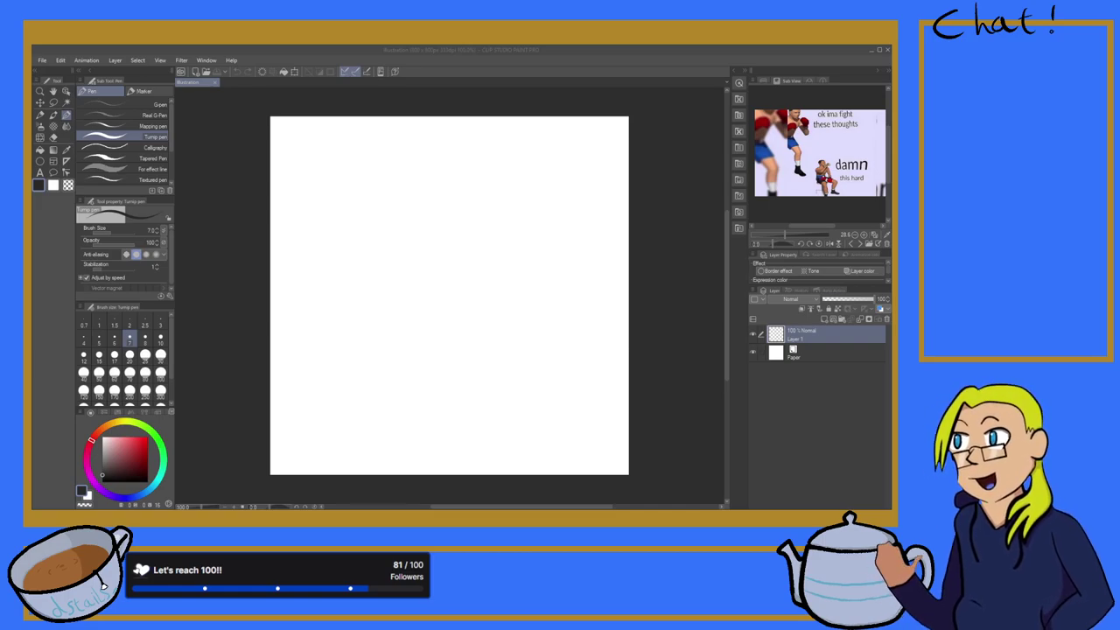
# Step: Hide the avatar application's interface so only the character remains on the stream overlay
pyautogui.moveTo(1035, 578)
pyautogui.click(724, 561)
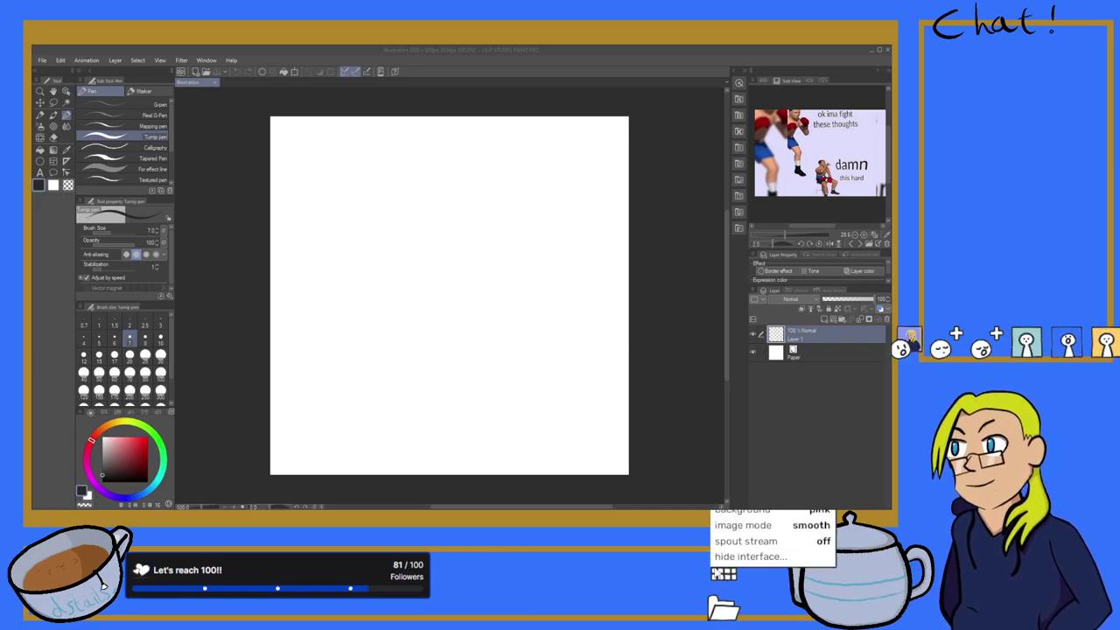
pyautogui.click(741, 547)
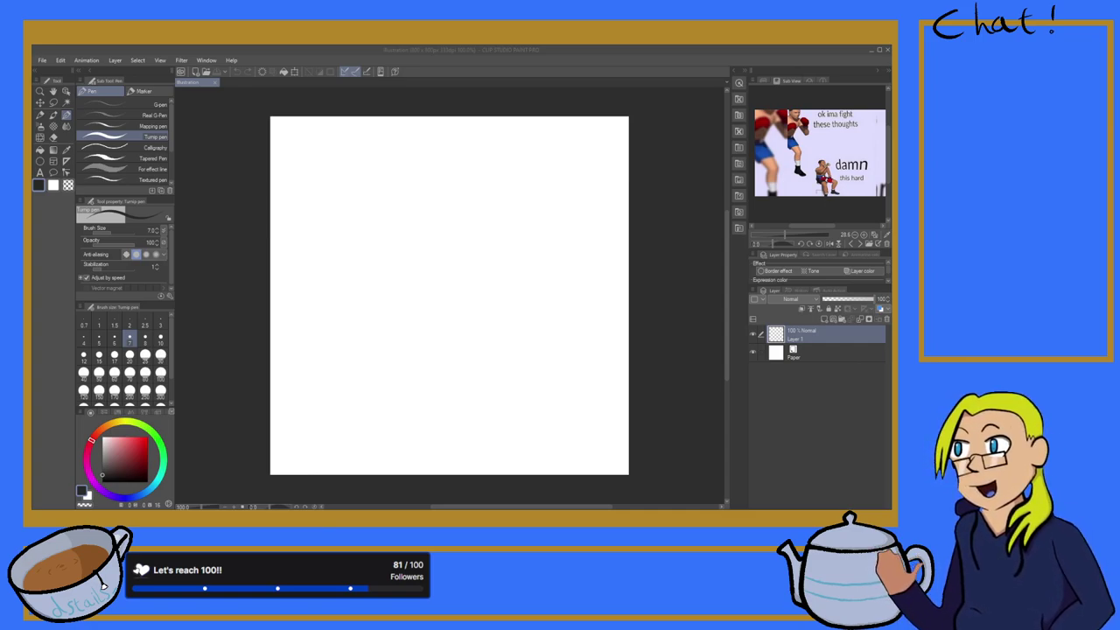
# Step: Open the finished peace-sign character drawing from the saved files
pyautogui.press('alt')
pyautogui.press('alt')
pyautogui.press('alt')
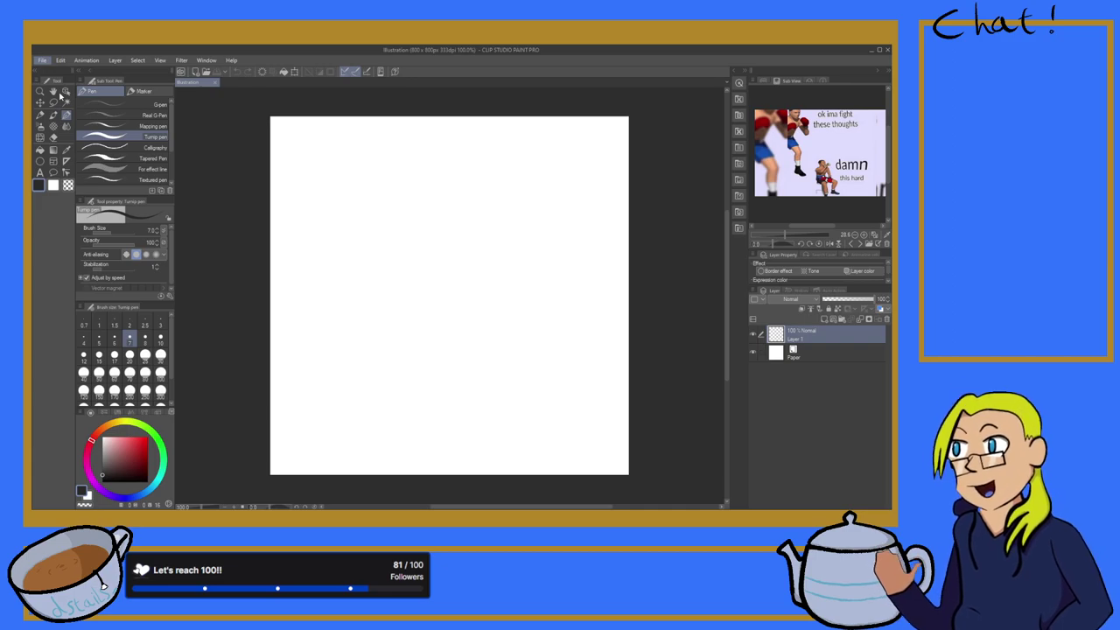
pyautogui.click(60, 96)
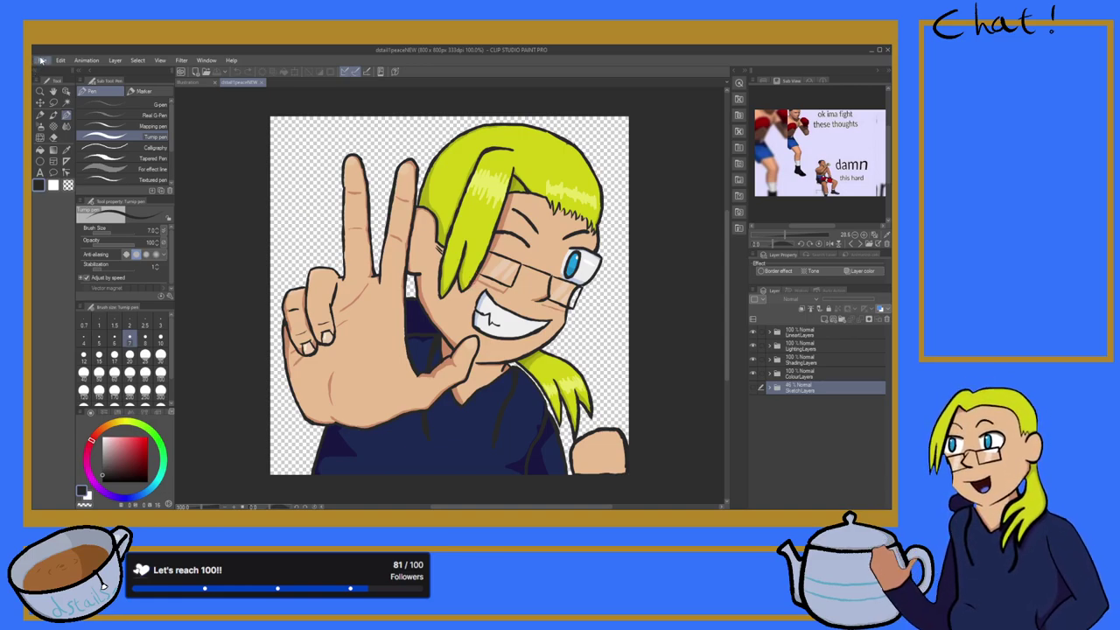
# Step: Open the drawing of the character holding up a giant teacup
pyautogui.hotkey('alt', 'Tab')
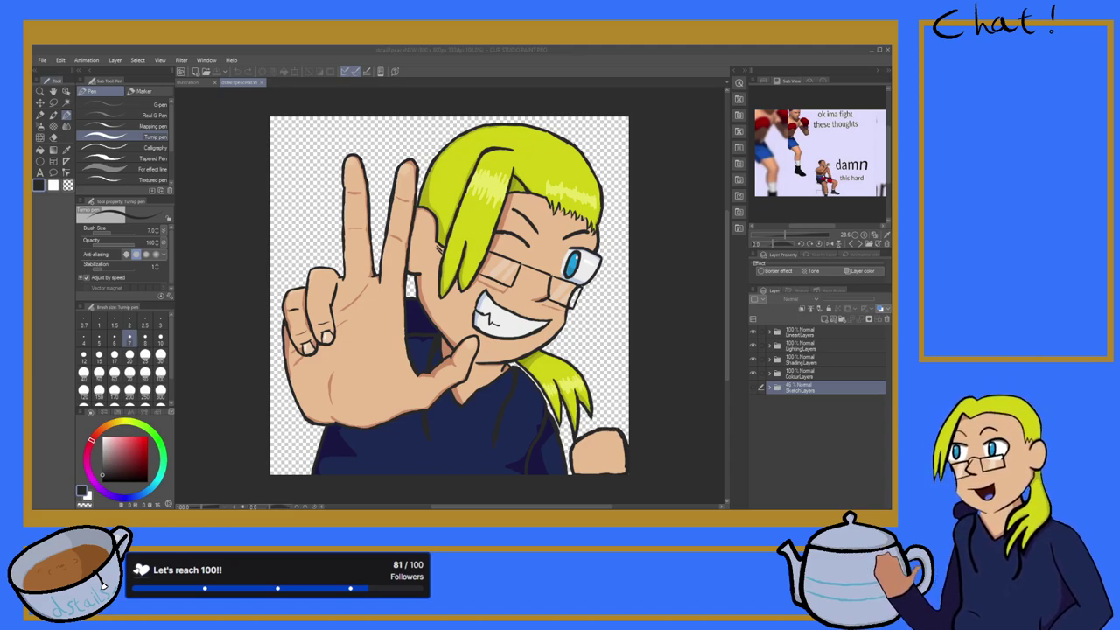
pyautogui.click(45, 63)
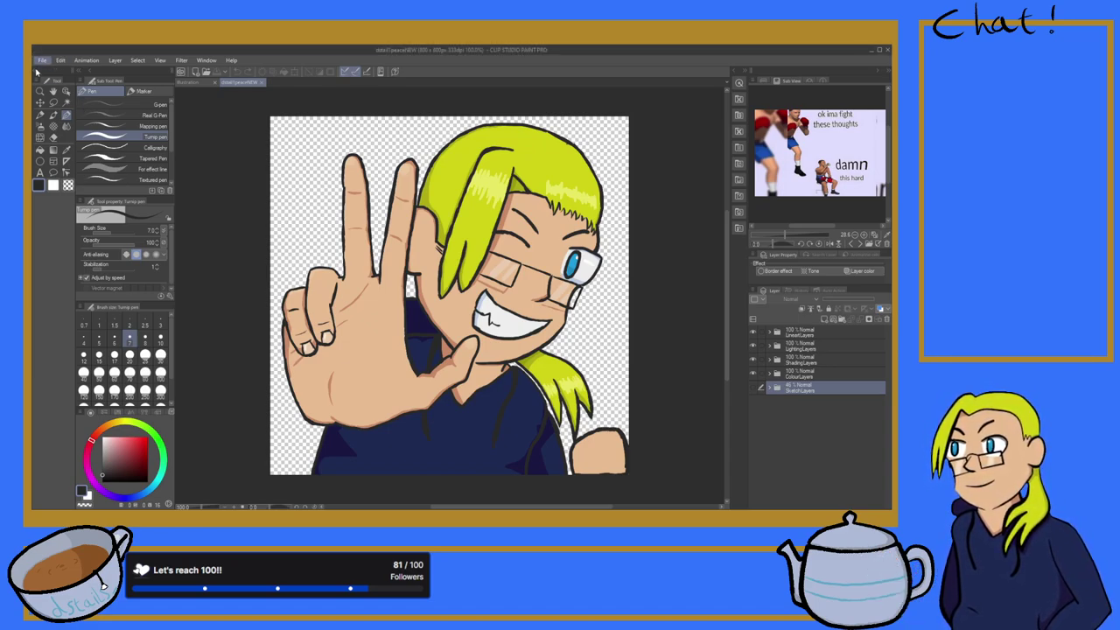
pyautogui.click(50, 97)
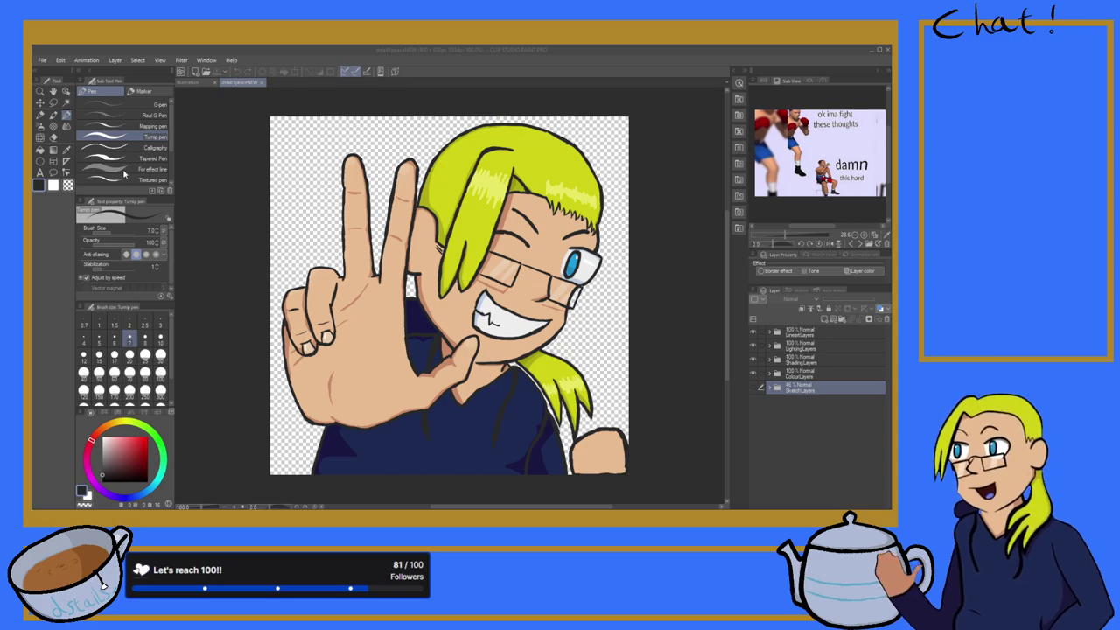
pyautogui.scroll(-5, 295, 268)
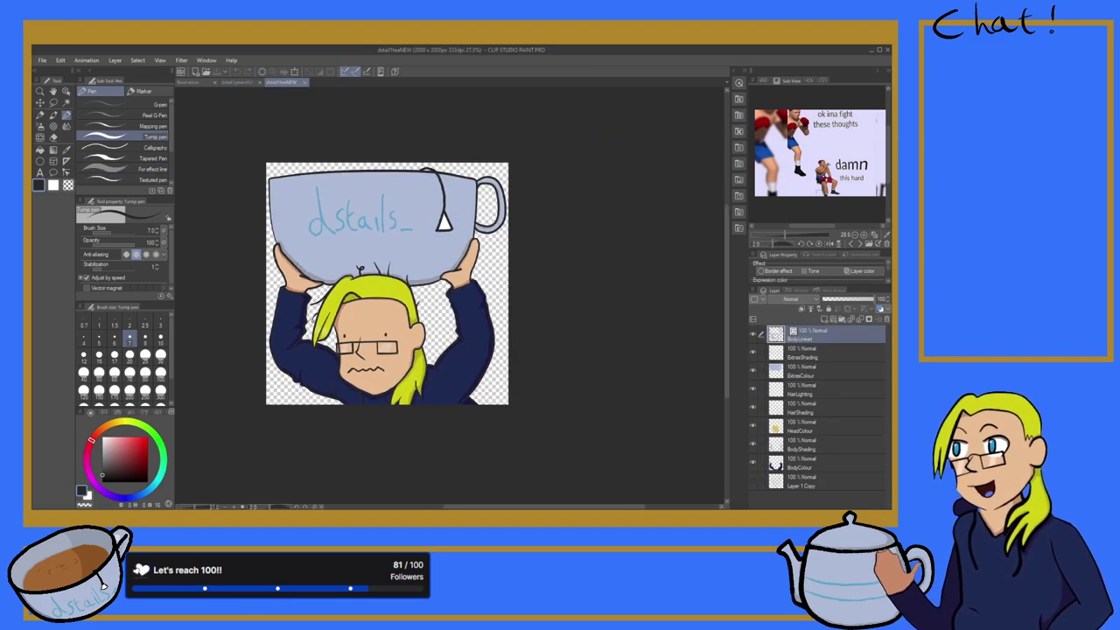
# Step: Examine the teacup drawing at different magnifications, from the character's face to the whole image
pyautogui.scroll(4, 295, 267)
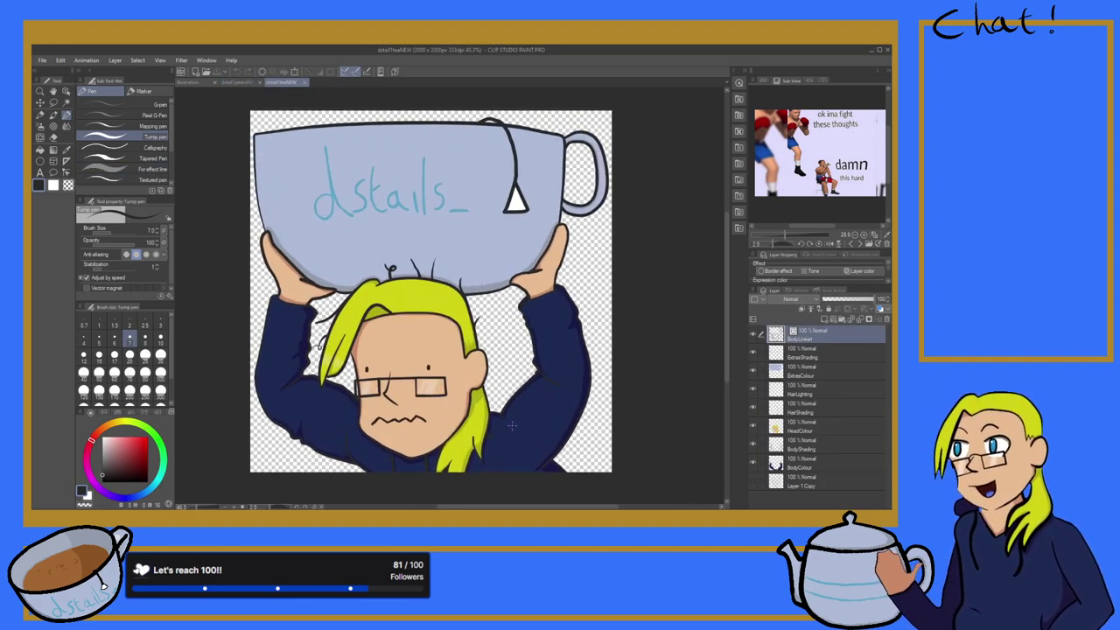
pyautogui.scroll(-1, 423, 443)
pyautogui.scroll(4, 411, 437)
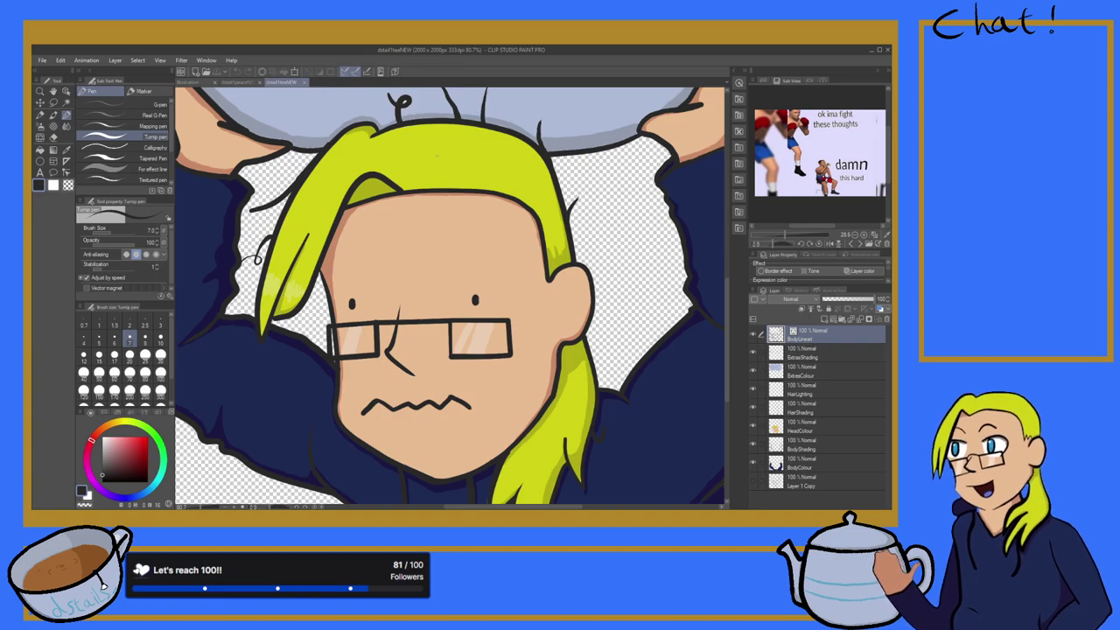
pyautogui.scroll(-2, 443, 154)
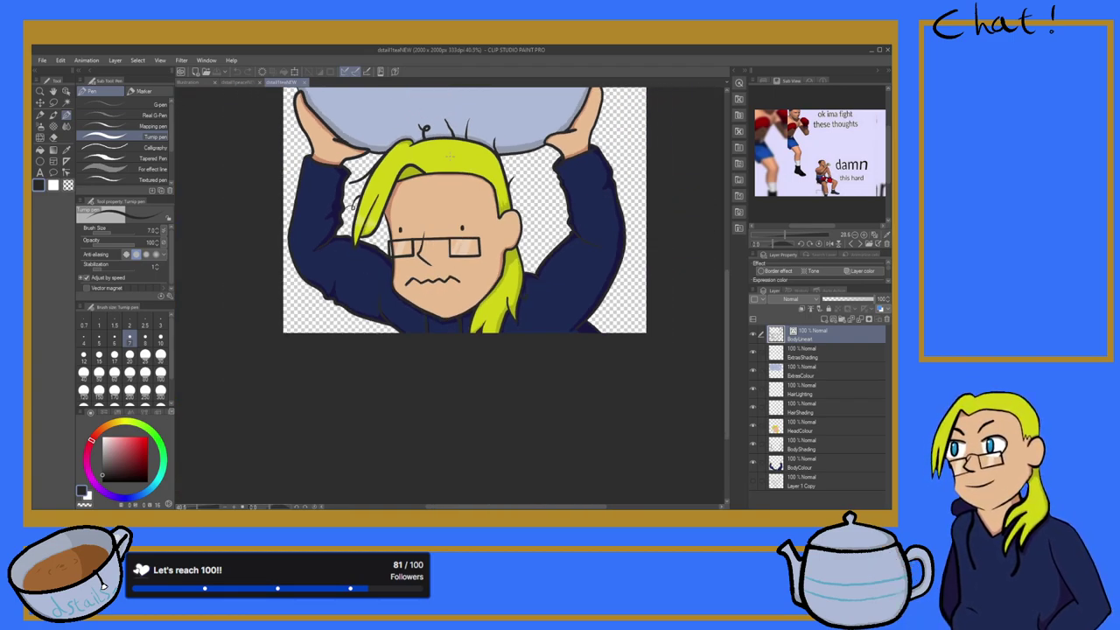
pyautogui.scroll(-1, 449, 154)
pyautogui.scroll(2, 450, 140)
pyautogui.scroll(-6, 440, 127)
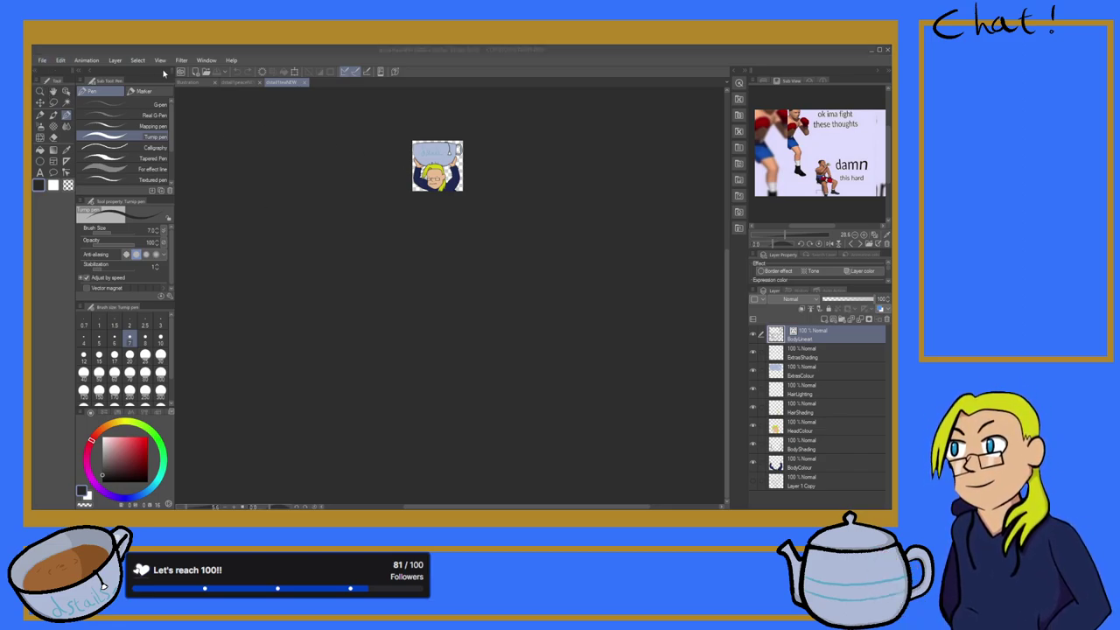
# Step: Open the ArthurSketch portrait and view the whole drawing
pyautogui.doubleClick(155, 179)
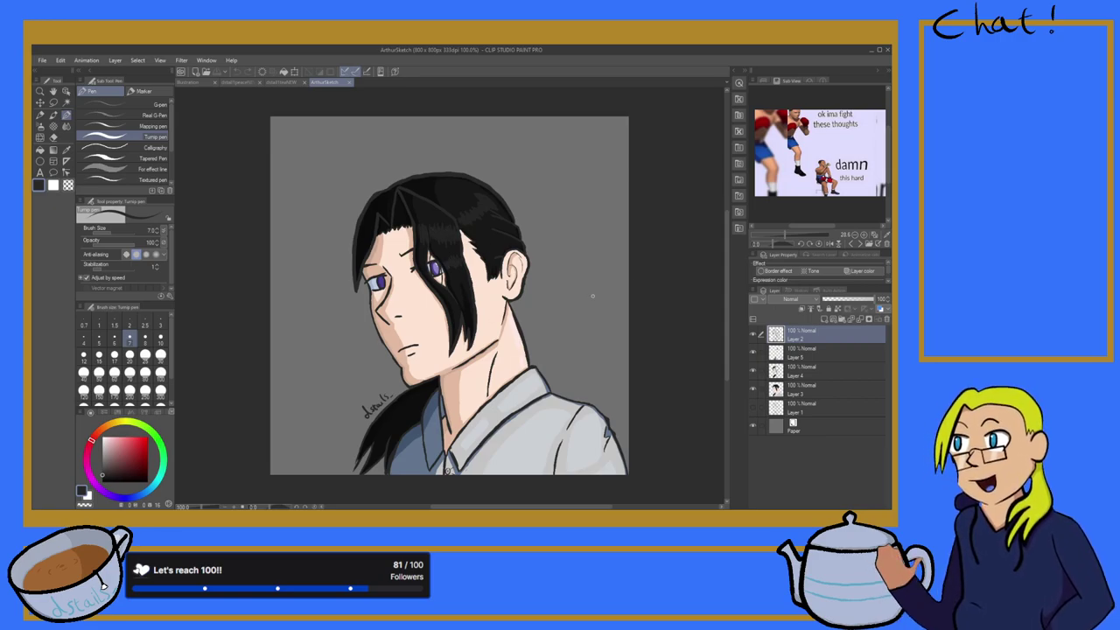
pyautogui.scroll(-2, 494, 301)
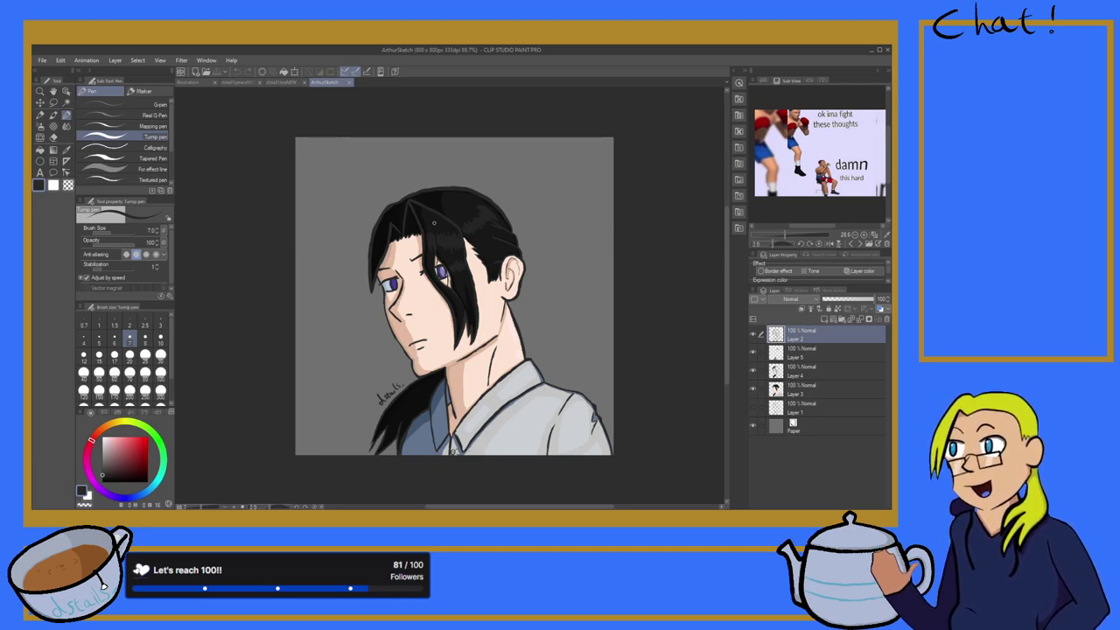
# Step: Browse the Sub View reference images to the dark-haired anime character and fit the picture in the preview
pyautogui.click(860, 245)
pyautogui.click(859, 245)
pyautogui.click(860, 245)
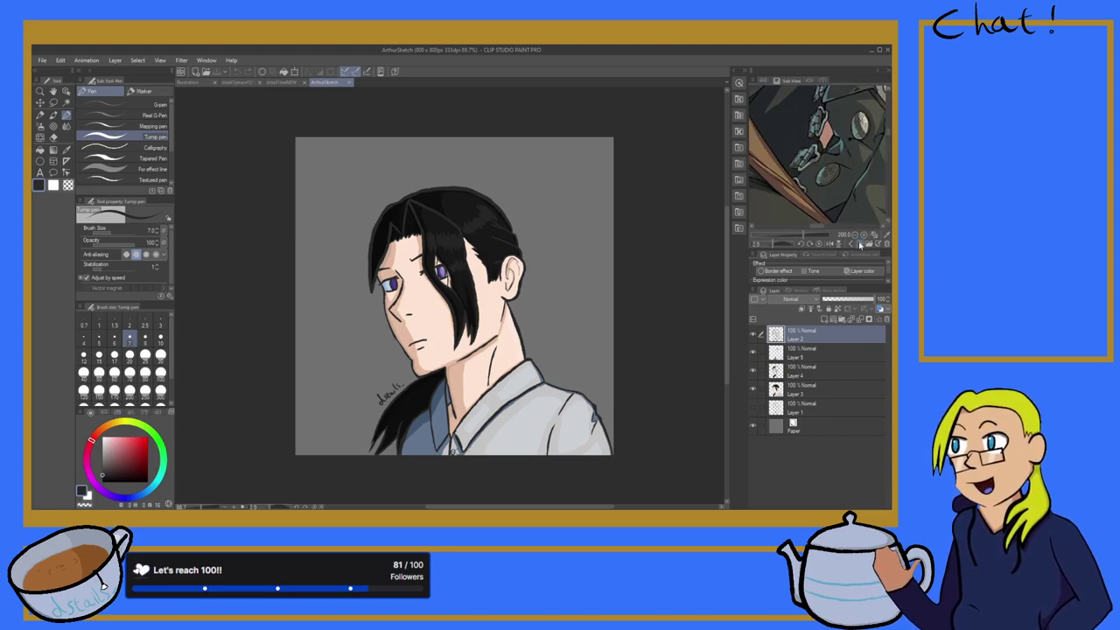
pyautogui.click(860, 245)
pyautogui.scroll(-2, 822, 139)
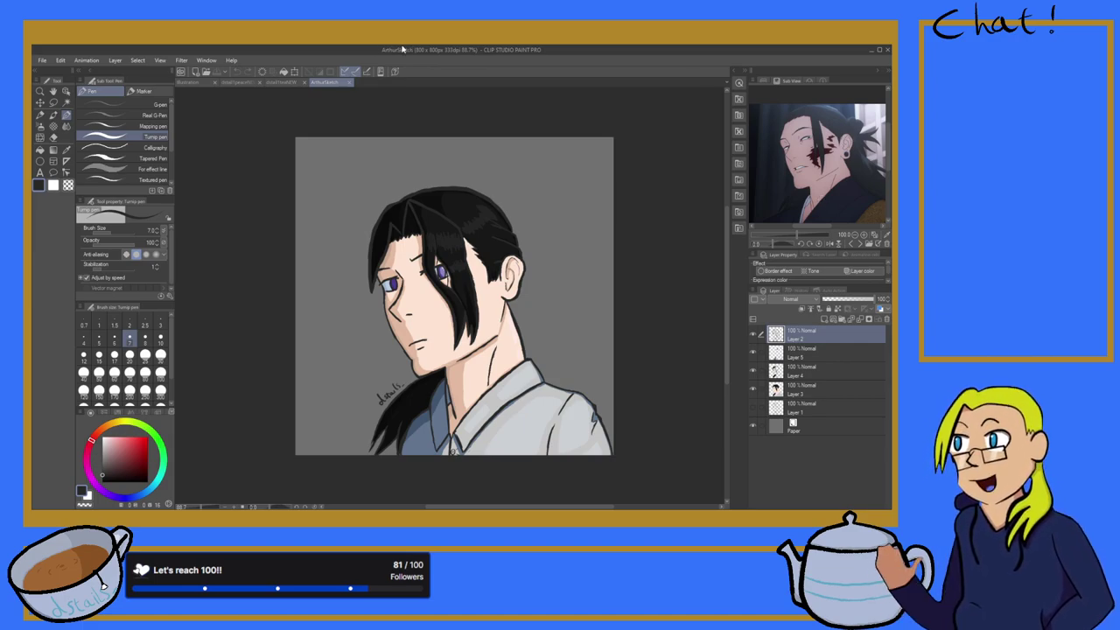
# Step: Create a new blank 800 x 800 px illustration
pyautogui.click(57, 73)
pyautogui.click(503, 178)
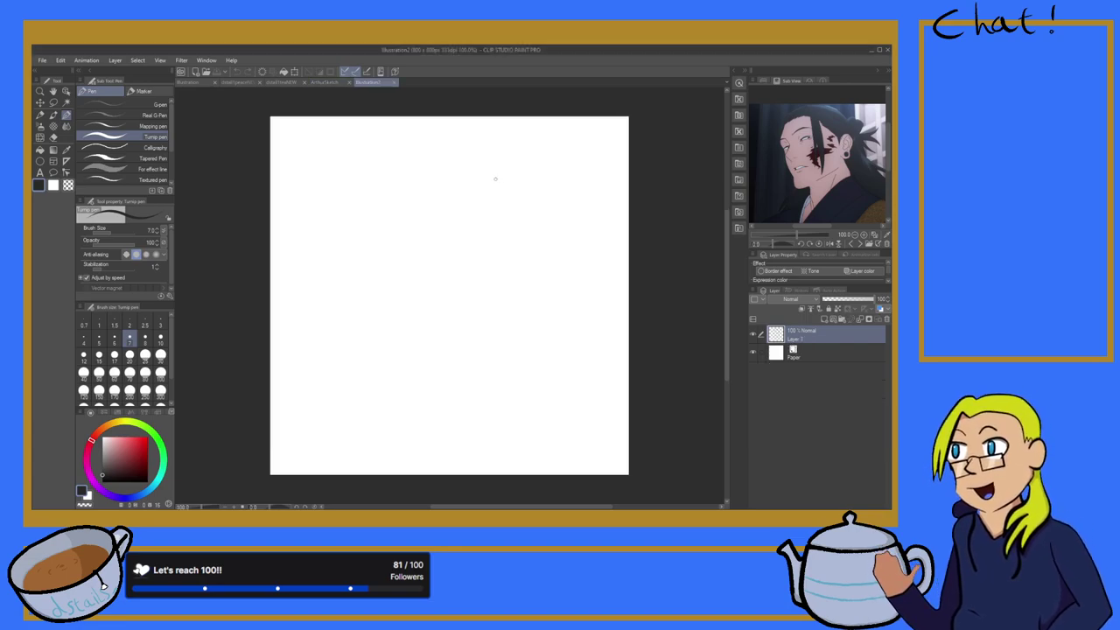
# Step: Reframe the dark-haired character reference in Sub View and compare it with the neighbouring reference image
pyautogui.scroll(-2, 838, 146)
pyautogui.scroll(1, 838, 146)
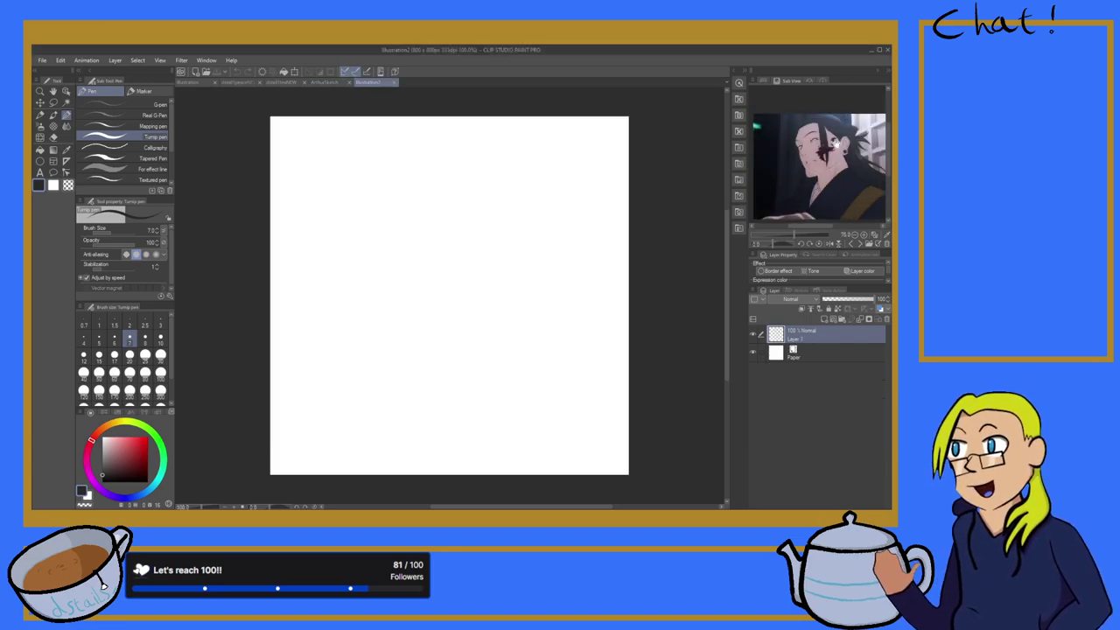
pyautogui.moveTo(837, 144); pyautogui.dragTo(802, 128)
pyautogui.click(858, 244)
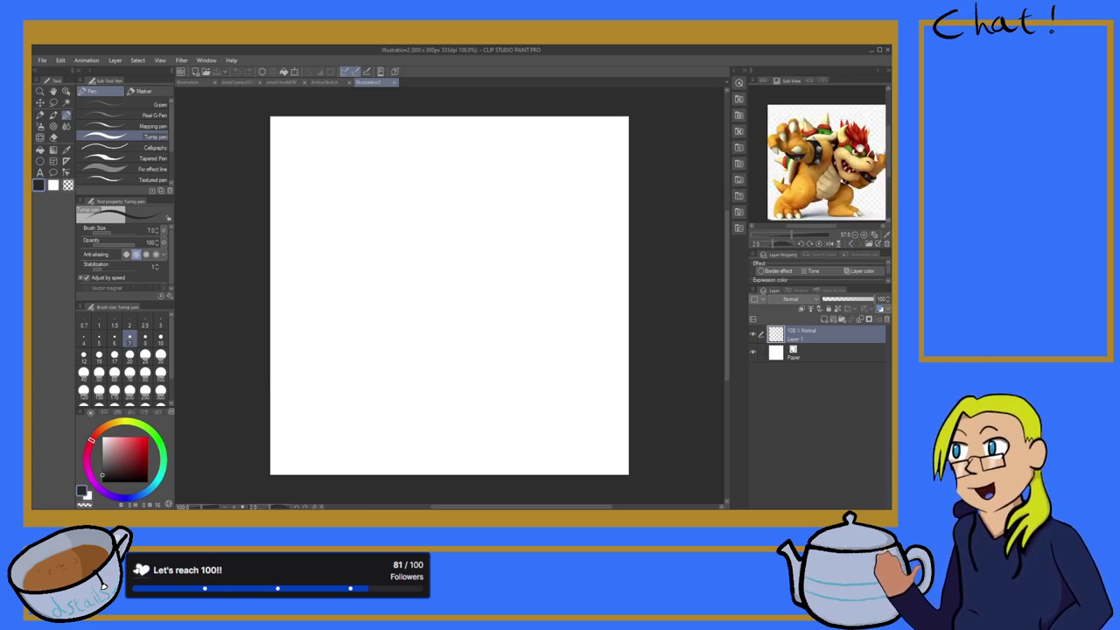
pyautogui.click(855, 244)
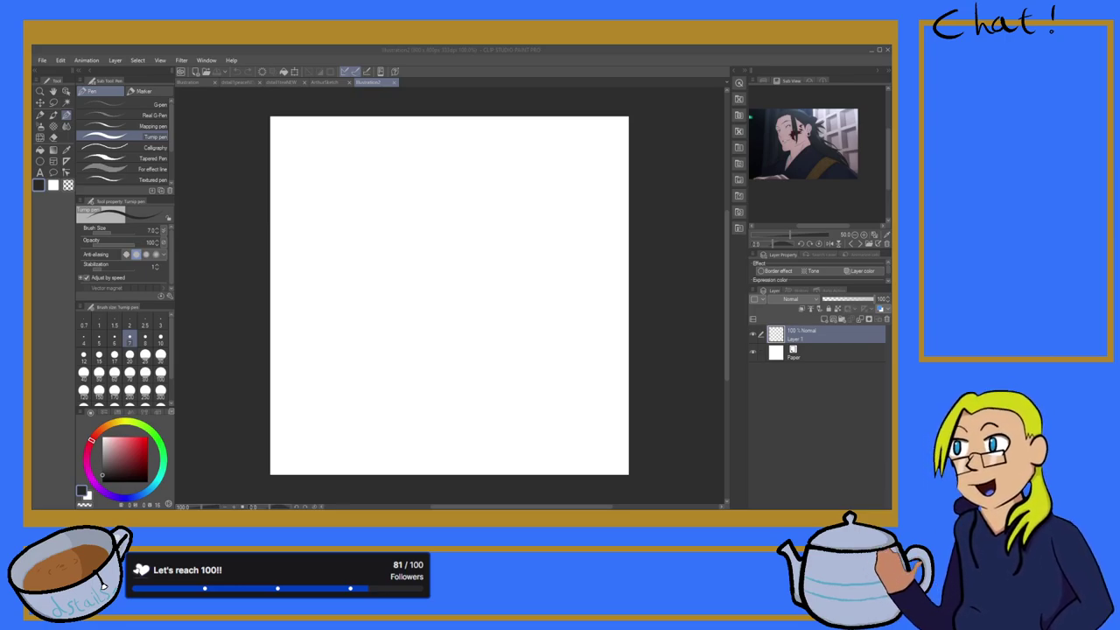
# Step: Load the front-facing, blood-streaked character with the pink collar as the Sub View reference
pyautogui.doubleClick(140, 120)
pyautogui.scroll(1, 795, 149)
pyautogui.scroll(-1, 809, 153)
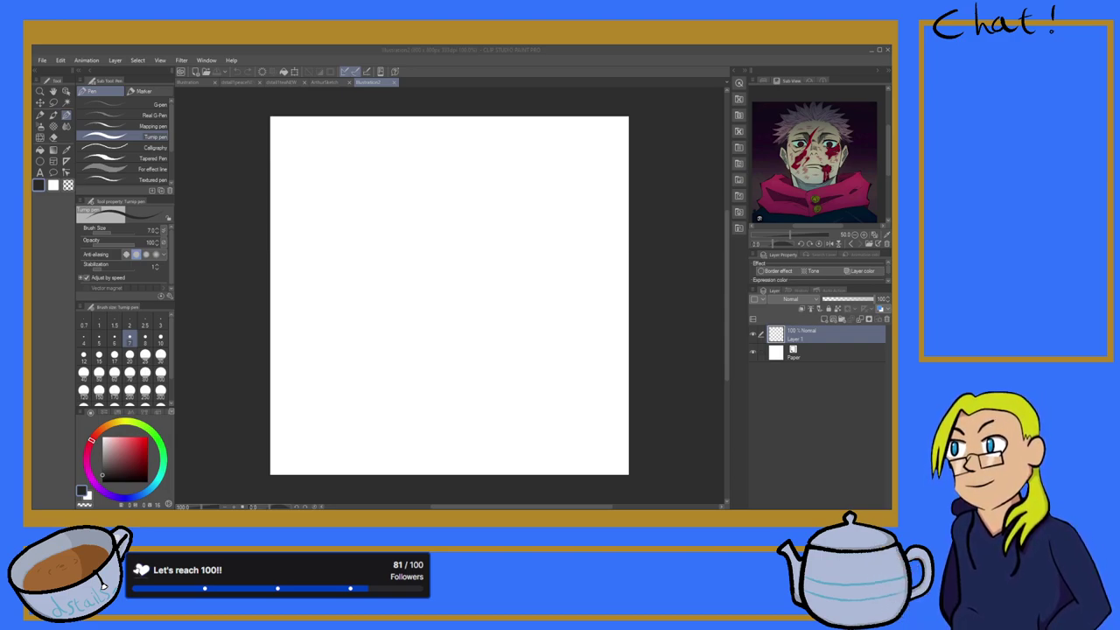
# Step: Sketch a rough head circle in the upper middle of the canvas with the Real pencil at brush size 15
pyautogui.click(40, 114)
pyautogui.scroll(-4, 487, 320)
pyautogui.scroll(4, 463, 367)
pyautogui.scroll(-2, 442, 398)
pyautogui.scroll(3, 443, 398)
pyautogui.scroll(-4, 435, 398)
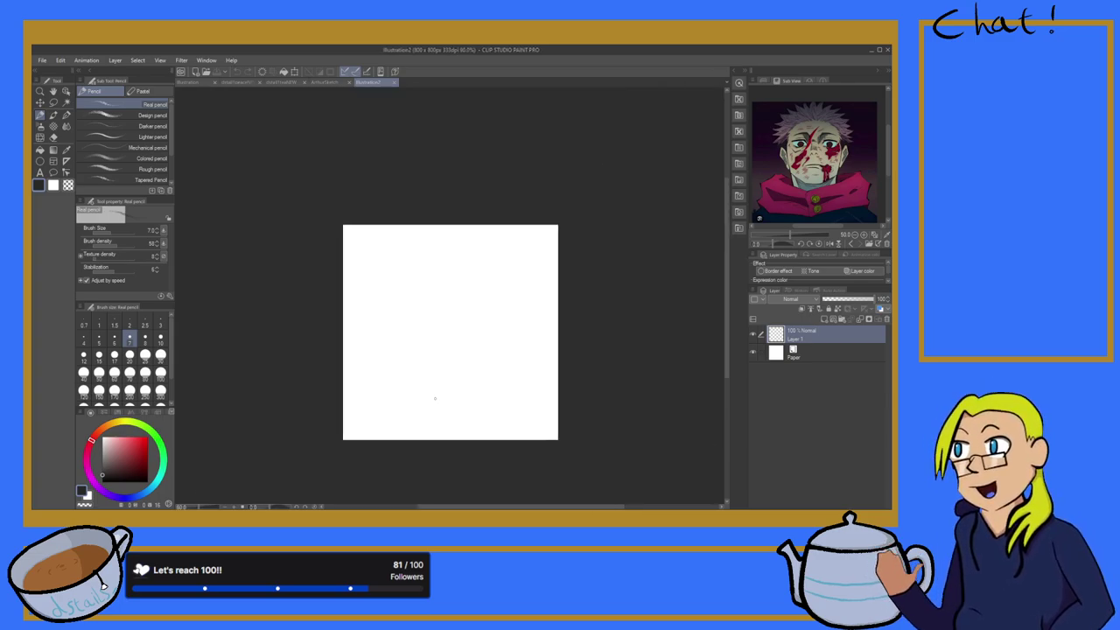
pyautogui.scroll(2, 434, 398)
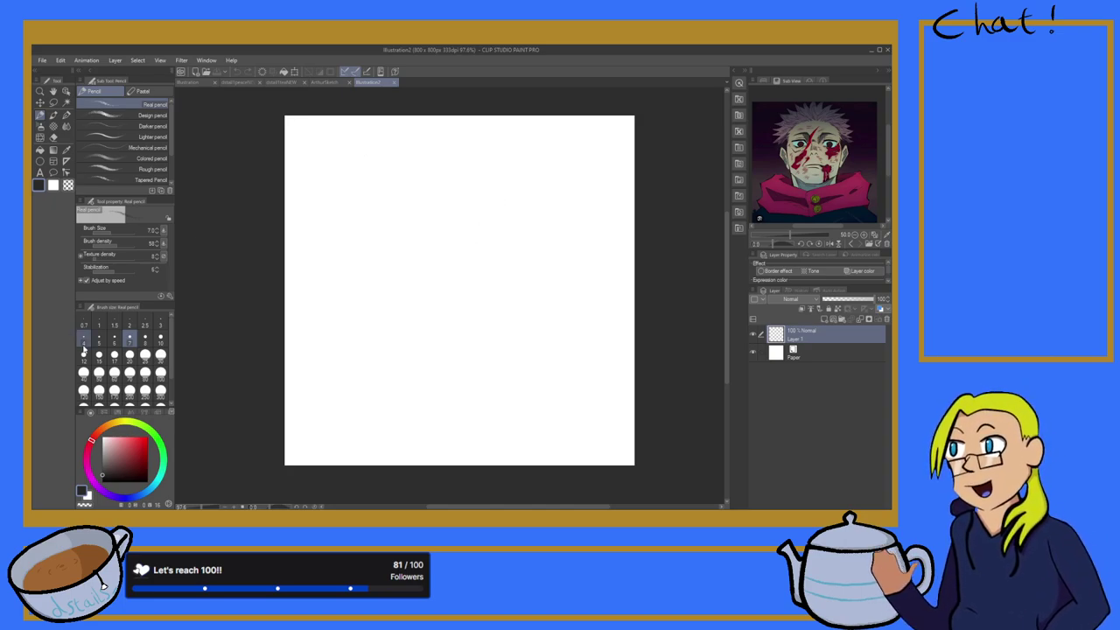
pyautogui.click(98, 355)
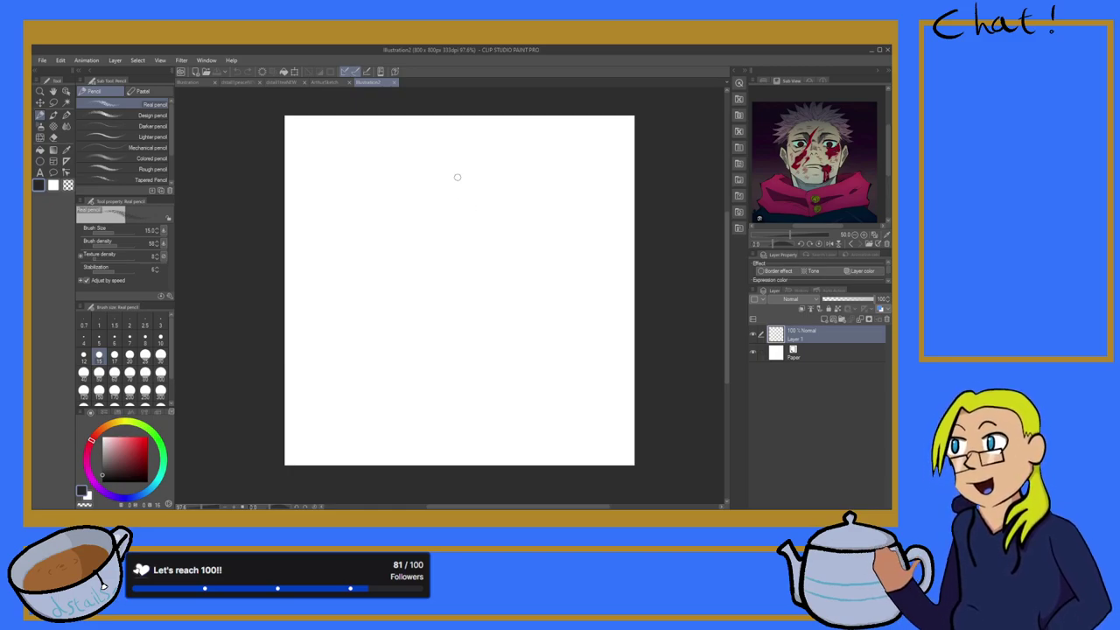
pyautogui.moveTo(462, 172)
pyautogui.mouseDown()
pyautogui.moveTo(421, 190)
pyautogui.moveTo(408, 237)
pyautogui.mouseUp()
pyautogui.moveTo(412, 197)
pyautogui.mouseDown()
pyautogui.moveTo(397, 259)
pyautogui.moveTo(433, 294)
pyautogui.mouseUp()
pyautogui.moveTo(466, 172)
pyautogui.mouseDown()
pyautogui.moveTo(502, 181)
pyautogui.moveTo(477, 185)
pyautogui.moveTo(473, 167)
pyautogui.moveTo(529, 238)
pyautogui.mouseUp()
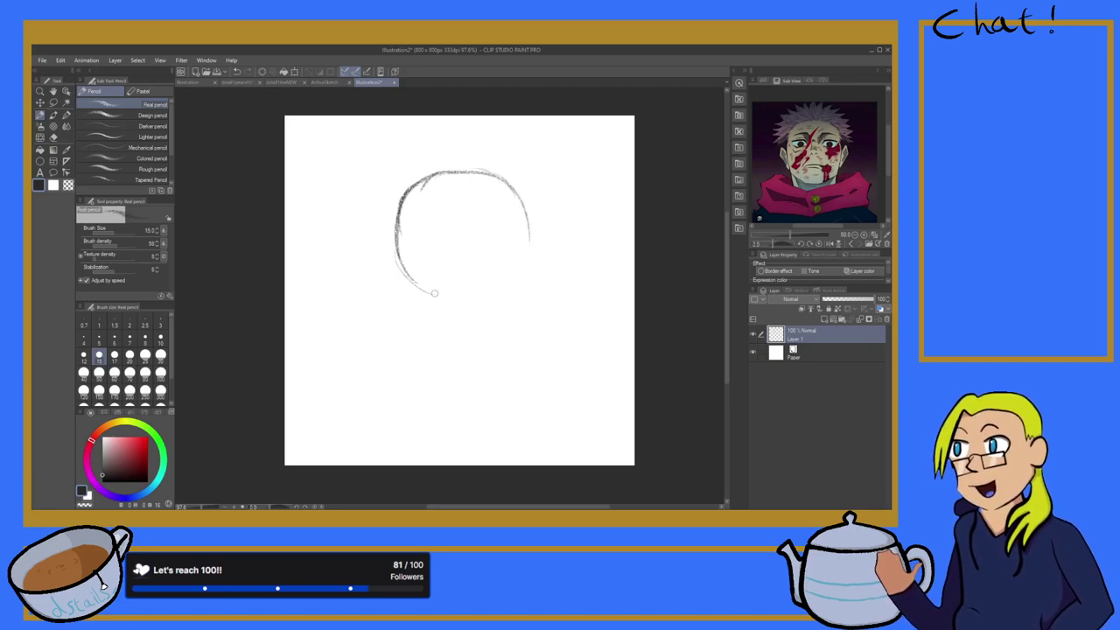
pyautogui.moveTo(420, 292)
pyautogui.mouseDown()
pyautogui.moveTo(481, 309)
pyautogui.moveTo(481, 296)
pyautogui.moveTo(523, 282)
pyautogui.moveTo(528, 238)
pyautogui.moveTo(514, 280)
pyautogui.mouseUp()
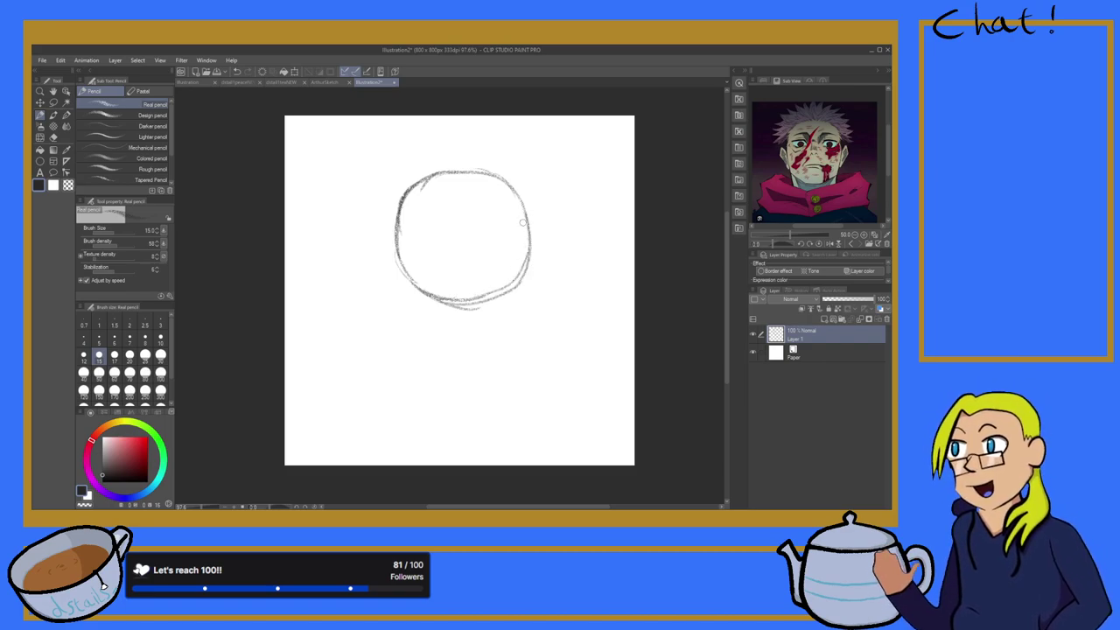
# Step: Lasso the head circle, scale it up to about 130%, reposition it near the canvas's upper middle, and deselect it
pyautogui.click(53, 102)
pyautogui.moveTo(339, 148)
pyautogui.mouseDown()
pyautogui.moveTo(563, 419)
pyautogui.moveTo(308, 355)
pyautogui.mouseUp()
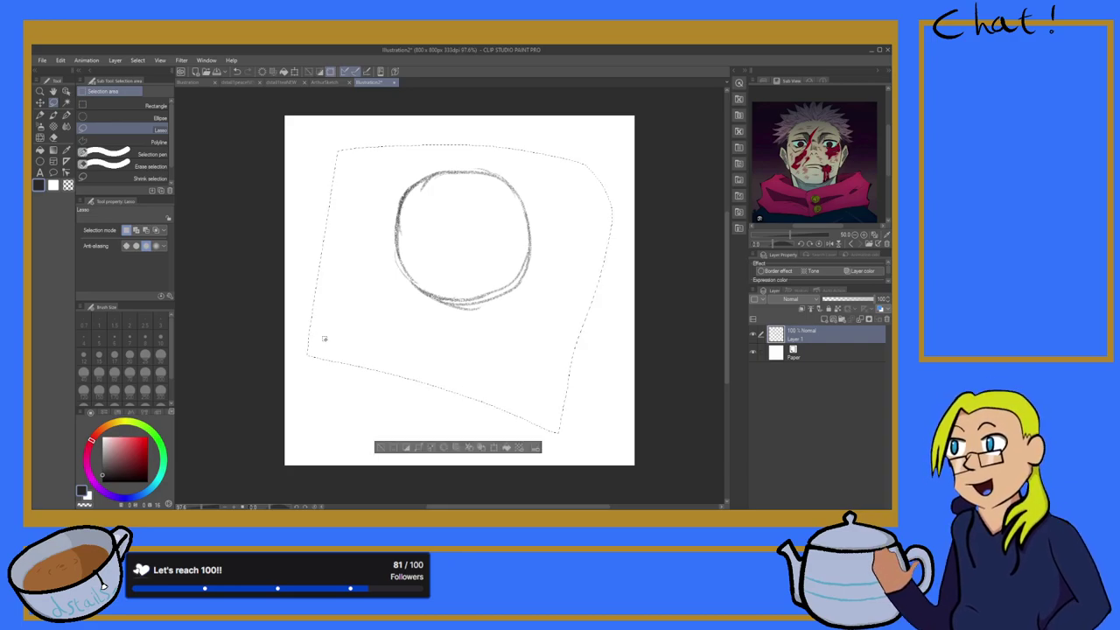
pyautogui.click(505, 449)
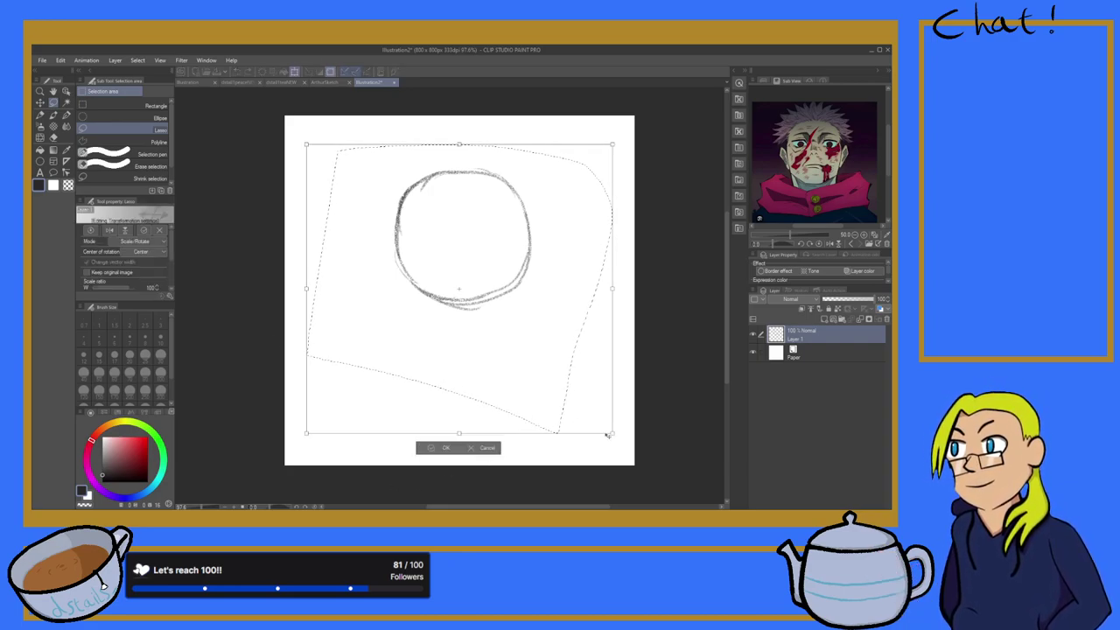
pyautogui.moveTo(617, 433); pyautogui.dragTo(684, 499)
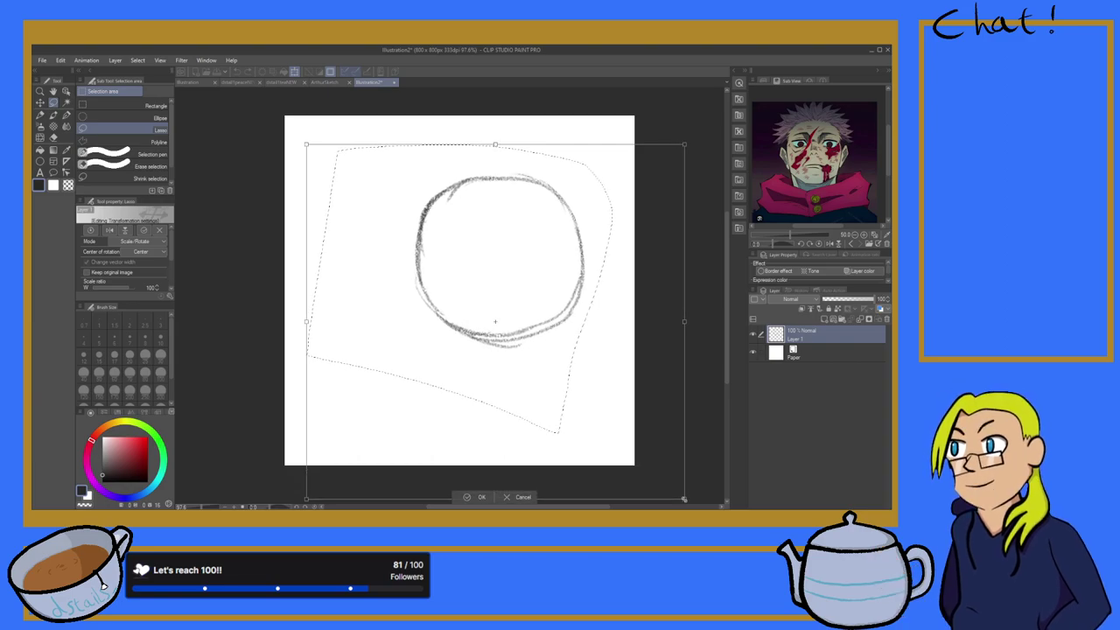
pyautogui.moveTo(475, 325)
pyautogui.mouseDown()
pyautogui.moveTo(455, 250)
pyautogui.moveTo(461, 270)
pyautogui.mouseUp()
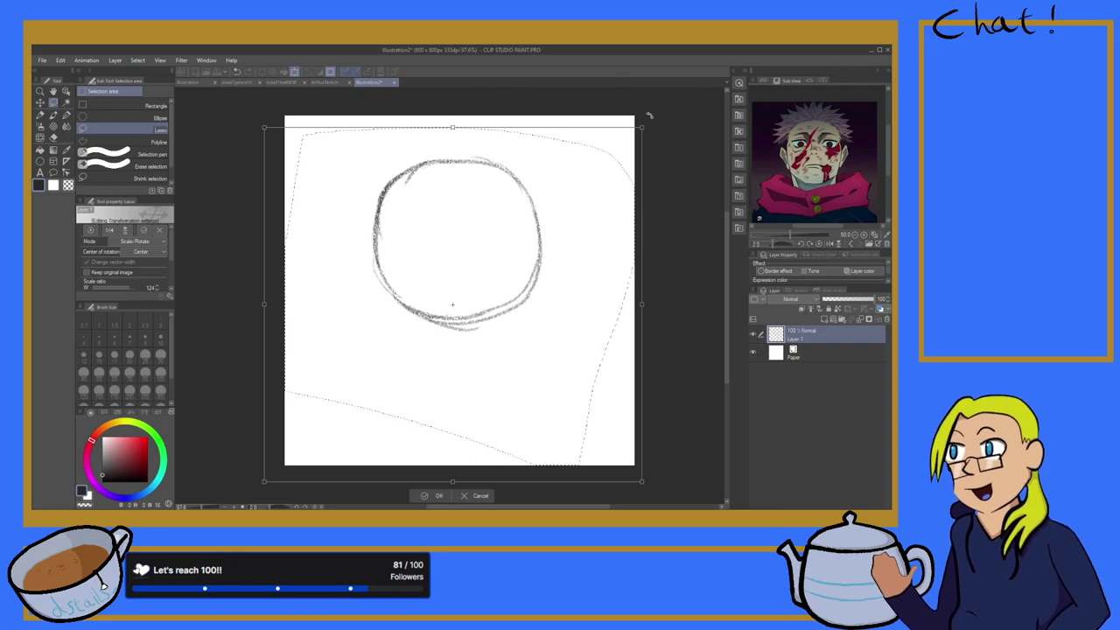
pyautogui.moveTo(643, 128); pyautogui.dragTo(663, 103)
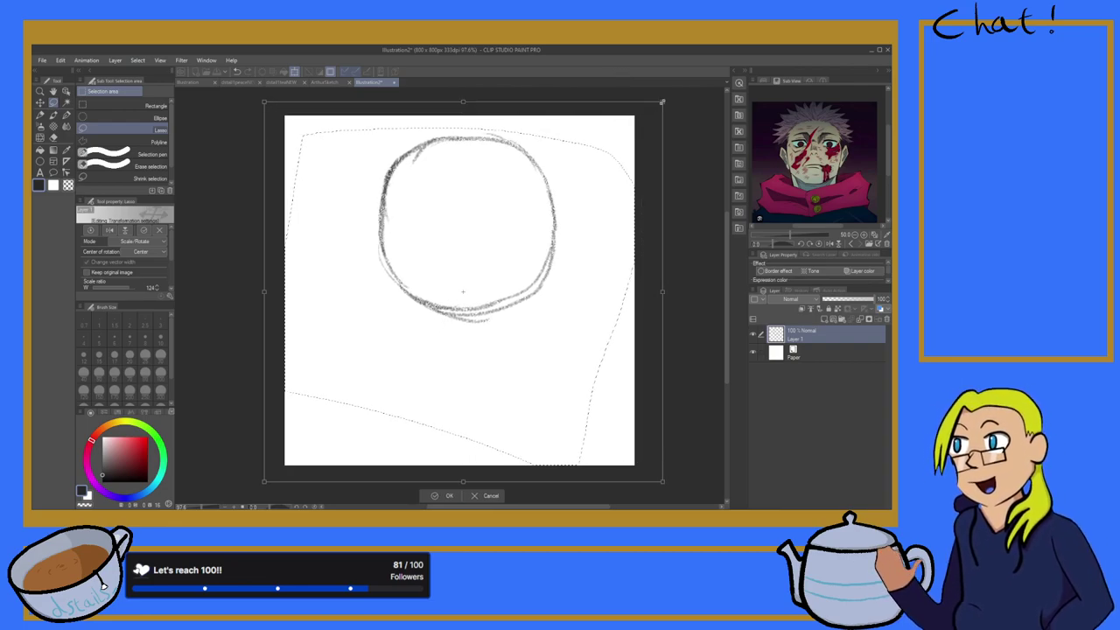
pyautogui.moveTo(518, 221); pyautogui.dragTo(512, 224)
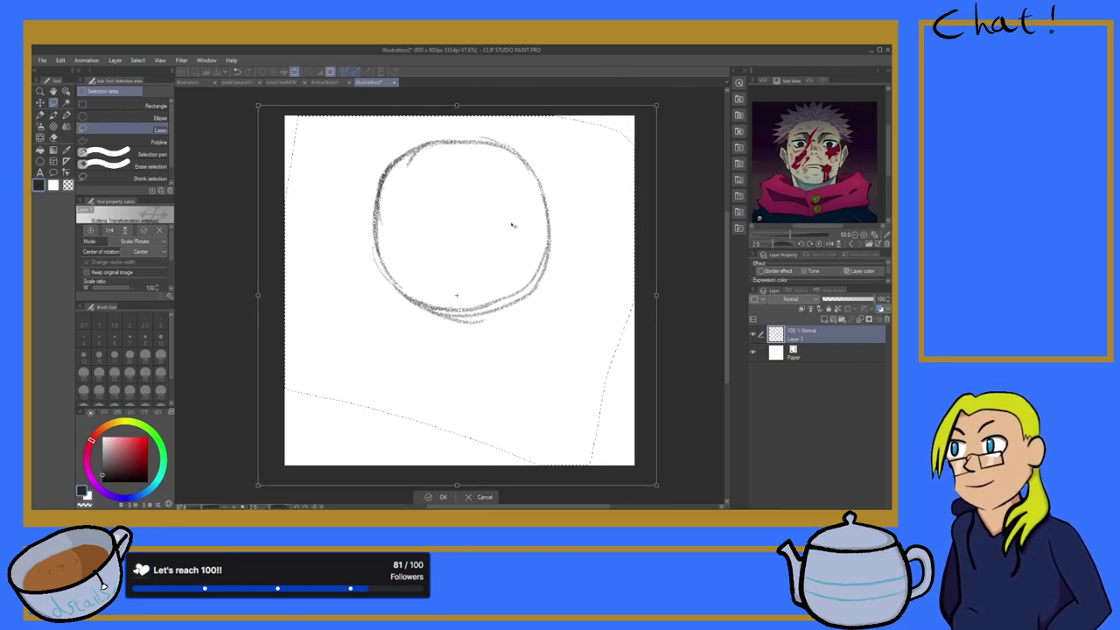
pyautogui.click(429, 496)
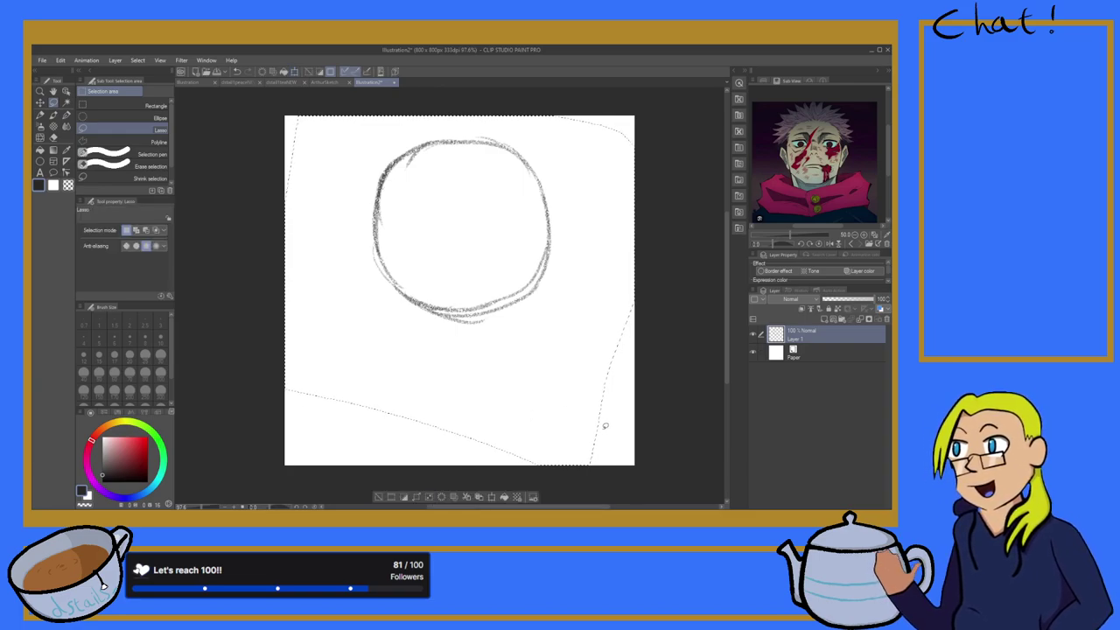
pyautogui.click(624, 408)
# Step: Sketch both sides of the jaw descending from the head circle with the Real pencil at brush size 15
pyautogui.scroll(-3, 522, 349)
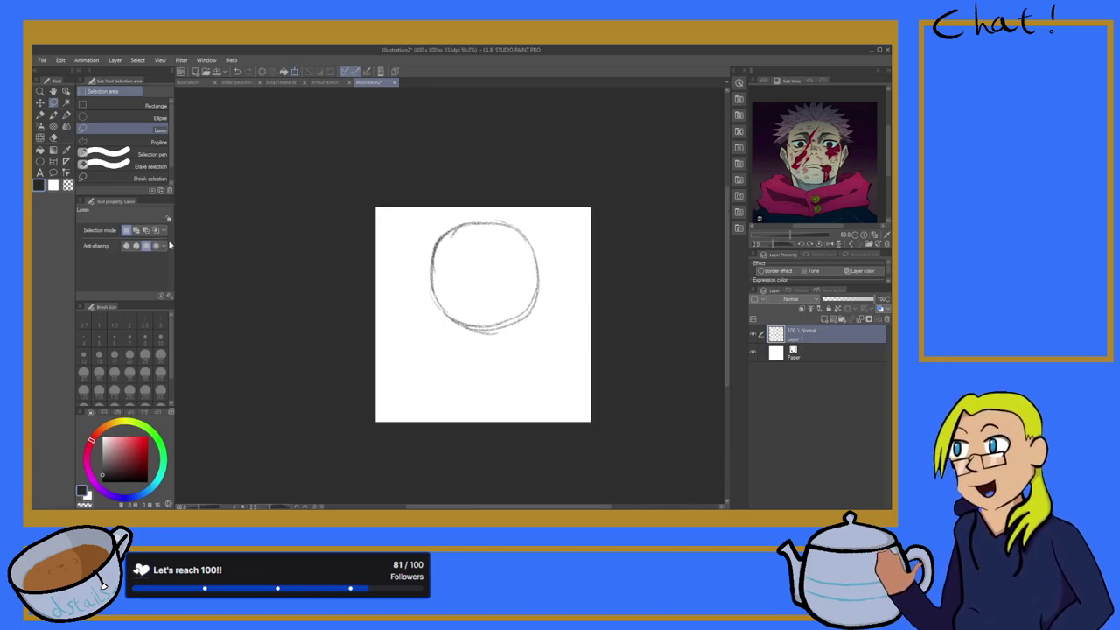
pyautogui.click(39, 114)
pyautogui.scroll(2, 429, 344)
pyautogui.scroll(1, 428, 344)
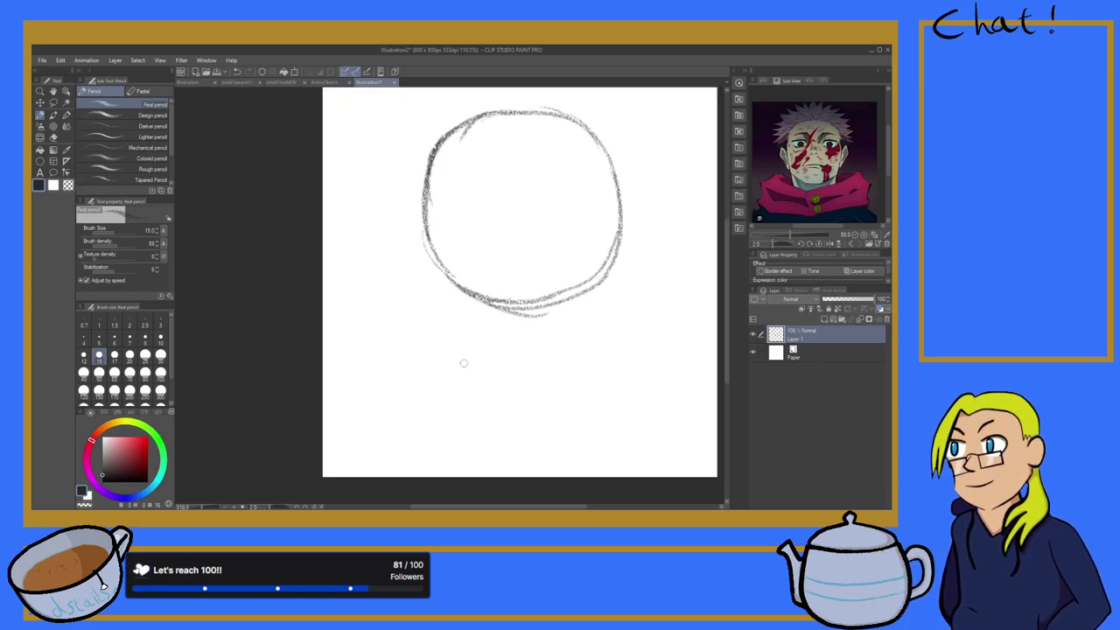
pyautogui.scroll(-2, 460, 365)
pyautogui.scroll(3, 492, 368)
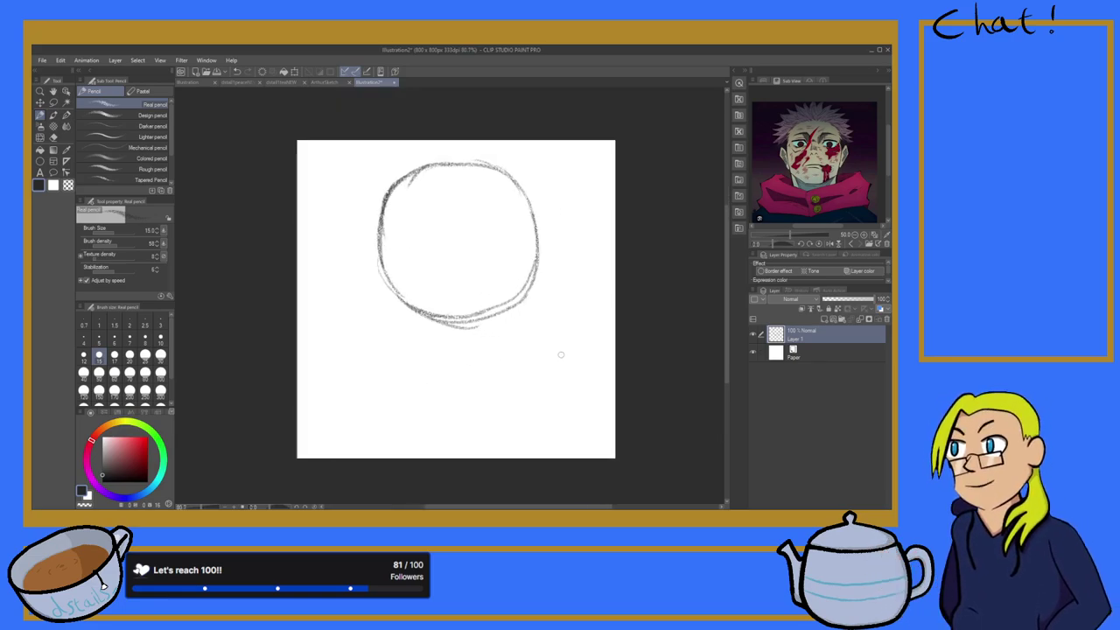
pyautogui.scroll(-2, 472, 381)
pyautogui.scroll(1, 438, 398)
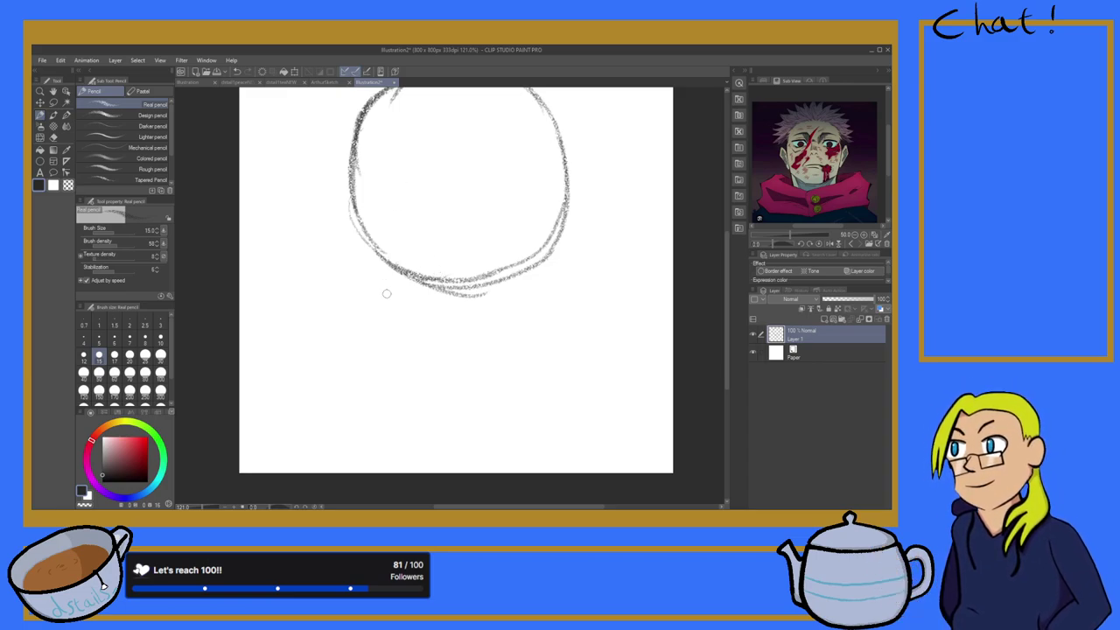
pyautogui.moveTo(362, 229); pyautogui.dragTo(363, 271)
pyautogui.moveTo(356, 216); pyautogui.dragTo(369, 306)
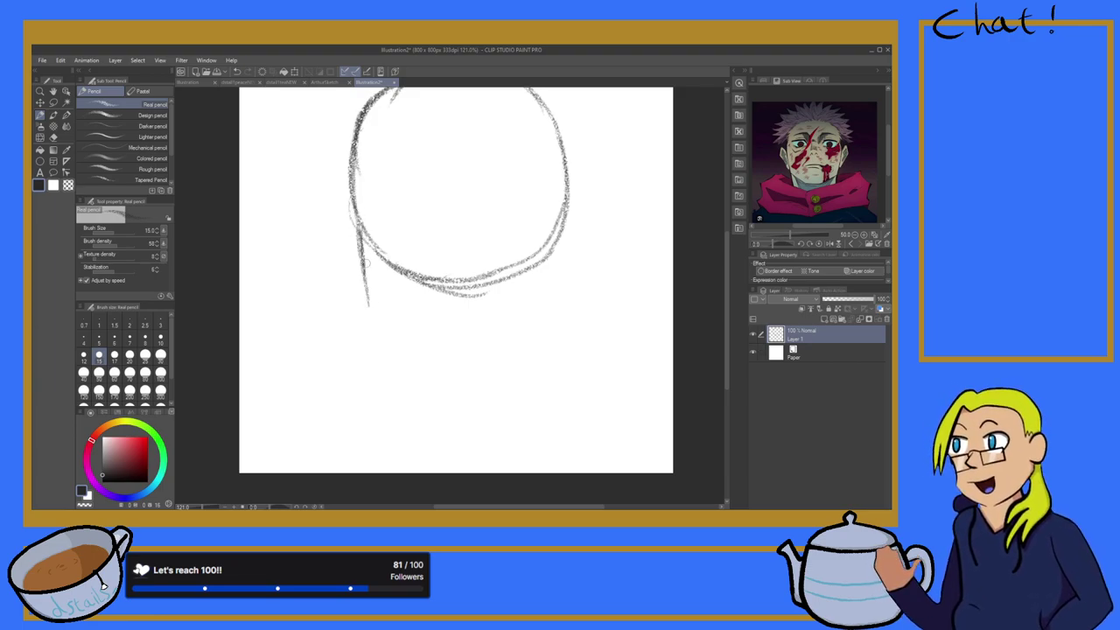
pyautogui.moveTo(353, 206); pyautogui.dragTo(369, 303)
pyautogui.moveTo(558, 241); pyautogui.dragTo(541, 296)
pyautogui.moveTo(561, 222); pyautogui.dragTo(543, 315)
pyautogui.moveTo(556, 259); pyautogui.dragTo(542, 322)
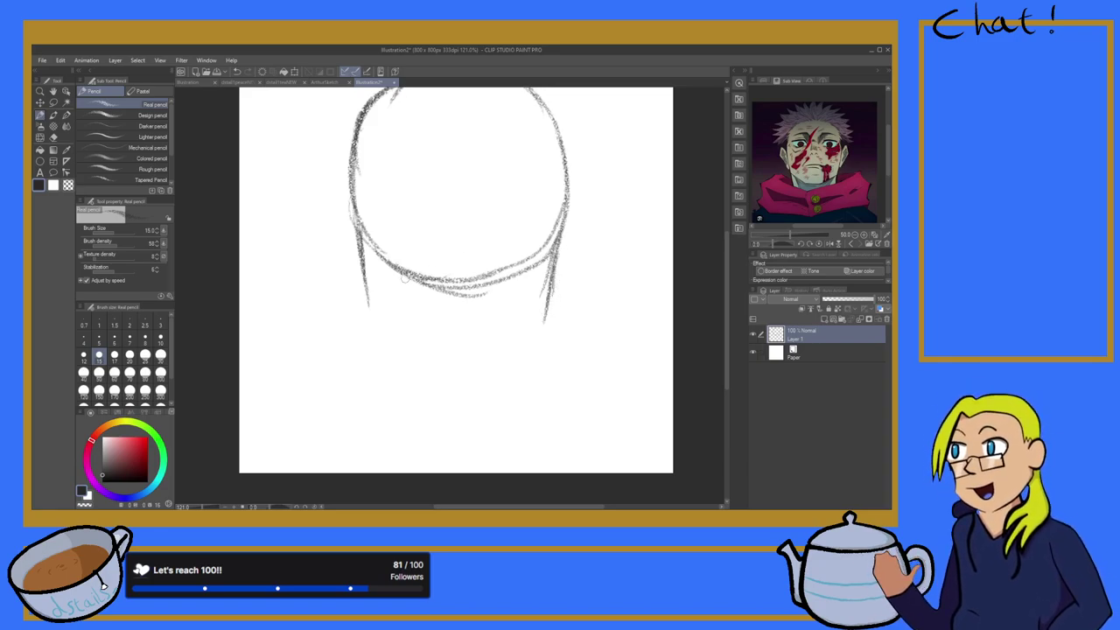
# Step: Close the jaw with a curved chin line and reinforce the jaw edge on the viewer's right
pyautogui.moveTo(364, 259)
pyautogui.mouseDown()
pyautogui.moveTo(371, 308)
pyautogui.moveTo(394, 330)
pyautogui.moveTo(501, 347)
pyautogui.mouseUp()
pyautogui.moveTo(547, 306)
pyautogui.mouseDown()
pyautogui.moveTo(524, 332)
pyautogui.moveTo(542, 324)
pyautogui.moveTo(474, 348)
pyautogui.mouseUp()
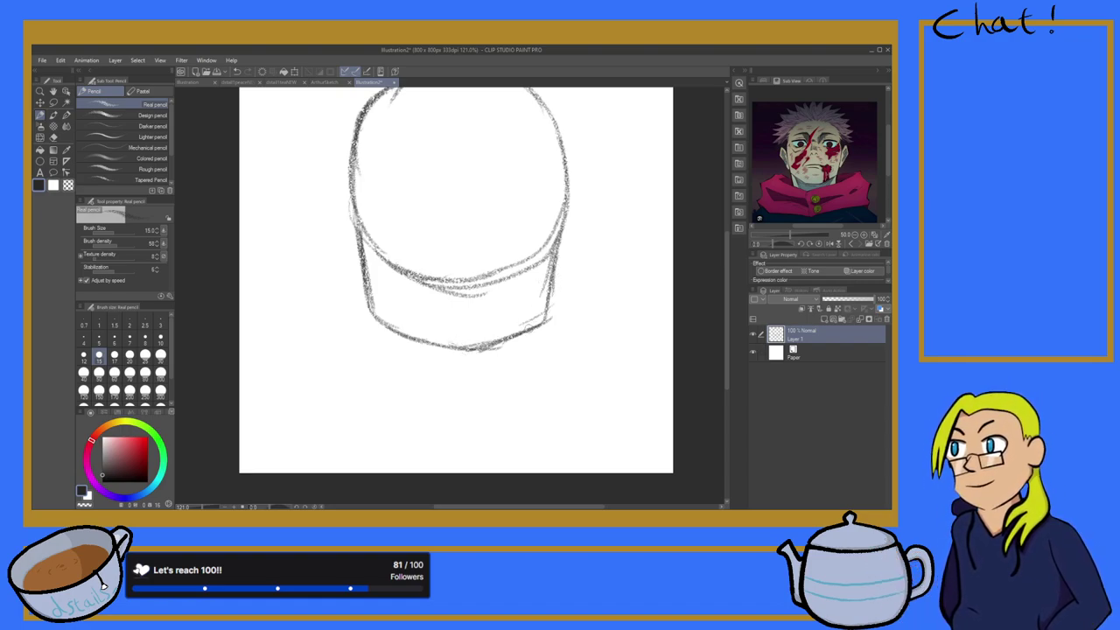
pyautogui.moveTo(554, 267); pyautogui.dragTo(531, 329)
pyautogui.moveTo(556, 254); pyautogui.dragTo(530, 337)
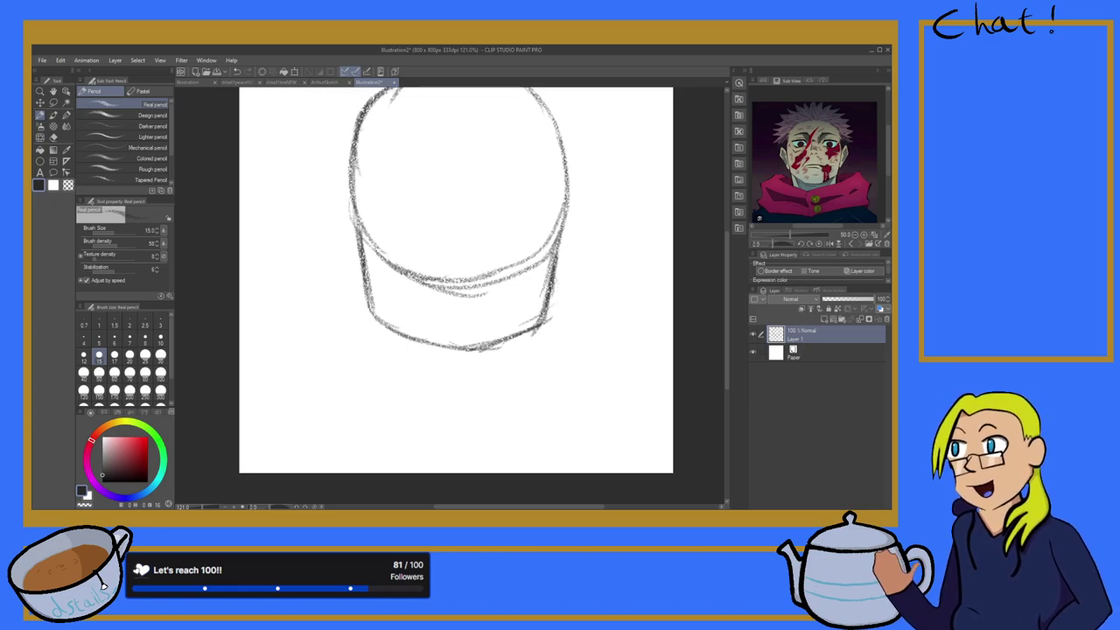
# Step: Erase the stray strokes around the right-hand jaw corner with the Hard eraser at size 17
pyautogui.click(53, 137)
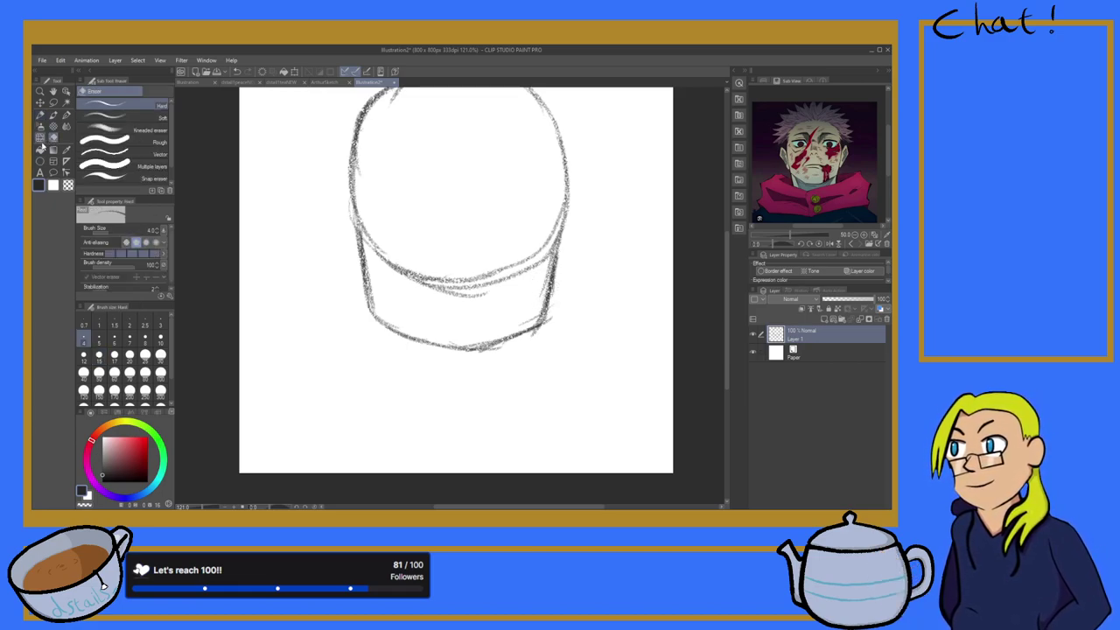
pyautogui.click(114, 354)
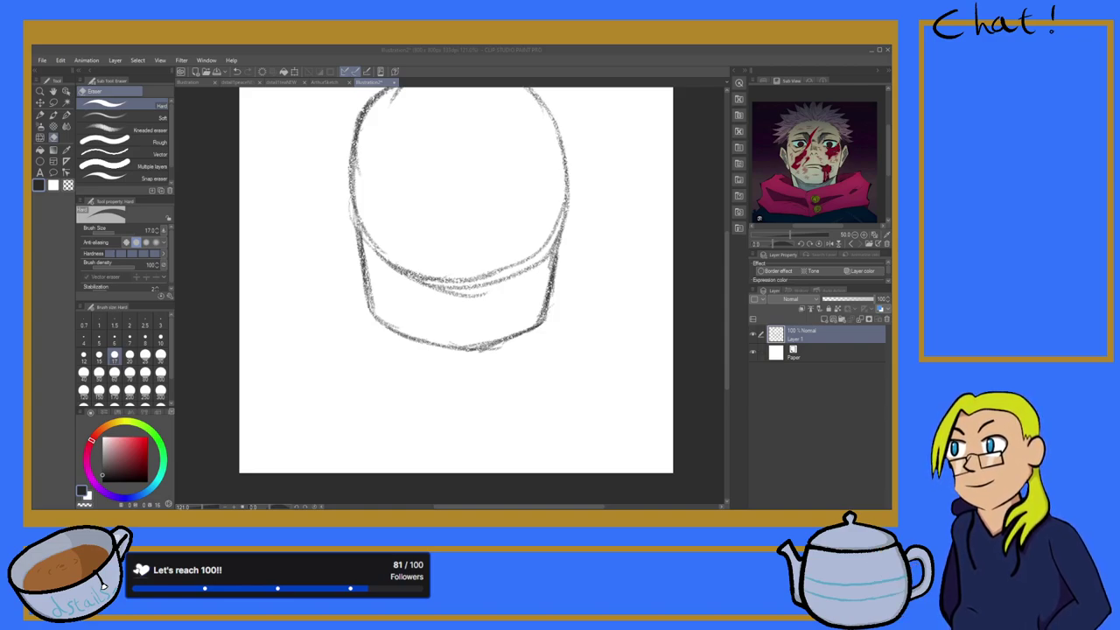
pyautogui.click(685, 120)
pyautogui.scroll(-3, 551, 242)
pyautogui.scroll(4, 528, 242)
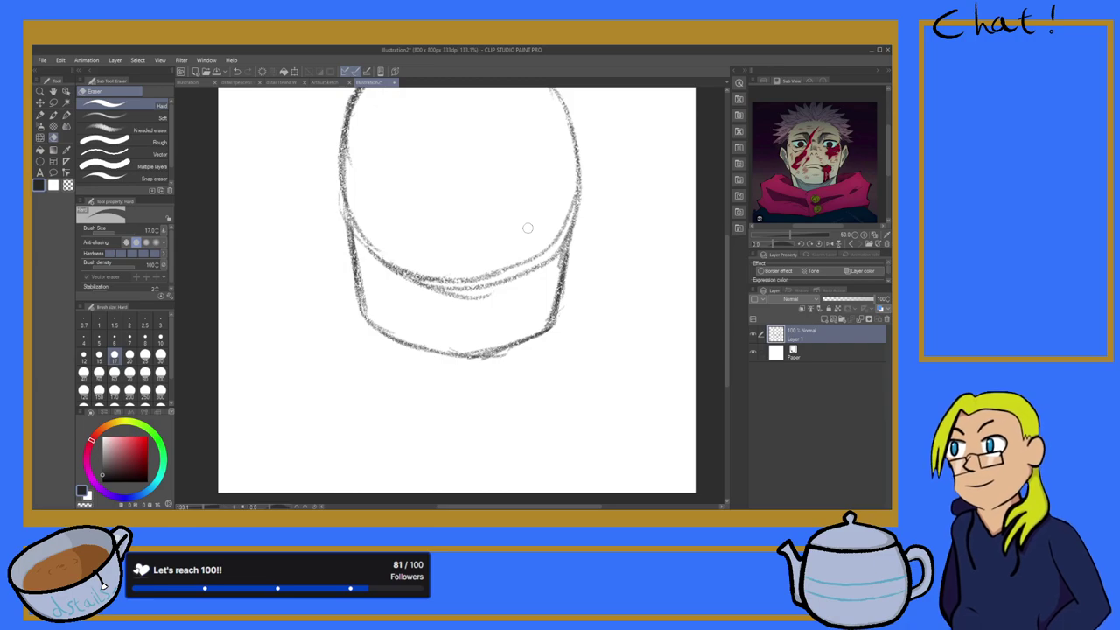
pyautogui.scroll(-2, 484, 195)
pyautogui.scroll(-1, 484, 194)
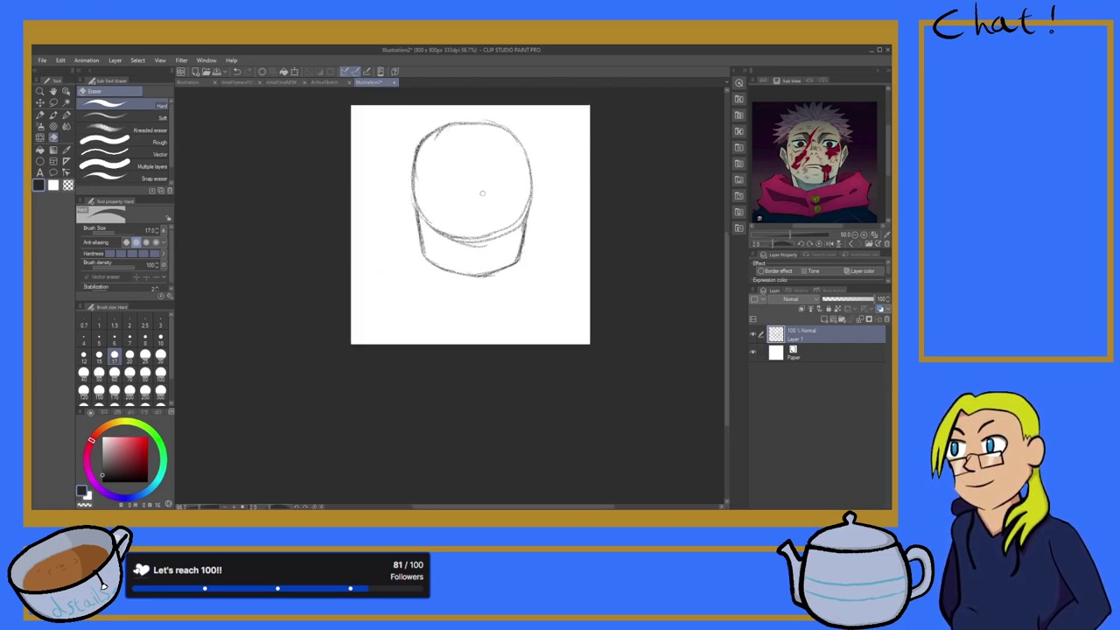
# Step: Lasso the whole head sketch, scale it up slightly, recentre it on the canvas, and deselect it
pyautogui.click(39, 114)
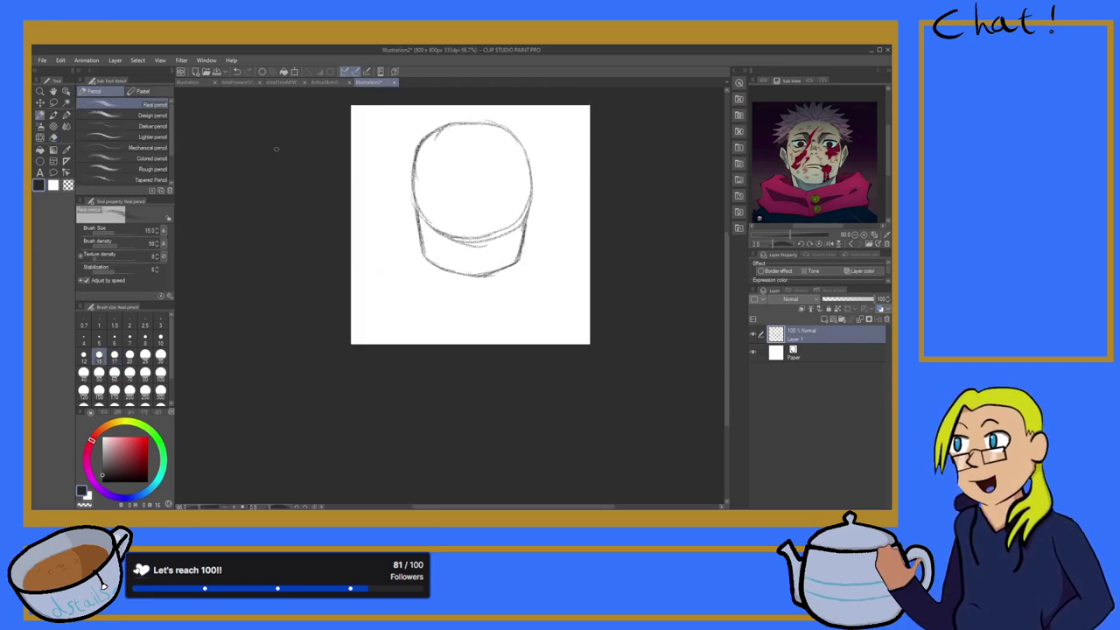
pyautogui.scroll(-1, 423, 178)
pyautogui.scroll(2, 423, 177)
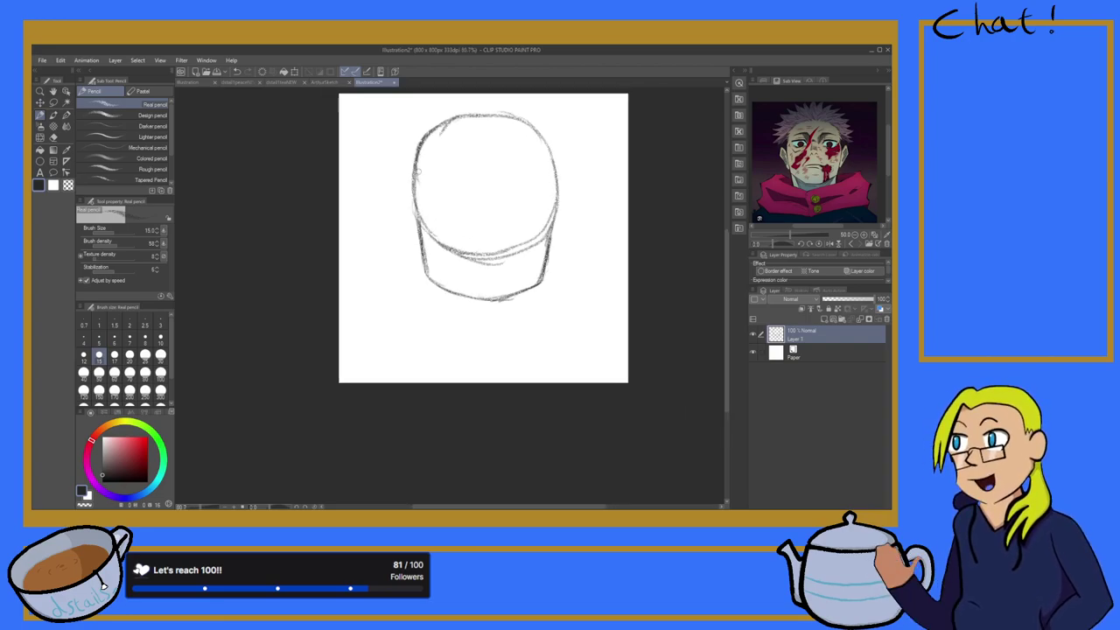
pyautogui.scroll(-2, 433, 180)
pyautogui.scroll(2, 442, 181)
pyautogui.press('m')
pyautogui.scroll(-2, 358, 170)
pyautogui.scroll(-1, 358, 170)
pyautogui.moveTo(326, 117)
pyautogui.mouseDown()
pyautogui.moveTo(519, 157)
pyautogui.moveTo(519, 326)
pyautogui.moveTo(387, 287)
pyautogui.moveTo(270, 191)
pyautogui.mouseUp()
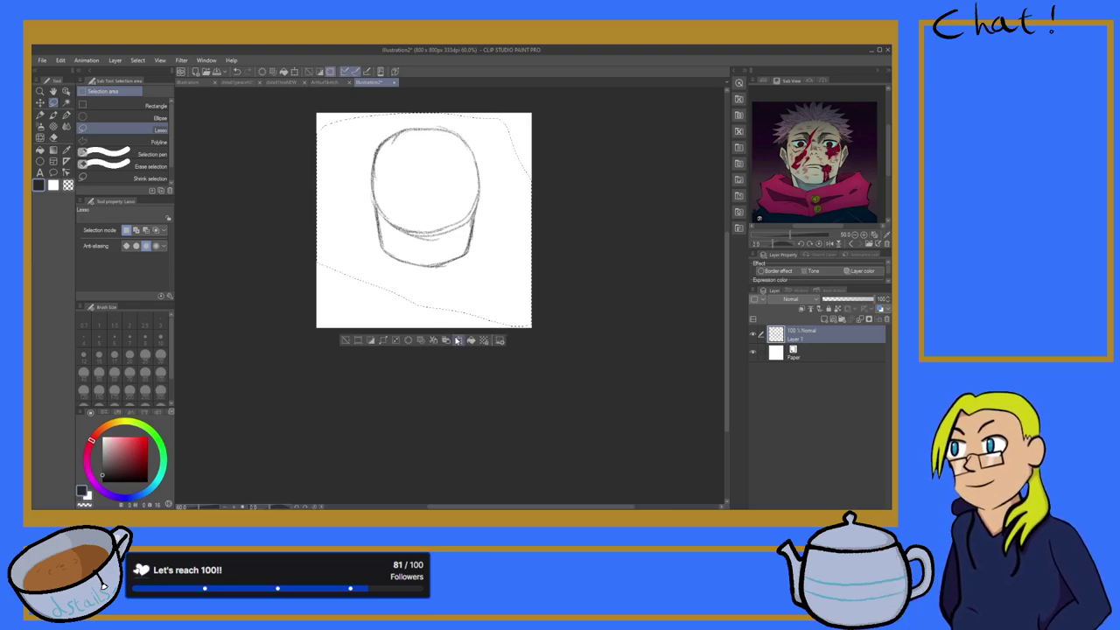
pyautogui.click(457, 340)
pyautogui.moveTo(531, 327); pyautogui.dragTo(548, 341)
pyautogui.moveTo(462, 232); pyautogui.dragTo(453, 232)
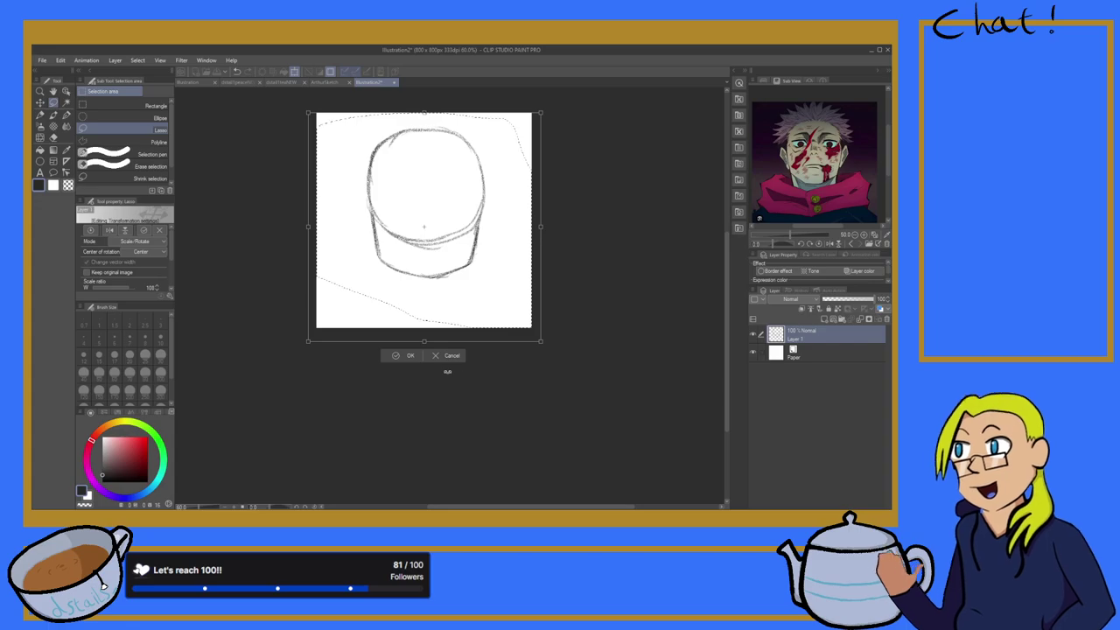
pyautogui.click(388, 356)
pyautogui.click(356, 311)
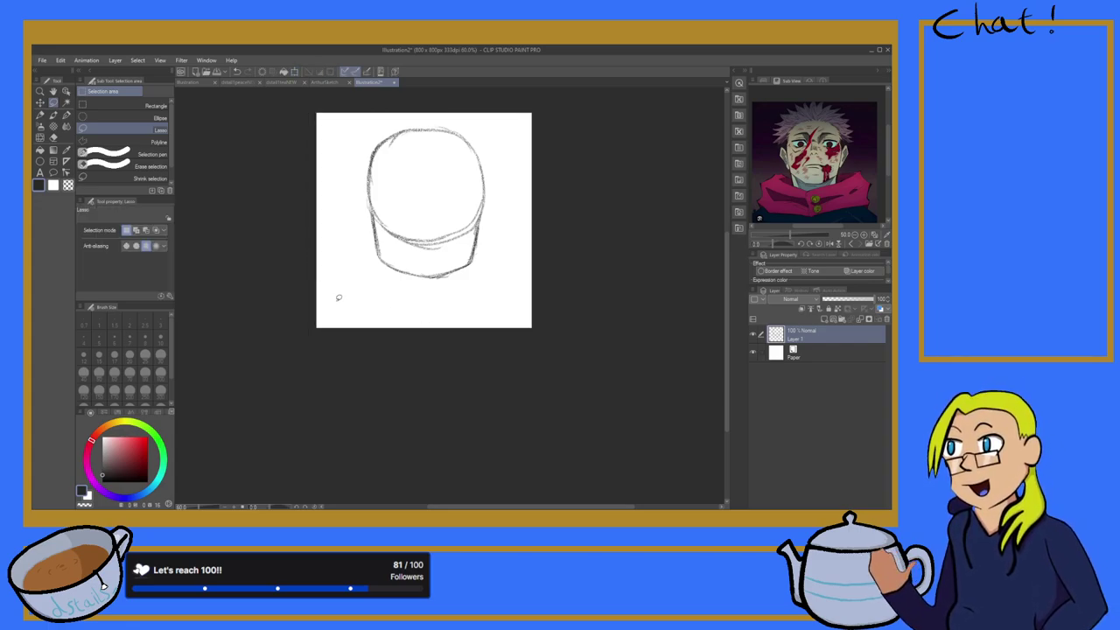
# Step: Draw a vertical centre line down the head circle and a slightly arched horizontal guideline across it with the Real pencil
pyautogui.click(40, 114)
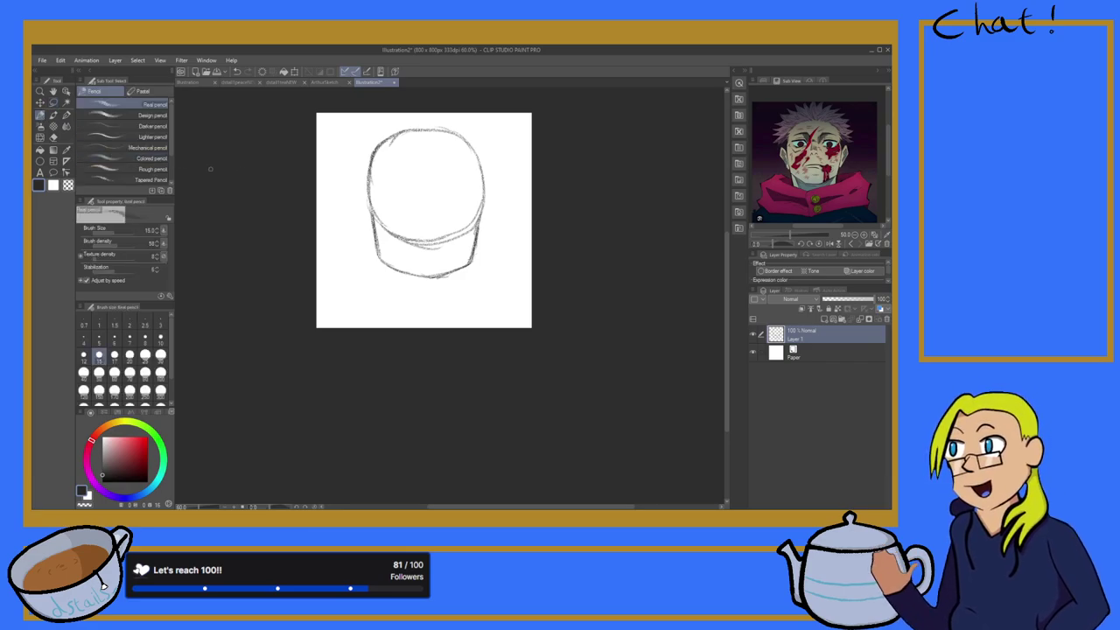
pyautogui.scroll(9, 402, 159)
pyautogui.scroll(-7, 426, 159)
pyautogui.scroll(6, 428, 165)
pyautogui.moveTo(446, 94); pyautogui.dragTo(447, 177)
pyautogui.moveTo(449, 131); pyautogui.dragTo(448, 248)
pyautogui.moveTo(451, 172); pyautogui.dragTo(451, 280)
pyautogui.moveTo(448, 214); pyautogui.dragTo(450, 302)
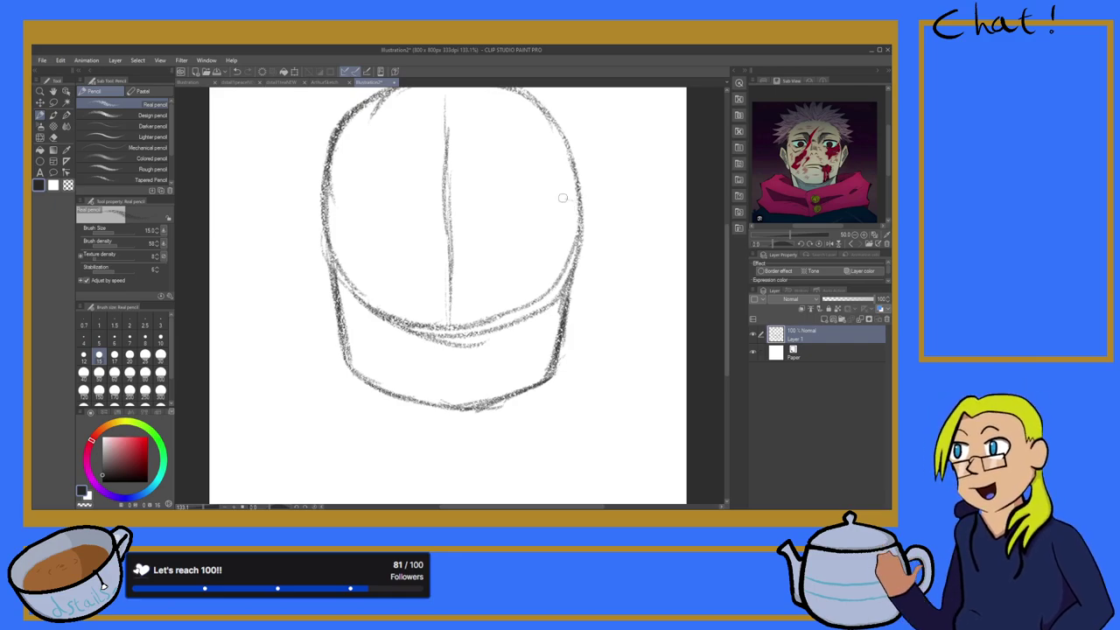
pyautogui.moveTo(579, 196)
pyautogui.mouseDown()
pyautogui.moveTo(411, 178)
pyautogui.moveTo(436, 187)
pyautogui.moveTo(322, 204)
pyautogui.mouseUp()
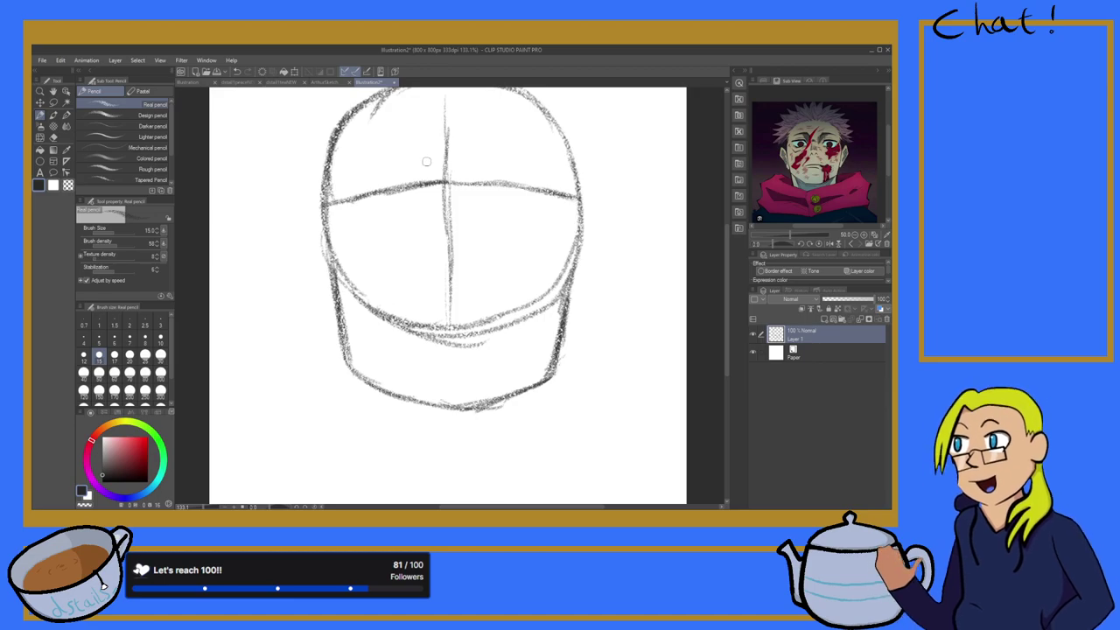
# Step: Sketch a small shaded nose on the centre line and thick brow strokes along the horizontal guideline on both sides
pyautogui.moveTo(436, 266)
pyautogui.mouseDown()
pyautogui.moveTo(450, 243)
pyautogui.moveTo(469, 261)
pyautogui.moveTo(440, 265)
pyautogui.moveTo(443, 251)
pyautogui.moveTo(459, 266)
pyautogui.moveTo(435, 269)
pyautogui.moveTo(476, 273)
pyautogui.mouseUp()
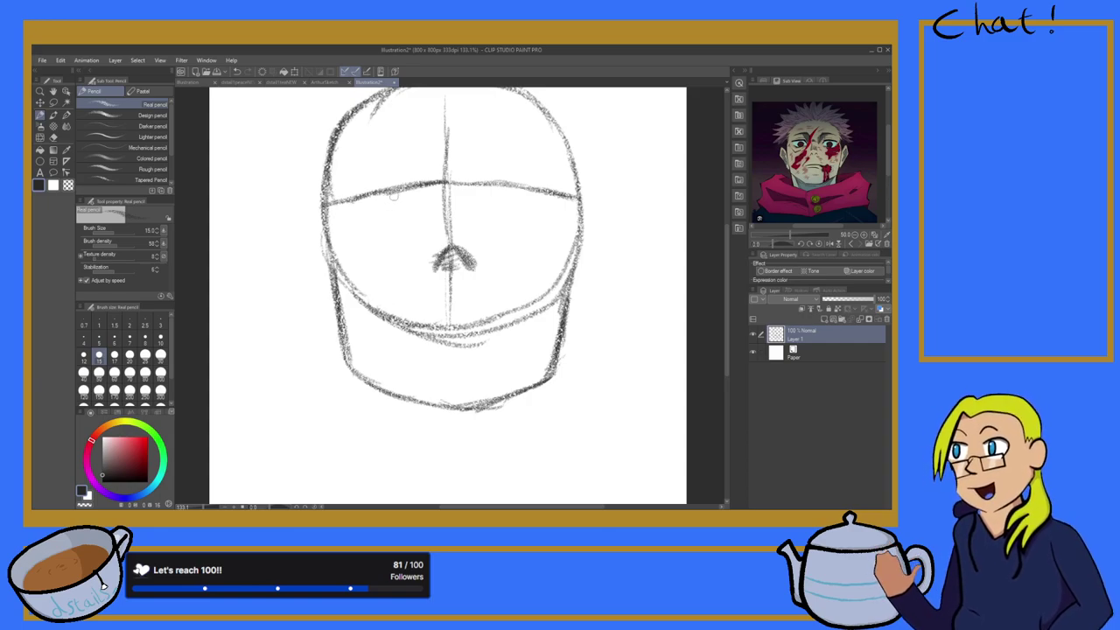
pyautogui.moveTo(413, 190); pyautogui.dragTo(353, 206)
pyautogui.moveTo(418, 190); pyautogui.dragTo(402, 199)
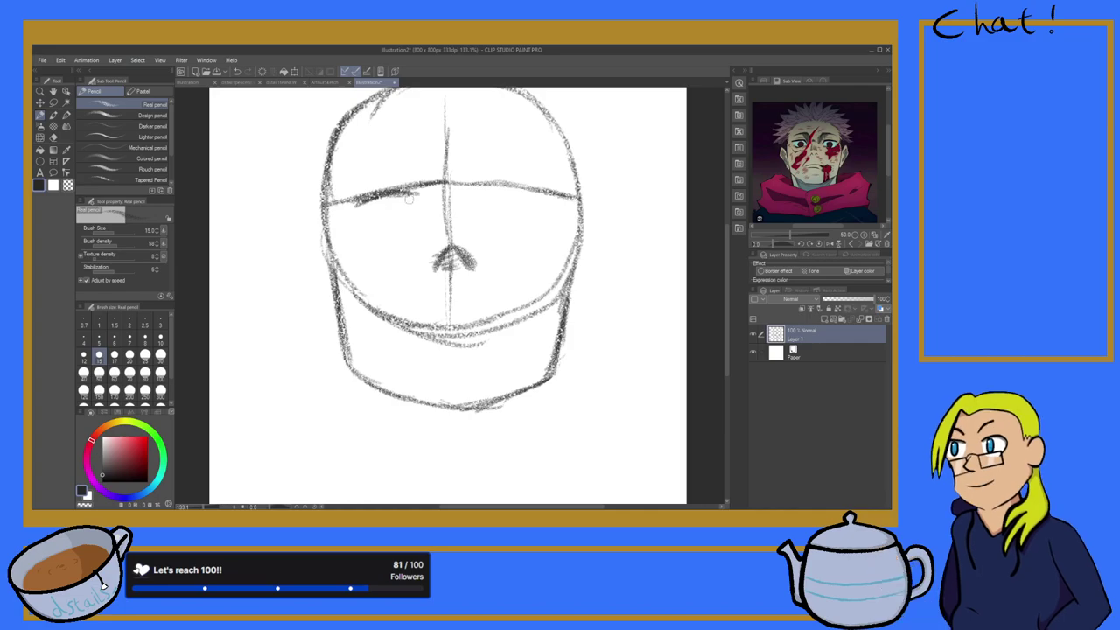
pyautogui.moveTo(487, 194)
pyautogui.mouseDown()
pyautogui.moveTo(509, 191)
pyautogui.moveTo(478, 196)
pyautogui.moveTo(521, 186)
pyautogui.moveTo(544, 199)
pyautogui.moveTo(506, 188)
pyautogui.moveTo(480, 196)
pyautogui.mouseUp()
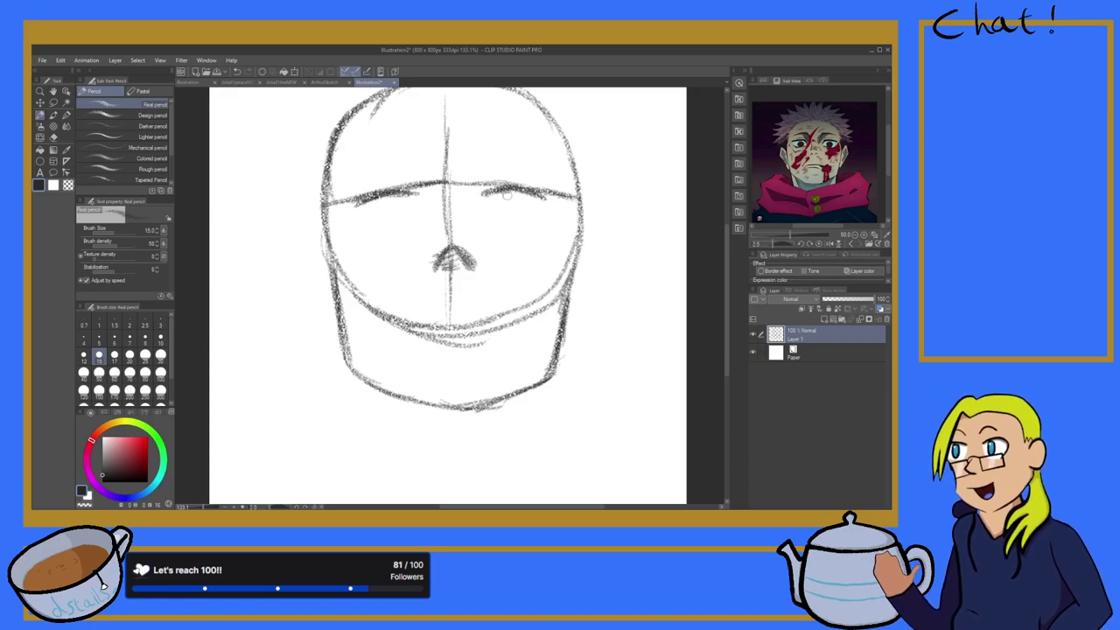
# Step: Sketch a small round eye beneath each brow stroke and thin the heavy outline of the right-hand one with the Hard eraser
pyautogui.moveTo(374, 229); pyautogui.dragTo(399, 223)
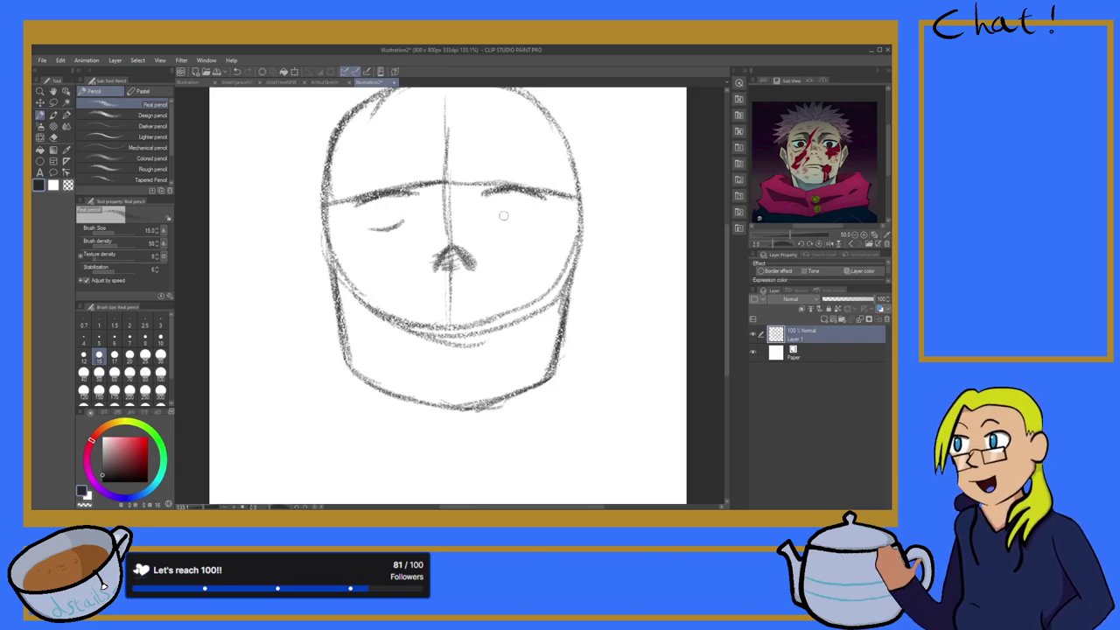
pyautogui.moveTo(495, 225)
pyautogui.mouseDown()
pyautogui.moveTo(537, 216)
pyautogui.moveTo(496, 223)
pyautogui.mouseUp()
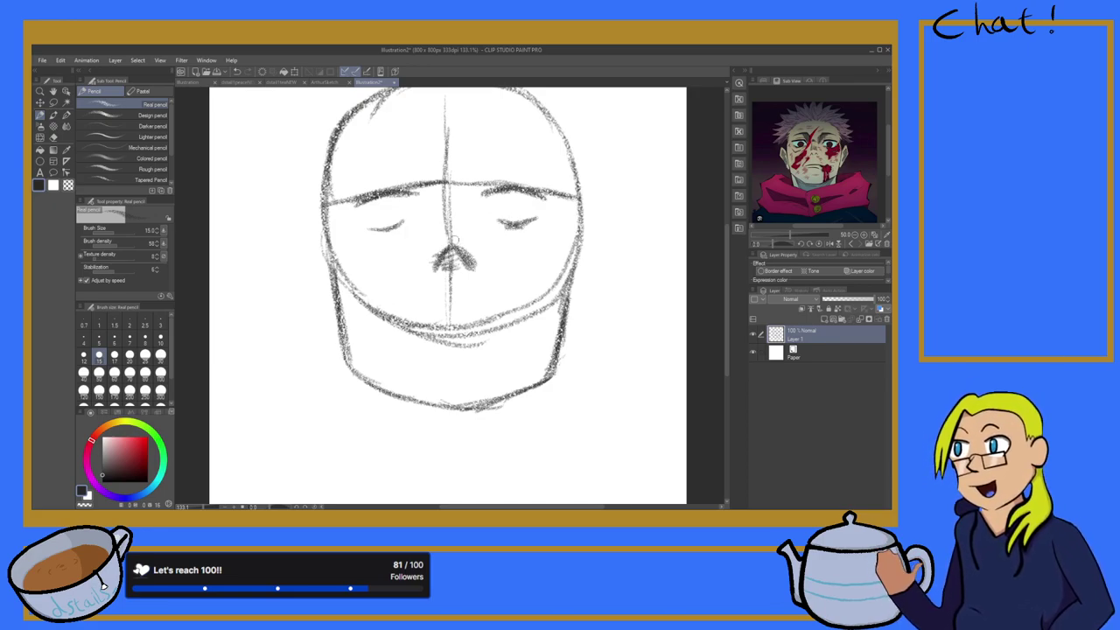
pyautogui.moveTo(404, 222); pyautogui.dragTo(387, 230)
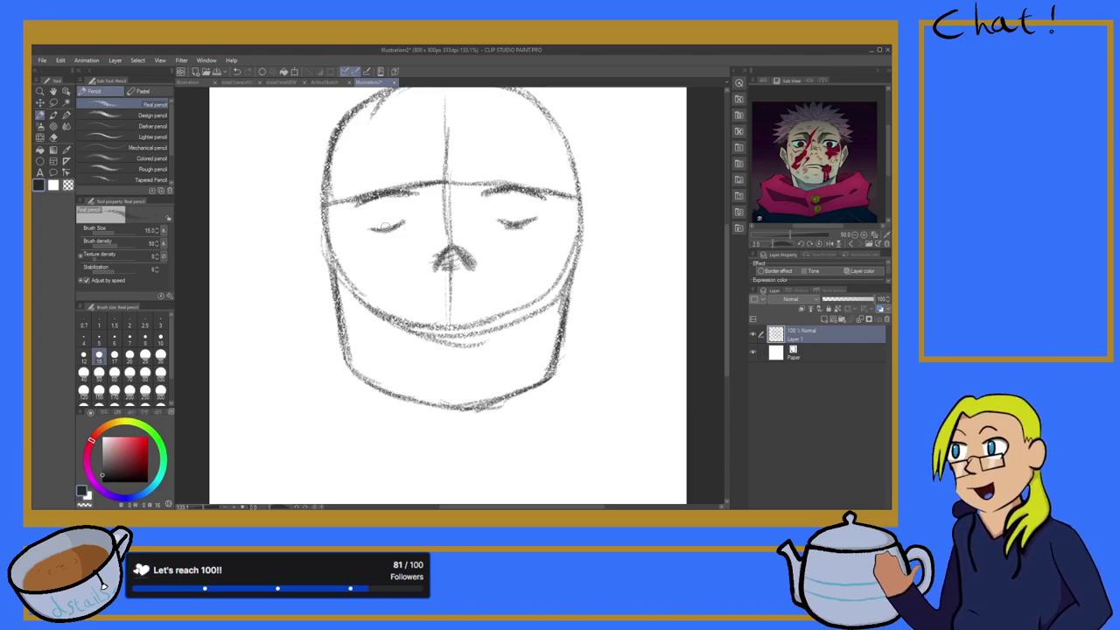
pyautogui.moveTo(373, 229)
pyautogui.mouseDown()
pyautogui.moveTo(387, 204)
pyautogui.moveTo(403, 220)
pyautogui.moveTo(396, 228)
pyautogui.mouseUp()
pyautogui.hotkey('ctrl', 'z')
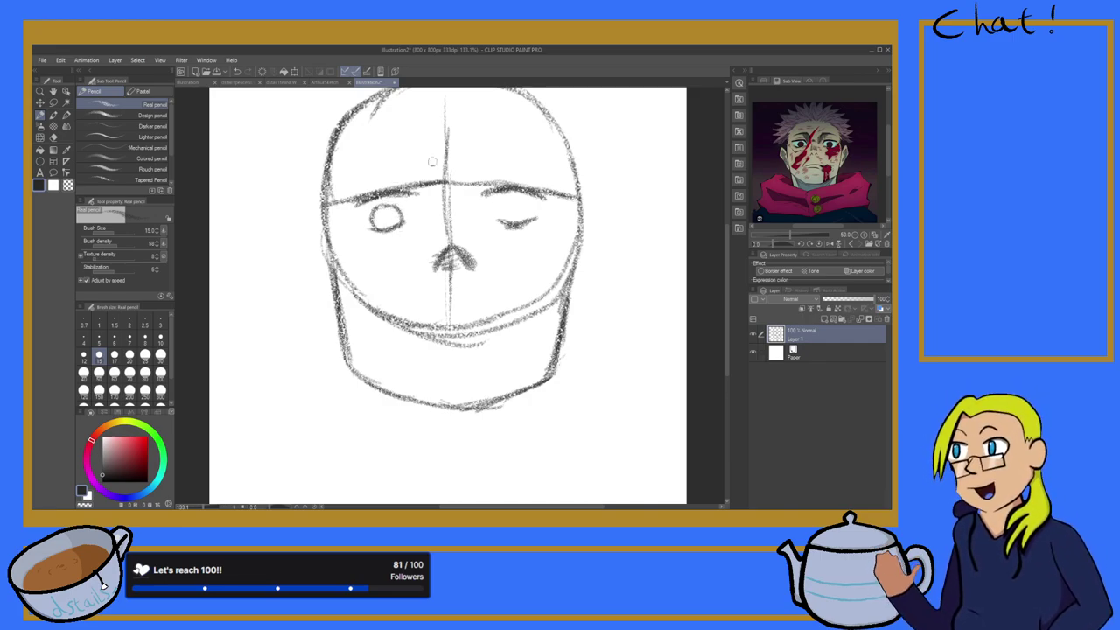
pyautogui.moveTo(526, 210)
pyautogui.mouseDown()
pyautogui.moveTo(508, 205)
pyautogui.moveTo(525, 210)
pyautogui.moveTo(501, 224)
pyautogui.mouseUp()
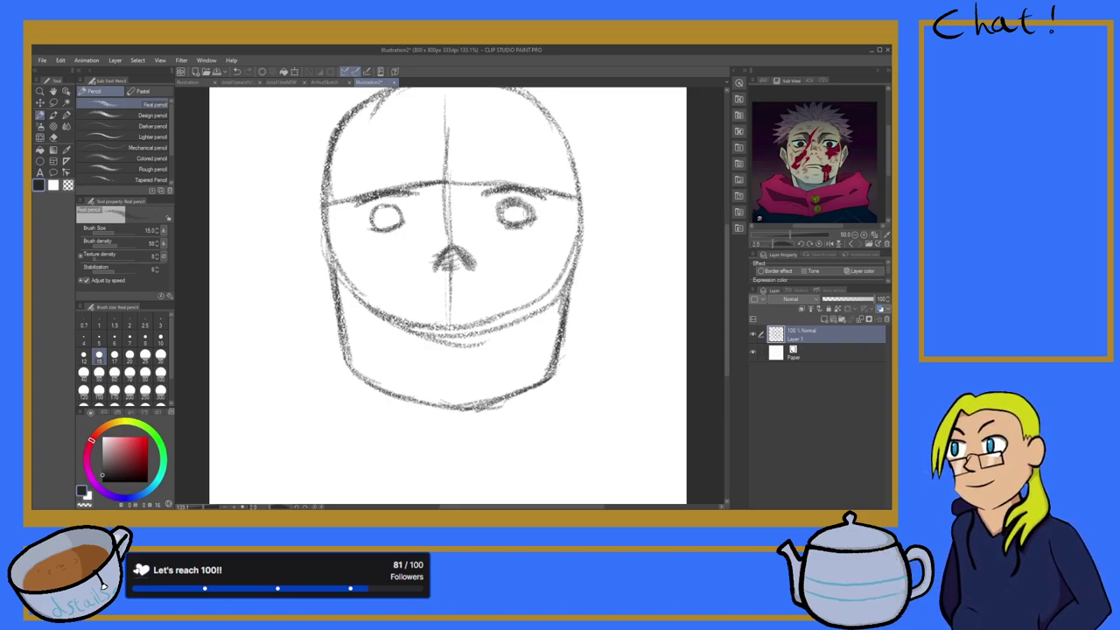
pyautogui.click(54, 138)
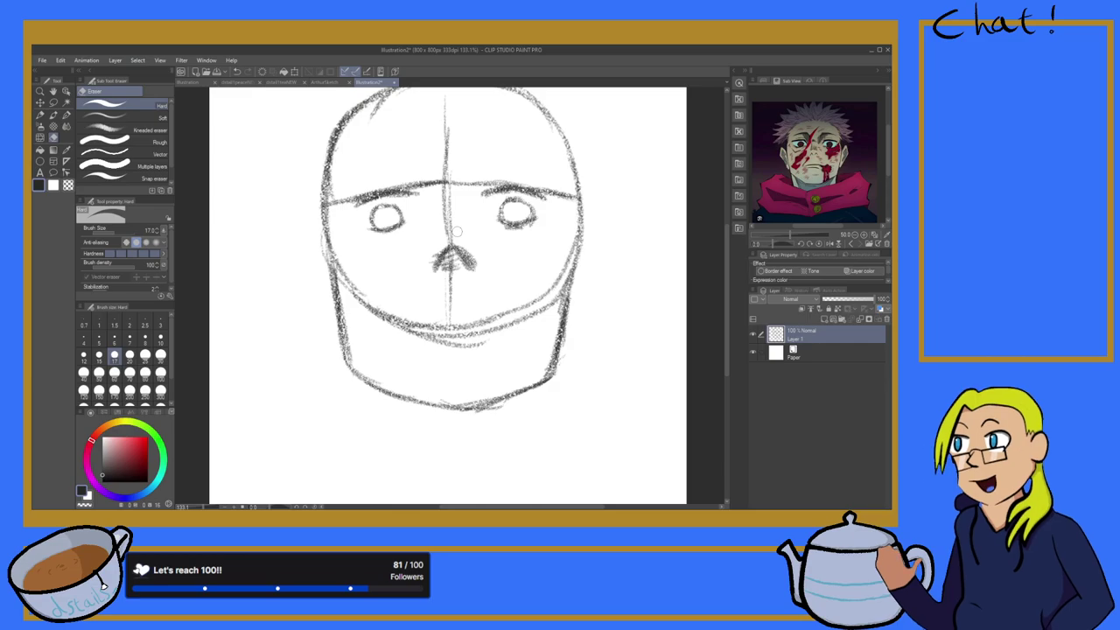
# Step: Lasso the chin and lower jaw, move them up slightly to shorten the face, and deselect them
pyautogui.scroll(1, 487, 267)
pyautogui.scroll(-8, 479, 315)
pyautogui.scroll(6, 456, 389)
pyautogui.scroll(-3, 458, 323)
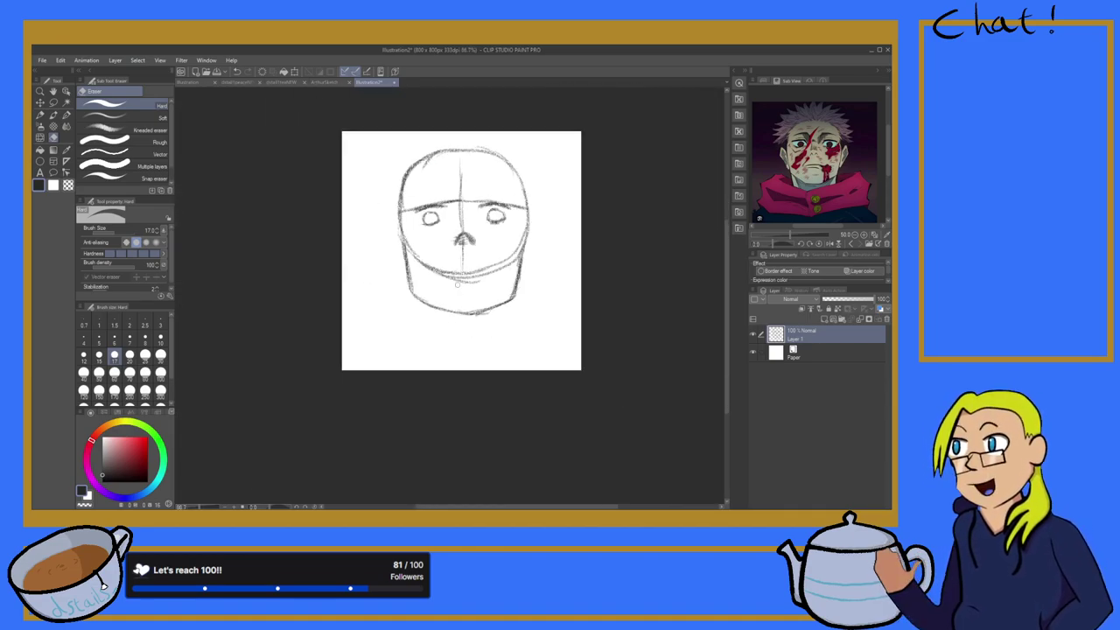
pyautogui.scroll(2, 455, 297)
pyautogui.click(53, 103)
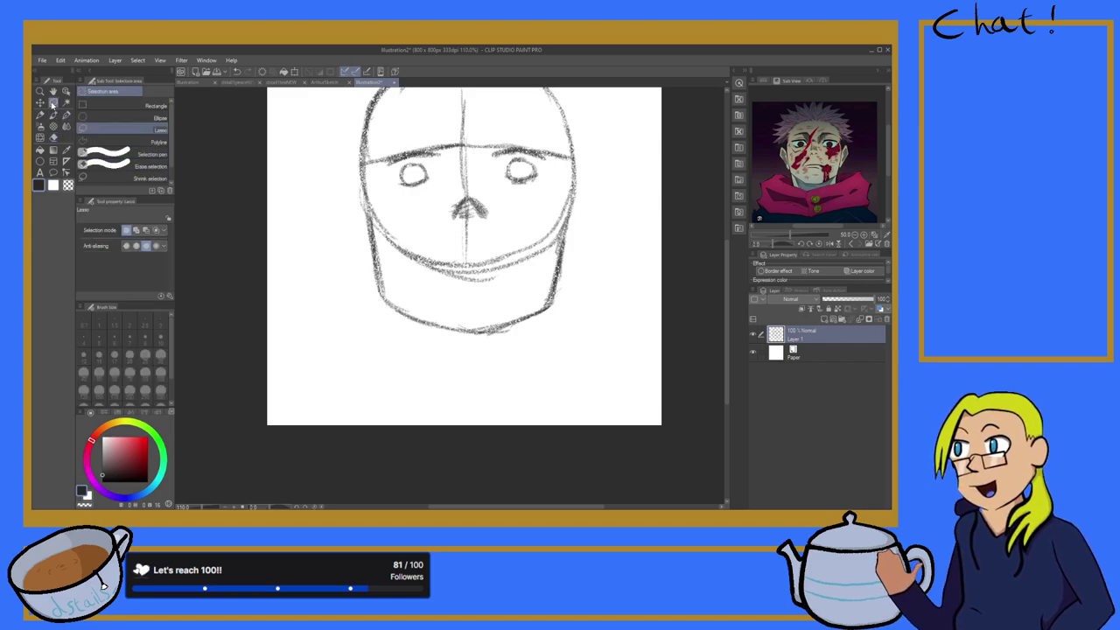
pyautogui.moveTo(345, 274)
pyautogui.mouseDown()
pyautogui.moveTo(579, 279)
pyautogui.moveTo(551, 399)
pyautogui.moveTo(308, 364)
pyautogui.mouseUp()
pyautogui.click(481, 428)
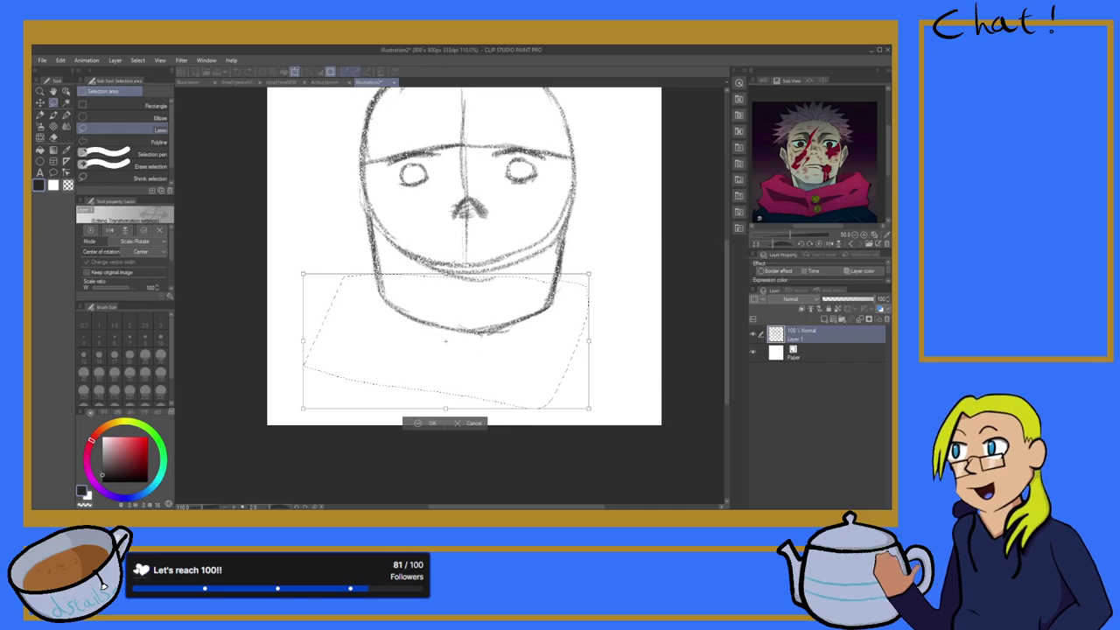
pyautogui.moveTo(487, 323); pyautogui.dragTo(485, 308)
pyautogui.click(417, 408)
pyautogui.hotkey('ctrl', 'd')
# Step: Sketch the sides of the neck with the Real pencil, running both lines down from the jaw corners and tapering slightly inward
pyautogui.scroll(-3, 333, 254)
pyautogui.scroll(1, 333, 254)
pyautogui.scroll(2, 413, 290)
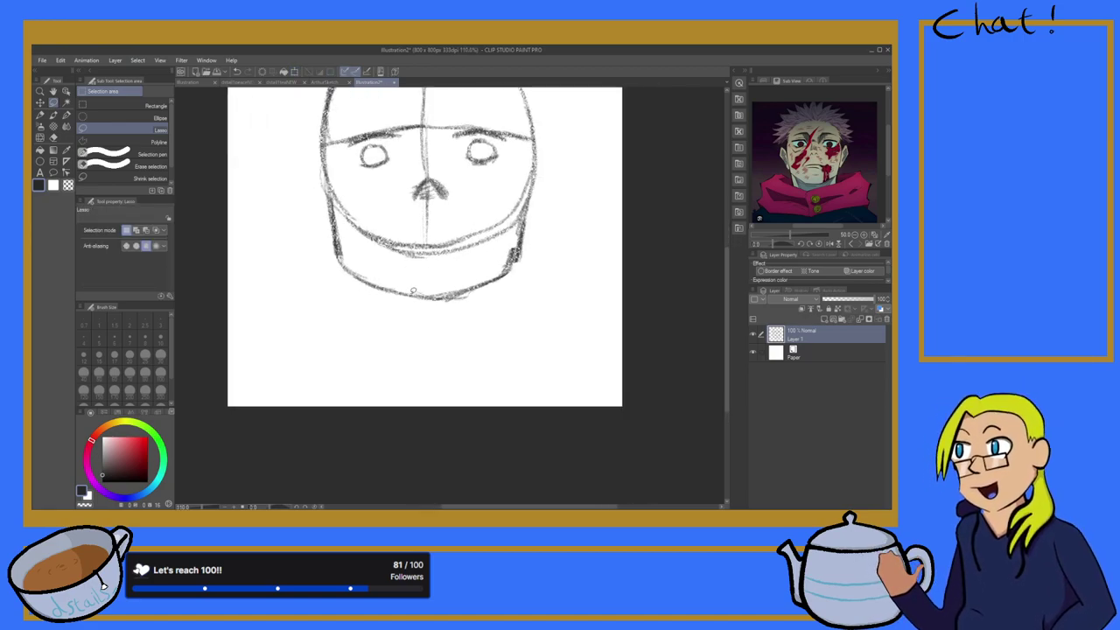
pyautogui.scroll(1, 411, 285)
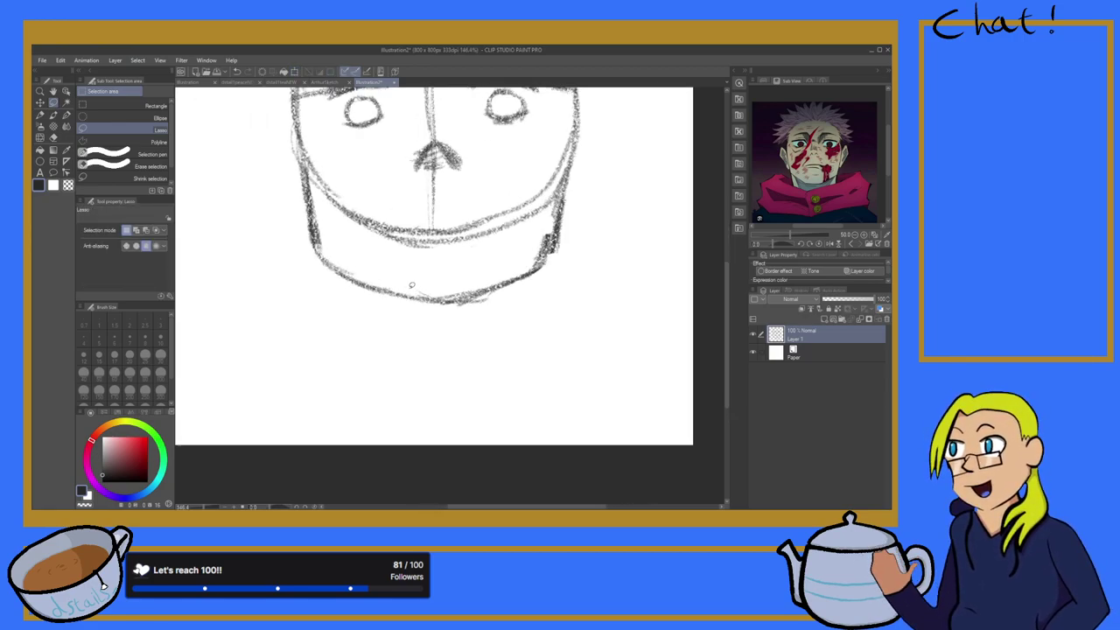
pyautogui.click(39, 115)
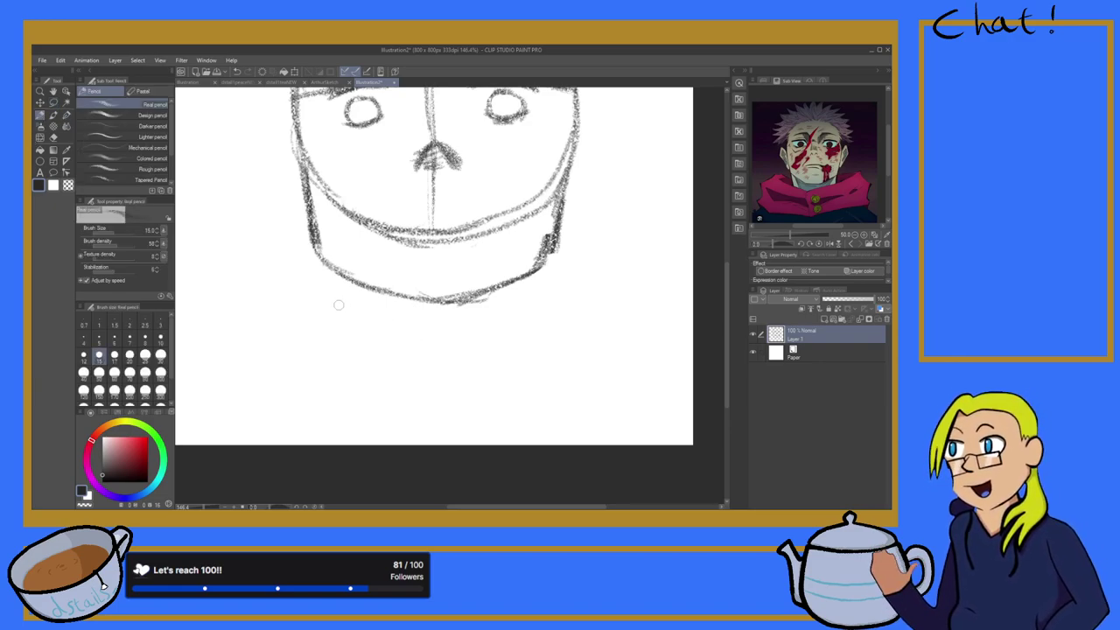
pyautogui.moveTo(320, 256); pyautogui.dragTo(342, 333)
pyautogui.moveTo(325, 287); pyautogui.dragTo(340, 342)
pyautogui.moveTo(317, 262); pyautogui.dragTo(339, 348)
pyautogui.moveTo(542, 264); pyautogui.dragTo(526, 331)
pyautogui.moveTo(542, 283); pyautogui.dragTo(525, 350)
pyautogui.moveTo(351, 319); pyautogui.dragTo(358, 353)
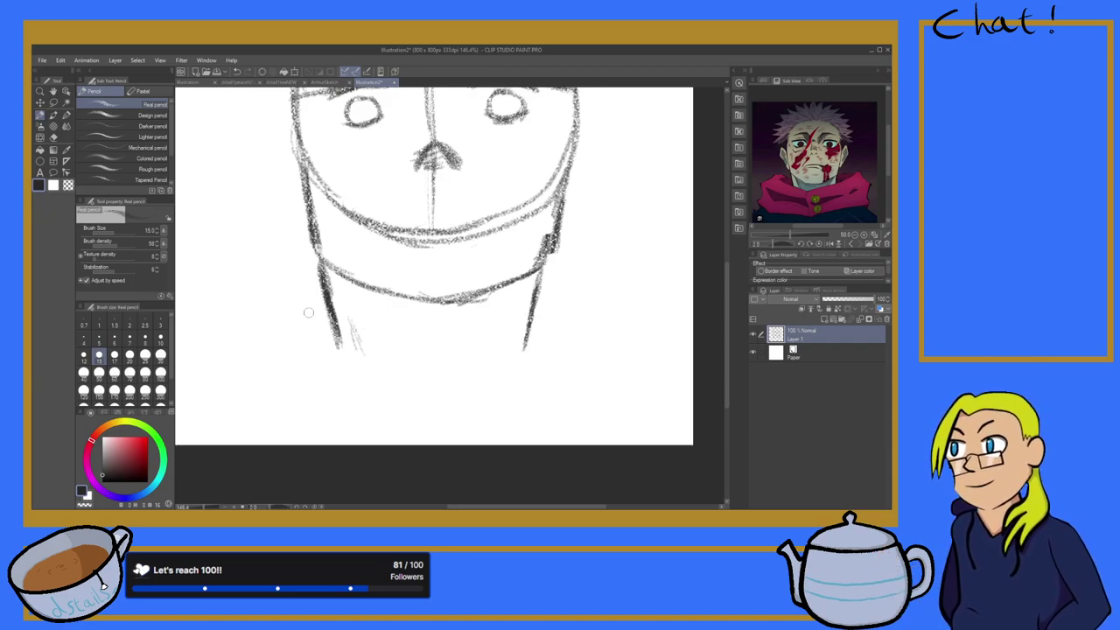
# Step: Draw a V-shaped neckline across the base of the neck, dipping to a point below the chin
pyautogui.scroll(-4, 306, 312)
pyautogui.scroll(3, 362, 349)
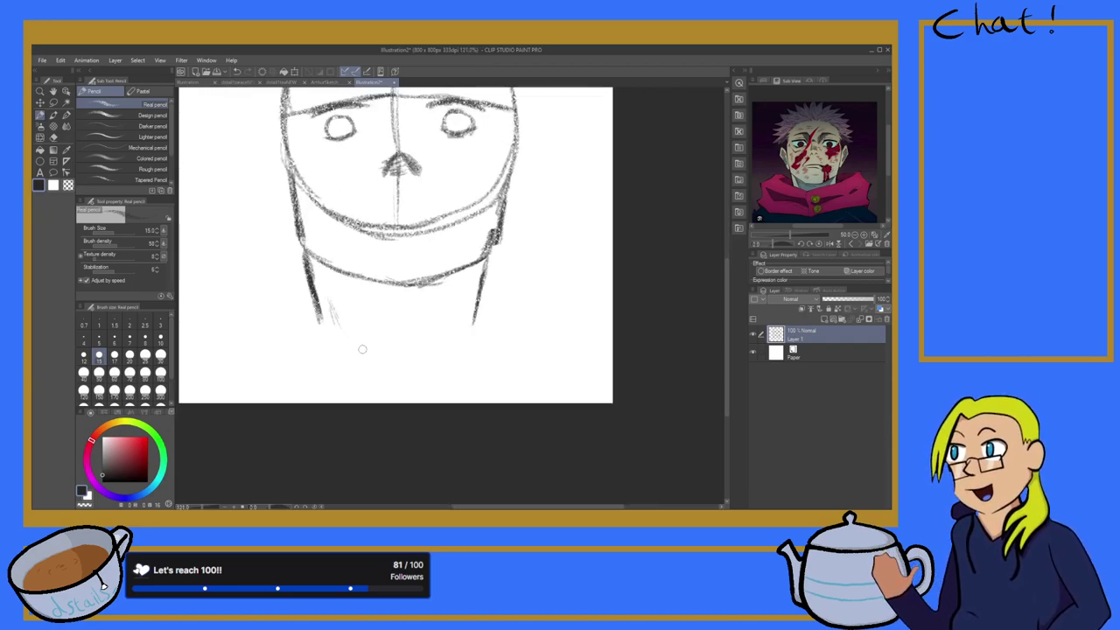
pyautogui.moveTo(301, 318)
pyautogui.mouseDown()
pyautogui.moveTo(374, 320)
pyautogui.moveTo(393, 329)
pyautogui.moveTo(405, 363)
pyautogui.moveTo(436, 331)
pyautogui.moveTo(496, 307)
pyautogui.mouseUp()
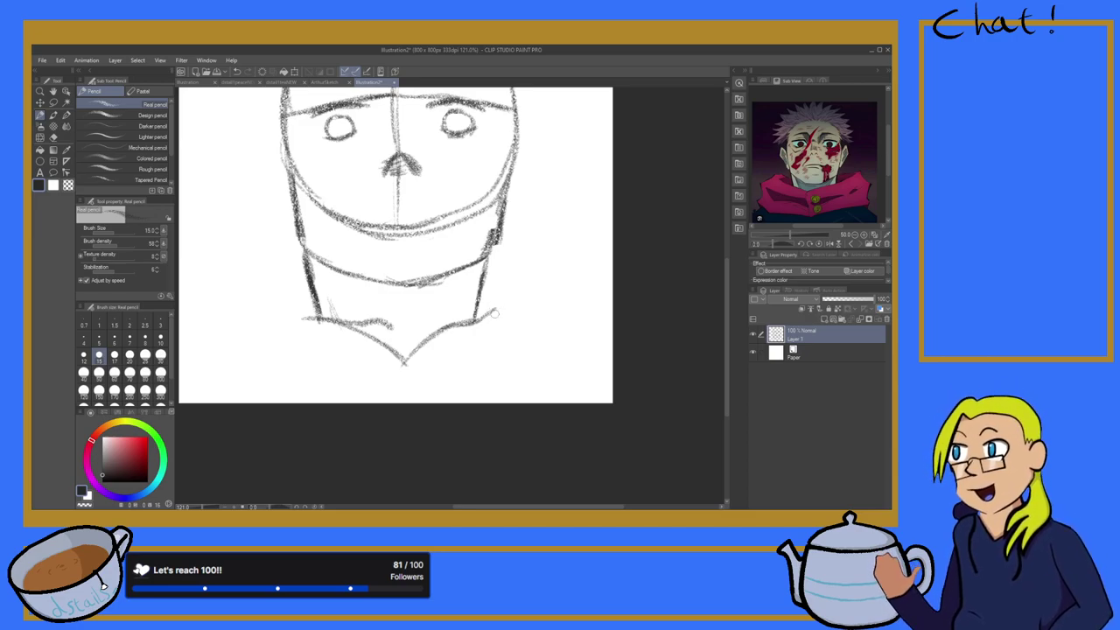
# Step: Sketch the wavy outer outline of the collar on the left side, starting from the jaw corner and curling down towards the shoulder
pyautogui.scroll(-5, 494, 313)
pyautogui.scroll(5, 462, 325)
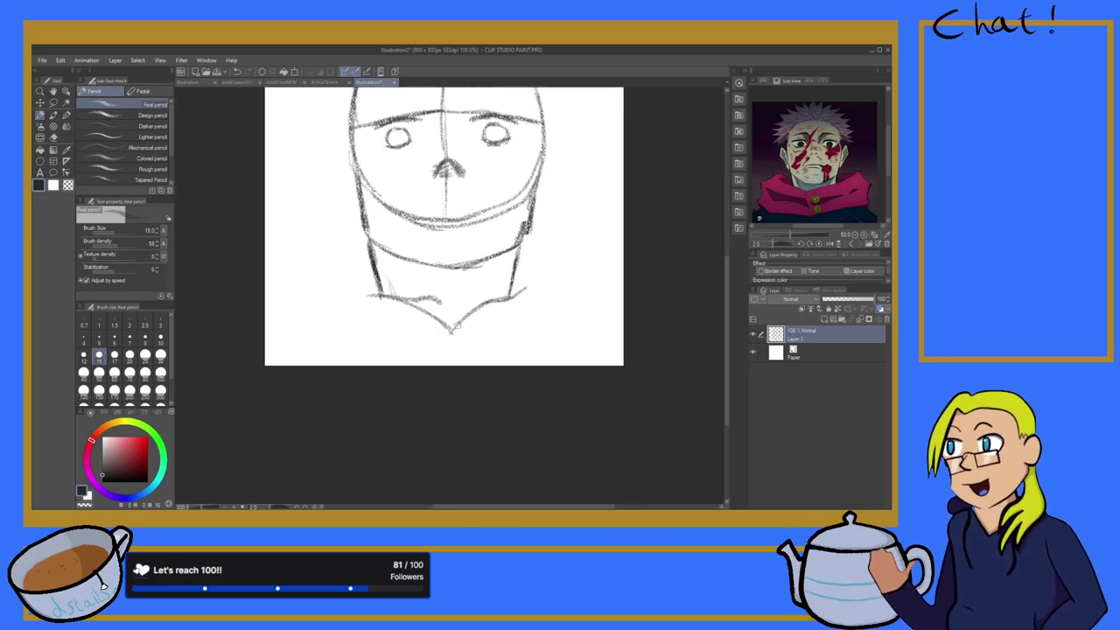
pyautogui.scroll(-5, 462, 324)
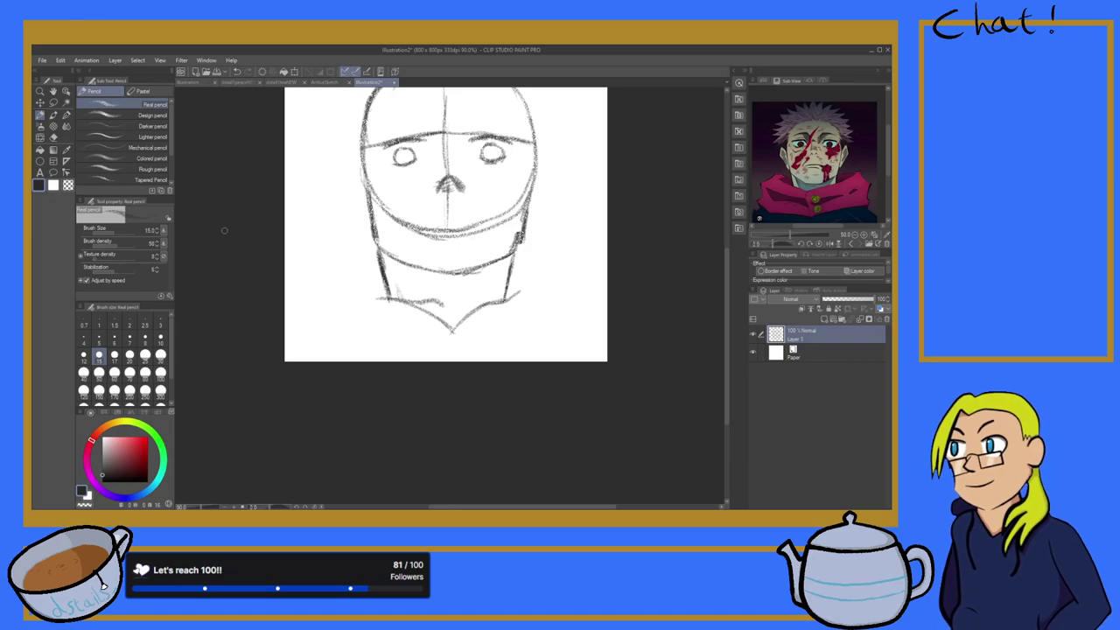
pyautogui.scroll(1, 224, 230)
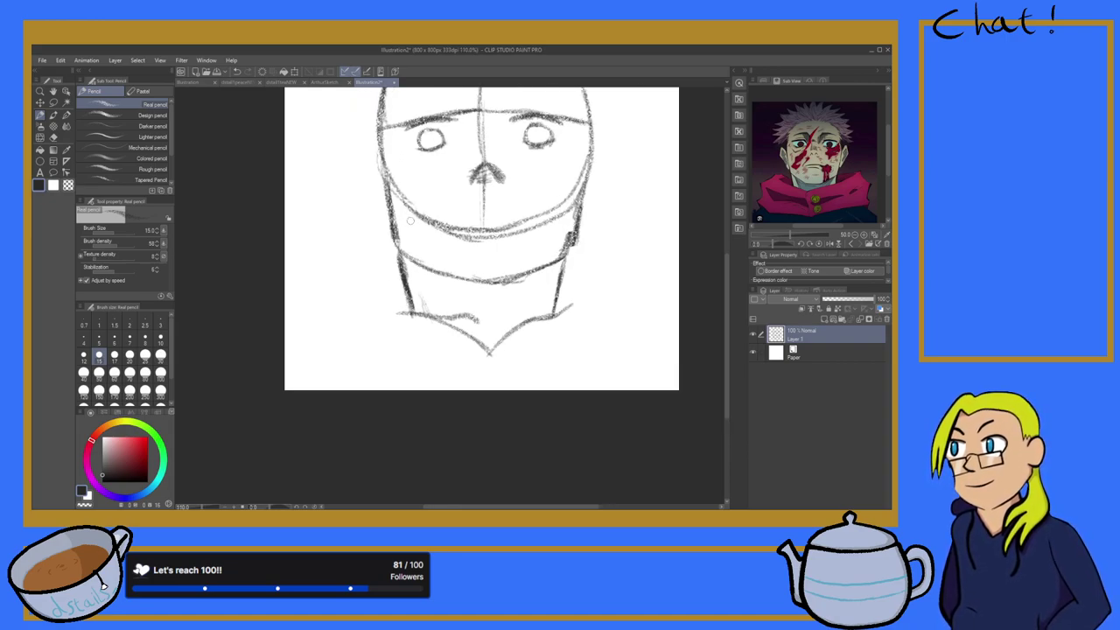
pyautogui.scroll(2, 398, 289)
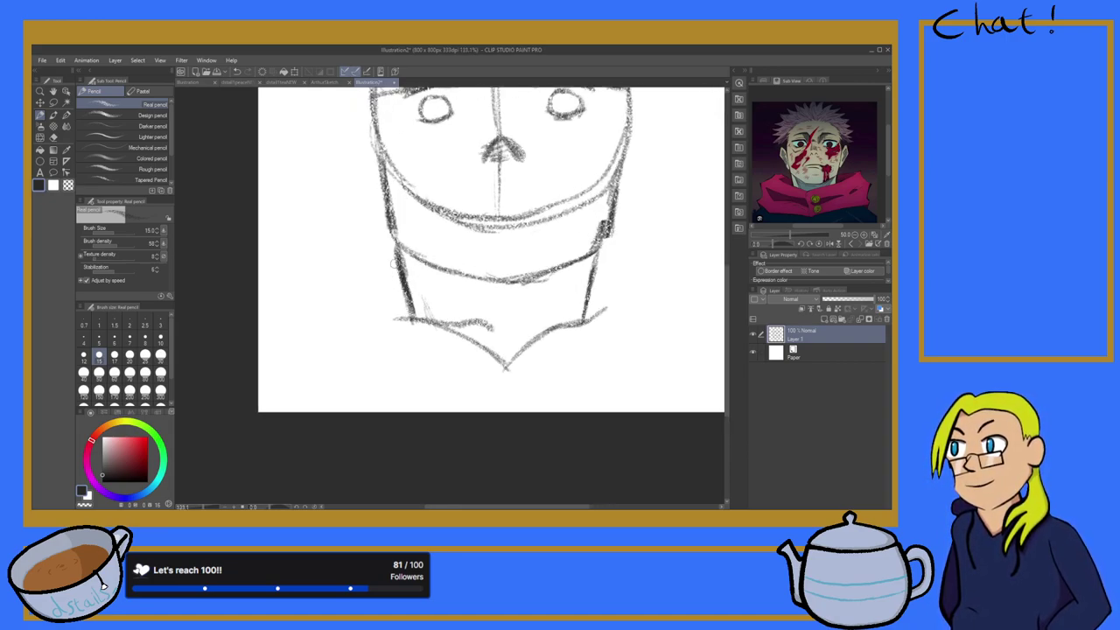
pyautogui.moveTo(399, 252)
pyautogui.mouseDown()
pyautogui.moveTo(312, 256)
pyautogui.moveTo(364, 245)
pyautogui.moveTo(332, 244)
pyautogui.moveTo(302, 262)
pyautogui.moveTo(311, 259)
pyautogui.moveTo(294, 292)
pyautogui.moveTo(295, 280)
pyautogui.moveTo(328, 333)
pyautogui.mouseUp()
pyautogui.moveTo(299, 282)
pyautogui.mouseDown()
pyautogui.moveTo(304, 329)
pyautogui.moveTo(293, 354)
pyautogui.moveTo(336, 348)
pyautogui.mouseUp()
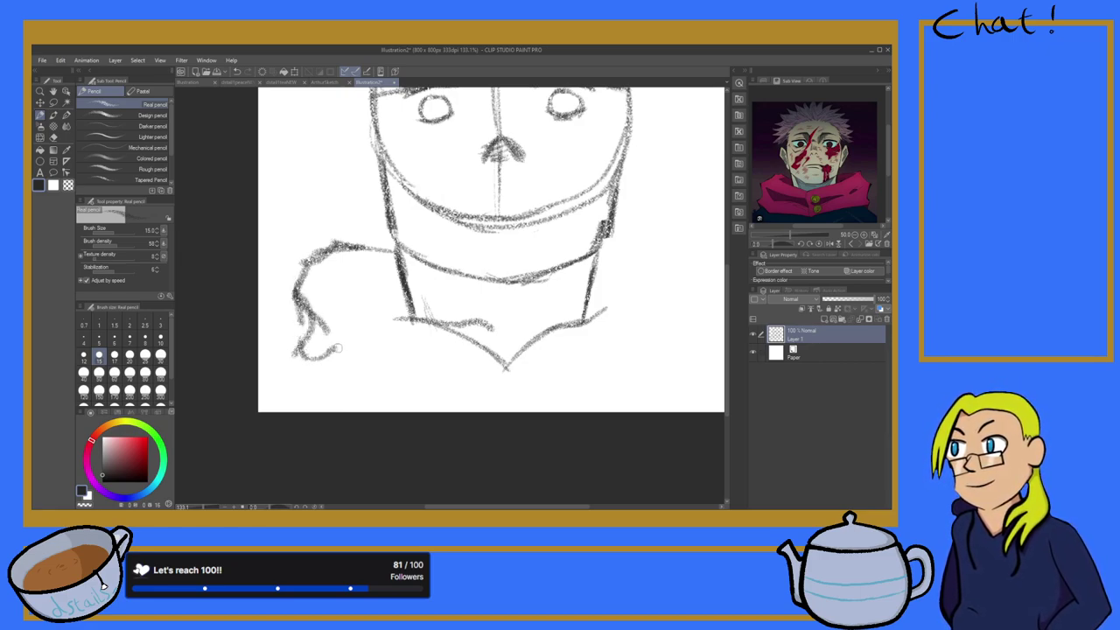
# Step: Draw rounded shoulder curves from both ends of the neckline down to the canvas's lower edge
pyautogui.moveTo(397, 320)
pyautogui.mouseDown()
pyautogui.moveTo(338, 342)
pyautogui.moveTo(327, 377)
pyautogui.moveTo(302, 394)
pyautogui.mouseUp()
pyautogui.moveTo(345, 341); pyautogui.dragTo(292, 411)
pyautogui.moveTo(320, 368); pyautogui.dragTo(293, 411)
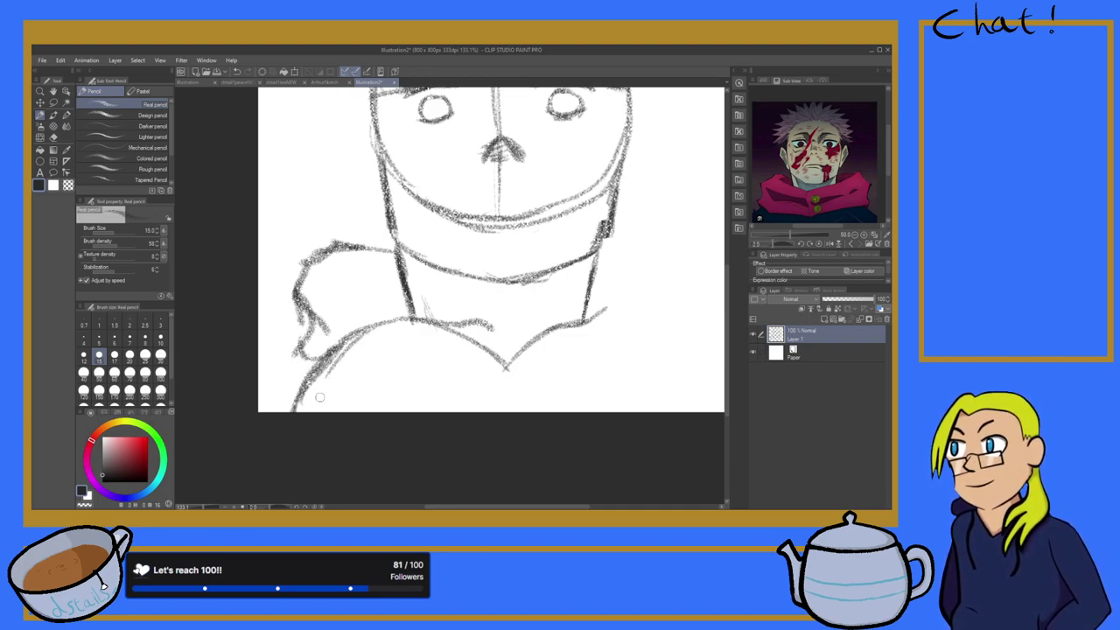
pyautogui.scroll(-10, 391, 388)
pyautogui.scroll(8, 420, 370)
pyautogui.scroll(-5, 472, 346)
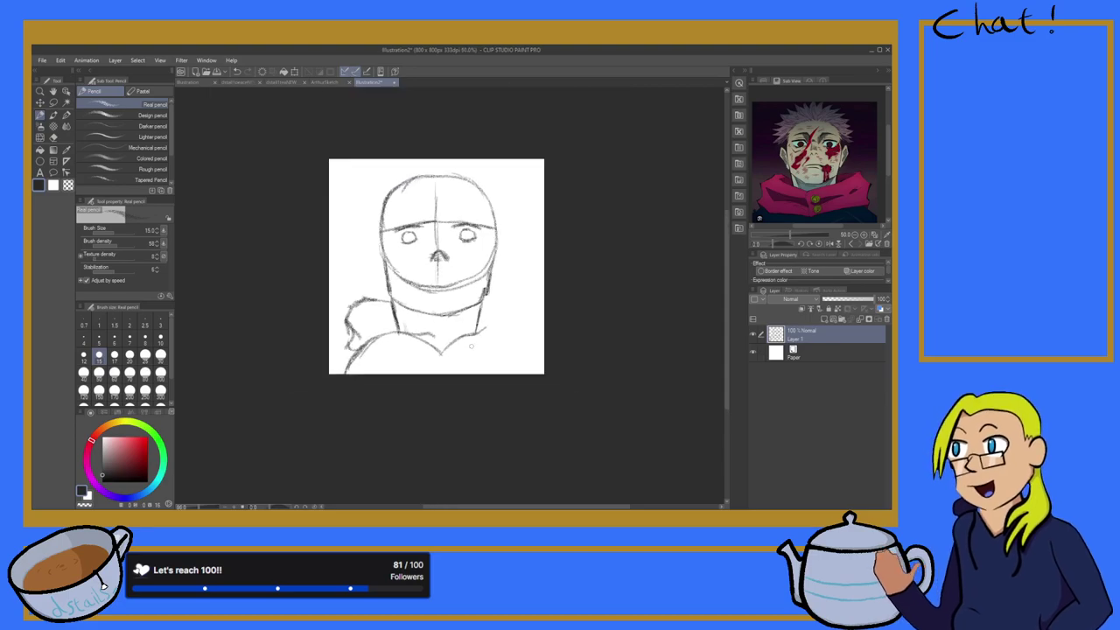
pyautogui.scroll(3, 471, 347)
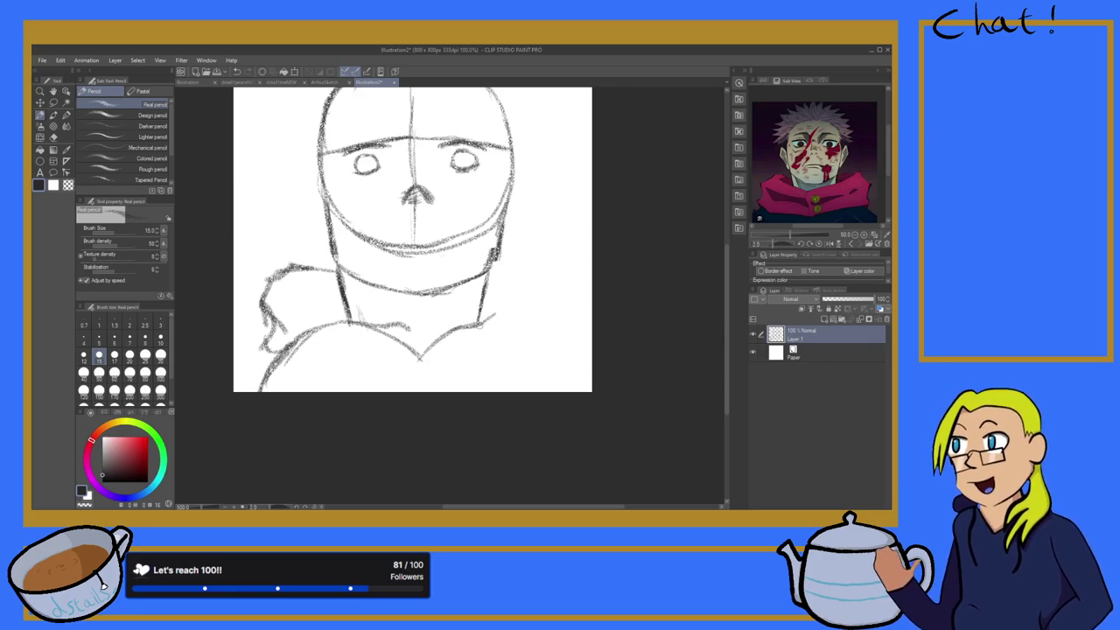
pyautogui.moveTo(501, 329); pyautogui.dragTo(566, 392)
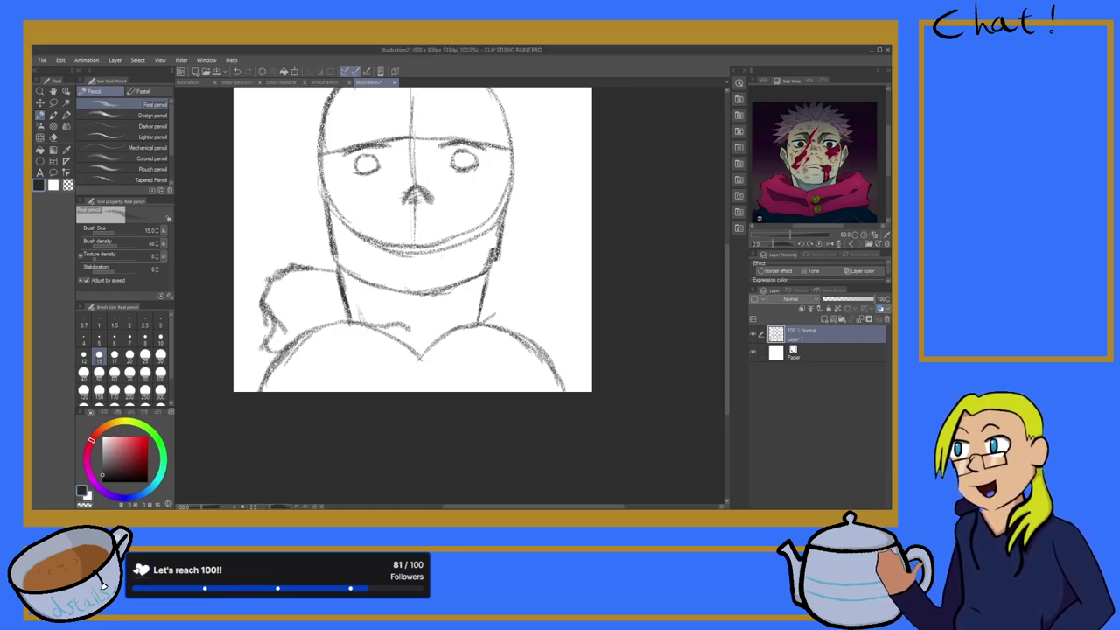
# Step: Erase the curled lower end of the left collar outline with the Hard eraser and redraw it in pencil down to the shoulder curve
pyautogui.scroll(-5, 528, 364)
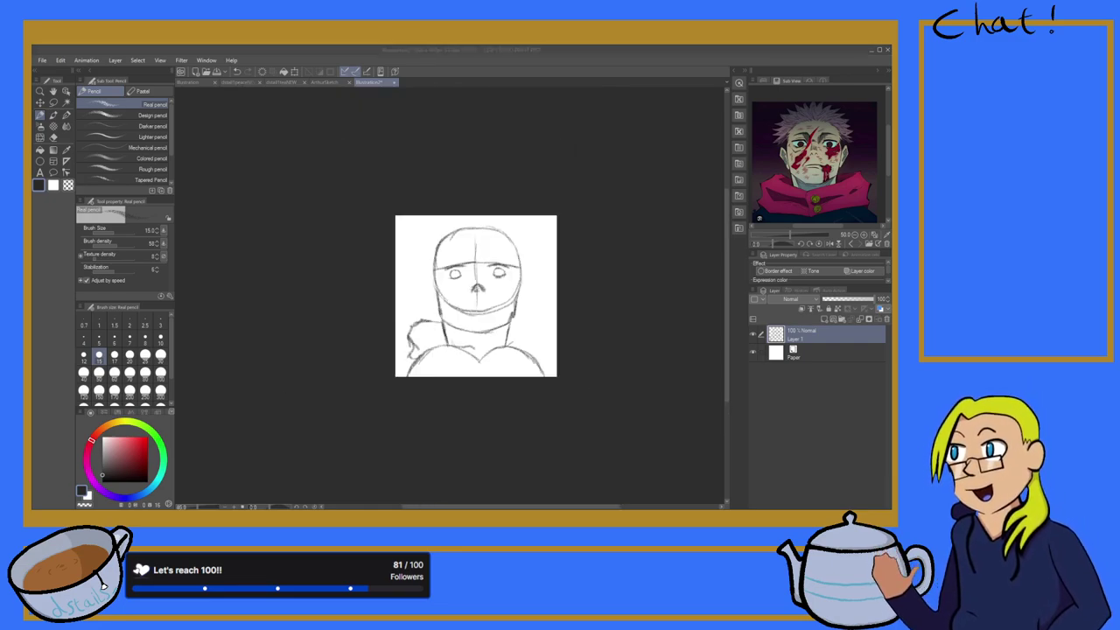
pyautogui.hotkey('ctrl', '+')
pyautogui.hotkey('ctrl', '+')
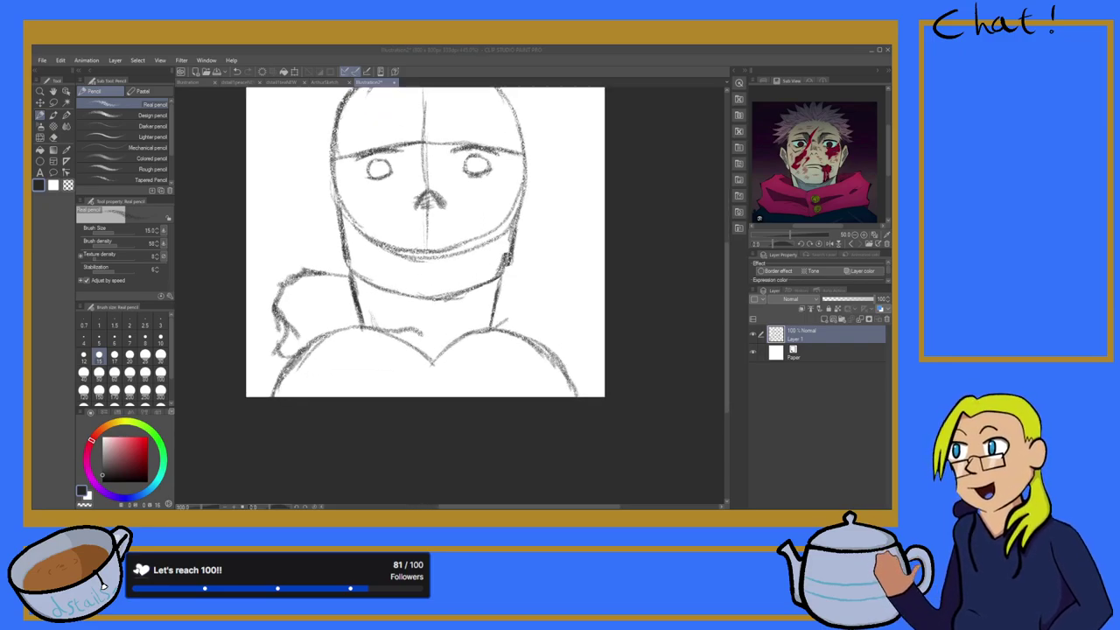
pyautogui.hotkey('ctrl', '+')
pyautogui.click(54, 137)
pyautogui.moveTo(286, 317)
pyautogui.mouseDown()
pyautogui.moveTo(272, 300)
pyautogui.moveTo(278, 307)
pyautogui.mouseUp()
pyautogui.moveTo(274, 360)
pyautogui.mouseDown()
pyautogui.moveTo(277, 324)
pyautogui.moveTo(281, 377)
pyautogui.moveTo(287, 330)
pyautogui.moveTo(288, 364)
pyautogui.moveTo(320, 314)
pyautogui.moveTo(317, 343)
pyautogui.moveTo(319, 298)
pyautogui.moveTo(316, 330)
pyautogui.moveTo(305, 287)
pyautogui.mouseUp()
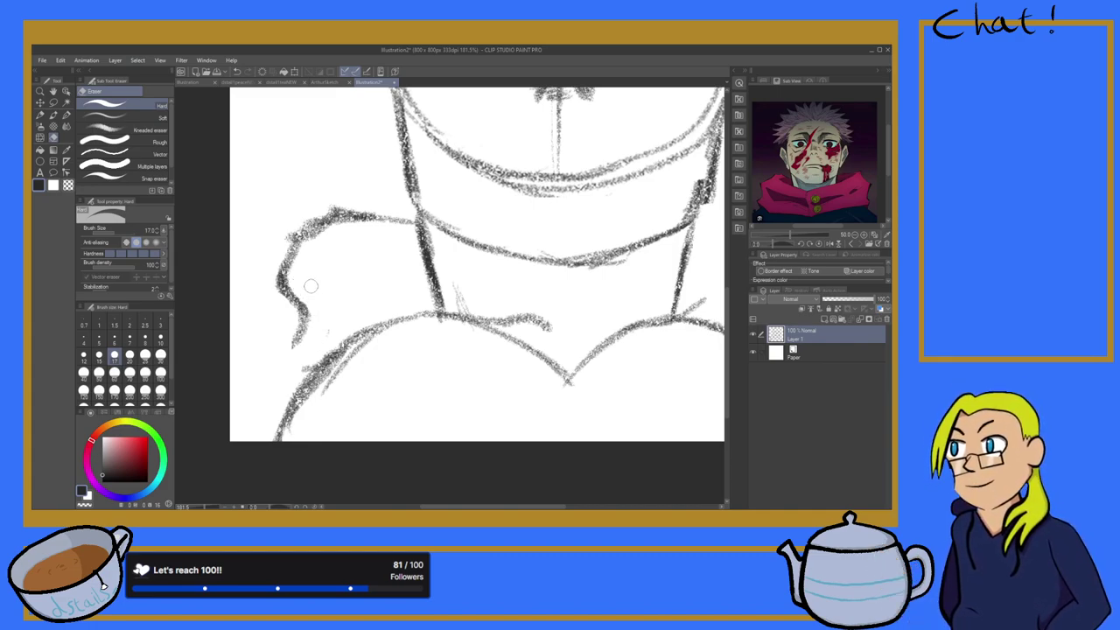
pyautogui.press('p')
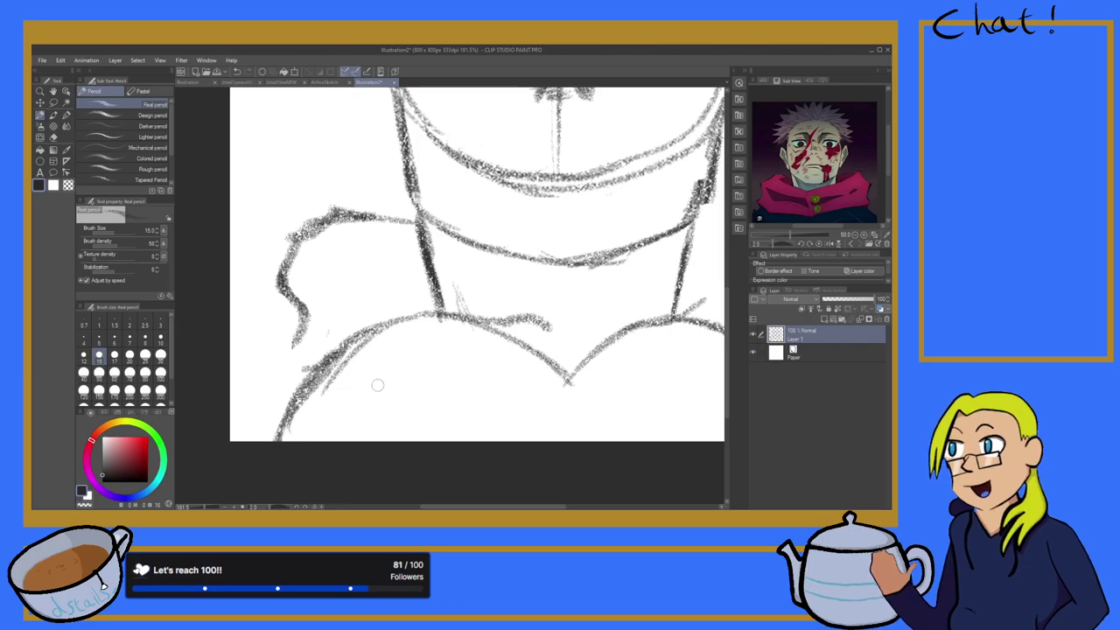
pyautogui.moveTo(299, 334)
pyautogui.mouseDown()
pyautogui.moveTo(287, 359)
pyautogui.moveTo(312, 377)
pyautogui.moveTo(290, 398)
pyautogui.moveTo(304, 394)
pyautogui.moveTo(296, 388)
pyautogui.mouseUp()
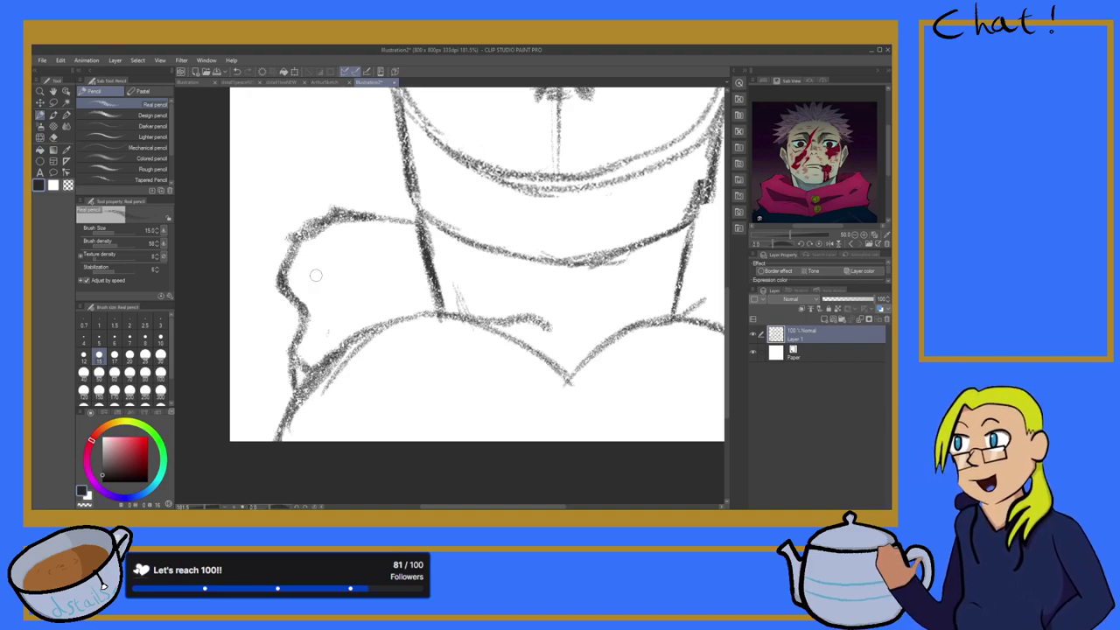
# Step: Draw a horizontal fold line inside the left collar and hatch short shading strokes beneath it
pyautogui.moveTo(313, 260); pyautogui.dragTo(385, 259)
pyautogui.hotkey('ctrl', 'z')
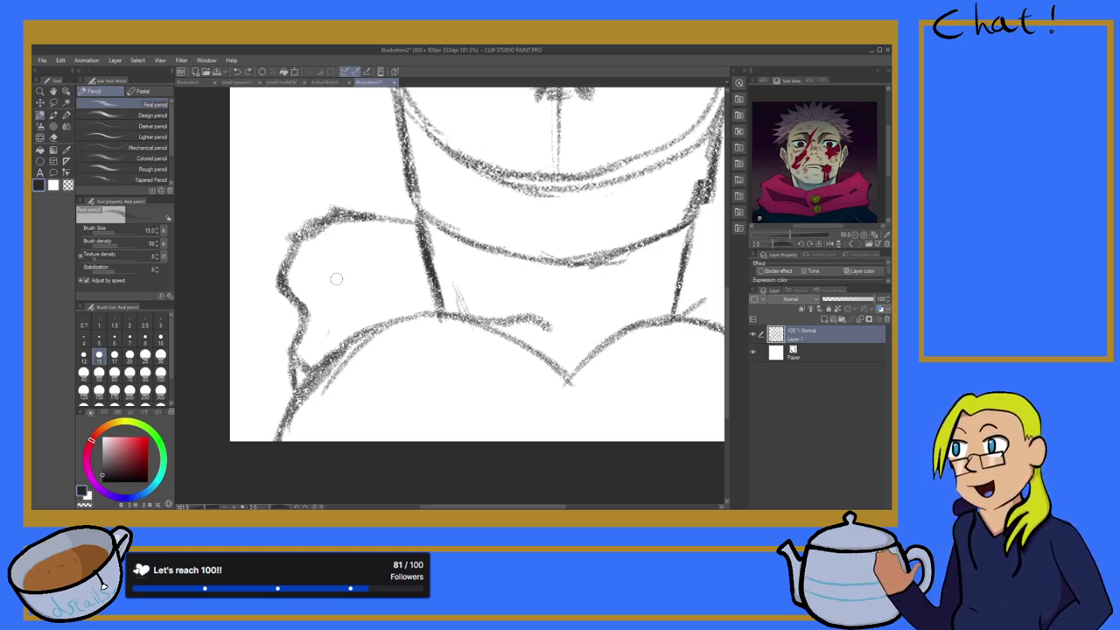
pyautogui.moveTo(310, 272)
pyautogui.mouseDown()
pyautogui.moveTo(392, 271)
pyautogui.moveTo(321, 273)
pyautogui.moveTo(427, 277)
pyautogui.moveTo(311, 269)
pyautogui.moveTo(344, 299)
pyautogui.moveTo(346, 289)
pyautogui.moveTo(356, 312)
pyautogui.moveTo(357, 285)
pyautogui.moveTo(403, 317)
pyautogui.mouseUp()
pyautogui.moveTo(392, 278)
pyautogui.mouseDown()
pyautogui.moveTo(408, 310)
pyautogui.moveTo(440, 304)
pyautogui.mouseUp()
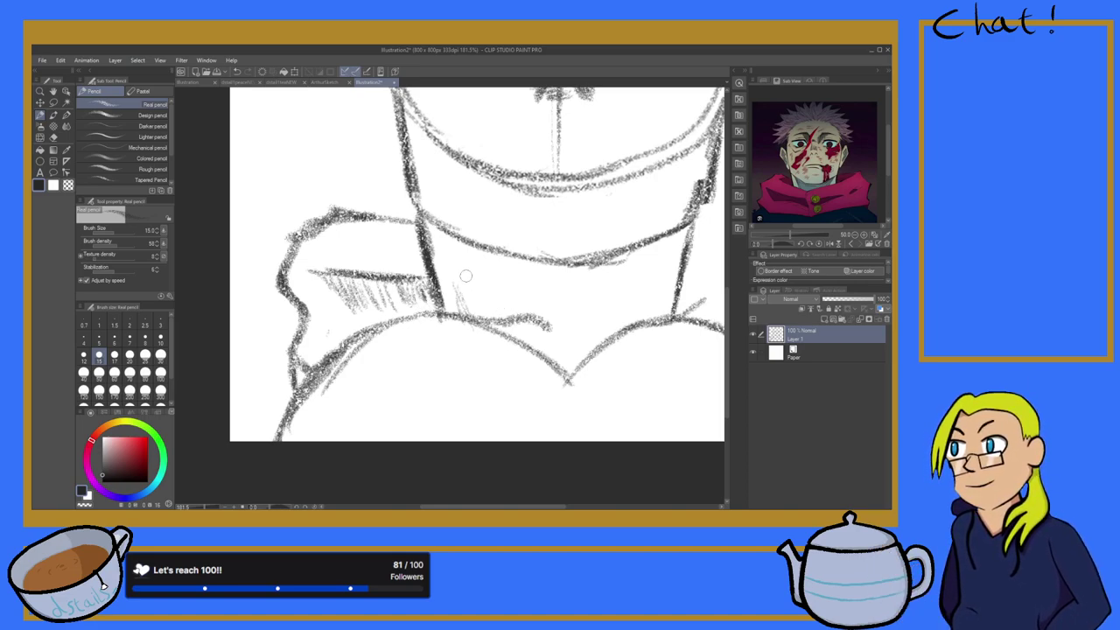
# Step: Shade the neck between the chin and the V neckline with cross-hatched diagonal pencil strokes
pyautogui.moveTo(447, 238); pyautogui.dragTo(480, 316)
pyautogui.moveTo(449, 242); pyautogui.dragTo(487, 315)
pyautogui.moveTo(469, 250)
pyautogui.mouseDown()
pyautogui.moveTo(498, 305)
pyautogui.moveTo(490, 254)
pyautogui.moveTo(525, 348)
pyautogui.mouseUp()
pyautogui.moveTo(498, 262)
pyautogui.mouseDown()
pyautogui.moveTo(537, 352)
pyautogui.moveTo(530, 316)
pyautogui.mouseUp()
pyautogui.moveTo(516, 280)
pyautogui.mouseDown()
pyautogui.moveTo(542, 345)
pyautogui.moveTo(547, 320)
pyautogui.mouseUp()
pyautogui.moveTo(539, 306); pyautogui.dragTo(561, 360)
pyautogui.moveTo(530, 276); pyautogui.dragTo(565, 374)
pyautogui.moveTo(538, 266); pyautogui.dragTo(586, 372)
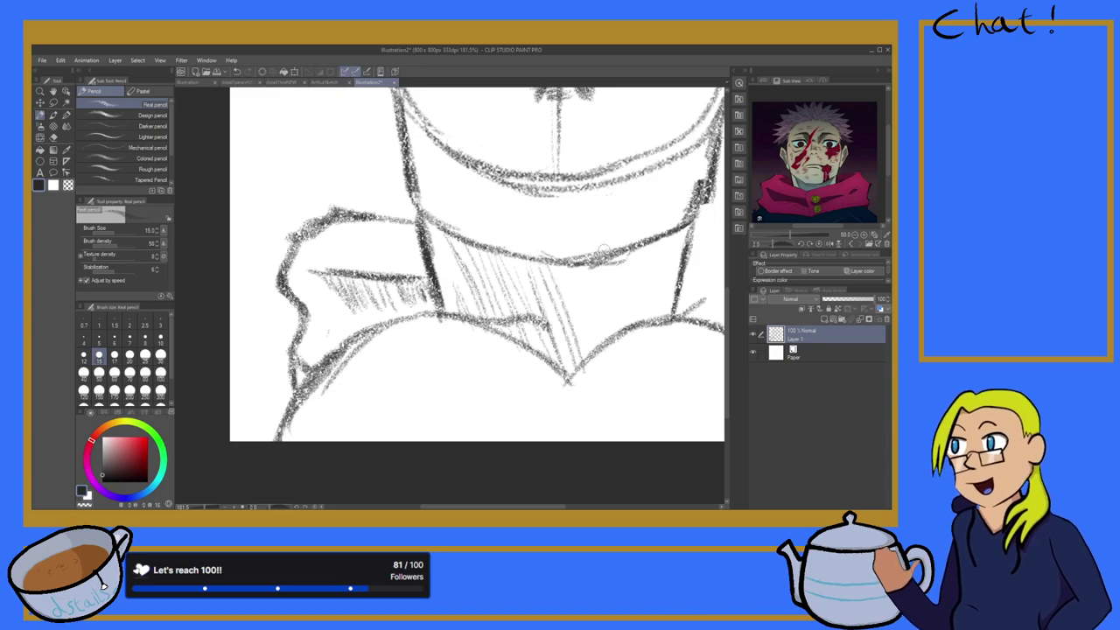
pyautogui.moveTo(556, 268); pyautogui.dragTo(581, 339)
pyautogui.moveTo(564, 282); pyautogui.dragTo(591, 347)
pyautogui.moveTo(577, 257)
pyautogui.mouseDown()
pyautogui.moveTo(607, 355)
pyautogui.moveTo(618, 329)
pyautogui.mouseUp()
pyautogui.moveTo(623, 255); pyautogui.dragTo(623, 317)
pyautogui.moveTo(674, 235)
pyautogui.mouseDown()
pyautogui.moveTo(635, 309)
pyautogui.moveTo(636, 288)
pyautogui.moveTo(611, 320)
pyautogui.mouseUp()
pyautogui.moveTo(646, 248)
pyautogui.mouseDown()
pyautogui.moveTo(591, 331)
pyautogui.moveTo(561, 347)
pyautogui.mouseUp()
pyautogui.moveTo(617, 260); pyautogui.dragTo(563, 338)
pyautogui.moveTo(599, 280); pyautogui.dragTo(558, 338)
pyautogui.moveTo(592, 261)
pyautogui.mouseDown()
pyautogui.moveTo(515, 366)
pyautogui.moveTo(507, 333)
pyautogui.mouseUp()
pyautogui.moveTo(558, 267)
pyautogui.mouseDown()
pyautogui.moveTo(510, 319)
pyautogui.moveTo(483, 324)
pyautogui.mouseUp()
pyautogui.moveTo(528, 257)
pyautogui.mouseDown()
pyautogui.moveTo(505, 272)
pyautogui.moveTo(520, 249)
pyautogui.moveTo(473, 289)
pyautogui.mouseUp()
pyautogui.moveTo(495, 250); pyautogui.dragTo(460, 270)
# Step: Thicken the outer ends of both shoulder curves with heavier pencil strokes
pyautogui.scroll(-18, 475, 278)
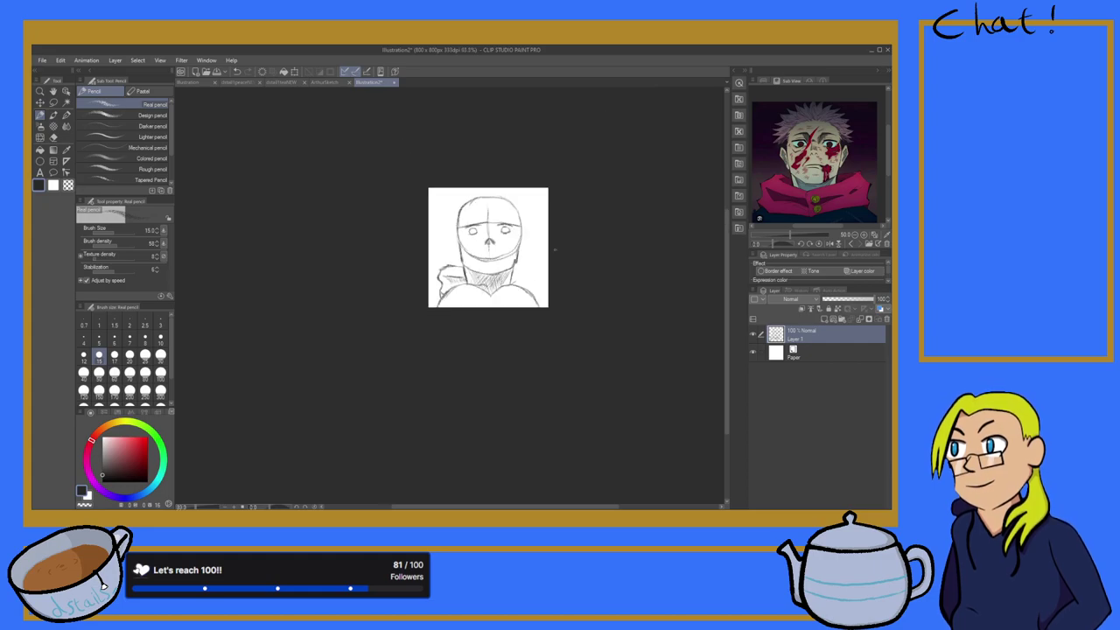
pyautogui.scroll(4, 479, 320)
pyautogui.scroll(-2, 478, 320)
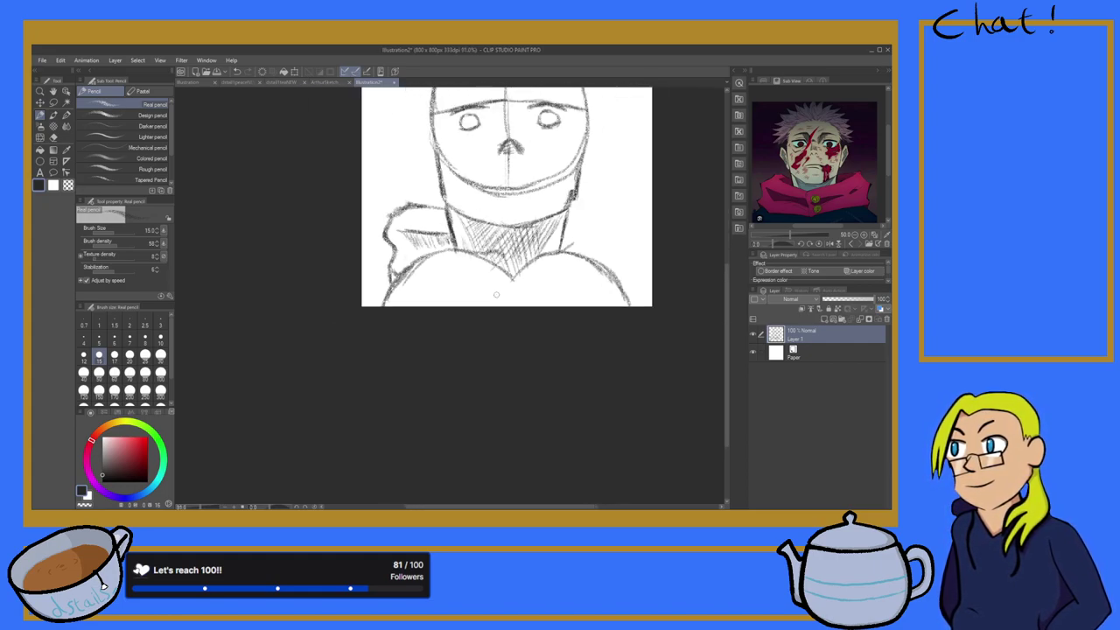
pyautogui.scroll(3, 453, 266)
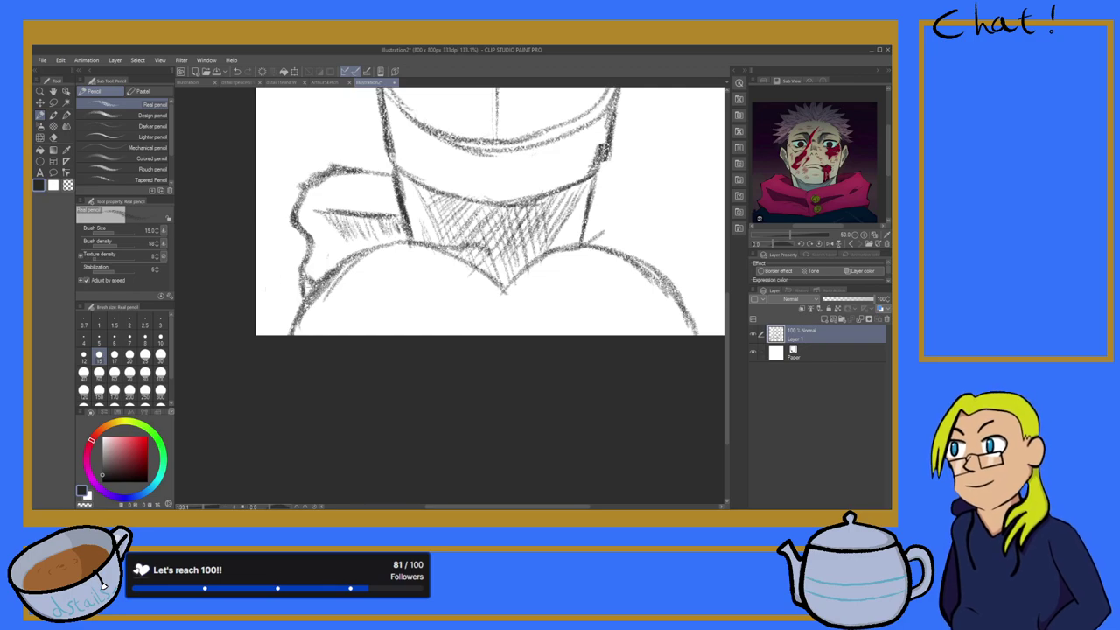
pyautogui.moveTo(327, 279)
pyautogui.mouseDown()
pyautogui.moveTo(293, 310)
pyautogui.moveTo(285, 341)
pyautogui.mouseUp()
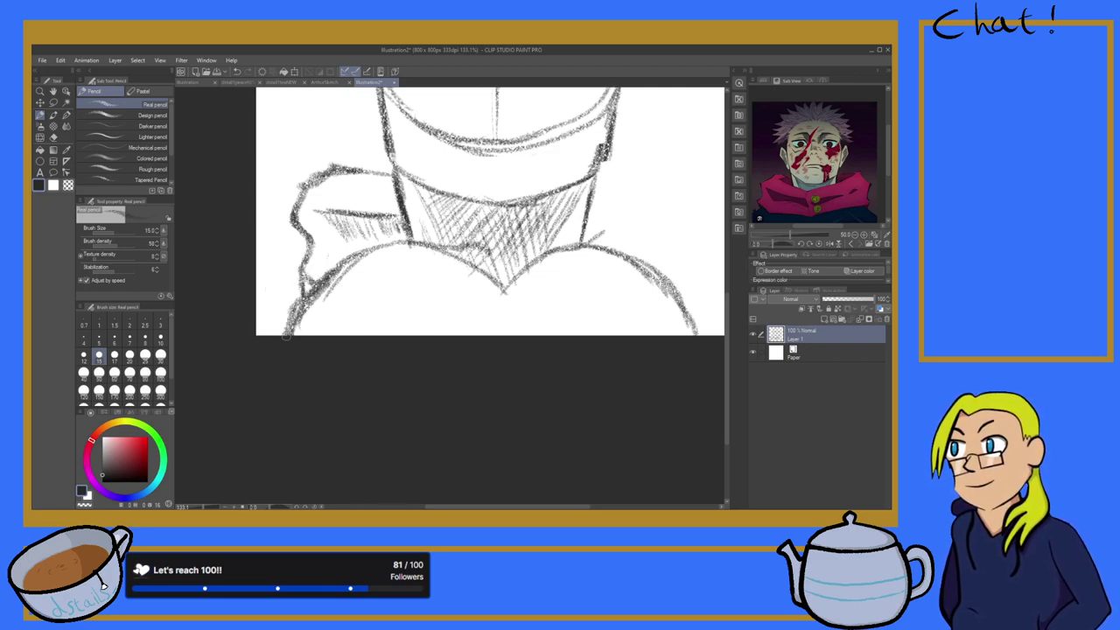
pyautogui.moveTo(628, 265)
pyautogui.mouseDown()
pyautogui.moveTo(687, 300)
pyautogui.moveTo(630, 265)
pyautogui.mouseUp()
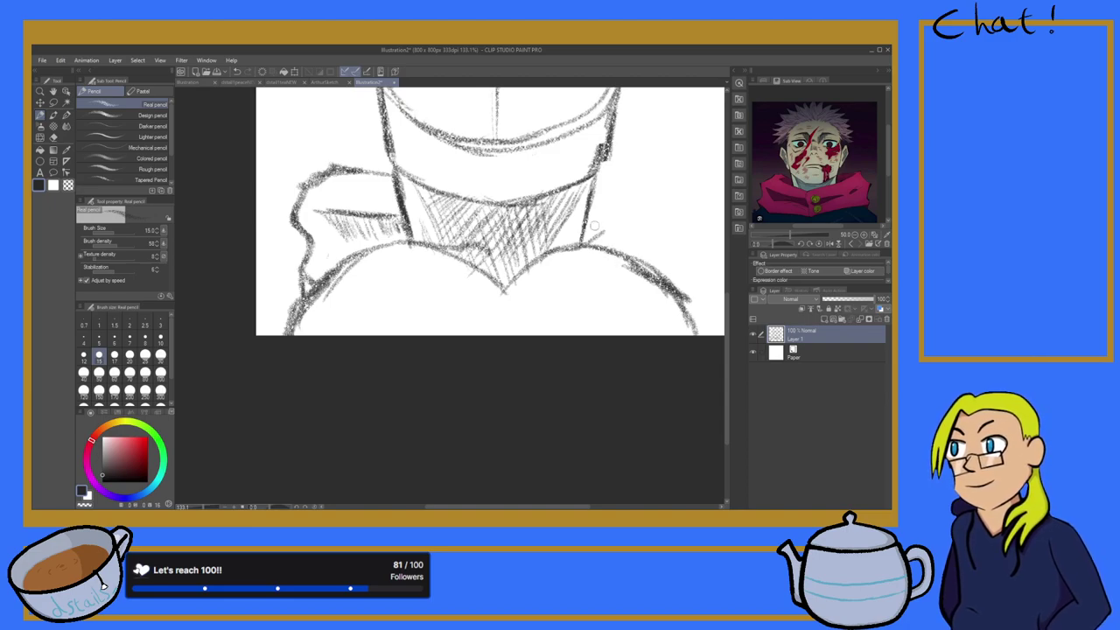
pyautogui.moveTo(635, 266)
pyautogui.mouseDown()
pyautogui.moveTo(688, 299)
pyautogui.moveTo(699, 335)
pyautogui.mouseUp()
pyautogui.moveTo(683, 297); pyautogui.dragTo(698, 334)
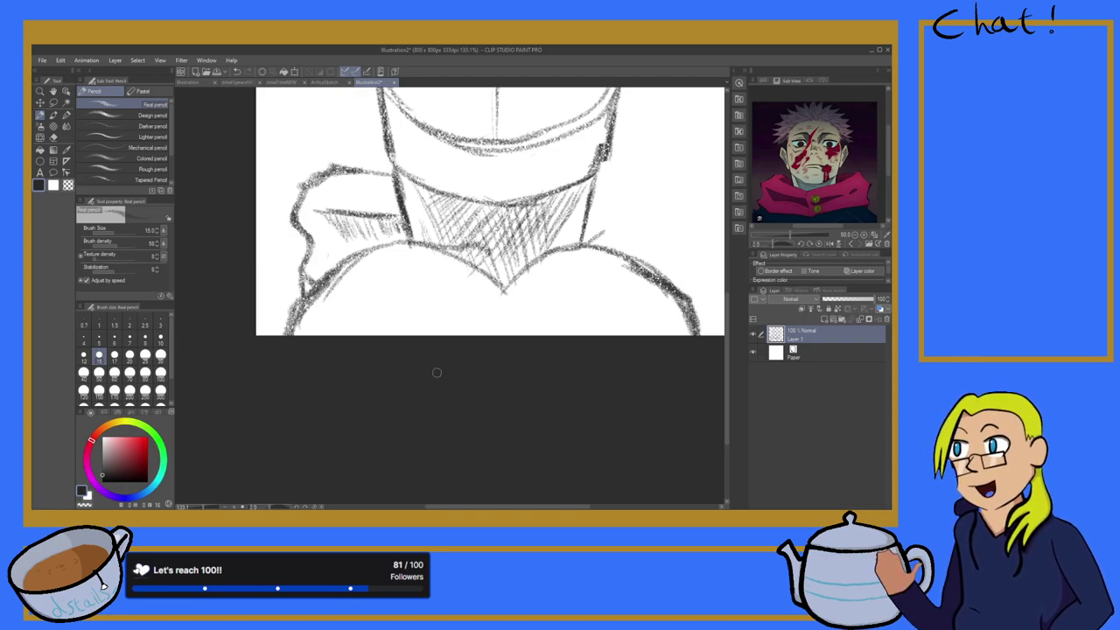
# Step: Sketch the outline of the left ear beside the head, from just below the brow guideline down to the jaw
pyautogui.scroll(-5, 437, 373)
pyautogui.scroll(3, 442, 372)
pyautogui.scroll(-2, 473, 373)
pyautogui.scroll(-1, 459, 214)
pyautogui.scroll(5, 460, 214)
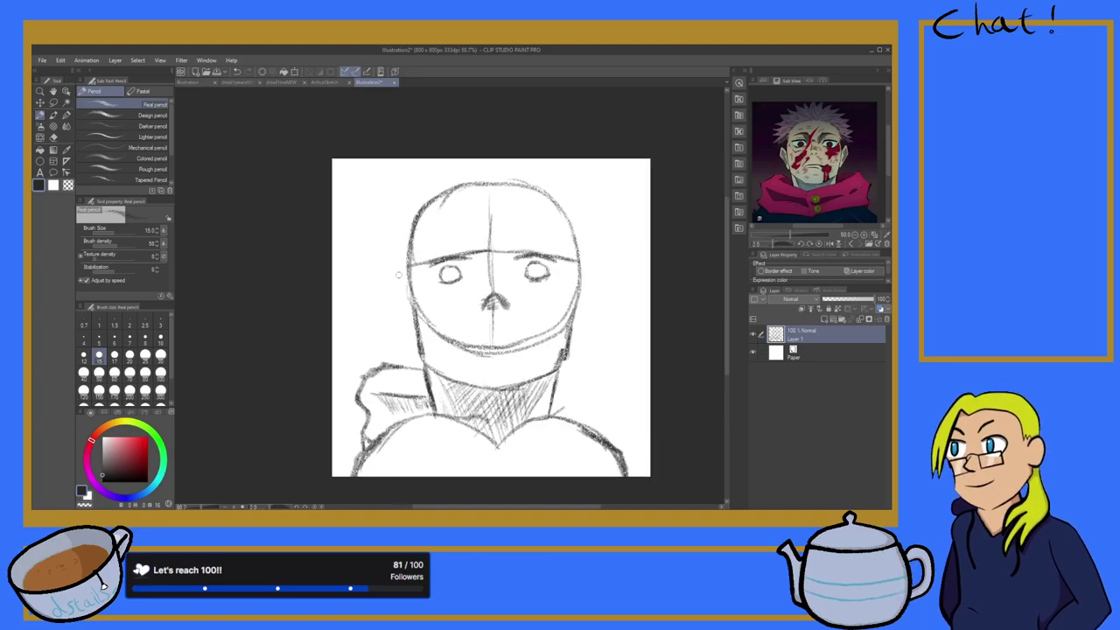
pyautogui.scroll(3, 398, 275)
pyautogui.scroll(1, 447, 350)
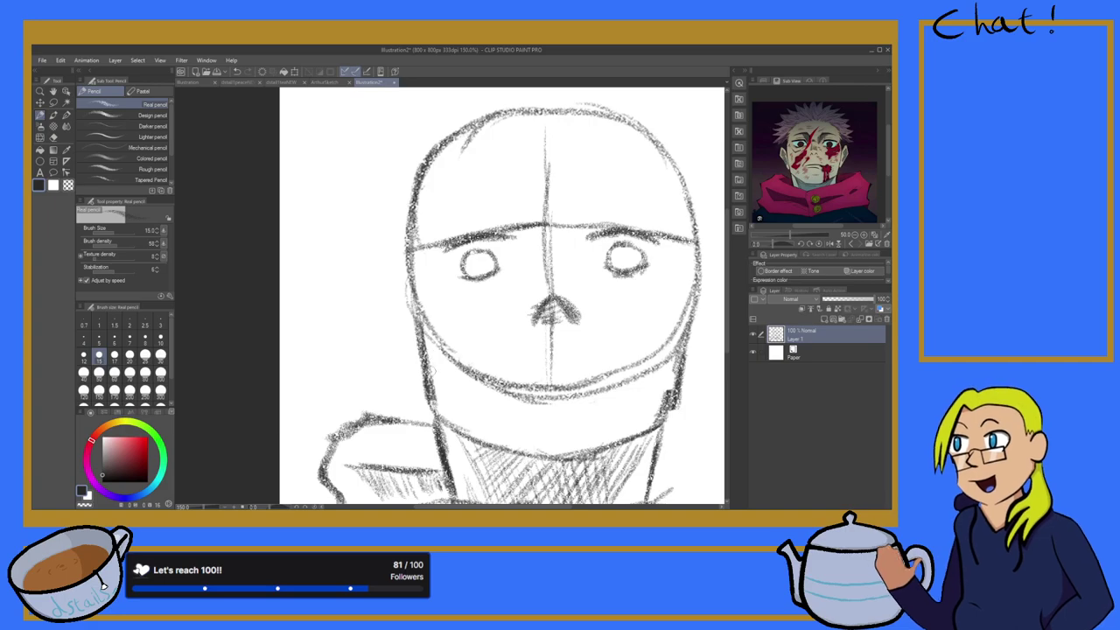
pyautogui.moveTo(423, 380)
pyautogui.mouseDown()
pyautogui.moveTo(405, 380)
pyautogui.moveTo(388, 332)
pyautogui.mouseUp()
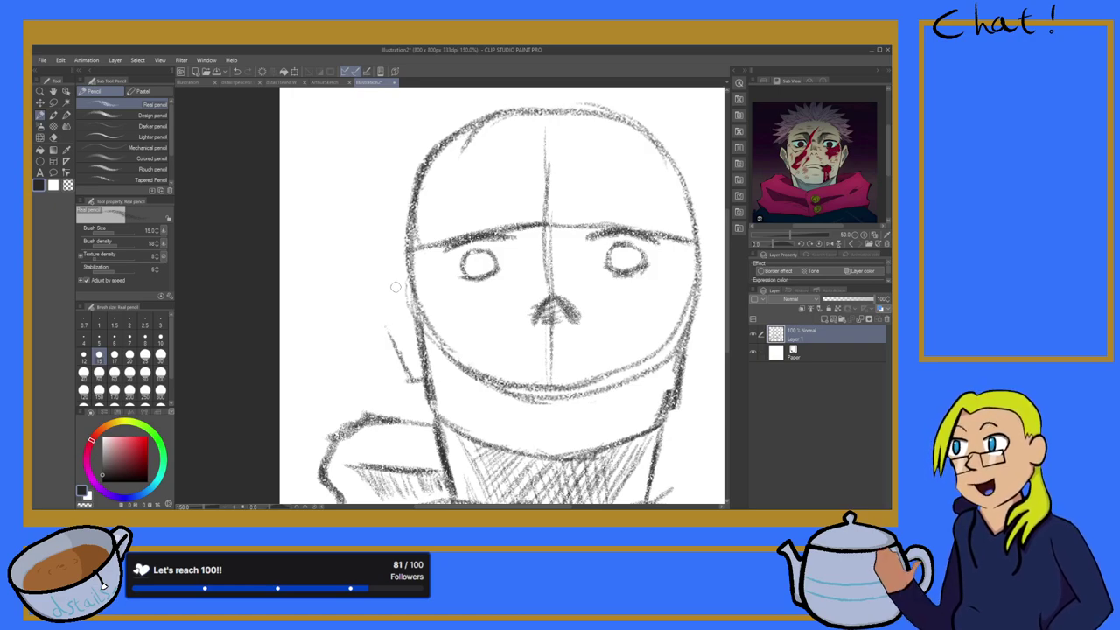
pyautogui.moveTo(404, 281)
pyautogui.mouseDown()
pyautogui.moveTo(369, 308)
pyautogui.moveTo(375, 299)
pyautogui.moveTo(402, 362)
pyautogui.mouseUp()
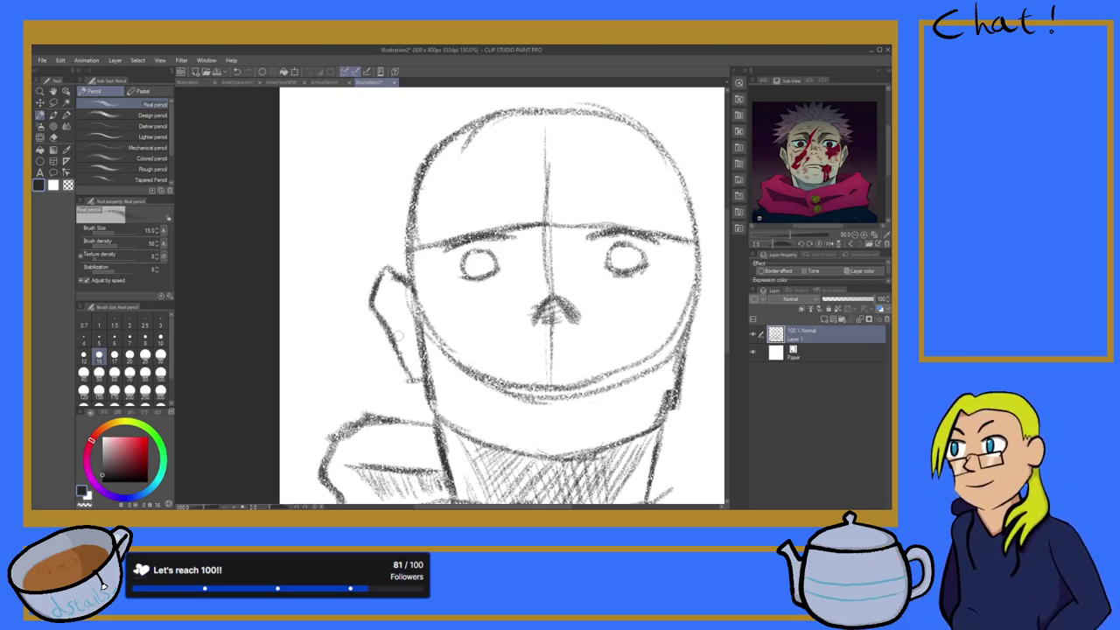
pyautogui.scroll(-5, 467, 321)
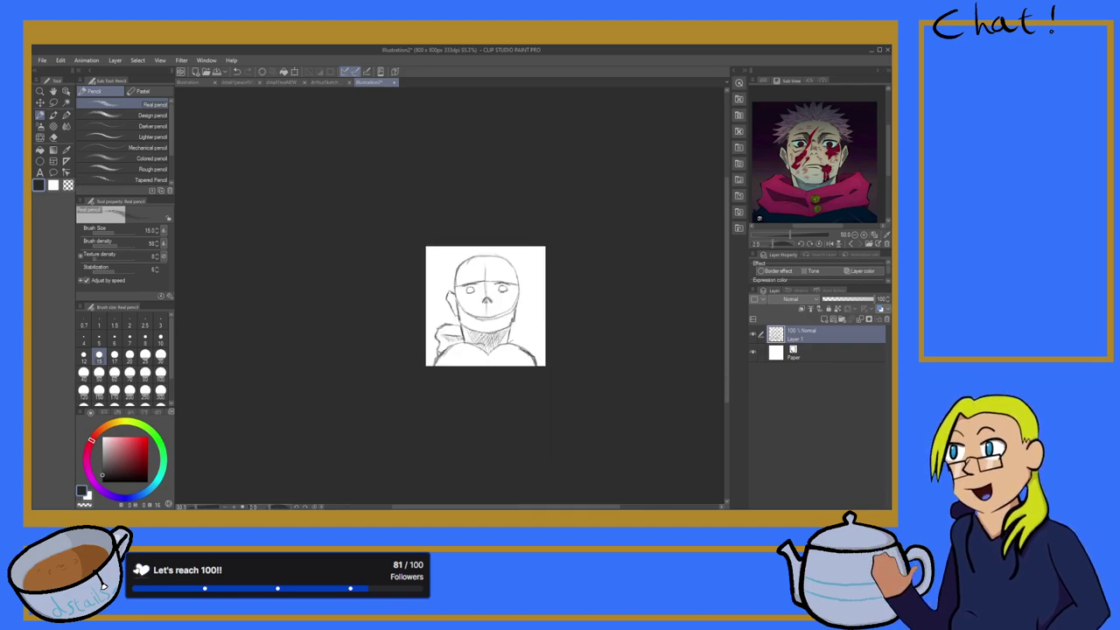
pyautogui.scroll(5, 489, 314)
pyautogui.scroll(3, 623, 298)
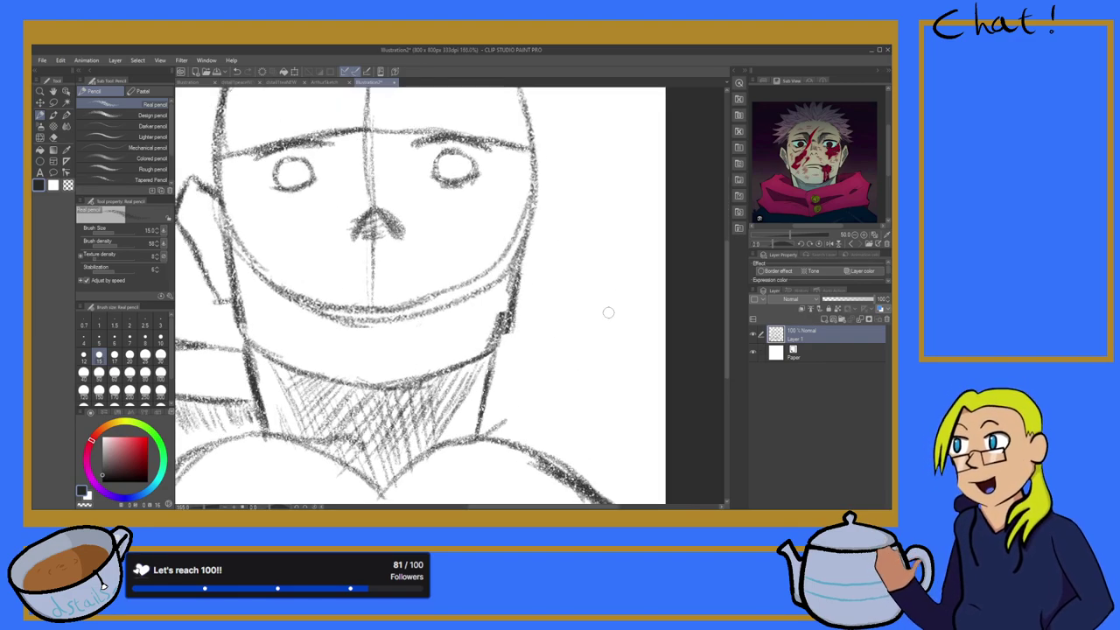
# Step: Sketch the outline of the right ear beside the head, from the brow guideline down to the jaw, mirroring the left ear
pyautogui.moveTo(512, 306)
pyautogui.mouseDown()
pyautogui.moveTo(534, 302)
pyautogui.moveTo(537, 268)
pyautogui.mouseUp()
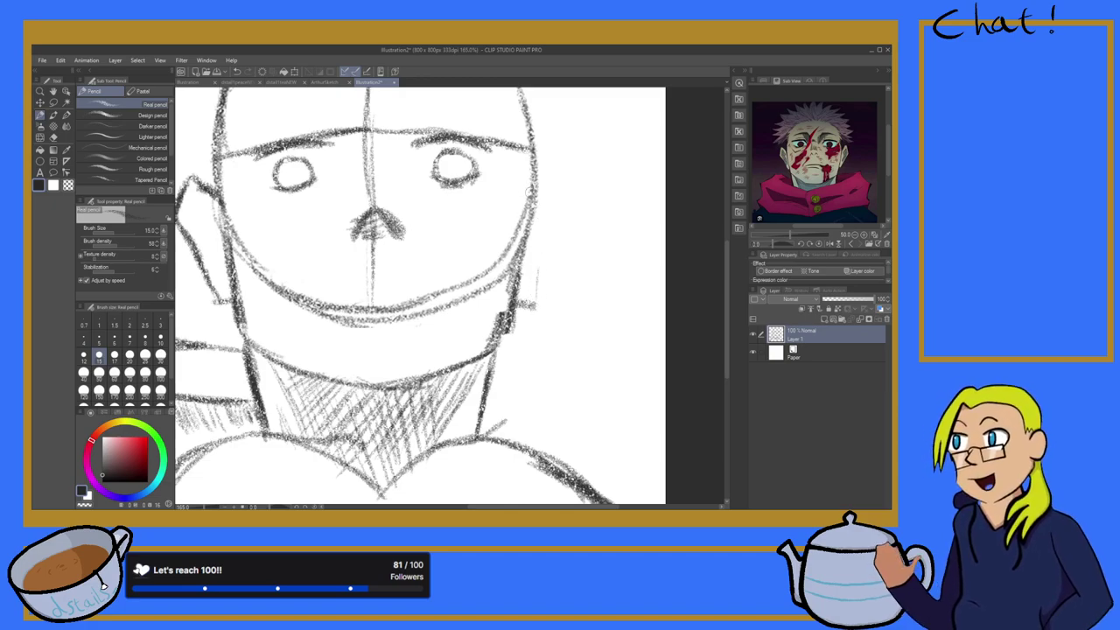
pyautogui.moveTo(529, 200)
pyautogui.mouseDown()
pyautogui.moveTo(555, 173)
pyautogui.moveTo(537, 193)
pyautogui.moveTo(561, 178)
pyautogui.moveTo(579, 215)
pyautogui.moveTo(531, 301)
pyautogui.mouseUp()
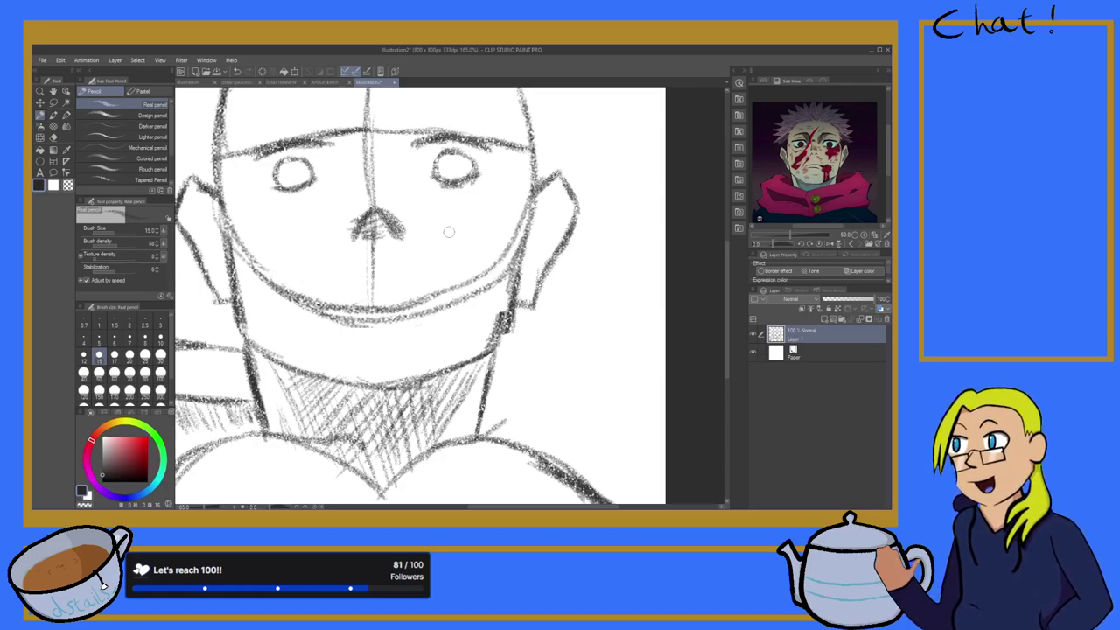
pyautogui.scroll(-5, 345, 243)
pyautogui.scroll(5, 306, 231)
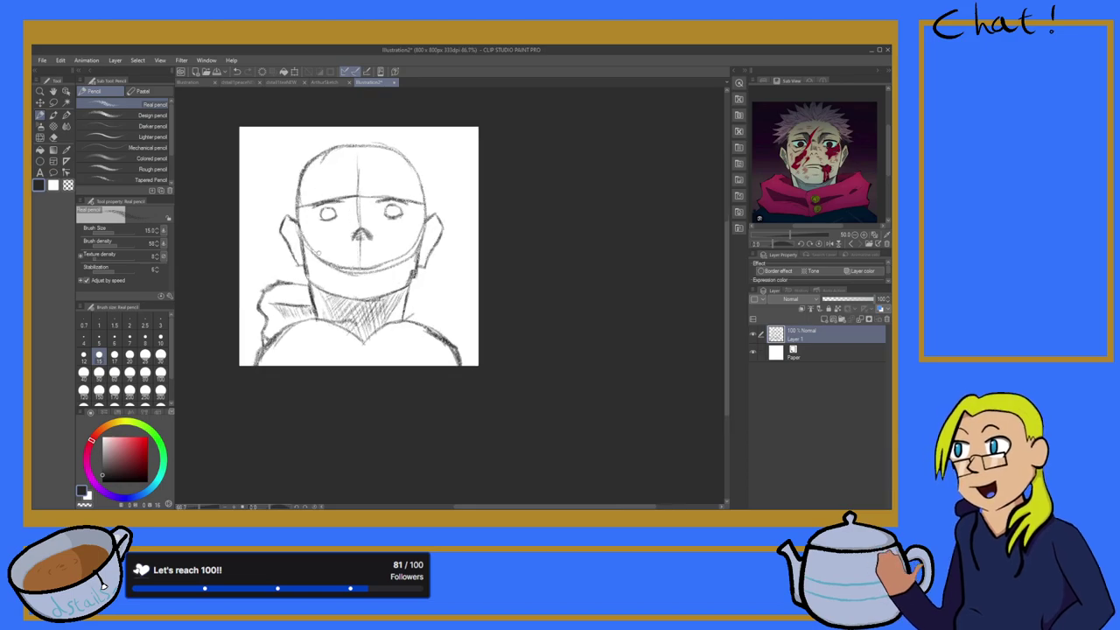
pyautogui.scroll(2, 267, 236)
pyautogui.scroll(-3, 267, 274)
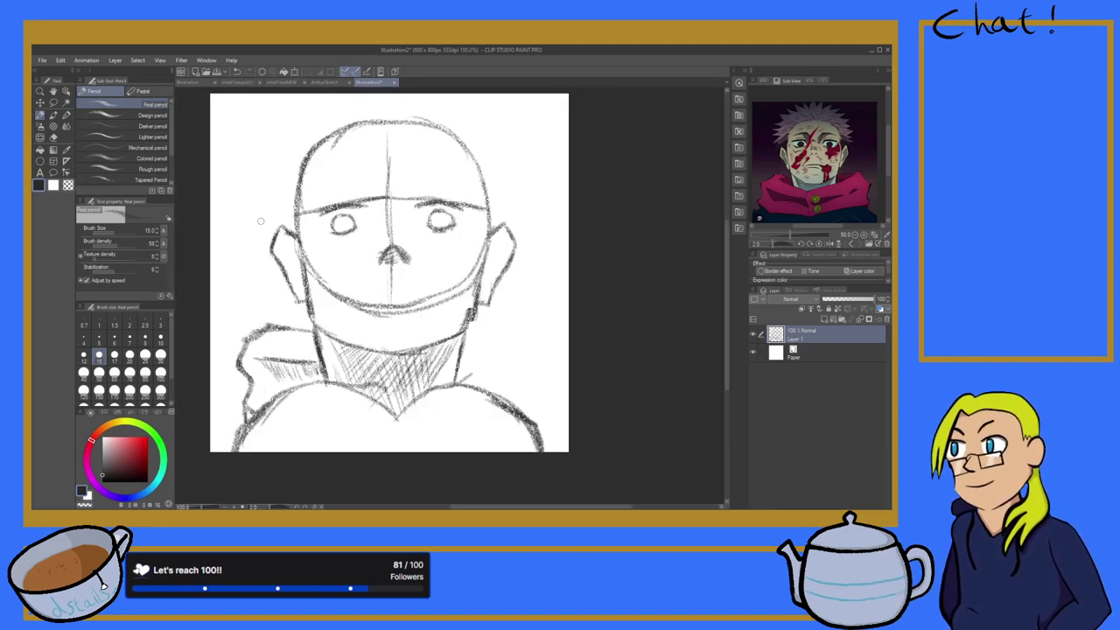
pyautogui.scroll(1, 263, 219)
pyautogui.scroll(-4, 259, 202)
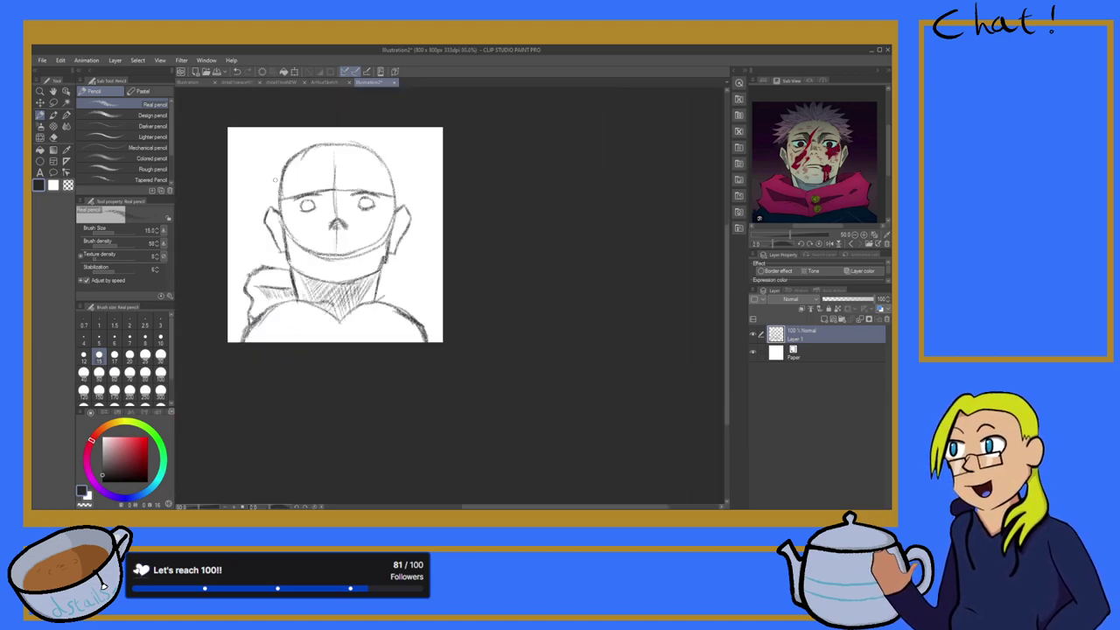
pyautogui.scroll(5, 275, 180)
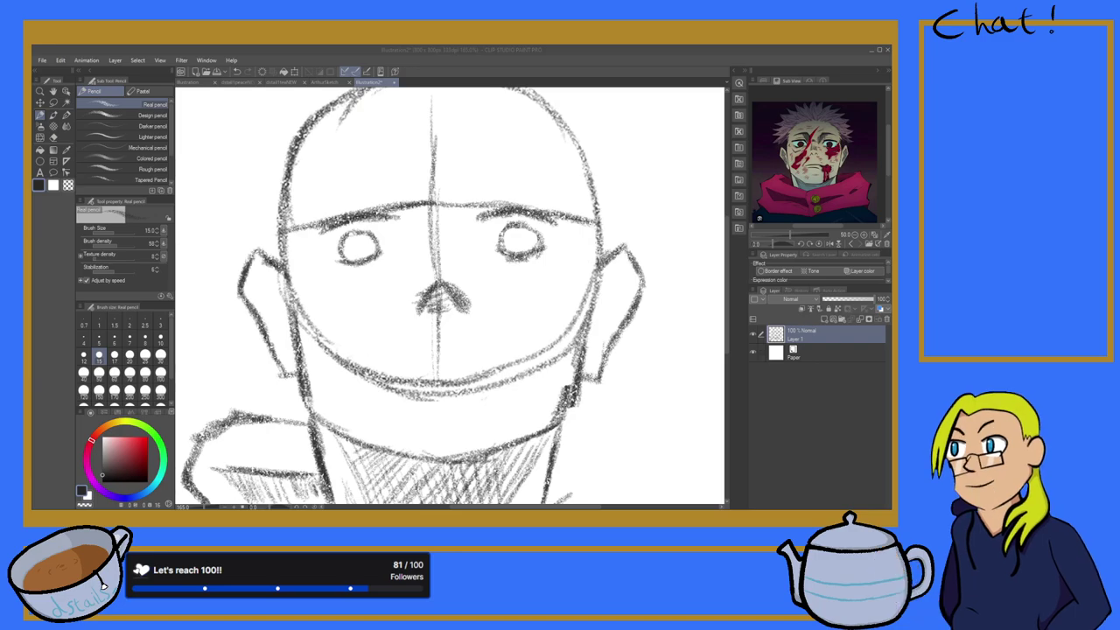
pyautogui.scroll(-10, 371, 325)
pyautogui.scroll(7, 350, 364)
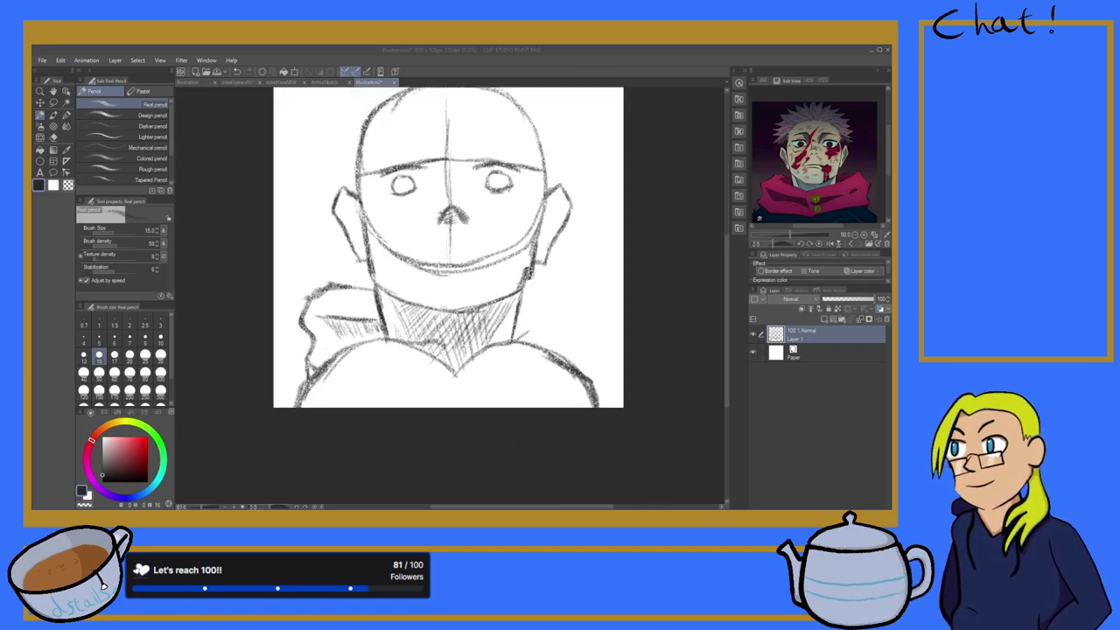
pyautogui.hotkey('ctrl', '-')
pyautogui.hotkey('ctrl', '+')
pyautogui.hotkey('ctrl', '-')
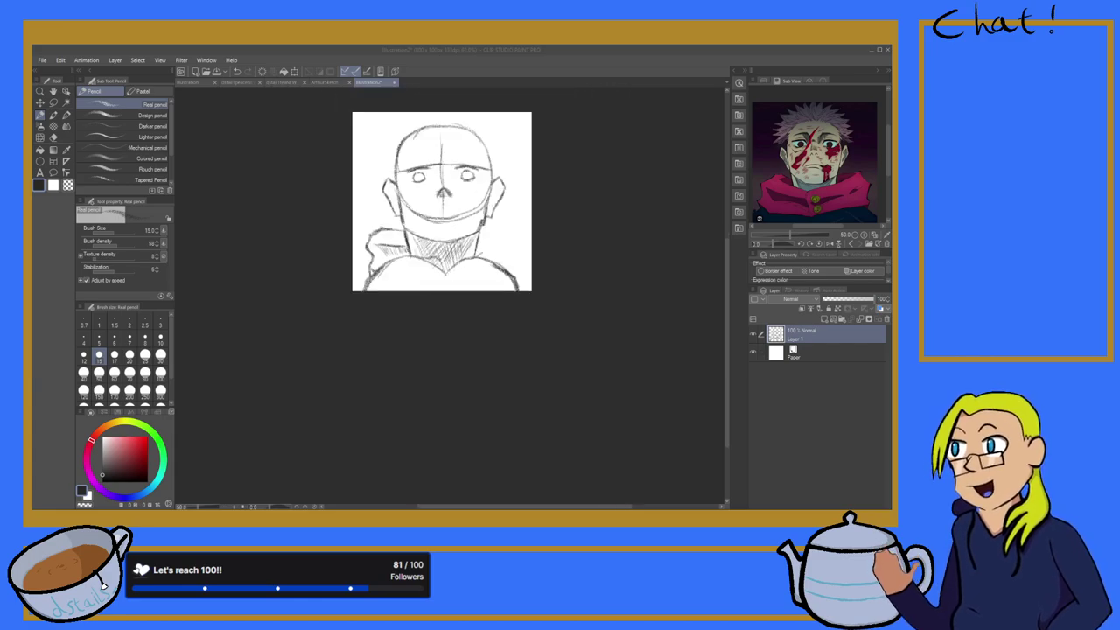
# Step: Enlarge the Sub View reference to 150% around the character's eye and ear and compare it with the whole sketch
pyautogui.scroll(-4, 787, 158)
pyautogui.moveTo(774, 154)
pyautogui.mouseDown()
pyautogui.moveTo(814, 168)
pyautogui.moveTo(773, 160)
pyautogui.mouseUp()
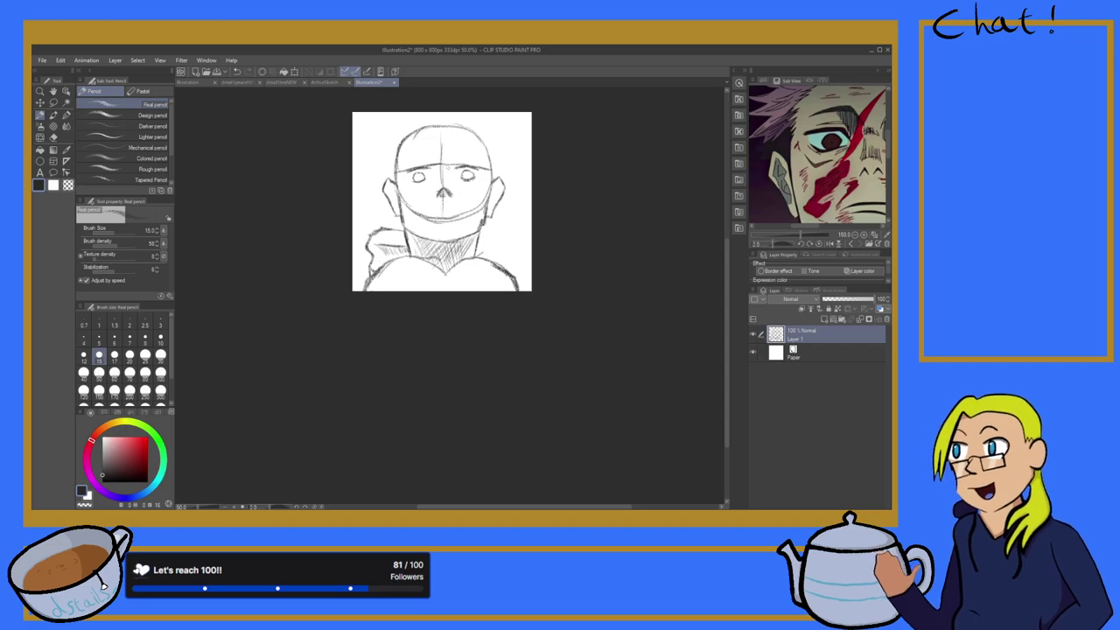
pyautogui.hotkey('ctrl', '-')
pyautogui.hotkey('ctrl', '-')
pyautogui.hotkey('ctrl', '+')
pyautogui.scroll(-3, 442, 159)
pyautogui.scroll(2, 443, 160)
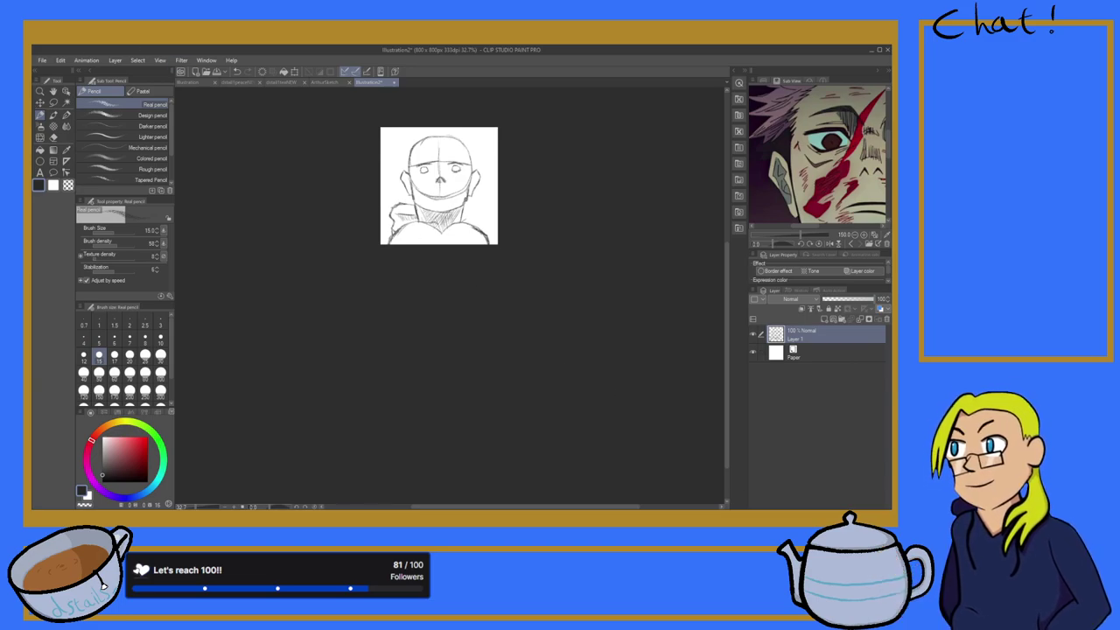
pyautogui.scroll(1, 413, 225)
pyautogui.scroll(-4, 407, 225)
pyautogui.scroll(9, 430, 169)
pyautogui.hotkey('ctrl', '-')
pyautogui.hotkey('ctrl', '+')
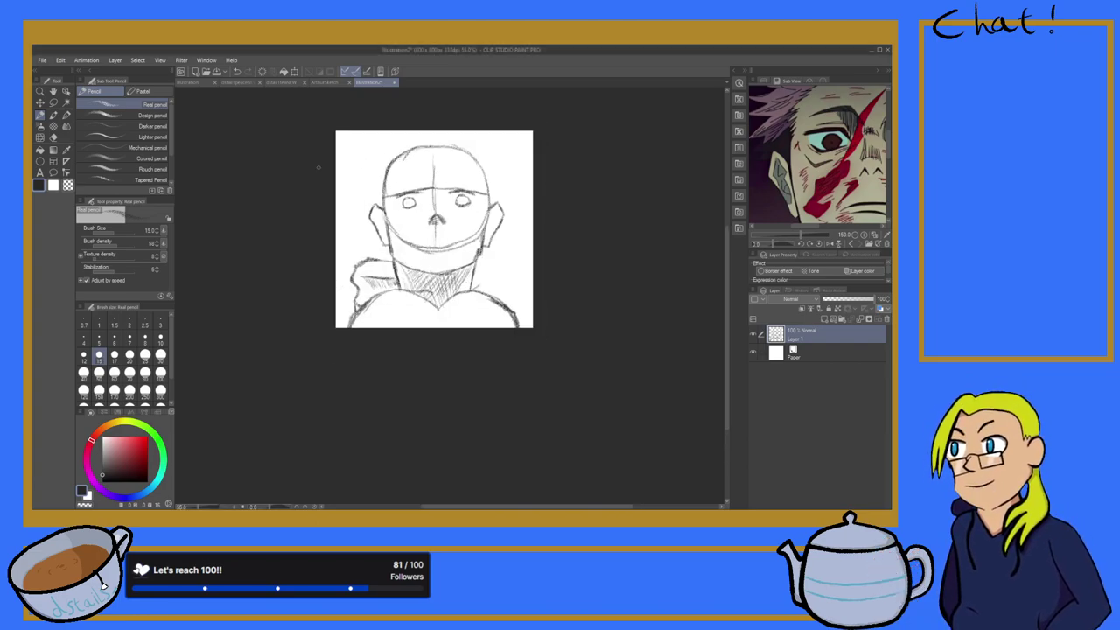
pyautogui.scroll(2, 568, 236)
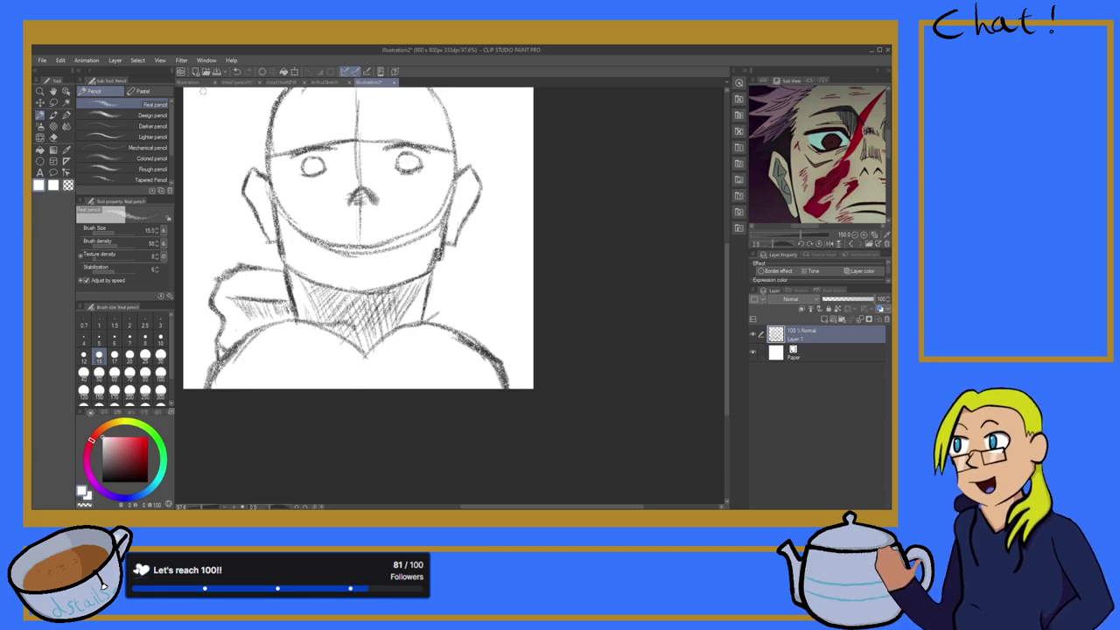
# Step: Sample the dark outline colour from the fingers in the open peace-sign illustration, and return to the portrait sketch
pyautogui.click(248, 82)
pyautogui.scroll(5, 353, 192)
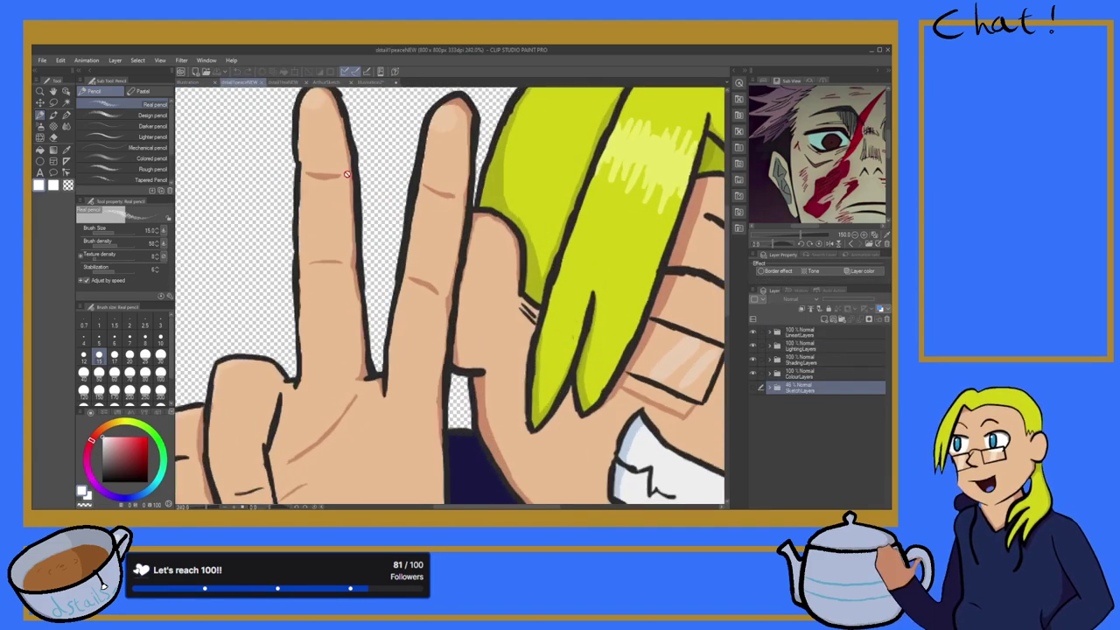
pyautogui.scroll(2, 210, 201)
pyautogui.click(66, 149)
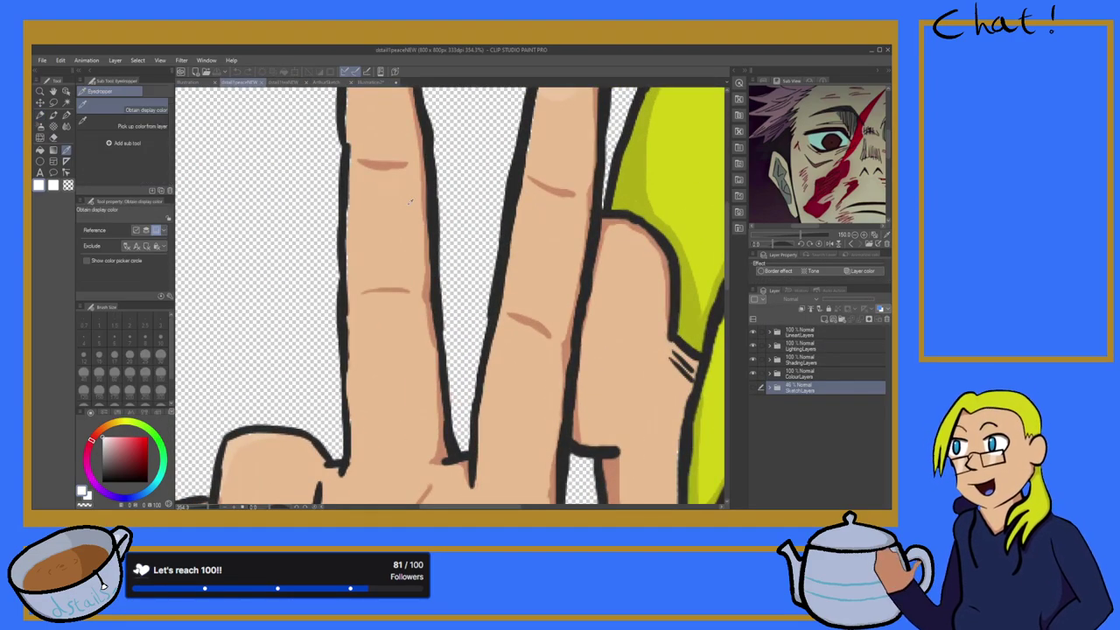
pyautogui.click(433, 211)
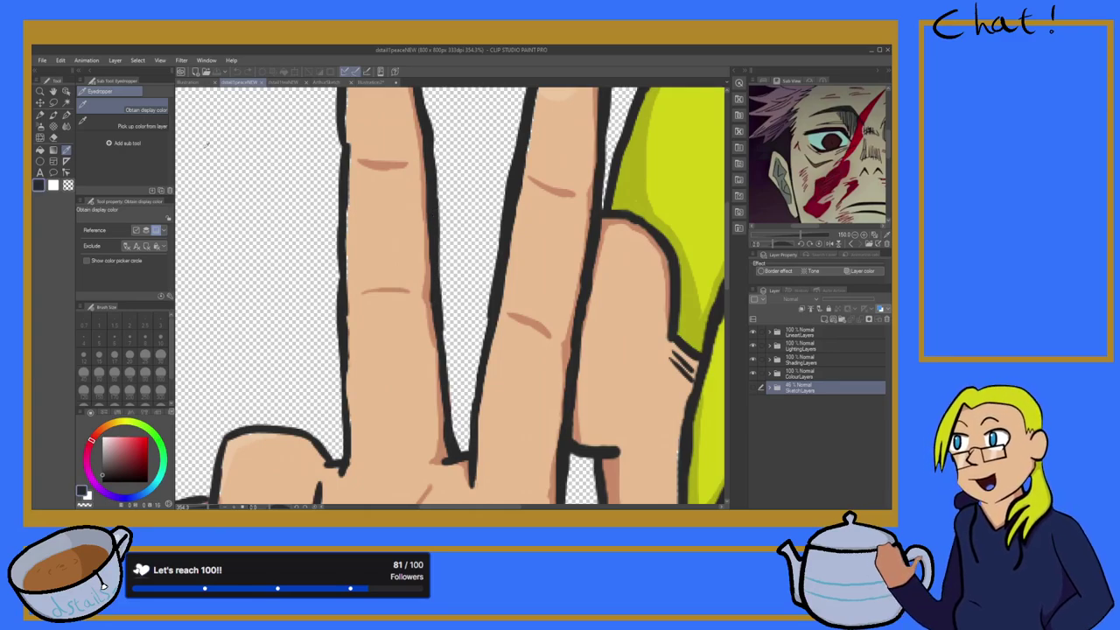
pyautogui.click(369, 82)
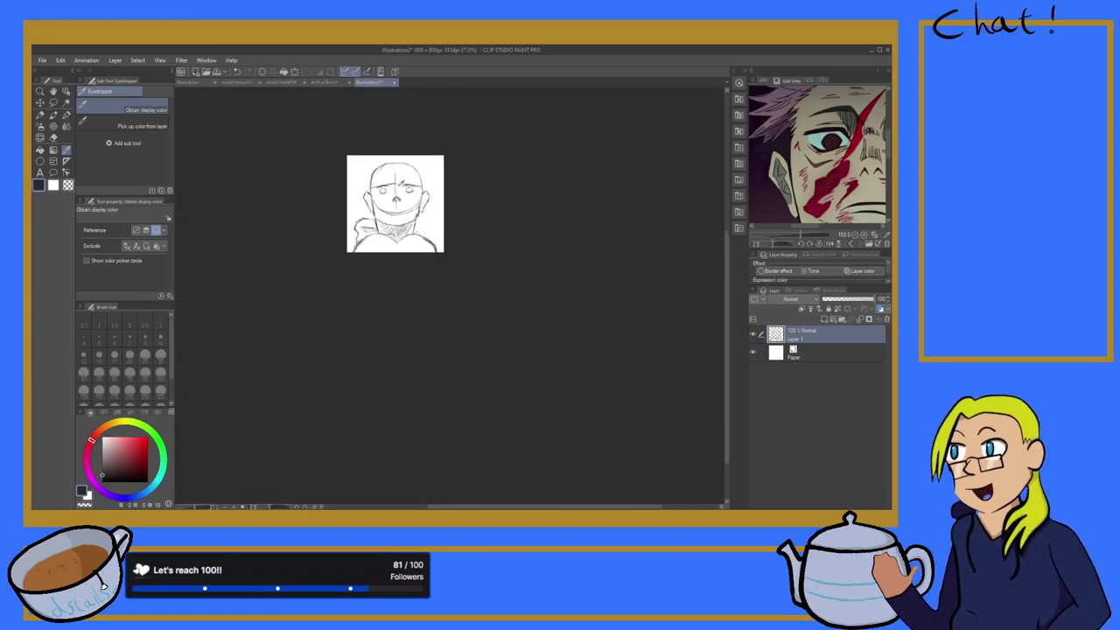
pyautogui.scroll(-3, 395, 184)
pyautogui.scroll(8, 368, 181)
pyautogui.scroll(5, 483, 210)
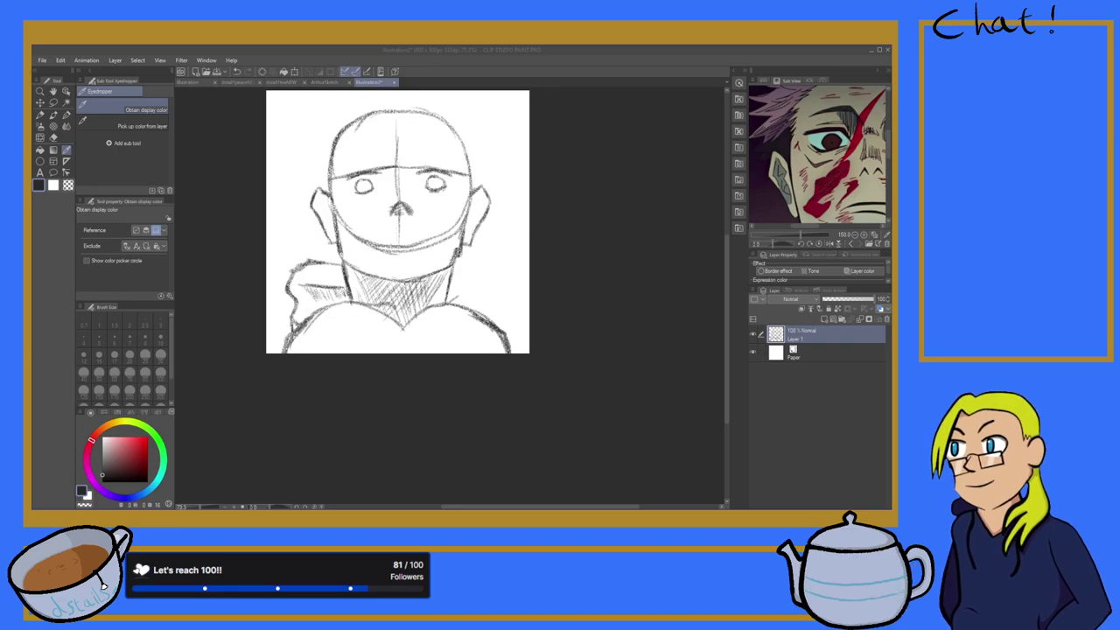
pyautogui.scroll(-1, 510, 467)
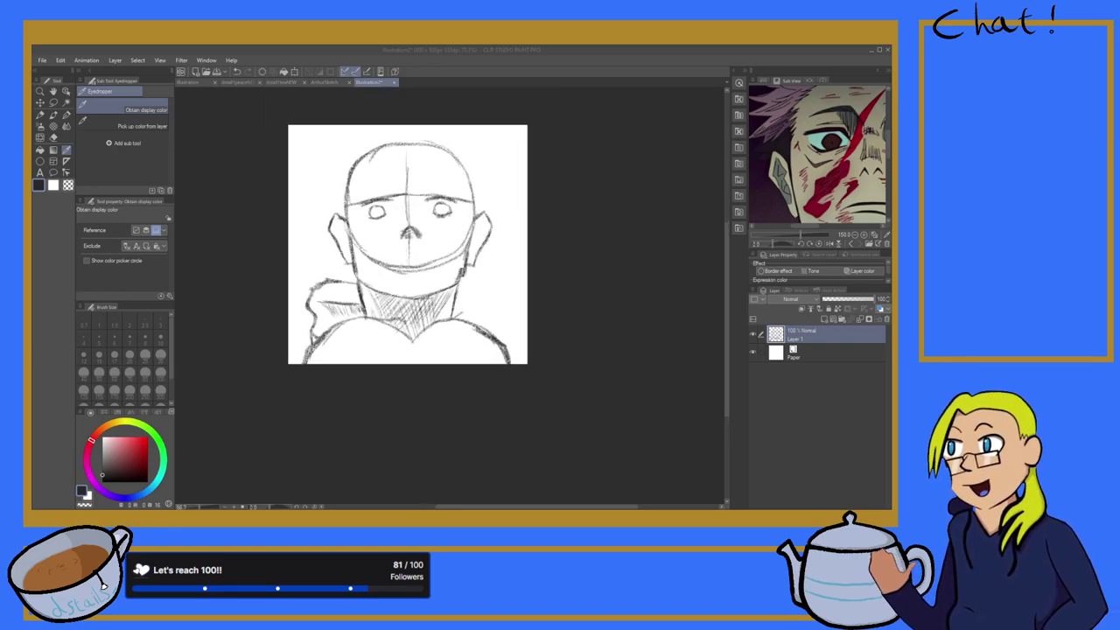
pyautogui.scroll(6, 511, 347)
pyautogui.scroll(-8, 511, 348)
pyautogui.scroll(6, 511, 347)
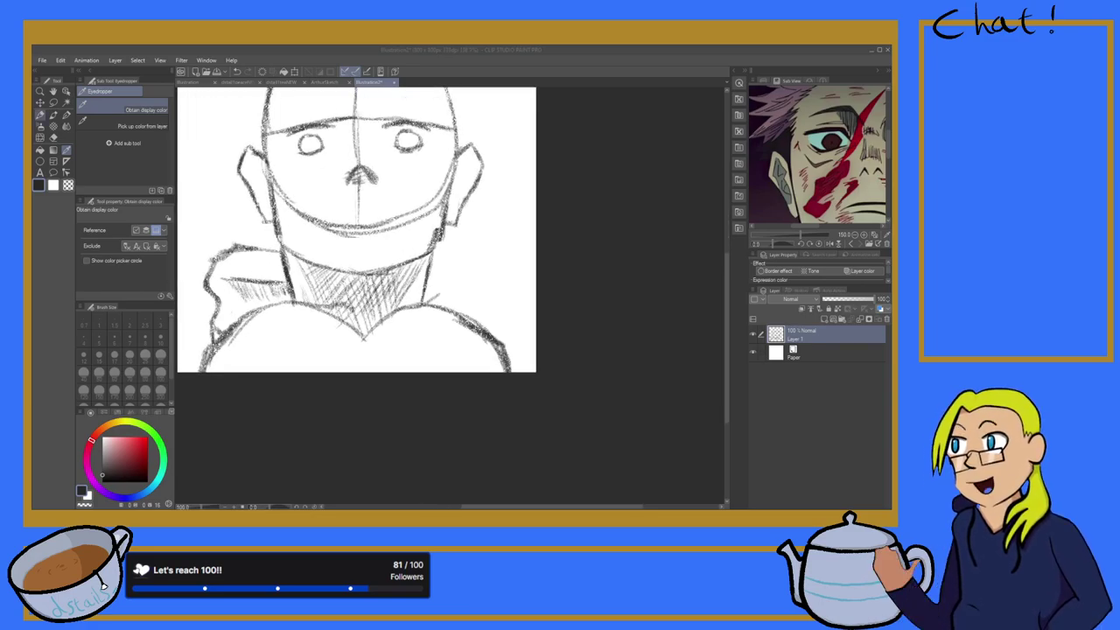
# Step: Sketch the outer edge of the right collar with the Real pencil, curving from below the jaw across the shoulder line
pyautogui.click(40, 115)
pyautogui.scroll(1, 444, 285)
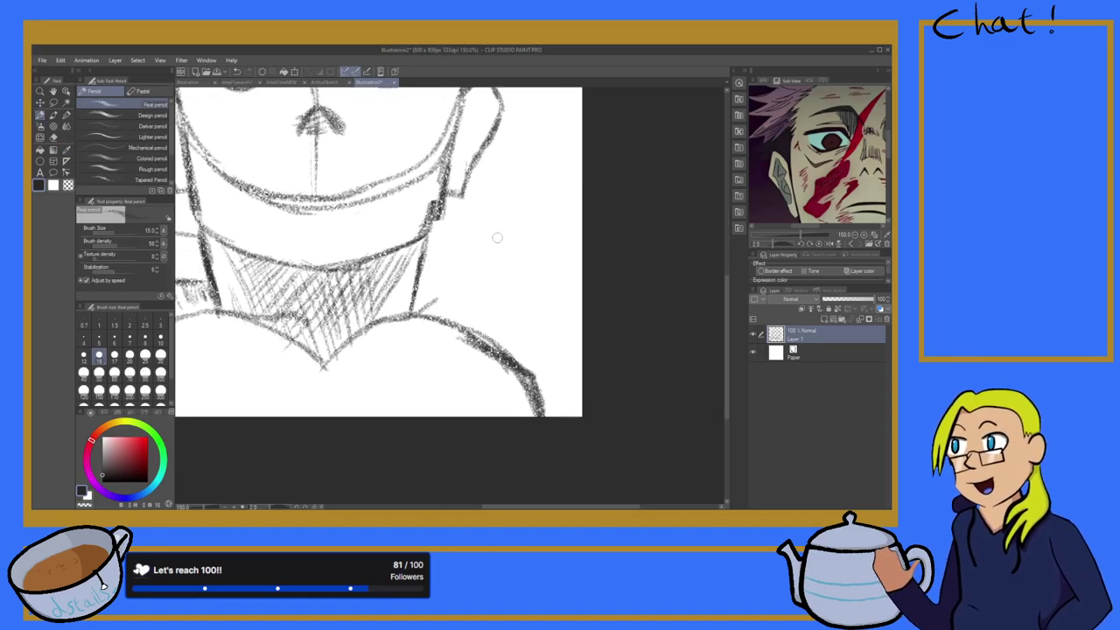
pyautogui.moveTo(433, 252)
pyautogui.mouseDown()
pyautogui.moveTo(463, 321)
pyautogui.moveTo(460, 342)
pyautogui.mouseUp()
pyautogui.moveTo(455, 302); pyautogui.dragTo(453, 356)
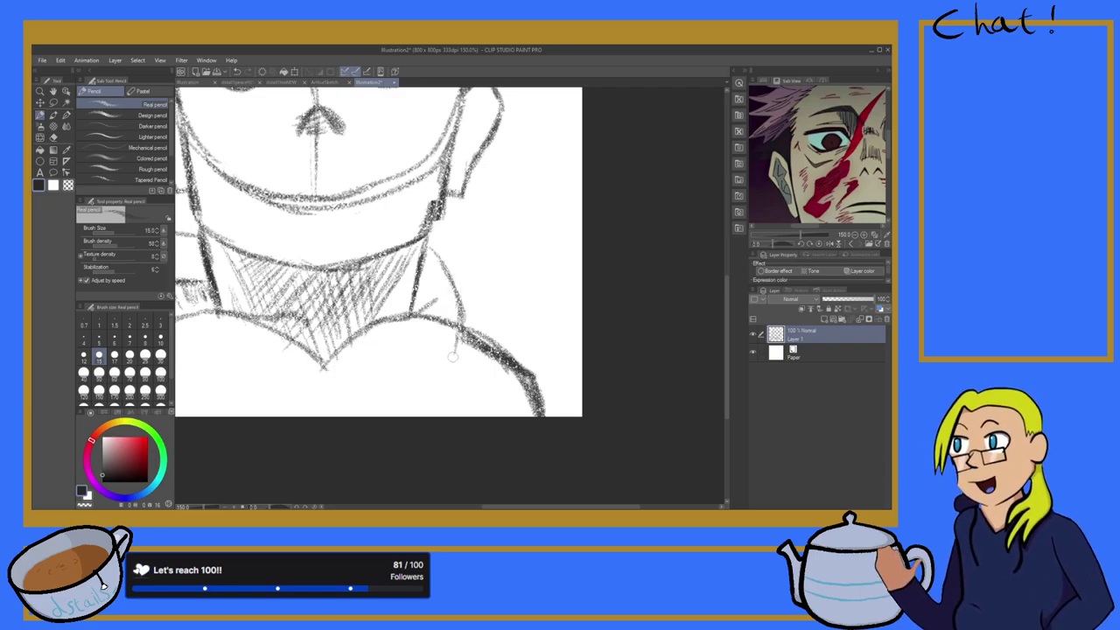
pyautogui.moveTo(432, 246); pyautogui.dragTo(471, 329)
pyautogui.moveTo(453, 278)
pyautogui.mouseDown()
pyautogui.moveTo(473, 341)
pyautogui.moveTo(469, 377)
pyautogui.mouseUp()
pyautogui.moveTo(467, 315); pyautogui.dragTo(458, 385)
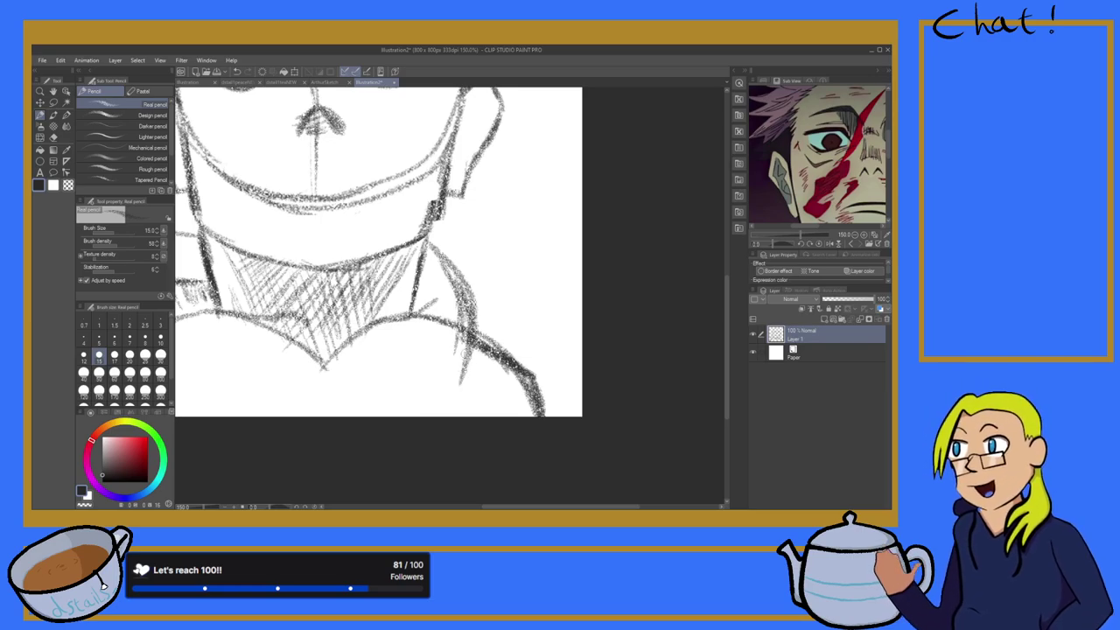
pyautogui.moveTo(468, 324); pyautogui.dragTo(464, 386)
pyautogui.moveTo(471, 339); pyautogui.dragTo(458, 410)
# Step: Add short fold strokes at the canvas's lower edge and draw the right collar's inner edge down from the neck
pyautogui.moveTo(465, 369)
pyautogui.mouseDown()
pyautogui.moveTo(462, 412)
pyautogui.moveTo(440, 367)
pyautogui.moveTo(437, 408)
pyautogui.moveTo(436, 388)
pyautogui.moveTo(411, 401)
pyautogui.mouseUp()
pyautogui.moveTo(409, 362); pyautogui.dragTo(409, 388)
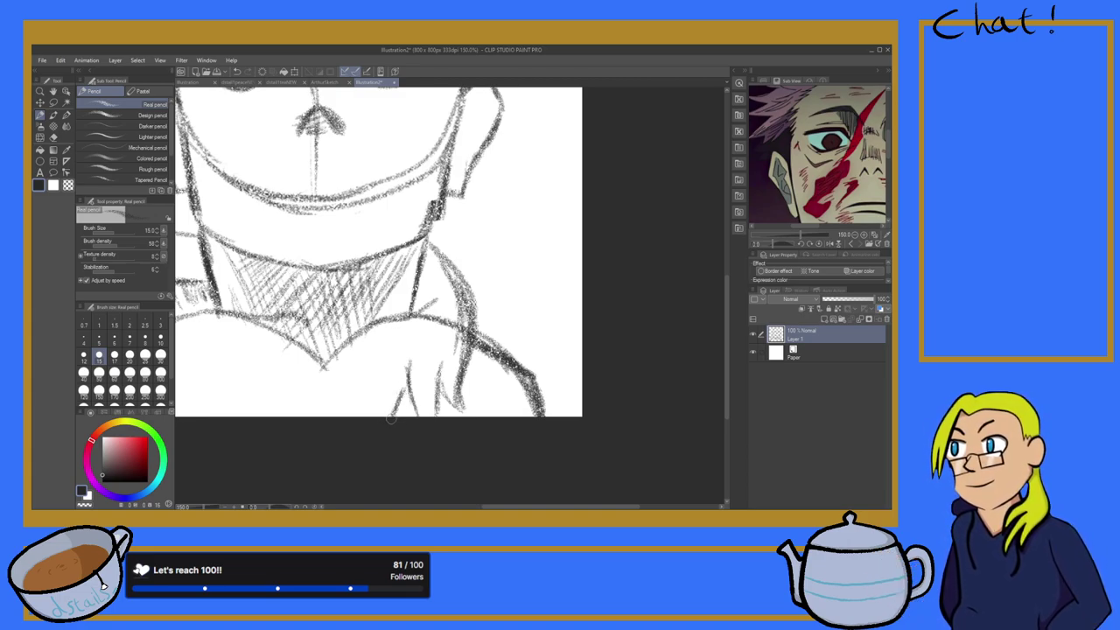
pyautogui.moveTo(388, 415); pyautogui.dragTo(386, 369)
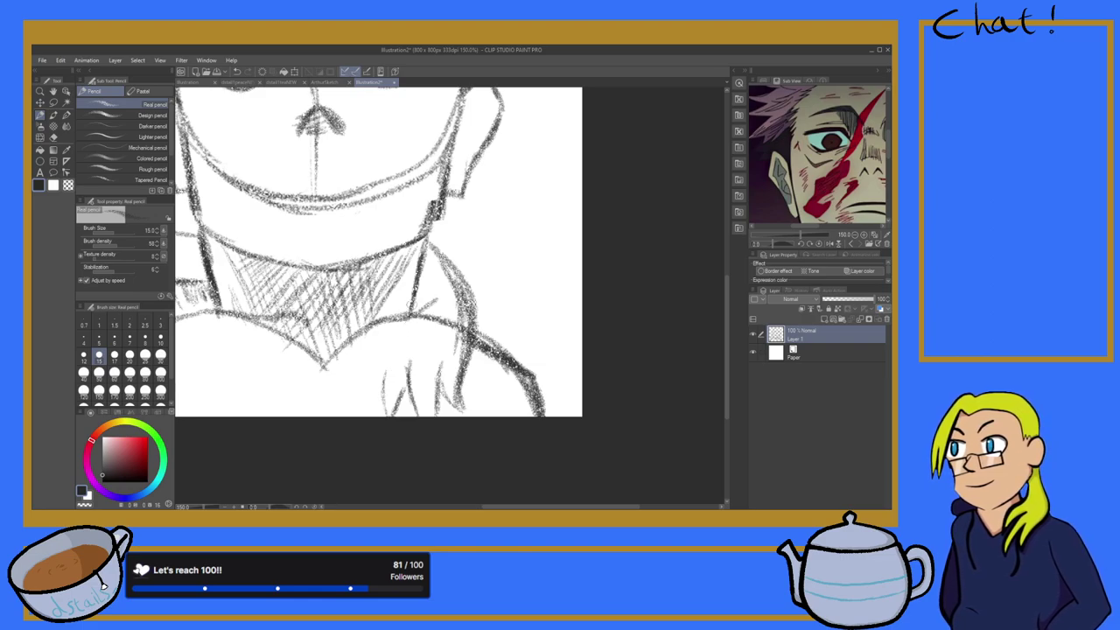
pyautogui.moveTo(415, 307); pyautogui.dragTo(381, 420)
pyautogui.moveTo(397, 367); pyautogui.dragTo(382, 425)
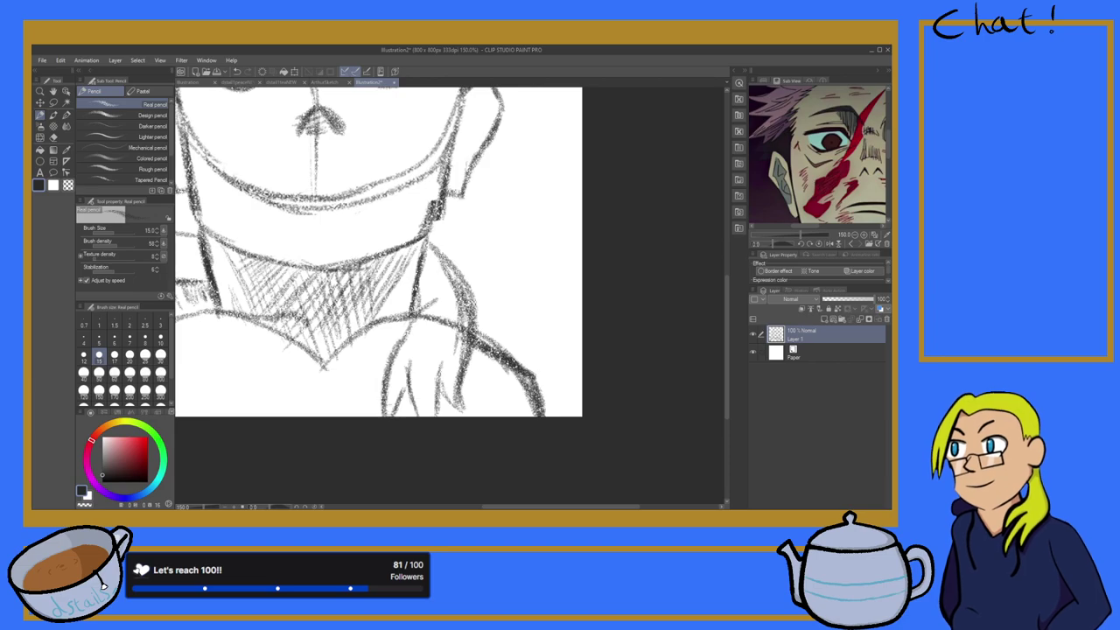
# Step: Lasso the lower ends of the right collar strokes and shift them down toward the canvas edge
pyautogui.press('e')
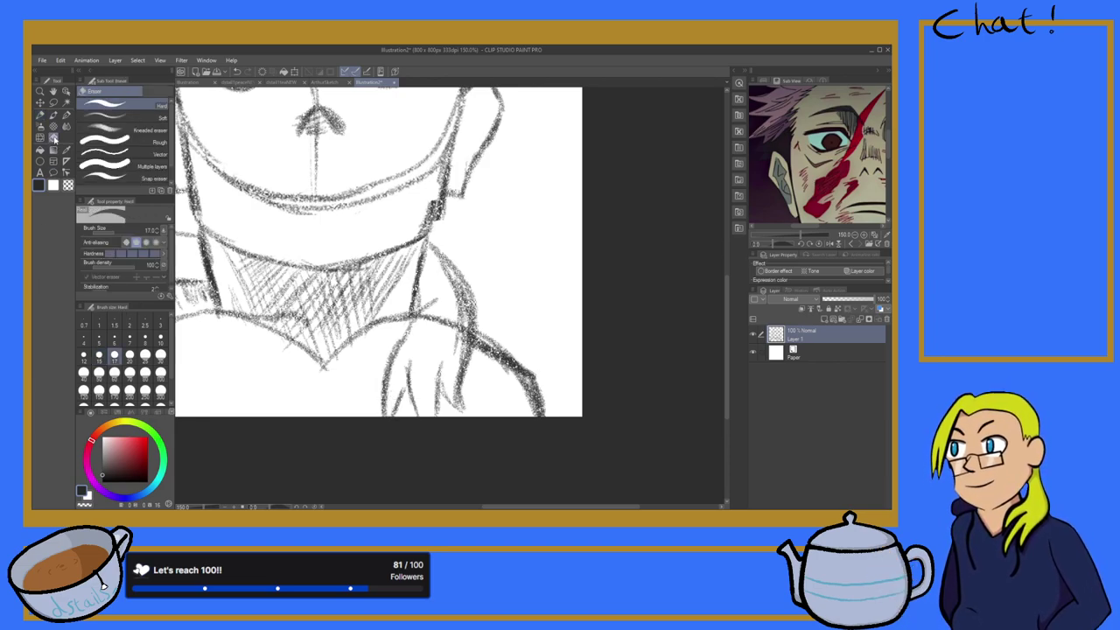
pyautogui.press('m')
pyautogui.moveTo(358, 360)
pyautogui.mouseDown()
pyautogui.moveTo(460, 339)
pyautogui.moveTo(519, 382)
pyautogui.mouseUp()
pyautogui.click(343, 390)
pyautogui.moveTo(371, 351)
pyautogui.mouseDown()
pyautogui.moveTo(489, 358)
pyautogui.moveTo(481, 435)
pyautogui.moveTo(338, 450)
pyautogui.moveTo(368, 352)
pyautogui.mouseUp()
pyautogui.click(452, 430)
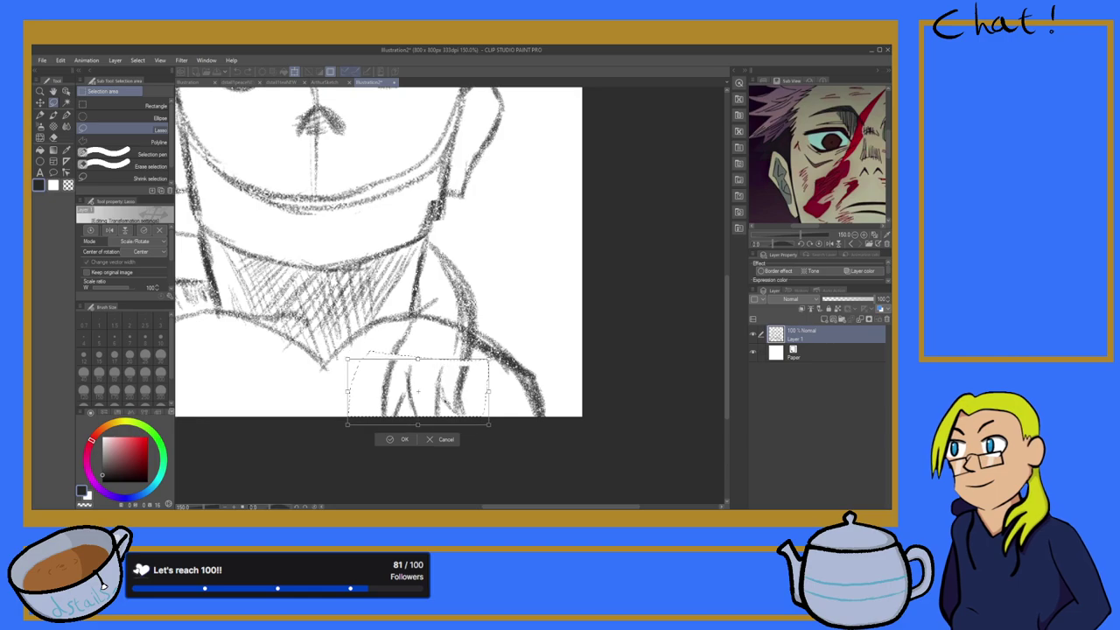
pyautogui.moveTo(444, 410); pyautogui.dragTo(434, 429)
pyautogui.click(390, 466)
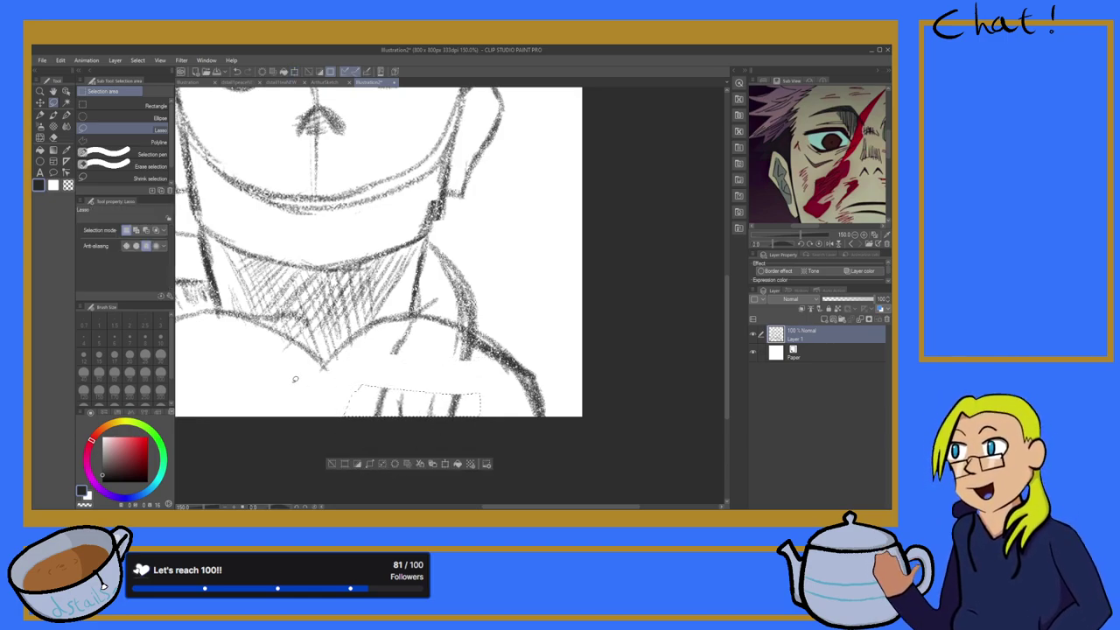
# Step: Reconnect the right collar's inner and outer edges to the shifted lower strokes with heavy pencil lines
pyautogui.click(40, 115)
pyautogui.scroll(5, 399, 339)
pyautogui.scroll(-5, 385, 350)
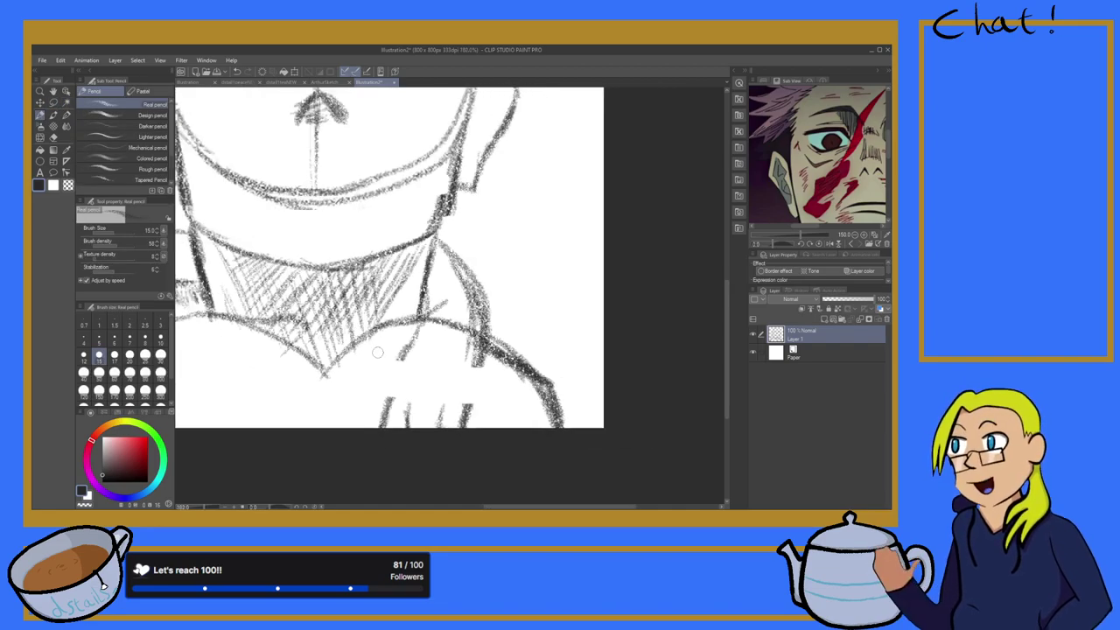
pyautogui.scroll(5, 436, 419)
pyautogui.moveTo(404, 299)
pyautogui.mouseDown()
pyautogui.moveTo(377, 379)
pyautogui.moveTo(387, 336)
pyautogui.moveTo(366, 376)
pyautogui.mouseUp()
pyautogui.moveTo(380, 351); pyautogui.dragTo(363, 399)
pyautogui.moveTo(498, 320); pyautogui.dragTo(486, 408)
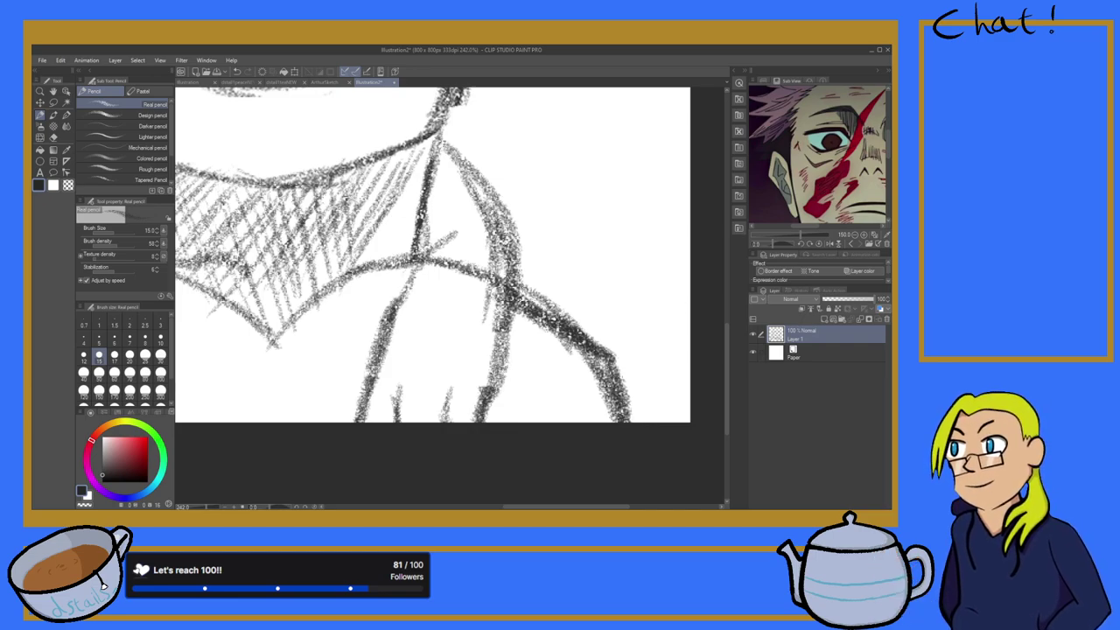
# Step: Draw the hairline as a curve across the forehead and down both temples, reinforcing the left temple with repeated strokes
pyautogui.scroll(-12, 539, 230)
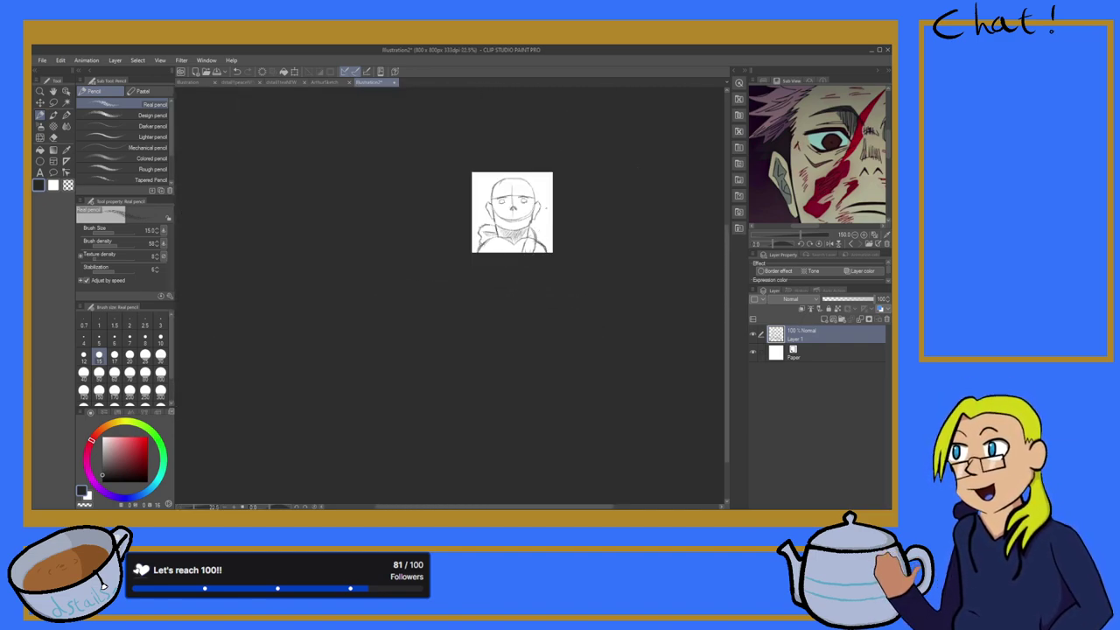
pyautogui.scroll(1, 591, 192)
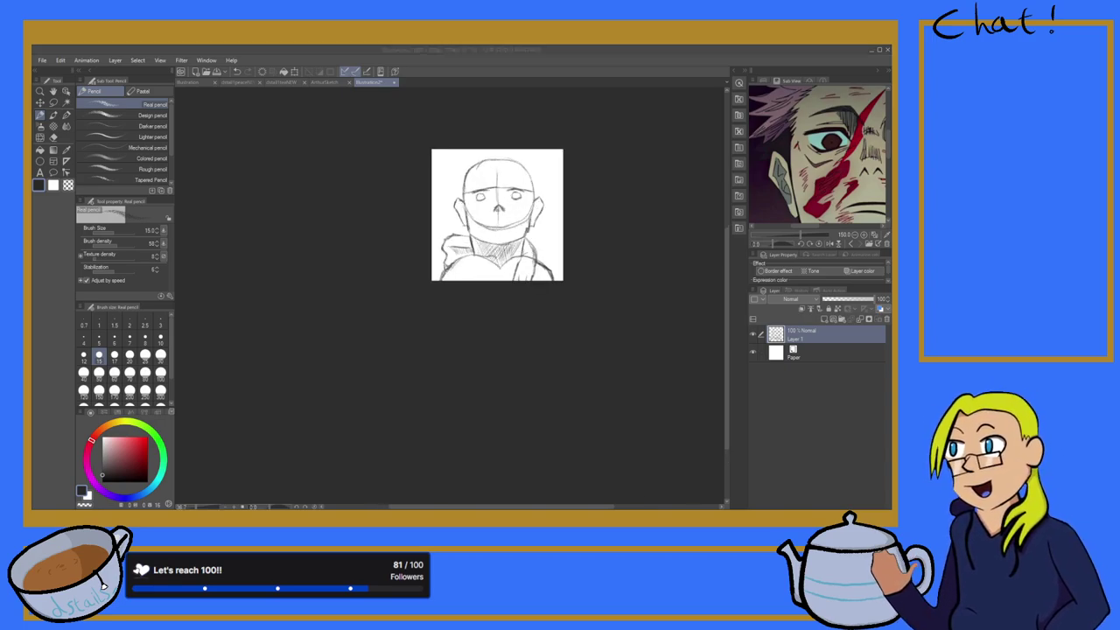
pyautogui.scroll(-3, 544, 194)
pyautogui.scroll(9, 533, 183)
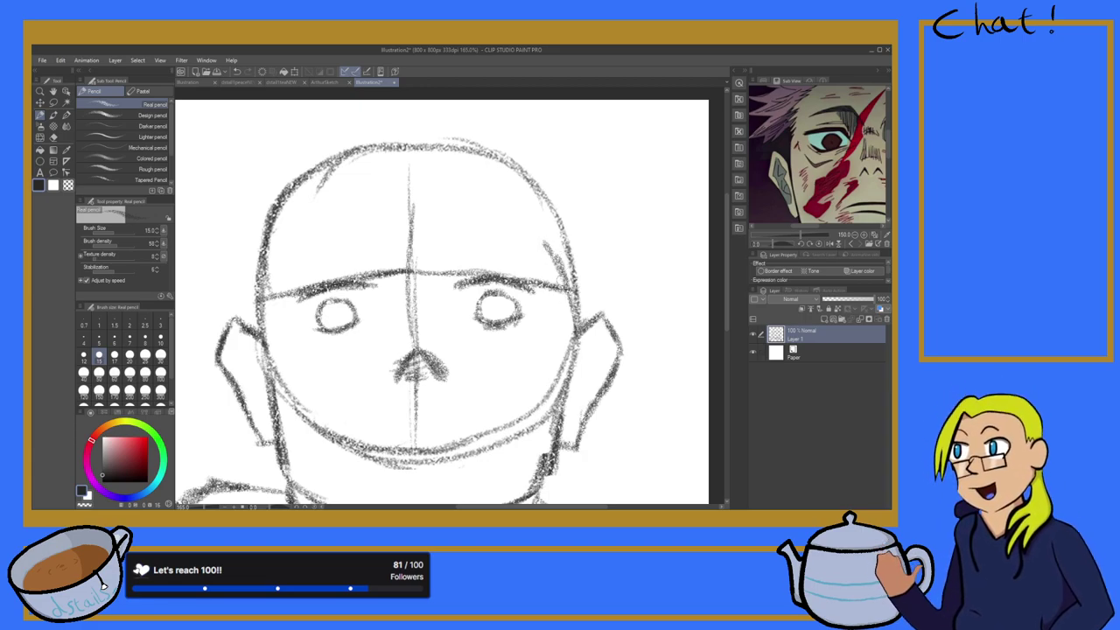
pyautogui.moveTo(550, 245)
pyautogui.mouseDown()
pyautogui.moveTo(469, 220)
pyautogui.moveTo(351, 223)
pyautogui.moveTo(278, 255)
pyautogui.moveTo(275, 320)
pyautogui.mouseUp()
pyautogui.moveTo(287, 248); pyautogui.dragTo(271, 359)
pyautogui.moveTo(278, 284); pyautogui.dragTo(265, 374)
pyautogui.moveTo(278, 308); pyautogui.dragTo(269, 355)
pyautogui.moveTo(292, 247); pyautogui.dragTo(272, 343)
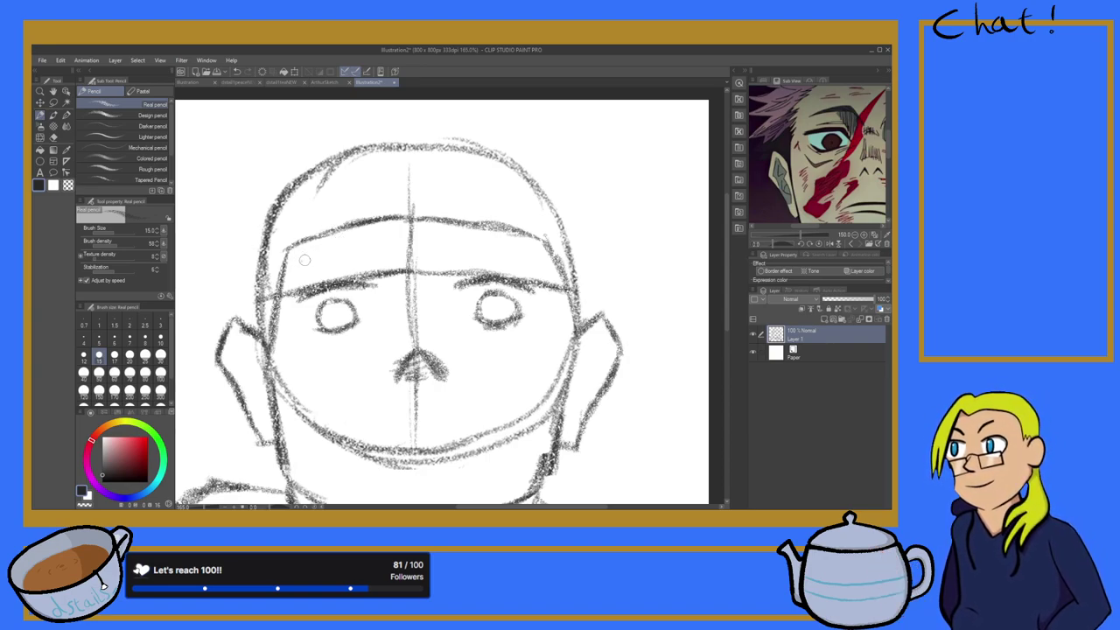
# Step: Sketch an angled line above each eyebrow, bending down toward the centre of the brow guideline
pyautogui.moveTo(309, 265)
pyautogui.mouseDown()
pyautogui.moveTo(366, 249)
pyautogui.moveTo(299, 262)
pyautogui.moveTo(373, 246)
pyautogui.moveTo(364, 249)
pyautogui.moveTo(379, 267)
pyautogui.moveTo(370, 255)
pyautogui.moveTo(518, 256)
pyautogui.moveTo(464, 253)
pyautogui.mouseUp()
pyautogui.scroll(-5, 862, 159)
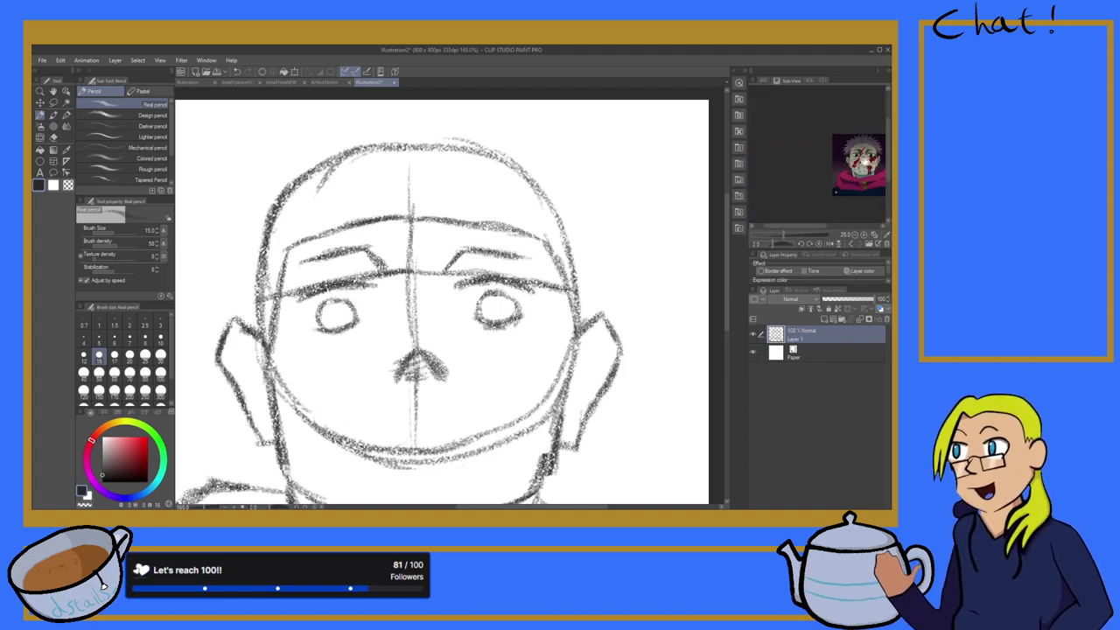
# Step: Enlarge the Sub View reference to 100 and centre it on the character's face
pyautogui.scroll(3, 860, 159)
pyautogui.moveTo(847, 164); pyautogui.dragTo(792, 171)
pyautogui.scroll(2, 792, 171)
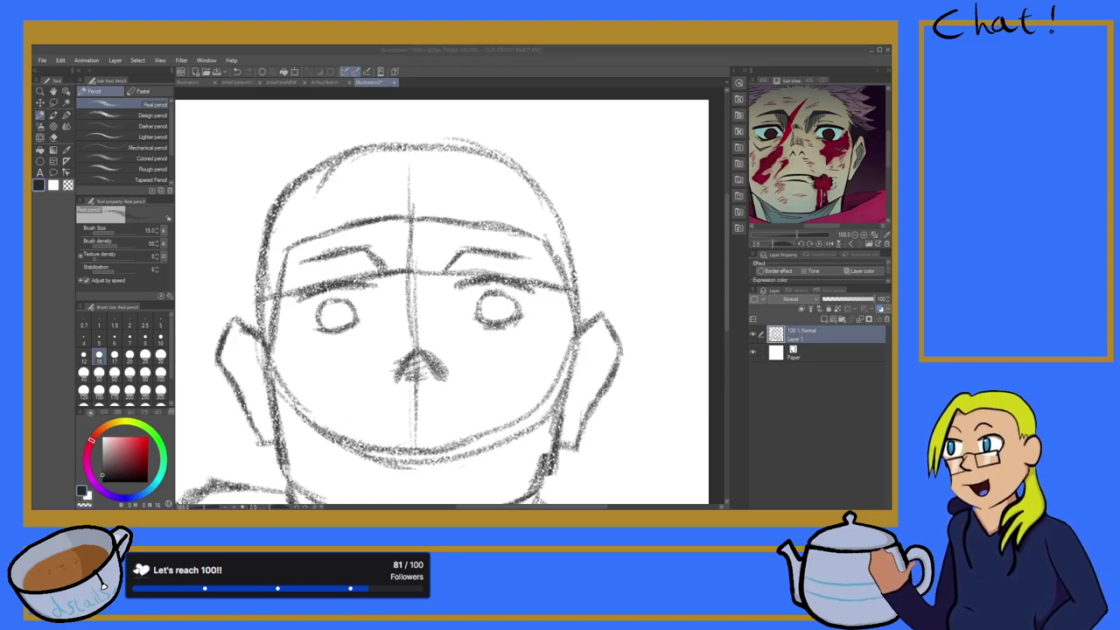
# Step: Examine the whole portrait sketch at several zoom levels against the enlarged reference
pyautogui.scroll(-10, 494, 332)
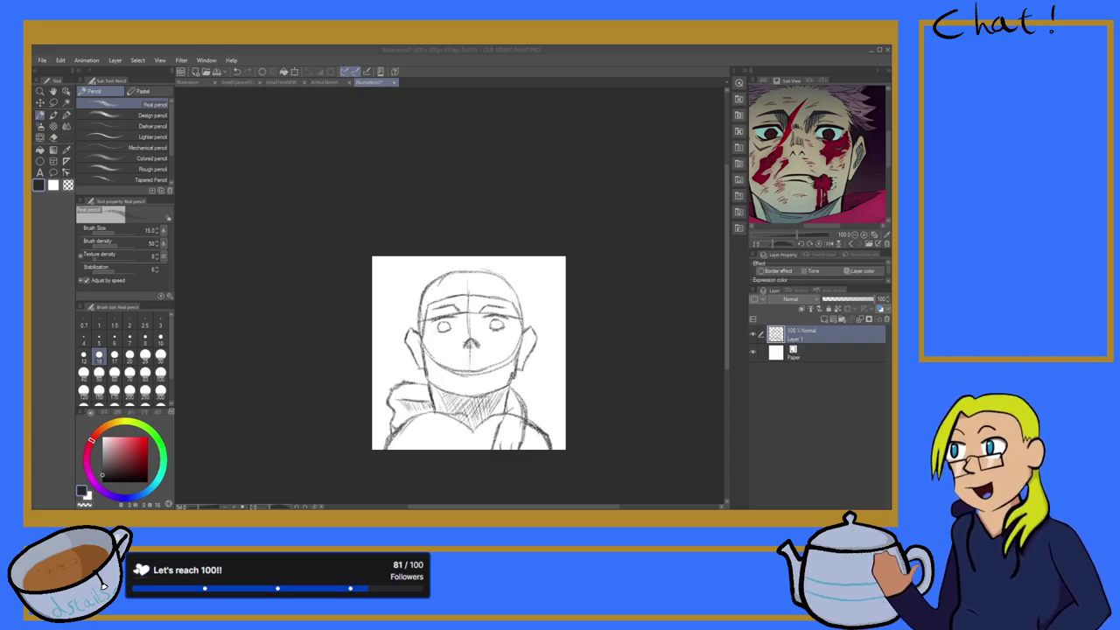
pyautogui.scroll(5, 416, 297)
pyautogui.scroll(-5, 459, 330)
pyautogui.scroll(5, 466, 367)
pyautogui.scroll(-5, 473, 366)
pyautogui.scroll(4, 476, 364)
pyautogui.scroll(-7, 481, 362)
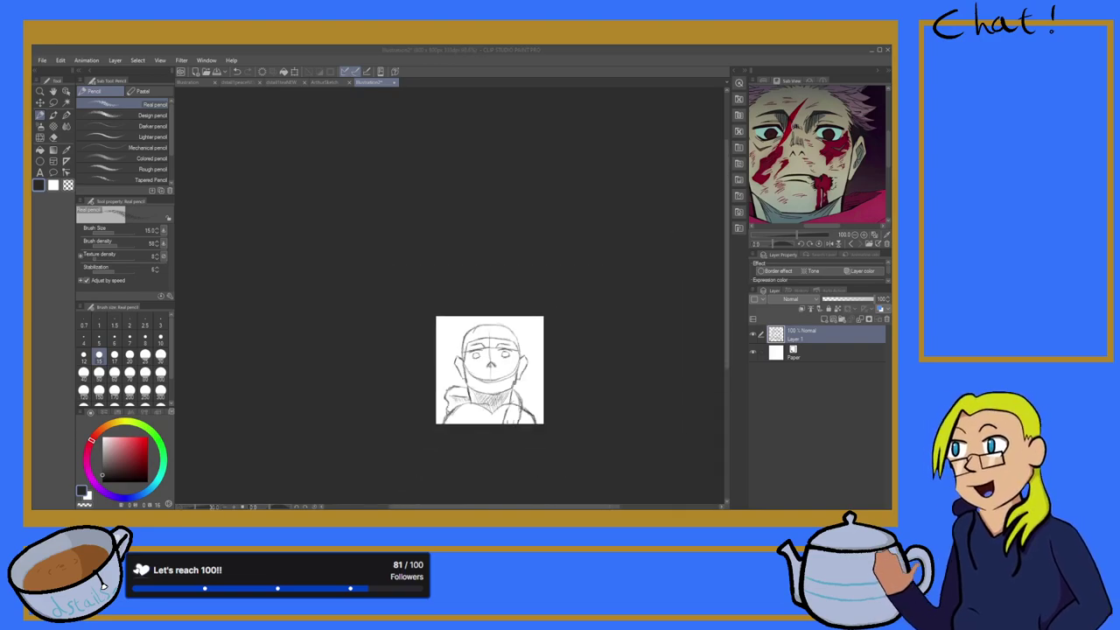
pyautogui.scroll(5, 497, 376)
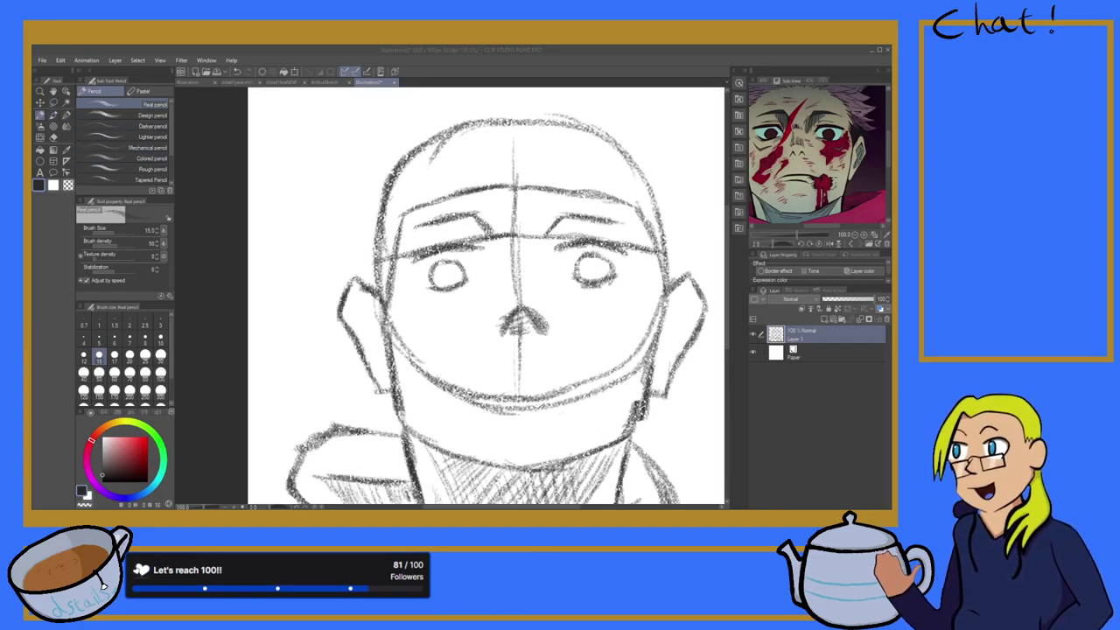
# Step: Draw the inner edge of a long side lock from the upper forehead down past the left temple and across the ear
pyautogui.click(436, 200)
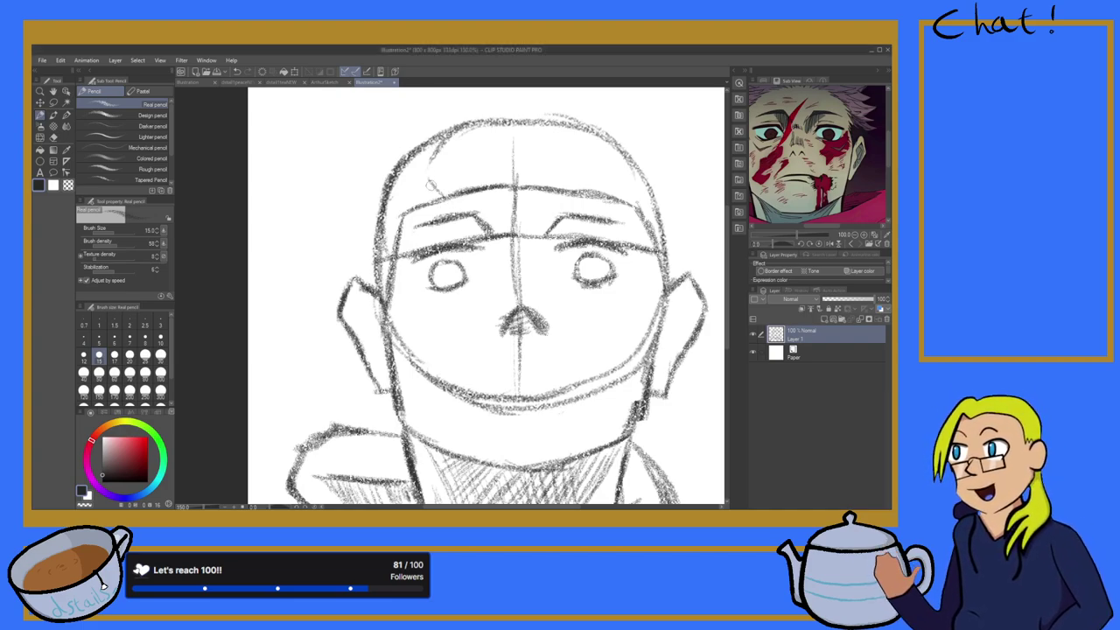
pyautogui.moveTo(426, 186); pyautogui.dragTo(423, 251)
pyautogui.moveTo(425, 206); pyautogui.dragTo(418, 281)
pyautogui.moveTo(424, 238); pyautogui.dragTo(408, 294)
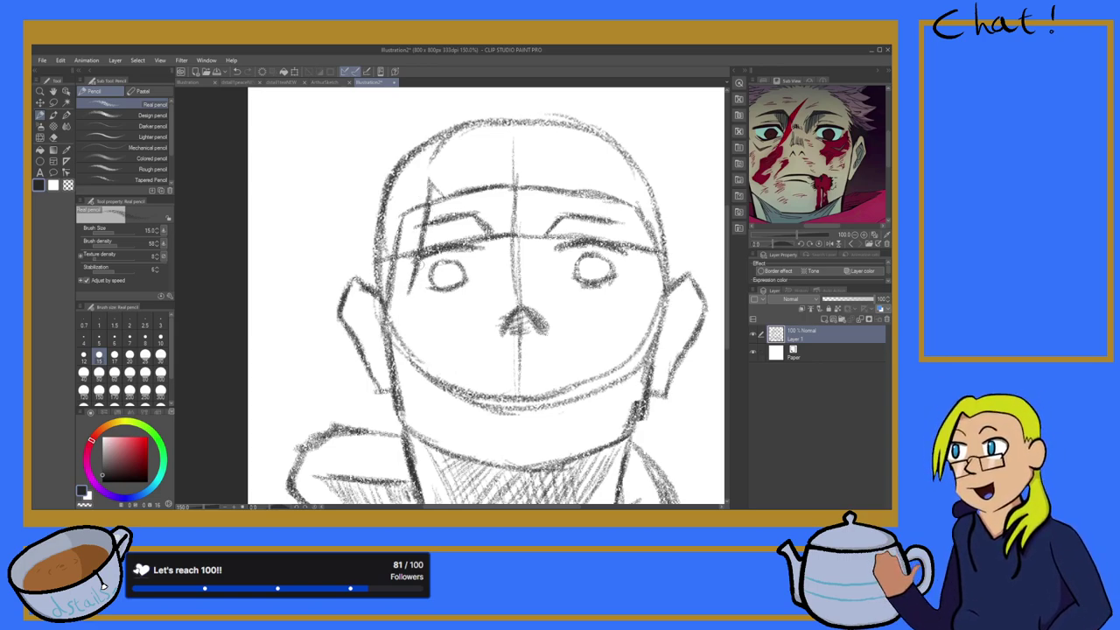
pyautogui.moveTo(404, 288)
pyautogui.mouseDown()
pyautogui.moveTo(390, 335)
pyautogui.moveTo(377, 352)
pyautogui.moveTo(376, 323)
pyautogui.moveTo(348, 376)
pyautogui.mouseUp()
pyautogui.moveTo(379, 318); pyautogui.dragTo(341, 387)
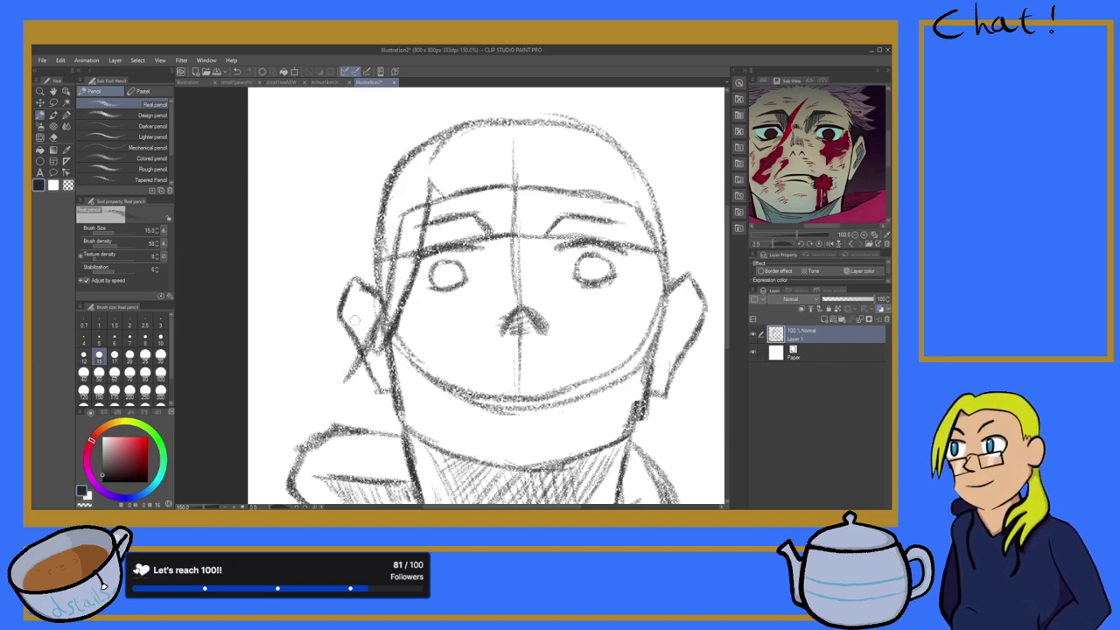
# Step: Draw the lock's outer edge from its pointed tip up past the ear, curving in to the crown
pyautogui.moveTo(342, 374); pyautogui.dragTo(347, 312)
pyautogui.moveTo(341, 374); pyautogui.dragTo(358, 229)
pyautogui.moveTo(344, 294); pyautogui.dragTo(390, 166)
pyautogui.moveTo(359, 217)
pyautogui.mouseDown()
pyautogui.moveTo(406, 137)
pyautogui.moveTo(424, 134)
pyautogui.moveTo(436, 161)
pyautogui.moveTo(413, 140)
pyautogui.moveTo(396, 151)
pyautogui.mouseUp()
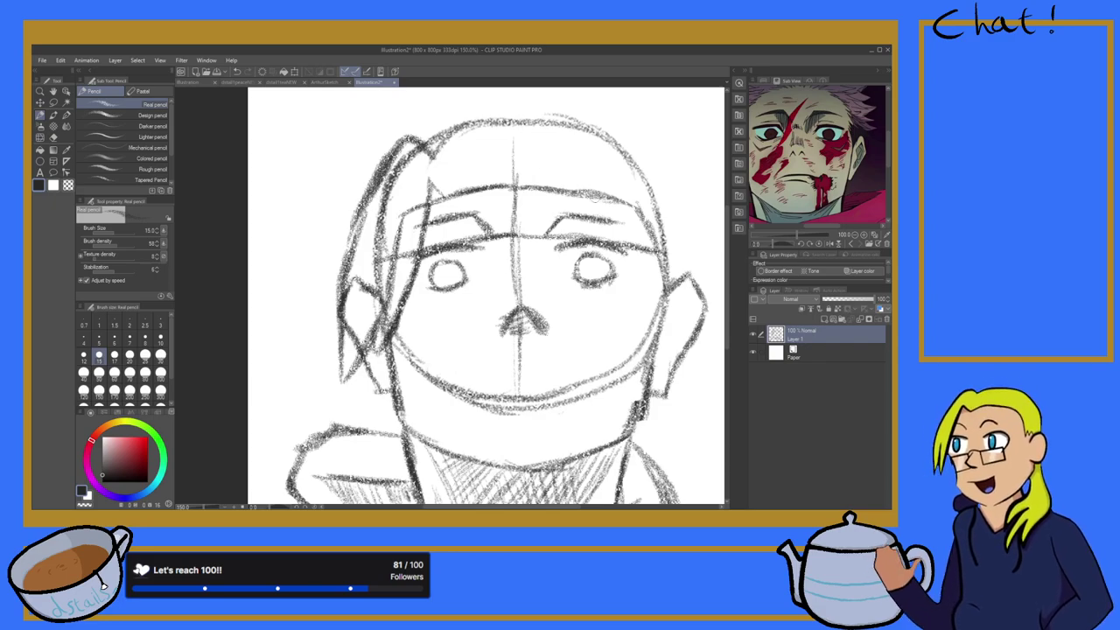
# Step: Erase the head outline, hairline, brow and ear lines that run inside the side lock
pyautogui.click(54, 137)
pyautogui.moveTo(376, 223)
pyautogui.mouseDown()
pyautogui.moveTo(417, 153)
pyautogui.moveTo(376, 236)
pyautogui.moveTo(385, 249)
pyautogui.moveTo(411, 218)
pyautogui.moveTo(355, 294)
pyautogui.moveTo(377, 268)
pyautogui.moveTo(369, 314)
pyautogui.moveTo(394, 254)
pyautogui.moveTo(410, 244)
pyautogui.mouseUp()
pyautogui.moveTo(387, 334)
pyautogui.mouseDown()
pyautogui.moveTo(392, 308)
pyautogui.moveTo(383, 331)
pyautogui.moveTo(351, 336)
pyautogui.moveTo(354, 346)
pyautogui.moveTo(362, 332)
pyautogui.moveTo(349, 328)
pyautogui.mouseUp()
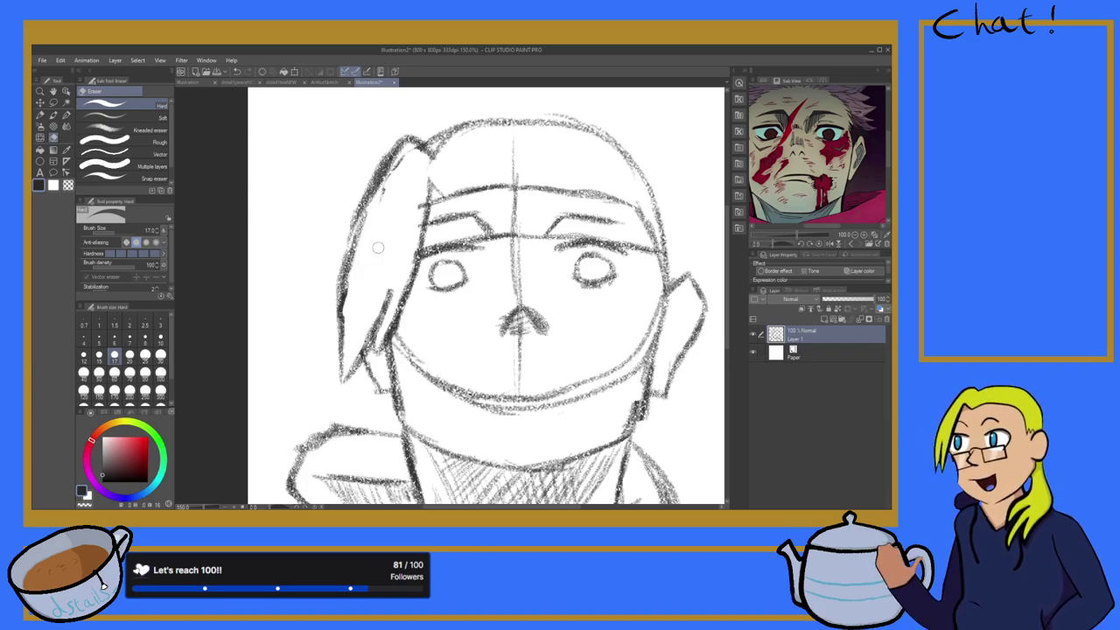
# Step: Extend the strand line inside the lower lock upward with tapered pencil strokes and trim its edge with the eraser
pyautogui.click(40, 116)
pyautogui.scroll(3, 270, 287)
pyautogui.scroll(-3, 389, 271)
pyautogui.scroll(3, 395, 287)
pyautogui.moveTo(425, 337); pyautogui.dragTo(430, 304)
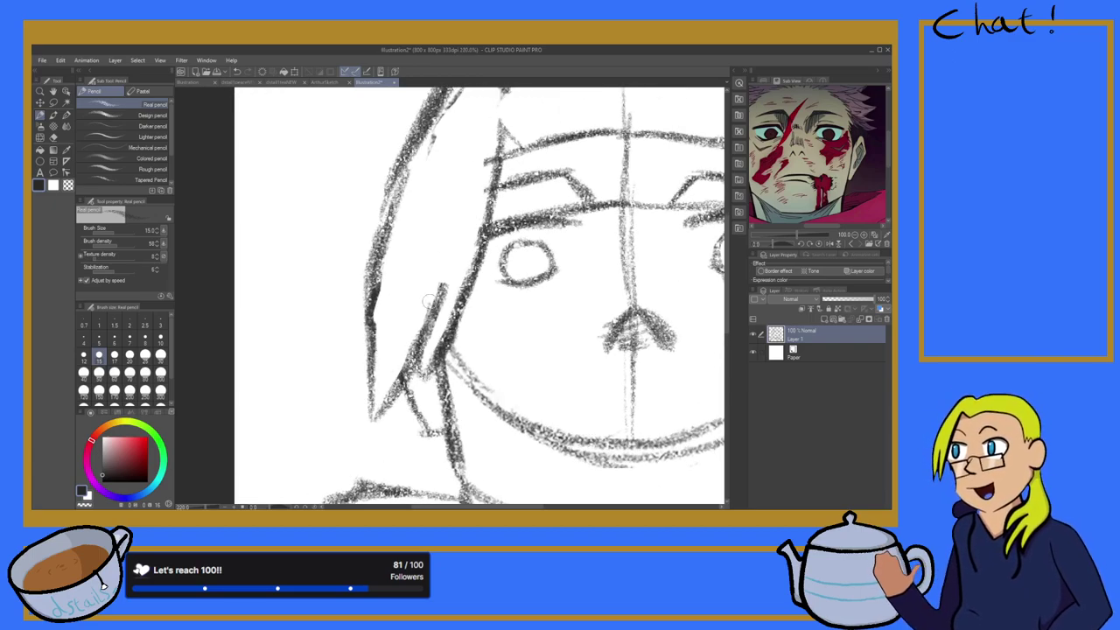
pyautogui.moveTo(418, 341); pyautogui.dragTo(440, 274)
pyautogui.moveTo(429, 321); pyautogui.dragTo(448, 247)
pyautogui.moveTo(418, 341)
pyautogui.mouseDown()
pyautogui.moveTo(451, 245)
pyautogui.moveTo(448, 254)
pyautogui.mouseUp()
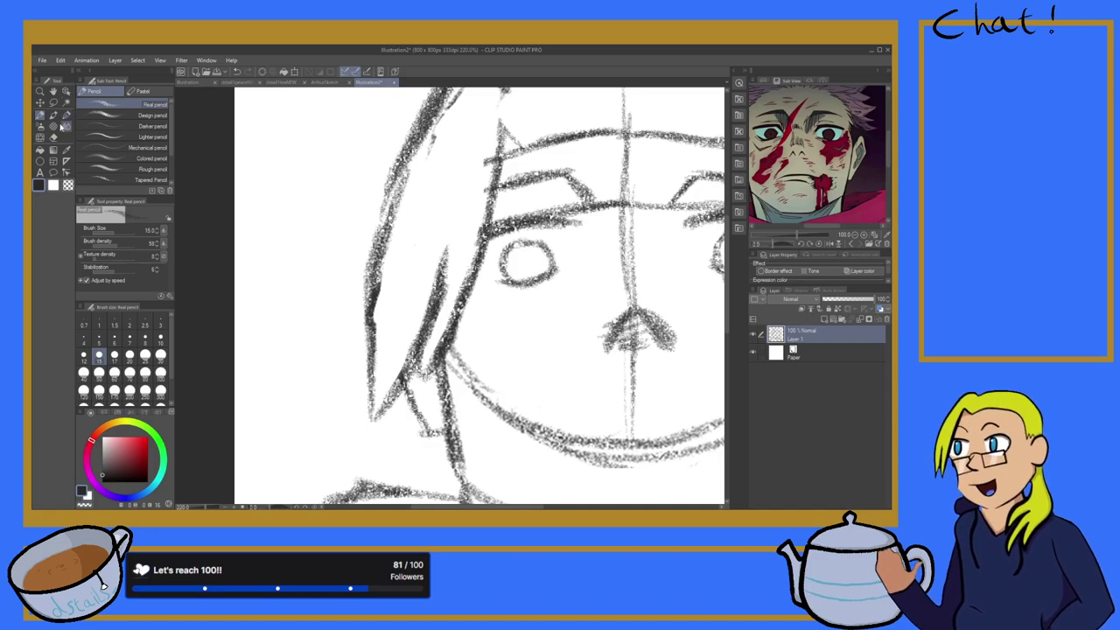
pyautogui.click(53, 140)
pyautogui.moveTo(455, 264); pyautogui.dragTo(430, 341)
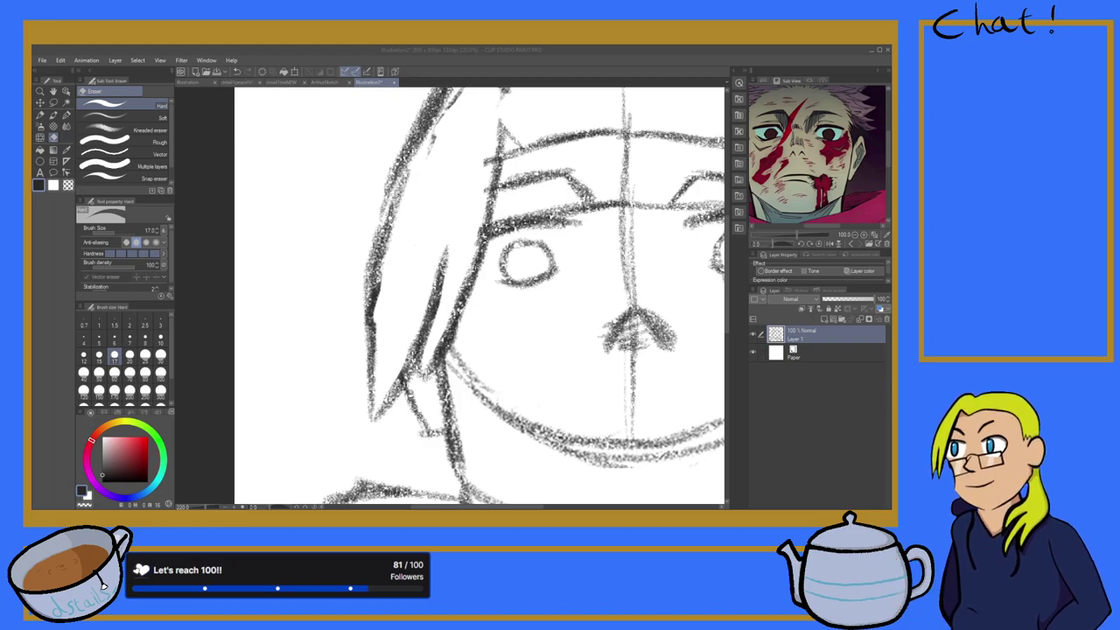
# Step: Lengthen the side lock's pointed tip with heavier pencil strokes along its outer and inner edges
pyautogui.scroll(-10, 506, 304)
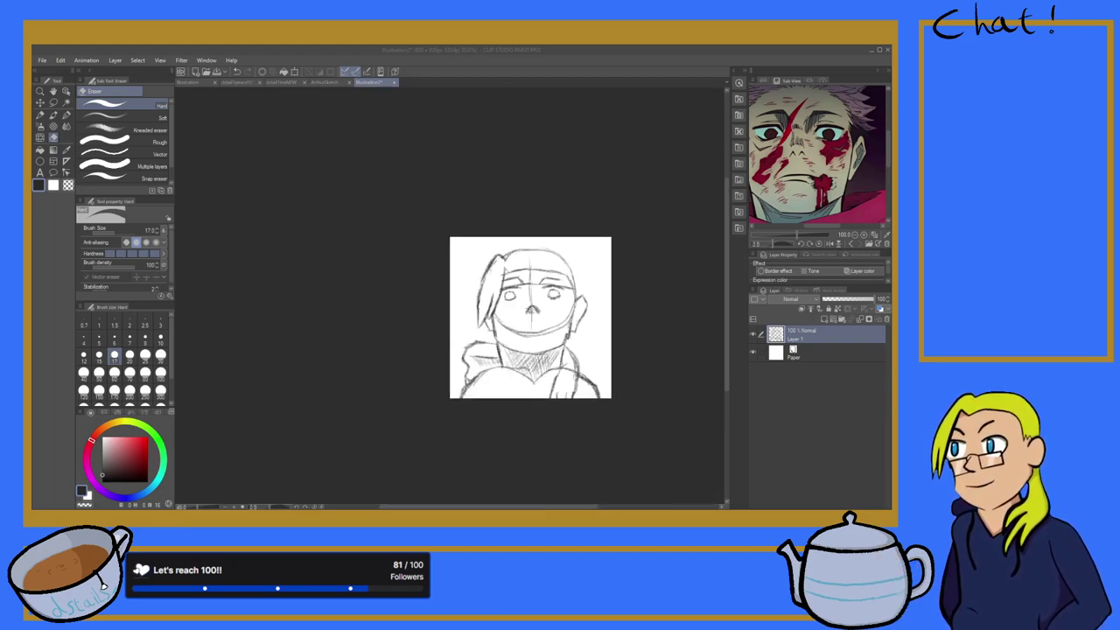
pyautogui.scroll(6, 489, 335)
pyautogui.scroll(-4, 489, 335)
pyautogui.scroll(4, 489, 335)
pyautogui.scroll(-4, 489, 335)
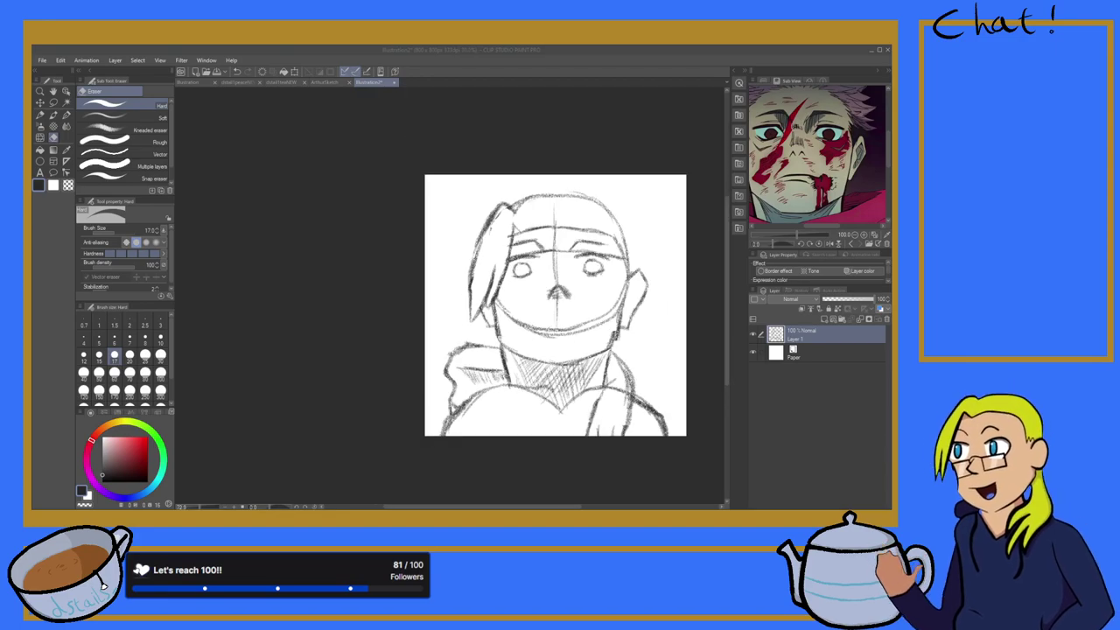
pyautogui.click(40, 115)
pyautogui.scroll(4, 454, 266)
pyautogui.hotkey('ctrl', '+')
pyautogui.hotkey('ctrl', '+')
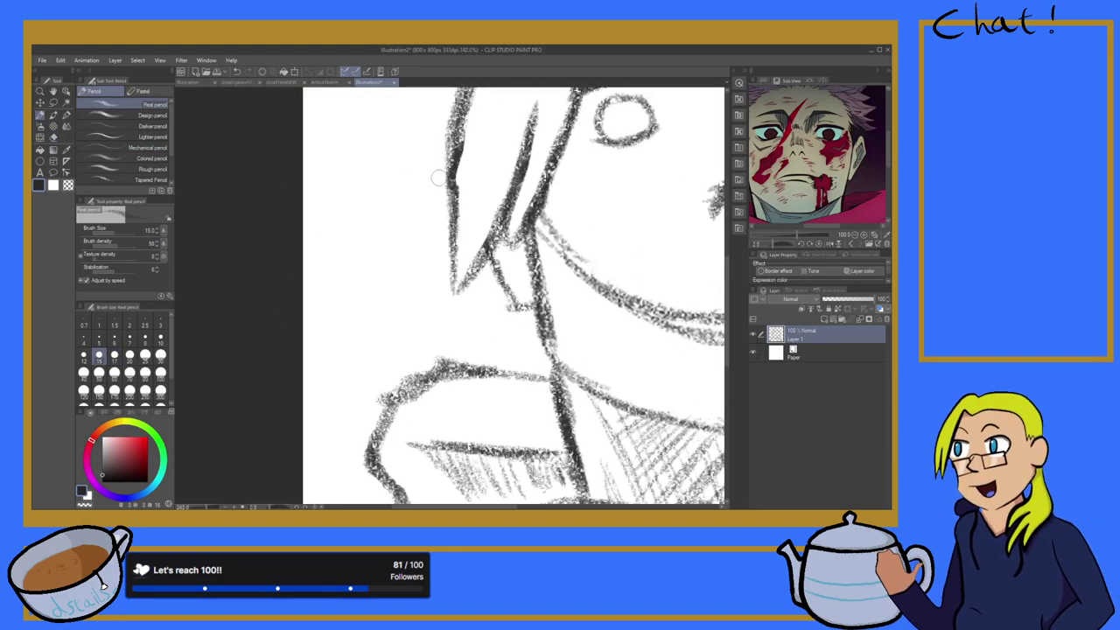
pyautogui.moveTo(449, 166); pyautogui.dragTo(433, 294)
pyautogui.moveTo(453, 166); pyautogui.dragTo(438, 287)
pyautogui.moveTo(440, 249); pyautogui.dragTo(438, 321)
pyautogui.moveTo(457, 191)
pyautogui.mouseDown()
pyautogui.moveTo(451, 299)
pyautogui.moveTo(431, 321)
pyautogui.mouseUp()
pyautogui.moveTo(492, 262); pyautogui.dragTo(430, 320)
pyautogui.moveTo(506, 215); pyautogui.dragTo(441, 322)
pyautogui.moveTo(493, 245); pyautogui.dragTo(443, 313)
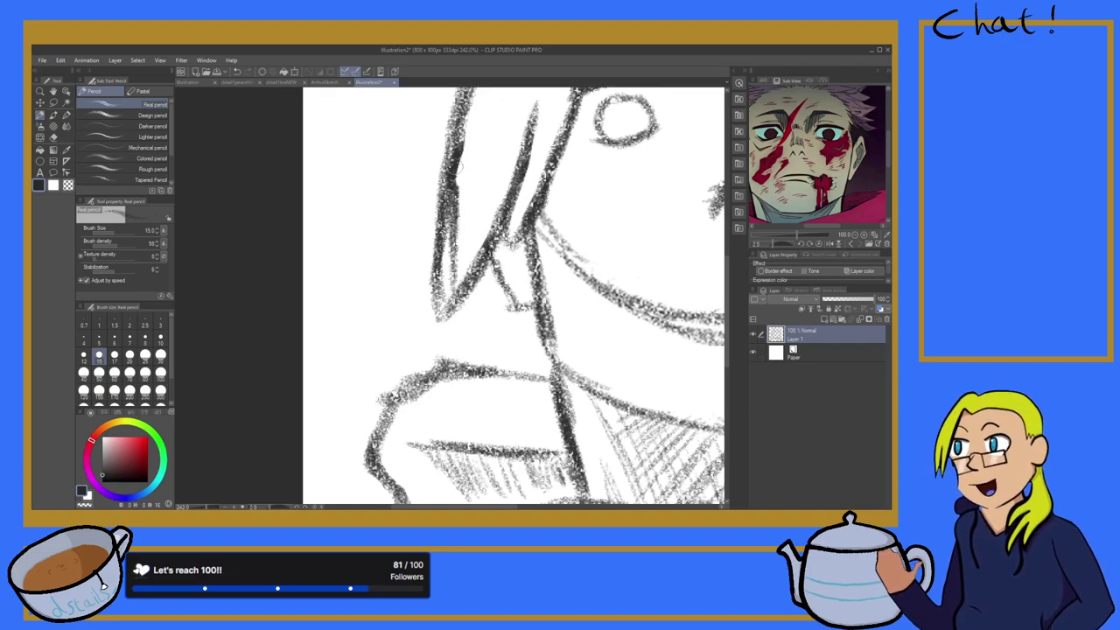
# Step: Erase the old outer line and stray marks inside the lock's tip, and darken the join with the ear
pyautogui.click(52, 138)
pyautogui.moveTo(466, 185)
pyautogui.mouseDown()
pyautogui.moveTo(459, 227)
pyautogui.moveTo(464, 182)
pyautogui.moveTo(458, 260)
pyautogui.mouseUp()
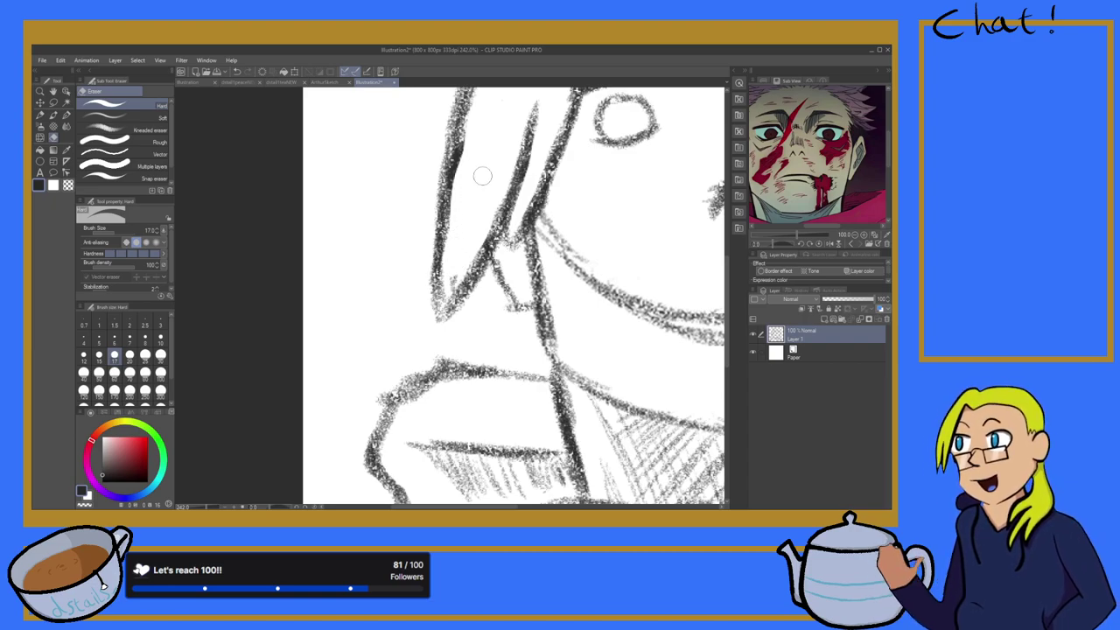
pyautogui.moveTo(517, 220)
pyautogui.mouseDown()
pyautogui.moveTo(502, 257)
pyautogui.moveTo(510, 226)
pyautogui.mouseUp()
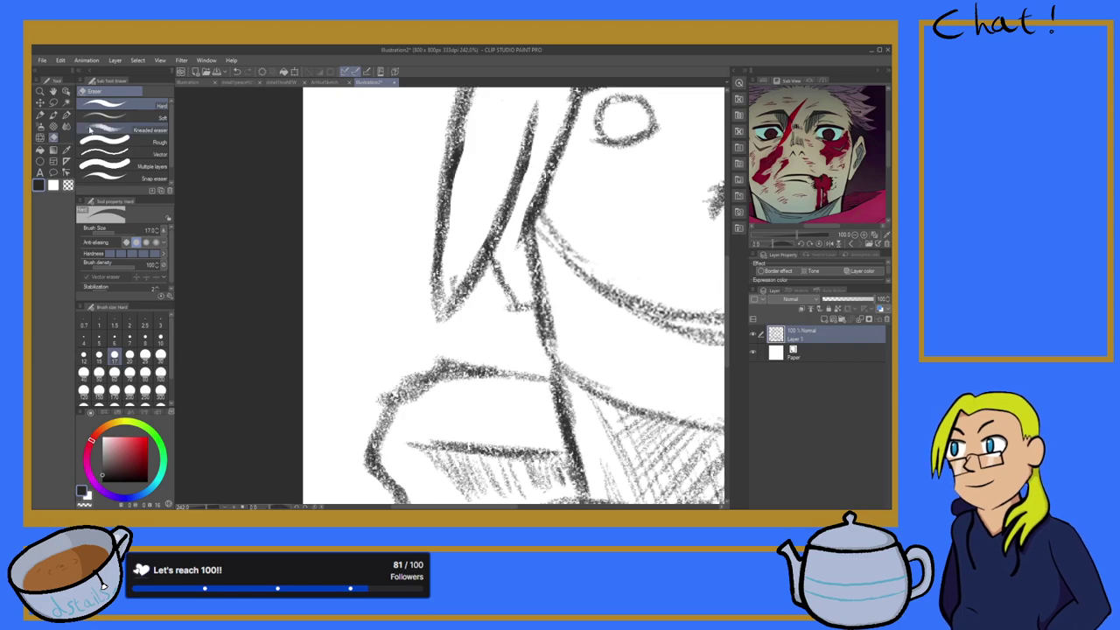
pyautogui.click(40, 115)
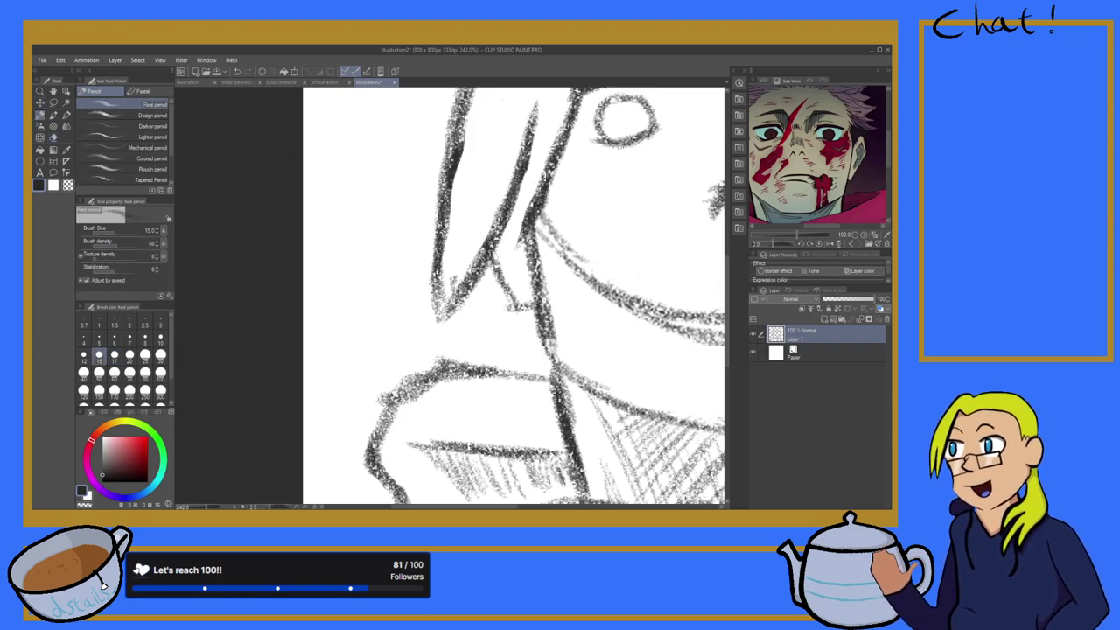
pyautogui.moveTo(491, 237)
pyautogui.mouseDown()
pyautogui.moveTo(495, 276)
pyautogui.moveTo(534, 206)
pyautogui.moveTo(495, 279)
pyautogui.moveTo(495, 242)
pyautogui.moveTo(499, 271)
pyautogui.mouseUp()
# Step: Examine how the side lock fits the whole portrait at several zoom levels
pyautogui.scroll(-18, 499, 257)
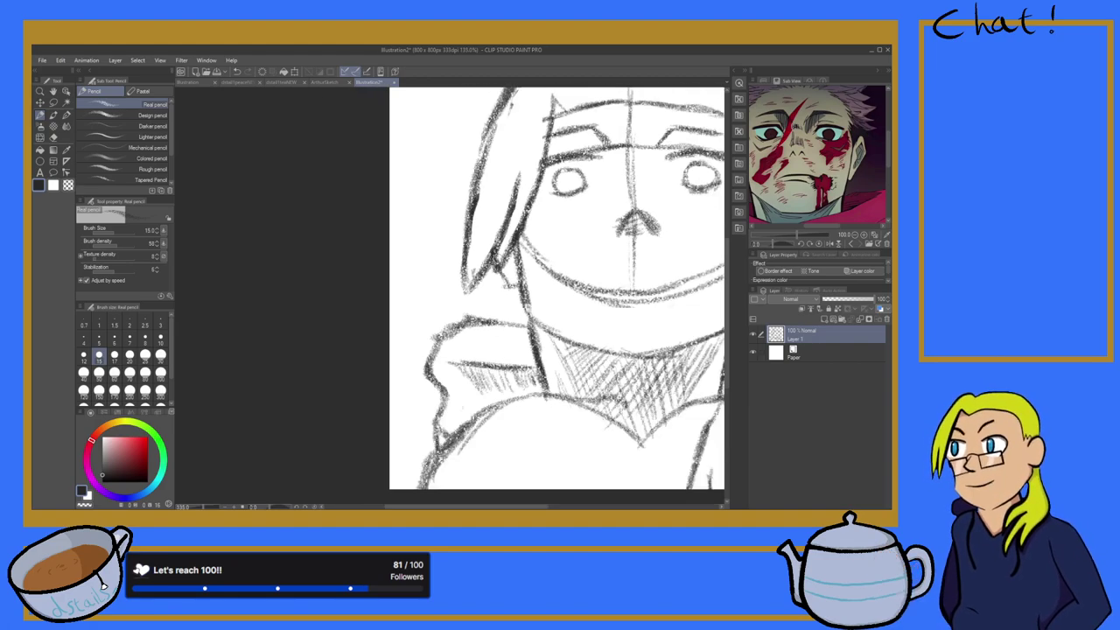
pyautogui.hotkey('ctrl', '-')
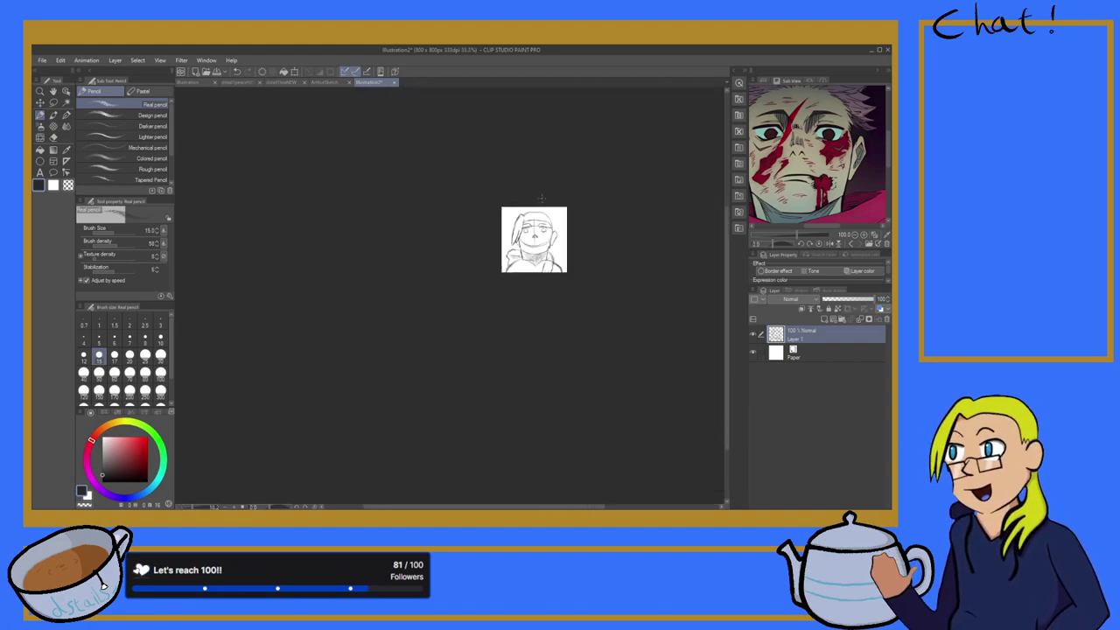
pyautogui.hotkey('ctrl', '+')
pyautogui.hotkey('ctrl', '+')
pyautogui.hotkey('ctrl', '+')
pyautogui.hotkey('ctrl', '+')
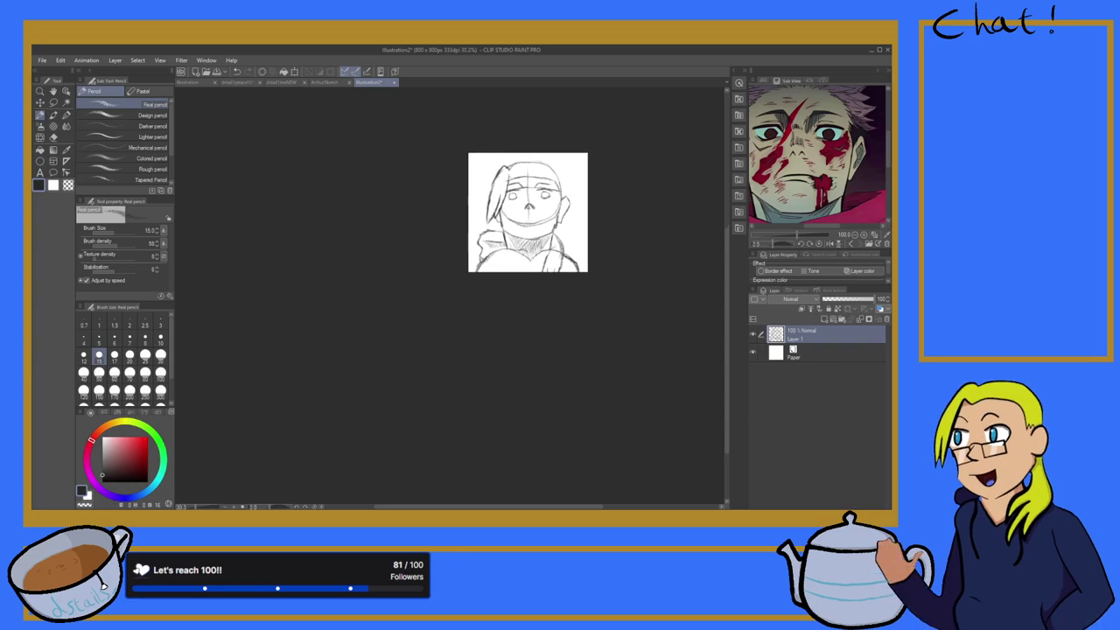
pyautogui.hotkey('ctrl', '+')
pyautogui.hotkey('ctrl', '+')
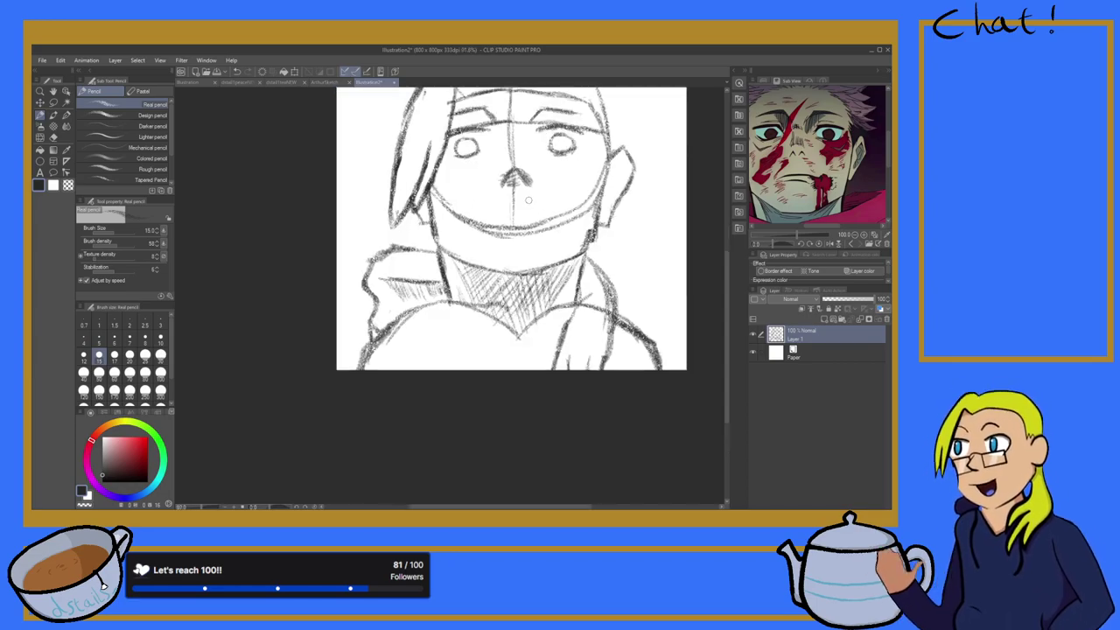
pyautogui.scroll(-5, 518, 217)
pyautogui.scroll(5, 518, 217)
pyautogui.scroll(5, 518, 217)
pyautogui.scroll(-5, 516, 224)
pyautogui.scroll(-5, 515, 224)
pyautogui.scroll(5, 515, 224)
pyautogui.scroll(-6, 512, 213)
# Step: Draw a heavy, slightly downturned mouth line and erase the double guide curve on both sides and below it
pyautogui.hotkey('ctrl', '+')
pyautogui.hotkey('ctrl', '+')
pyautogui.hotkey('ctrl', '+')
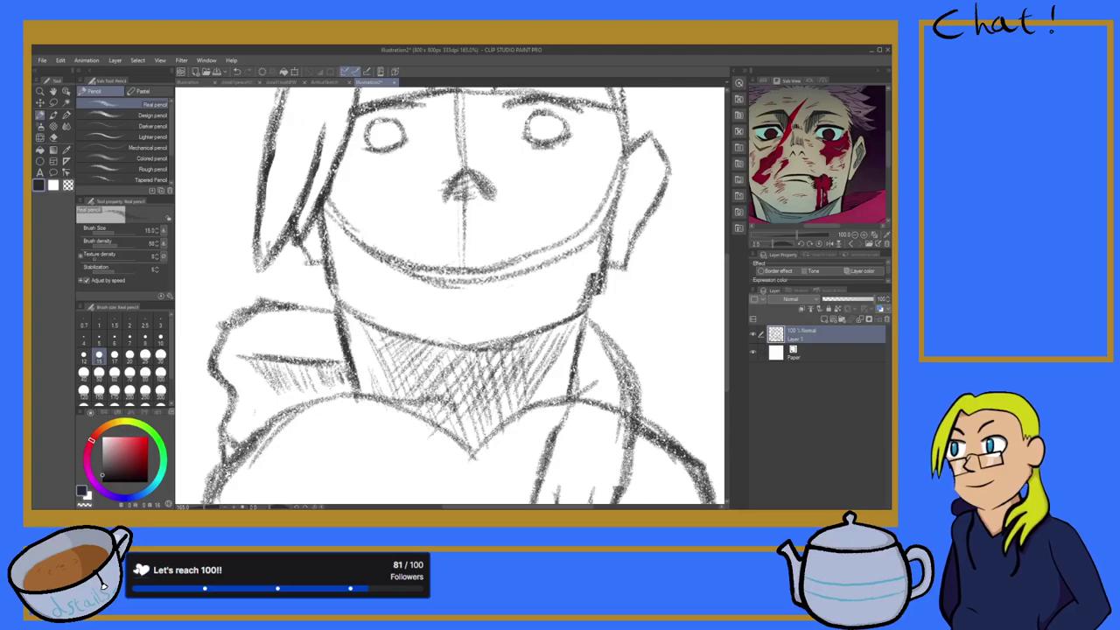
pyautogui.moveTo(411, 273)
pyautogui.mouseDown()
pyautogui.moveTo(469, 256)
pyautogui.moveTo(523, 261)
pyautogui.moveTo(437, 266)
pyautogui.mouseUp()
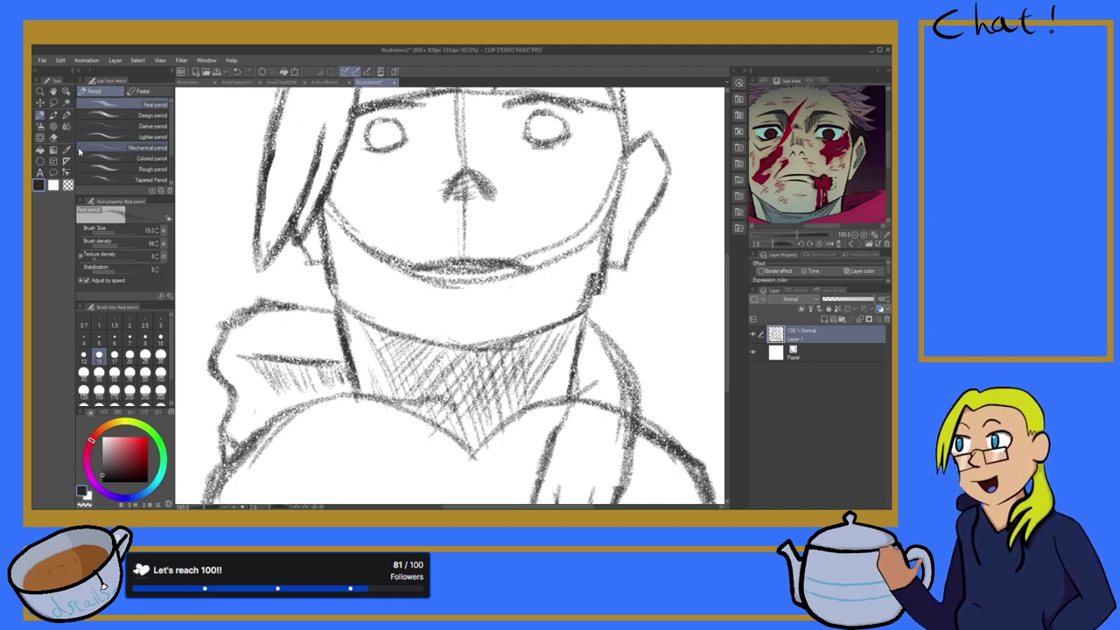
pyautogui.press('e')
pyautogui.moveTo(363, 245)
pyautogui.mouseDown()
pyautogui.moveTo(351, 230)
pyautogui.moveTo(403, 263)
pyautogui.moveTo(398, 278)
pyautogui.moveTo(472, 279)
pyautogui.moveTo(426, 278)
pyautogui.moveTo(435, 273)
pyautogui.moveTo(424, 255)
pyautogui.moveTo(457, 282)
pyautogui.moveTo(530, 278)
pyautogui.moveTo(528, 243)
pyautogui.moveTo(541, 264)
pyautogui.moveTo(560, 238)
pyautogui.moveTo(577, 254)
pyautogui.moveTo(617, 161)
pyautogui.mouseUp()
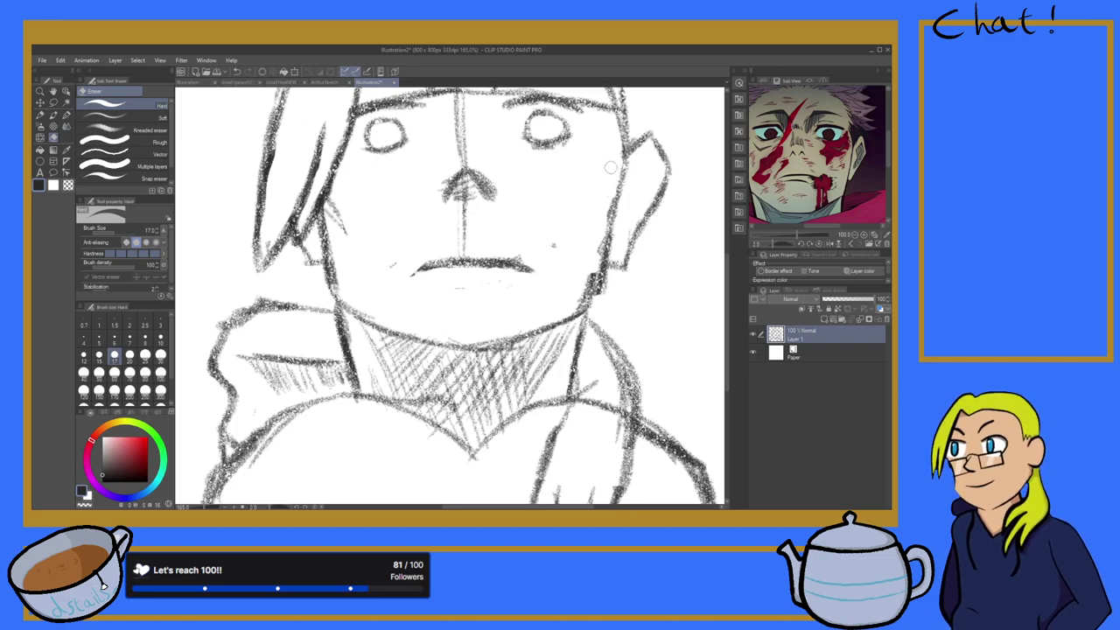
# Step: Erase the face's vertical centre guideline, the brow guideline and the leftover guide curve beside the side lock
pyautogui.scroll(-5, 610, 167)
pyautogui.scroll(5, 528, 192)
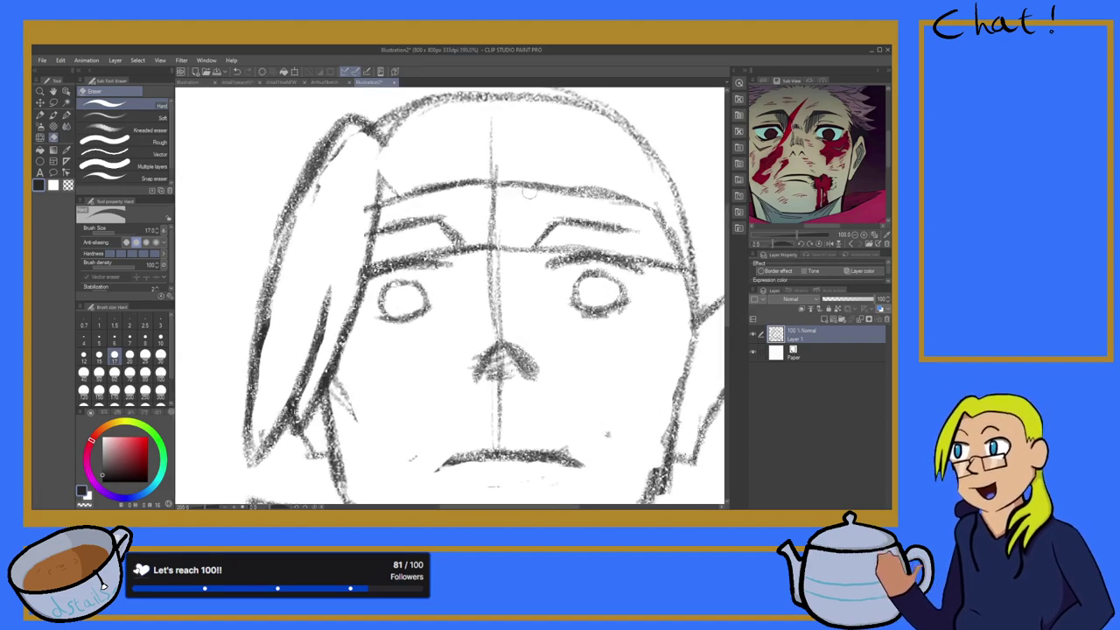
pyautogui.moveTo(495, 119); pyautogui.dragTo(496, 171)
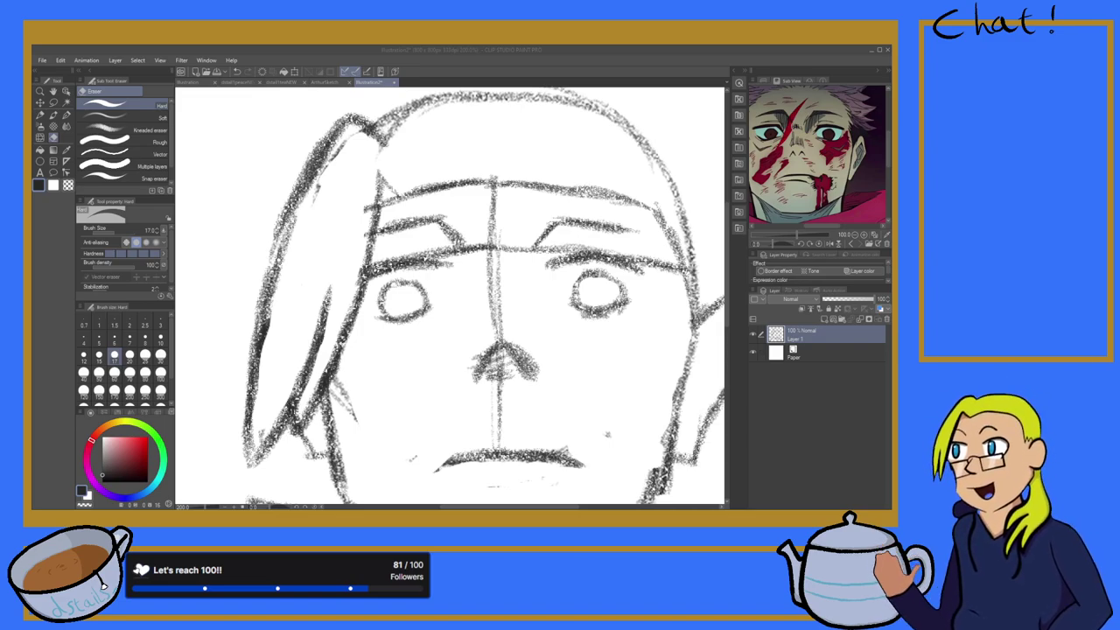
pyautogui.moveTo(489, 244)
pyautogui.mouseDown()
pyautogui.moveTo(449, 252)
pyautogui.moveTo(467, 260)
pyautogui.moveTo(487, 240)
pyautogui.moveTo(487, 257)
pyautogui.moveTo(500, 248)
pyautogui.moveTo(496, 233)
pyautogui.moveTo(504, 254)
pyautogui.moveTo(488, 323)
pyautogui.moveTo(512, 251)
pyautogui.moveTo(524, 260)
pyautogui.moveTo(615, 240)
pyautogui.moveTo(671, 276)
pyautogui.mouseUp()
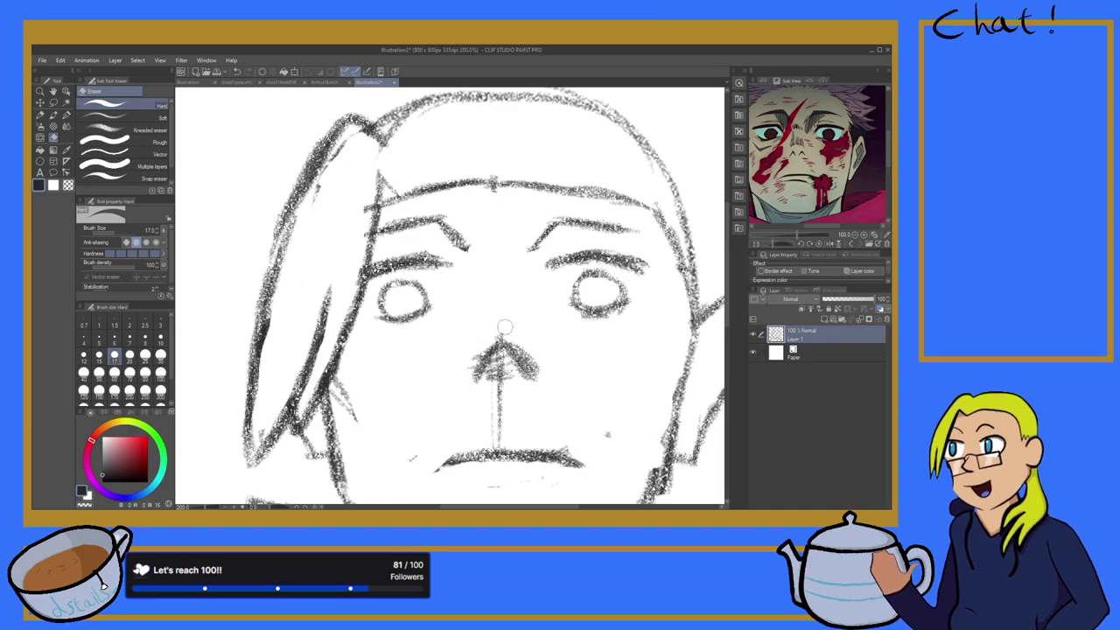
pyautogui.moveTo(510, 387); pyautogui.dragTo(508, 435)
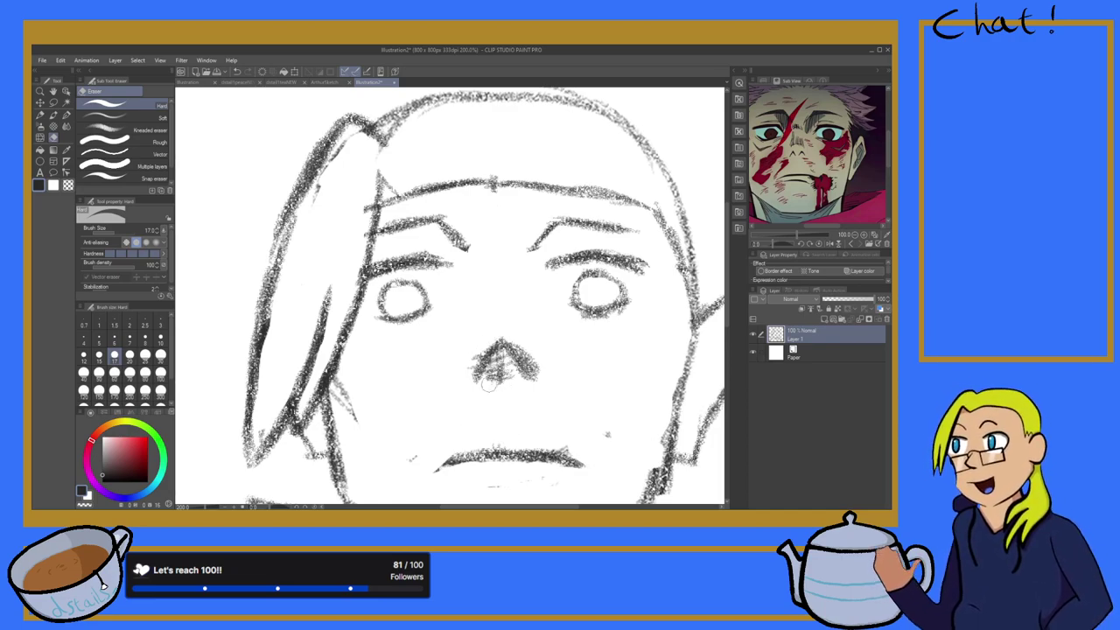
pyautogui.moveTo(362, 388)
pyautogui.mouseDown()
pyautogui.moveTo(346, 417)
pyautogui.moveTo(340, 385)
pyautogui.mouseUp()
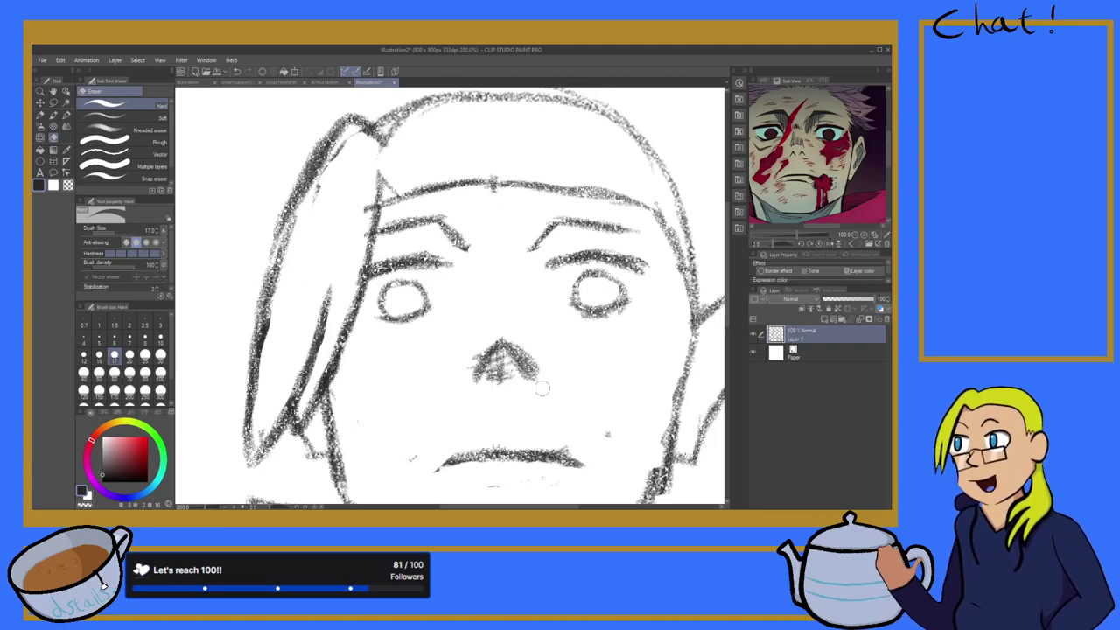
# Step: Thicken the inner ends of both eyebrows with the Real pencil and extend them down toward the inner corners of the eyes
pyautogui.scroll(-4, 492, 377)
pyautogui.scroll(-4, 504, 416)
pyautogui.scroll(8, 505, 414)
pyautogui.scroll(-5, 512, 416)
pyautogui.scroll(-2, 481, 364)
pyautogui.scroll(4, 228, 348)
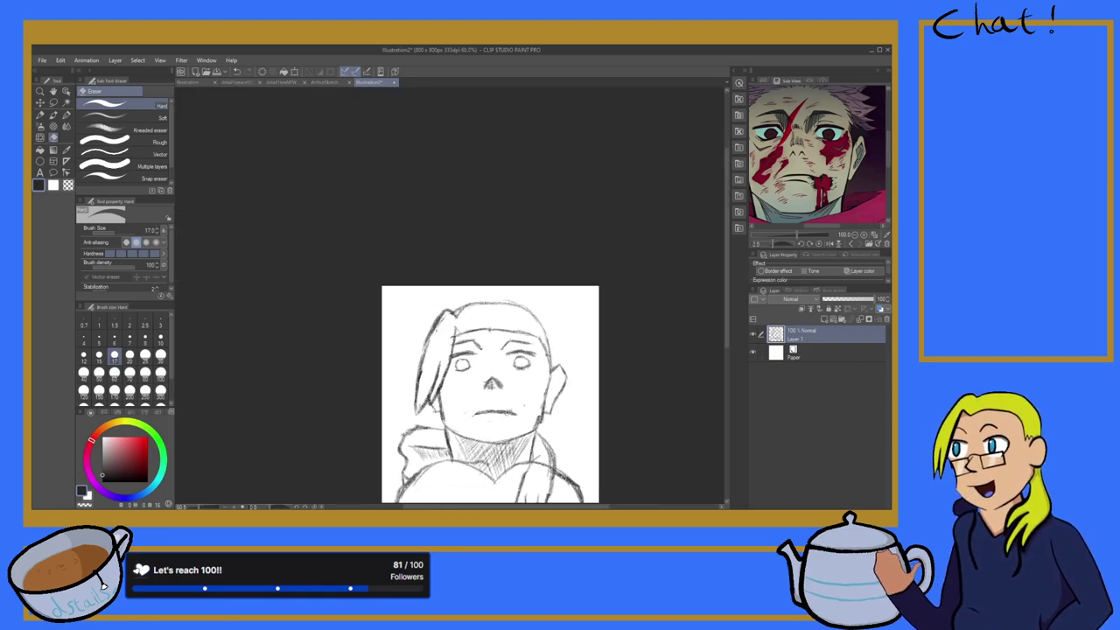
pyautogui.click(40, 114)
pyautogui.scroll(2, 373, 303)
pyautogui.scroll(-2, 359, 304)
pyautogui.scroll(1, 525, 381)
pyautogui.scroll(-1, 528, 383)
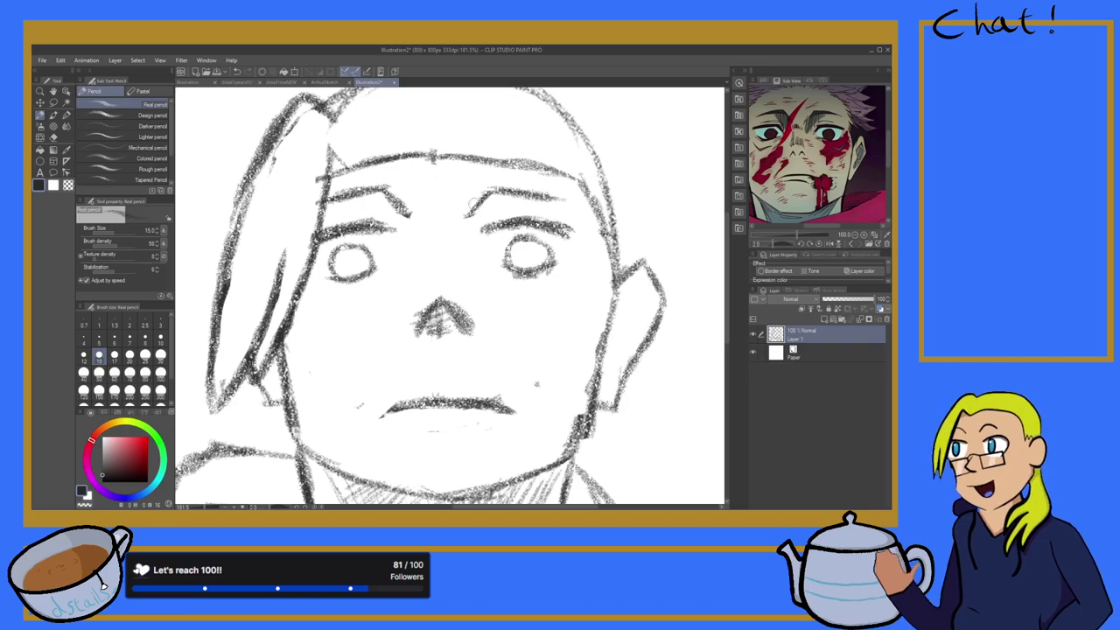
pyautogui.moveTo(466, 214)
pyautogui.mouseDown()
pyautogui.moveTo(469, 250)
pyautogui.moveTo(470, 223)
pyautogui.moveTo(470, 249)
pyautogui.moveTo(479, 212)
pyautogui.mouseUp()
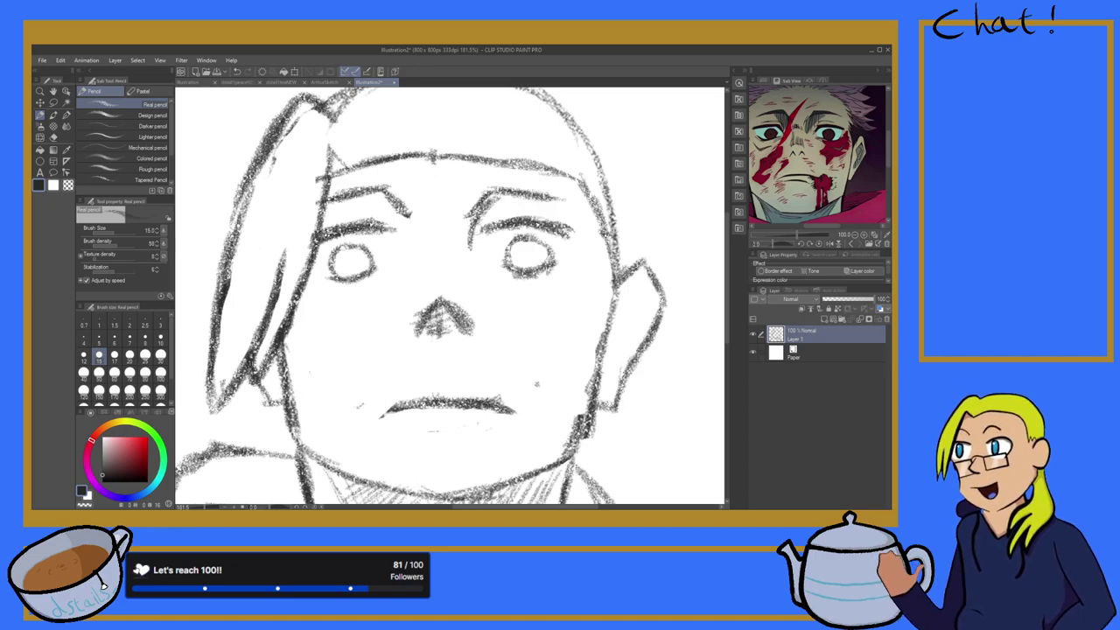
pyautogui.moveTo(509, 200)
pyautogui.mouseDown()
pyautogui.moveTo(477, 240)
pyautogui.moveTo(481, 231)
pyautogui.mouseUp()
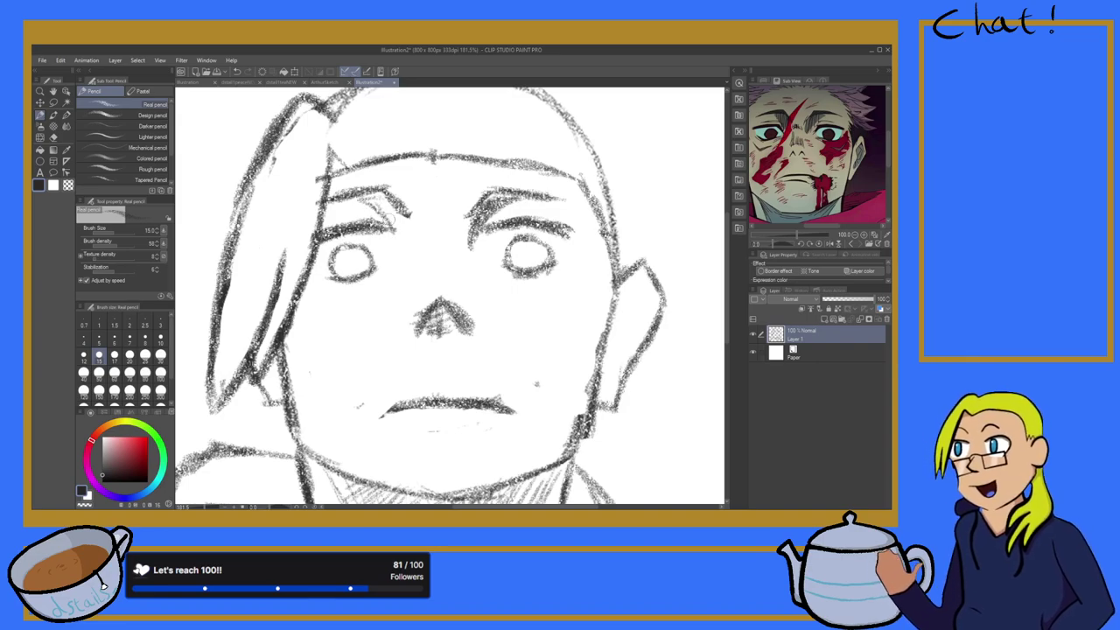
pyautogui.moveTo(394, 215); pyautogui.dragTo(400, 246)
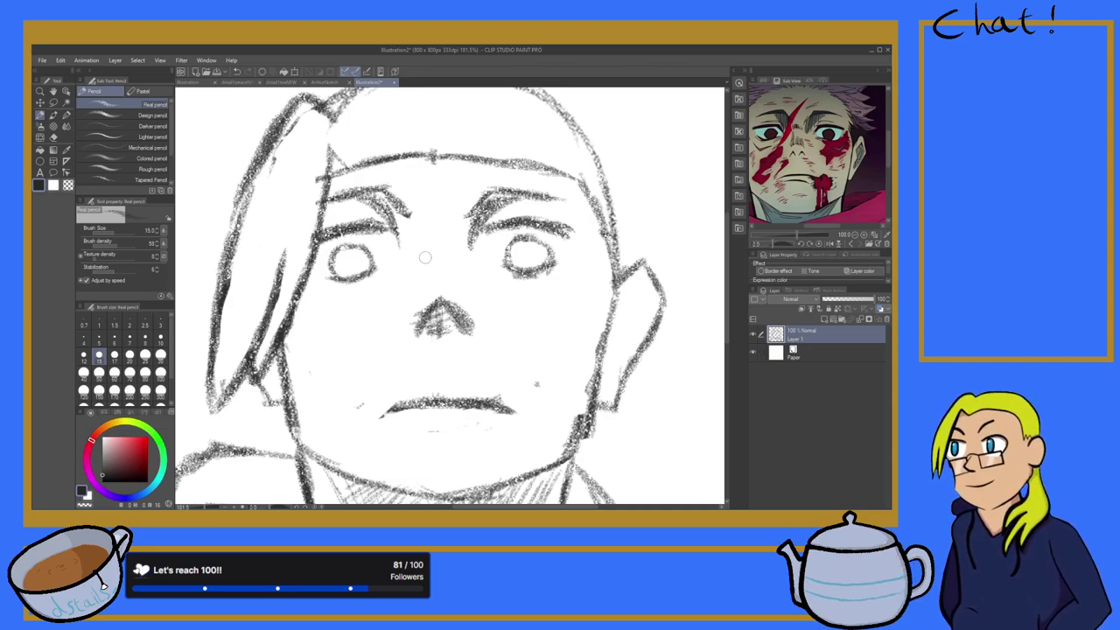
# Step: Hatch light, short vertical strokes across the nose bridge between the two eyes
pyautogui.moveTo(425, 247); pyautogui.dragTo(456, 257)
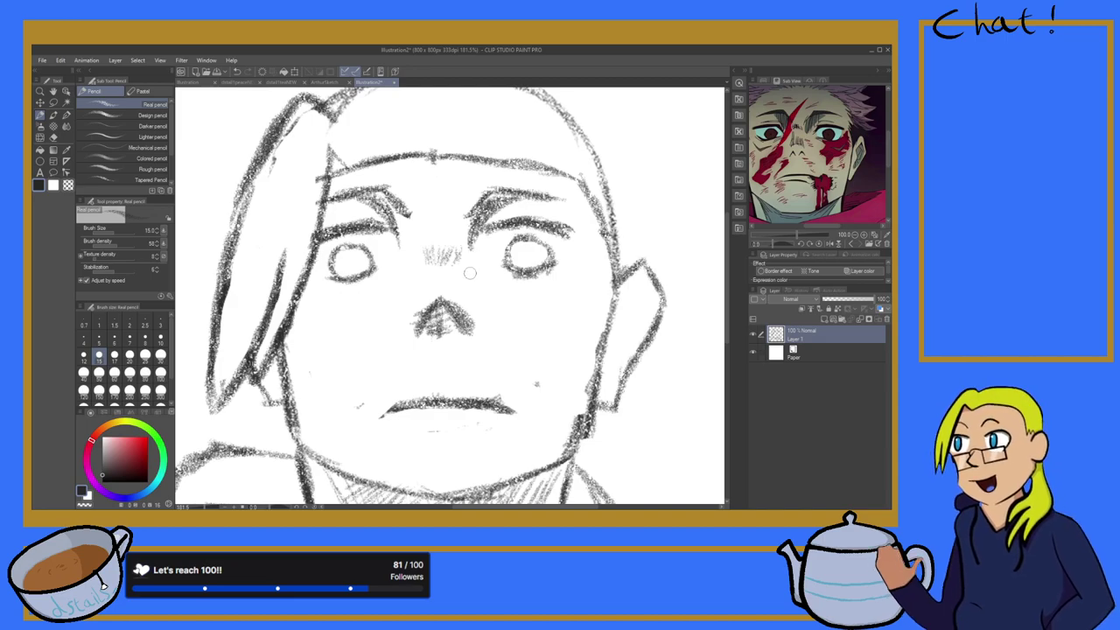
pyautogui.scroll(-6, 438, 263)
pyautogui.scroll(7, 438, 263)
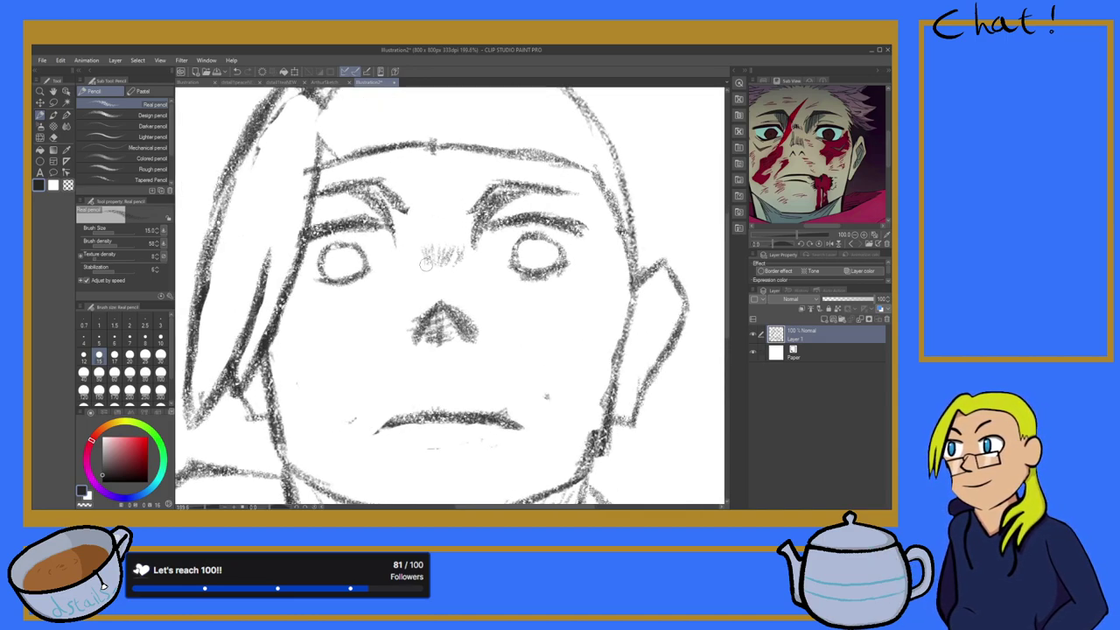
# Step: Lasso the hatching on the nose bridge, move it up between the brows, apply the transformation and deselect
pyautogui.click(54, 101)
pyautogui.moveTo(420, 235)
pyautogui.mouseDown()
pyautogui.moveTo(464, 235)
pyautogui.moveTo(473, 265)
pyautogui.moveTo(410, 281)
pyautogui.moveTo(416, 238)
pyautogui.mouseUp()
pyautogui.click(472, 300)
pyautogui.press('Up')
pyautogui.press('Up')
pyautogui.press('Up')
pyautogui.press('Up')
pyautogui.press('Up')
pyautogui.press('Up')
pyautogui.press('Up')
pyautogui.press('Up')
pyautogui.press('Up')
pyautogui.press('Up')
pyautogui.press('Up')
pyautogui.press('Up')
pyautogui.press('Up')
pyautogui.press('Up')
pyautogui.press('Up')
pyautogui.press('Up')
pyautogui.press('Up')
pyautogui.press('Up')
pyautogui.press('Up')
pyautogui.press('Up')
pyautogui.press('Up')
pyautogui.press('Up')
pyautogui.press('Up')
pyautogui.press('Up')
pyautogui.press('Up')
pyautogui.press('Up')
pyautogui.press('Down')
pyautogui.press('Down')
pyautogui.press('Down')
pyautogui.press('Down')
pyautogui.press('Down')
pyautogui.press('Down')
pyautogui.press('Down')
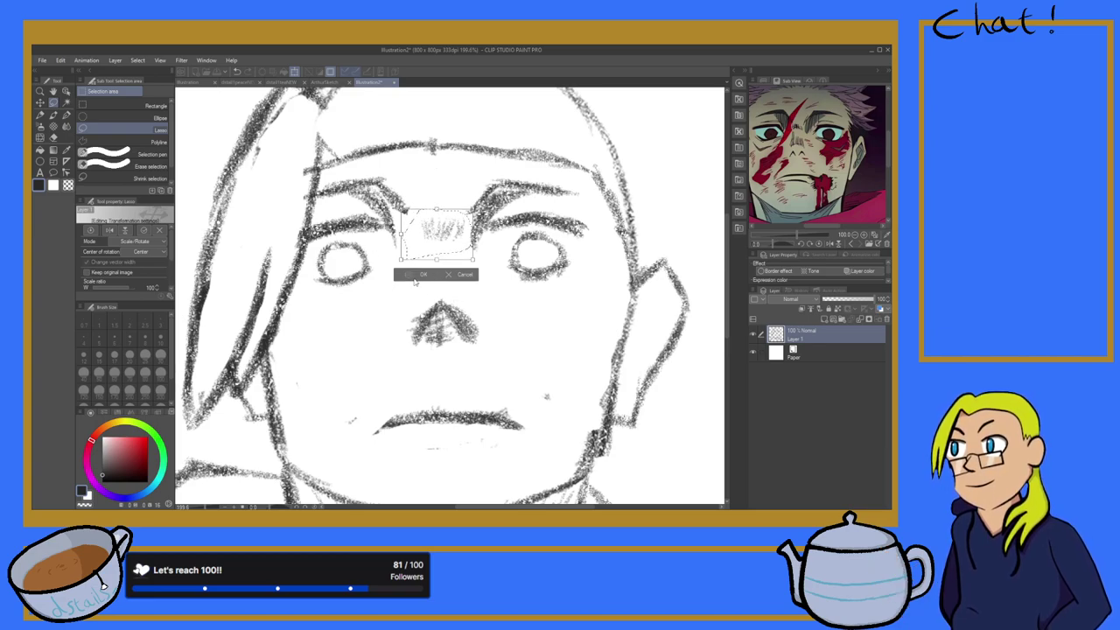
pyautogui.click(420, 275)
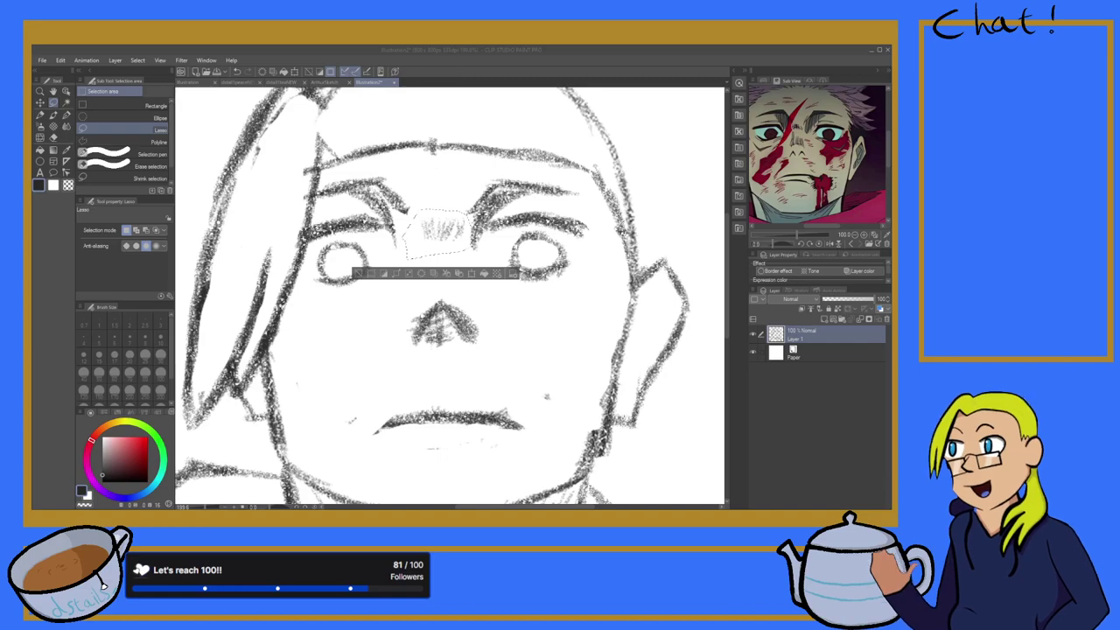
pyautogui.hotkey('alt', 'Tab')
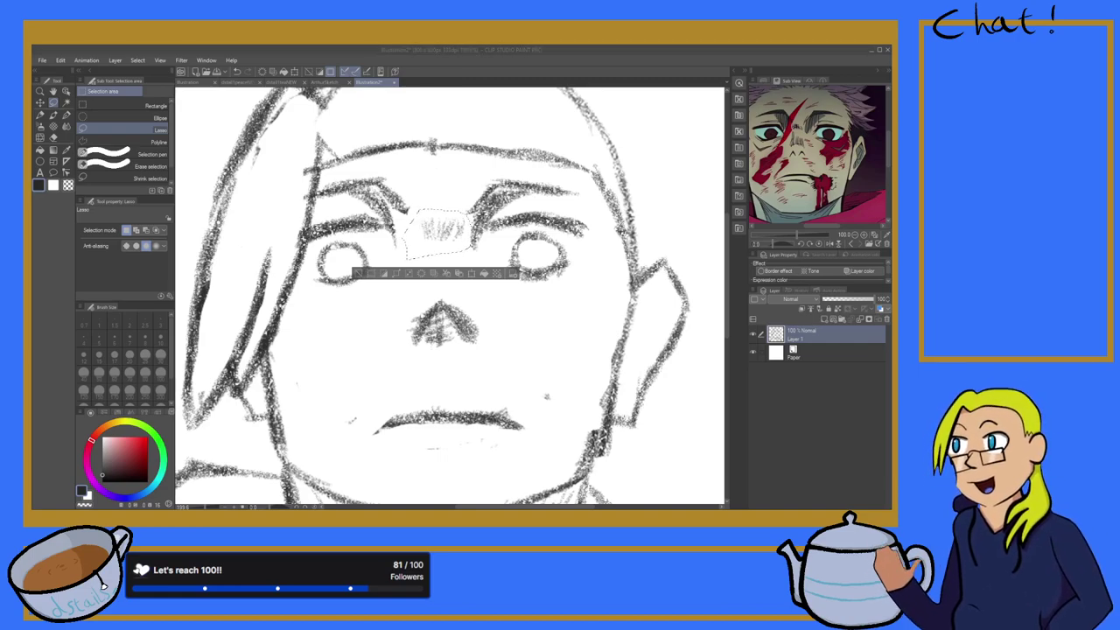
pyautogui.hotkey('alt', 'Tab')
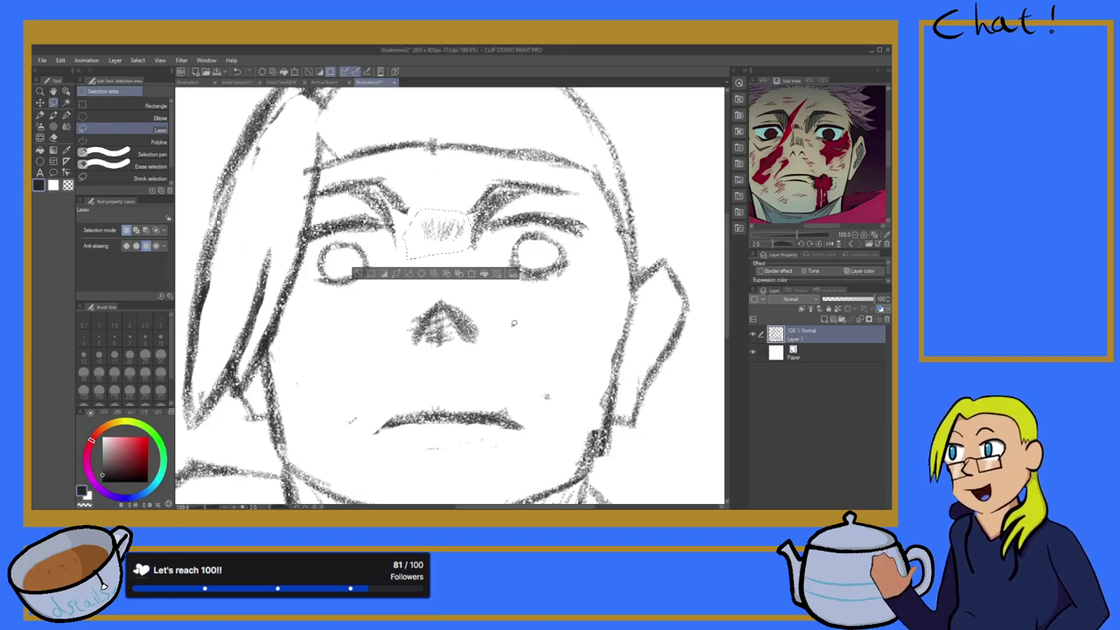
pyautogui.hotkey('ctrl', 'd')
# Step: Draw a short vertical line along one side of the nose bridge and hatch light shading beside it, just above the nose tip
pyautogui.click(38, 117)
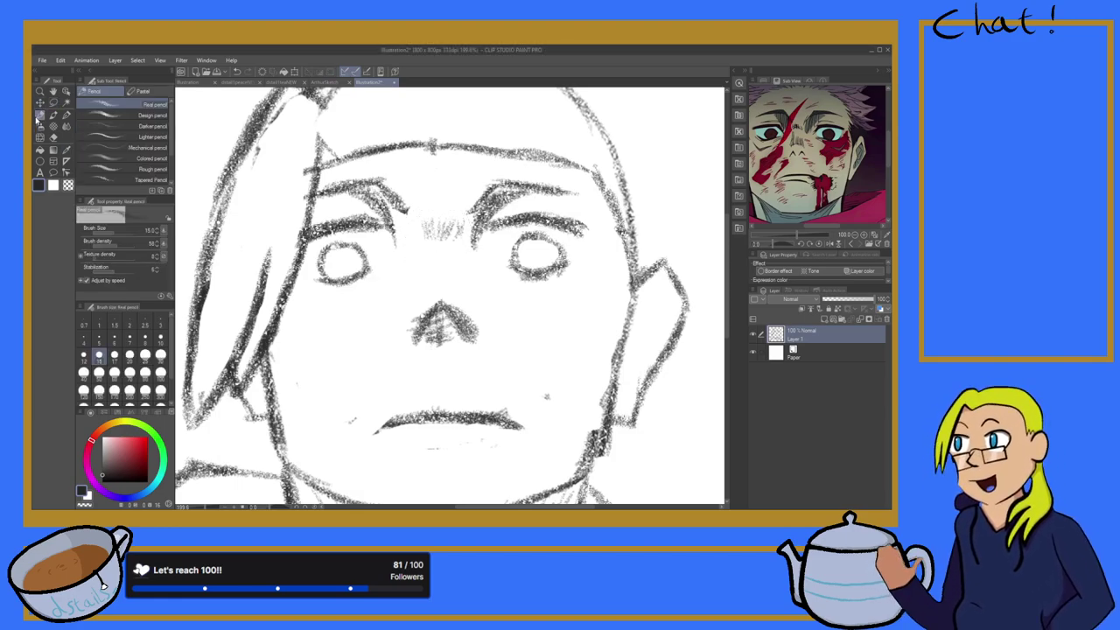
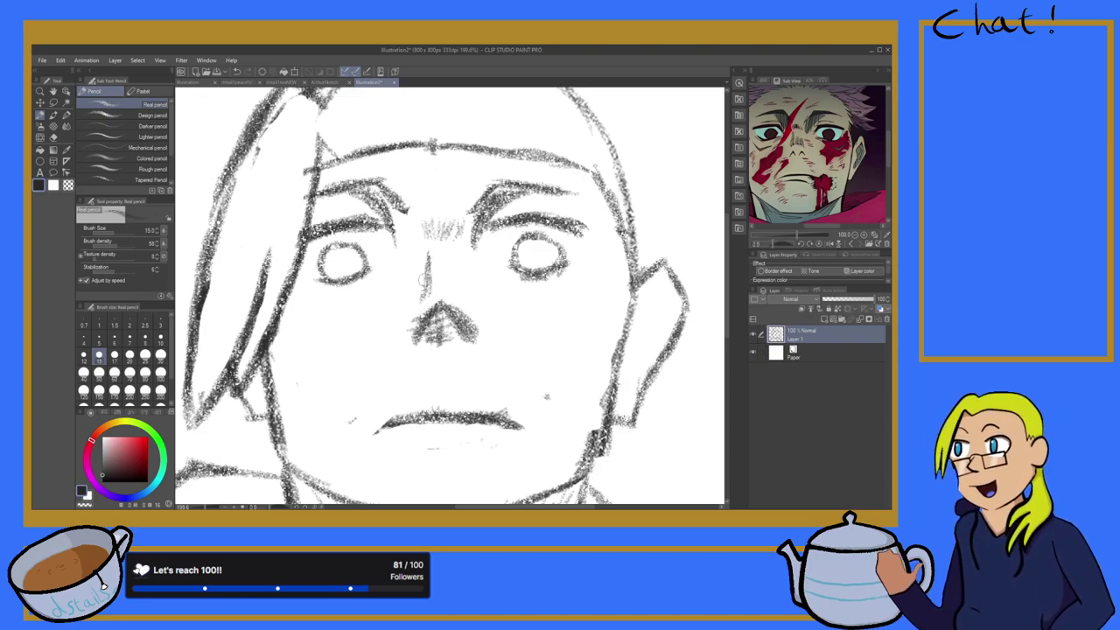
pyautogui.moveTo(441, 273)
pyautogui.mouseDown()
pyautogui.moveTo(468, 275)
pyautogui.moveTo(473, 292)
pyautogui.mouseUp()
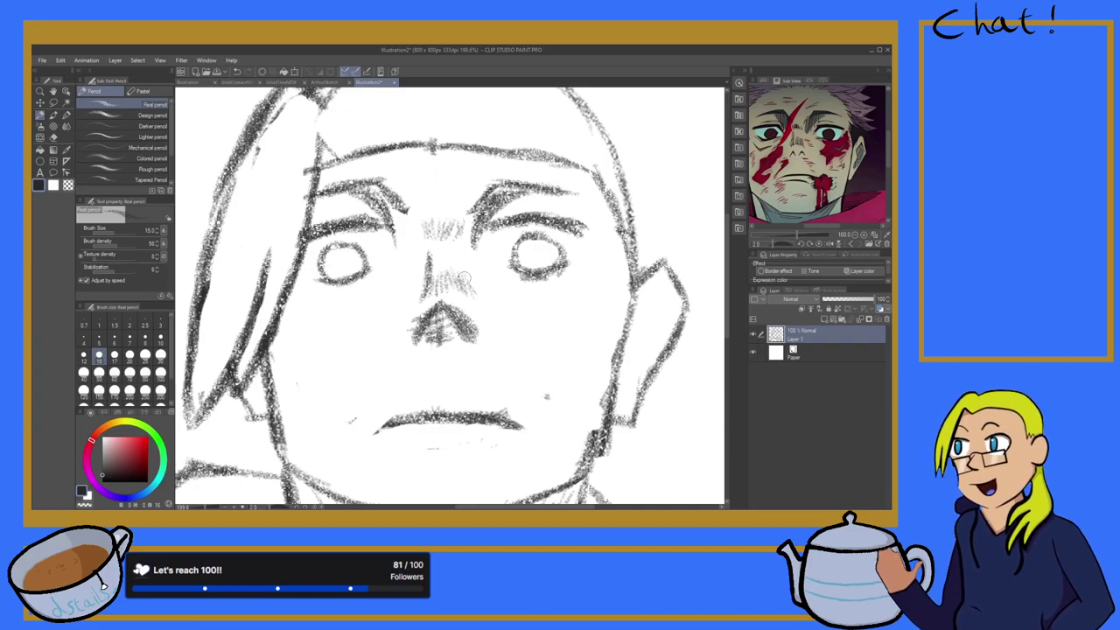
pyautogui.scroll(-6, 464, 278)
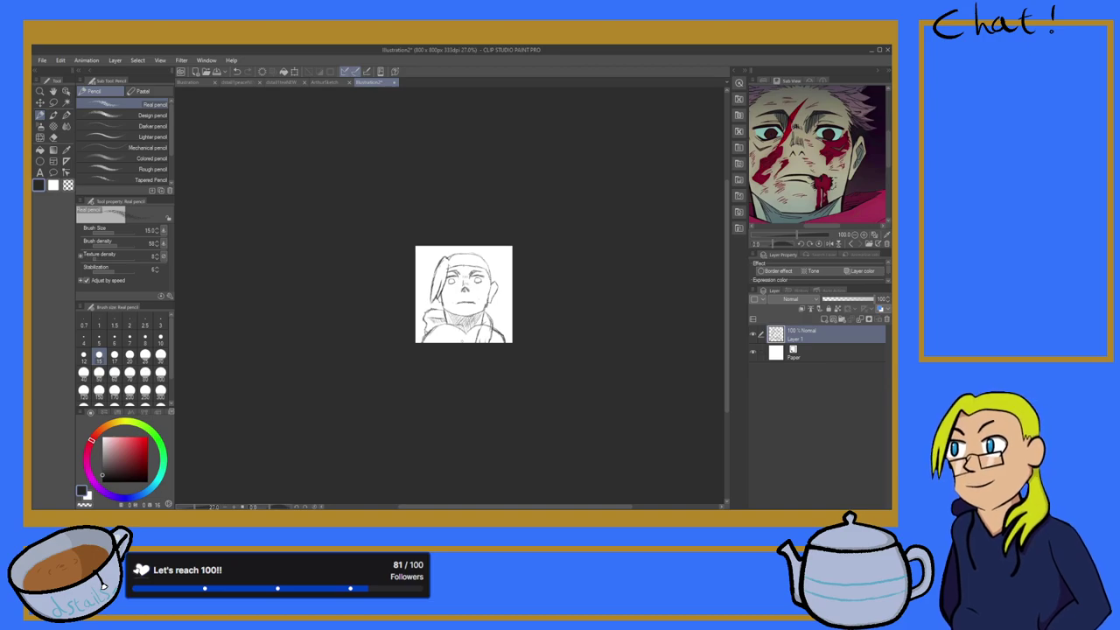
# Step: Outline a long, narrow diagonal slash from the forehead across the nose bridge to the cheek below the eye beside the hair lock
pyautogui.scroll(4, 441, 357)
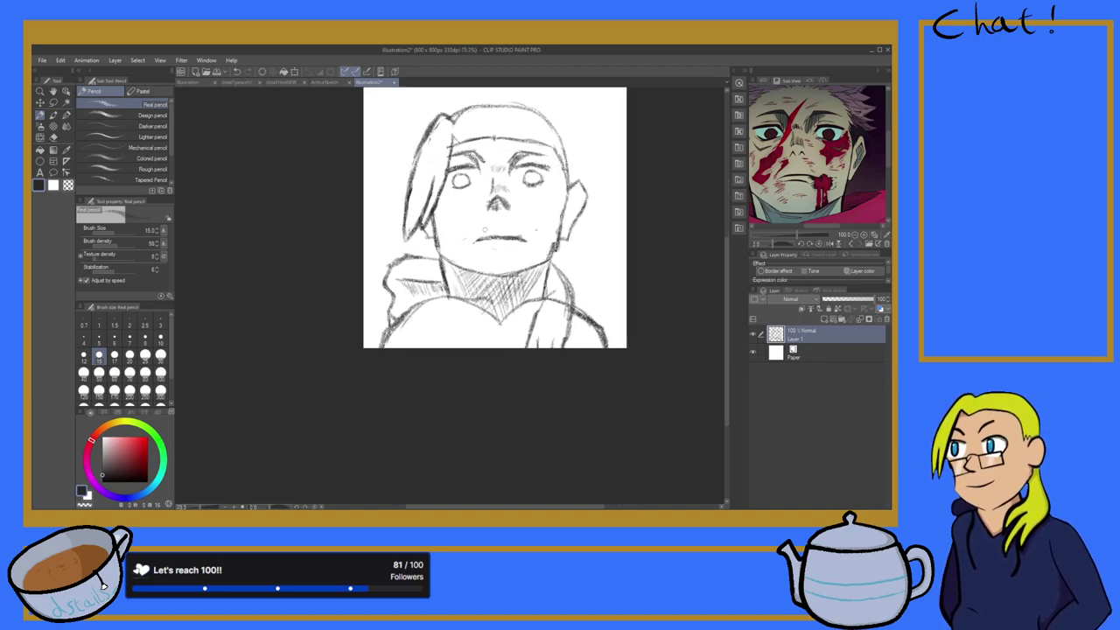
pyautogui.scroll(5, 515, 218)
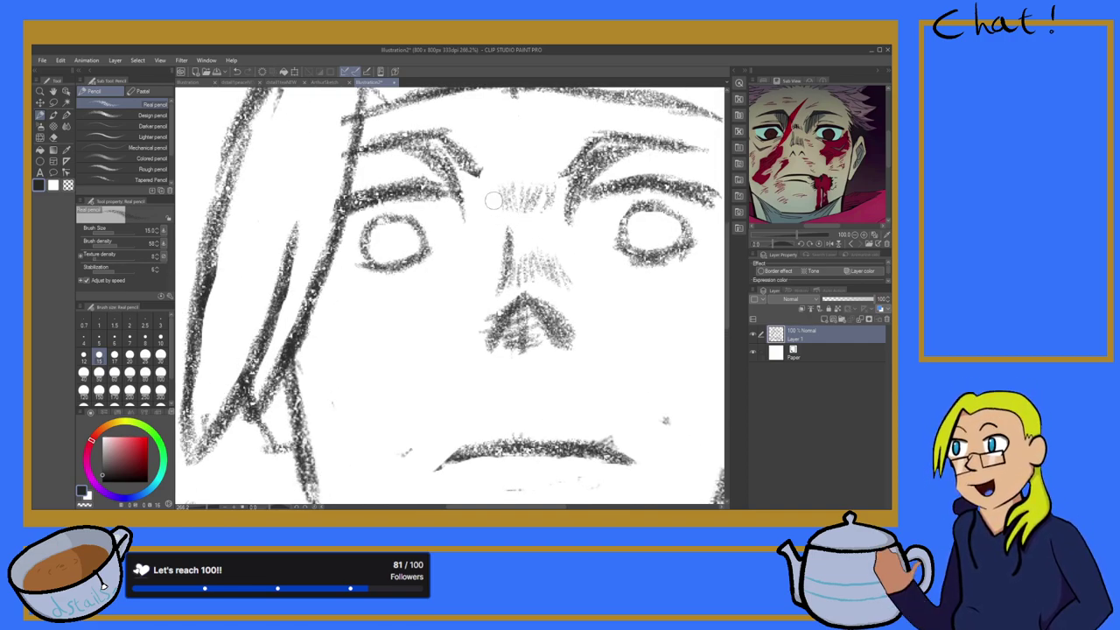
pyautogui.moveTo(466, 211); pyautogui.dragTo(517, 133)
pyautogui.moveTo(479, 194)
pyautogui.mouseDown()
pyautogui.moveTo(548, 103)
pyautogui.moveTo(514, 179)
pyautogui.mouseUp()
pyautogui.moveTo(533, 133)
pyautogui.mouseDown()
pyautogui.moveTo(467, 259)
pyautogui.moveTo(398, 330)
pyautogui.mouseUp()
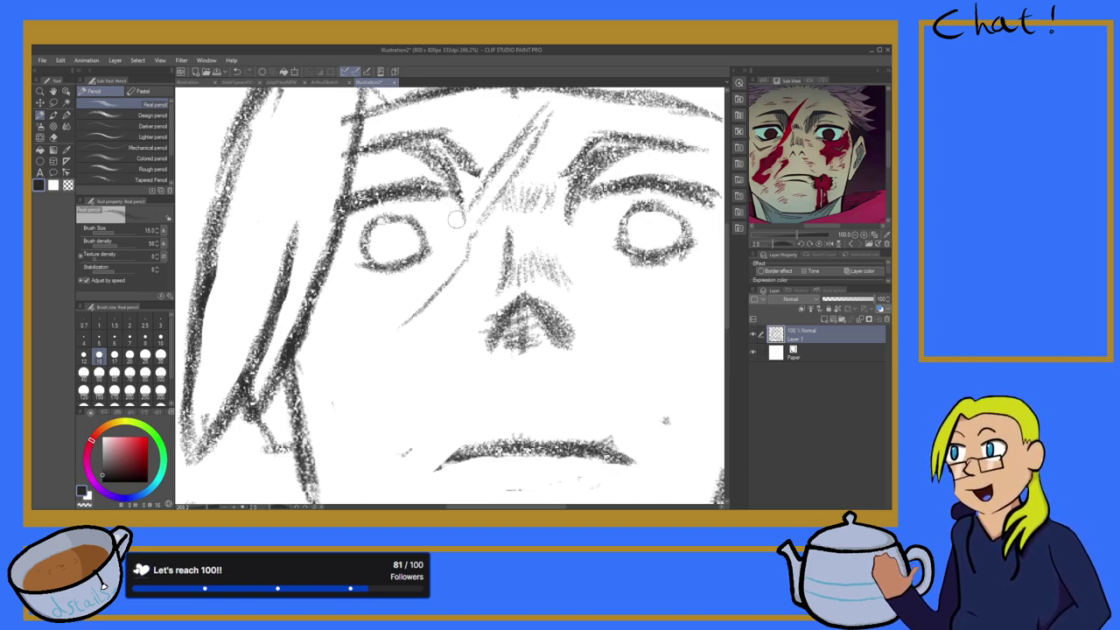
pyautogui.moveTo(456, 230)
pyautogui.mouseDown()
pyautogui.moveTo(395, 319)
pyautogui.moveTo(437, 279)
pyautogui.moveTo(382, 339)
pyautogui.moveTo(407, 306)
pyautogui.moveTo(390, 330)
pyautogui.moveTo(440, 291)
pyautogui.mouseUp()
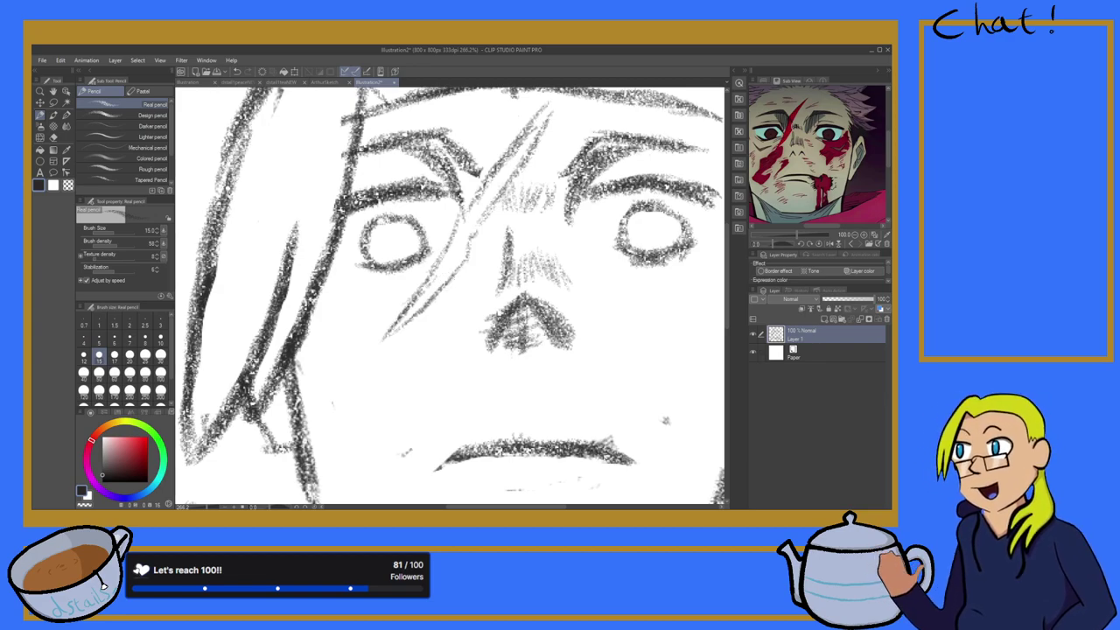
# Step: Shift the Sub View reference to show its hair and erase a short gap in the middle of the head's top outline
pyautogui.scroll(-6, 420, 325)
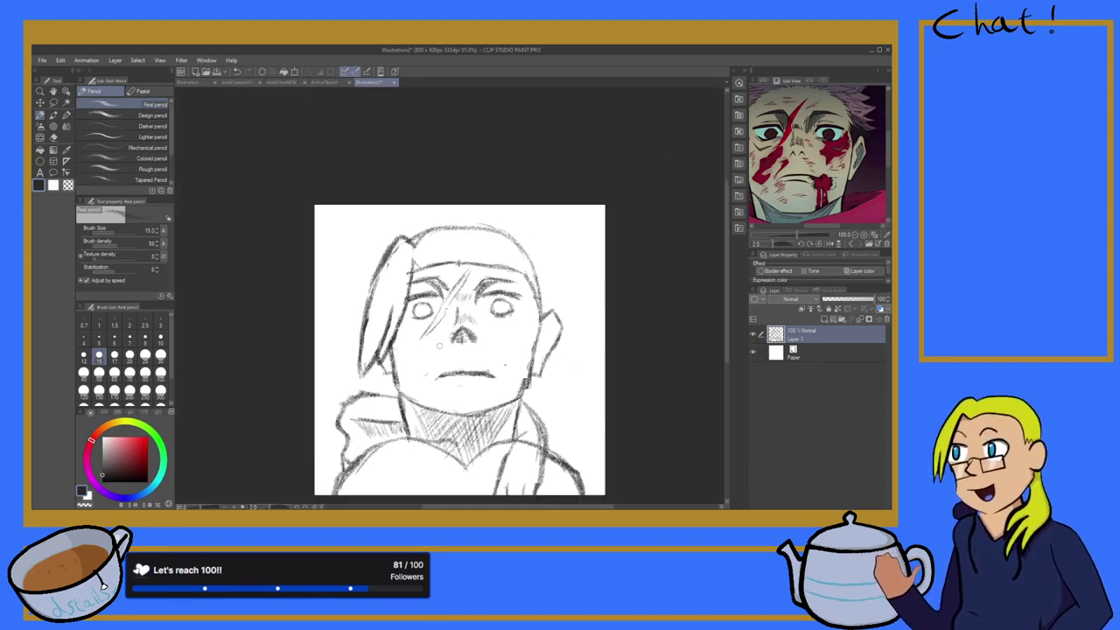
pyautogui.scroll(-4, 427, 296)
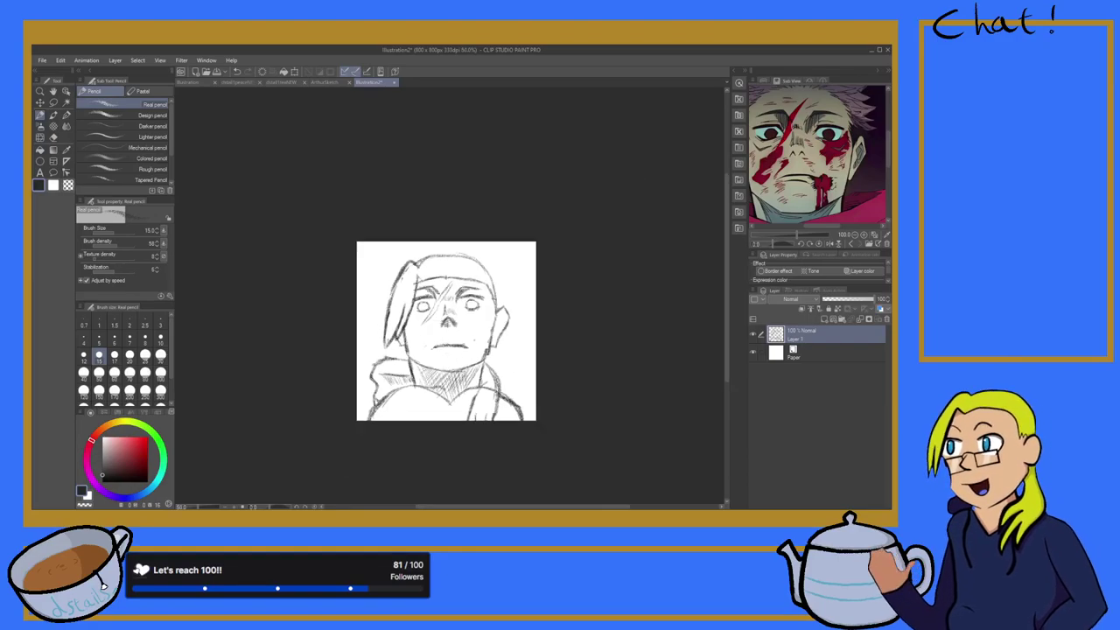
pyautogui.moveTo(827, 157); pyautogui.dragTo(847, 200)
pyautogui.scroll(5, 542, 298)
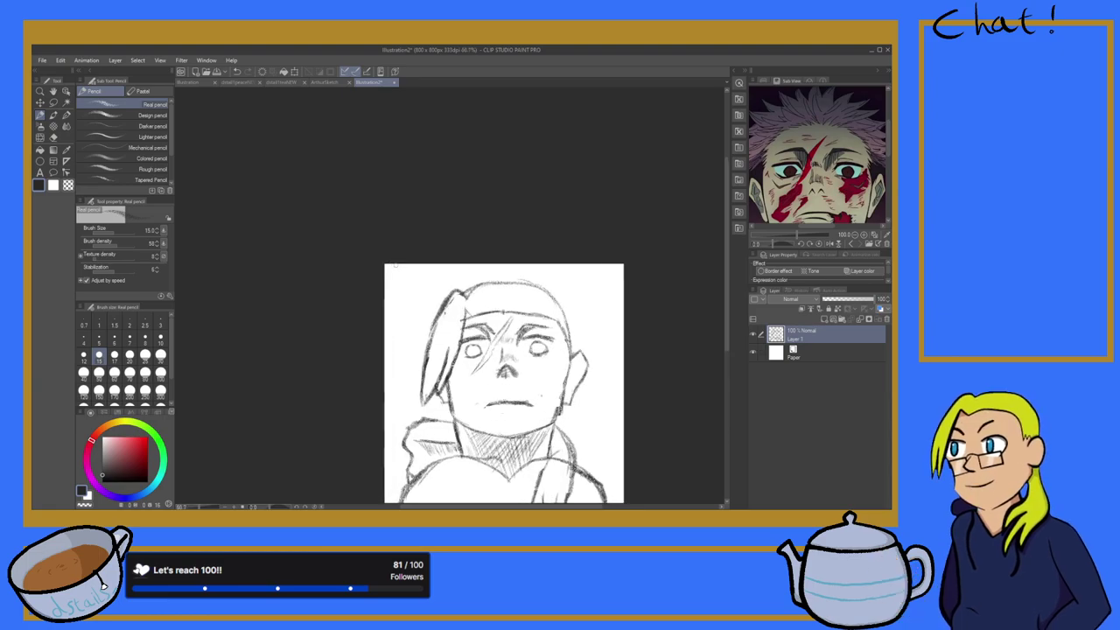
pyautogui.scroll(6, 542, 298)
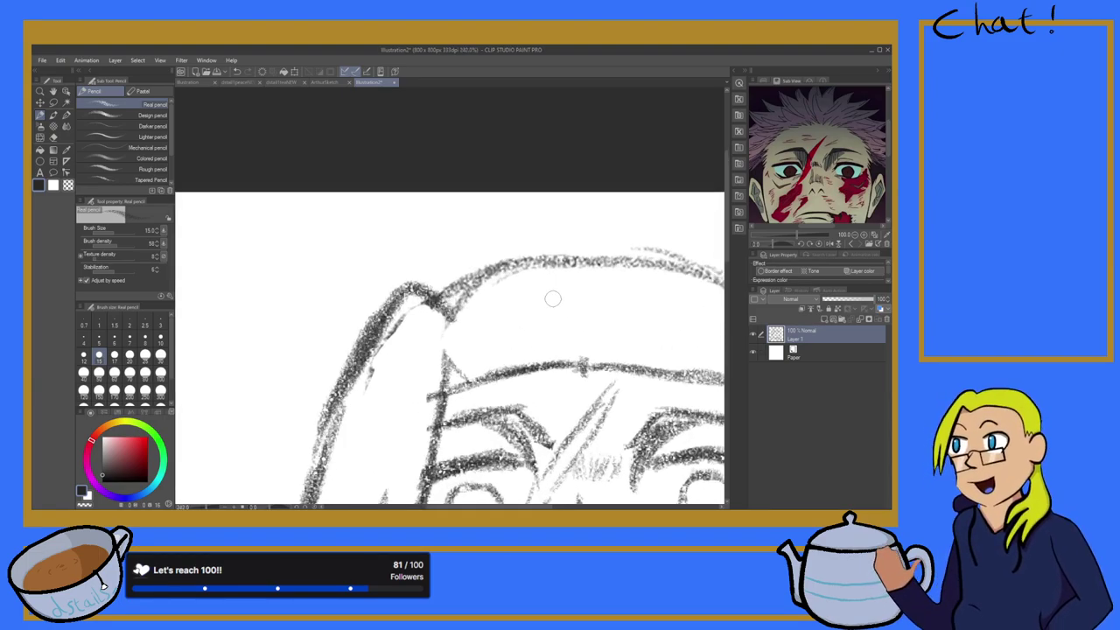
pyautogui.click(53, 138)
pyautogui.moveTo(491, 295)
pyautogui.mouseDown()
pyautogui.moveTo(477, 307)
pyautogui.moveTo(508, 287)
pyautogui.mouseUp()
pyautogui.scroll(-3, 528, 296)
pyautogui.scroll(-2, 526, 295)
pyautogui.scroll(4, 532, 249)
pyautogui.moveTo(538, 263)
pyautogui.mouseDown()
pyautogui.moveTo(533, 253)
pyautogui.moveTo(582, 263)
pyautogui.mouseUp()
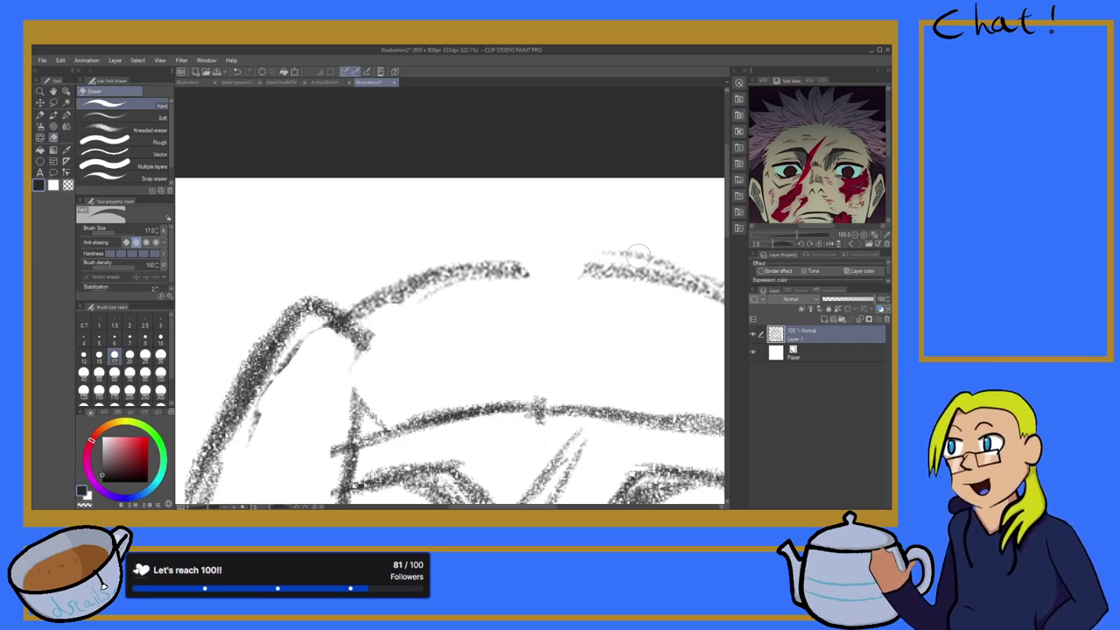
# Step: Redraw the gap in the head's top outline as a small V-shaped dip that joins both sides with rounded curves
pyautogui.click(41, 115)
pyautogui.moveTo(514, 269)
pyautogui.mouseDown()
pyautogui.moveTo(542, 276)
pyautogui.moveTo(489, 262)
pyautogui.moveTo(524, 261)
pyautogui.mouseUp()
pyautogui.moveTo(603, 259)
pyautogui.mouseDown()
pyautogui.moveTo(549, 266)
pyautogui.moveTo(536, 281)
pyautogui.moveTo(624, 254)
pyautogui.moveTo(579, 262)
pyautogui.moveTo(649, 257)
pyautogui.moveTo(681, 270)
pyautogui.mouseUp()
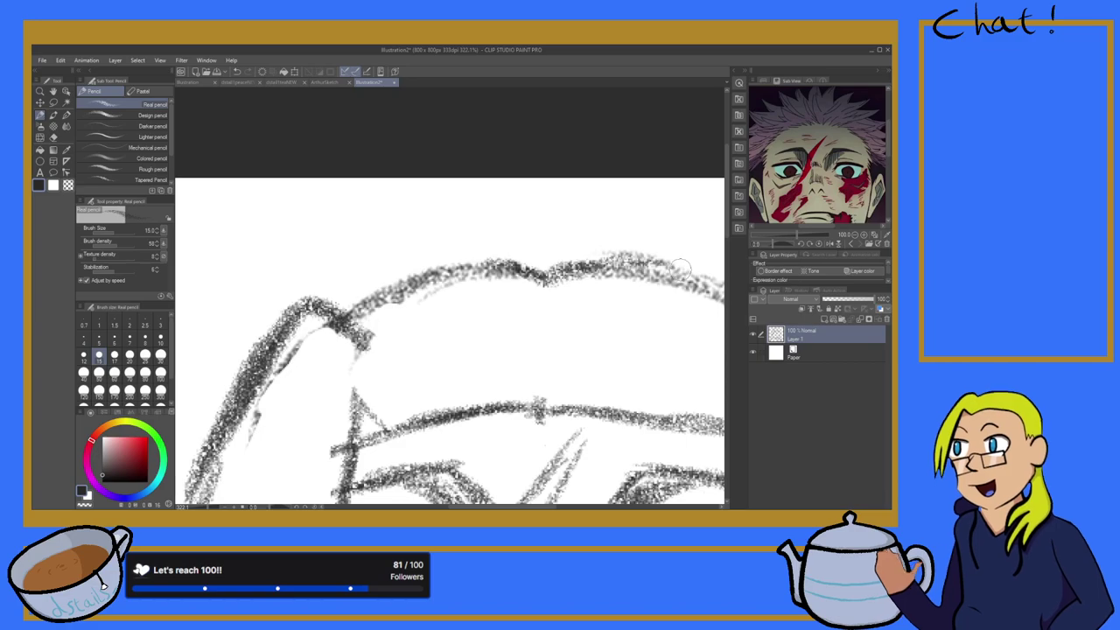
# Step: Shift the Sub View reference down to the mouth and outline a small rounded blood splatter over the mouth corner on the ear side
pyautogui.scroll(-10, 560, 376)
pyautogui.scroll(10, 558, 376)
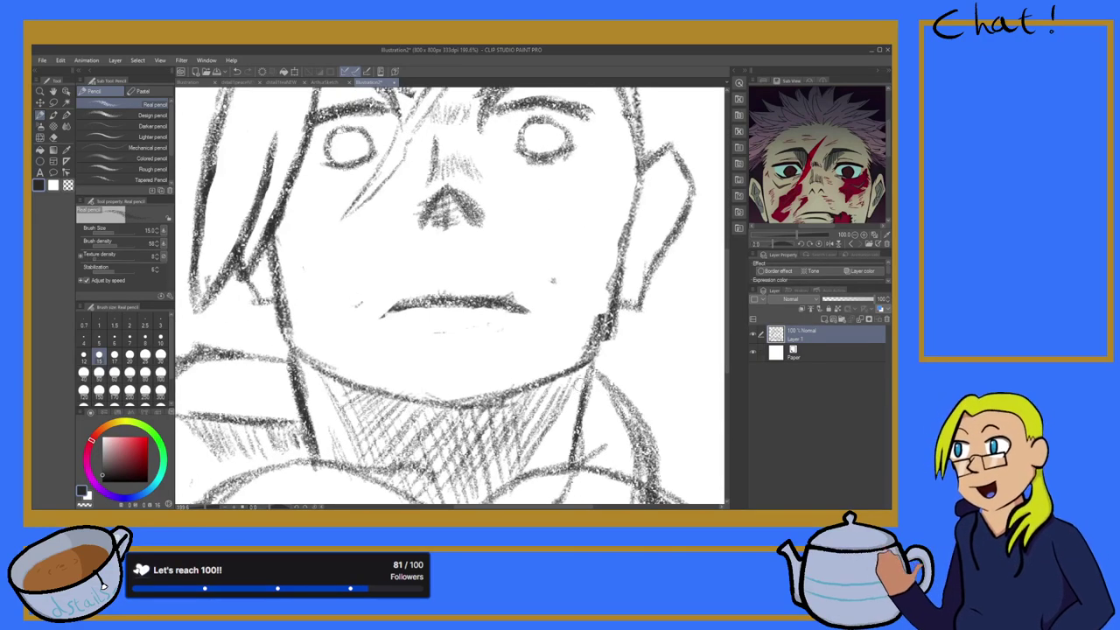
pyautogui.scroll(-3, 581, 374)
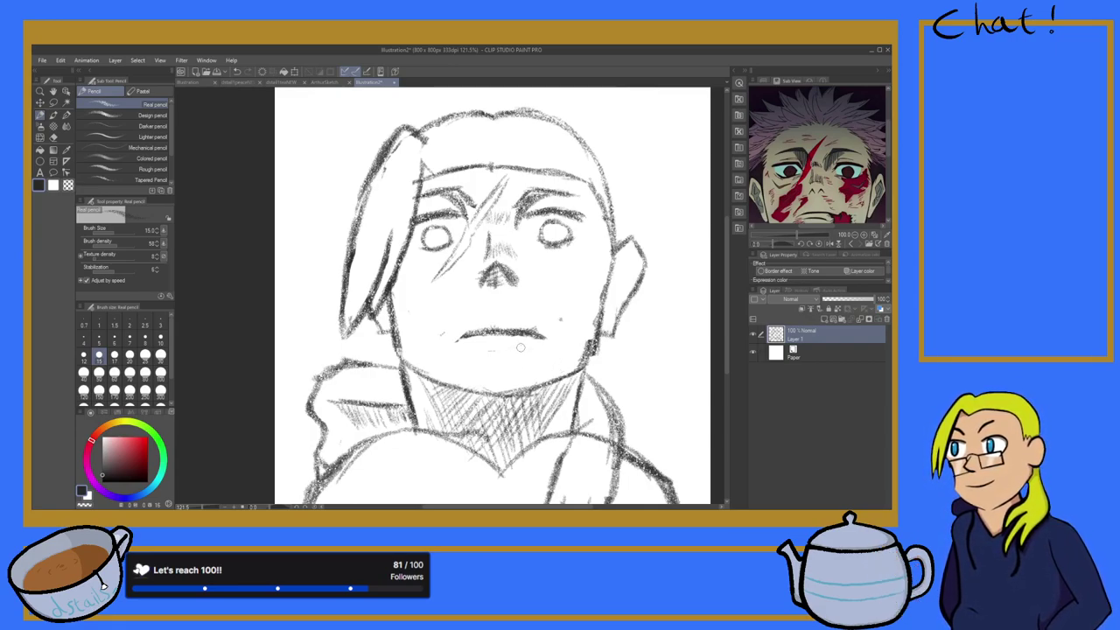
pyautogui.moveTo(817, 212); pyautogui.dragTo(804, 158)
pyautogui.scroll(4, 550, 316)
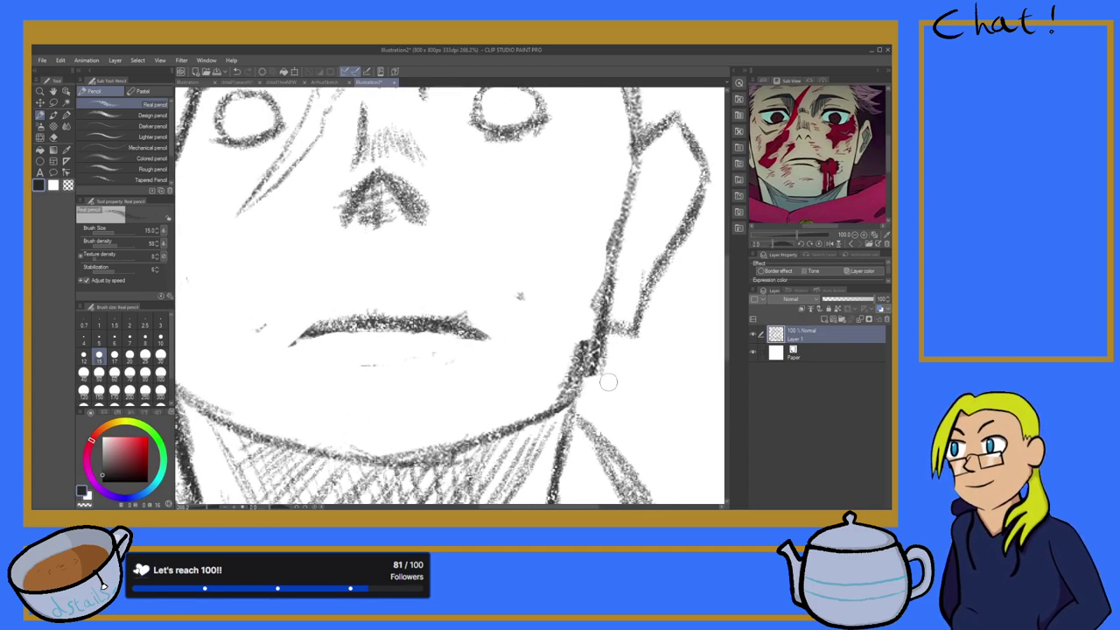
pyautogui.moveTo(467, 343)
pyautogui.mouseDown()
pyautogui.moveTo(490, 365)
pyautogui.moveTo(517, 360)
pyautogui.moveTo(531, 348)
pyautogui.moveTo(525, 328)
pyautogui.moveTo(469, 322)
pyautogui.moveTo(511, 308)
pyautogui.moveTo(535, 331)
pyautogui.moveTo(530, 346)
pyautogui.moveTo(523, 319)
pyautogui.mouseUp()
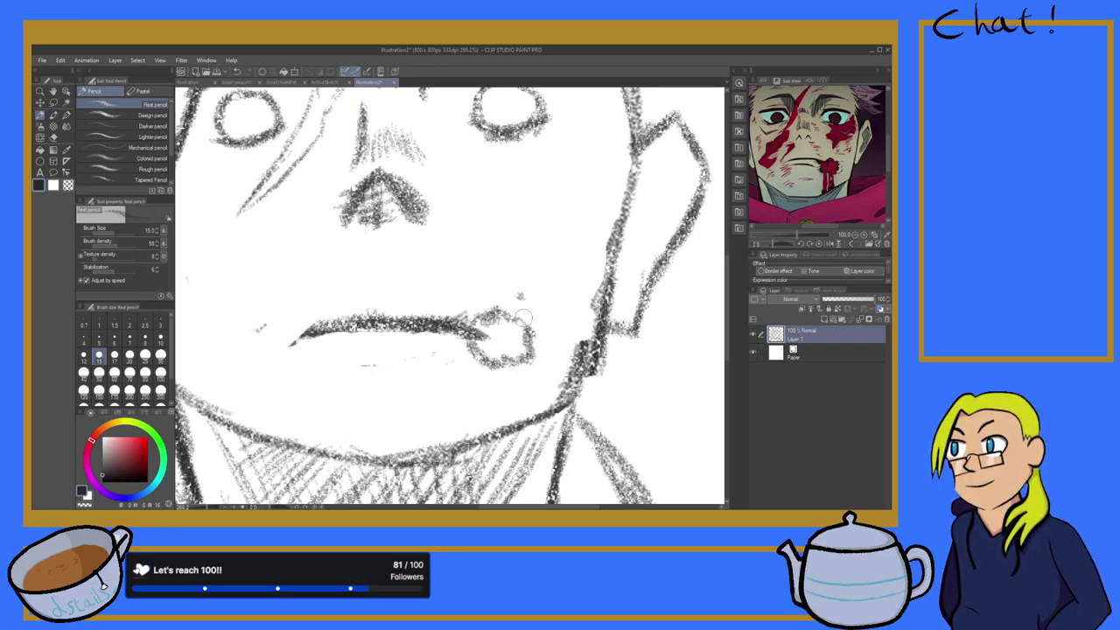
pyautogui.scroll(-2, 461, 344)
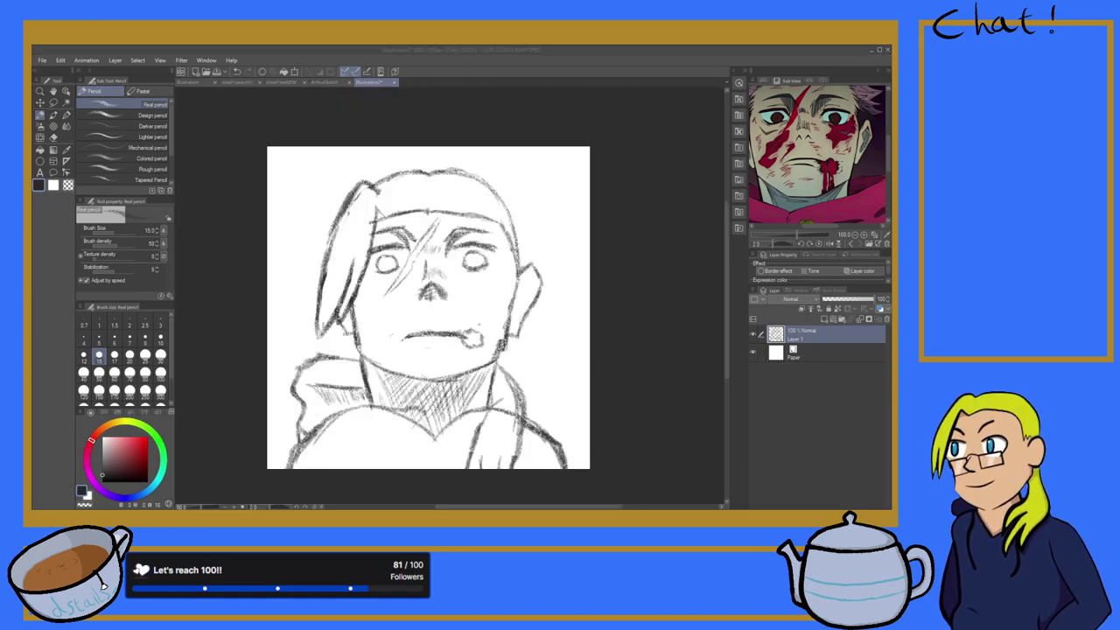
pyautogui.click(577, 499)
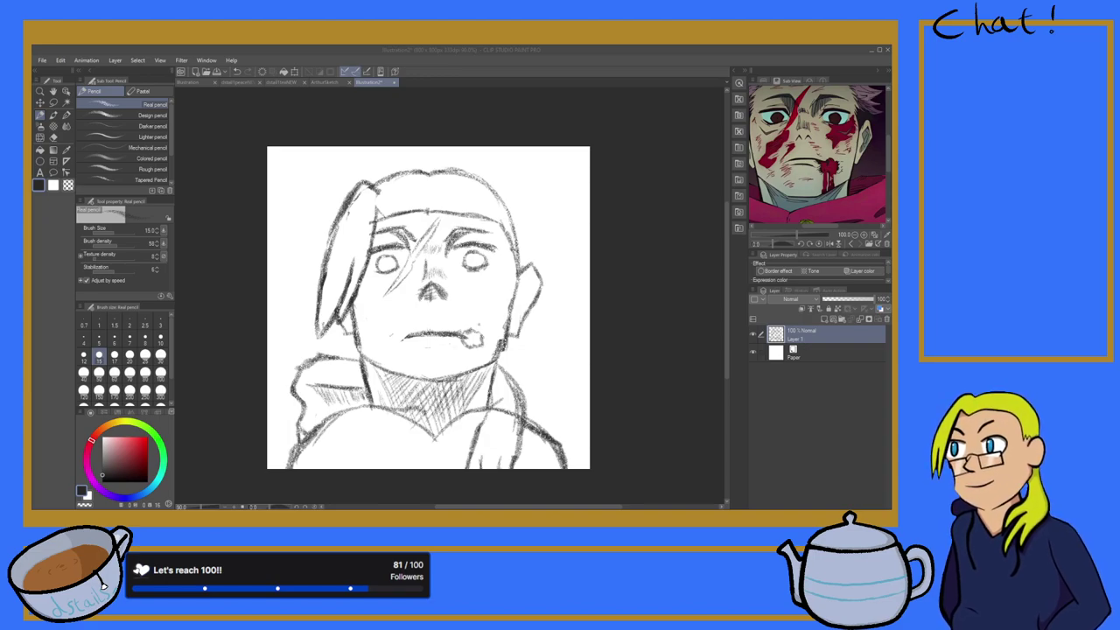
pyautogui.scroll(7, 468, 283)
pyautogui.scroll(-6, 417, 286)
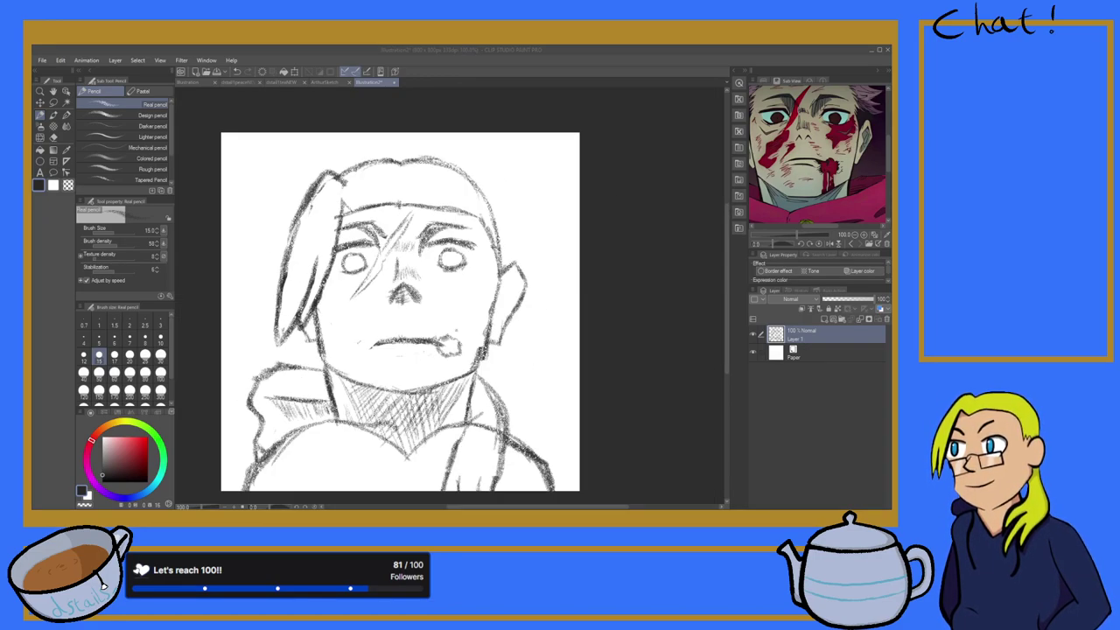
# Step: Outline a light, flat rectangle on each cheek, one below each eye on either side of the nose
pyautogui.scroll(6, 396, 291)
pyautogui.scroll(-4, 450, 298)
pyautogui.scroll(4, 450, 298)
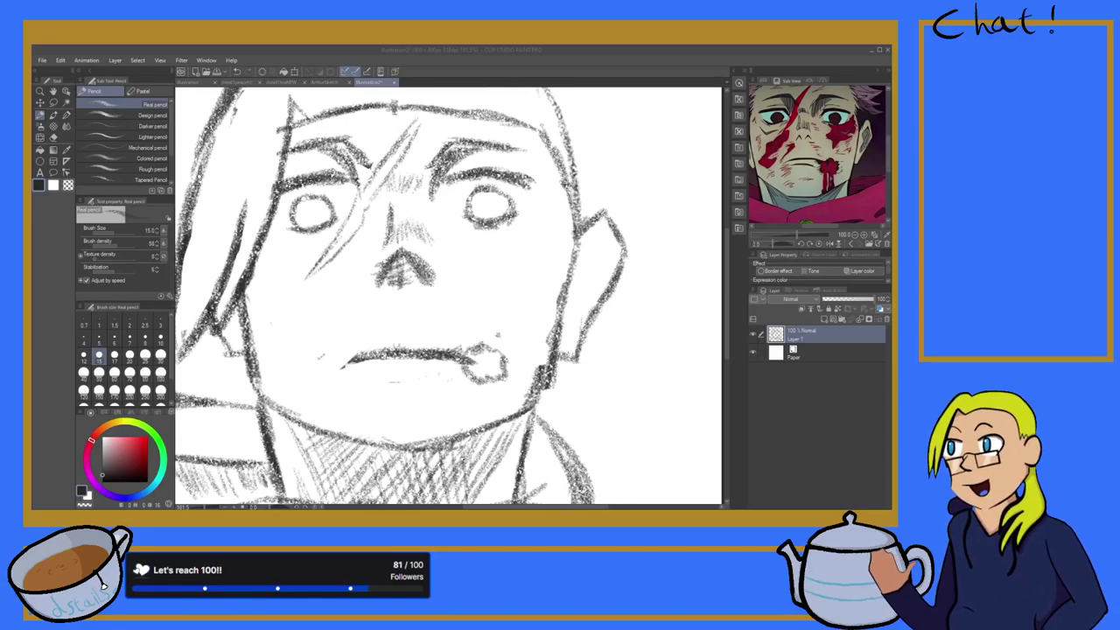
pyautogui.click(334, 271)
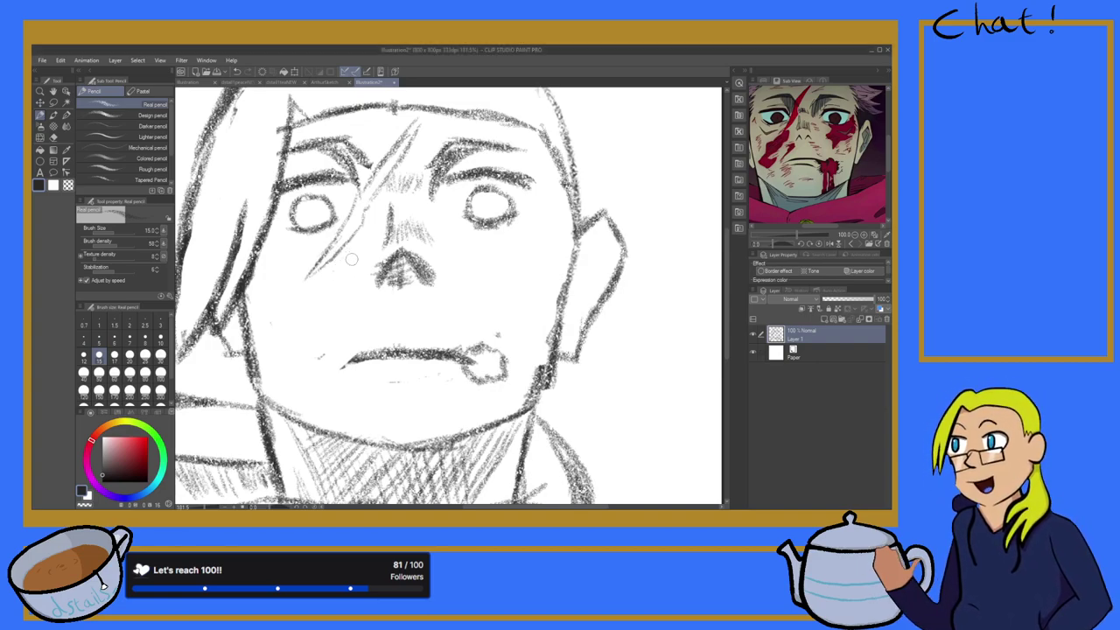
pyautogui.moveTo(351, 256)
pyautogui.mouseDown()
pyautogui.moveTo(275, 256)
pyautogui.moveTo(279, 304)
pyautogui.mouseUp()
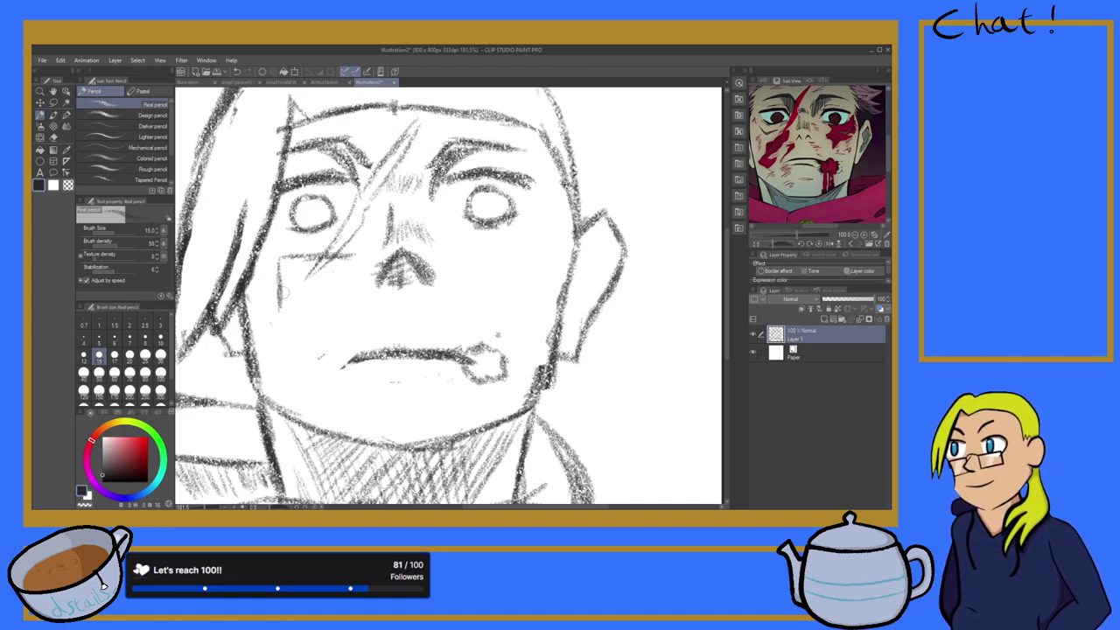
pyautogui.moveTo(280, 305)
pyautogui.mouseDown()
pyautogui.moveTo(353, 305)
pyautogui.moveTo(361, 255)
pyautogui.moveTo(362, 294)
pyautogui.mouseUp()
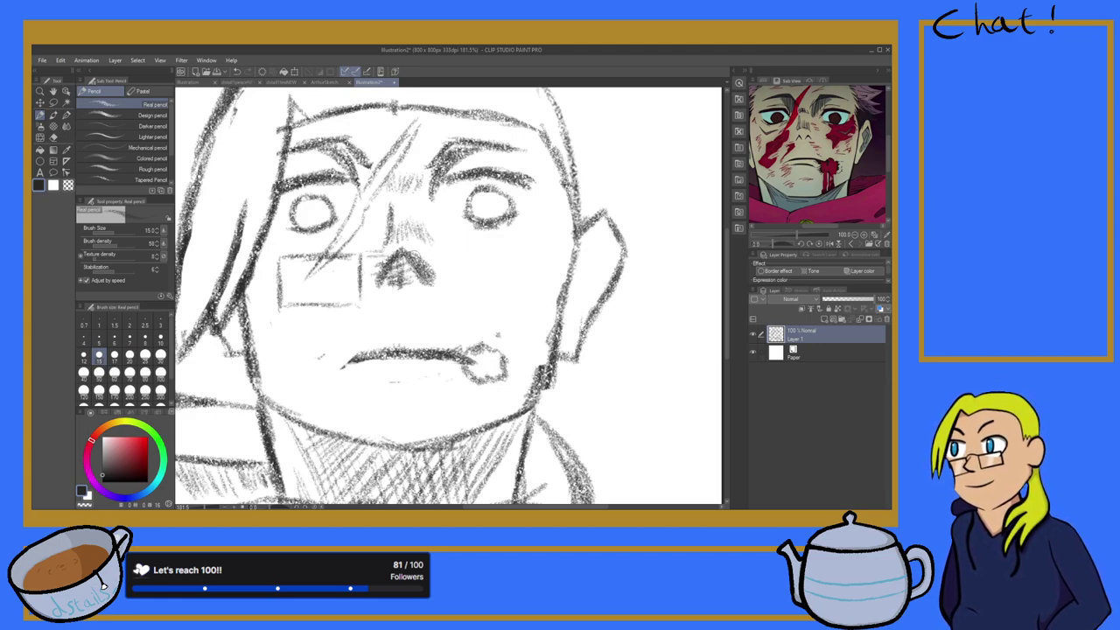
pyautogui.moveTo(443, 268)
pyautogui.mouseDown()
pyautogui.moveTo(442, 303)
pyautogui.moveTo(445, 242)
pyautogui.moveTo(474, 248)
pyautogui.moveTo(439, 251)
pyautogui.moveTo(529, 249)
pyautogui.moveTo(523, 252)
pyautogui.mouseUp()
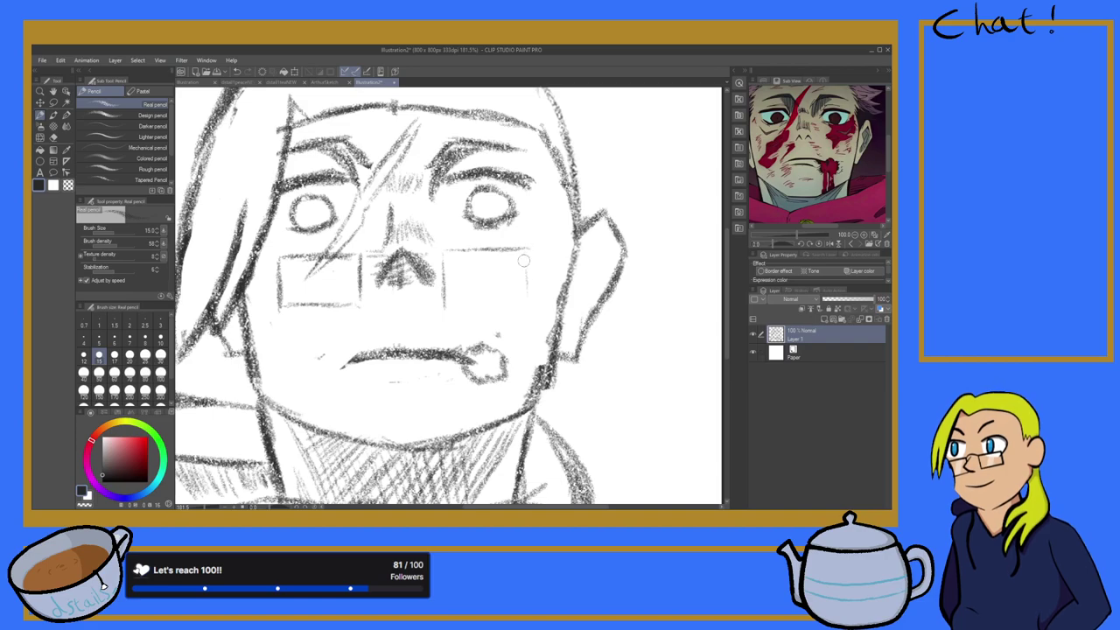
pyautogui.moveTo(443, 302); pyautogui.dragTo(507, 298)
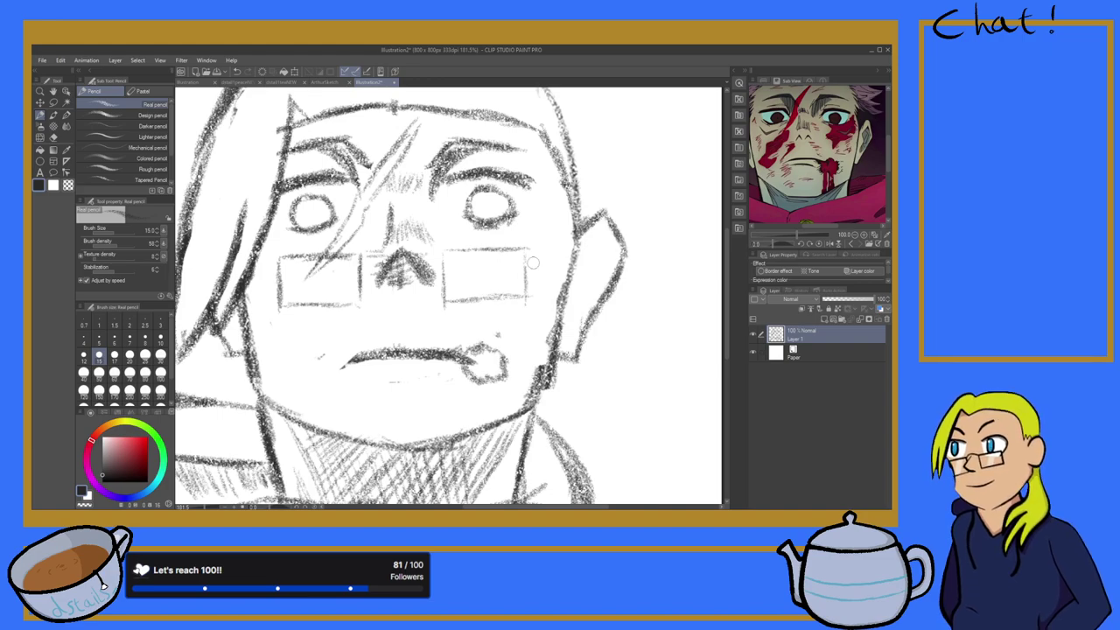
# Step: Lasso the nose-side edge of the cheek rectangle near the hair lock, shift it slightly toward the nose and clear the selection
pyautogui.scroll(-8, 495, 250)
pyautogui.scroll(6, 428, 251)
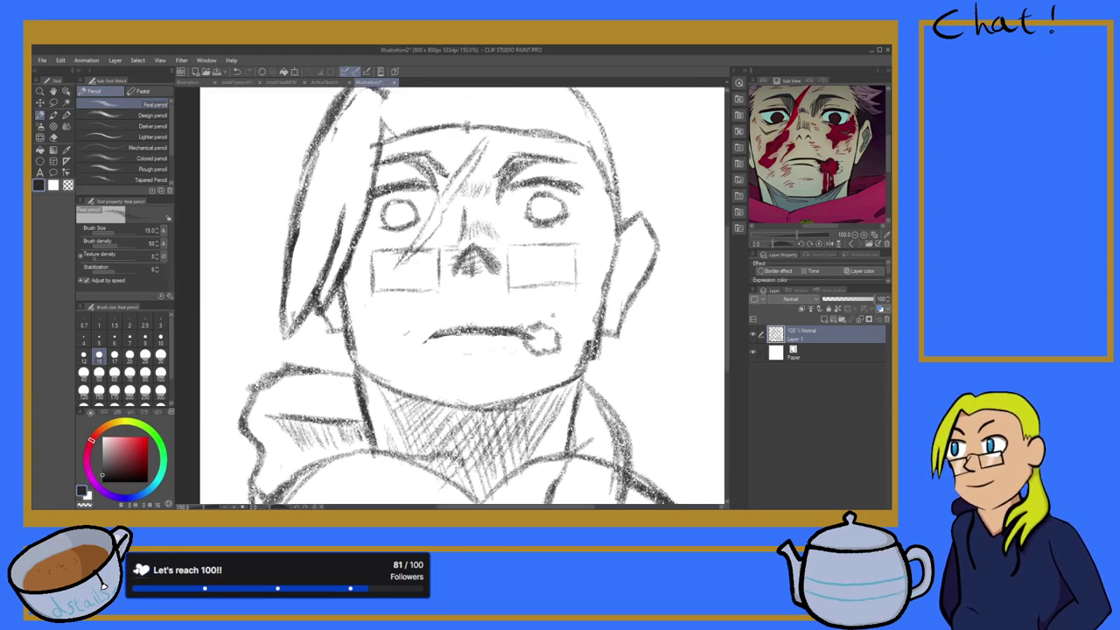
pyautogui.scroll(5, 409, 258)
pyautogui.scroll(-6, 408, 258)
pyautogui.scroll(4, 407, 257)
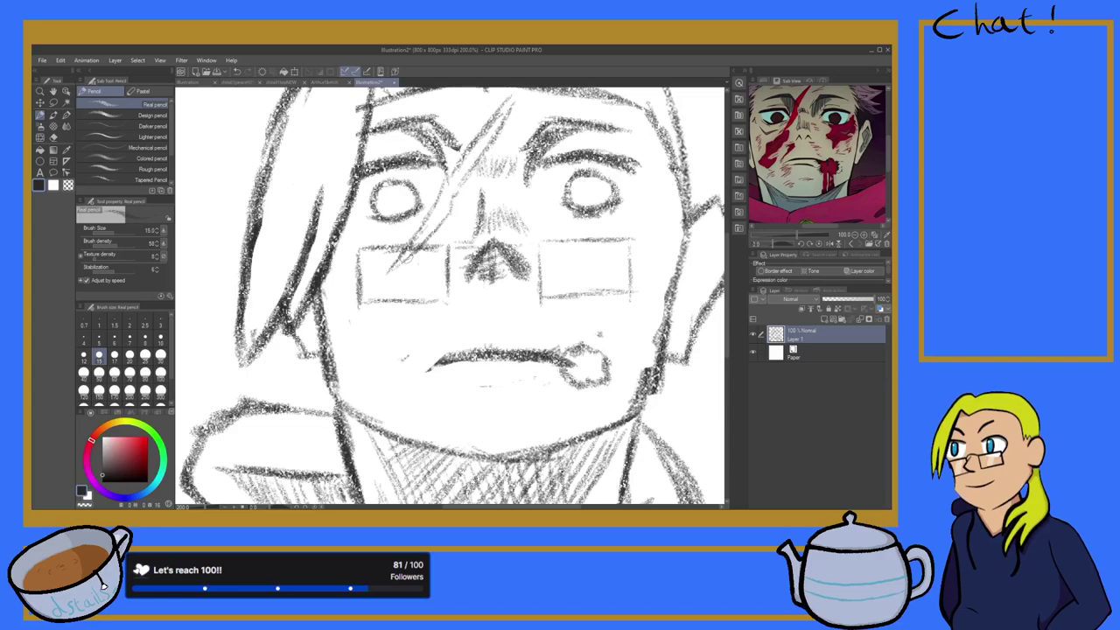
pyautogui.scroll(1, 427, 261)
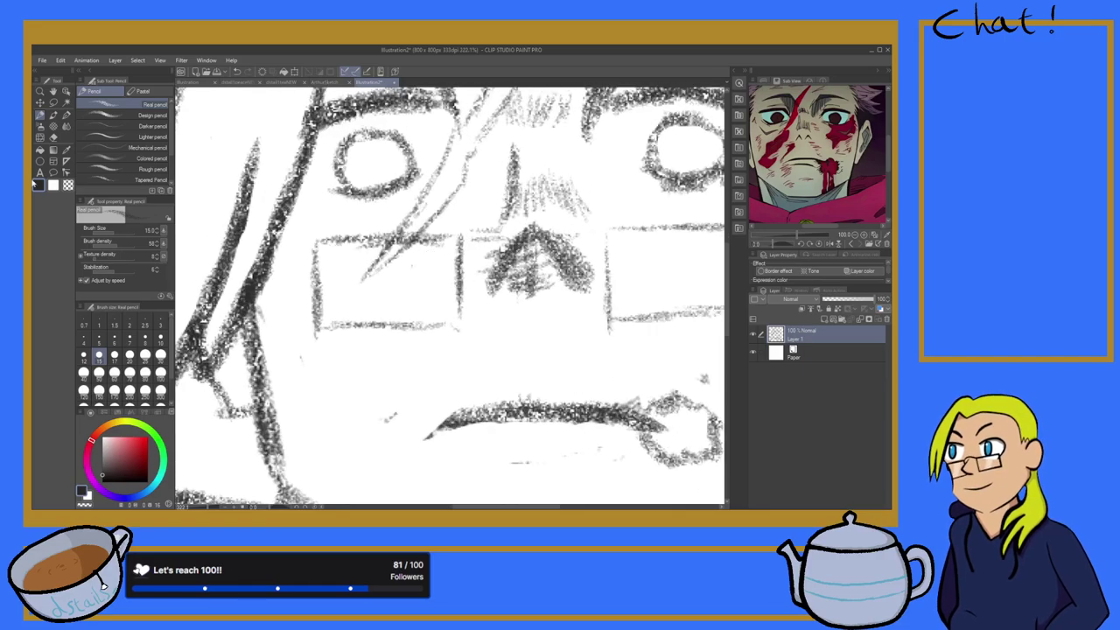
pyautogui.click(54, 103)
pyautogui.moveTo(451, 354)
pyautogui.mouseDown()
pyautogui.moveTo(447, 285)
pyautogui.moveTo(460, 215)
pyautogui.moveTo(481, 292)
pyautogui.moveTo(473, 334)
pyautogui.moveTo(498, 354)
pyautogui.mouseUp()
pyautogui.click(496, 372)
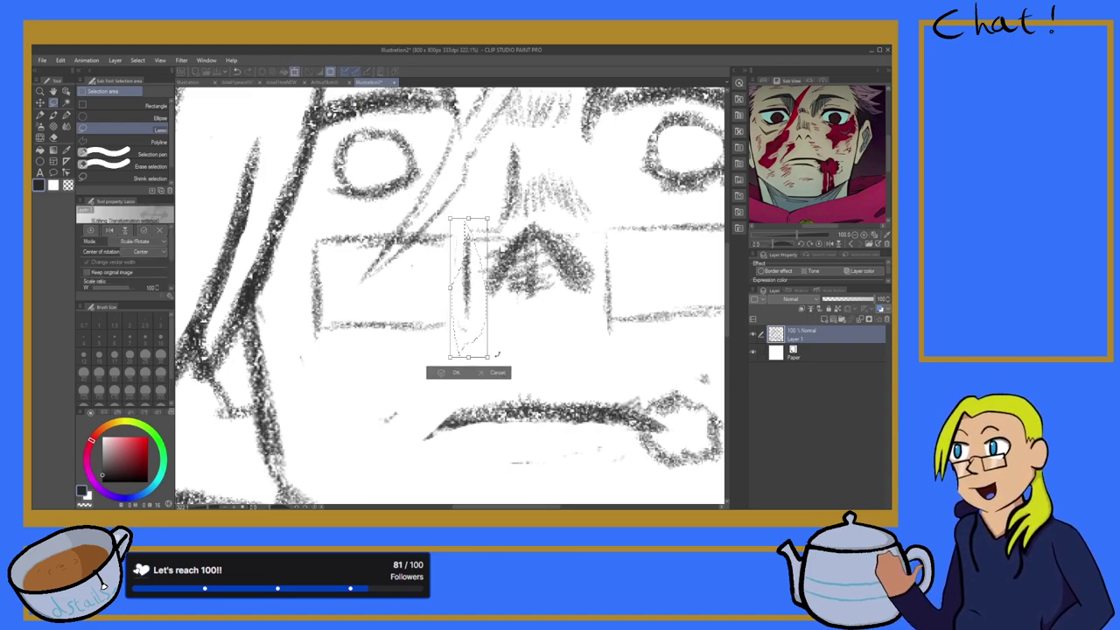
pyautogui.click(452, 374)
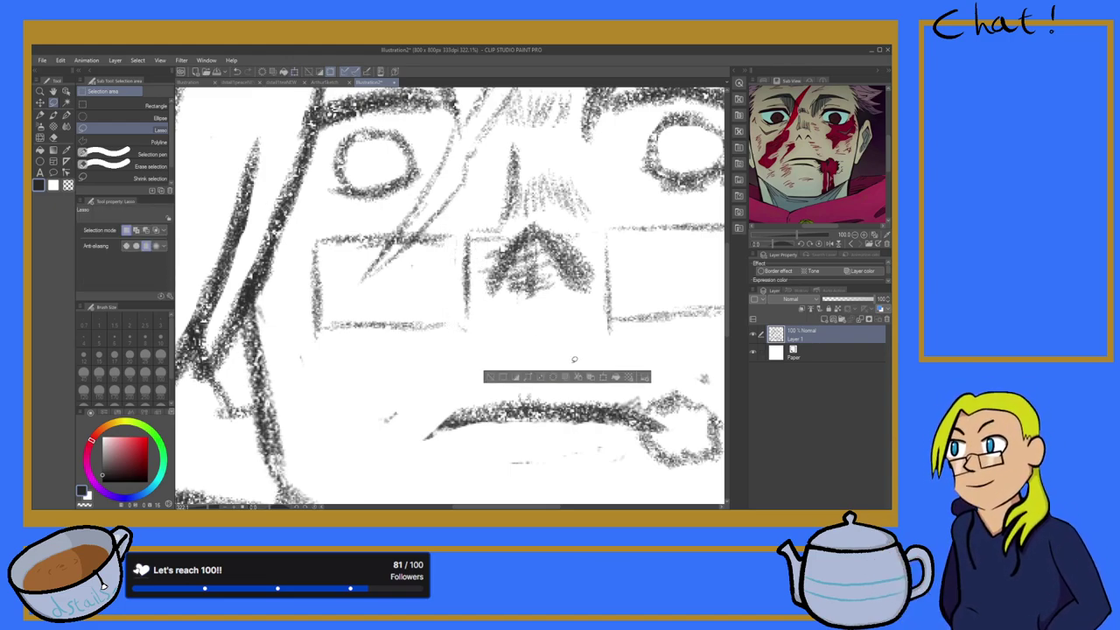
pyautogui.scroll(-4, 570, 358)
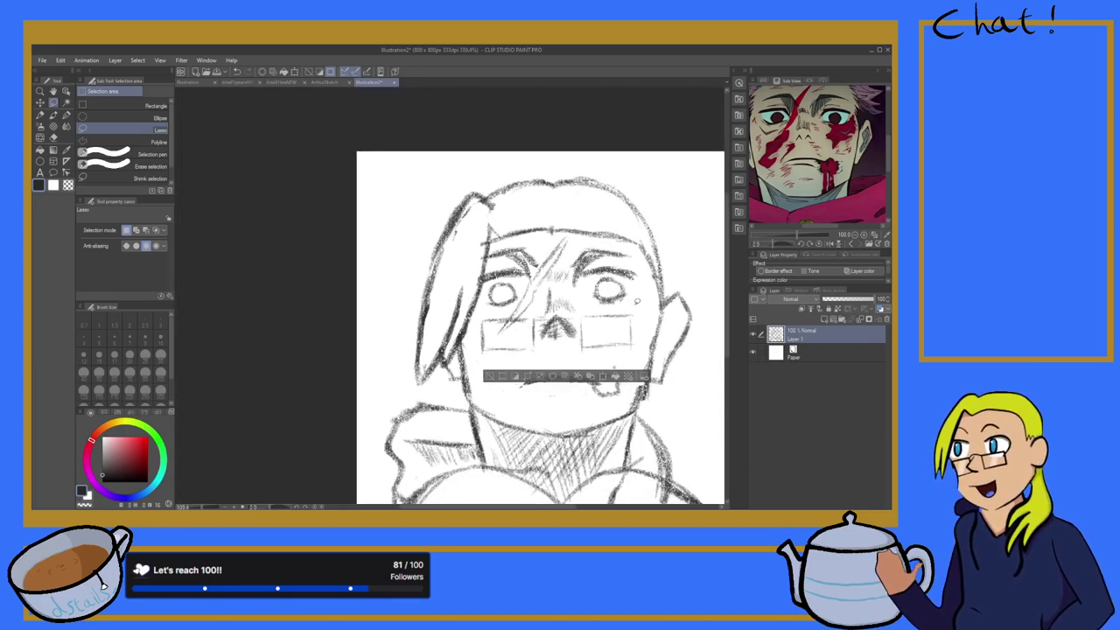
pyautogui.hotkey('ctrl', 'd')
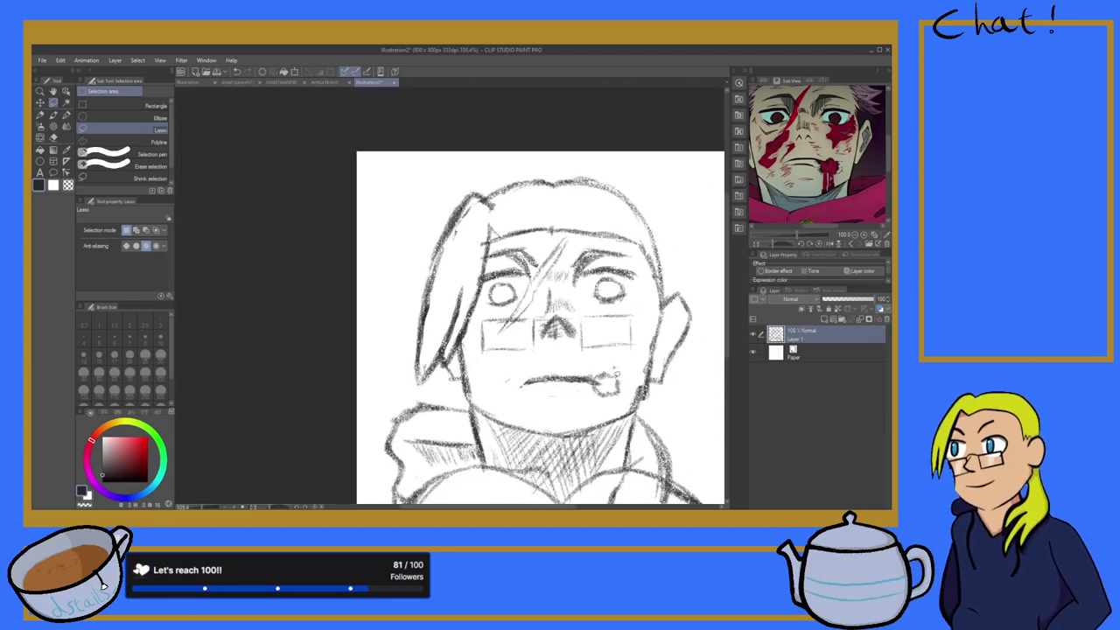
pyautogui.scroll(-3, 616, 373)
pyautogui.hotkey('alt', 'Tab')
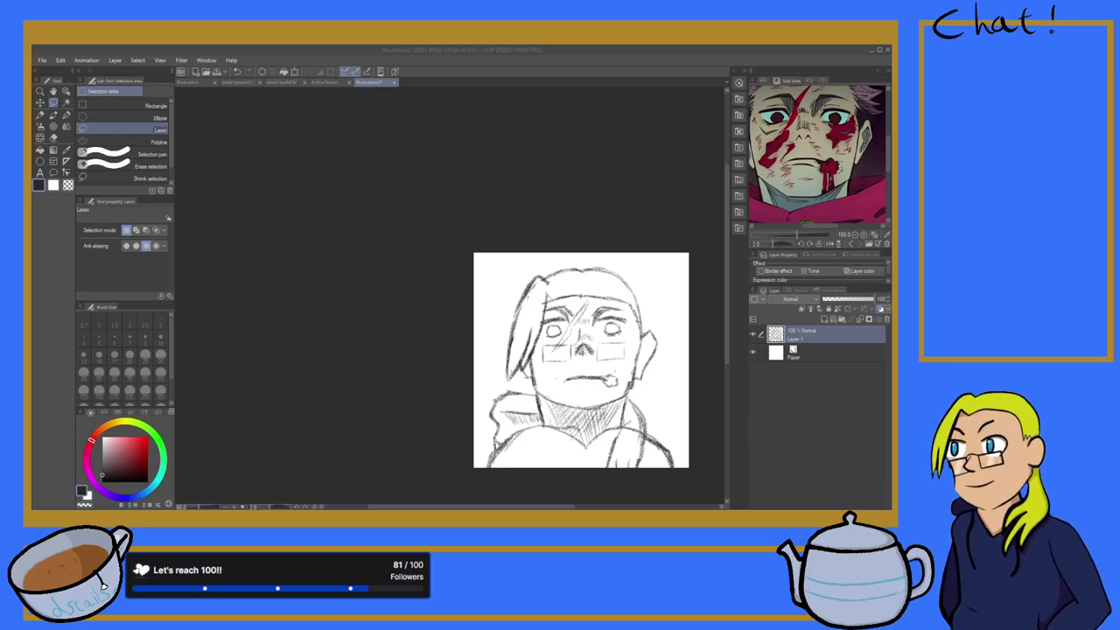
pyautogui.scroll(8, 595, 345)
pyautogui.scroll(-10, 617, 381)
pyautogui.scroll(5, 626, 424)
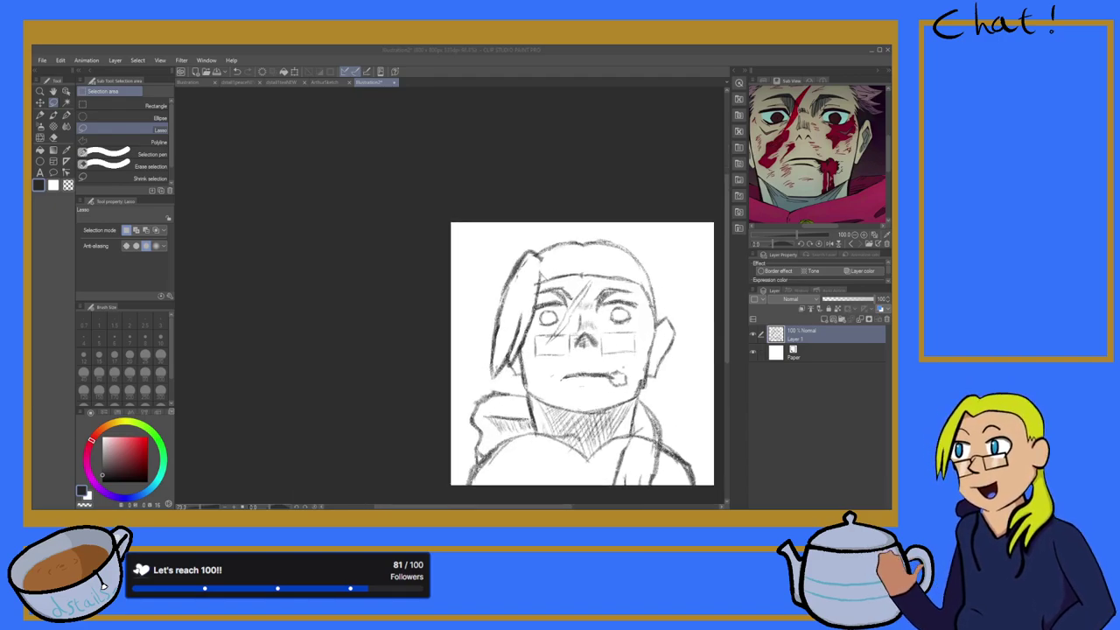
# Step: Lasso the lower edge of the cheek rectangle on the ear side, nudge it slightly downward and clear the selection
pyautogui.scroll(5, 630, 371)
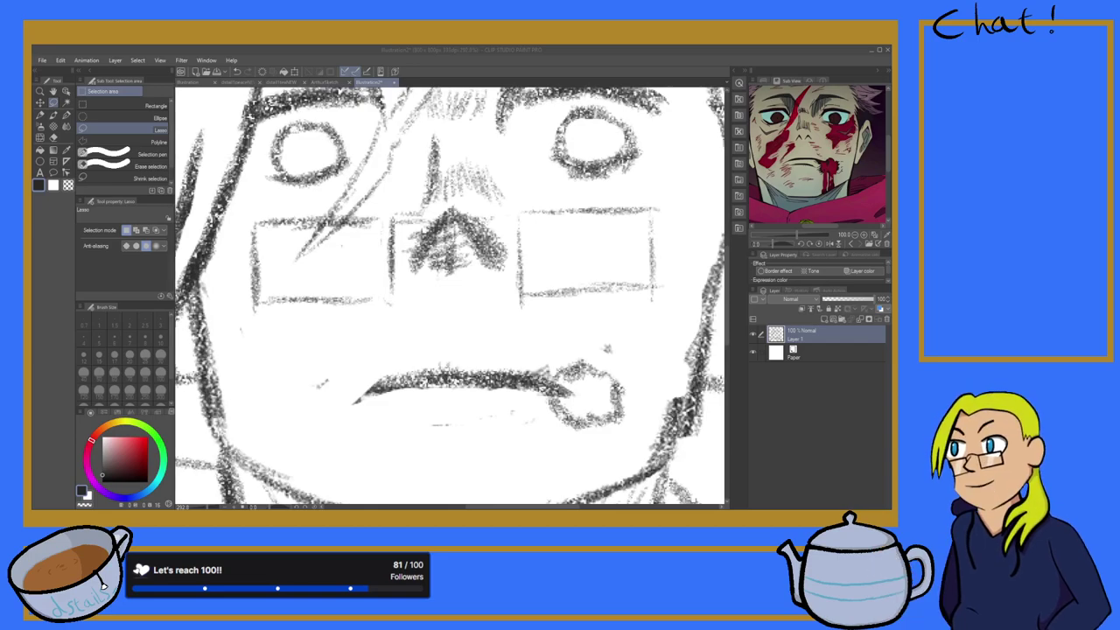
pyautogui.scroll(2, 571, 312)
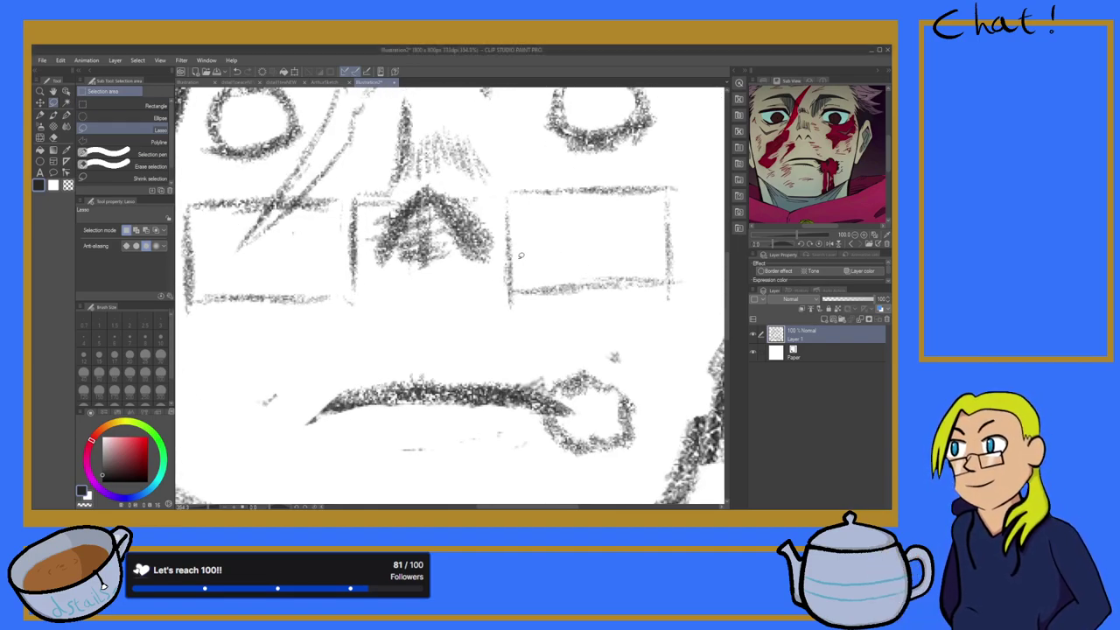
pyautogui.moveTo(511, 270)
pyautogui.mouseDown()
pyautogui.moveTo(684, 265)
pyautogui.moveTo(664, 340)
pyautogui.moveTo(515, 330)
pyautogui.moveTo(469, 295)
pyautogui.moveTo(529, 323)
pyautogui.moveTo(525, 314)
pyautogui.moveTo(617, 312)
pyautogui.moveTo(668, 297)
pyautogui.moveTo(664, 257)
pyautogui.moveTo(555, 259)
pyautogui.mouseUp()
pyautogui.click(522, 280)
pyautogui.click(624, 339)
pyautogui.press('Down')
pyautogui.press('Down')
pyautogui.press('Down')
pyautogui.press('Down')
pyautogui.press('Down')
pyautogui.press('Down')
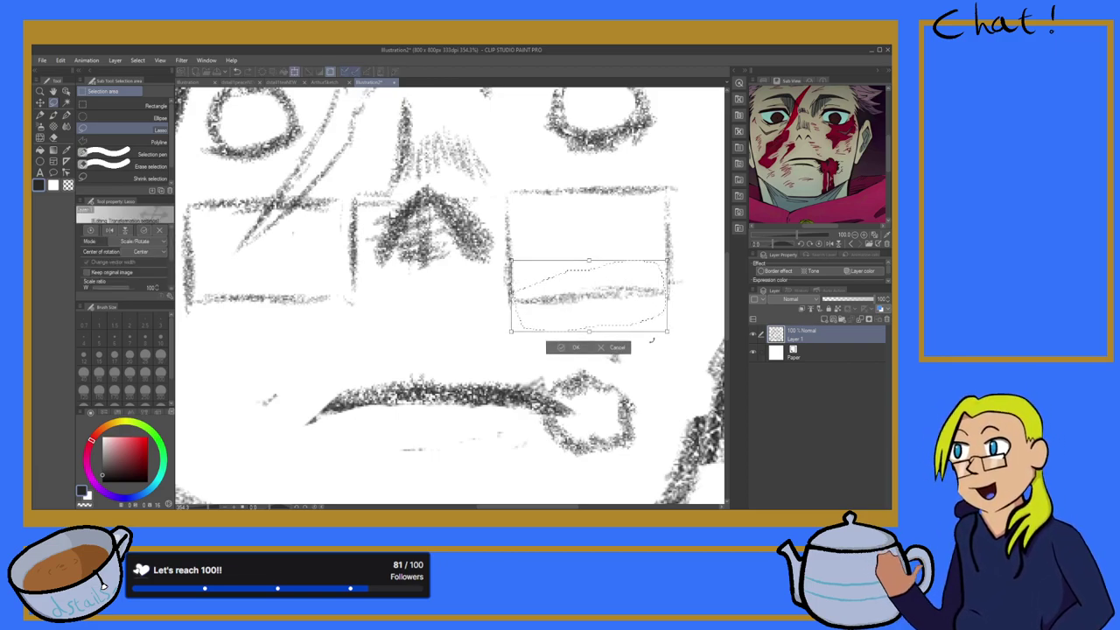
pyautogui.press('Up')
pyautogui.press('Up')
pyautogui.press('Up')
pyautogui.press('Down')
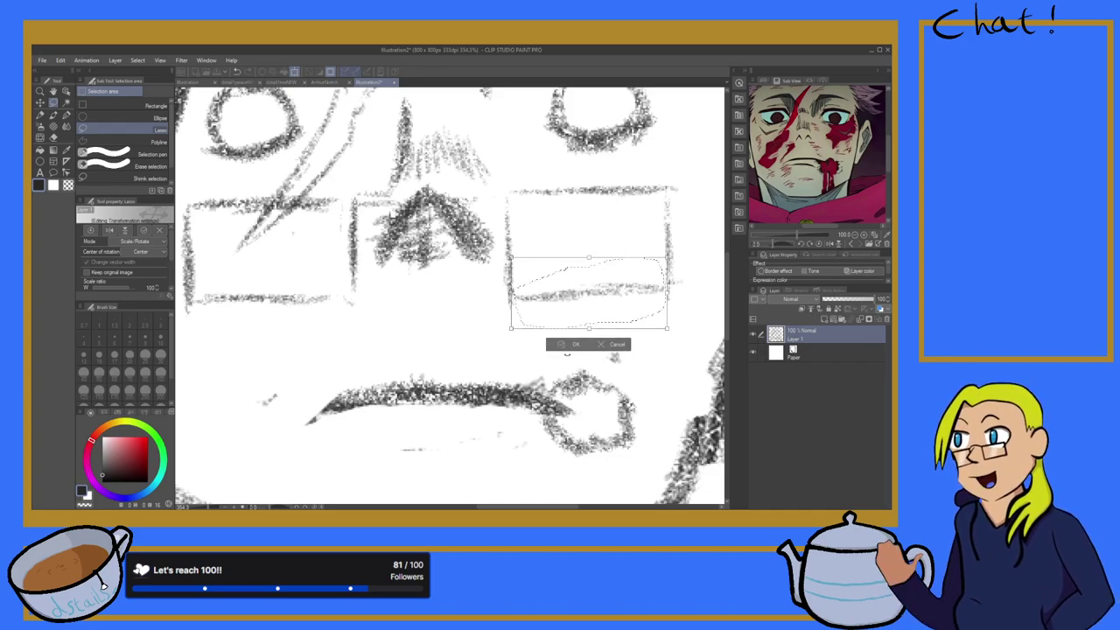
pyautogui.click(566, 345)
pyautogui.scroll(-1, 499, 346)
pyautogui.click(411, 341)
pyautogui.scroll(-7, 411, 342)
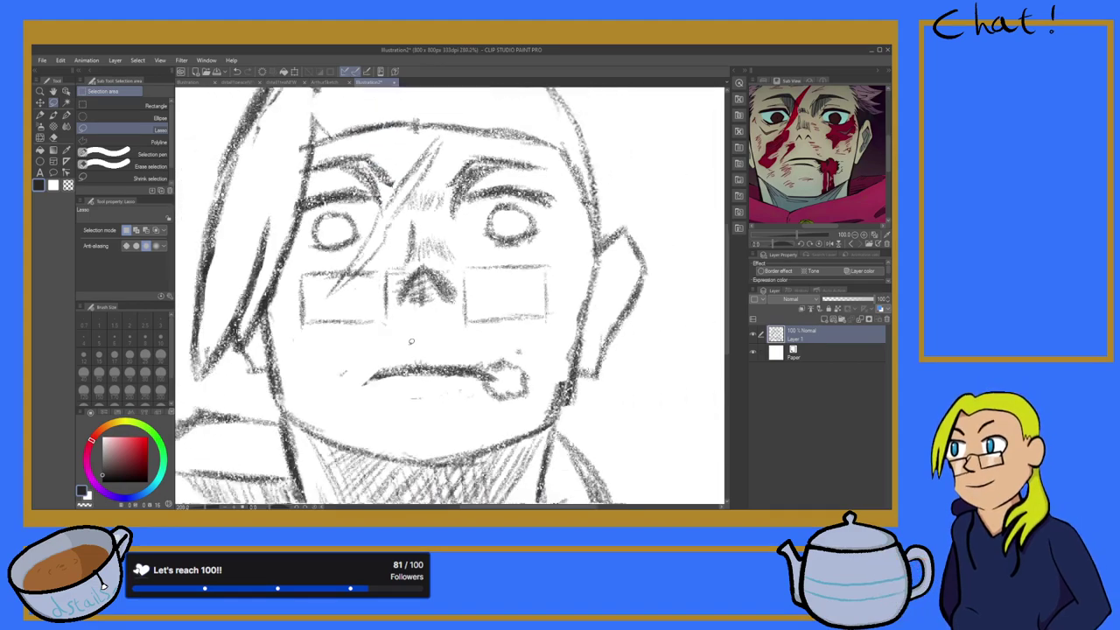
# Step: Examine the whole portrait at several zoom levels to judge the size and placement of the cheek rectangles
pyautogui.scroll(-2, 389, 341)
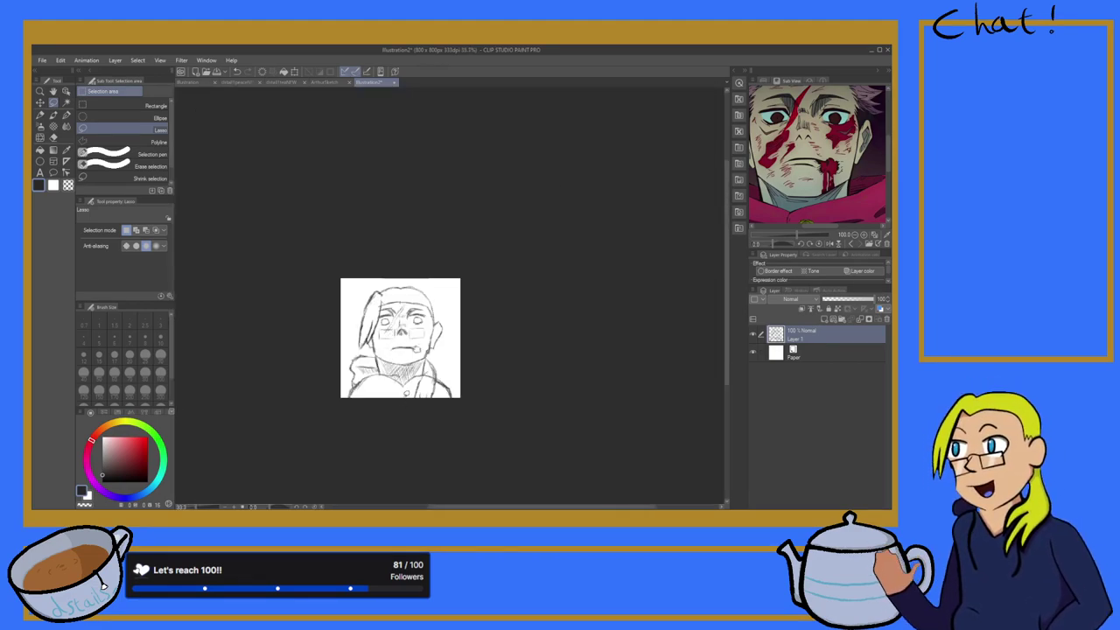
pyautogui.scroll(-1, 377, 358)
pyautogui.scroll(5, 367, 376)
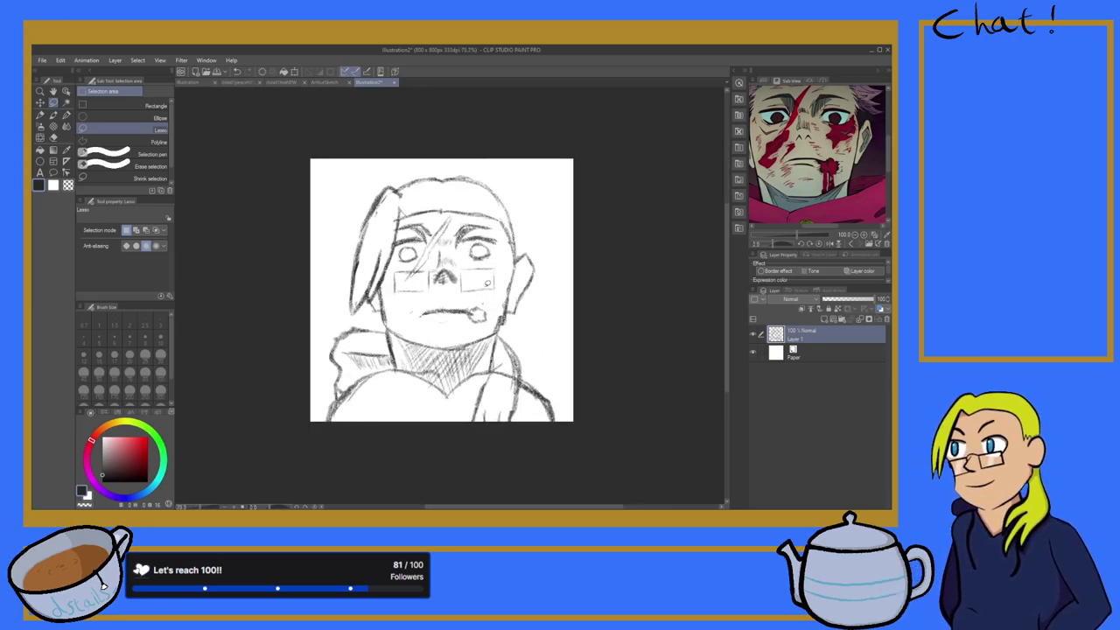
pyautogui.scroll(3, 429, 280)
pyautogui.scroll(-5, 424, 301)
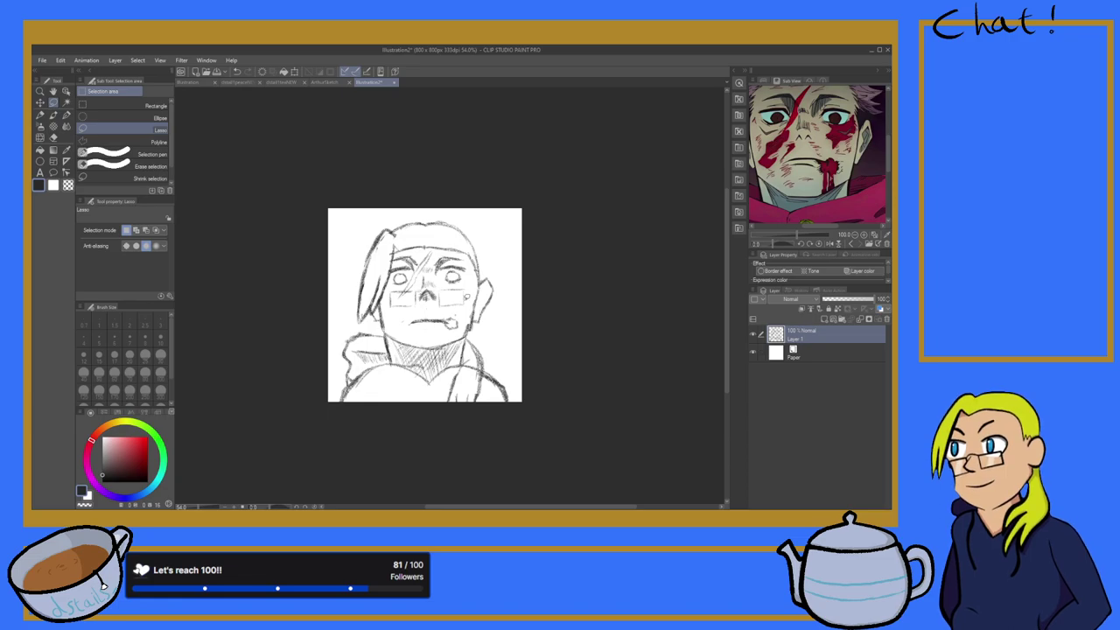
pyautogui.scroll(2, 463, 291)
pyautogui.scroll(-1, 459, 293)
pyautogui.scroll(5, 451, 297)
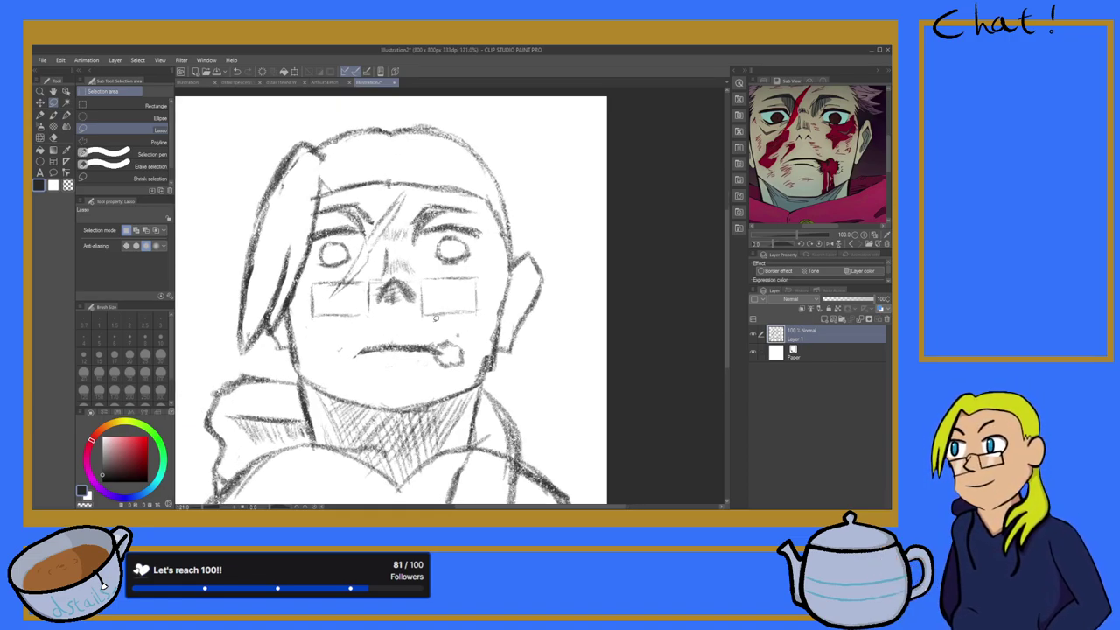
# Step: Zoom the Sub View reference to 150% on one eye and draw a small pupil dot in the middle of each eye circle
pyautogui.scroll(-2, 809, 167)
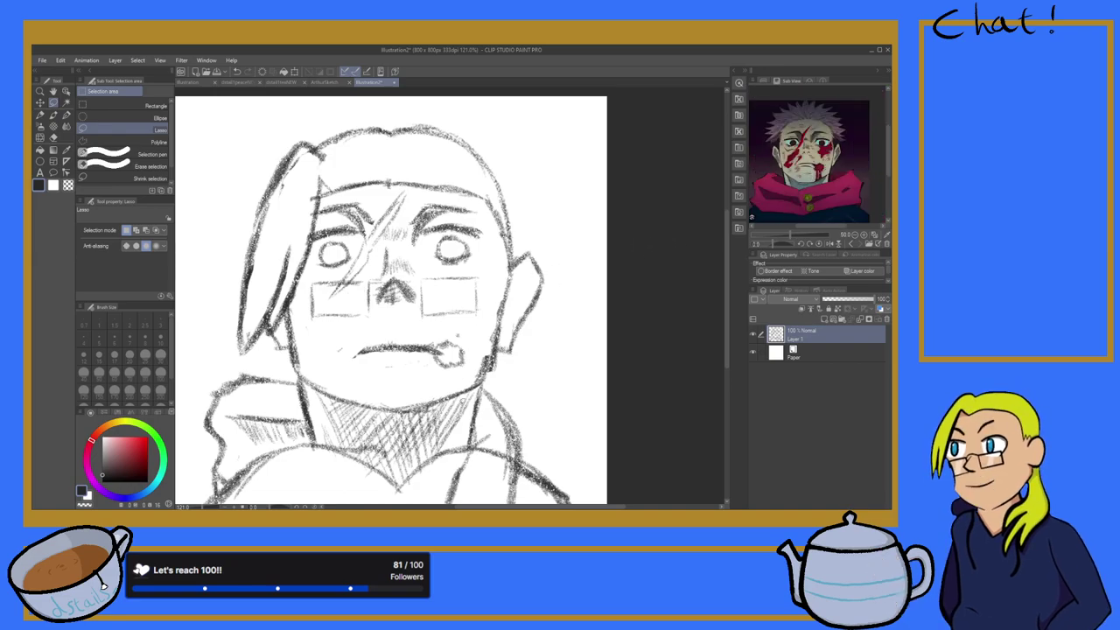
pyautogui.scroll(4, 357, 278)
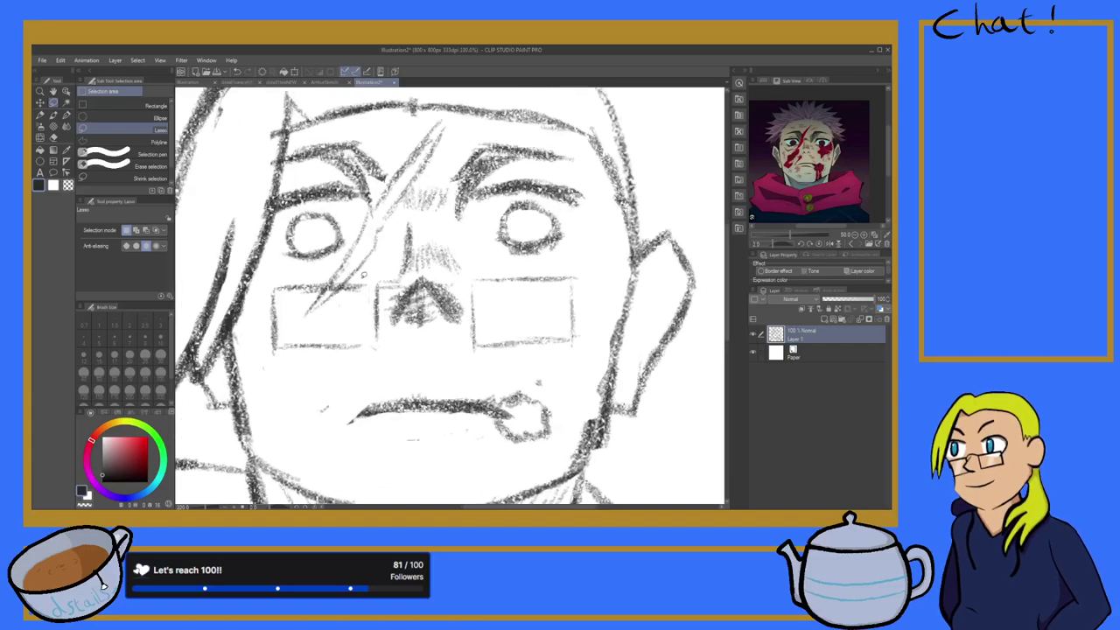
pyautogui.scroll(2, 808, 153)
pyautogui.scroll(-2, 796, 149)
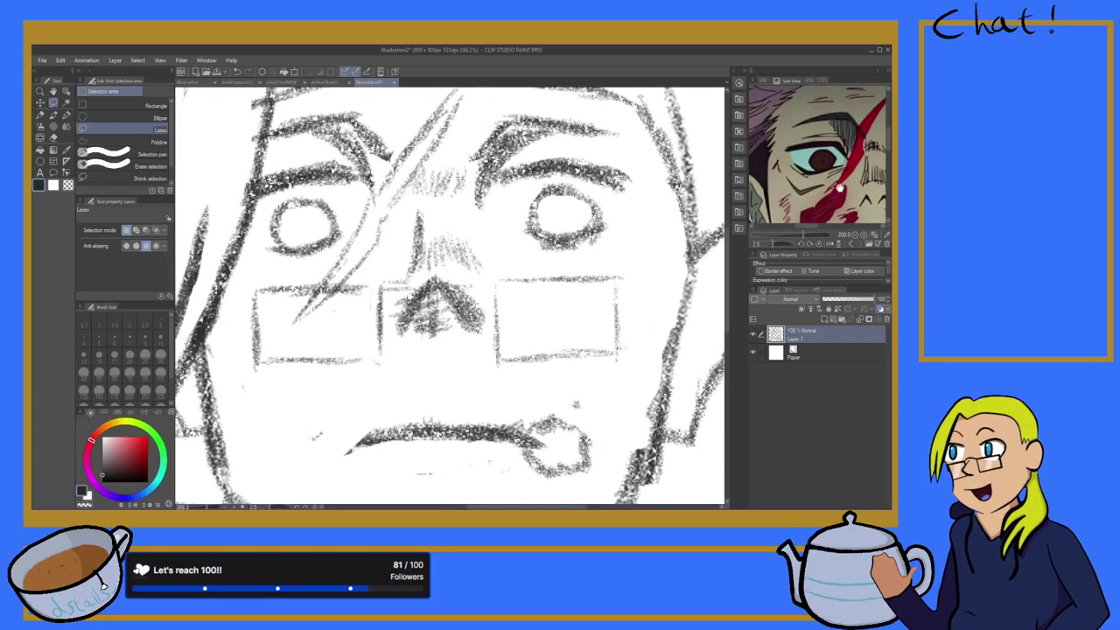
pyautogui.scroll(3, 821, 177)
pyautogui.scroll(-2, 821, 177)
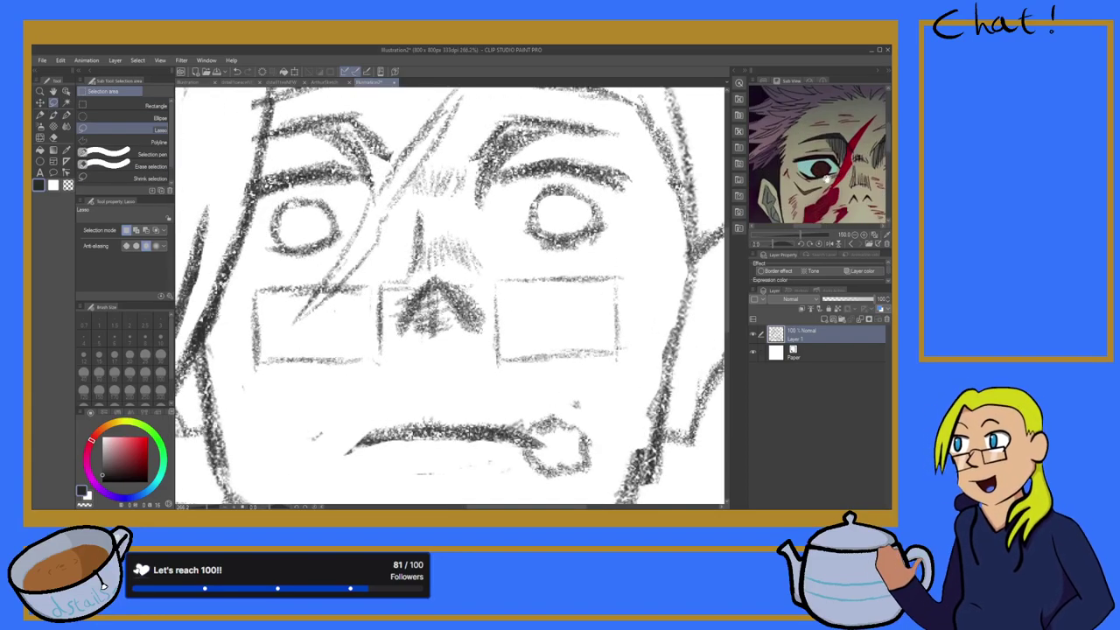
pyautogui.click(42, 118)
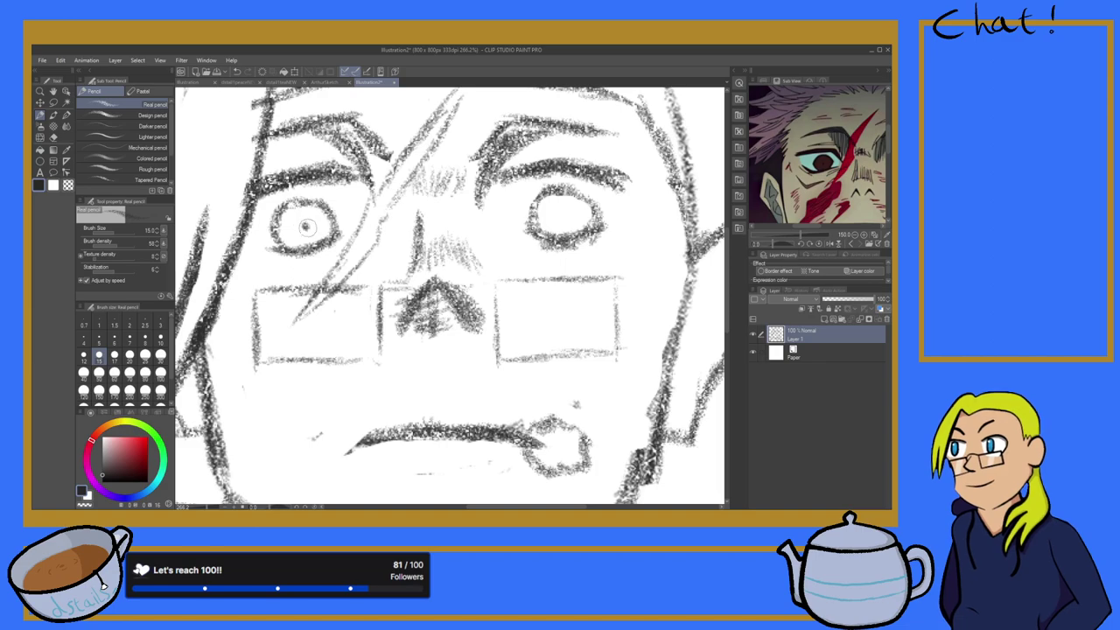
pyautogui.scroll(-3, 575, 219)
pyautogui.scroll(1, 618, 221)
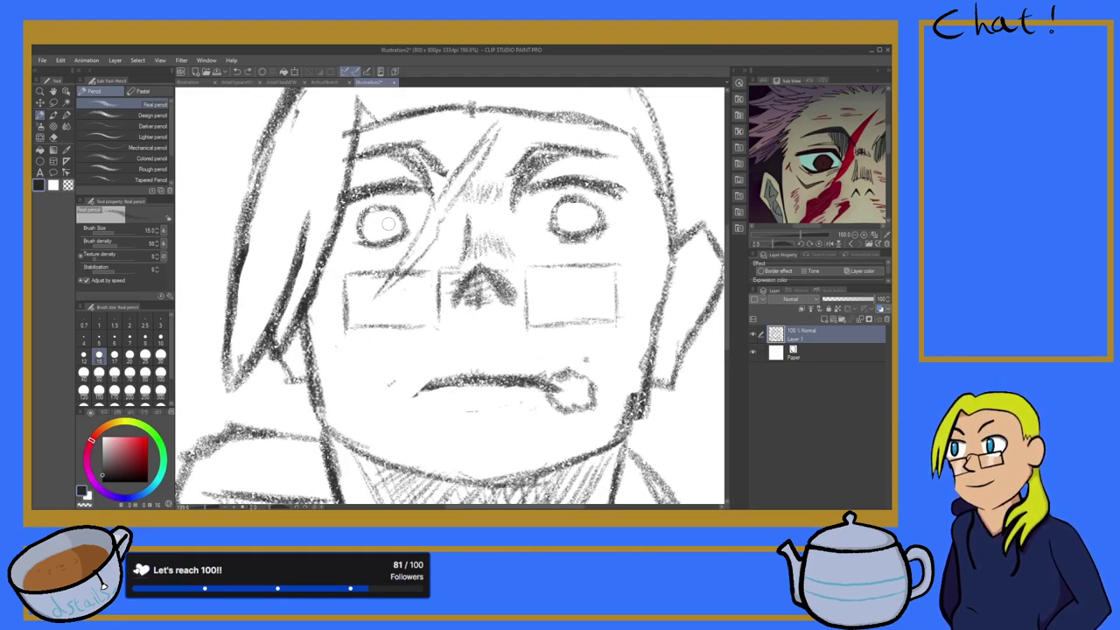
pyautogui.moveTo(383, 228); pyautogui.dragTo(386, 229)
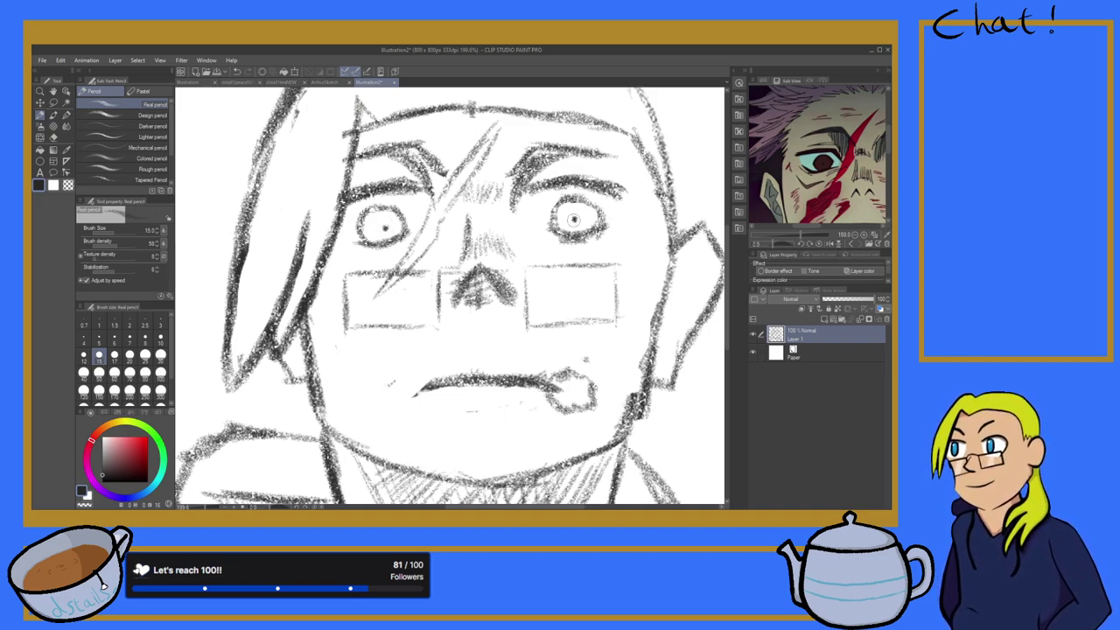
pyautogui.scroll(-7, 573, 218)
pyautogui.scroll(-1, 673, 236)
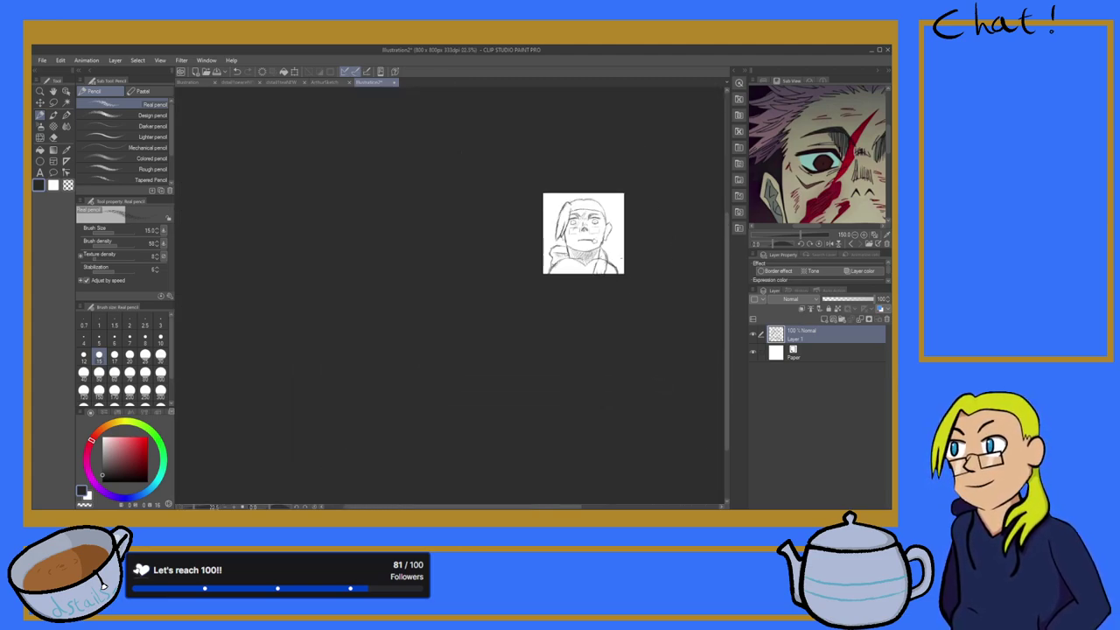
# Step: Examine the whole portrait at a closer zoom and recentre the canvas in the work area
pyautogui.scroll(4, 607, 247)
pyautogui.scroll(-2, 603, 241)
pyautogui.scroll(2, 605, 242)
pyautogui.scroll(2, 613, 202)
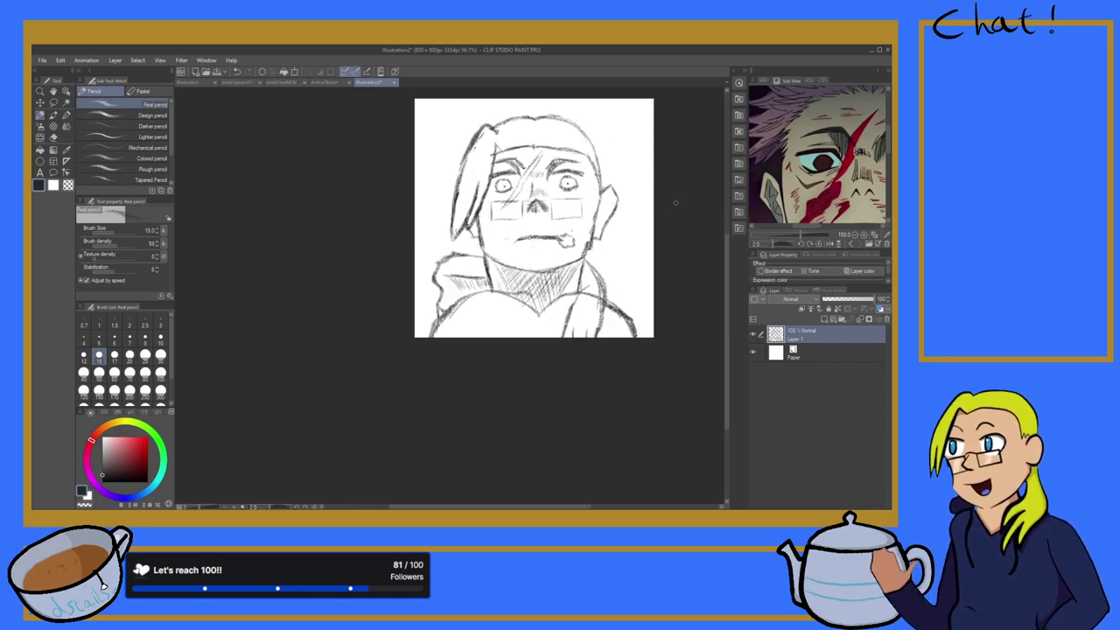
pyautogui.moveTo(728, 312)
pyautogui.mouseDown()
pyautogui.moveTo(741, 272)
pyautogui.moveTo(744, 299)
pyautogui.mouseUp()
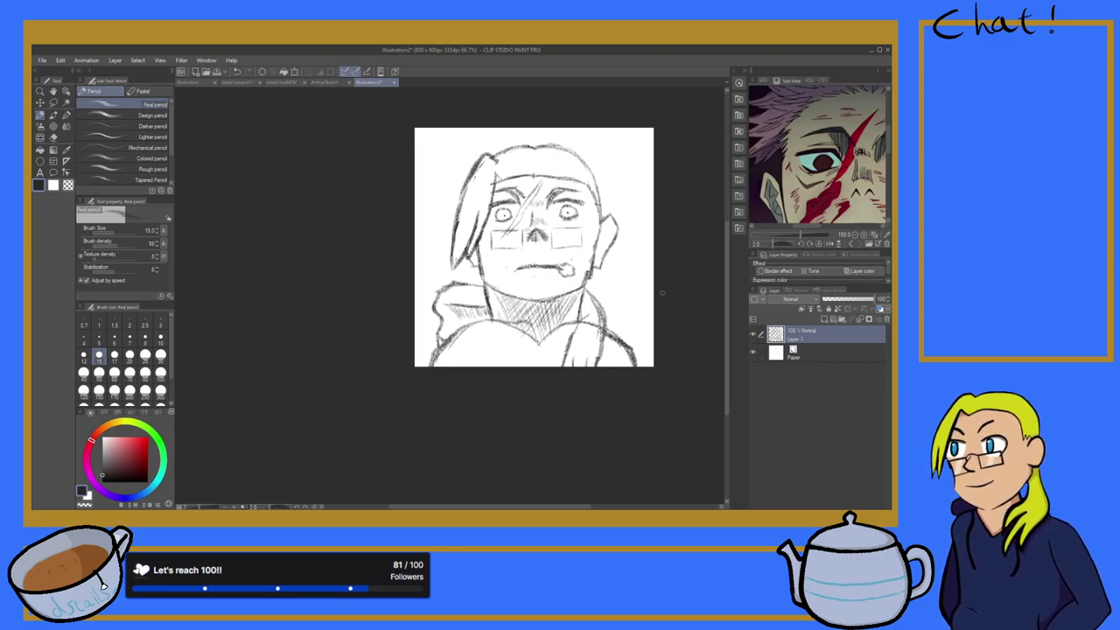
pyautogui.click(40, 102)
pyautogui.moveTo(589, 275)
pyautogui.mouseDown()
pyautogui.moveTo(564, 277)
pyautogui.moveTo(600, 268)
pyautogui.moveTo(595, 211)
pyautogui.mouseUp()
pyautogui.moveTo(540, 181)
pyautogui.mouseDown()
pyautogui.moveTo(507, 107)
pyautogui.moveTo(516, 238)
pyautogui.mouseUp()
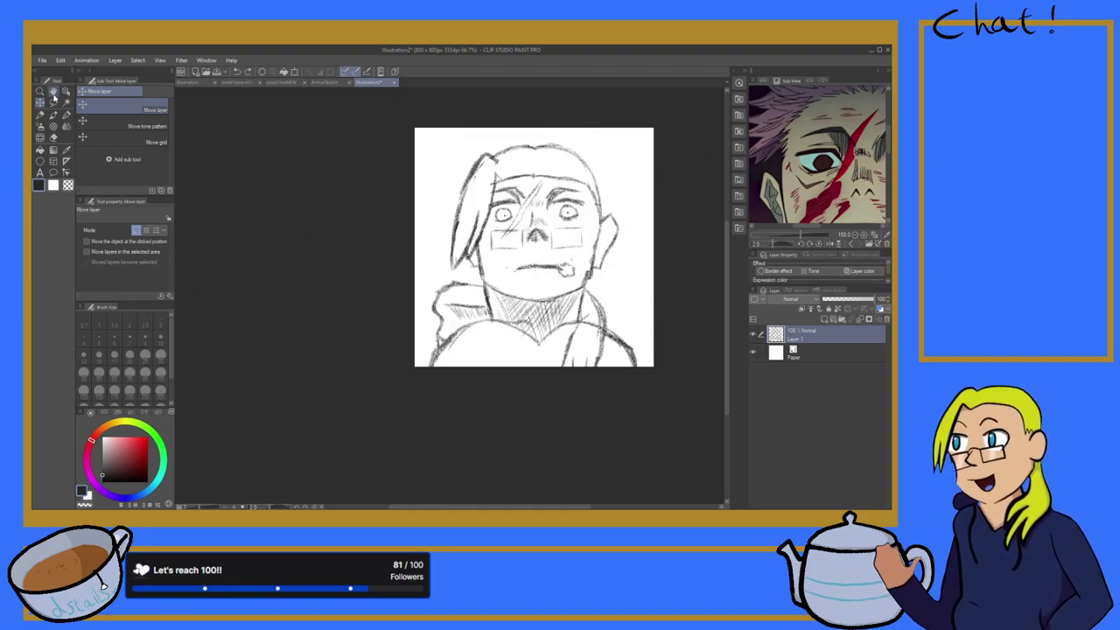
pyautogui.click(52, 91)
pyautogui.moveTo(485, 189); pyautogui.dragTo(406, 235)
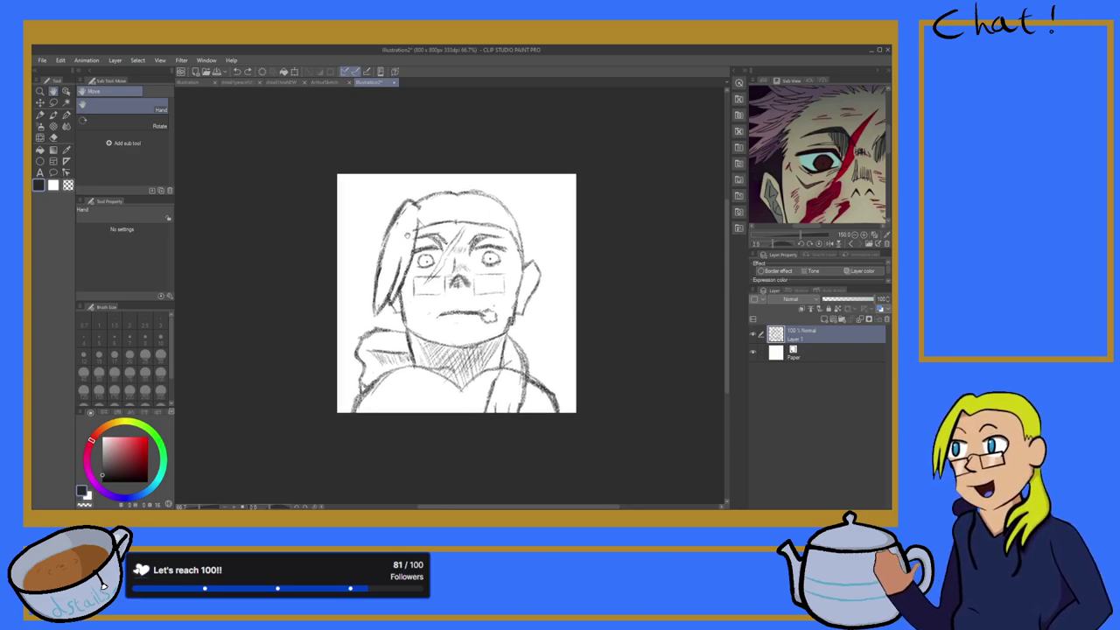
# Step: Set the Sub View reference to 75% to show the full face and compare it with the pencil sketch
pyautogui.scroll(-2, 793, 175)
pyautogui.scroll(-1, 794, 174)
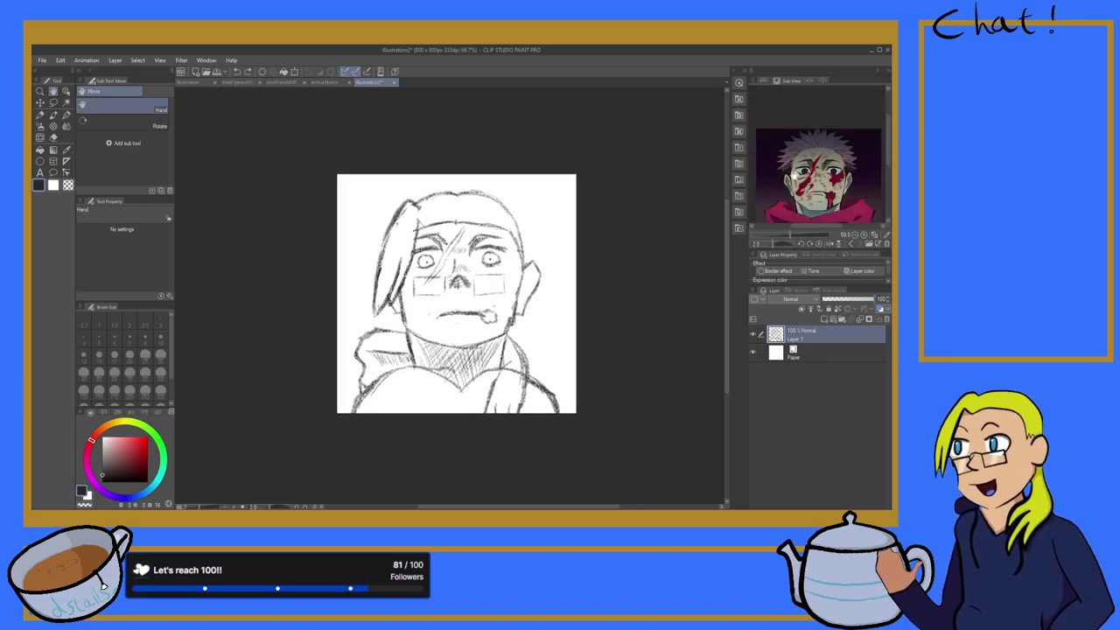
pyautogui.scroll(1, 790, 166)
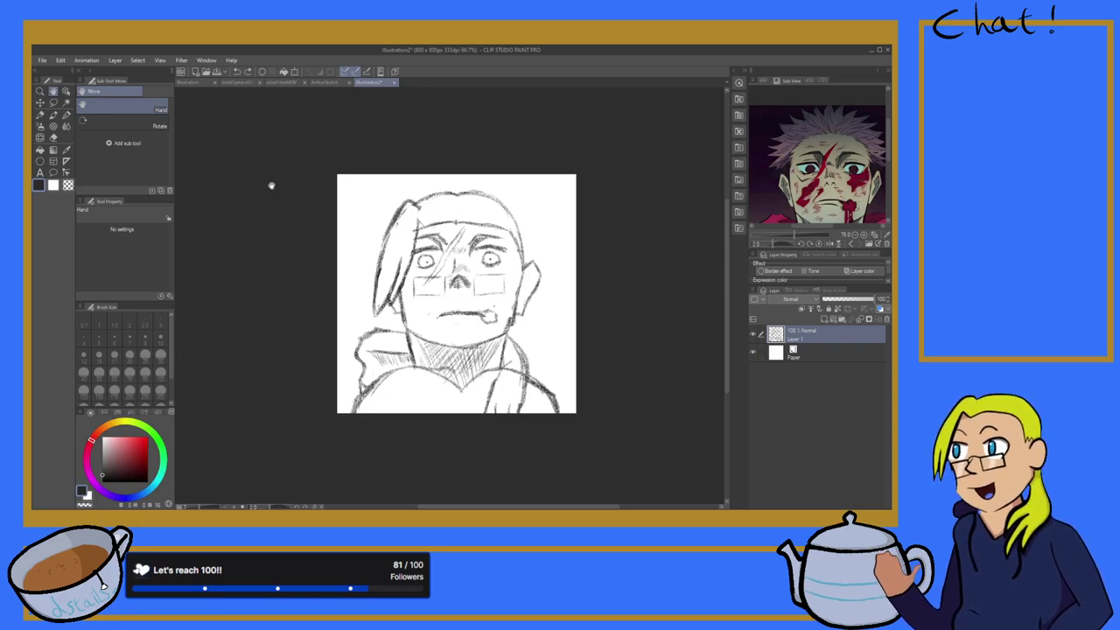
pyautogui.click(39, 114)
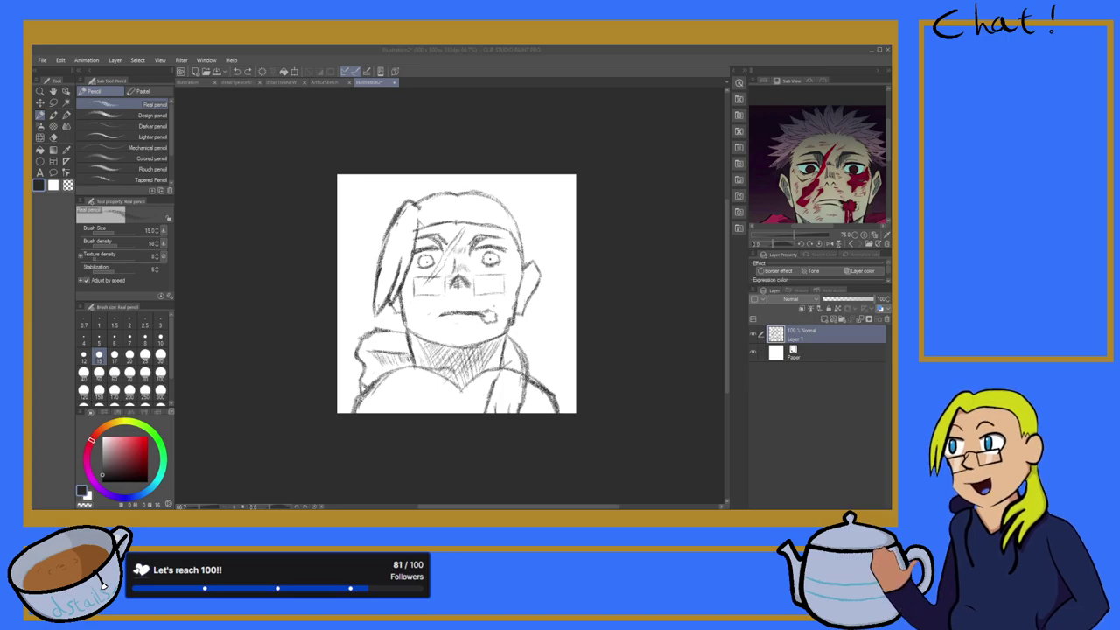
pyautogui.scroll(5, 520, 394)
pyautogui.scroll(-9, 514, 393)
pyautogui.scroll(8, 494, 389)
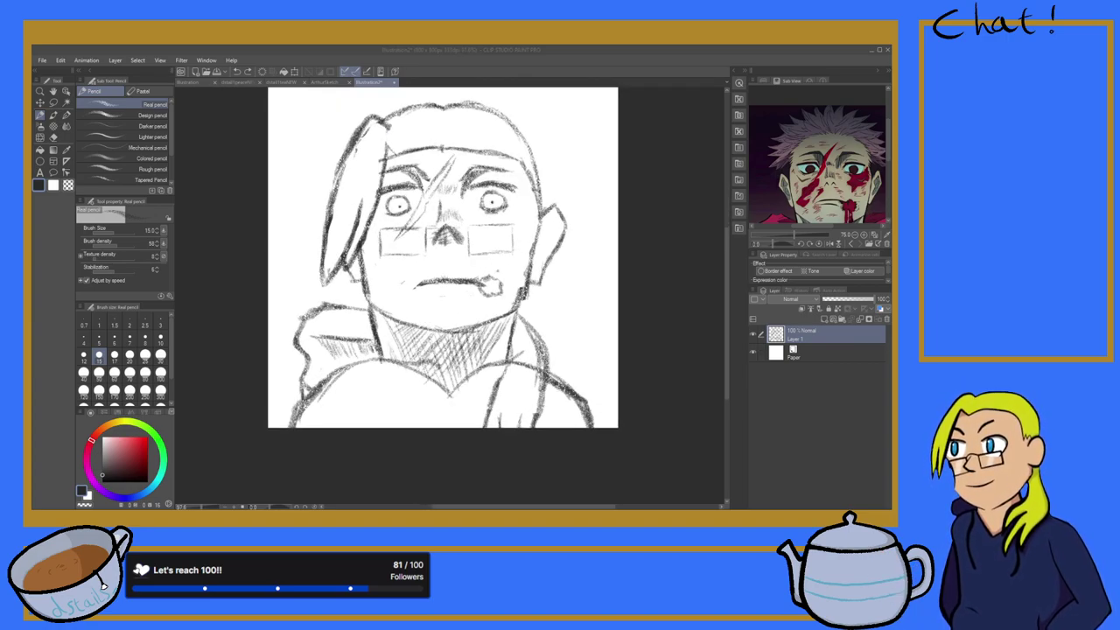
# Step: Add three new layers above the sketch, named BodyLineart, HeadLineart and ExtrasLineart from lowest to highest
pyautogui.click(831, 413)
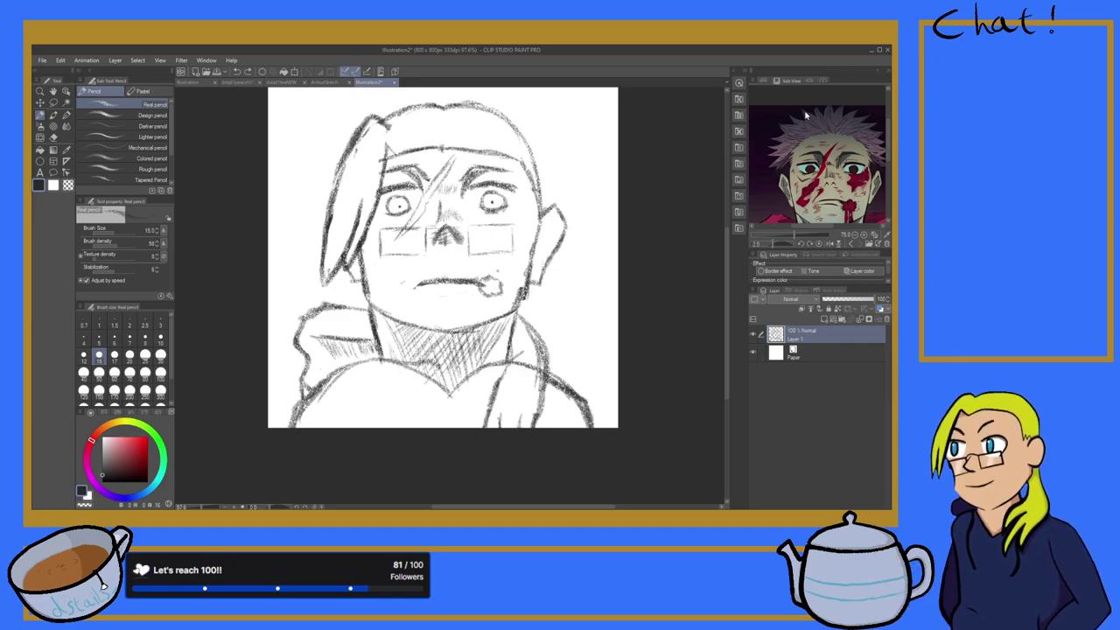
pyautogui.hotkey('ctrl', 'shift', 'n')
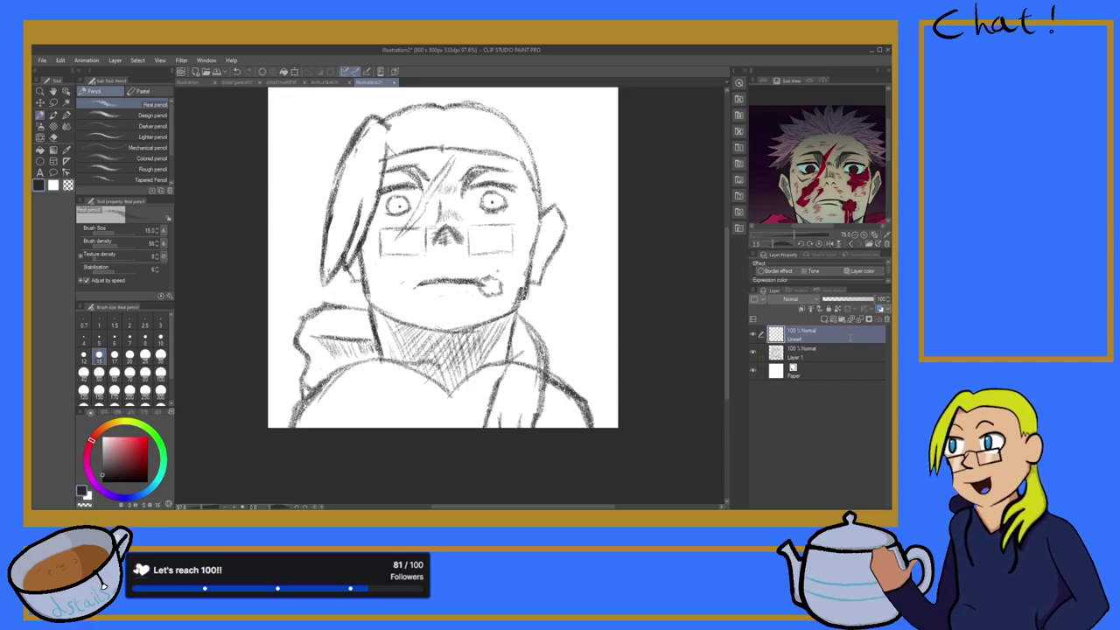
pyautogui.write('Body')
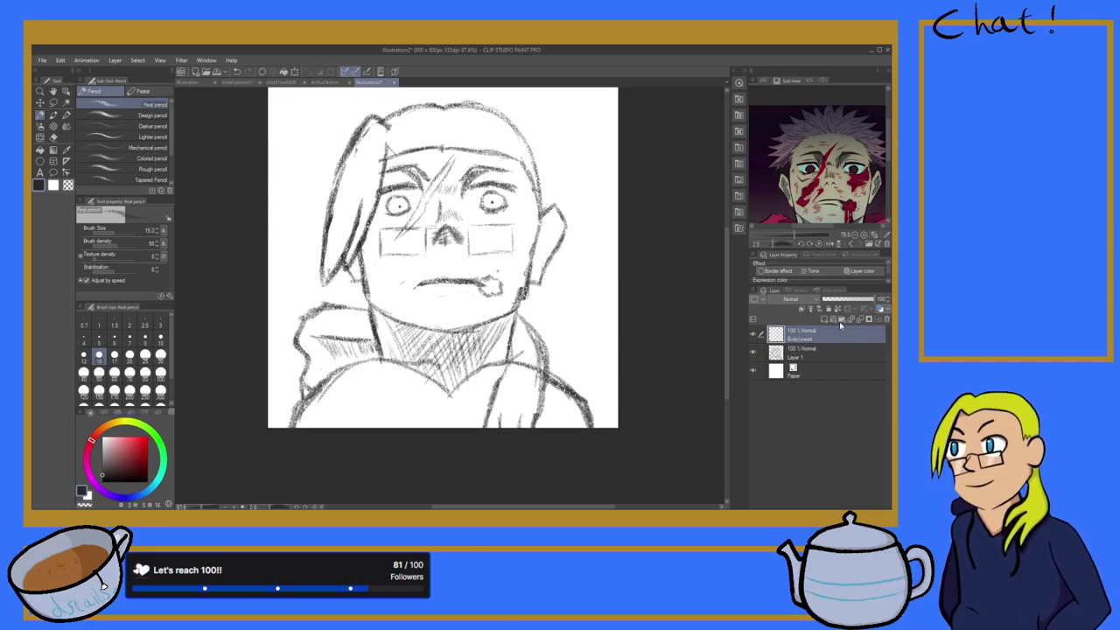
pyautogui.hotkey('ctrl', 'shift', 'n')
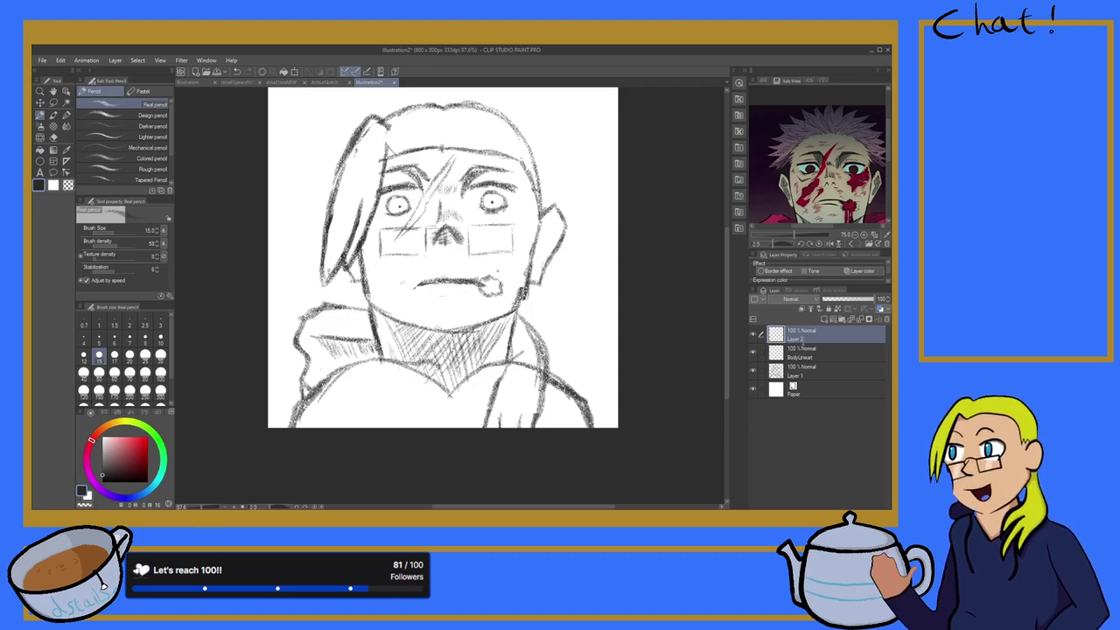
pyautogui.write('HeadLineart')
pyautogui.press('Return')
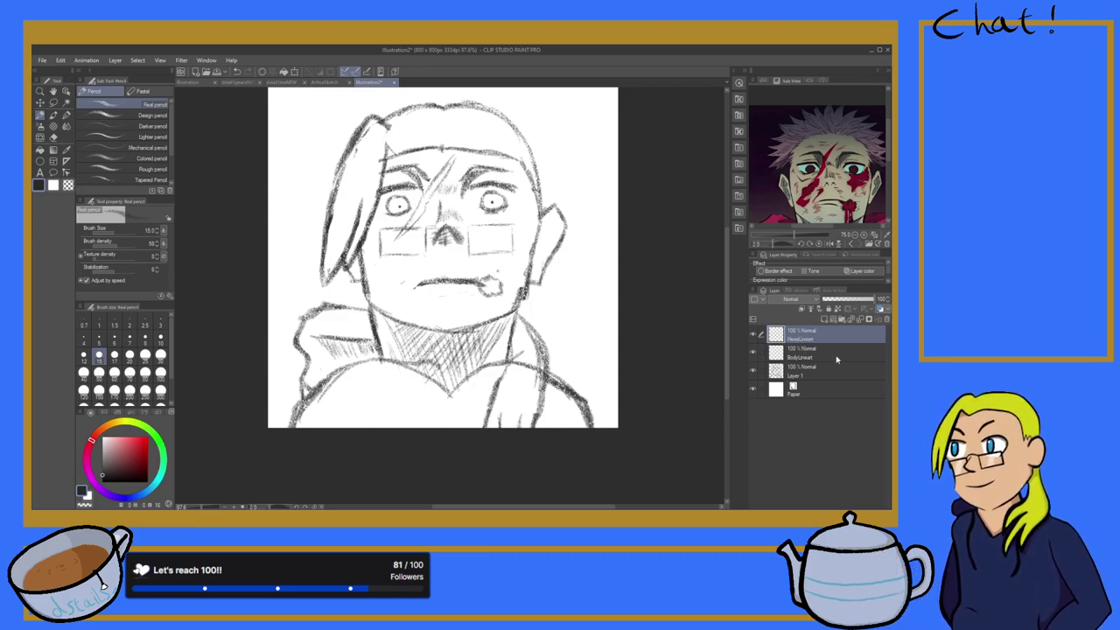
pyautogui.hotkey('ctrl', 'shift', 'n')
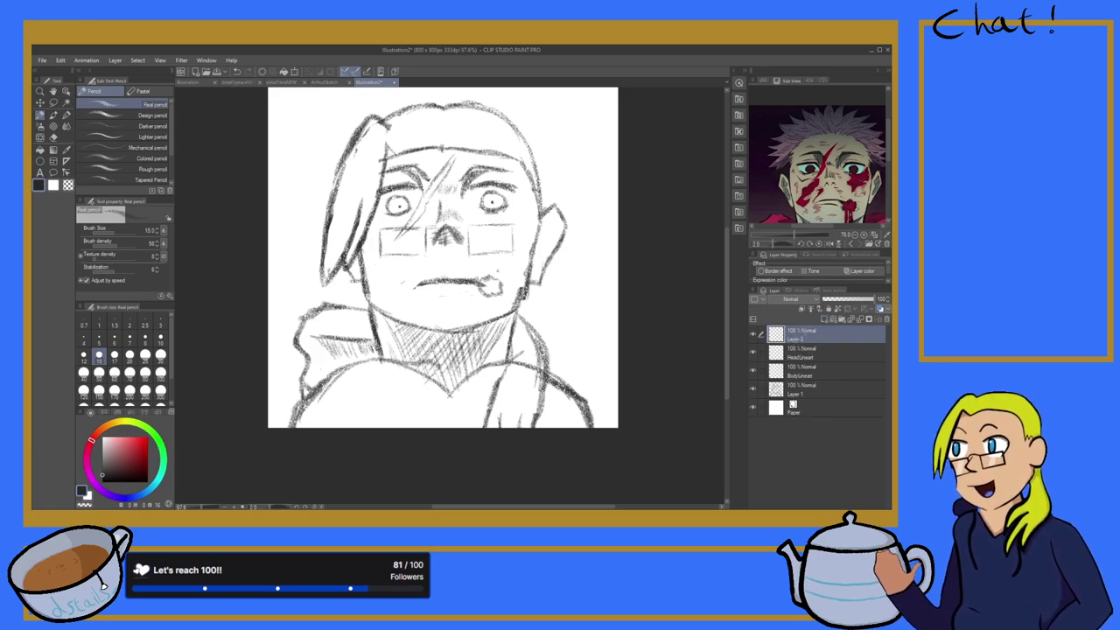
pyautogui.write('ExpresLineart')
pyautogui.press('Return')
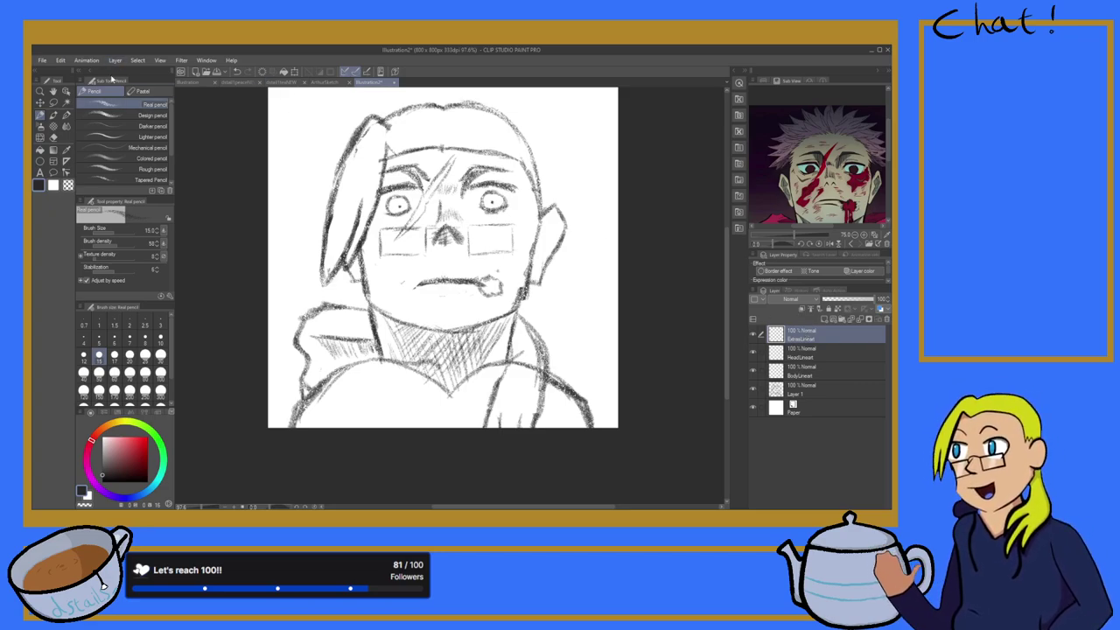
# Step: Ink the four edges of the cheek rectangle near the hair lock on ExtrasLineart with the Turnip pen at size 8
pyautogui.click(65, 114)
pyautogui.scroll(2, 466, 190)
pyautogui.scroll(-3, 437, 203)
pyautogui.scroll(3, 413, 208)
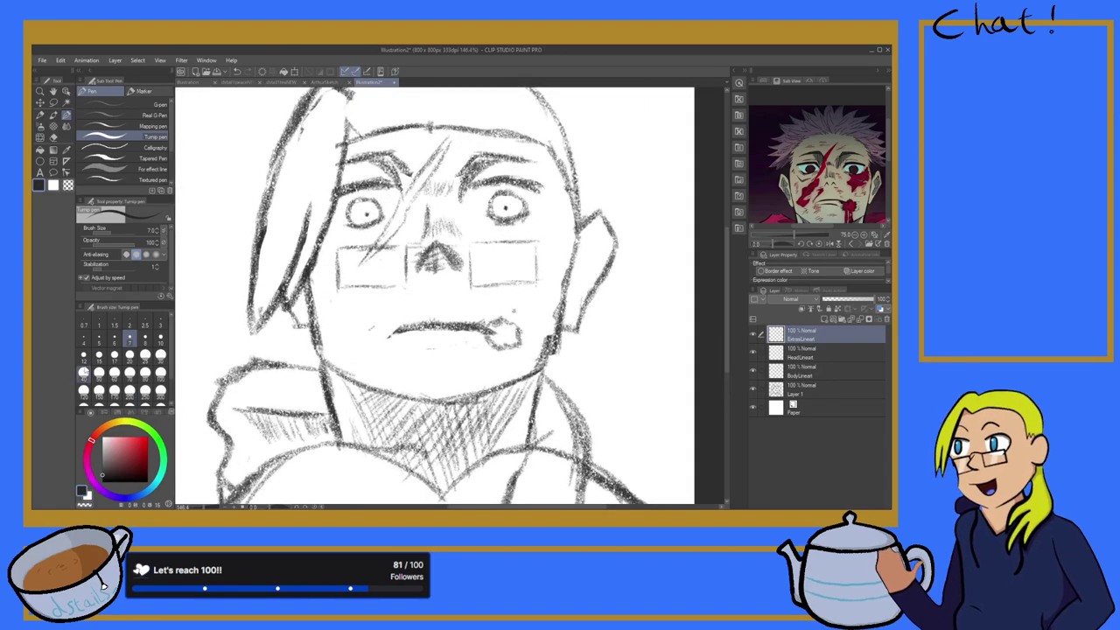
pyautogui.click(145, 339)
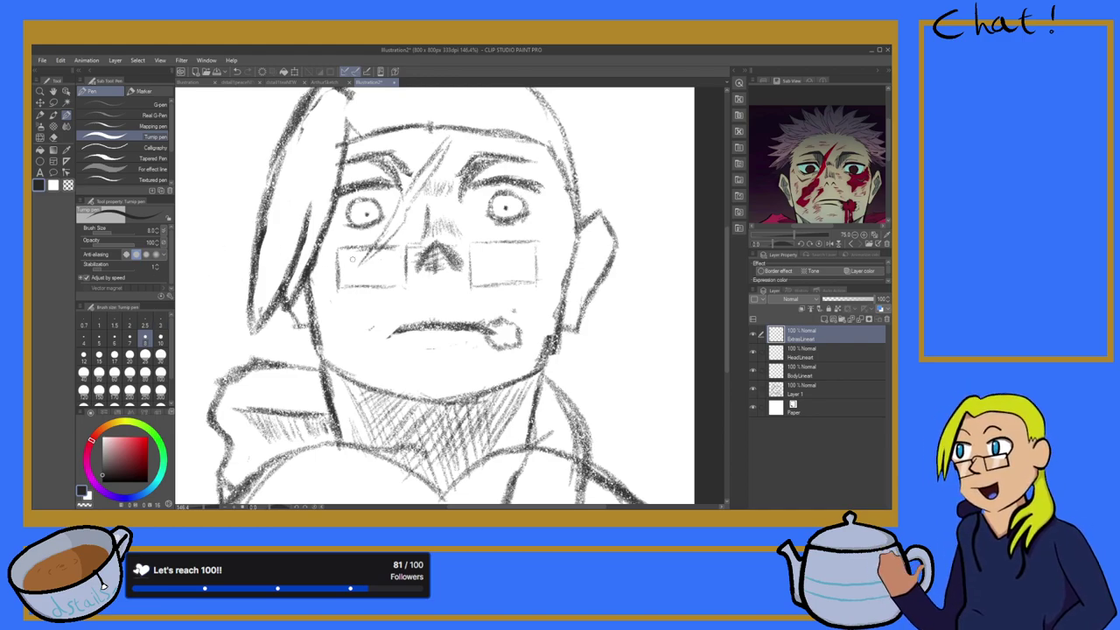
pyautogui.moveTo(339, 249); pyautogui.dragTo(338, 288)
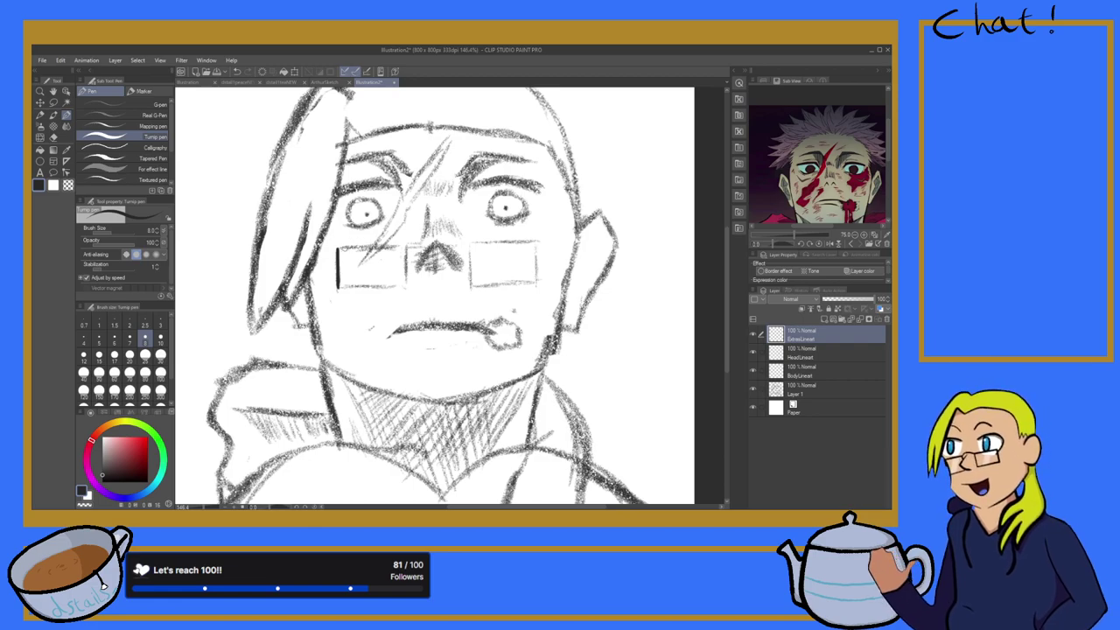
pyautogui.moveTo(337, 248)
pyautogui.mouseDown()
pyautogui.moveTo(404, 250)
pyautogui.moveTo(406, 288)
pyautogui.mouseUp()
pyautogui.moveTo(406, 257); pyautogui.dragTo(406, 288)
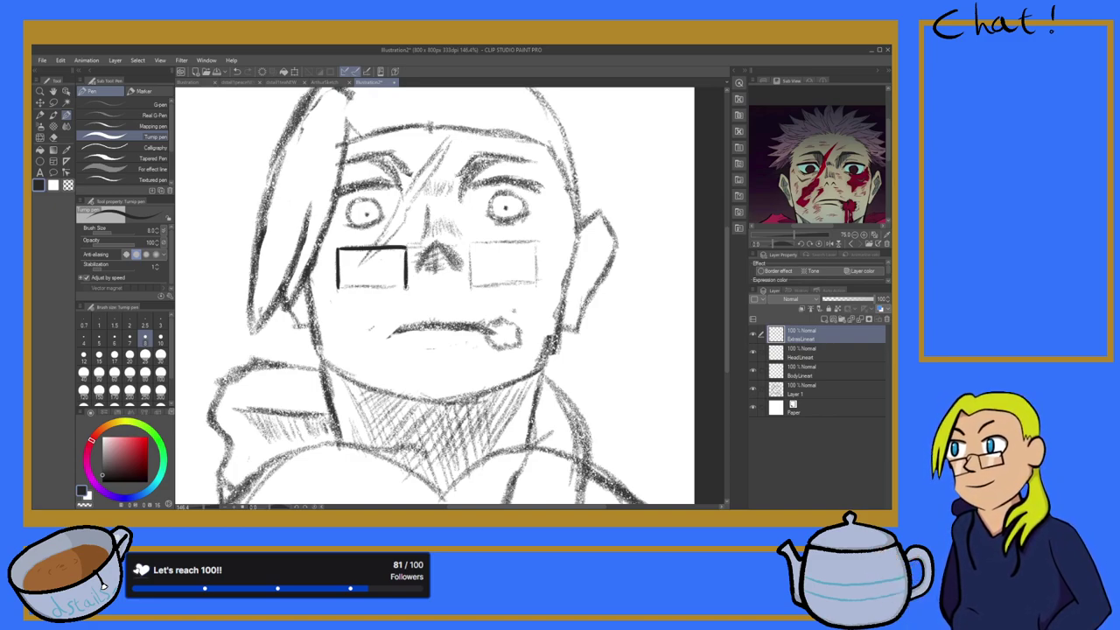
pyautogui.moveTo(405, 248); pyautogui.dragTo(406, 255)
pyautogui.moveTo(405, 287); pyautogui.dragTo(336, 288)
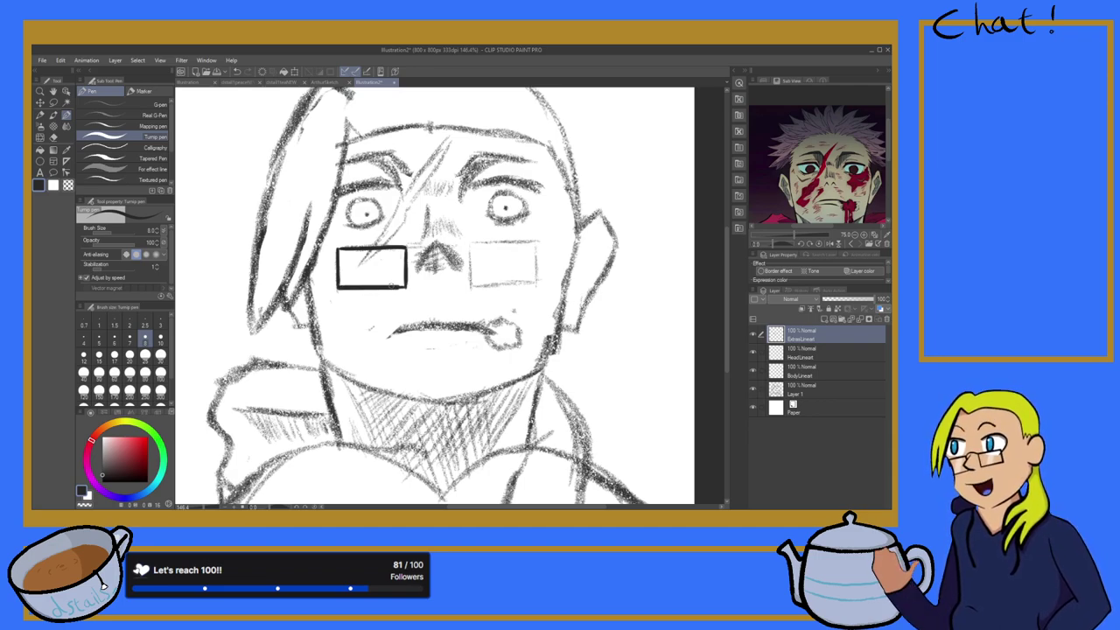
pyautogui.scroll(1, 401, 287)
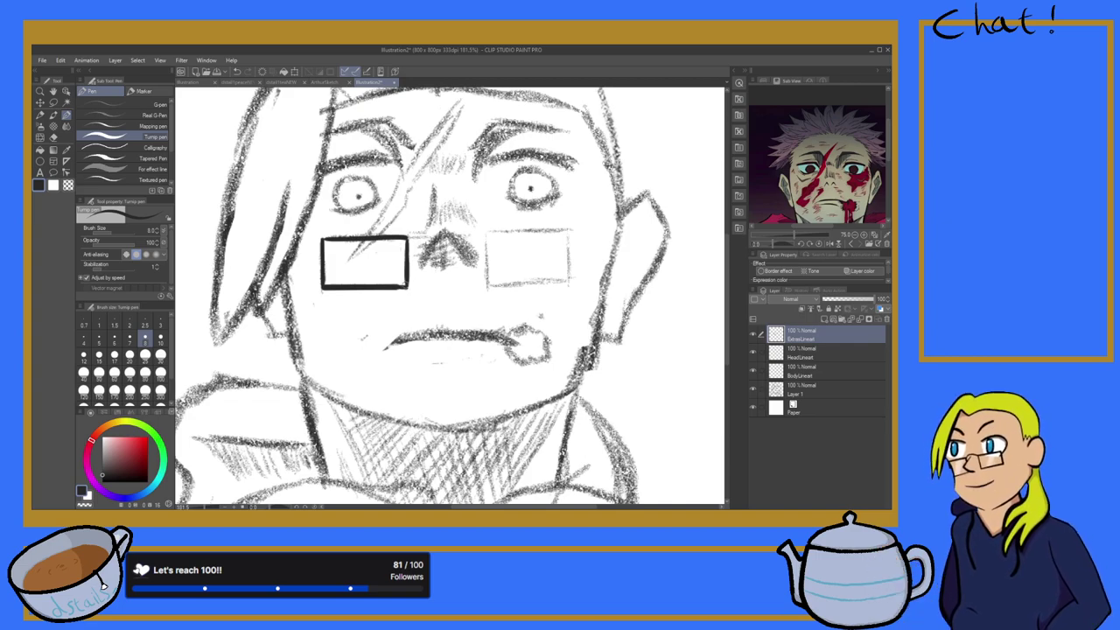
pyautogui.hotkey('ctrl', 'alt', '0')
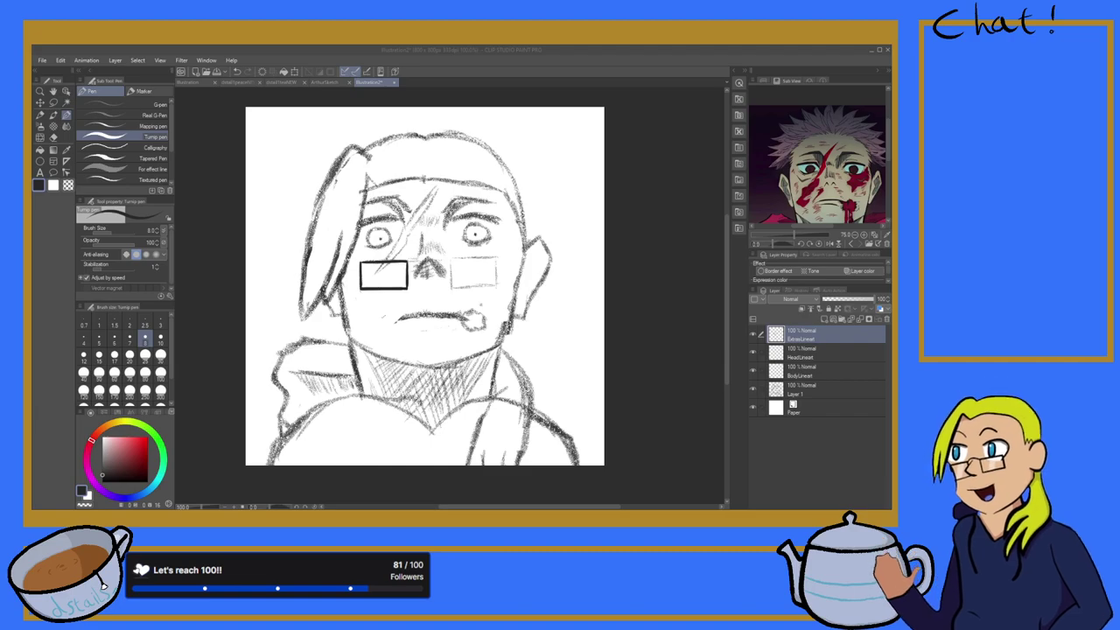
pyautogui.scroll(-2, 412, 351)
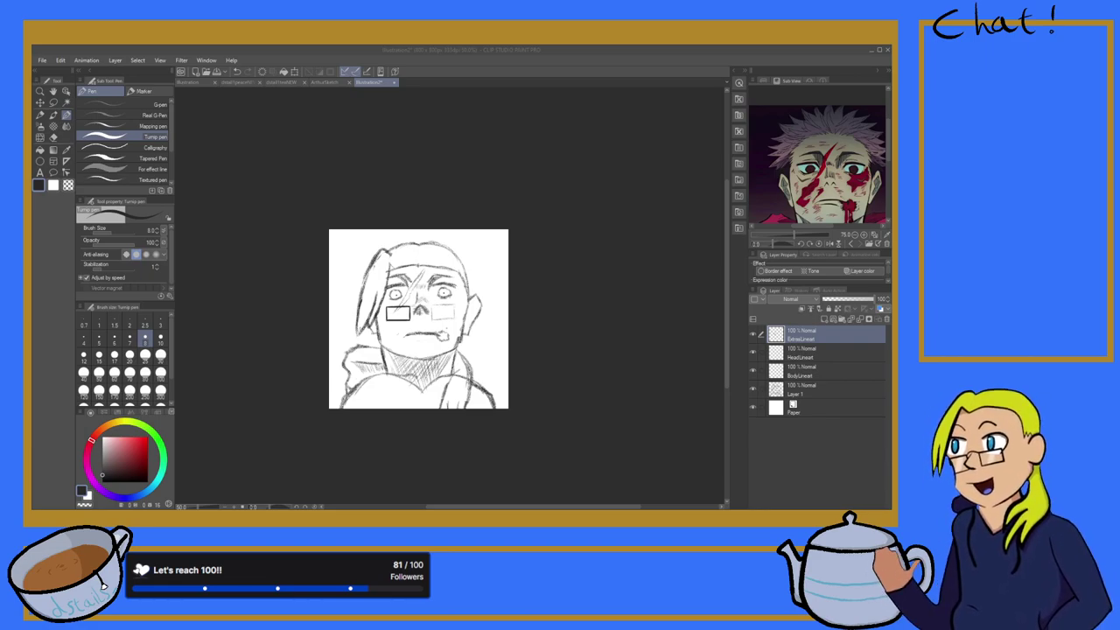
pyautogui.scroll(5, 454, 320)
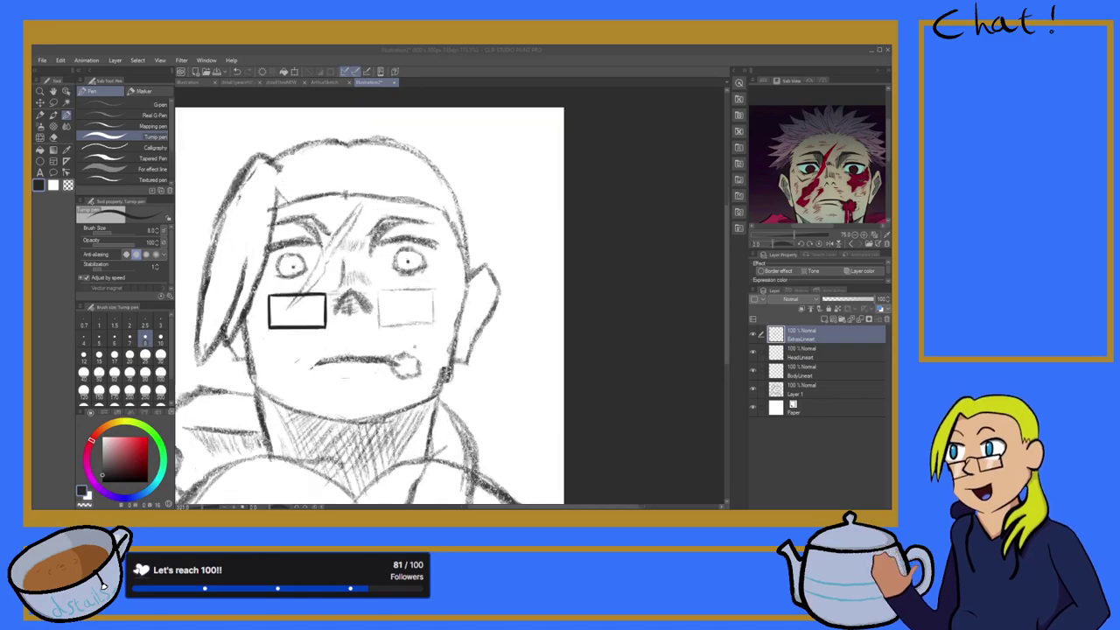
pyautogui.scroll(-3, 379, 324)
pyautogui.scroll(3, 315, 354)
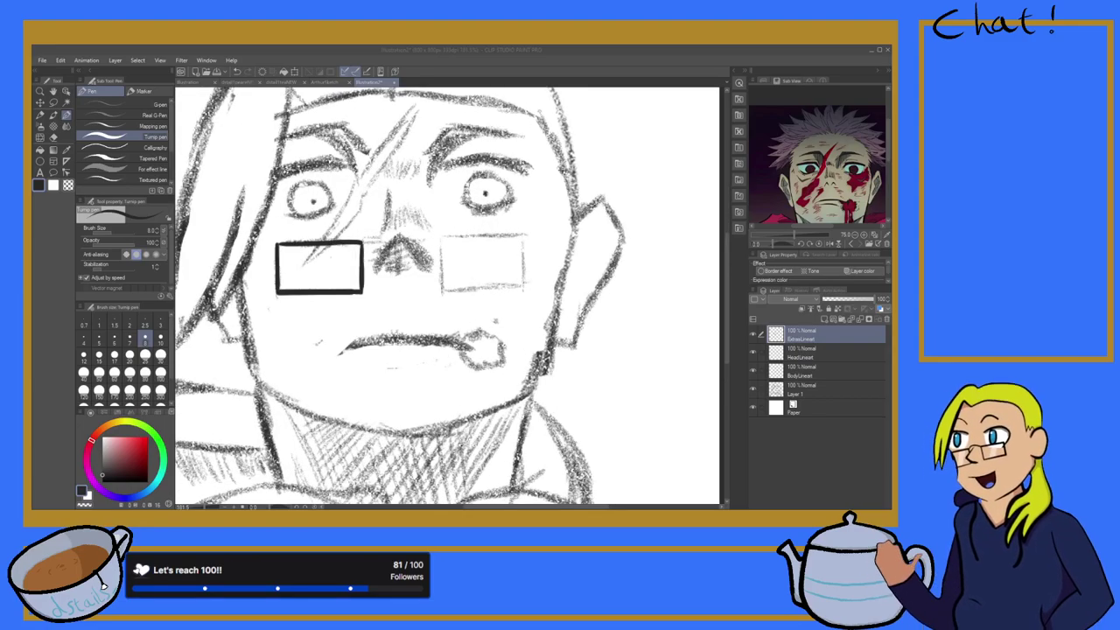
pyautogui.hotkey('ctrl', '+')
pyautogui.click(442, 239)
pyautogui.moveTo(442, 231); pyautogui.dragTo(445, 277)
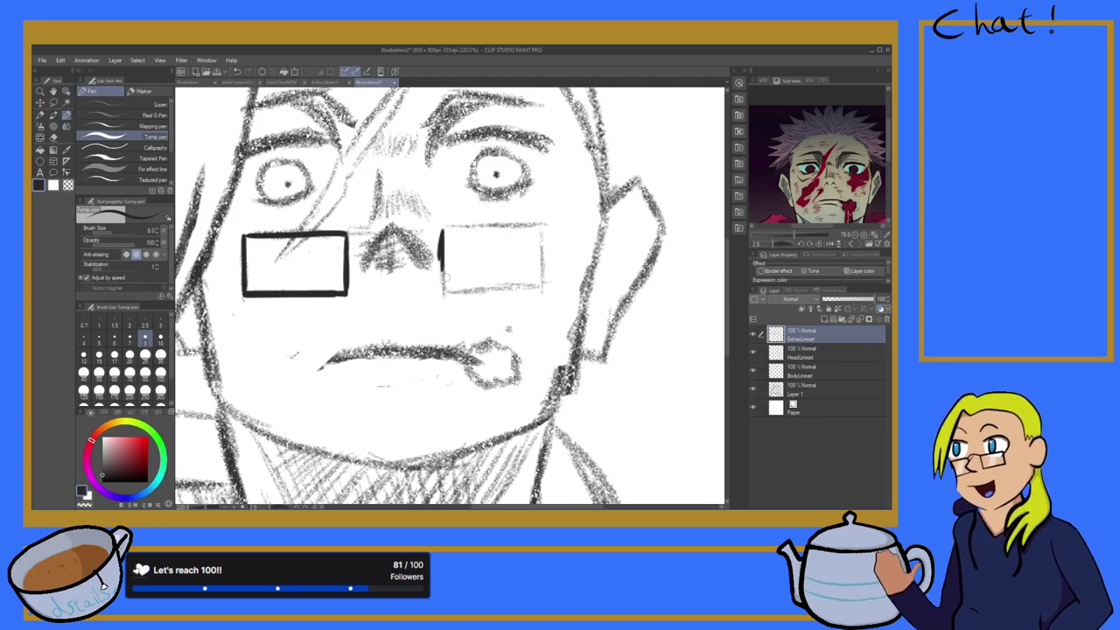
pyautogui.hotkey('ctrl', 'z')
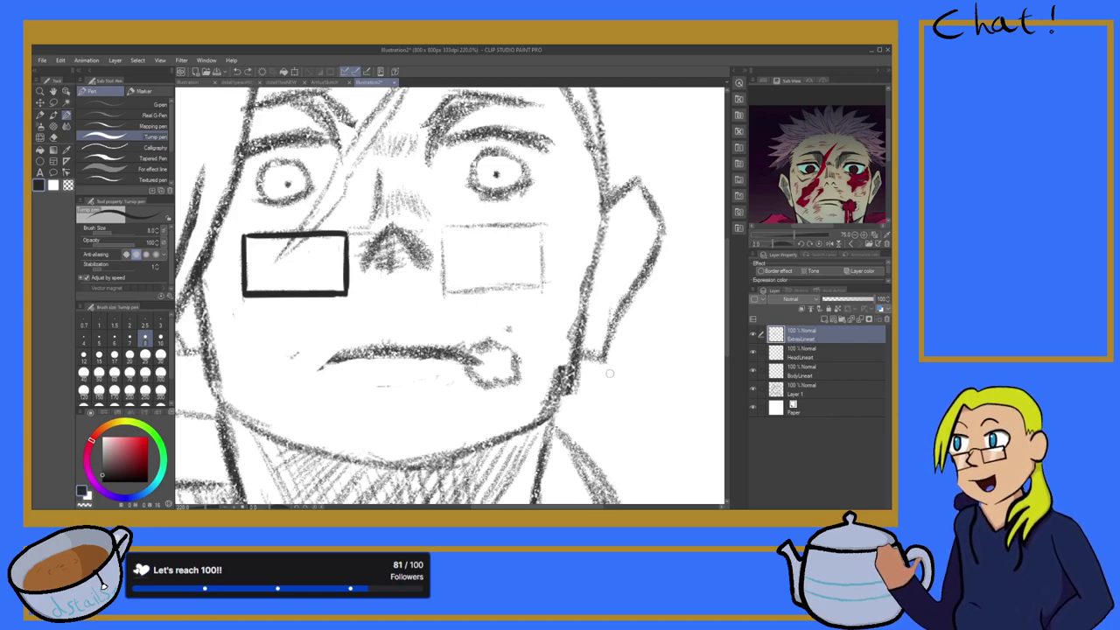
# Step: Ink the four edges of the cheek rectangle on the ear side, redoing its upper edge until it runs straight
pyautogui.moveTo(440, 232); pyautogui.dragTo(441, 289)
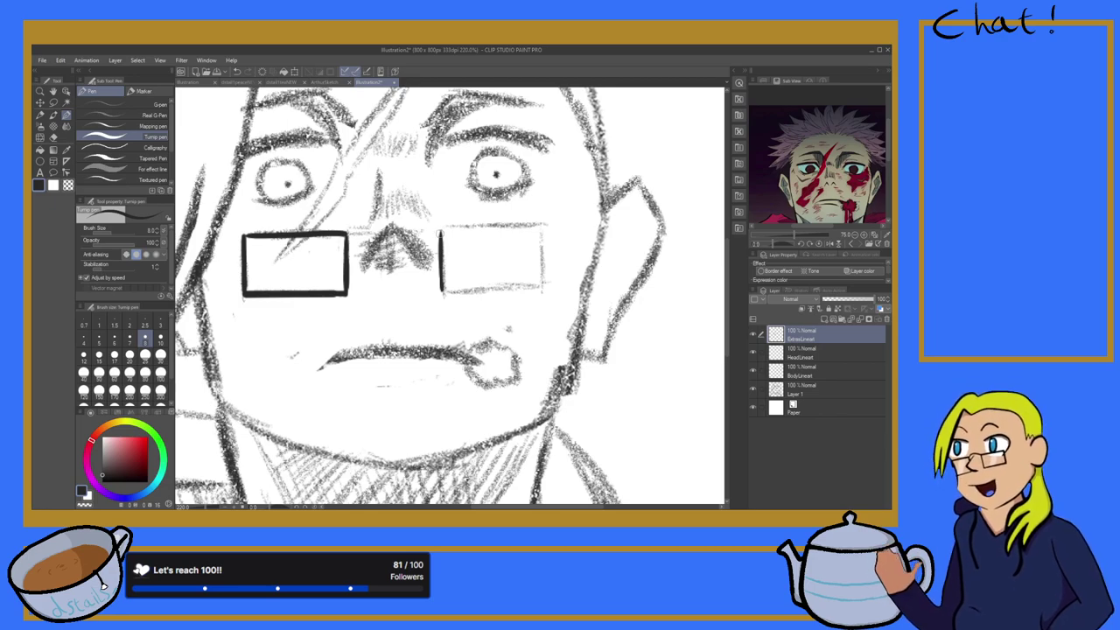
pyautogui.moveTo(440, 232)
pyautogui.mouseDown()
pyautogui.moveTo(503, 236)
pyautogui.moveTo(546, 225)
pyautogui.mouseUp()
pyautogui.hotkey('ctrl', 'z')
pyautogui.moveTo(442, 233)
pyautogui.mouseDown()
pyautogui.moveTo(541, 234)
pyautogui.moveTo(437, 231)
pyautogui.mouseUp()
pyautogui.hotkey('ctrl', 'z')
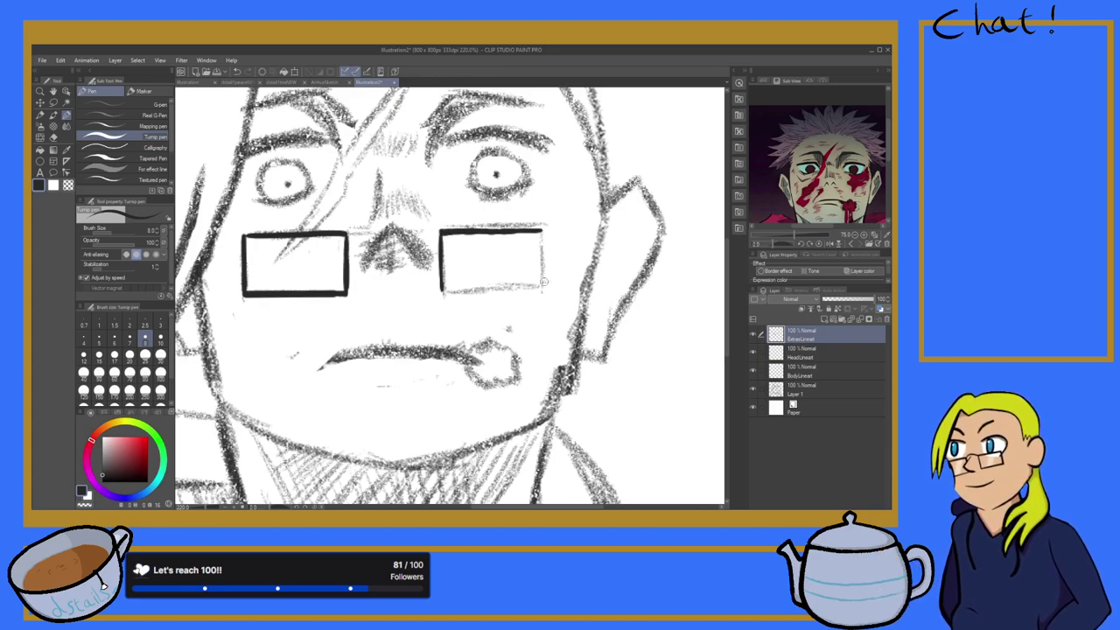
pyautogui.moveTo(541, 232); pyautogui.dragTo(539, 282)
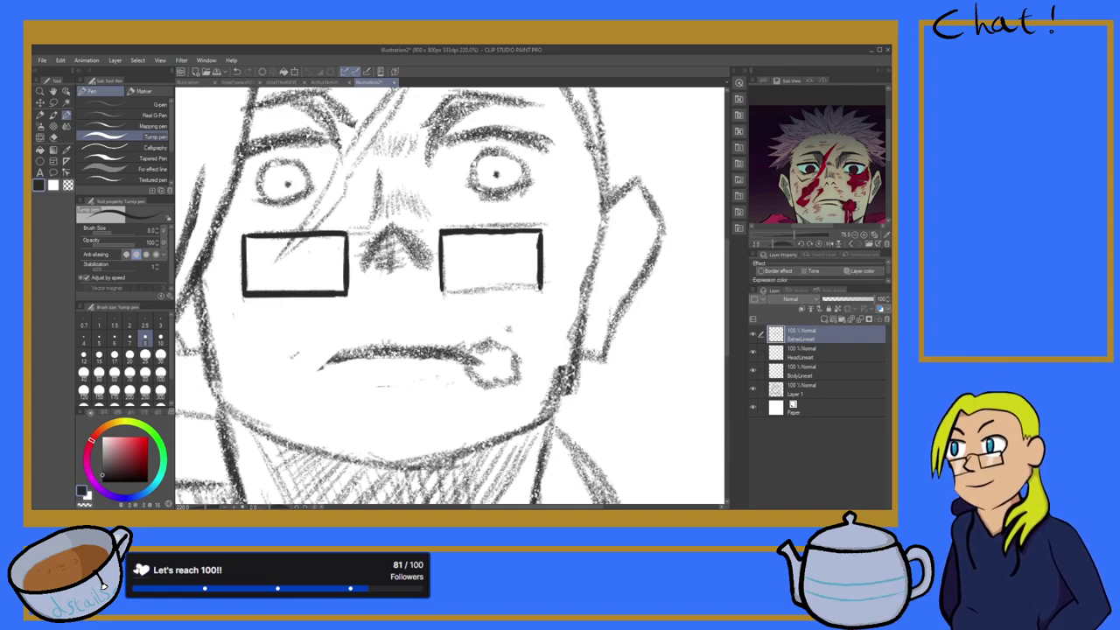
pyautogui.moveTo(541, 287); pyautogui.dragTo(446, 288)
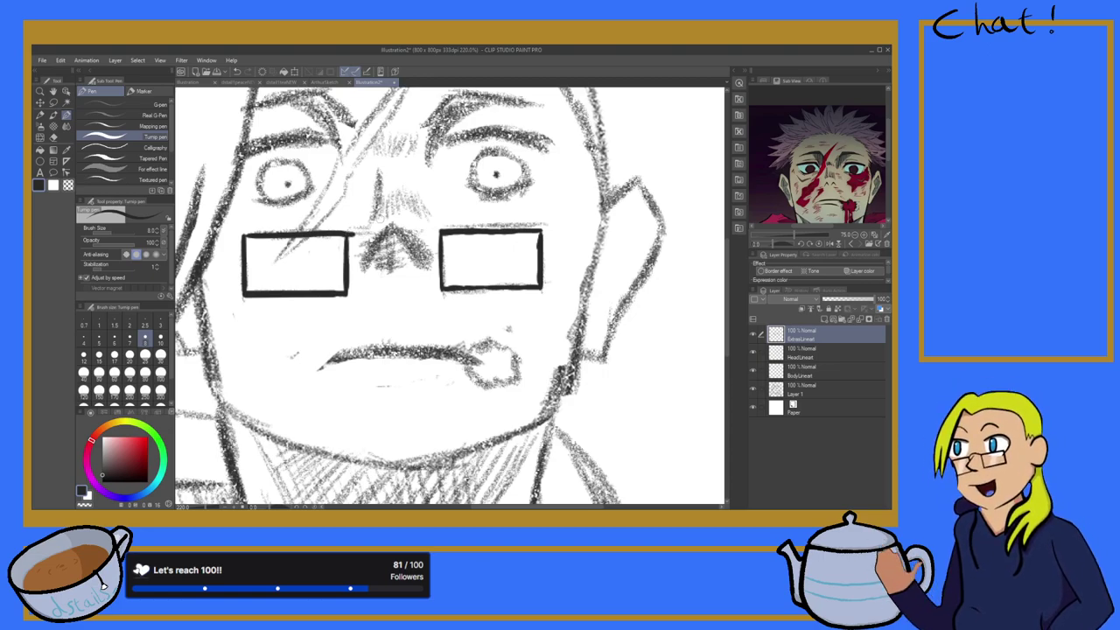
# Step: Ink a horizontal bridge line across the nose from each rectangle's upper inner corner, joining them like a pair of glasses
pyautogui.moveTo(440, 231); pyautogui.dragTo(411, 232)
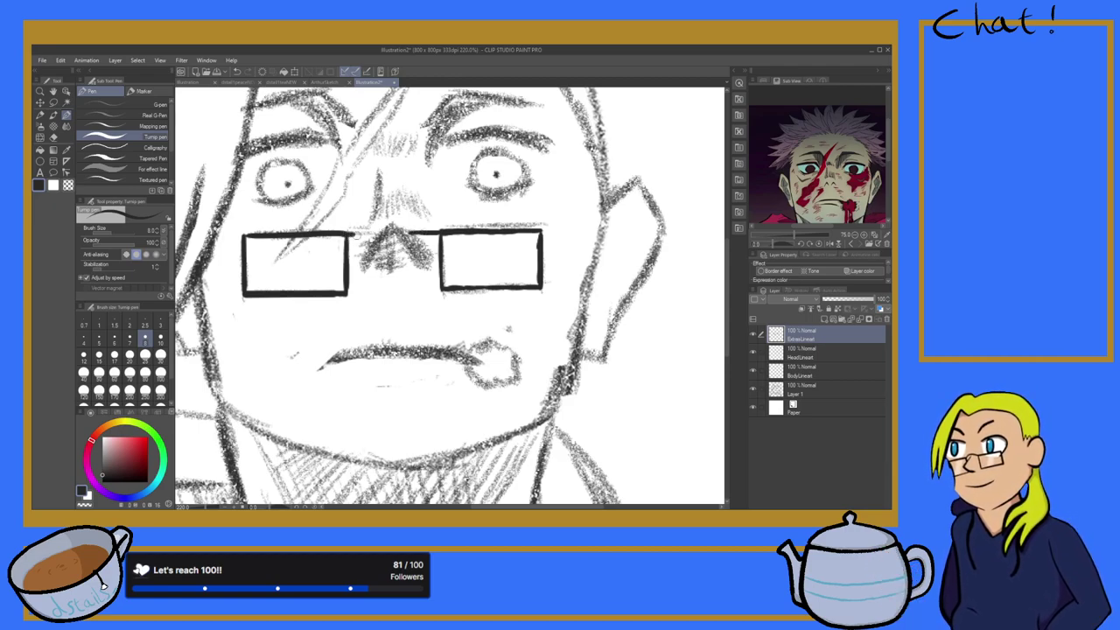
pyautogui.moveTo(347, 234)
pyautogui.mouseDown()
pyautogui.moveTo(376, 233)
pyautogui.moveTo(363, 241)
pyautogui.mouseUp()
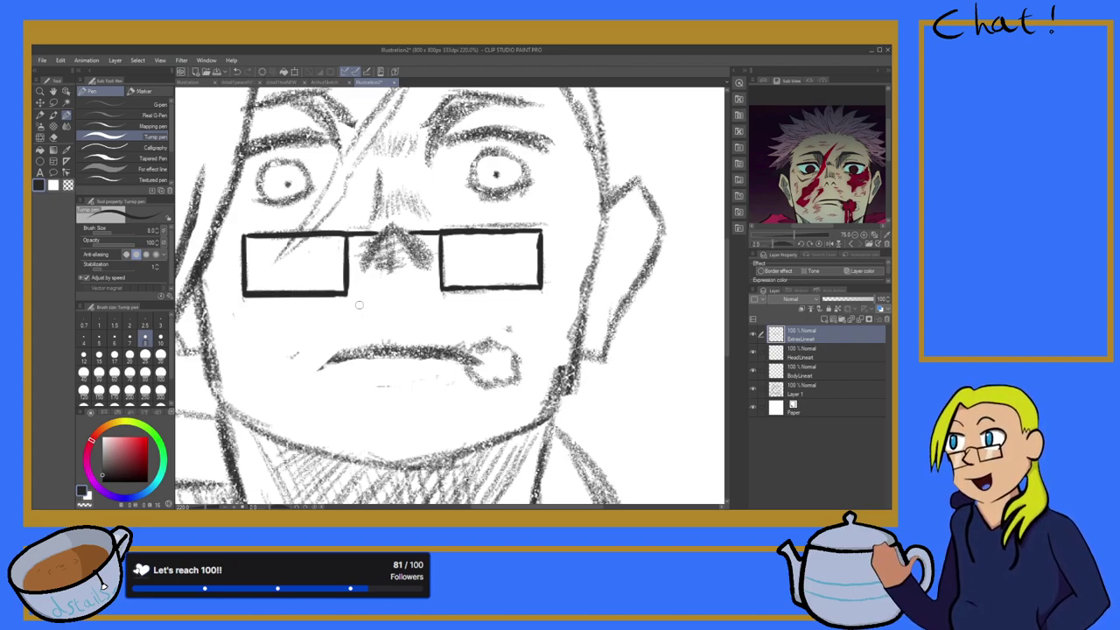
pyautogui.scroll(-7, 538, 204)
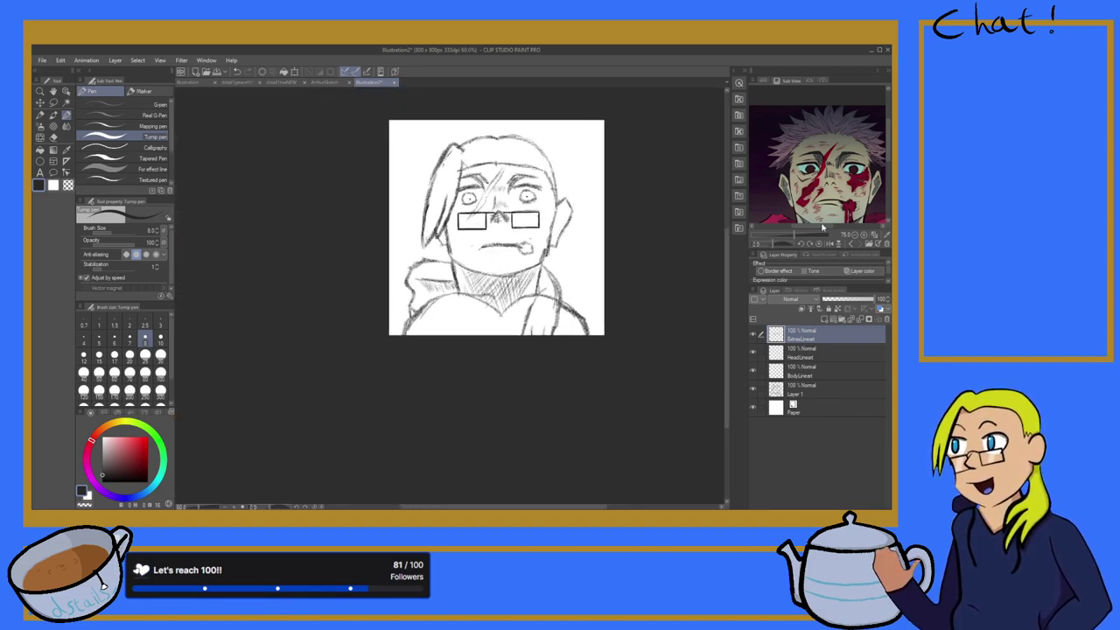
# Step: Ink the hair lock's inner edge on HeadLineart with the Turnip pen, curving from the forehead down to the lower tip
pyautogui.click(811, 353)
pyautogui.scroll(4, 446, 167)
pyautogui.scroll(-5, 444, 167)
pyautogui.scroll(8, 461, 170)
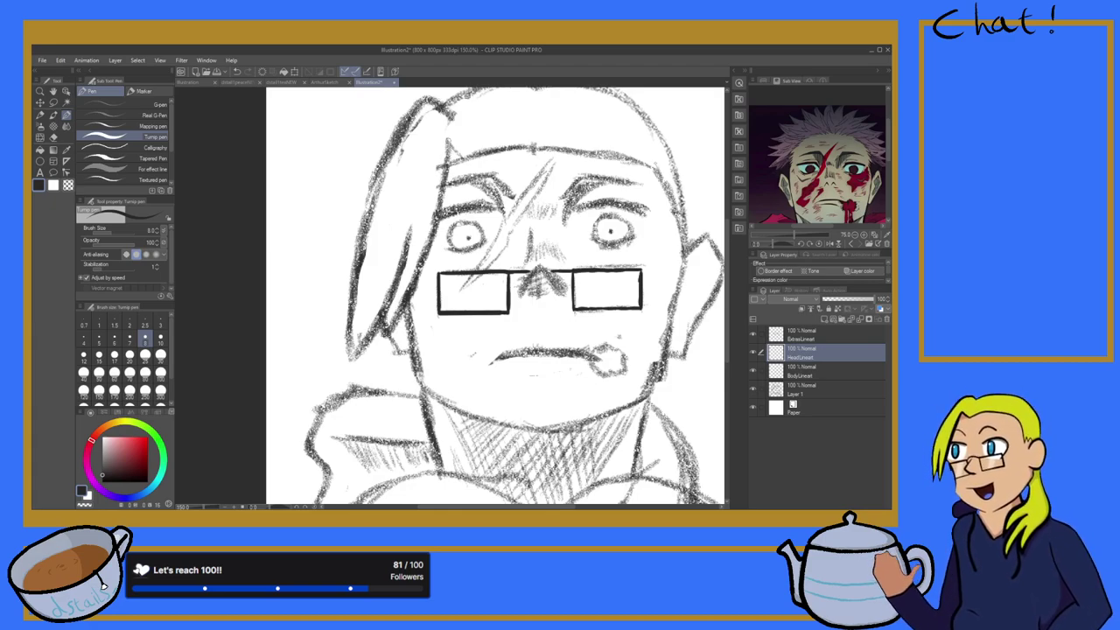
pyautogui.moveTo(448, 141); pyautogui.dragTo(439, 171)
pyautogui.hotkey('ctrl', 'z')
pyautogui.hotkey('ctrl', 'z')
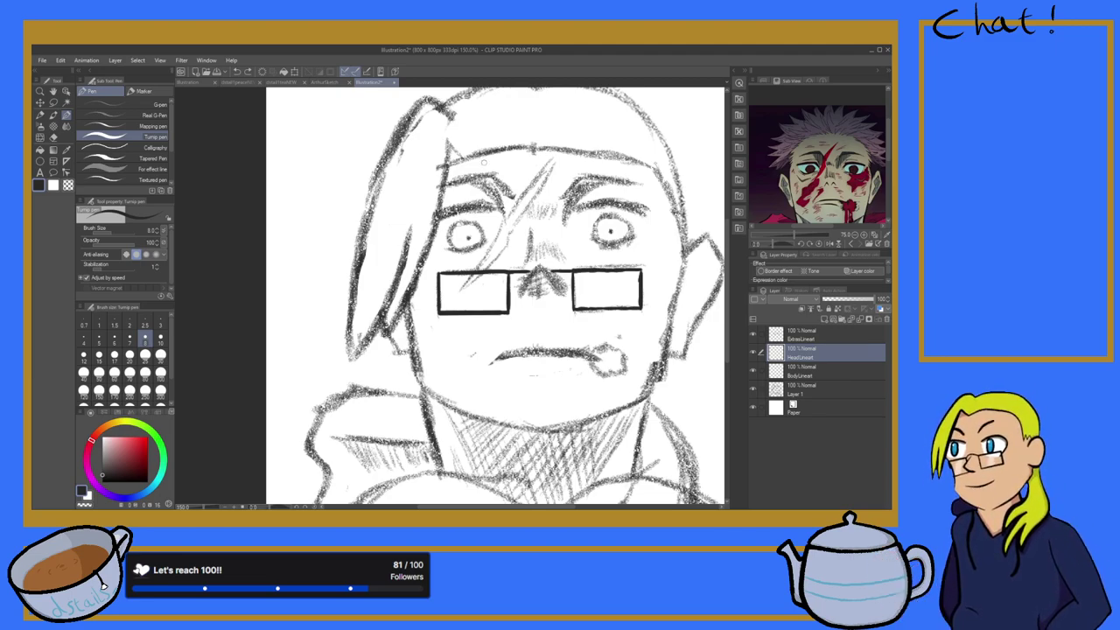
pyautogui.moveTo(449, 139); pyautogui.dragTo(424, 257)
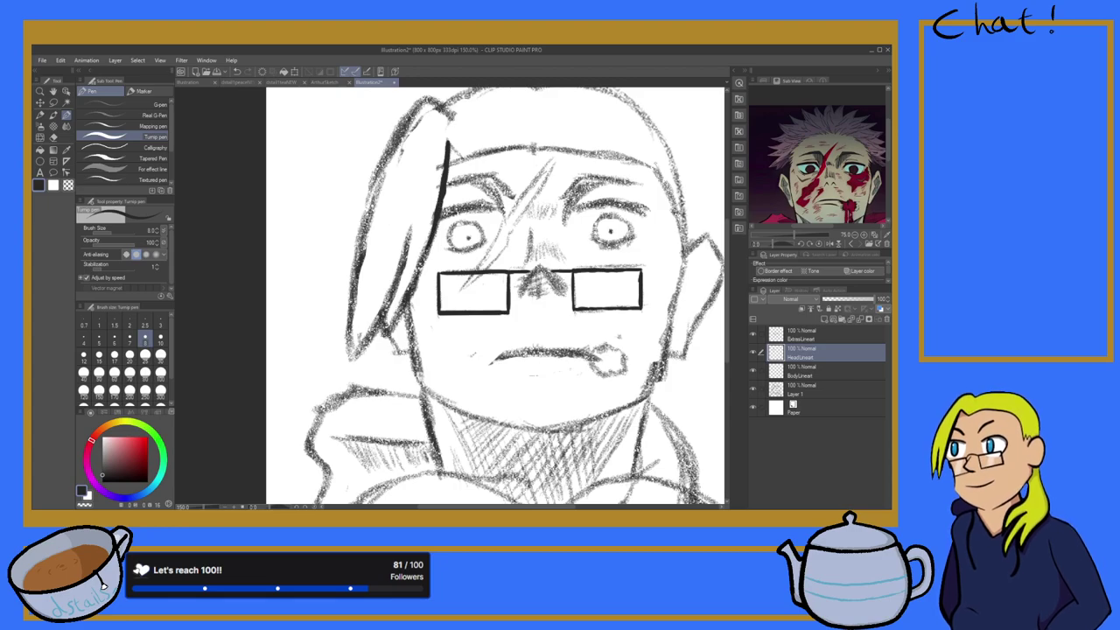
pyautogui.moveTo(439, 208); pyautogui.dragTo(399, 299)
pyautogui.moveTo(421, 255)
pyautogui.mouseDown()
pyautogui.moveTo(388, 332)
pyautogui.moveTo(418, 285)
pyautogui.mouseUp()
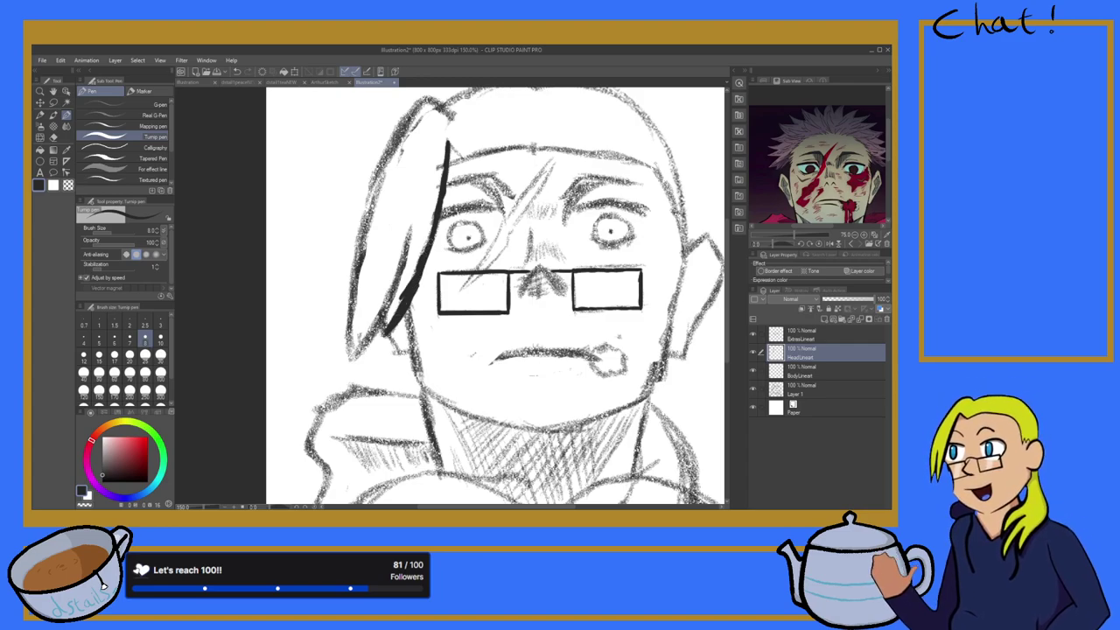
# Step: Thin the lower part of the hair lock's inked edge with the Hard eraser so it tapers smoothly toward the tip
pyautogui.click(53, 139)
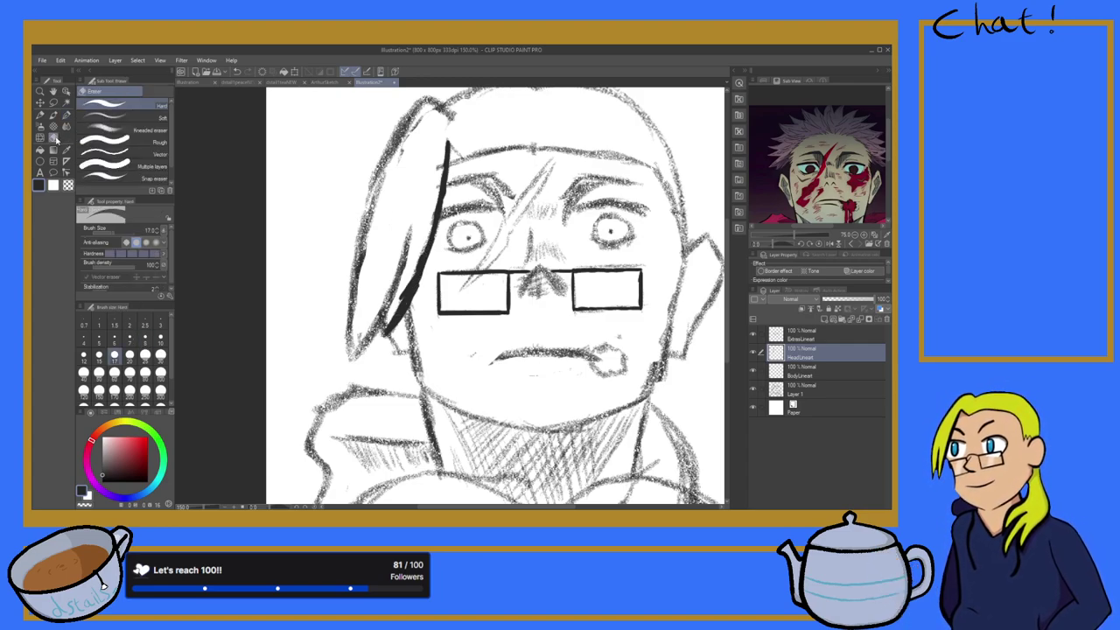
pyautogui.moveTo(424, 284); pyautogui.dragTo(382, 342)
pyautogui.moveTo(405, 281)
pyautogui.mouseDown()
pyautogui.moveTo(389, 308)
pyautogui.moveTo(417, 249)
pyautogui.mouseUp()
pyautogui.hotkey('ctrl', 'z')
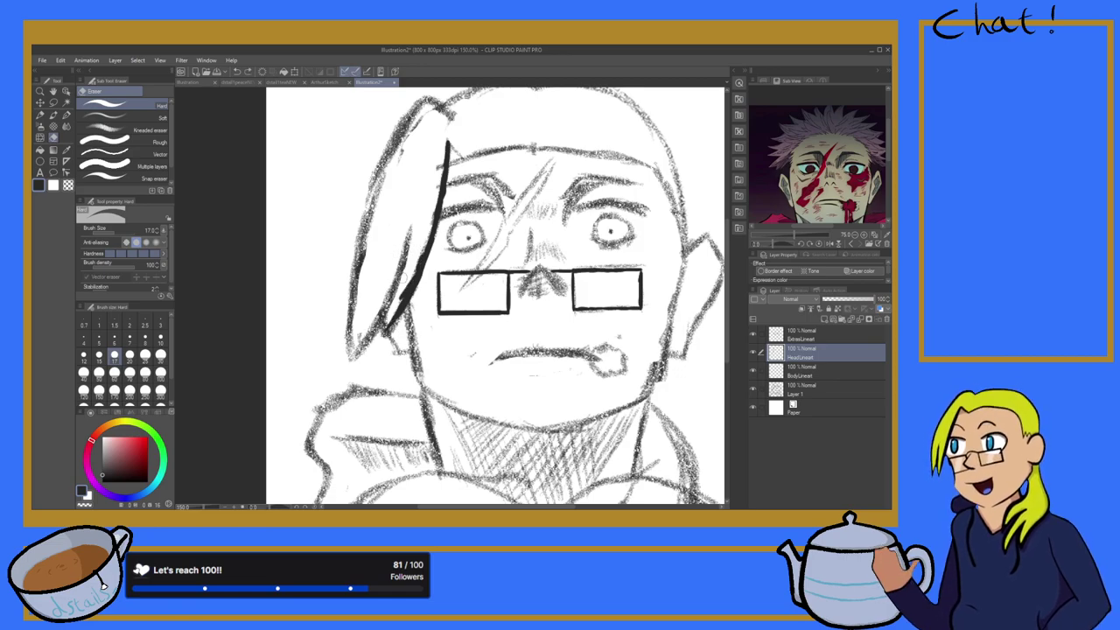
pyautogui.moveTo(405, 286)
pyautogui.mouseDown()
pyautogui.moveTo(394, 302)
pyautogui.moveTo(418, 249)
pyautogui.mouseUp()
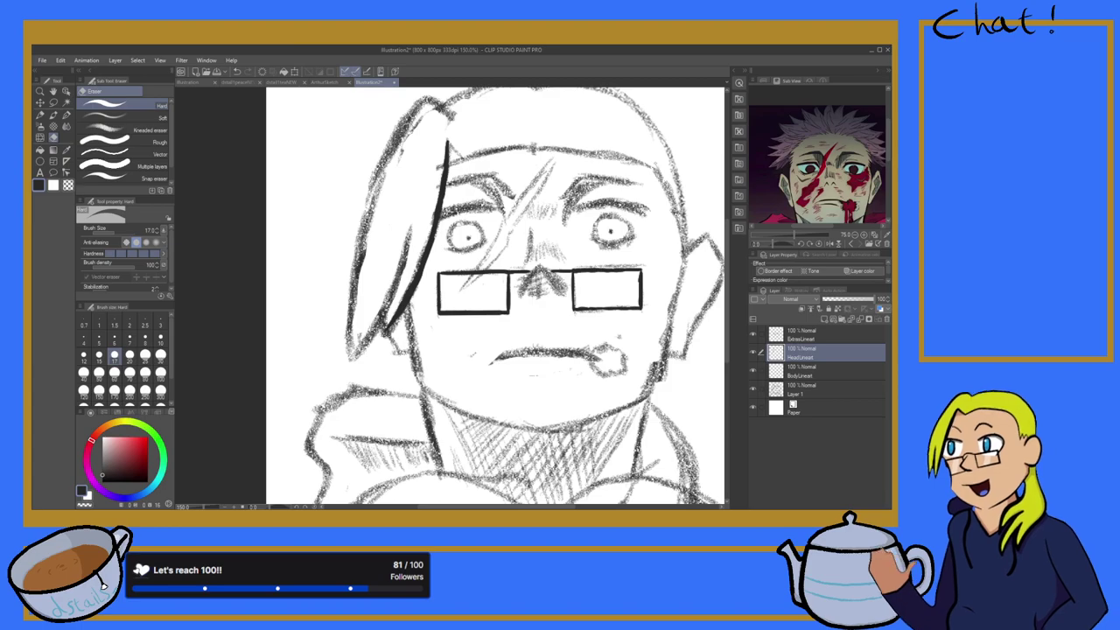
# Step: Ink a small triangular notch at the hair lock's upper end and the first stretch of hairline across the forehead with the Turnip pen
pyautogui.click(66, 114)
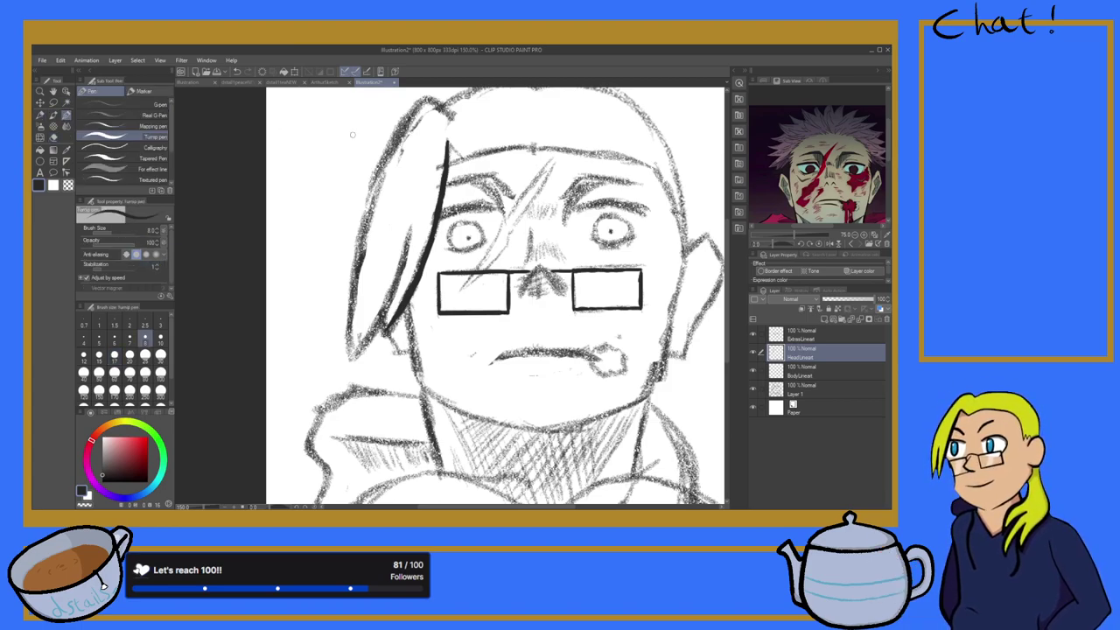
pyautogui.scroll(5, 454, 153)
pyautogui.moveTo(429, 125); pyautogui.dragTo(450, 160)
pyautogui.hotkey('ctrl', 'z')
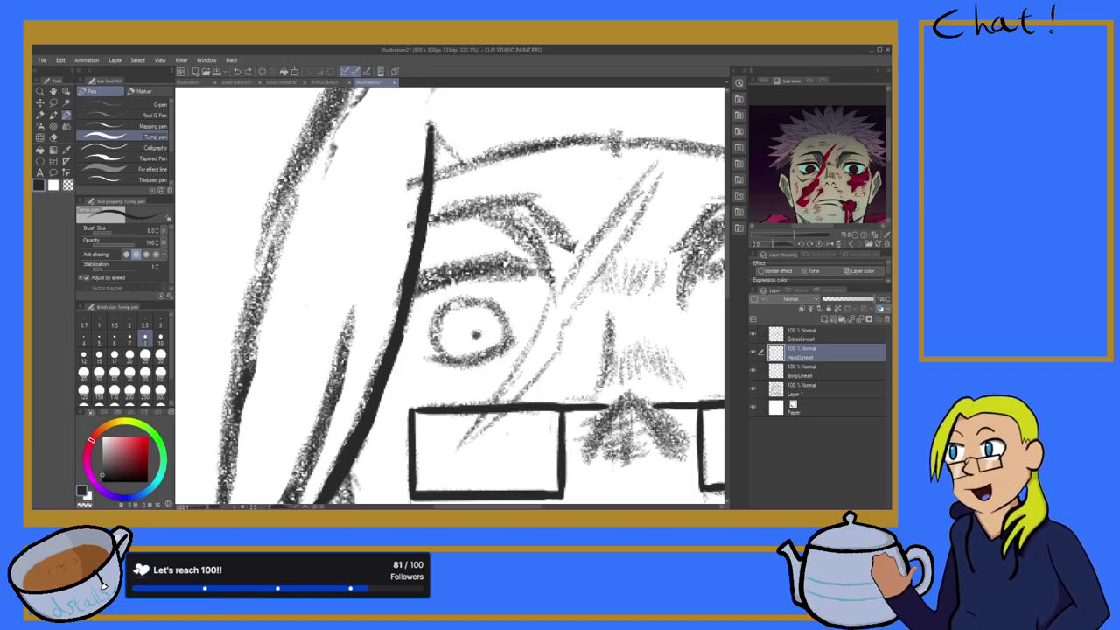
pyautogui.moveTo(427, 123); pyautogui.dragTo(462, 175)
pyautogui.hotkey('ctrl', 'z')
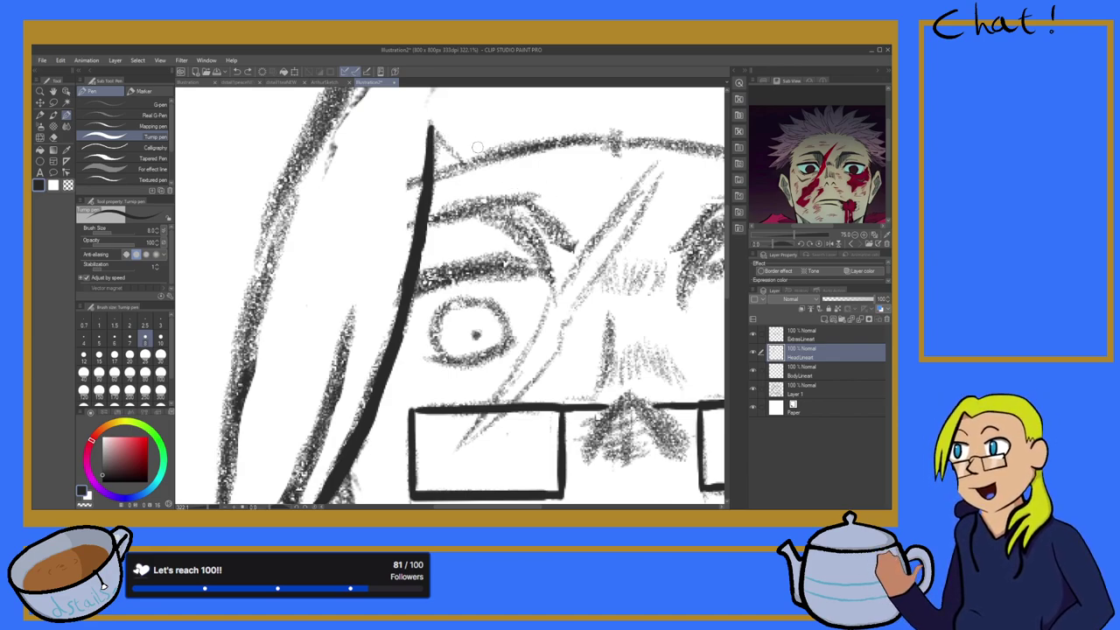
pyautogui.moveTo(429, 124)
pyautogui.mouseDown()
pyautogui.moveTo(461, 172)
pyautogui.moveTo(430, 176)
pyautogui.moveTo(539, 146)
pyautogui.mouseUp()
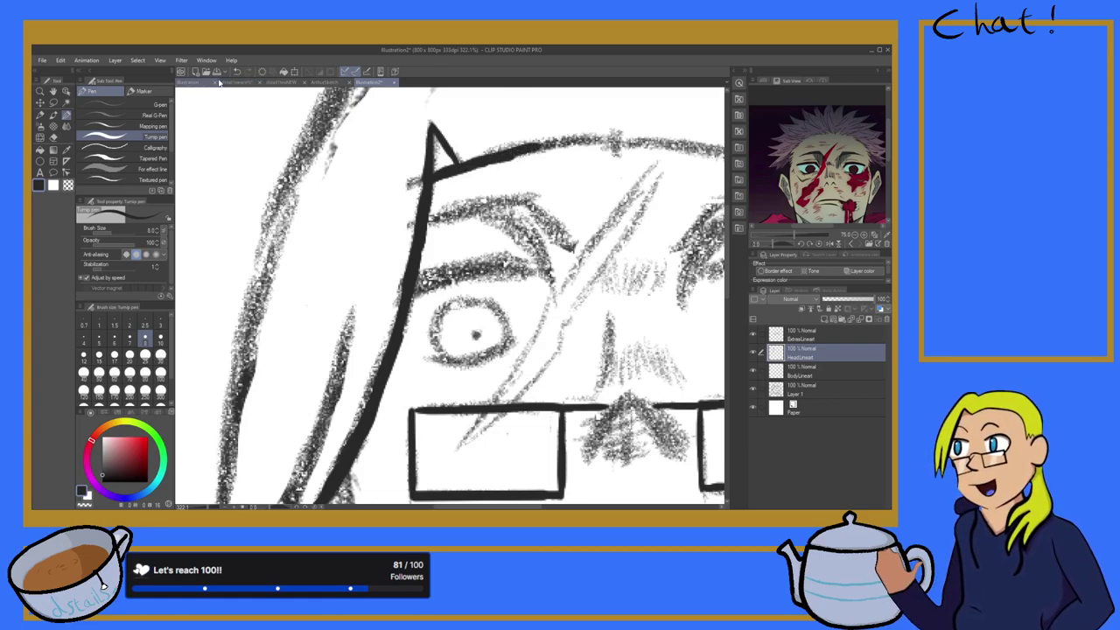
# Step: Close the blank Illustration and ArthurSketch documents, and view the finished peace-sign portrait before returning to the face drawing
pyautogui.click(188, 83)
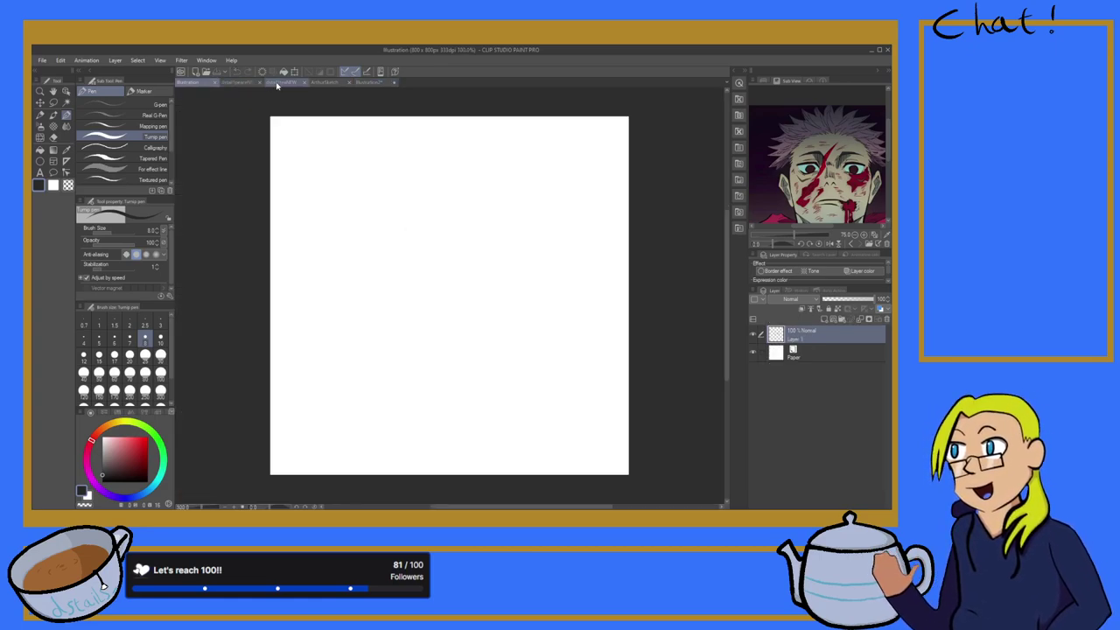
pyautogui.click(214, 83)
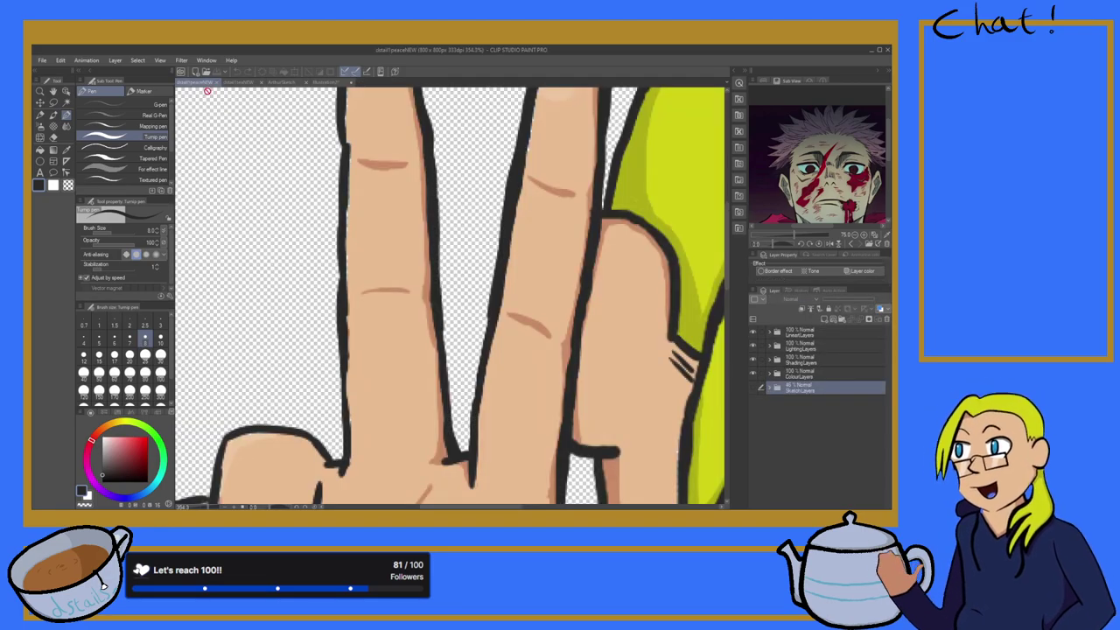
pyautogui.hotkey('ctrl', '0')
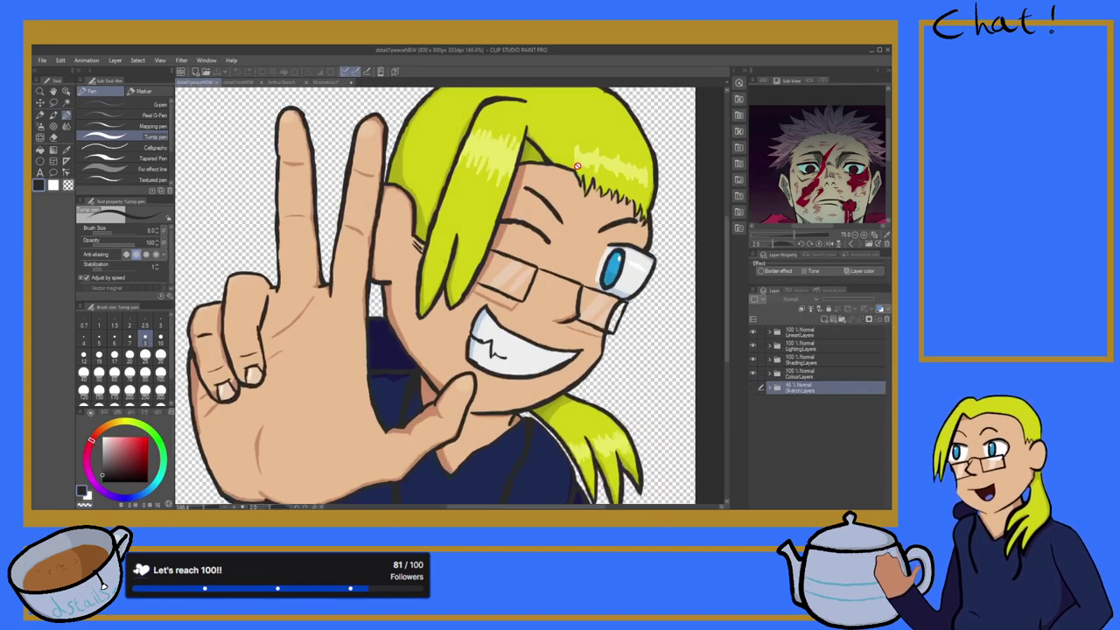
pyautogui.click(232, 83)
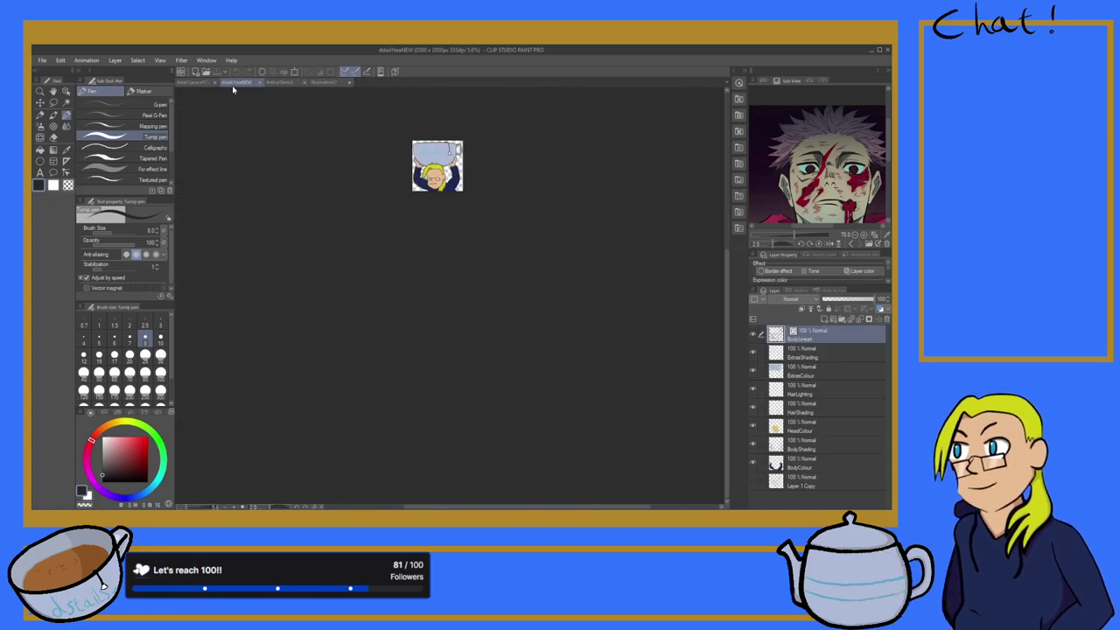
pyautogui.click(280, 82)
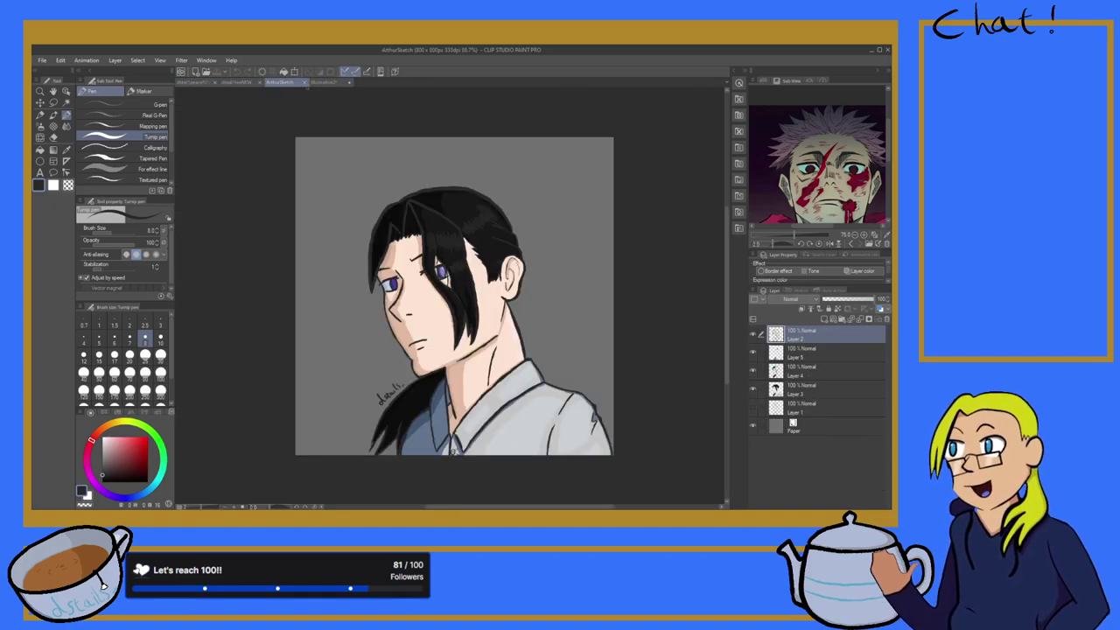
pyautogui.click(303, 83)
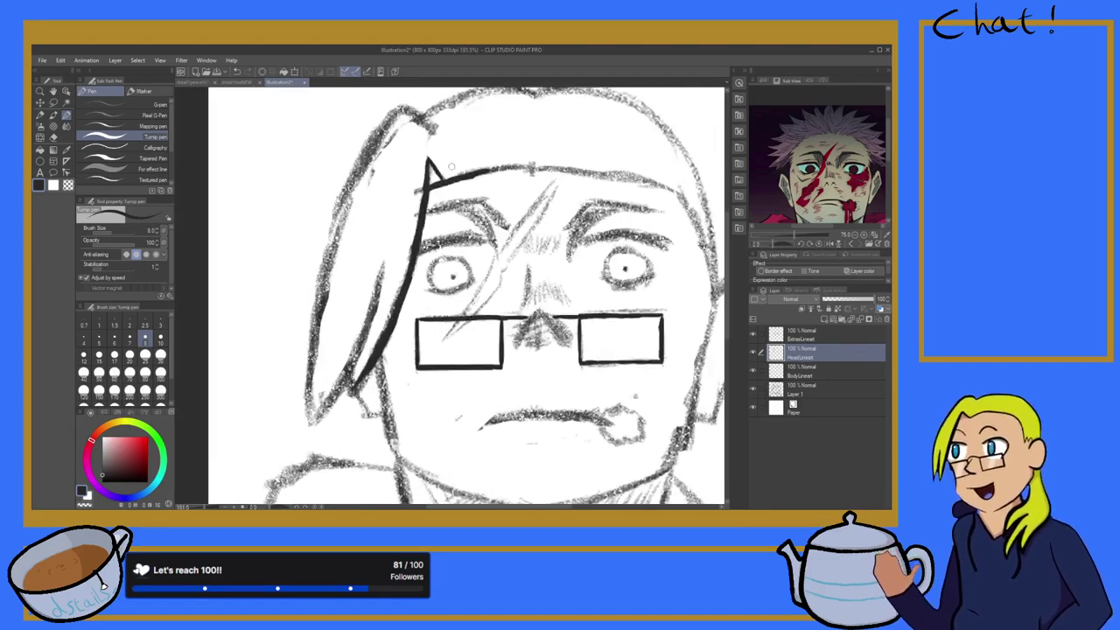
# Step: Erase the inked forehead hairline beyond the triangular notch with the Hard eraser
pyautogui.scroll(3, 482, 133)
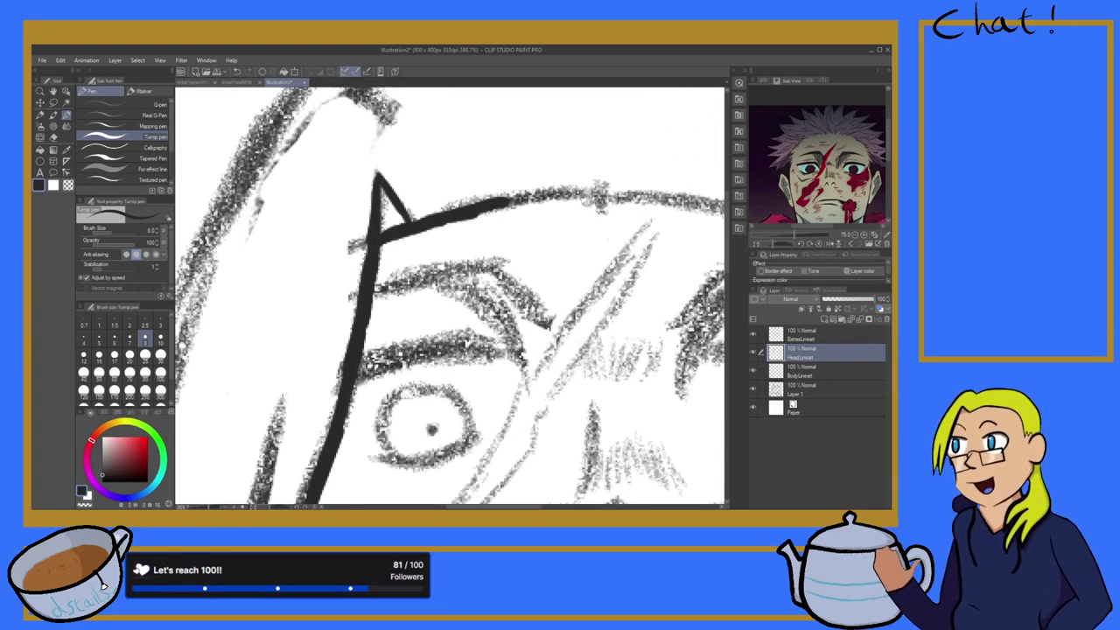
pyautogui.scroll(2, 565, 186)
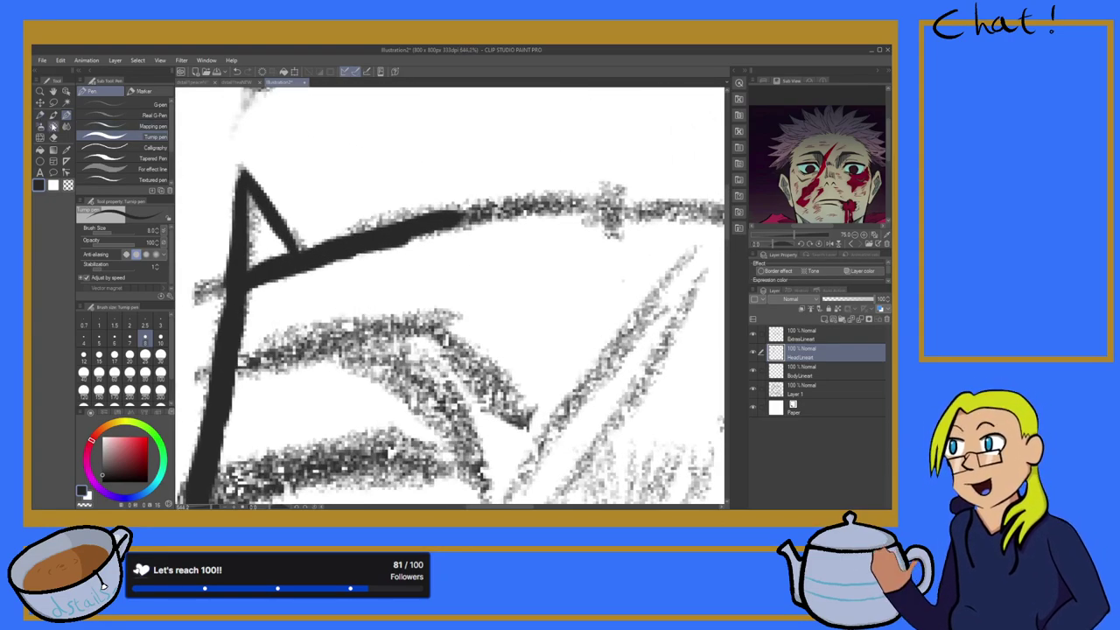
pyautogui.click(52, 128)
pyautogui.moveTo(458, 230)
pyautogui.mouseDown()
pyautogui.moveTo(404, 240)
pyautogui.moveTo(377, 197)
pyautogui.moveTo(350, 247)
pyautogui.moveTo(333, 213)
pyautogui.mouseUp()
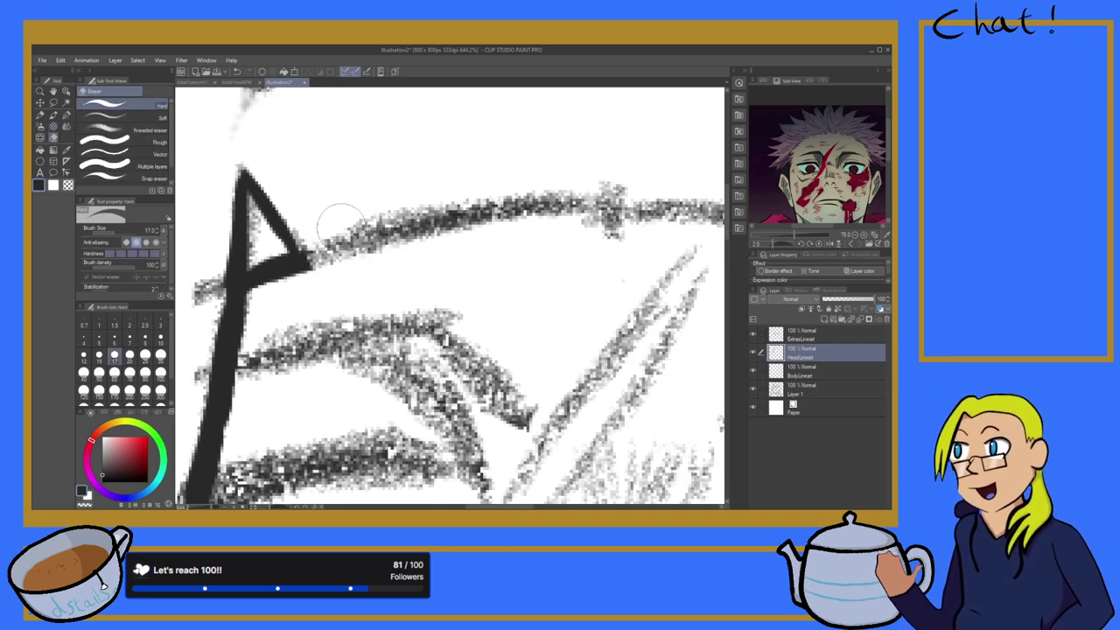
# Step: Extend the hairline from the notch with the Turnip pen and ink three pointed hair strands hanging over the forehead
pyautogui.click(33, 117)
pyautogui.click(39, 117)
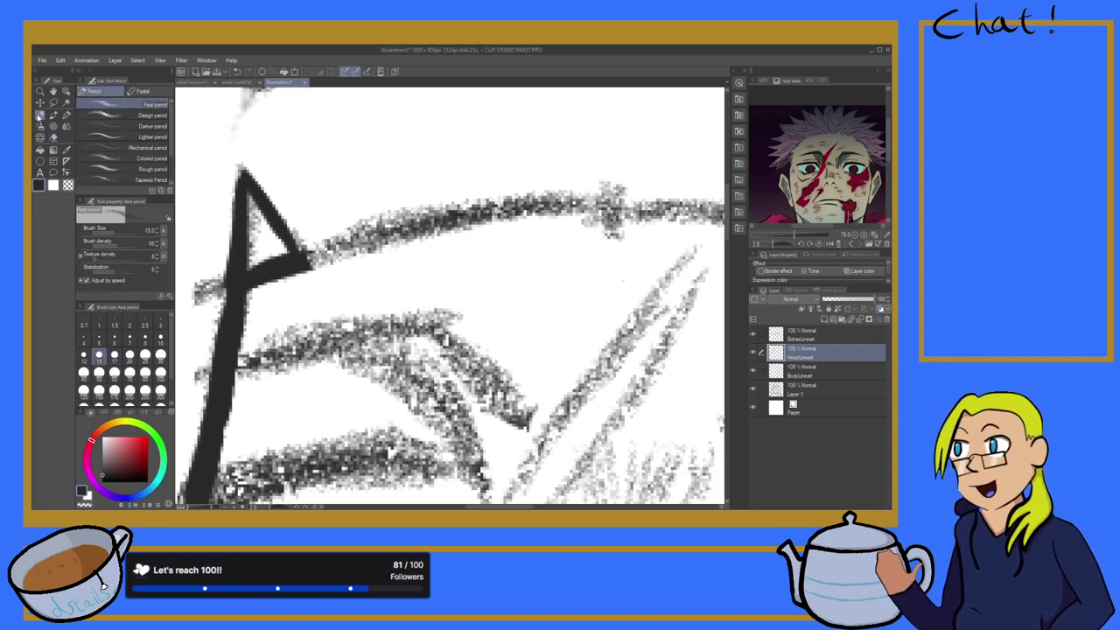
pyautogui.click(66, 117)
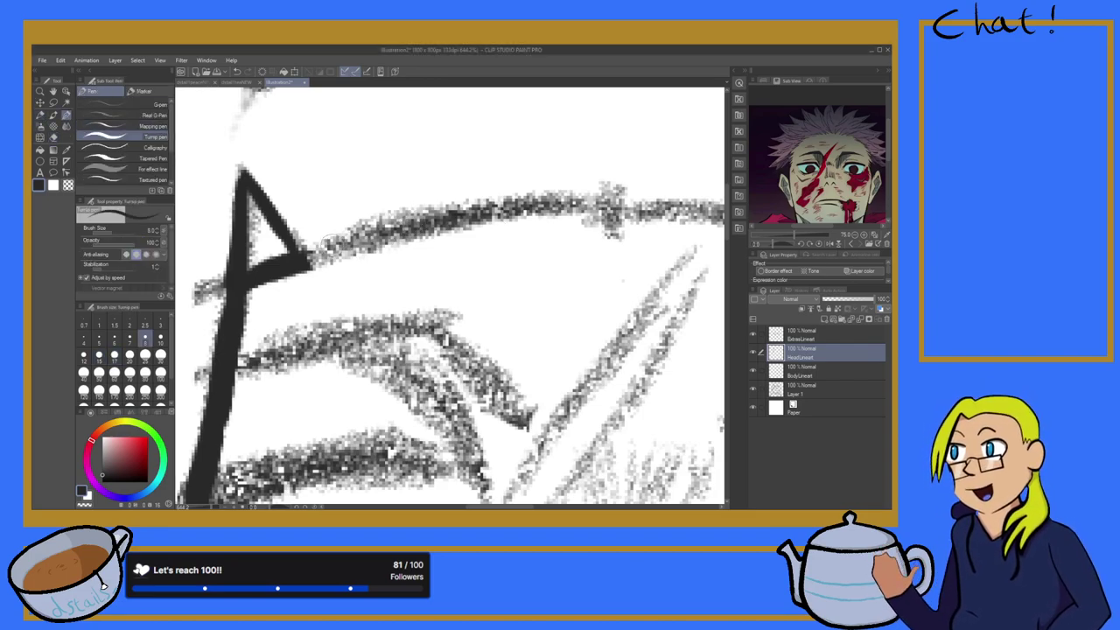
pyautogui.moveTo(293, 265)
pyautogui.mouseDown()
pyautogui.moveTo(344, 253)
pyautogui.moveTo(319, 254)
pyautogui.moveTo(356, 238)
pyautogui.moveTo(398, 276)
pyautogui.mouseUp()
pyautogui.moveTo(409, 229); pyautogui.dragTo(399, 276)
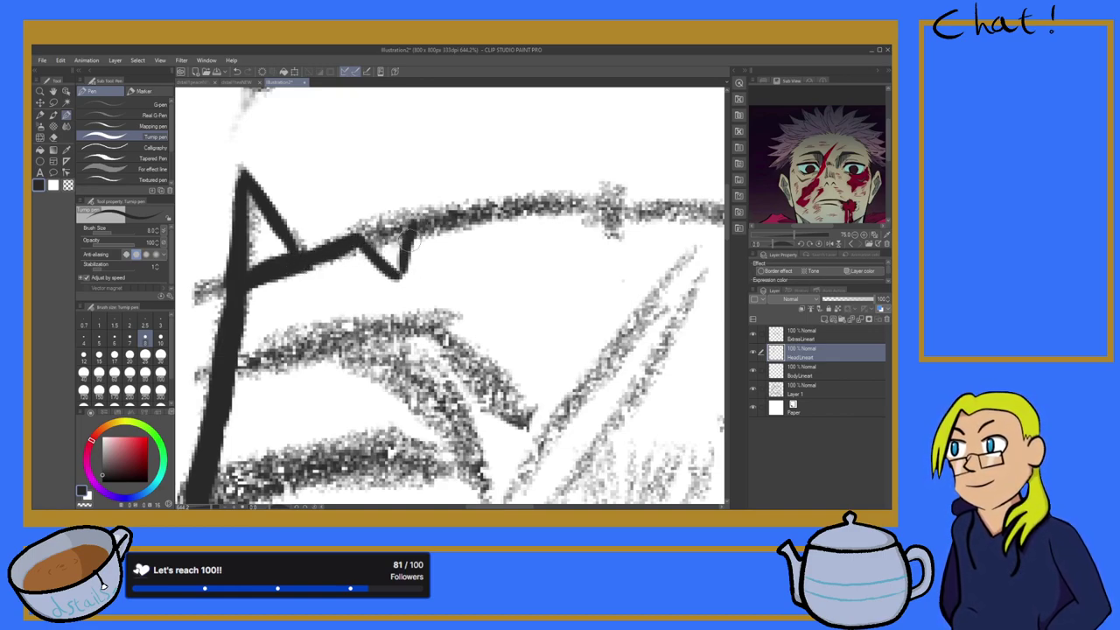
pyautogui.moveTo(435, 214)
pyautogui.mouseDown()
pyautogui.moveTo(470, 286)
pyautogui.moveTo(481, 210)
pyautogui.moveTo(516, 225)
pyautogui.moveTo(507, 219)
pyautogui.moveTo(530, 293)
pyautogui.moveTo(543, 194)
pyautogui.mouseUp()
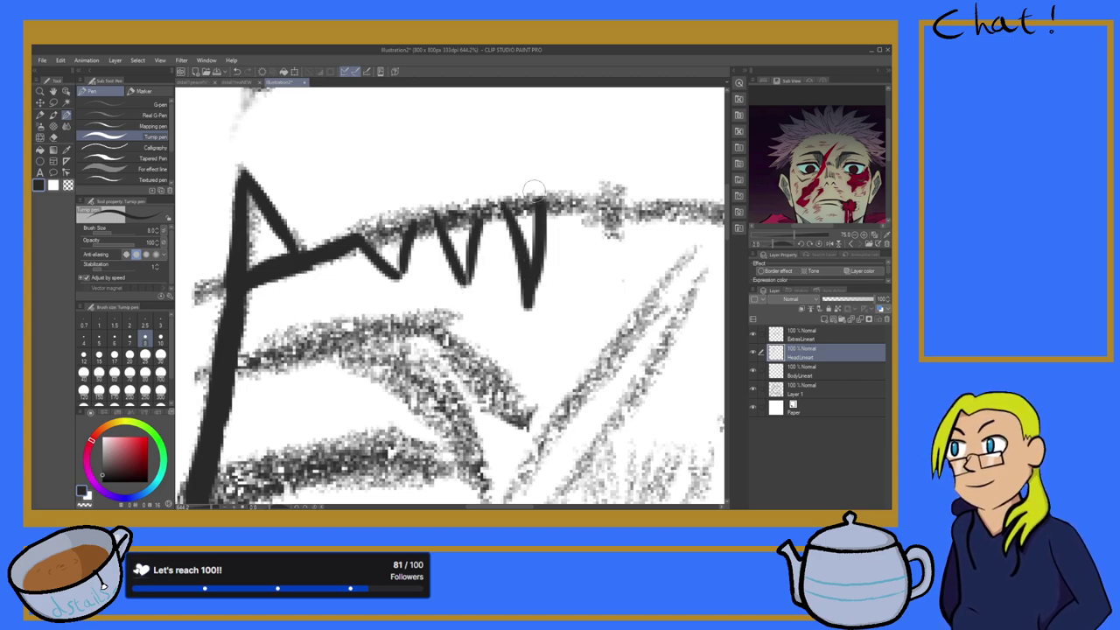
# Step: Undo the third pointed strand and redraw it shorter, in line with its two neighbours
pyautogui.scroll(-11, 546, 203)
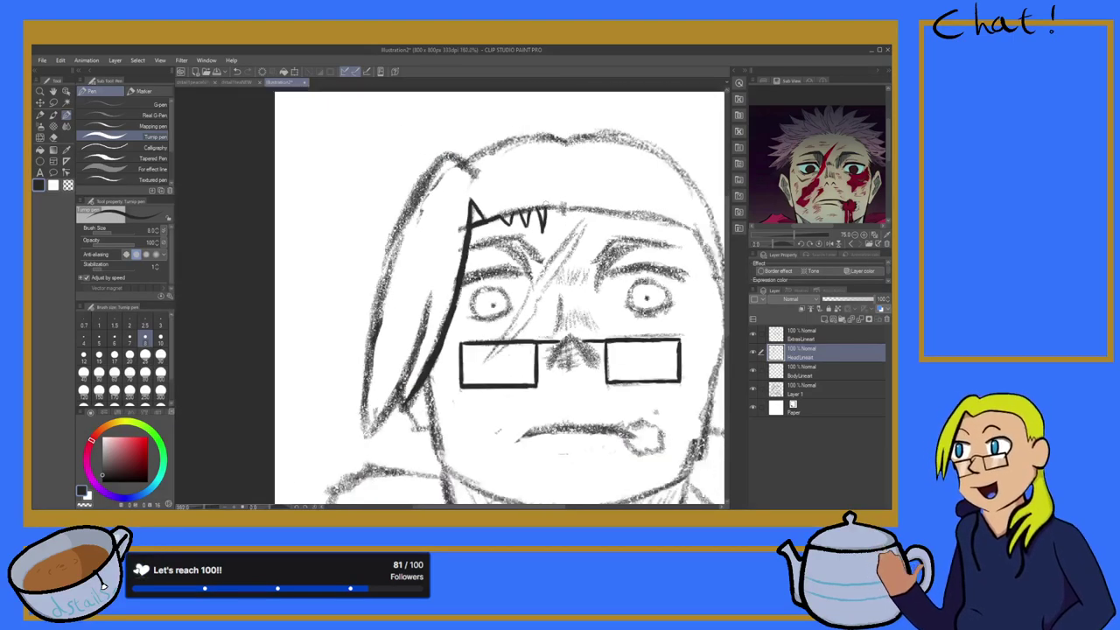
pyautogui.scroll(7, 542, 204)
pyautogui.scroll(3, 526, 222)
pyautogui.hotkey('ctrl', 'z')
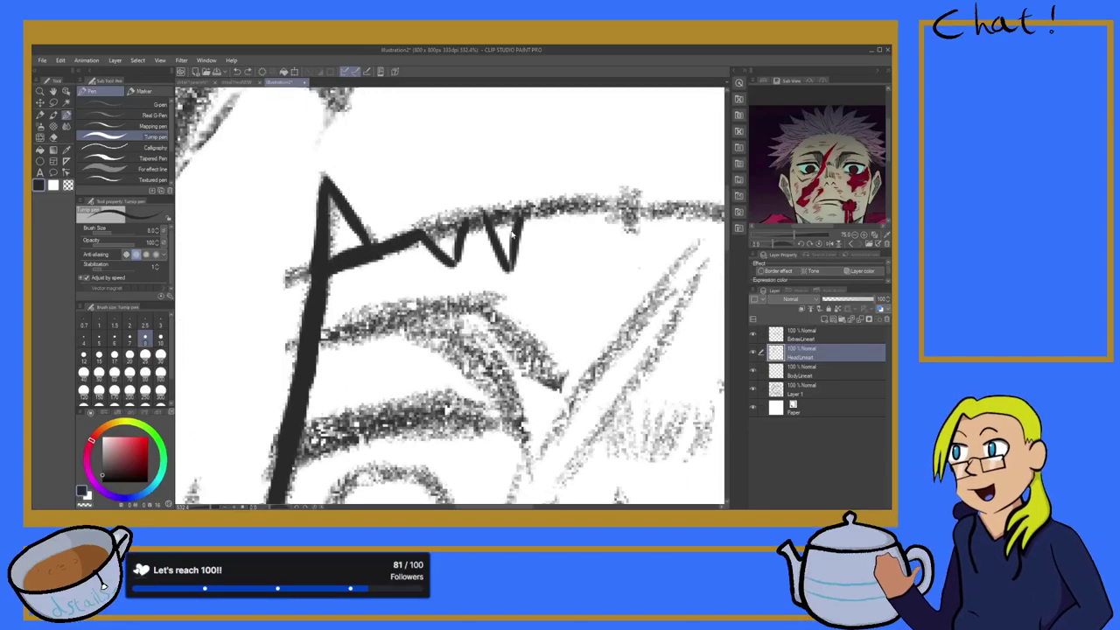
pyautogui.scroll(-3, 524, 228)
pyautogui.scroll(3, 528, 231)
pyautogui.scroll(-3, 536, 233)
pyautogui.scroll(6, 602, 268)
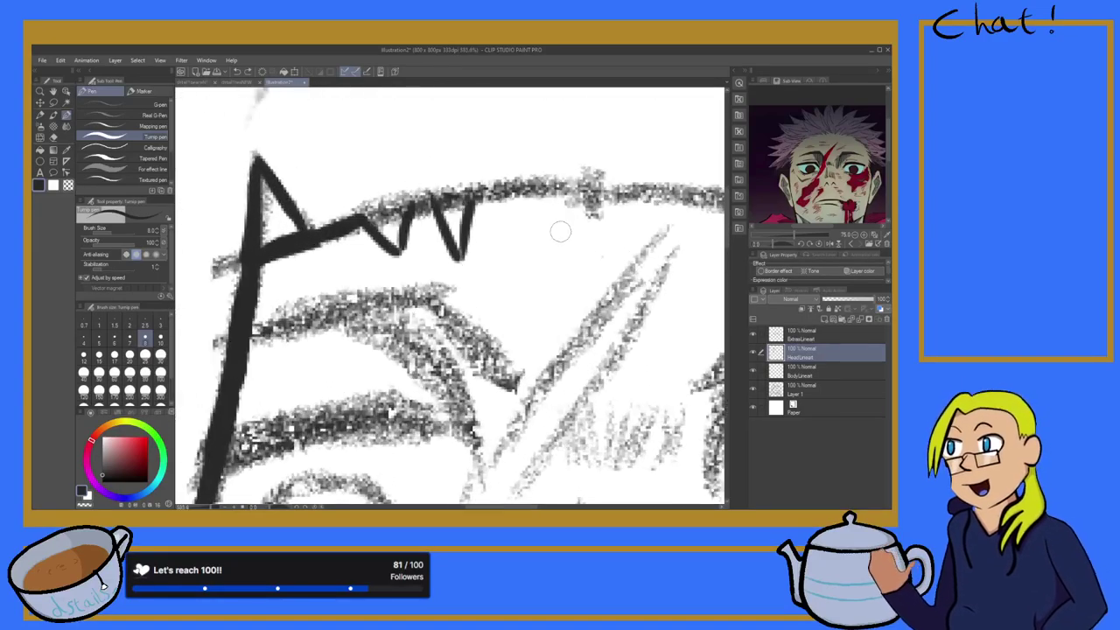
pyautogui.moveTo(446, 164); pyautogui.dragTo(488, 247)
pyautogui.moveTo(476, 201)
pyautogui.mouseDown()
pyautogui.moveTo(490, 292)
pyautogui.moveTo(535, 145)
pyautogui.mouseUp()
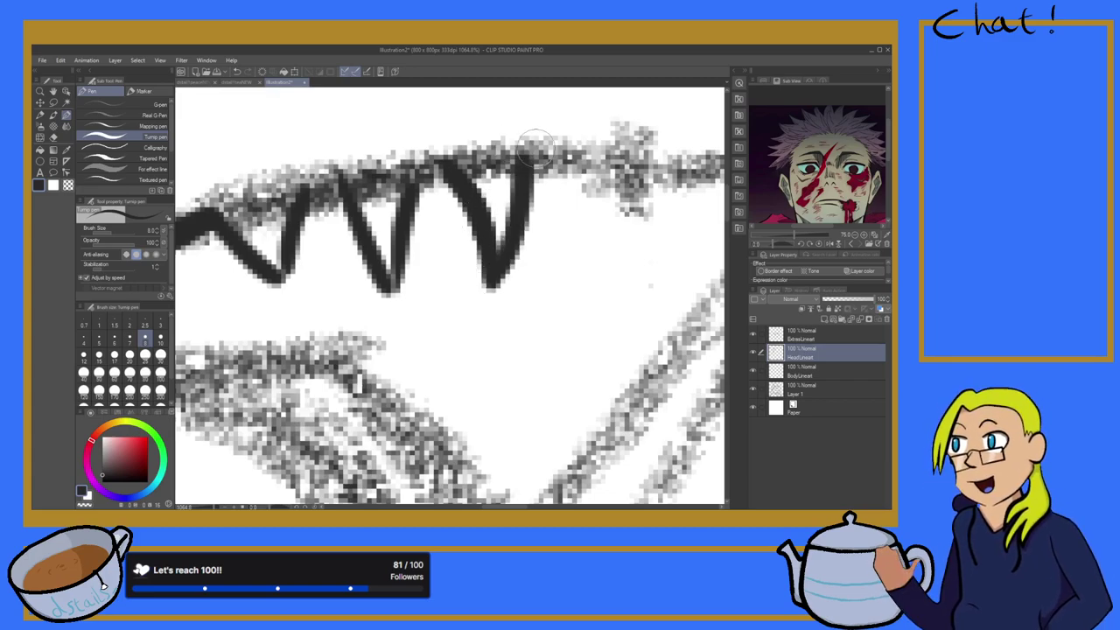
# Step: Ink four more pointed strands along the sketched hairline toward the ear side, redoing strokes that come out wrong
pyautogui.scroll(-3, 637, 166)
pyautogui.scroll(-3, 621, 175)
pyautogui.scroll(2, 621, 174)
pyautogui.scroll(2, 516, 171)
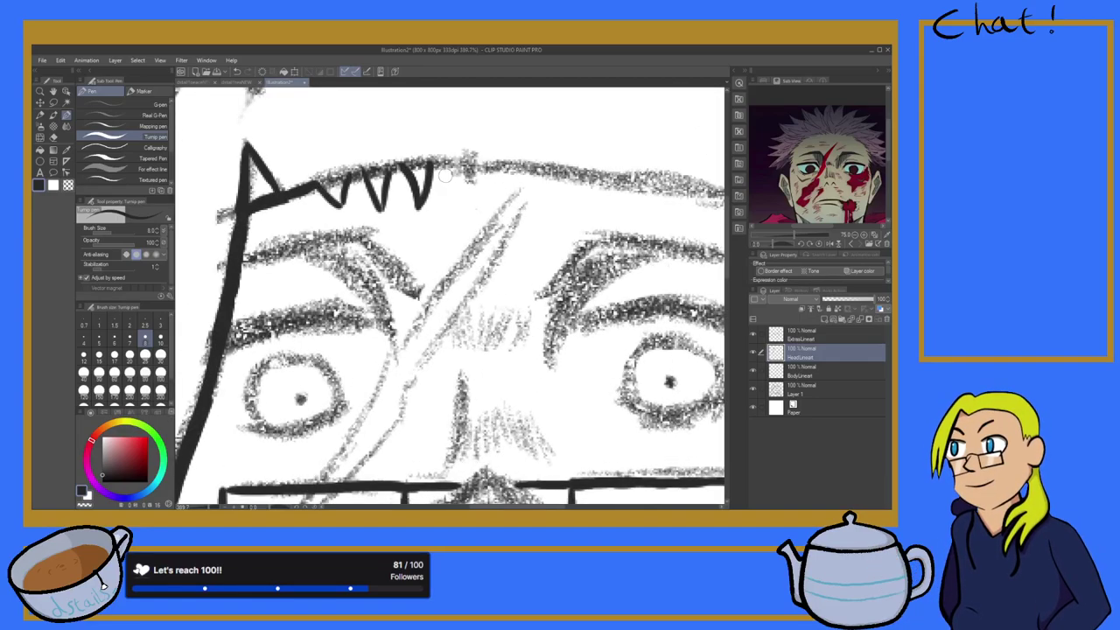
pyautogui.moveTo(443, 159)
pyautogui.mouseDown()
pyautogui.moveTo(448, 210)
pyautogui.moveTo(474, 155)
pyautogui.moveTo(509, 207)
pyautogui.moveTo(510, 162)
pyautogui.moveTo(549, 224)
pyautogui.mouseUp()
pyautogui.hotkey('ctrl', 'z')
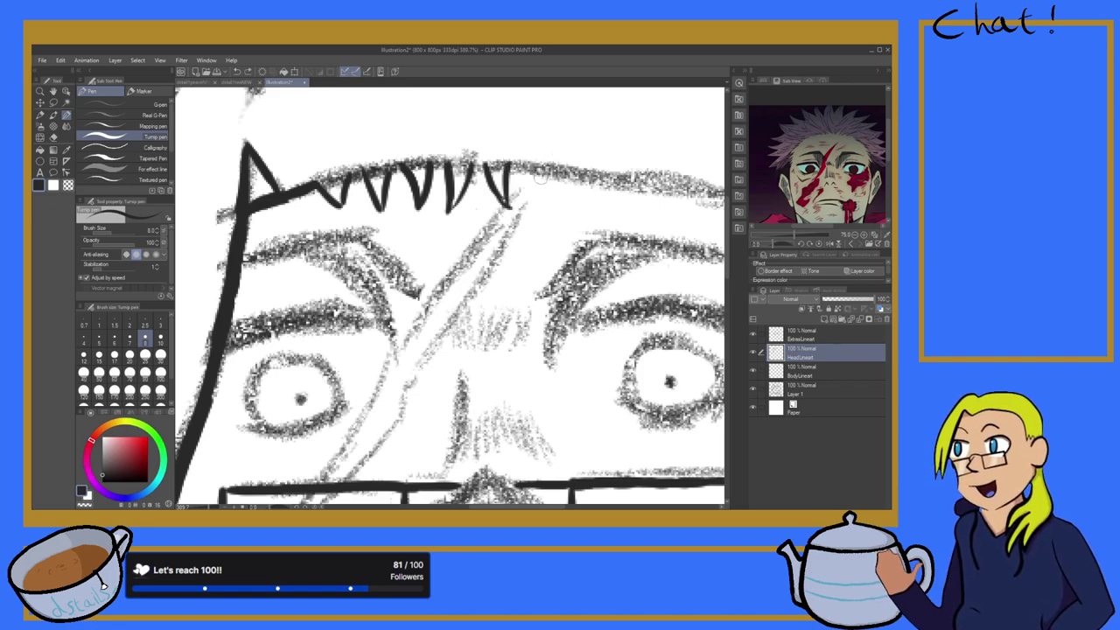
pyautogui.moveTo(527, 166)
pyautogui.mouseDown()
pyautogui.moveTo(548, 207)
pyautogui.moveTo(562, 161)
pyautogui.moveTo(575, 203)
pyautogui.moveTo(570, 181)
pyautogui.mouseUp()
pyautogui.hotkey('ctrl', 'z')
pyautogui.hotkey('ctrl', 'z')
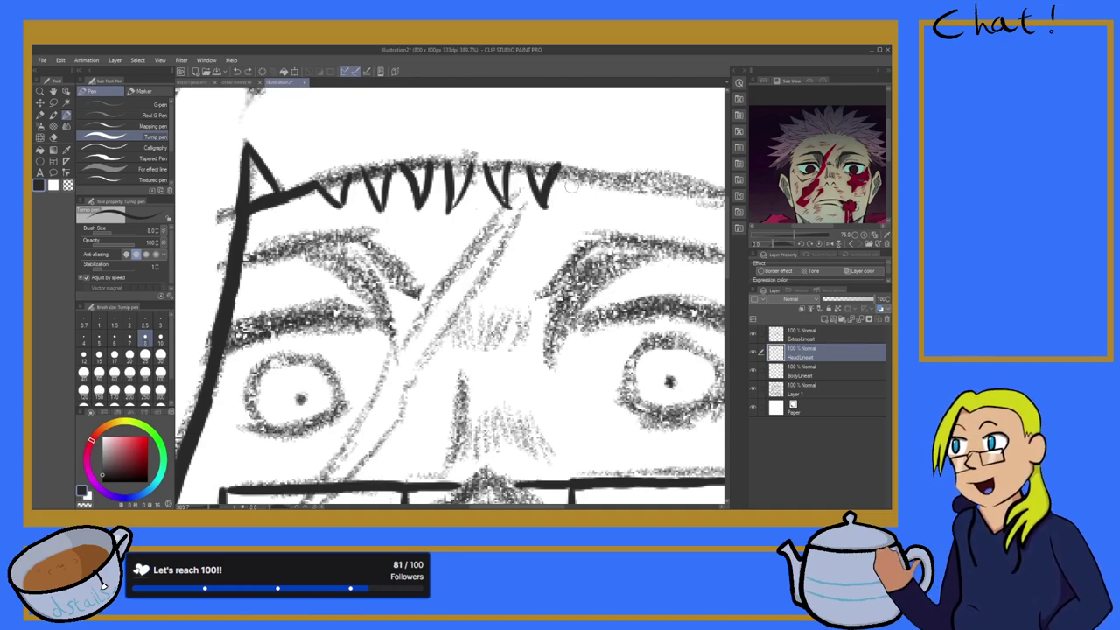
pyautogui.moveTo(567, 166)
pyautogui.mouseDown()
pyautogui.moveTo(580, 212)
pyautogui.moveTo(609, 170)
pyautogui.mouseUp()
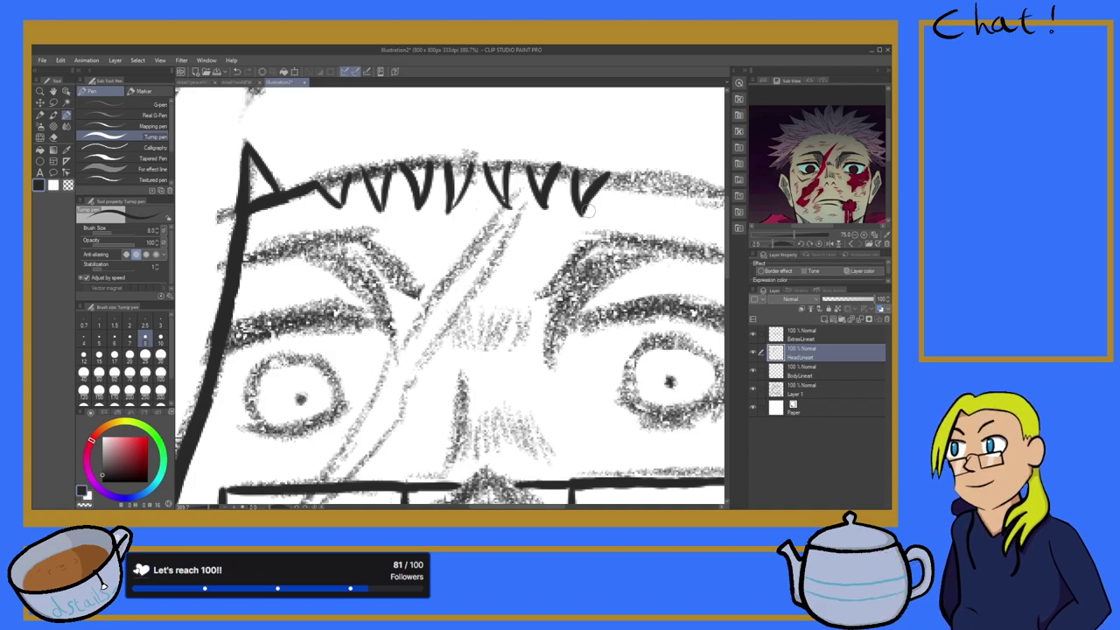
# Step: Check the jagged hairline from afar and up close, and compare it with the fringe in the finished peace-sign portrait
pyautogui.scroll(-5, 478, 230)
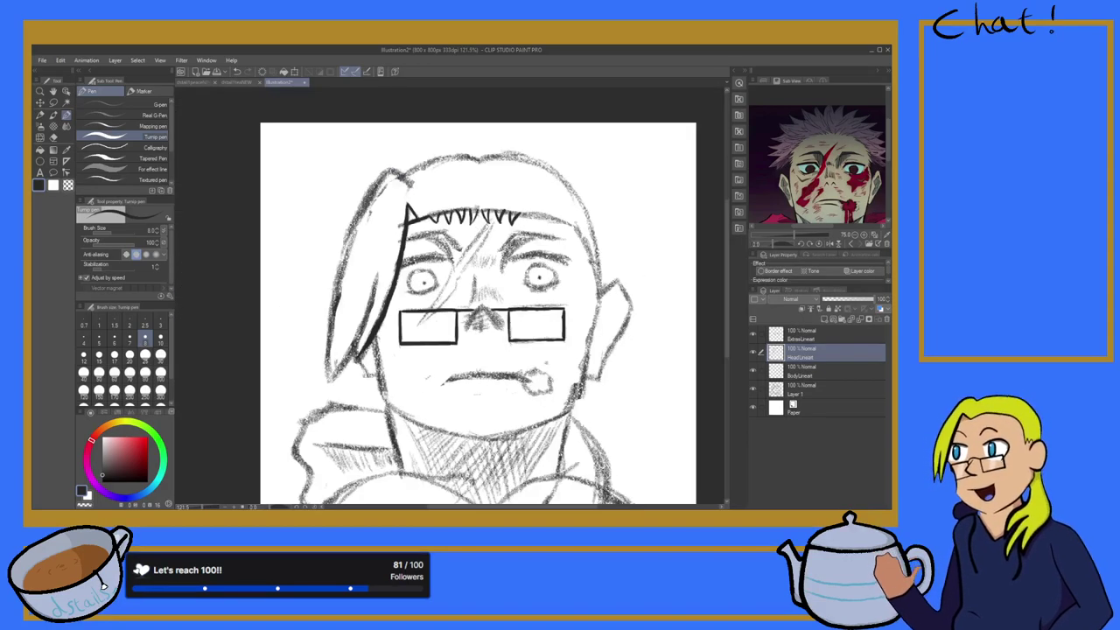
pyautogui.scroll(4, 538, 224)
pyautogui.scroll(-4, 567, 196)
pyautogui.scroll(2, 568, 194)
pyautogui.scroll(-1, 560, 188)
pyautogui.scroll(2, 551, 182)
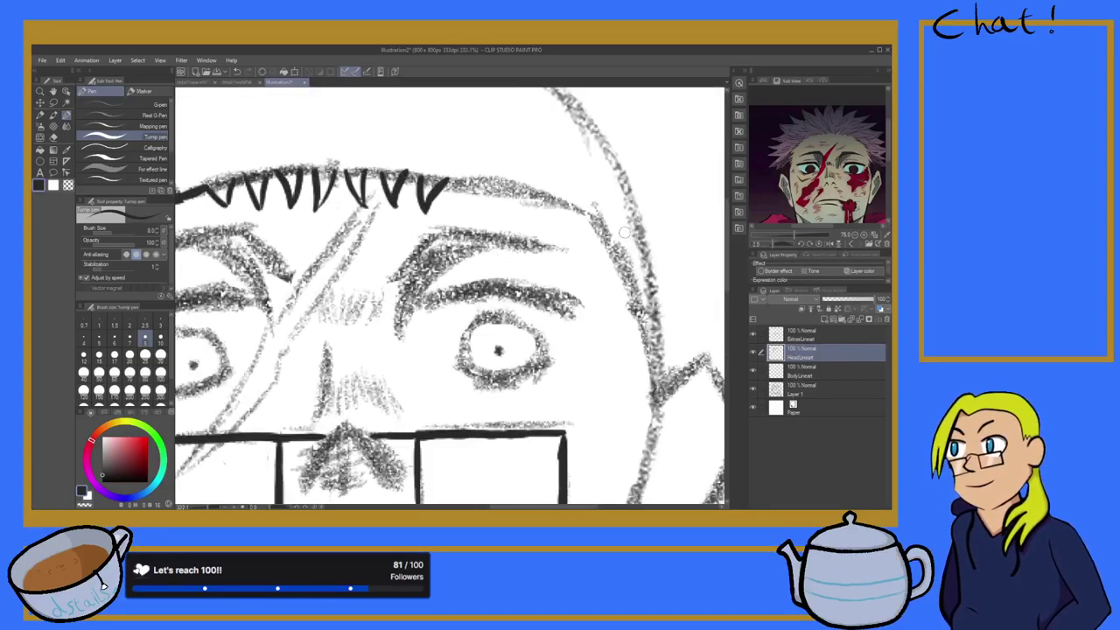
pyautogui.click(215, 82)
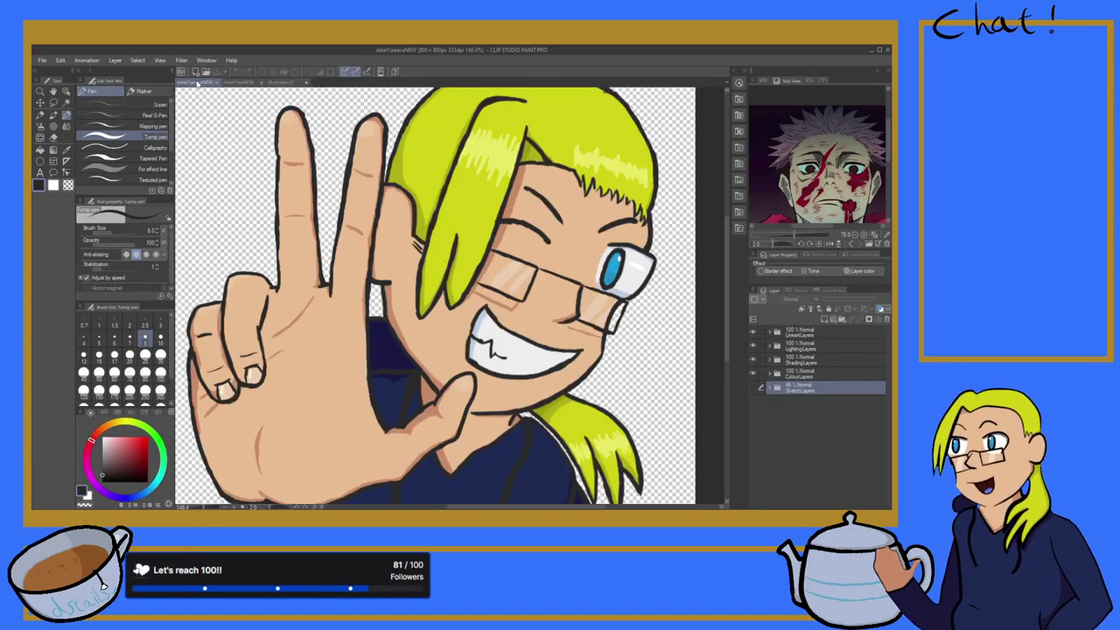
# Step: Return to the portrait in progress and ink the last pointed strands, ending the hairline with a plain line to the temple corner
pyautogui.click(280, 82)
pyautogui.scroll(-3, 304, 159)
pyautogui.scroll(3, 341, 168)
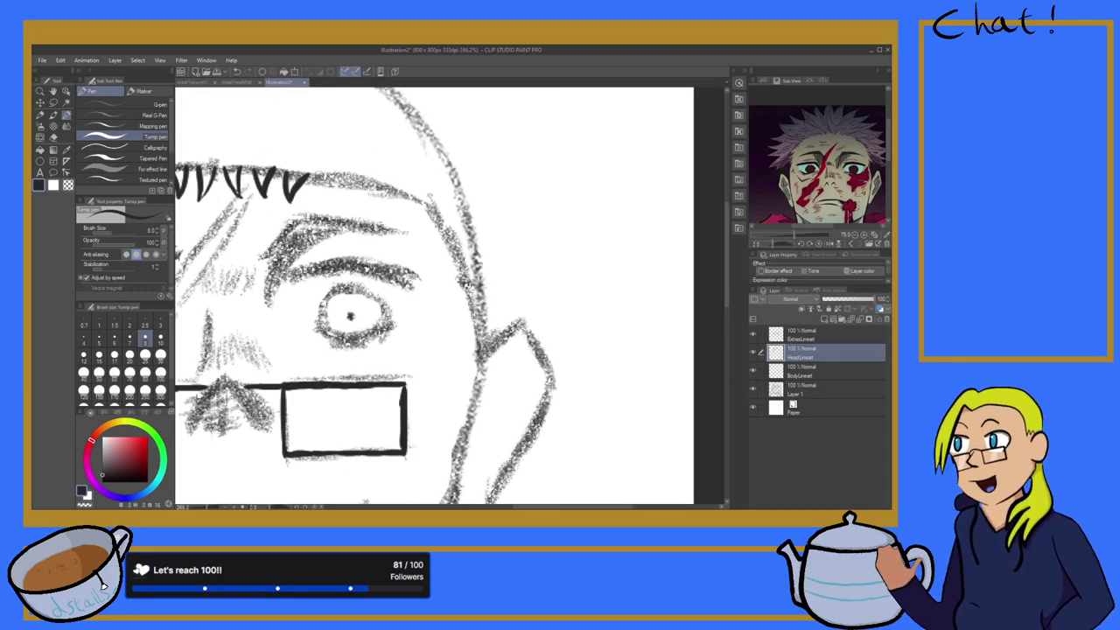
pyautogui.moveTo(313, 175)
pyautogui.mouseDown()
pyautogui.moveTo(318, 203)
pyautogui.moveTo(342, 178)
pyautogui.moveTo(348, 205)
pyautogui.moveTo(366, 179)
pyautogui.moveTo(373, 210)
pyautogui.moveTo(388, 187)
pyautogui.moveTo(371, 215)
pyautogui.moveTo(386, 188)
pyautogui.mouseUp()
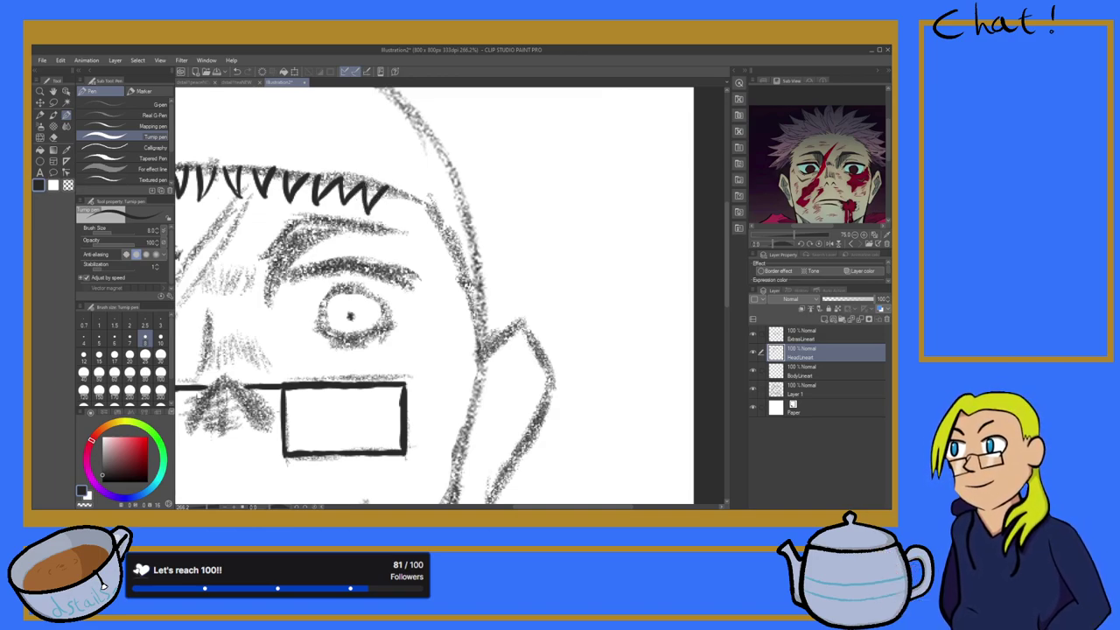
pyautogui.moveTo(385, 185); pyautogui.dragTo(427, 203)
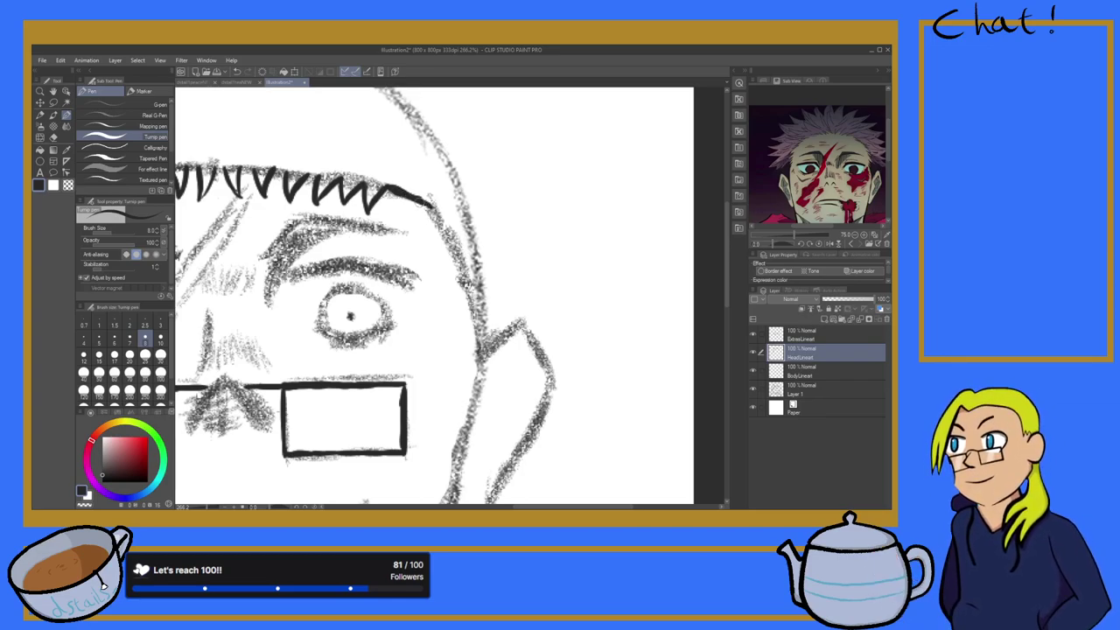
pyautogui.click(53, 137)
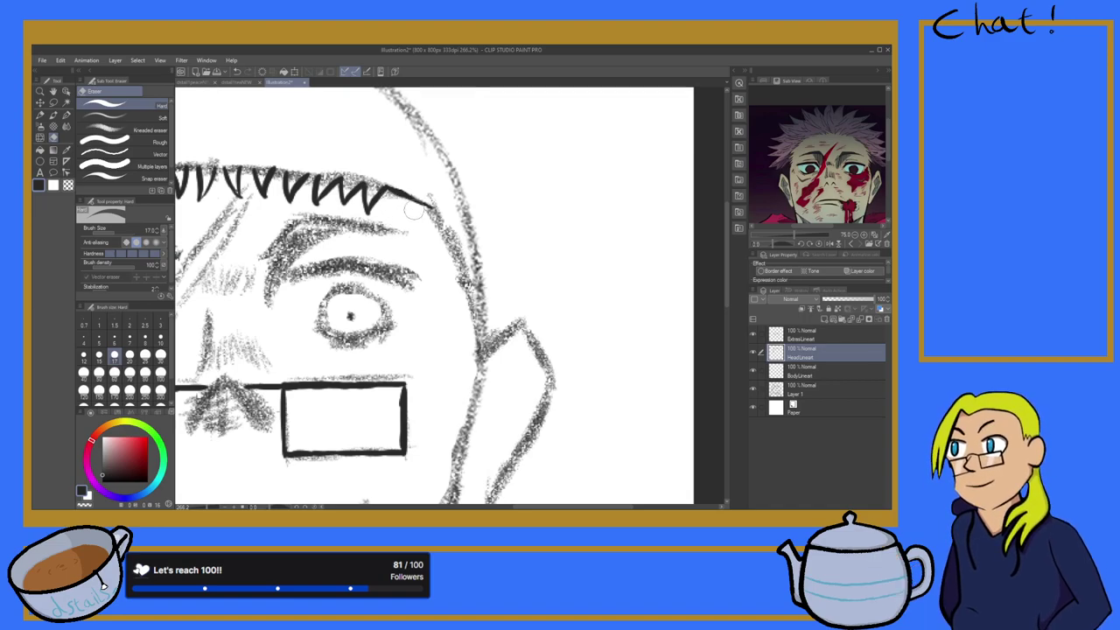
pyautogui.click(67, 115)
pyautogui.scroll(2, 403, 144)
pyautogui.scroll(-4, 403, 144)
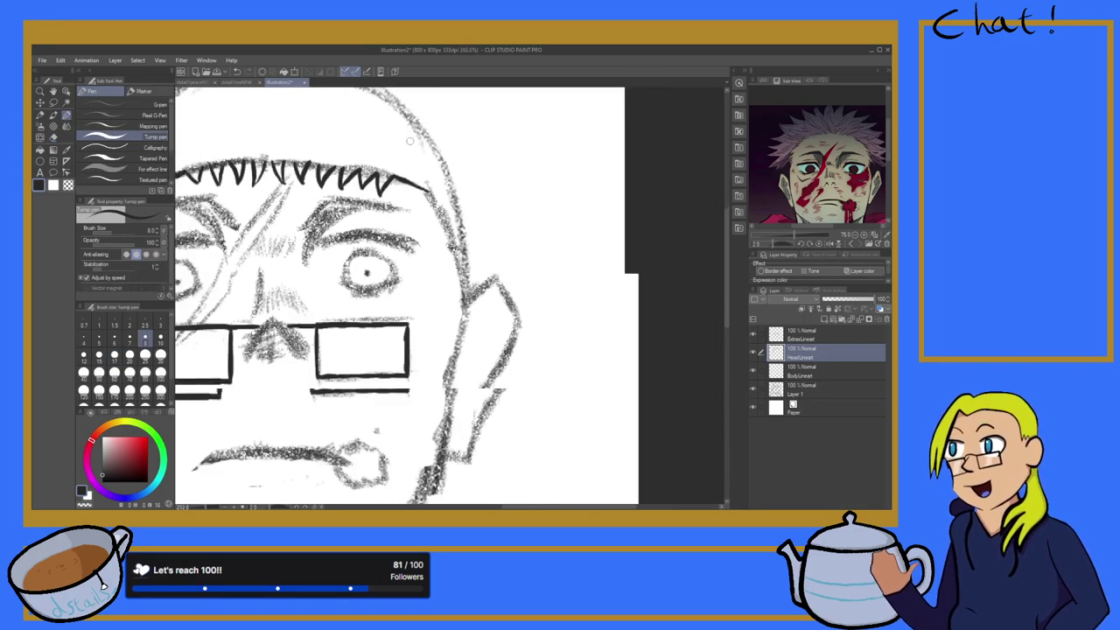
pyautogui.scroll(4, 403, 147)
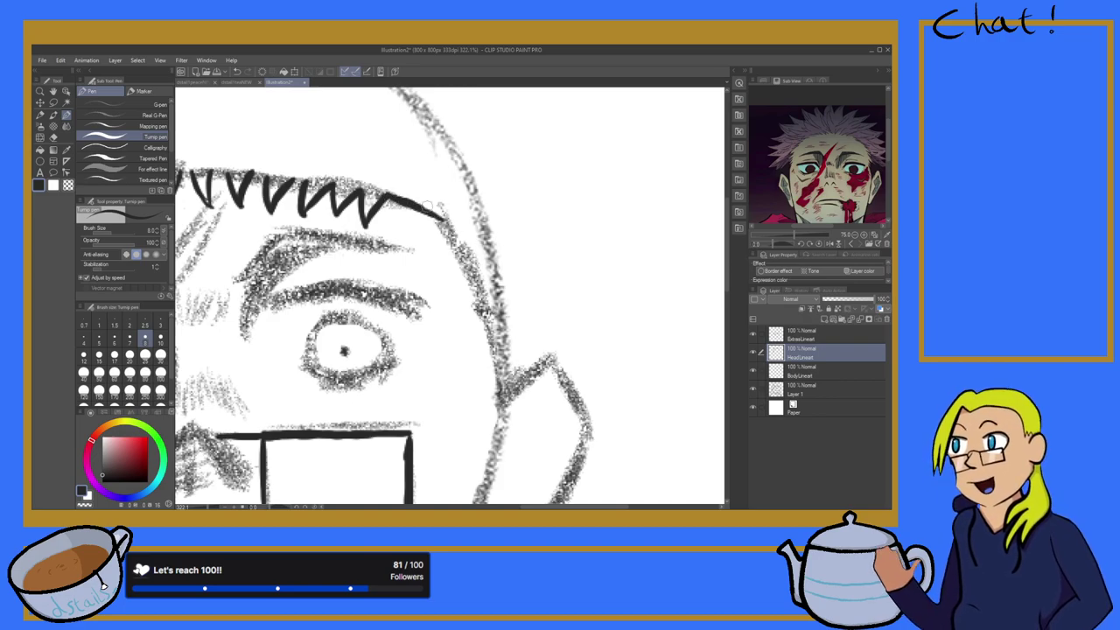
pyautogui.scroll(-5, 427, 208)
pyautogui.scroll(-2, 312, 231)
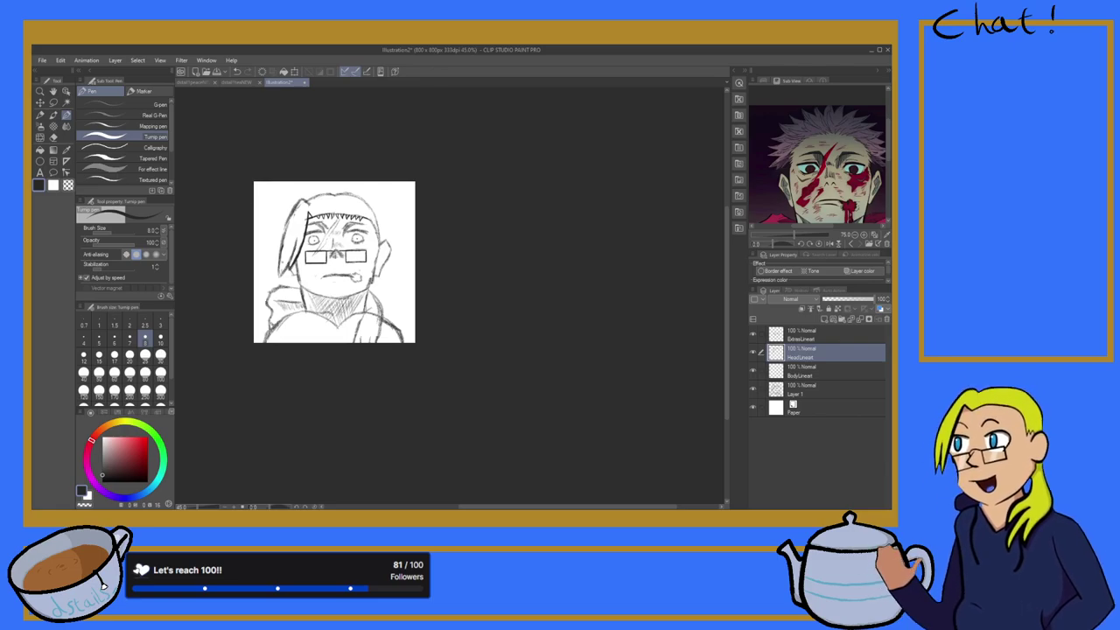
pyautogui.click(103, 584)
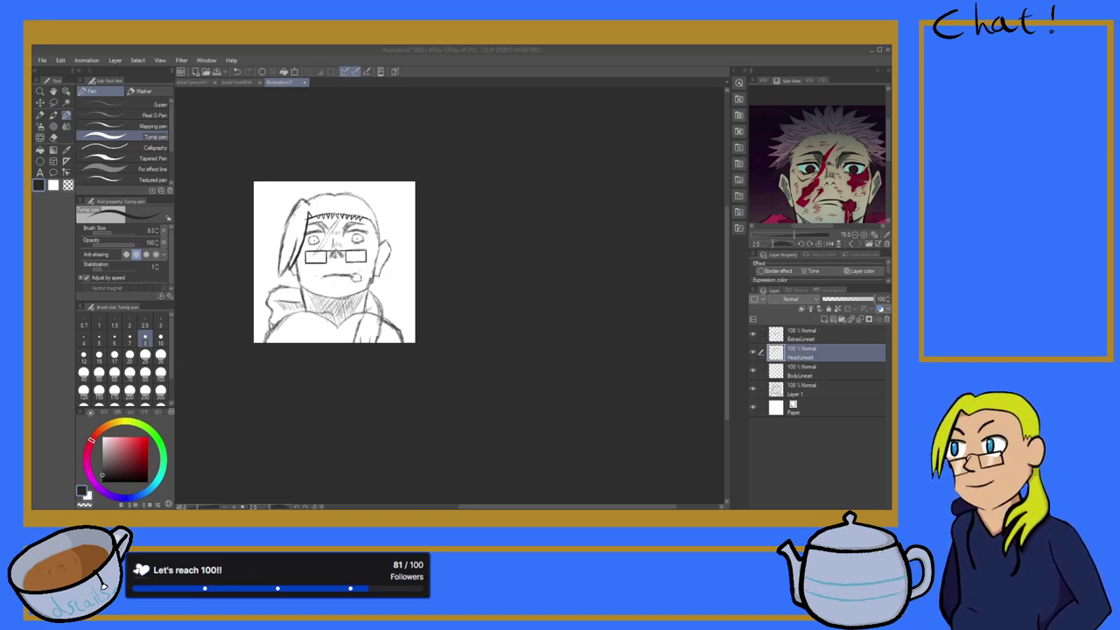
# Step: Ink the hairline's edge from the temple corner down along the sketch to where it meets the ear
pyautogui.scroll(10, 371, 218)
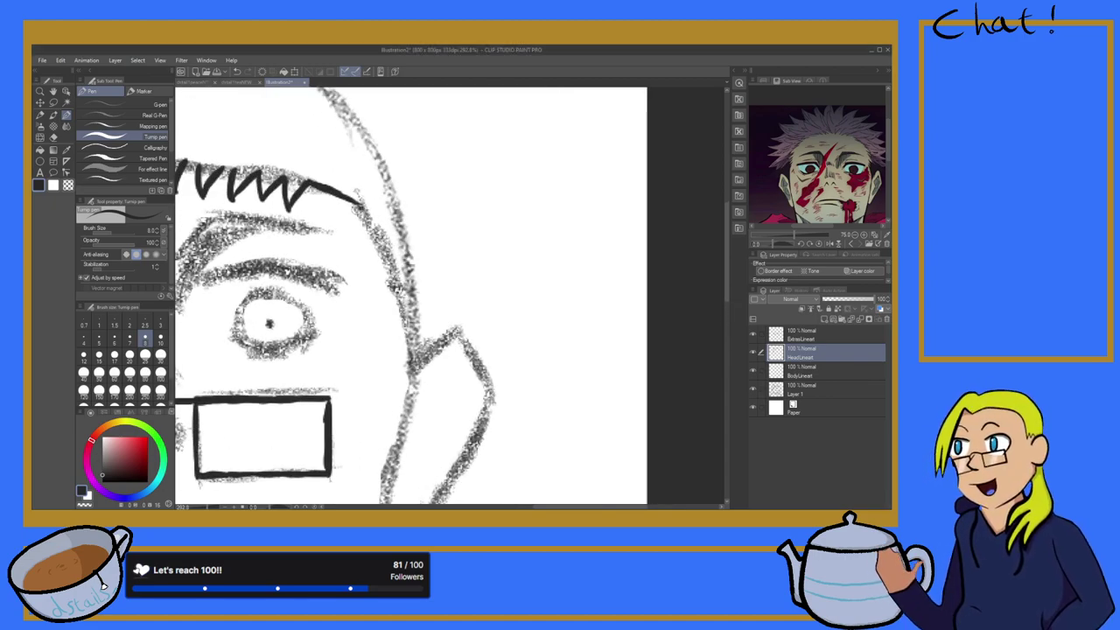
pyautogui.moveTo(357, 204); pyautogui.dragTo(408, 336)
pyautogui.moveTo(390, 261); pyautogui.dragTo(414, 360)
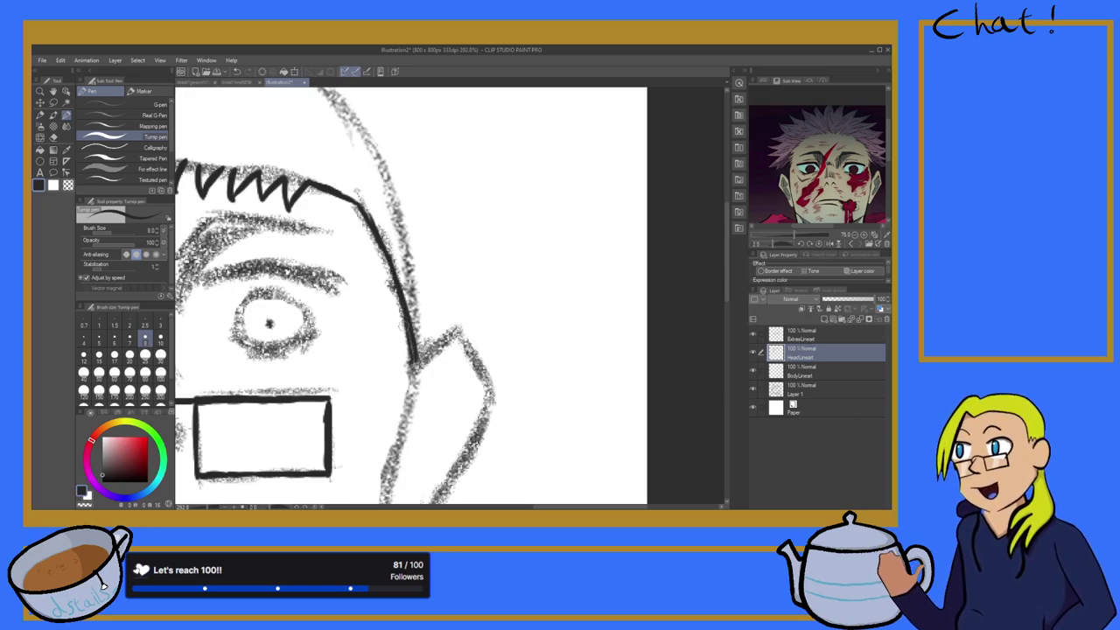
pyautogui.moveTo(404, 317); pyautogui.dragTo(413, 366)
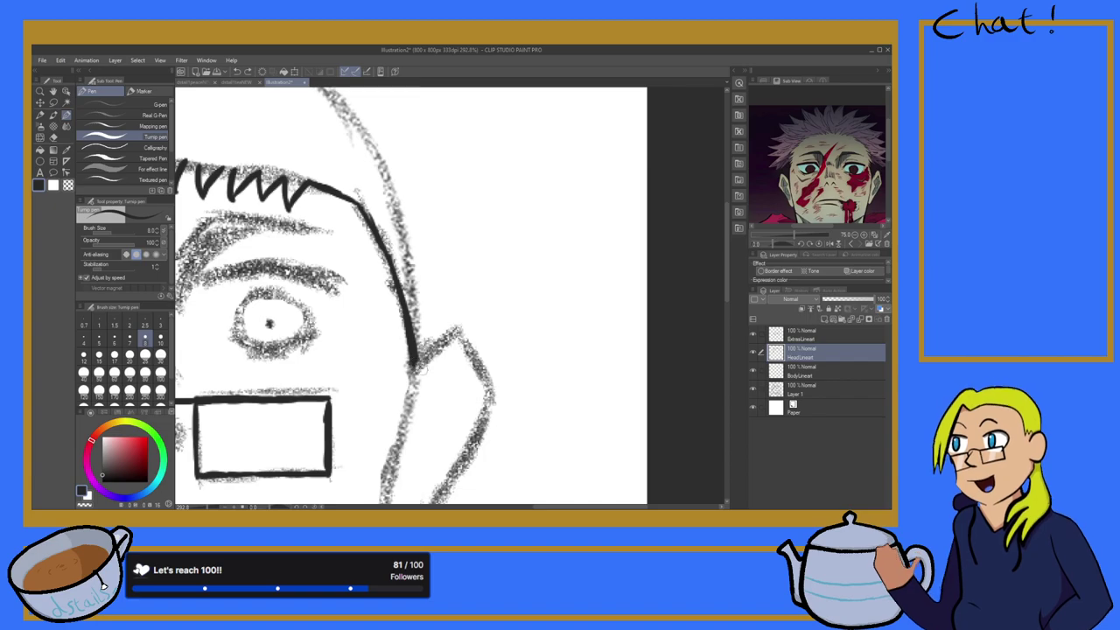
# Step: Ink the ear's upper edge out to its pointed tip and the start of its outer edge below the tip
pyautogui.moveTo(417, 364)
pyautogui.mouseDown()
pyautogui.moveTo(455, 330)
pyautogui.moveTo(427, 357)
pyautogui.mouseUp()
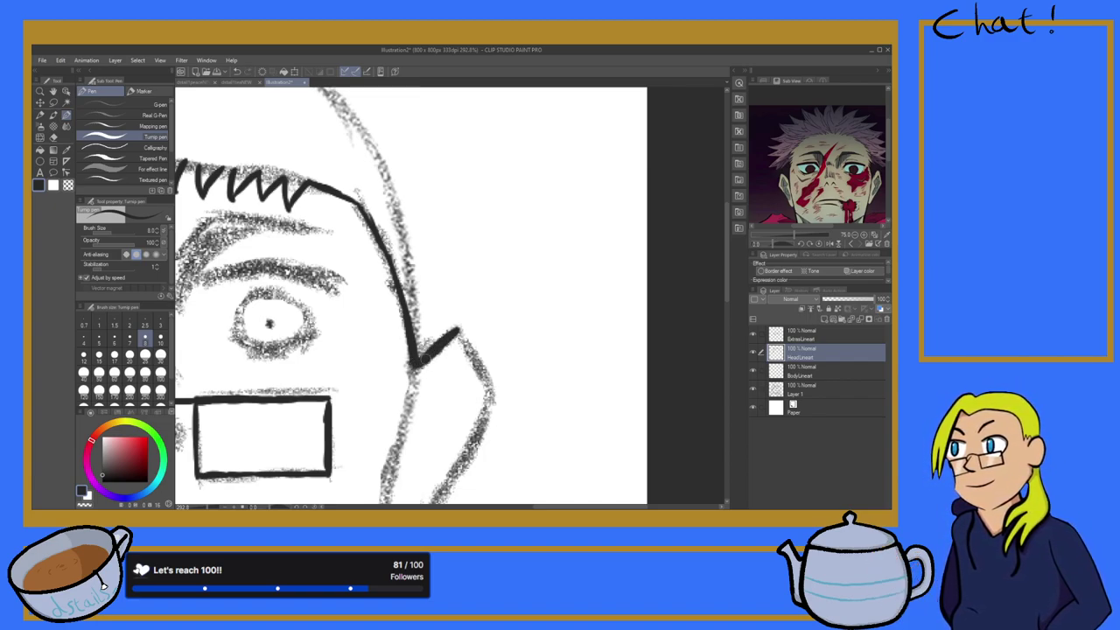
pyautogui.moveTo(457, 328); pyautogui.dragTo(484, 376)
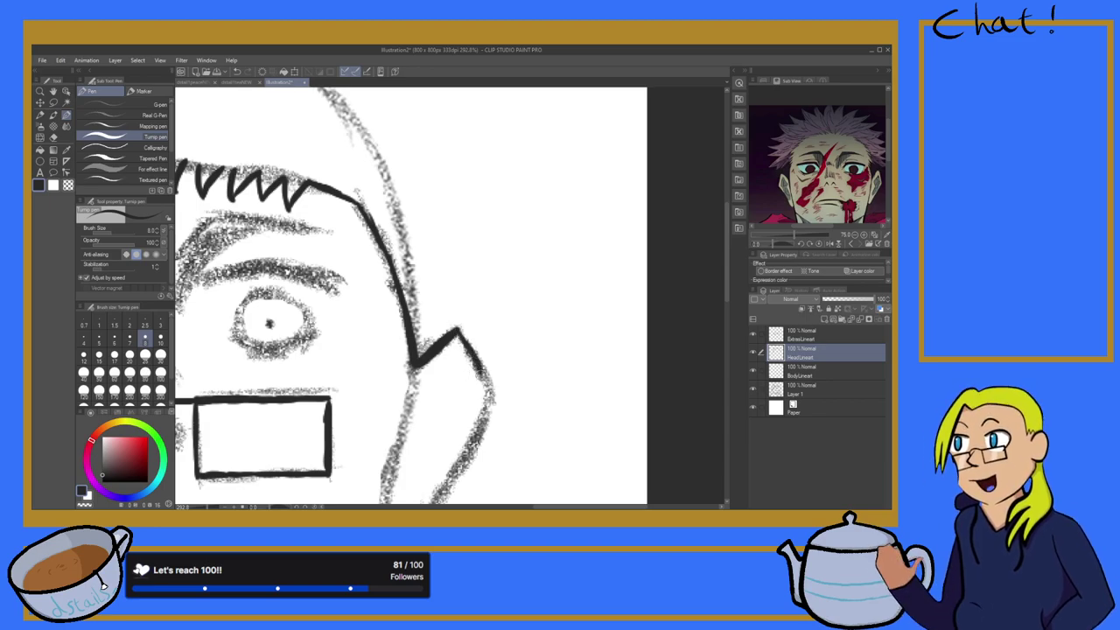
pyautogui.moveTo(459, 330); pyautogui.dragTo(490, 400)
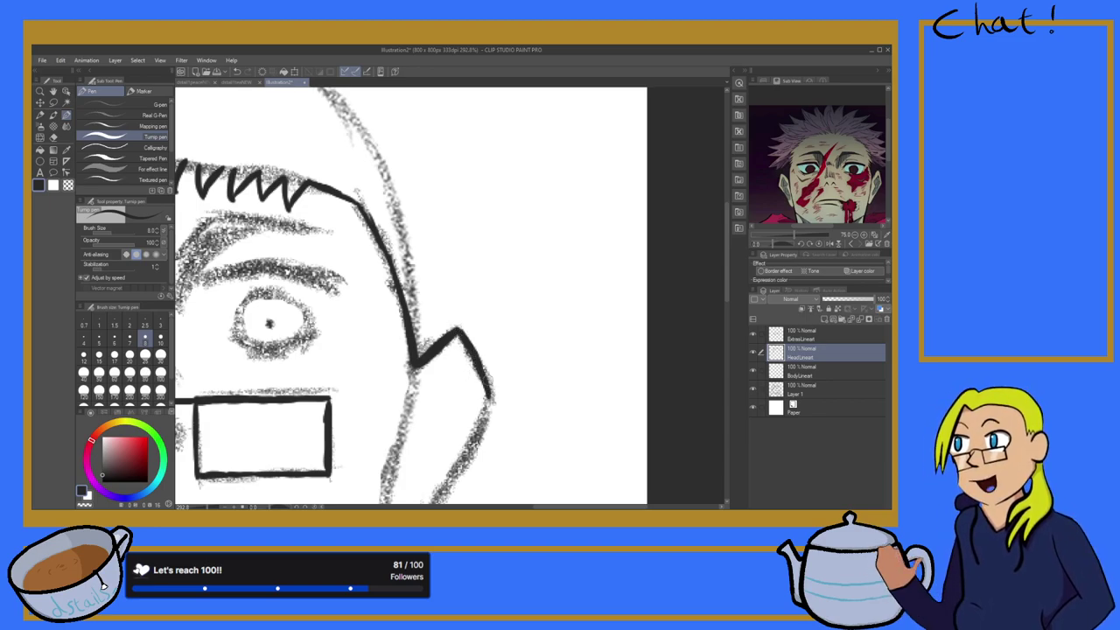
# Step: Ink the side of the face from the ear's upper joint down to the jaw corner in overlapping strokes, redoing the stroke that goes wrong
pyautogui.scroll(-7, 477, 339)
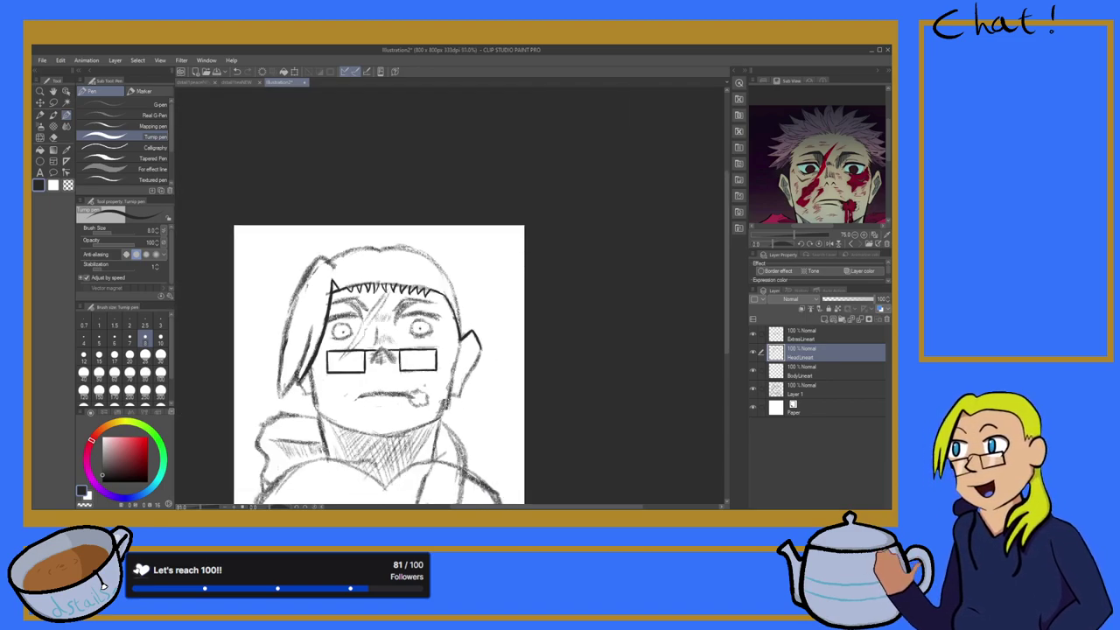
pyautogui.scroll(-1, 422, 400)
pyautogui.scroll(2, 447, 389)
pyautogui.scroll(2, 439, 395)
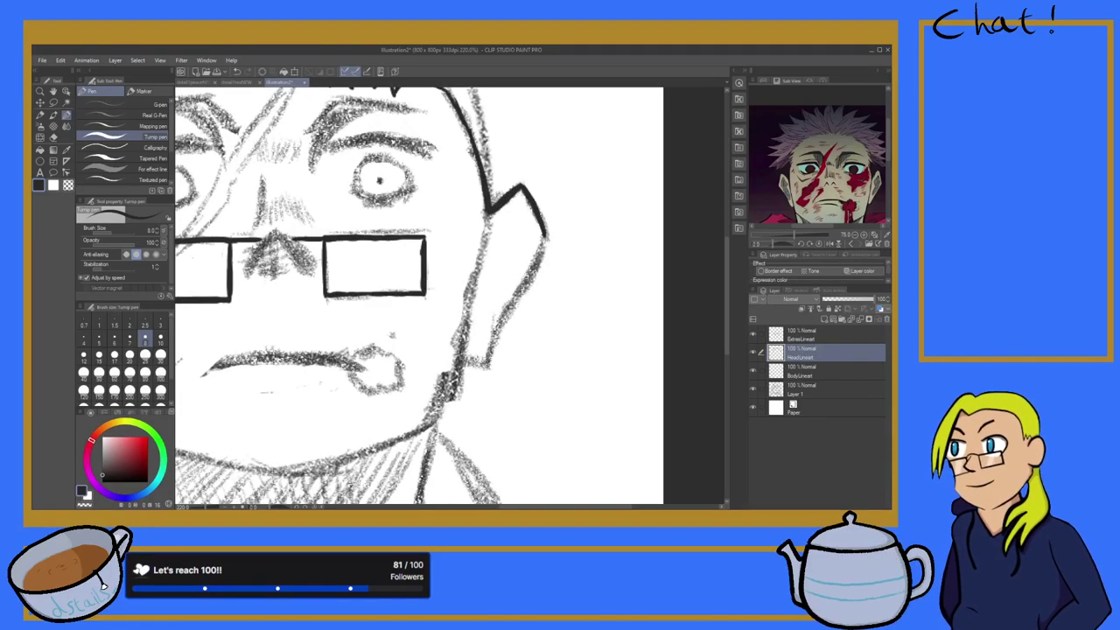
pyautogui.moveTo(490, 211); pyautogui.dragTo(475, 280)
pyautogui.moveTo(486, 234); pyautogui.dragTo(464, 309)
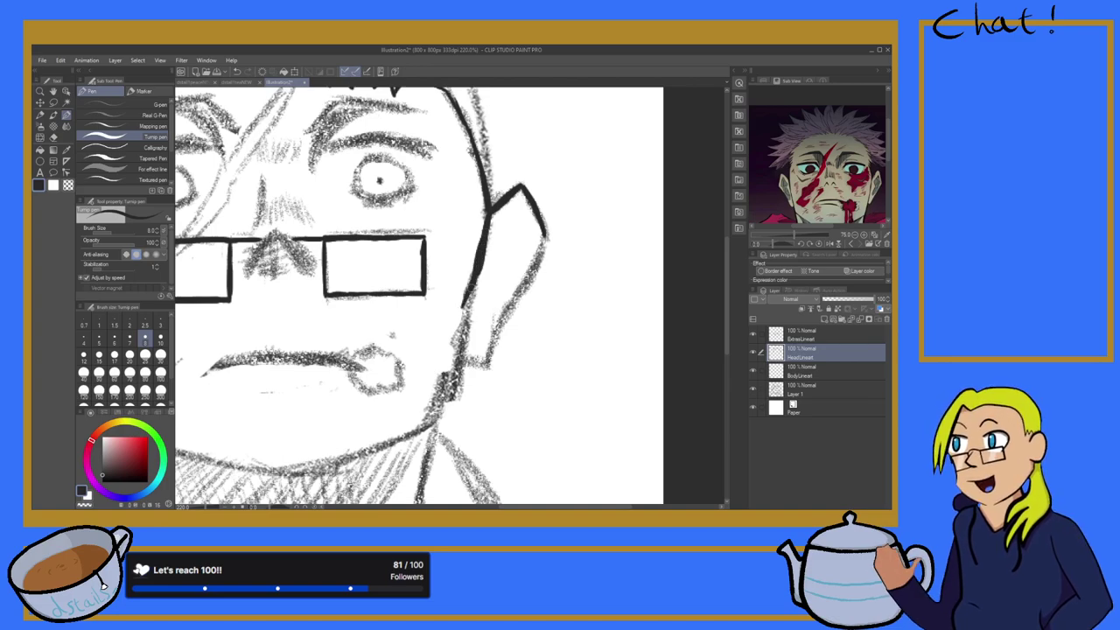
pyautogui.hotkey('ctrl', 'z')
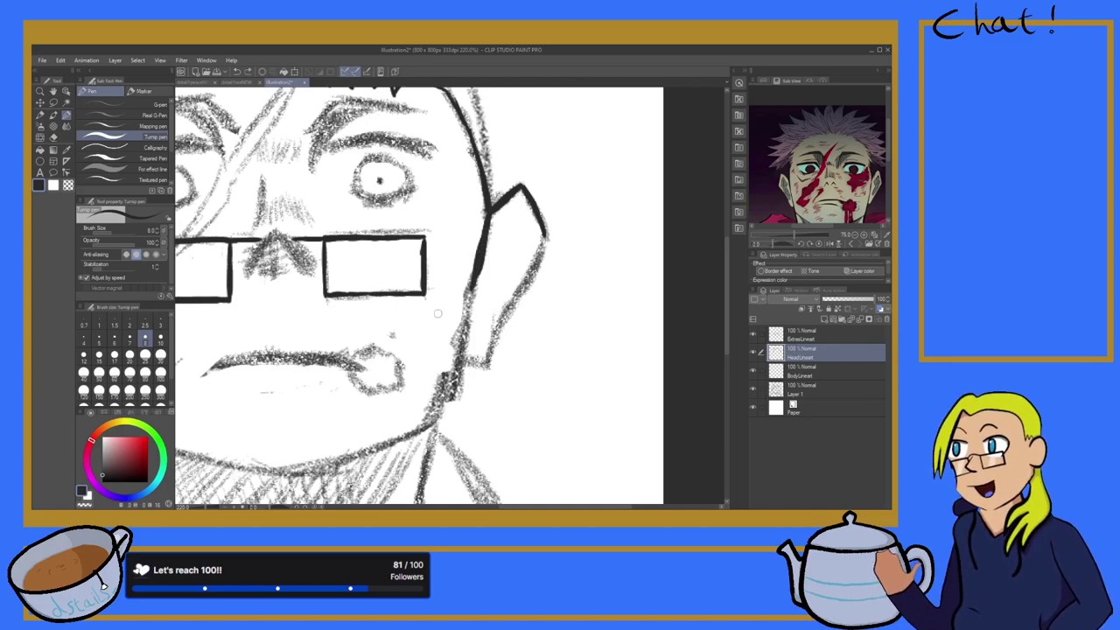
pyautogui.moveTo(477, 264); pyautogui.dragTo(464, 335)
pyautogui.moveTo(471, 294); pyautogui.dragTo(452, 373)
pyautogui.moveTo(464, 333); pyautogui.dragTo(441, 404)
pyautogui.moveTo(457, 366); pyautogui.dragTo(429, 432)
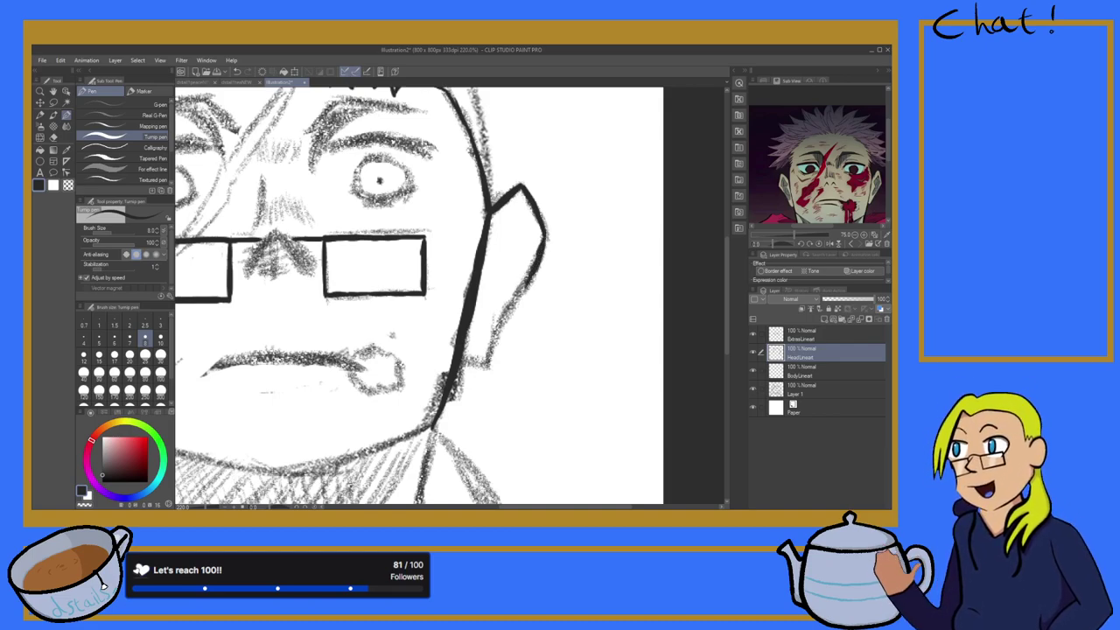
# Step: Ink the lower outer edge and lobe of the ear over the pencil sketch
pyautogui.moveTo(519, 294)
pyautogui.mouseDown()
pyautogui.moveTo(487, 363)
pyautogui.moveTo(455, 359)
pyautogui.moveTo(477, 365)
pyautogui.mouseUp()
pyautogui.scroll(-5, 378, 381)
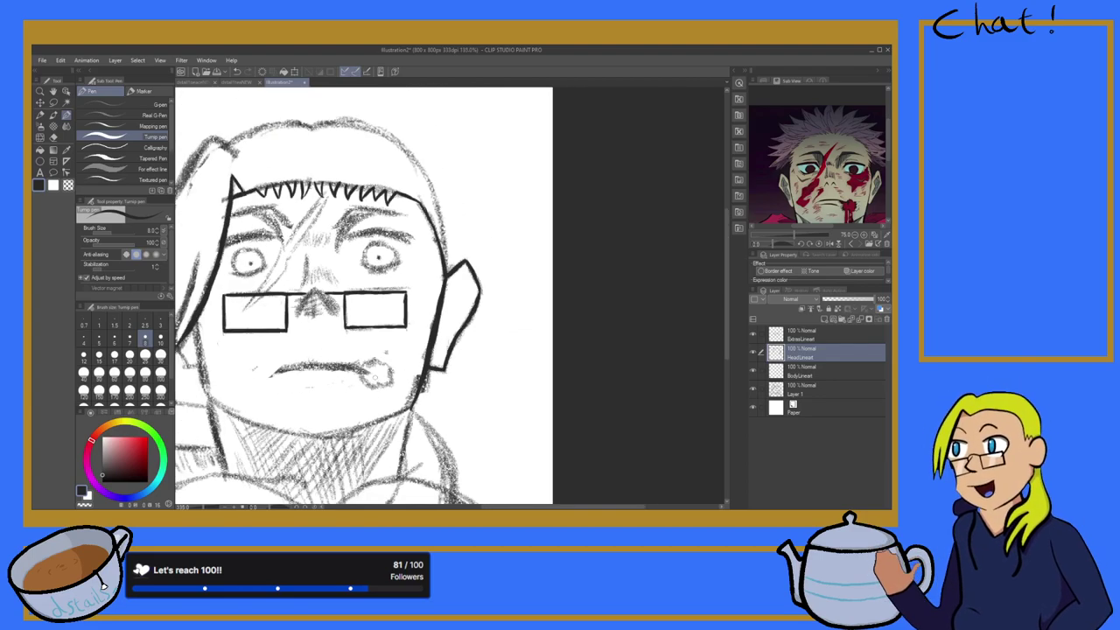
pyautogui.scroll(5, 231, 395)
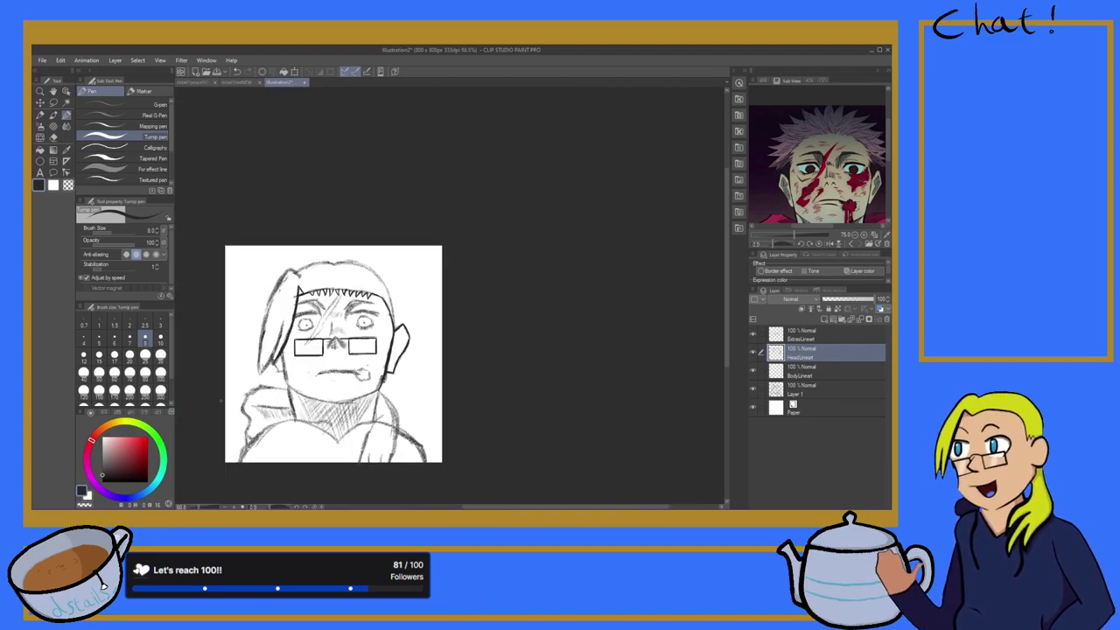
# Step: Ink the left side of the face from the lower end of the hair down to the jaw corner with the Turnip pen
pyautogui.scroll(-5, 351, 349)
pyautogui.scroll(9, 363, 304)
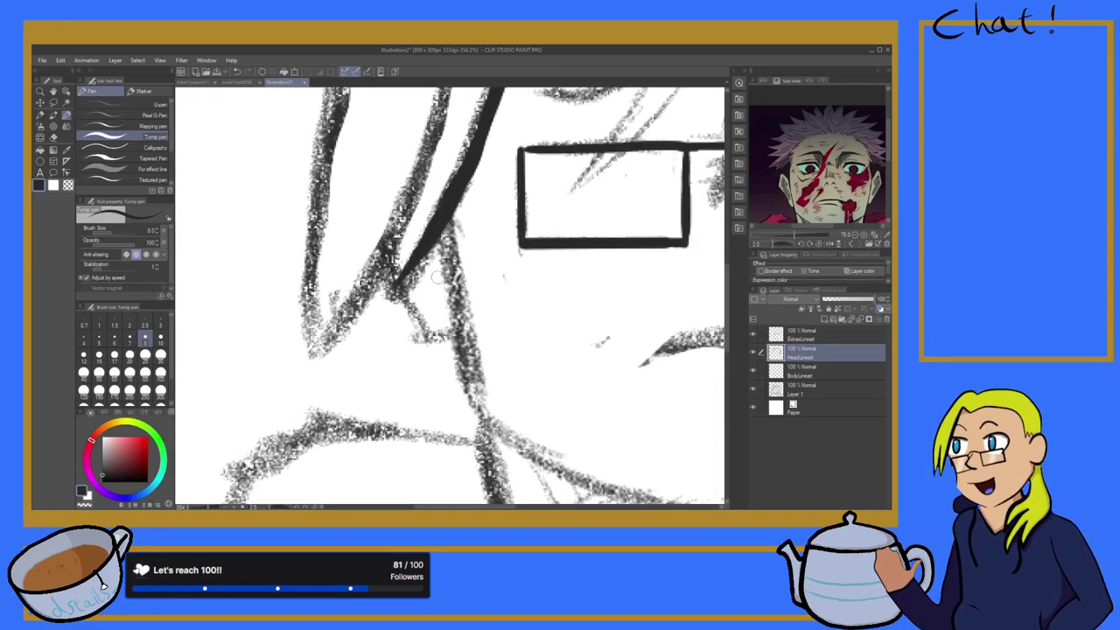
pyautogui.moveTo(444, 226); pyautogui.dragTo(446, 288)
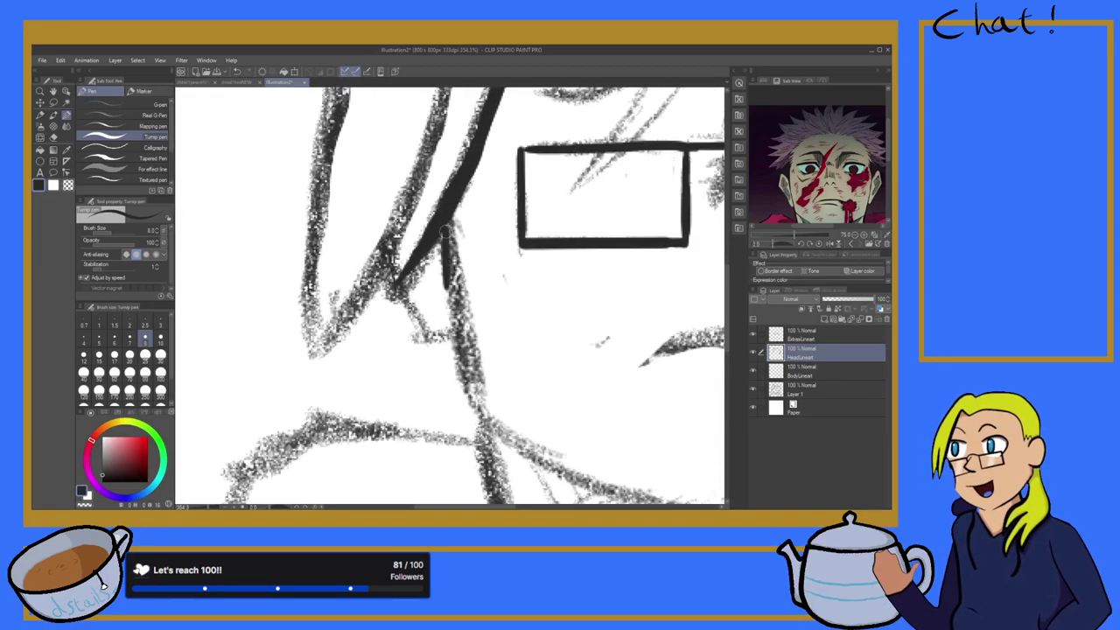
pyautogui.hotkey('ctrl', 'z')
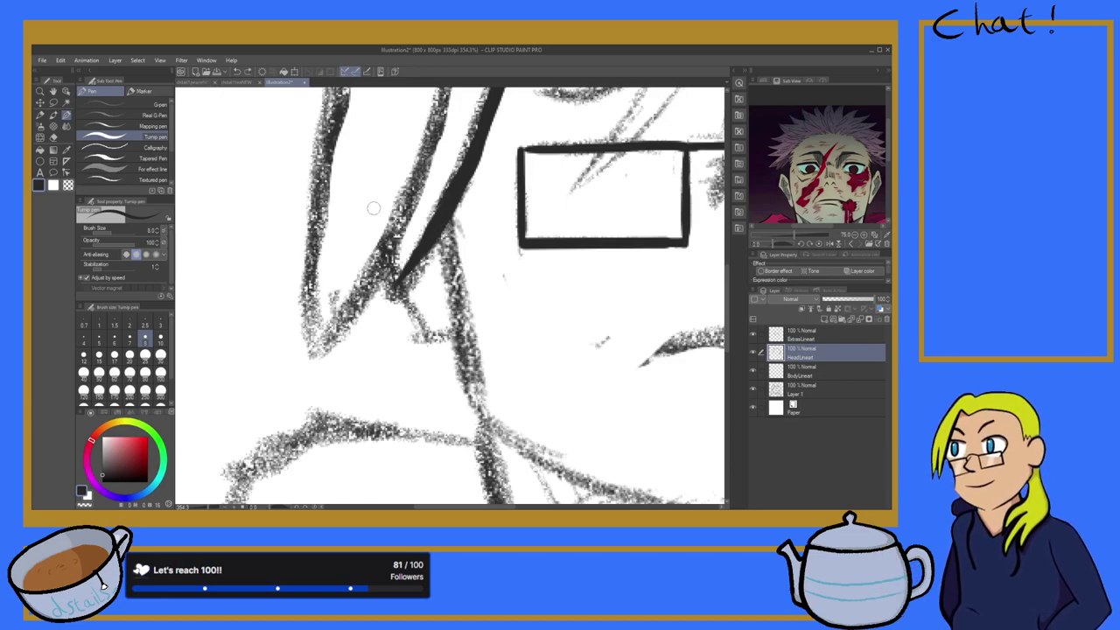
pyautogui.moveTo(446, 220); pyautogui.dragTo(455, 315)
pyautogui.moveTo(449, 244); pyautogui.dragTo(469, 361)
pyautogui.moveTo(456, 290); pyautogui.dragTo(482, 404)
pyautogui.moveTo(469, 358); pyautogui.dragTo(485, 412)
pyautogui.moveTo(468, 326)
pyautogui.mouseDown()
pyautogui.moveTo(484, 414)
pyautogui.moveTo(472, 376)
pyautogui.moveTo(479, 403)
pyautogui.mouseUp()
pyautogui.moveTo(464, 356); pyautogui.dragTo(482, 409)
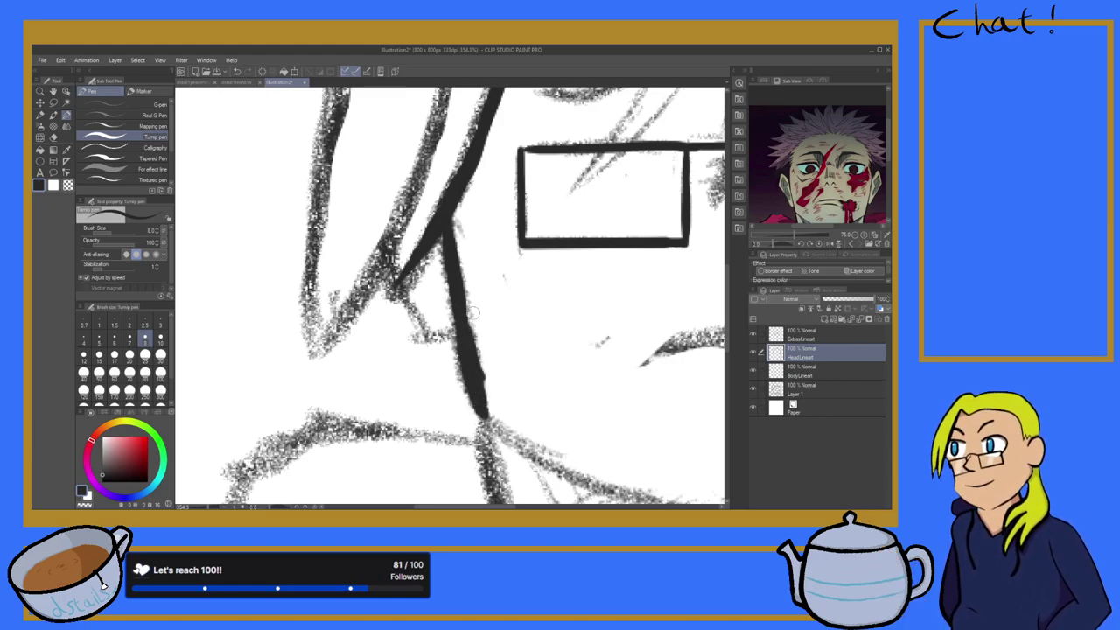
pyautogui.click(52, 138)
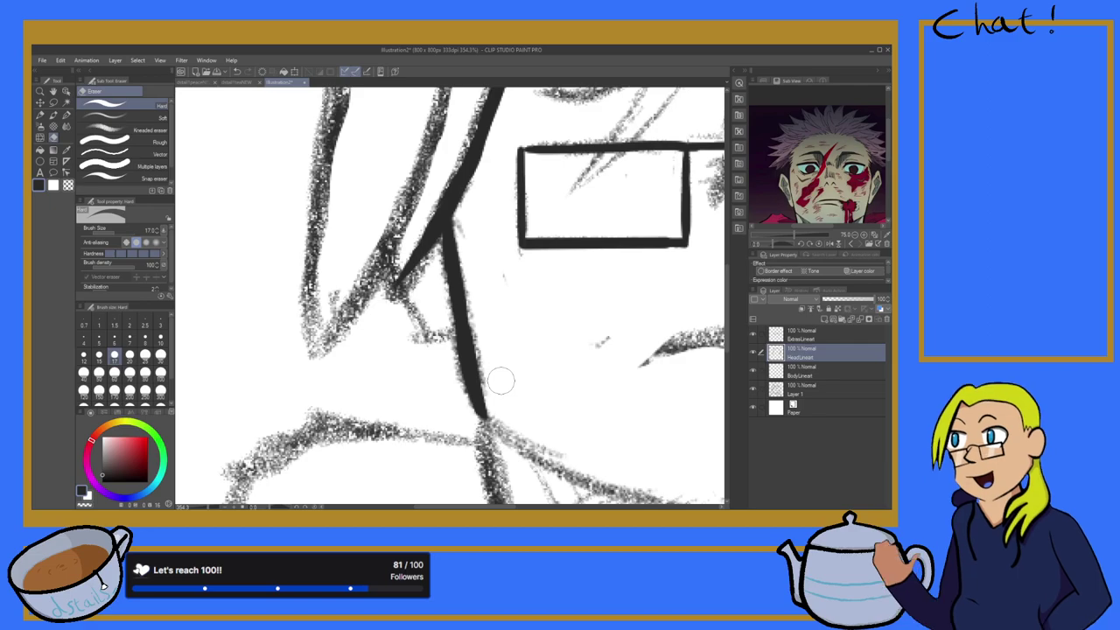
pyautogui.scroll(-10, 490, 384)
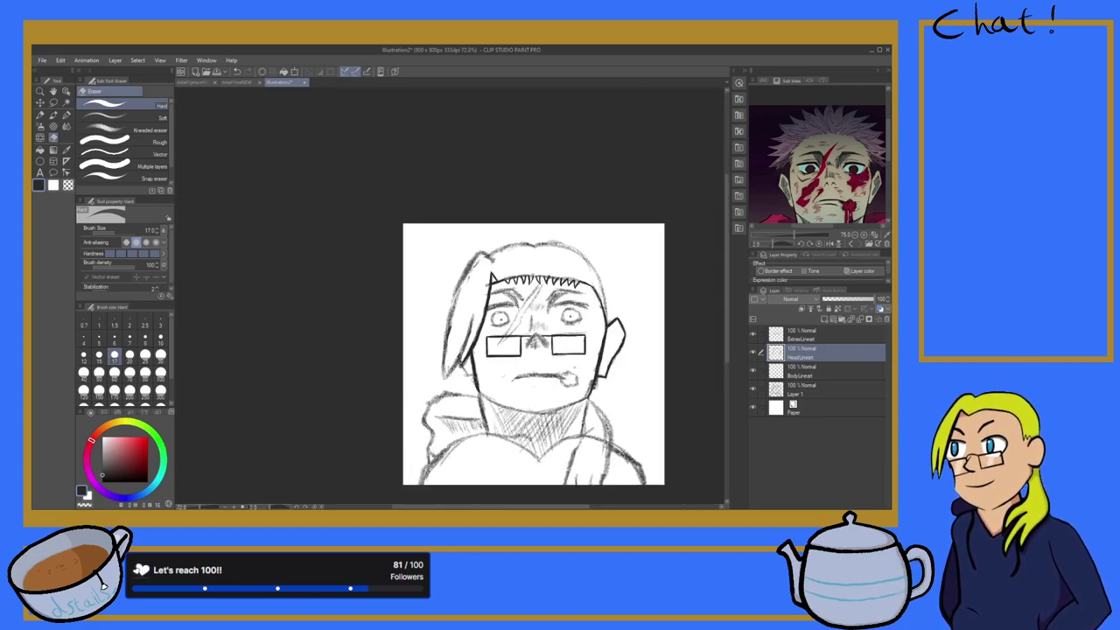
pyautogui.scroll(5, 448, 388)
pyautogui.hotkey('alt', 'Tab')
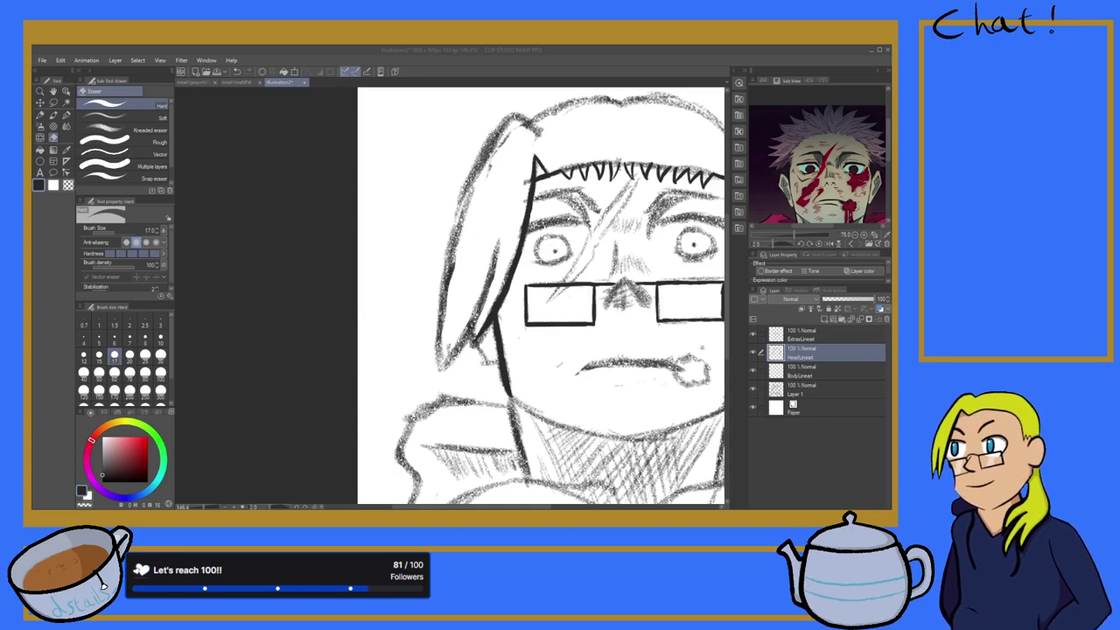
pyautogui.scroll(-5, 513, 296)
pyautogui.click(444, 117)
pyautogui.scroll(6, 576, 227)
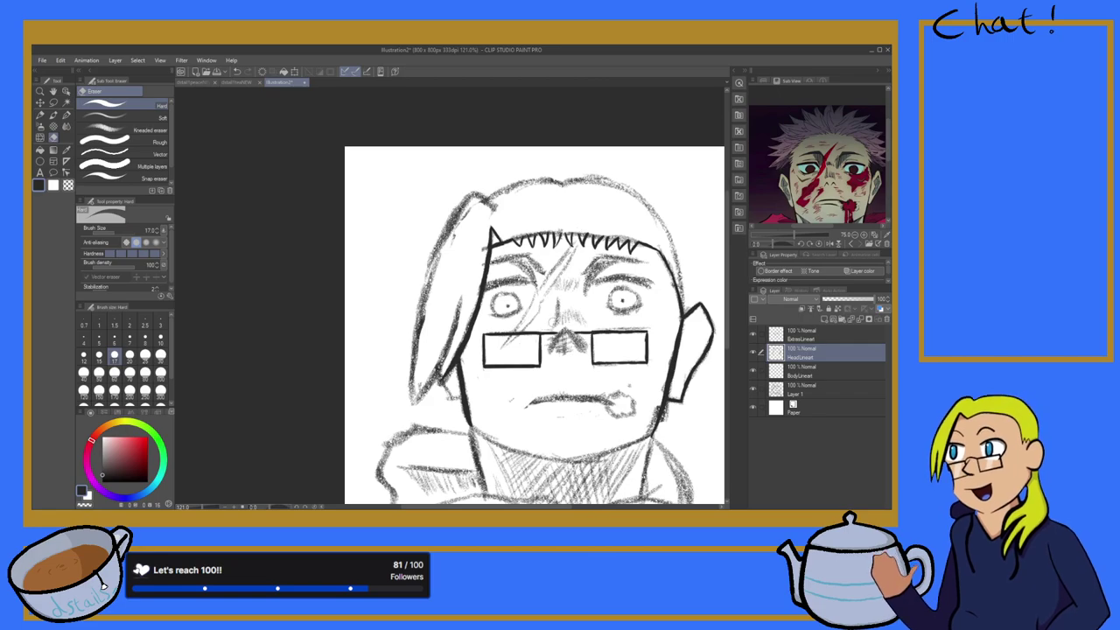
pyautogui.scroll(-3, 478, 400)
pyautogui.hotkey('ctrl', '+')
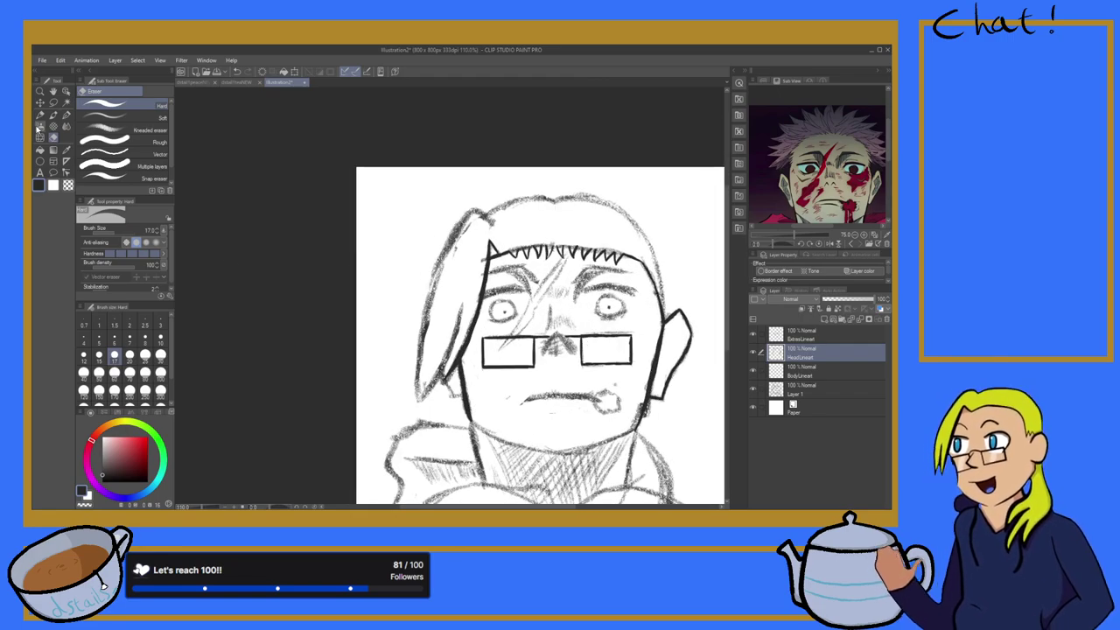
# Step: Ink the long inner hair strand of the side fringe down to its pointed tip and close the small notch beside the face
pyautogui.click(66, 115)
pyautogui.scroll(-2, 359, 303)
pyautogui.scroll(6, 379, 284)
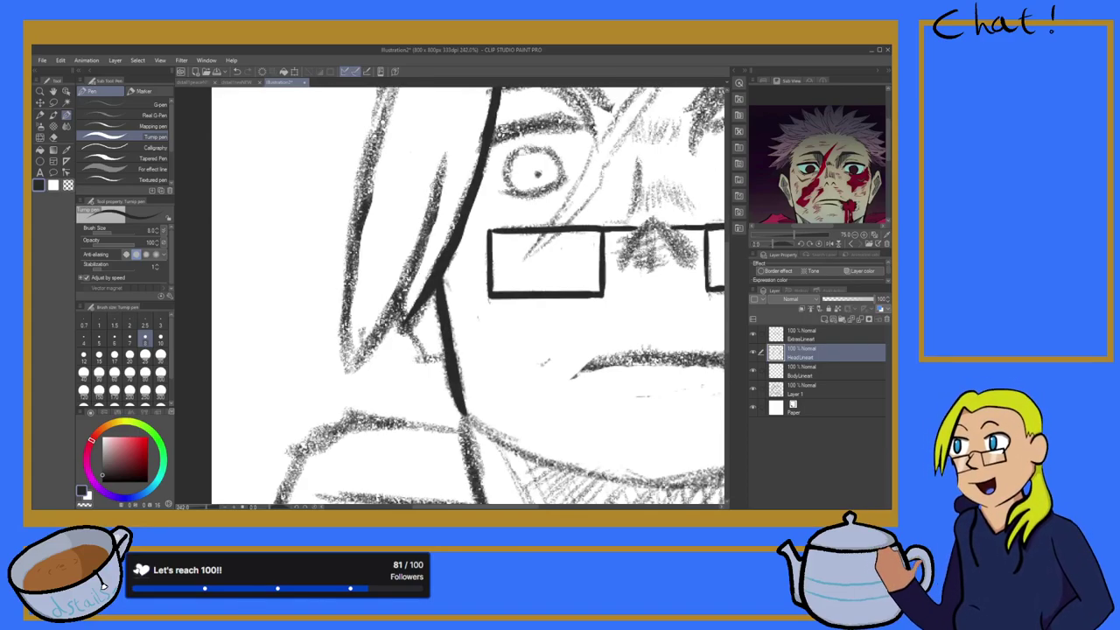
pyautogui.moveTo(445, 156); pyautogui.dragTo(414, 255)
pyautogui.moveTo(433, 212); pyautogui.dragTo(388, 303)
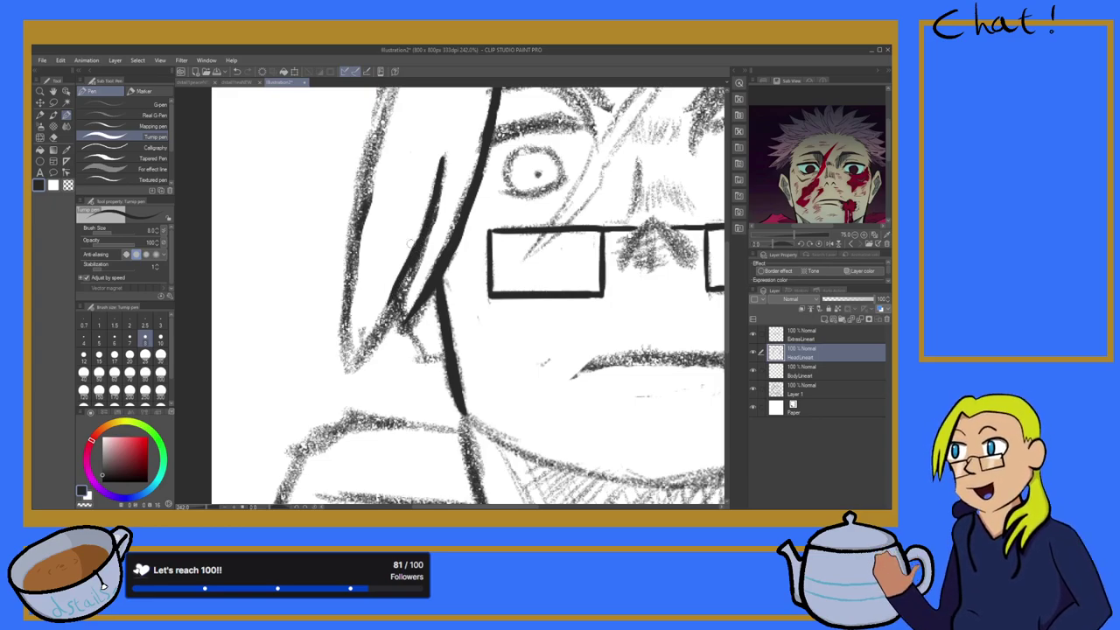
pyautogui.hotkey('ctrl', 'z')
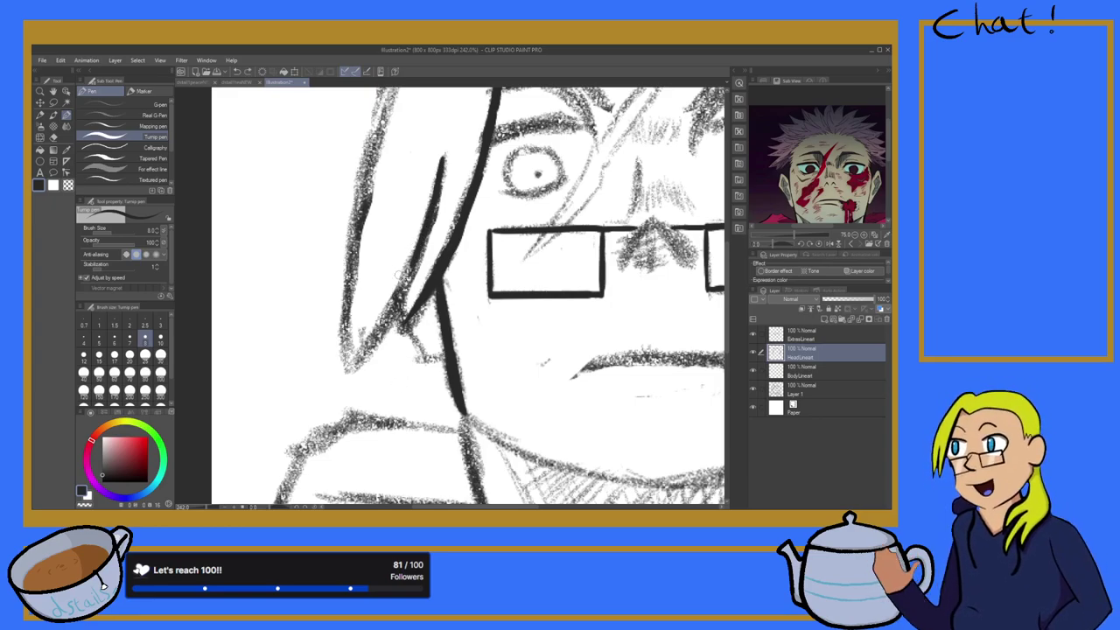
pyautogui.moveTo(418, 248); pyautogui.dragTo(372, 340)
pyautogui.moveTo(397, 297); pyautogui.dragTo(346, 369)
pyautogui.moveTo(384, 323); pyautogui.dragTo(343, 374)
pyautogui.moveTo(399, 307); pyautogui.dragTo(371, 345)
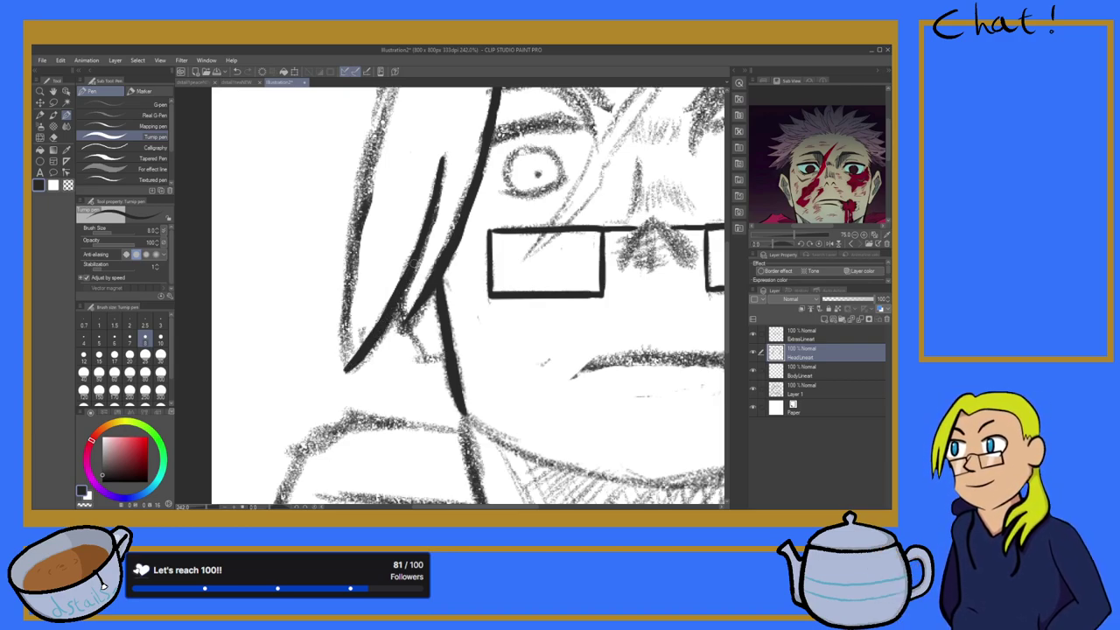
pyautogui.moveTo(431, 224); pyautogui.dragTo(403, 284)
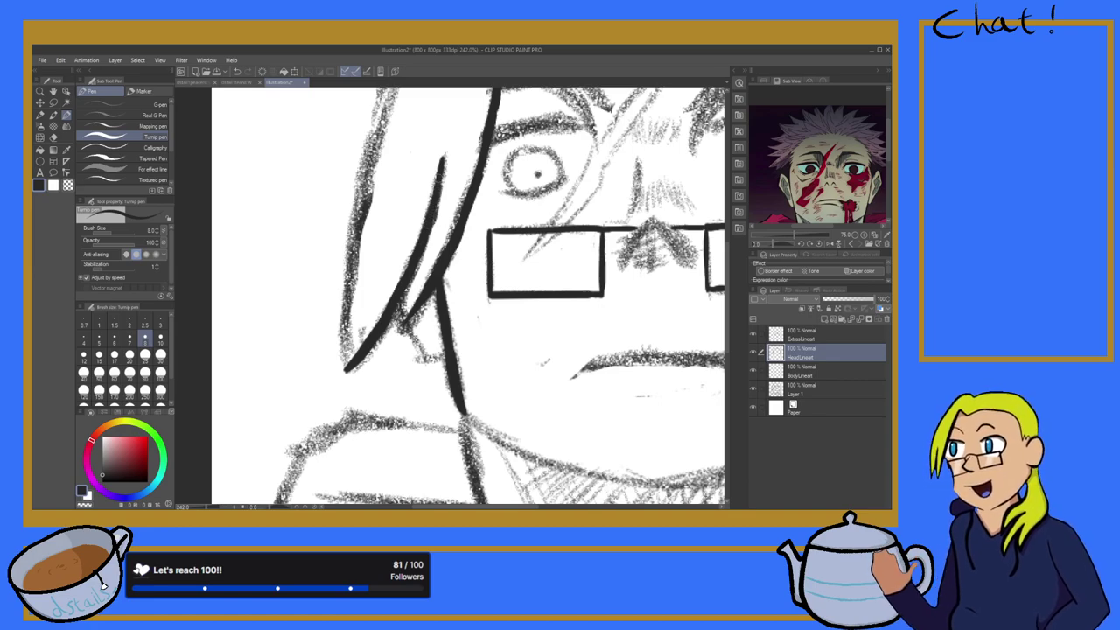
pyautogui.moveTo(403, 293)
pyautogui.mouseDown()
pyautogui.moveTo(402, 334)
pyautogui.moveTo(432, 278)
pyautogui.moveTo(400, 331)
pyautogui.mouseUp()
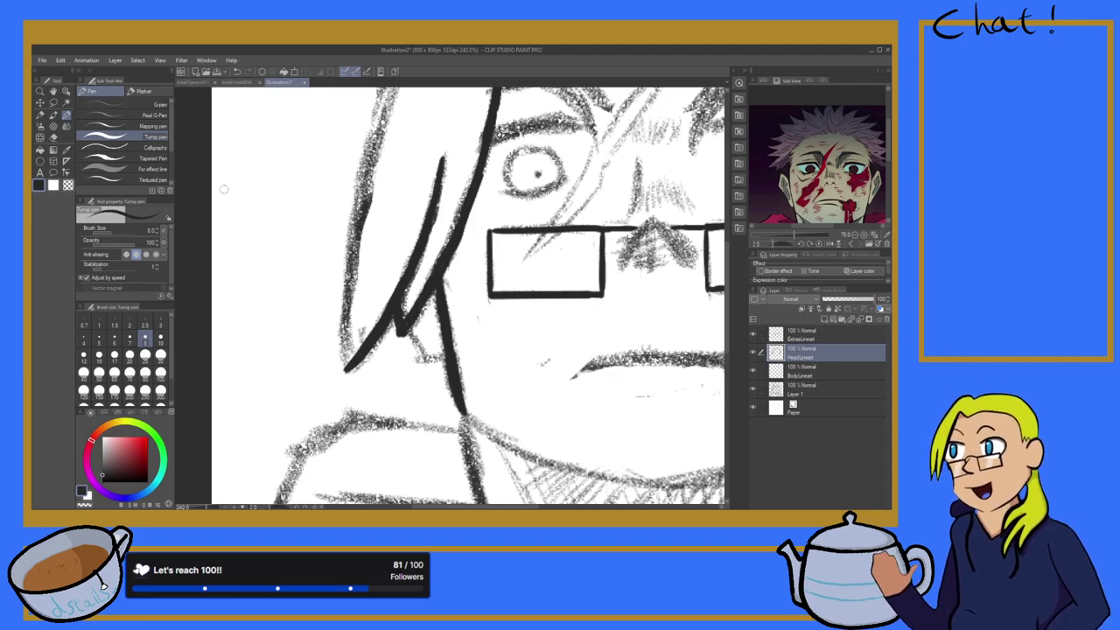
# Step: Erase the lower end of the inked fringe edge where it meets the notch beside the face
pyautogui.click(52, 137)
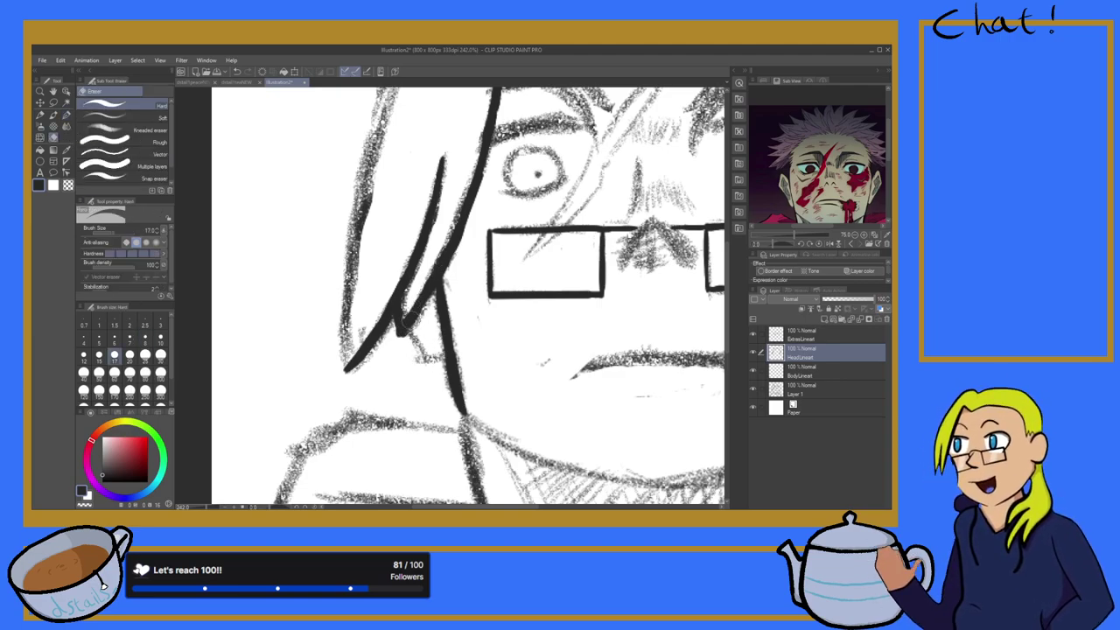
pyautogui.moveTo(398, 349)
pyautogui.mouseDown()
pyautogui.moveTo(428, 278)
pyautogui.moveTo(416, 273)
pyautogui.moveTo(442, 234)
pyautogui.moveTo(424, 279)
pyautogui.mouseUp()
pyautogui.moveTo(437, 237); pyautogui.dragTo(434, 232)
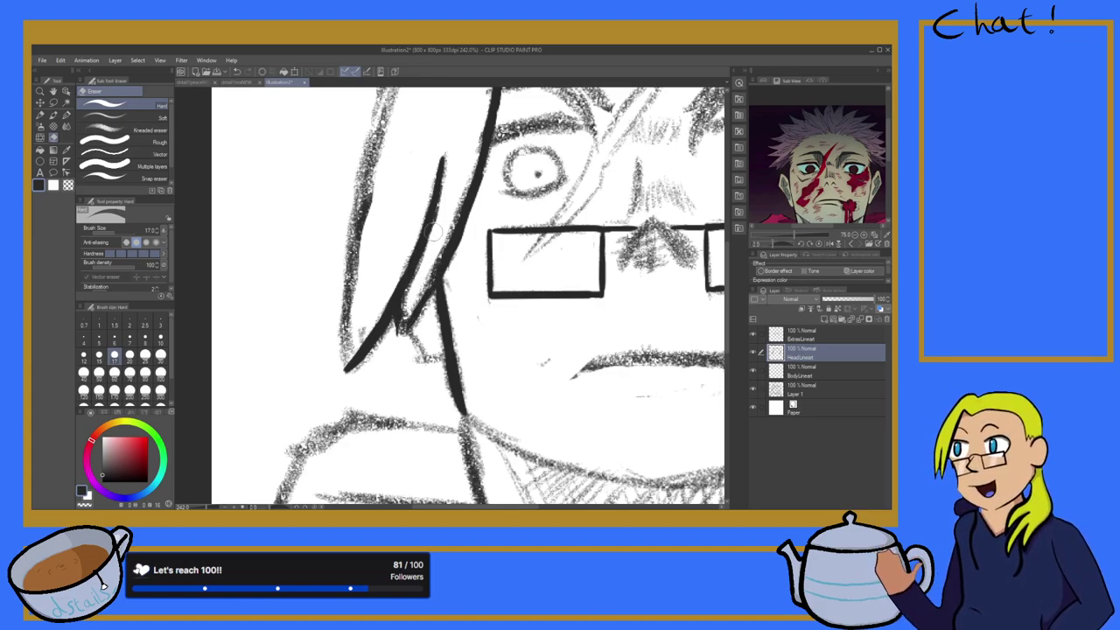
pyautogui.hotkey('ctrl', 'z')
pyautogui.hotkey('ctrl', 'z')
pyautogui.hotkey('ctrl', 'z')
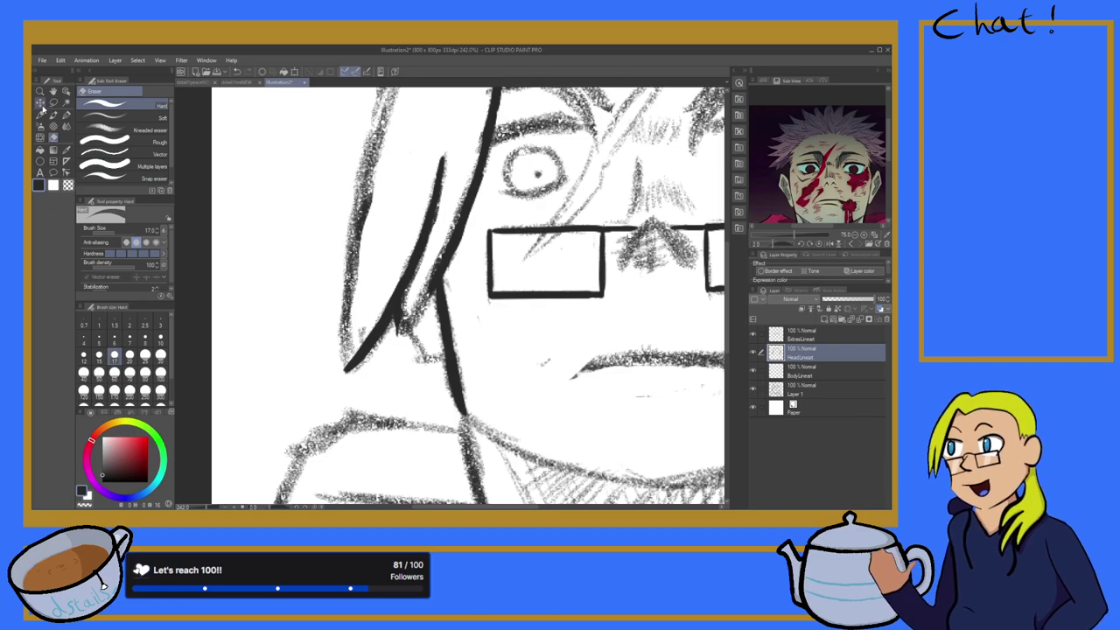
# Step: Redraw the lower end of the fringe's face-side edge as a small tip joining the neighbouring strand
pyautogui.click(67, 116)
pyautogui.scroll(4, 346, 319)
pyautogui.scroll(-3, 354, 315)
pyautogui.scroll(3, 386, 303)
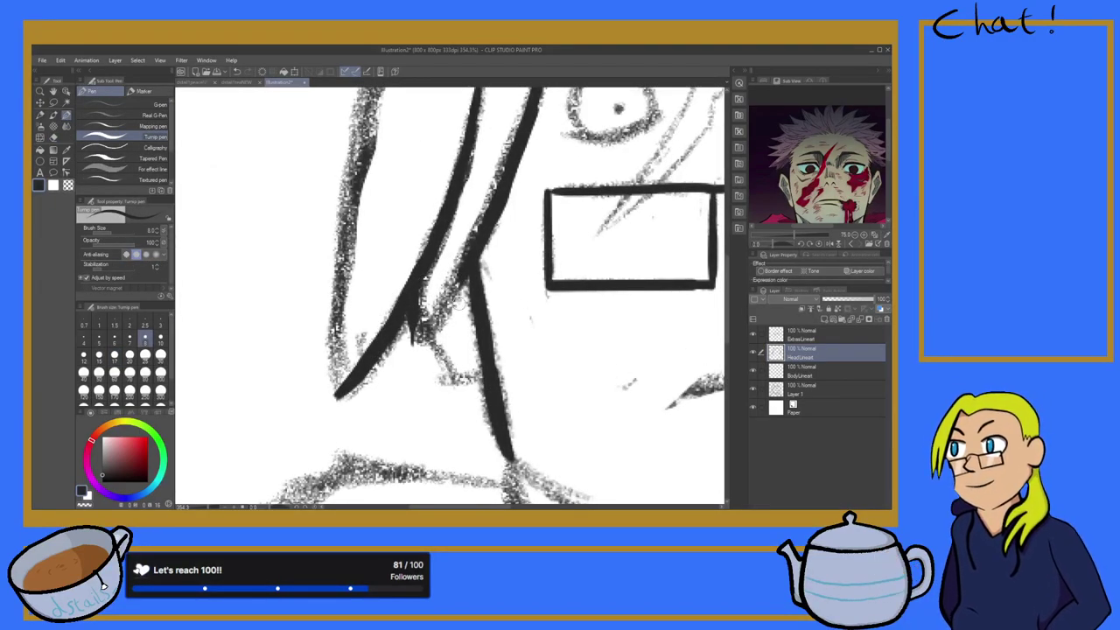
pyautogui.moveTo(468, 258)
pyautogui.mouseDown()
pyautogui.moveTo(424, 330)
pyautogui.moveTo(411, 315)
pyautogui.mouseUp()
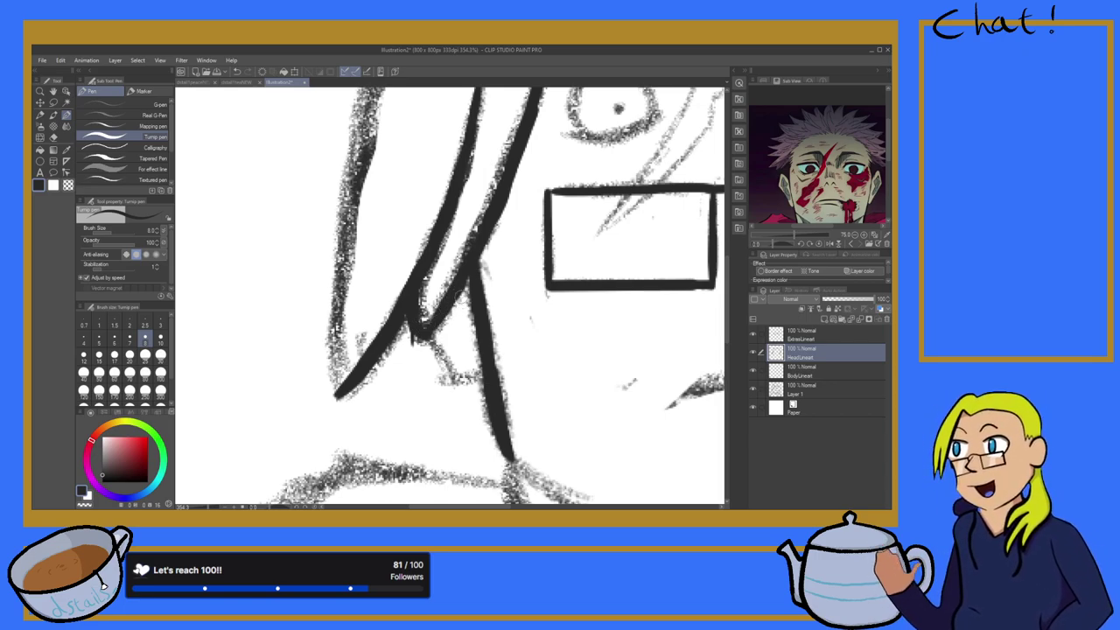
# Step: Ink the top of the side fringe and the upper part of its outer edge, following the pencil sketch
pyautogui.scroll(-6, 215, 289)
pyautogui.scroll(2, 303, 170)
pyautogui.scroll(-5, 301, 162)
pyautogui.scroll(-1, 299, 147)
pyautogui.scroll(6, 298, 127)
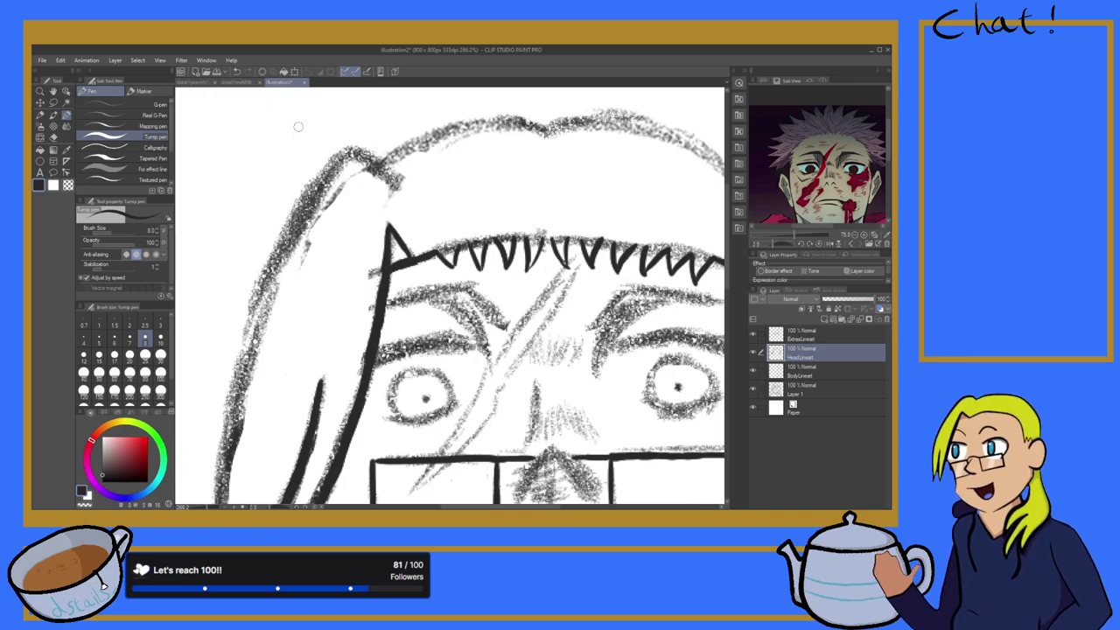
pyautogui.moveTo(397, 187)
pyautogui.mouseDown()
pyautogui.moveTo(351, 153)
pyautogui.moveTo(309, 197)
pyautogui.mouseUp()
pyautogui.moveTo(343, 159); pyautogui.dragTo(269, 262)
pyautogui.moveTo(311, 187); pyautogui.dragTo(255, 310)
pyautogui.moveTo(296, 214); pyautogui.dragTo(250, 338)
pyautogui.moveTo(270, 288); pyautogui.dragTo(246, 365)
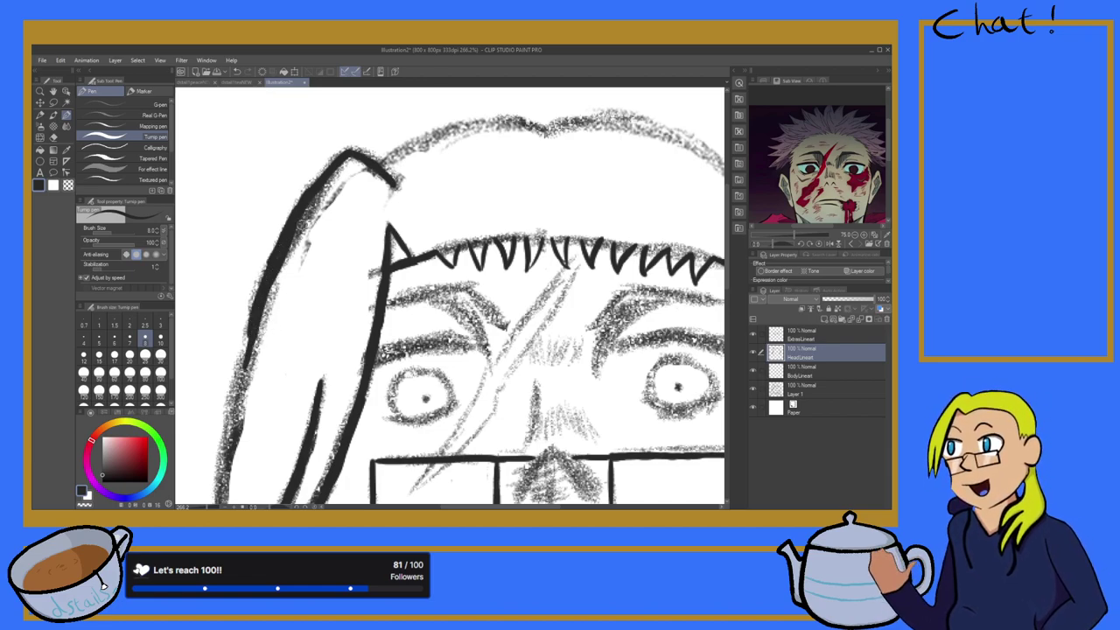
# Step: Trim the inner side of the fringe's upper outer outline with the Hard eraser
pyautogui.click(54, 139)
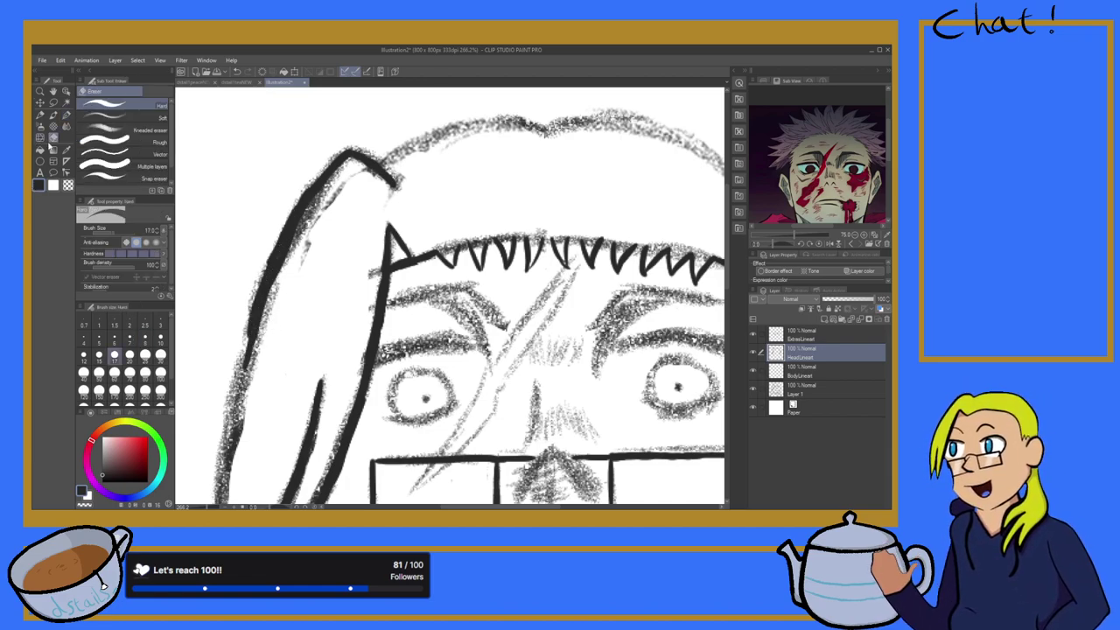
pyautogui.scroll(2, 224, 243)
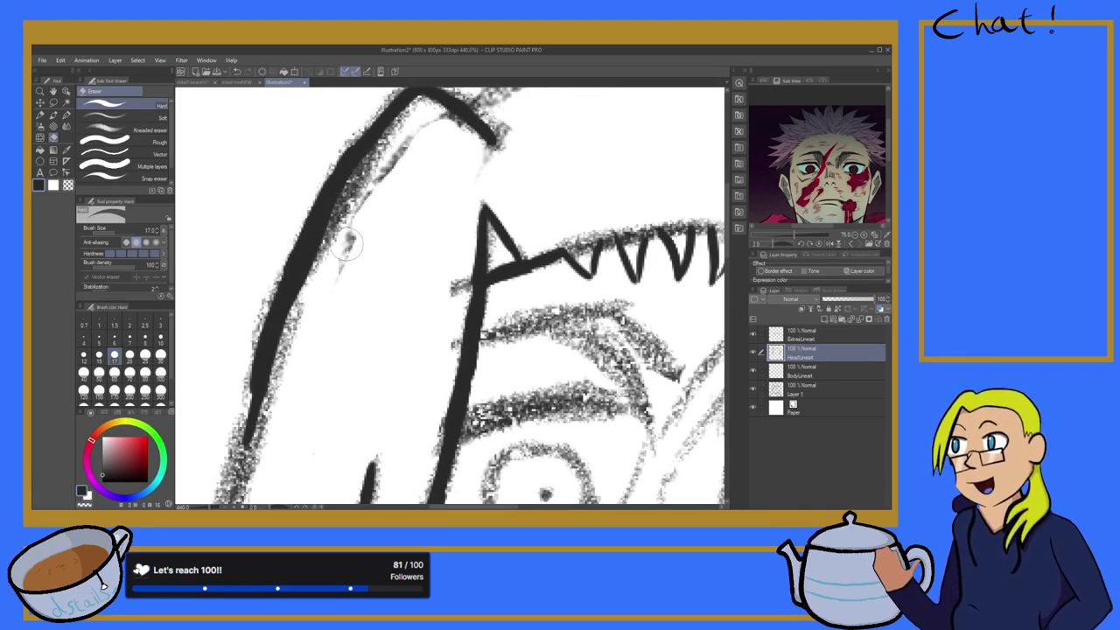
pyautogui.moveTo(345, 241)
pyautogui.mouseDown()
pyautogui.moveTo(316, 302)
pyautogui.moveTo(357, 208)
pyautogui.moveTo(296, 372)
pyautogui.mouseUp()
pyautogui.moveTo(346, 218); pyautogui.dragTo(288, 373)
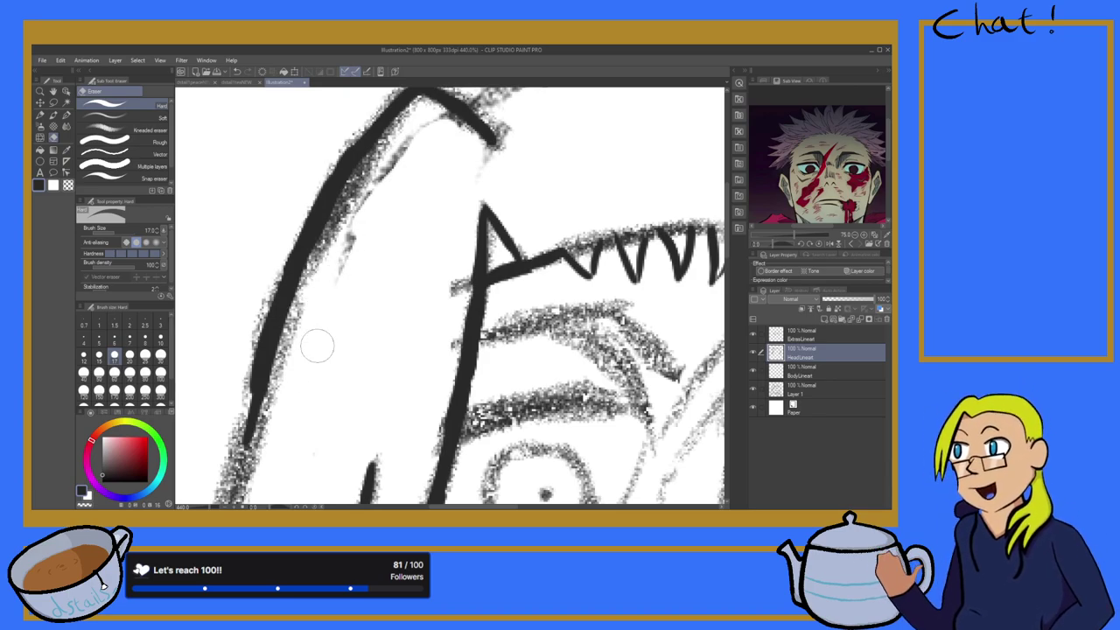
# Step: Continue inking the middle section of the fringe's outer edge with the Turnip pen, building up an even thick line
pyautogui.scroll(-3, 312, 350)
pyautogui.scroll(-4, 299, 329)
pyautogui.scroll(3, 268, 423)
pyautogui.scroll(-3, 262, 433)
pyautogui.scroll(2, 244, 460)
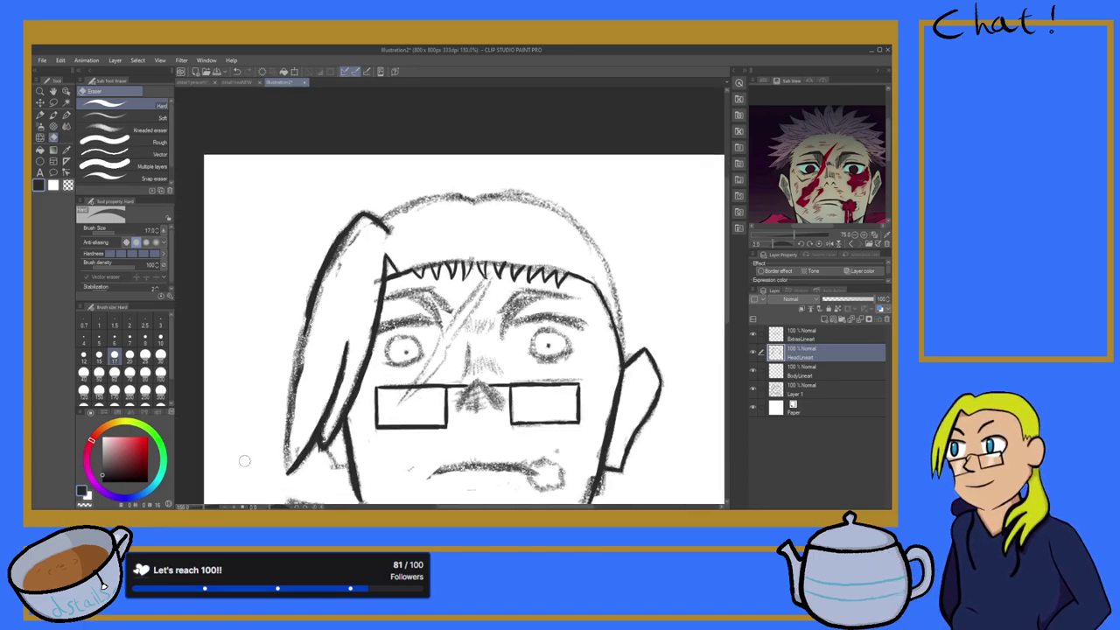
pyautogui.click(66, 115)
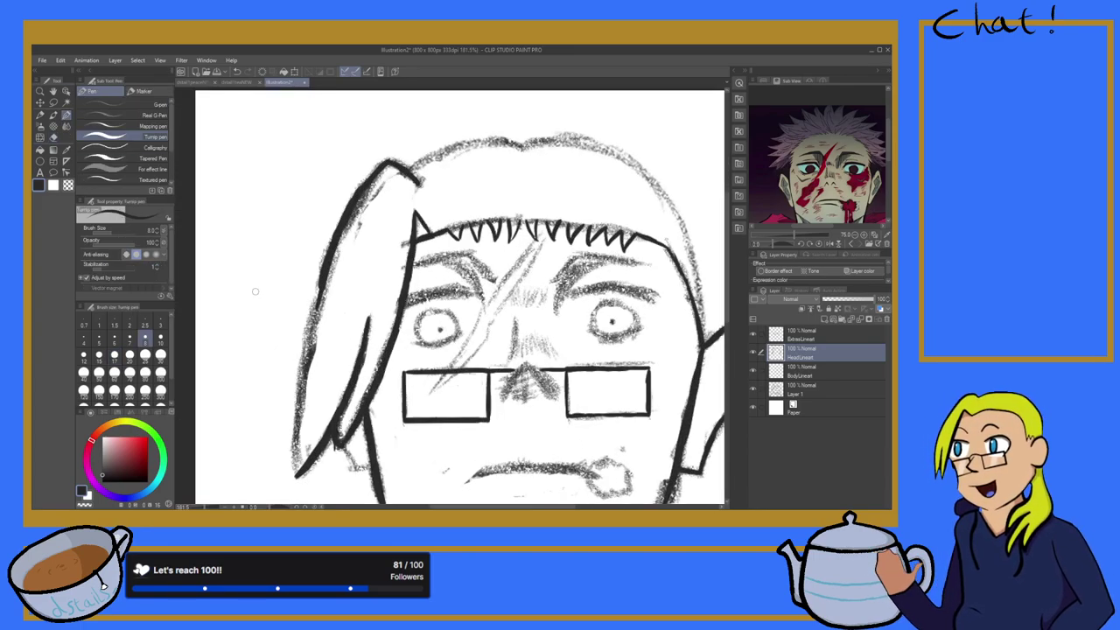
pyautogui.scroll(3, 254, 290)
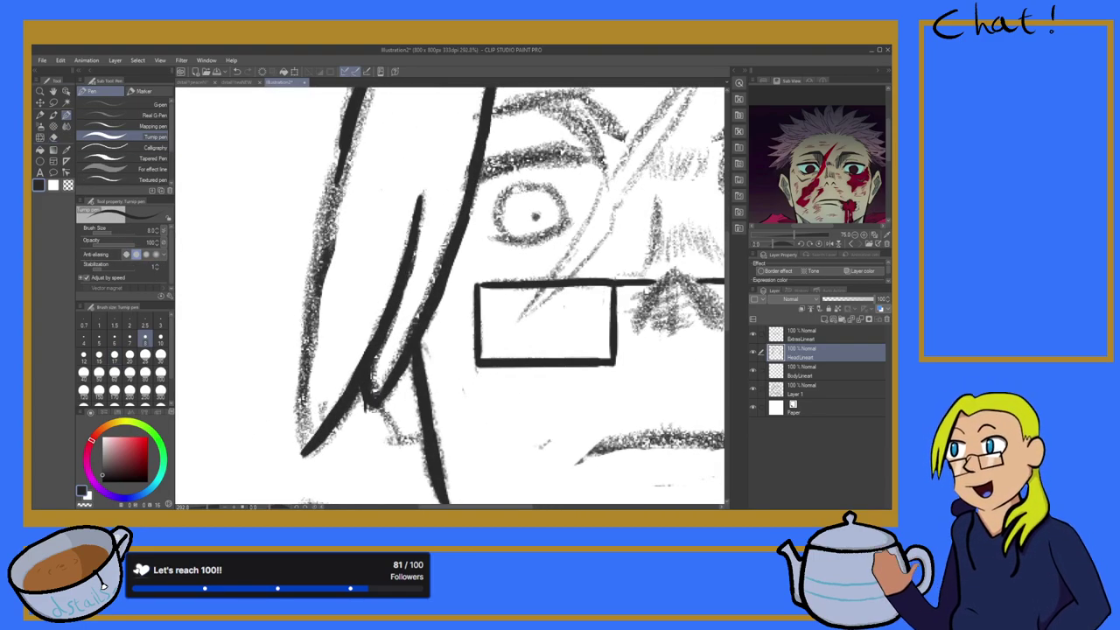
pyautogui.moveTo(346, 133); pyautogui.dragTo(331, 199)
pyautogui.moveTo(344, 158); pyautogui.dragTo(329, 218)
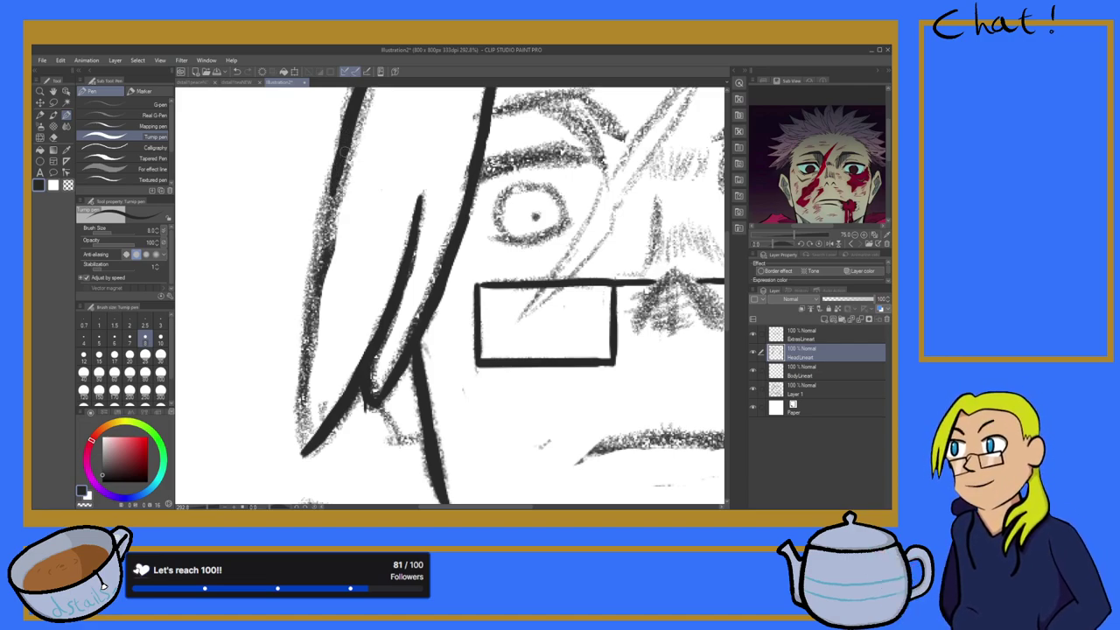
pyautogui.moveTo(349, 128); pyautogui.dragTo(323, 234)
pyautogui.moveTo(331, 196); pyautogui.dragTo(321, 261)
pyautogui.moveTo(344, 163); pyautogui.dragTo(316, 280)
pyautogui.moveTo(326, 215); pyautogui.dragTo(302, 333)
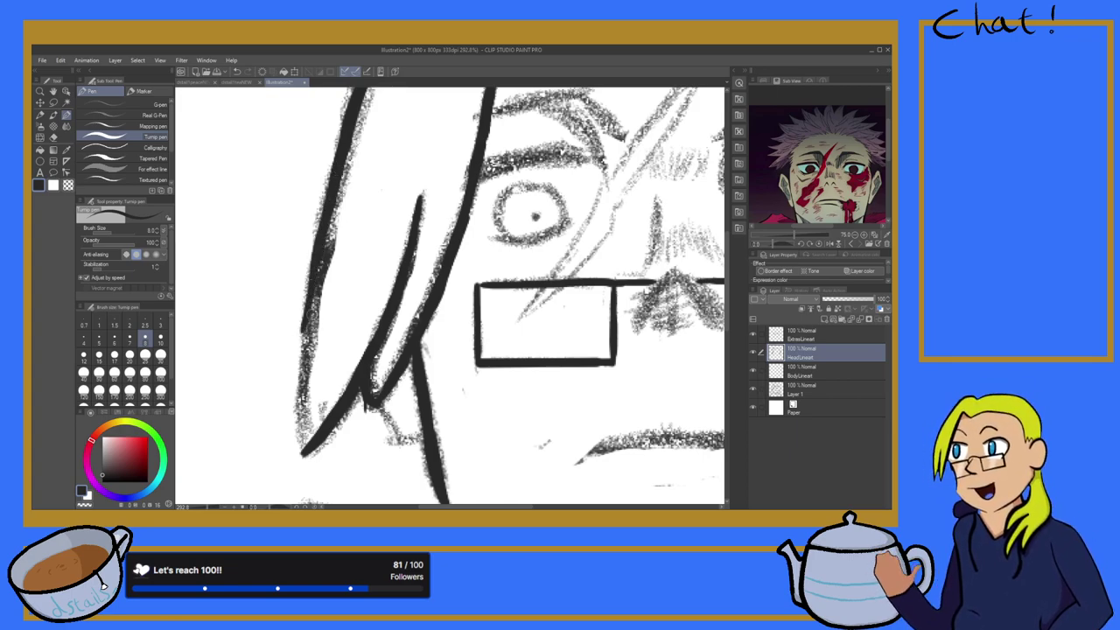
# Step: Ink the lowest section of the fringe's outer edge down to join the pointed tip
pyautogui.moveTo(317, 255); pyautogui.dragTo(302, 346)
pyautogui.moveTo(313, 280); pyautogui.dragTo(300, 392)
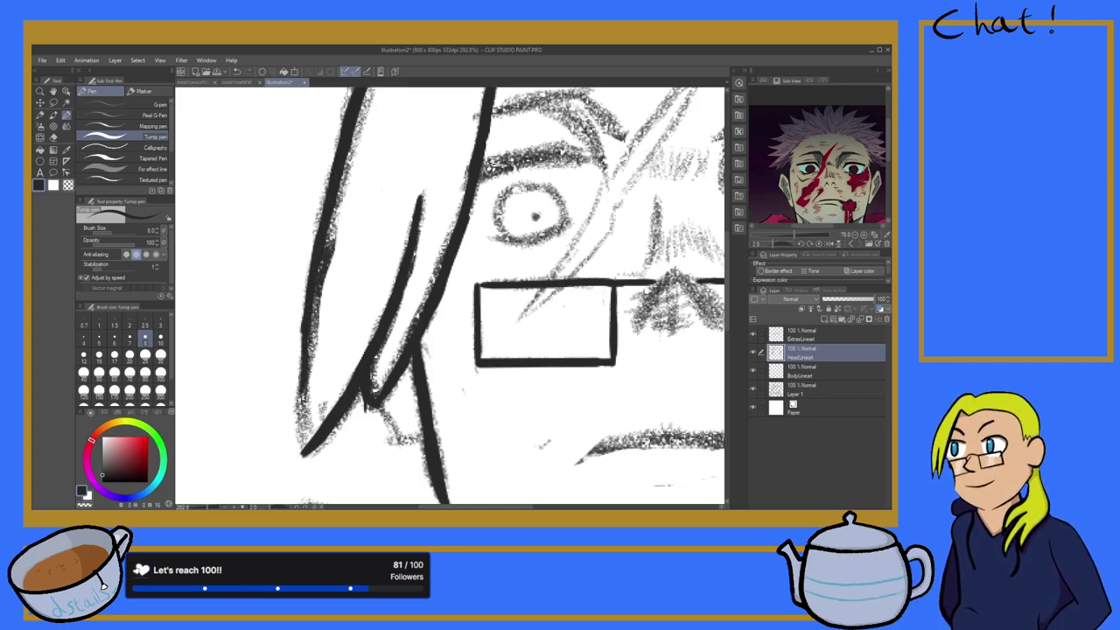
pyautogui.moveTo(305, 311); pyautogui.dragTo(301, 396)
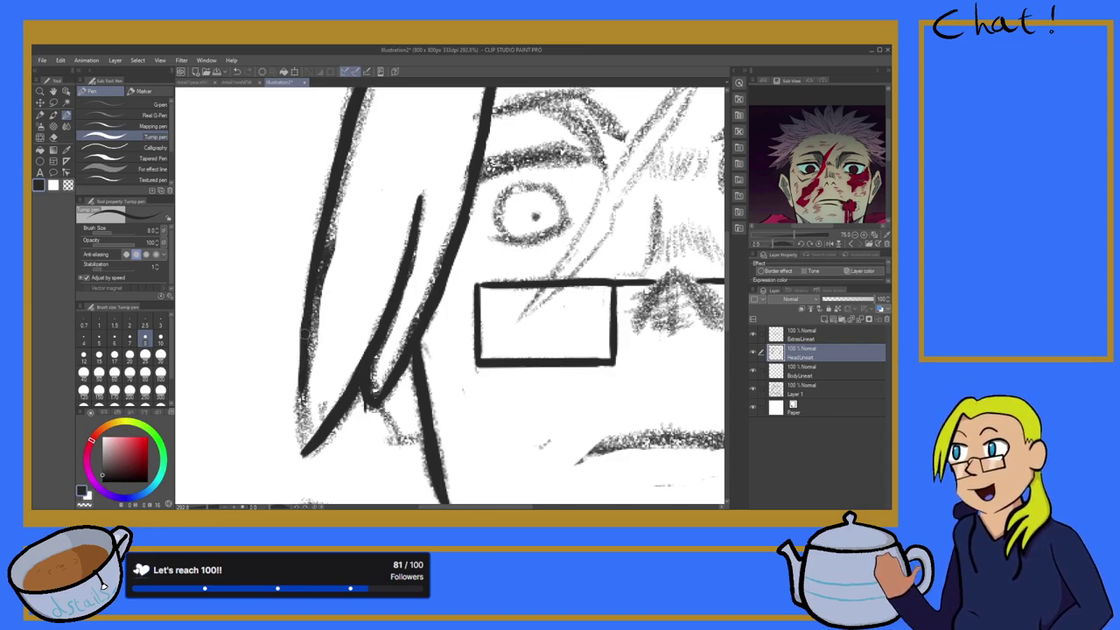
pyautogui.moveTo(306, 330); pyautogui.dragTo(302, 413)
pyautogui.moveTo(304, 370); pyautogui.dragTo(302, 452)
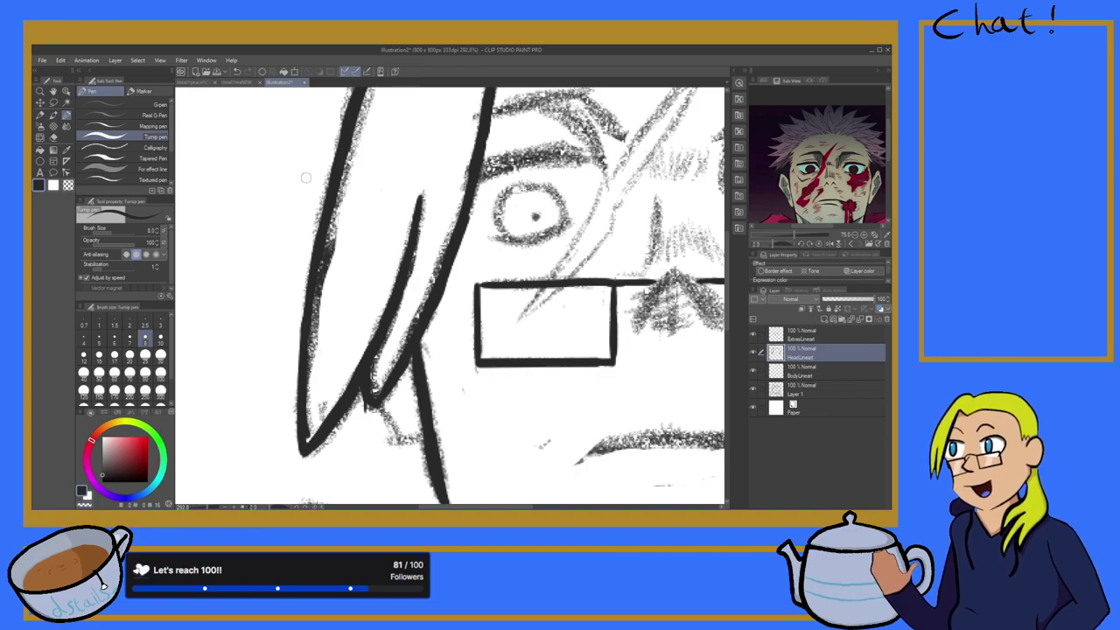
pyautogui.click(56, 137)
pyautogui.scroll(3, 289, 320)
pyautogui.scroll(-5, 295, 328)
pyautogui.scroll(5, 306, 343)
pyautogui.scroll(-5, 326, 370)
pyautogui.scroll(5, 322, 458)
pyautogui.scroll(2, 320, 454)
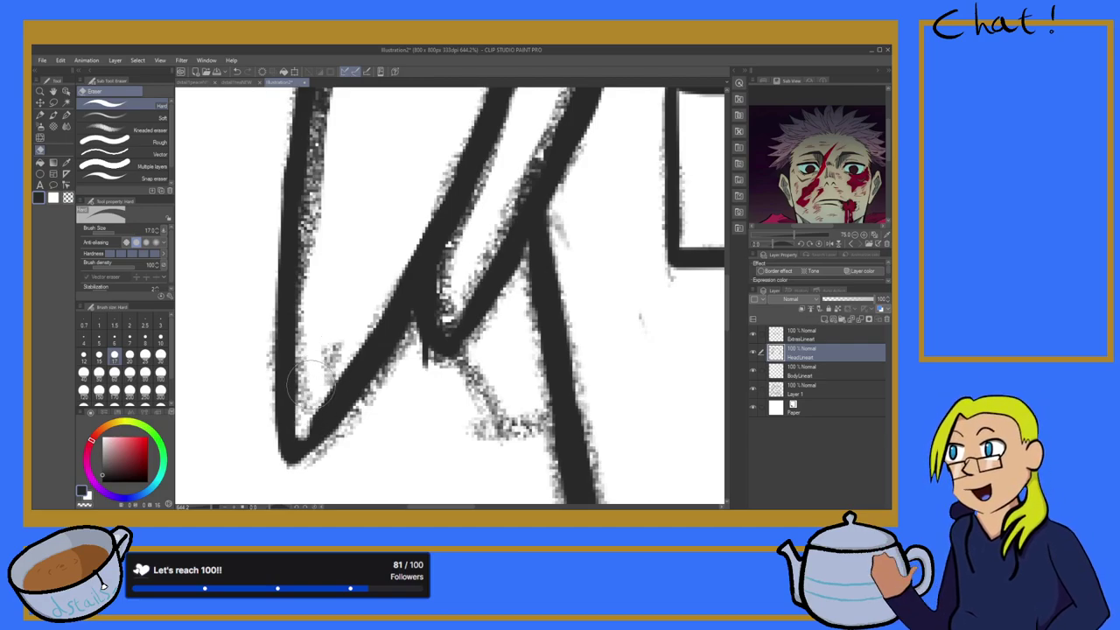
# Step: Ink the short slanted ear edge just below the side fringe with the Turnip pen, redoing the first stroke
pyautogui.click(66, 115)
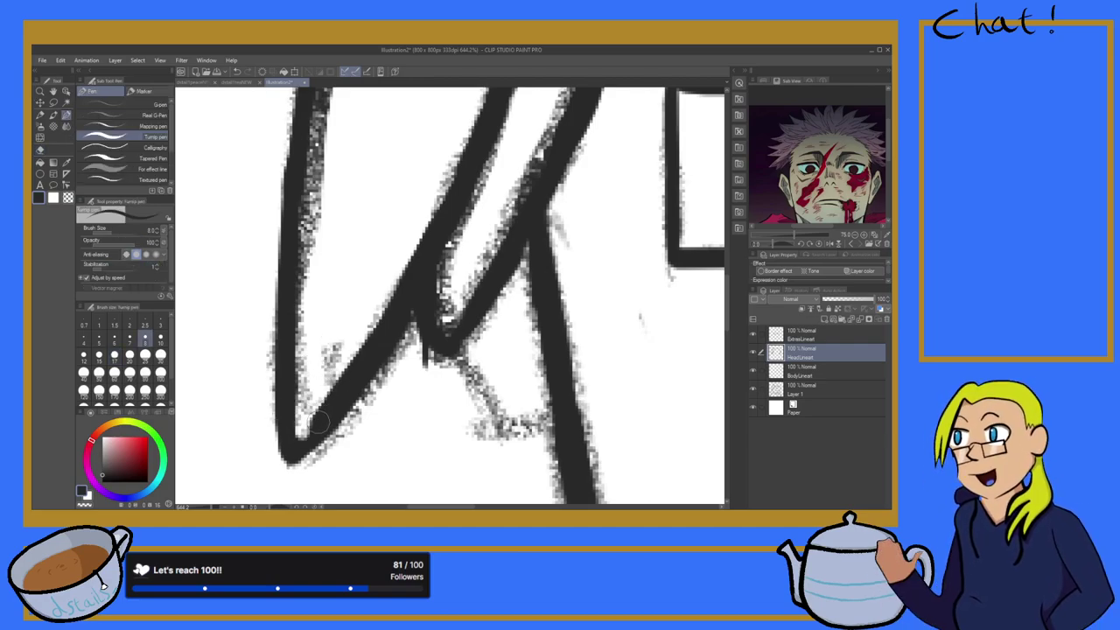
pyautogui.scroll(-10, 331, 411)
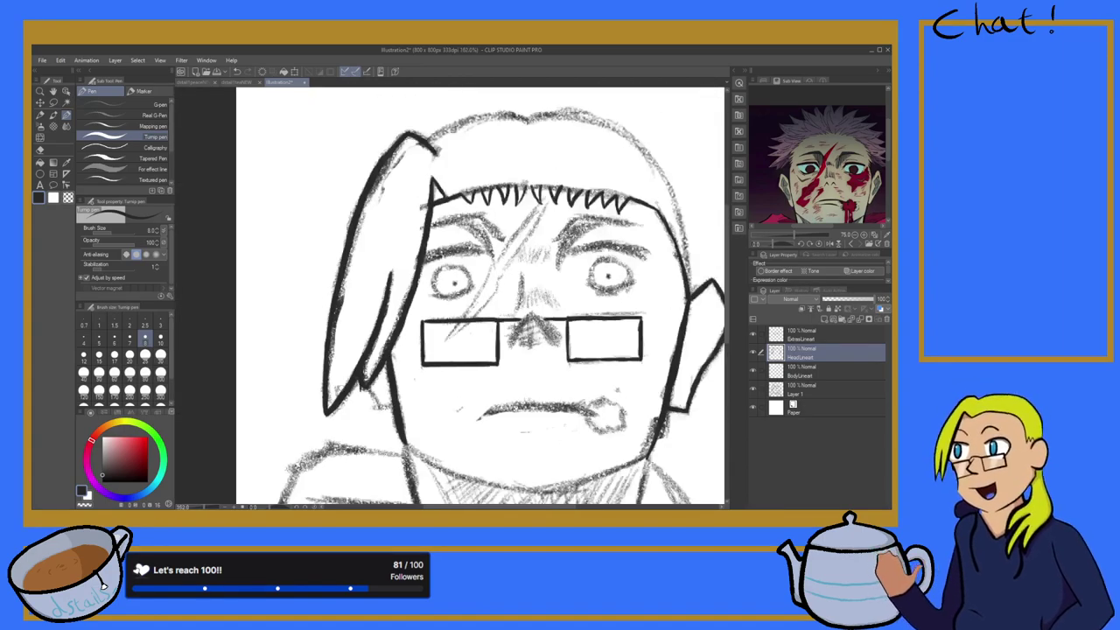
pyautogui.scroll(-1, 390, 355)
pyautogui.scroll(6, 391, 354)
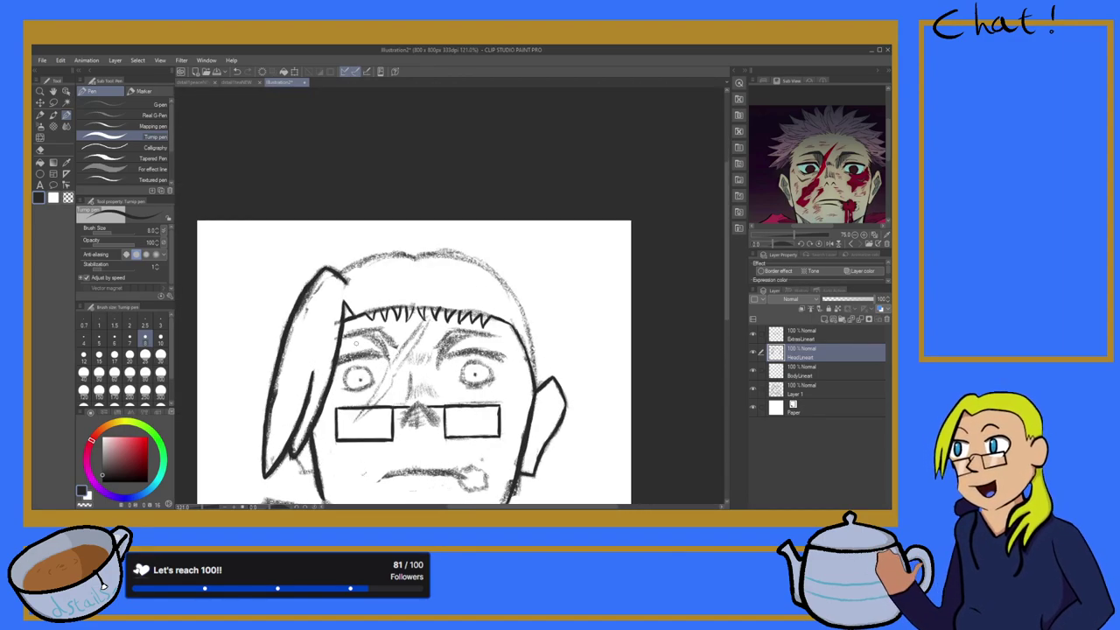
pyautogui.scroll(-3, 310, 322)
pyautogui.scroll(2, 276, 396)
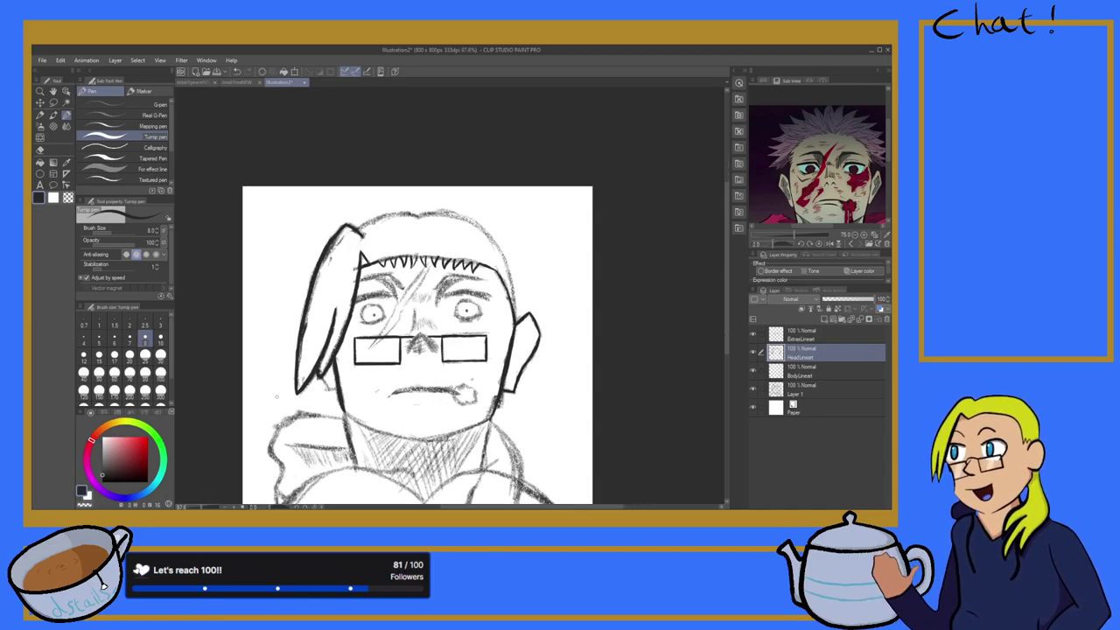
pyautogui.scroll(3, 317, 425)
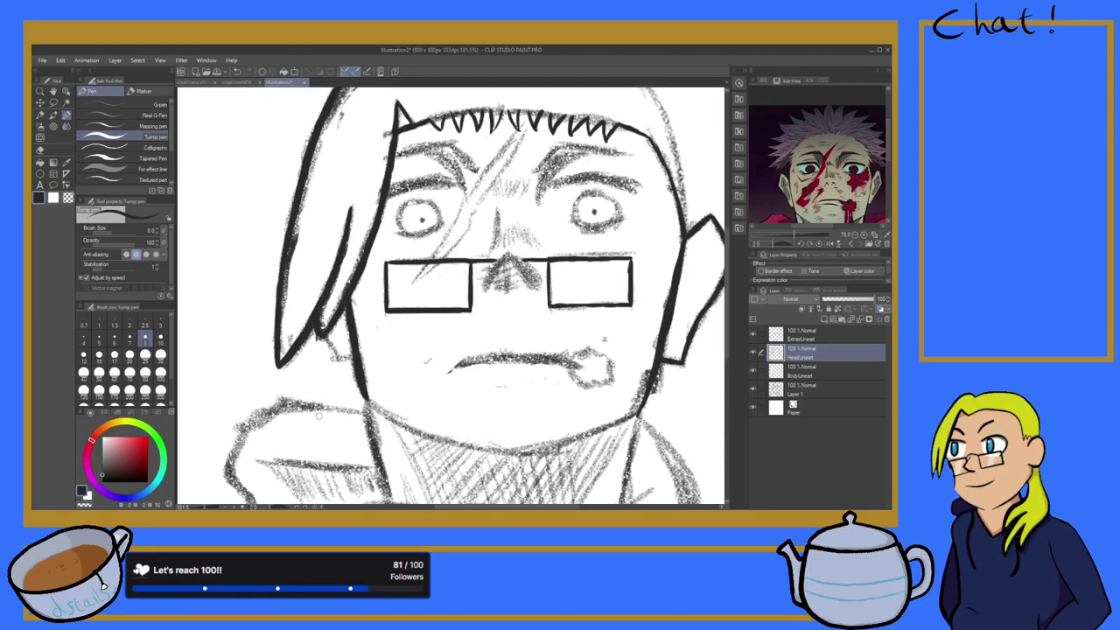
pyautogui.scroll(2, 320, 413)
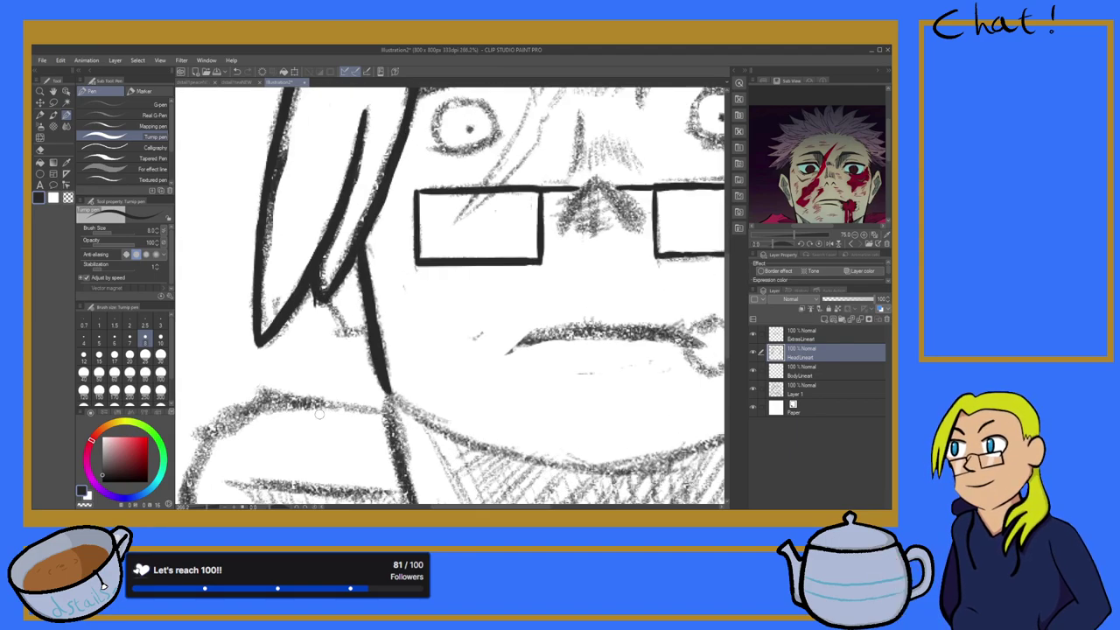
pyautogui.scroll(2, 264, 282)
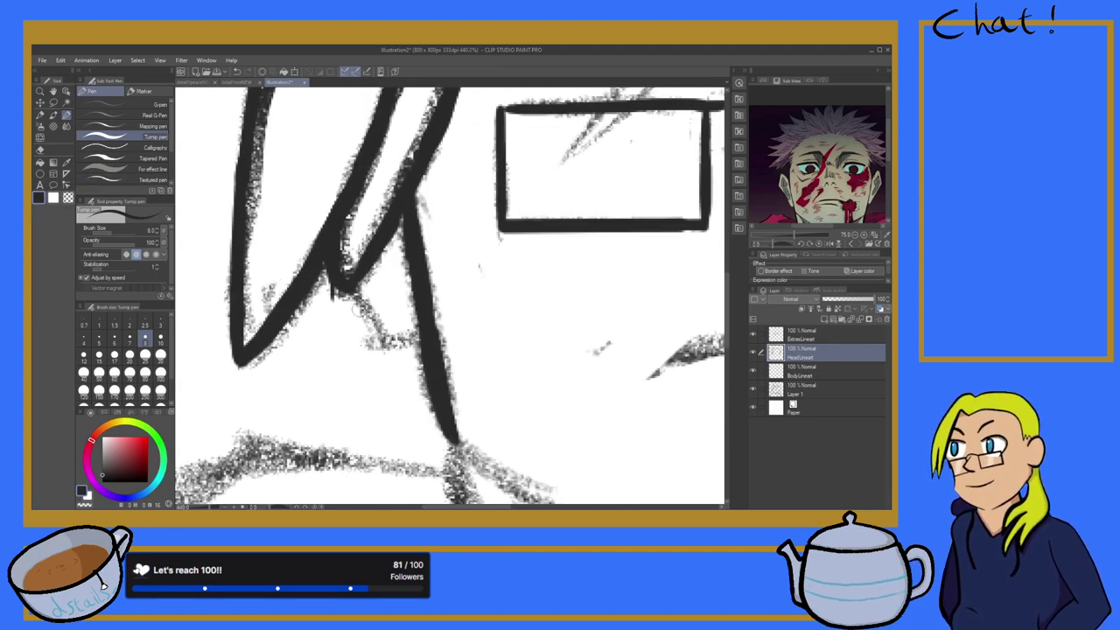
pyautogui.moveTo(350, 281); pyautogui.dragTo(381, 354)
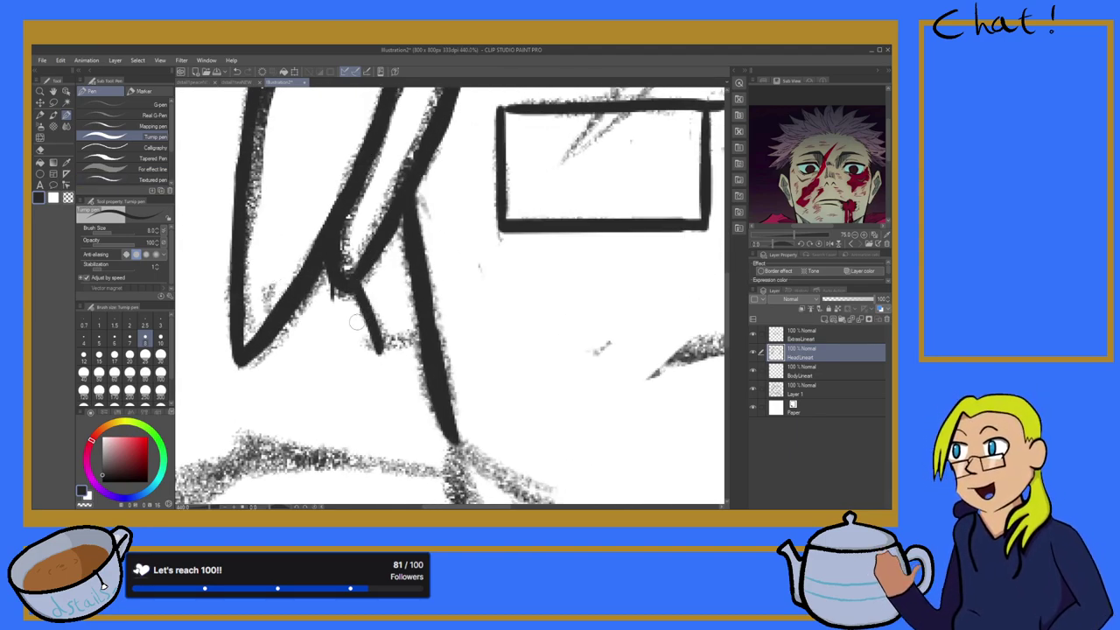
pyautogui.hotkey('ctrl', 'z')
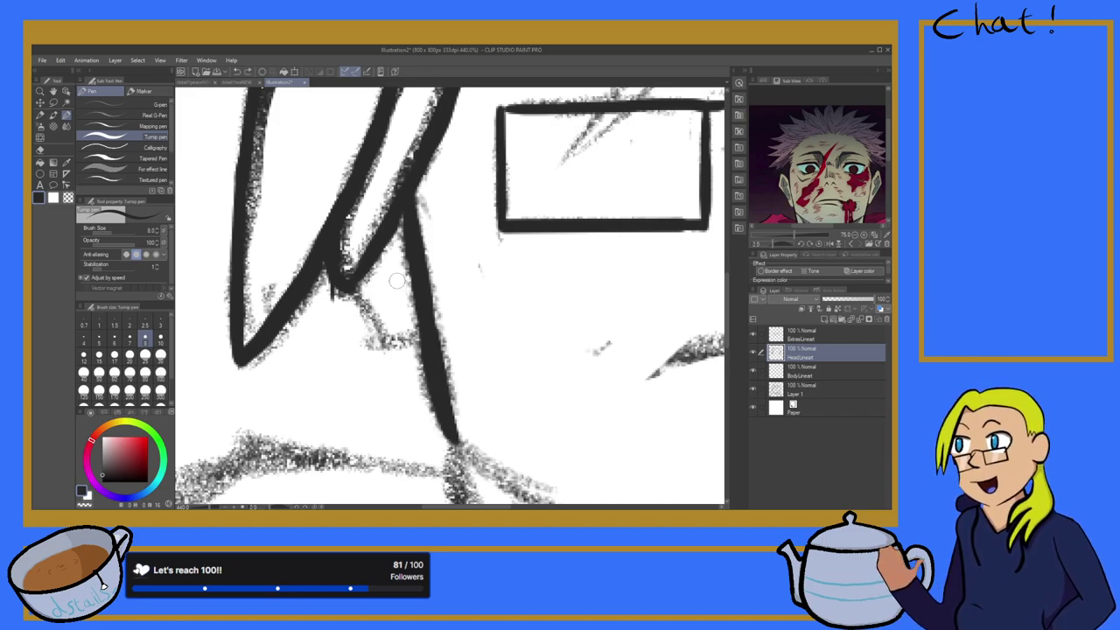
pyautogui.moveTo(347, 280); pyautogui.dragTo(378, 342)
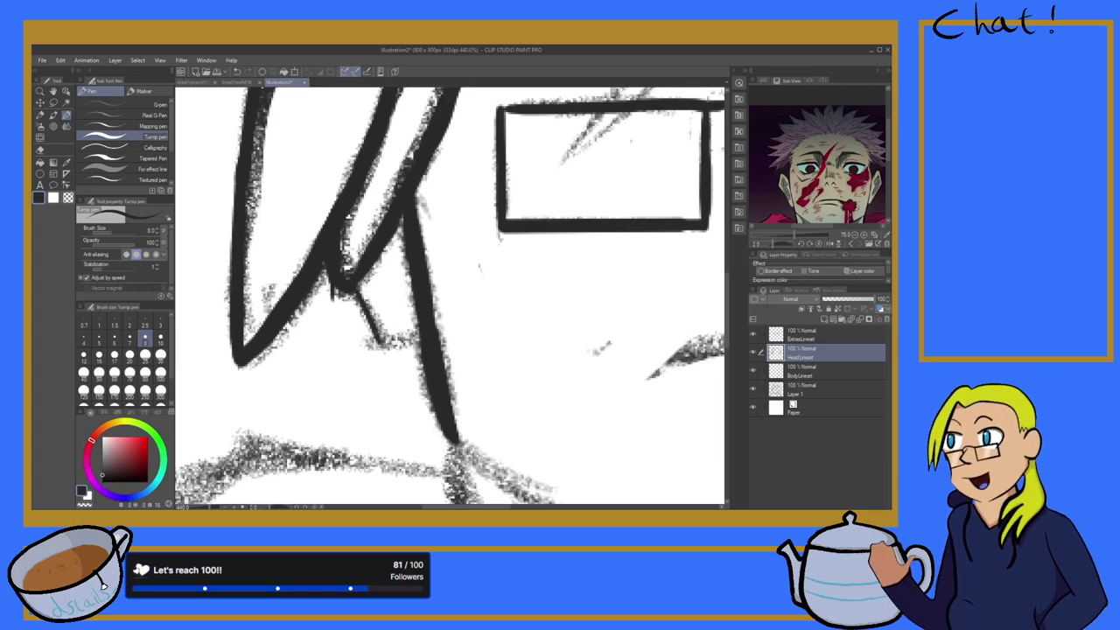
# Step: Trim the inner side of the fully visible ear's lower outer edge with the Hard eraser
pyautogui.hotkey('ctrl', '0')
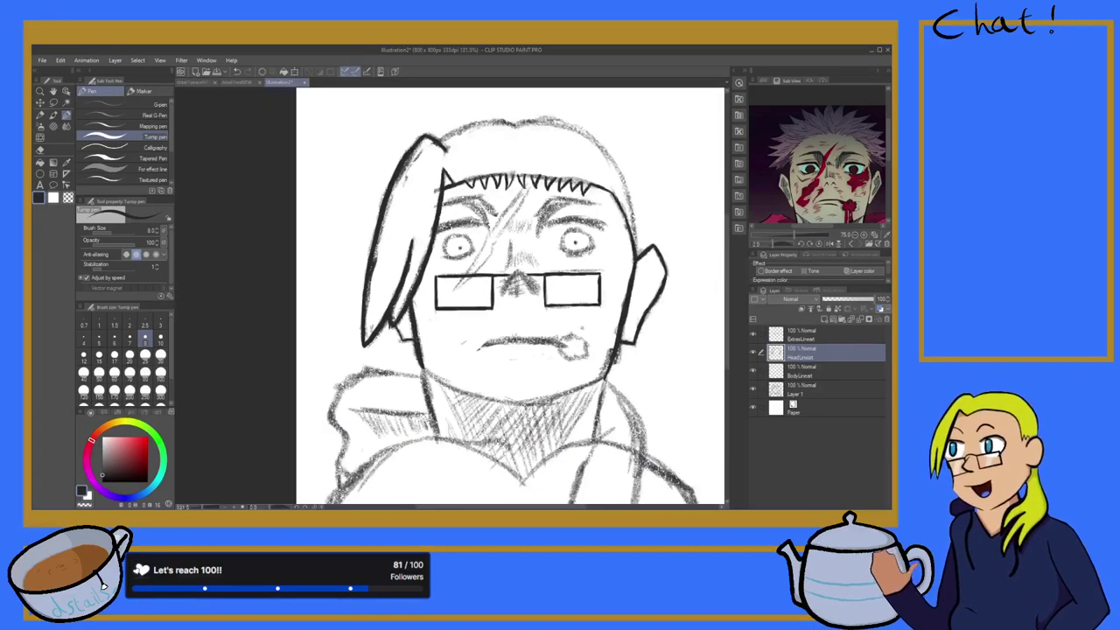
pyautogui.scroll(-4, 450, 315)
pyautogui.scroll(8, 525, 315)
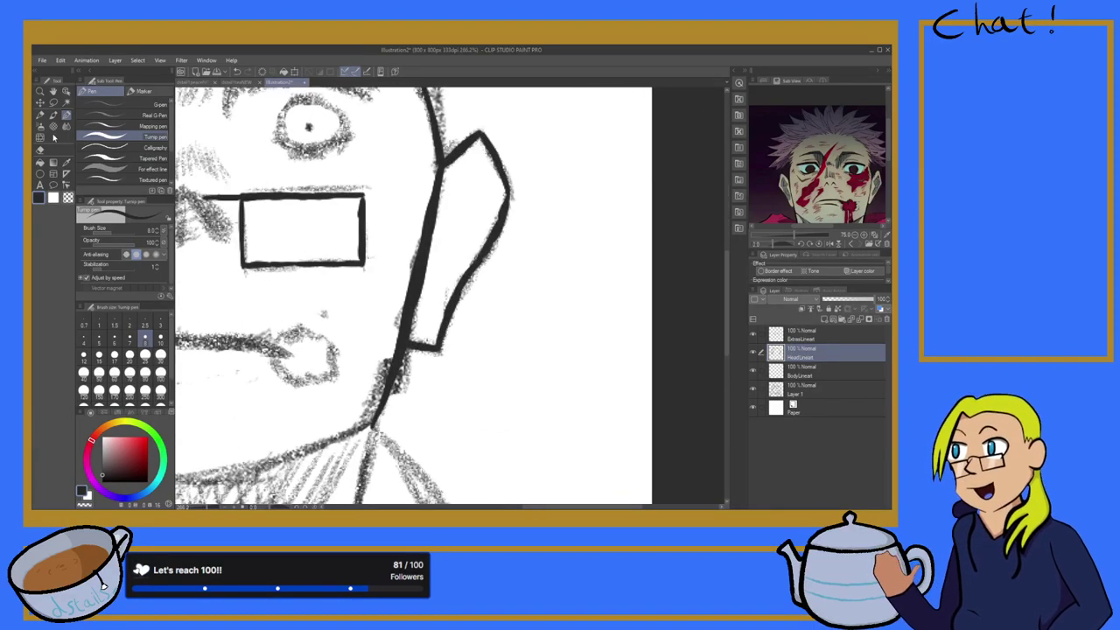
pyautogui.click(40, 151)
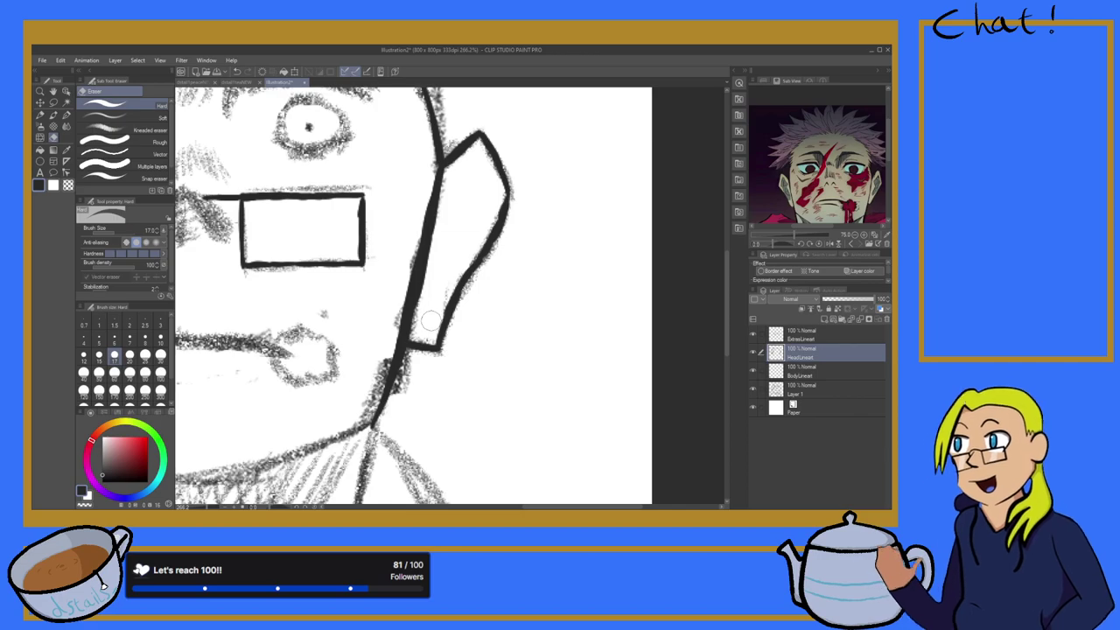
pyautogui.moveTo(438, 314); pyautogui.dragTo(457, 271)
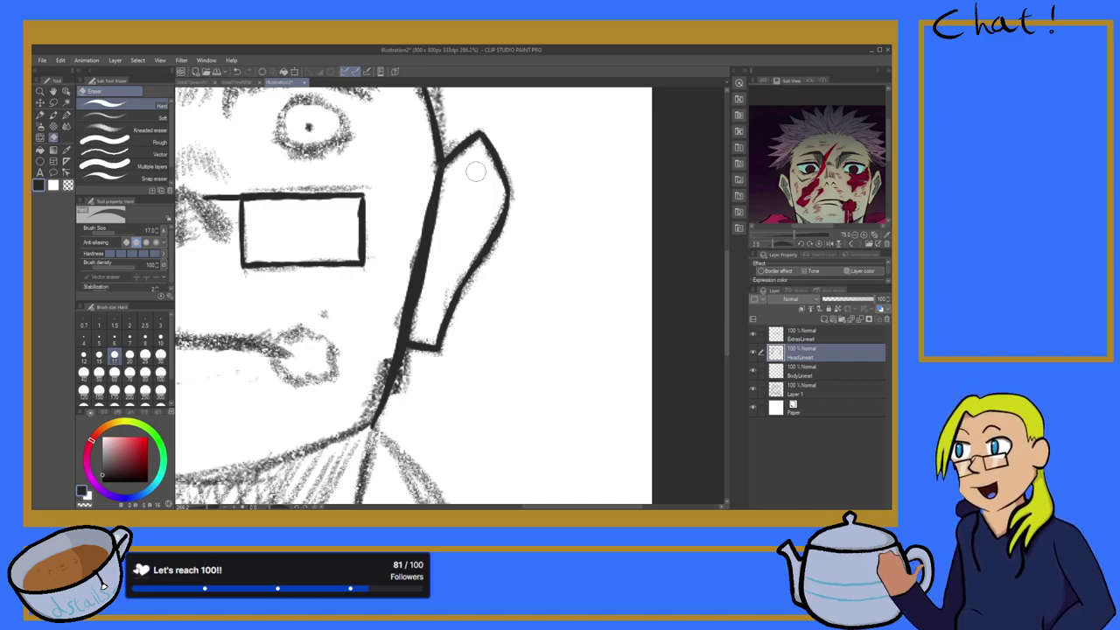
# Step: Examine the head lineart within the whole portrait
pyautogui.scroll(-8, 475, 171)
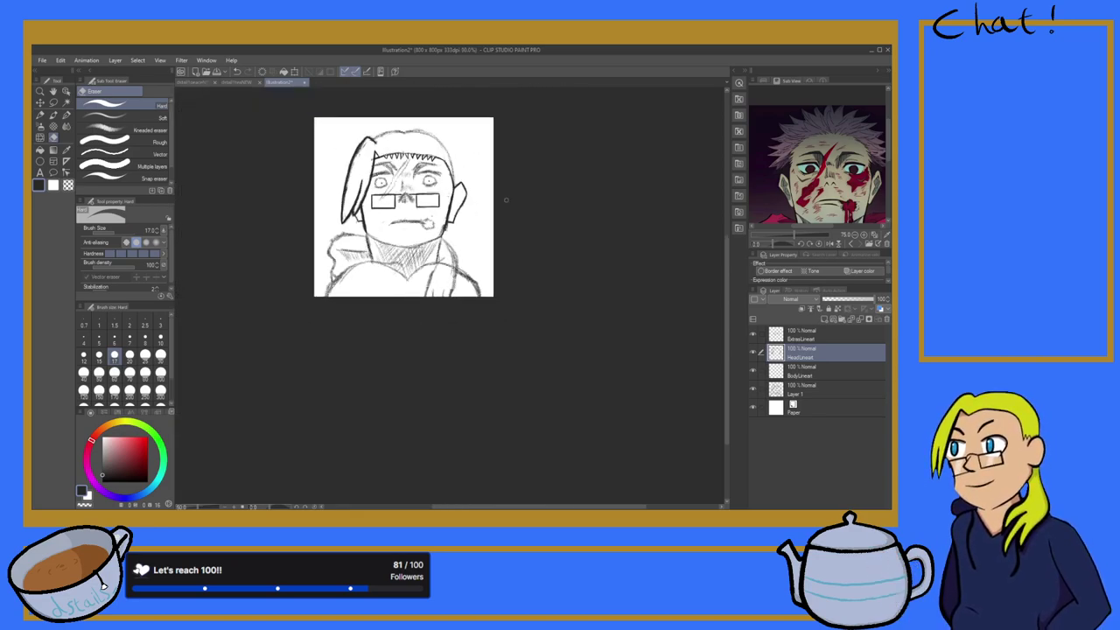
pyautogui.scroll(-1, 342, 169)
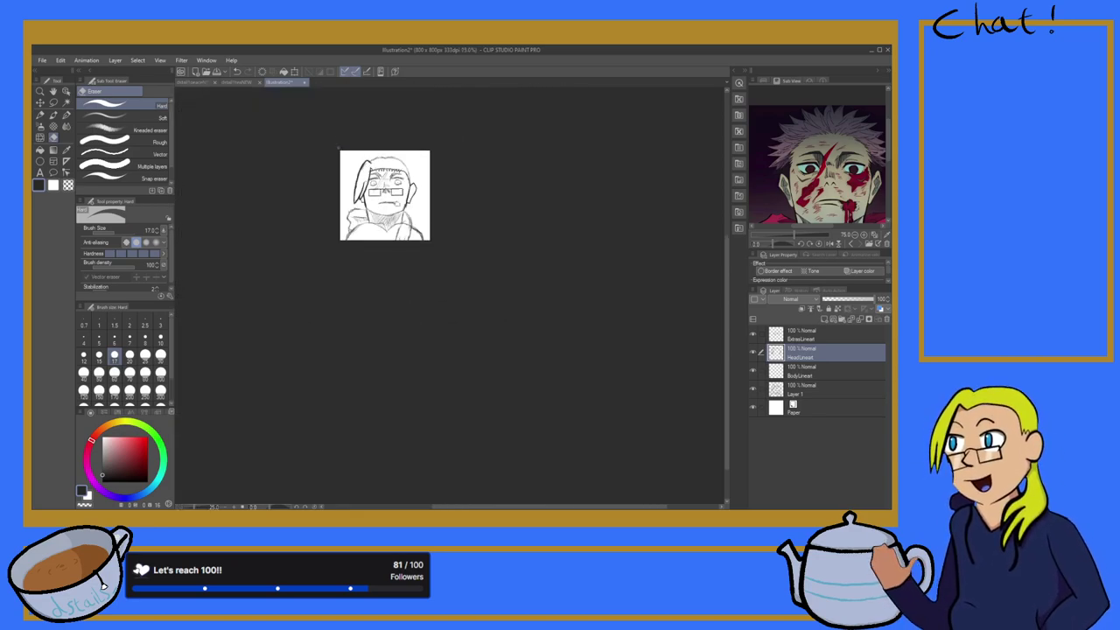
pyautogui.scroll(5, 345, 191)
pyautogui.scroll(-5, 355, 190)
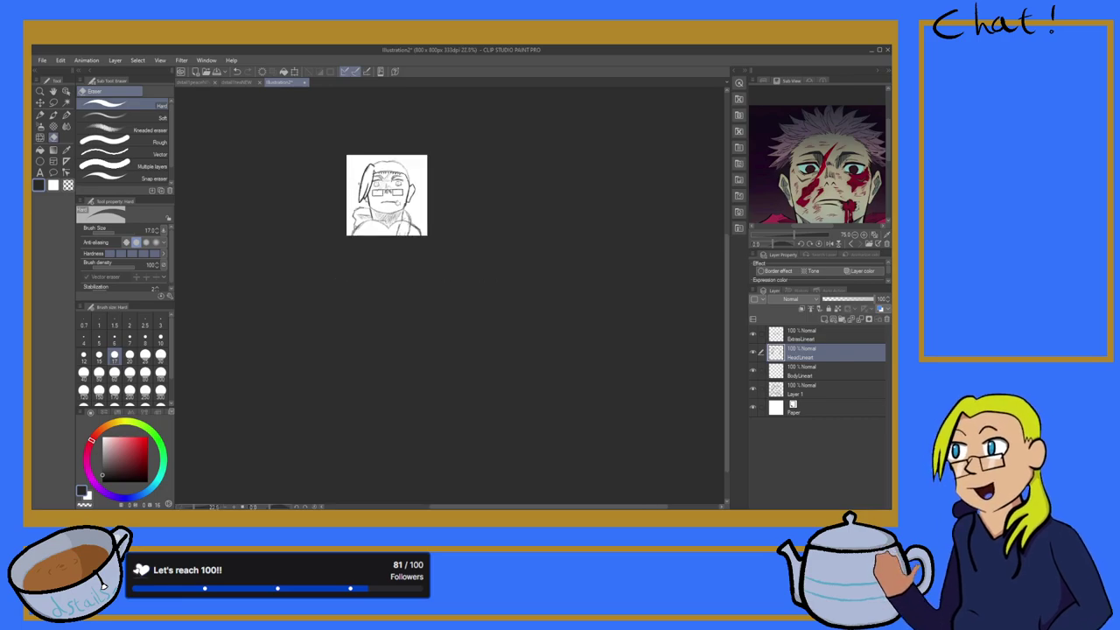
pyautogui.scroll(5, 361, 140)
pyautogui.scroll(-3, 361, 140)
pyautogui.scroll(2, 381, 156)
pyautogui.scroll(-1, 380, 156)
pyautogui.scroll(1, 381, 155)
pyautogui.scroll(-2, 381, 155)
pyautogui.scroll(3, 381, 155)
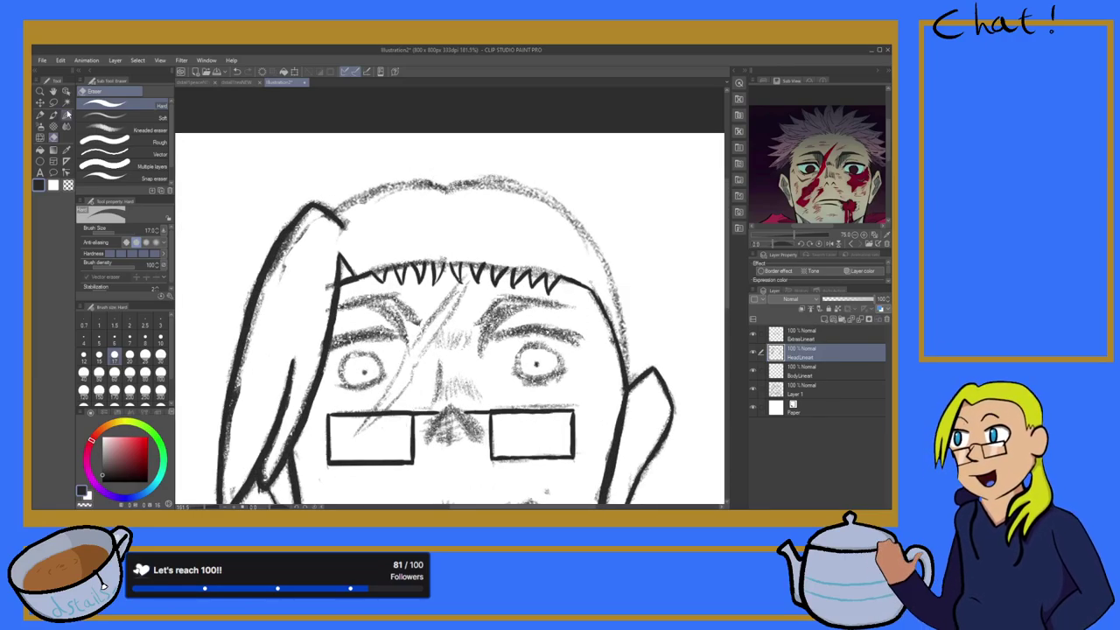
# Step: Ink the top outline of the head with the Turnip pen, from the side fringe across the centre notch and partway down the opposite curve
pyautogui.click(67, 114)
pyautogui.scroll(-2, 464, 167)
pyautogui.scroll(3, 463, 166)
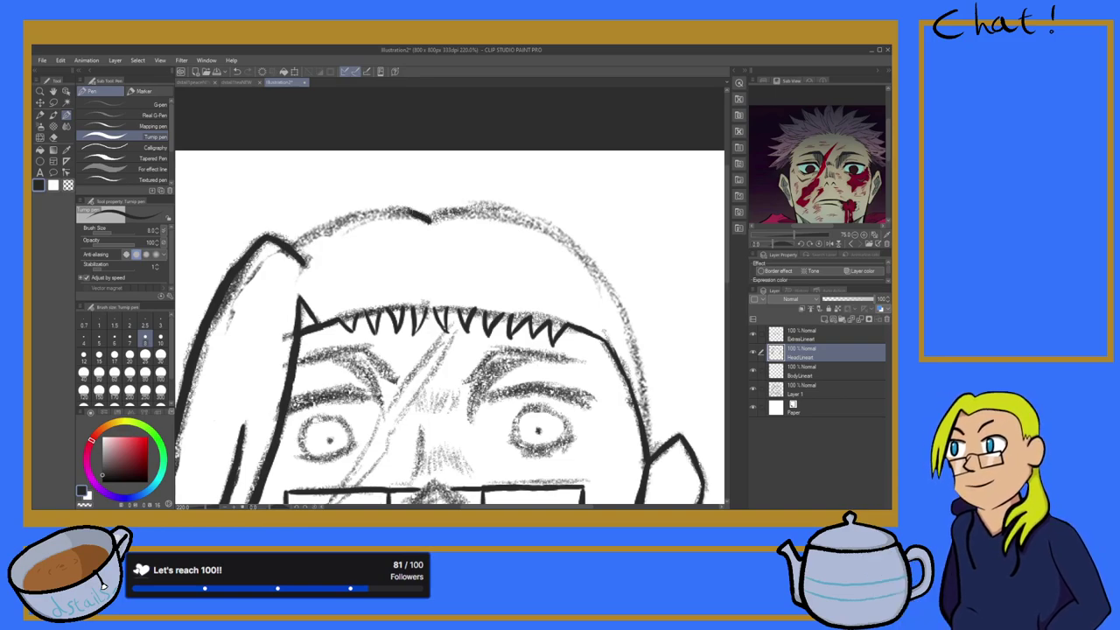
pyautogui.moveTo(422, 212); pyautogui.dragTo(343, 218)
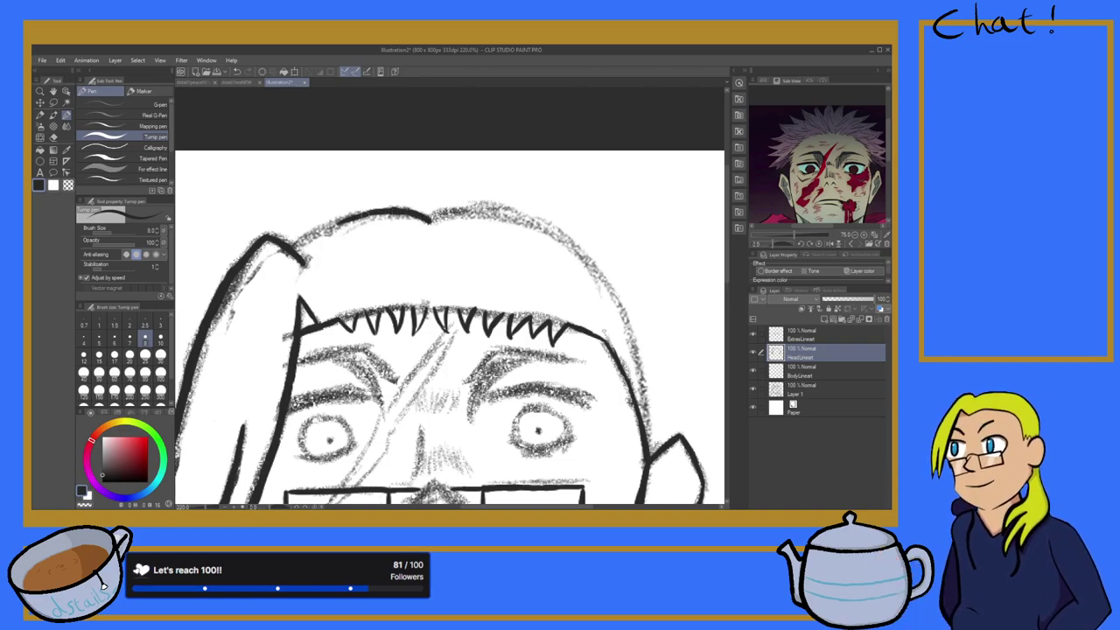
pyautogui.moveTo(302, 238); pyautogui.dragTo(291, 248)
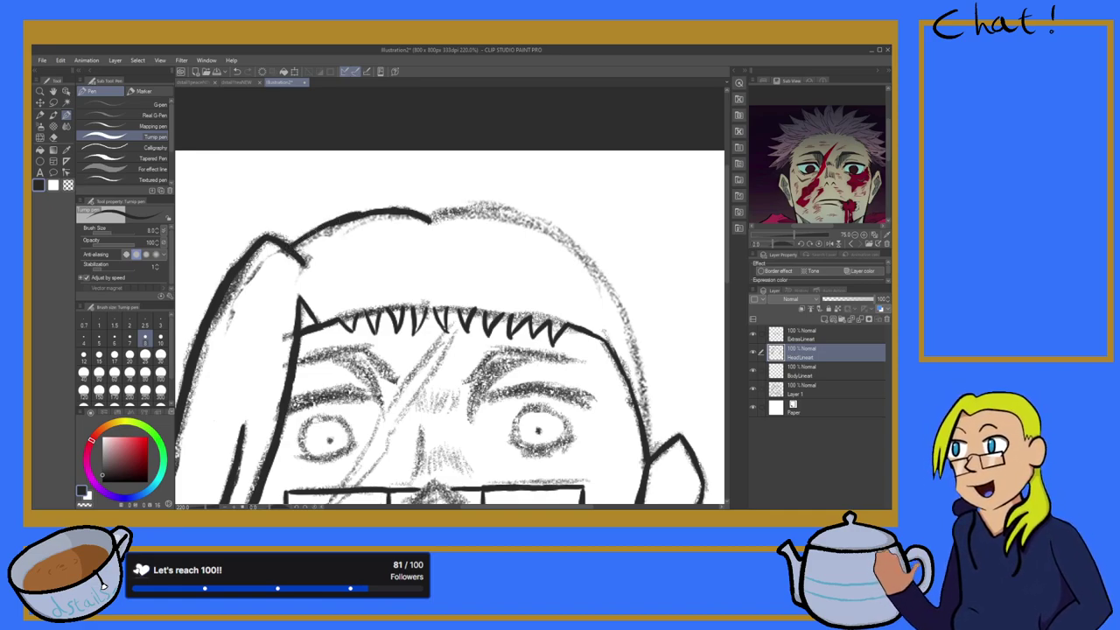
pyautogui.moveTo(428, 218)
pyautogui.mouseDown()
pyautogui.moveTo(498, 210)
pyautogui.moveTo(549, 231)
pyautogui.moveTo(595, 274)
pyautogui.mouseUp()
pyautogui.moveTo(564, 236)
pyautogui.mouseDown()
pyautogui.moveTo(601, 285)
pyautogui.moveTo(576, 242)
pyautogui.moveTo(625, 313)
pyautogui.mouseUp()
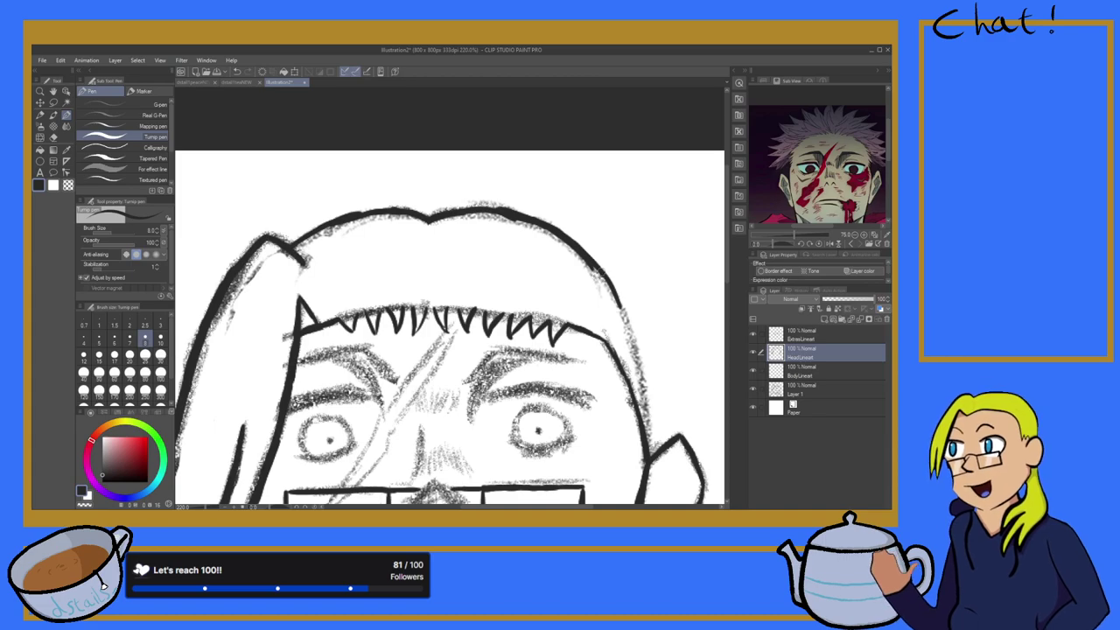
# Step: Trim the uneven underside of the crown's curve on the ear side with the Hard eraser
pyautogui.scroll(-3, 396, 350)
pyautogui.scroll(8, 540, 272)
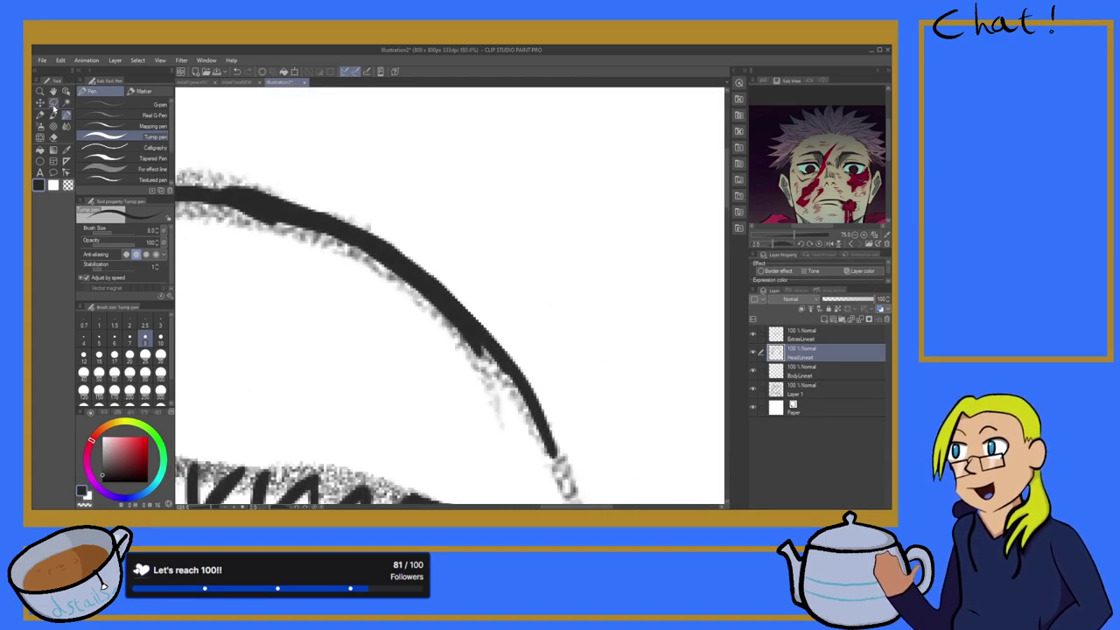
pyautogui.click(53, 139)
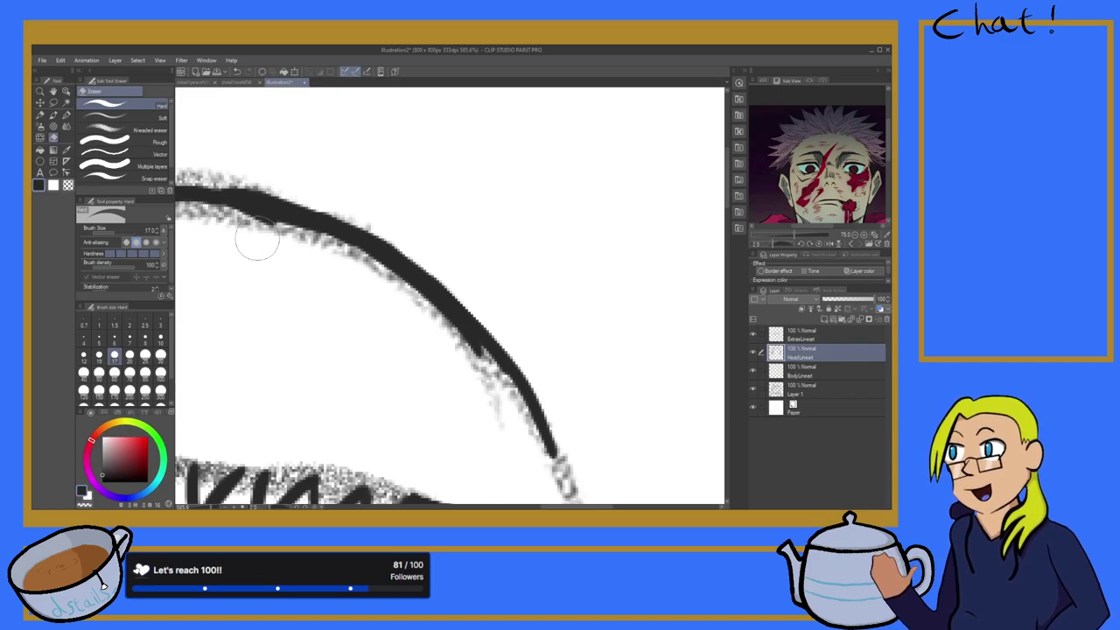
pyautogui.scroll(-4, 368, 305)
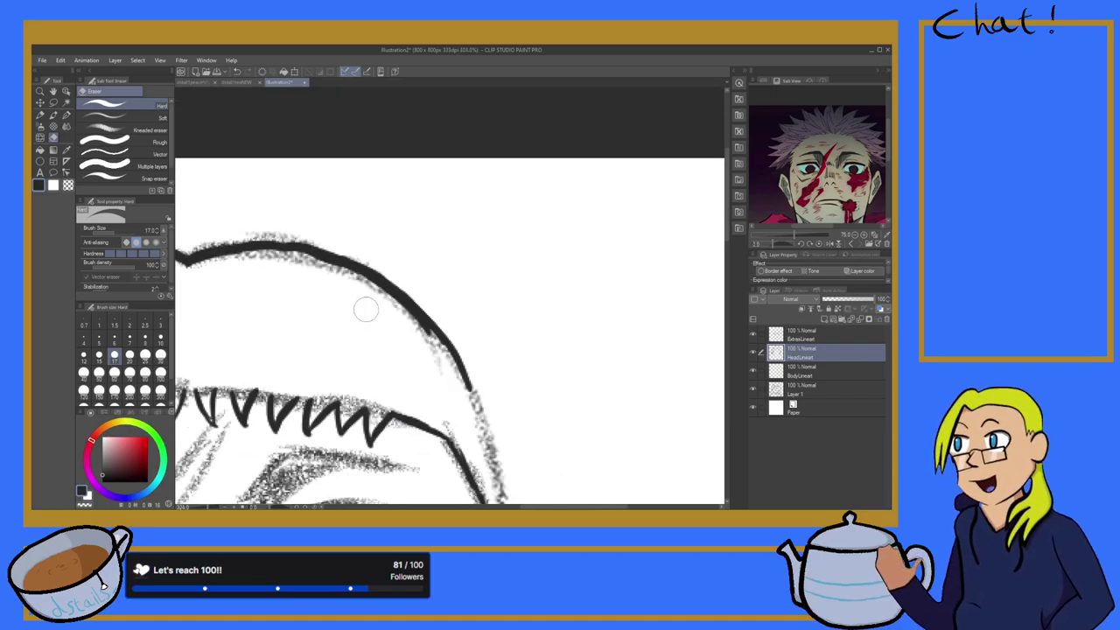
pyautogui.scroll(3, 422, 375)
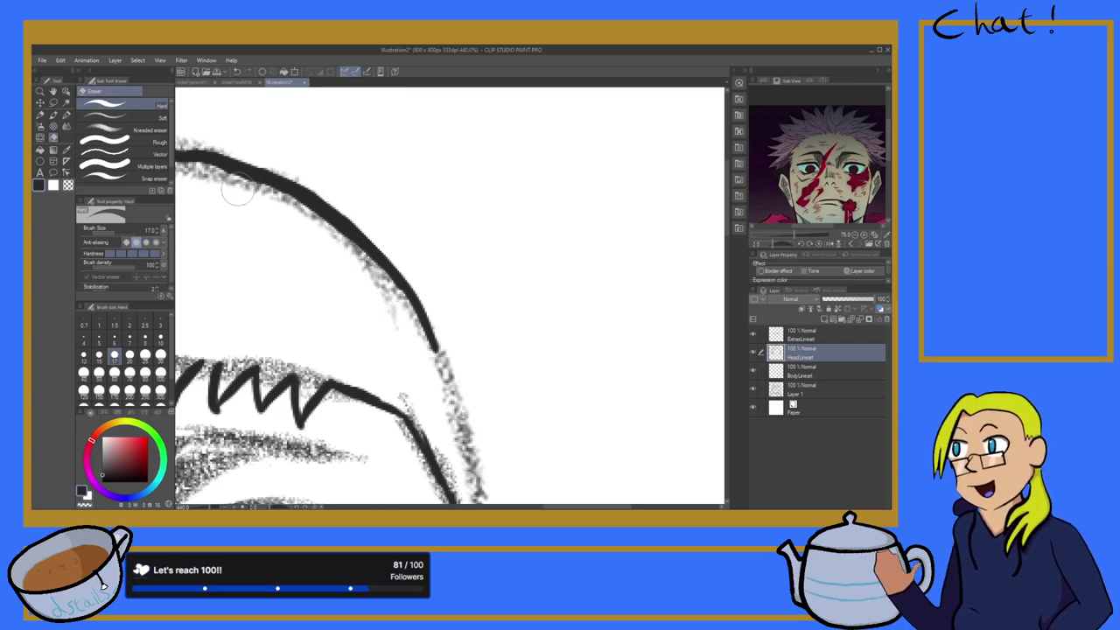
pyautogui.scroll(-4, 366, 289)
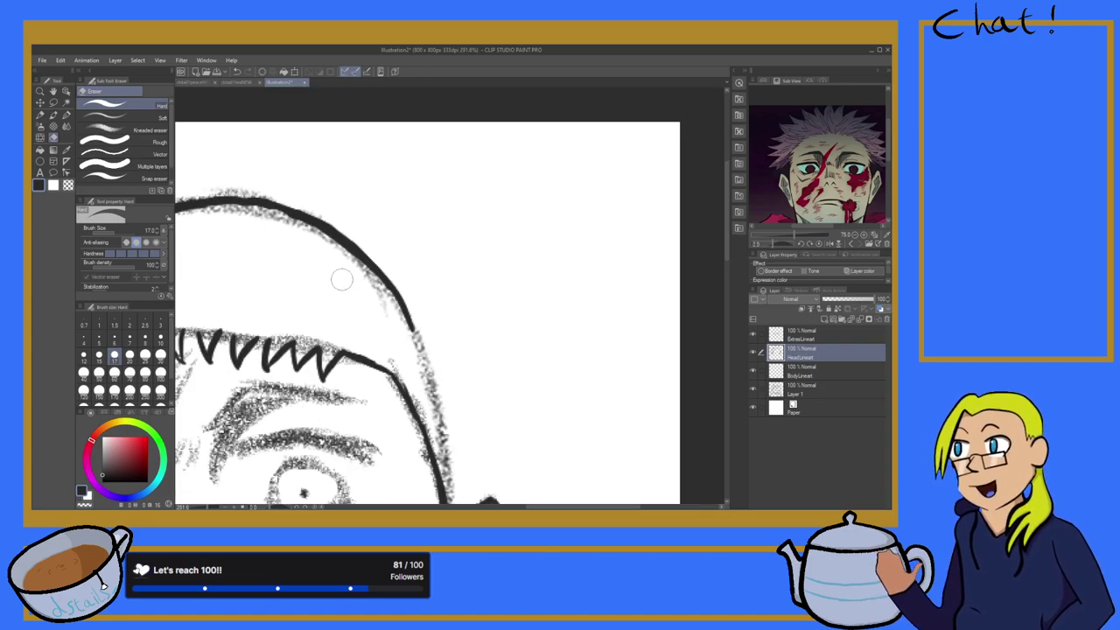
pyautogui.scroll(5, 316, 255)
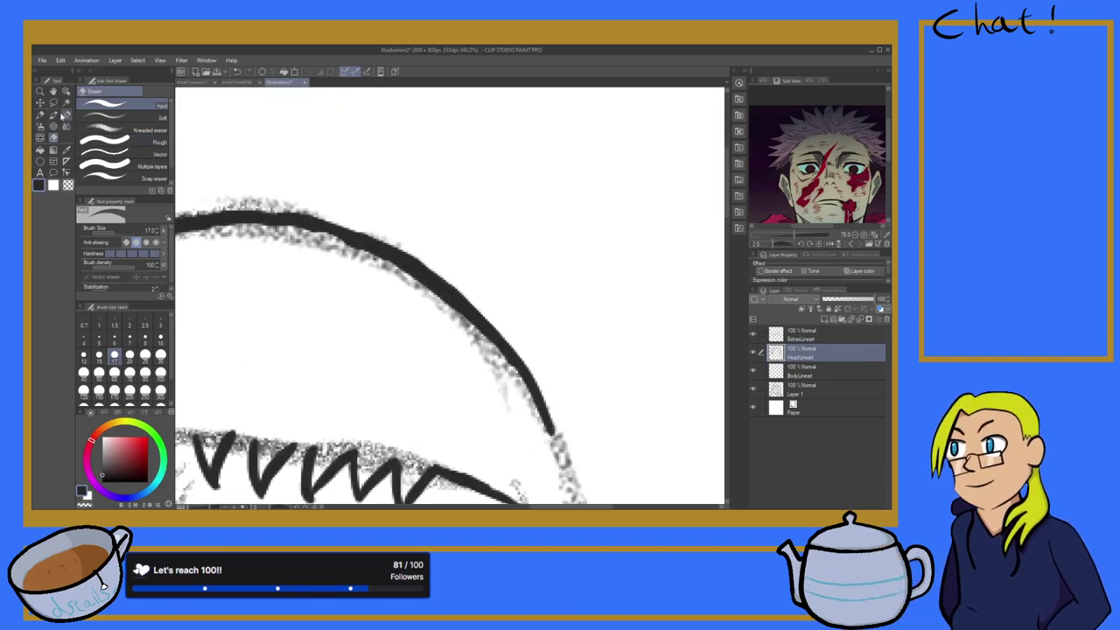
# Step: Thicken the thin stretch near the start of the crown's curve with another Turnip pen stroke
pyautogui.press('p')
pyautogui.scroll(2, 299, 217)
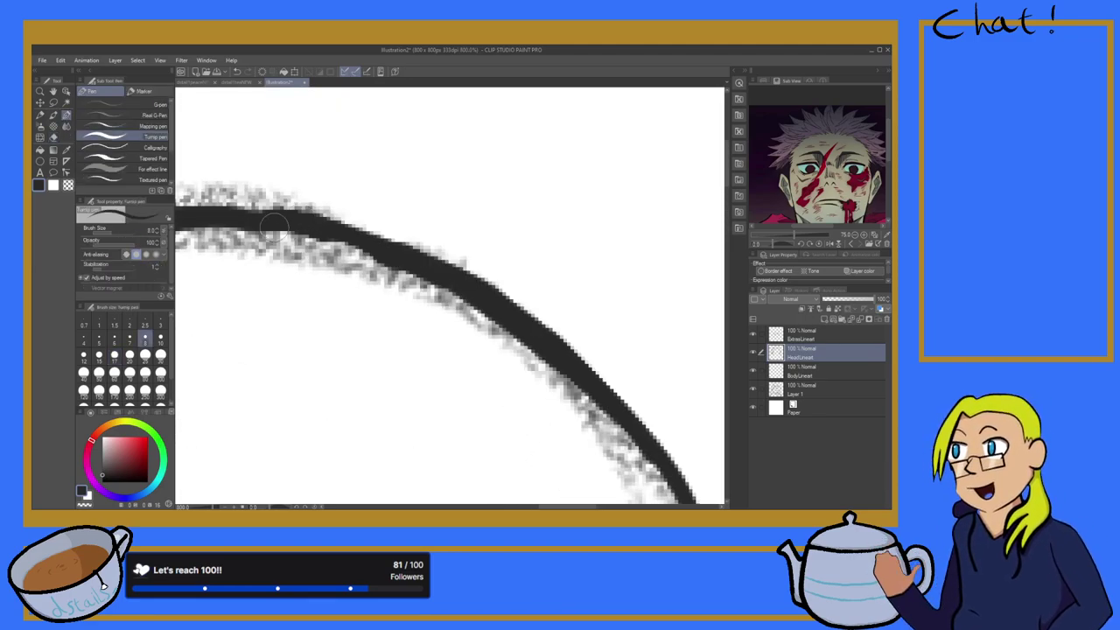
pyautogui.moveTo(277, 224); pyautogui.dragTo(394, 268)
pyautogui.scroll(-3, 381, 260)
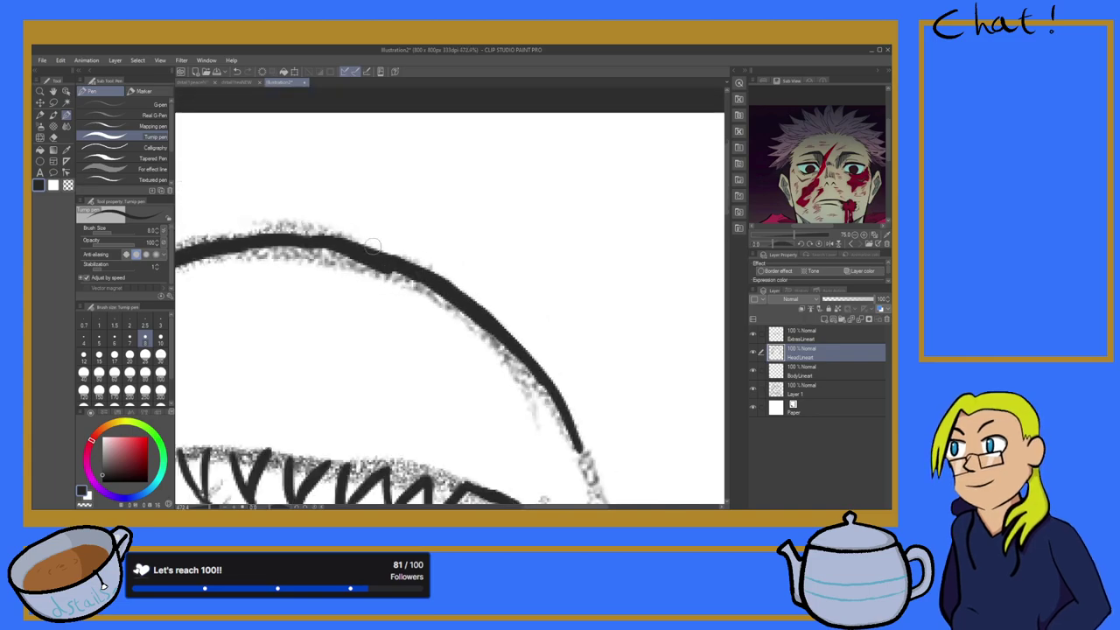
# Step: Smooth the underside of the thickened crown stroke with the Hard eraser and review the head outline
pyautogui.scroll(3, 364, 240)
pyautogui.click(54, 137)
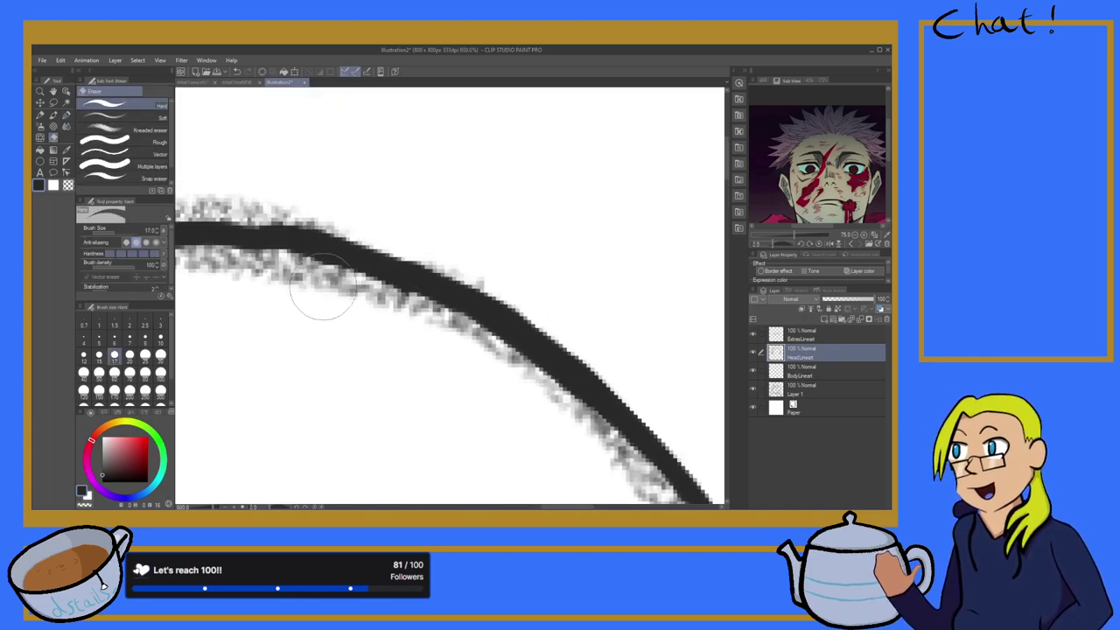
pyautogui.scroll(-10, 356, 319)
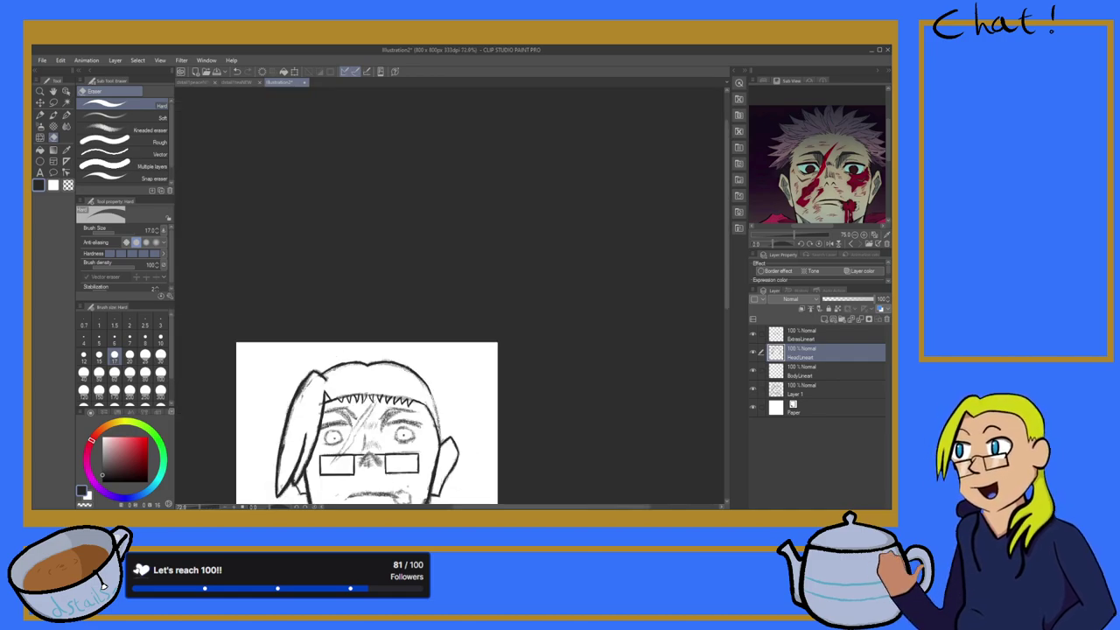
pyautogui.scroll(-3, 408, 420)
pyautogui.scroll(6, 408, 420)
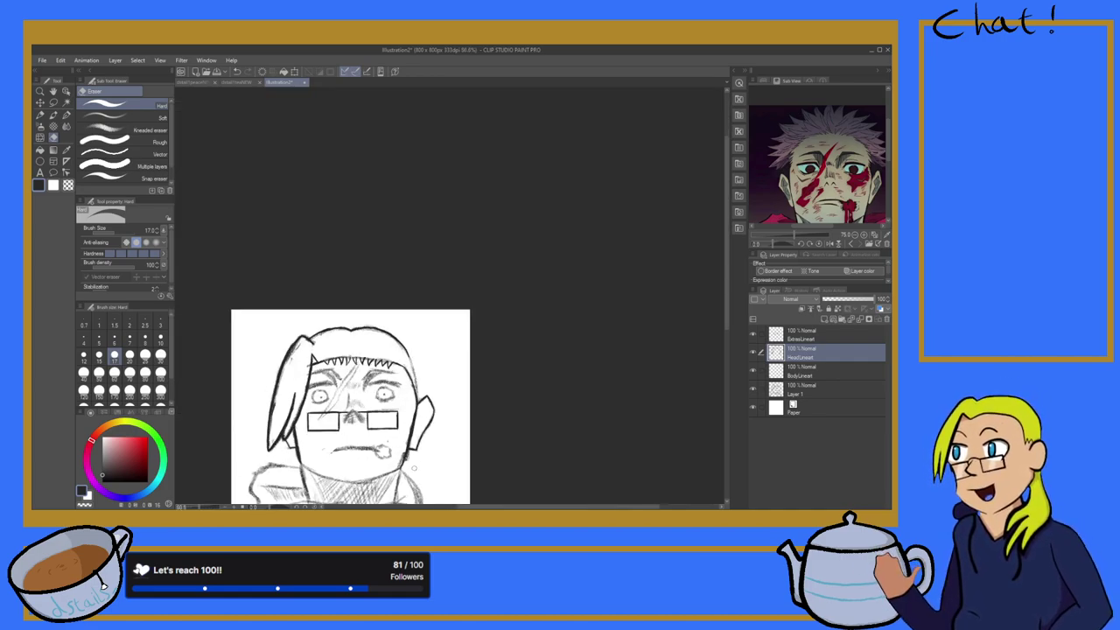
pyautogui.scroll(1, 408, 420)
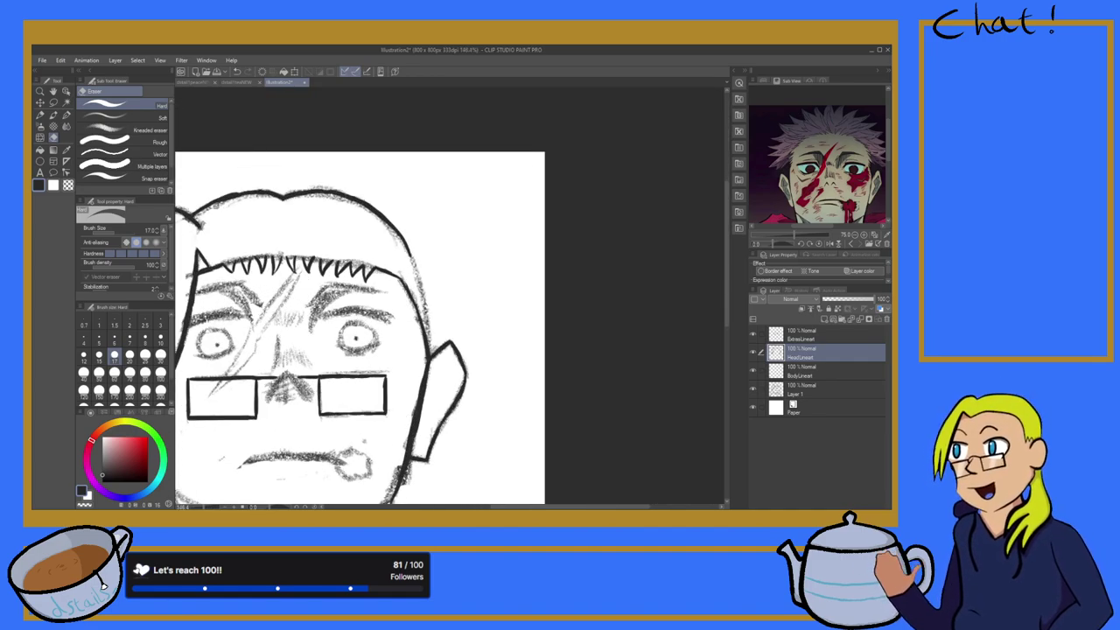
# Step: Ink the rest of the crown's outline with the Turnip pen, continuing down the side of the head to just above the ear
pyautogui.click(67, 114)
pyautogui.scroll(3, 344, 224)
pyautogui.scroll(-2, 347, 227)
pyautogui.scroll(4, 463, 350)
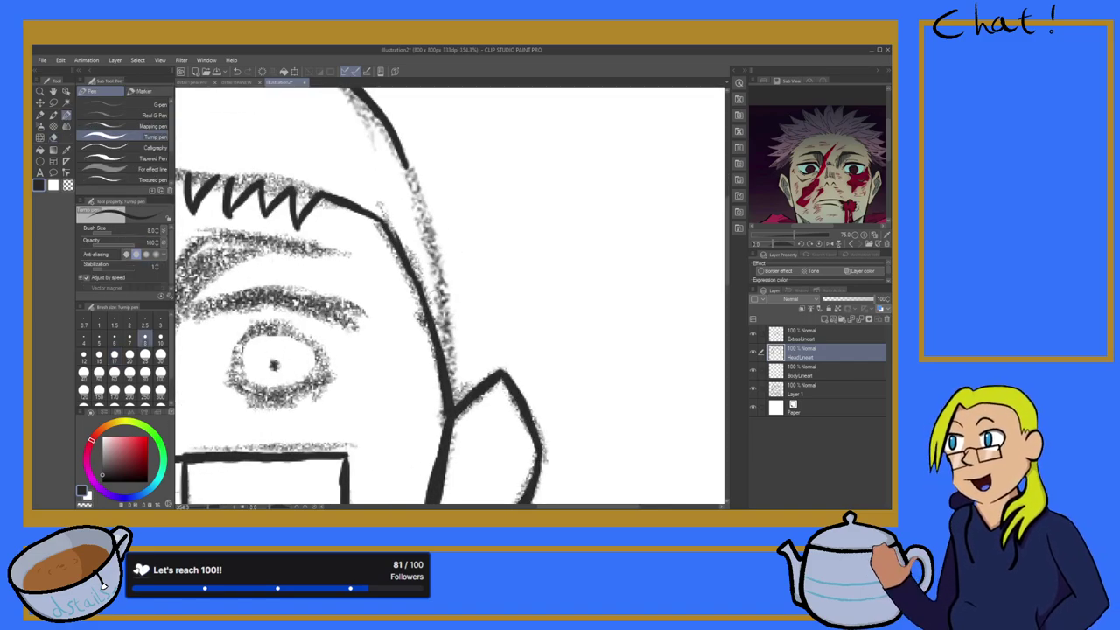
pyautogui.moveTo(404, 160); pyautogui.dragTo(424, 215)
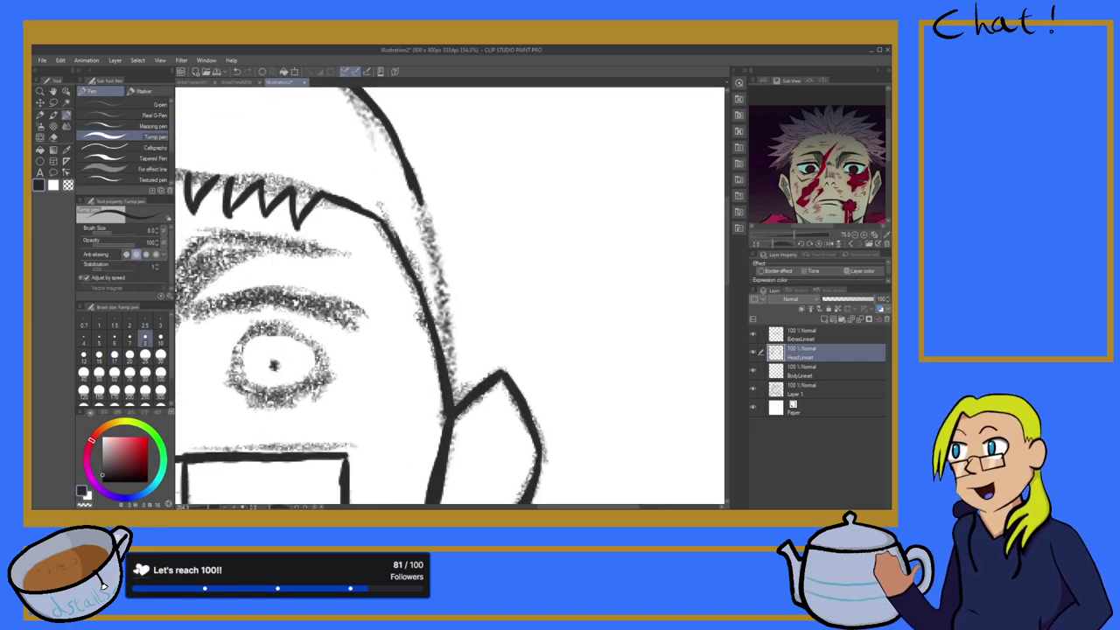
pyautogui.moveTo(412, 171); pyautogui.dragTo(441, 270)
pyautogui.moveTo(421, 208); pyautogui.dragTo(446, 336)
pyautogui.moveTo(435, 264); pyautogui.dragTo(449, 385)
pyautogui.moveTo(447, 344); pyautogui.dragTo(452, 395)
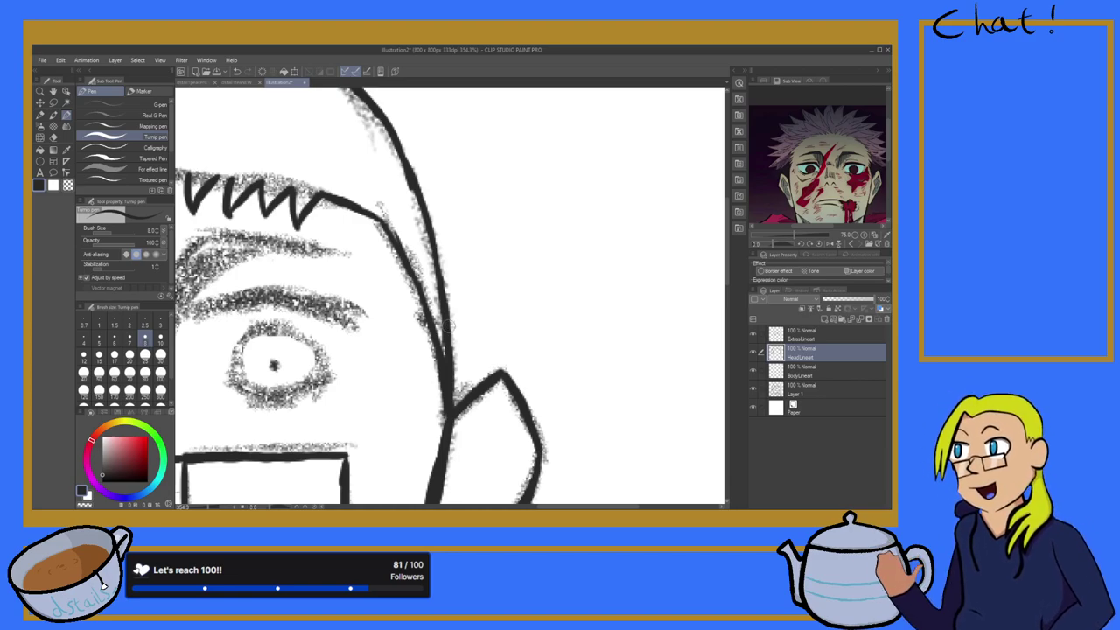
# Step: Ink the chin line from the fringe-side jaw corner to the chin's centre, then erase the stray bump on its upper edge
pyautogui.scroll(-10, 443, 321)
pyautogui.scroll(-1, 331, 285)
pyautogui.scroll(5, 331, 285)
pyautogui.scroll(-6, 330, 285)
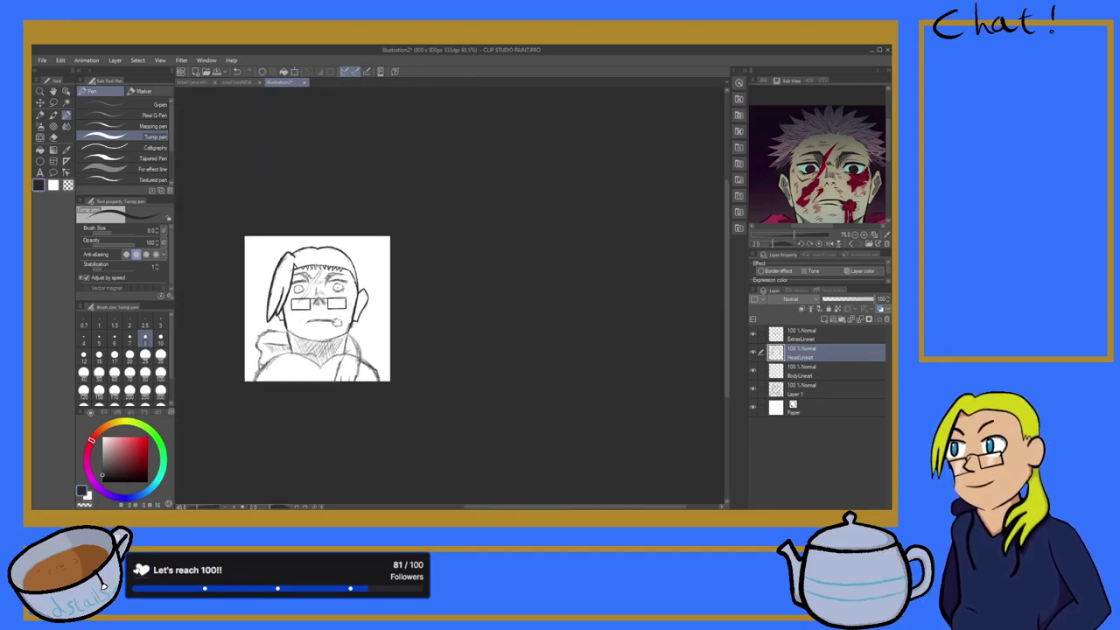
pyautogui.scroll(-2, 278, 359)
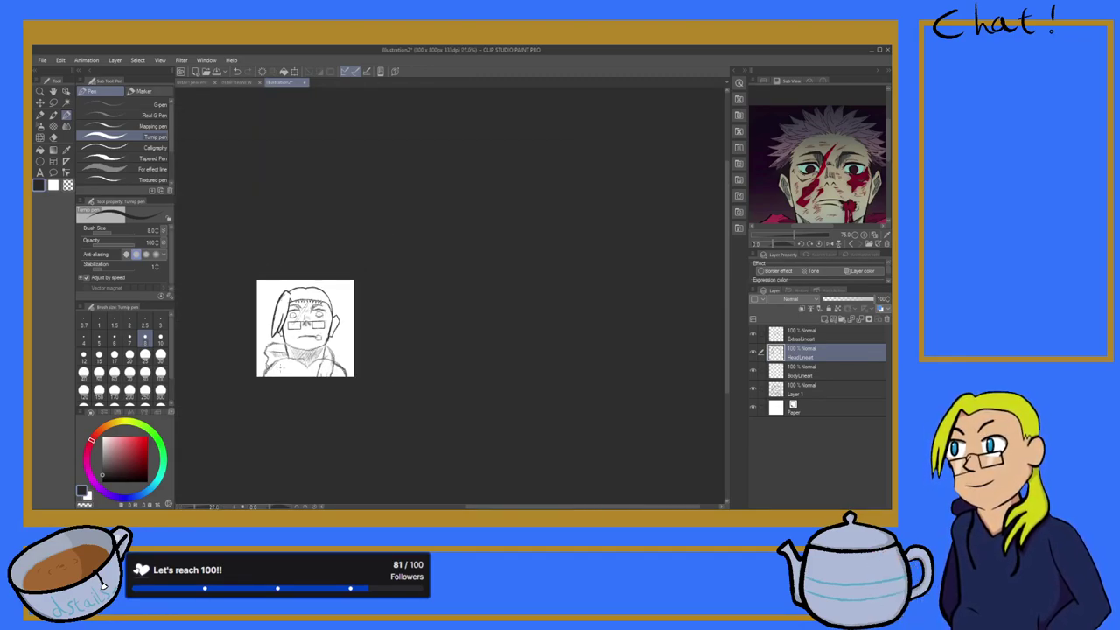
pyautogui.scroll(6, 278, 358)
pyautogui.scroll(4, 294, 327)
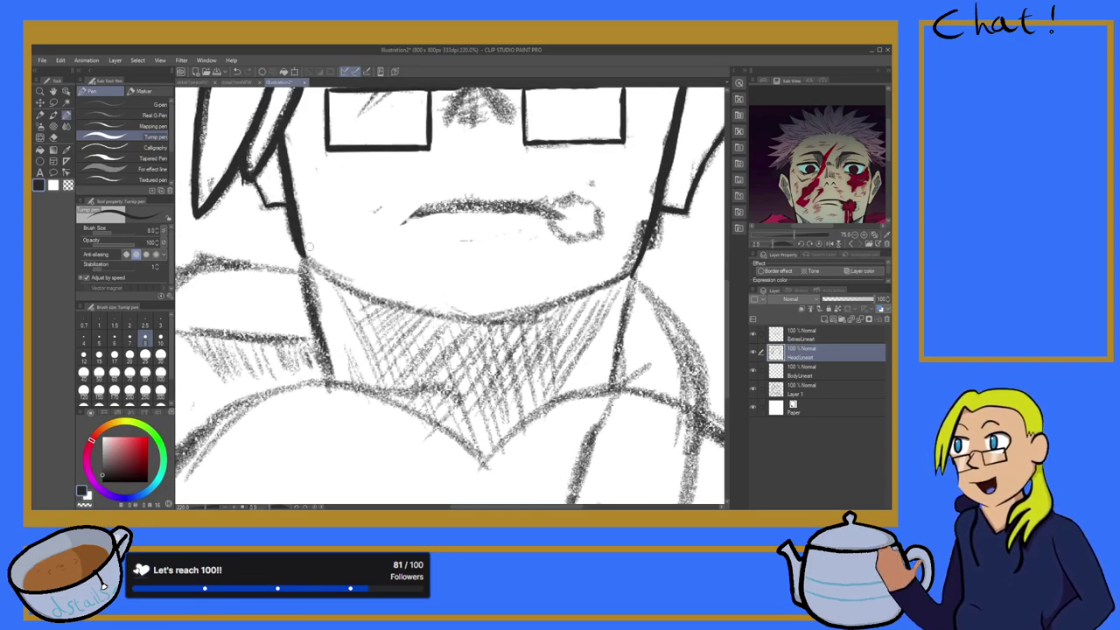
pyautogui.moveTo(299, 248); pyautogui.dragTo(354, 285)
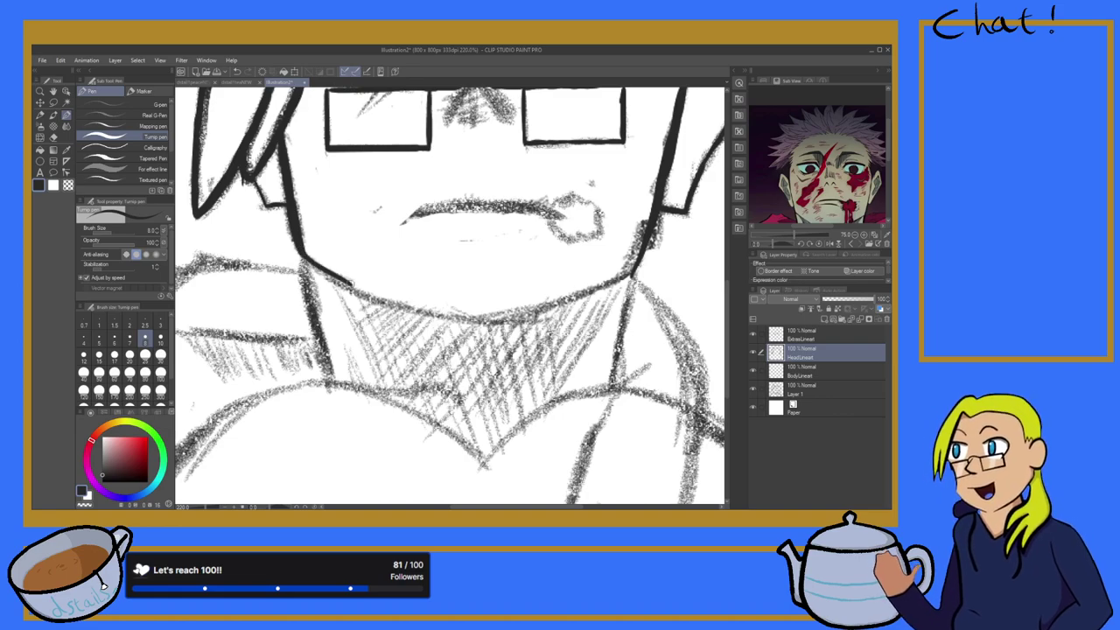
pyautogui.moveTo(297, 247); pyautogui.dragTo(448, 320)
pyautogui.hotkey('ctrl', 'z')
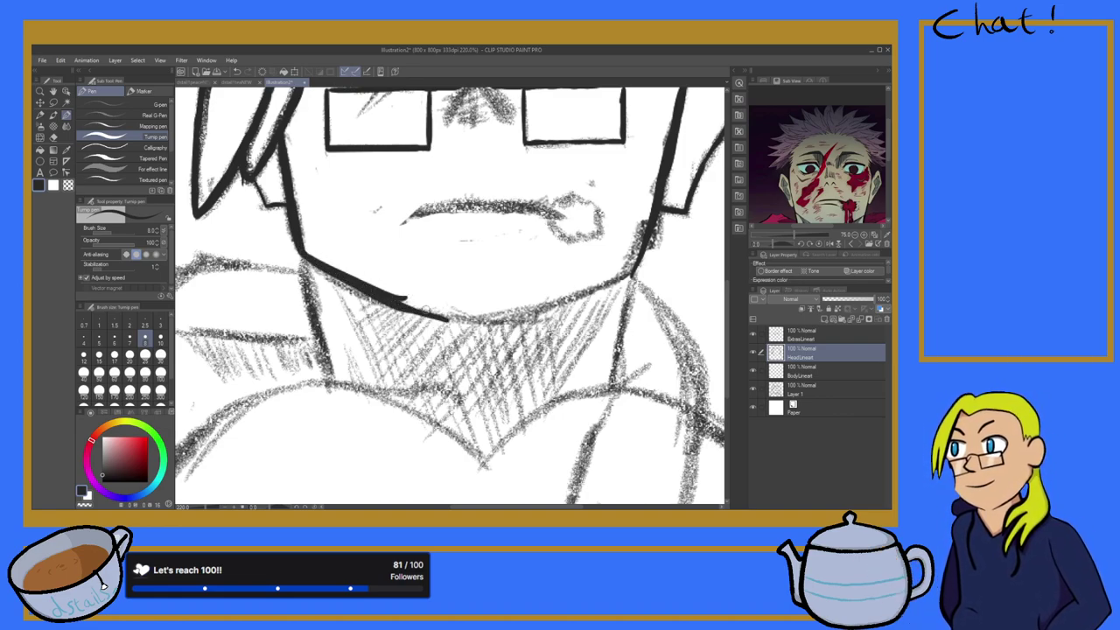
pyautogui.click(53, 137)
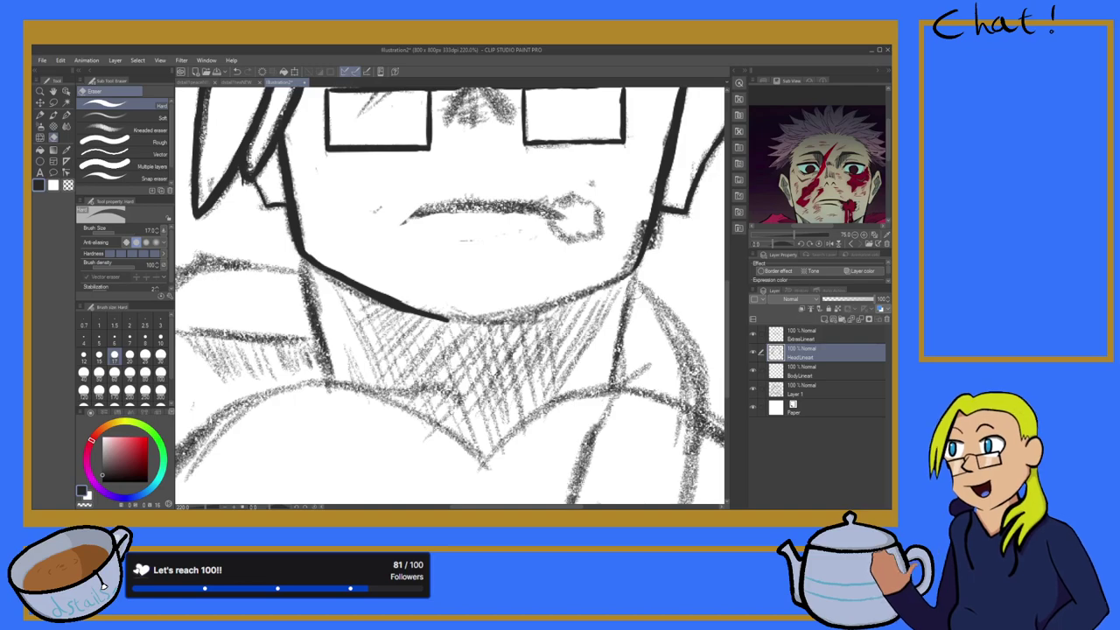
# Step: Ink the other half of the chin line from the ear-side jaw corner to the centre, and smooth its underside with the Hard eraser
pyautogui.click(67, 115)
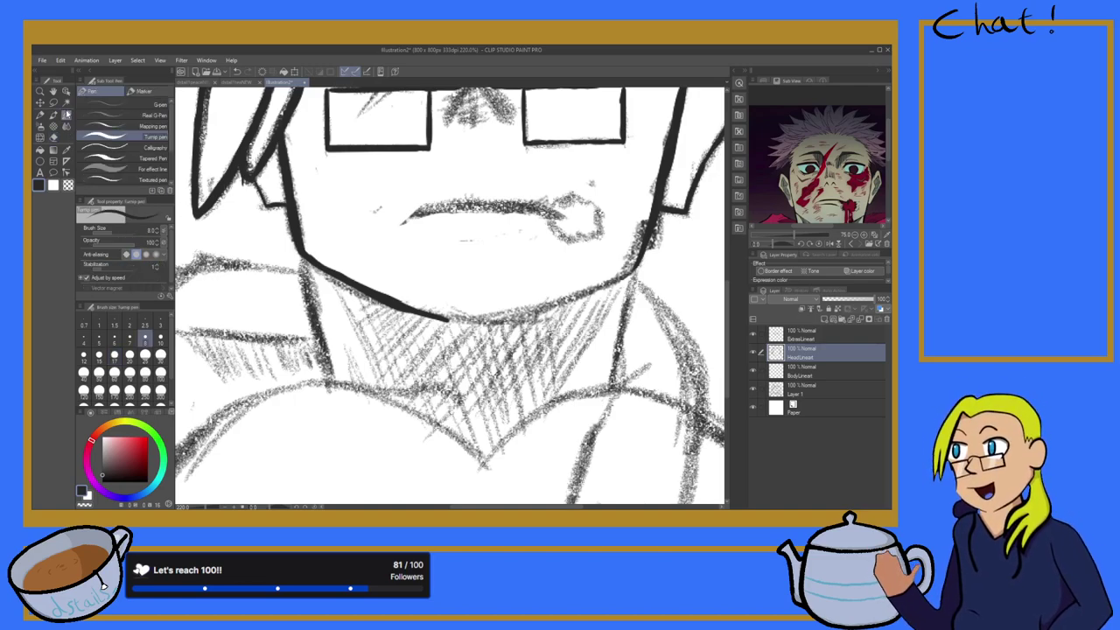
pyautogui.moveTo(636, 265)
pyautogui.mouseDown()
pyautogui.moveTo(523, 317)
pyautogui.moveTo(472, 327)
pyautogui.moveTo(436, 317)
pyautogui.mouseUp()
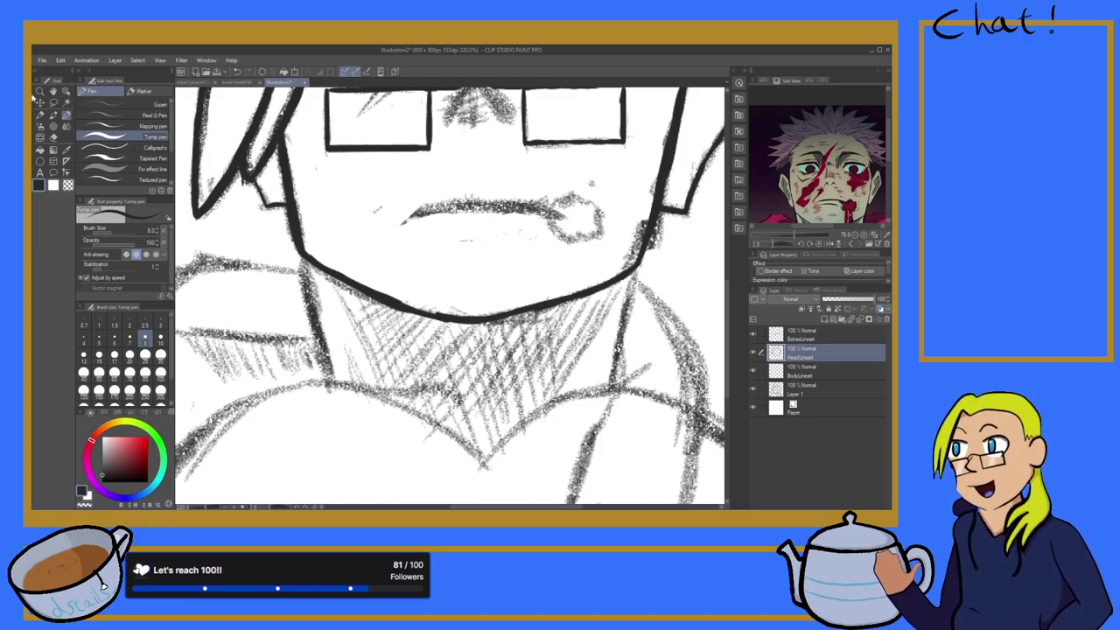
pyautogui.click(54, 138)
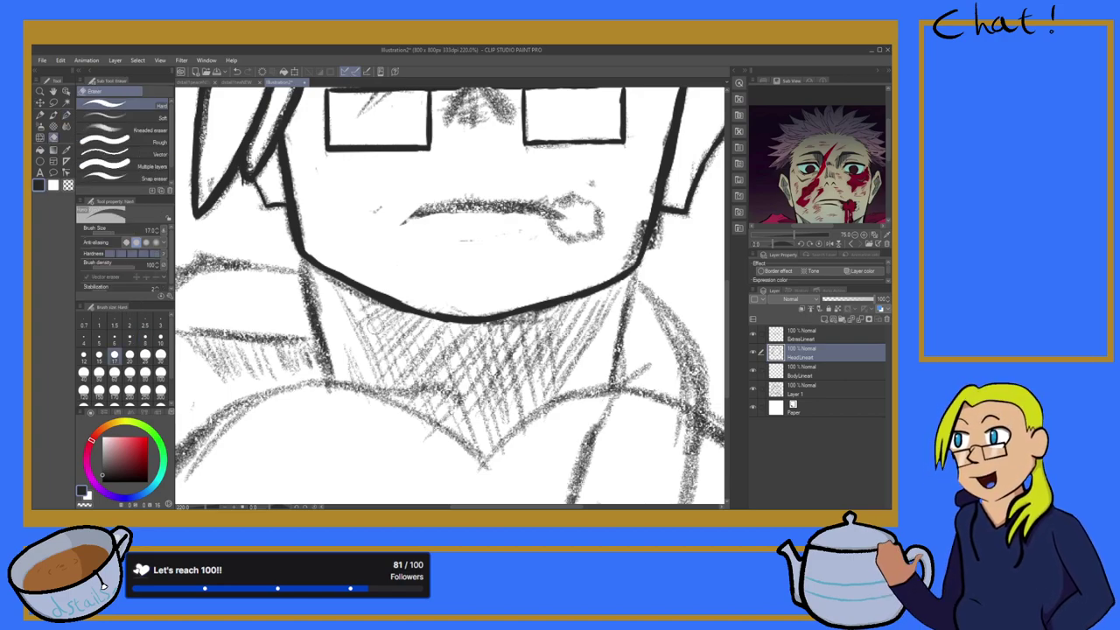
pyautogui.moveTo(361, 298); pyautogui.dragTo(420, 323)
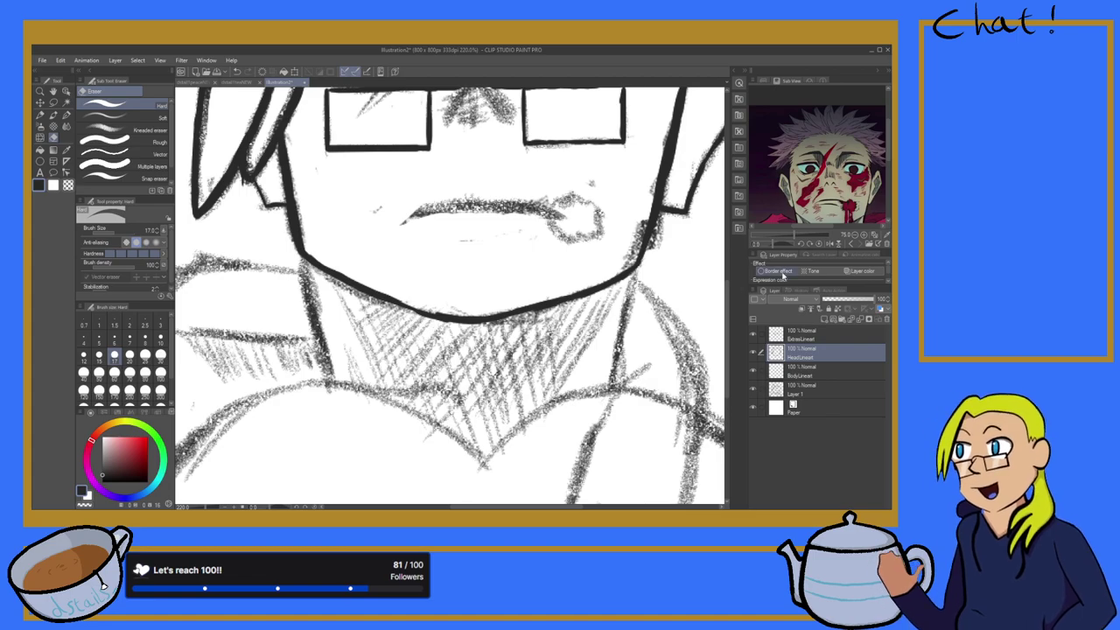
pyautogui.click(53, 115)
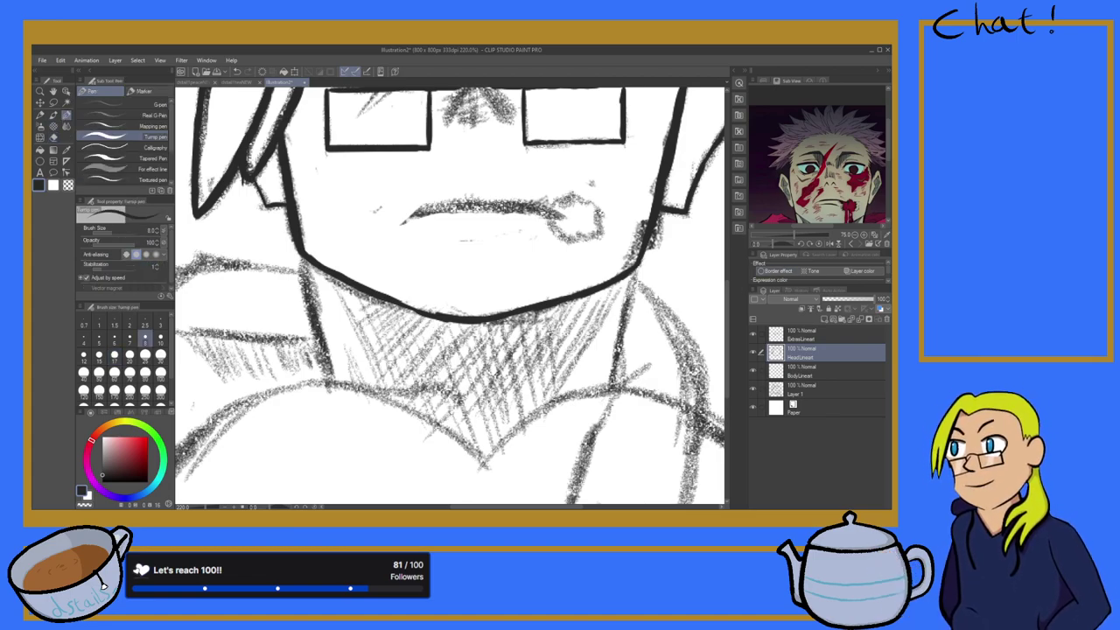
# Step: Examine the inked chin and the whole head outline at several zoom levels
pyautogui.scroll(2, 380, 325)
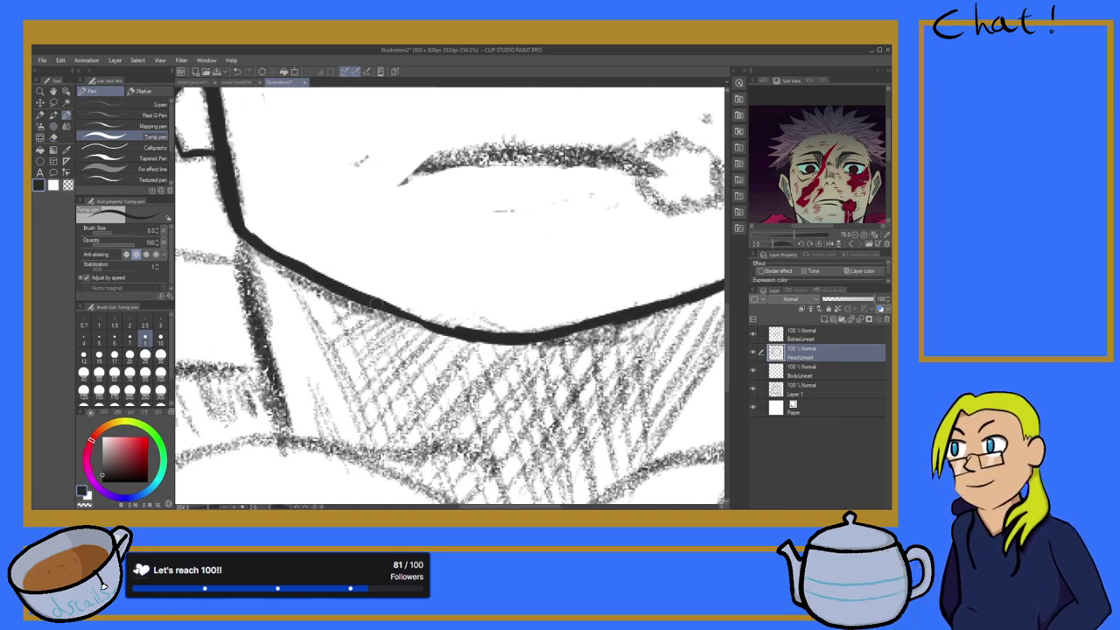
pyautogui.scroll(-8, 449, 327)
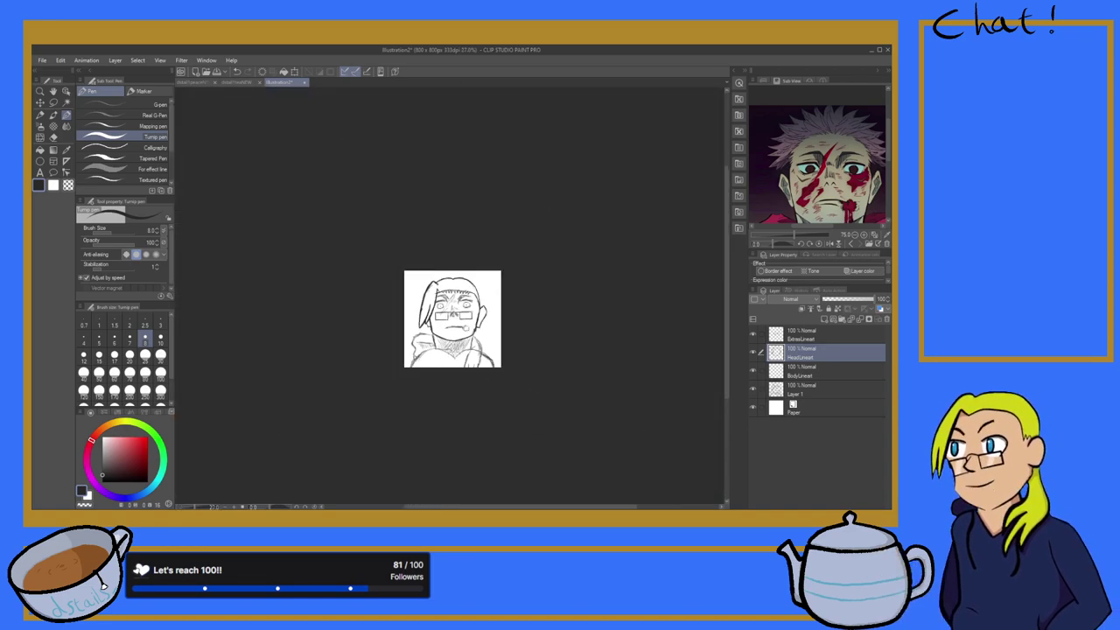
pyautogui.scroll(2, 442, 344)
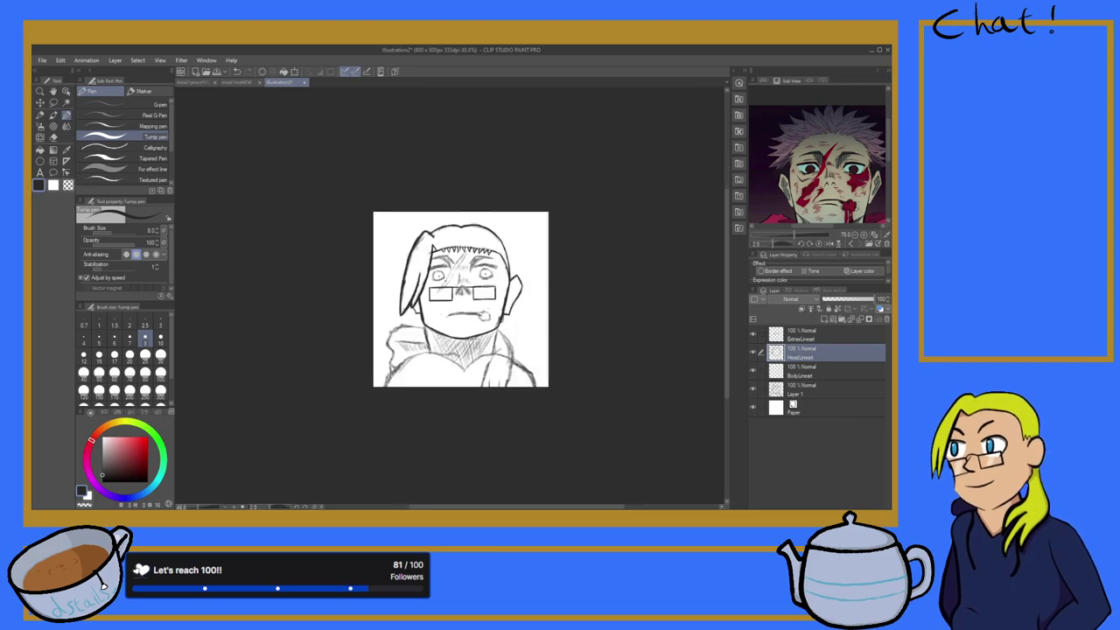
pyautogui.scroll(6, 444, 276)
pyautogui.scroll(-4, 444, 261)
pyautogui.scroll(2, 471, 306)
pyautogui.scroll(-3, 471, 306)
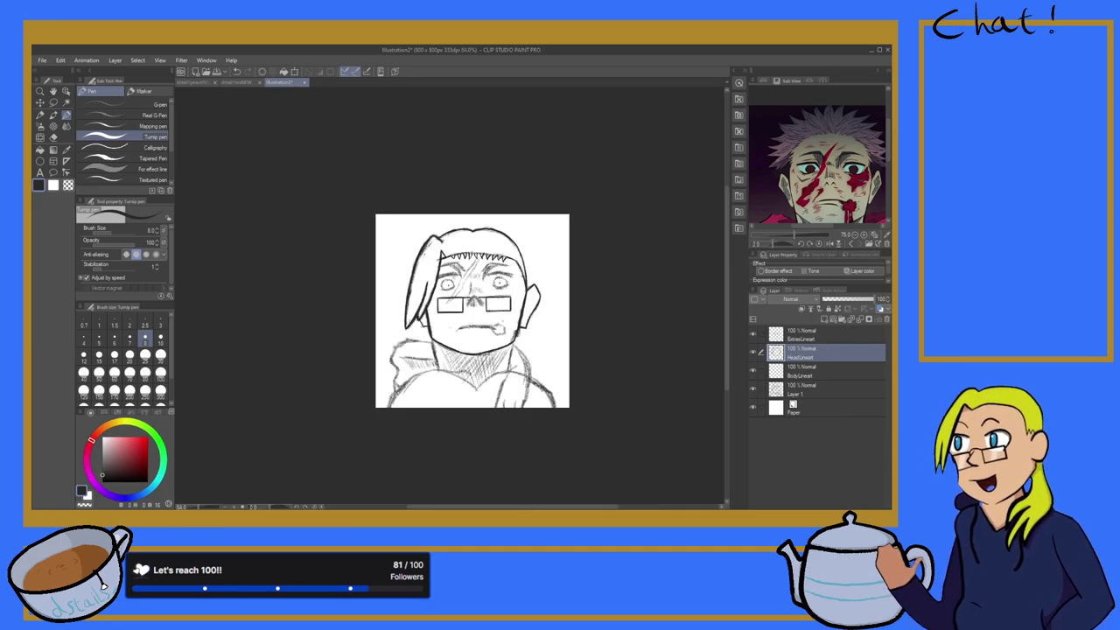
pyautogui.scroll(2, 454, 280)
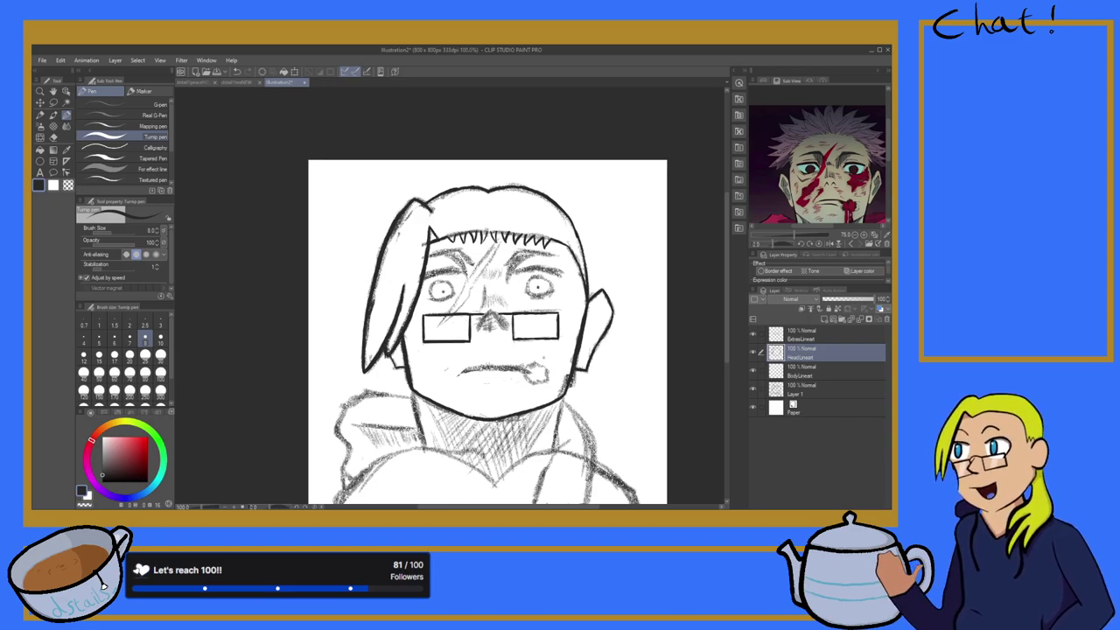
pyautogui.scroll(-2, 453, 310)
# Step: Ink the nose between the lenses as an inverted V with two small peaked nostrils beneath it, using the Turnip pen
pyautogui.scroll(5, 453, 309)
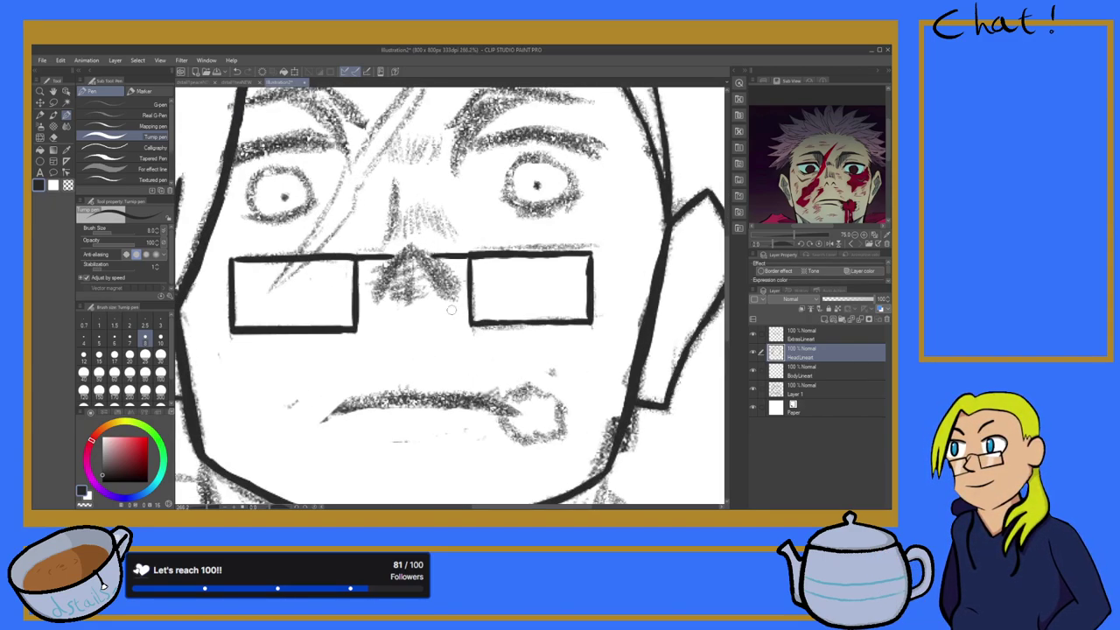
pyautogui.scroll(-1, 437, 308)
pyautogui.scroll(1, 438, 308)
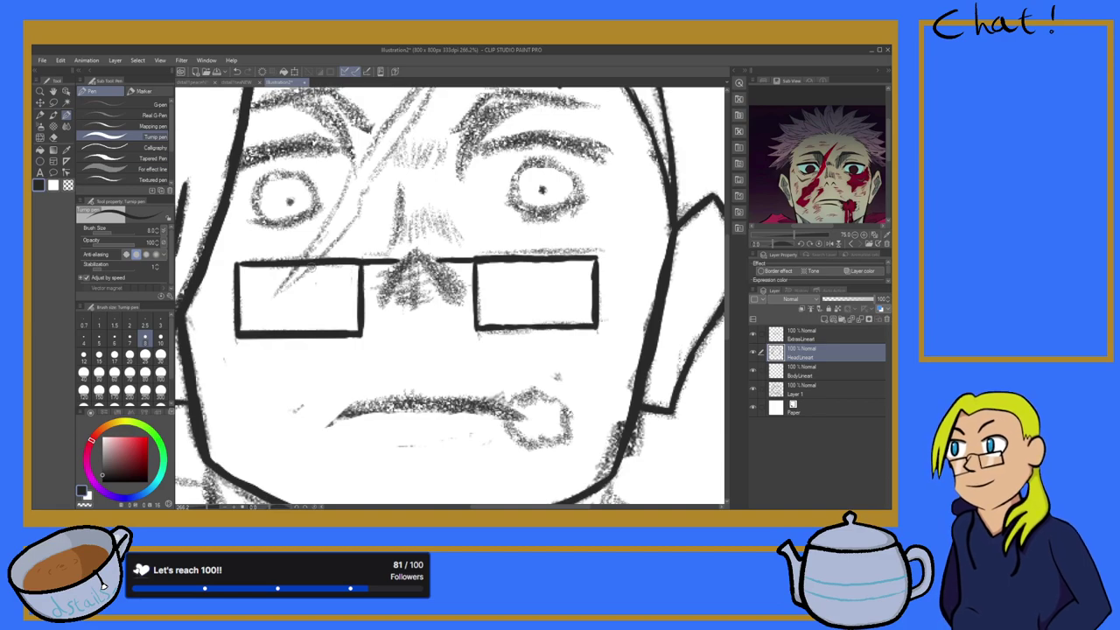
pyautogui.scroll(2, 438, 308)
pyautogui.scroll(-1, 418, 323)
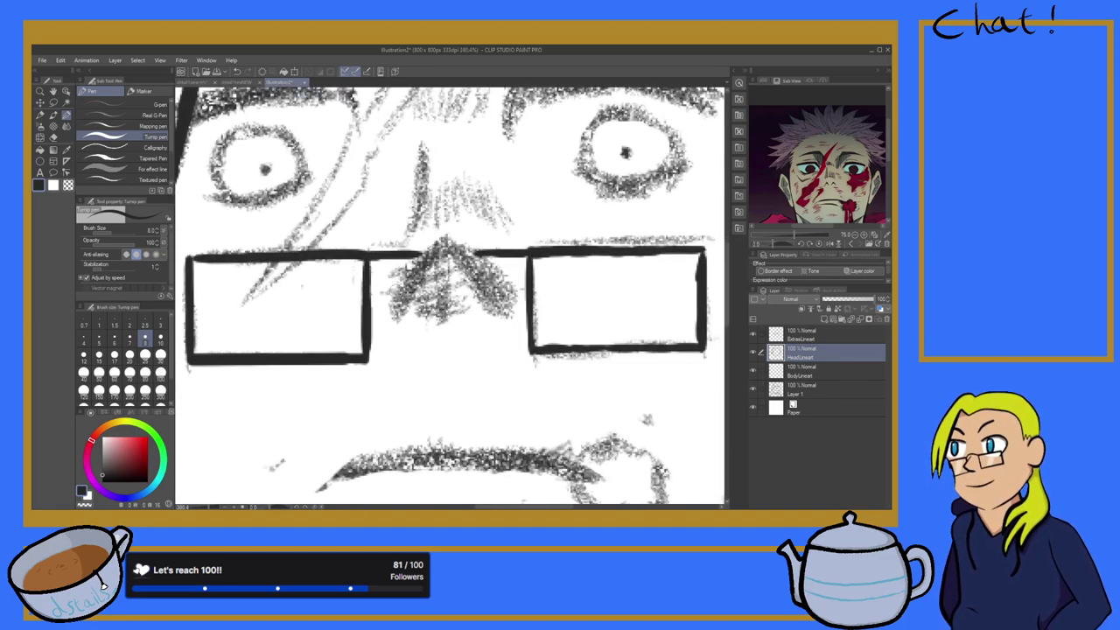
pyautogui.moveTo(418, 267); pyautogui.dragTo(388, 325)
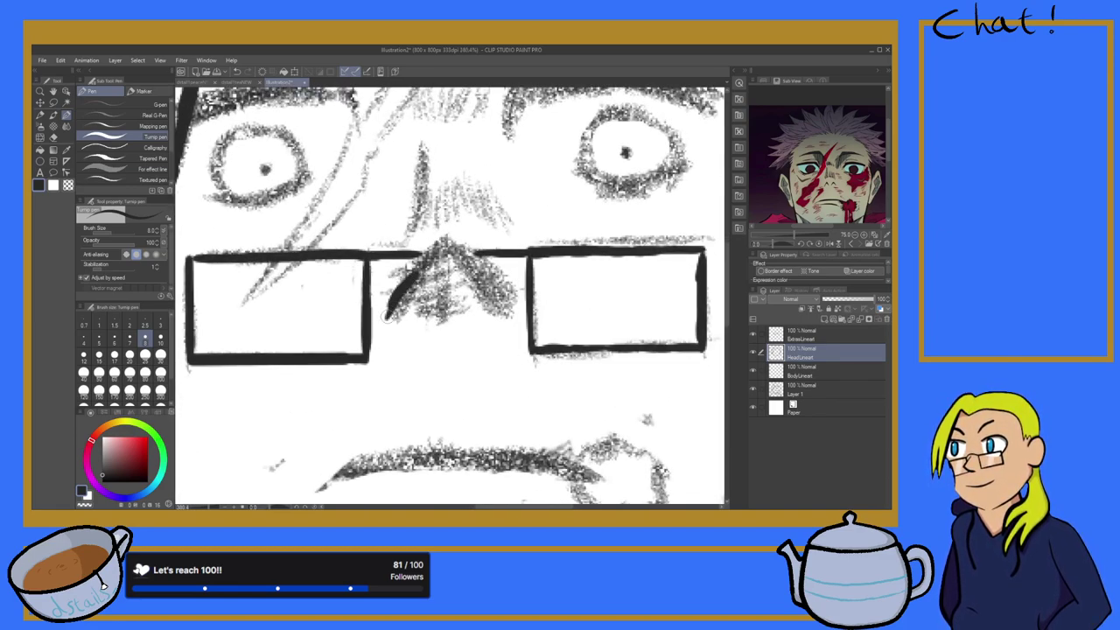
pyautogui.moveTo(443, 244); pyautogui.dragTo(401, 285)
pyautogui.moveTo(445, 245); pyautogui.dragTo(514, 311)
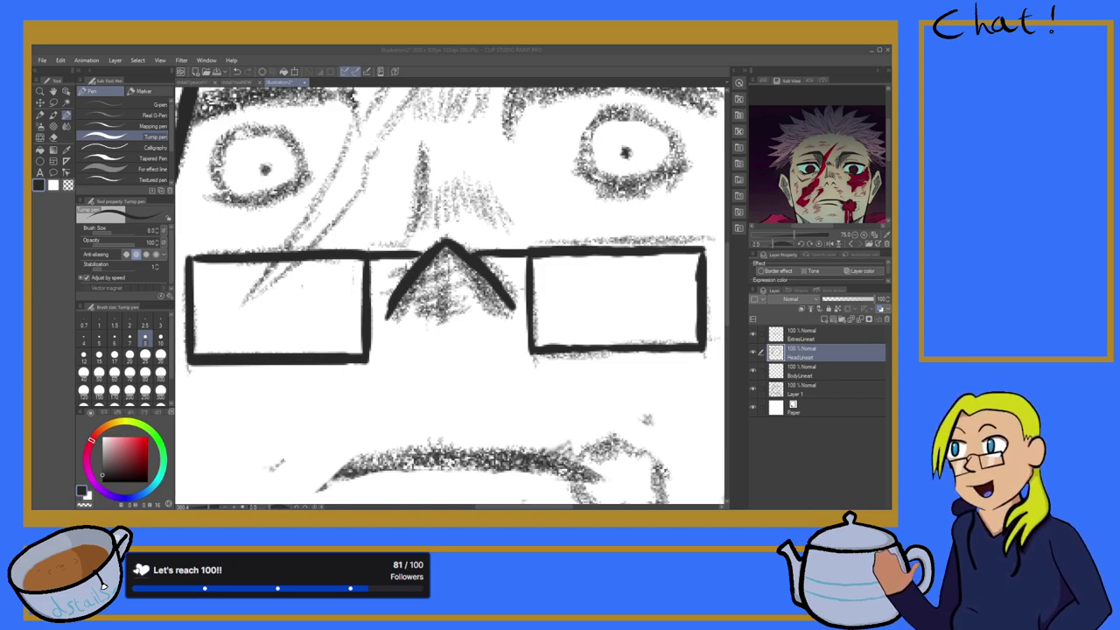
pyautogui.moveTo(416, 319)
pyautogui.mouseDown()
pyautogui.moveTo(472, 308)
pyautogui.moveTo(490, 322)
pyautogui.moveTo(417, 315)
pyautogui.moveTo(406, 326)
pyautogui.moveTo(418, 313)
pyautogui.moveTo(426, 321)
pyautogui.mouseUp()
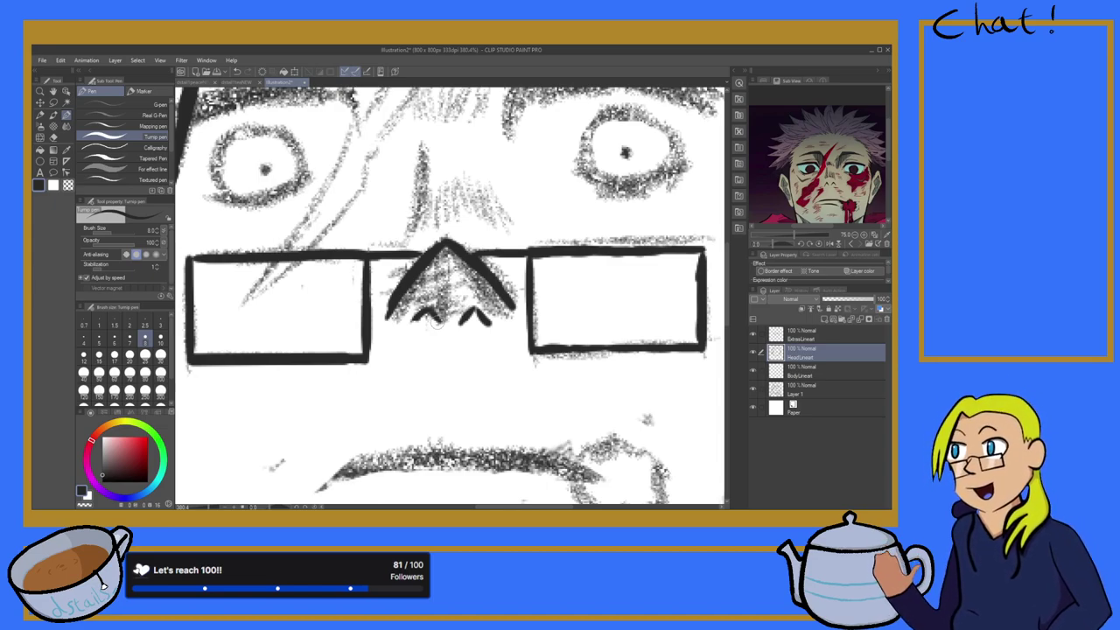
# Step: Ink the upper edge of the ear-side eyebrow with the Turnip pen, from its low inner end over the arch to the outer tip
pyautogui.scroll(-5, 437, 253)
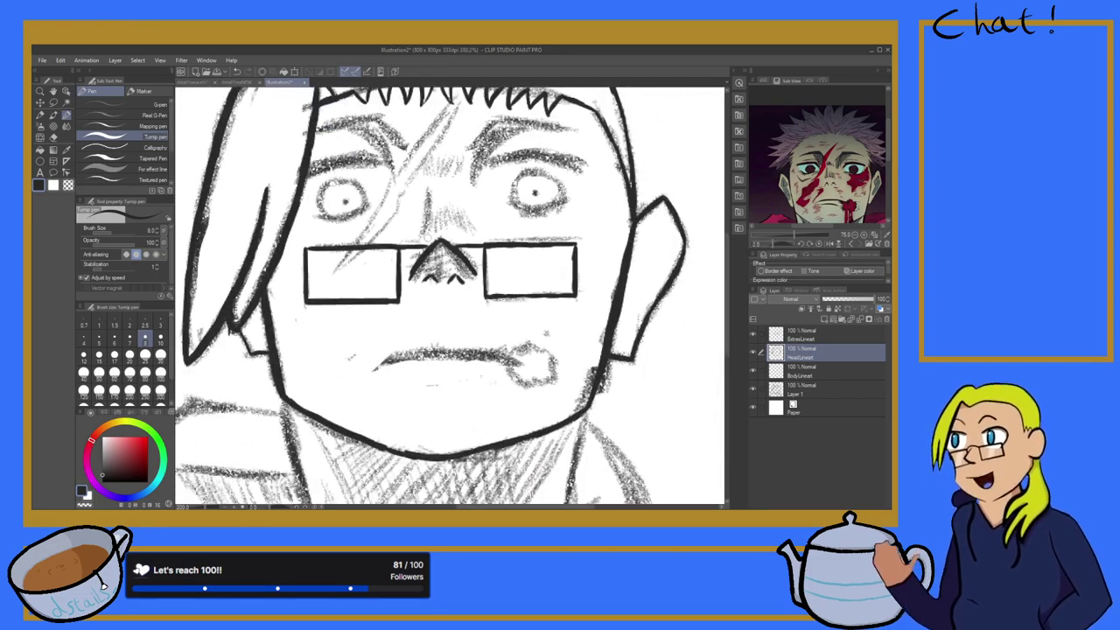
pyautogui.scroll(-3, 431, 262)
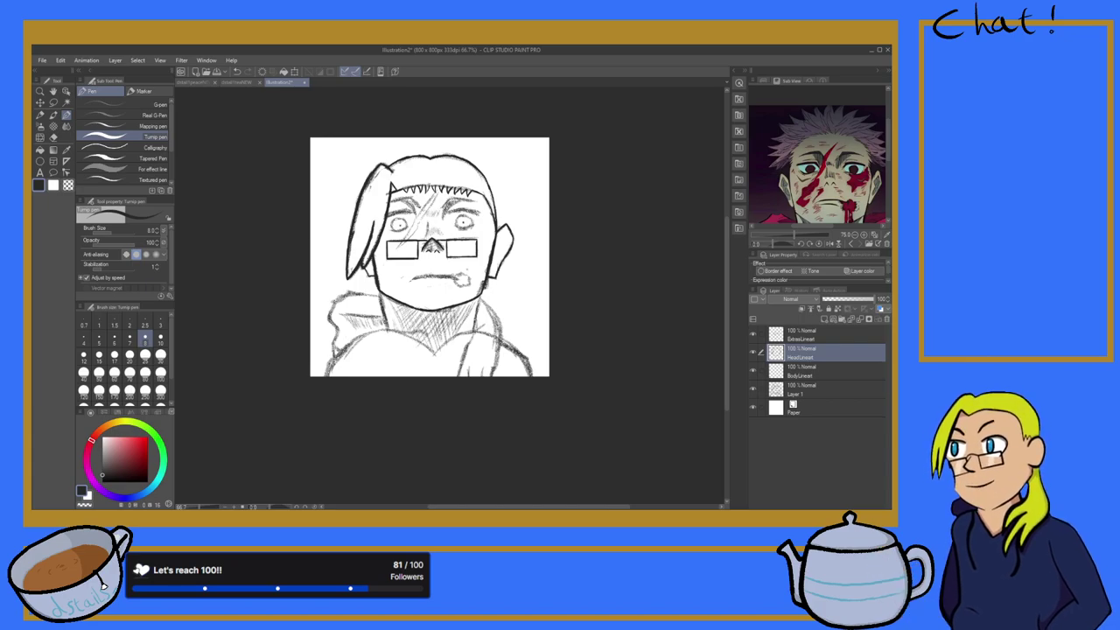
pyautogui.scroll(5, 459, 208)
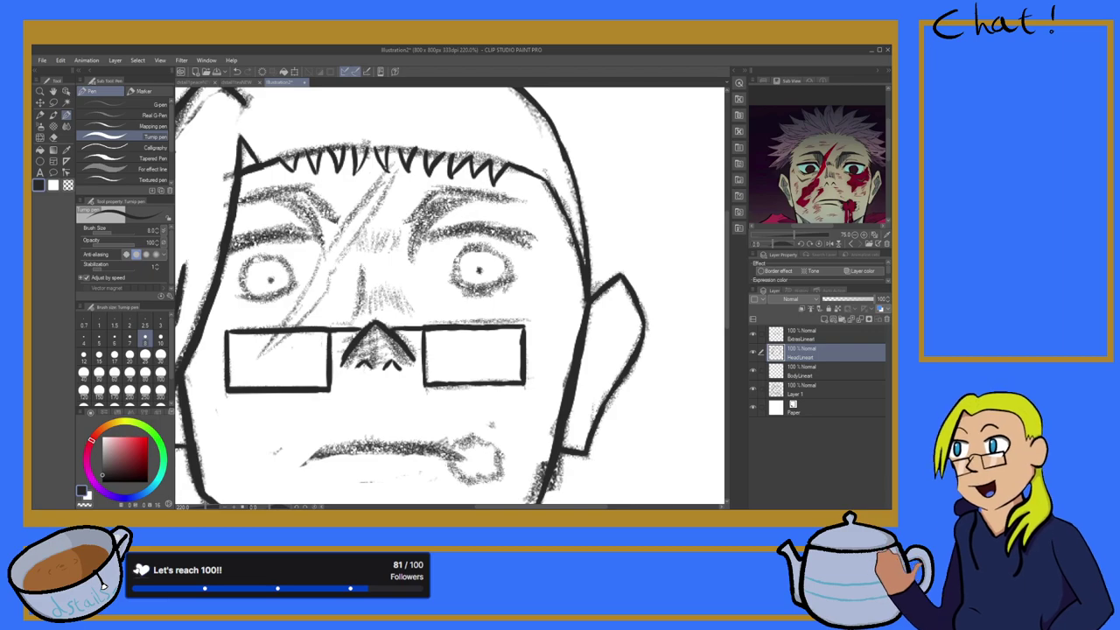
pyautogui.scroll(-2, 419, 192)
pyautogui.scroll(2, 418, 191)
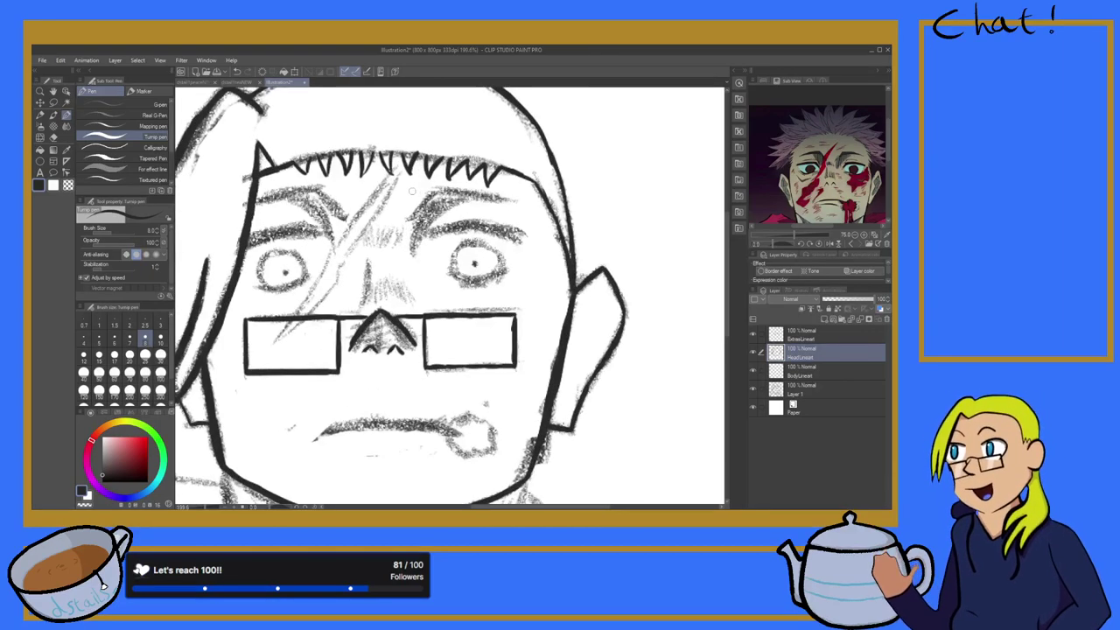
pyautogui.scroll(1, 417, 200)
pyautogui.scroll(1, 419, 199)
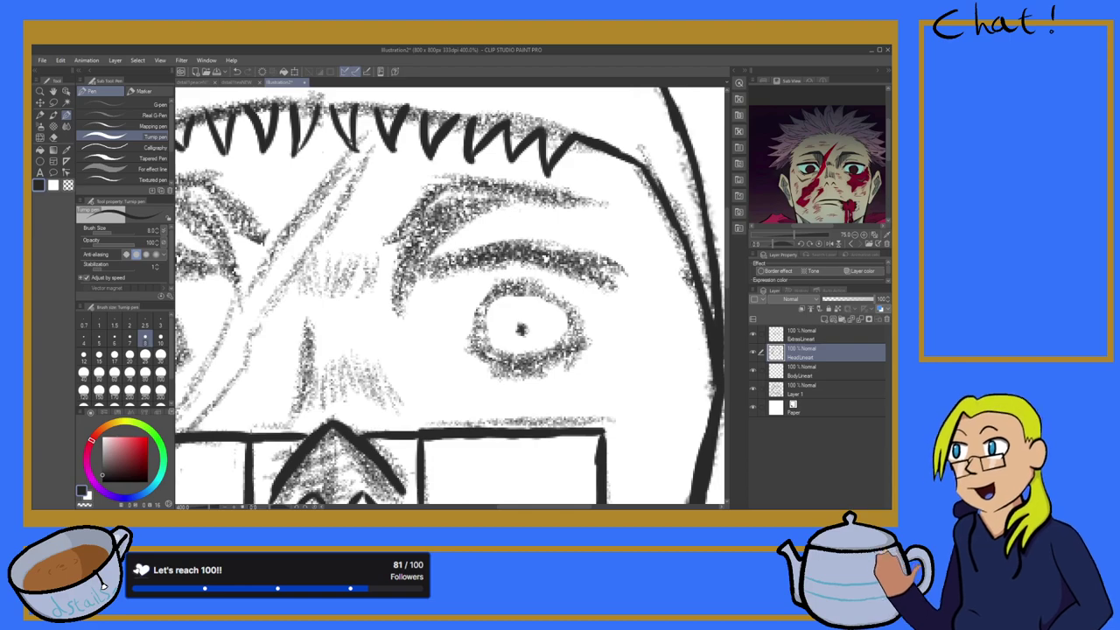
pyautogui.moveTo(406, 234)
pyautogui.mouseDown()
pyautogui.moveTo(450, 178)
pyautogui.moveTo(490, 185)
pyautogui.mouseUp()
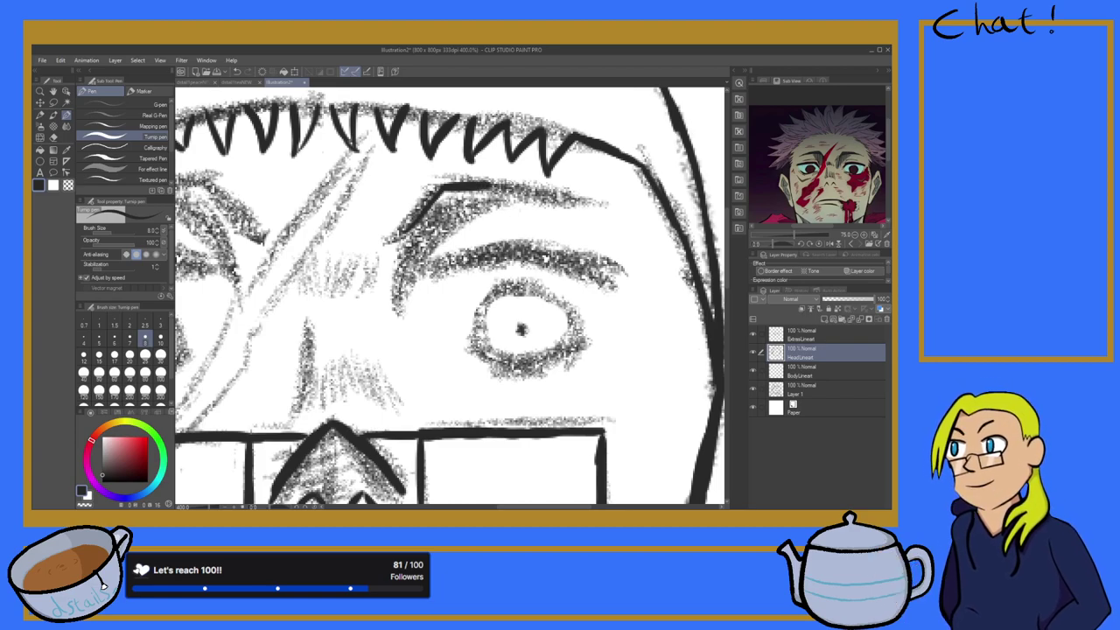
pyautogui.moveTo(489, 185); pyautogui.dragTo(588, 200)
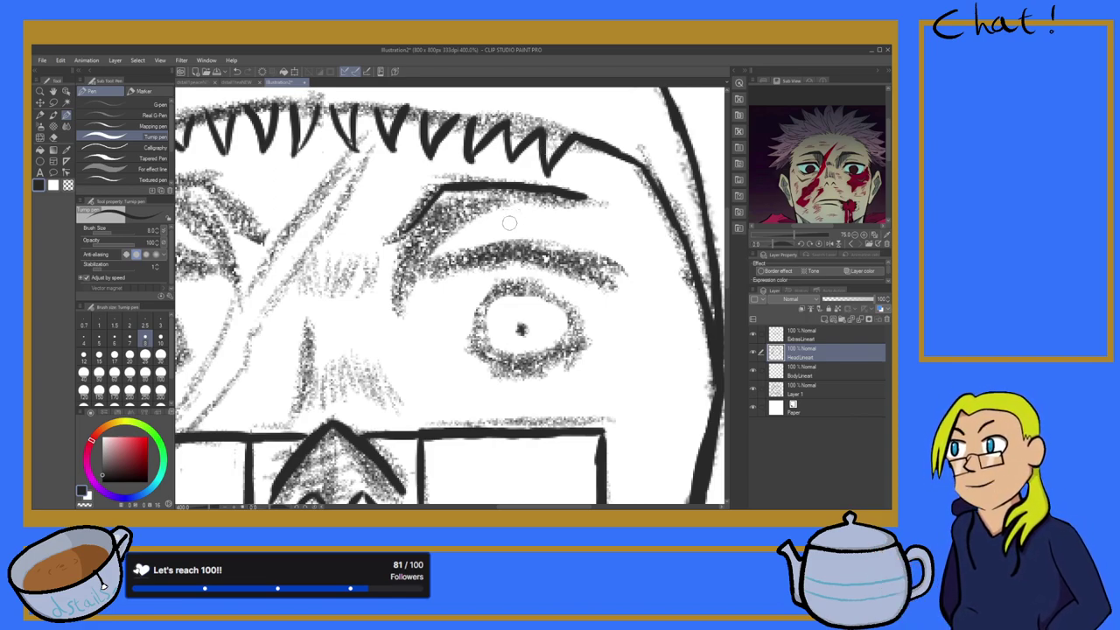
pyautogui.scroll(-3, 509, 219)
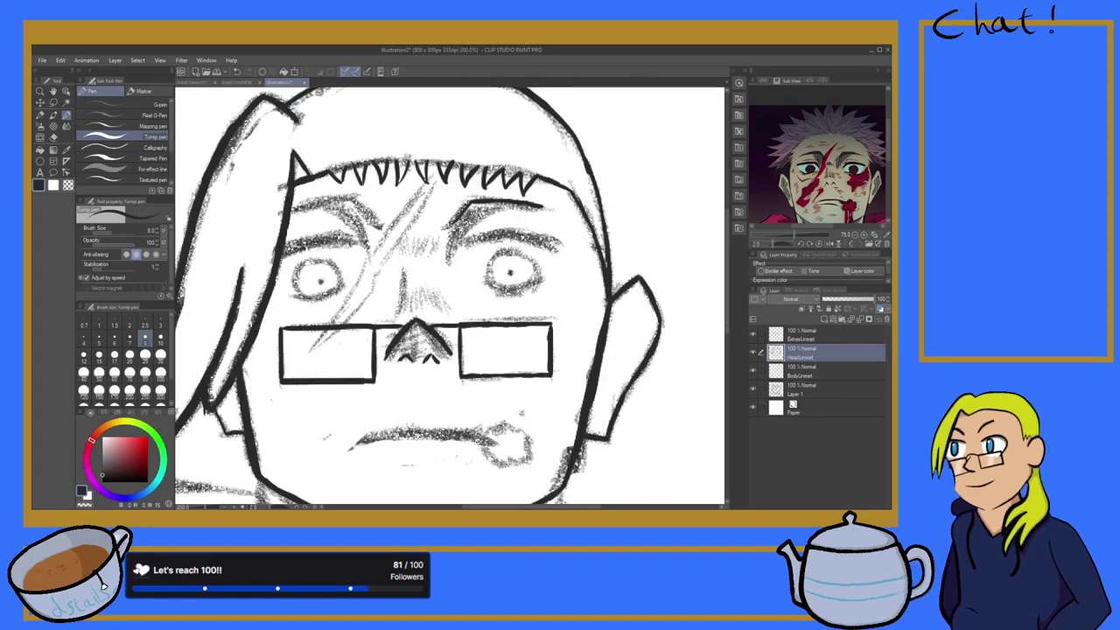
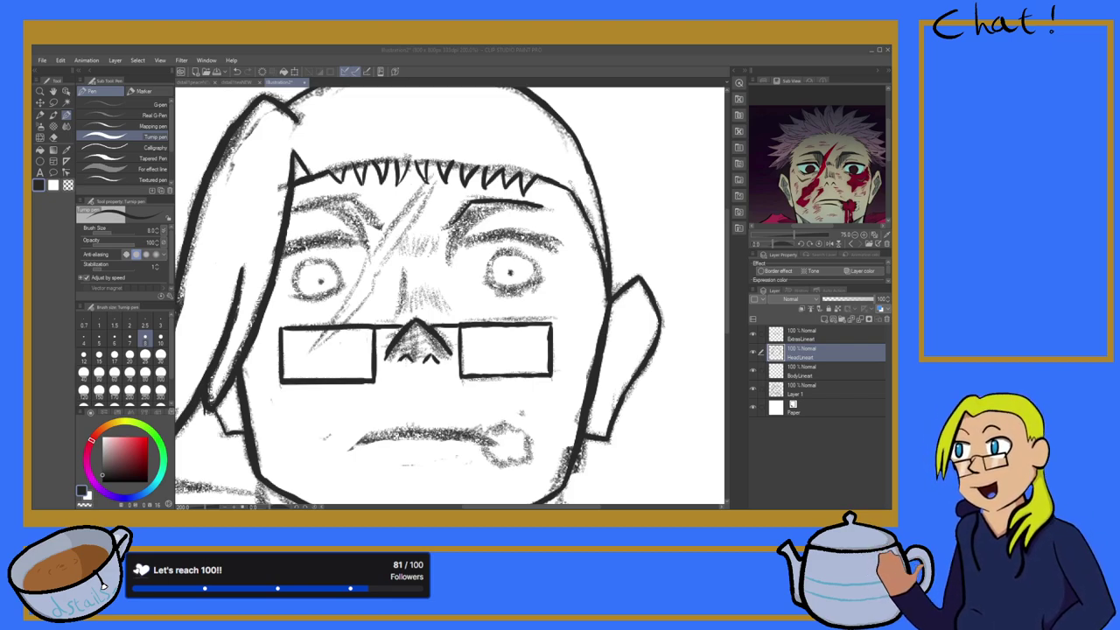
pyautogui.scroll(5, 435, 252)
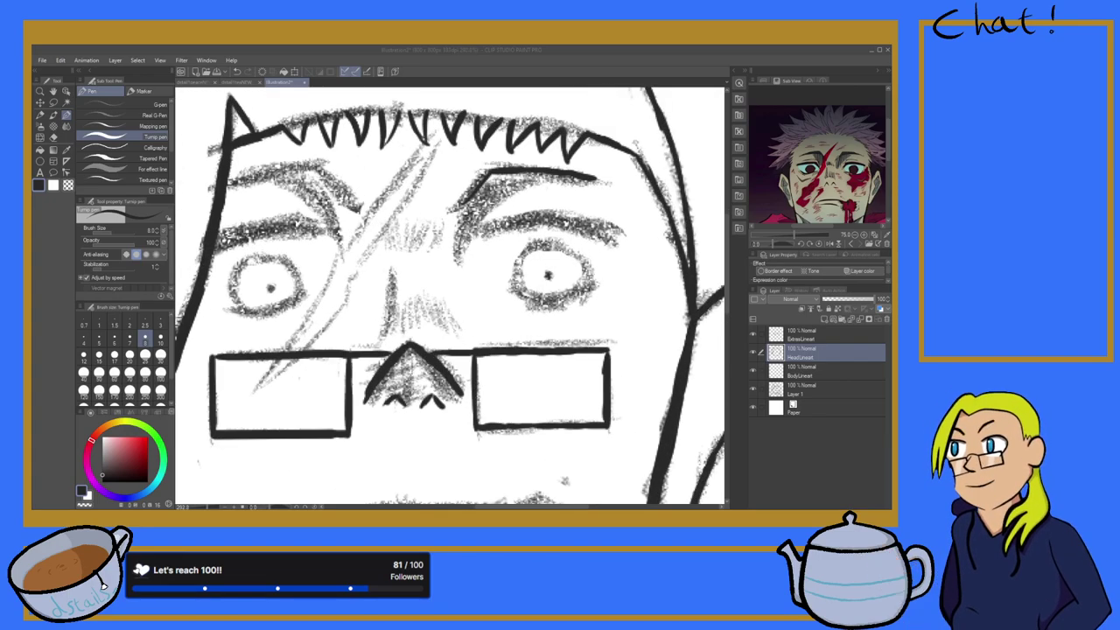
# Step: Ink the lower edge of the ear-side eyebrow with the Turnip pen, closing the shape from the outer tip to the low inner end
pyautogui.scroll(-3, 437, 252)
pyautogui.scroll(4, 485, 219)
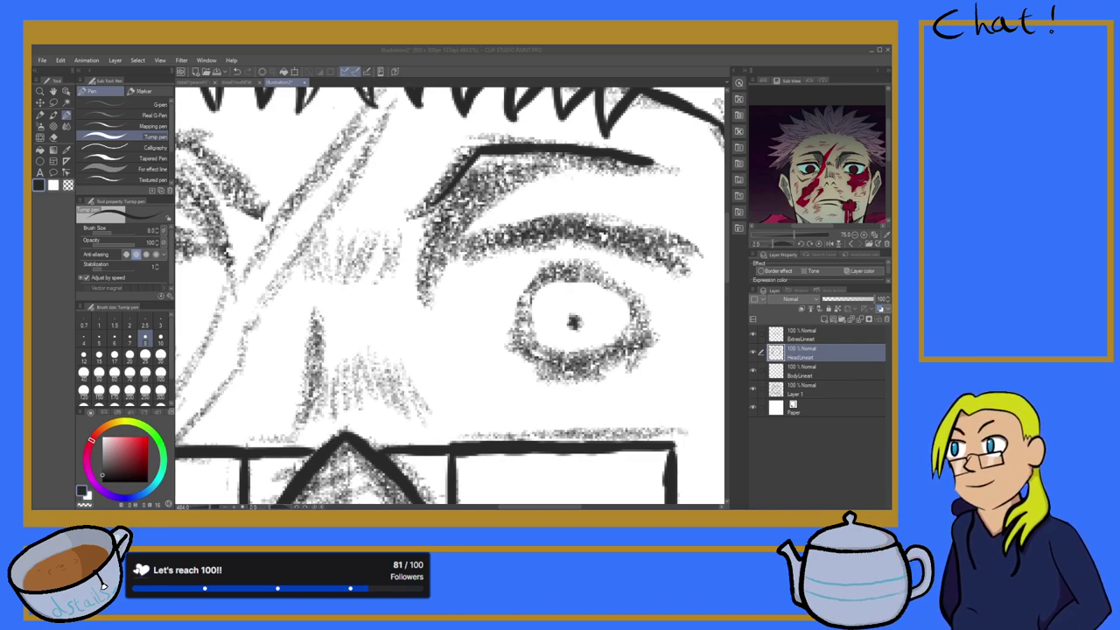
pyautogui.moveTo(633, 163)
pyautogui.mouseDown()
pyautogui.moveTo(497, 169)
pyautogui.moveTo(537, 181)
pyautogui.moveTo(521, 169)
pyautogui.moveTo(427, 208)
pyautogui.mouseUp()
pyautogui.moveTo(478, 163); pyautogui.dragTo(423, 208)
pyautogui.scroll(-8, 403, 223)
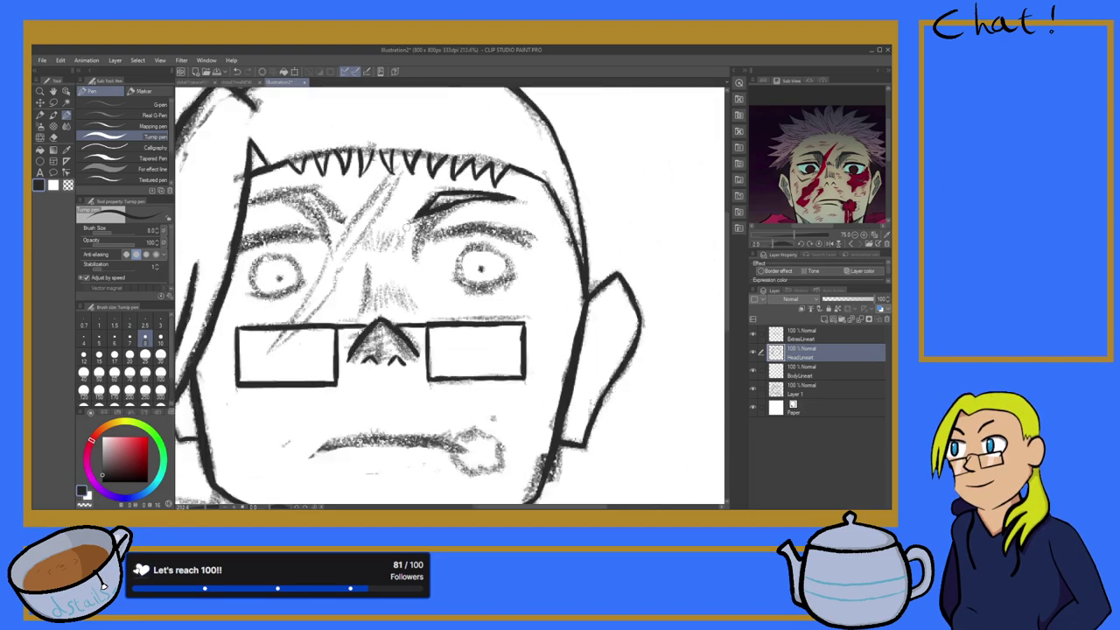
# Step: Ink the hair-side eyebrow as a closed angular shape, from the hair strand over the arch to a thick low inner end
pyautogui.scroll(5, 322, 220)
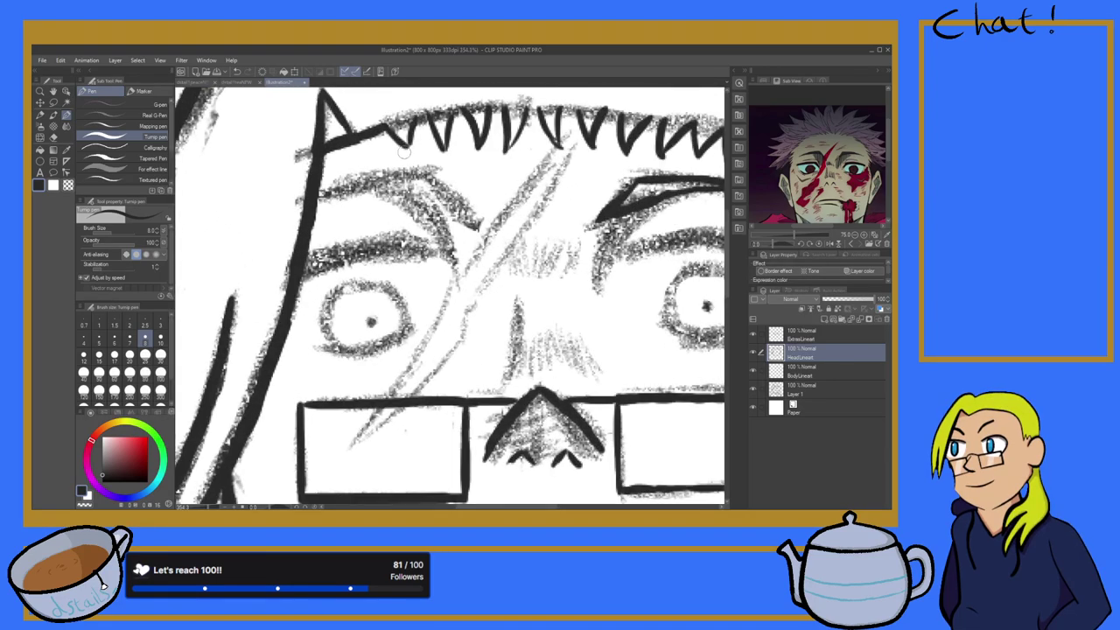
pyautogui.moveTo(321, 192); pyautogui.dragTo(402, 173)
pyautogui.moveTo(329, 194)
pyautogui.mouseDown()
pyautogui.moveTo(406, 172)
pyautogui.moveTo(483, 224)
pyautogui.mouseUp()
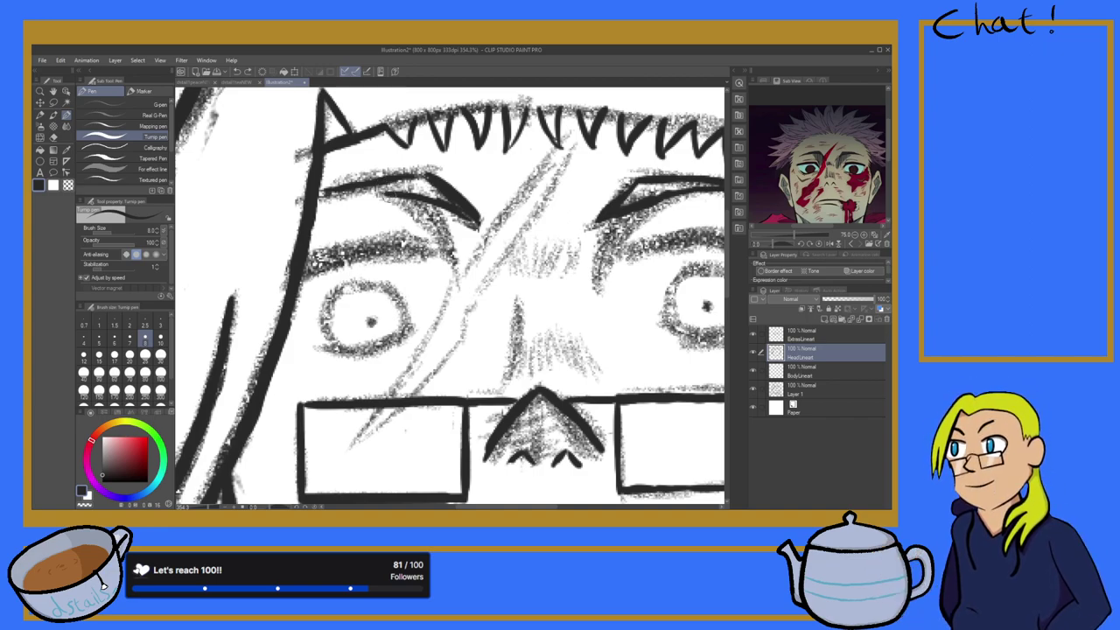
pyautogui.moveTo(383, 192); pyautogui.dragTo(321, 191)
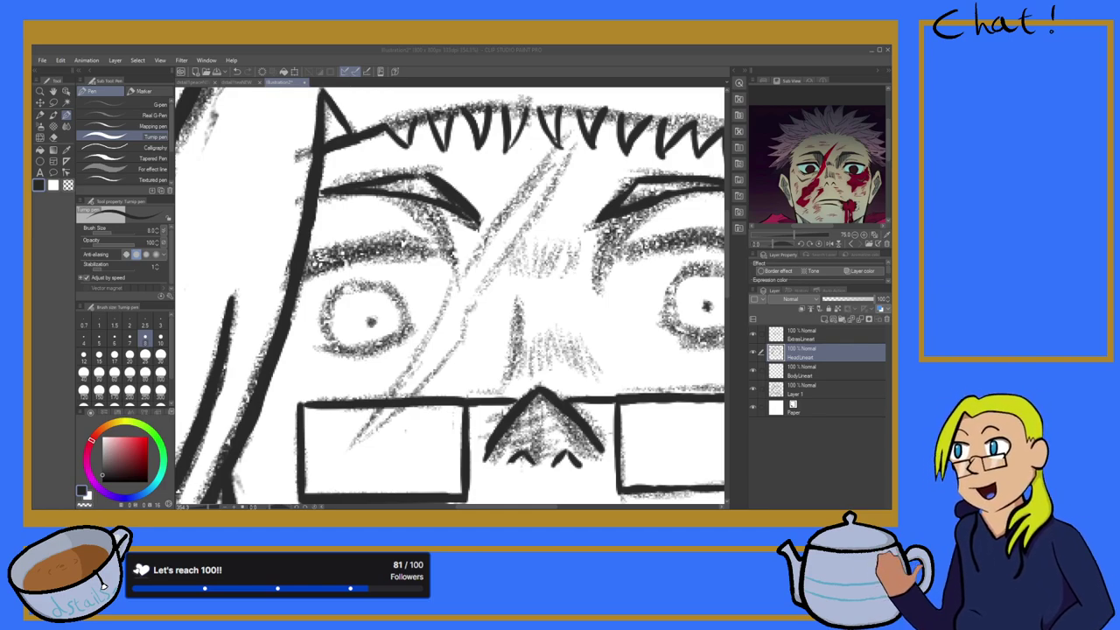
# Step: Examine both inked eyebrows against the rest of the face at several zoom levels
pyautogui.scroll(-14, 632, 277)
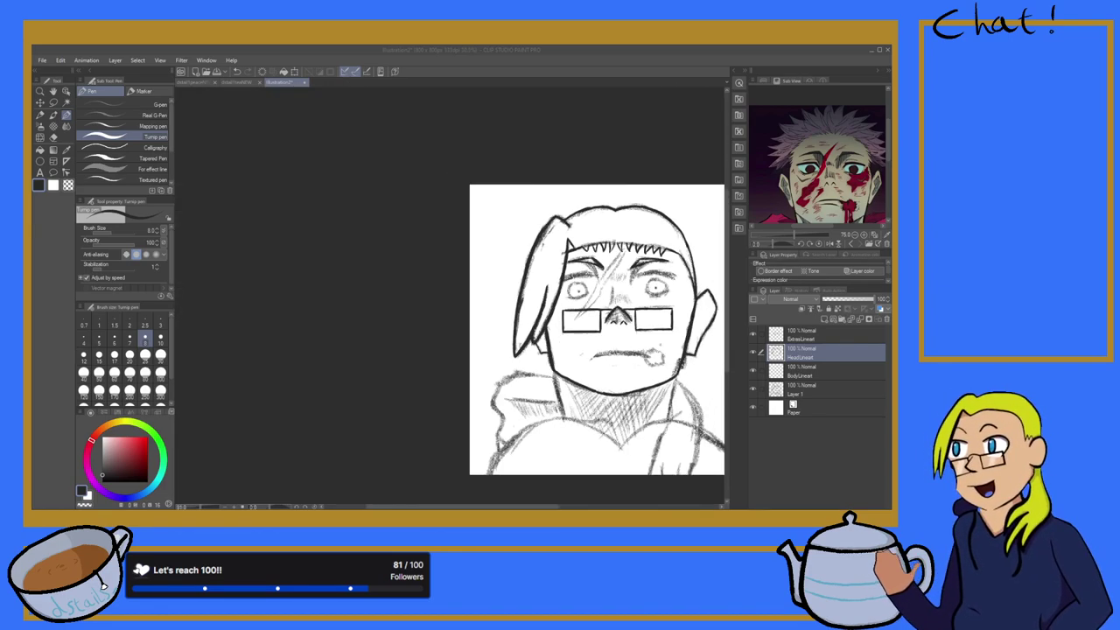
pyautogui.scroll(10, 634, 278)
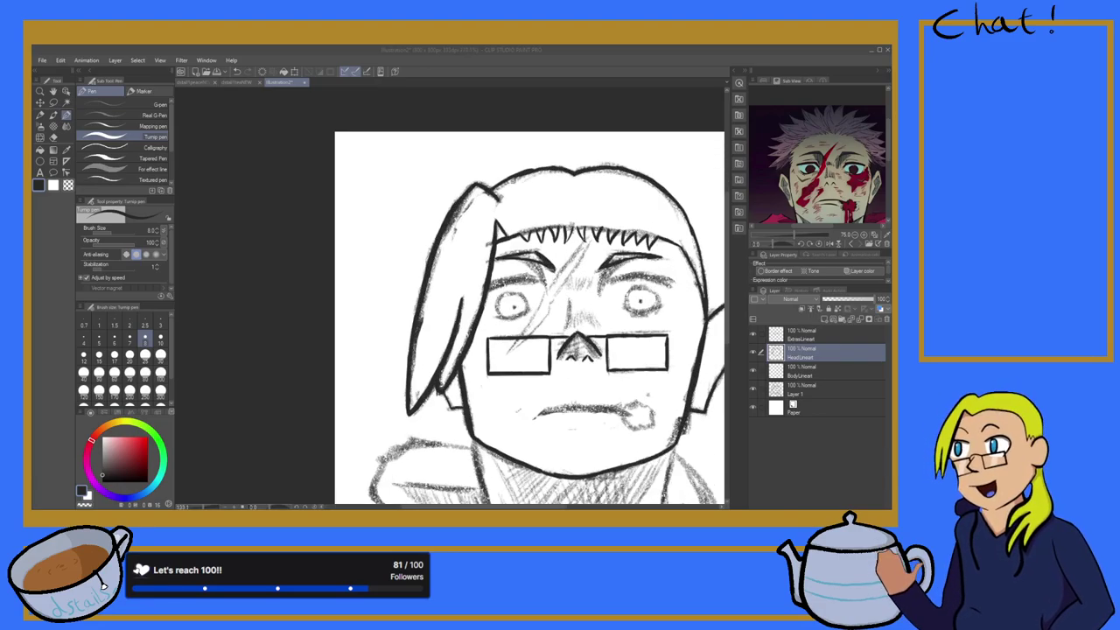
pyautogui.scroll(-4, 516, 273)
pyautogui.scroll(5, 516, 273)
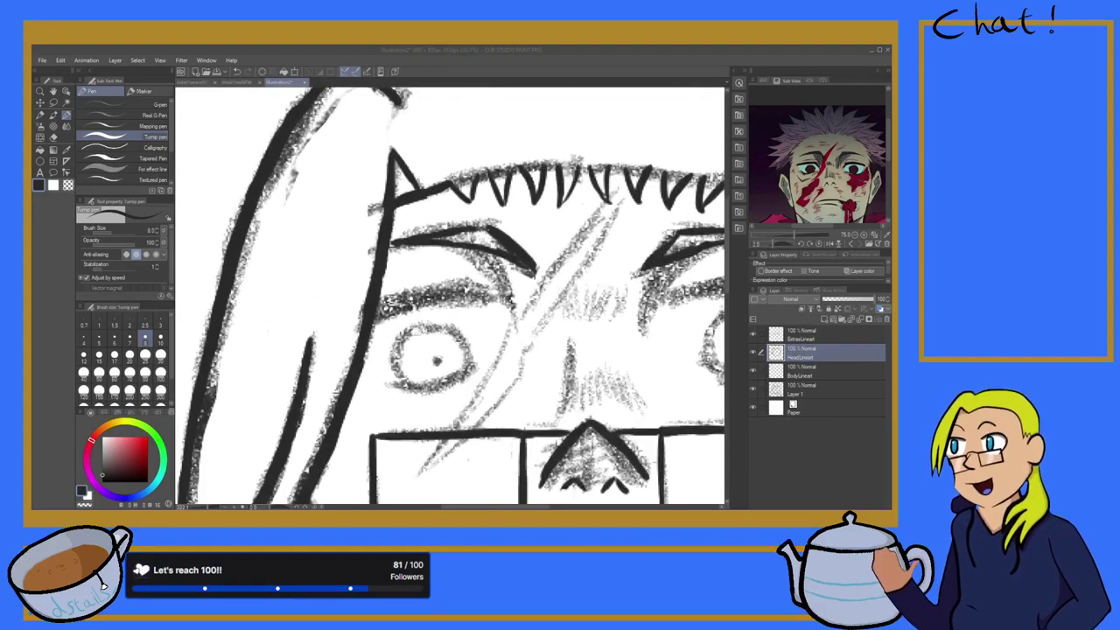
pyautogui.scroll(-6, 516, 273)
pyautogui.scroll(2, 506, 284)
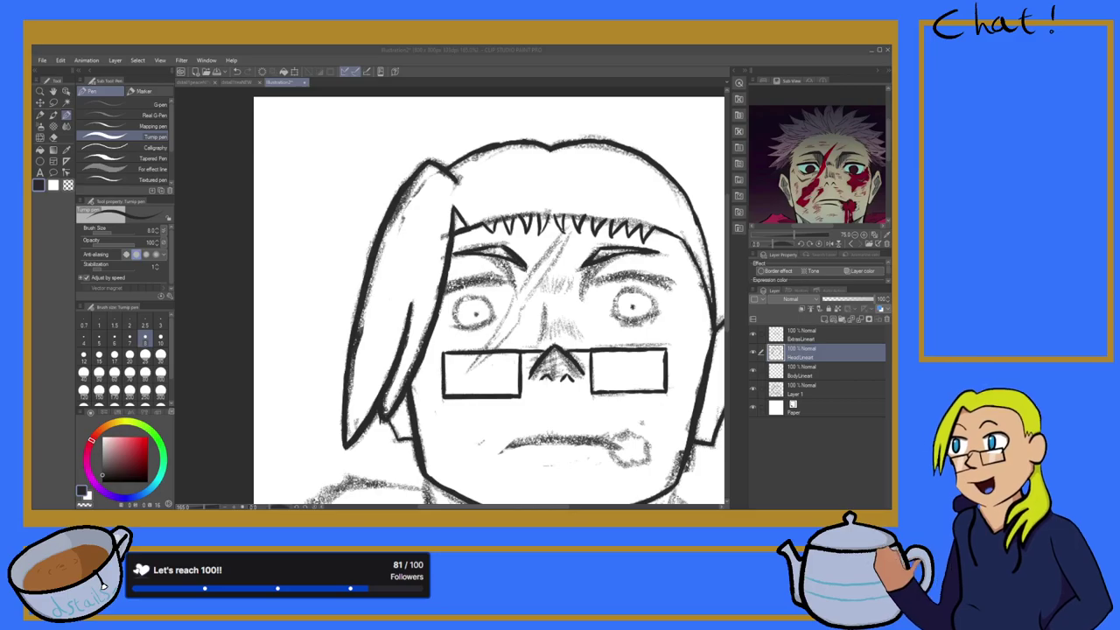
pyautogui.scroll(-3, 663, 295)
pyautogui.scroll(5, 662, 296)
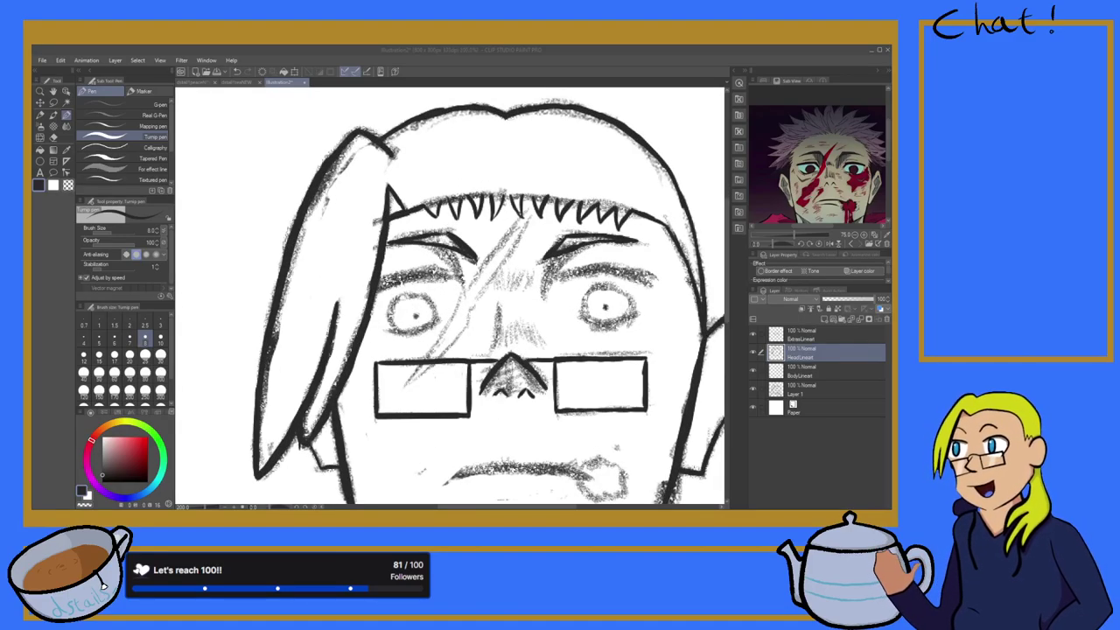
pyautogui.scroll(-2, 452, 298)
pyautogui.scroll(1, 452, 298)
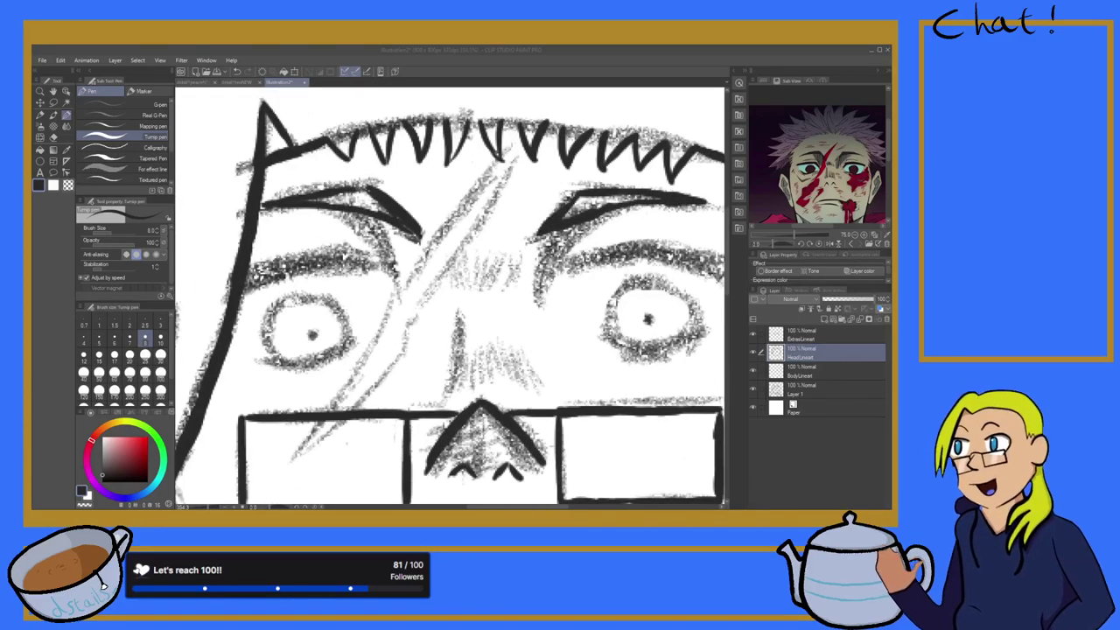
pyautogui.scroll(-3, 453, 297)
pyautogui.scroll(2, 398, 294)
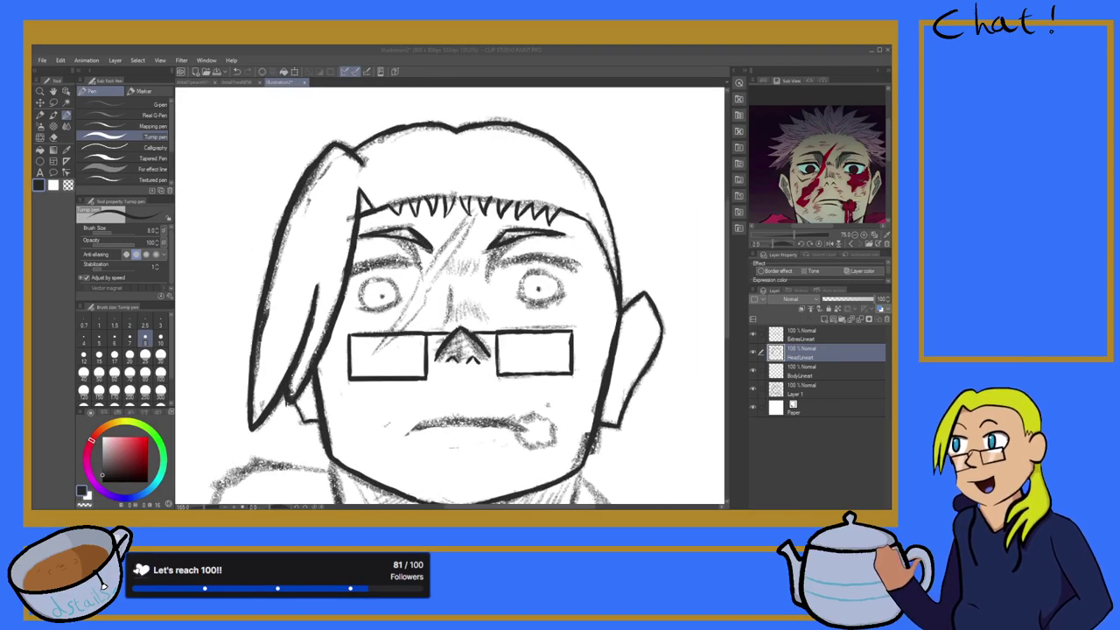
pyautogui.scroll(-3, 398, 294)
pyautogui.scroll(2, 398, 294)
pyautogui.scroll(3, 453, 297)
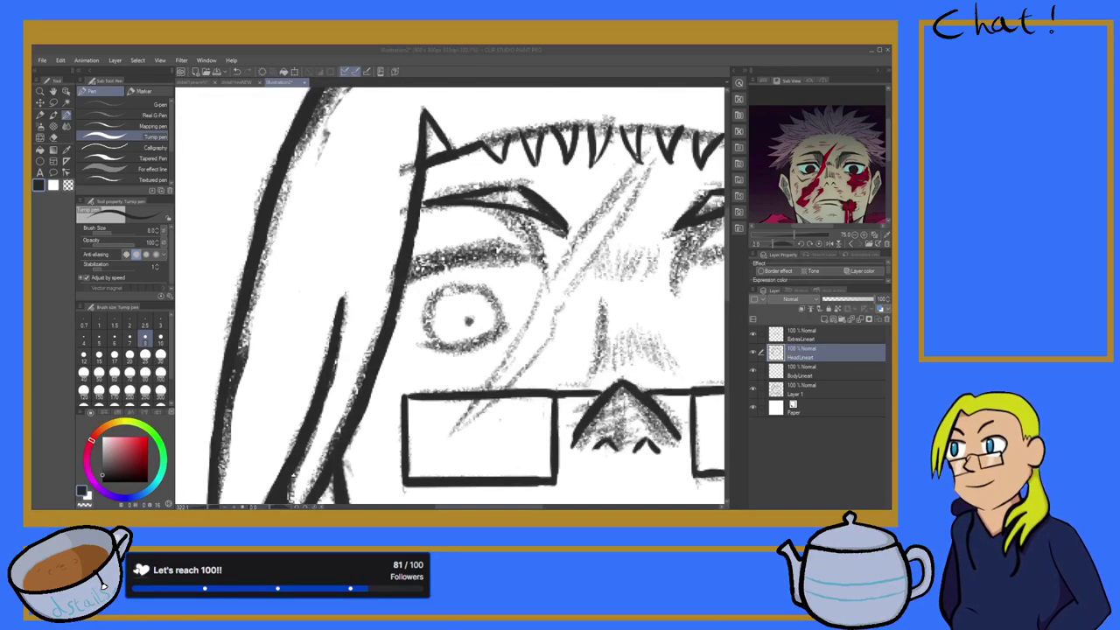
pyautogui.scroll(-4, 453, 297)
pyautogui.scroll(3, 452, 298)
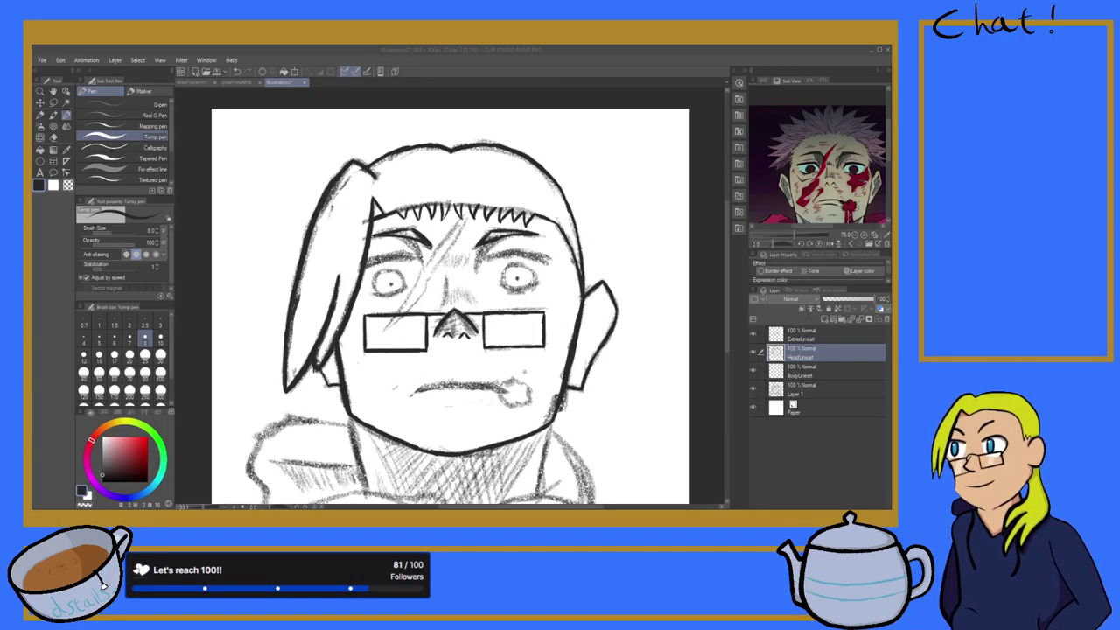
# Step: Ink the mouth line, the rounded blob at its ear-side corner and a short lower-lip line beneath it
pyautogui.scroll(2, 453, 297)
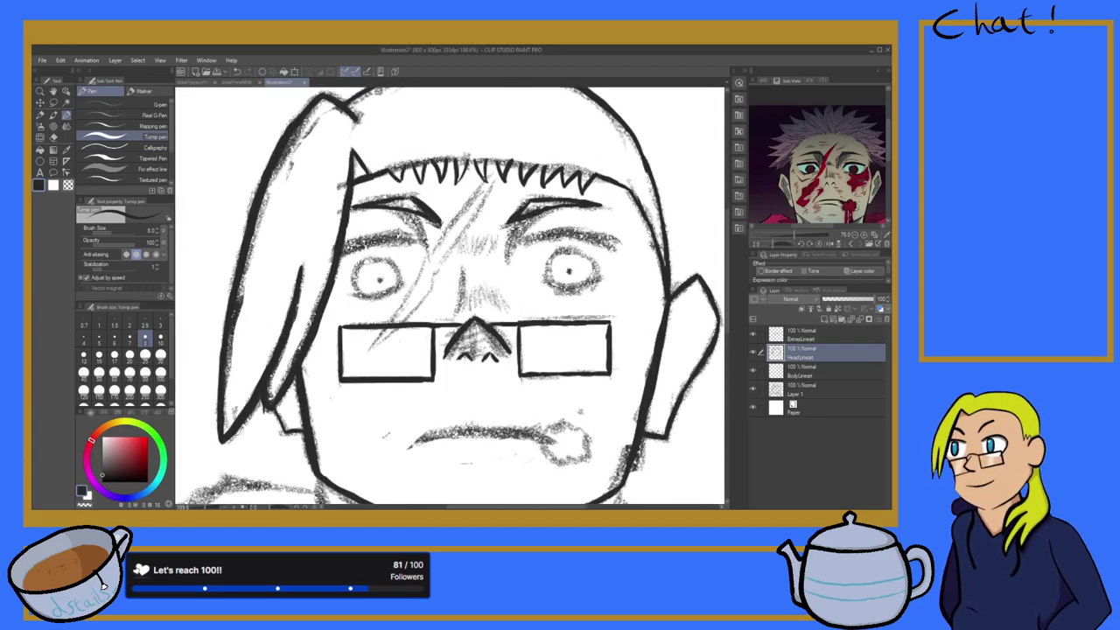
pyautogui.moveTo(468, 433)
pyautogui.mouseDown()
pyautogui.moveTo(549, 443)
pyautogui.moveTo(453, 454)
pyautogui.mouseUp()
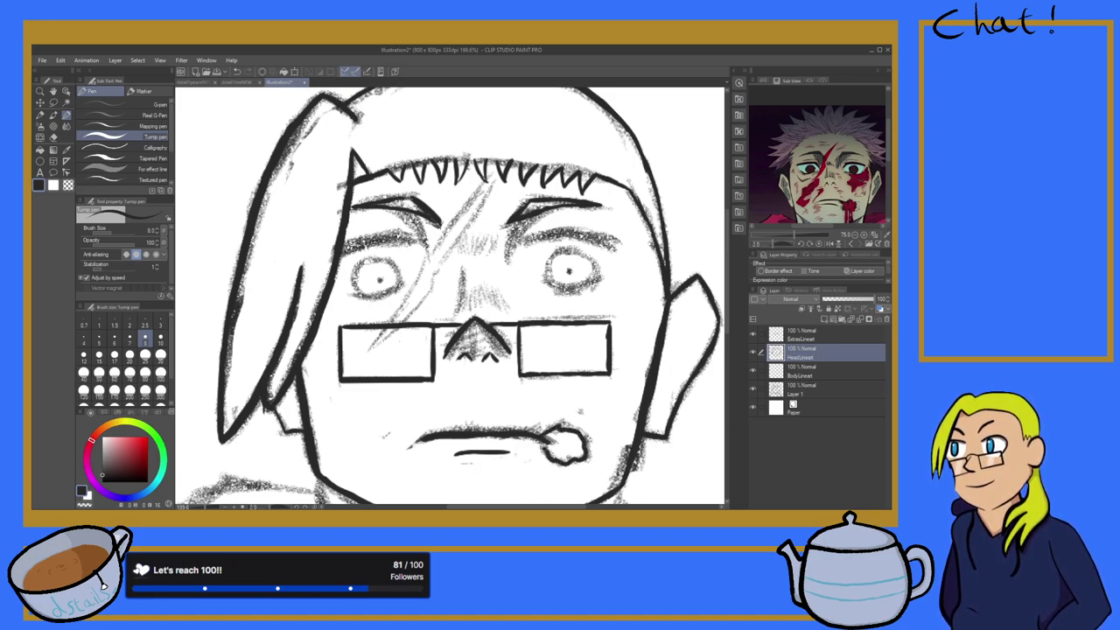
pyautogui.moveTo(539, 439); pyautogui.dragTo(547, 453)
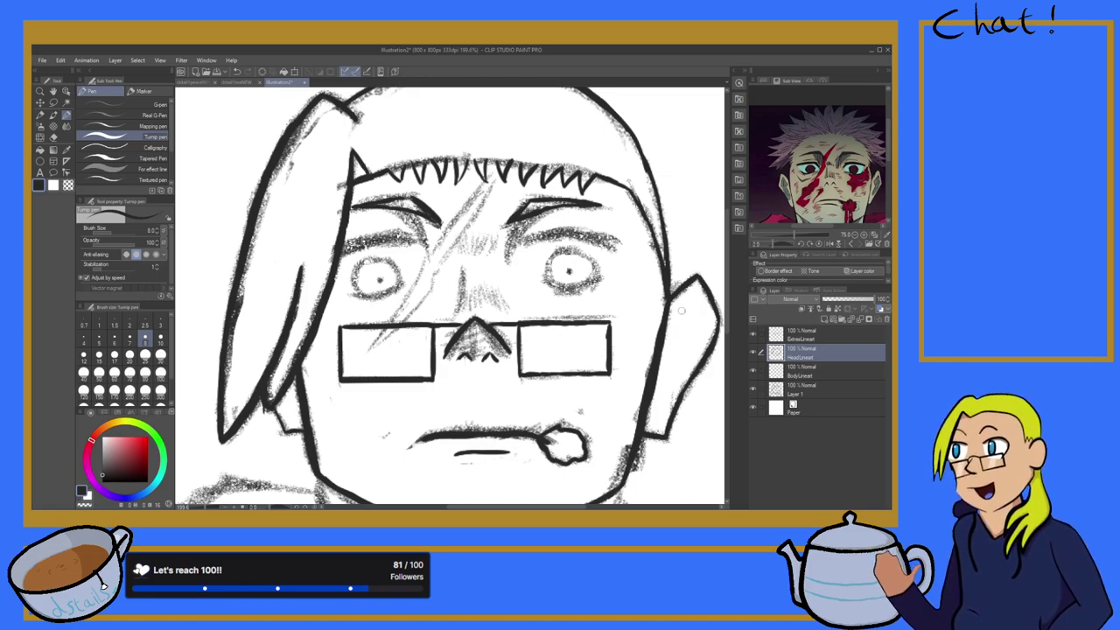
# Step: Ink angular inner folds inside the ear, following its upper rim down towards the lobe
pyautogui.moveTo(695, 298)
pyautogui.mouseDown()
pyautogui.moveTo(673, 311)
pyautogui.moveTo(706, 325)
pyautogui.moveTo(678, 344)
pyautogui.moveTo(666, 386)
pyautogui.moveTo(694, 322)
pyautogui.moveTo(690, 352)
pyautogui.moveTo(689, 329)
pyautogui.moveTo(681, 344)
pyautogui.mouseUp()
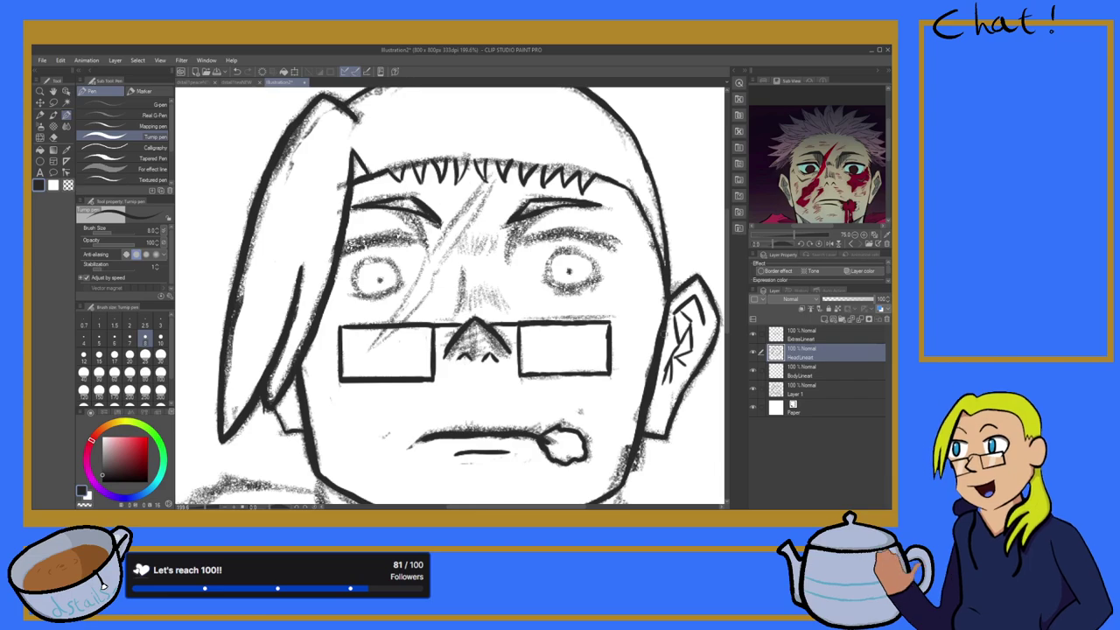
# Step: Examine the inked mouth and inner ear from the whole canvas down to close-ups of the face
pyautogui.scroll(-10, 468, 287)
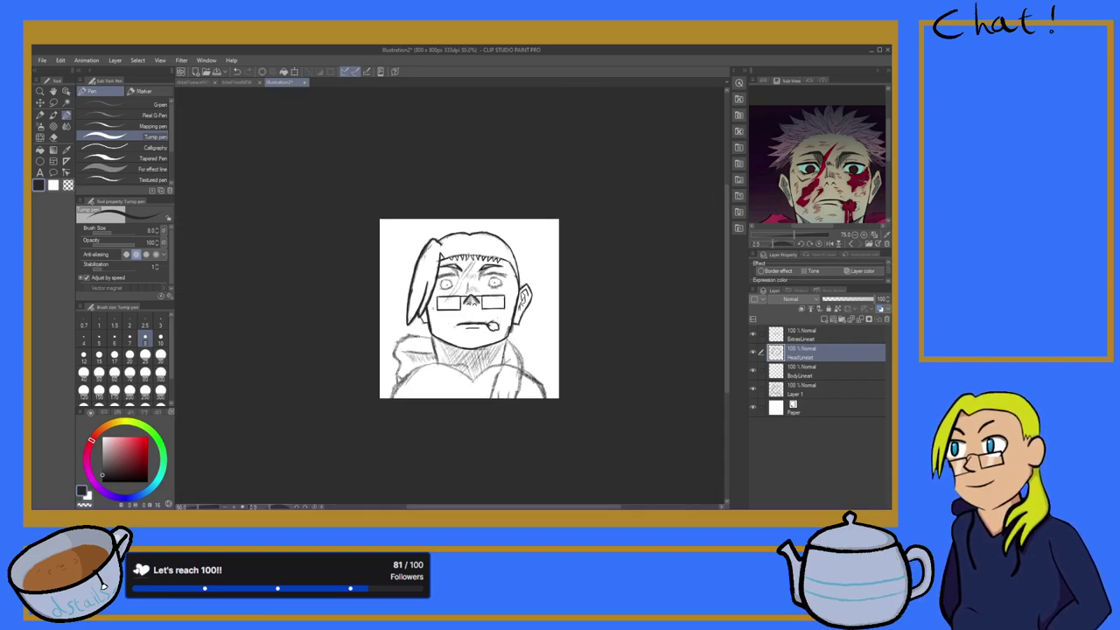
pyautogui.hotkey('ctrl', '+')
pyautogui.hotkey('ctrl', '+')
pyautogui.hotkey('ctrl', '+')
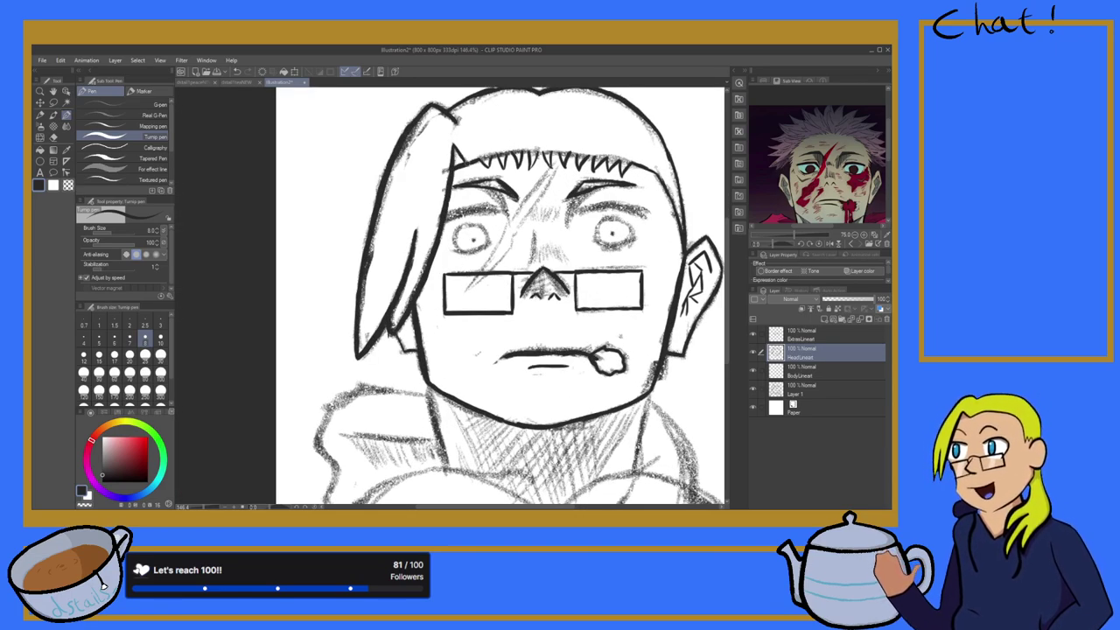
pyautogui.hotkey('ctrl', '-')
pyautogui.hotkey('ctrl', '+')
pyautogui.hotkey('ctrl', '+')
pyautogui.hotkey('ctrl', '-')
pyautogui.hotkey('ctrl', '+')
pyautogui.hotkey('ctrl', '+')
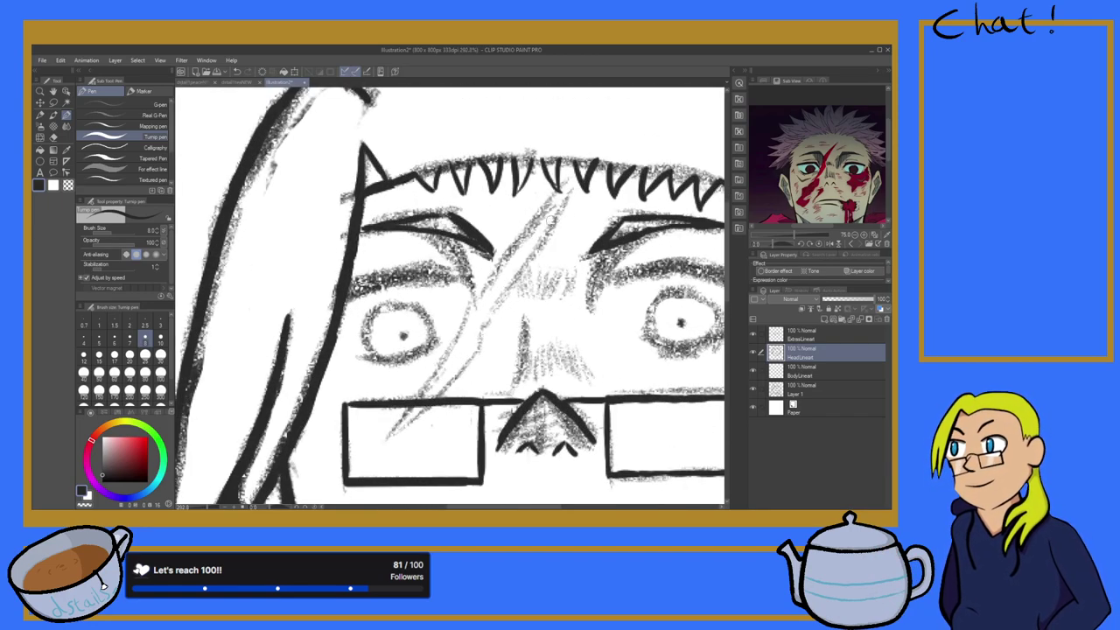
# Step: Try to ink both edges of the diagonal scar from the hairline past the hair-side eye into the lens
pyautogui.moveTo(567, 200)
pyautogui.mouseDown()
pyautogui.moveTo(477, 352)
pyautogui.moveTo(481, 331)
pyautogui.moveTo(477, 357)
pyautogui.moveTo(391, 435)
pyautogui.moveTo(413, 408)
pyautogui.mouseUp()
pyautogui.moveTo(435, 369); pyautogui.dragTo(404, 412)
pyautogui.moveTo(439, 366)
pyautogui.mouseDown()
pyautogui.moveTo(406, 409)
pyautogui.moveTo(420, 390)
pyautogui.mouseUp()
pyautogui.moveTo(464, 332)
pyautogui.mouseDown()
pyautogui.moveTo(418, 390)
pyautogui.moveTo(472, 310)
pyautogui.mouseUp()
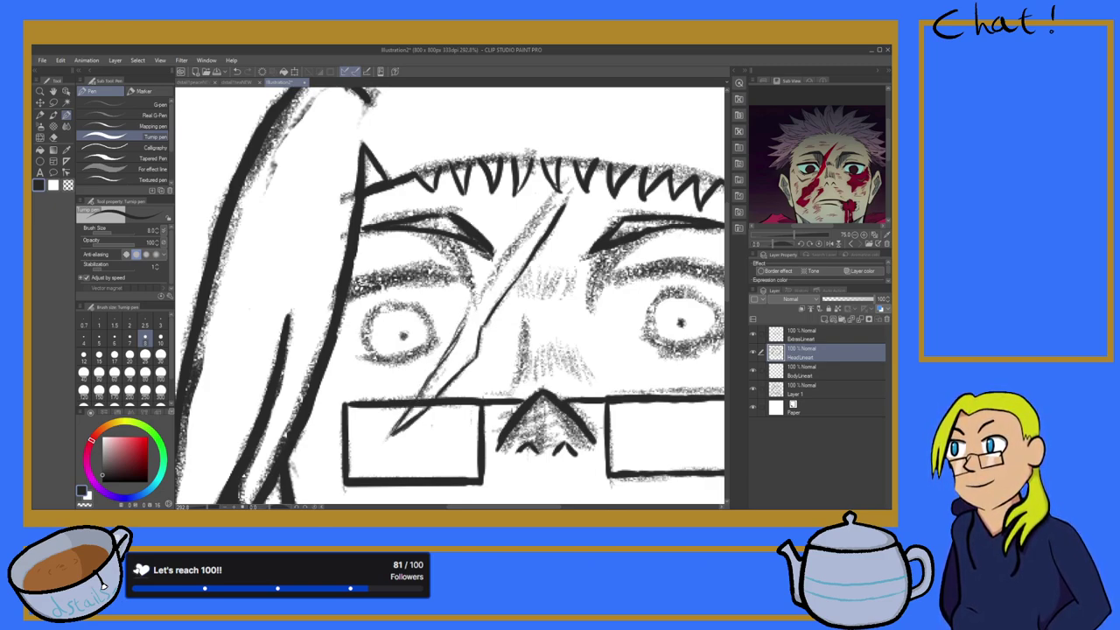
pyautogui.moveTo(443, 357)
pyautogui.mouseDown()
pyautogui.moveTo(568, 181)
pyautogui.moveTo(552, 230)
pyautogui.mouseUp()
pyautogui.scroll(-10, 517, 225)
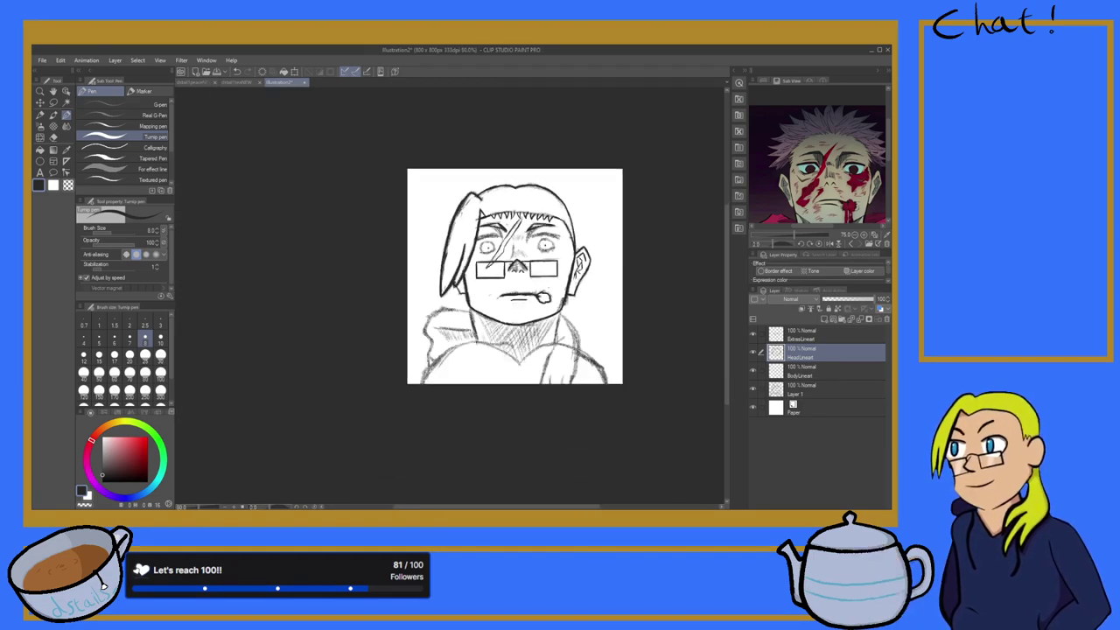
pyautogui.scroll(7, 515, 219)
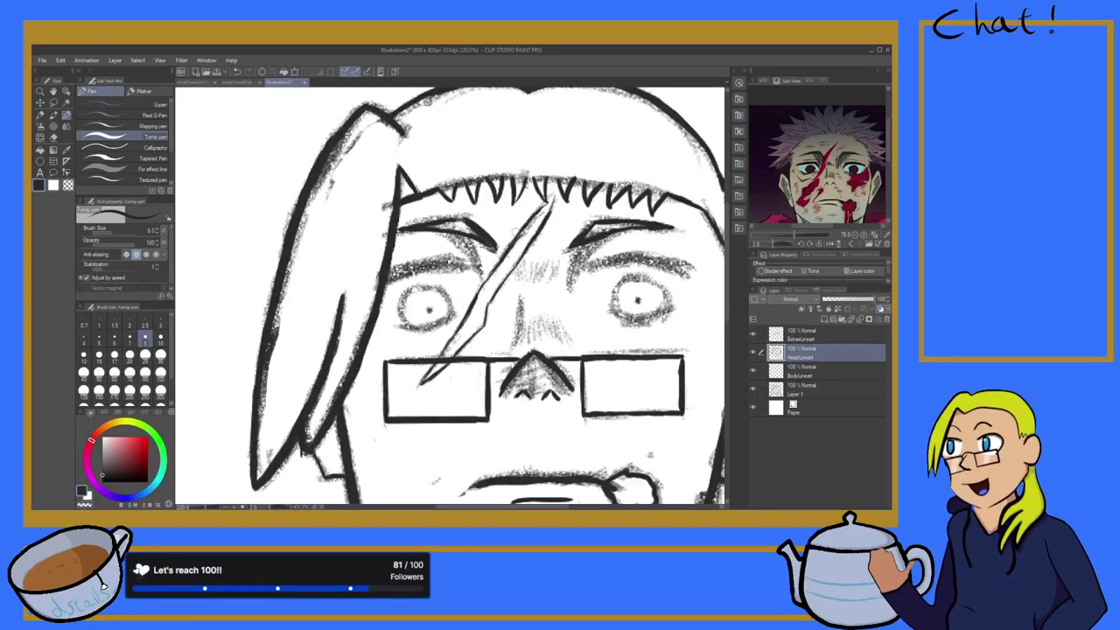
# Step: Undo the inked scar strokes, back to the bare pencil sketch of the scar
pyautogui.hotkey('ctrl', 'z')
pyautogui.hotkey('ctrl', 'z')
pyautogui.hotkey('ctrl', 'z')
pyautogui.hotkey('ctrl', 'z')
pyautogui.hotkey('ctrl', 'z')
pyautogui.hotkey('ctrl', 'z')
pyautogui.hotkey('ctrl', 'z')
pyautogui.hotkey('ctrl', 'z')
pyautogui.hotkey('ctrl', 'z')
pyautogui.moveTo(485, 319); pyautogui.dragTo(551, 212)
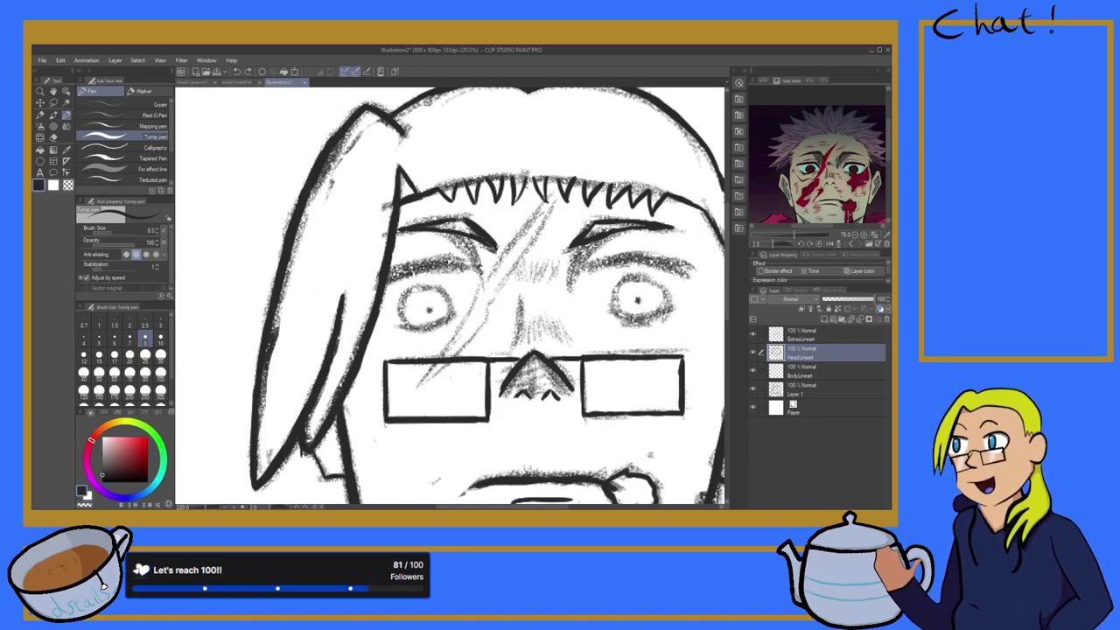
# Step: Examine the sketched eyes and scar within the whole portrait at several zoom levels
pyautogui.hotkey('ctrl', 'alt', '0')
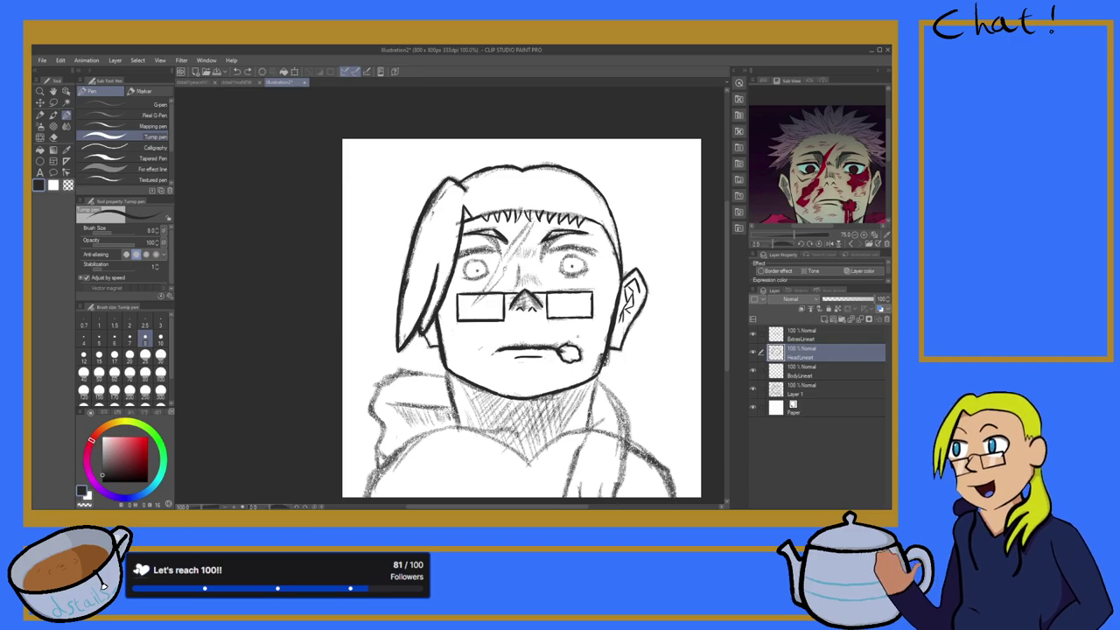
pyautogui.scroll(5, 498, 287)
pyautogui.scroll(-5, 499, 288)
pyautogui.scroll(8, 543, 217)
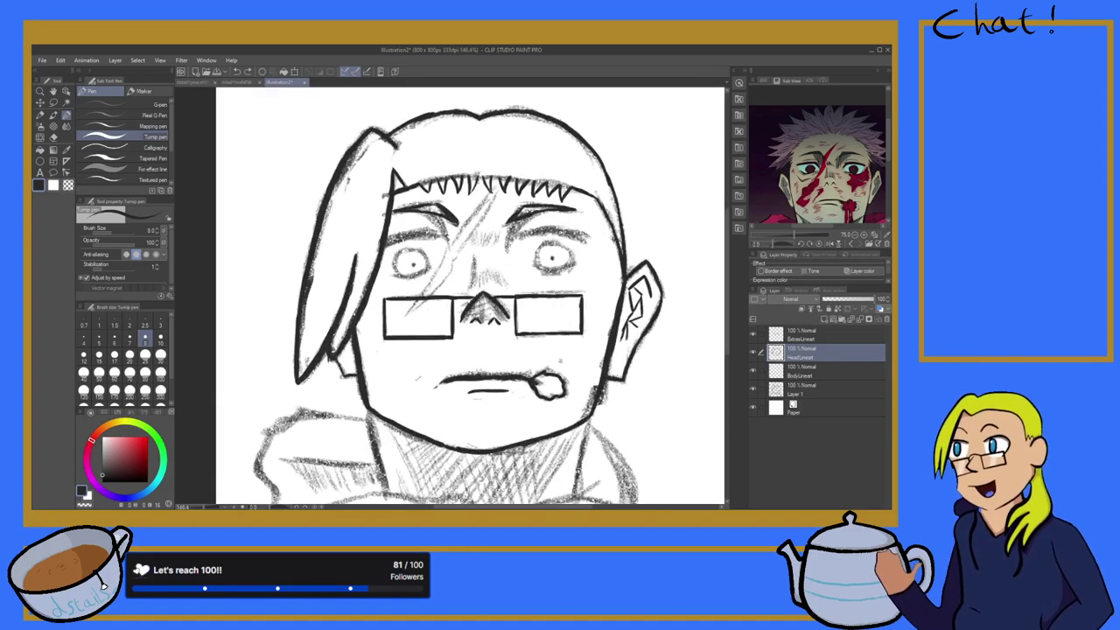
pyautogui.scroll(-6, 542, 216)
pyautogui.scroll(10, 541, 214)
pyautogui.scroll(-6, 540, 214)
pyautogui.scroll(-3, 489, 245)
pyautogui.scroll(3, 489, 245)
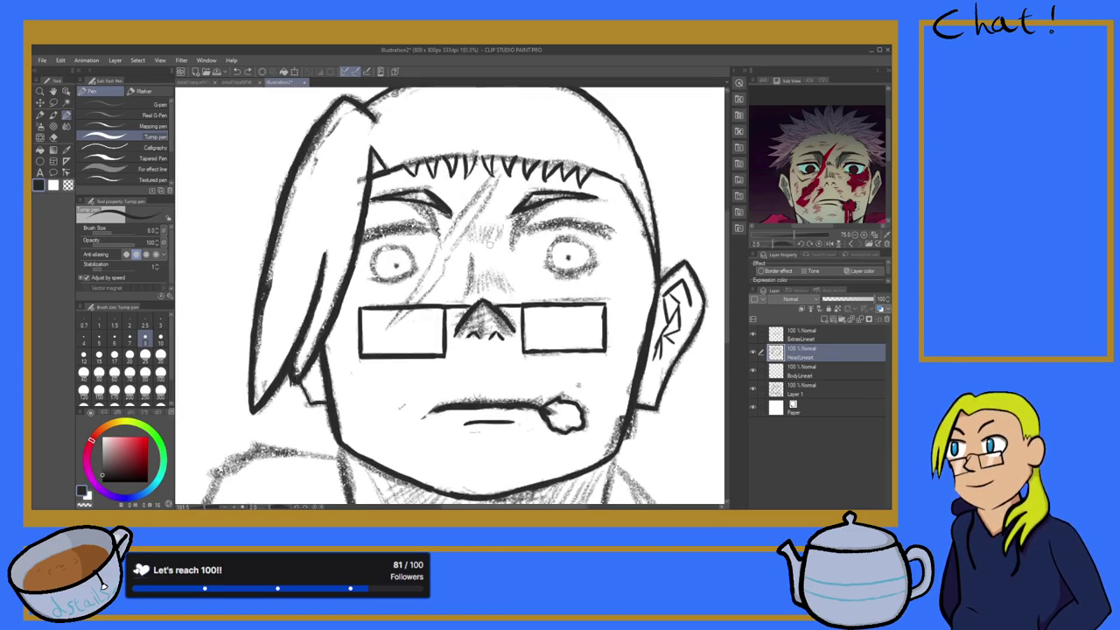
pyautogui.scroll(2, 503, 251)
pyautogui.scroll(-5, 503, 250)
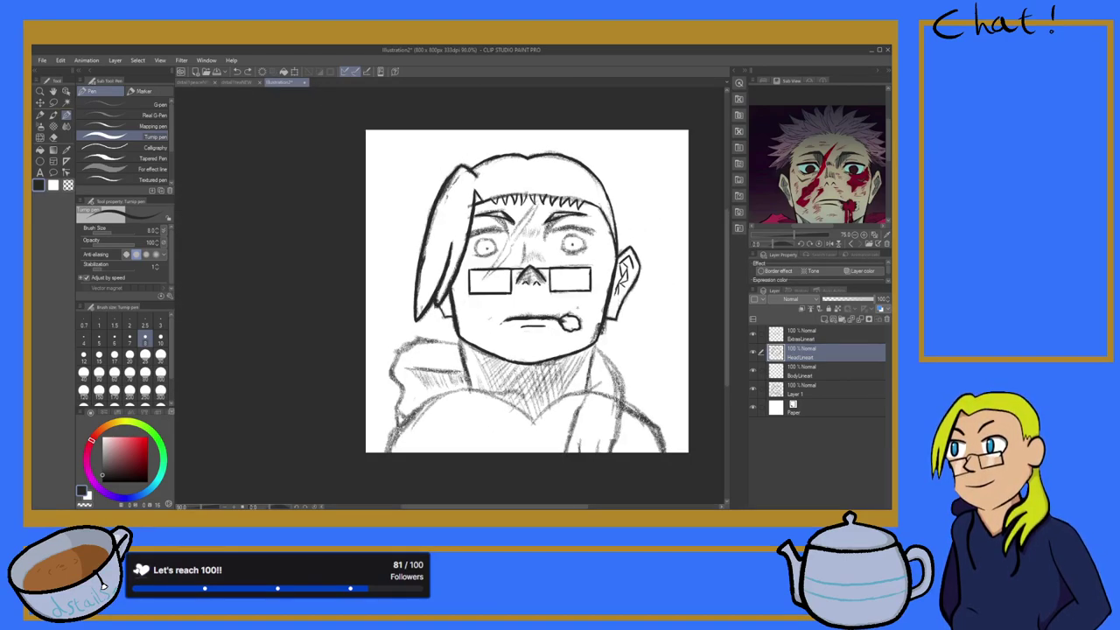
pyautogui.scroll(5, 526, 241)
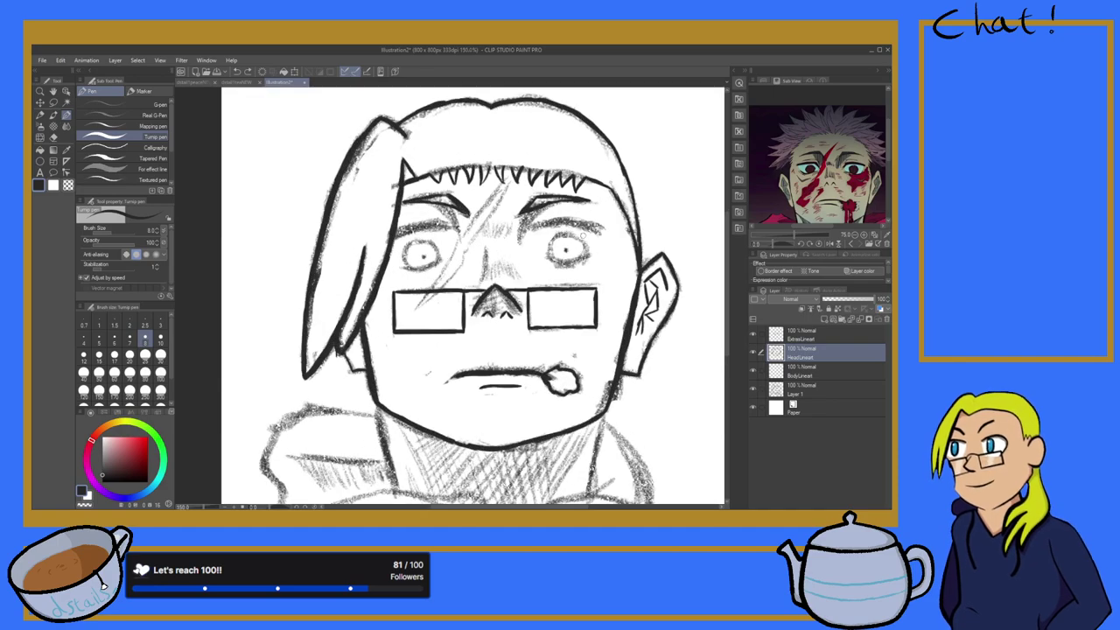
# Step: Lasso the pupil of the ear-side sketched eye, move it slightly toward the nose and down on Layer 1, and deselect
pyautogui.click(54, 103)
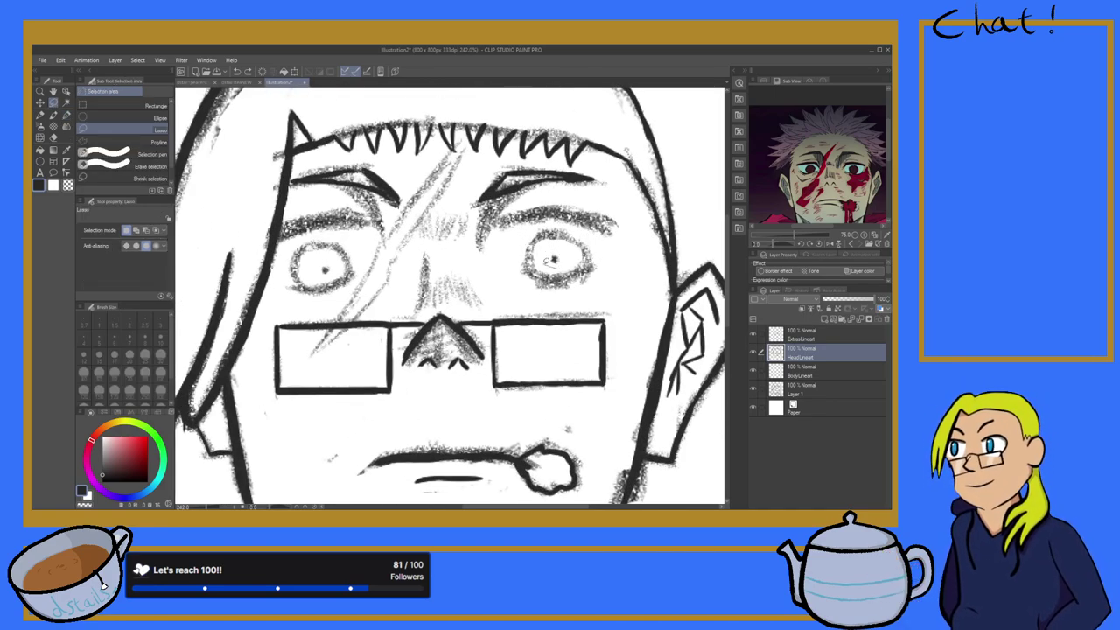
pyautogui.moveTo(565, 253); pyautogui.dragTo(559, 258)
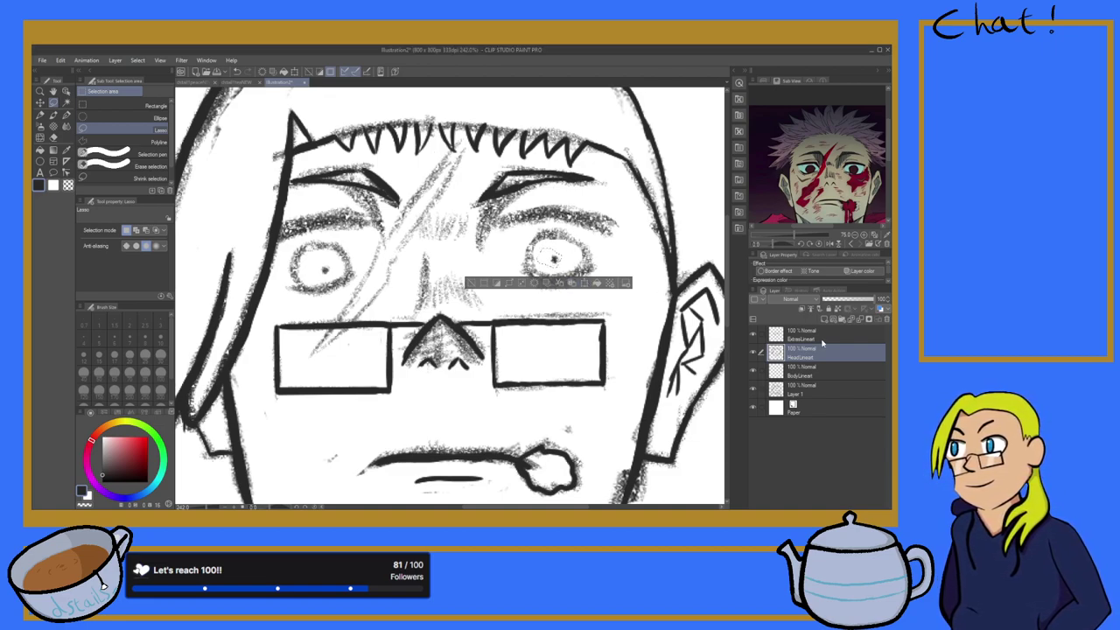
pyautogui.click(814, 394)
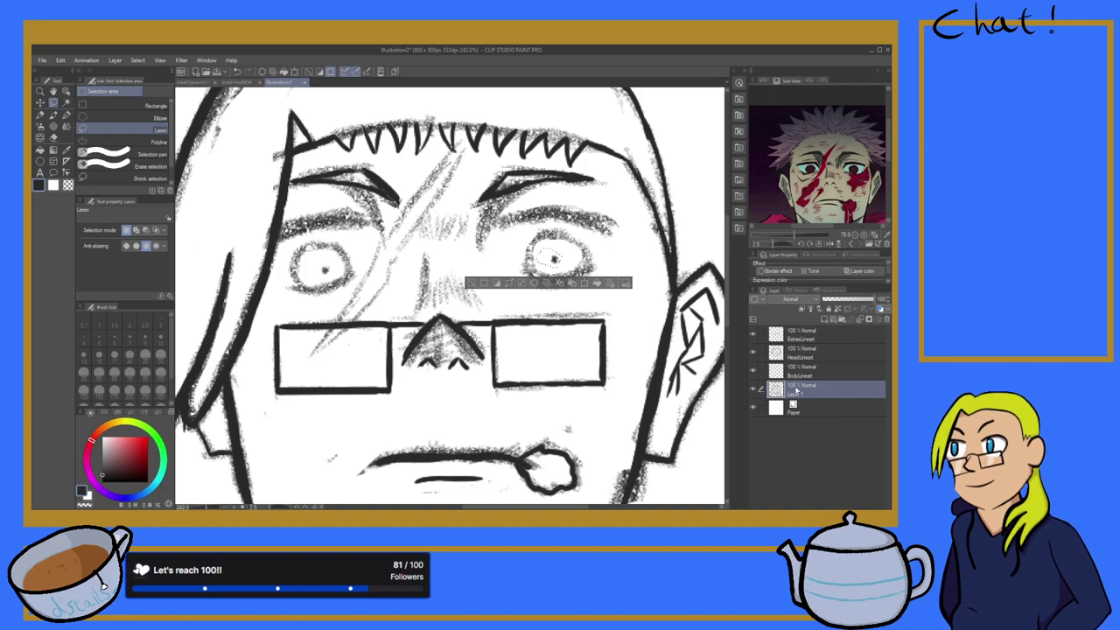
pyautogui.click(584, 283)
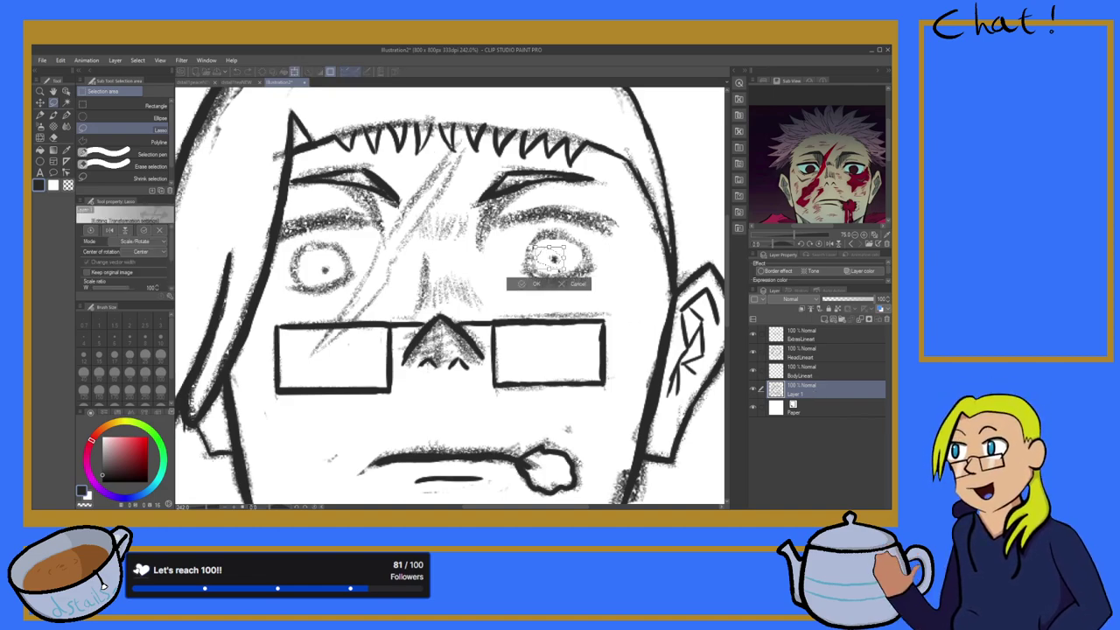
pyautogui.moveTo(557, 265); pyautogui.dragTo(551, 268)
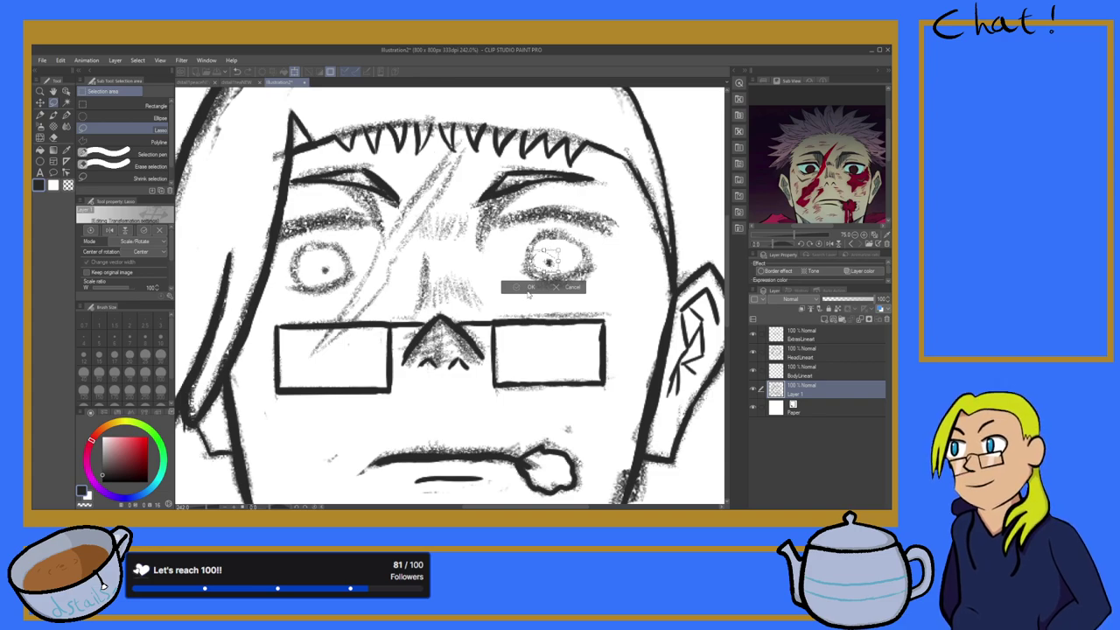
pyautogui.click(529, 287)
pyautogui.scroll(-5, 444, 323)
pyautogui.scroll(-2, 421, 405)
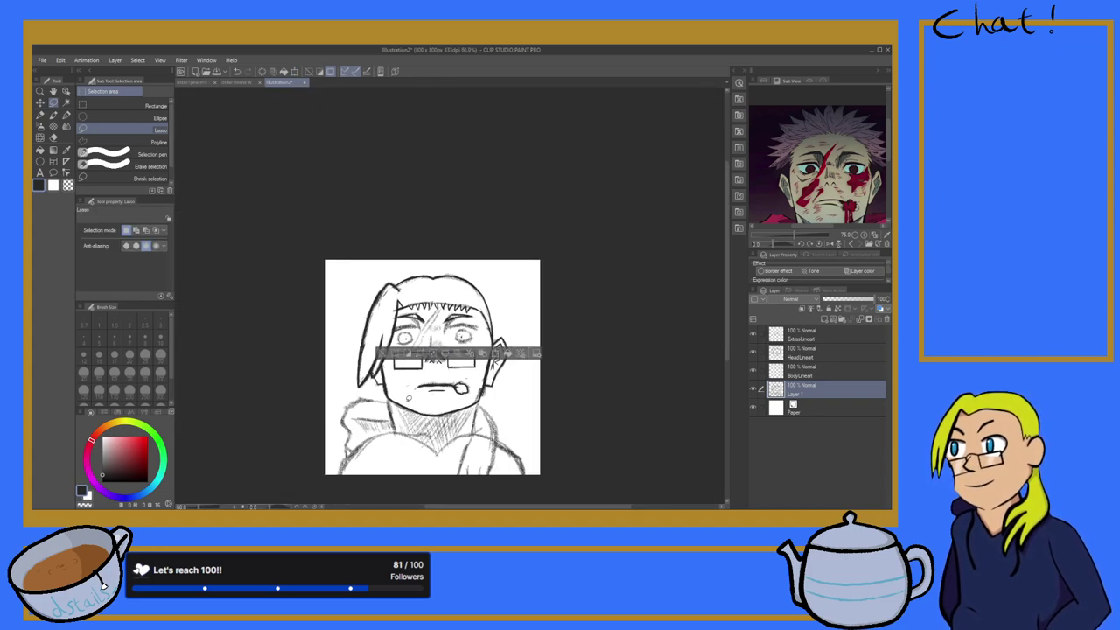
pyautogui.hotkey('ctrl', 'd')
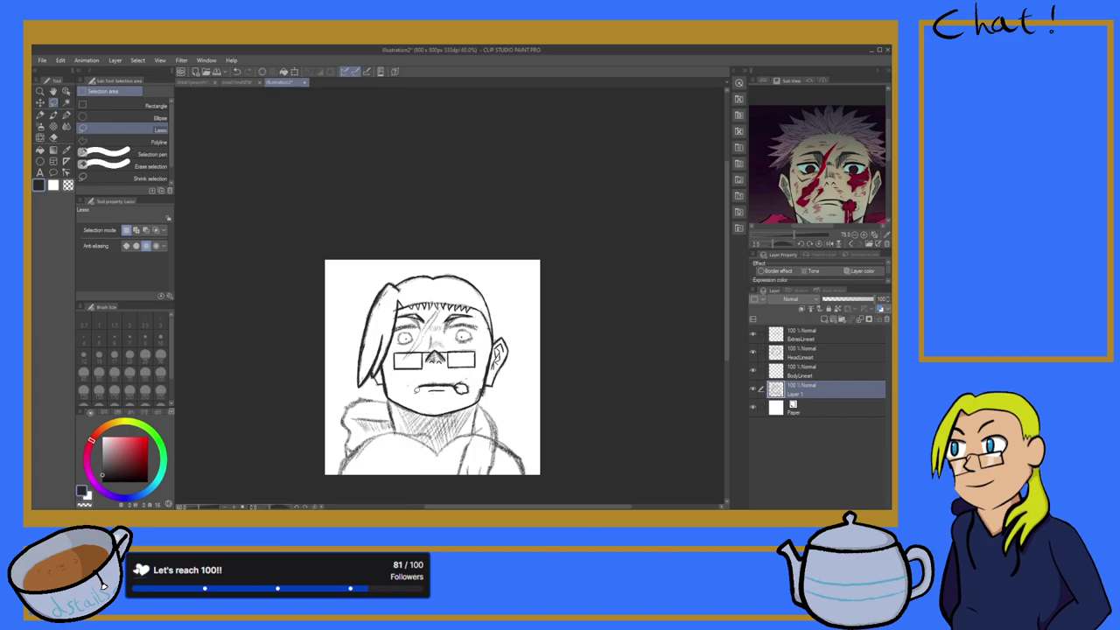
# Step: Restore the selection around the ear-side pupil, nudge the pupil slightly farther down, and clear the selection
pyautogui.scroll(6, 417, 390)
pyautogui.hotkey('ctrl', 'z')
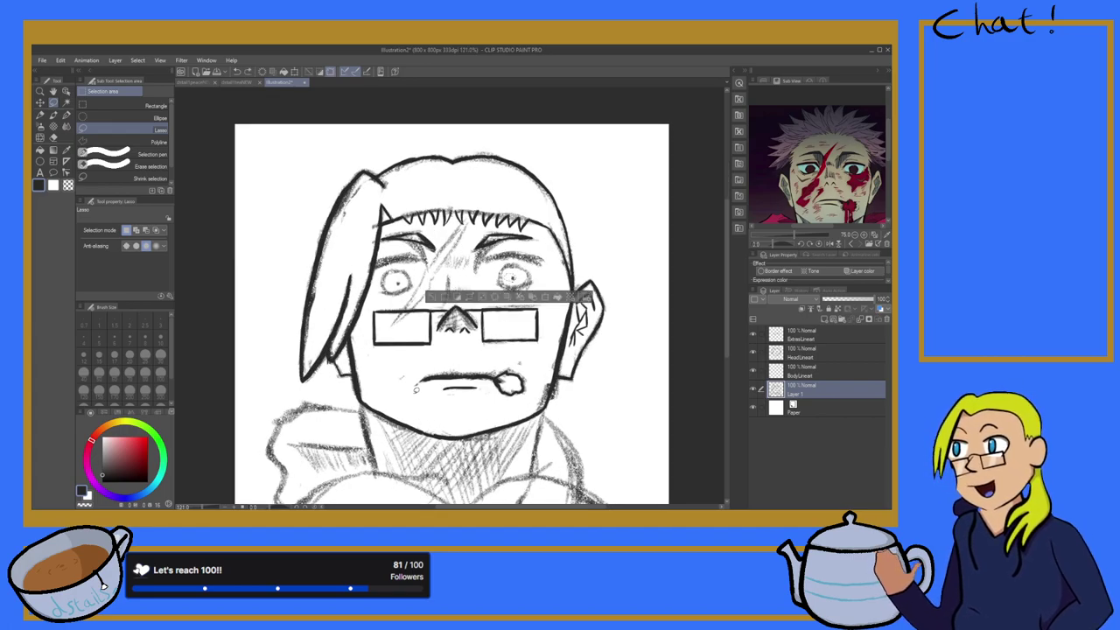
pyautogui.scroll(3, 521, 308)
pyautogui.hotkey('ctrl', 't')
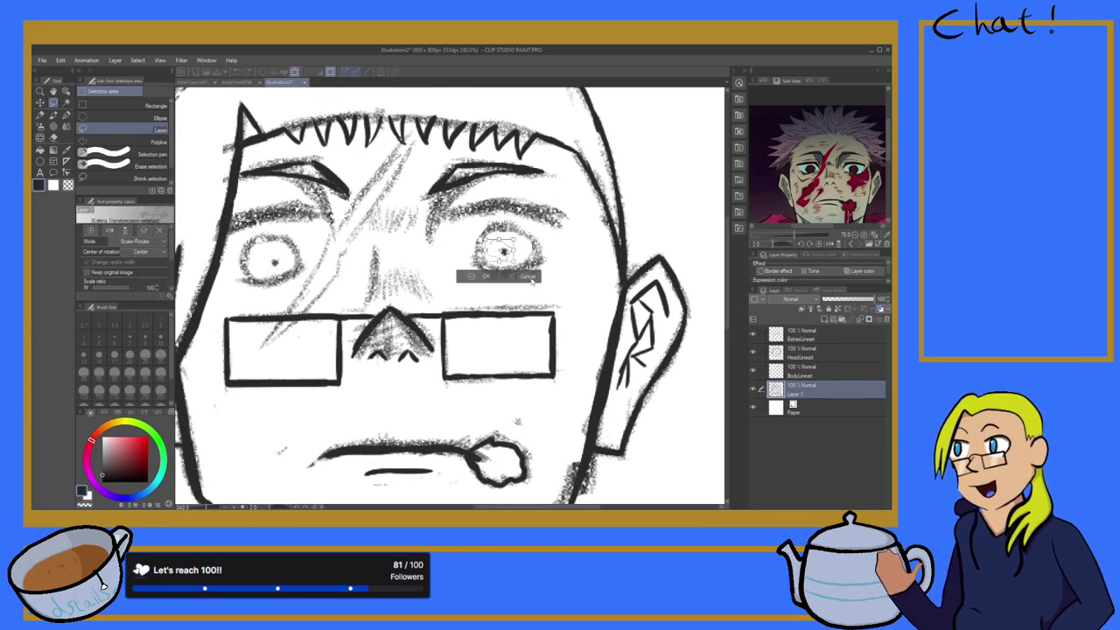
pyautogui.moveTo(505, 255); pyautogui.dragTo(502, 255)
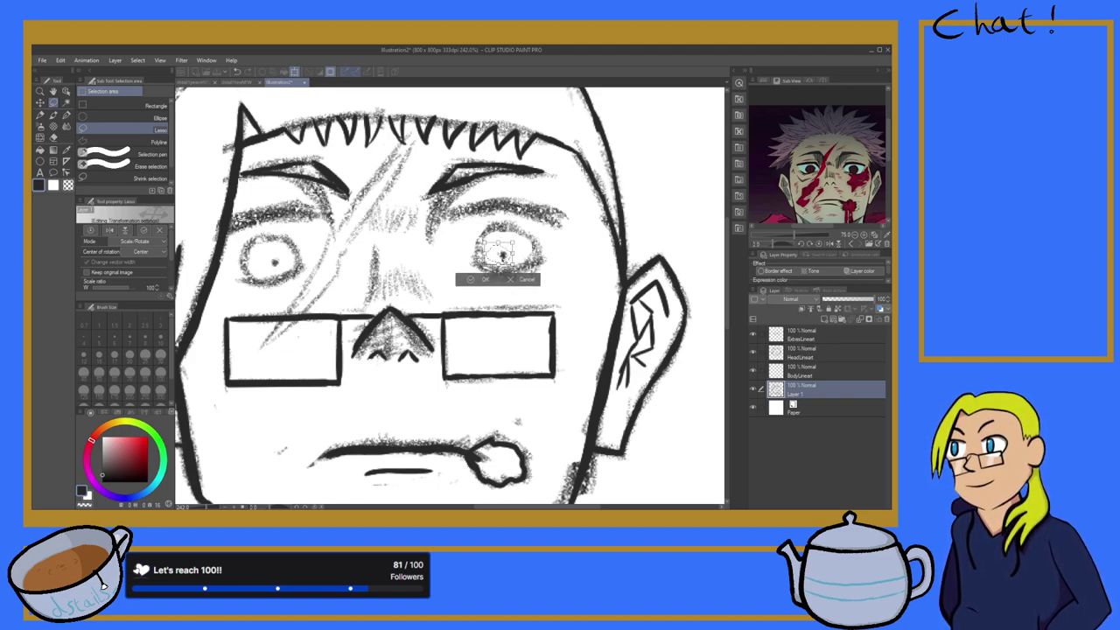
pyautogui.click(472, 280)
pyautogui.hotkey('ctrl', 'd')
pyautogui.scroll(-5, 392, 248)
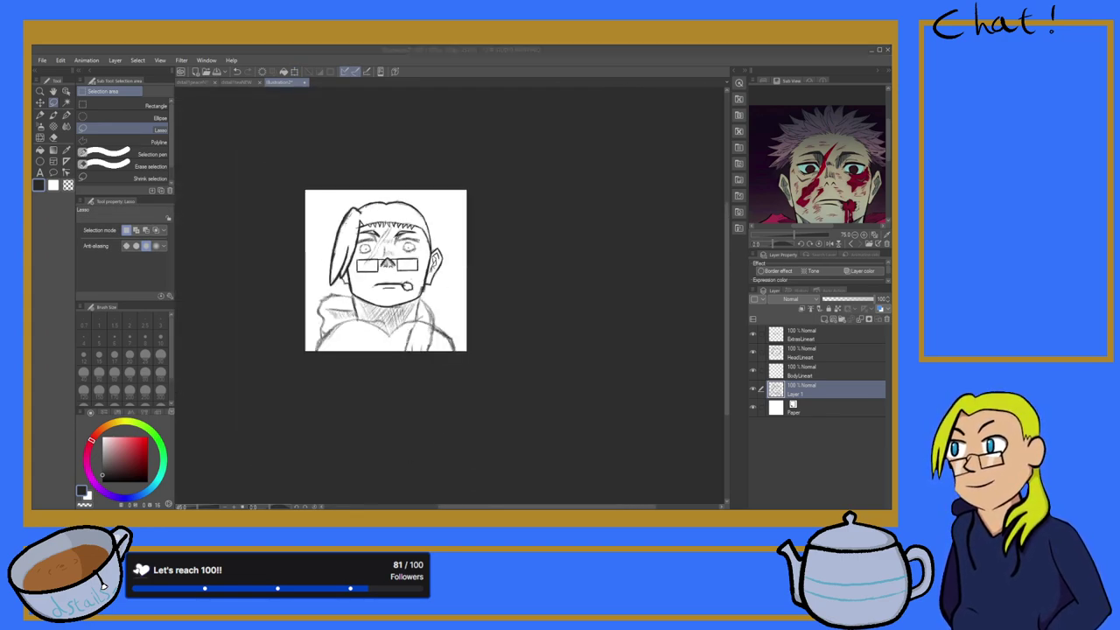
pyautogui.moveTo(821, 128); pyautogui.dragTo(824, 211)
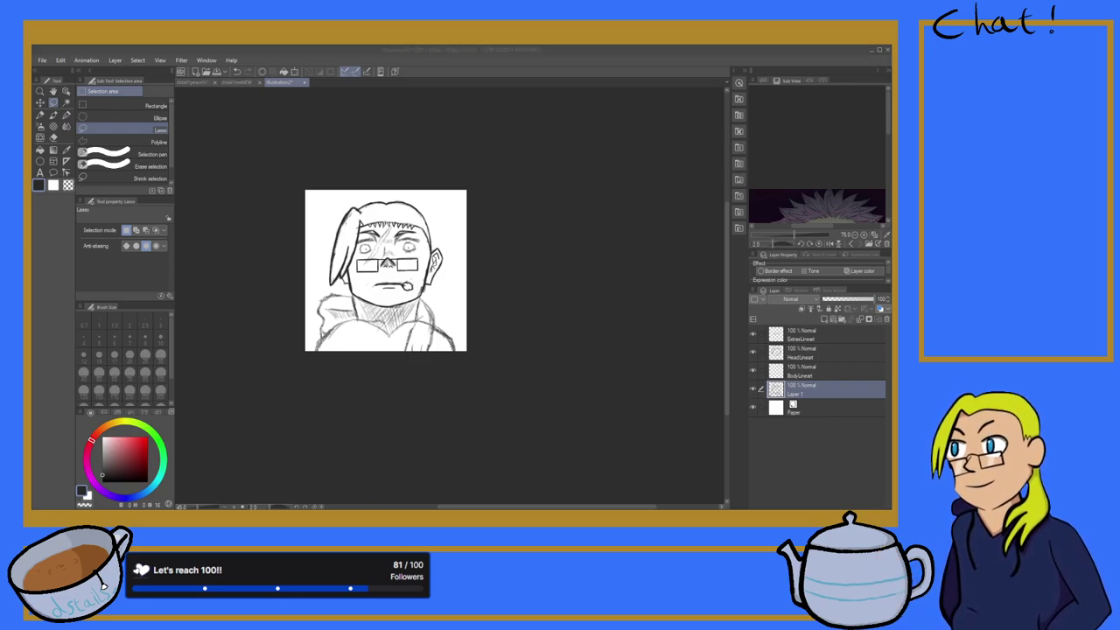
pyautogui.scroll(9, 409, 276)
pyautogui.scroll(-1, 403, 284)
pyautogui.scroll(-12, 372, 357)
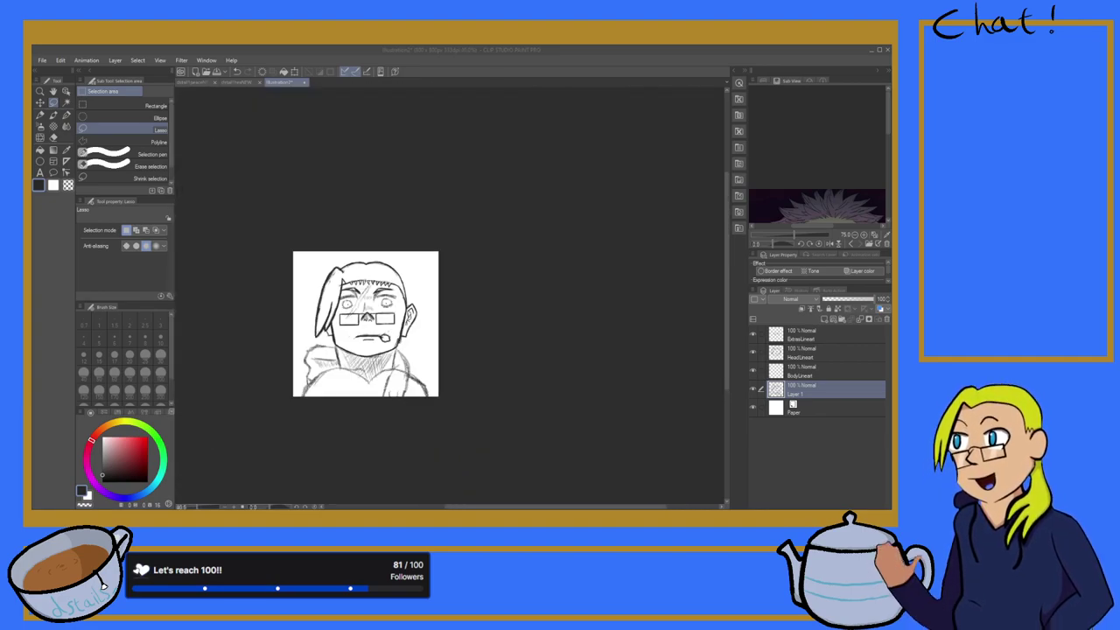
# Step: Ink the upper eyelid of the hair-side eye on the HeadLineart layer with the Turnip pen, starting at the hair strand
pyautogui.click(816, 353)
pyautogui.scroll(1, 405, 404)
pyautogui.scroll(5, 405, 403)
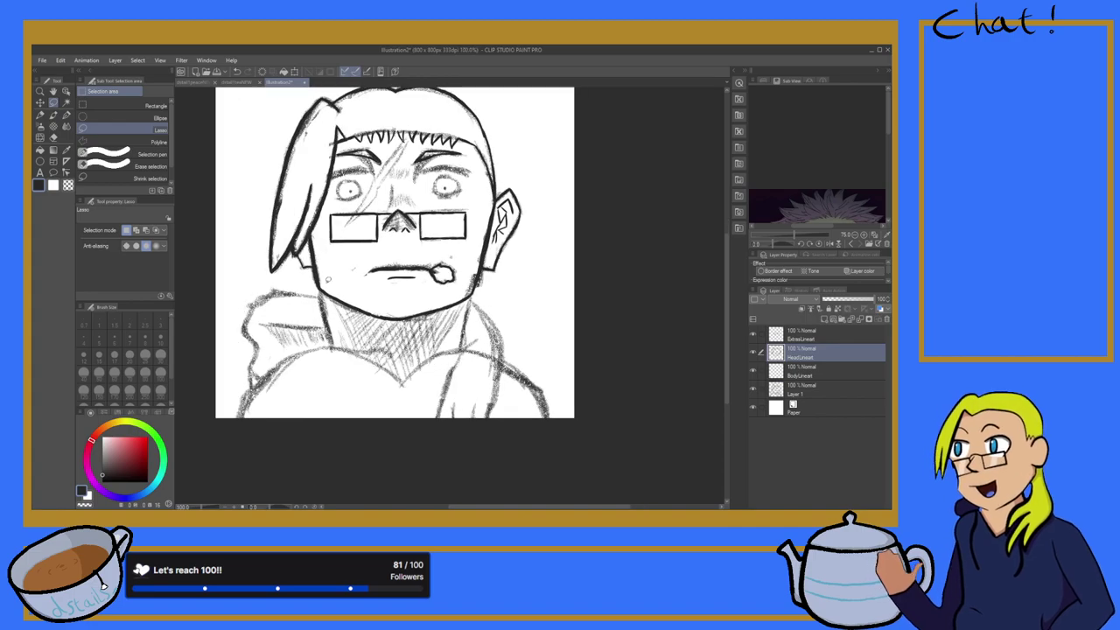
pyautogui.scroll(4, 342, 160)
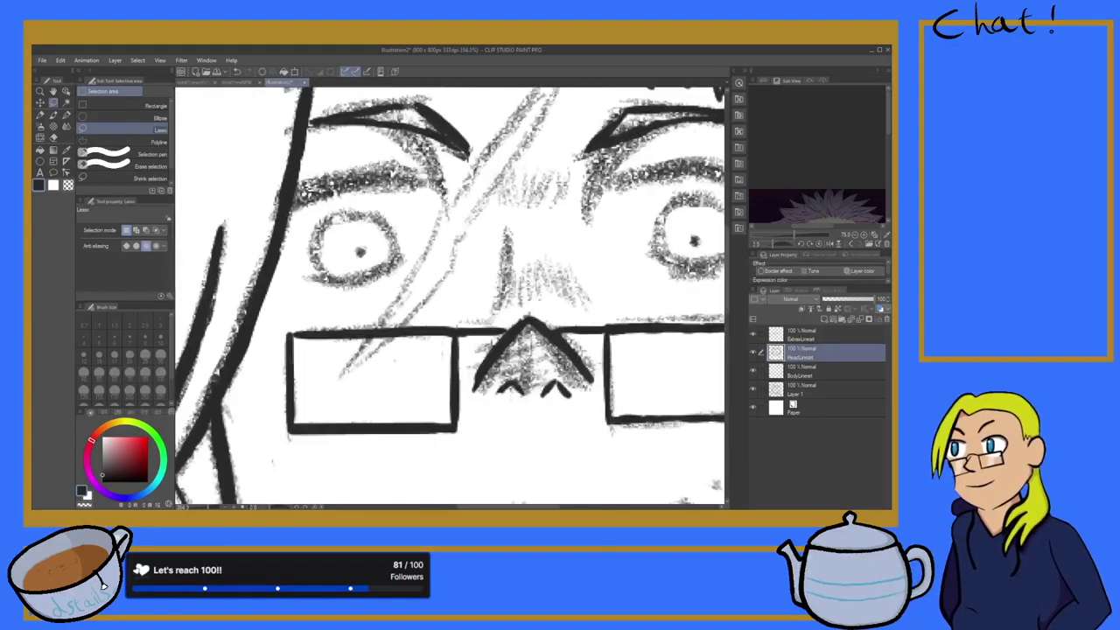
pyautogui.moveTo(778, 188); pyautogui.dragTo(774, 117)
pyautogui.scroll(-3, 451, 201)
pyautogui.scroll(3, 390, 180)
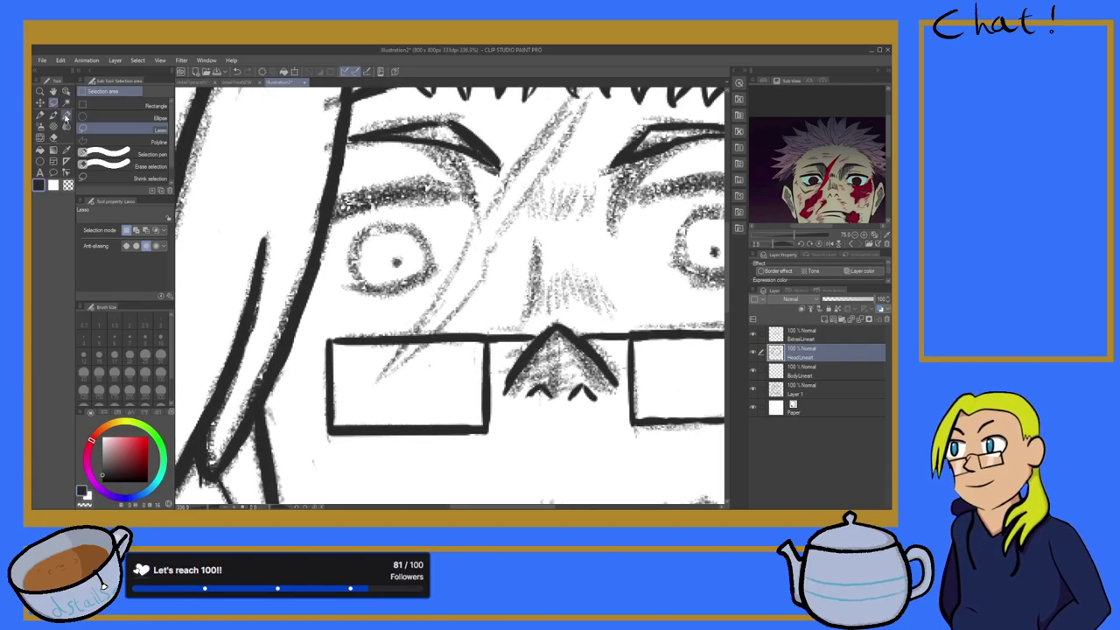
pyautogui.click(66, 115)
pyautogui.scroll(1, 347, 178)
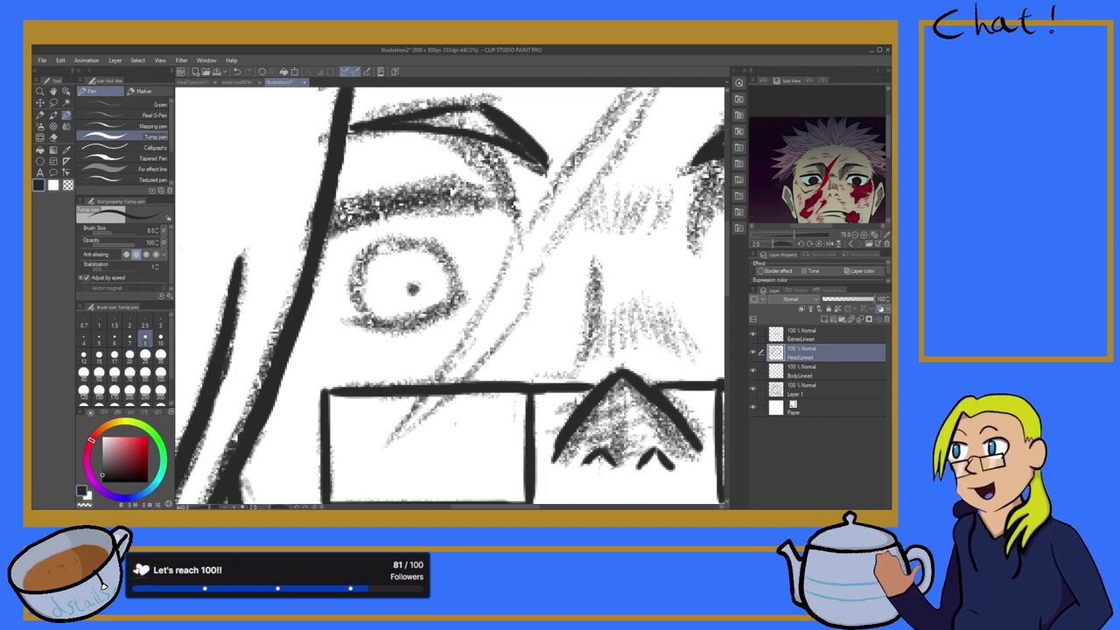
pyautogui.moveTo(328, 228)
pyautogui.mouseDown()
pyautogui.moveTo(422, 194)
pyautogui.moveTo(395, 206)
pyautogui.moveTo(481, 204)
pyautogui.mouseUp()
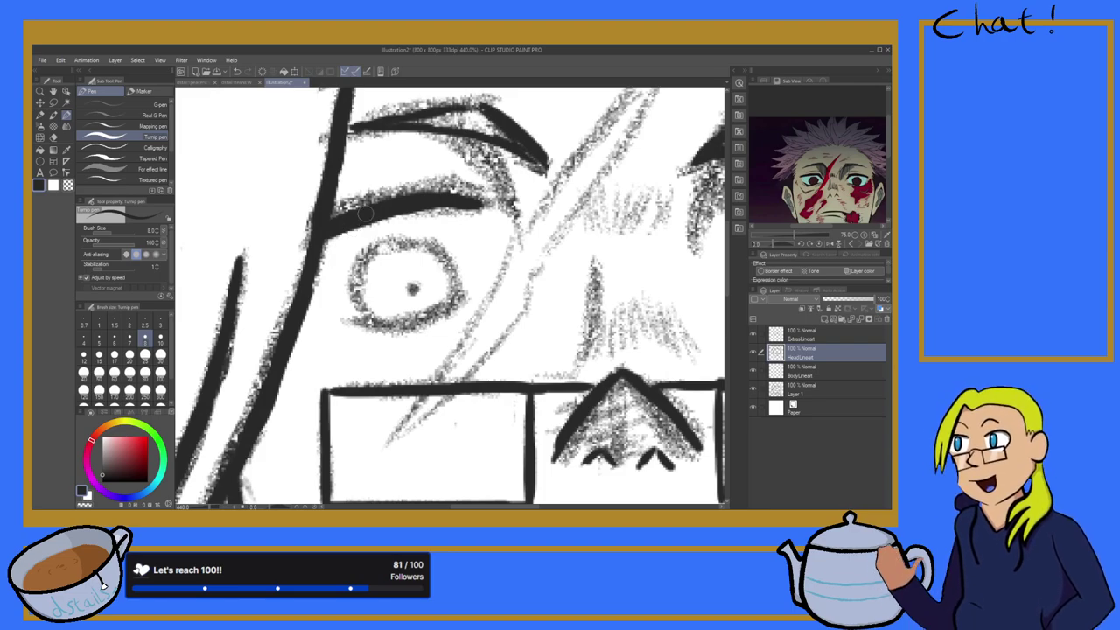
# Step: Ink the upper eyelid of the ear-side eye as a curved line with a tapered outer end
pyautogui.scroll(-5, 401, 177)
pyautogui.scroll(-4, 558, 246)
pyautogui.scroll(5, 585, 215)
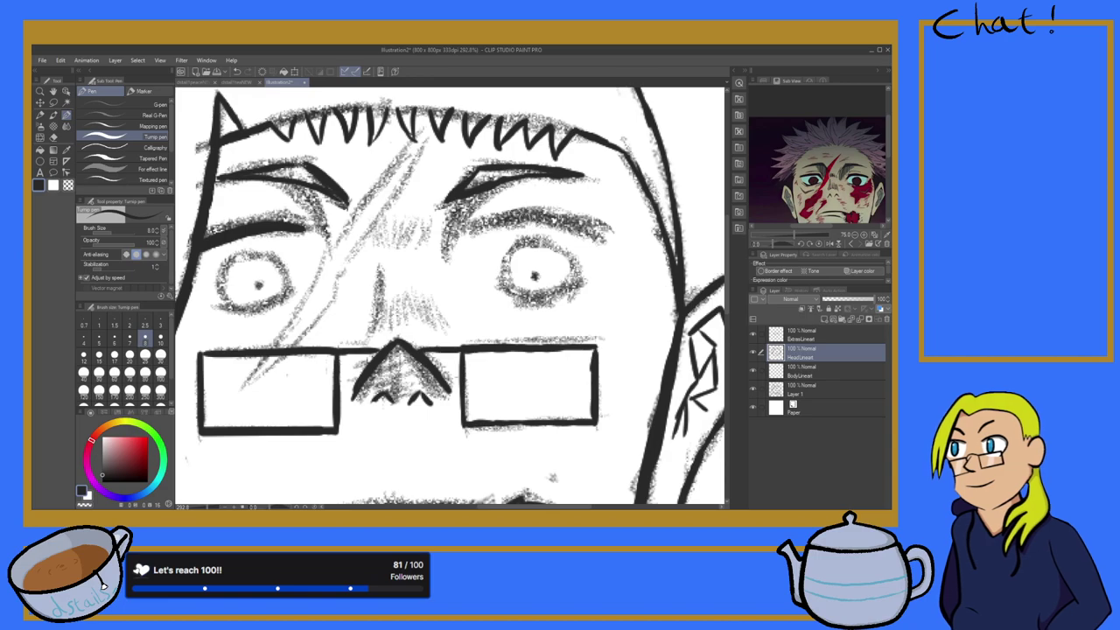
pyautogui.moveTo(479, 229)
pyautogui.mouseDown()
pyautogui.moveTo(533, 217)
pyautogui.moveTo(593, 226)
pyautogui.mouseUp()
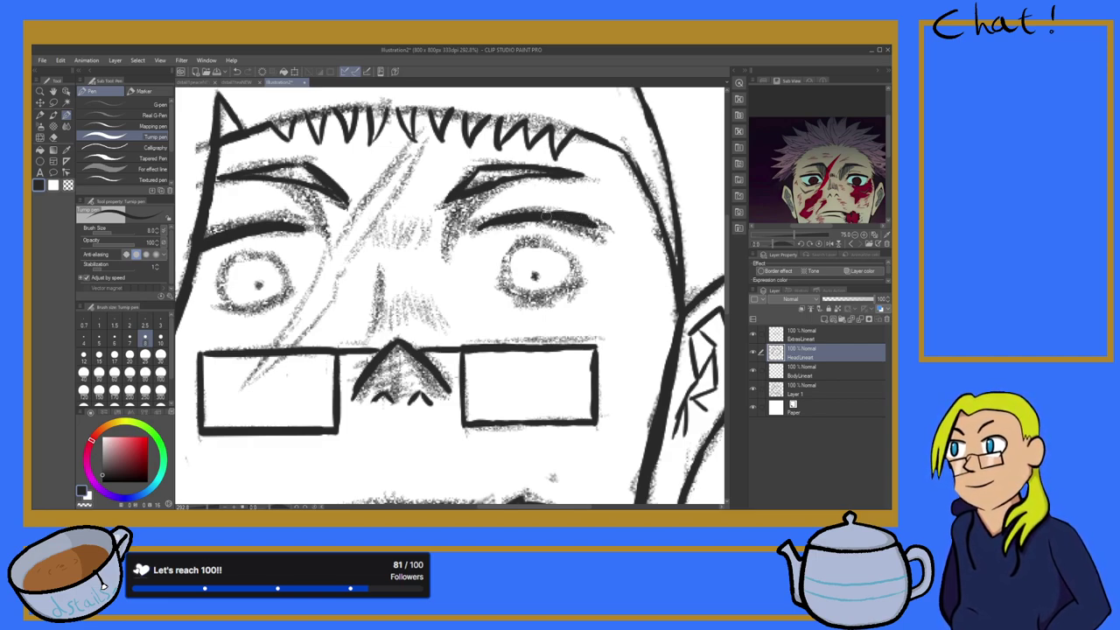
pyautogui.moveTo(574, 221); pyautogui.dragTo(596, 228)
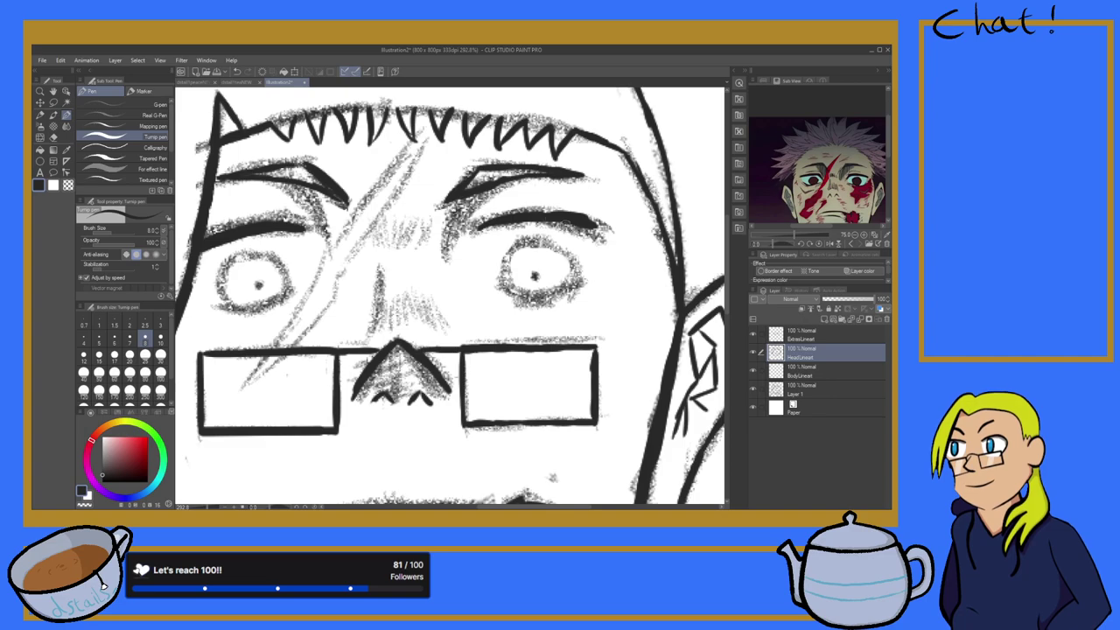
pyautogui.click(53, 136)
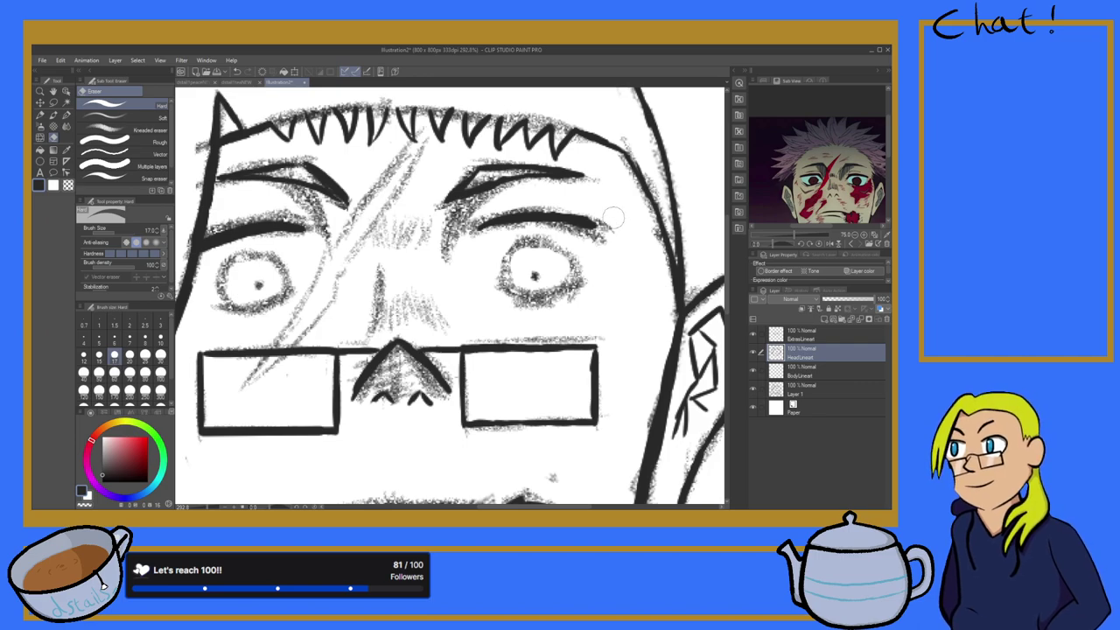
pyautogui.scroll(-8, 626, 186)
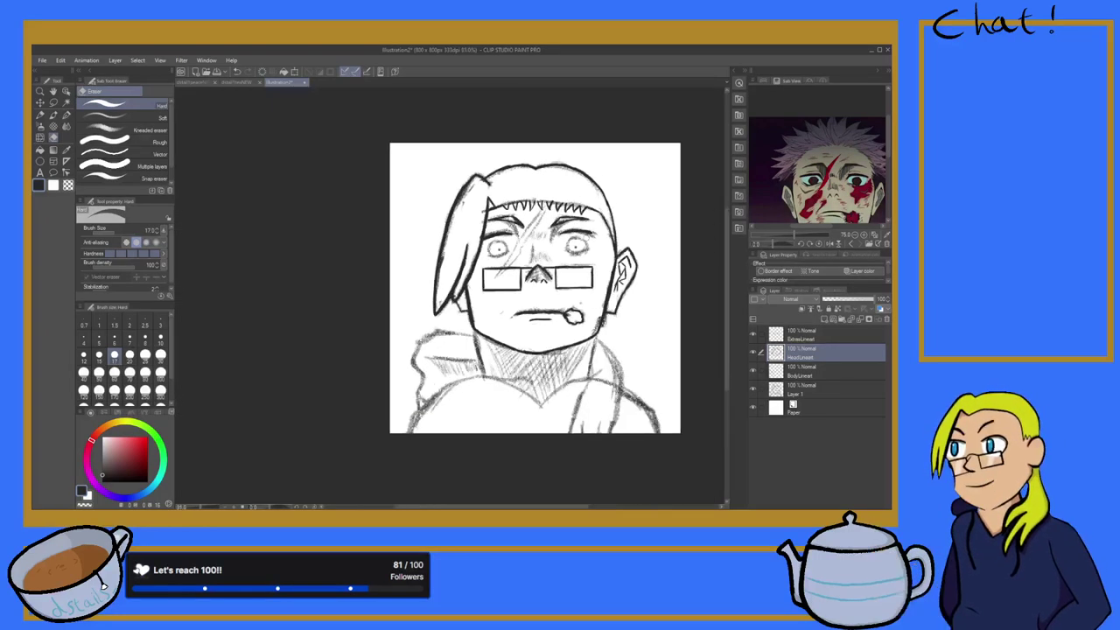
pyautogui.scroll(-4, 586, 249)
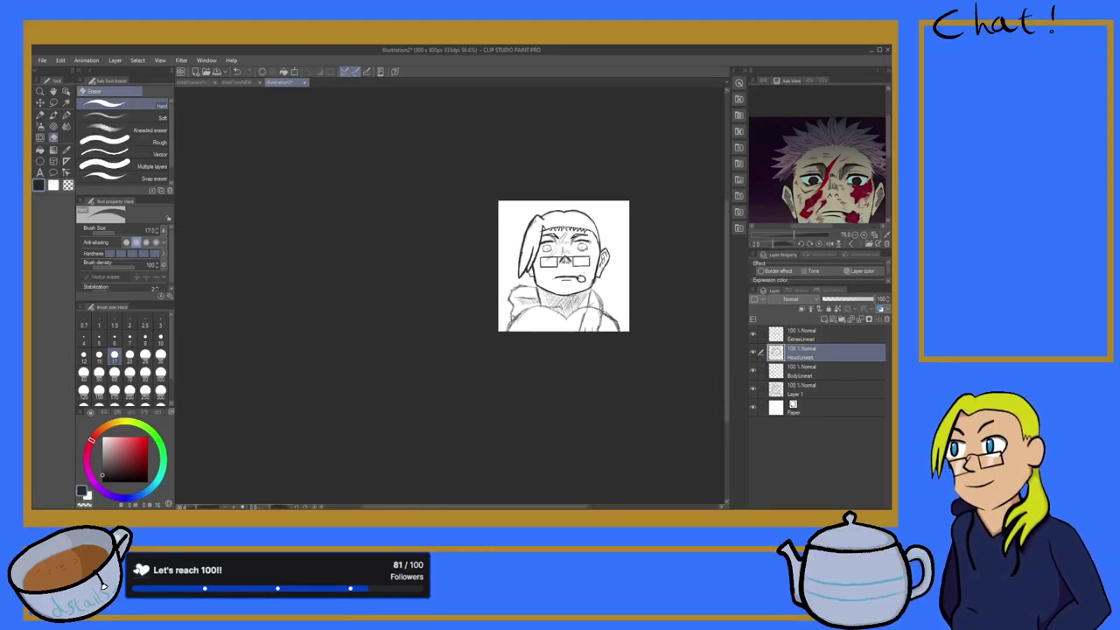
# Step: Lasso the inked upper eyelid of the ear-side eye, shift it slightly toward the ear, and deselect
pyautogui.scroll(5, 618, 280)
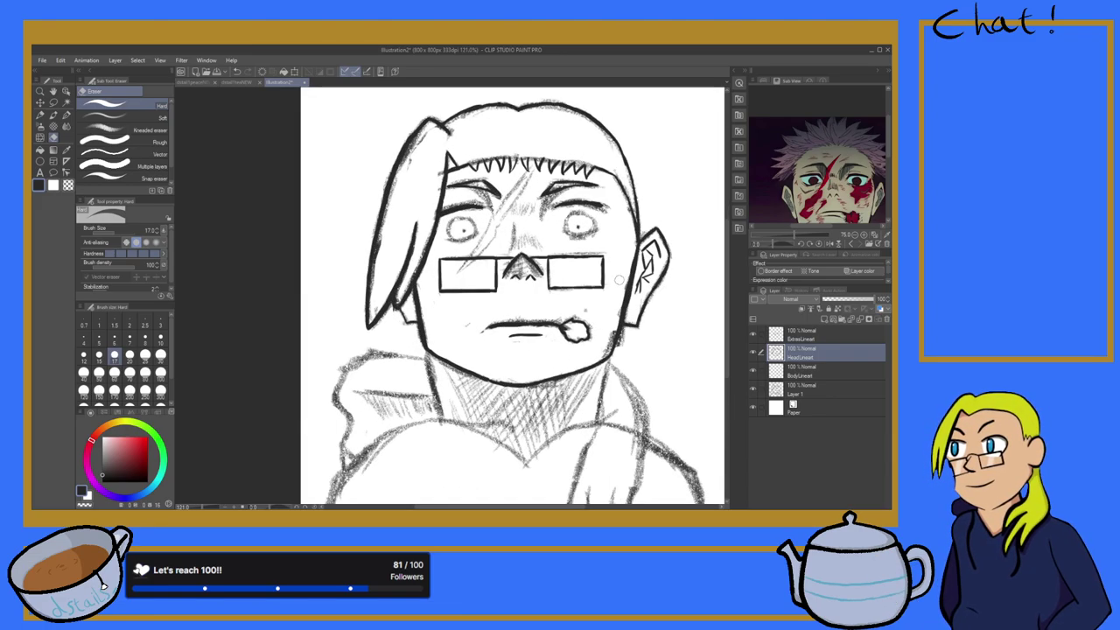
pyautogui.scroll(3, 619, 280)
pyautogui.press('m')
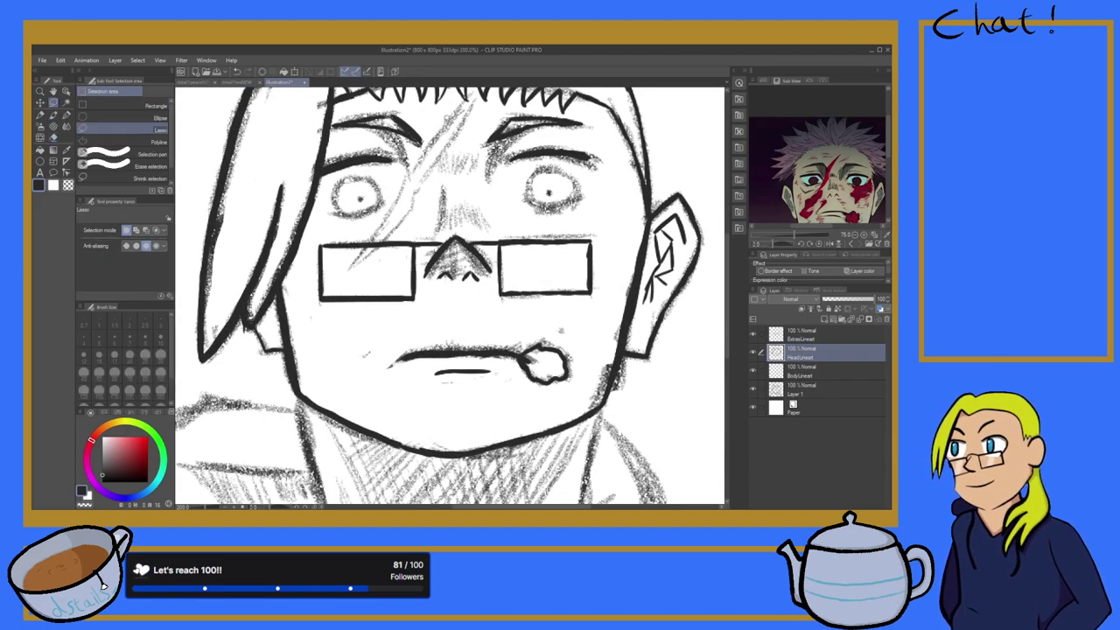
pyautogui.moveTo(506, 153)
pyautogui.mouseDown()
pyautogui.moveTo(588, 133)
pyautogui.moveTo(579, 203)
pyautogui.moveTo(470, 172)
pyautogui.mouseUp()
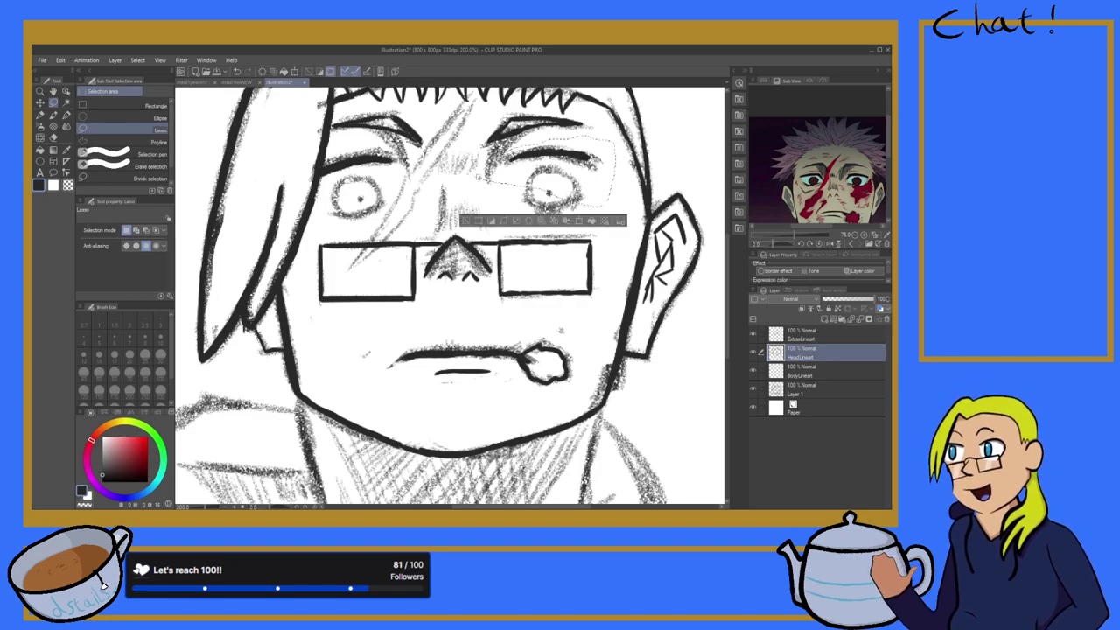
pyautogui.click(584, 220)
pyautogui.moveTo(622, 208); pyautogui.dragTo(620, 211)
pyautogui.moveTo(571, 170); pyautogui.dragTo(576, 171)
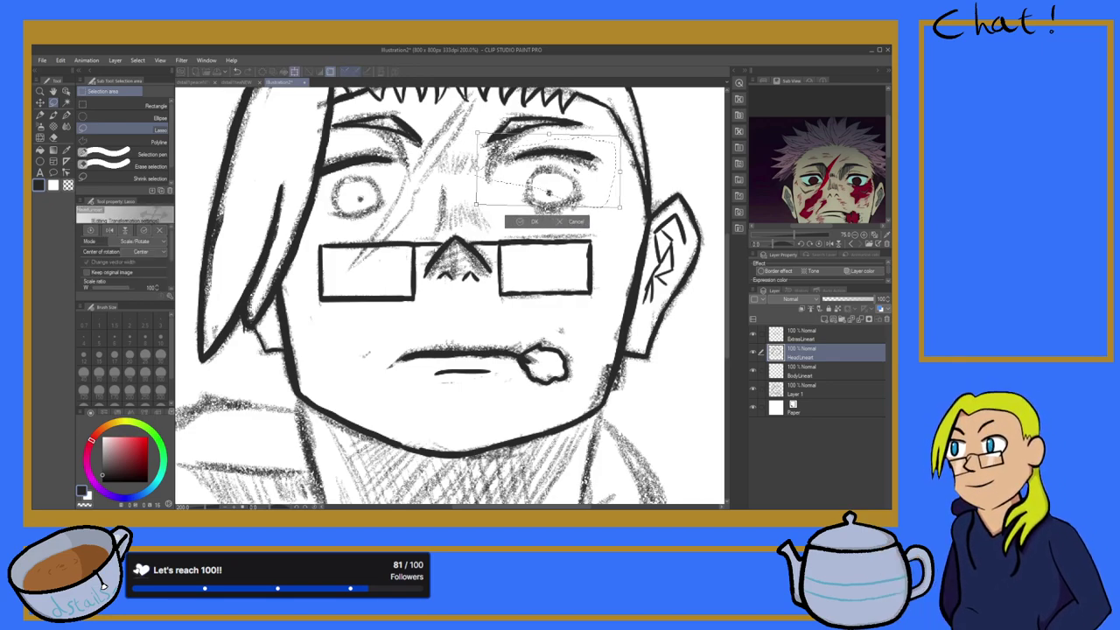
pyautogui.click(526, 223)
pyautogui.hotkey('ctrl', 'd')
pyautogui.scroll(-4, 347, 268)
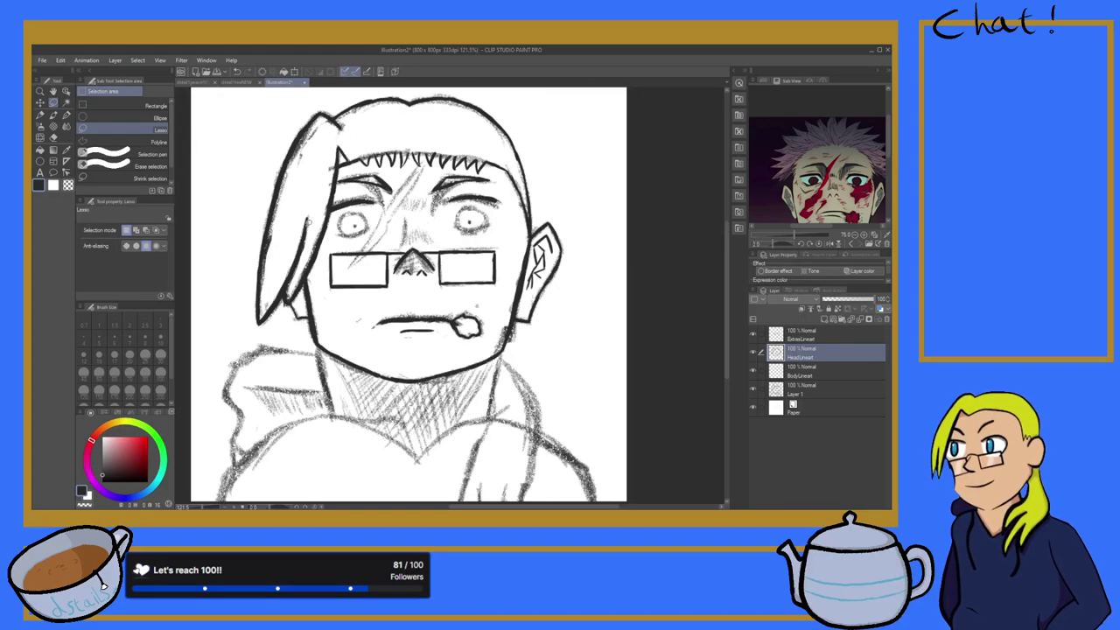
# Step: Ink the lower eyelid and the round iris outline of the hair-side eye with the Turnip pen
pyautogui.scroll(7, 315, 231)
pyautogui.scroll(-3, 383, 208)
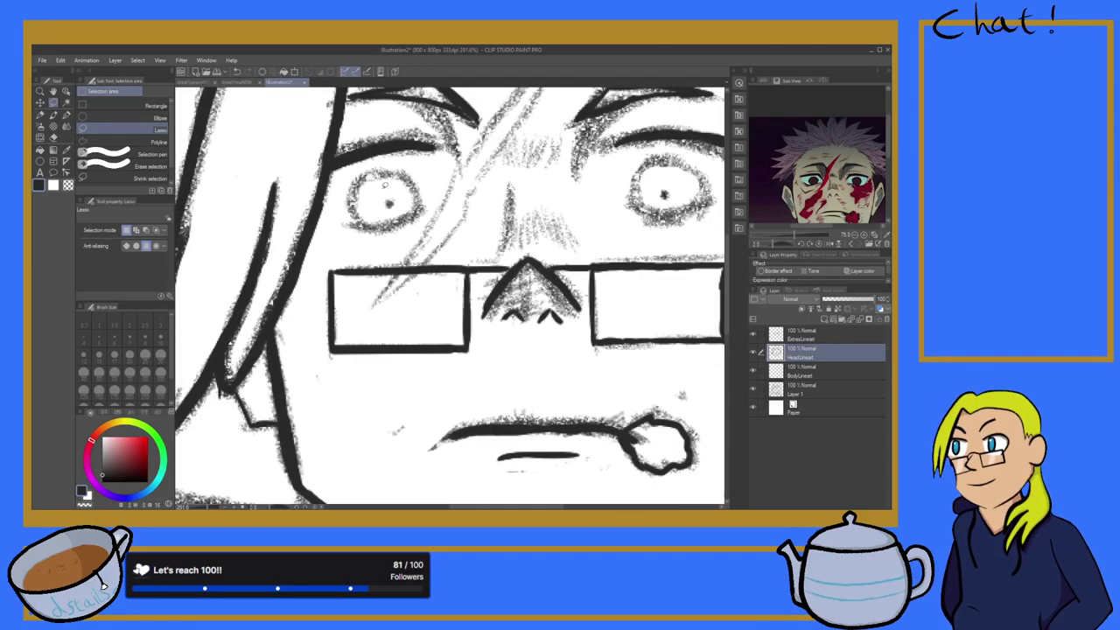
pyautogui.click(66, 116)
pyautogui.scroll(3, 275, 151)
pyautogui.scroll(-4, 274, 153)
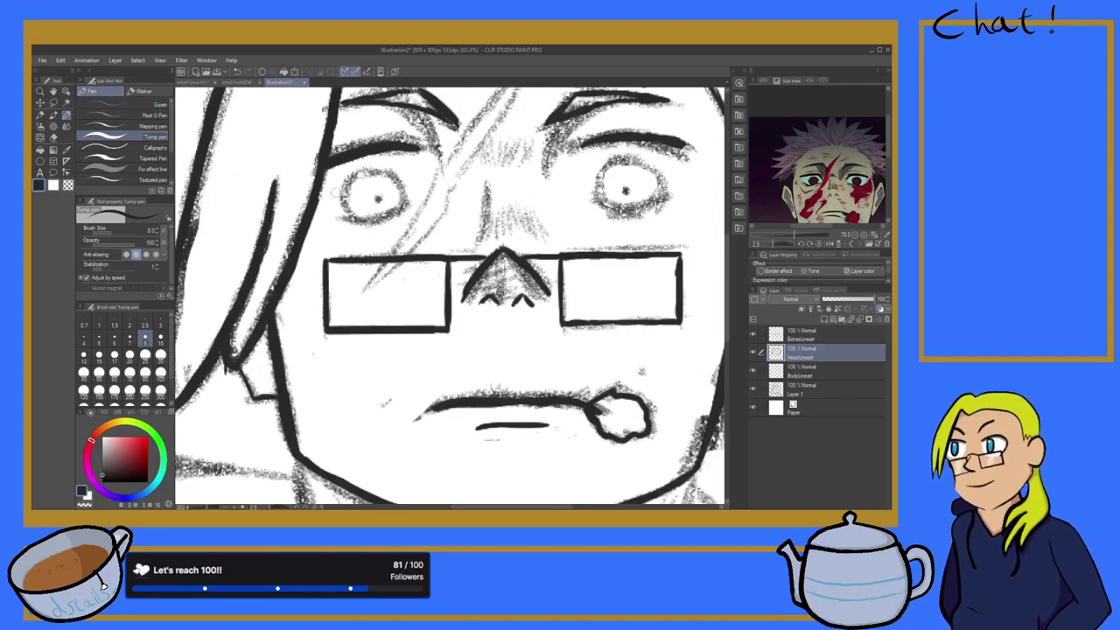
pyautogui.scroll(2, 331, 187)
pyautogui.moveTo(366, 239)
pyautogui.mouseDown()
pyautogui.moveTo(333, 235)
pyautogui.moveTo(398, 245)
pyautogui.moveTo(456, 210)
pyautogui.moveTo(391, 245)
pyautogui.mouseUp()
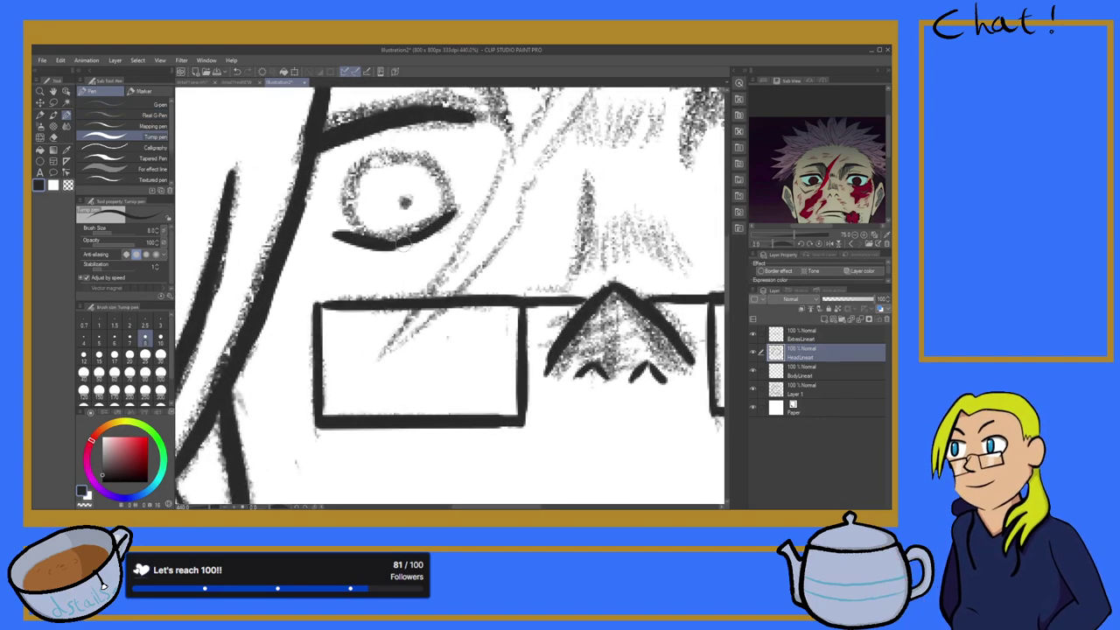
pyautogui.moveTo(454, 213)
pyautogui.mouseDown()
pyautogui.moveTo(382, 244)
pyautogui.moveTo(319, 231)
pyautogui.moveTo(397, 147)
pyautogui.moveTo(378, 150)
pyautogui.moveTo(425, 158)
pyautogui.moveTo(448, 186)
pyautogui.moveTo(434, 226)
pyautogui.mouseUp()
pyautogui.moveTo(449, 187); pyautogui.dragTo(434, 224)
pyautogui.moveTo(350, 207); pyautogui.dragTo(366, 234)
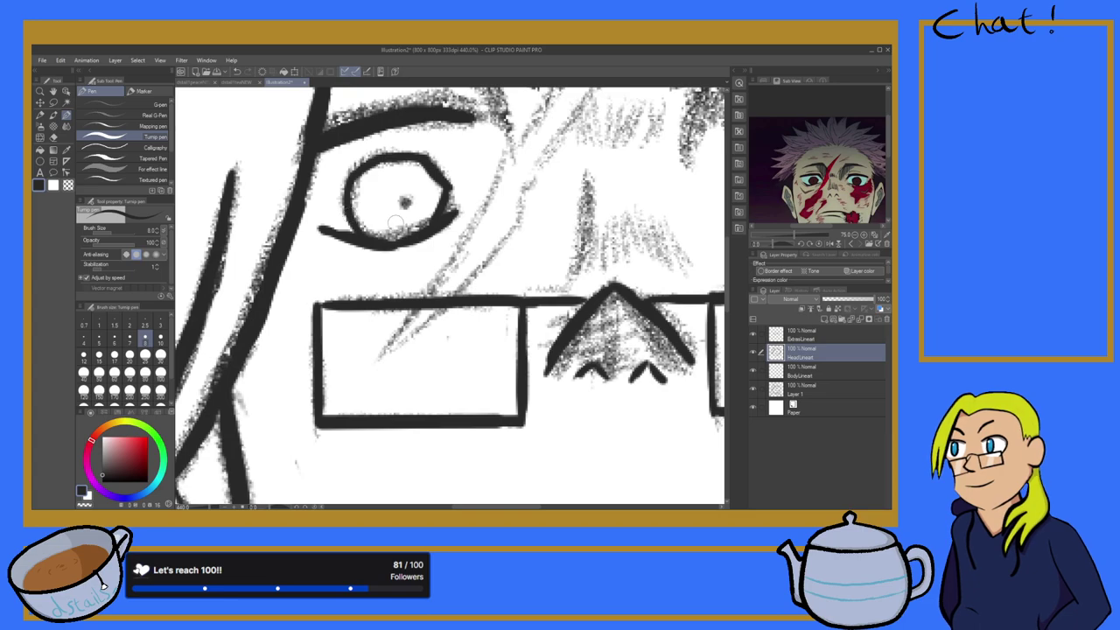
pyautogui.scroll(-15, 440, 212)
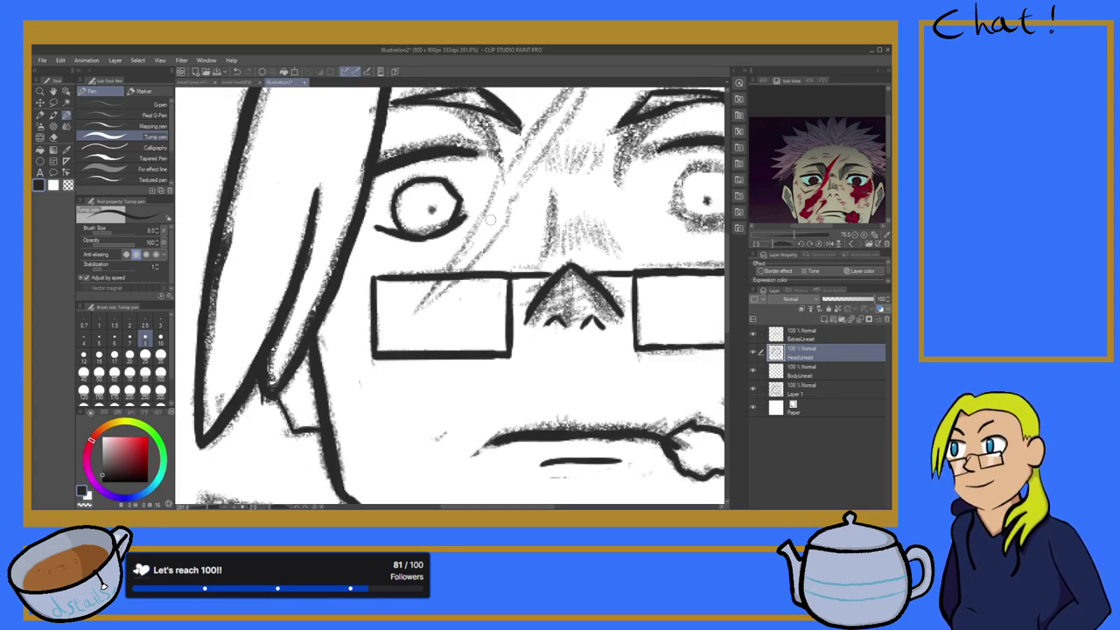
pyautogui.scroll(12, 565, 201)
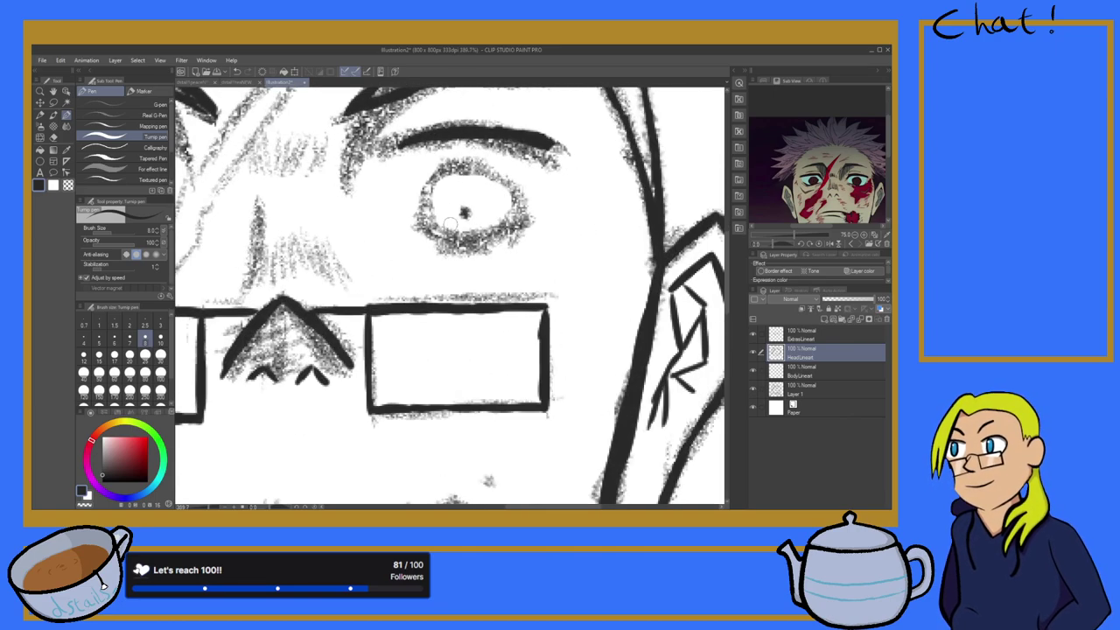
# Step: Ink the lower eyelid and the round iris outline of the ear-side eye with the Turnip pen
pyautogui.moveTo(410, 224)
pyautogui.mouseDown()
pyautogui.moveTo(464, 250)
pyautogui.moveTo(543, 216)
pyautogui.mouseUp()
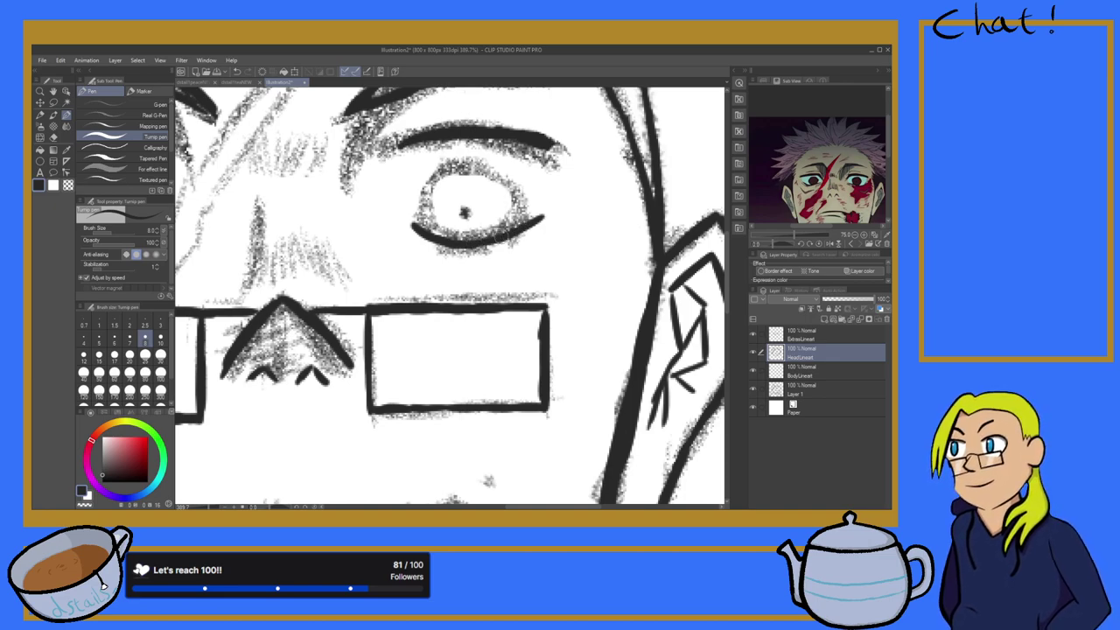
pyautogui.moveTo(431, 233)
pyautogui.mouseDown()
pyautogui.moveTo(426, 193)
pyautogui.moveTo(461, 164)
pyautogui.moveTo(494, 166)
pyautogui.moveTo(525, 206)
pyautogui.mouseUp()
pyautogui.moveTo(504, 169)
pyautogui.mouseDown()
pyautogui.moveTo(514, 221)
pyautogui.moveTo(497, 242)
pyautogui.moveTo(486, 236)
pyautogui.mouseUp()
pyautogui.moveTo(425, 212)
pyautogui.mouseDown()
pyautogui.moveTo(440, 235)
pyautogui.moveTo(463, 219)
pyautogui.mouseUp()
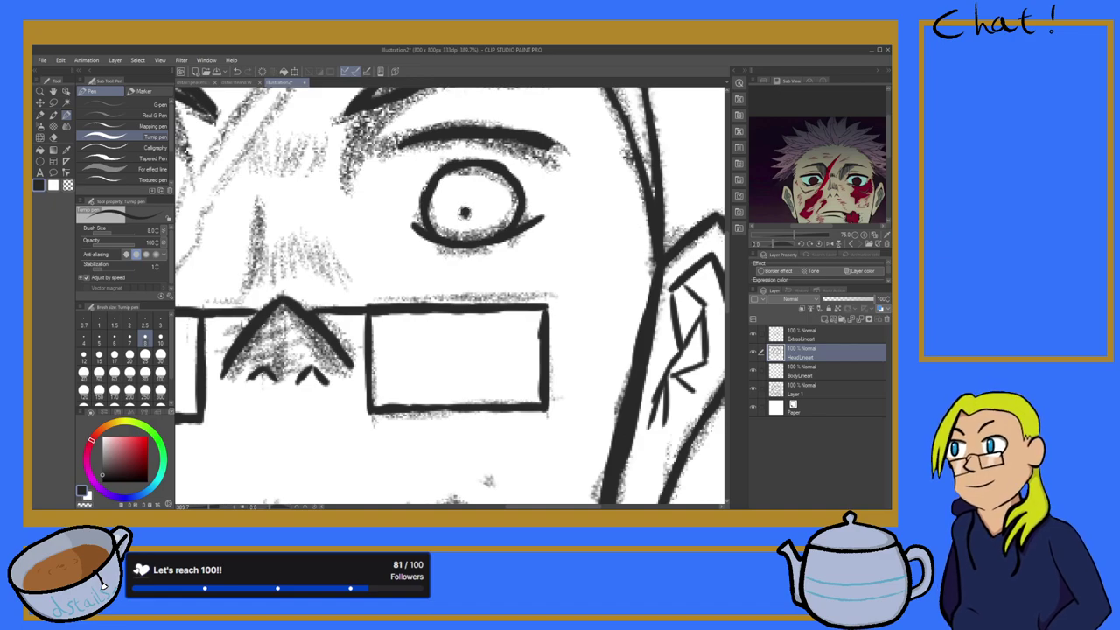
# Step: Ink both neck lines from the jaw down to the collar sketch and trim the lower end of the hair-side line
pyautogui.hotkey('ctrl', '0')
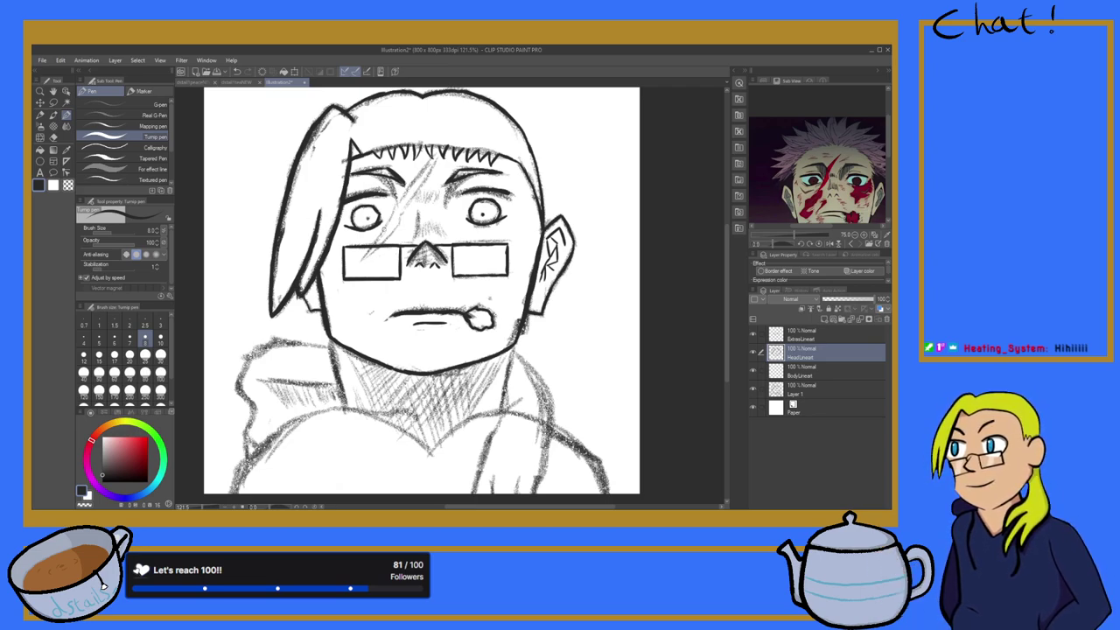
pyautogui.scroll(5, 372, 216)
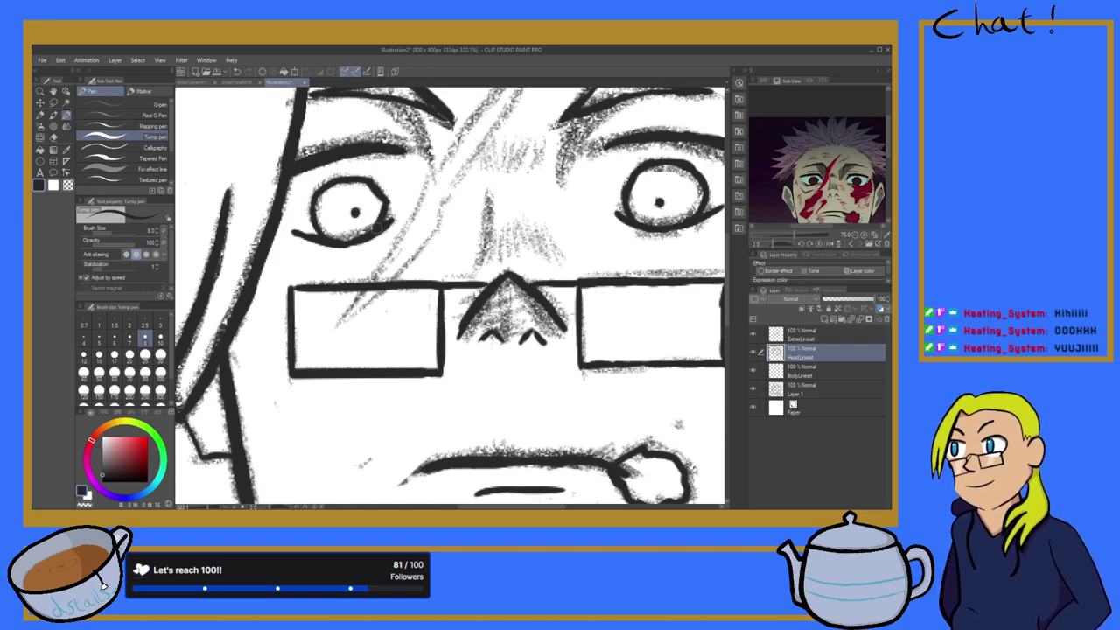
pyautogui.scroll(-8, 348, 225)
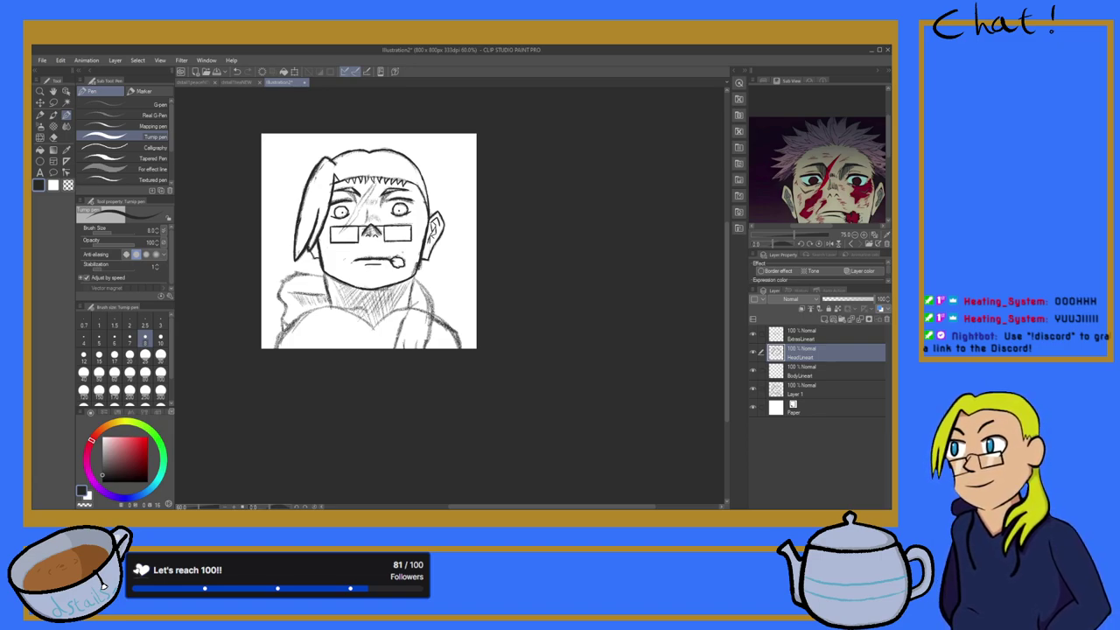
pyautogui.hotkey('ctrl', '+')
pyautogui.hotkey('ctrl', '+')
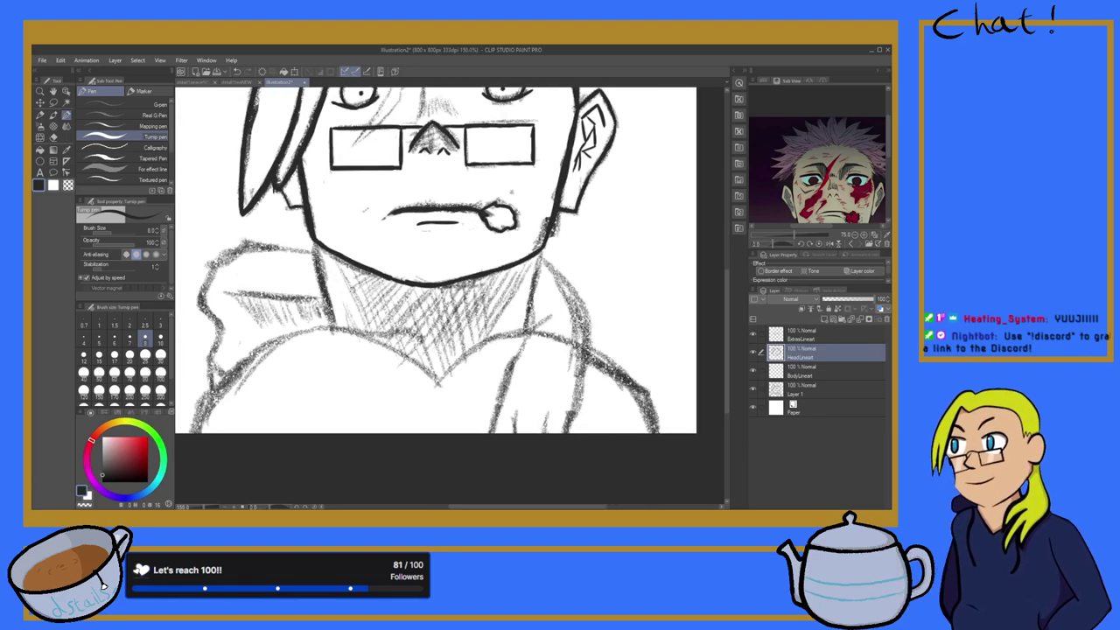
pyautogui.hotkey('ctrl', '-')
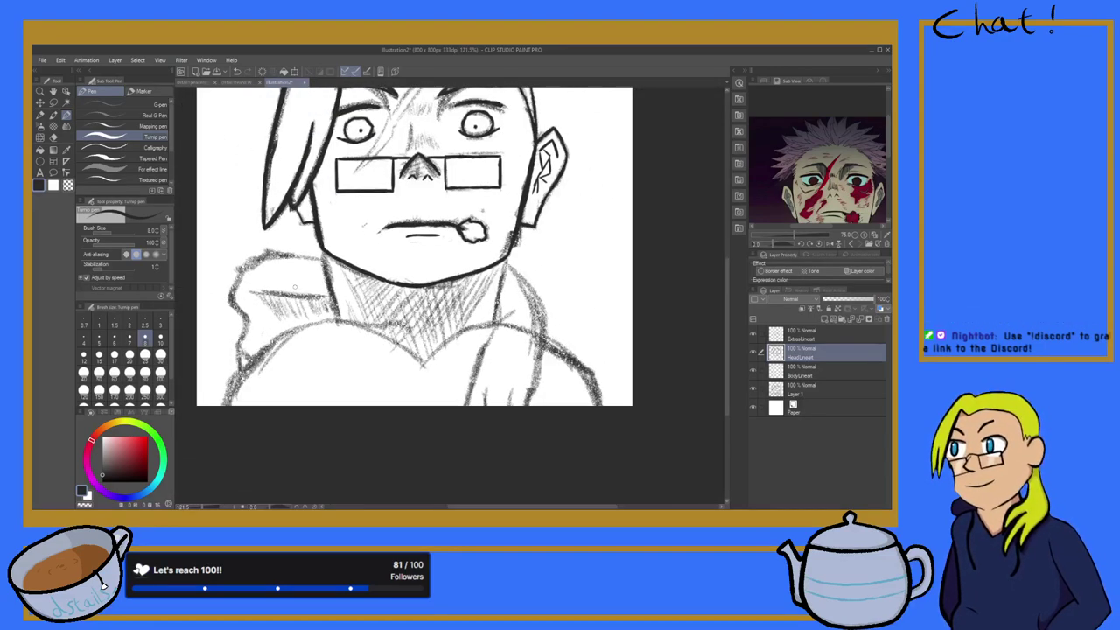
pyautogui.scroll(2, 295, 287)
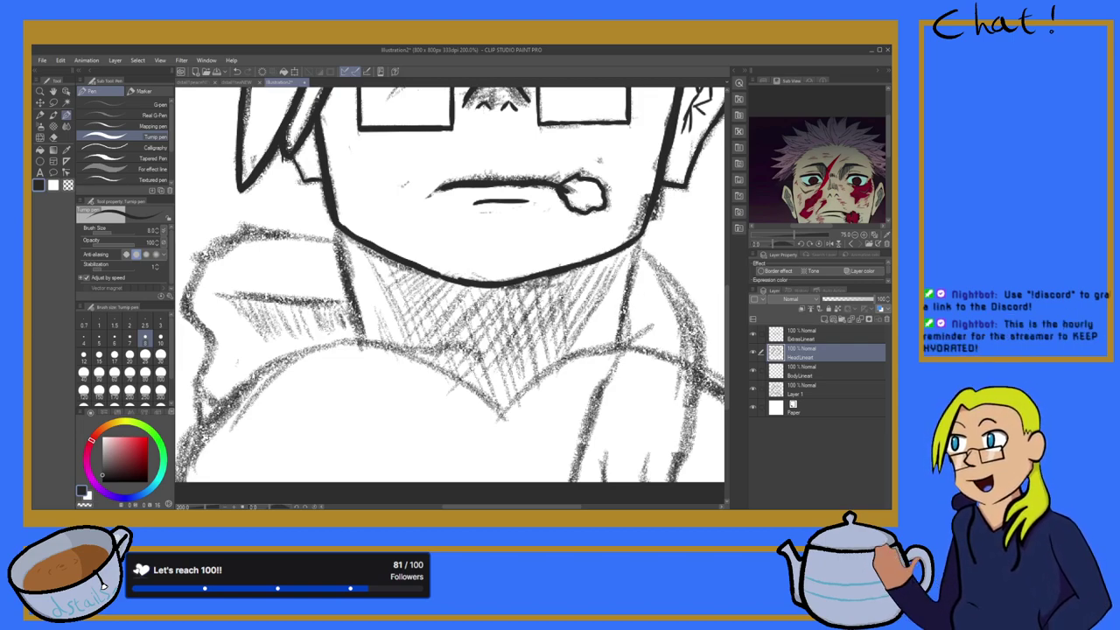
pyautogui.moveTo(638, 242); pyautogui.dragTo(616, 338)
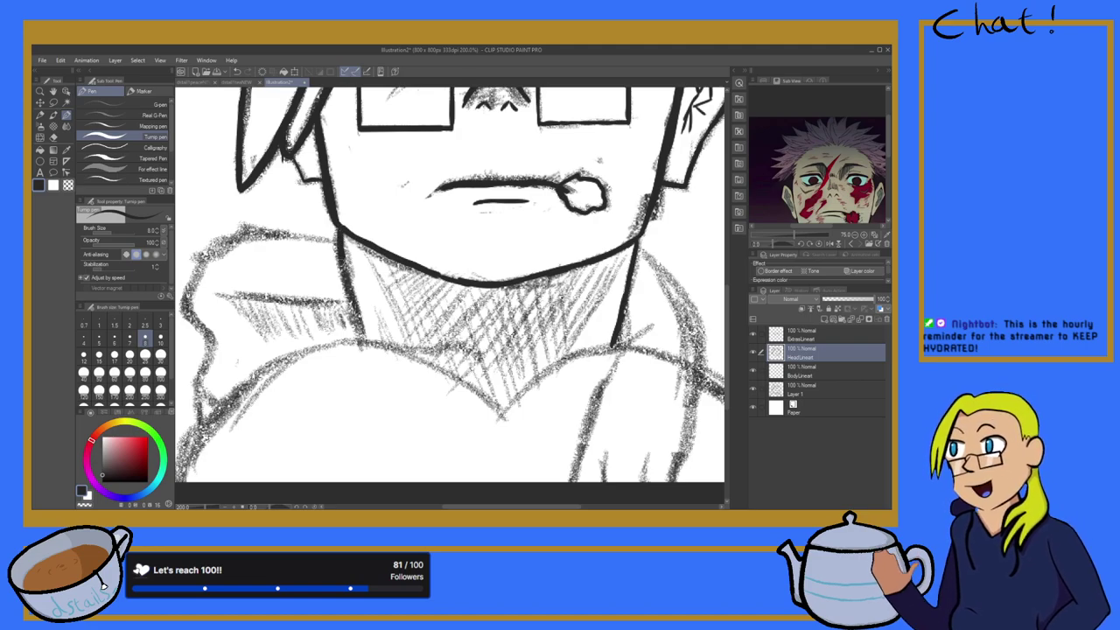
pyautogui.moveTo(340, 250); pyautogui.dragTo(356, 320)
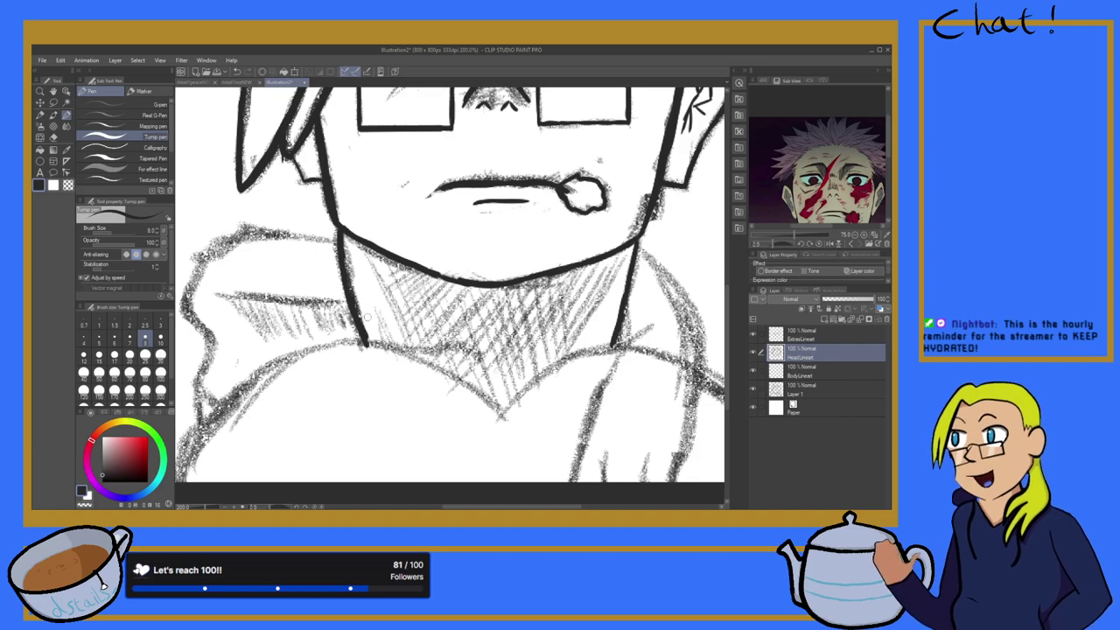
pyautogui.press('e')
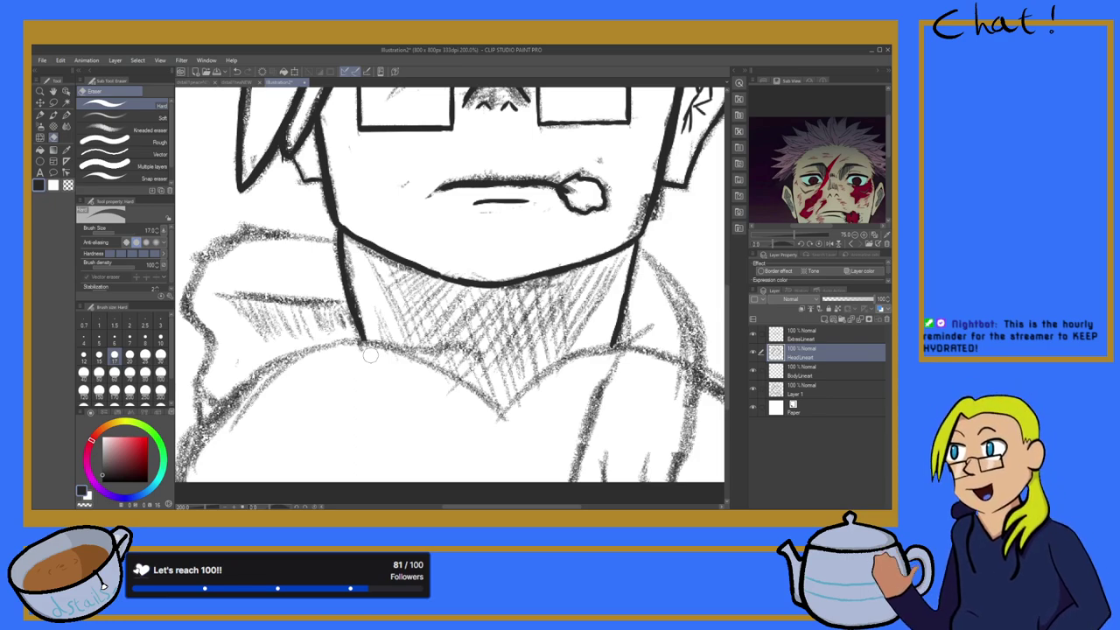
pyautogui.scroll(-8, 370, 354)
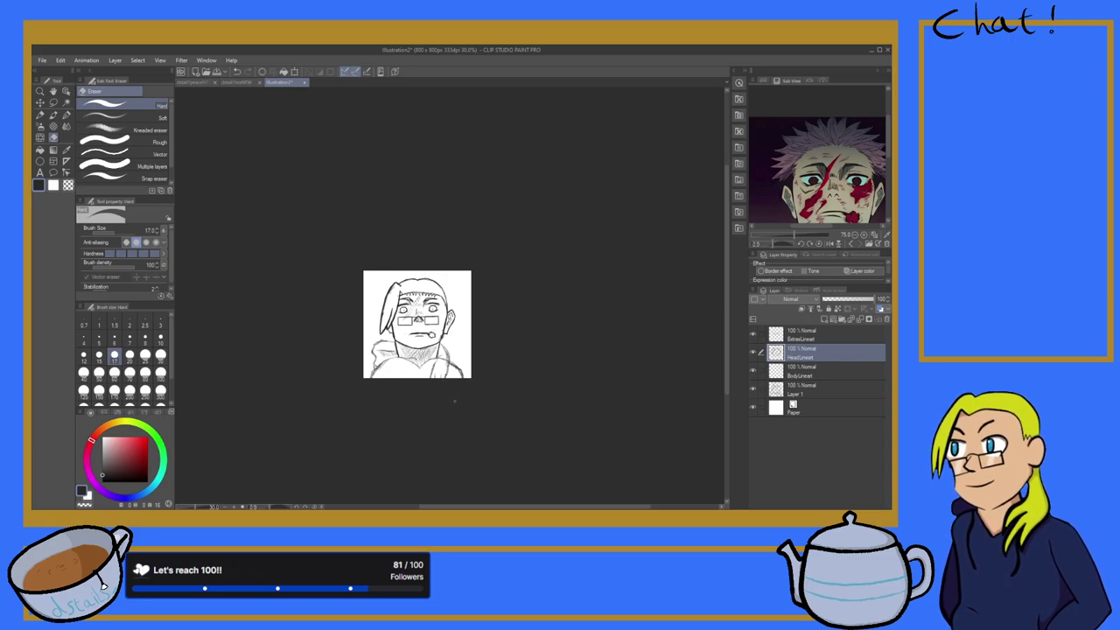
pyautogui.scroll(7, 453, 395)
pyautogui.scroll(-8, 411, 376)
pyautogui.scroll(7, 383, 332)
pyautogui.scroll(-7, 384, 350)
pyautogui.scroll(2, 446, 411)
pyautogui.scroll(-2, 447, 411)
pyautogui.scroll(4, 447, 411)
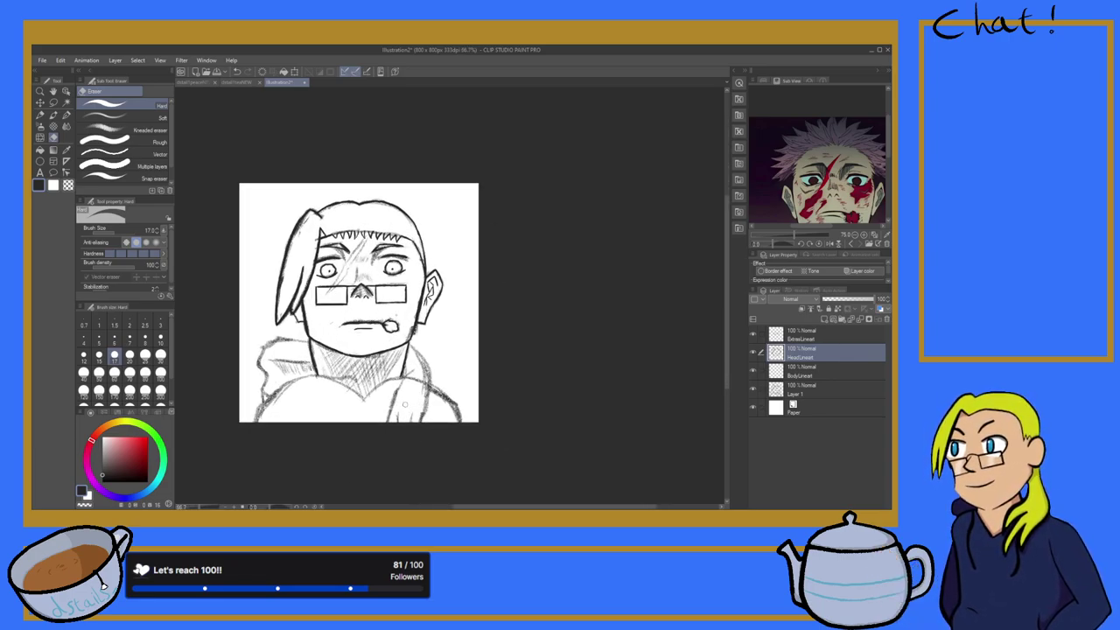
# Step: Ink the outer contour of the ponytail from the ear-side jaw corner over the shoulder to the canvas edge with the Turnip pen
pyautogui.scroll(5, 407, 407)
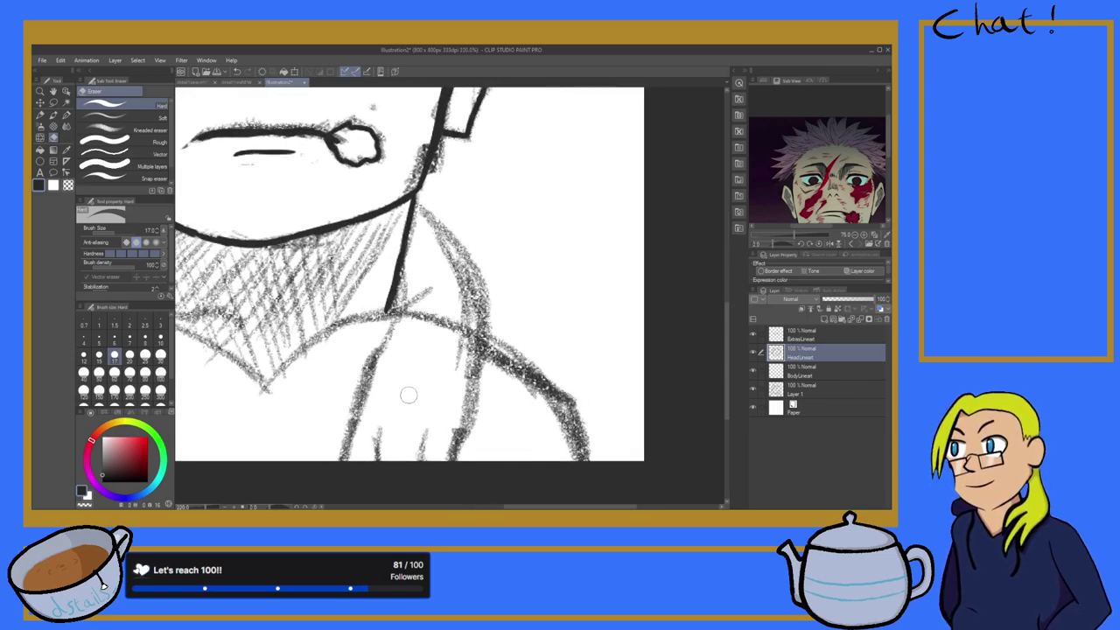
pyautogui.click(67, 115)
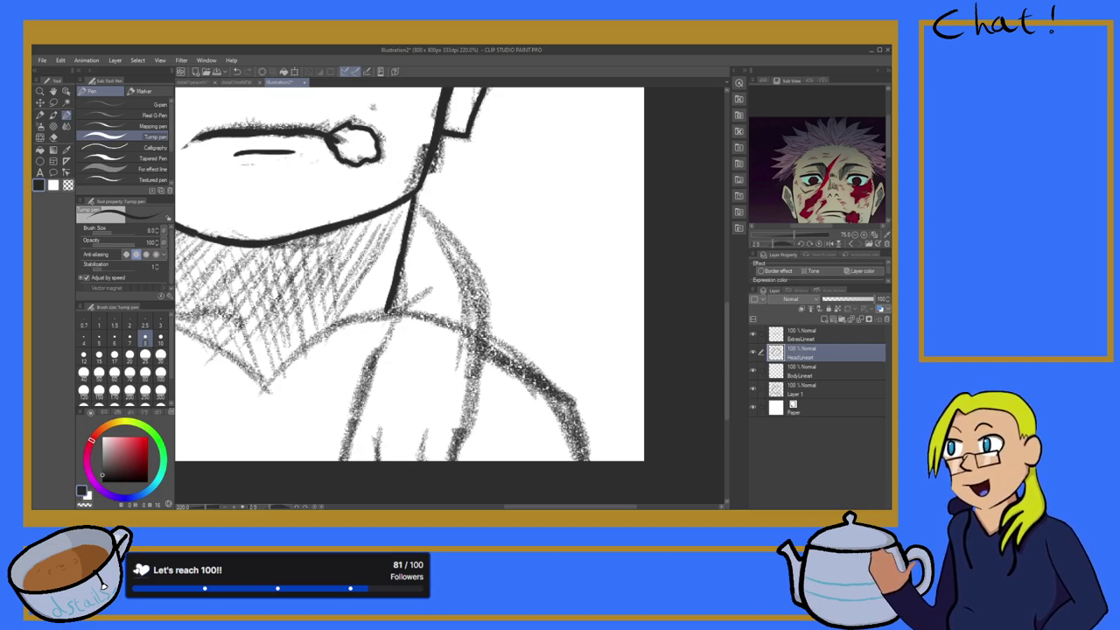
pyautogui.moveTo(411, 203); pyautogui.dragTo(475, 279)
pyautogui.moveTo(450, 232); pyautogui.dragTo(481, 303)
pyautogui.moveTo(467, 265)
pyautogui.mouseDown()
pyautogui.moveTo(471, 273)
pyautogui.moveTo(481, 354)
pyautogui.mouseUp()
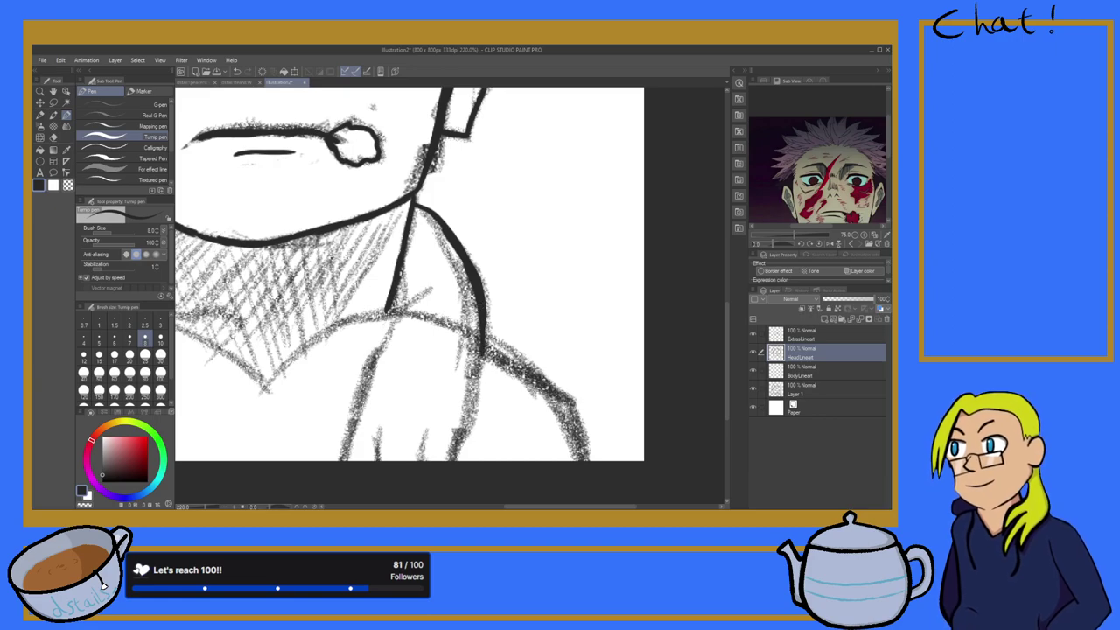
pyautogui.moveTo(482, 310); pyautogui.dragTo(478, 388)
pyautogui.moveTo(483, 322); pyautogui.dragTo(463, 434)
pyautogui.moveTo(478, 382); pyautogui.dragTo(450, 450)
pyautogui.moveTo(478, 399); pyautogui.dragTo(449, 458)
pyautogui.moveTo(475, 421); pyautogui.dragTo(453, 457)
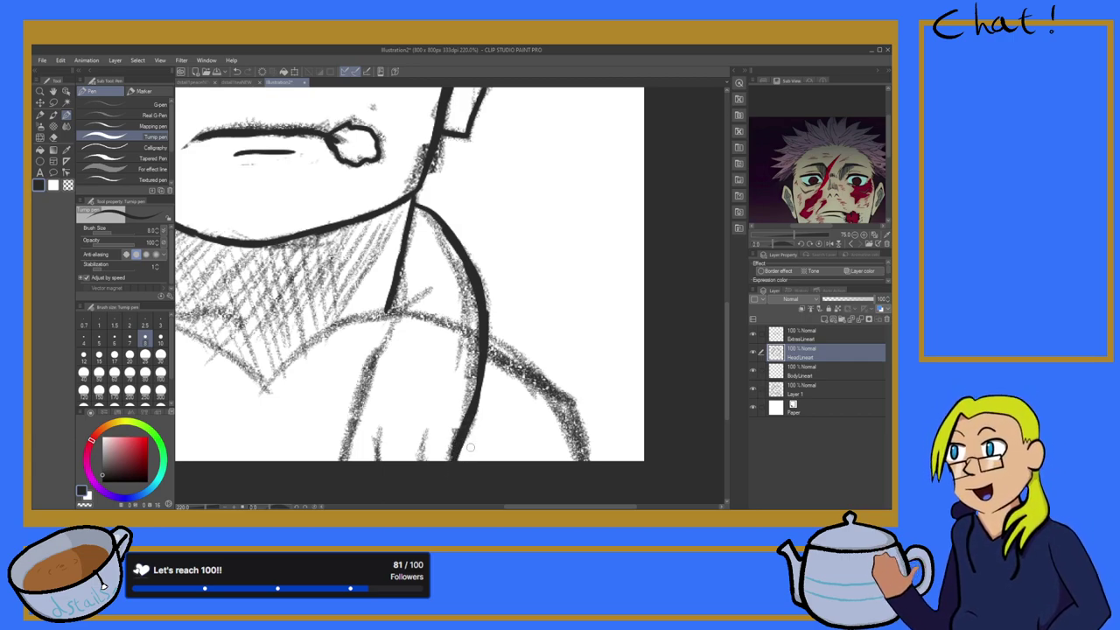
# Step: Thicken the lower end of the ponytail's outer line down to the bottom edge of the canvas
pyautogui.click(53, 138)
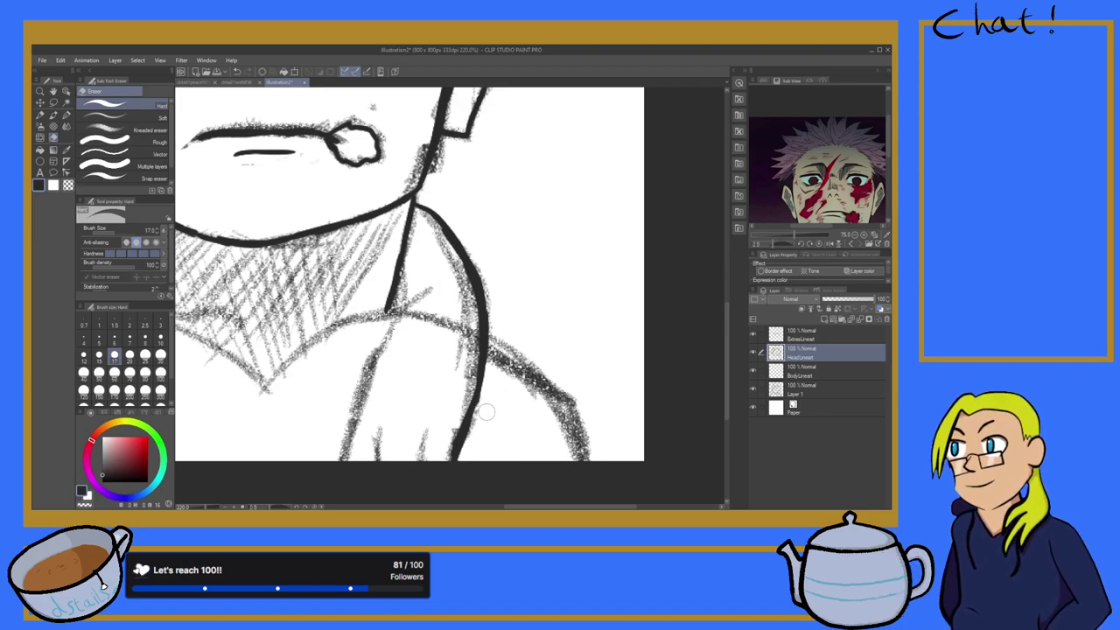
pyautogui.scroll(-5, 482, 394)
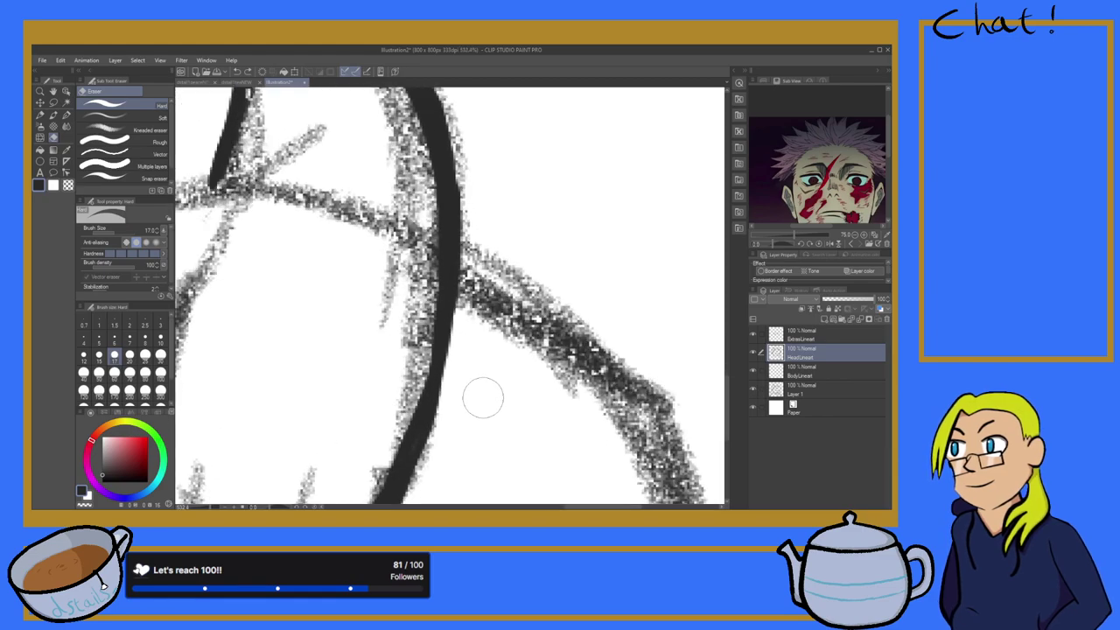
pyautogui.click(69, 116)
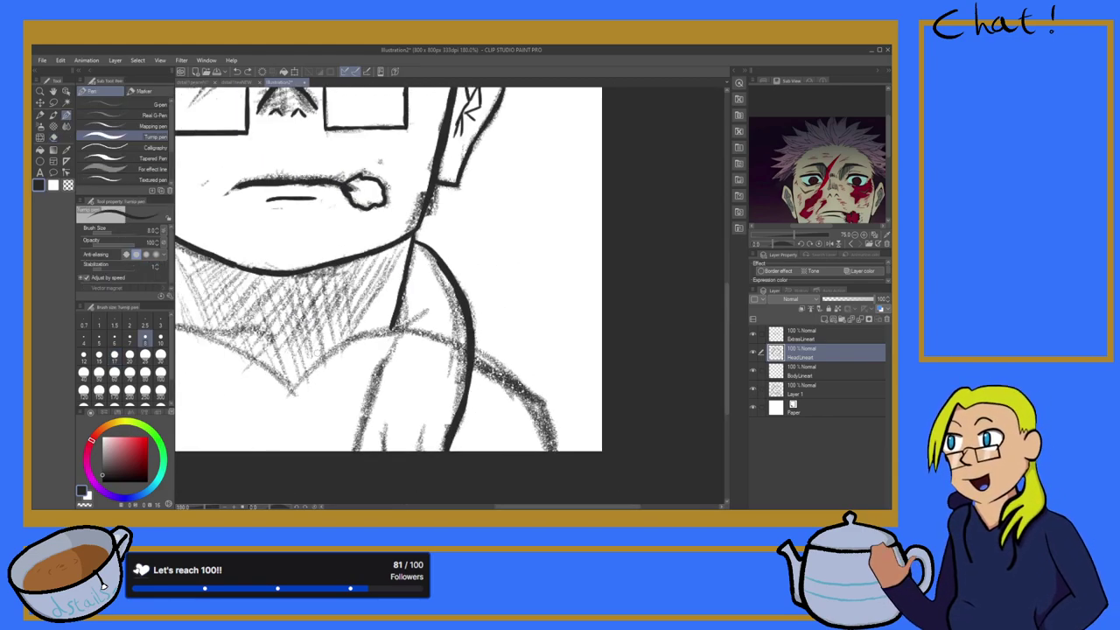
pyautogui.scroll(4, 333, 388)
pyautogui.scroll(-6, 355, 365)
pyautogui.scroll(6, 429, 354)
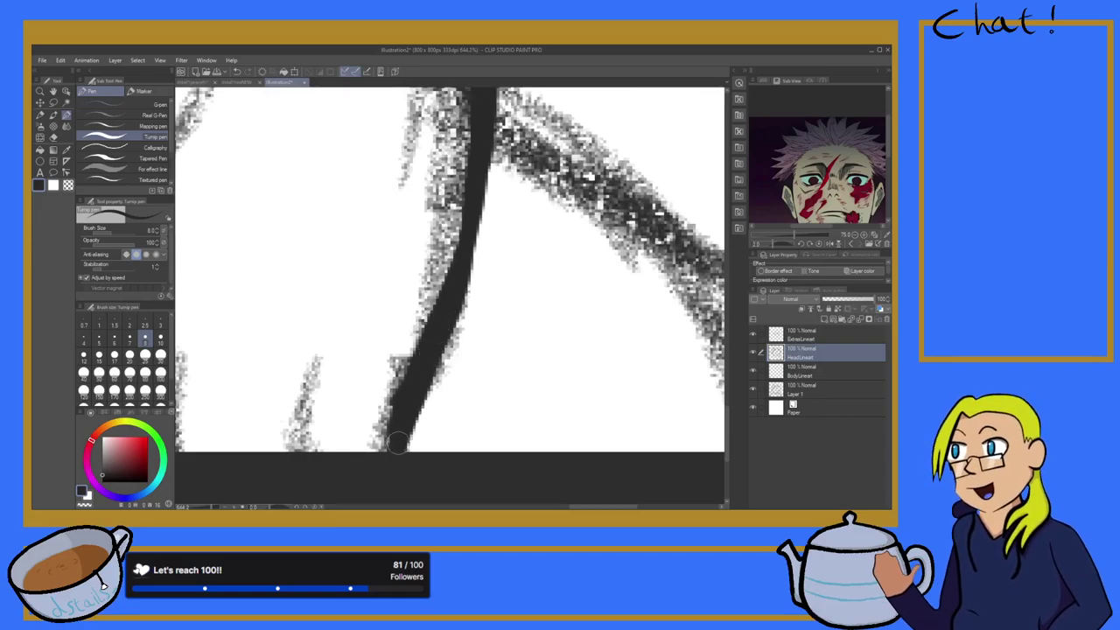
pyautogui.moveTo(412, 387); pyautogui.dragTo(396, 447)
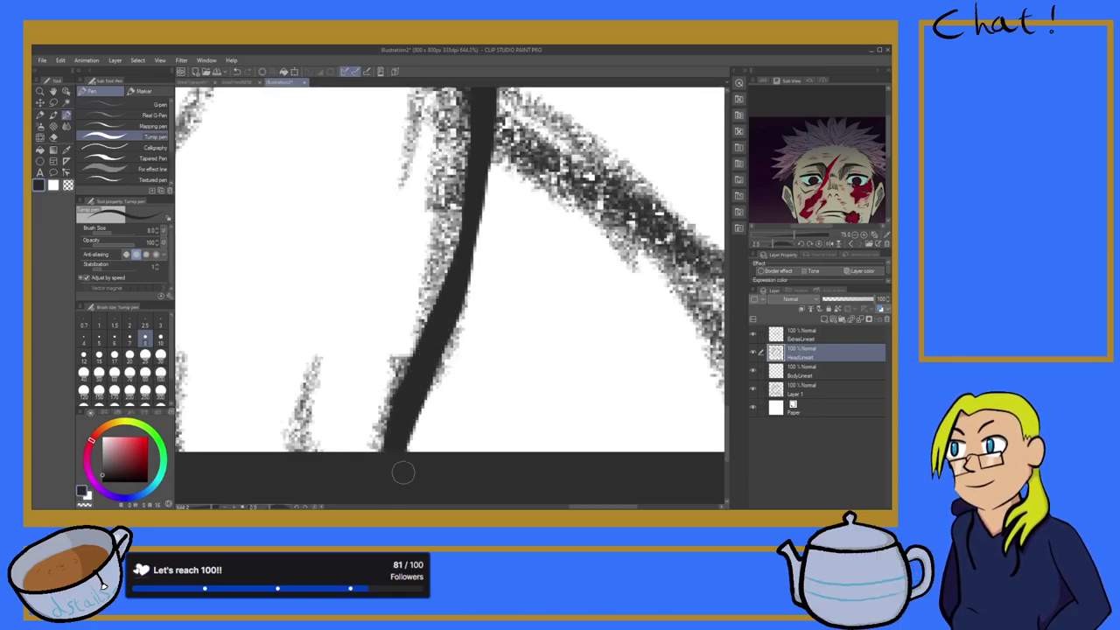
pyautogui.moveTo(409, 383); pyautogui.dragTo(386, 463)
pyautogui.moveTo(416, 357); pyautogui.dragTo(397, 463)
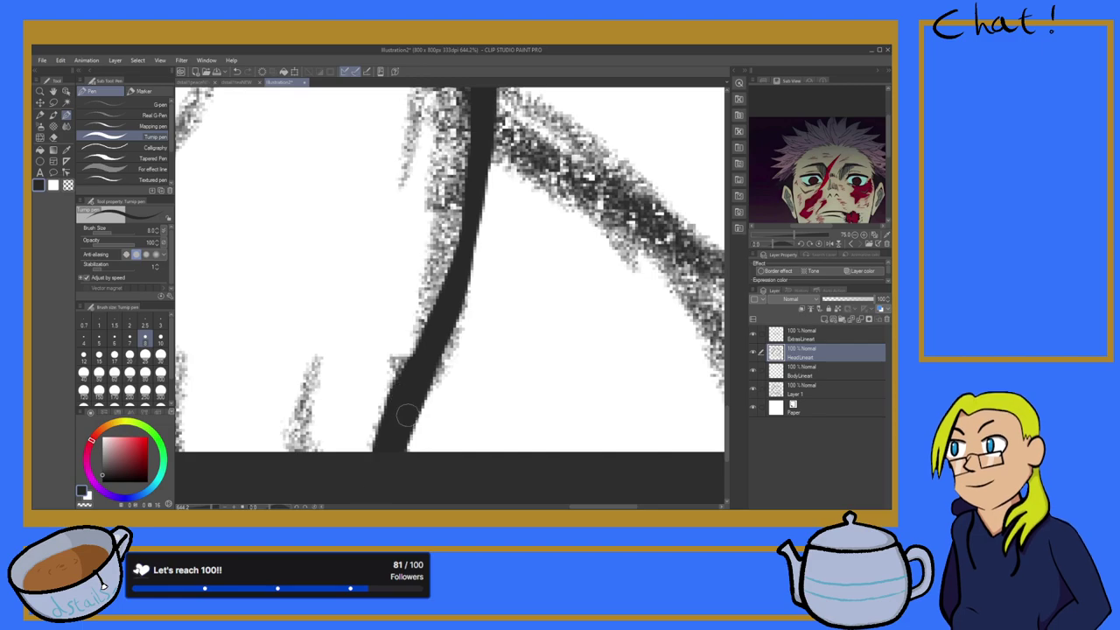
pyautogui.scroll(-3, 425, 408)
pyautogui.scroll(-3, 426, 406)
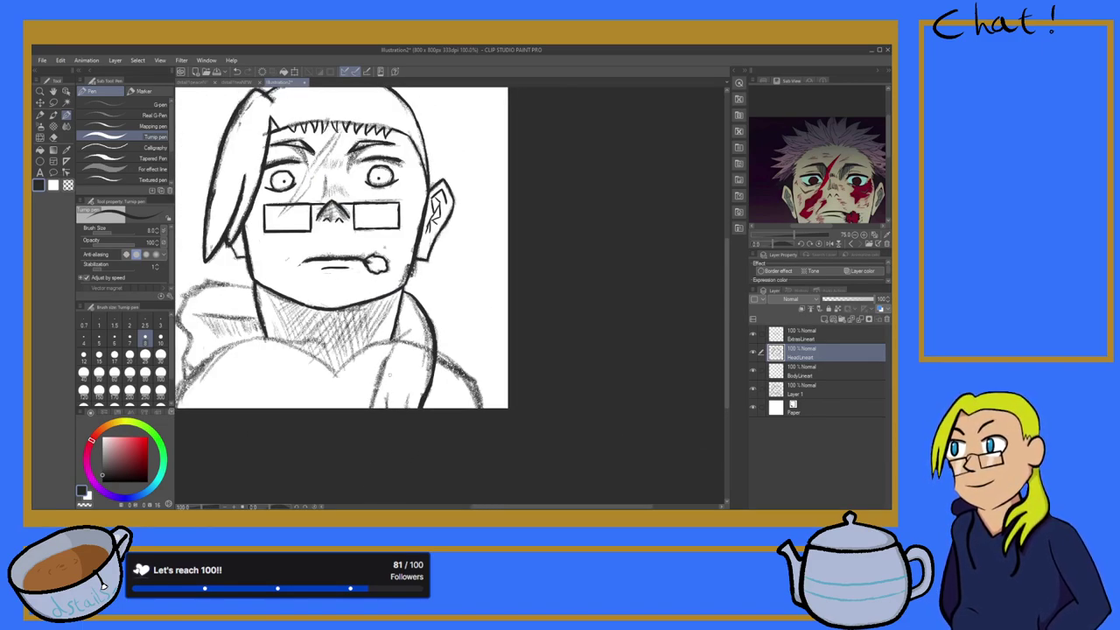
# Step: Clean up the outer side of the ponytail's upper curve with the Hard eraser
pyautogui.scroll(4, 390, 375)
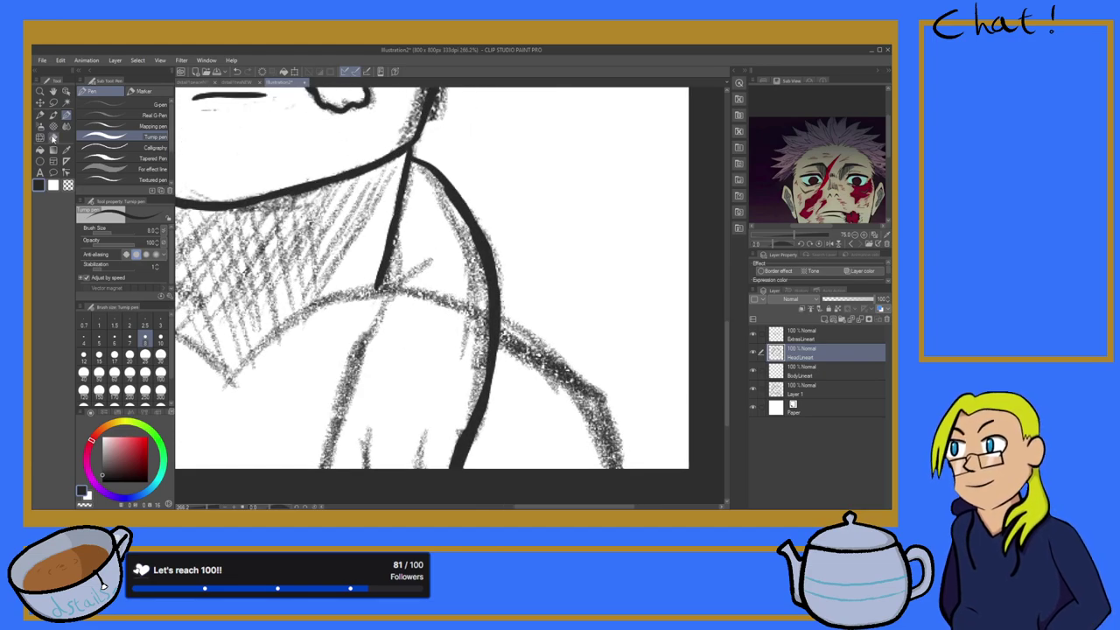
pyautogui.click(53, 137)
pyautogui.scroll(1, 399, 206)
pyautogui.moveTo(446, 172)
pyautogui.mouseDown()
pyautogui.moveTo(480, 195)
pyautogui.moveTo(465, 188)
pyautogui.moveTo(503, 229)
pyautogui.moveTo(489, 212)
pyautogui.moveTo(517, 284)
pyautogui.mouseUp()
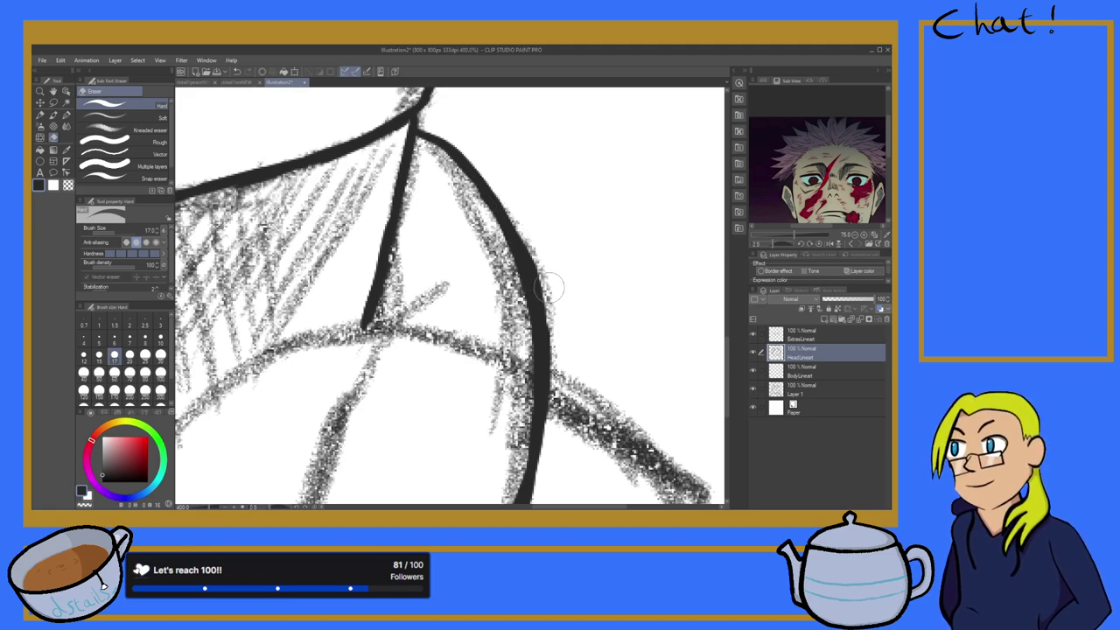
pyautogui.scroll(-4, 499, 278)
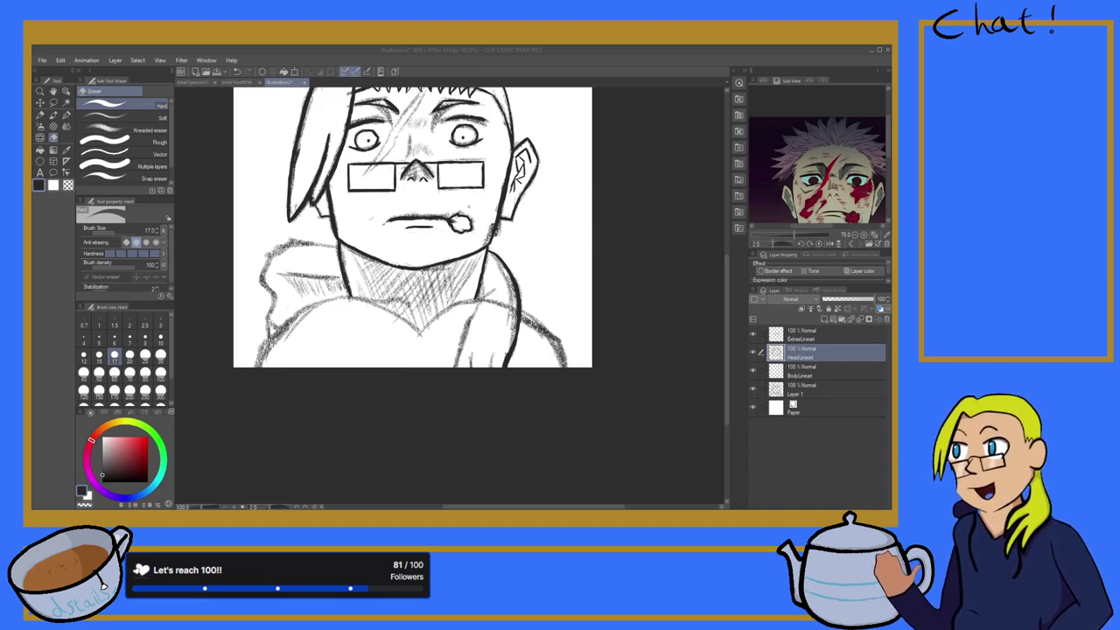
pyautogui.scroll(-11, 485, 297)
pyautogui.scroll(14, 486, 296)
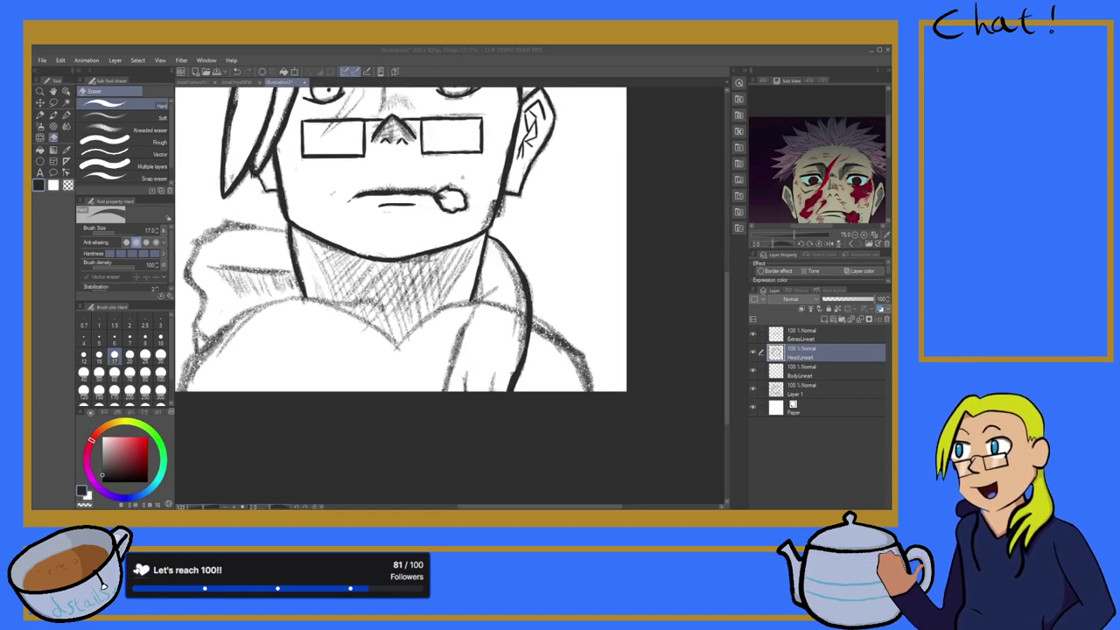
pyautogui.scroll(4, 486, 288)
pyautogui.scroll(-3, 486, 289)
pyautogui.scroll(6, 490, 288)
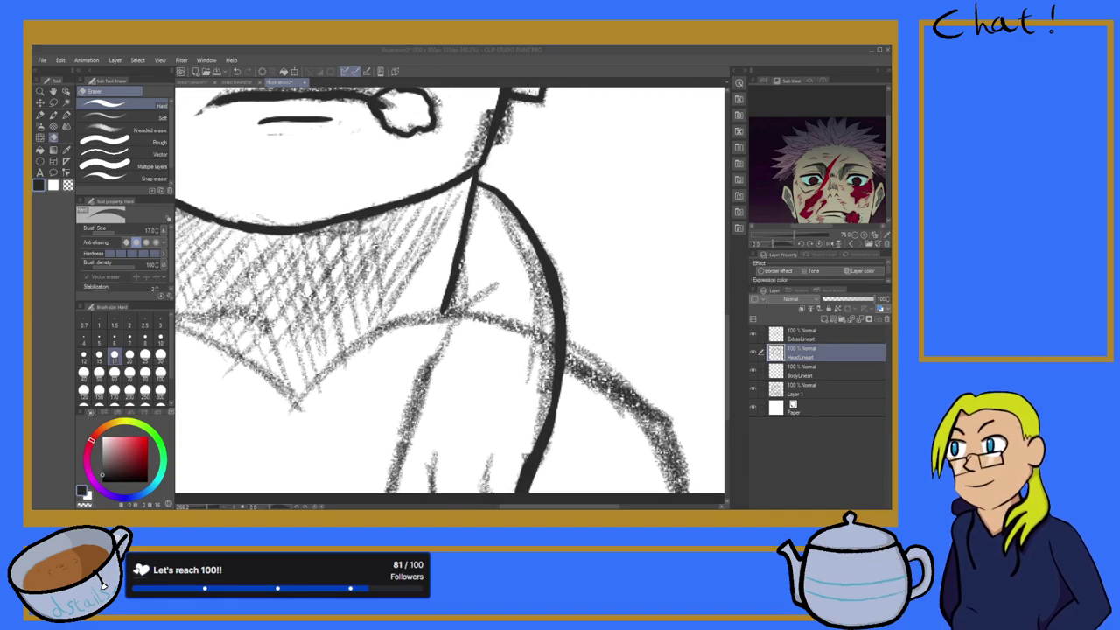
# Step: Ink the inner contour of the ponytail from beside the neck line's lower end to the canvas edge with the Turnip pen
pyautogui.click(67, 114)
pyautogui.scroll(-5, 311, 285)
pyautogui.scroll(5, 312, 285)
pyautogui.scroll(-6, 311, 284)
pyautogui.scroll(3, 420, 263)
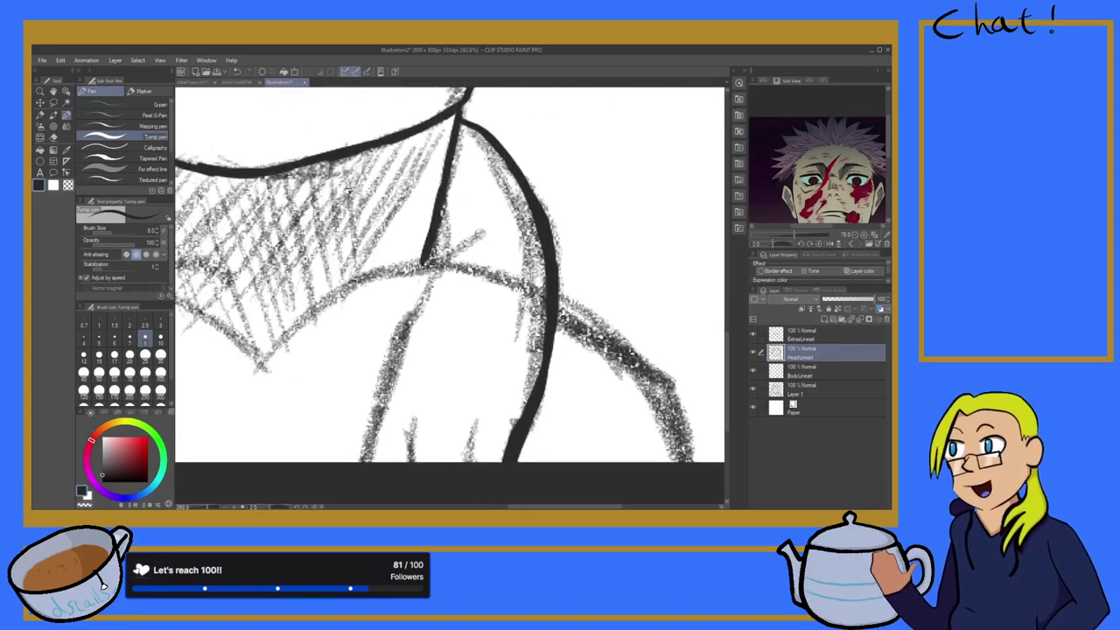
pyautogui.moveTo(480, 235); pyautogui.dragTo(461, 264)
pyautogui.hotkey('ctrl', 'z')
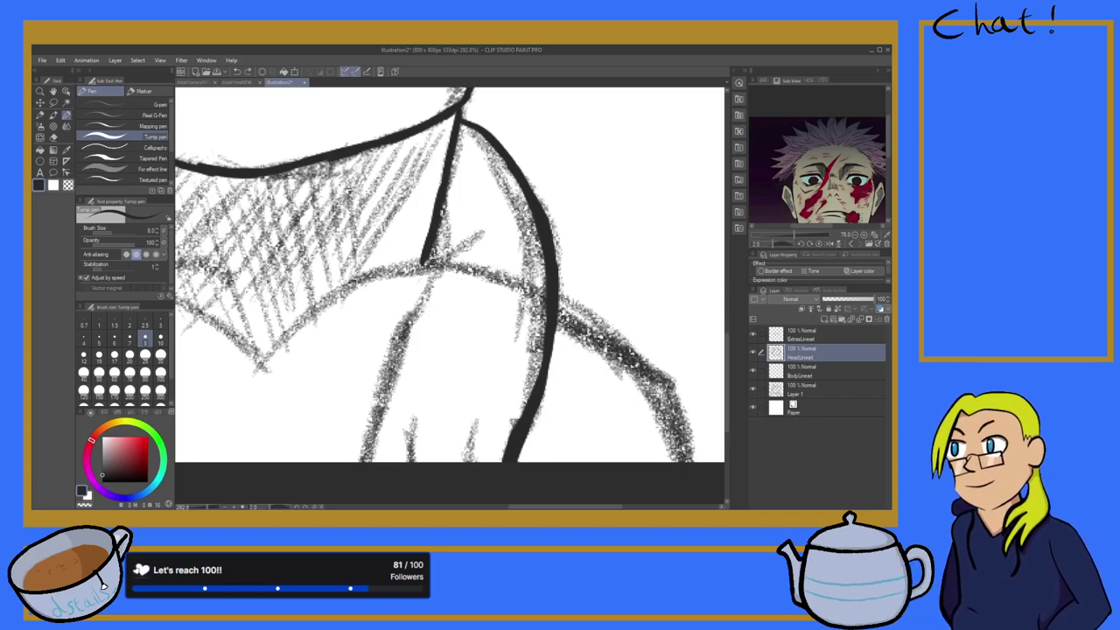
pyautogui.moveTo(465, 245); pyautogui.dragTo(391, 360)
pyautogui.moveTo(424, 292); pyautogui.dragTo(383, 391)
pyautogui.moveTo(402, 340); pyautogui.dragTo(374, 426)
pyautogui.moveTo(385, 385); pyautogui.dragTo(372, 462)
pyautogui.hotkey('ctrl', 'z')
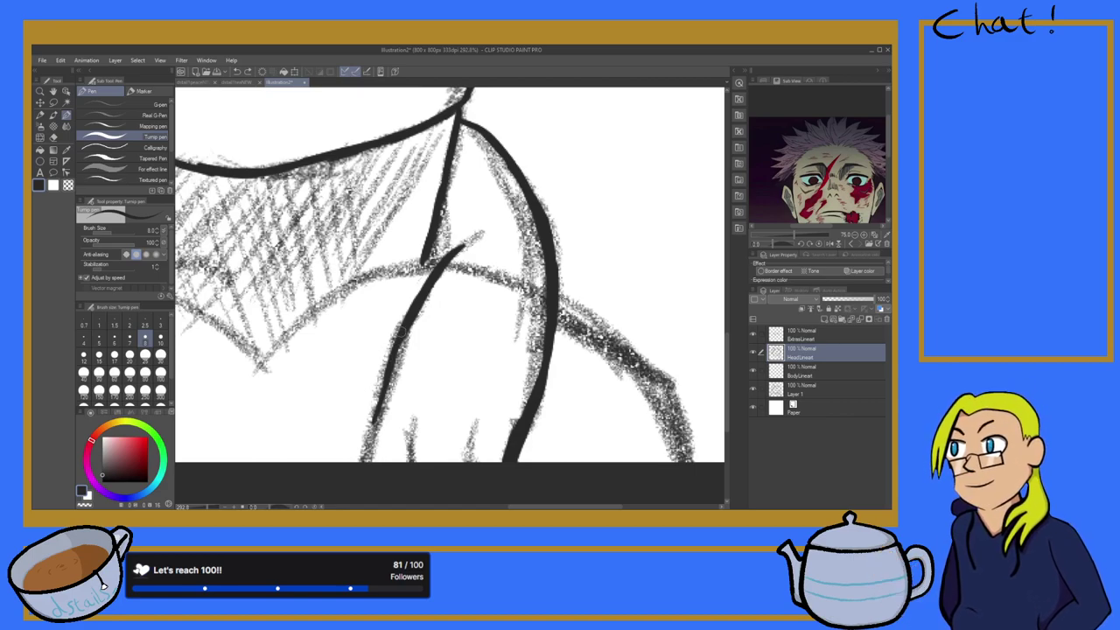
pyautogui.moveTo(387, 360); pyautogui.dragTo(363, 467)
pyautogui.moveTo(372, 418); pyautogui.dragTo(369, 481)
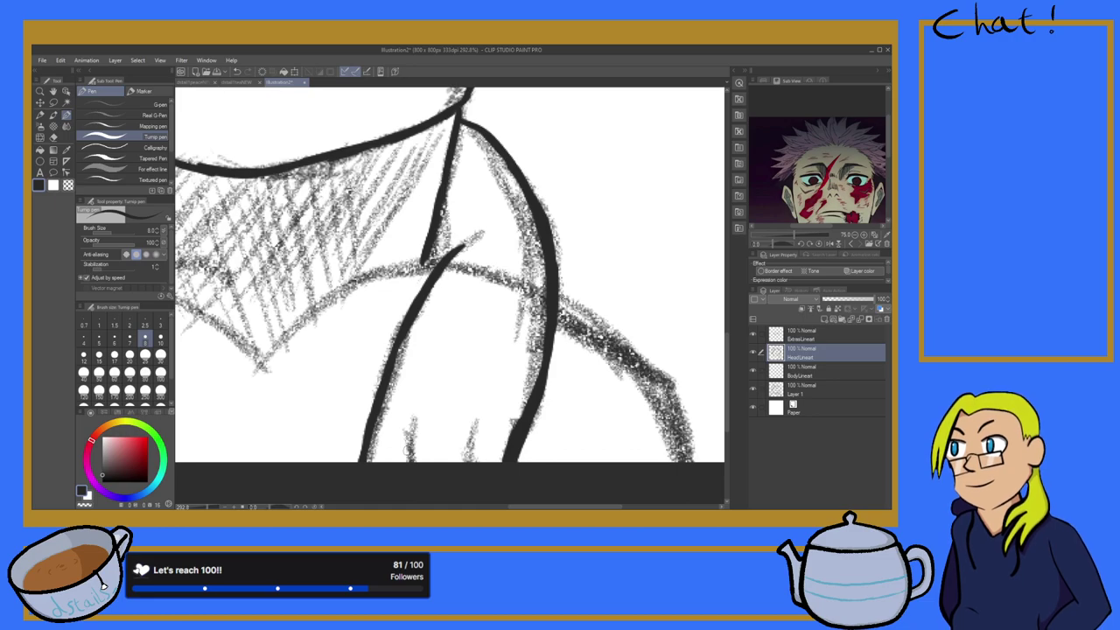
# Step: Ink two short strand lines inside the ponytail at the canvas's bottom edge, redrawing the outer-side one until it curves inward at its top
pyautogui.moveTo(420, 421); pyautogui.dragTo(412, 462)
pyautogui.moveTo(474, 416); pyautogui.dragTo(473, 462)
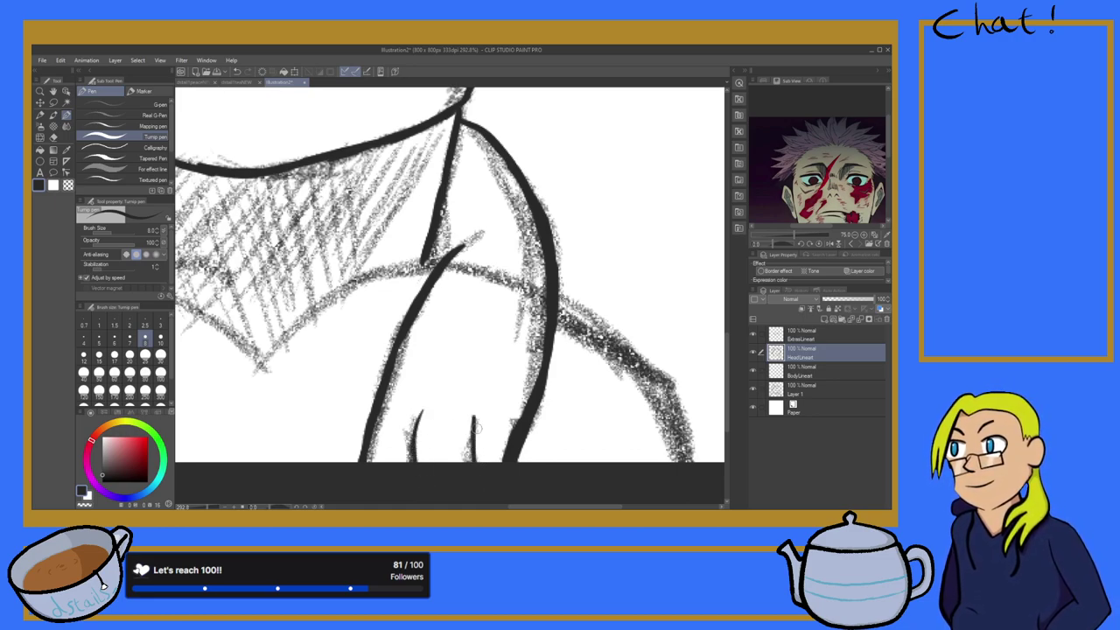
pyautogui.hotkey('ctrl', 'z')
pyautogui.moveTo(473, 413); pyautogui.dragTo(473, 456)
pyautogui.hotkey('ctrl', 'z')
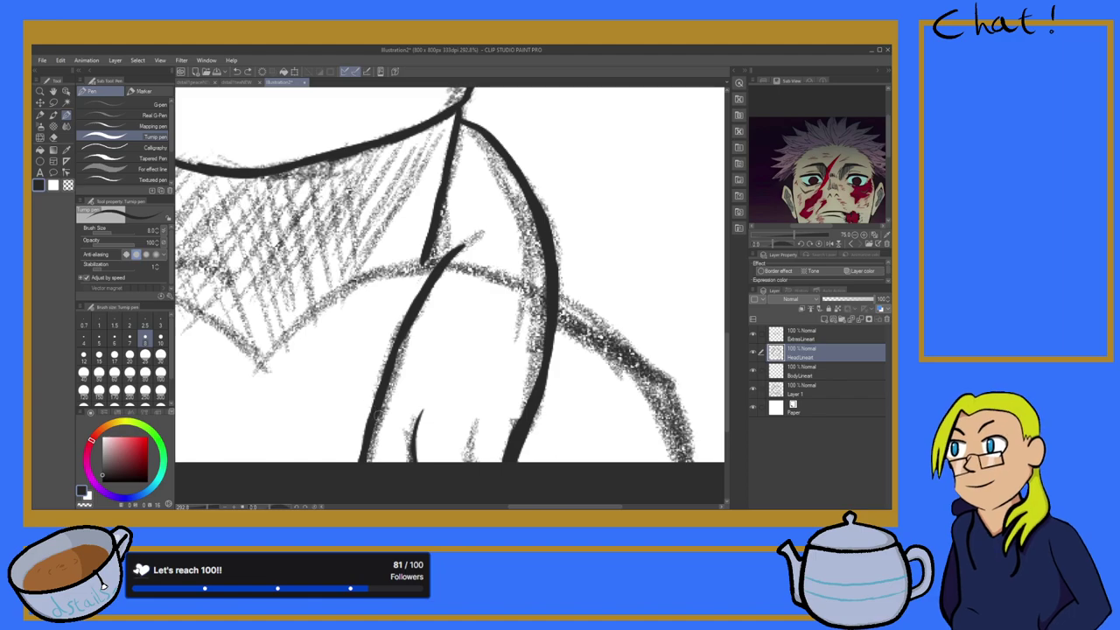
pyautogui.moveTo(468, 462)
pyautogui.mouseDown()
pyautogui.moveTo(461, 422)
pyautogui.moveTo(473, 457)
pyautogui.mouseUp()
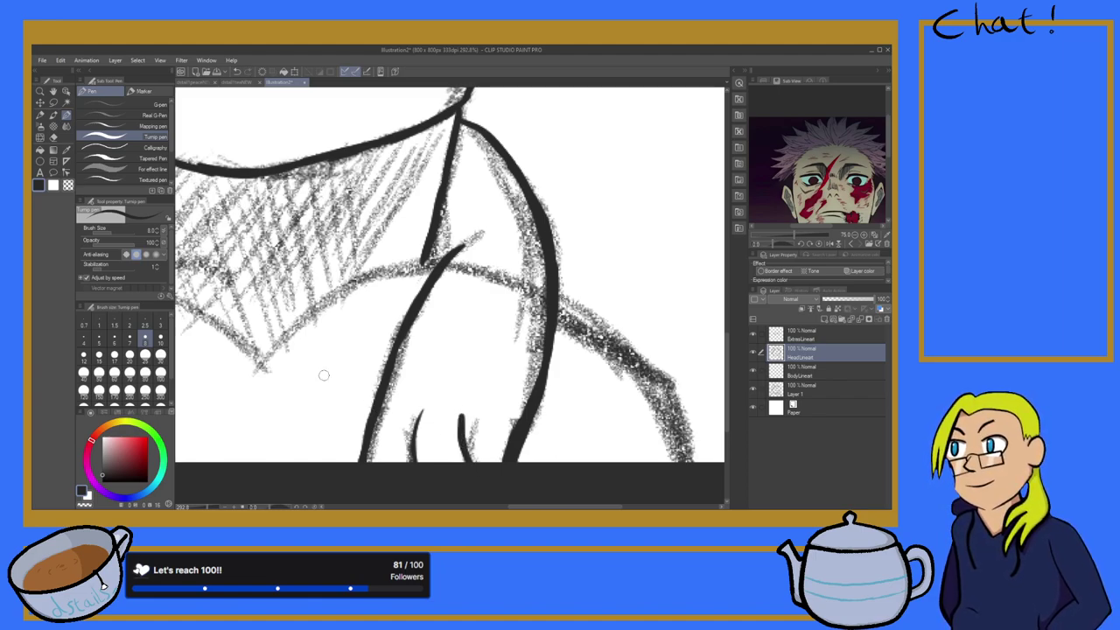
# Step: Taper the top of the second strand line and erase the lower end of the ponytail's inner contour with the Hard eraser
pyautogui.scroll(2, 510, 413)
pyautogui.scroll(-2, 510, 418)
pyautogui.scroll(2, 512, 419)
pyautogui.scroll(-2, 514, 423)
pyautogui.scroll(2, 471, 448)
pyautogui.scroll(3, 471, 450)
pyautogui.scroll(-6, 470, 450)
pyautogui.scroll(6, 470, 455)
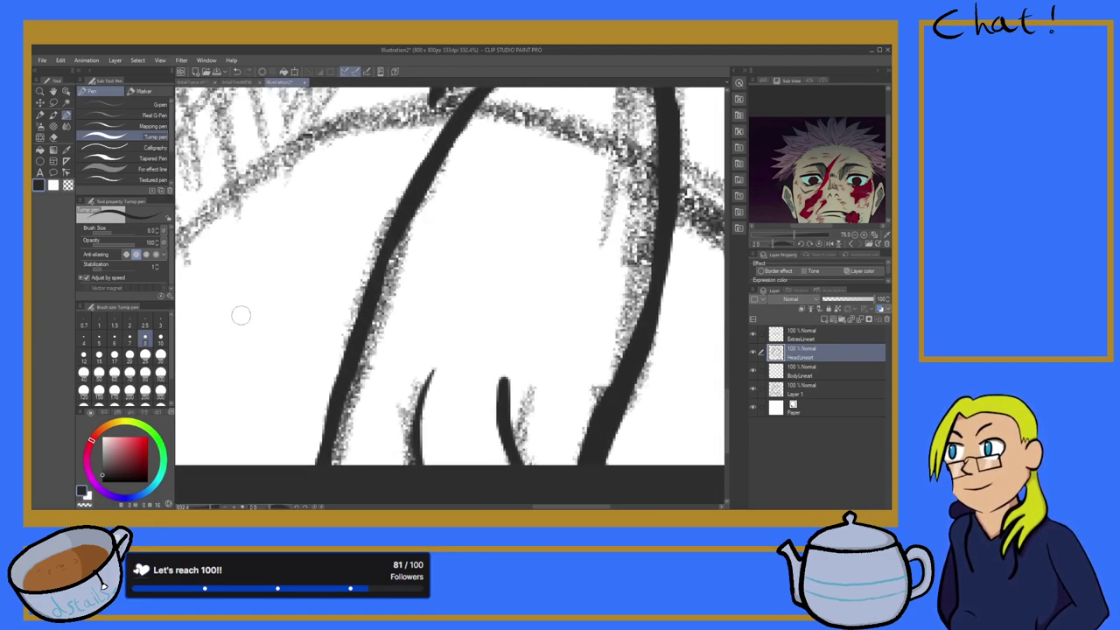
pyautogui.click(53, 140)
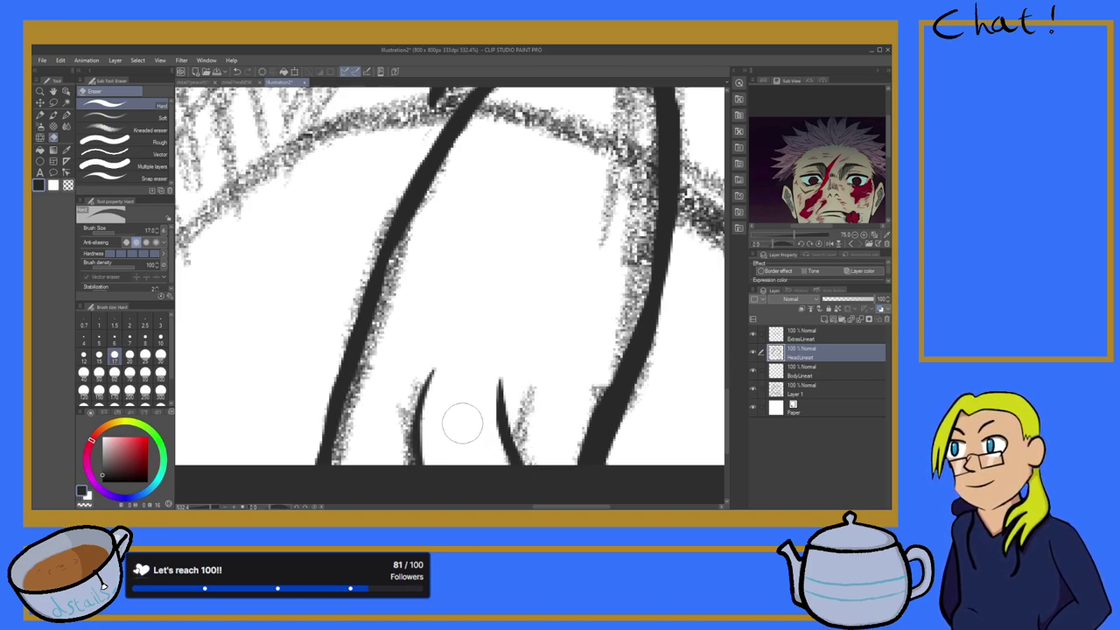
pyautogui.moveTo(350, 423); pyautogui.dragTo(341, 482)
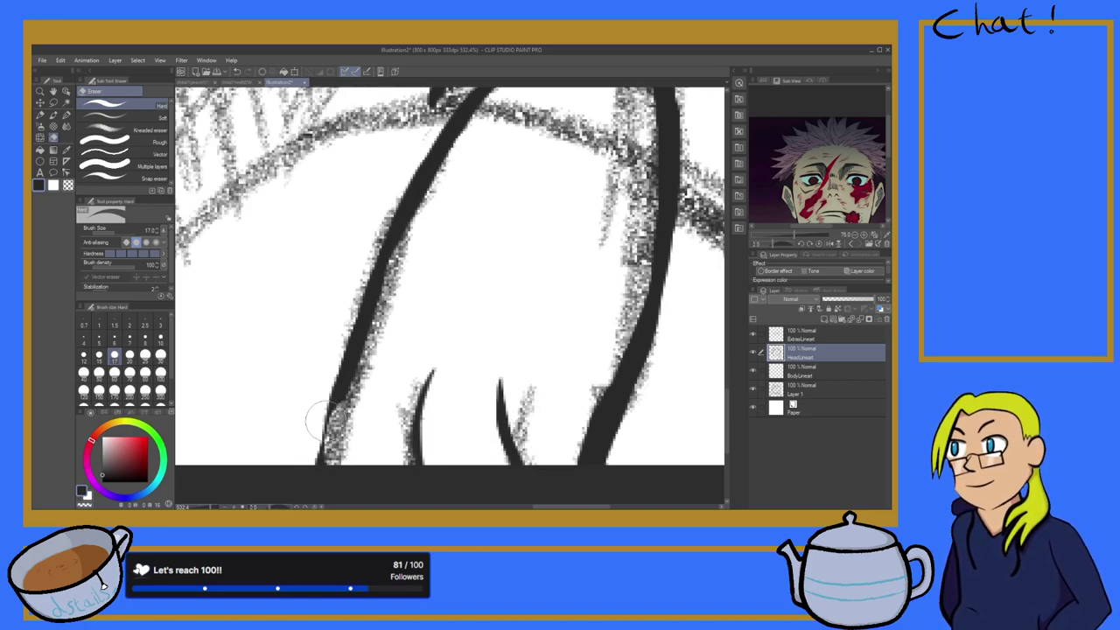
pyautogui.moveTo(300, 425)
pyautogui.mouseDown()
pyautogui.moveTo(335, 379)
pyautogui.moveTo(332, 426)
pyautogui.moveTo(323, 351)
pyautogui.moveTo(331, 377)
pyautogui.mouseUp()
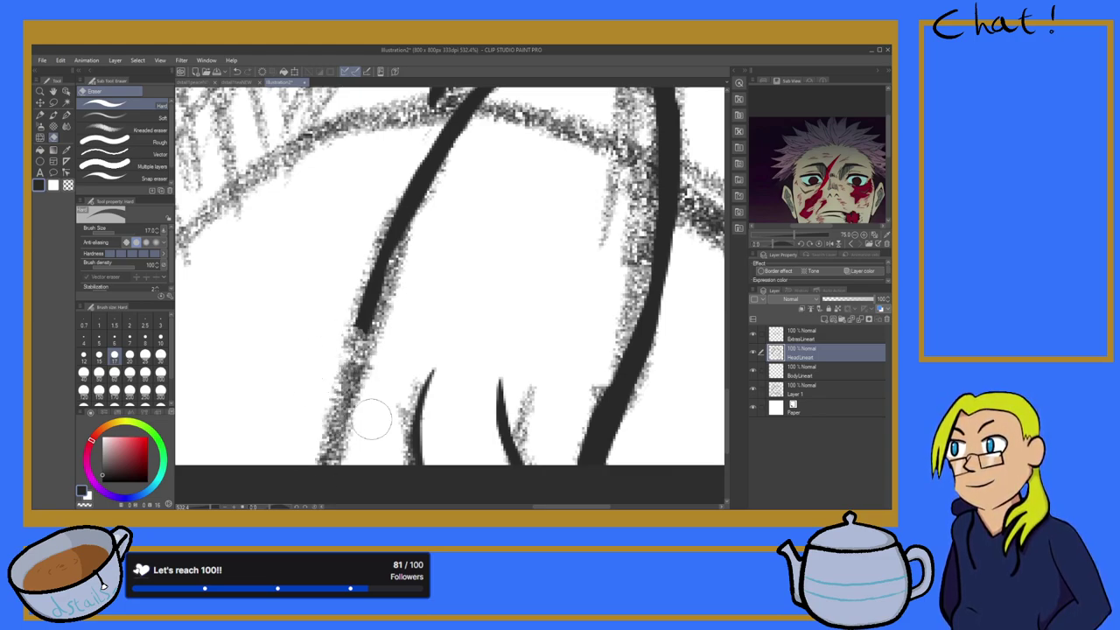
# Step: Redraw the lower end of the ponytail's inner contour with the Turnip pen, curving it inward to the canvas edge
pyautogui.click(66, 116)
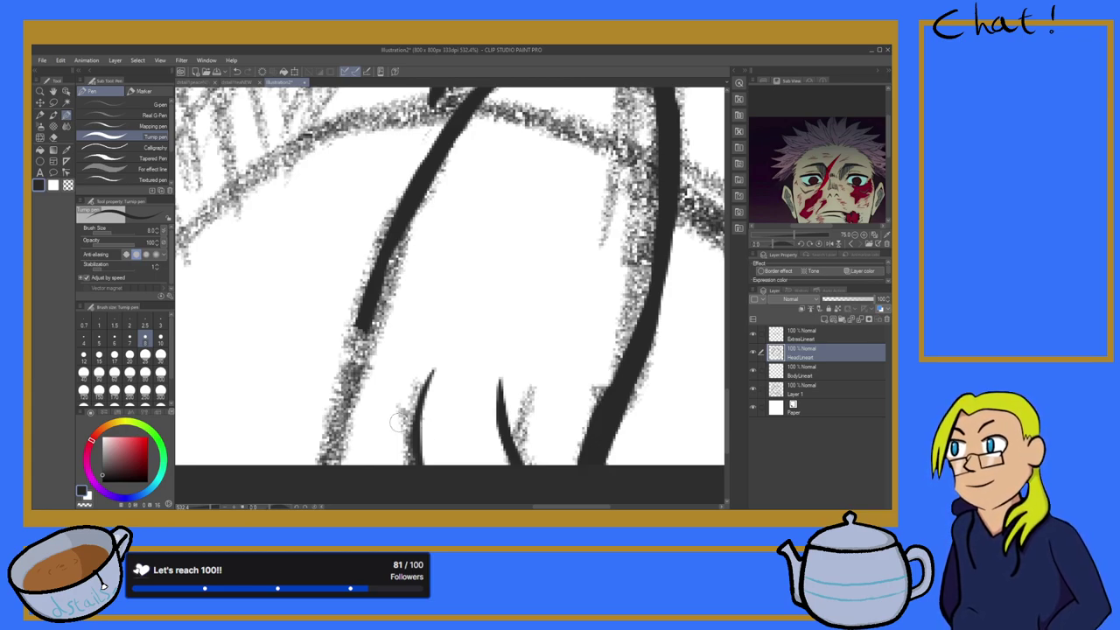
pyautogui.moveTo(363, 313)
pyautogui.mouseDown()
pyautogui.moveTo(345, 462)
pyautogui.moveTo(353, 455)
pyautogui.mouseUp()
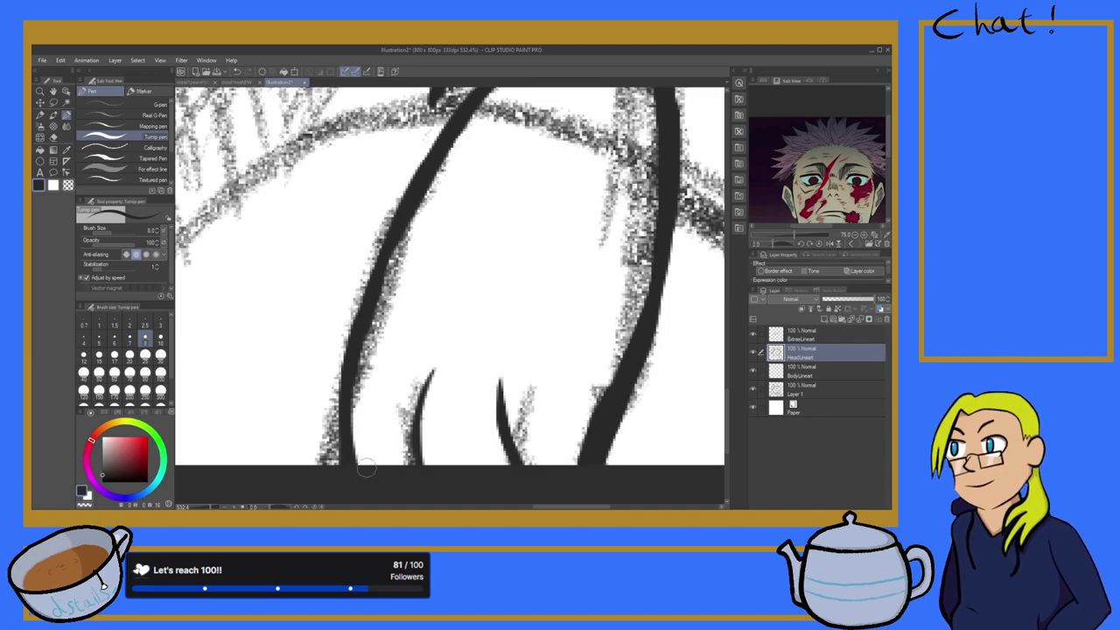
pyautogui.scroll(-10, 303, 430)
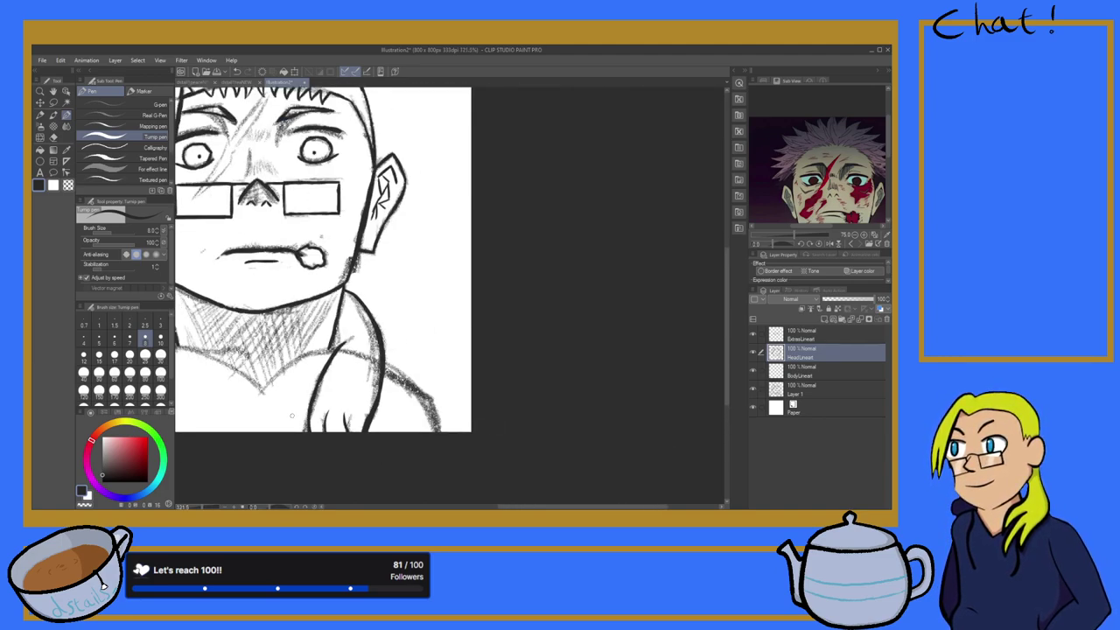
# Step: Ink a short diagonal line joining the neck line to the upper end of the ponytail's inner contour
pyautogui.scroll(6, 277, 398)
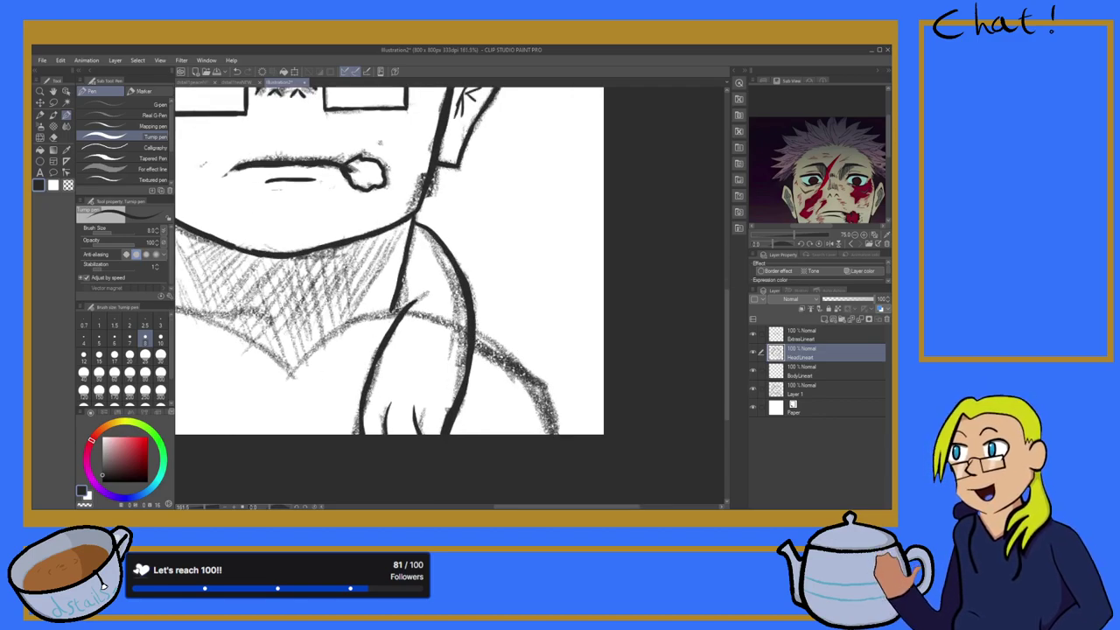
pyautogui.scroll(6, 508, 262)
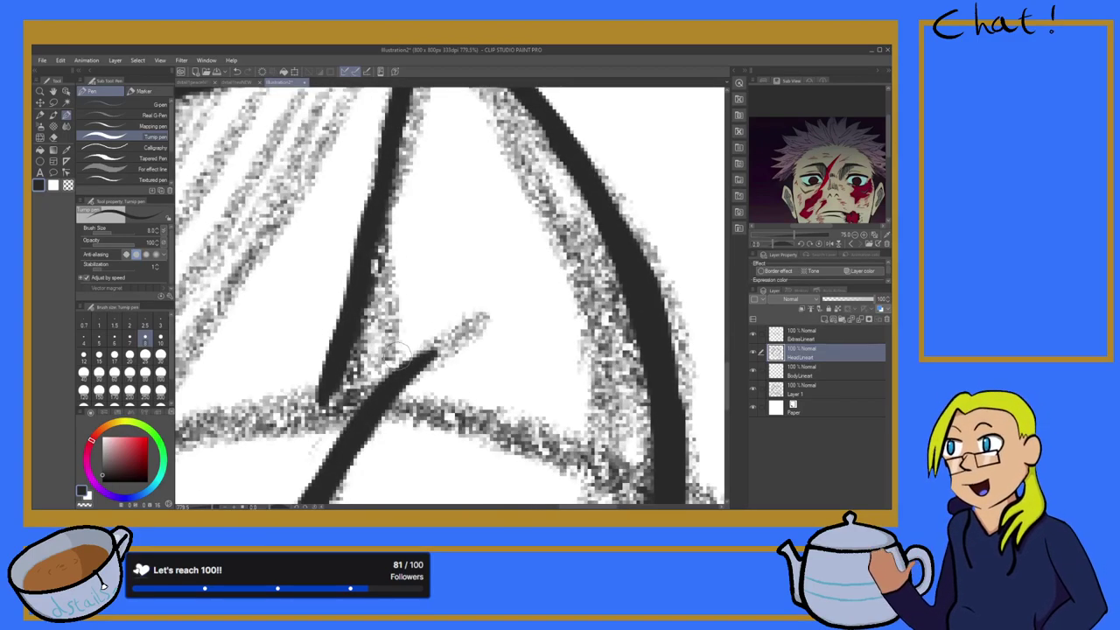
pyautogui.moveTo(361, 320); pyautogui.dragTo(385, 366)
pyautogui.scroll(-6, 378, 357)
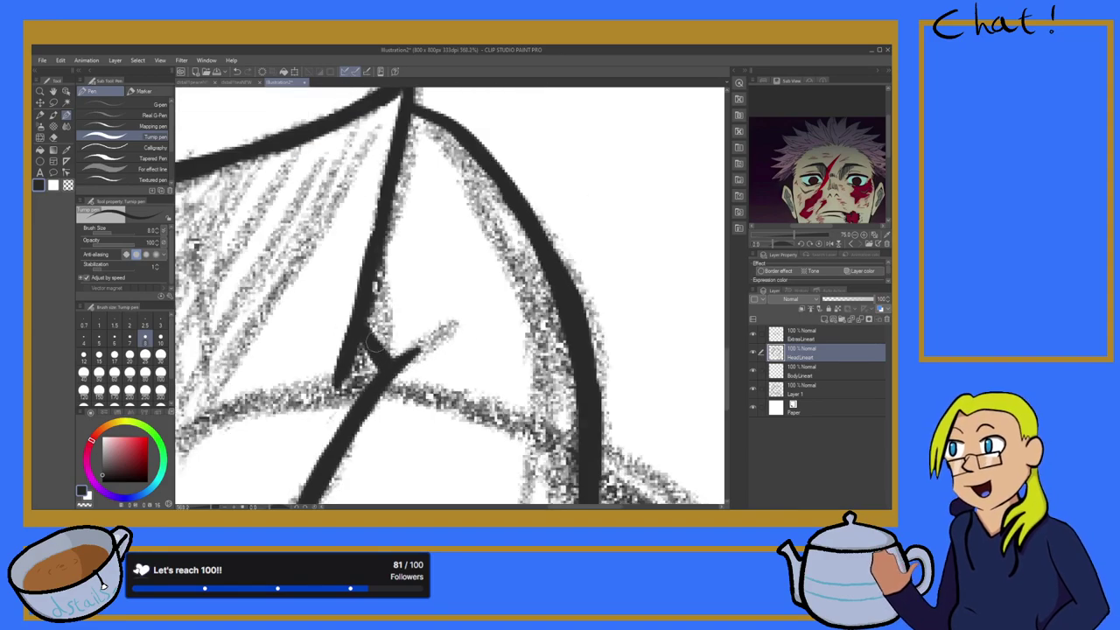
pyautogui.scroll(5, 382, 347)
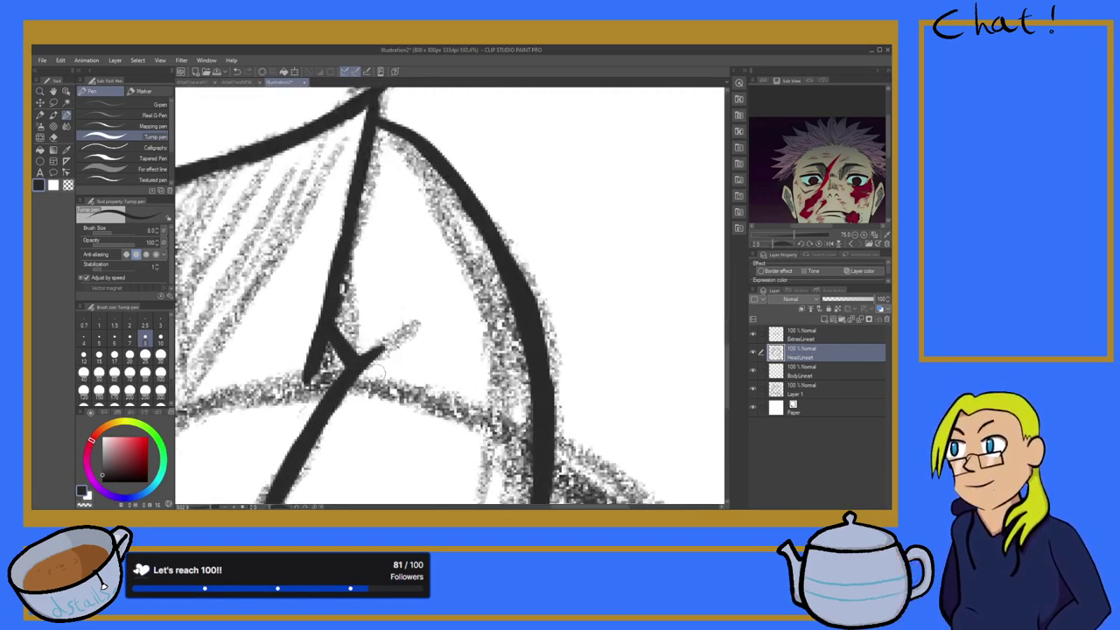
pyautogui.scroll(-12, 368, 353)
pyautogui.scroll(-2, 354, 395)
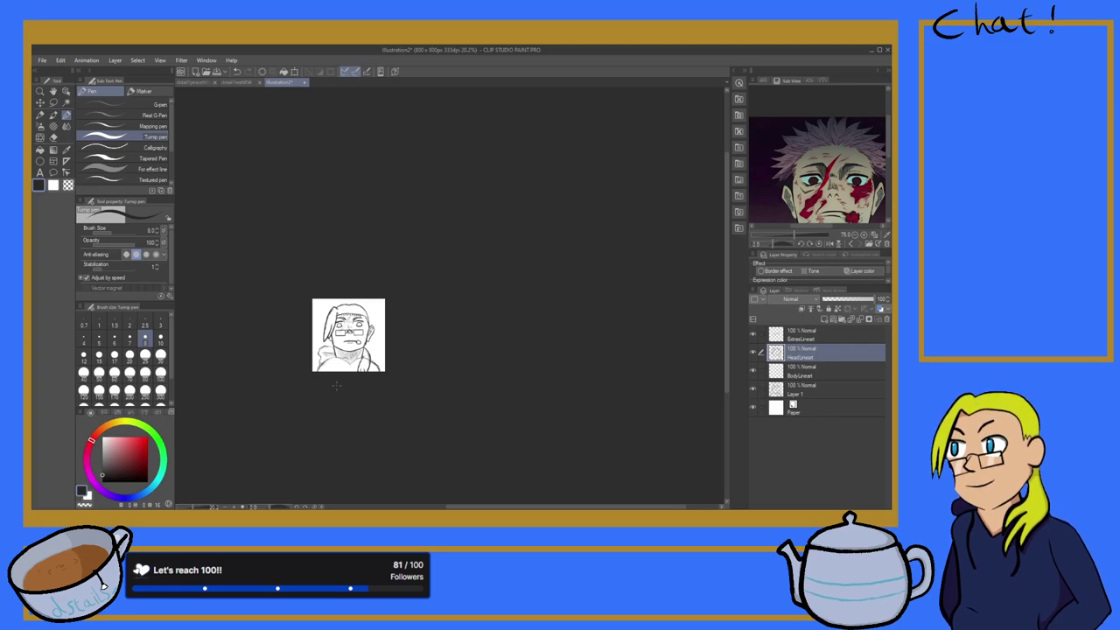
# Step: Add a pointed hair tuft halfway down the ponytail's inner contour and erase the contour segment inside it with the Hard eraser
pyautogui.scroll(10, 336, 386)
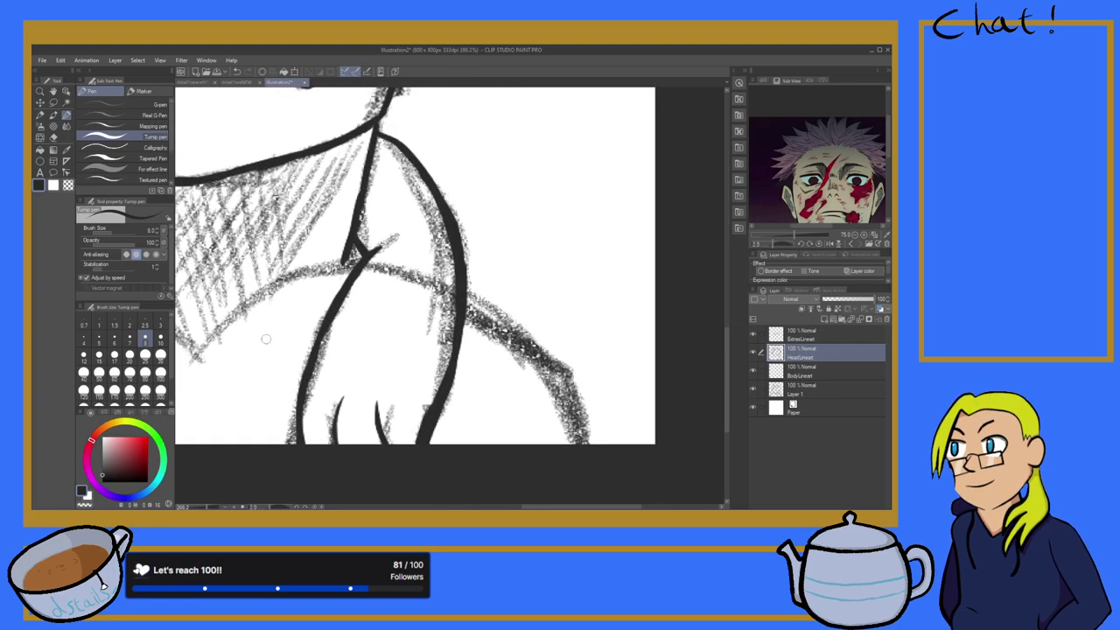
pyautogui.moveTo(338, 316)
pyautogui.mouseDown()
pyautogui.moveTo(296, 360)
pyautogui.moveTo(315, 352)
pyautogui.mouseUp()
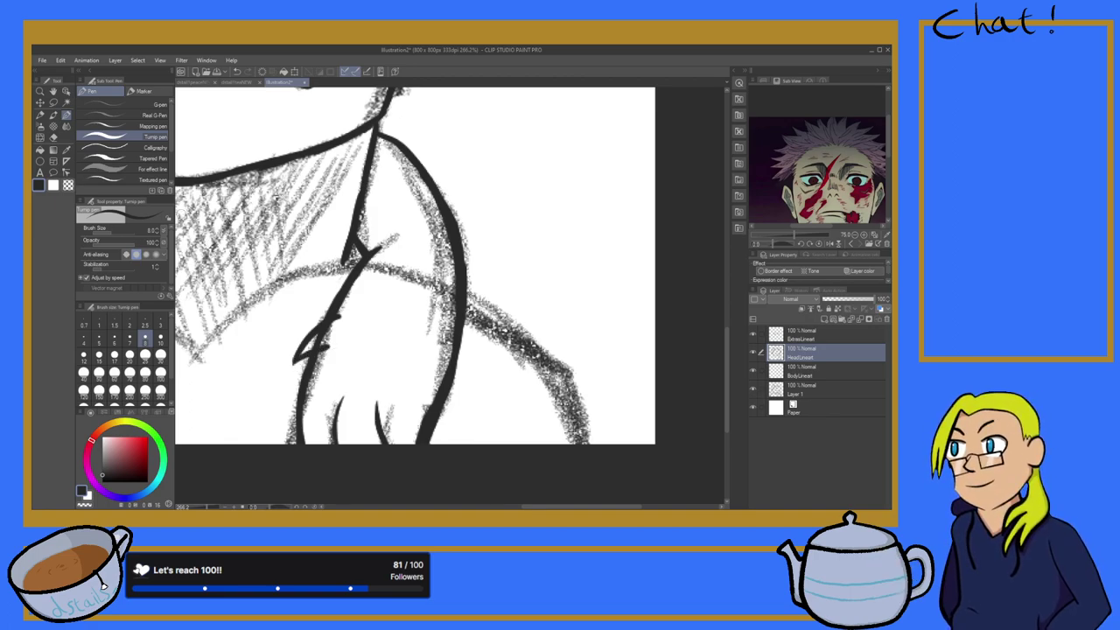
pyautogui.click(53, 137)
pyautogui.scroll(2, 343, 350)
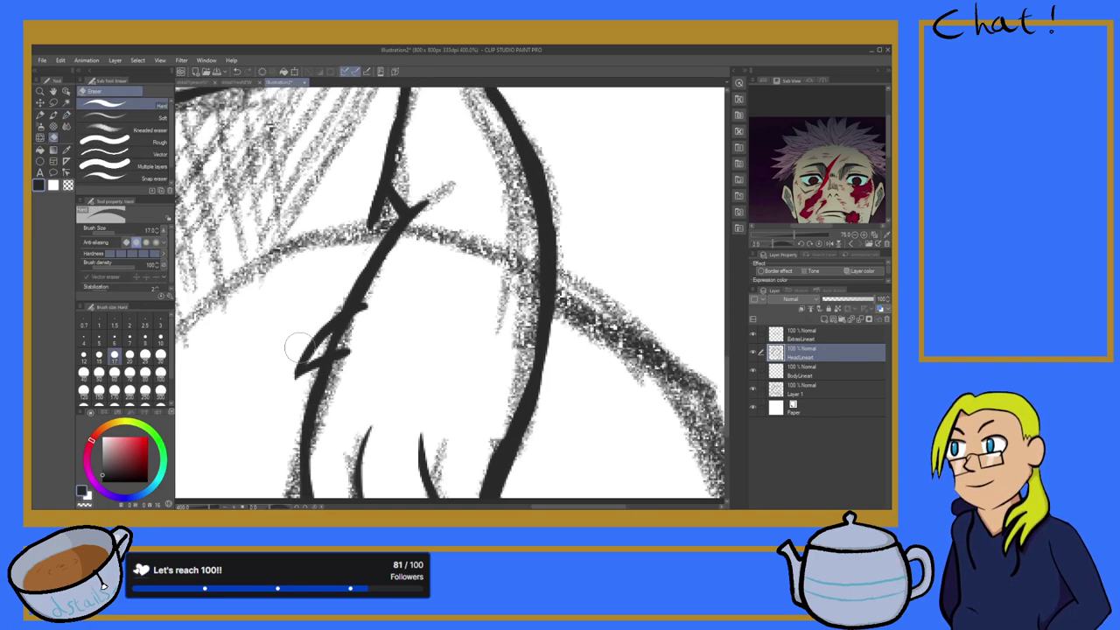
pyautogui.moveTo(361, 330)
pyautogui.mouseDown()
pyautogui.moveTo(329, 347)
pyautogui.moveTo(346, 327)
pyautogui.mouseUp()
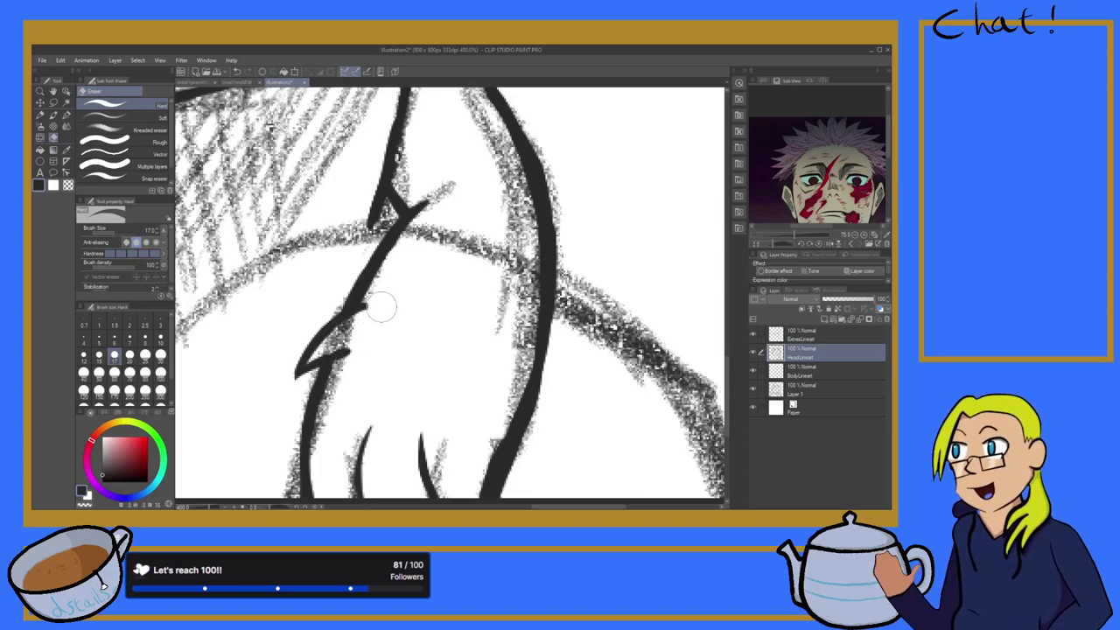
# Step: Ink small stray hair spikes with the Turnip pen, two on the ponytail's upper inner contour and two along its outer contour
pyautogui.click(67, 114)
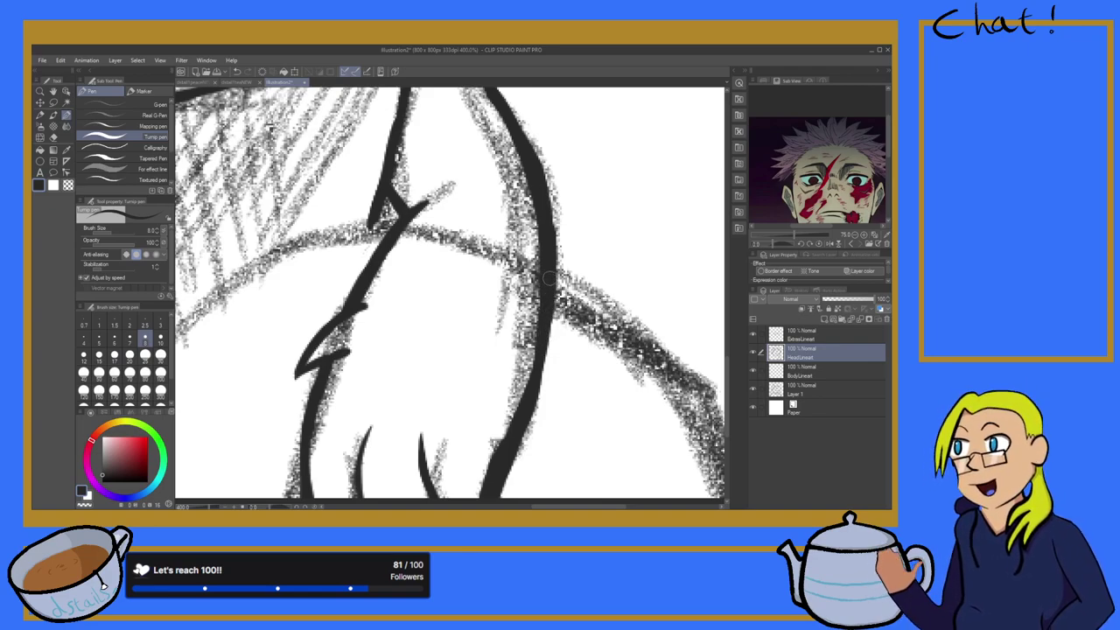
pyautogui.moveTo(553, 299); pyautogui.dragTo(584, 347)
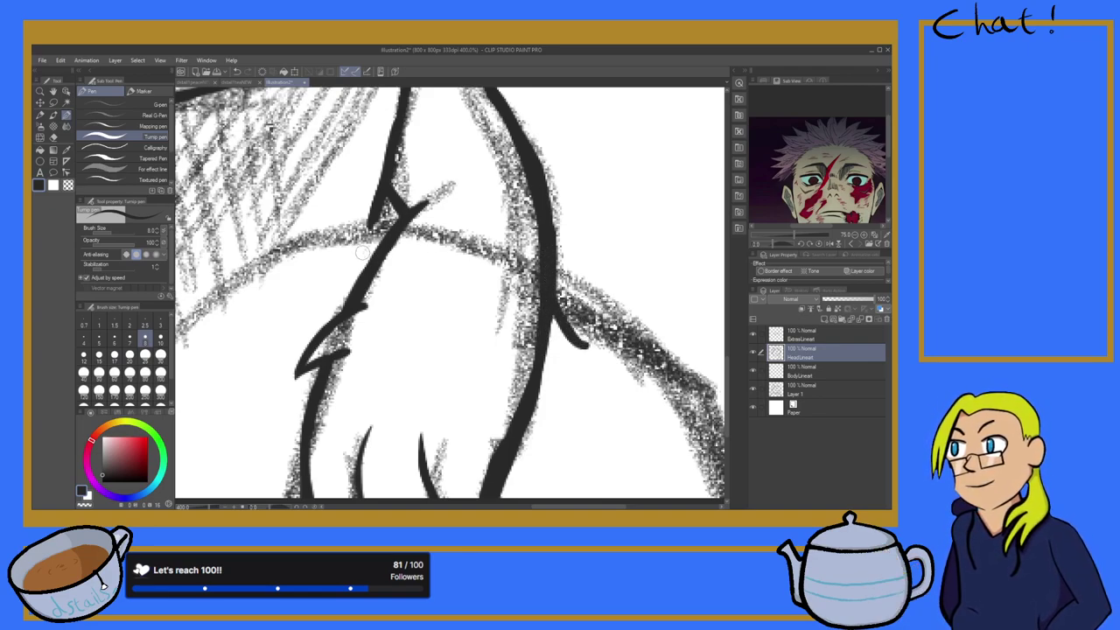
pyautogui.moveTo(391, 232)
pyautogui.mouseDown()
pyautogui.moveTo(339, 263)
pyautogui.moveTo(350, 280)
pyautogui.mouseUp()
pyautogui.moveTo(362, 267)
pyautogui.mouseDown()
pyautogui.moveTo(332, 292)
pyautogui.moveTo(351, 278)
pyautogui.mouseUp()
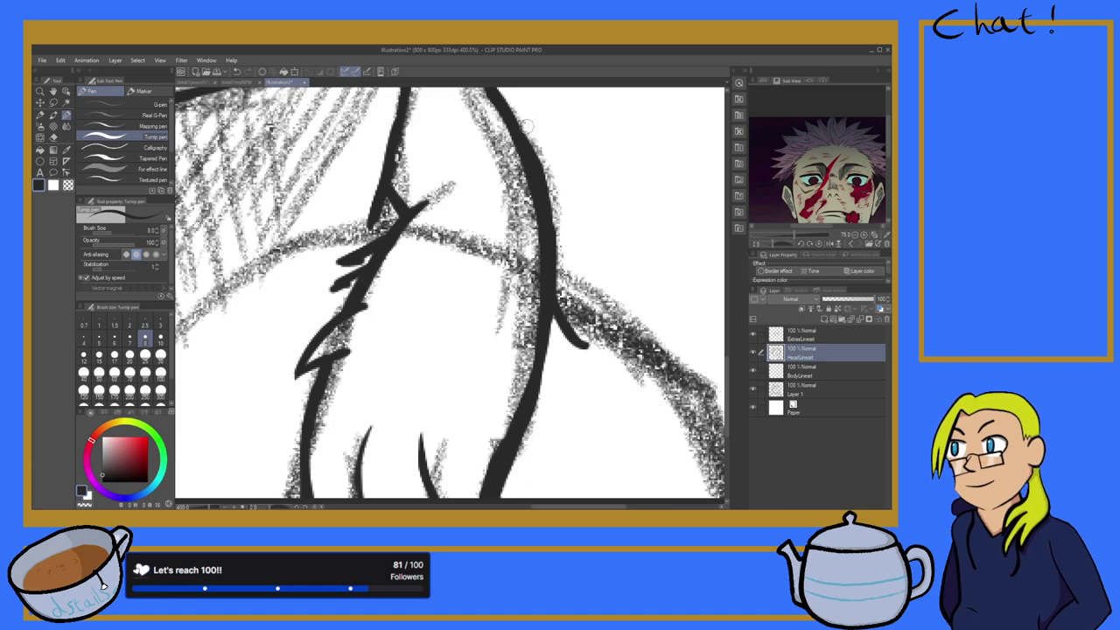
pyautogui.moveTo(529, 126); pyautogui.dragTo(578, 172)
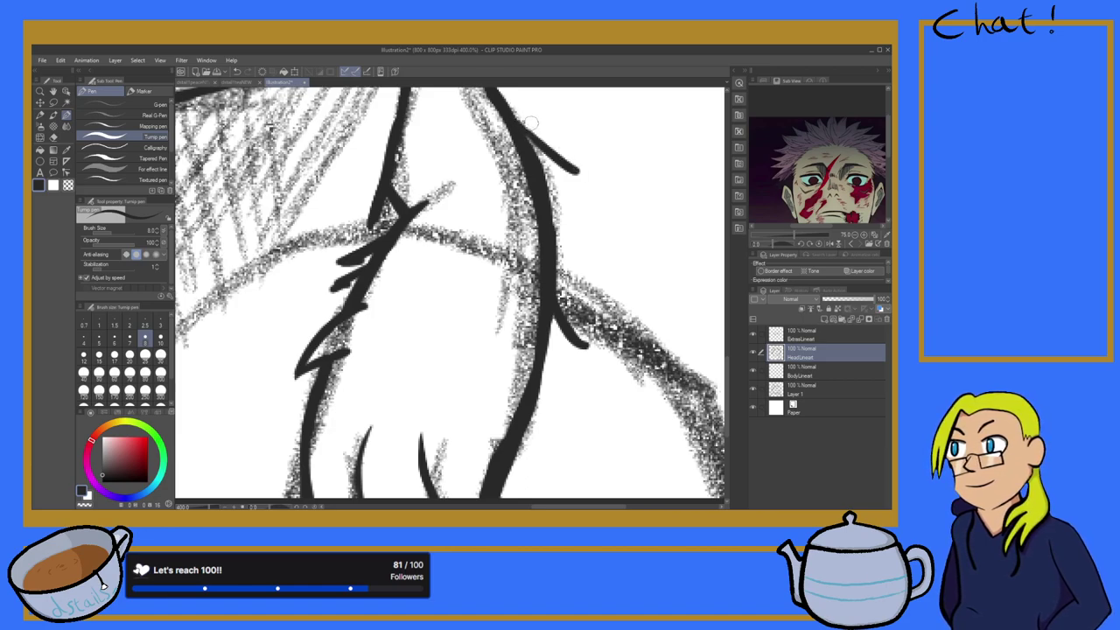
pyautogui.scroll(-12, 560, 174)
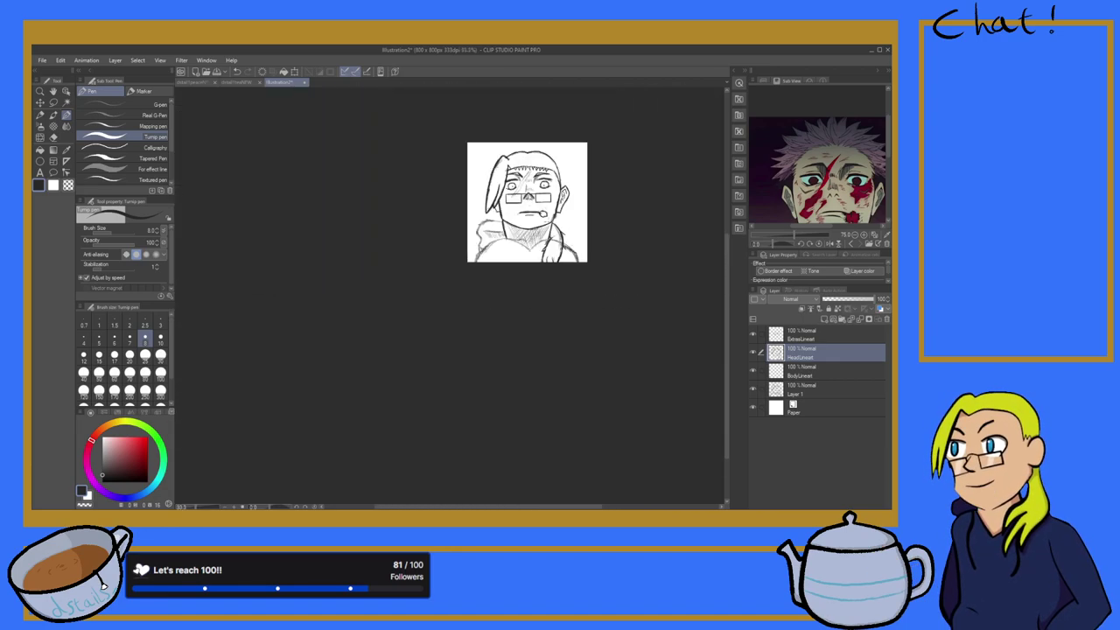
# Step: Ink two pointed stray strands on the outer contour of the long front hair lock, beside the eye
pyautogui.scroll(5, 508, 180)
pyautogui.scroll(-3, 505, 178)
pyautogui.scroll(3, 477, 135)
pyautogui.scroll(-1, 485, 148)
pyautogui.scroll(2, 488, 151)
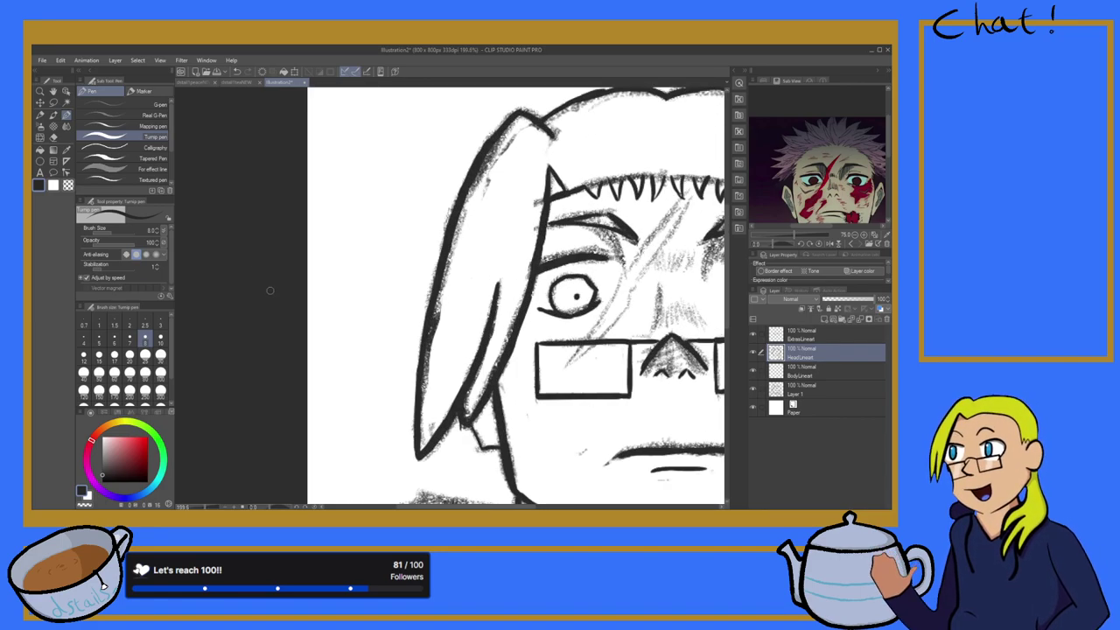
pyautogui.moveTo(456, 211); pyautogui.dragTo(425, 272)
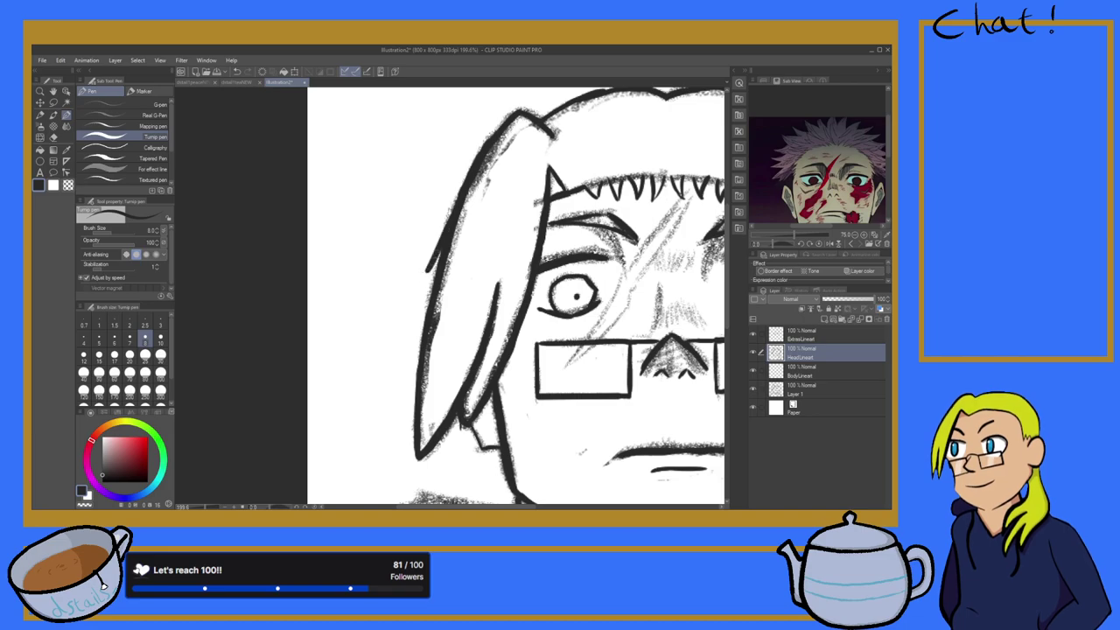
pyautogui.moveTo(451, 223); pyautogui.dragTo(418, 308)
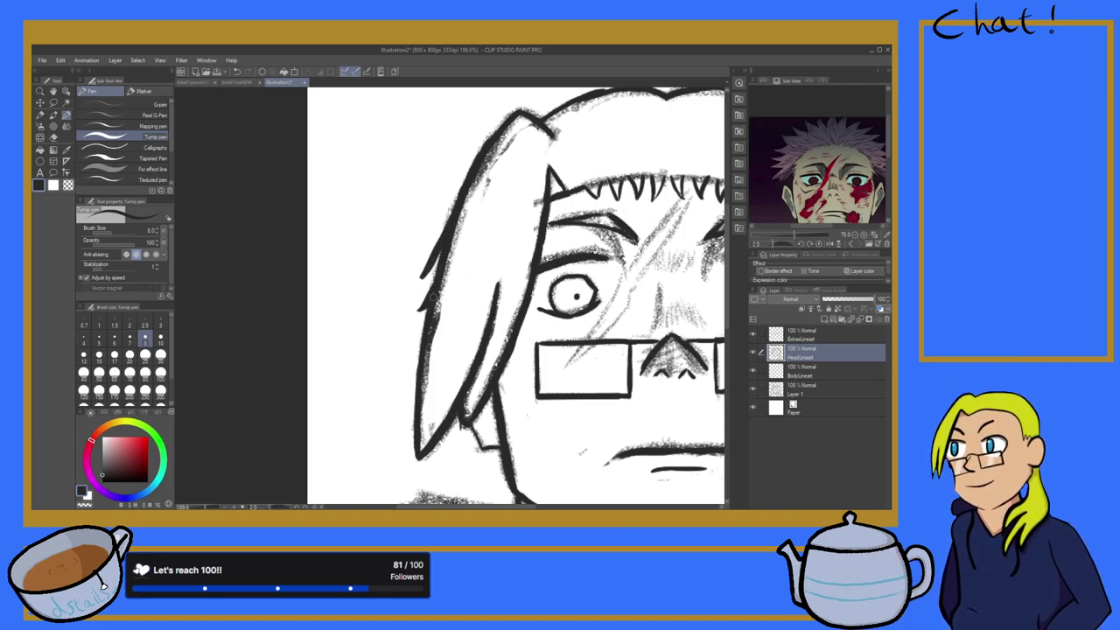
# Step: Erase the front lock's contour just below the second stray strand and ink a line joining the strand's tip to the contour
pyautogui.scroll(2, 431, 301)
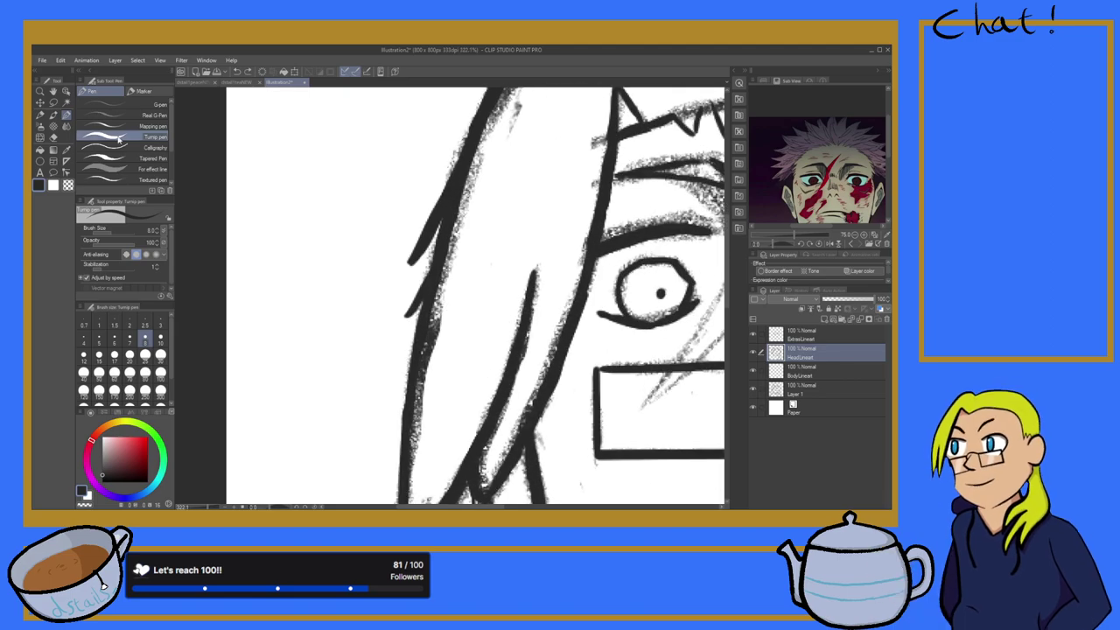
pyautogui.press('e')
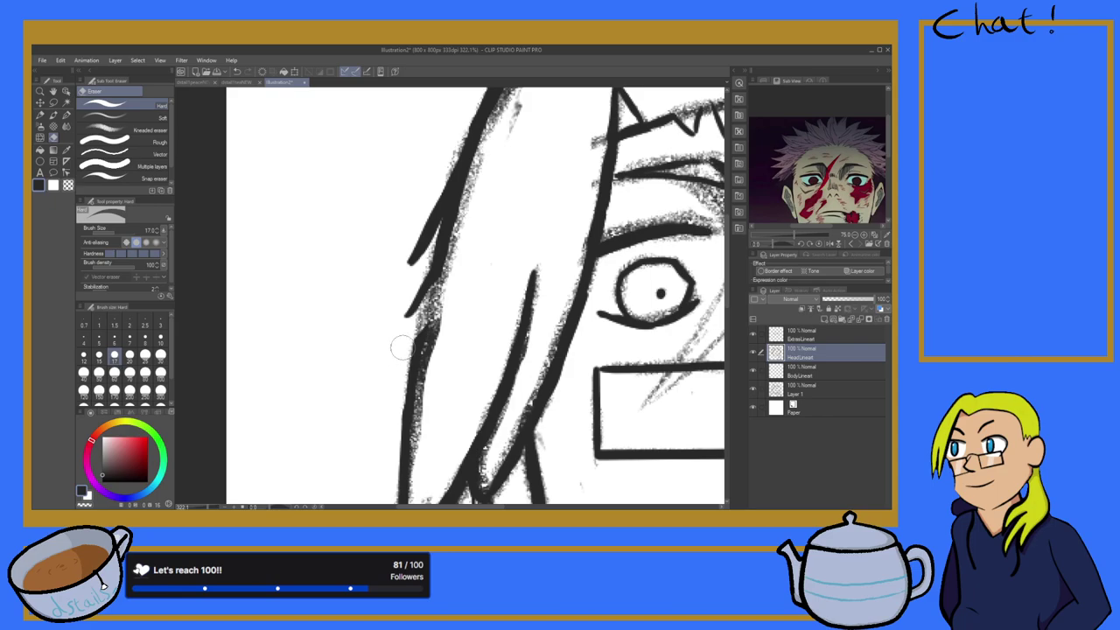
pyautogui.click(64, 114)
pyautogui.scroll(5, 364, 354)
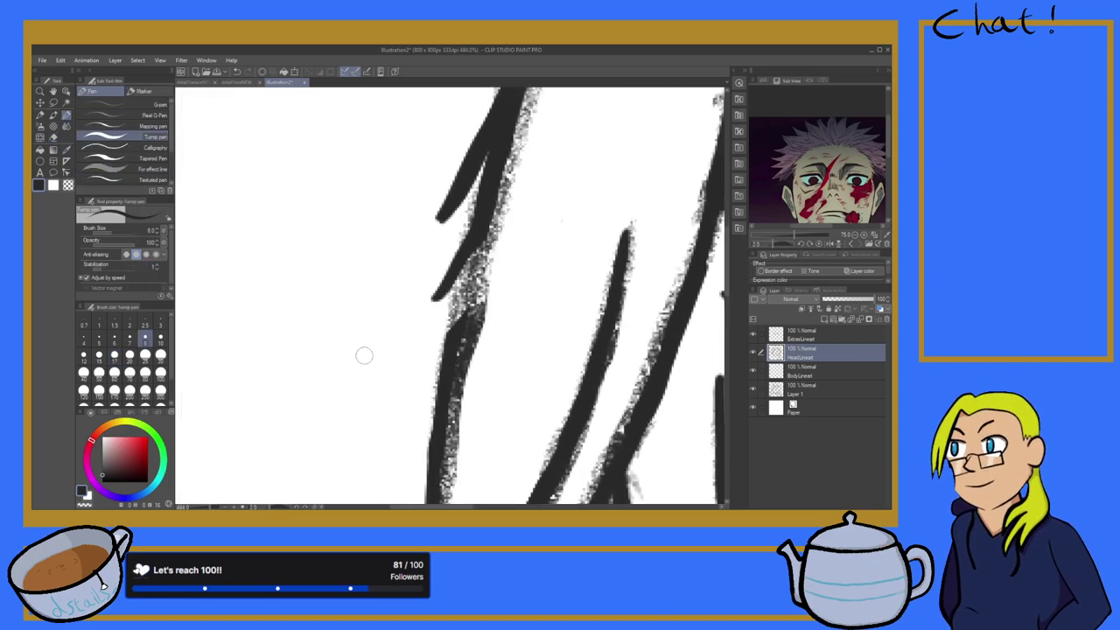
pyautogui.moveTo(448, 293)
pyautogui.mouseDown()
pyautogui.moveTo(472, 276)
pyautogui.moveTo(447, 369)
pyautogui.mouseUp()
pyautogui.scroll(-10, 468, 280)
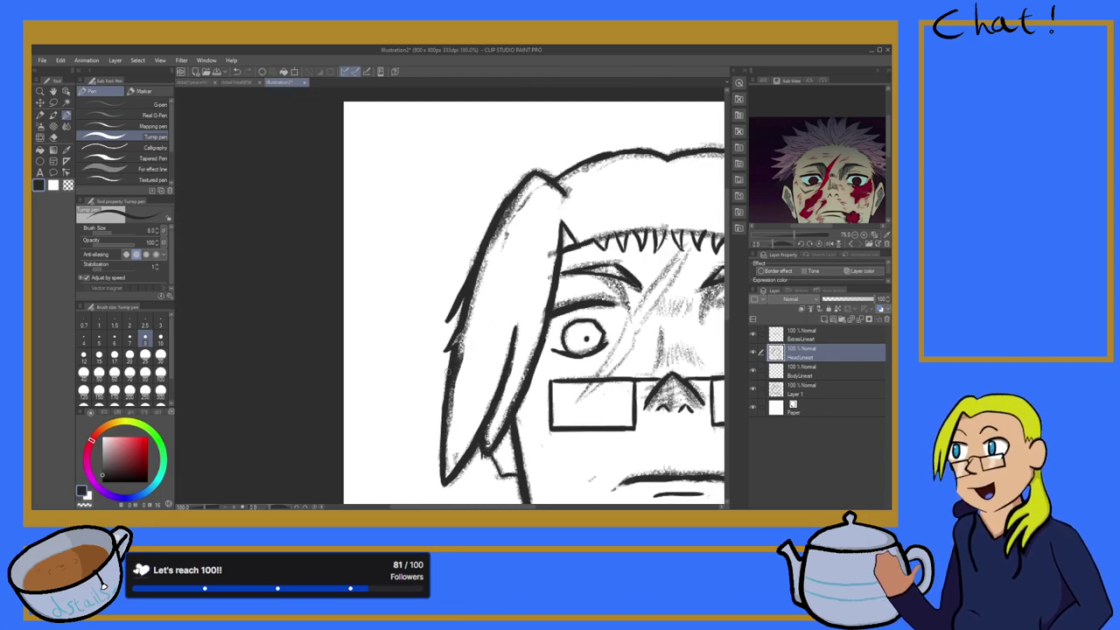
# Step: Ink another pointed stray strand lower on the front lock's outer contour, above its tip
pyautogui.scroll(5, 437, 370)
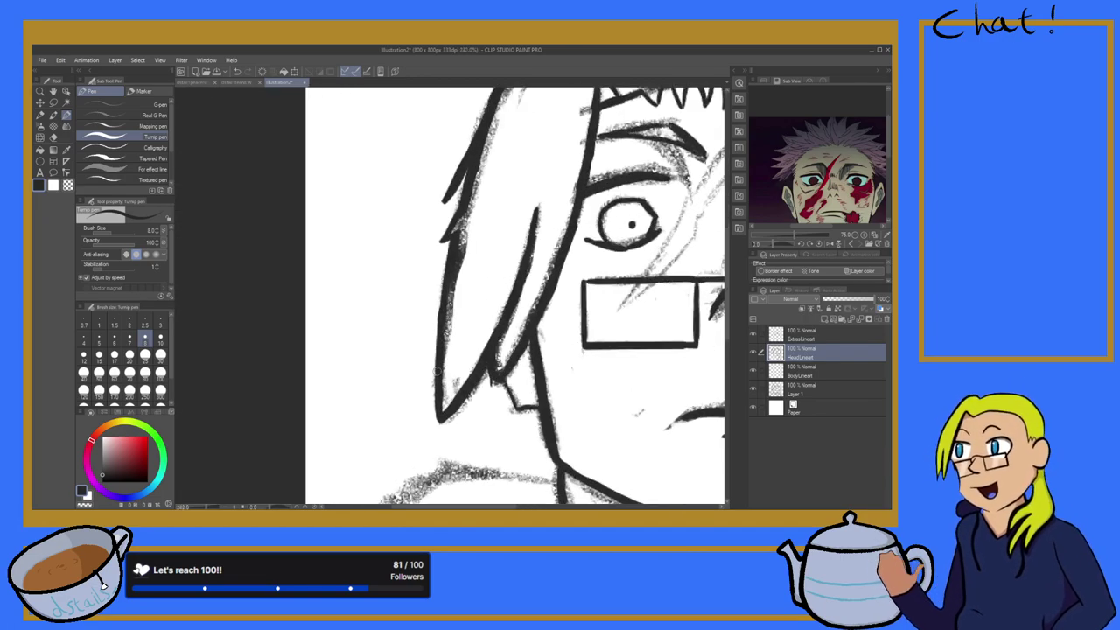
pyautogui.scroll(2, 436, 342)
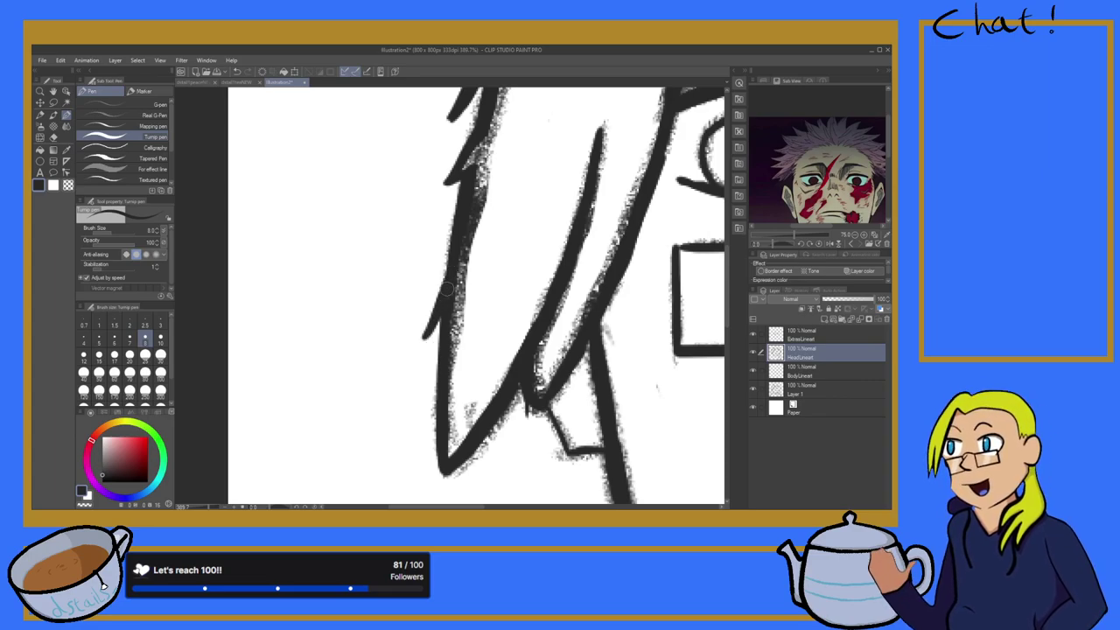
pyautogui.scroll(-8, 434, 315)
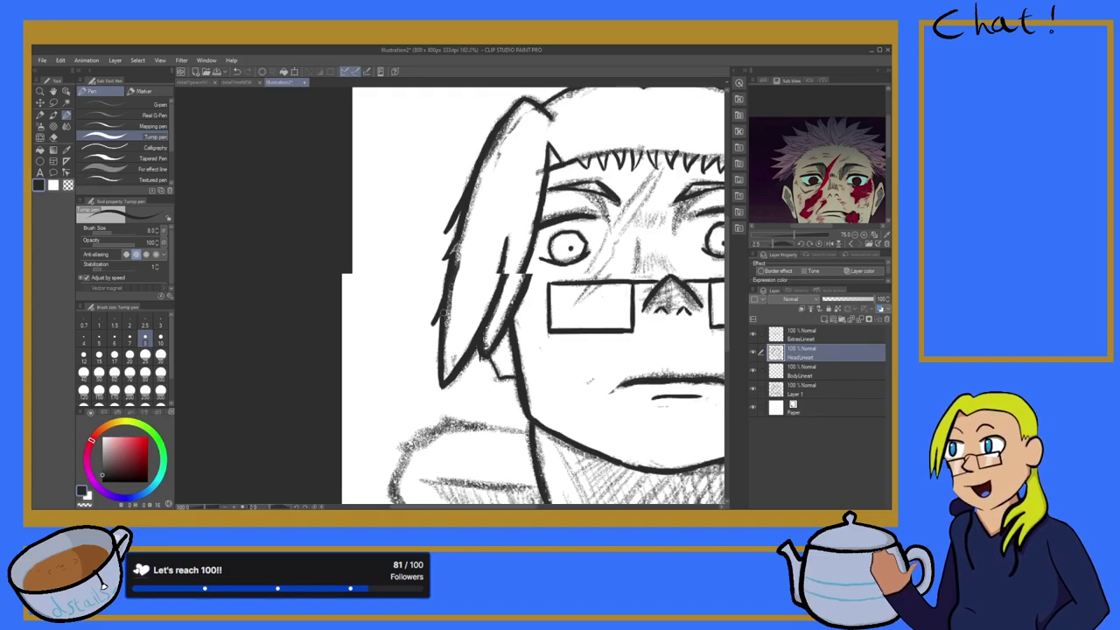
pyautogui.scroll(3, 454, 274)
pyautogui.scroll(4, 454, 274)
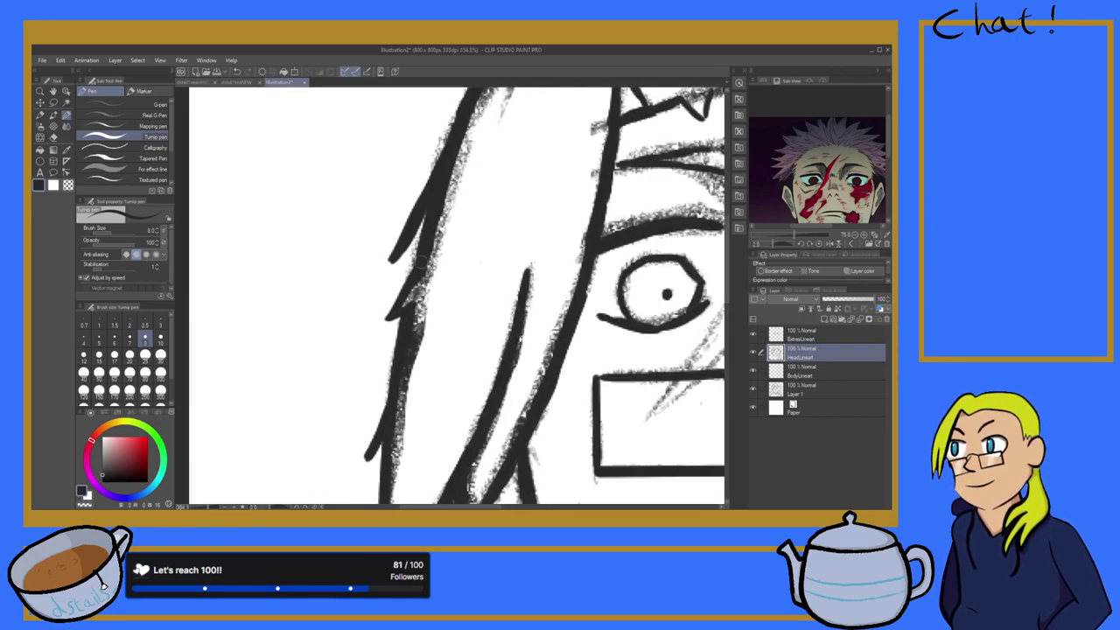
# Step: Thin the upper stray strand on the front hair lock's outer contour with the Hard eraser
pyautogui.click(51, 137)
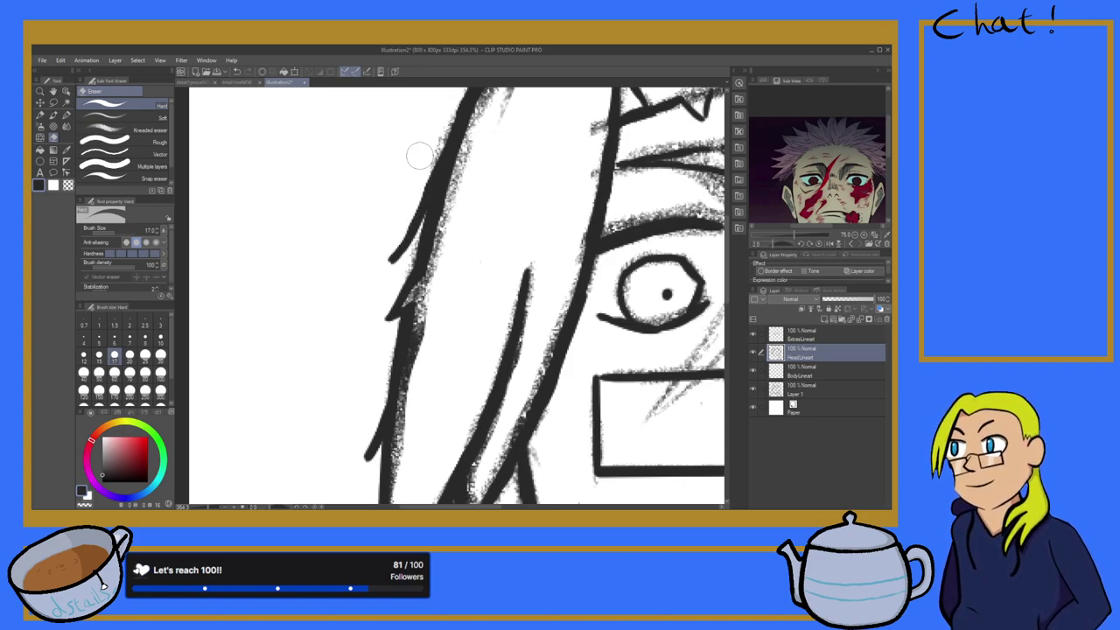
pyautogui.scroll(-6, 399, 221)
pyautogui.scroll(5, 400, 143)
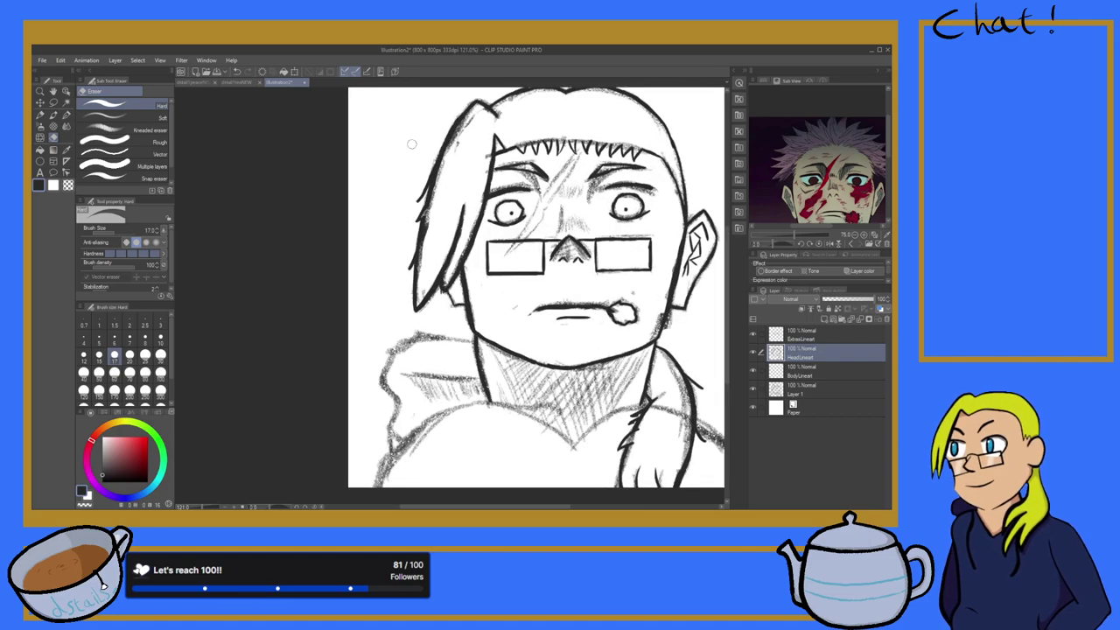
pyautogui.scroll(-2, 476, 187)
pyautogui.scroll(-4, 477, 186)
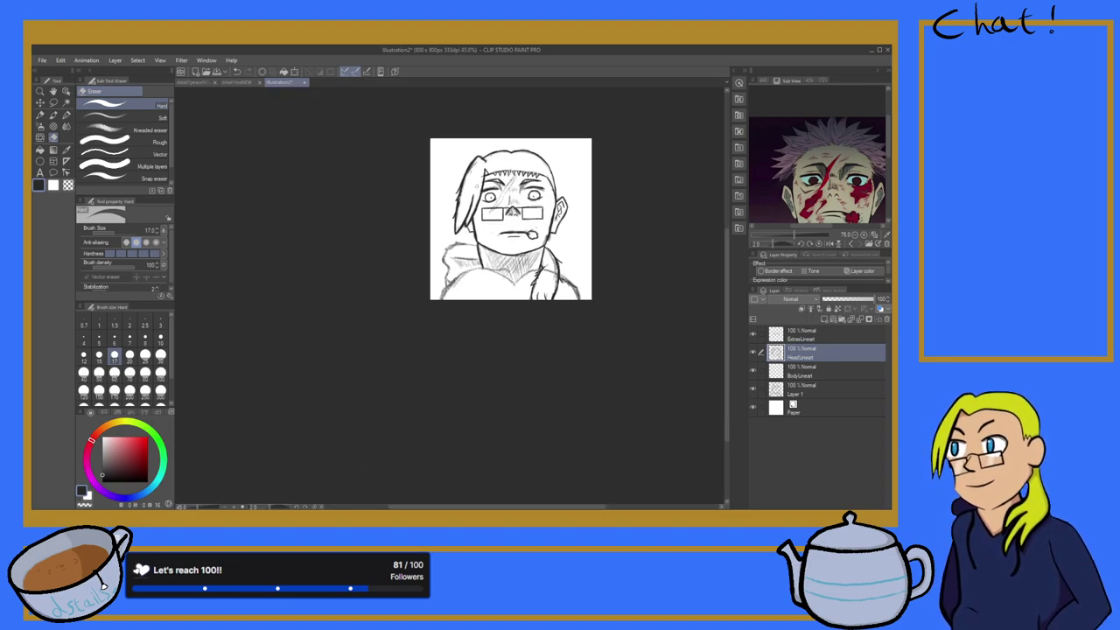
pyautogui.scroll(5, 427, 189)
pyautogui.scroll(5, 427, 190)
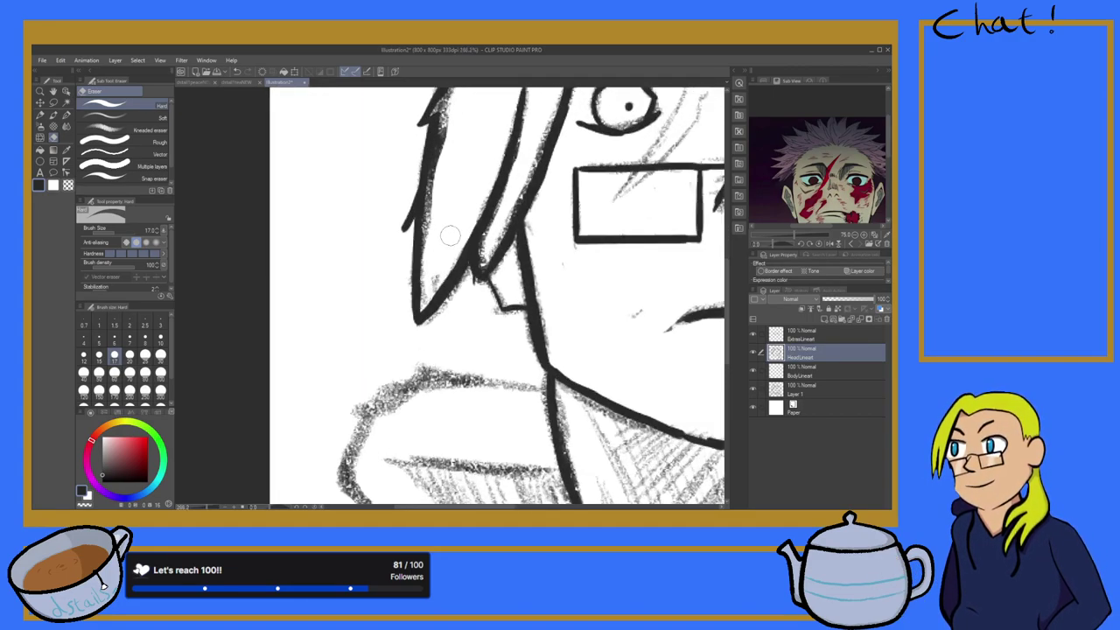
# Step: Ink a short stray strand on the front lock's inner edge near its tip and a small strand mark inside the lock with the Turnip pen
pyautogui.click(66, 115)
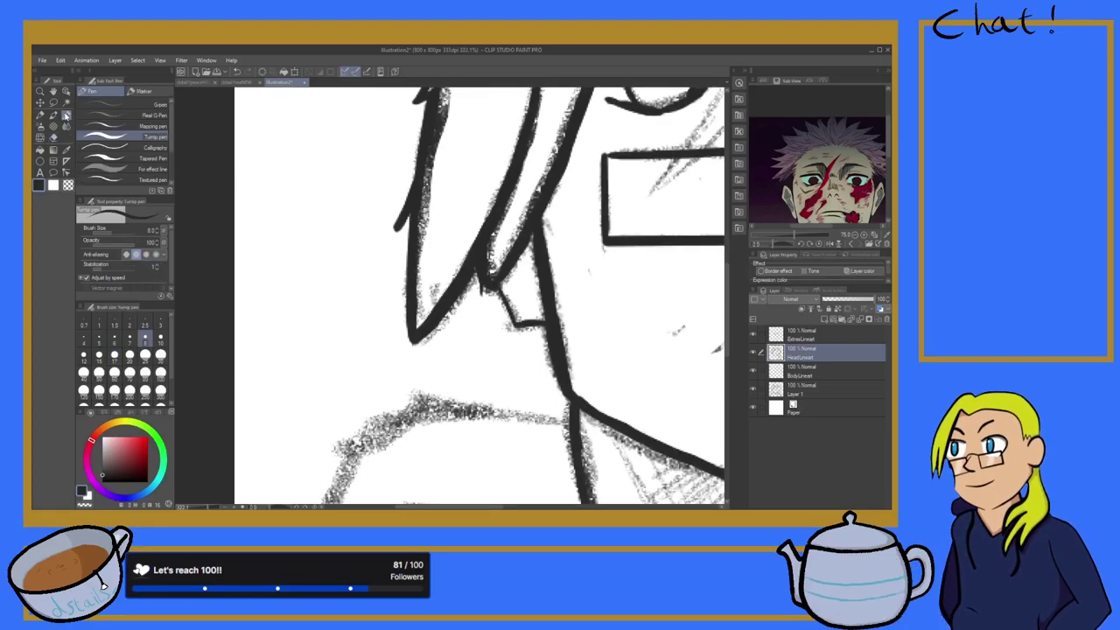
pyautogui.moveTo(455, 296); pyautogui.dragTo(451, 332)
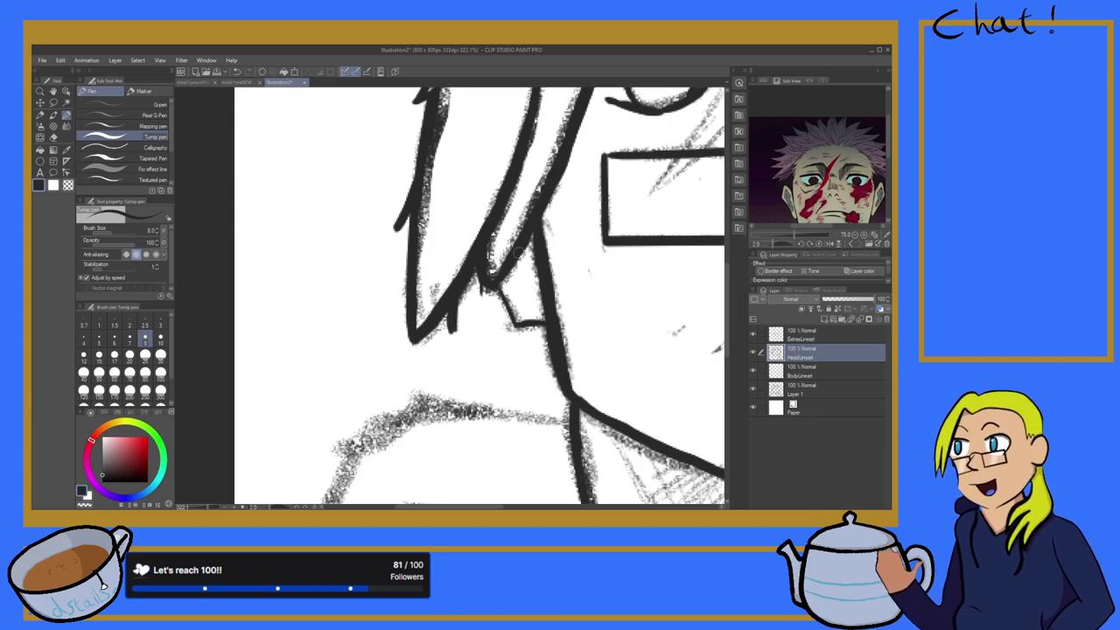
pyautogui.moveTo(442, 210); pyautogui.dragTo(426, 241)
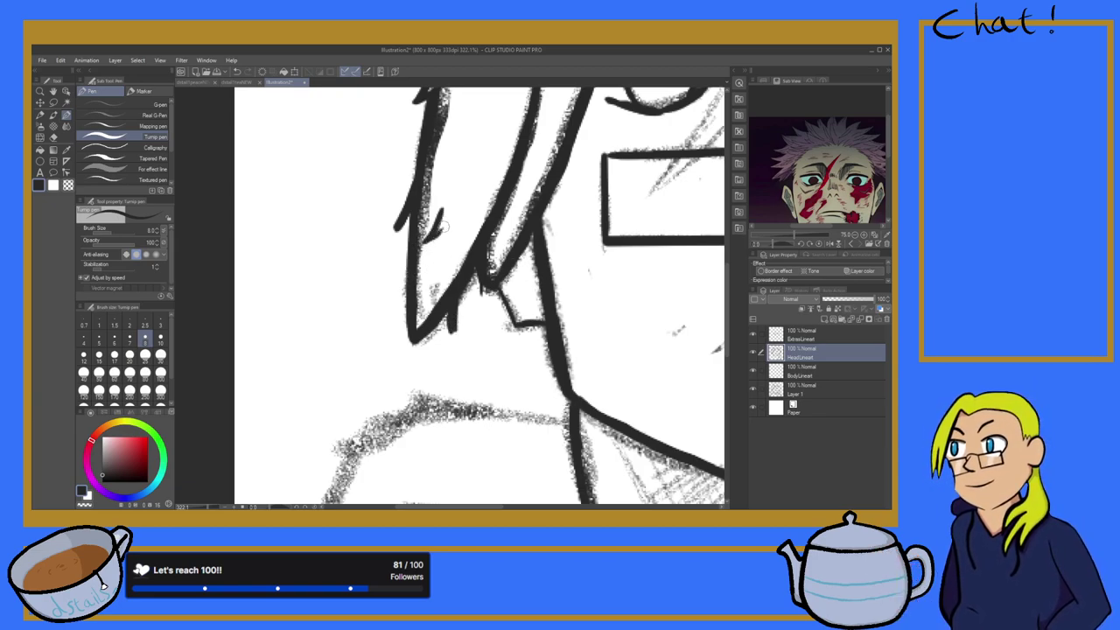
pyautogui.hotkey('ctrl', 'z')
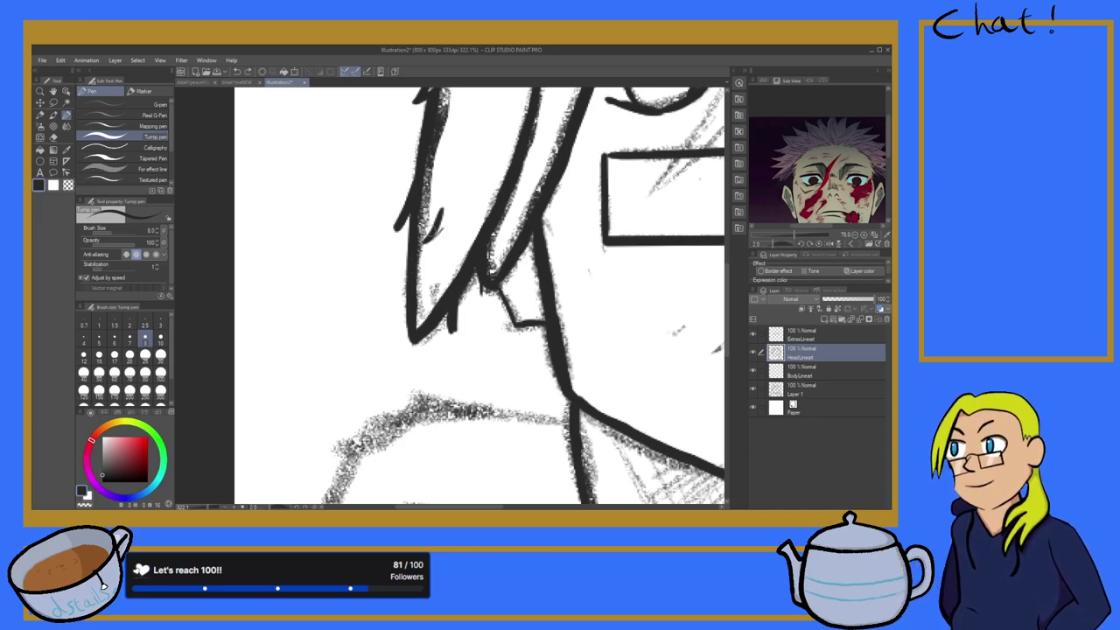
pyautogui.hotkey('ctrl', 'z')
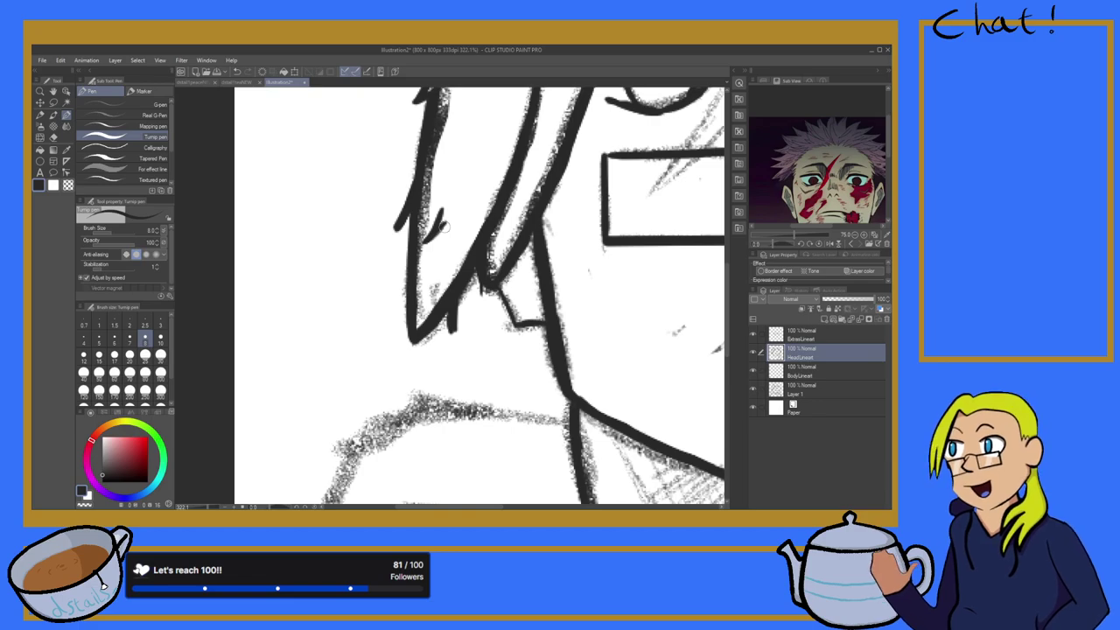
pyautogui.scroll(-5, 444, 227)
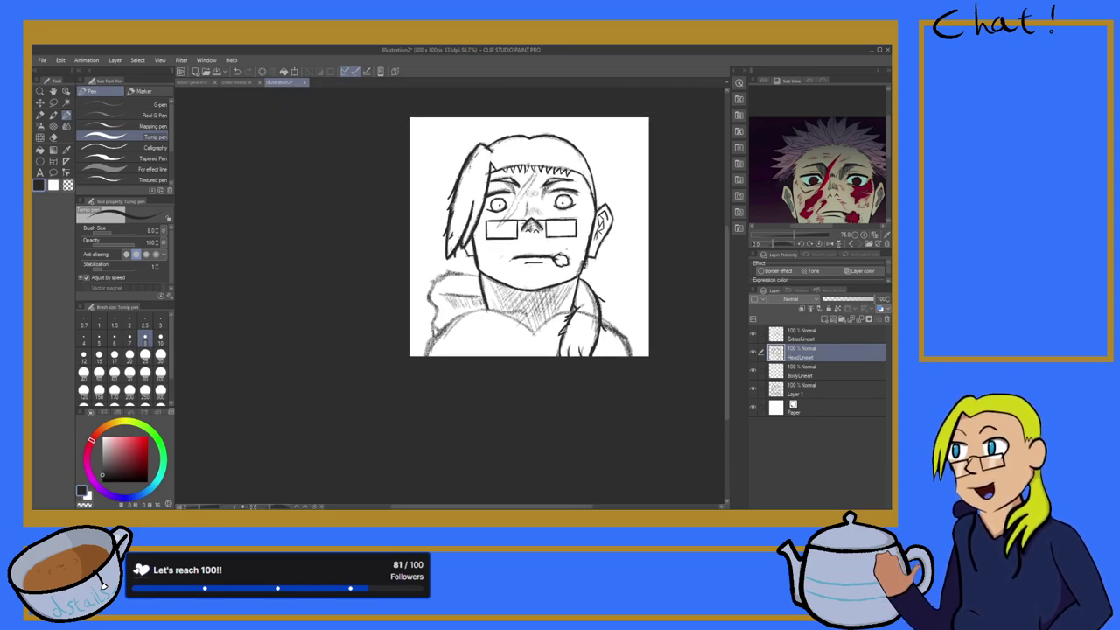
pyautogui.scroll(-3, 469, 251)
pyautogui.scroll(2, 469, 251)
pyautogui.scroll(-4, 469, 251)
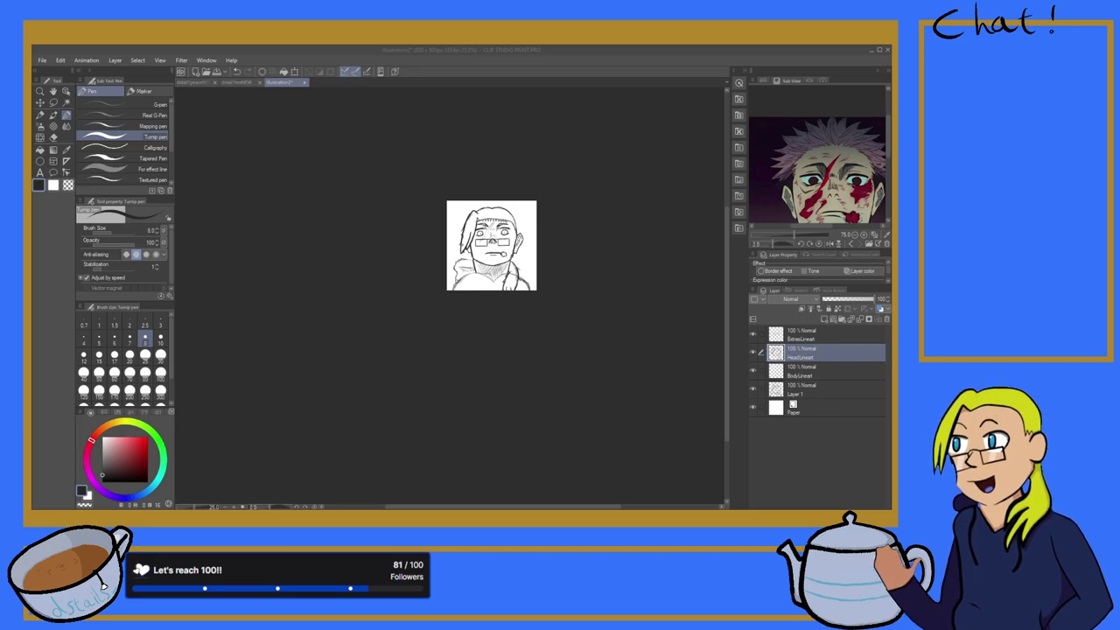
pyautogui.scroll(10, 522, 283)
pyautogui.scroll(-6, 498, 259)
pyautogui.scroll(6, 497, 257)
pyautogui.scroll(1, 480, 239)
pyautogui.scroll(-5, 478, 238)
pyautogui.scroll(7, 479, 174)
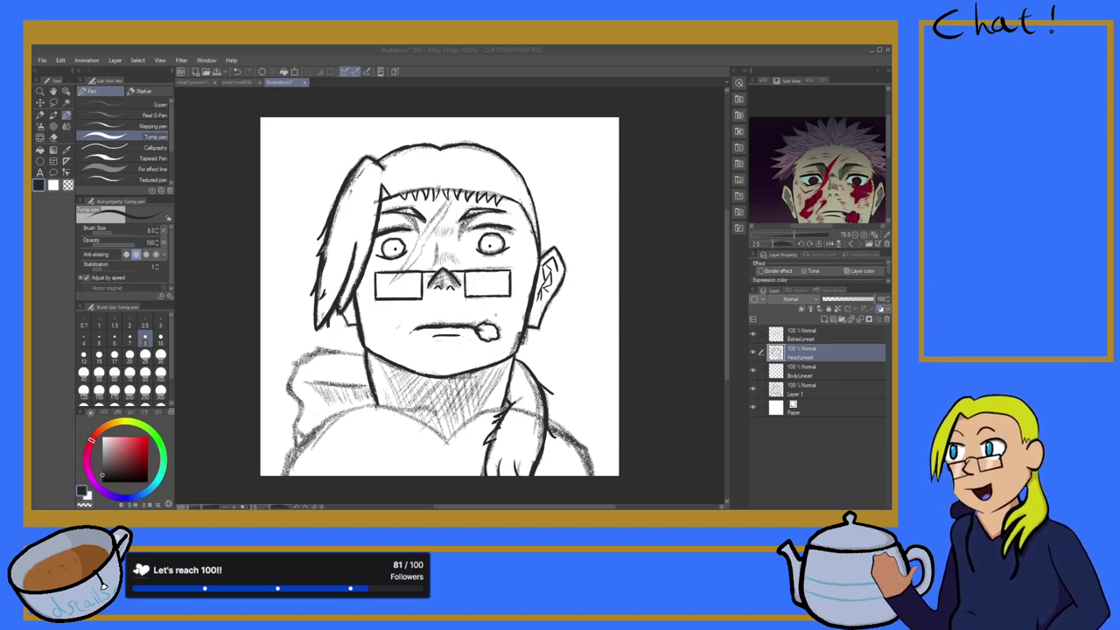
# Step: Open the PosePractice_NEW illustration, examine the character's head and hair up close, and close the file
pyautogui.click(38, 62)
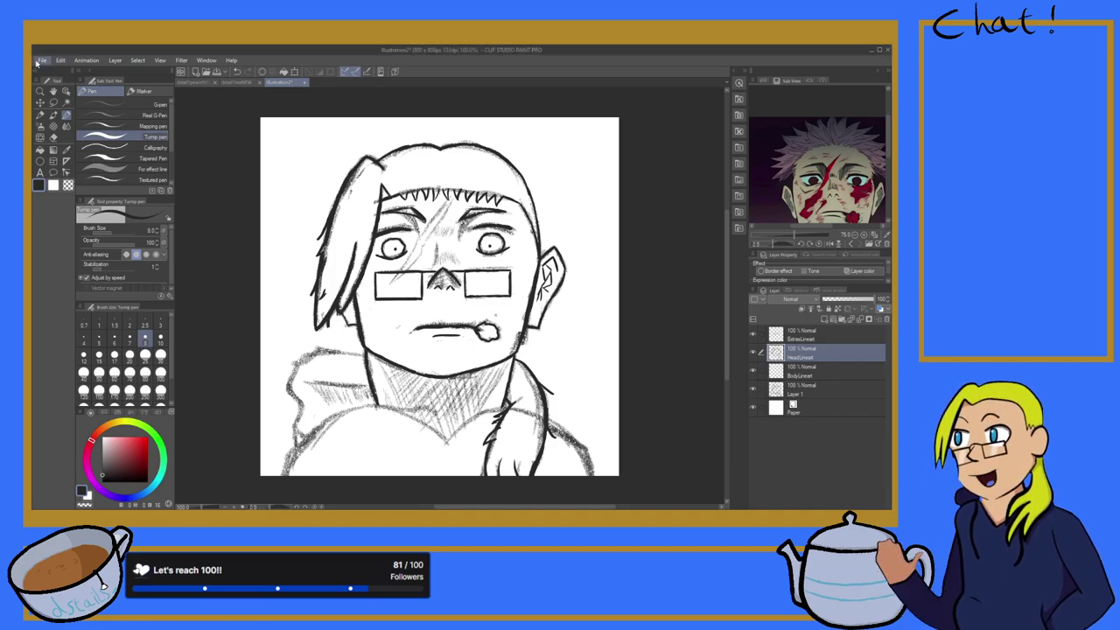
pyautogui.click(77, 96)
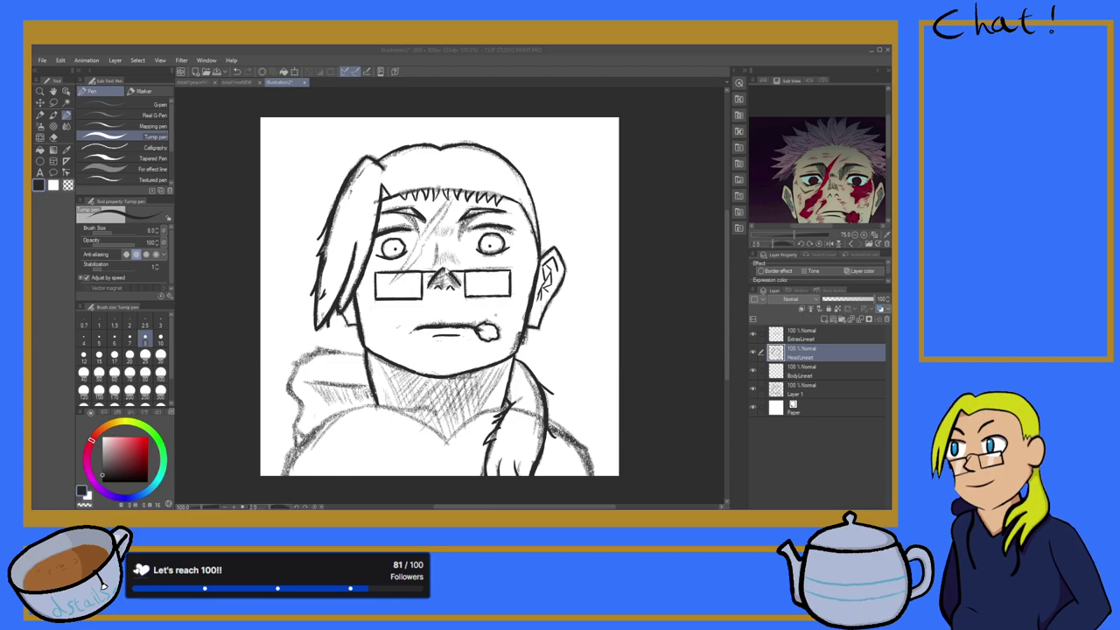
pyautogui.doubleClick(456, 284)
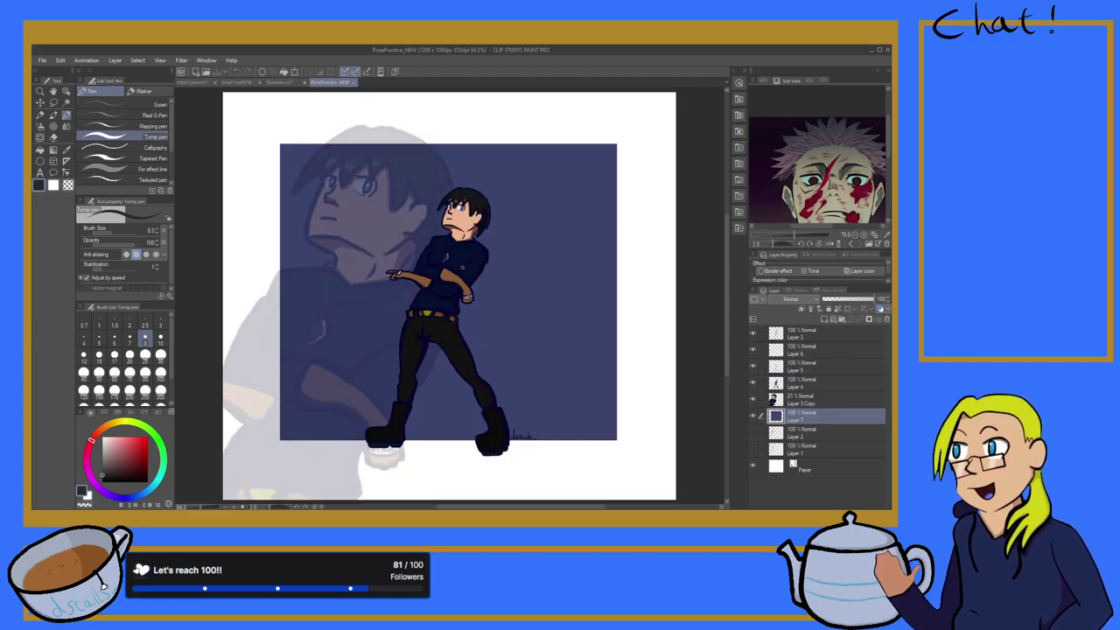
pyautogui.scroll(5, 504, 172)
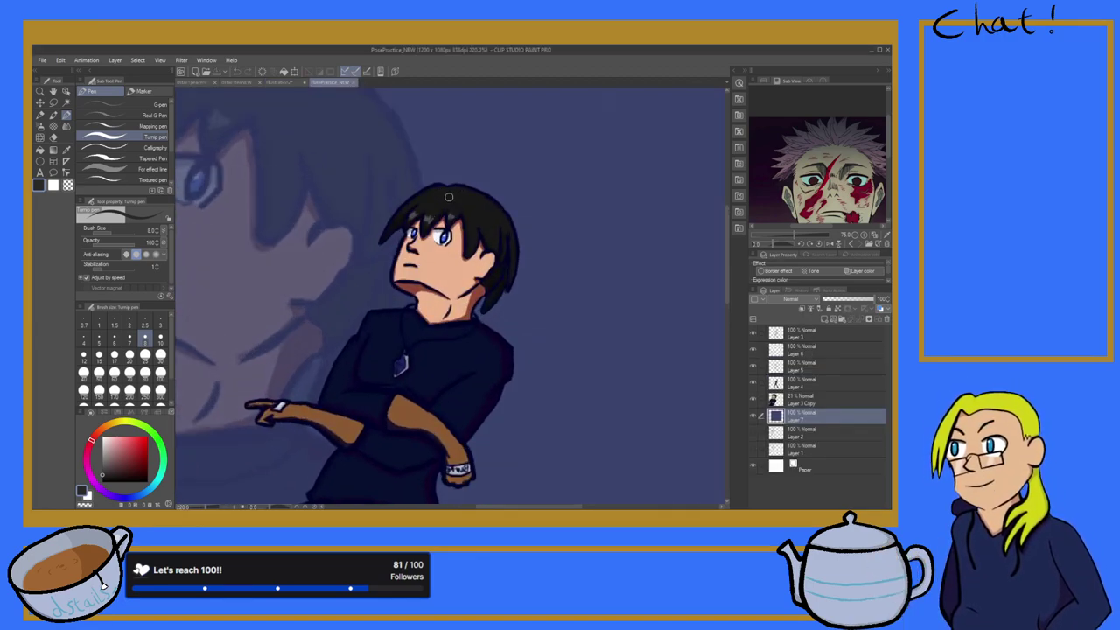
pyautogui.scroll(3, 451, 198)
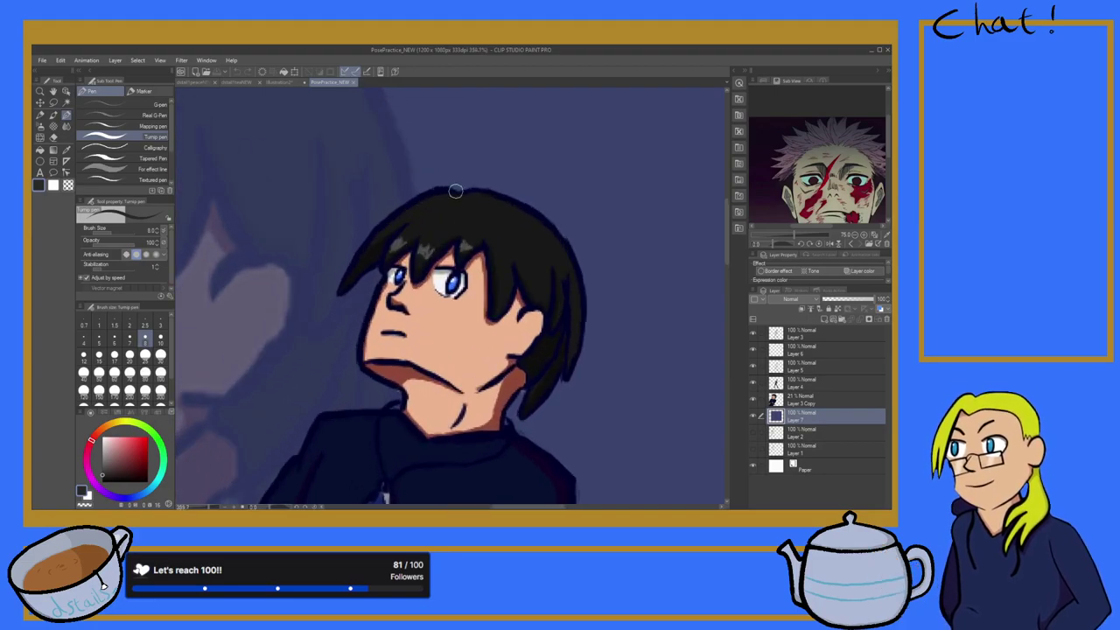
pyautogui.scroll(-2, 416, 260)
pyautogui.scroll(2, 416, 259)
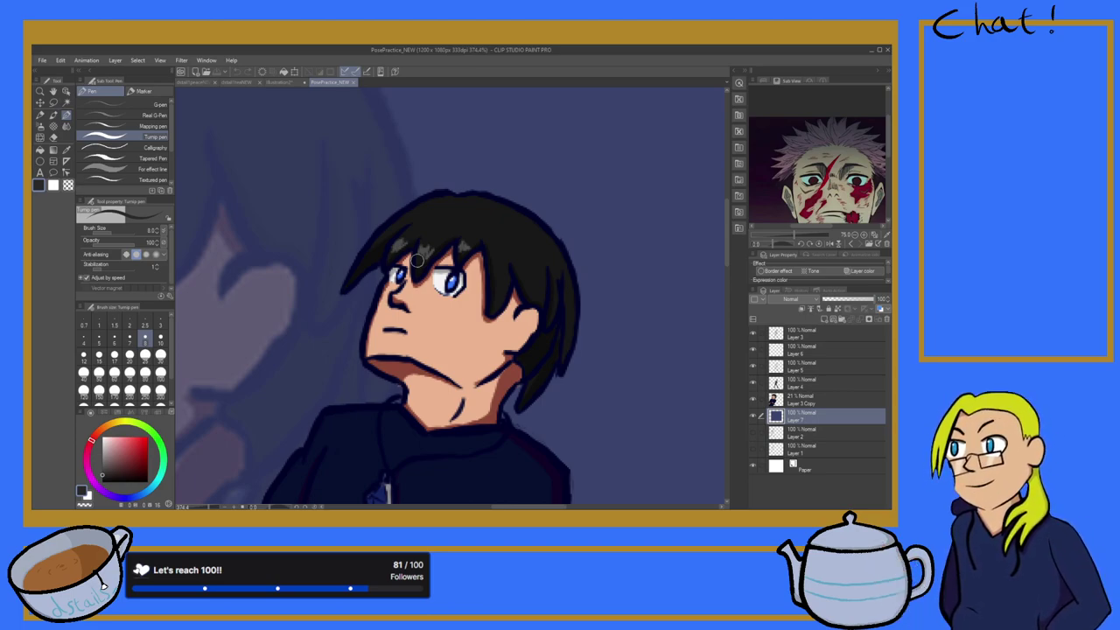
pyautogui.click(354, 83)
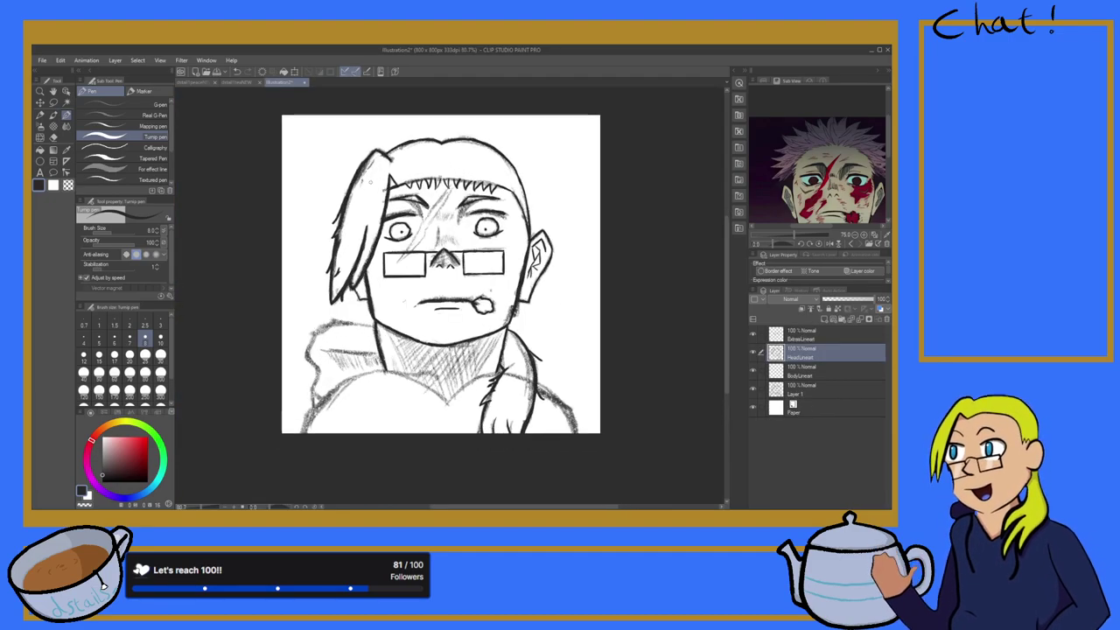
# Step: Select the BodyLineart layer and ink the hood's jagged outer contour from the neck around and down to the canvas edge
pyautogui.scroll(-5, 336, 287)
pyautogui.scroll(2, 299, 302)
pyautogui.scroll(-1, 299, 301)
pyautogui.scroll(3, 298, 302)
pyautogui.scroll(-3, 298, 302)
pyautogui.scroll(-1, 331, 303)
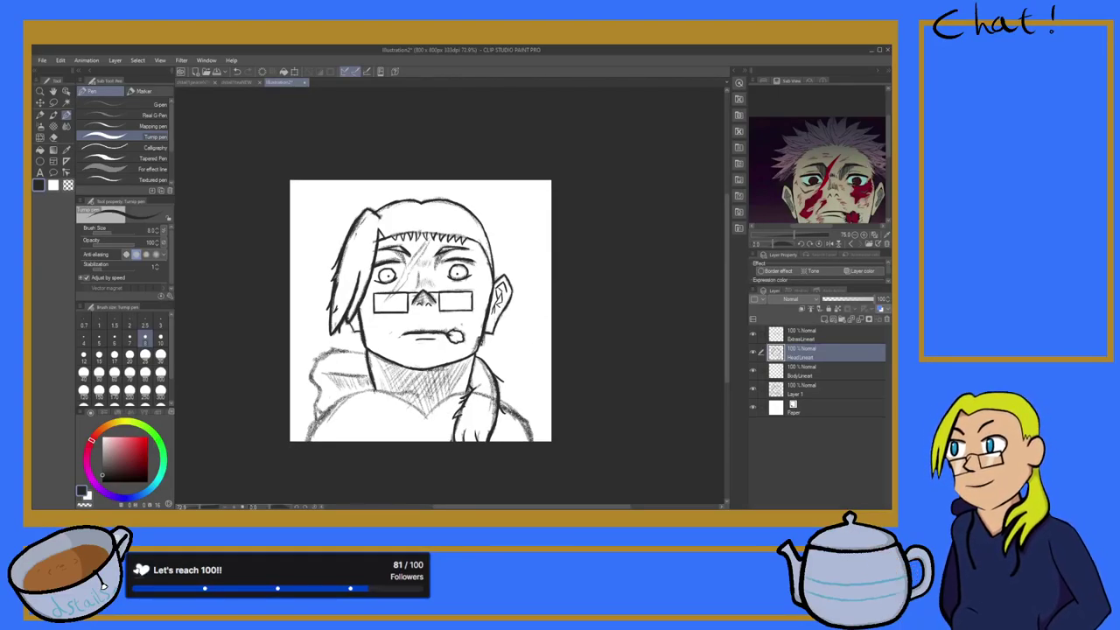
pyautogui.click(800, 368)
pyautogui.scroll(3, 269, 338)
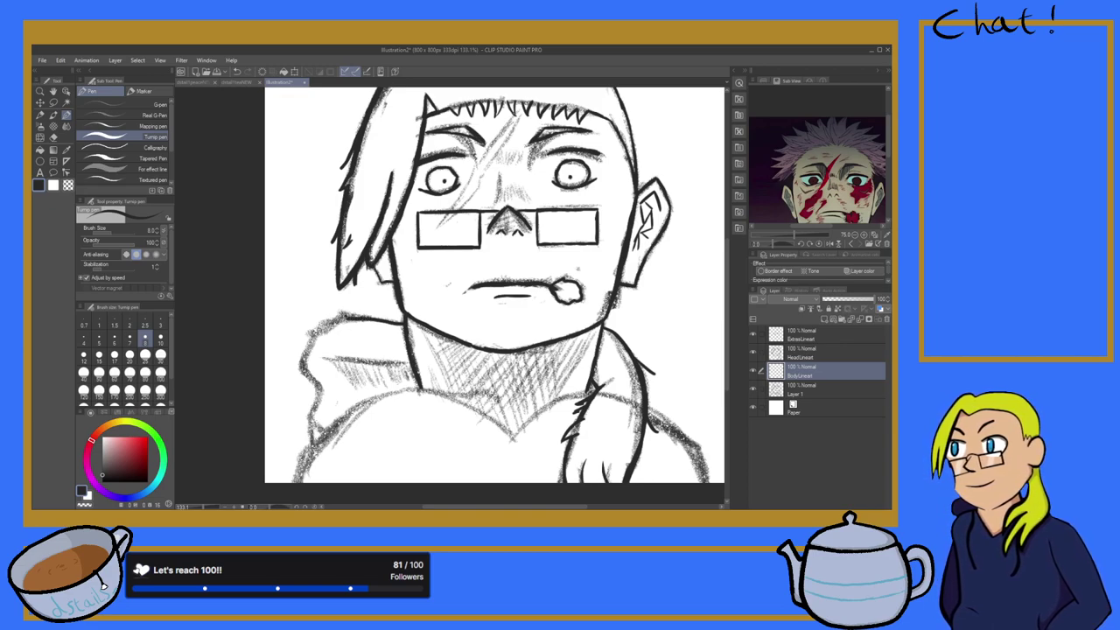
pyautogui.moveTo(338, 318)
pyautogui.mouseDown()
pyautogui.moveTo(306, 338)
pyautogui.moveTo(305, 367)
pyautogui.moveTo(322, 391)
pyautogui.moveTo(296, 482)
pyautogui.mouseUp()
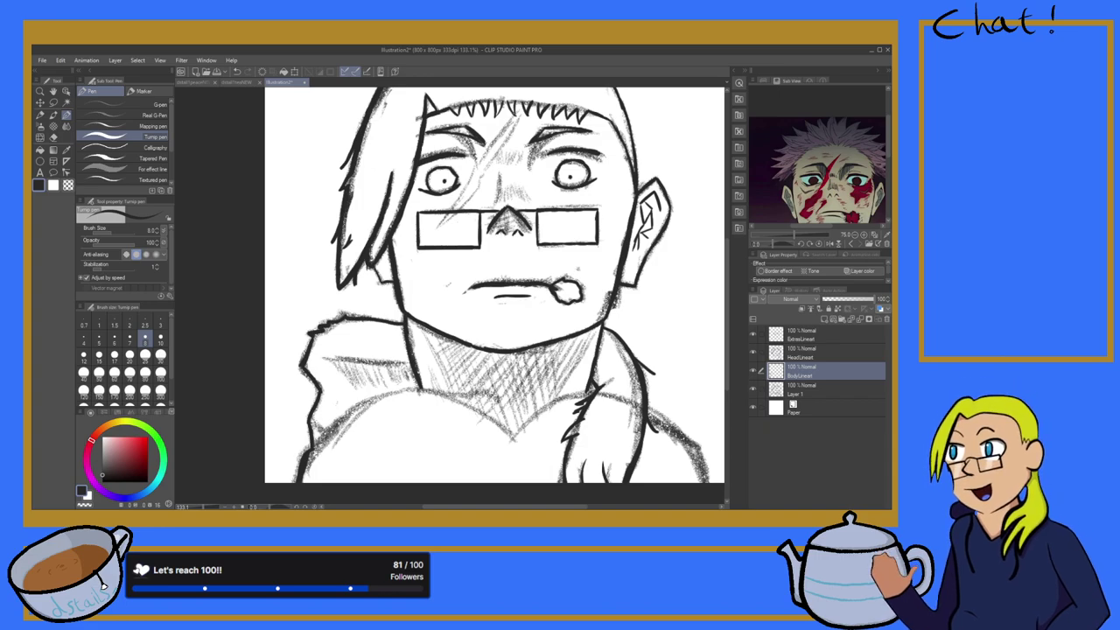
# Step: Ink the hood's lower edge as a curve rising from the shoulder to just past the base of the neck
pyautogui.moveTo(310, 453); pyautogui.dragTo(345, 423)
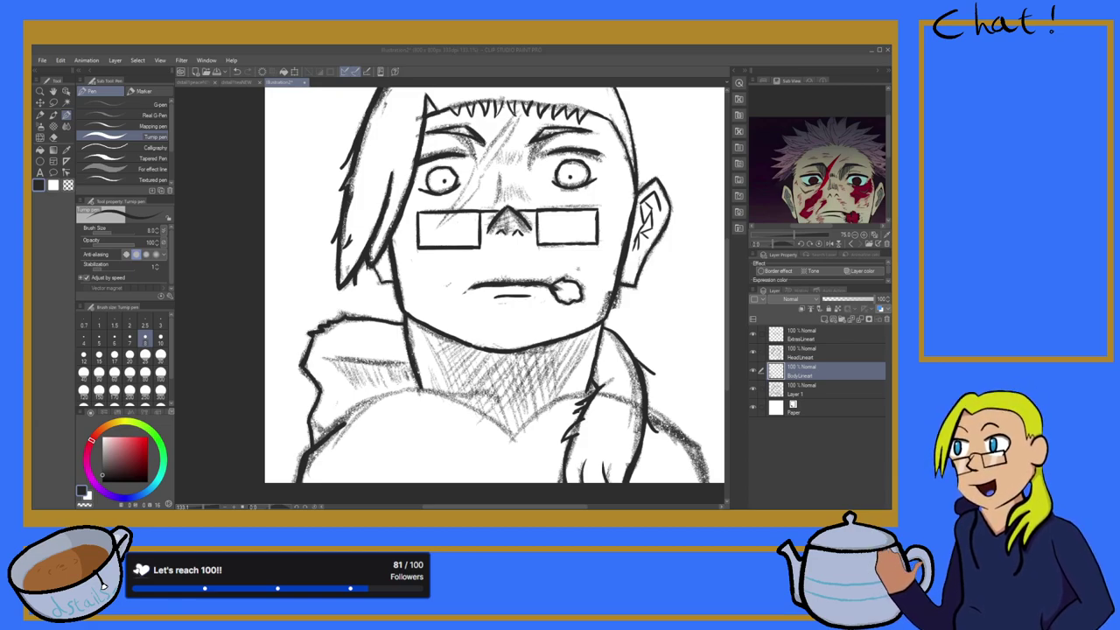
pyautogui.click(337, 426)
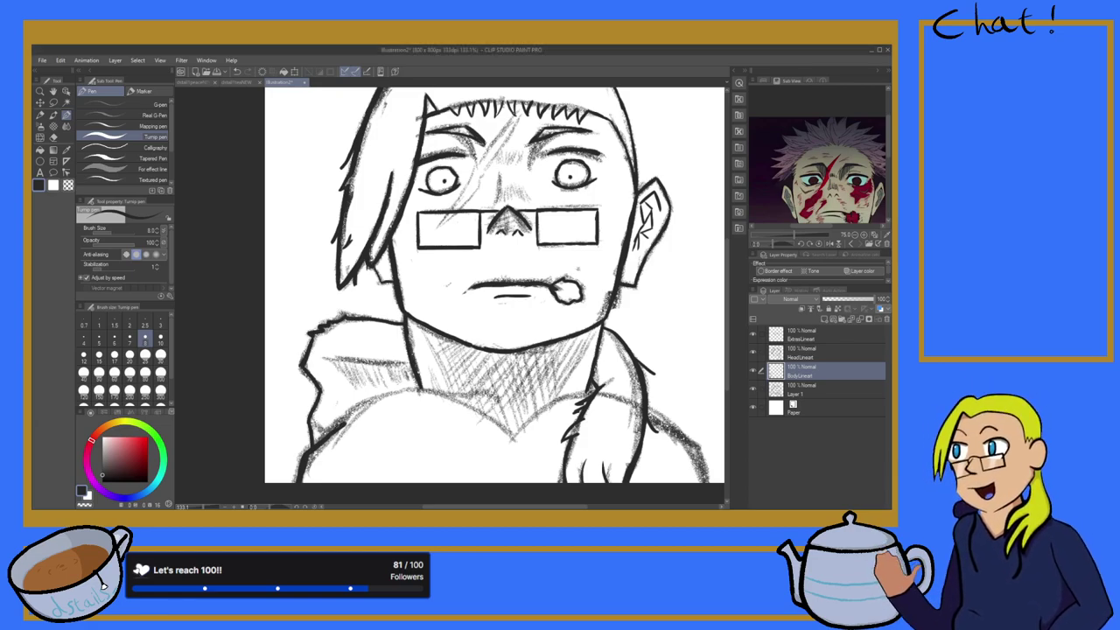
pyautogui.moveTo(341, 423); pyautogui.dragTo(366, 407)
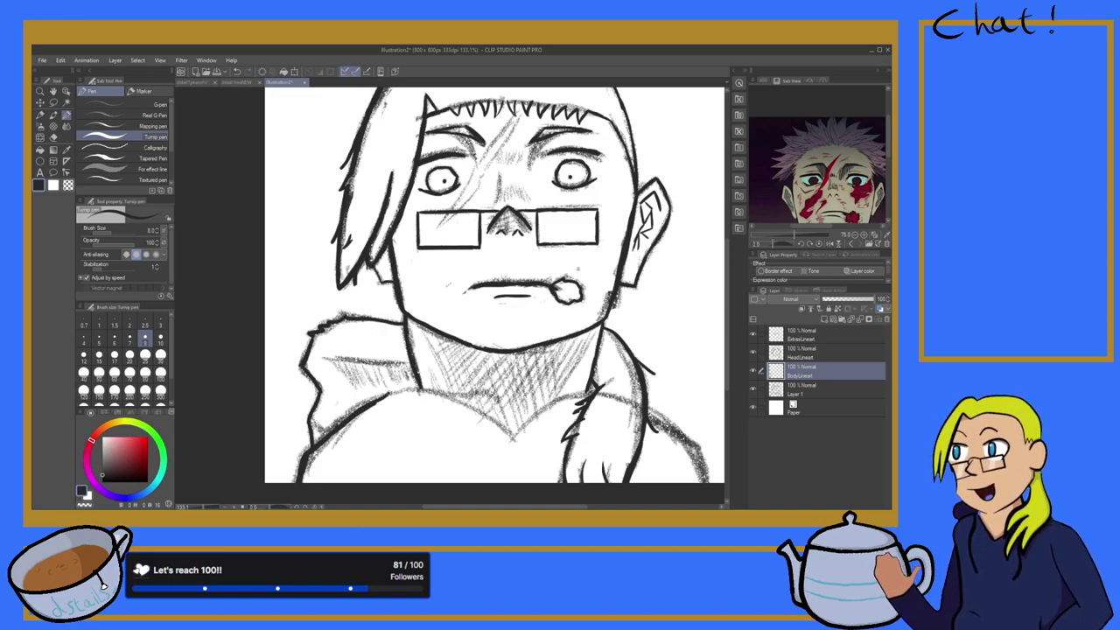
pyautogui.moveTo(366, 409); pyautogui.dragTo(399, 392)
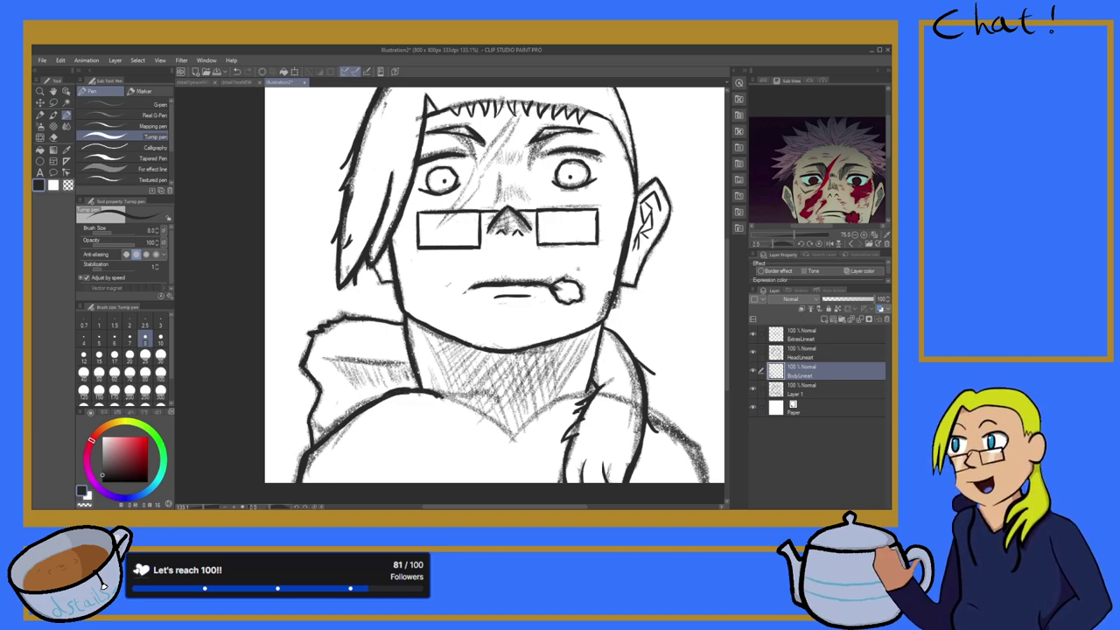
# Step: Smooth the underside of the inked collar curve beside the neck with the Hard eraser
pyautogui.scroll(14, 361, 414)
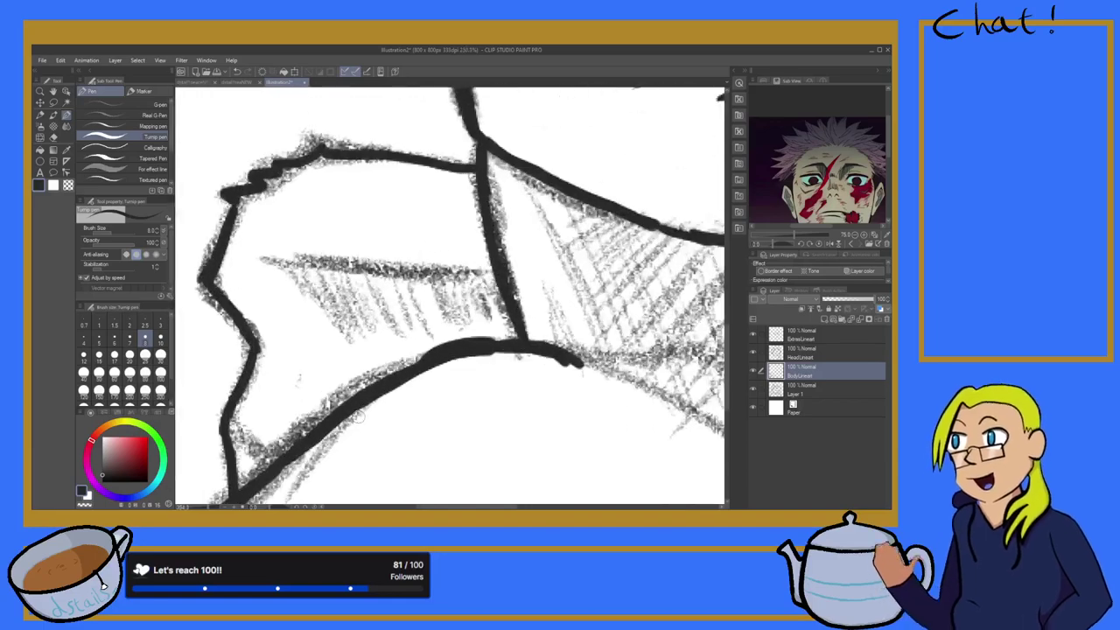
pyautogui.click(53, 139)
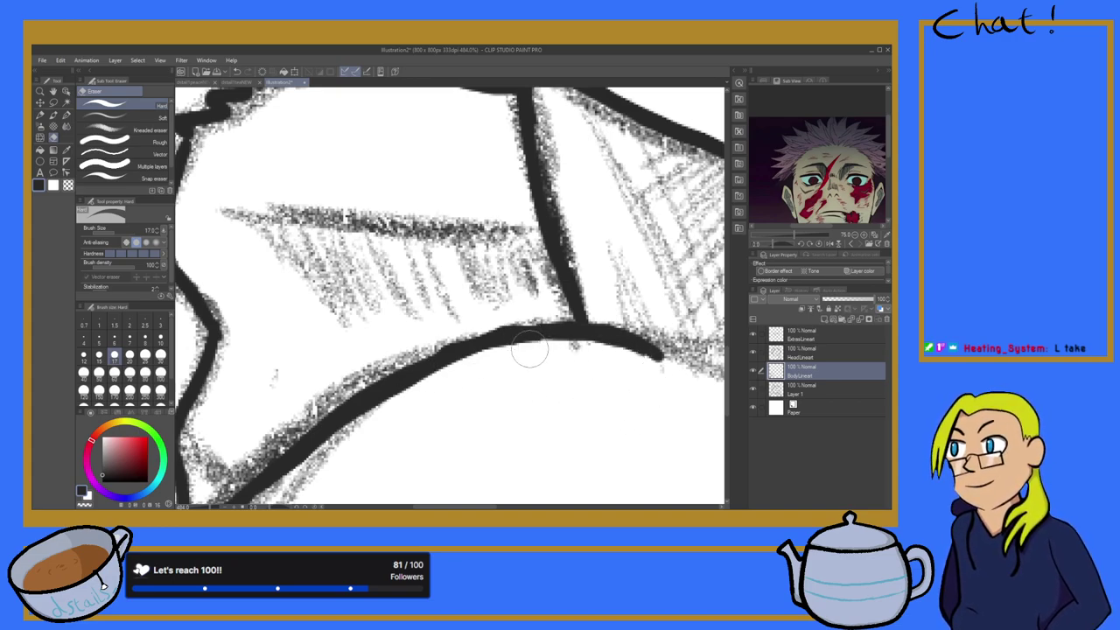
pyautogui.scroll(-6, 488, 397)
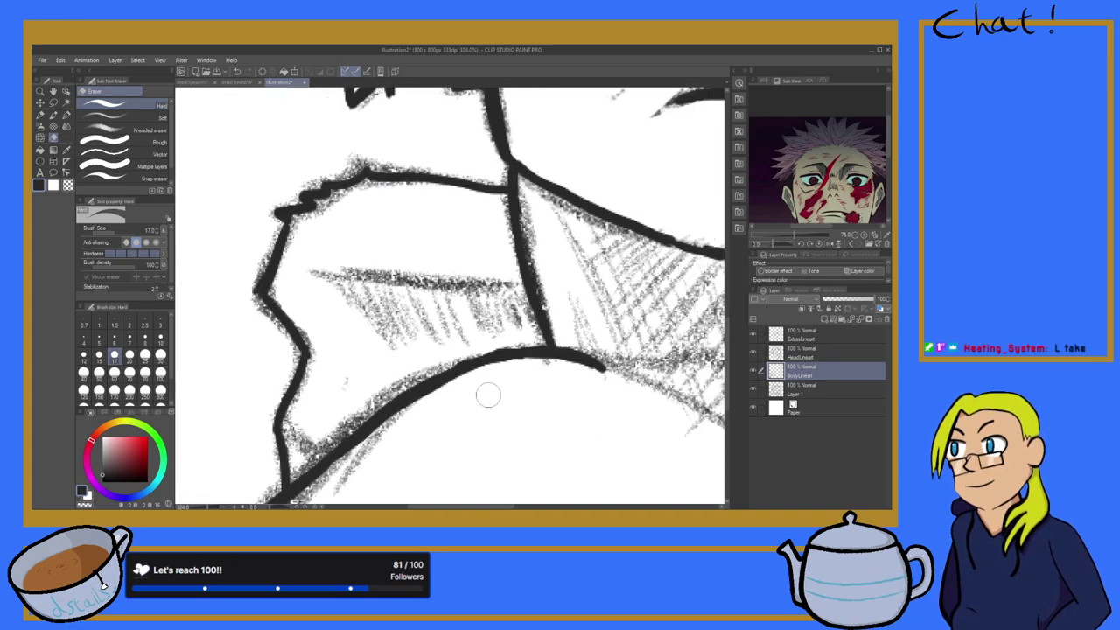
pyautogui.scroll(-5, 514, 378)
pyautogui.scroll(5, 504, 388)
pyautogui.scroll(-6, 534, 393)
pyautogui.scroll(4, 567, 398)
pyautogui.scroll(2, 573, 425)
pyautogui.scroll(-2, 573, 425)
pyautogui.scroll(3, 573, 425)
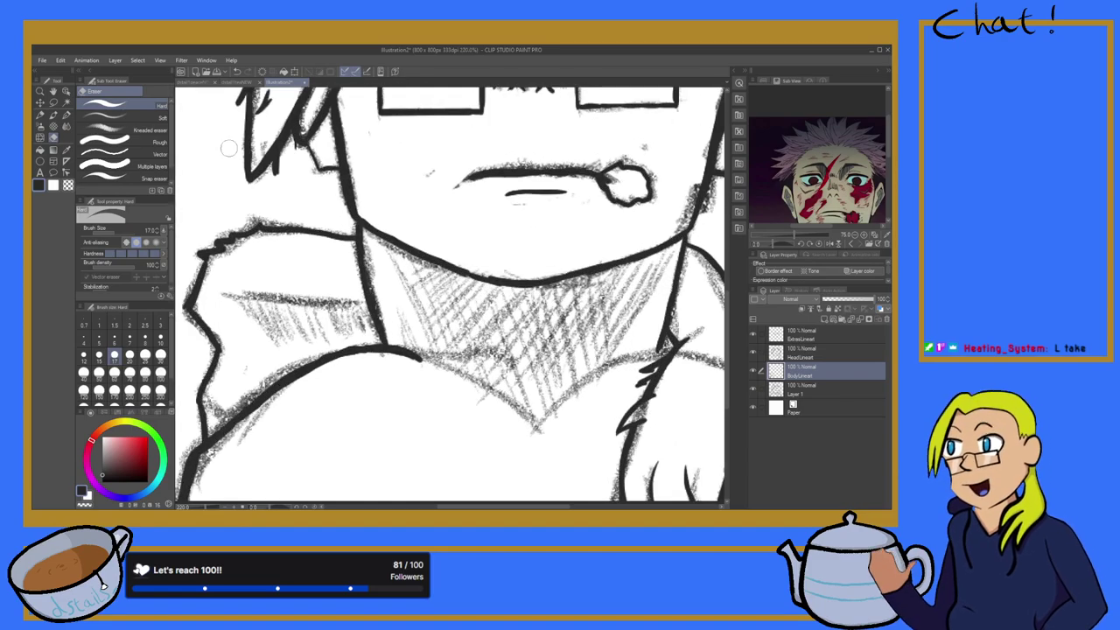
# Step: Ink the neckline from the neck base down to the V's point with the Turnip pen and thin its lower end with the Hard eraser
pyautogui.click(54, 116)
pyautogui.scroll(2, 360, 337)
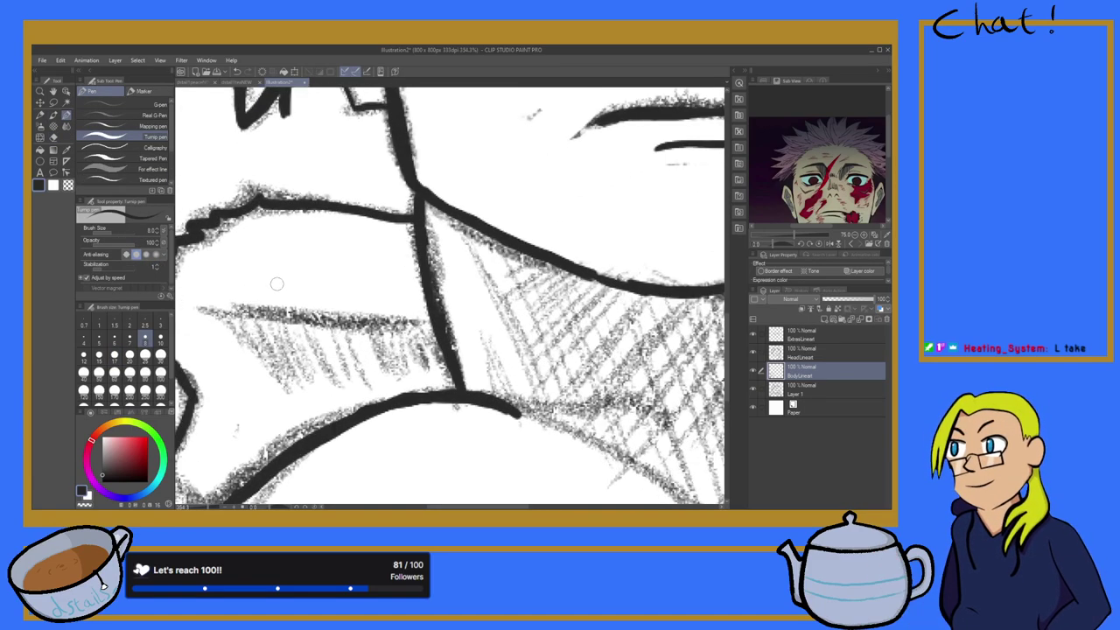
pyautogui.scroll(-3, 360, 336)
pyautogui.scroll(4, 360, 337)
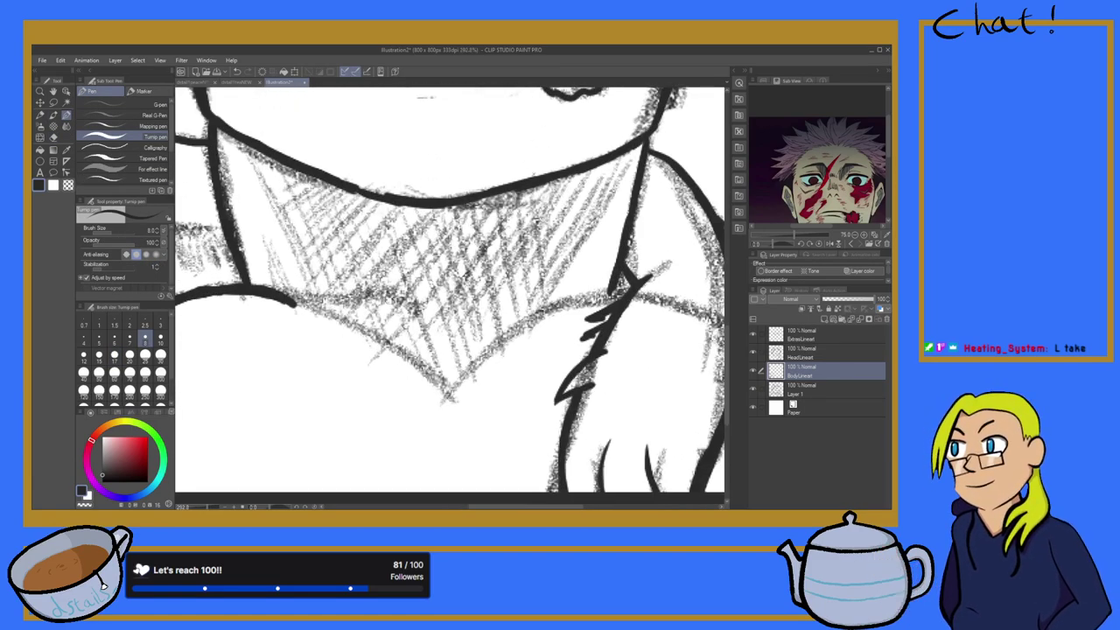
pyautogui.moveTo(278, 299); pyautogui.dragTo(404, 369)
pyautogui.moveTo(343, 327); pyautogui.dragTo(424, 381)
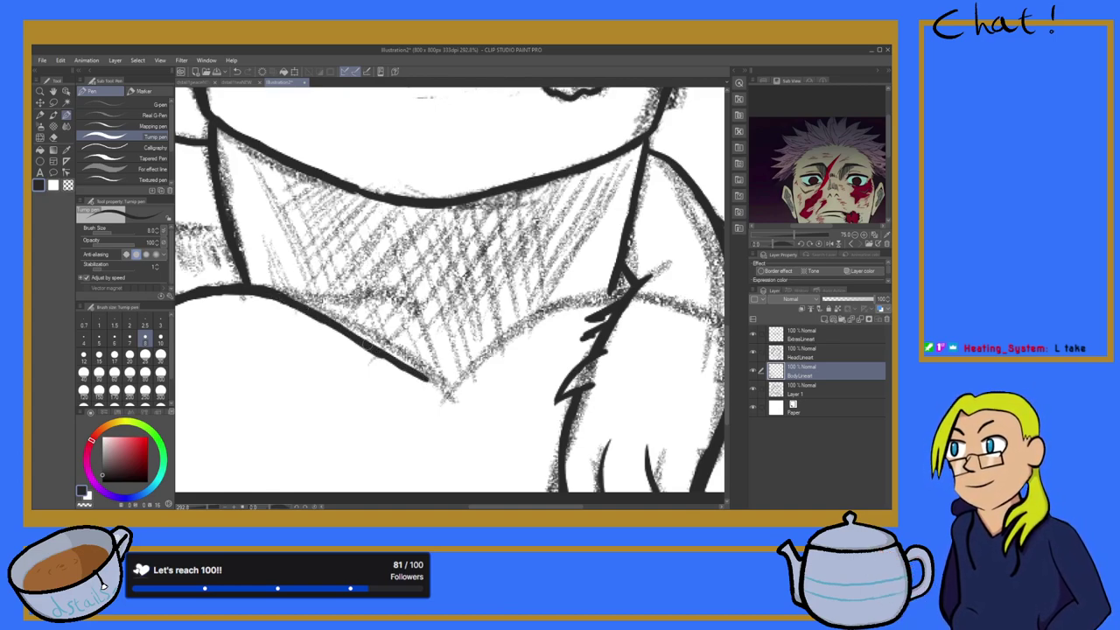
pyautogui.moveTo(370, 347); pyautogui.dragTo(443, 398)
pyautogui.moveTo(400, 362); pyautogui.dragTo(451, 403)
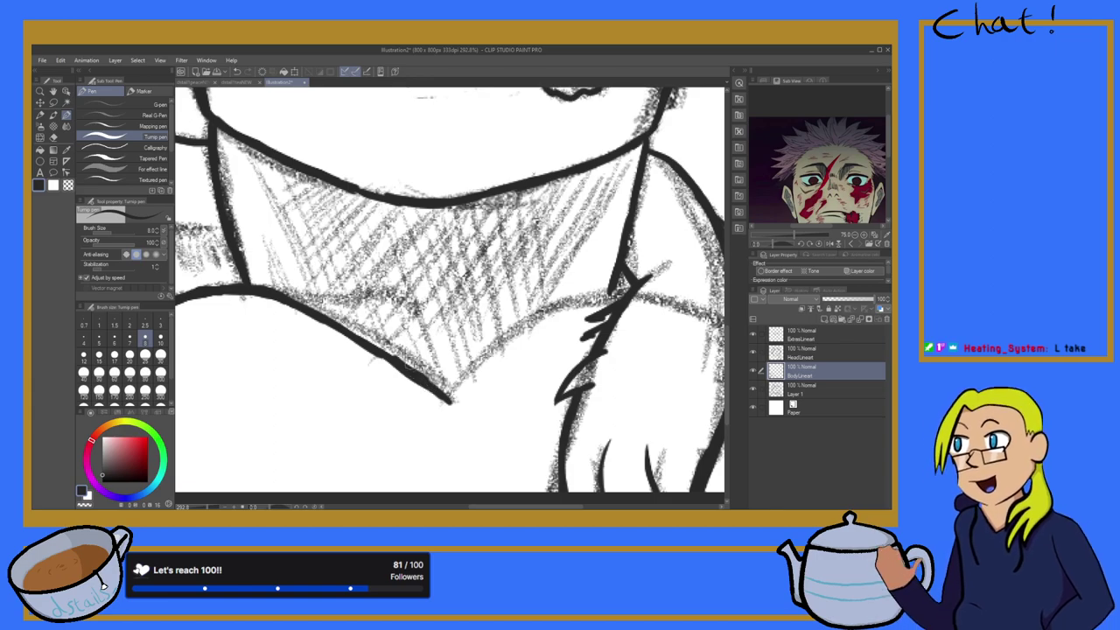
pyautogui.click(53, 137)
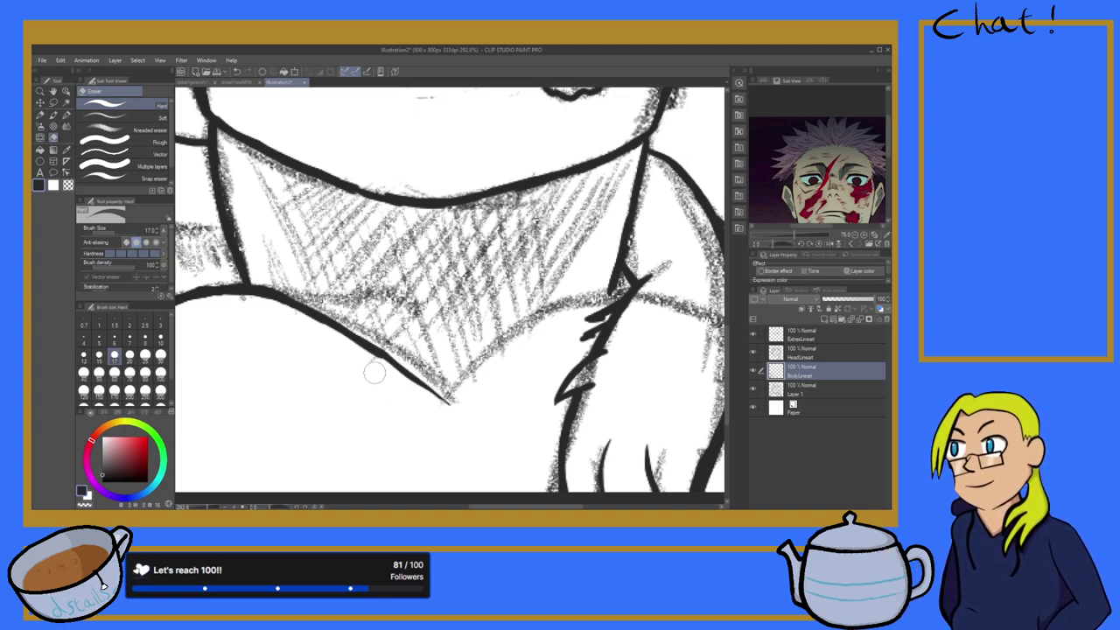
# Step: Thicken the lower end of the inked neckline down to the V's point with the Turnip pen and trim its tip with the eraser
pyautogui.click(66, 115)
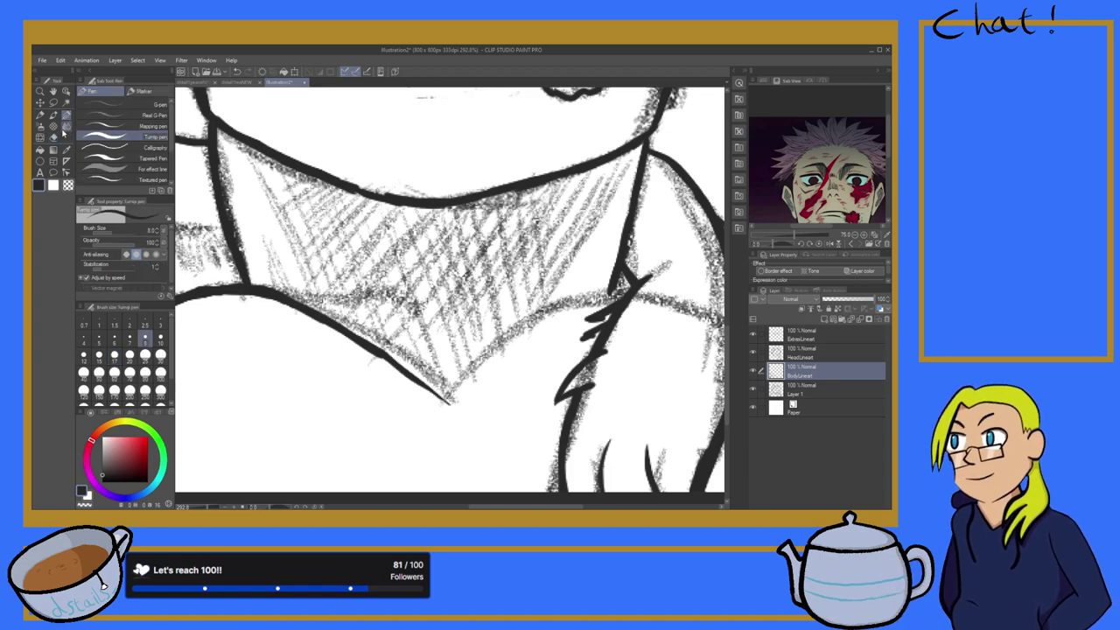
pyautogui.moveTo(372, 353); pyautogui.dragTo(452, 408)
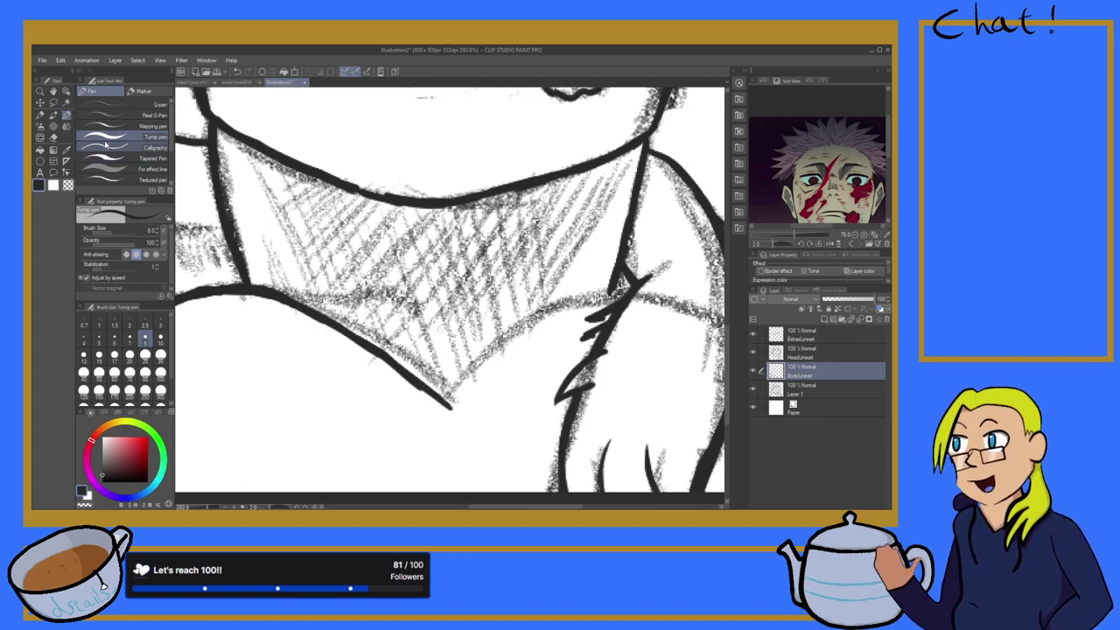
pyautogui.press('e')
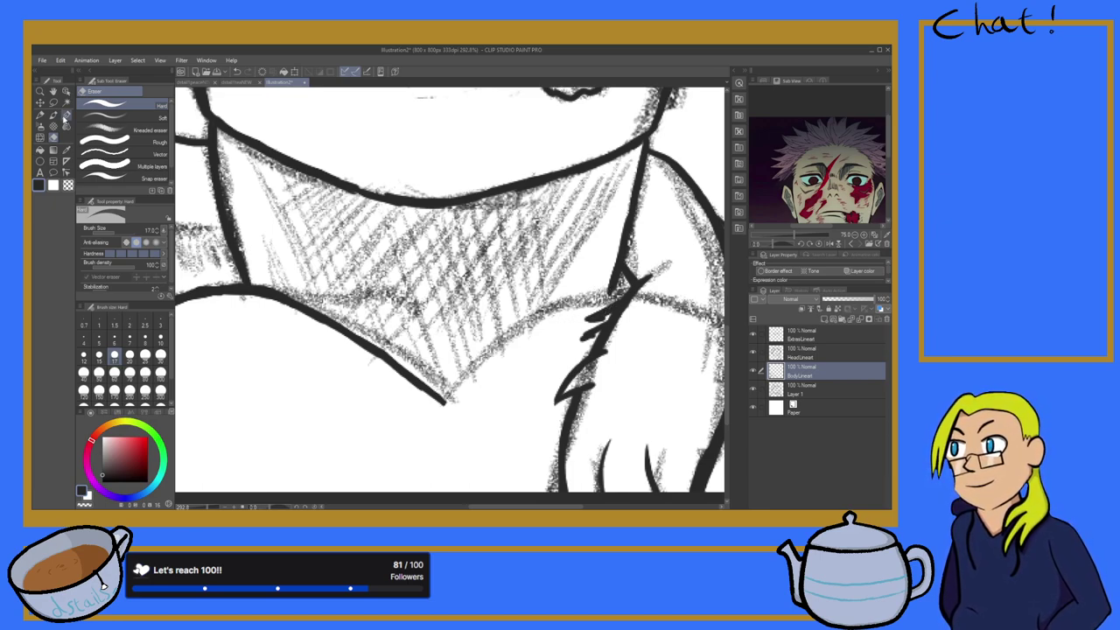
# Step: Ink the other side of the V neckline with the Turnip pen, from the jagged hair strand down to the V's point
pyautogui.click(61, 113)
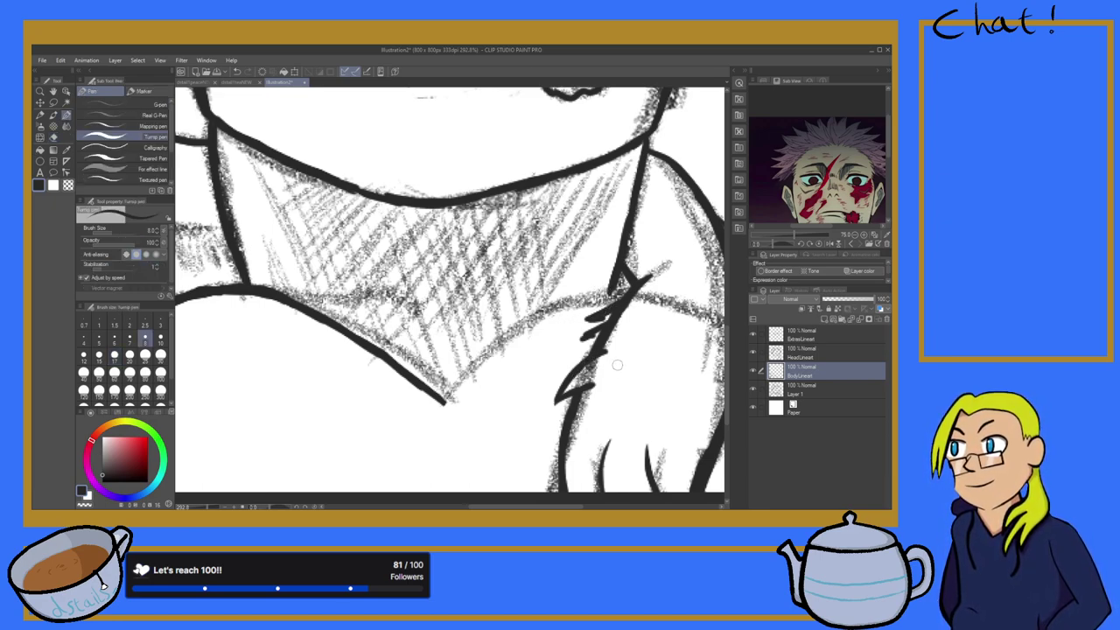
pyautogui.moveTo(616, 297)
pyautogui.mouseDown()
pyautogui.moveTo(522, 329)
pyautogui.moveTo(443, 405)
pyautogui.mouseUp()
pyautogui.hotkey('ctrl', 'z')
pyautogui.moveTo(486, 360)
pyautogui.mouseDown()
pyautogui.moveTo(439, 404)
pyautogui.moveTo(462, 385)
pyautogui.mouseUp()
# Step: Ink the shoulder line beyond the hair tail, curving down to the canvas's lower edge, and undo the extra stroke over its bend
pyautogui.scroll(-15, 416, 369)
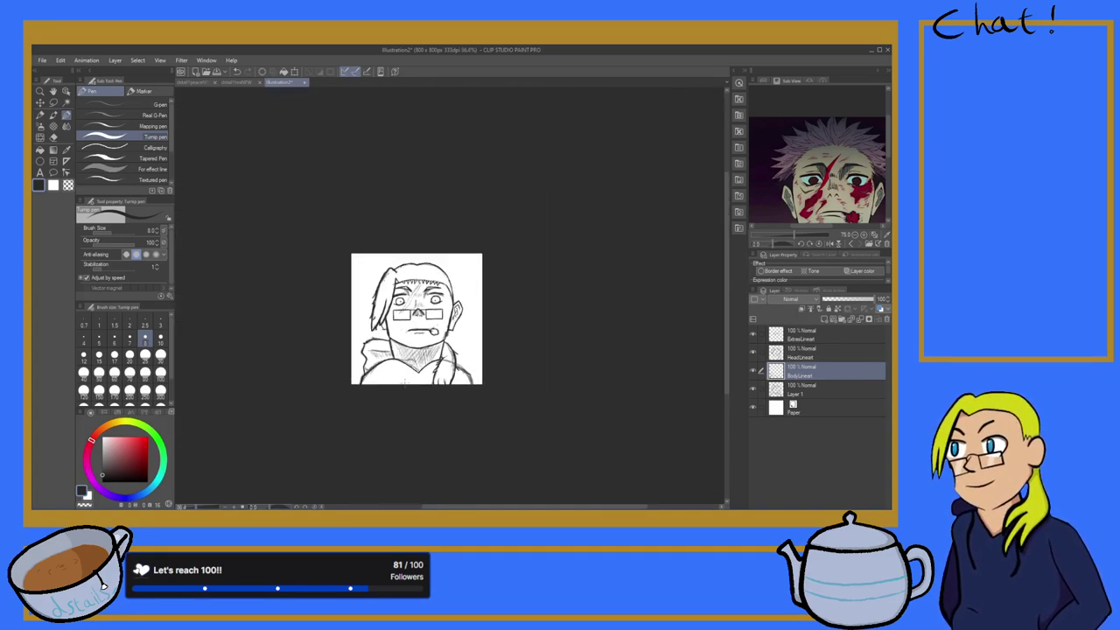
pyautogui.hotkey('ctrl', '+')
pyautogui.hotkey('ctrl', '+')
pyautogui.hotkey('ctrl', '+')
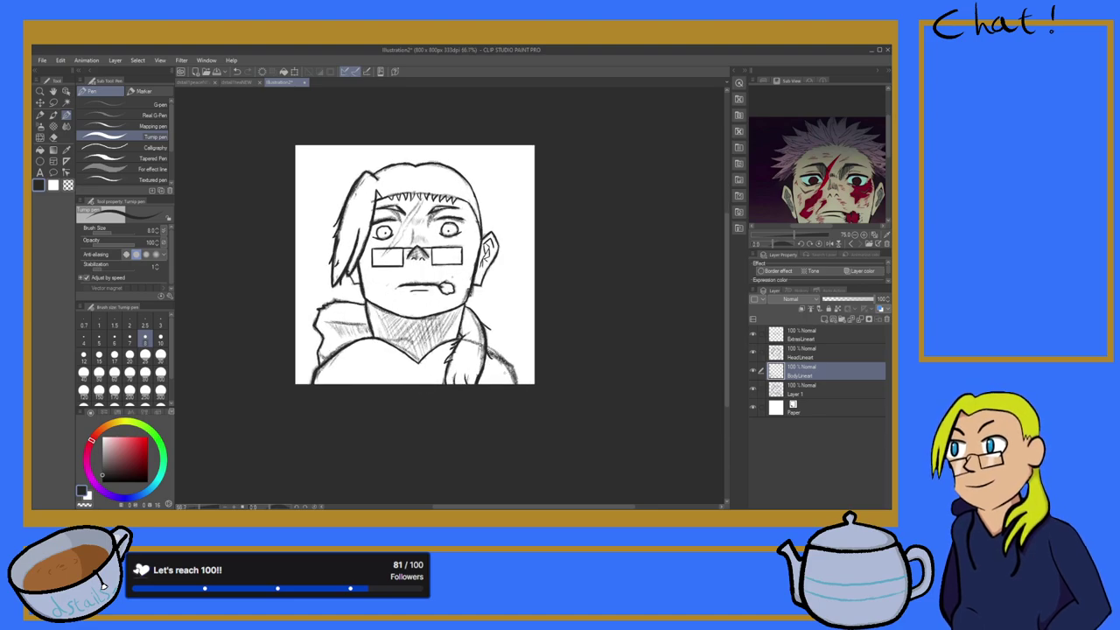
pyautogui.hotkey('ctrl', '+')
pyautogui.moveTo(420, 262)
pyautogui.mouseDown()
pyautogui.moveTo(518, 341)
pyautogui.moveTo(555, 432)
pyautogui.mouseUp()
pyautogui.moveTo(525, 341); pyautogui.dragTo(563, 440)
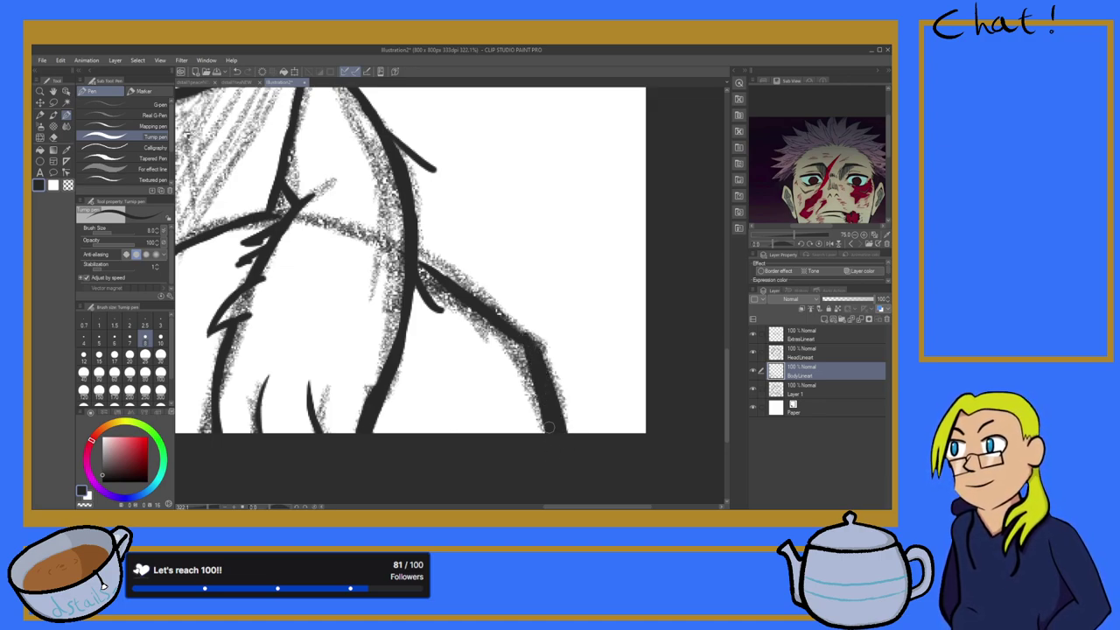
pyautogui.moveTo(531, 341); pyautogui.dragTo(476, 287)
pyautogui.hotkey('ctrl', 'z')
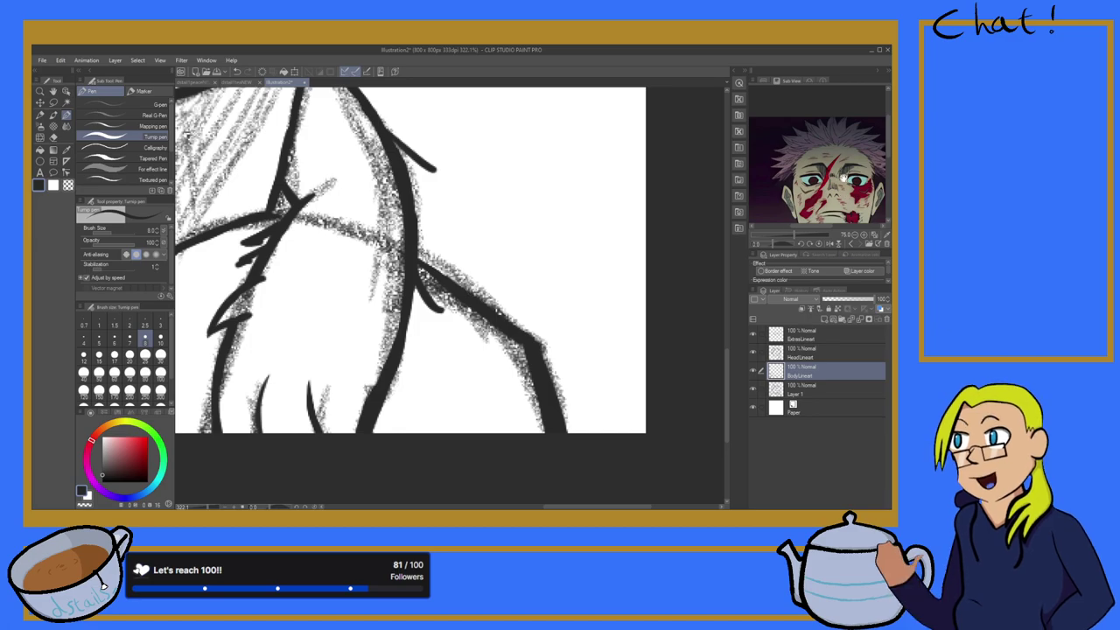
# Step: Examine the collar in the reference image and the hoodie drawstrings in the finished peace-sign artwork before returning to the sketch
pyautogui.scroll(-3, 845, 186)
pyautogui.scroll(2, 847, 189)
pyautogui.moveTo(849, 192); pyautogui.dragTo(826, 148)
pyautogui.scroll(2, 824, 148)
pyautogui.scroll(-11, 316, 252)
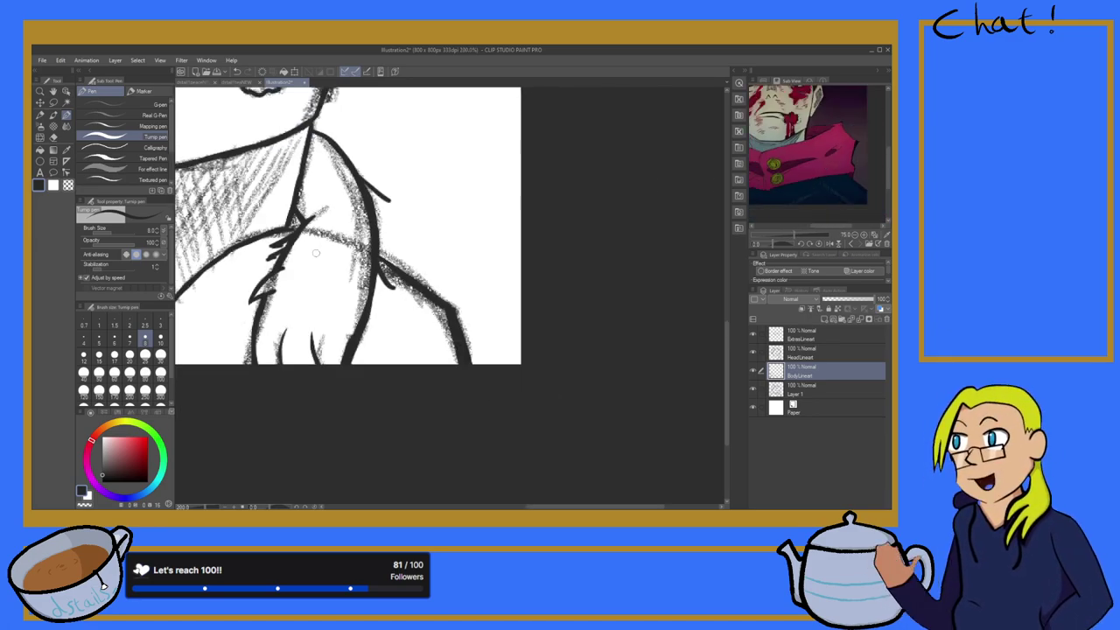
pyautogui.click(197, 82)
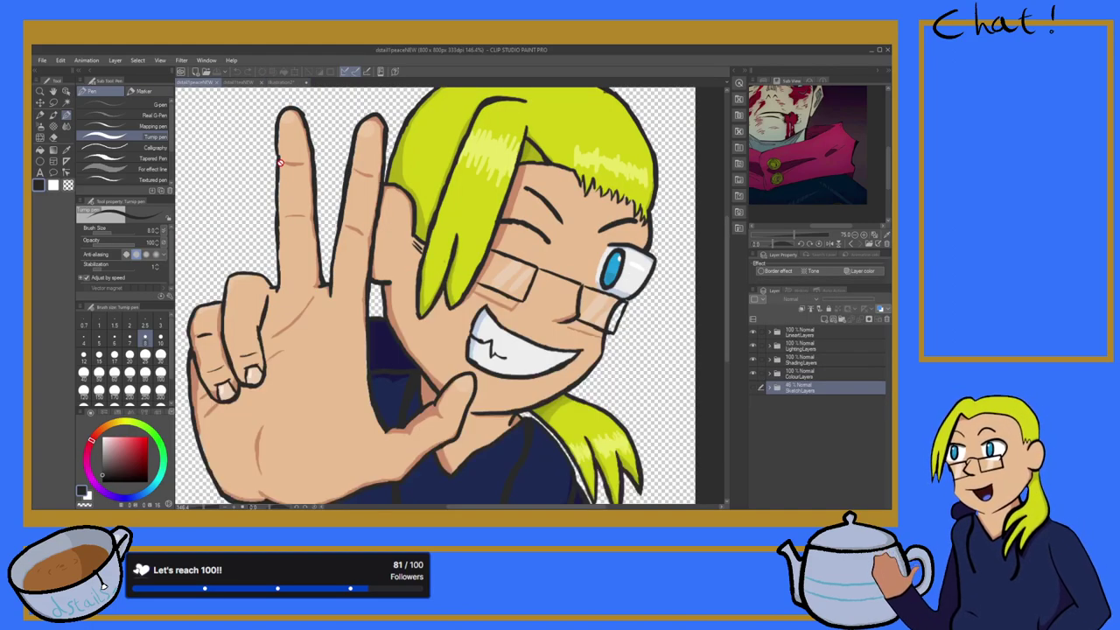
pyautogui.click(278, 82)
pyautogui.scroll(5, 262, 96)
pyautogui.scroll(2, 344, 273)
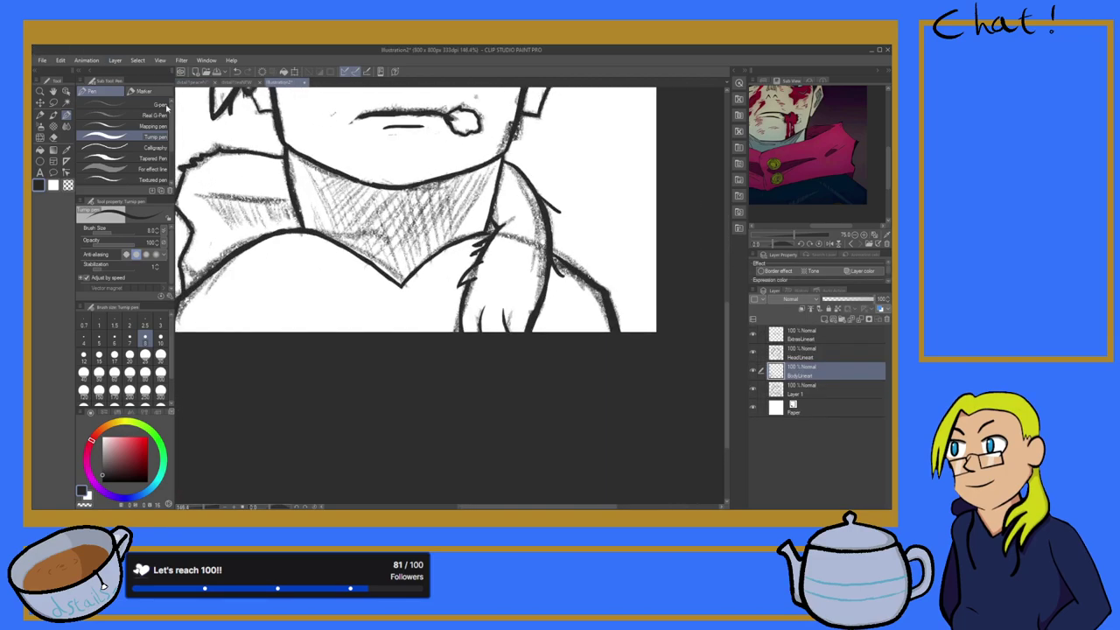
# Step: Ink a hoodie drawstring hanging from where the neckline meets the base of the neck, ending in a frayed tip
pyautogui.moveTo(318, 229); pyautogui.dragTo(293, 277)
pyautogui.moveTo(320, 219); pyautogui.dragTo(291, 279)
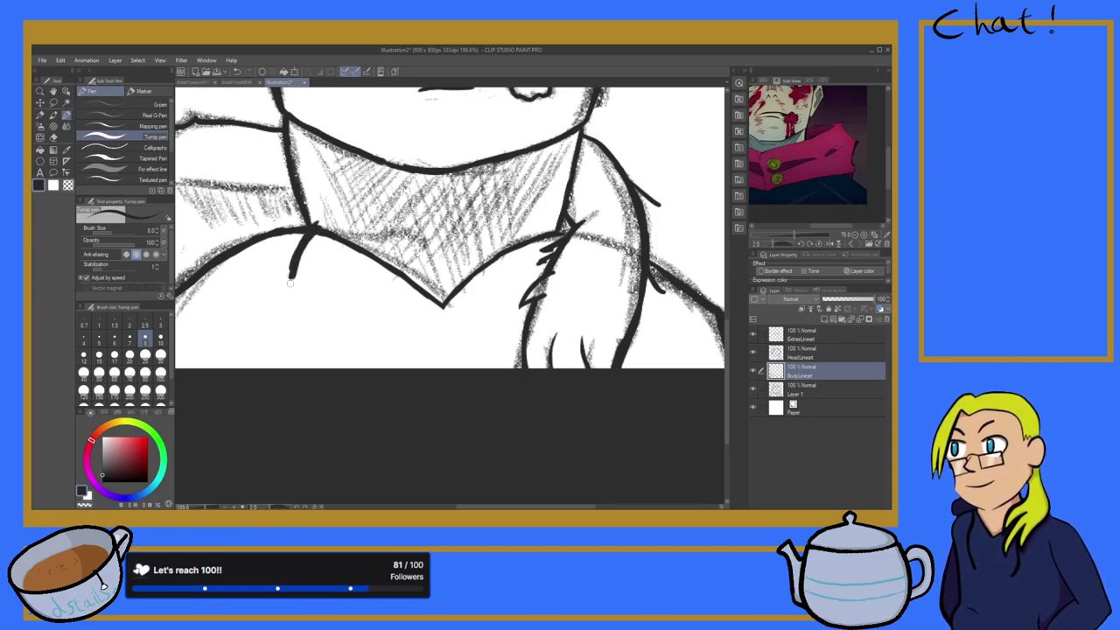
pyautogui.moveTo(315, 221)
pyautogui.mouseDown()
pyautogui.moveTo(328, 233)
pyautogui.moveTo(303, 251)
pyautogui.moveTo(294, 290)
pyautogui.mouseUp()
pyautogui.moveTo(302, 249); pyautogui.dragTo(289, 292)
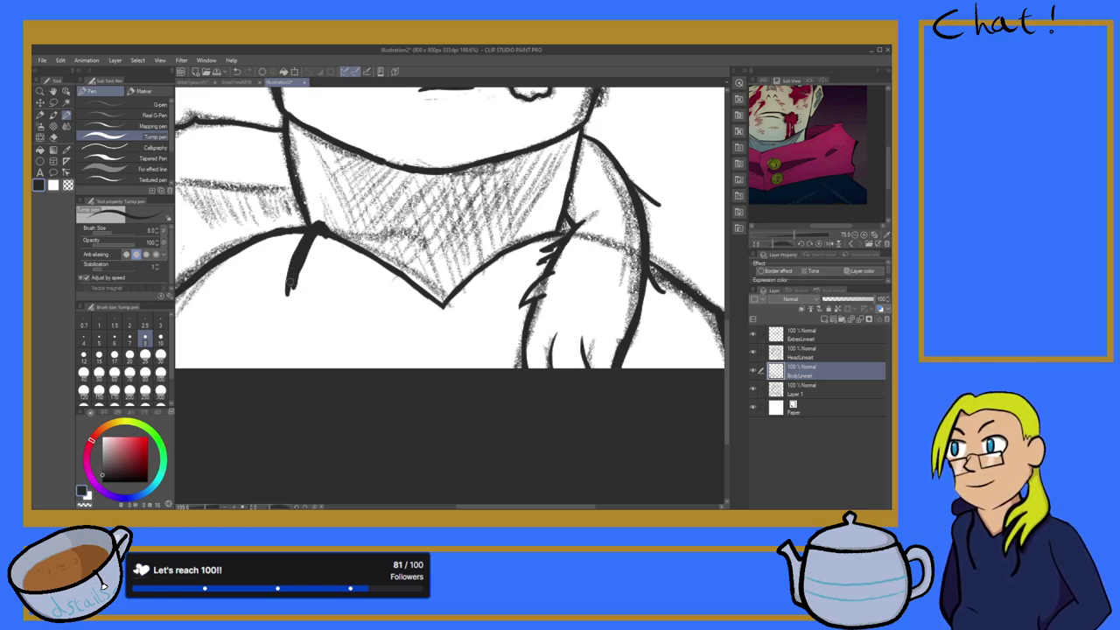
pyautogui.moveTo(290, 284); pyautogui.dragTo(278, 345)
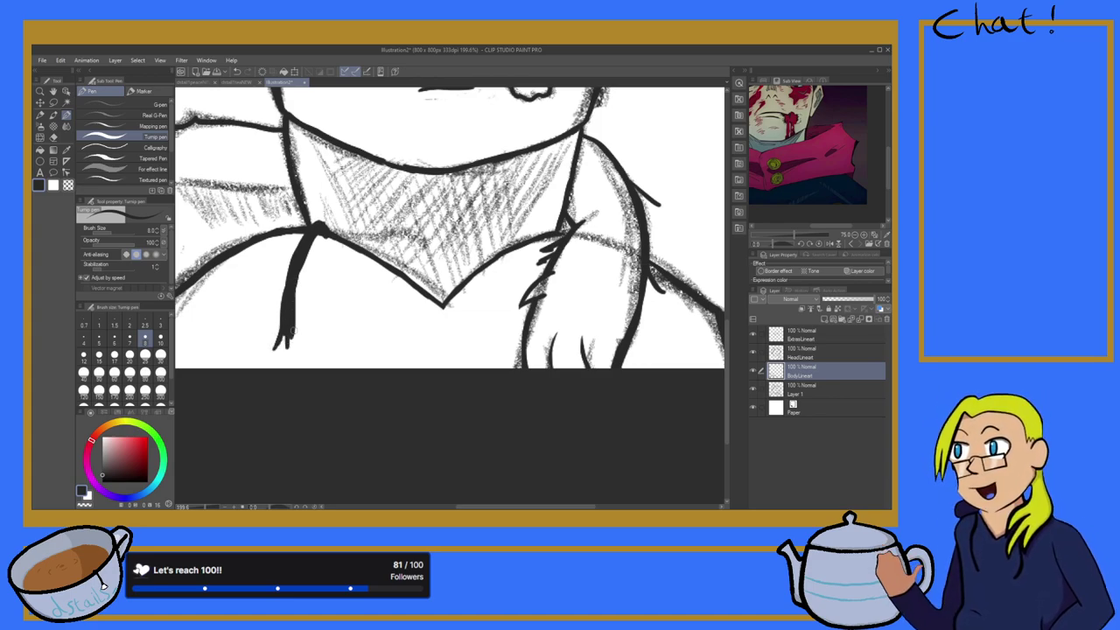
pyautogui.moveTo(289, 335)
pyautogui.mouseDown()
pyautogui.moveTo(285, 350)
pyautogui.moveTo(299, 353)
pyautogui.moveTo(263, 337)
pyautogui.mouseUp()
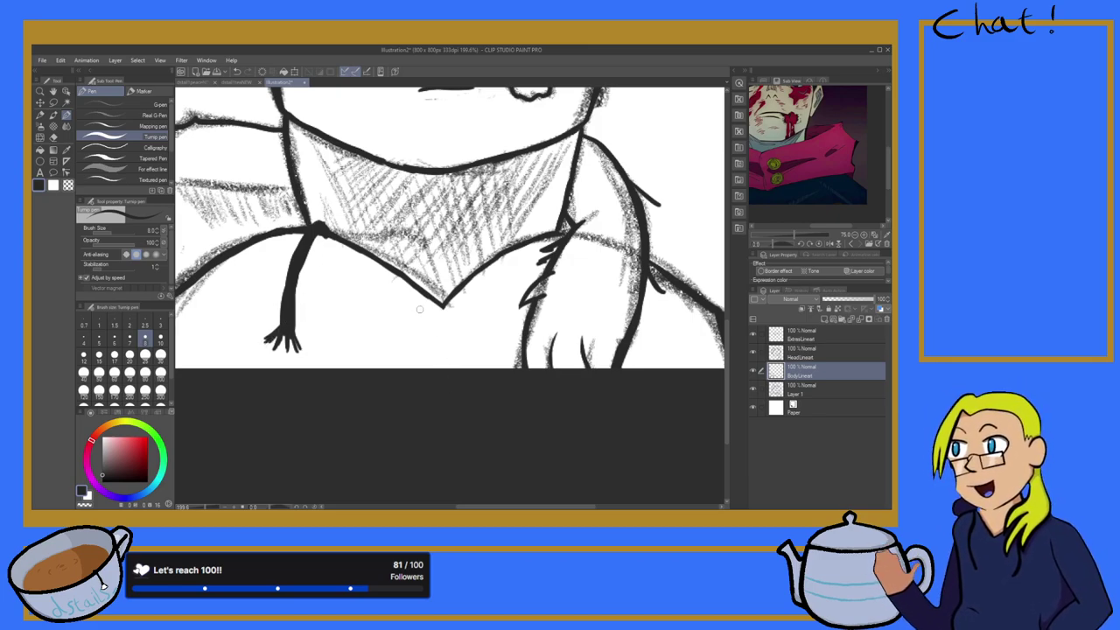
# Step: Shape the edges of the inked drawstring with the Hard eraser
pyautogui.scroll(5, 298, 302)
pyautogui.scroll(-3, 293, 304)
pyautogui.scroll(3, 282, 310)
pyautogui.click(53, 138)
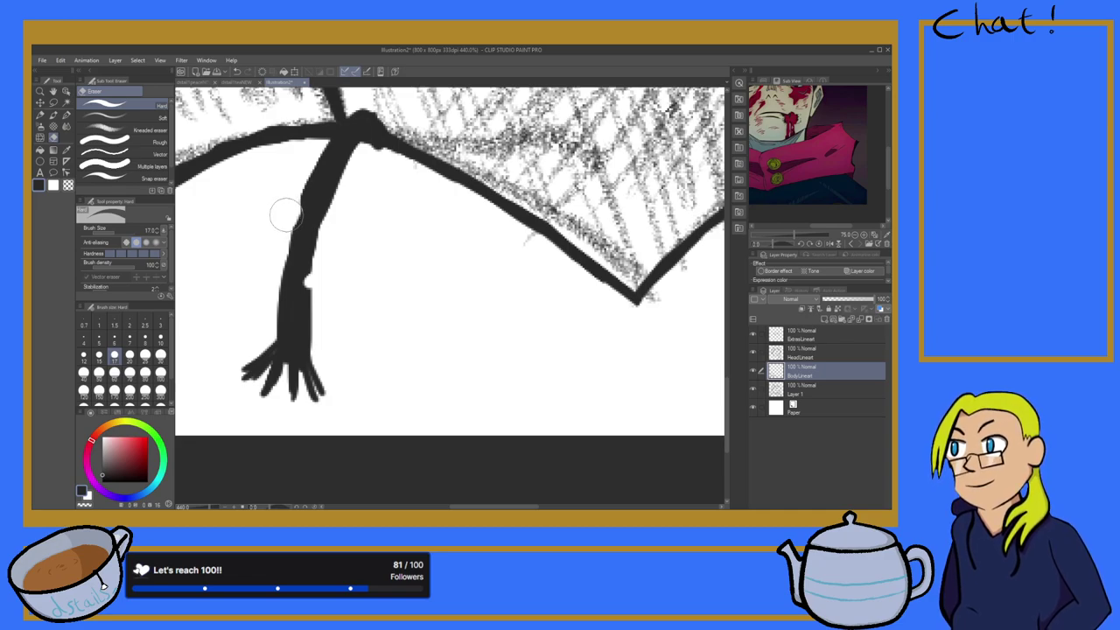
# Step: Ink the second drawstring with the Turnip pen, hanging from the opposite side of the V neckline and ending in a frayed tip
pyautogui.scroll(-5, 285, 217)
pyautogui.scroll(-2, 331, 205)
pyautogui.scroll(2, 367, 193)
pyautogui.scroll(-2, 367, 192)
pyautogui.scroll(4, 368, 193)
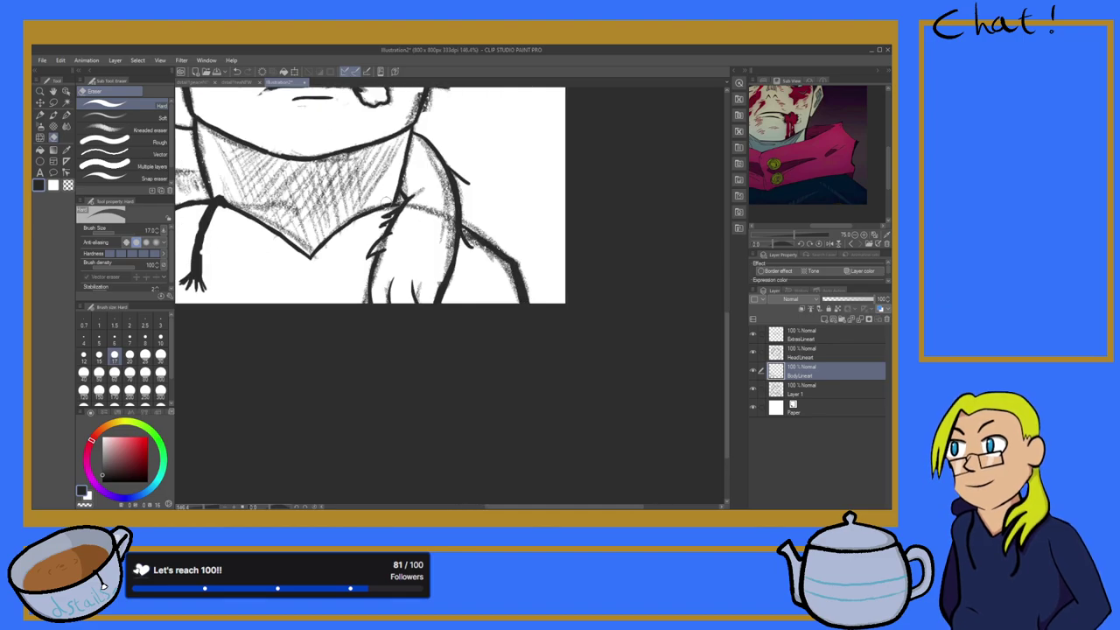
pyautogui.scroll(2, 385, 202)
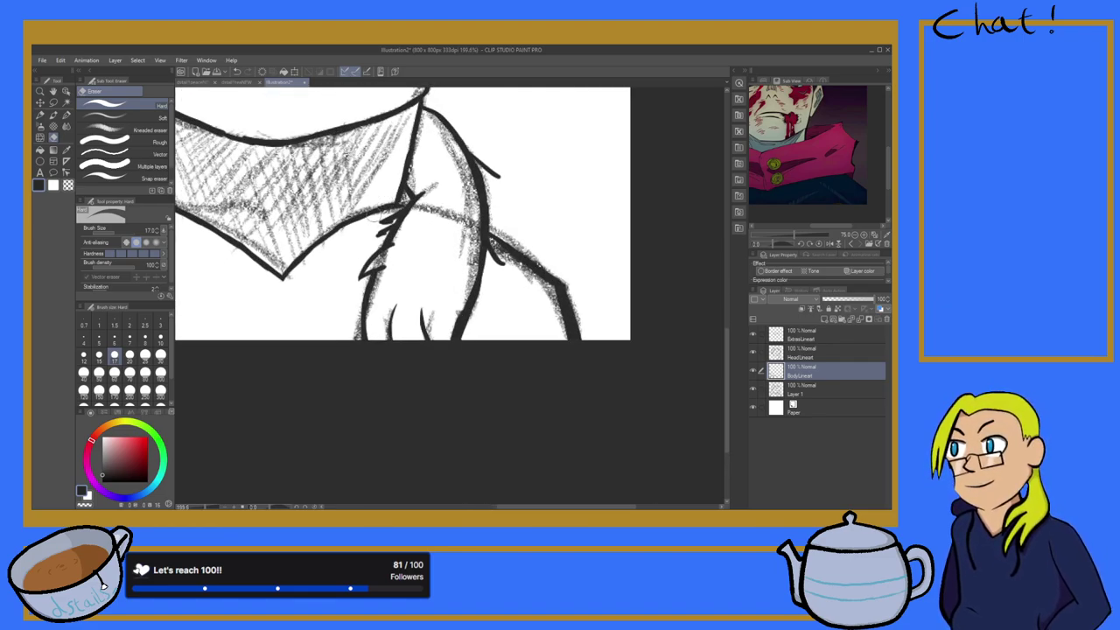
pyautogui.scroll(-2, 381, 210)
pyautogui.scroll(2, 272, 237)
pyautogui.click(52, 114)
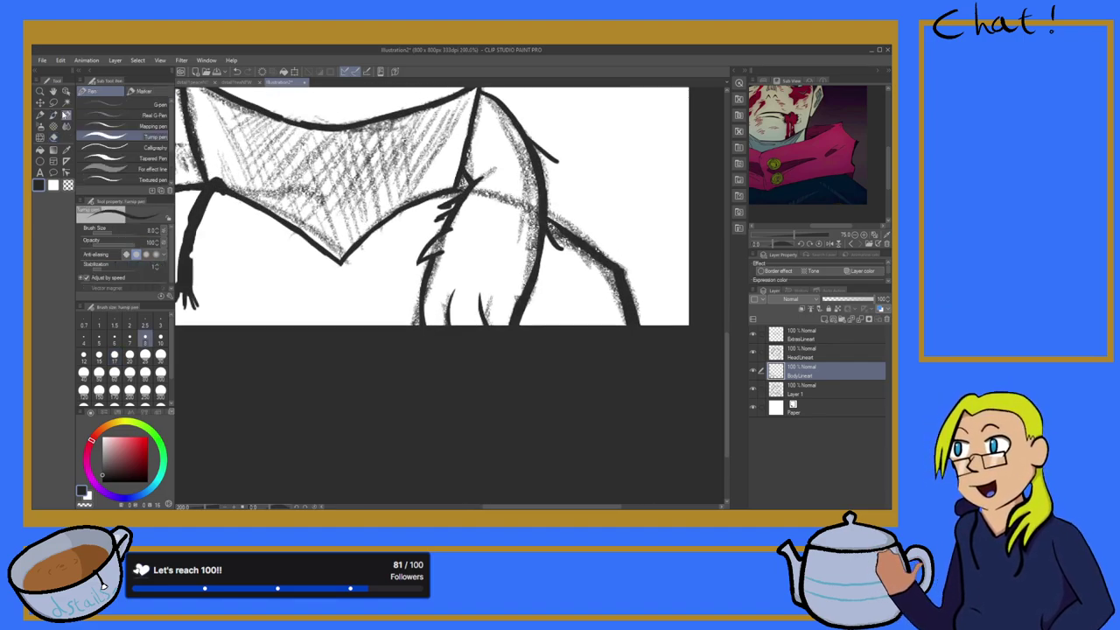
pyautogui.scroll(3, 324, 207)
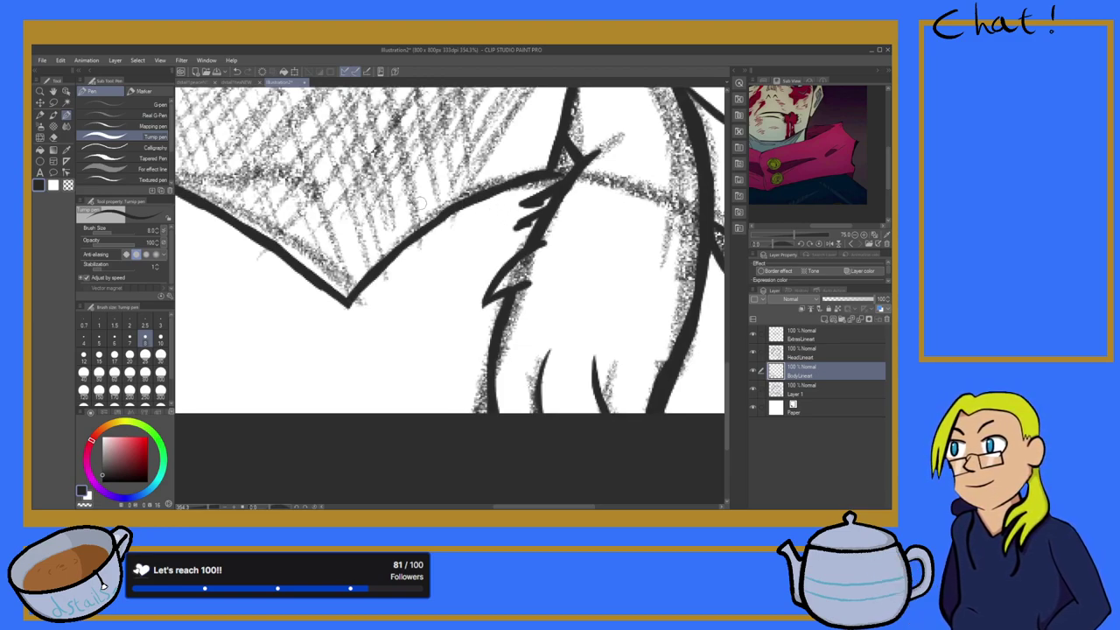
pyautogui.moveTo(423, 222)
pyautogui.mouseDown()
pyautogui.moveTo(441, 194)
pyautogui.moveTo(449, 254)
pyautogui.mouseUp()
pyautogui.moveTo(445, 205)
pyautogui.mouseDown()
pyautogui.moveTo(450, 276)
pyautogui.moveTo(459, 270)
pyautogui.moveTo(457, 282)
pyautogui.moveTo(449, 253)
pyautogui.moveTo(450, 280)
pyautogui.mouseUp()
pyautogui.moveTo(441, 189)
pyautogui.mouseDown()
pyautogui.moveTo(411, 232)
pyautogui.moveTo(425, 214)
pyautogui.mouseUp()
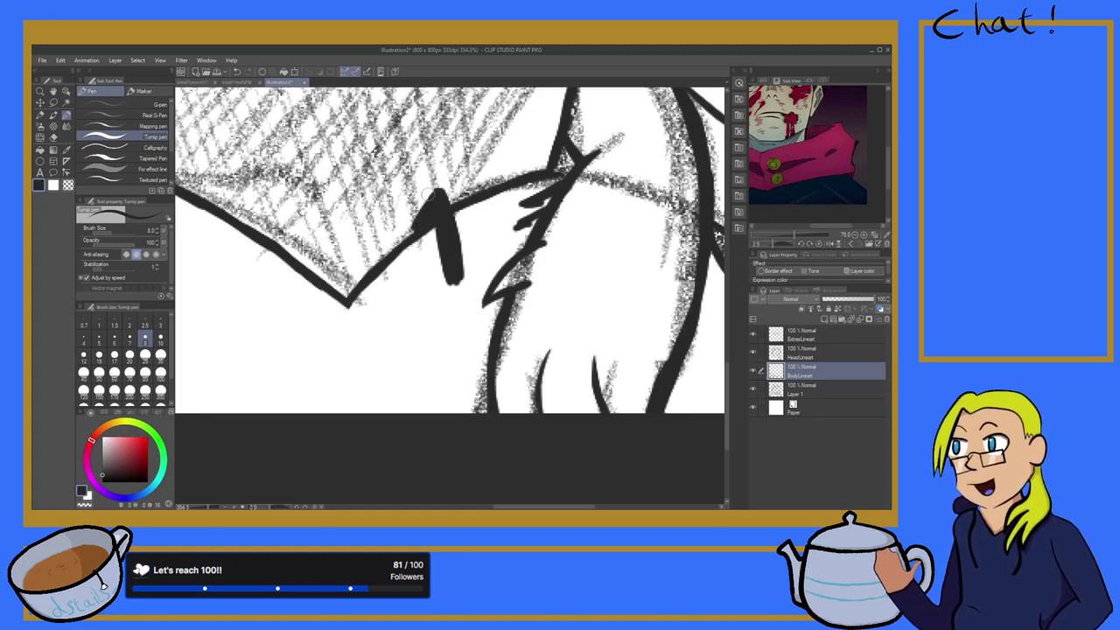
pyautogui.moveTo(450, 275); pyautogui.dragTo(453, 311)
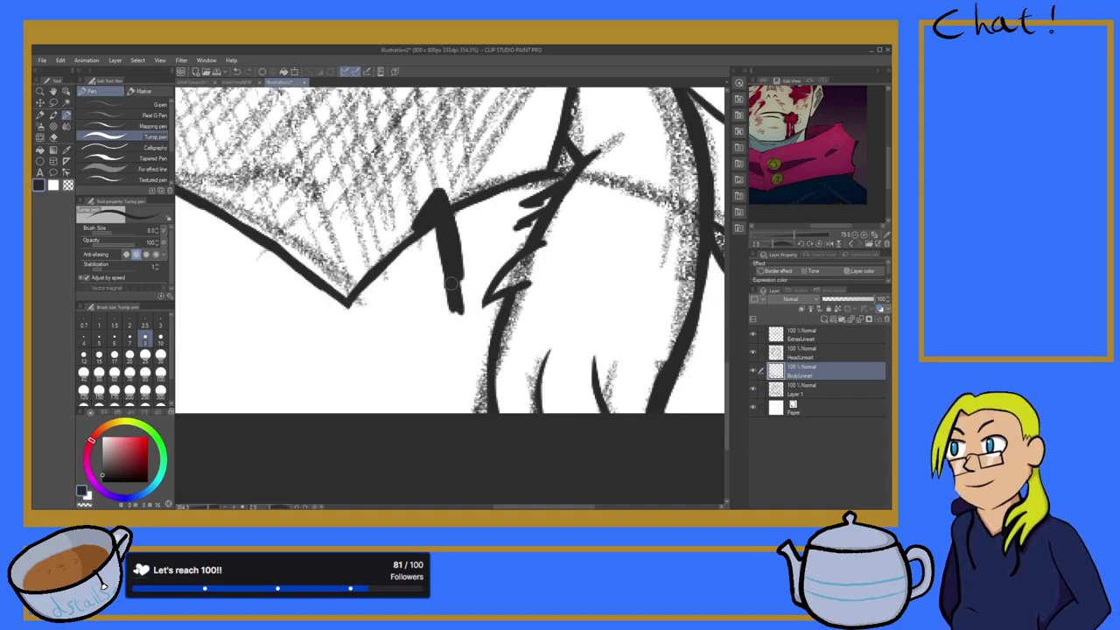
pyautogui.scroll(-7, 452, 284)
pyautogui.scroll(3, 422, 312)
pyautogui.scroll(-4, 421, 312)
pyautogui.scroll(4, 420, 313)
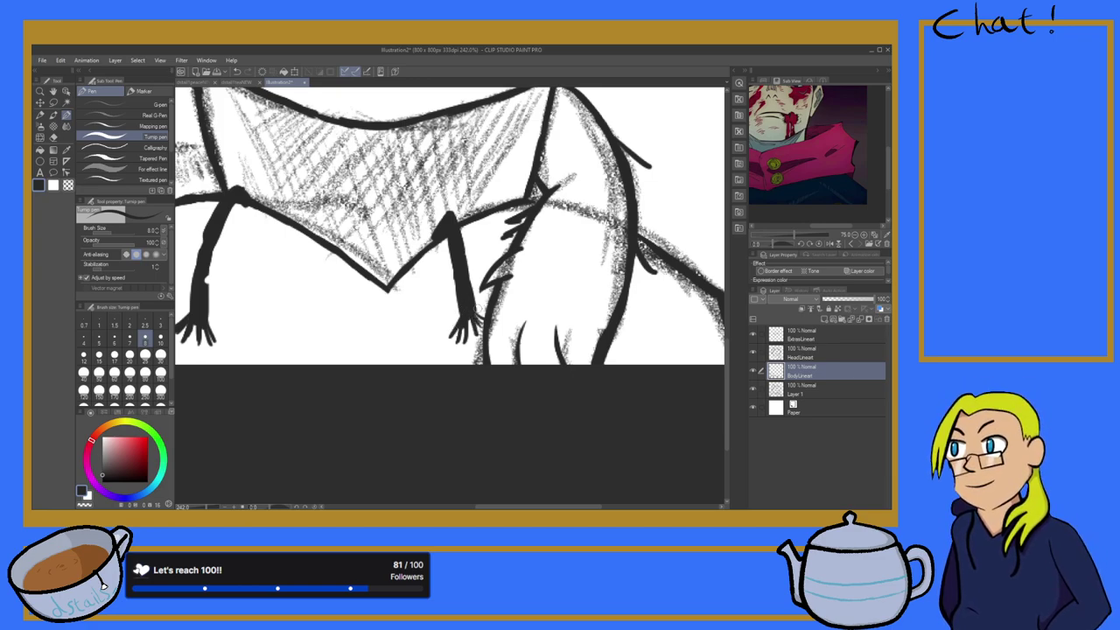
# Step: Thin and shape the edges of the second drawstring with the Hard eraser at brush size 7
pyautogui.scroll(-3, 453, 277)
pyautogui.scroll(6, 453, 275)
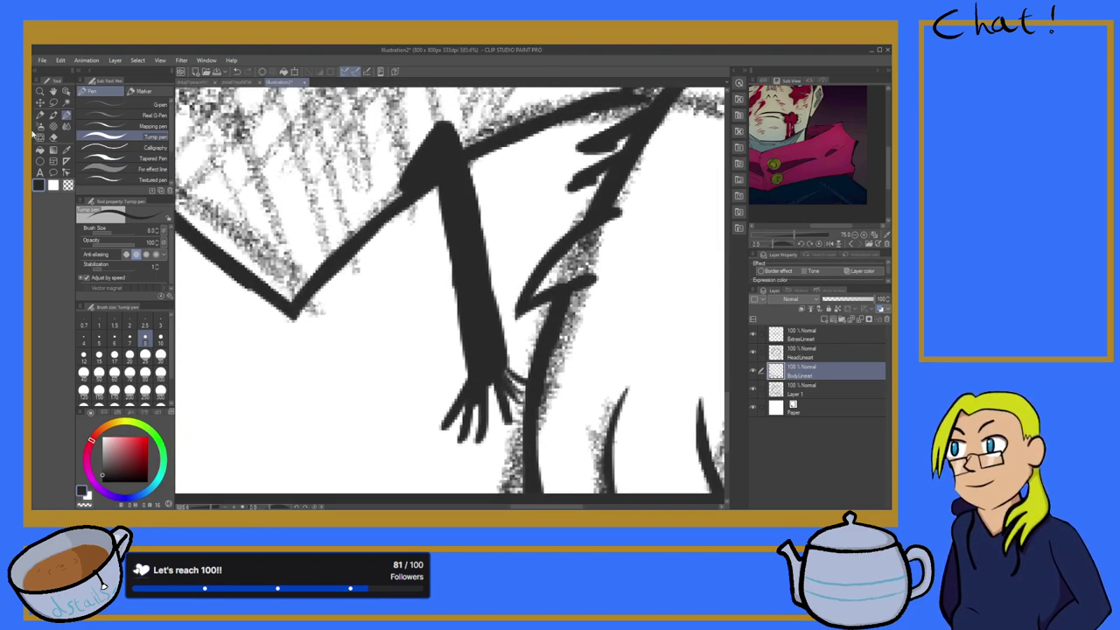
pyautogui.click(54, 138)
pyautogui.click(130, 353)
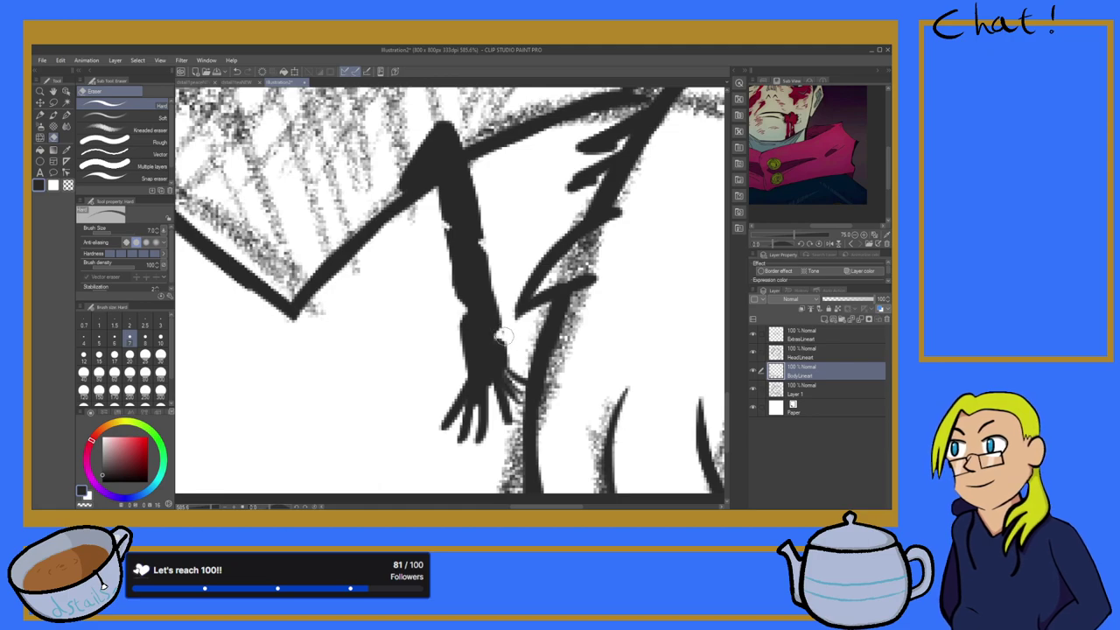
# Step: Save the illustration as dstailFollowIAMYOU
pyautogui.scroll(-4, 507, 339)
pyautogui.scroll(-5, 486, 325)
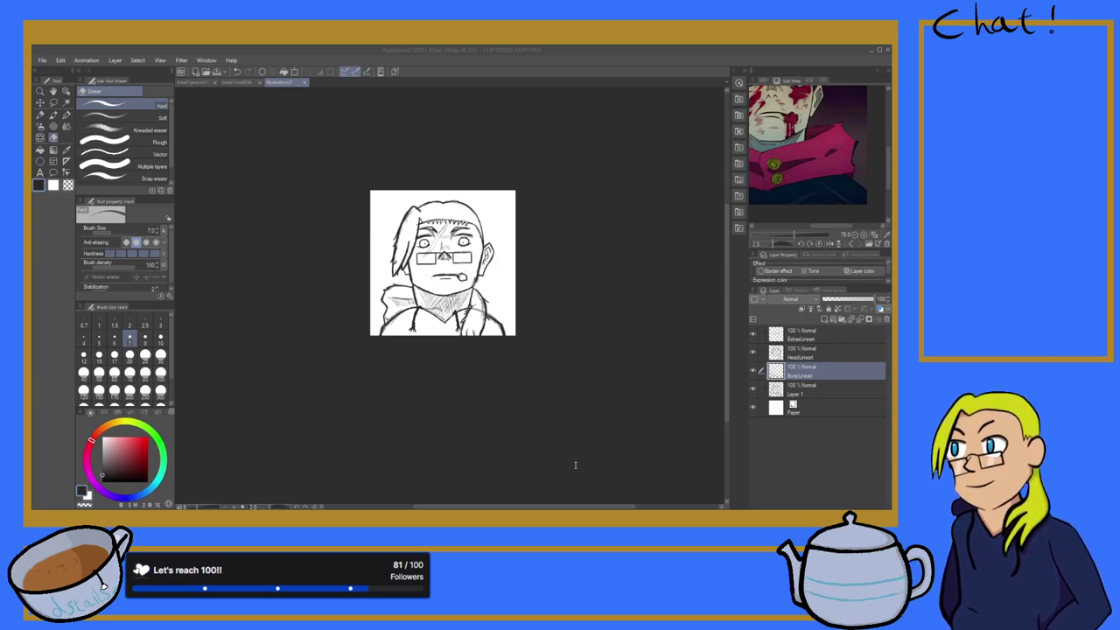
pyautogui.click(663, 498)
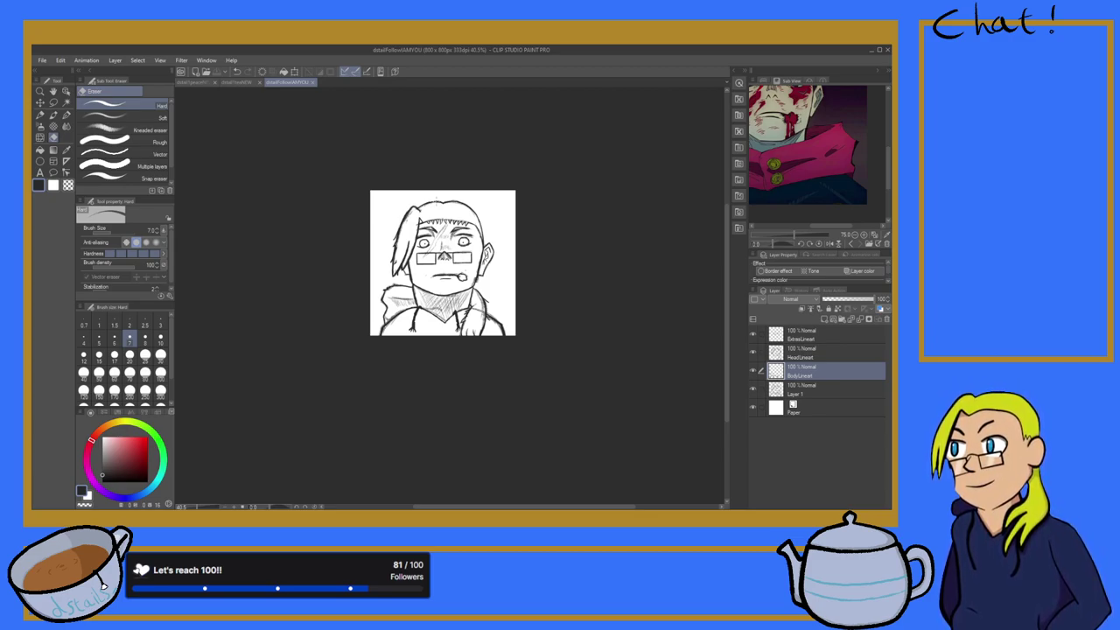
# Step: Pick the skin tone from the finished peace-sign artwork with the Eyedropper and return to the portrait document
pyautogui.click(197, 82)
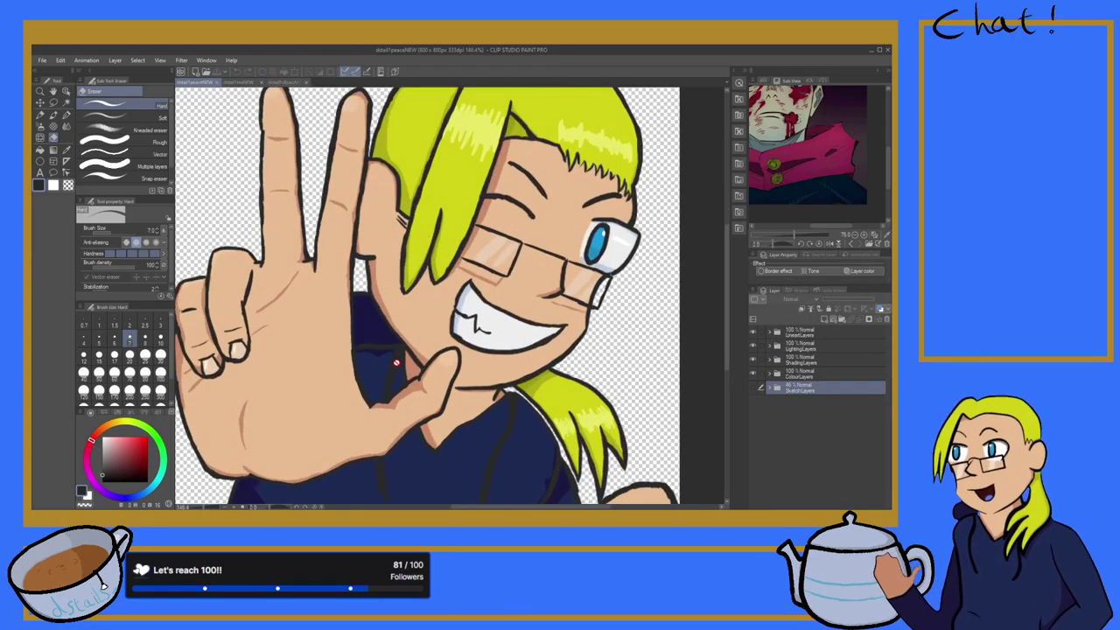
pyautogui.scroll(2, 396, 362)
pyautogui.press('i')
pyautogui.click(355, 158)
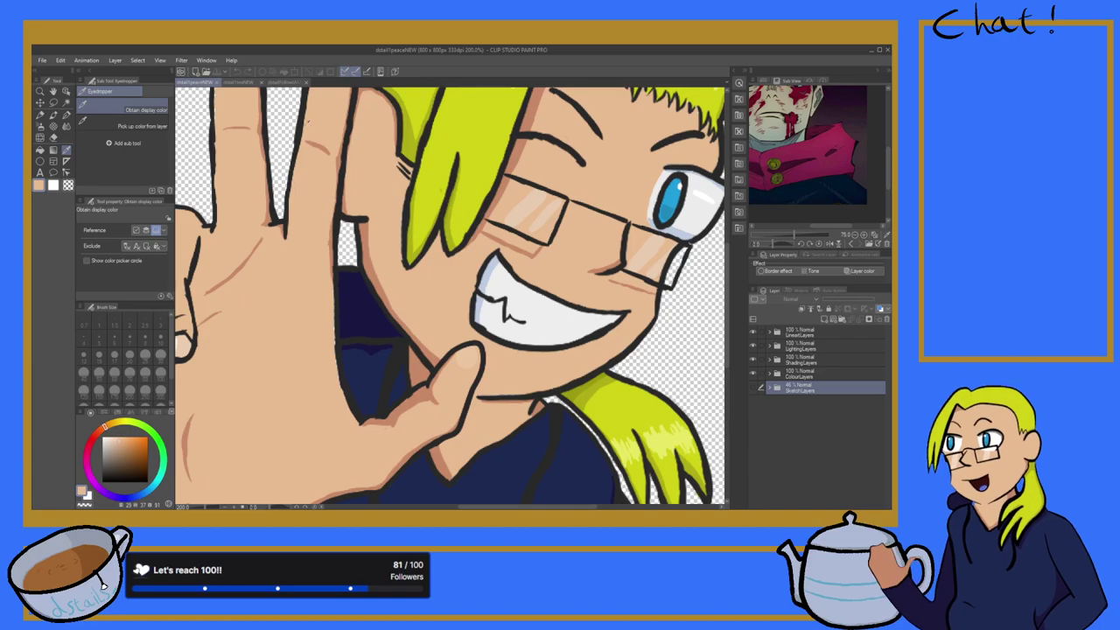
pyautogui.click(289, 82)
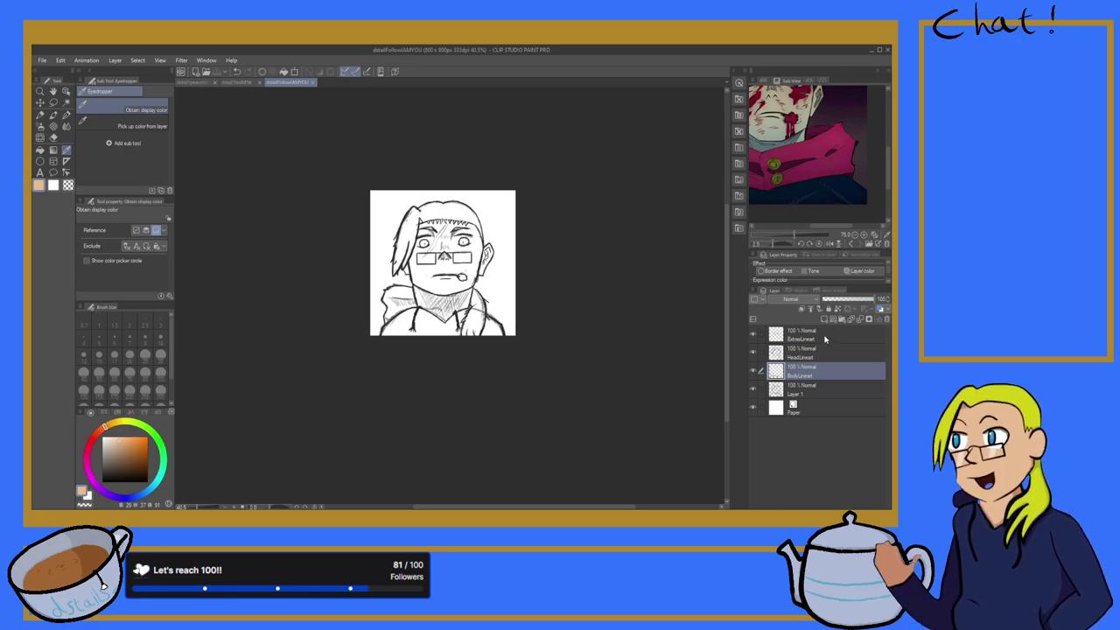
# Step: Merge the ExtrasLineart, HeadLineart and BodyLineart layers into one layer named Lineart, and select Layer 1
pyautogui.click(828, 337)
pyautogui.keyDown('shift'); pyautogui.click(803, 374); pyautogui.keyUp('shift')
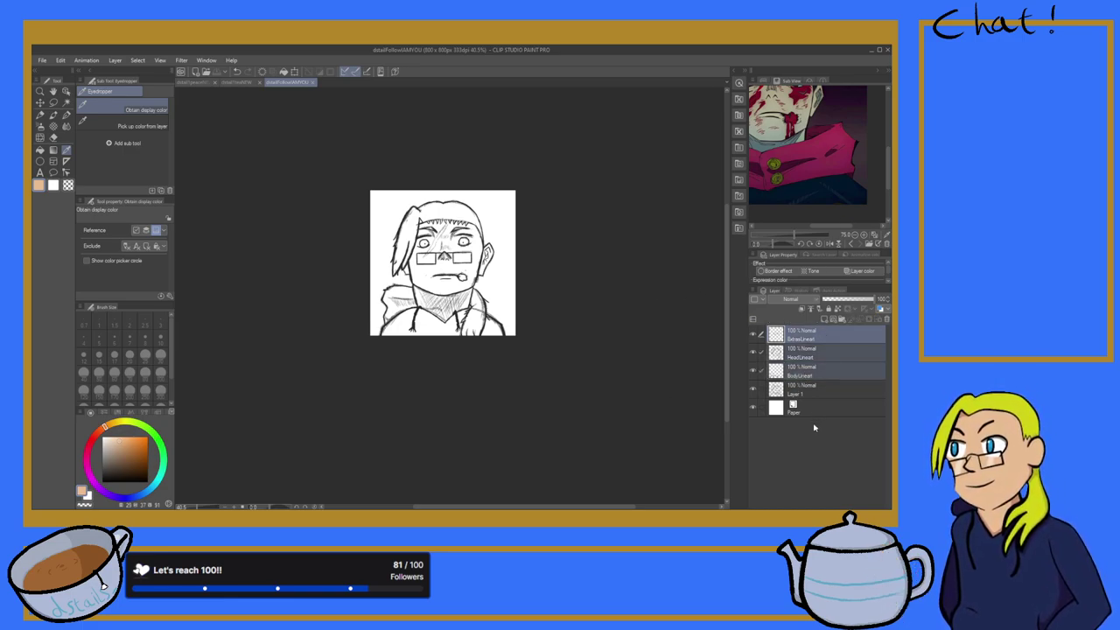
pyautogui.hotkey('shift', 'alt', 'e')
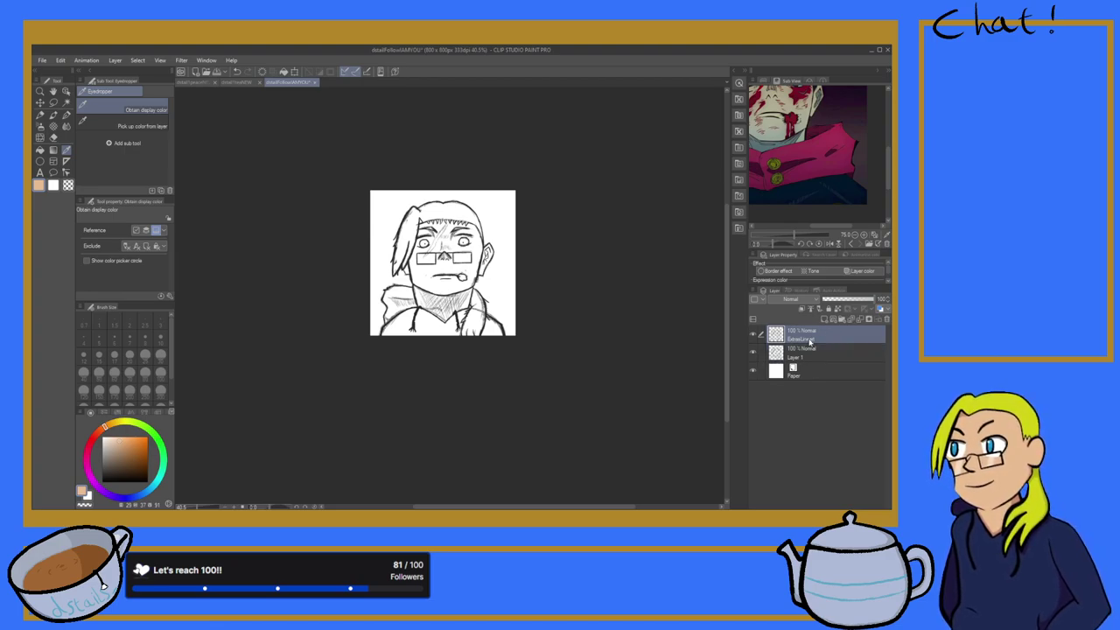
pyautogui.write('Lineart')
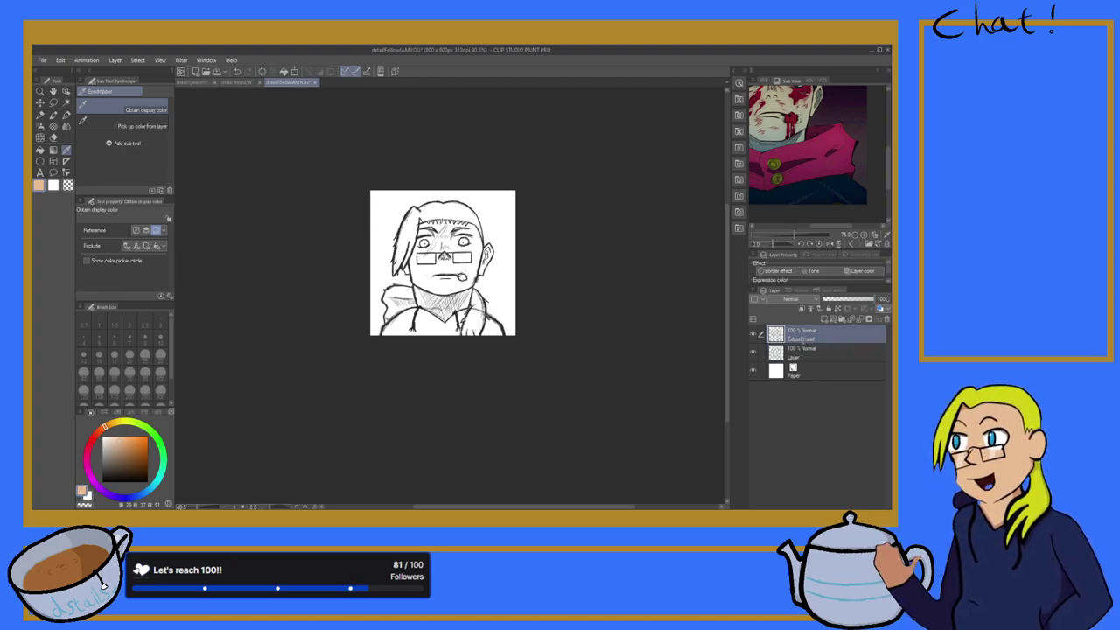
pyautogui.press('Return')
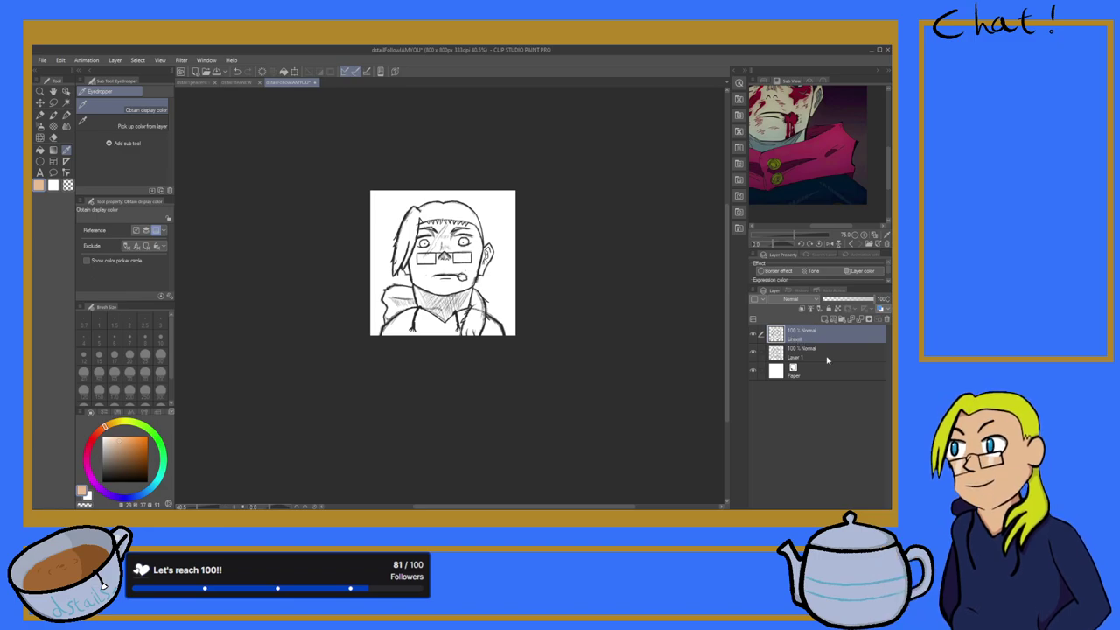
pyautogui.click(807, 351)
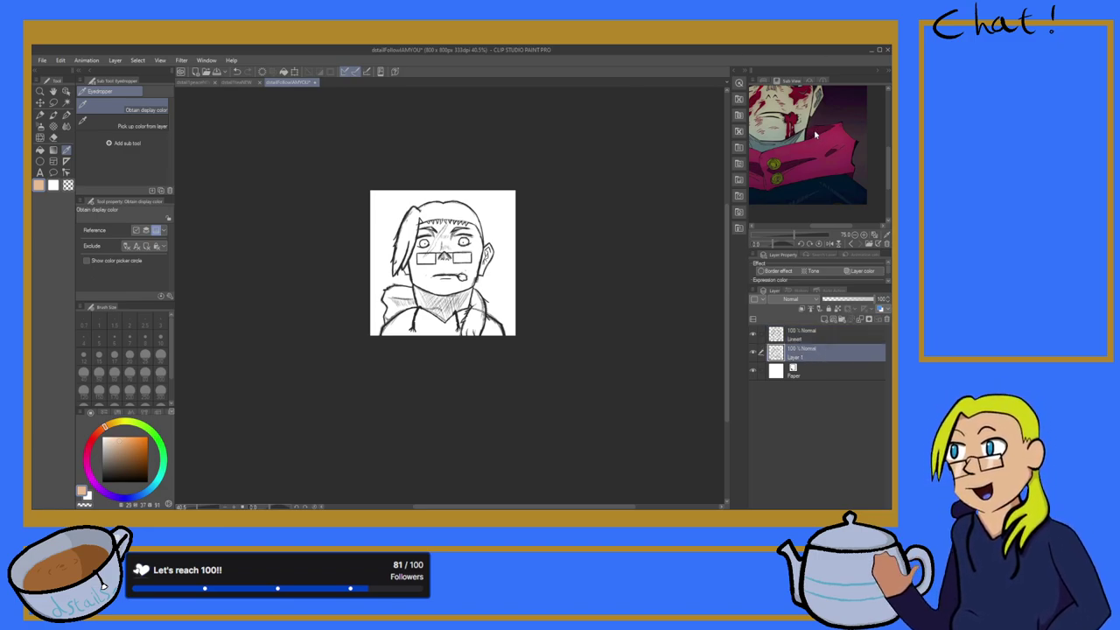
# Step: Add a new raster layer directly above Layer 1 and name it BodyColour
pyautogui.click(824, 319)
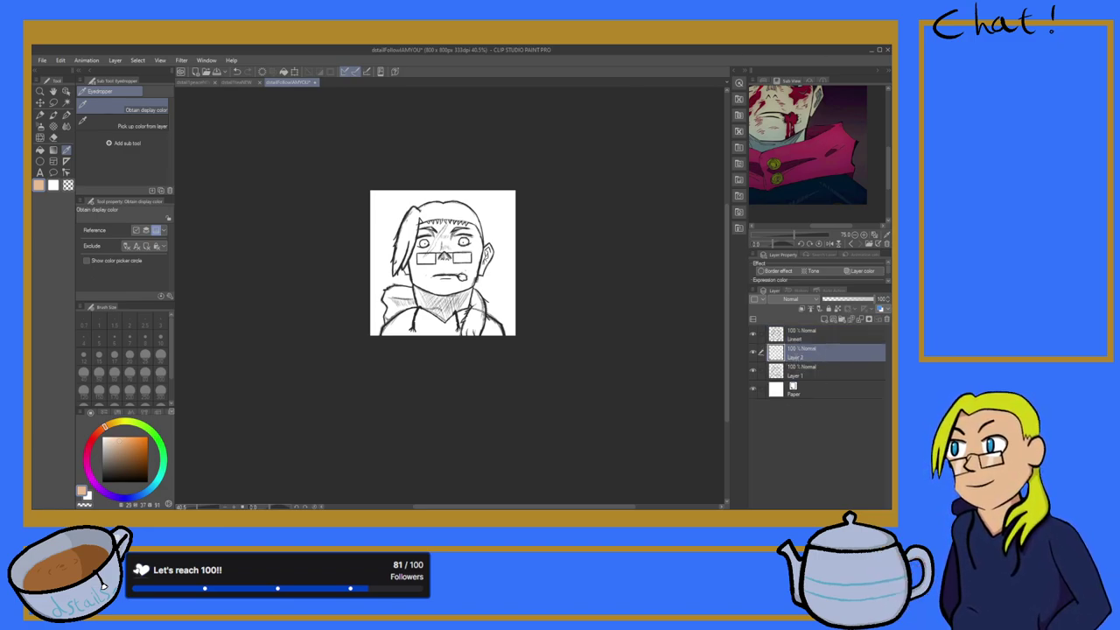
pyautogui.doubleClick(795, 354)
pyautogui.write('BodyColour')
pyautogui.press('Return')
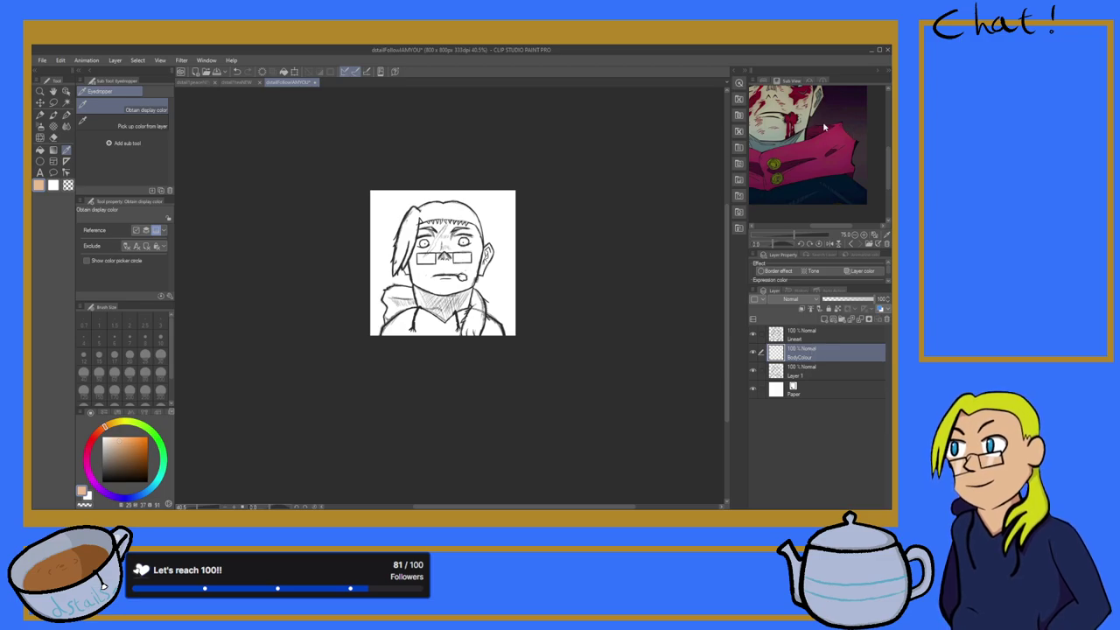
# Step: Add two more raster layers above BodyColour, naming the first HeadColour and the one above it ExtrasColour
pyautogui.hotkey('ctrl', 'shift', 'n')
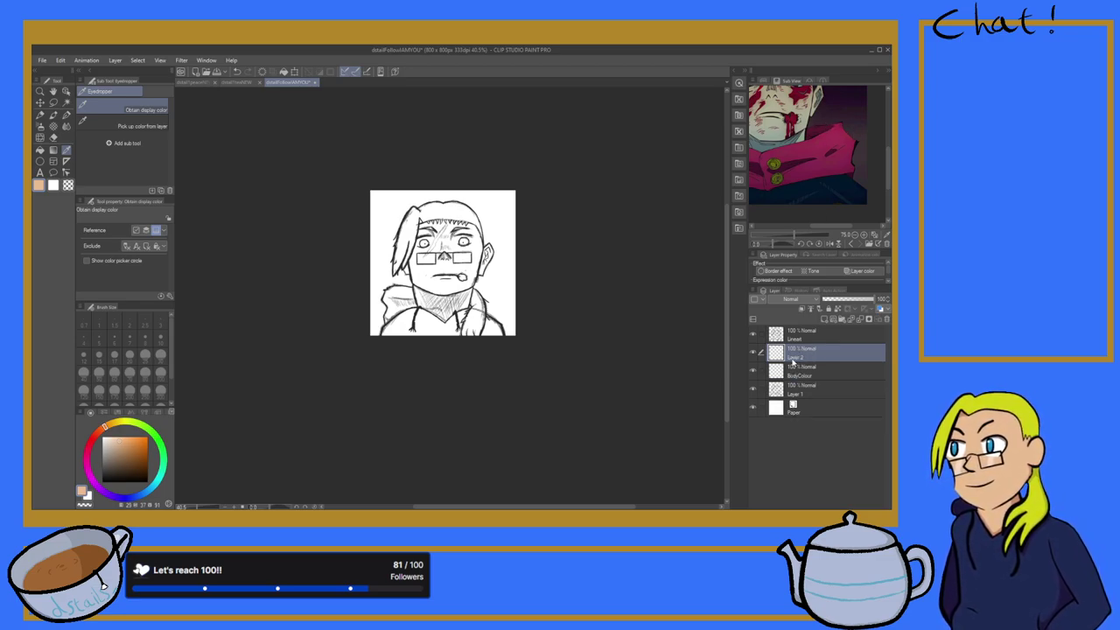
pyautogui.write('HeadColour')
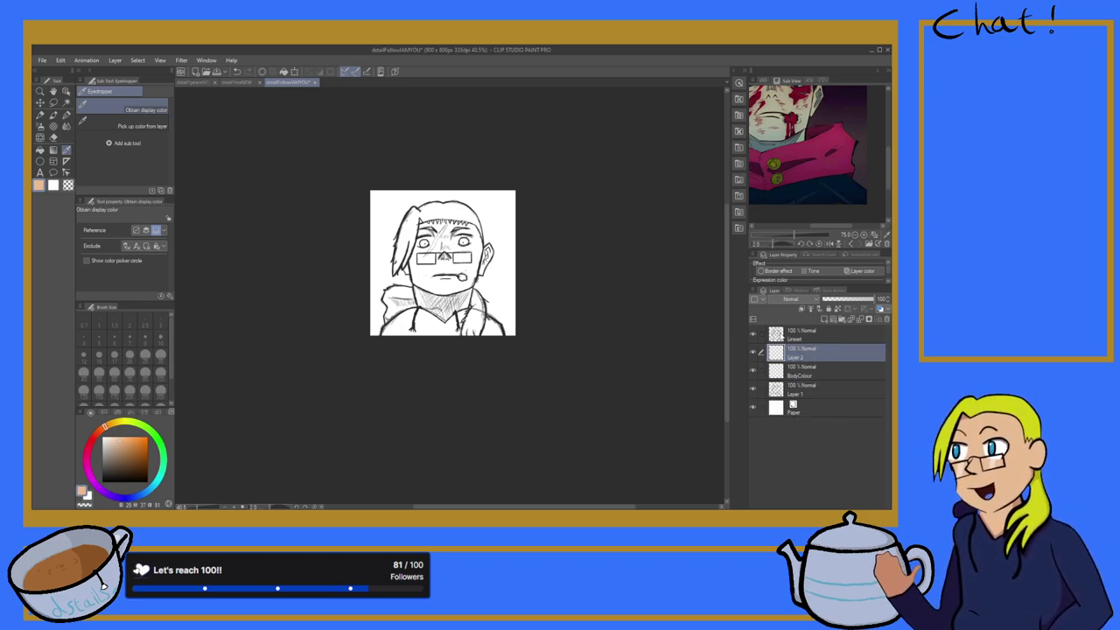
pyautogui.press('Return')
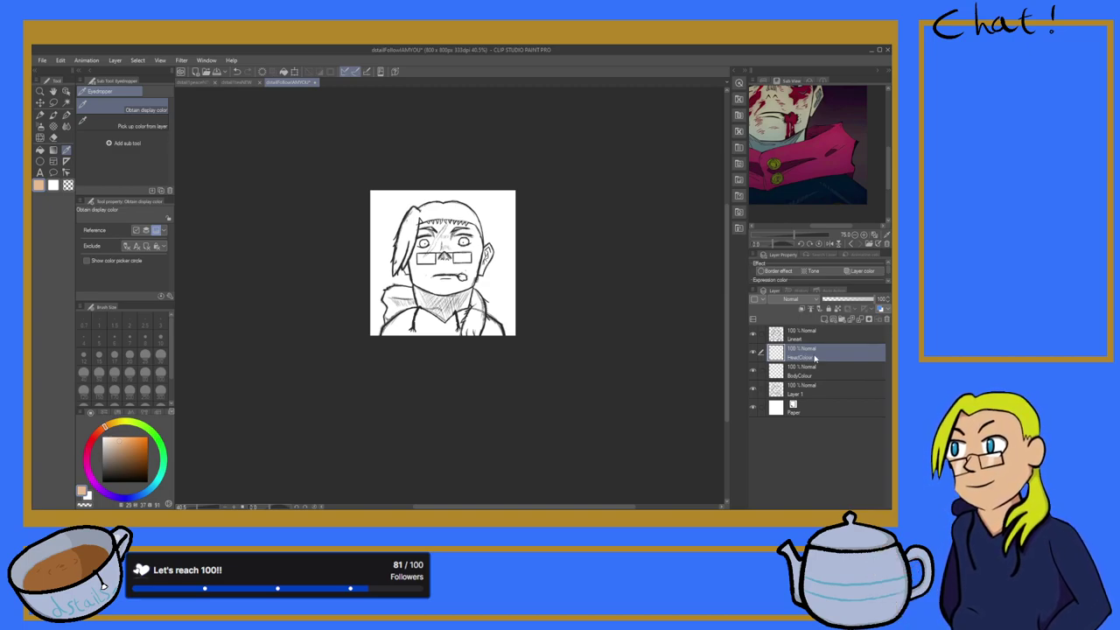
pyautogui.hotkey('ctrl', 'shift', 'n')
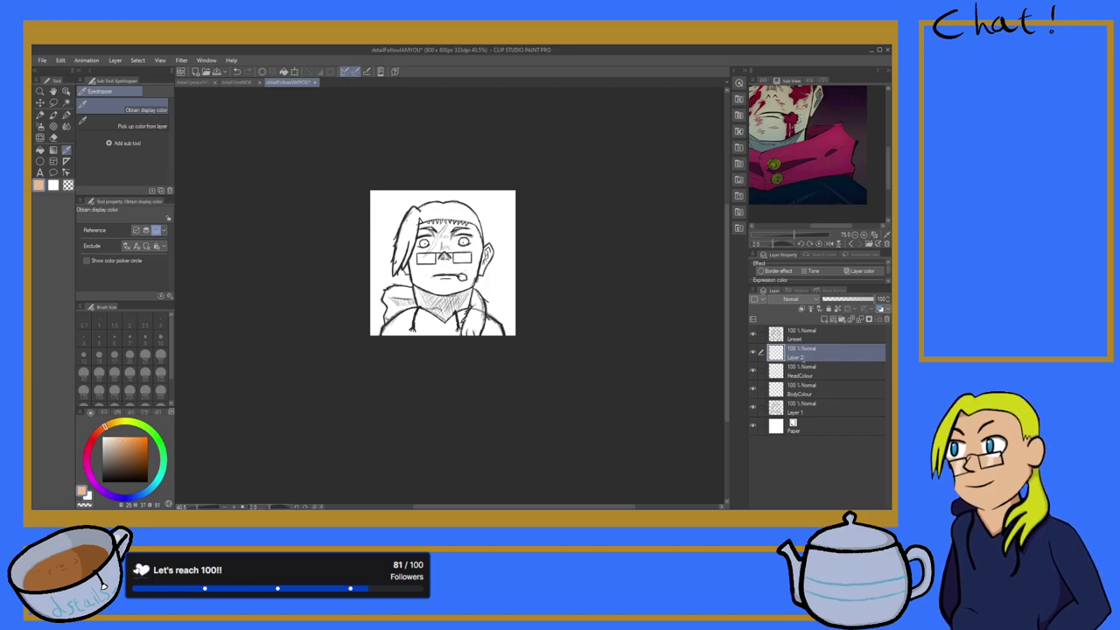
pyautogui.write('ExtrasColour')
pyautogui.press('Return')
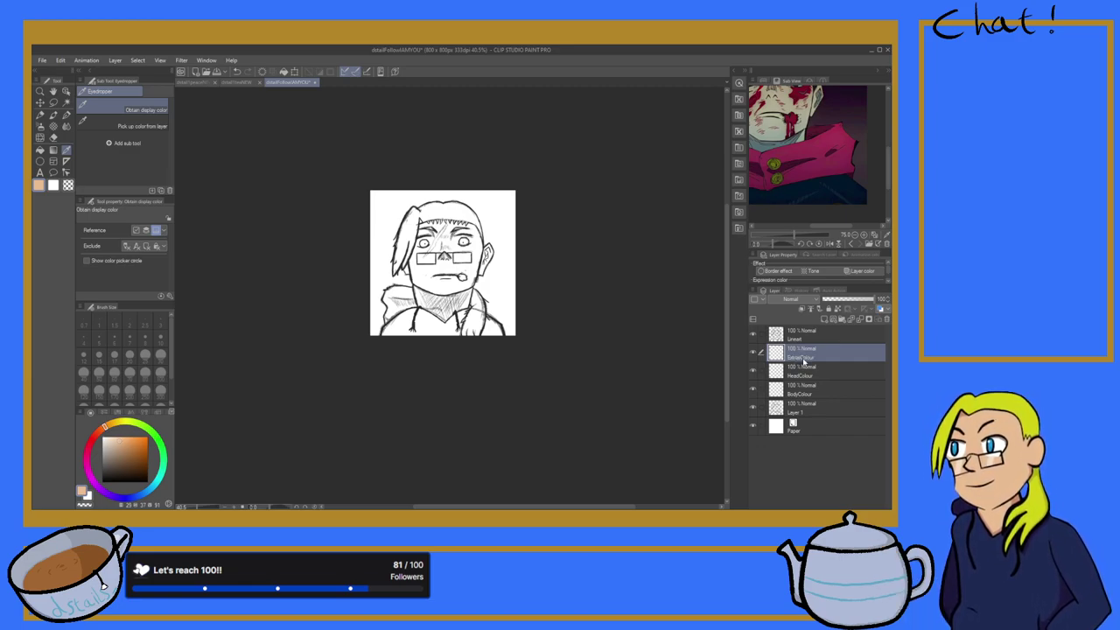
# Step: Add another new raster layer between ExtrasColour and the lineart layer
pyautogui.scroll(3, 572, 260)
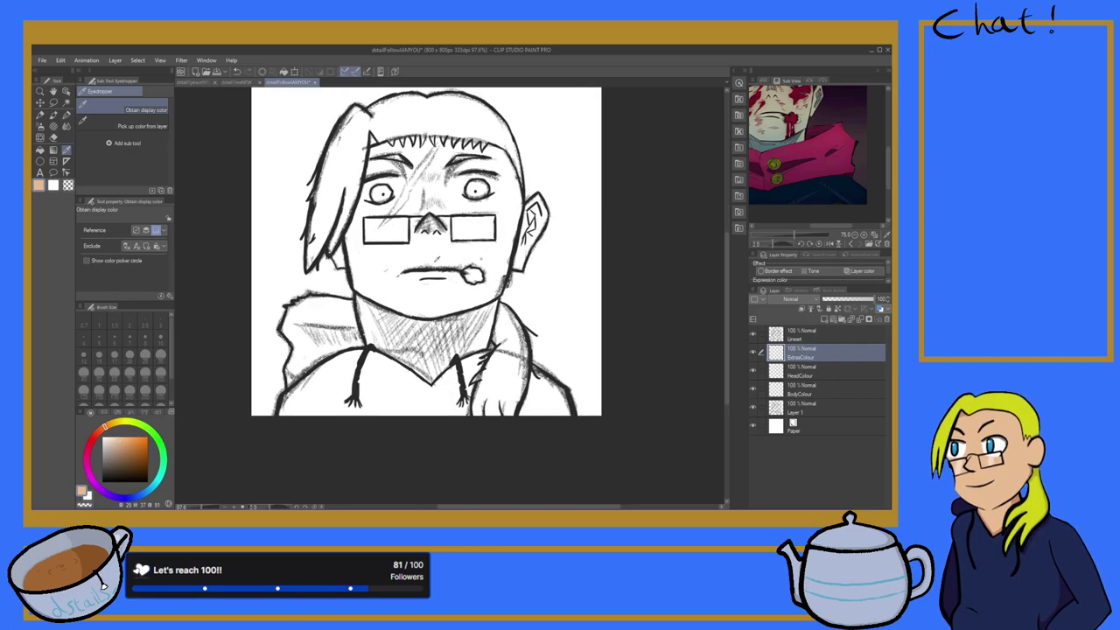
pyautogui.scroll(-1, 444, 300)
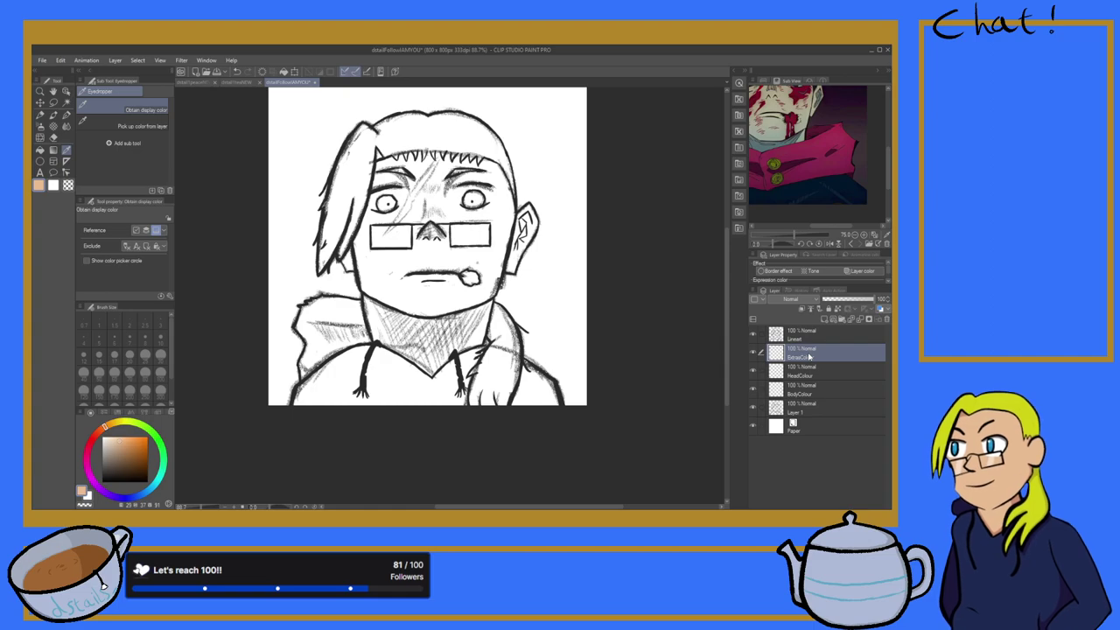
pyautogui.click(824, 319)
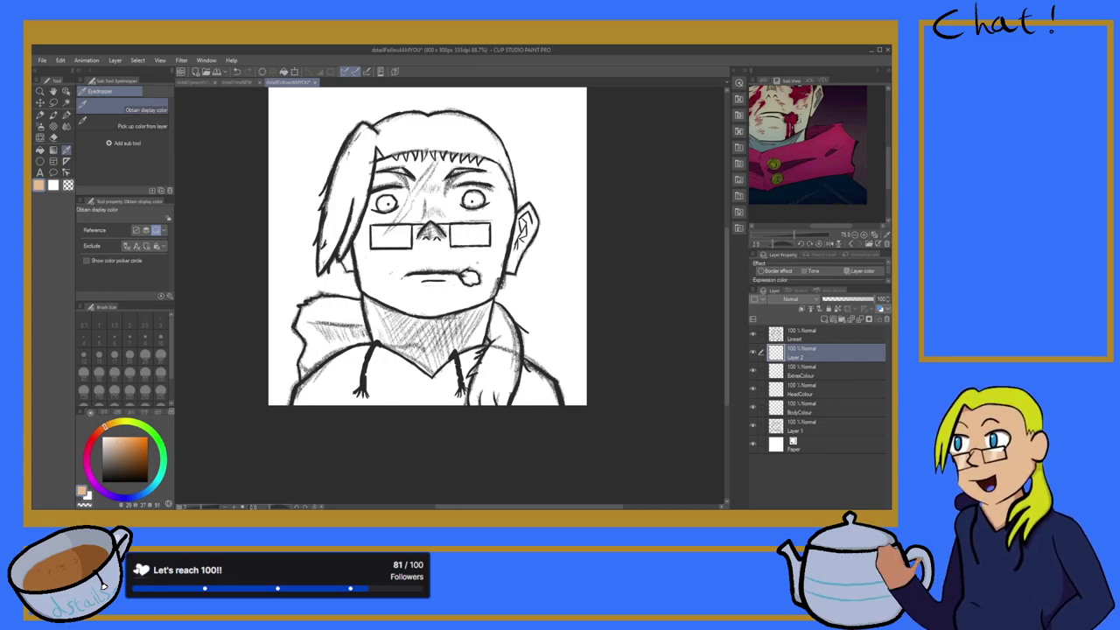
# Step: Name the new layer BodyShading and add two layers above it named HeadShading and ExtrasShading
pyautogui.write('BodyShading')
pyautogui.press('Return')
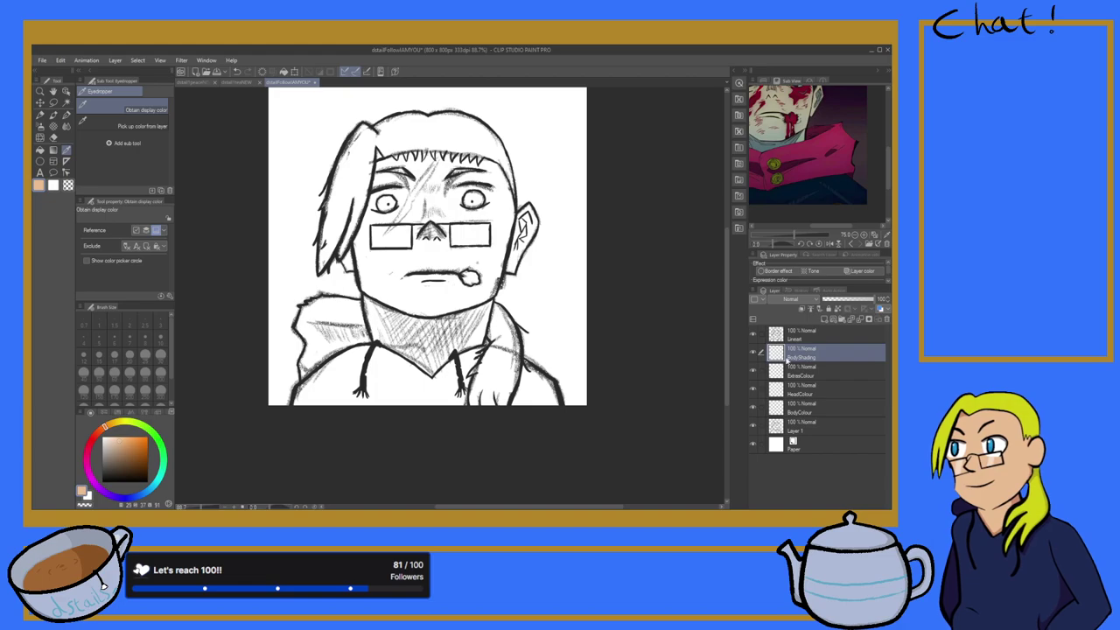
pyautogui.click(824, 320)
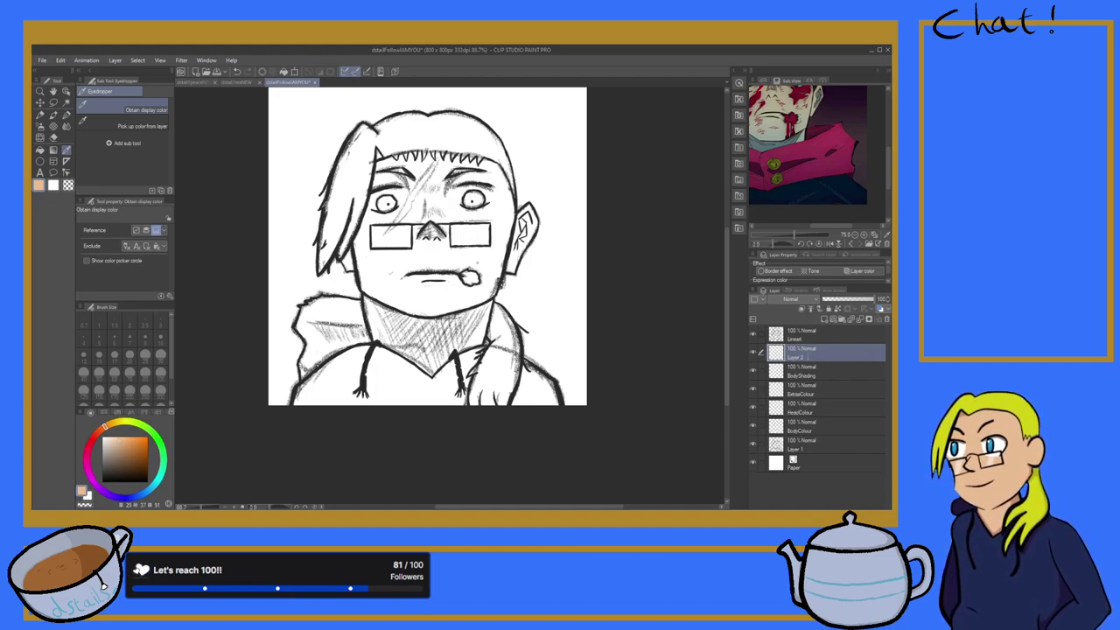
pyautogui.write('HeadShading')
pyautogui.press('Return')
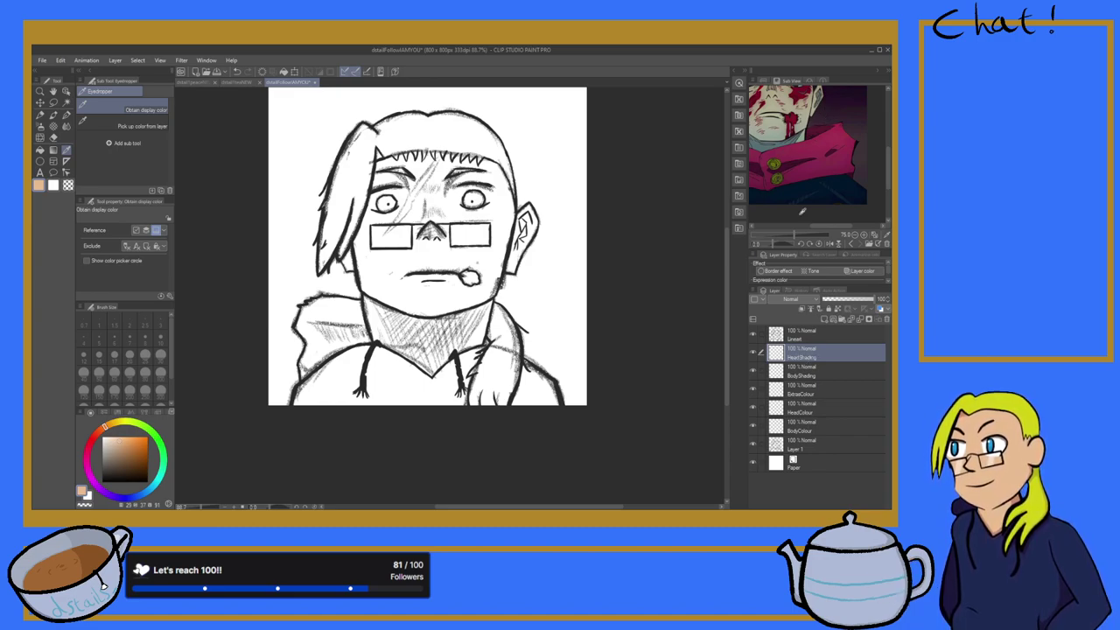
pyautogui.hotkey('ctrl', 'shift', 'n')
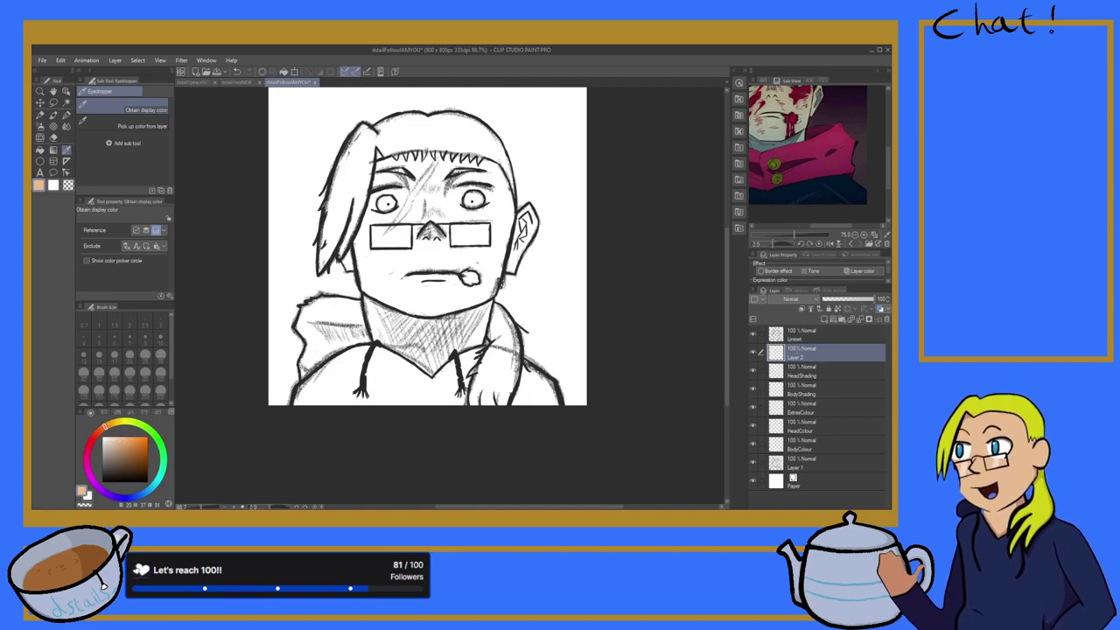
pyautogui.write('ExtrasShading')
pyautogui.press('Return')
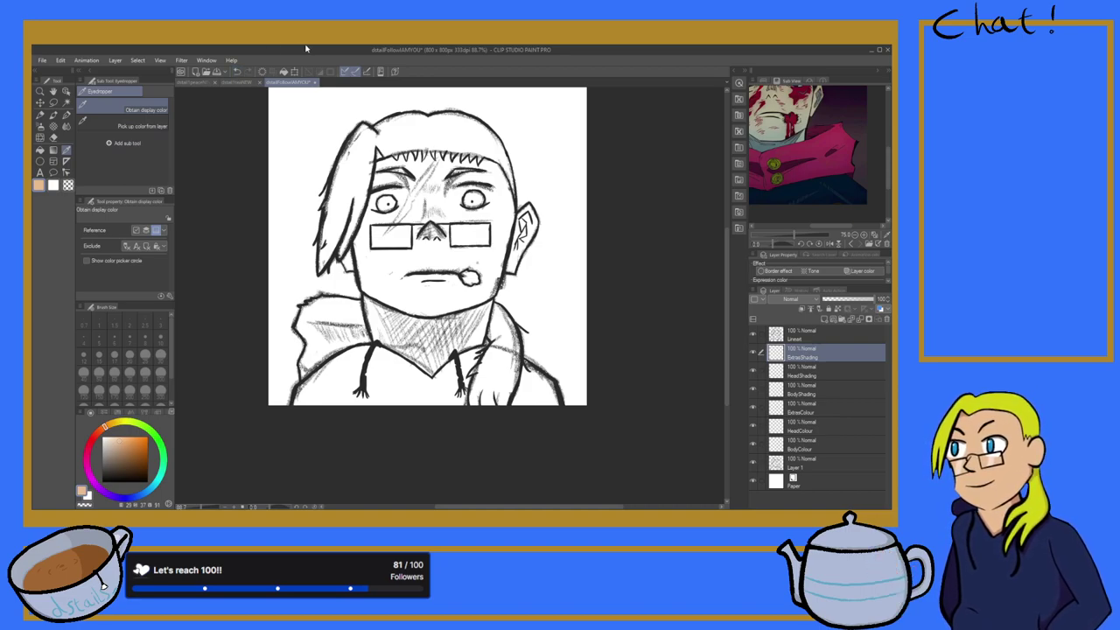
# Step: Sample the darker skin-shadow tone from the open peace-sign drawing and return to the portrait sketch
pyautogui.click(236, 82)
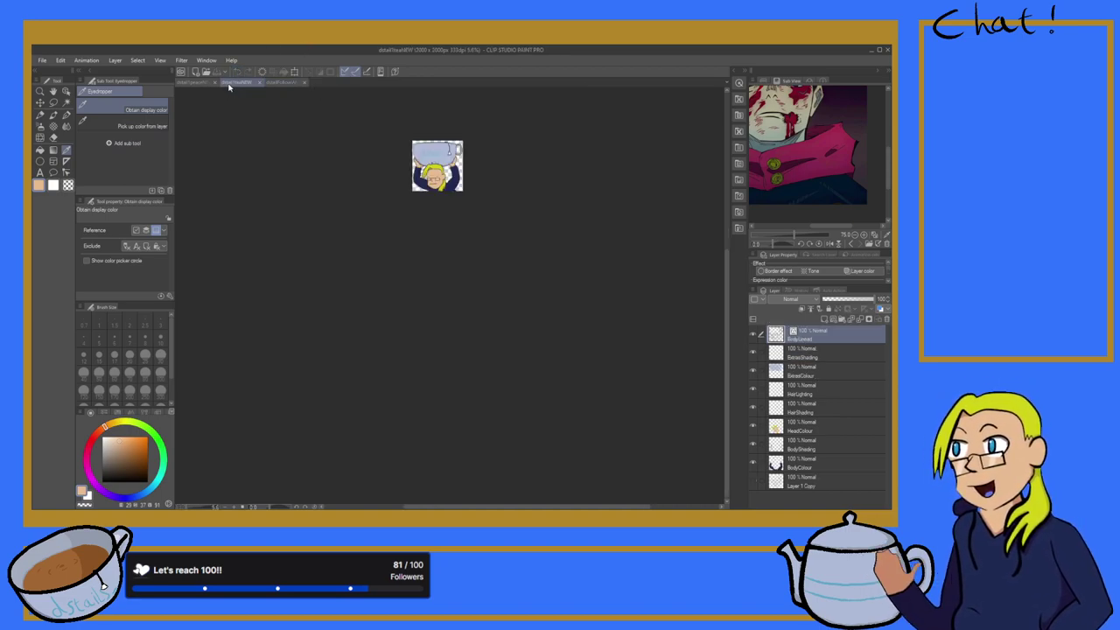
pyautogui.click(194, 82)
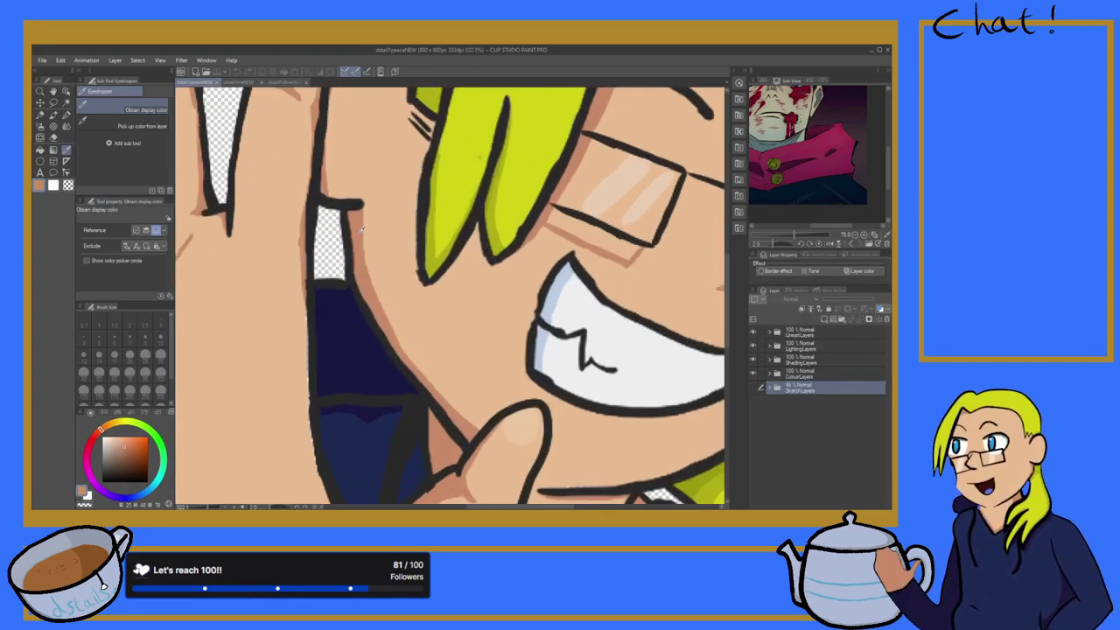
pyautogui.click(277, 83)
pyautogui.scroll(-6, 368, 264)
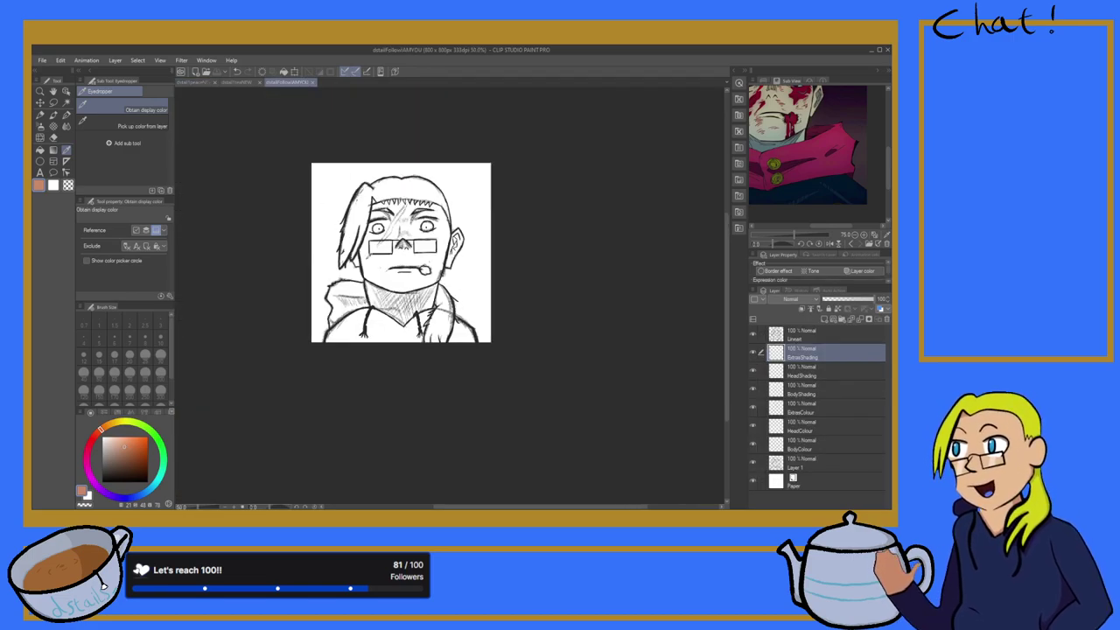
pyautogui.scroll(5, 365, 267)
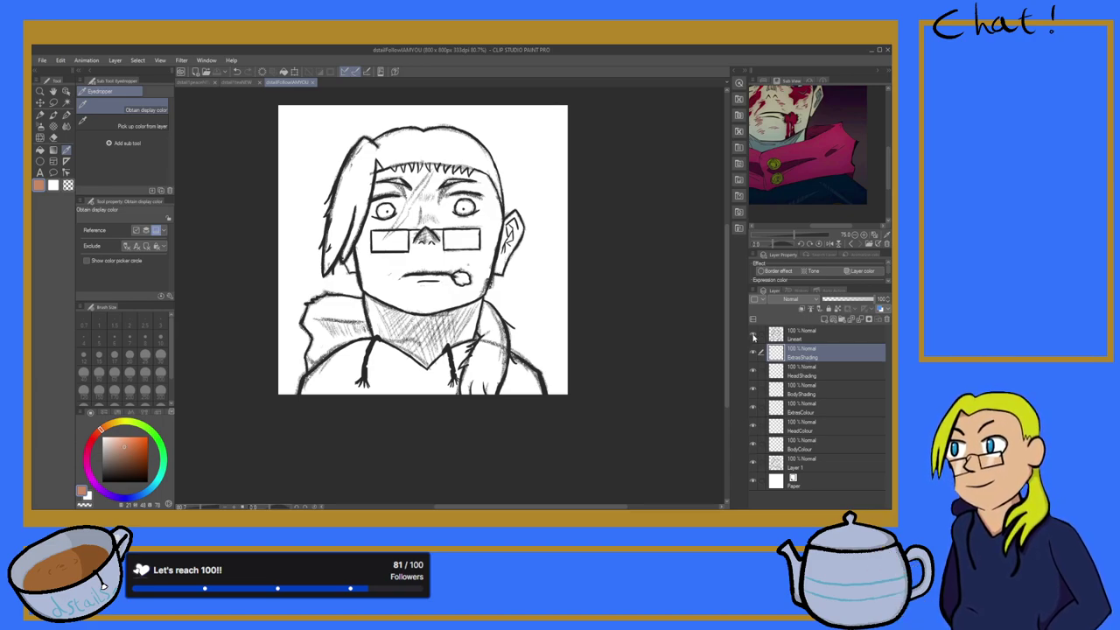
pyautogui.scroll(5, 452, 322)
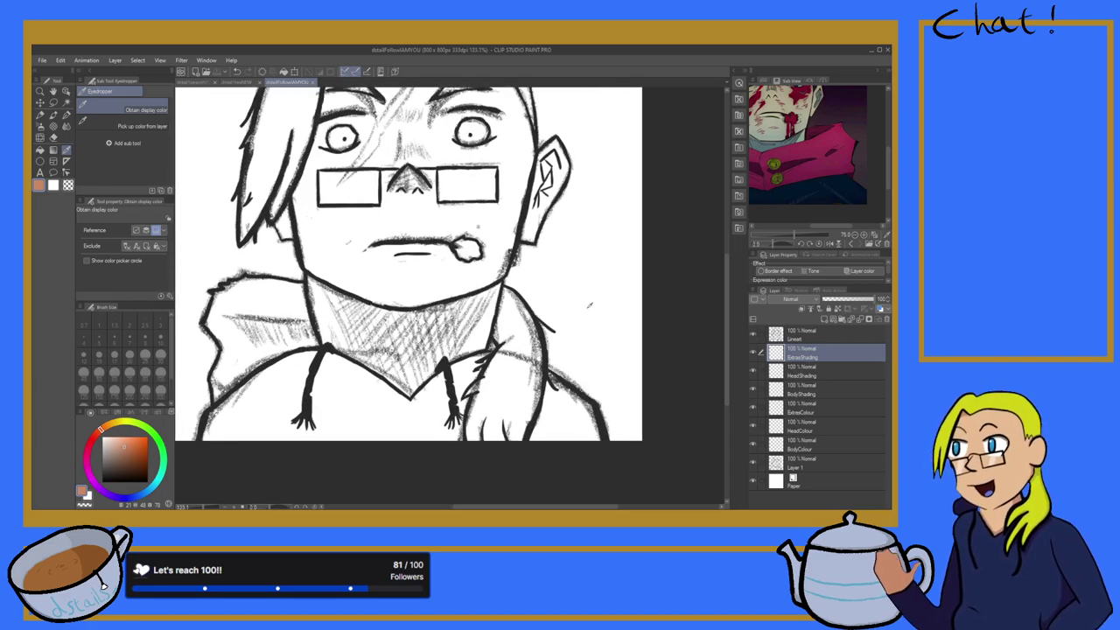
# Step: On the HeadShading layer, paint the neck shadow's left edge and strips along the V-shaped collar with the Turnip pen at size 17
pyautogui.click(810, 374)
pyautogui.scroll(3, 371, 316)
pyautogui.scroll(-6, 375, 320)
pyautogui.scroll(2, 376, 320)
pyautogui.hotkey('ctrl', '+')
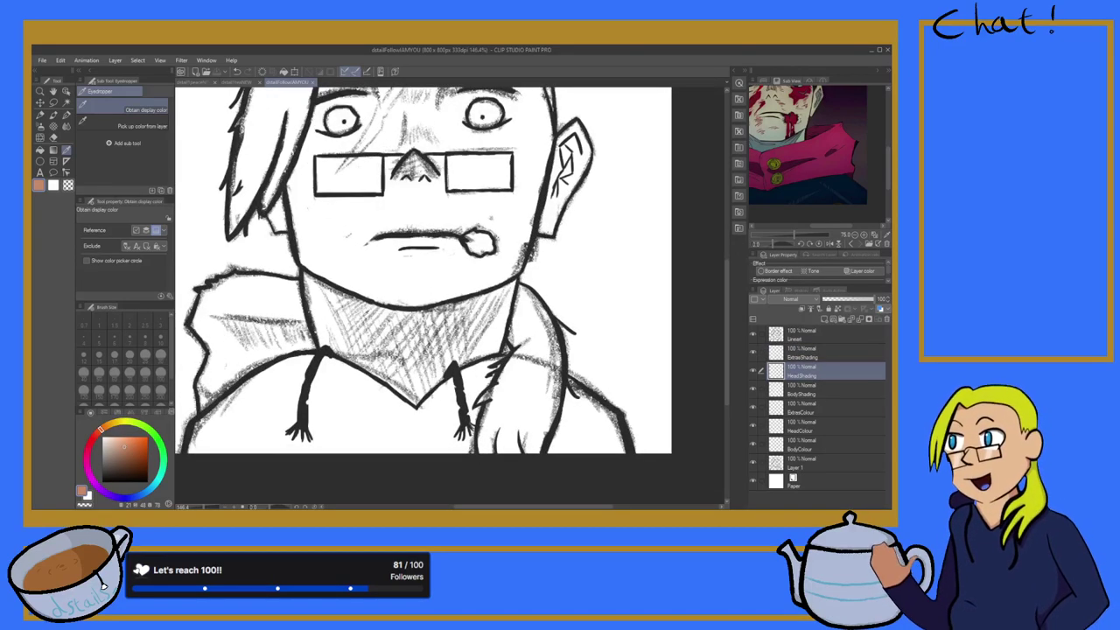
pyautogui.click(68, 116)
pyautogui.scroll(3, 281, 272)
pyautogui.scroll(-7, 313, 289)
pyautogui.scroll(7, 315, 313)
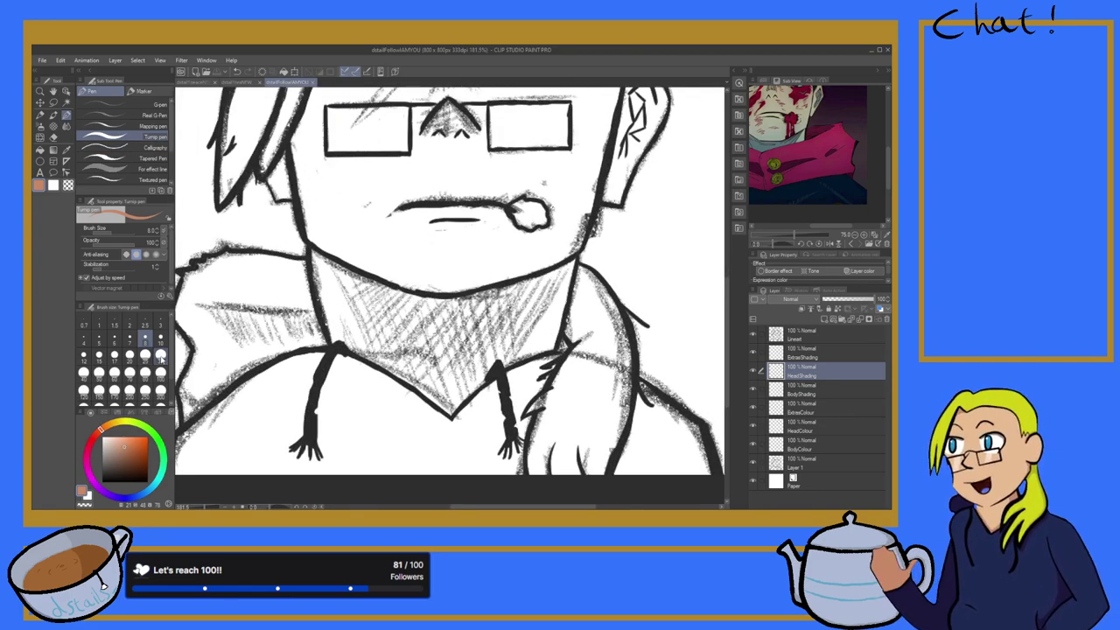
pyautogui.click(113, 354)
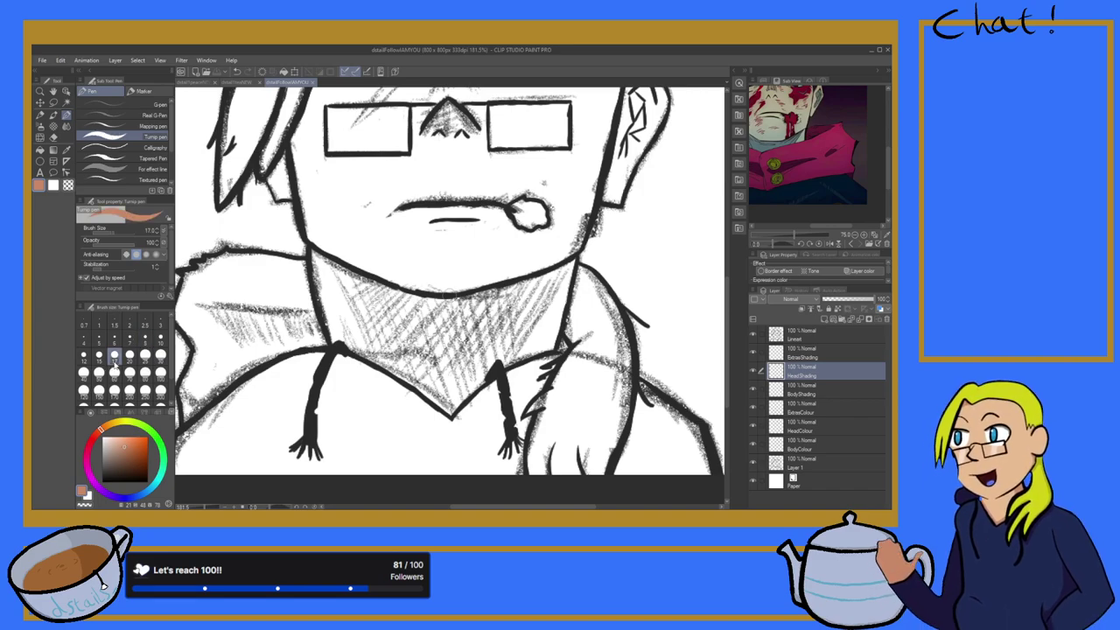
pyautogui.scroll(2, 307, 320)
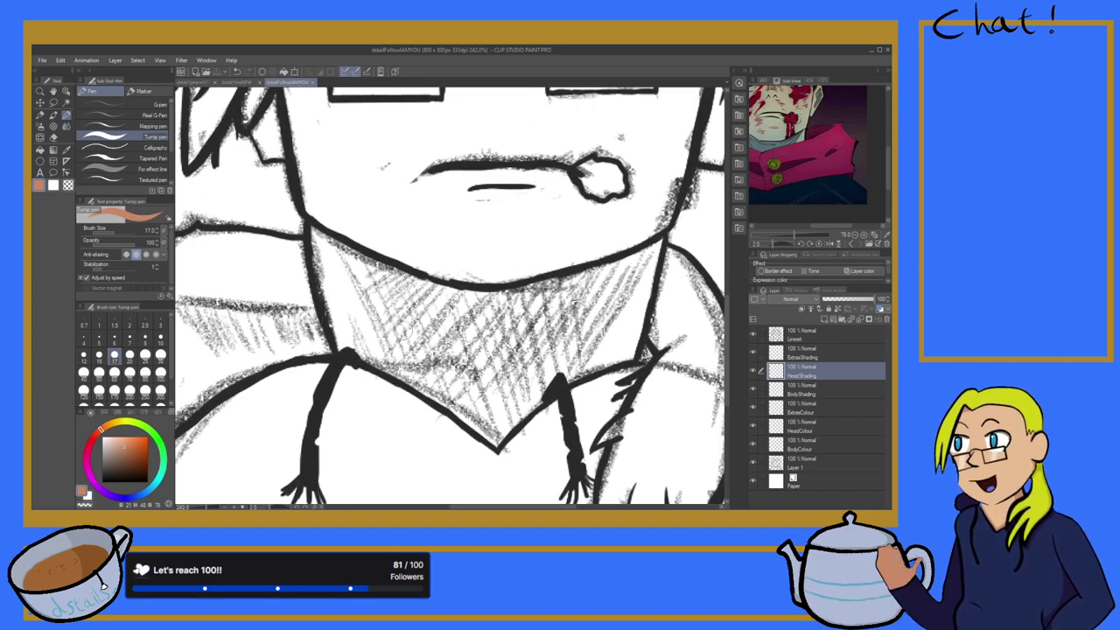
pyautogui.moveTo(366, 280)
pyautogui.mouseDown()
pyautogui.moveTo(376, 306)
pyautogui.moveTo(342, 242)
pyautogui.moveTo(400, 375)
pyautogui.mouseUp()
pyautogui.moveTo(392, 332); pyautogui.dragTo(409, 388)
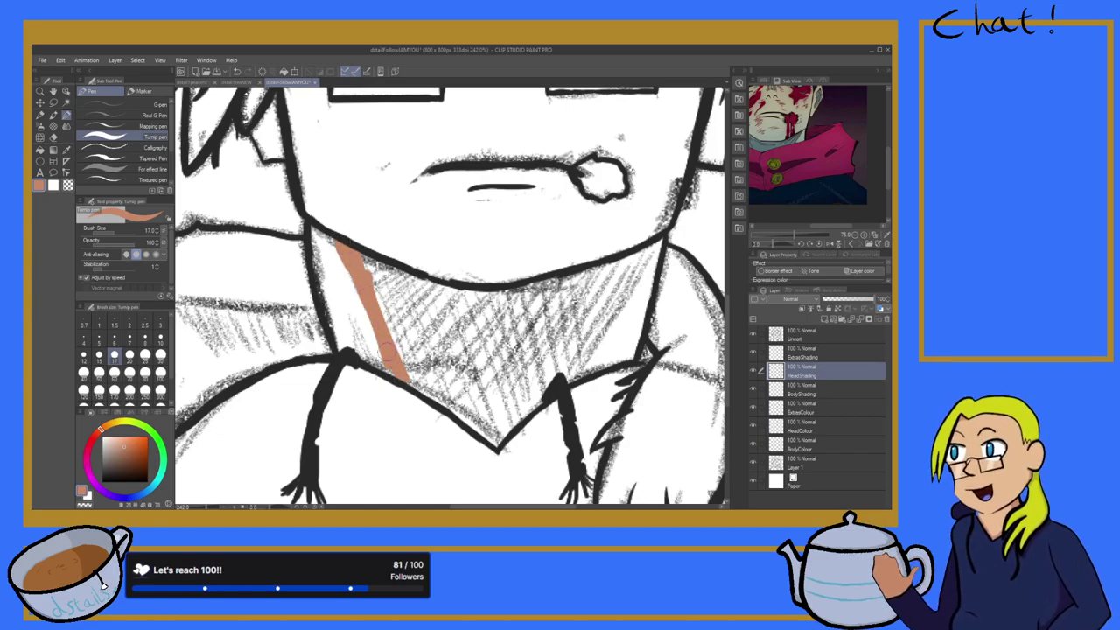
pyautogui.moveTo(371, 301)
pyautogui.mouseDown()
pyautogui.moveTo(403, 366)
pyautogui.moveTo(359, 266)
pyautogui.mouseUp()
pyautogui.moveTo(404, 345)
pyautogui.mouseDown()
pyautogui.moveTo(361, 261)
pyautogui.moveTo(407, 362)
pyautogui.moveTo(438, 379)
pyautogui.moveTo(413, 369)
pyautogui.moveTo(432, 390)
pyautogui.moveTo(424, 381)
pyautogui.moveTo(472, 413)
pyautogui.moveTo(541, 387)
pyautogui.mouseUp()
pyautogui.moveTo(506, 434); pyautogui.dragTo(567, 358)
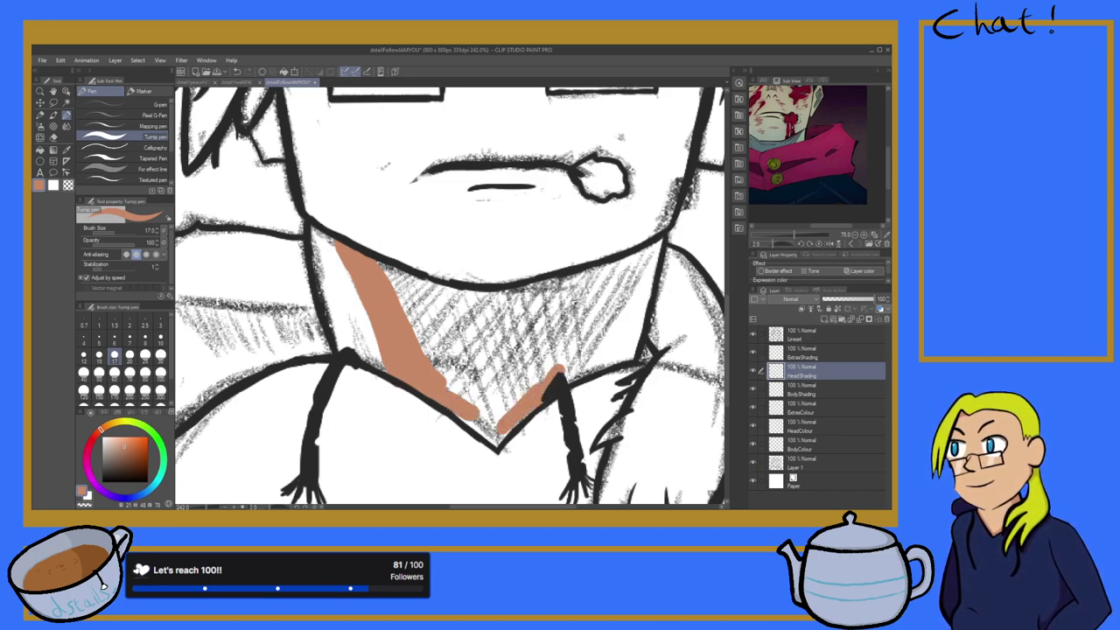
# Step: Paint the neck shadow's right edge, join both sides at the collar's V point, and erase the overspill there
pyautogui.moveTo(650, 247); pyautogui.dragTo(577, 354)
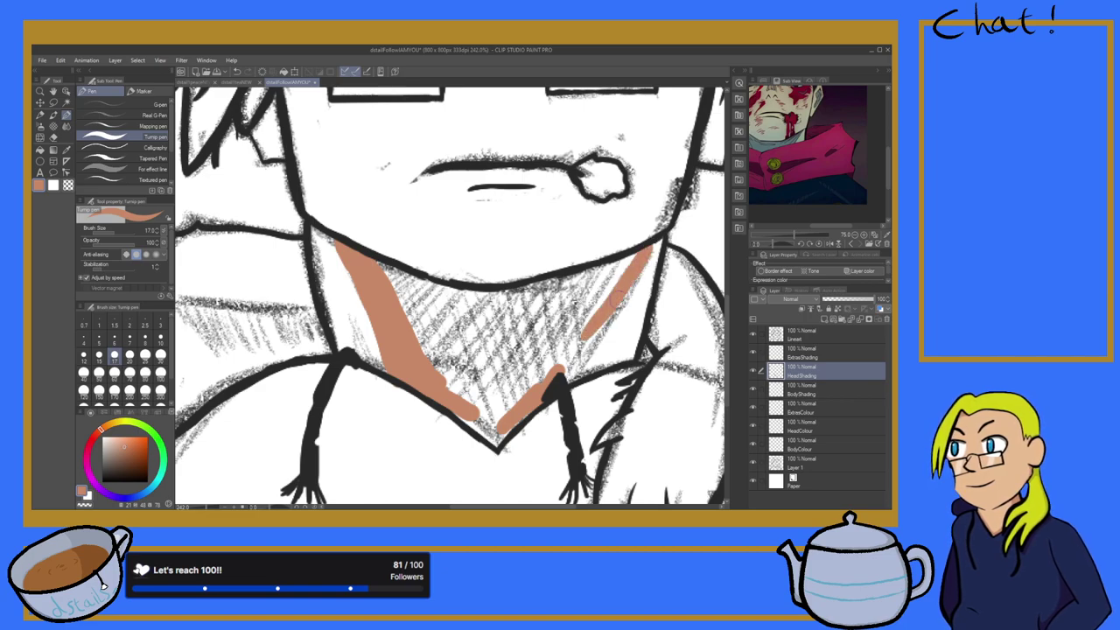
pyautogui.moveTo(618, 302); pyautogui.dragTo(560, 385)
pyautogui.moveTo(604, 322); pyautogui.dragTo(563, 376)
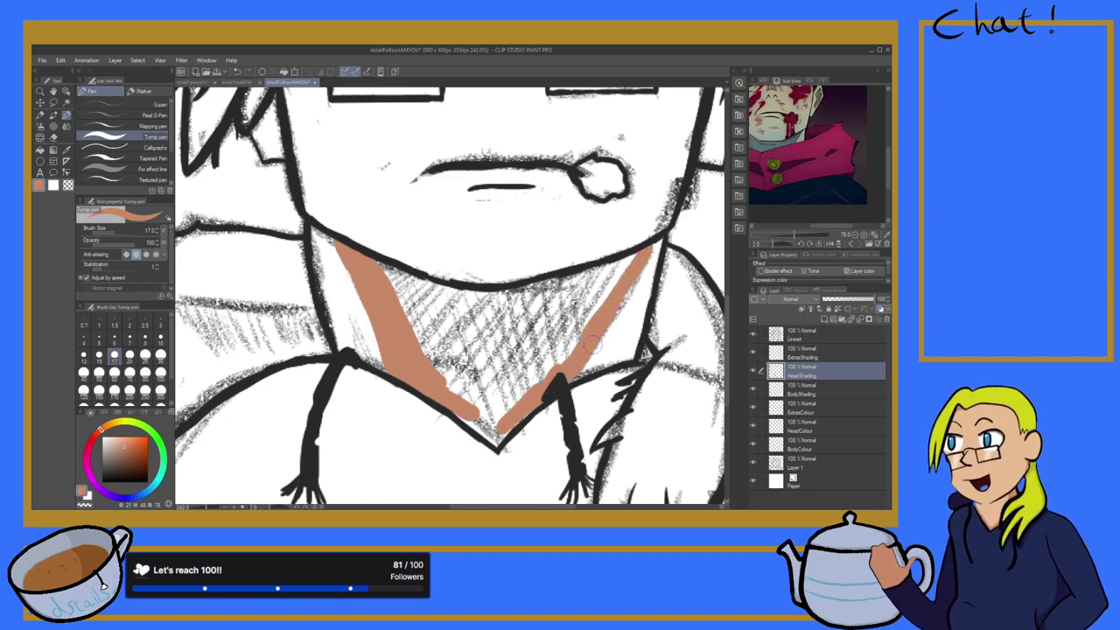
pyautogui.moveTo(530, 410)
pyautogui.mouseDown()
pyautogui.moveTo(490, 438)
pyautogui.moveTo(472, 421)
pyautogui.mouseUp()
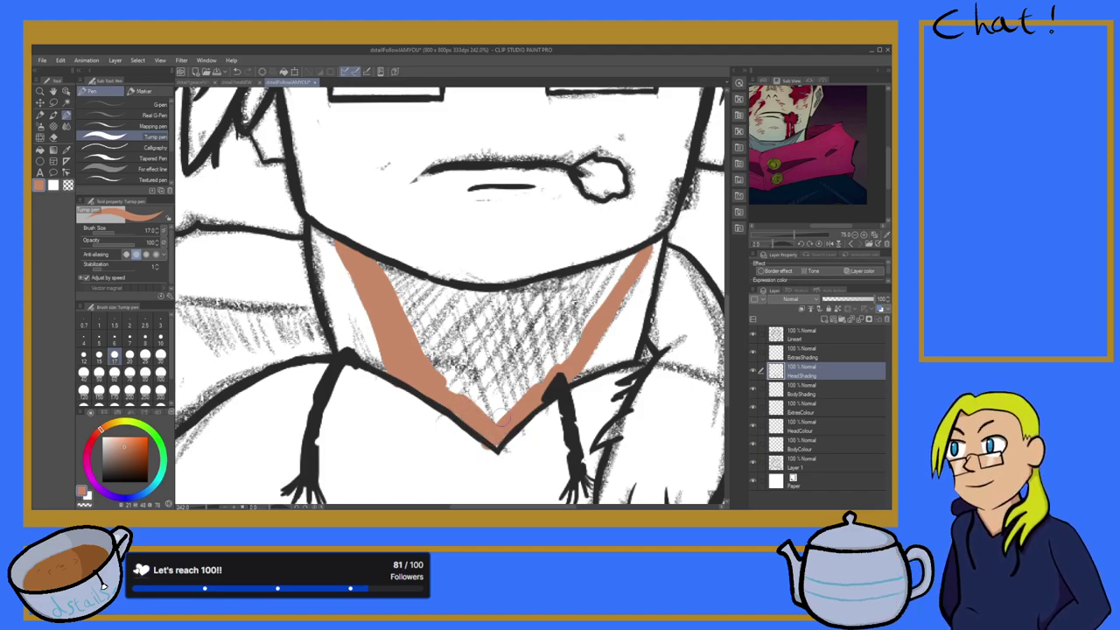
pyautogui.click(53, 137)
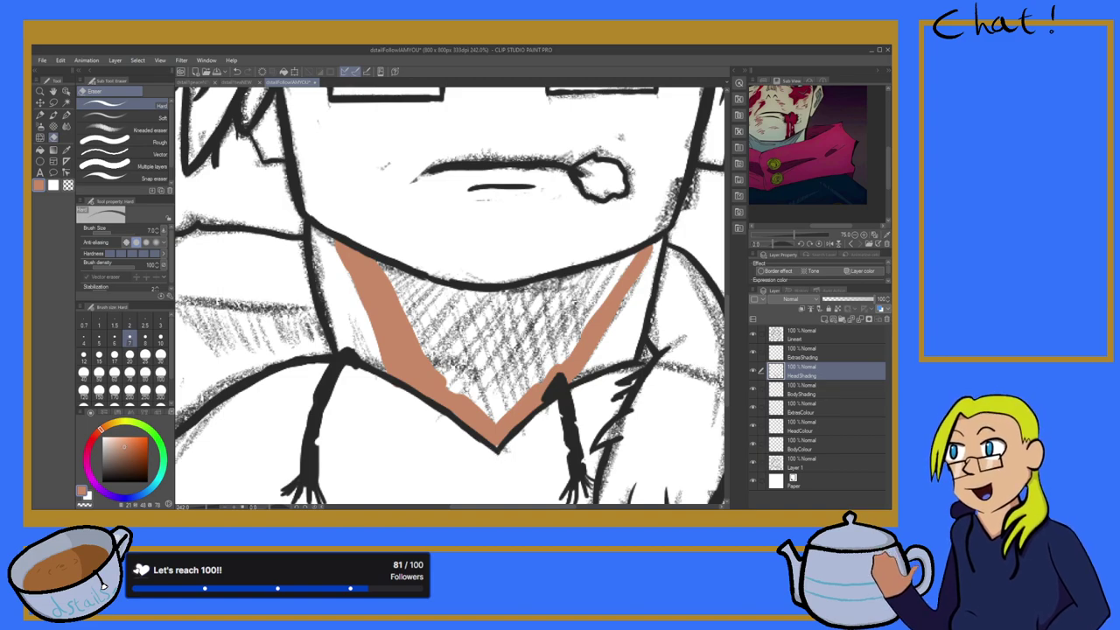
# Step: Fill the rest of the neck shadow up to the jawline with the Turnip pen and erase the overspill above the jaw
pyautogui.click(65, 115)
pyautogui.moveTo(421, 307)
pyautogui.mouseDown()
pyautogui.moveTo(448, 378)
pyautogui.moveTo(374, 263)
pyautogui.moveTo(497, 419)
pyautogui.moveTo(464, 326)
pyautogui.moveTo(385, 273)
pyautogui.moveTo(477, 337)
pyautogui.moveTo(416, 298)
pyautogui.mouseUp()
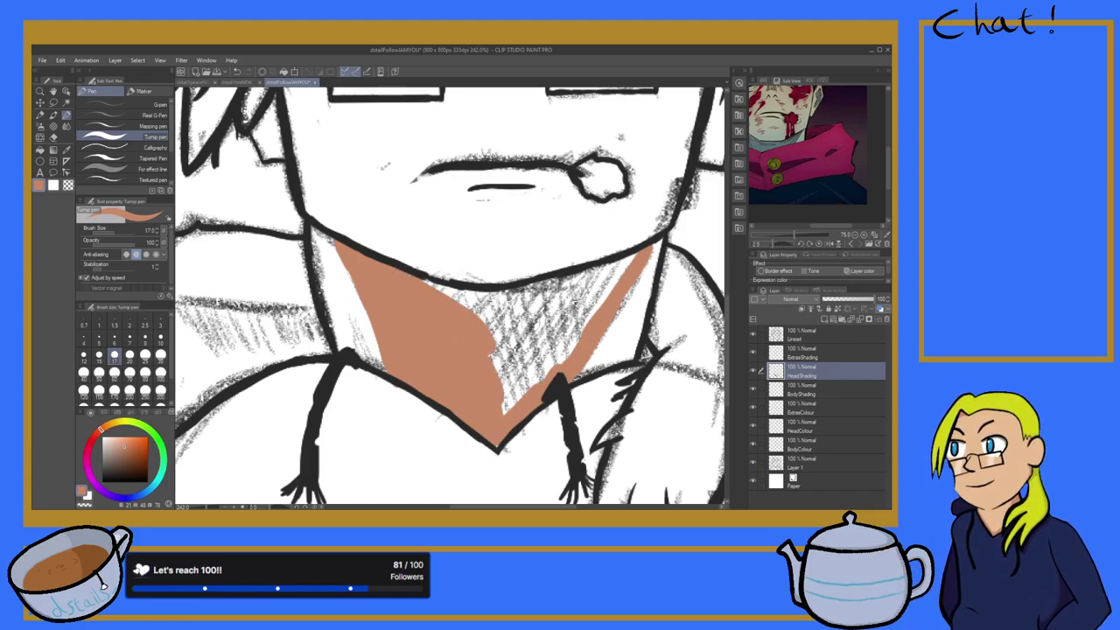
pyautogui.moveTo(605, 288)
pyautogui.mouseDown()
pyautogui.moveTo(628, 258)
pyautogui.moveTo(582, 293)
pyautogui.moveTo(598, 290)
pyautogui.moveTo(556, 354)
pyautogui.mouseUp()
pyautogui.moveTo(618, 268)
pyautogui.mouseDown()
pyautogui.moveTo(567, 288)
pyautogui.moveTo(517, 391)
pyautogui.moveTo(503, 389)
pyautogui.moveTo(508, 341)
pyautogui.moveTo(492, 356)
pyautogui.moveTo(539, 311)
pyautogui.mouseUp()
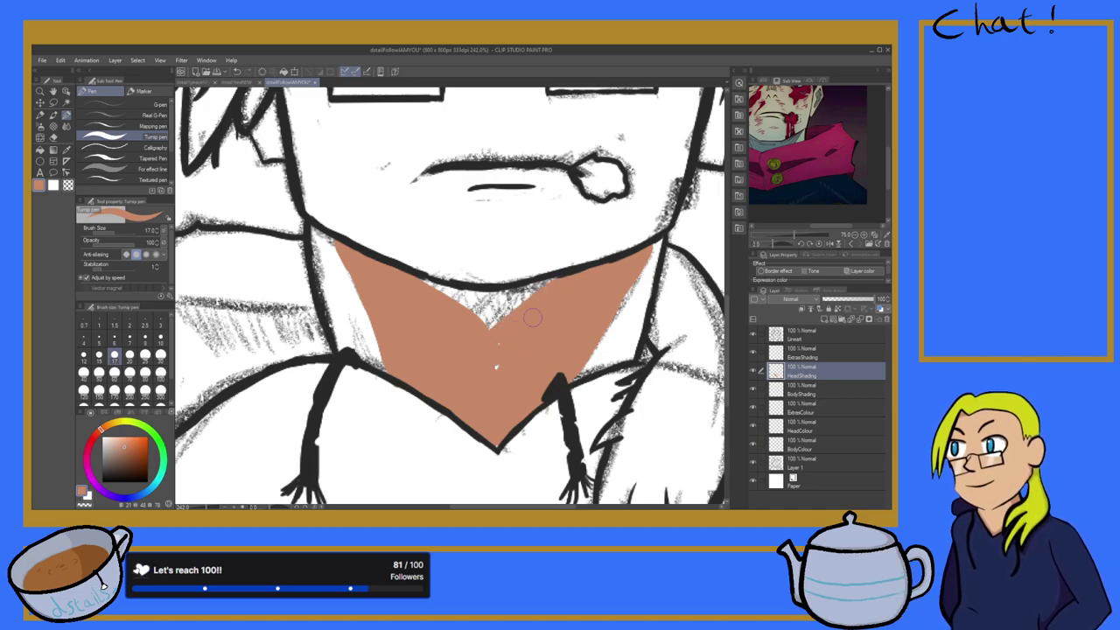
pyautogui.moveTo(564, 271)
pyautogui.mouseDown()
pyautogui.moveTo(504, 316)
pyautogui.moveTo(466, 301)
pyautogui.moveTo(524, 274)
pyautogui.moveTo(485, 308)
pyautogui.moveTo(465, 301)
pyautogui.moveTo(491, 299)
pyautogui.moveTo(413, 280)
pyautogui.mouseUp()
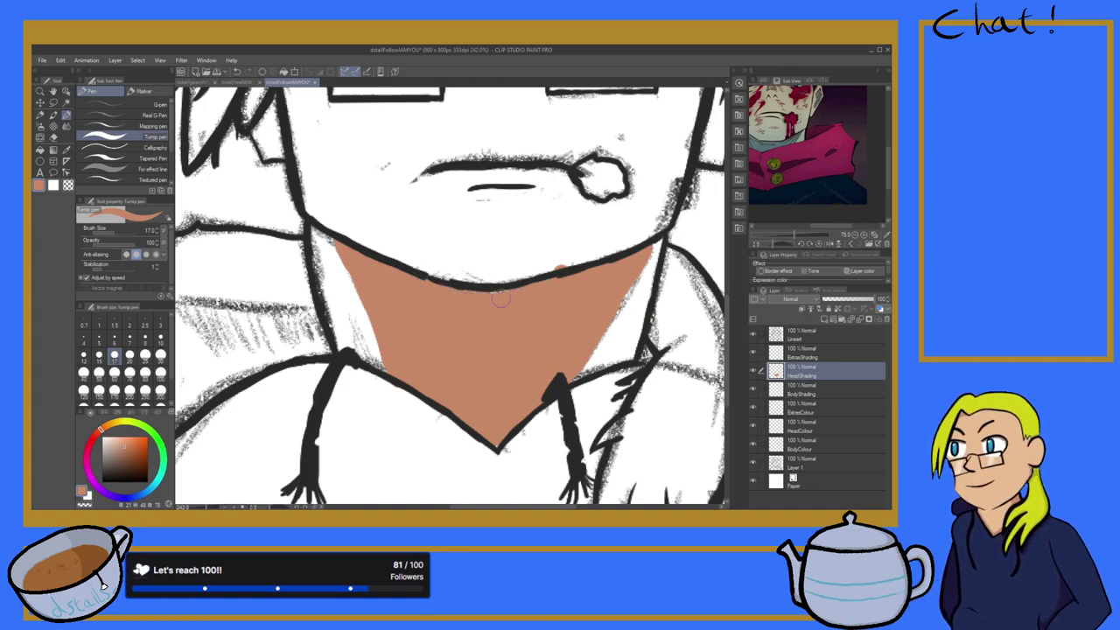
pyautogui.press('e')
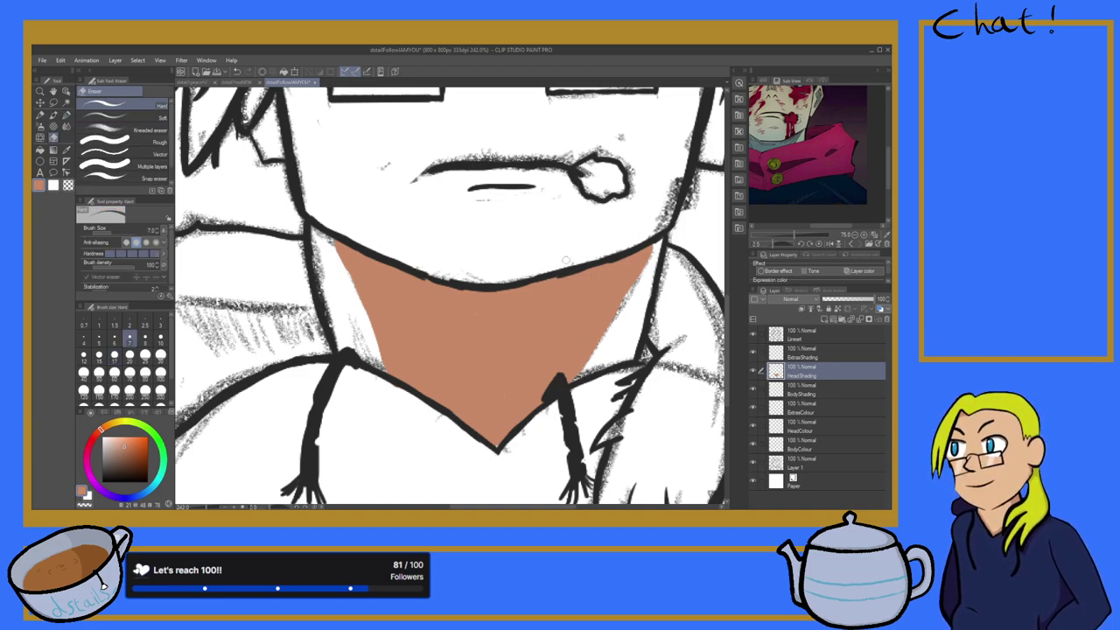
# Step: Enlarge the reference at the nose bridge, then sample the dark hair-outline colour for the Turnip pen on the line art layer
pyautogui.scroll(-5, 566, 261)
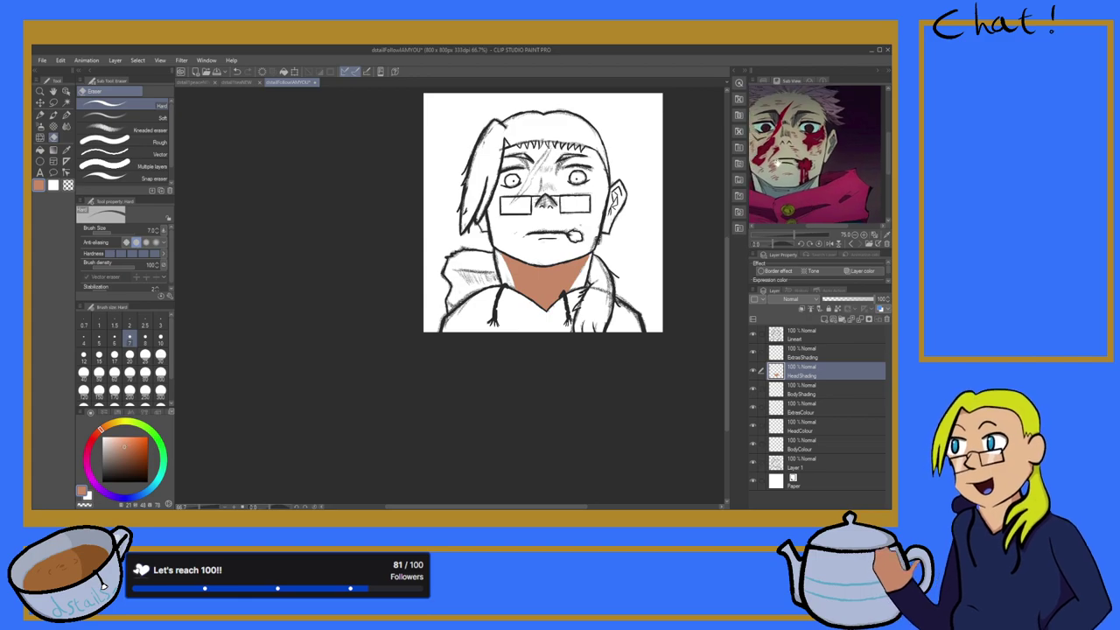
pyautogui.scroll(4, 781, 165)
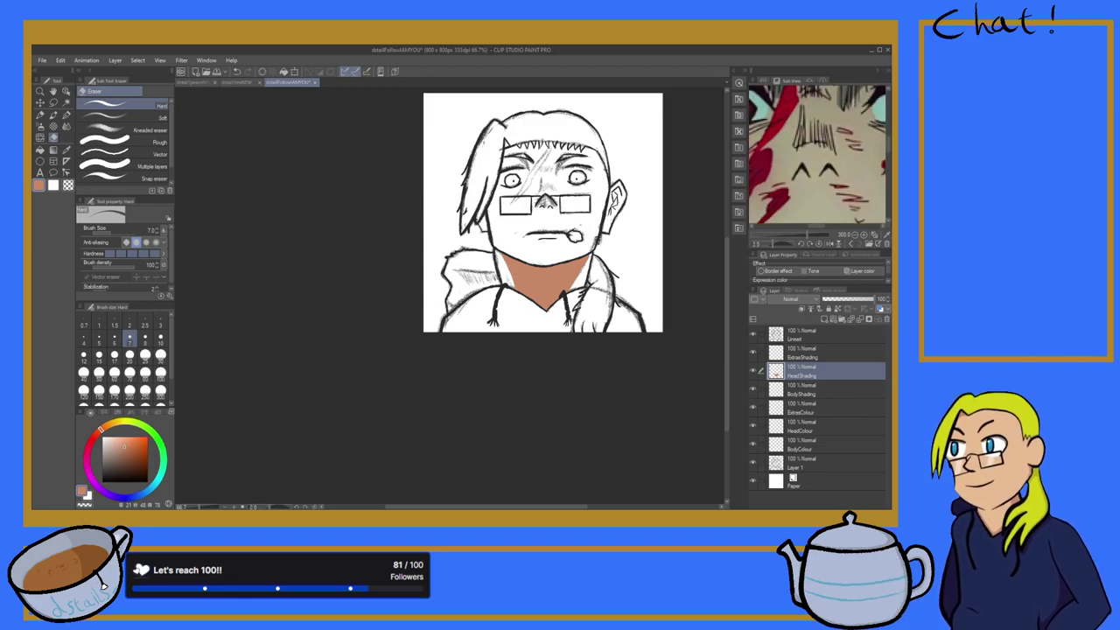
pyautogui.scroll(4, 577, 149)
pyautogui.moveTo(818, 131); pyautogui.dragTo(824, 176)
pyautogui.scroll(2, 578, 177)
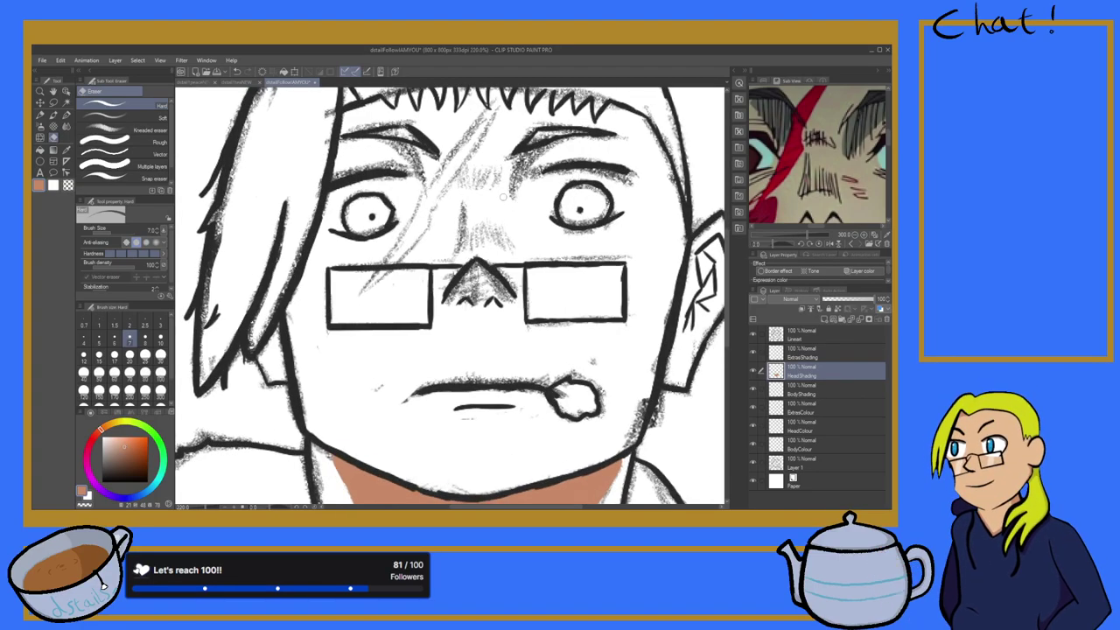
pyautogui.scroll(-2, 503, 197)
pyautogui.scroll(3, 568, 199)
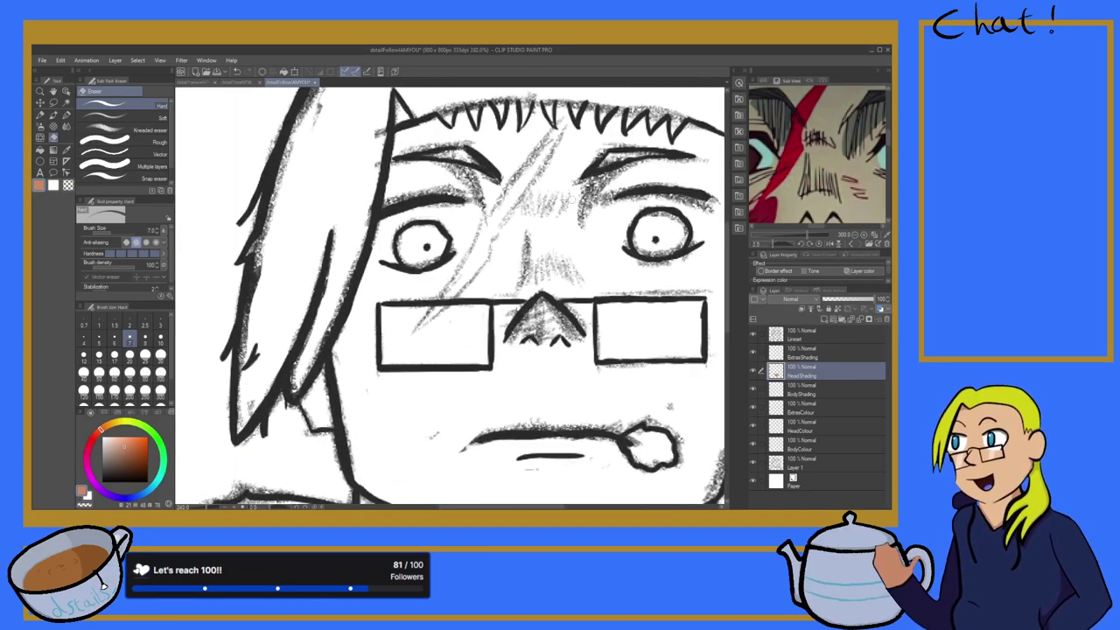
pyautogui.click(815, 343)
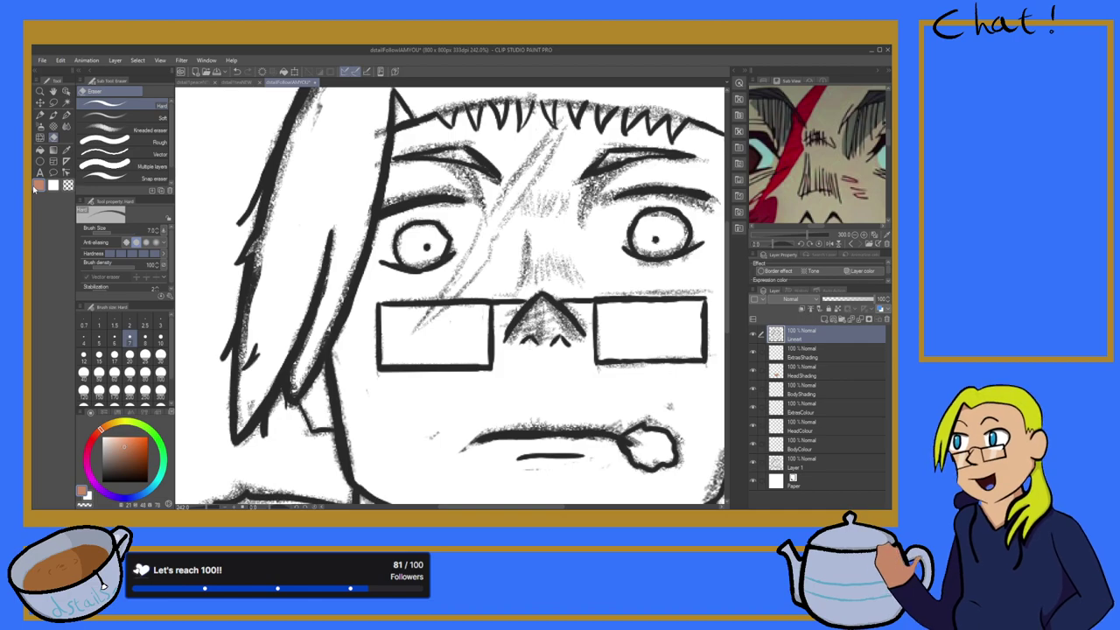
pyautogui.click(67, 149)
pyautogui.scroll(5, 224, 210)
pyautogui.click(290, 165)
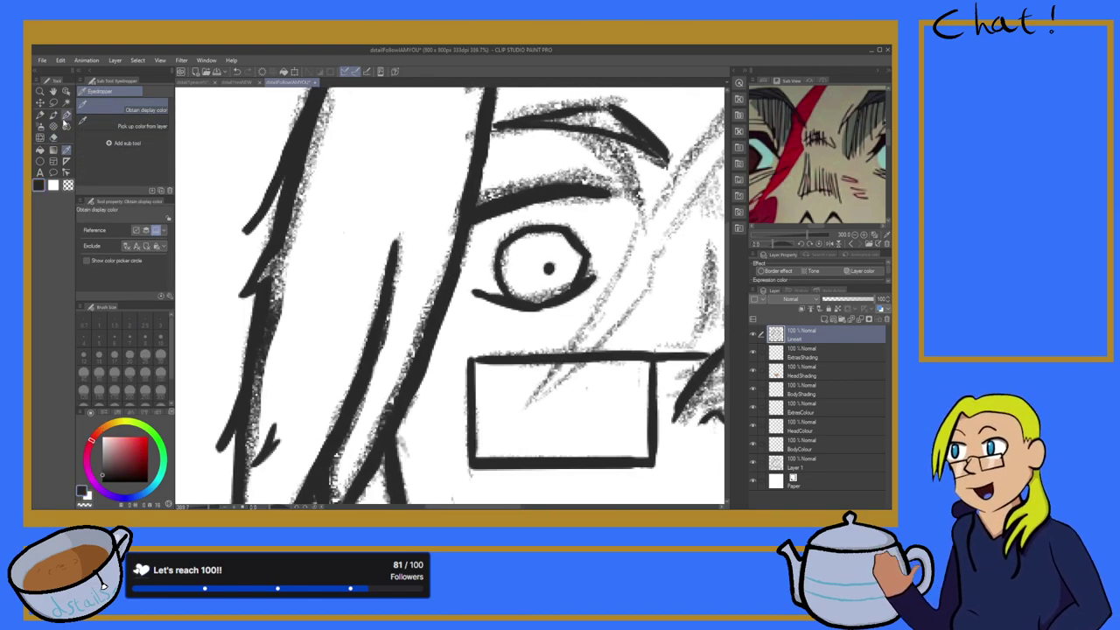
pyautogui.click(66, 114)
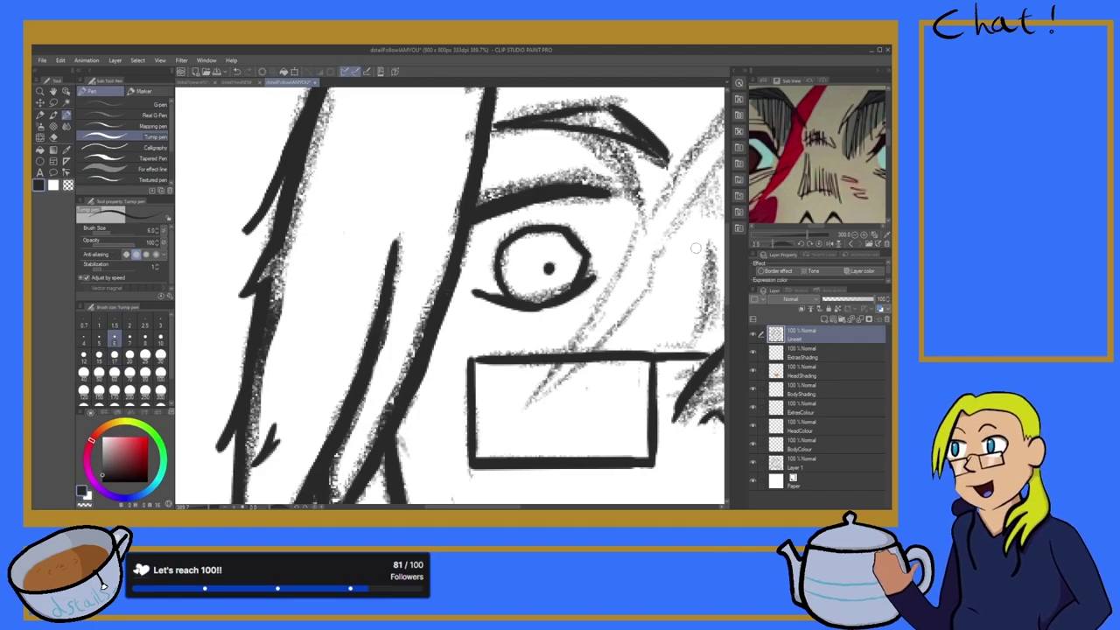
# Step: With the Turnip pen, ink the nose bridge's long left side line and short hatch strokes beside it, undoing the overlong last stroke
pyautogui.scroll(-10, 681, 247)
pyautogui.scroll(10, 680, 244)
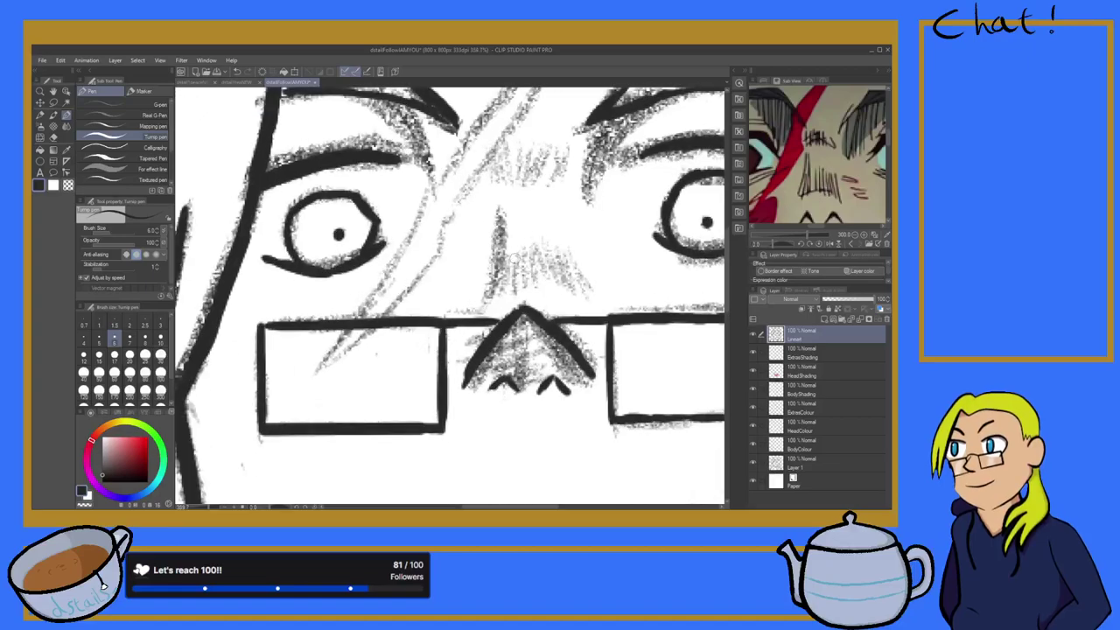
pyautogui.scroll(2, 394, 353)
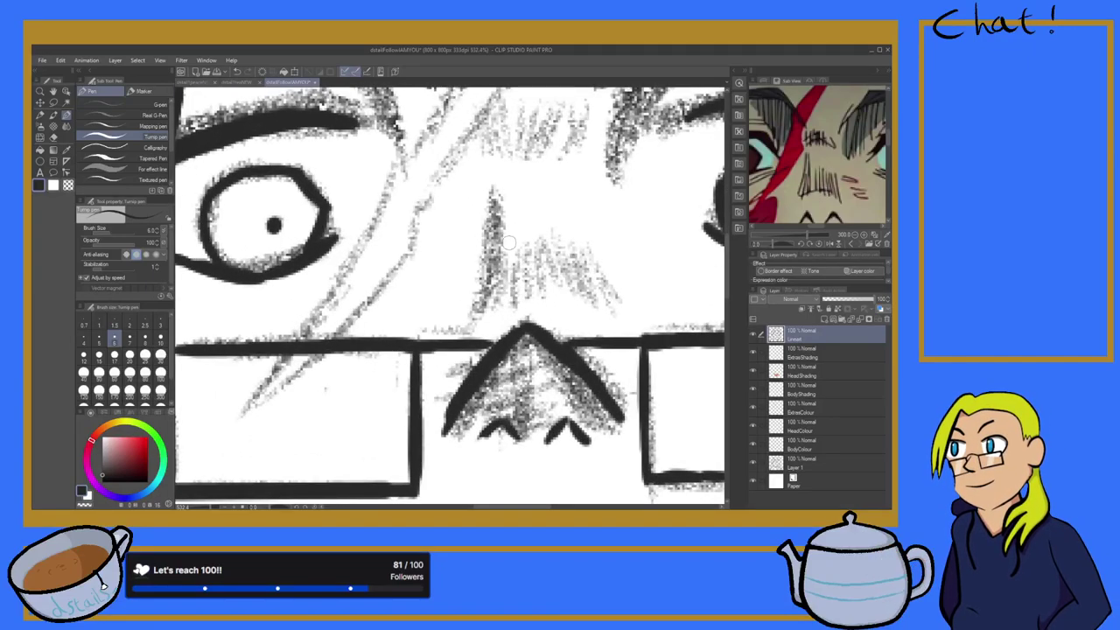
pyautogui.moveTo(497, 195); pyautogui.dragTo(487, 302)
pyautogui.moveTo(512, 241); pyautogui.dragTo(508, 287)
pyautogui.moveTo(523, 245); pyautogui.dragTo(522, 285)
pyautogui.moveTo(529, 249); pyautogui.dragTo(536, 310)
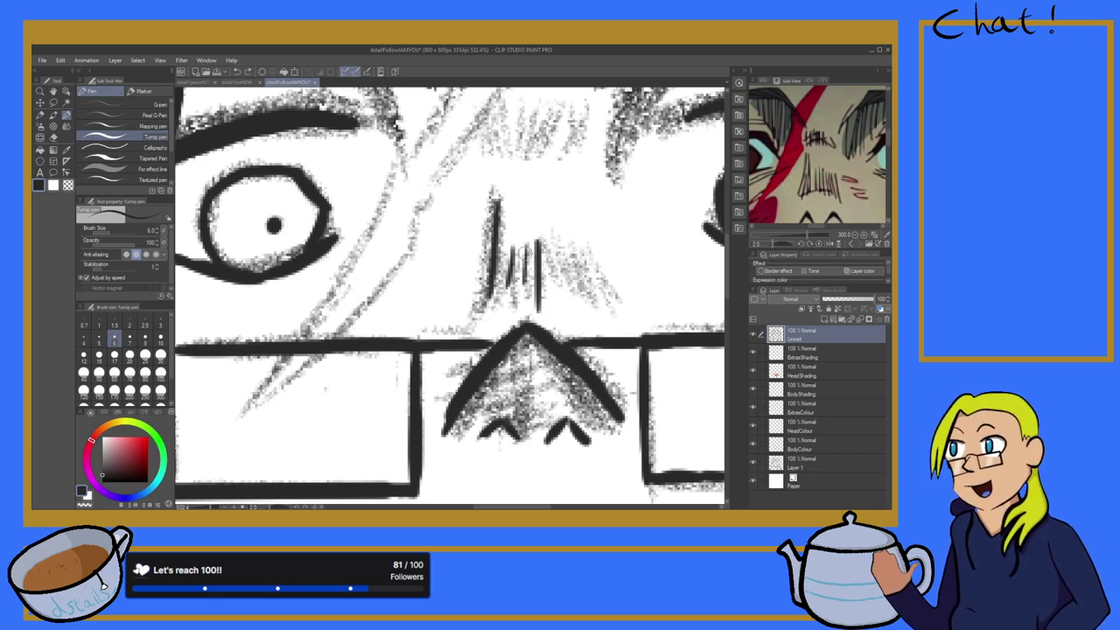
pyautogui.hotkey('ctrl', 'z')
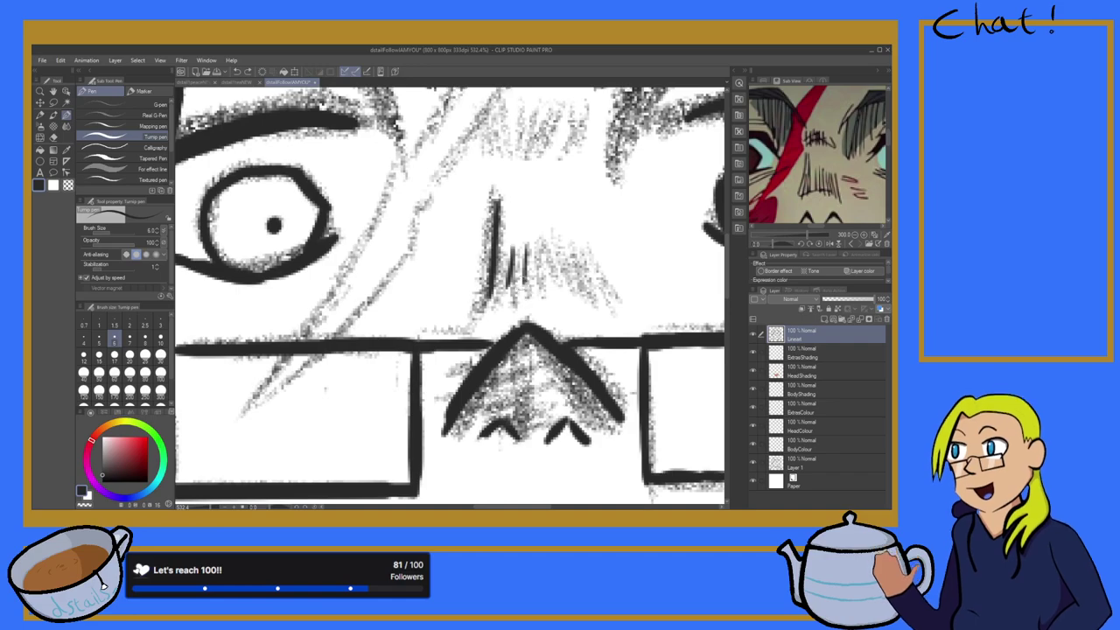
# Step: Continue the nose bridge hatching to the right with a short vertical stroke and several slanted strokes following the sketch
pyautogui.moveTo(539, 233); pyautogui.dragTo(537, 285)
pyautogui.moveTo(555, 234)
pyautogui.mouseDown()
pyautogui.moveTo(558, 285)
pyautogui.moveTo(589, 317)
pyautogui.mouseUp()
pyautogui.moveTo(577, 239); pyautogui.dragTo(599, 315)
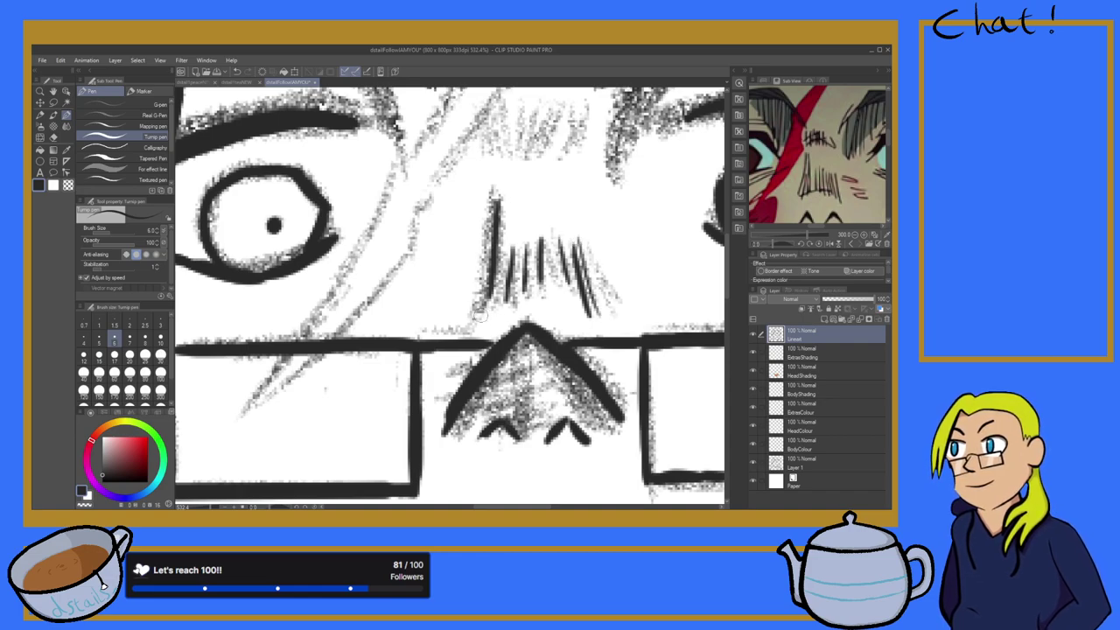
pyautogui.moveTo(577, 236); pyautogui.dragTo(600, 308)
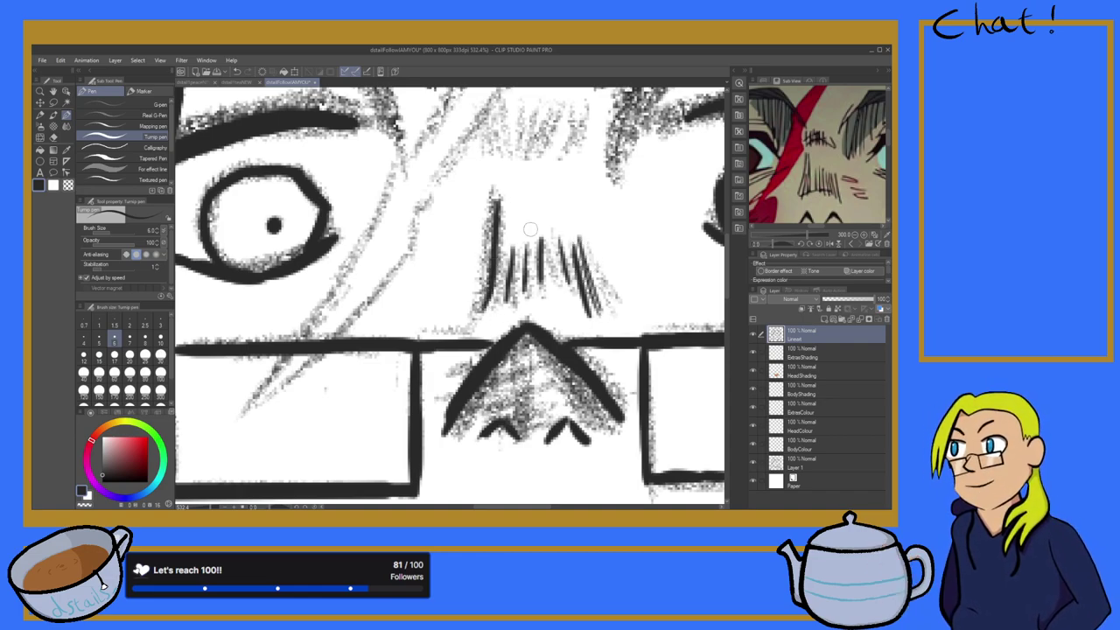
# Step: Ink a patch of short, close vertical hatch lines between the eyebrows at the top of the nose bridge
pyautogui.scroll(-5, 530, 232)
pyautogui.scroll(3, 641, 264)
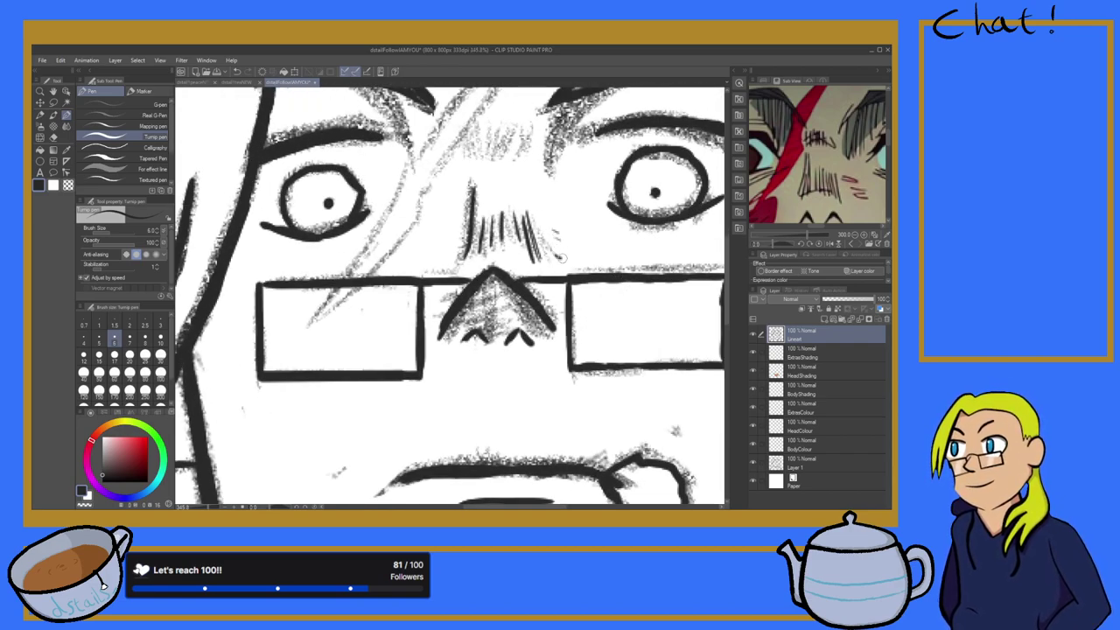
pyautogui.scroll(-6, 571, 266)
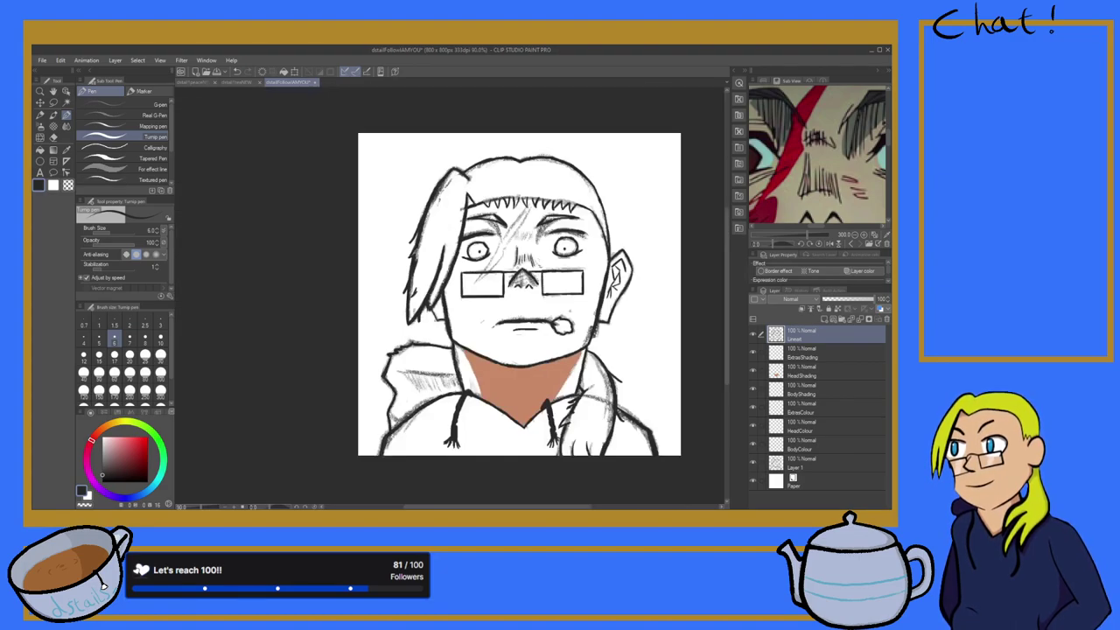
pyautogui.scroll(6, 534, 232)
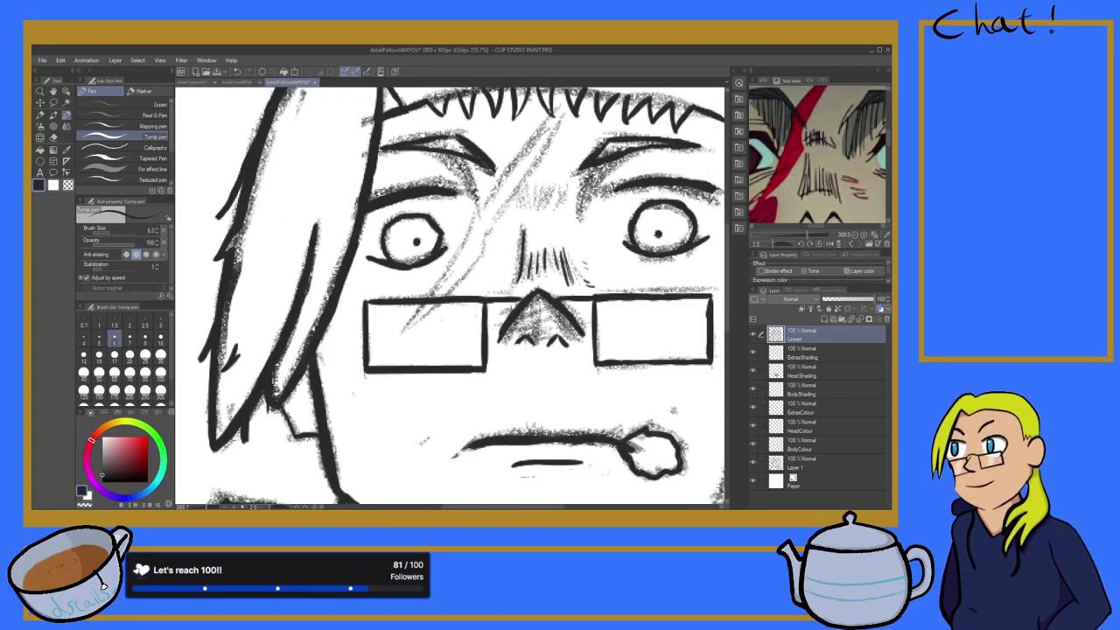
pyautogui.scroll(2, 536, 190)
pyautogui.moveTo(490, 198); pyautogui.dragTo(513, 265)
pyautogui.moveTo(522, 195); pyautogui.dragTo(525, 278)
pyautogui.moveTo(530, 189)
pyautogui.mouseDown()
pyautogui.moveTo(541, 276)
pyautogui.moveTo(549, 285)
pyautogui.moveTo(560, 261)
pyautogui.moveTo(571, 271)
pyautogui.mouseUp()
pyautogui.scroll(-5, 573, 218)
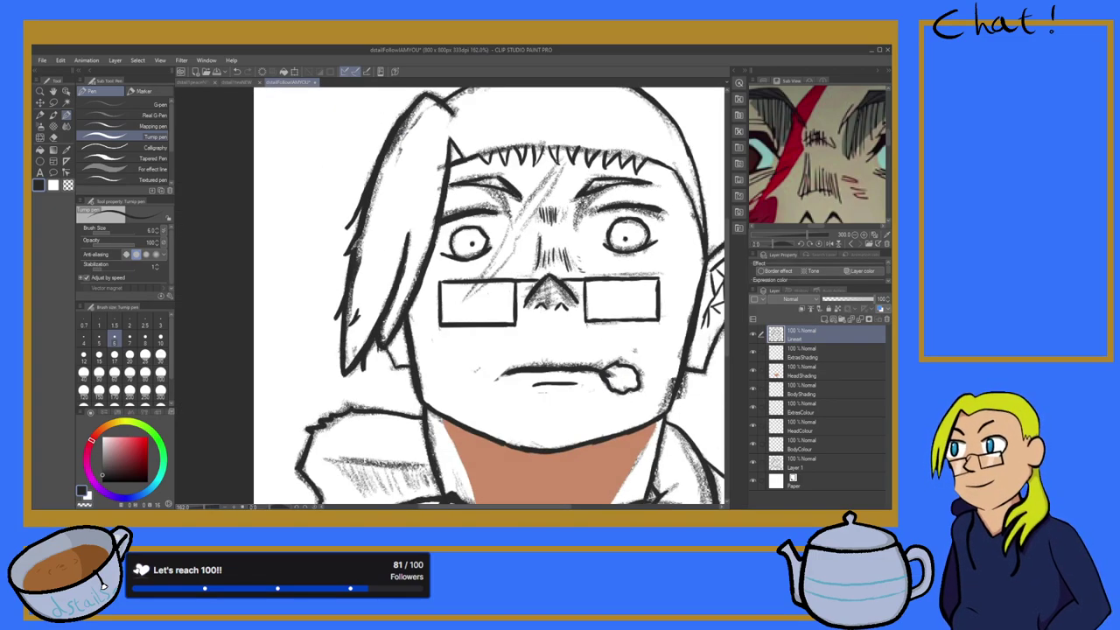
# Step: Hatch the shadow between the left eyebrow's inner end and the eyelid with near-vertical strokes
pyautogui.scroll(5, 500, 210)
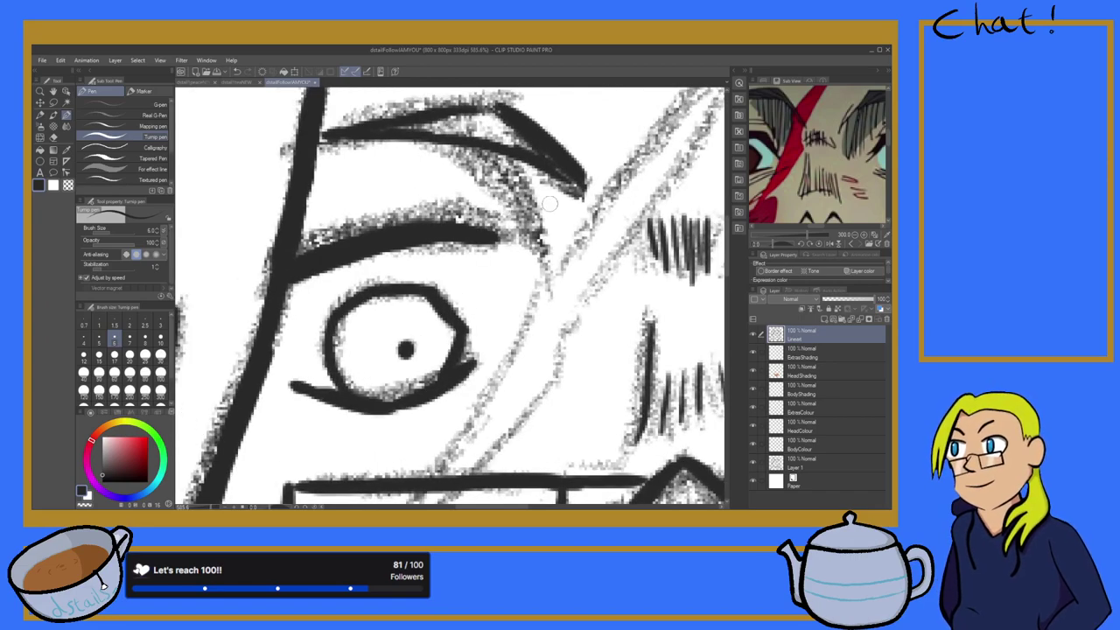
pyautogui.moveTo(537, 168)
pyautogui.mouseDown()
pyautogui.moveTo(541, 237)
pyautogui.moveTo(514, 233)
pyautogui.mouseUp()
pyautogui.moveTo(497, 161); pyautogui.dragTo(495, 208)
pyautogui.moveTo(474, 141)
pyautogui.mouseDown()
pyautogui.moveTo(485, 191)
pyautogui.moveTo(472, 172)
pyautogui.moveTo(461, 193)
pyautogui.mouseUp()
pyautogui.moveTo(458, 149); pyautogui.dragTo(470, 186)
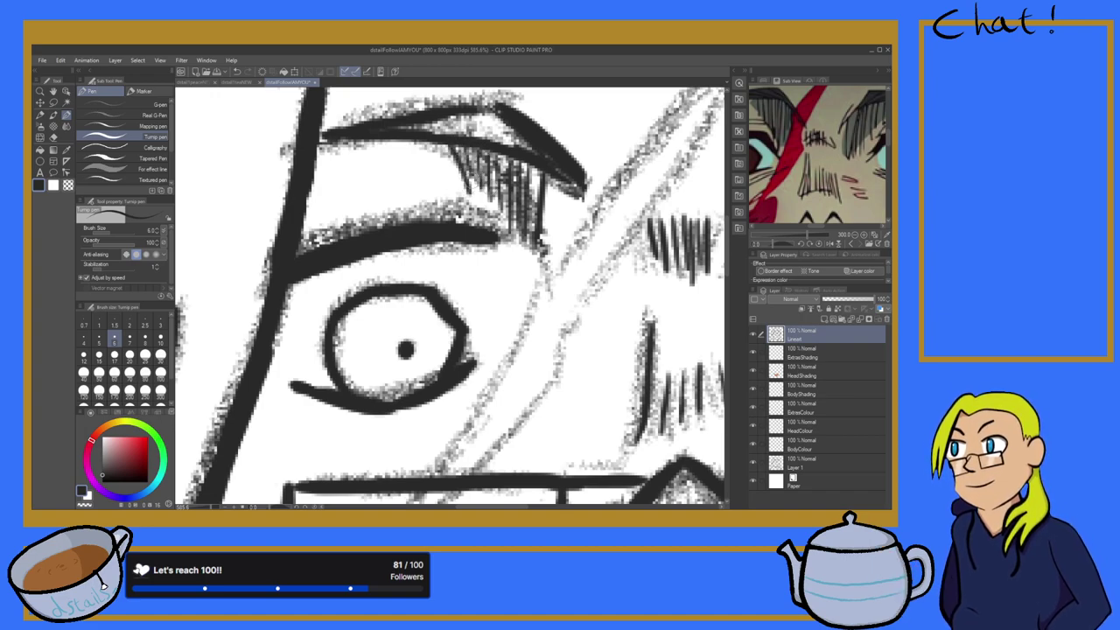
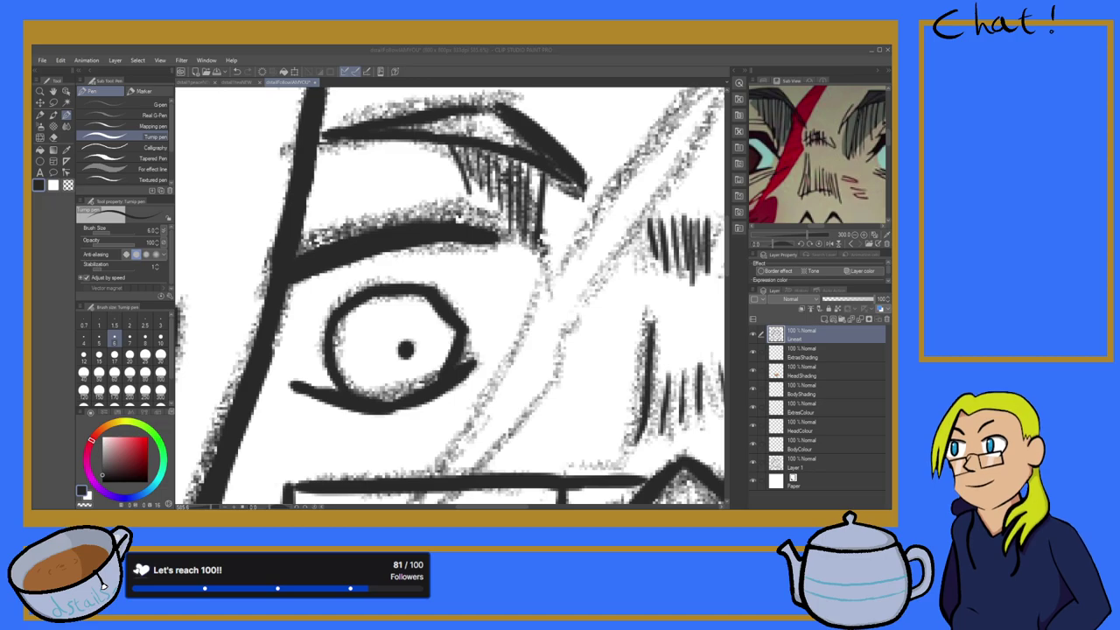
# Step: Extend the right eyebrow's inner end into a sharp point towards the nose bridge
pyautogui.scroll(-9, 464, 315)
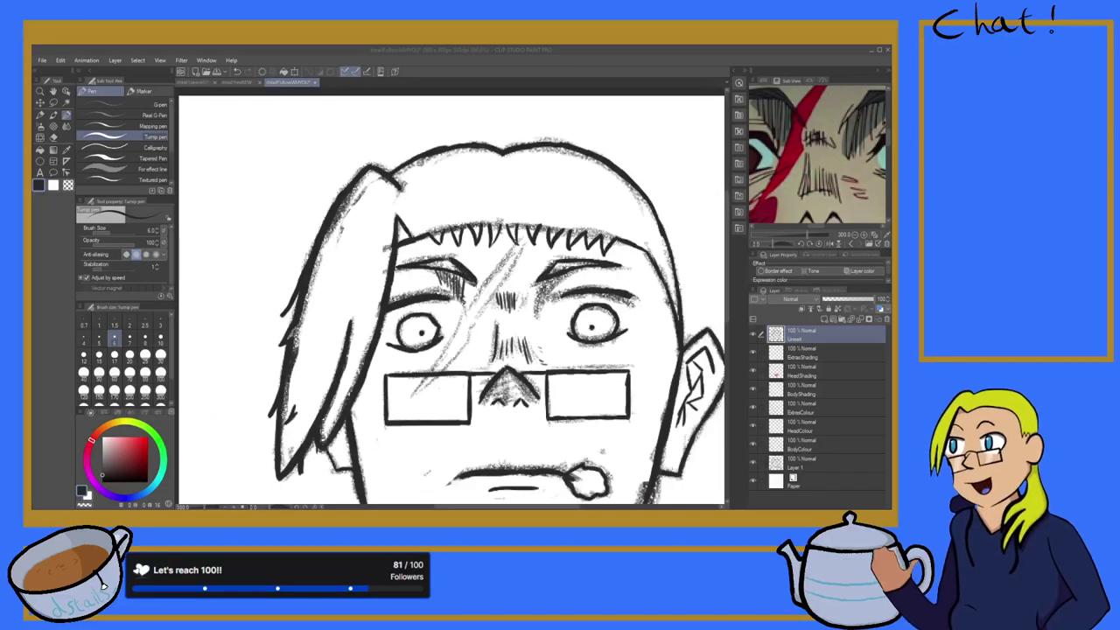
pyautogui.scroll(6, 583, 291)
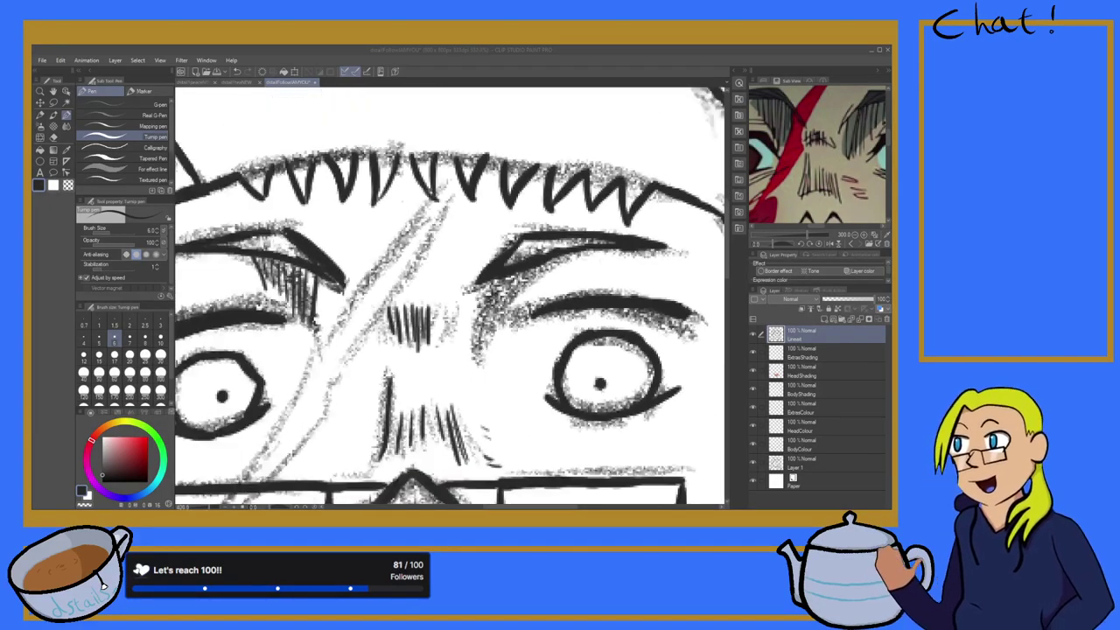
pyautogui.scroll(2, 557, 287)
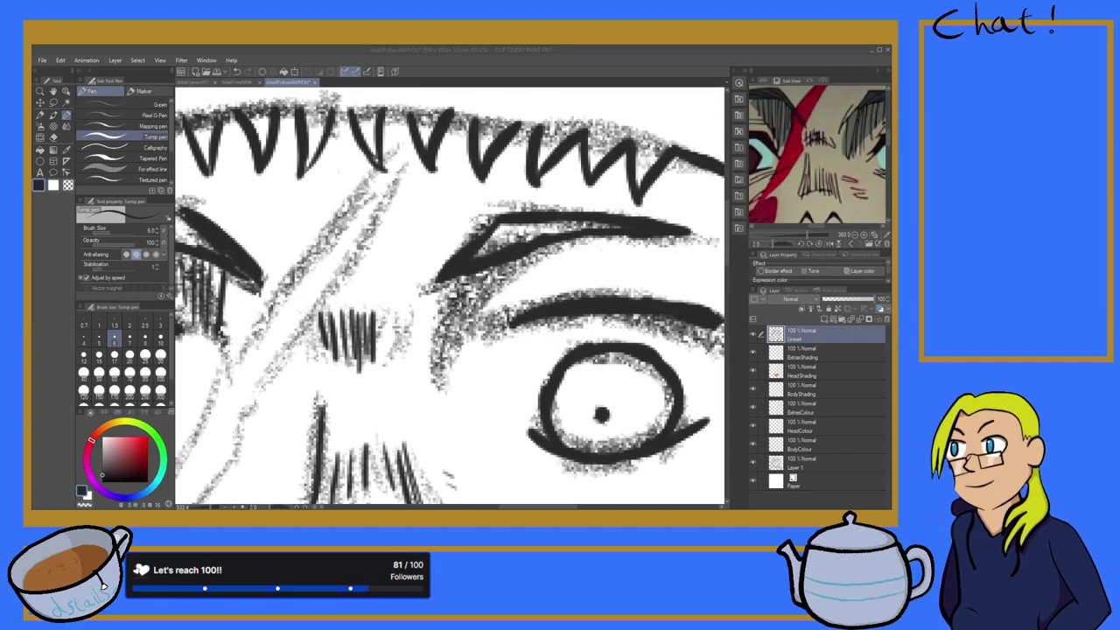
pyautogui.scroll(2, 557, 288)
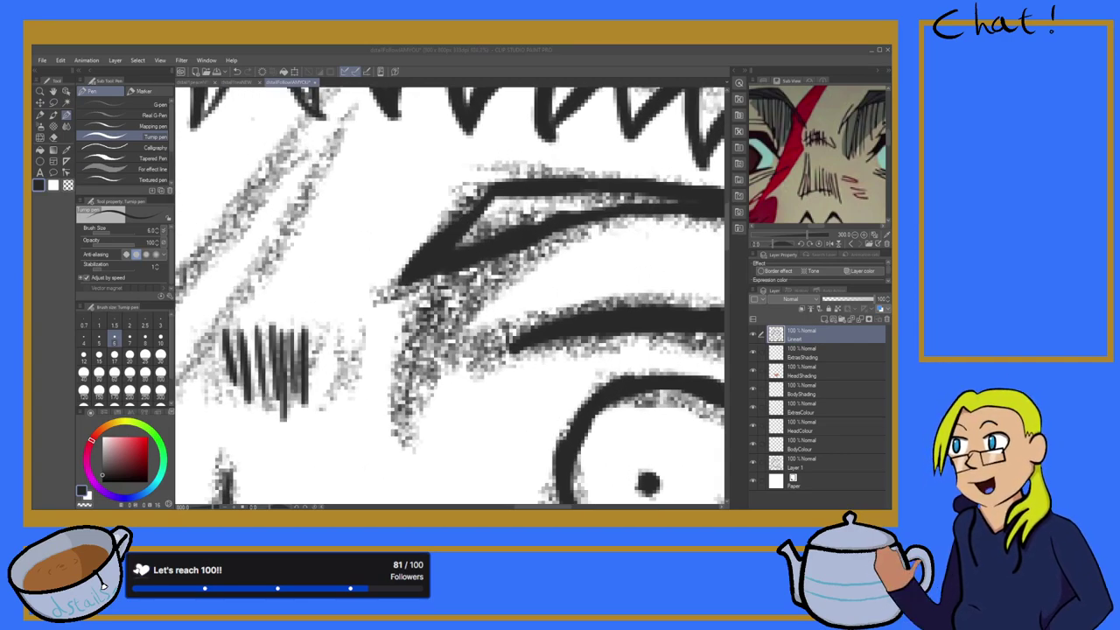
pyautogui.moveTo(419, 271); pyautogui.dragTo(366, 309)
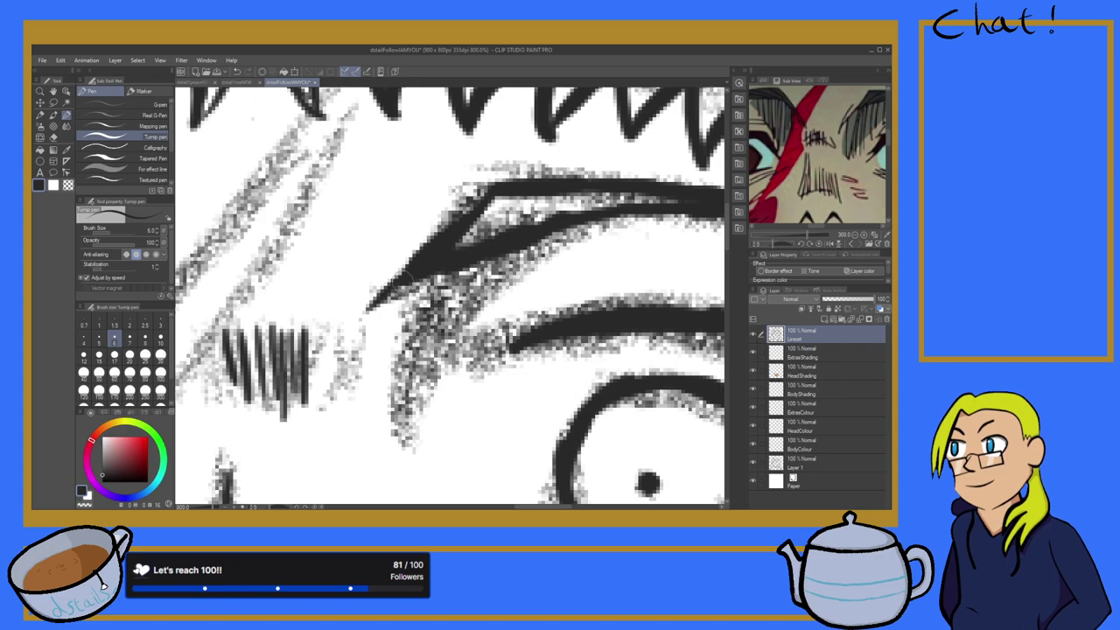
# Step: Hatch the shadow under the right eyebrow's inner end with strokes slanting down towards the nose
pyautogui.moveTo(432, 280); pyautogui.dragTo(398, 387)
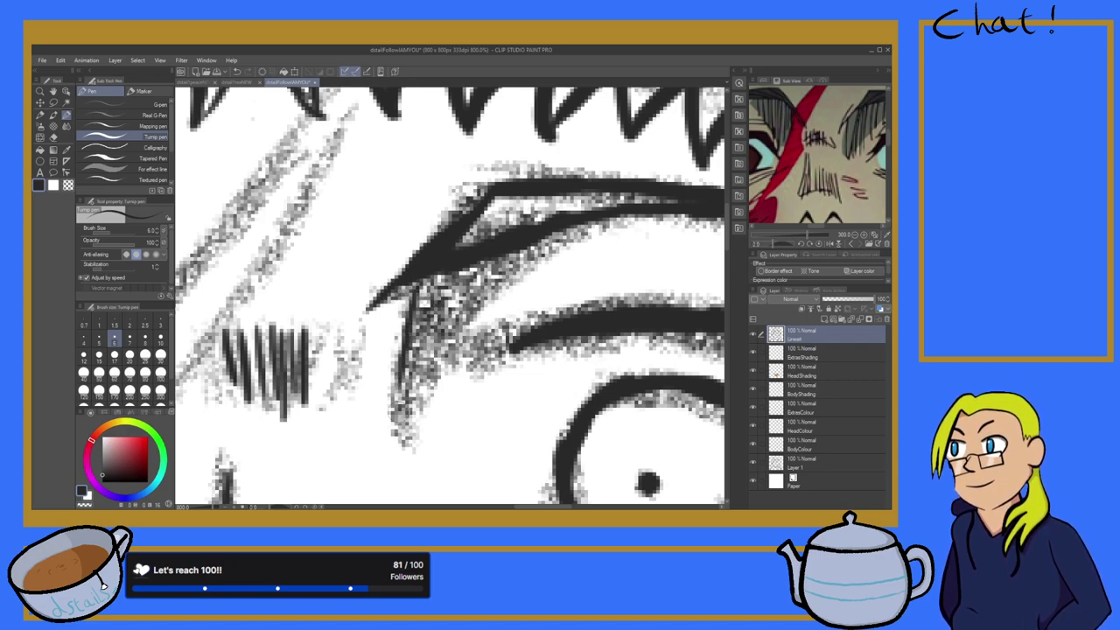
pyautogui.moveTo(439, 278); pyautogui.dragTo(405, 416)
pyautogui.moveTo(473, 258)
pyautogui.mouseDown()
pyautogui.moveTo(427, 355)
pyautogui.moveTo(444, 341)
pyautogui.mouseUp()
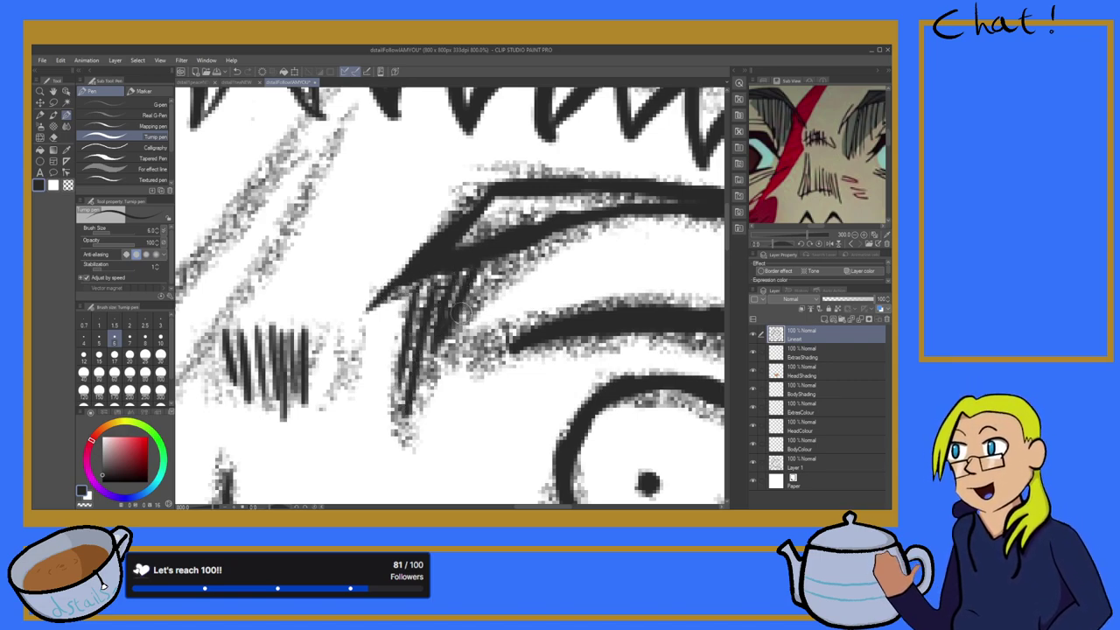
pyautogui.moveTo(512, 250)
pyautogui.mouseDown()
pyautogui.moveTo(451, 329)
pyautogui.moveTo(471, 325)
pyautogui.mouseUp()
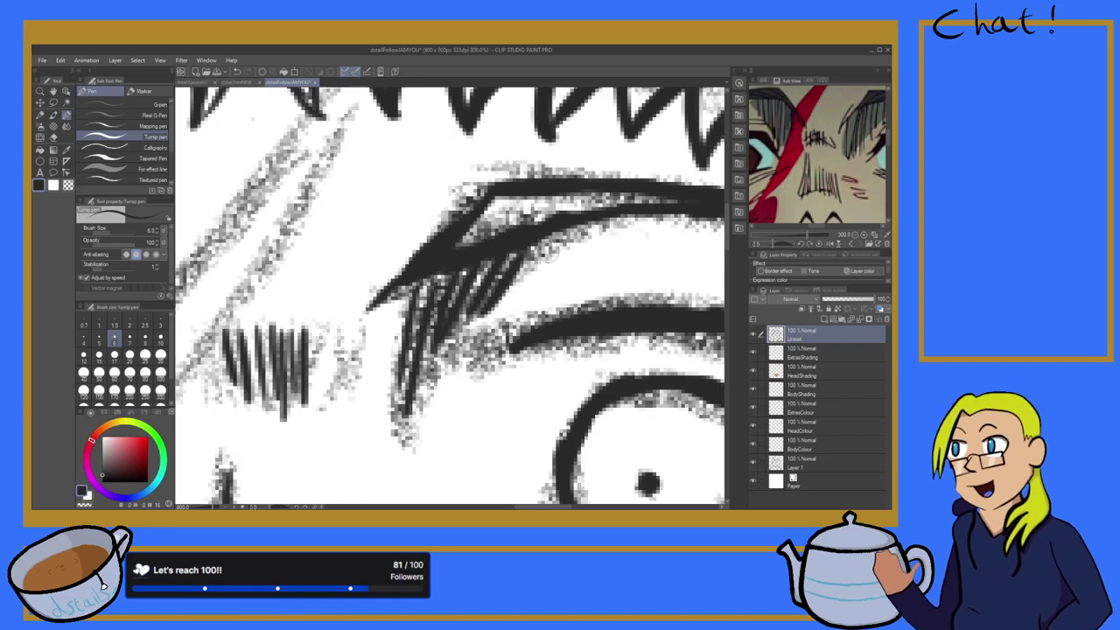
pyautogui.moveTo(560, 235); pyautogui.dragTo(519, 278)
pyautogui.moveTo(584, 215); pyautogui.dragTo(527, 298)
pyautogui.moveTo(550, 252); pyautogui.dragTo(492, 327)
pyautogui.scroll(-4, 535, 296)
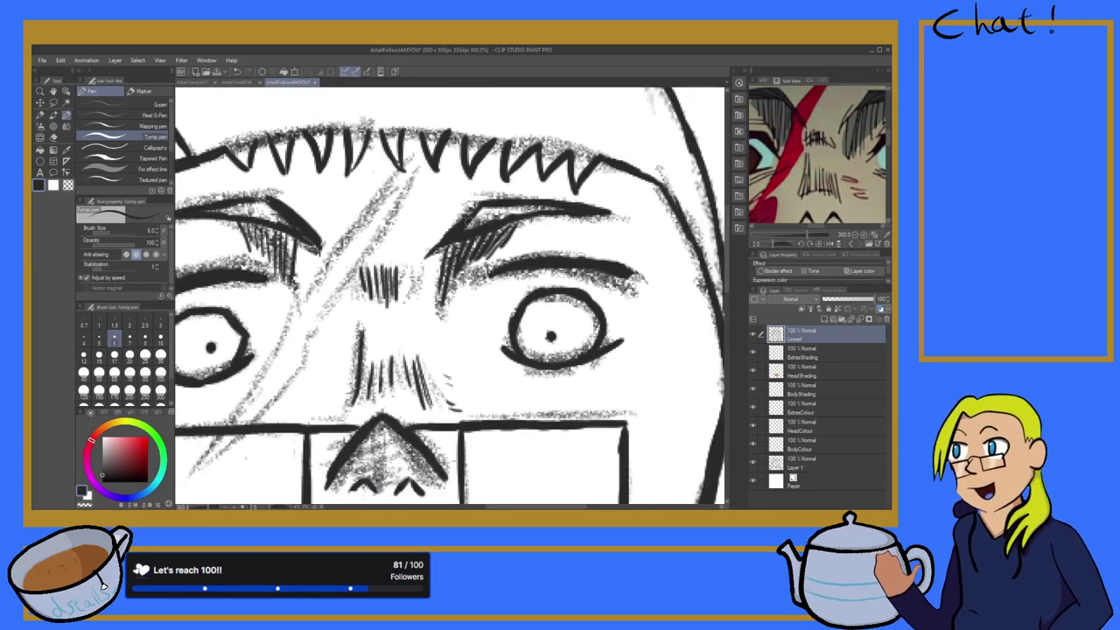
# Step: Erase the hatching under the left eyebrow's inner end with the Hard eraser
pyautogui.scroll(-1, 467, 289)
pyautogui.scroll(4, 466, 289)
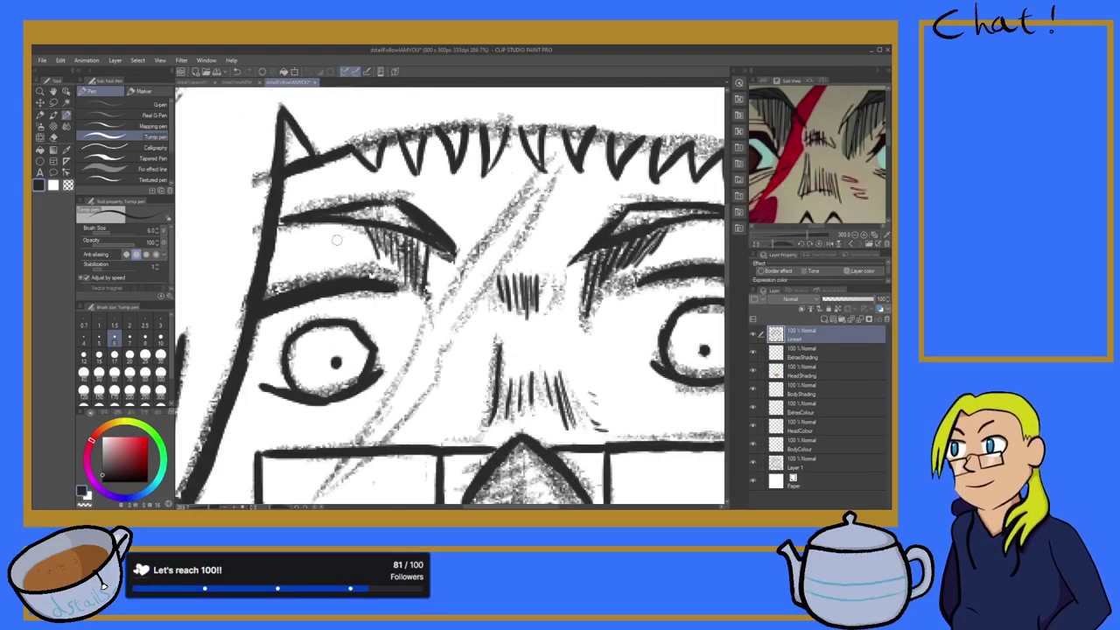
pyautogui.scroll(2, 467, 288)
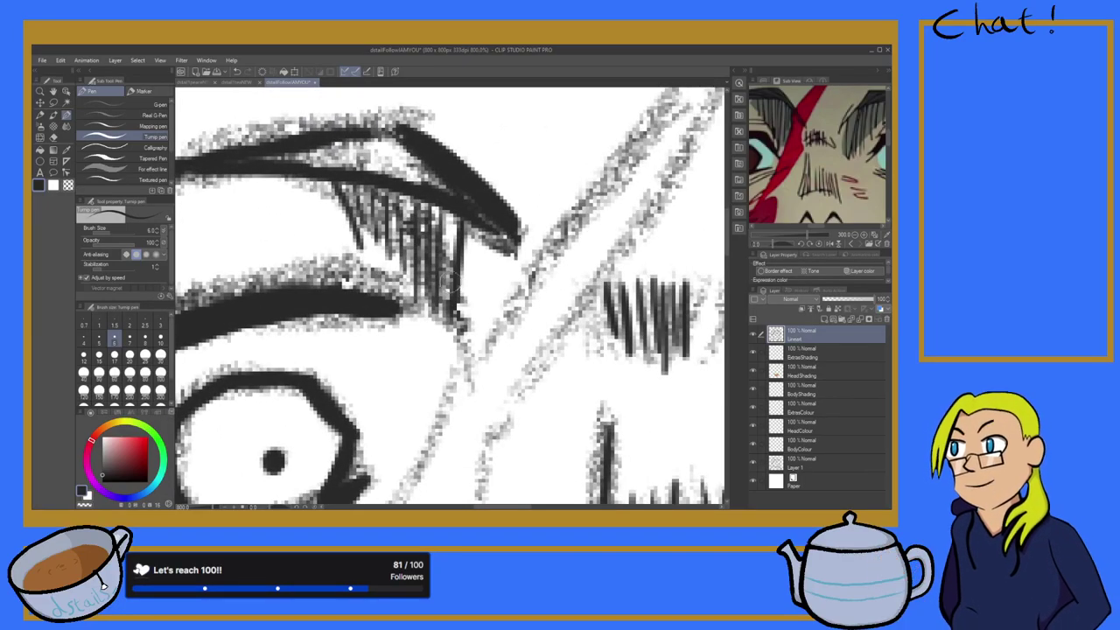
pyautogui.click(53, 138)
pyautogui.moveTo(457, 284)
pyautogui.mouseDown()
pyautogui.moveTo(428, 280)
pyautogui.moveTo(424, 245)
pyautogui.moveTo(433, 230)
pyautogui.moveTo(464, 238)
pyautogui.moveTo(331, 203)
pyautogui.mouseUp()
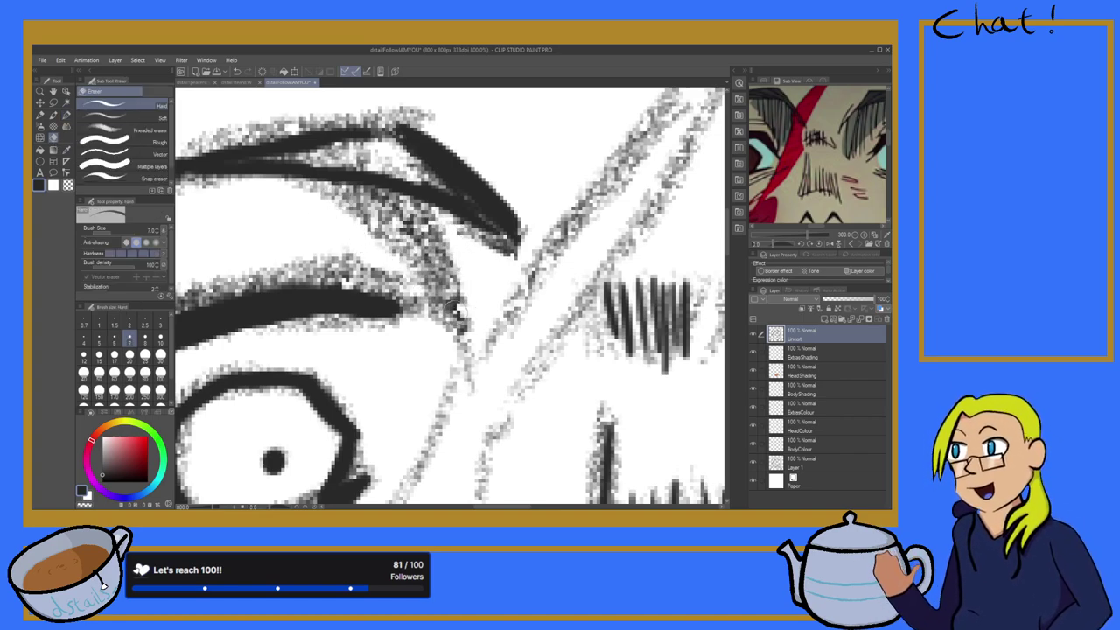
# Step: With the Turnip pen, hatch the shadow under the left eyebrow's inner end using strokes slanting down towards the nose
pyautogui.click(66, 117)
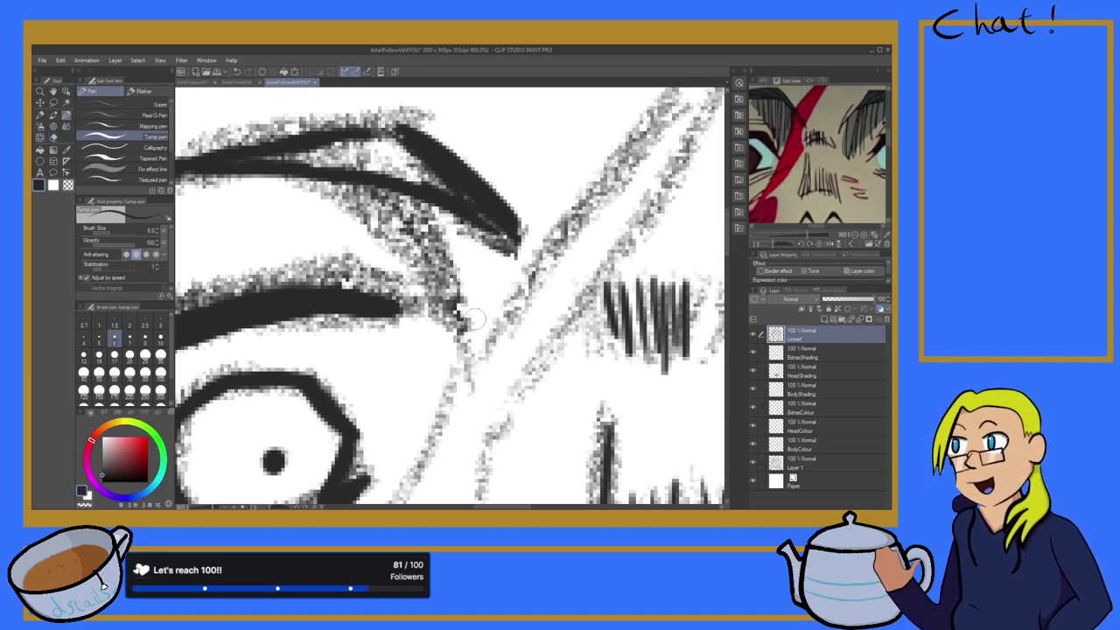
pyautogui.moveTo(463, 226)
pyautogui.mouseDown()
pyautogui.moveTo(486, 327)
pyautogui.moveTo(479, 357)
pyautogui.mouseUp()
pyautogui.moveTo(443, 203); pyautogui.dragTo(473, 341)
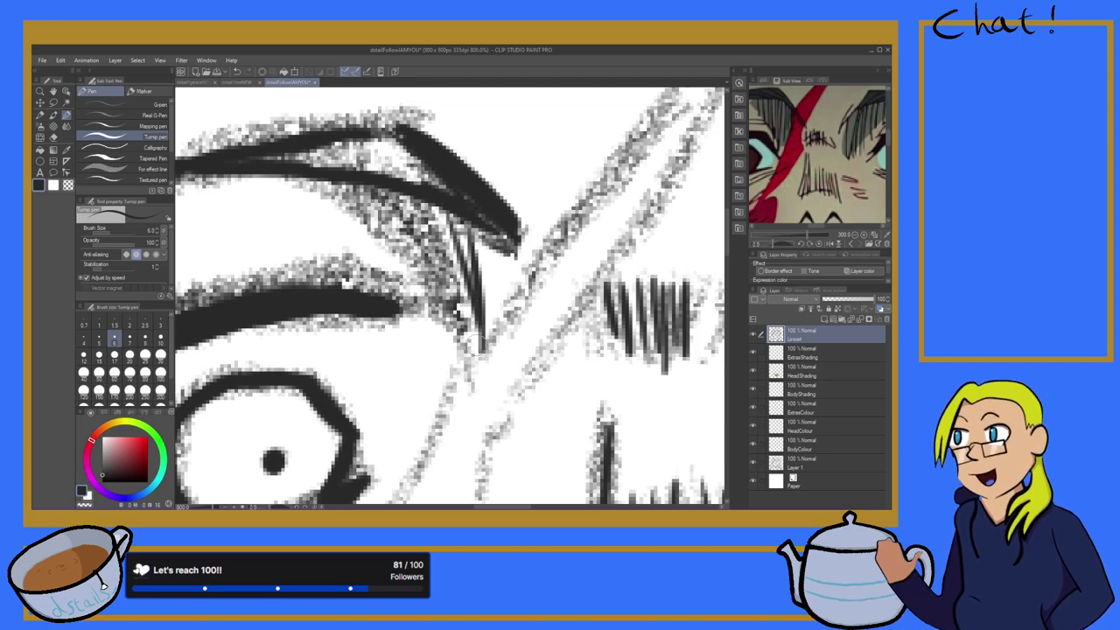
pyautogui.moveTo(431, 196)
pyautogui.mouseDown()
pyautogui.moveTo(460, 302)
pyautogui.moveTo(451, 290)
pyautogui.mouseUp()
pyautogui.moveTo(395, 184); pyautogui.dragTo(445, 298)
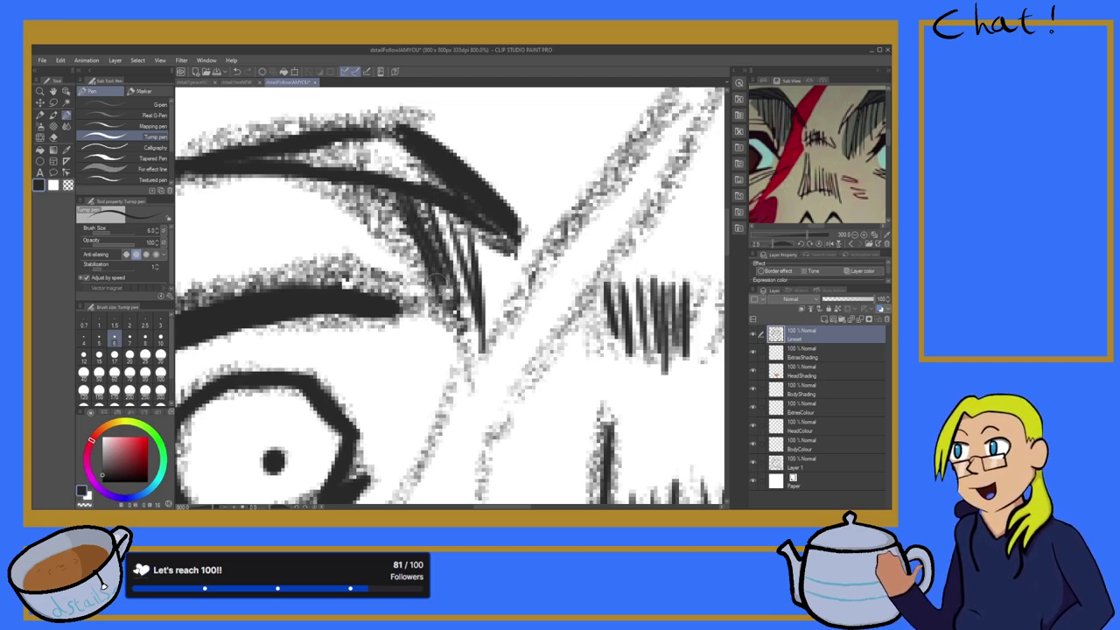
pyautogui.moveTo(383, 187); pyautogui.dragTo(428, 285)
pyautogui.moveTo(357, 187); pyautogui.dragTo(380, 236)
pyautogui.moveTo(329, 183)
pyautogui.mouseDown()
pyautogui.moveTo(361, 189)
pyautogui.moveTo(396, 264)
pyautogui.moveTo(385, 212)
pyautogui.moveTo(381, 225)
pyautogui.moveTo(408, 232)
pyautogui.moveTo(433, 281)
pyautogui.mouseUp()
pyautogui.scroll(-10, 430, 251)
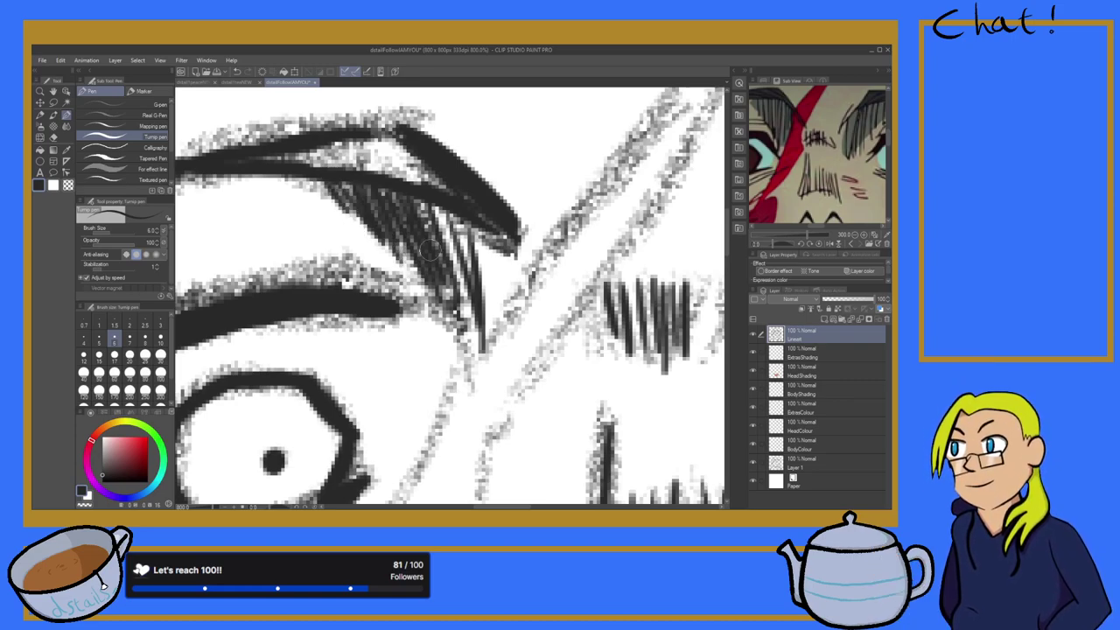
# Step: Study the reference's collar folds and ink short tapering fold lines over the sketched shading on the hood's left side
pyautogui.scroll(-2, 502, 229)
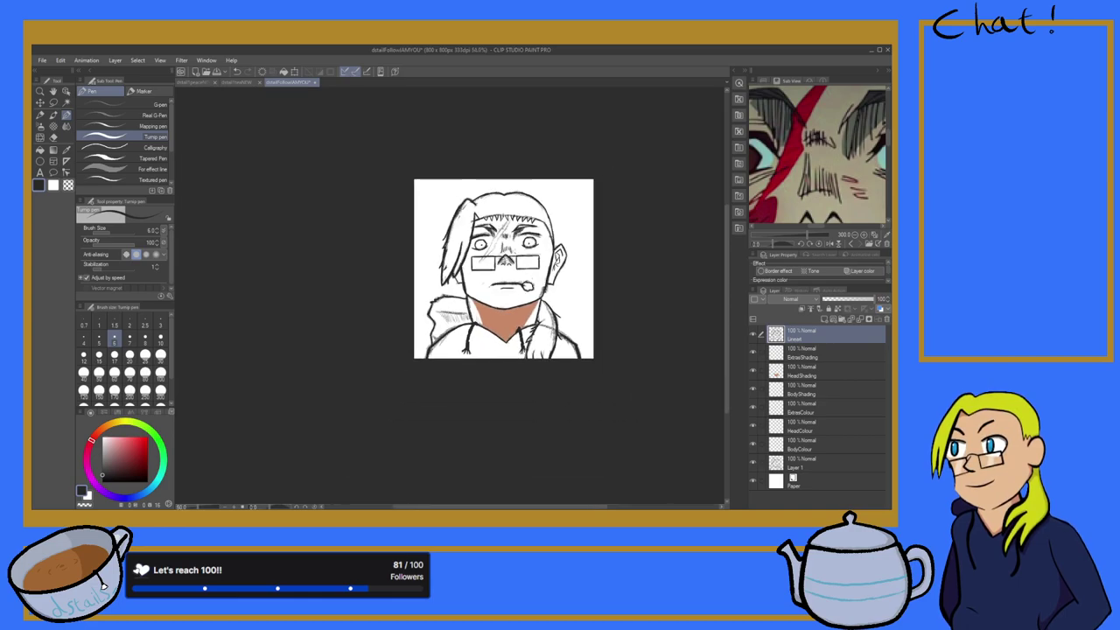
pyautogui.scroll(-2, 503, 269)
pyautogui.scroll(6, 503, 269)
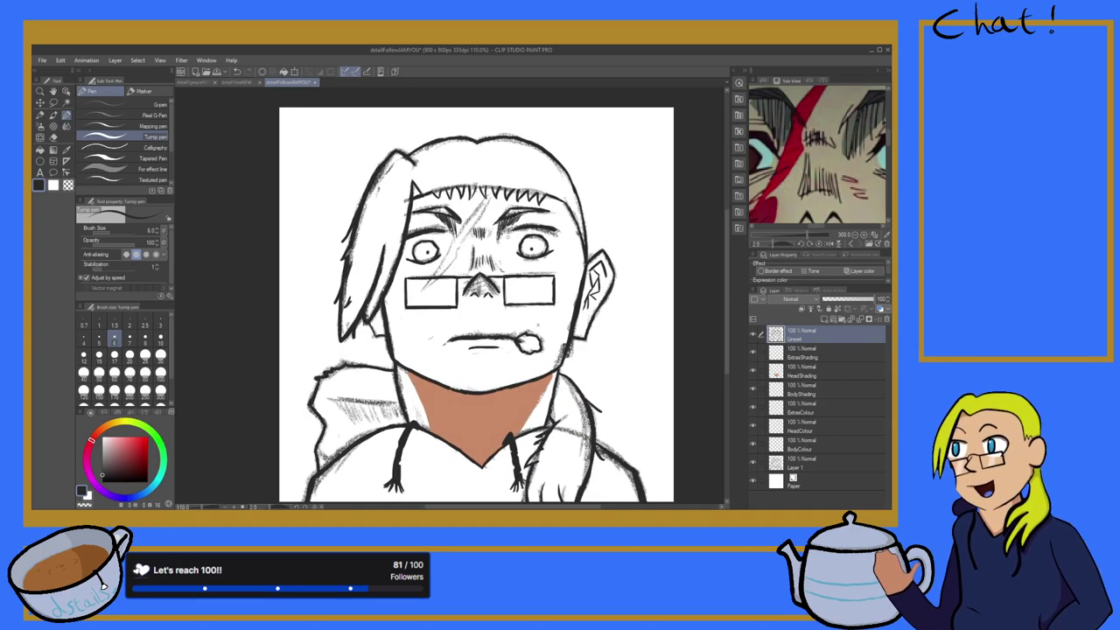
pyautogui.scroll(-3, 483, 269)
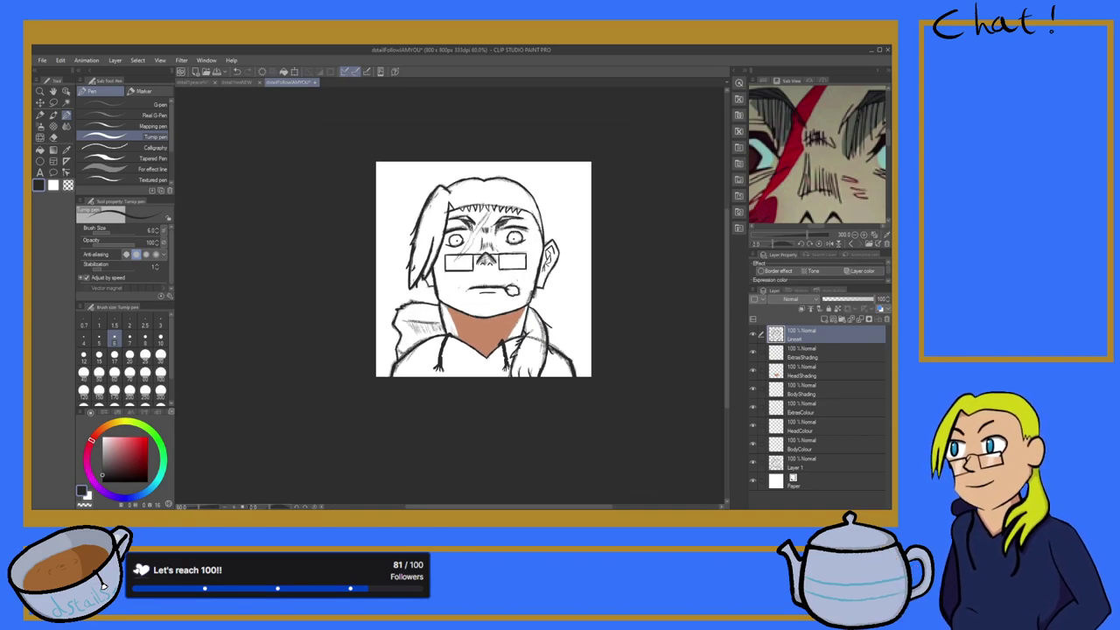
pyautogui.scroll(-4, 774, 163)
pyautogui.moveTo(784, 166)
pyautogui.mouseDown()
pyautogui.moveTo(828, 149)
pyautogui.moveTo(783, 181)
pyautogui.mouseUp()
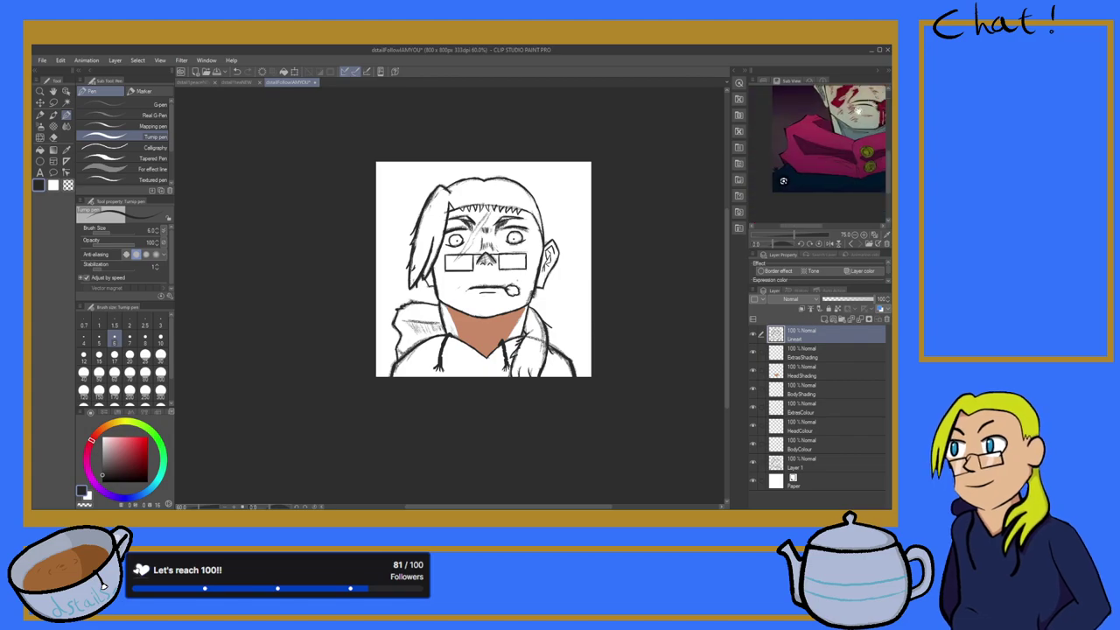
pyautogui.scroll(17, 429, 299)
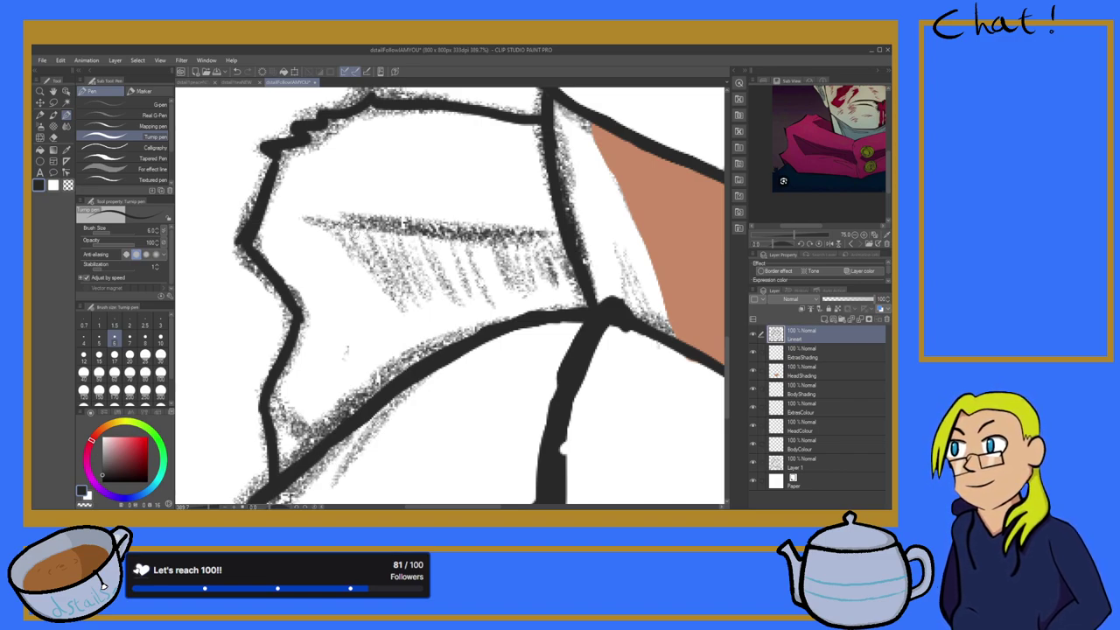
pyautogui.moveTo(325, 216)
pyautogui.mouseDown()
pyautogui.moveTo(395, 238)
pyautogui.moveTo(351, 249)
pyautogui.moveTo(514, 251)
pyautogui.moveTo(391, 298)
pyautogui.mouseUp()
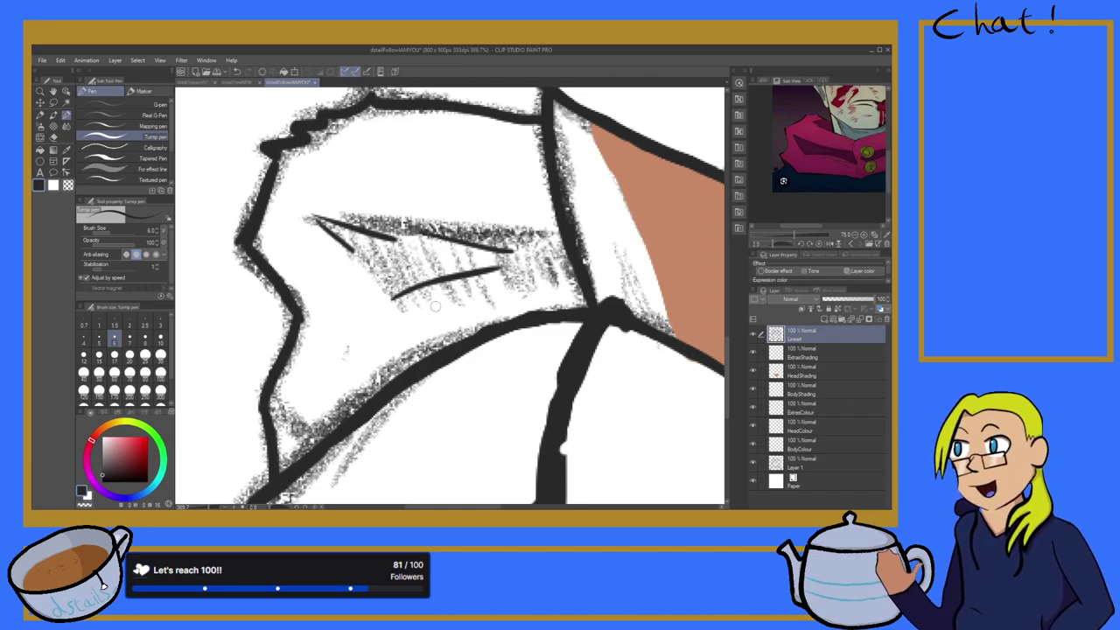
# Step: Make the HeadShading layer active and sample the brown shading colour from the neck
pyautogui.scroll(-4, 434, 305)
pyautogui.scroll(-2, 426, 189)
pyautogui.scroll(-3, 776, 179)
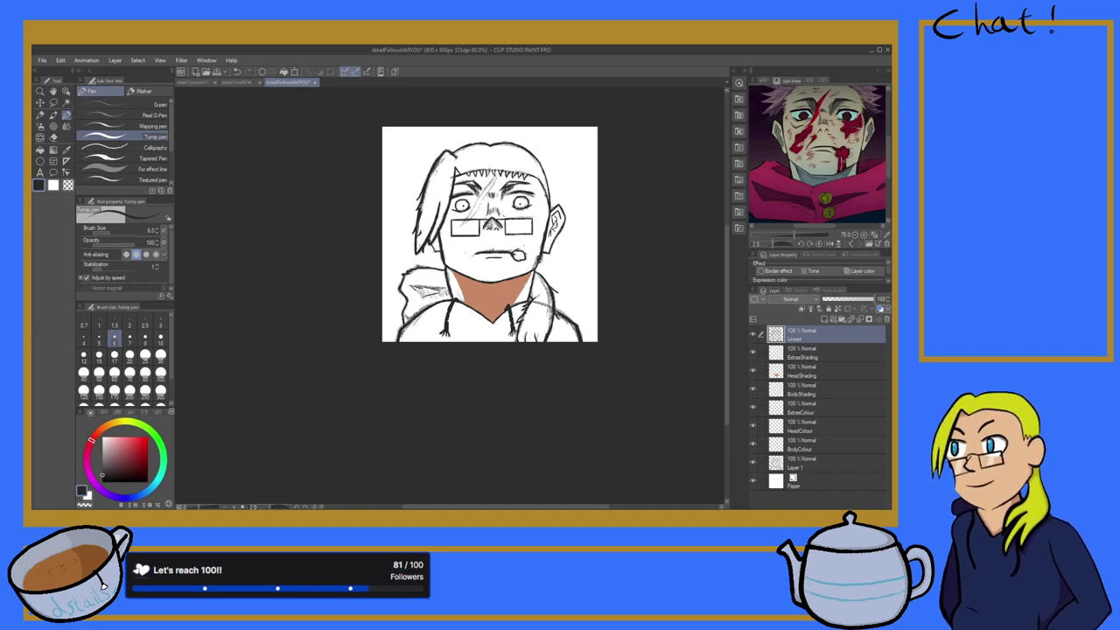
pyautogui.scroll(3, 476, 246)
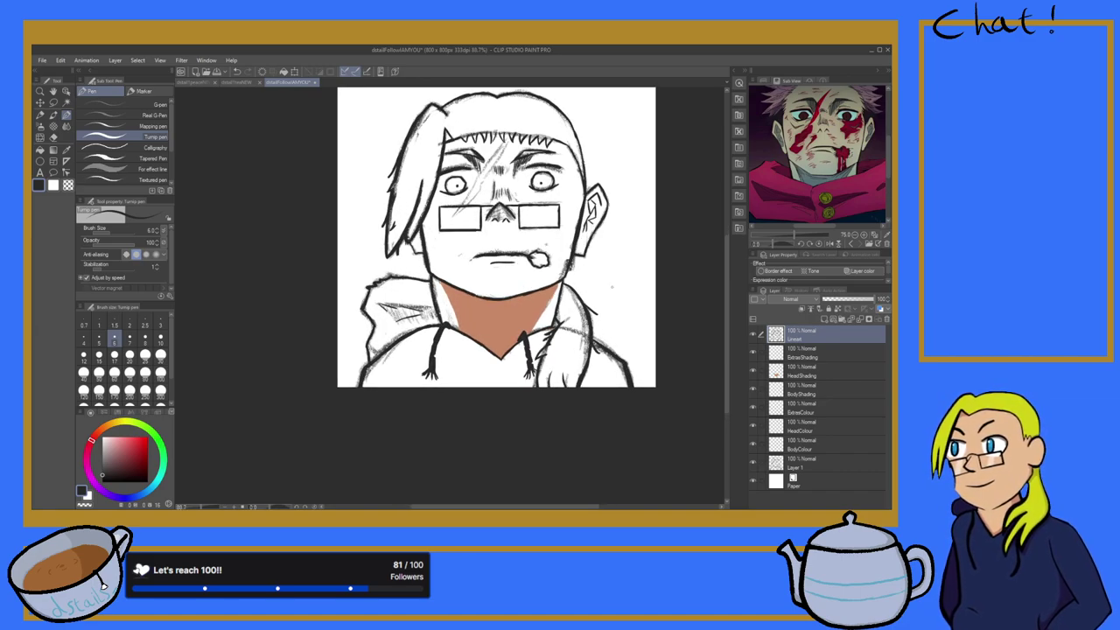
pyautogui.click(824, 369)
pyautogui.click(67, 150)
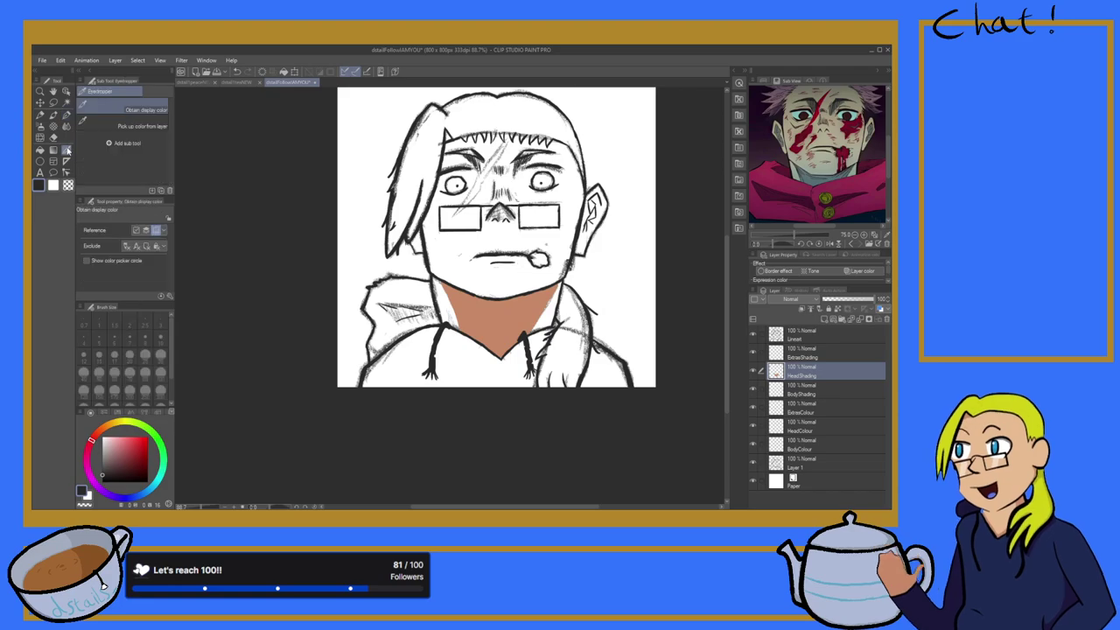
pyautogui.click(488, 317)
pyautogui.scroll(-6, 488, 223)
pyautogui.scroll(9, 488, 223)
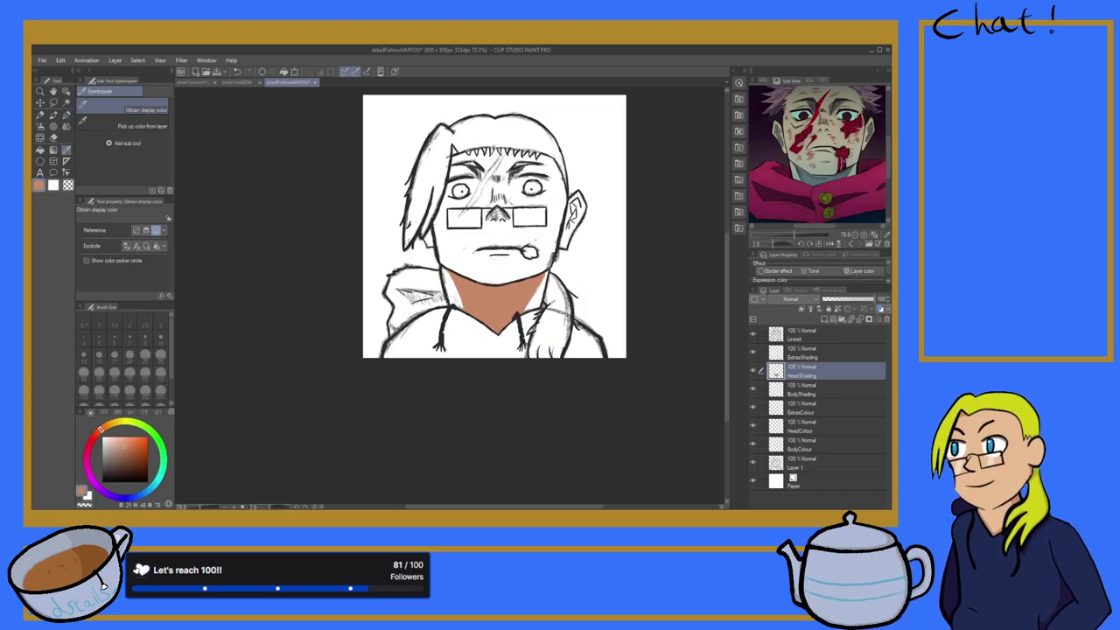
# Step: With the Turnip pen, fill the hatched shadow under the left eyebrow's inner end with the brown shading colour
pyautogui.hotkey('ctrl', '+')
pyautogui.press('p')
pyautogui.hotkey('ctrl', '-')
pyautogui.hotkey('ctrl', '-')
pyautogui.hotkey('ctrl', '-')
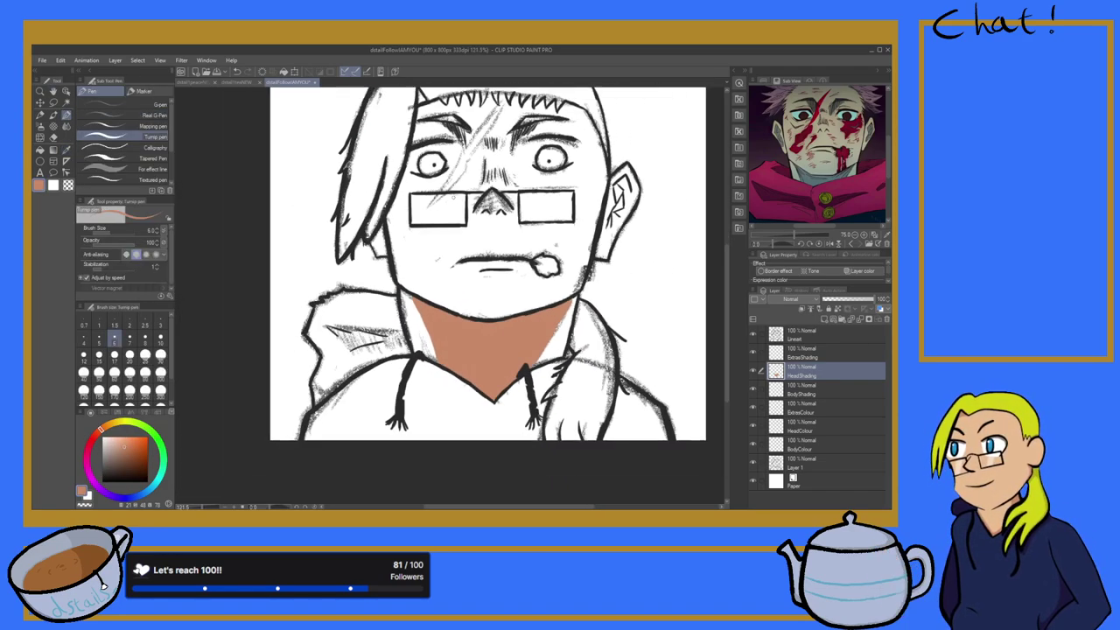
pyautogui.hotkey('ctrl', '+')
pyautogui.hotkey('ctrl', '+')
pyautogui.hotkey('ctrl', '+')
pyautogui.hotkey('ctrl', '+')
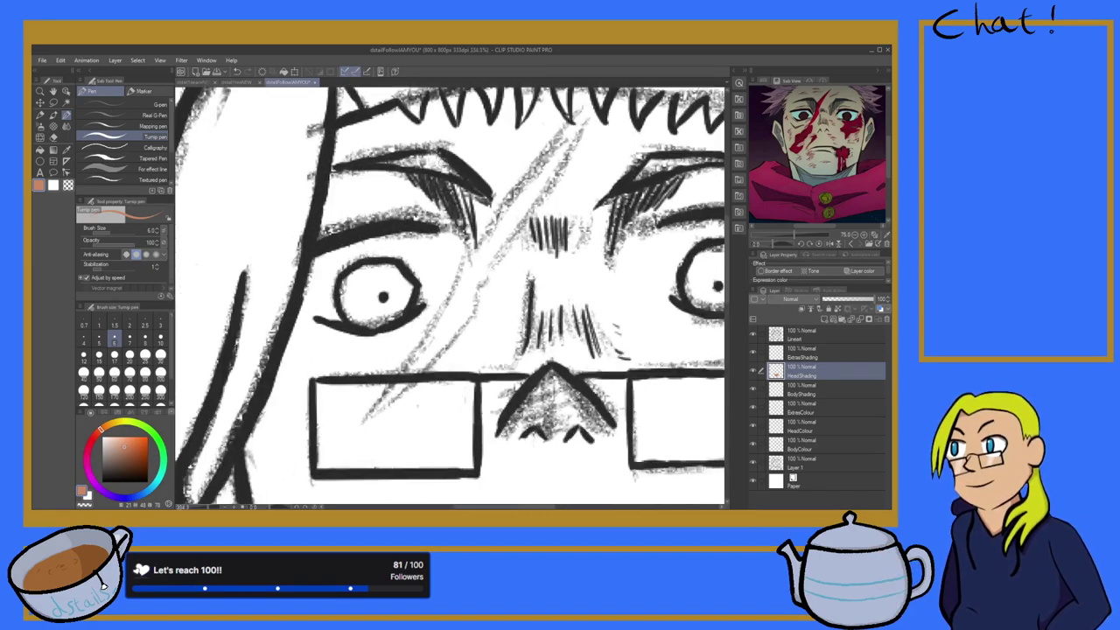
pyautogui.moveTo(399, 180)
pyautogui.mouseDown()
pyautogui.moveTo(464, 236)
pyautogui.moveTo(448, 193)
pyautogui.moveTo(429, 186)
pyautogui.moveTo(464, 206)
pyautogui.moveTo(448, 185)
pyautogui.moveTo(472, 198)
pyautogui.mouseUp()
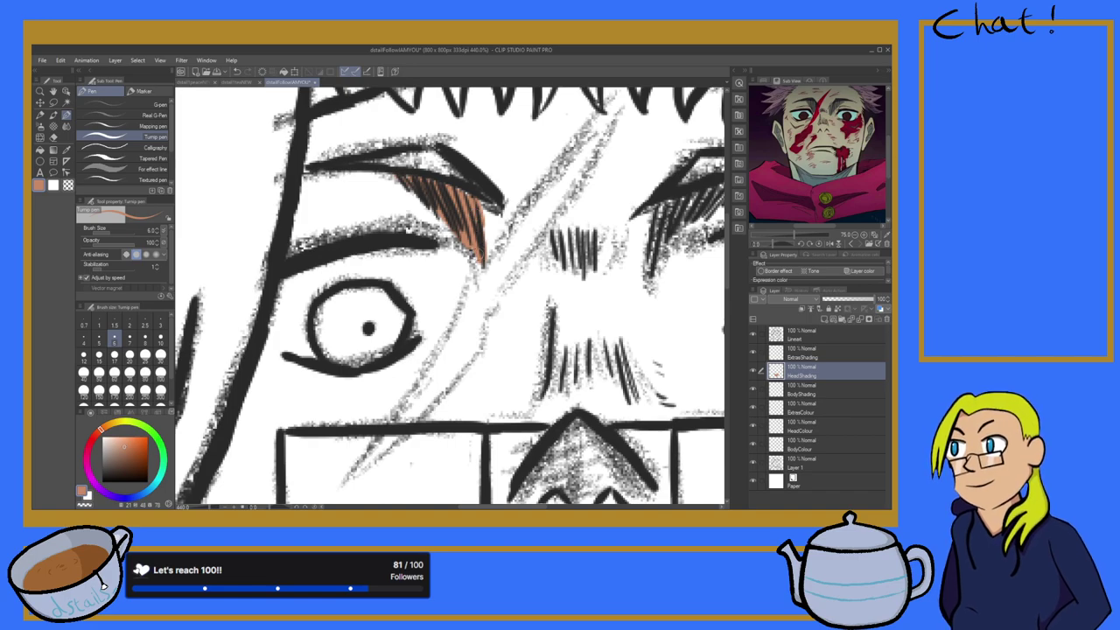
# Step: Fill the hatched shadow under the right eyebrow in brown and trim its lower tip with the Hard eraser
pyautogui.scroll(-8, 553, 275)
pyautogui.scroll(8, 585, 274)
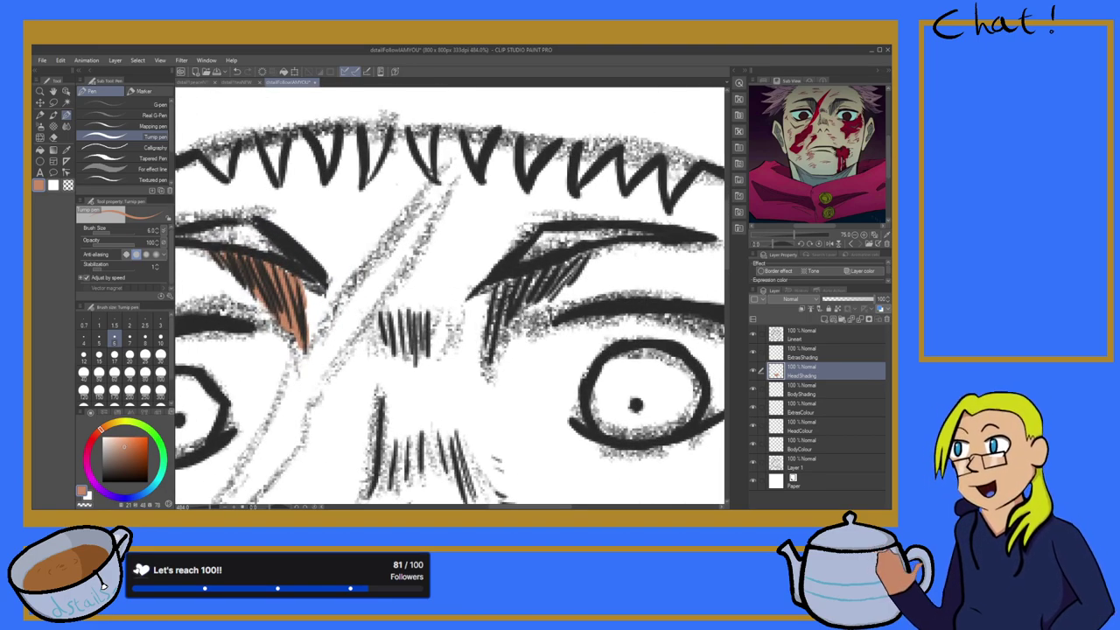
pyautogui.moveTo(576, 260)
pyautogui.mouseDown()
pyautogui.moveTo(544, 286)
pyautogui.moveTo(507, 292)
pyautogui.moveTo(483, 354)
pyautogui.mouseUp()
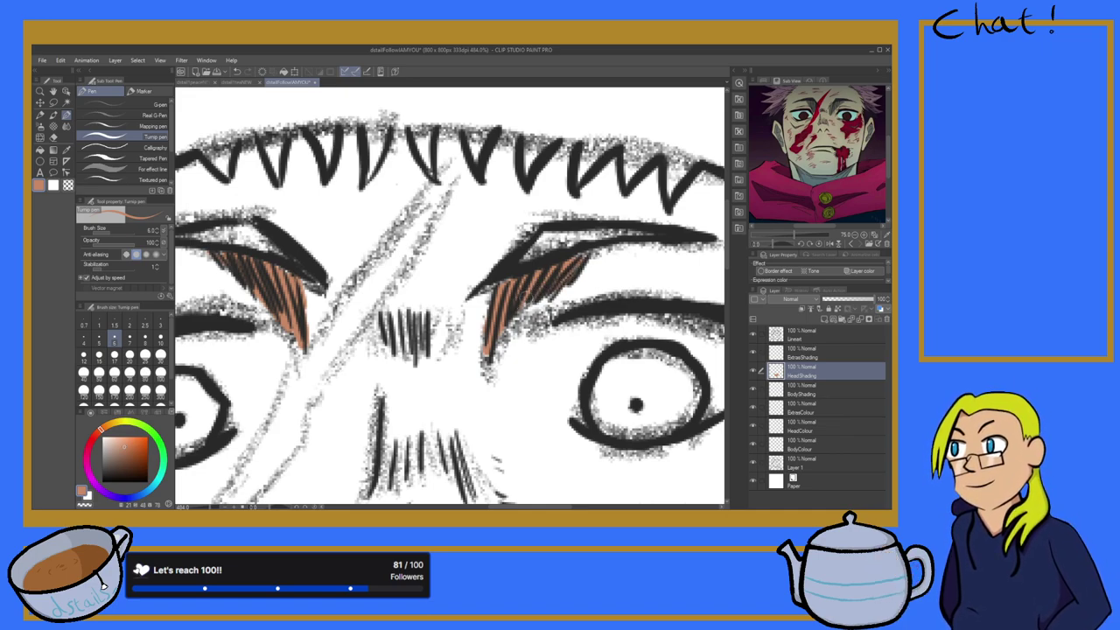
pyautogui.moveTo(522, 313); pyautogui.dragTo(486, 374)
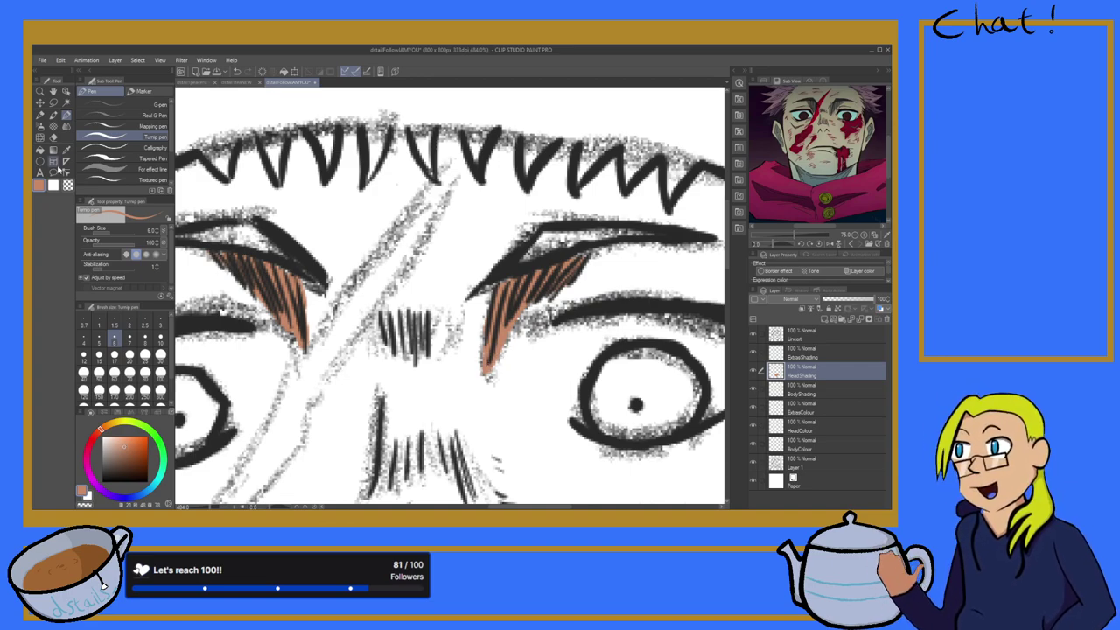
pyautogui.click(54, 137)
pyautogui.moveTo(475, 386)
pyautogui.mouseDown()
pyautogui.moveTo(511, 347)
pyautogui.moveTo(476, 376)
pyautogui.moveTo(481, 341)
pyautogui.moveTo(480, 380)
pyautogui.moveTo(481, 337)
pyautogui.mouseUp()
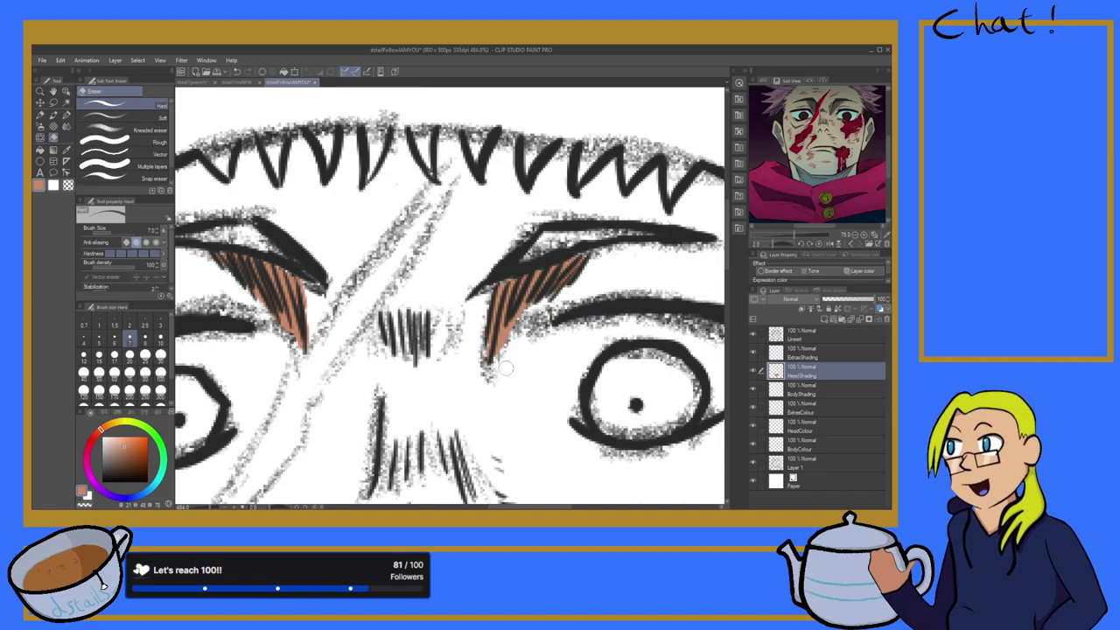
# Step: With the Turnip pen, shade the inner ear brown, filling around the zigzag cartilage lines down to their lower end
pyautogui.scroll(-15, 525, 337)
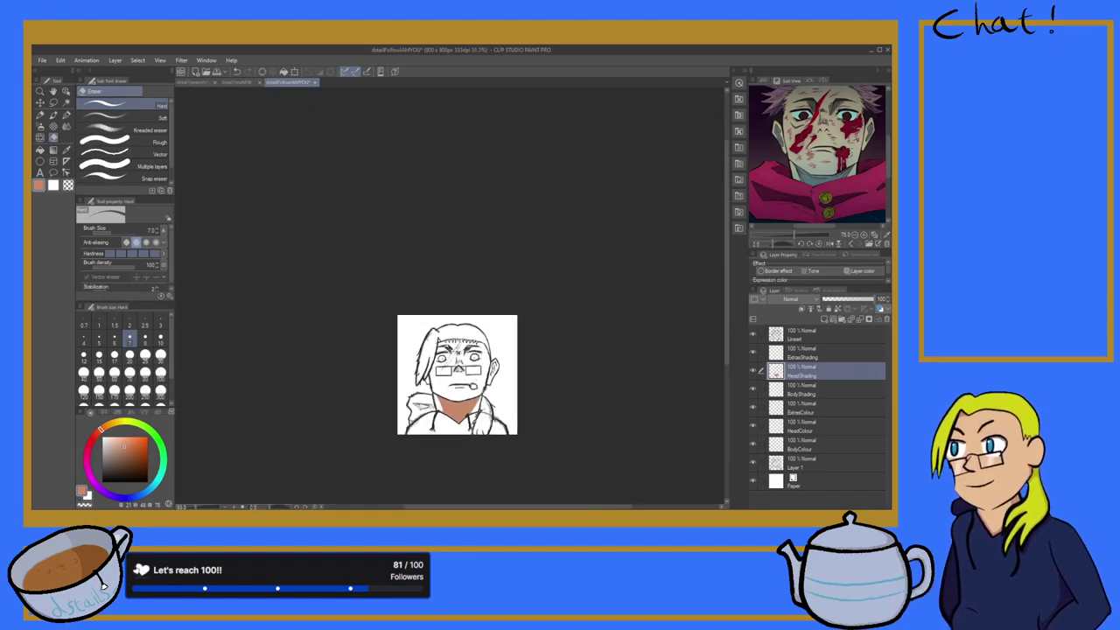
pyautogui.moveTo(817, 177); pyautogui.dragTo(803, 176)
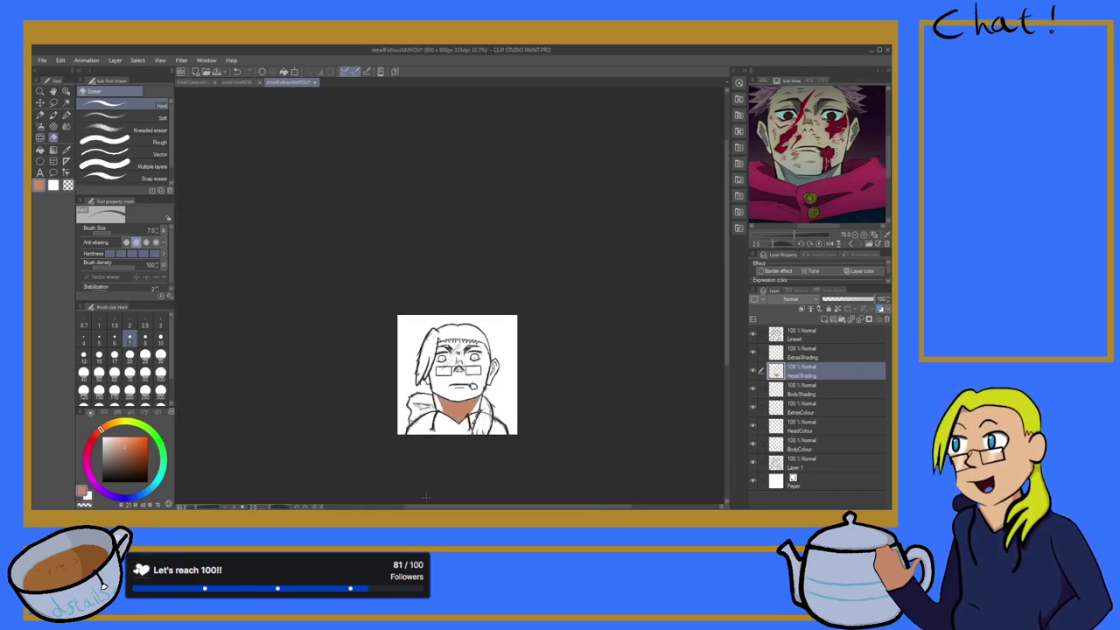
pyautogui.scroll(15, 507, 430)
pyautogui.scroll(4, 476, 293)
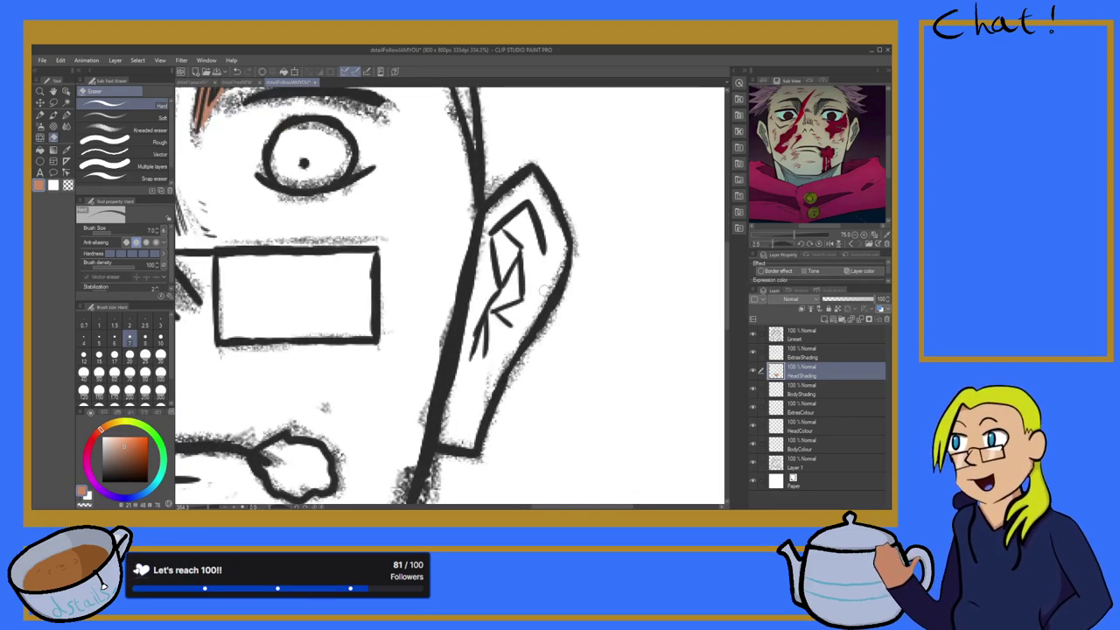
pyautogui.click(65, 116)
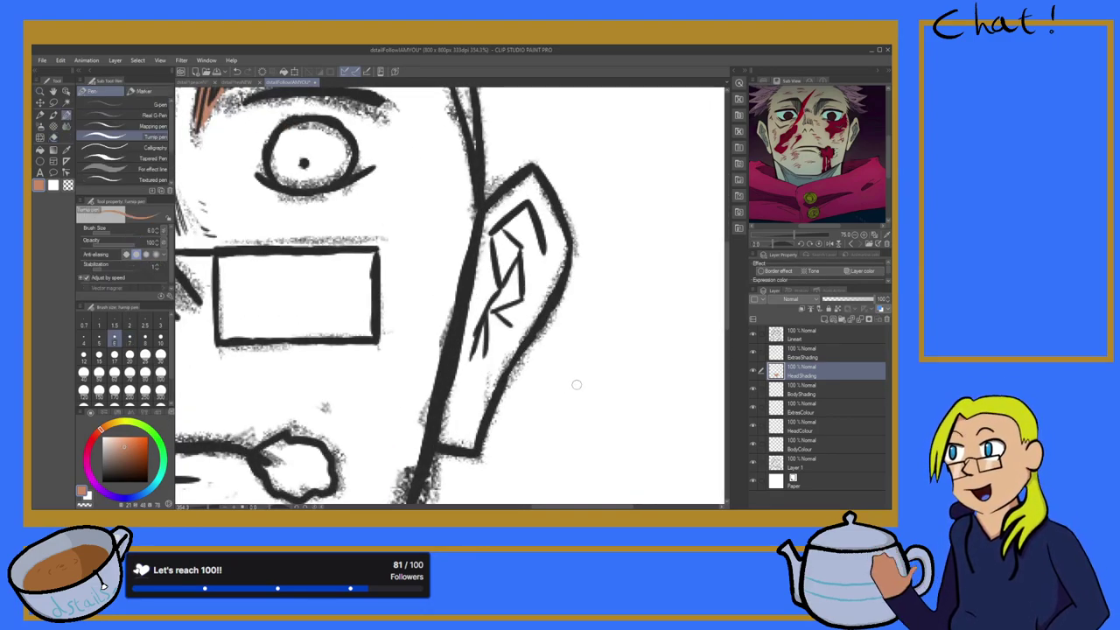
pyautogui.moveTo(505, 242)
pyautogui.mouseDown()
pyautogui.moveTo(512, 226)
pyautogui.moveTo(500, 284)
pyautogui.moveTo(511, 236)
pyautogui.moveTo(519, 282)
pyautogui.mouseUp()
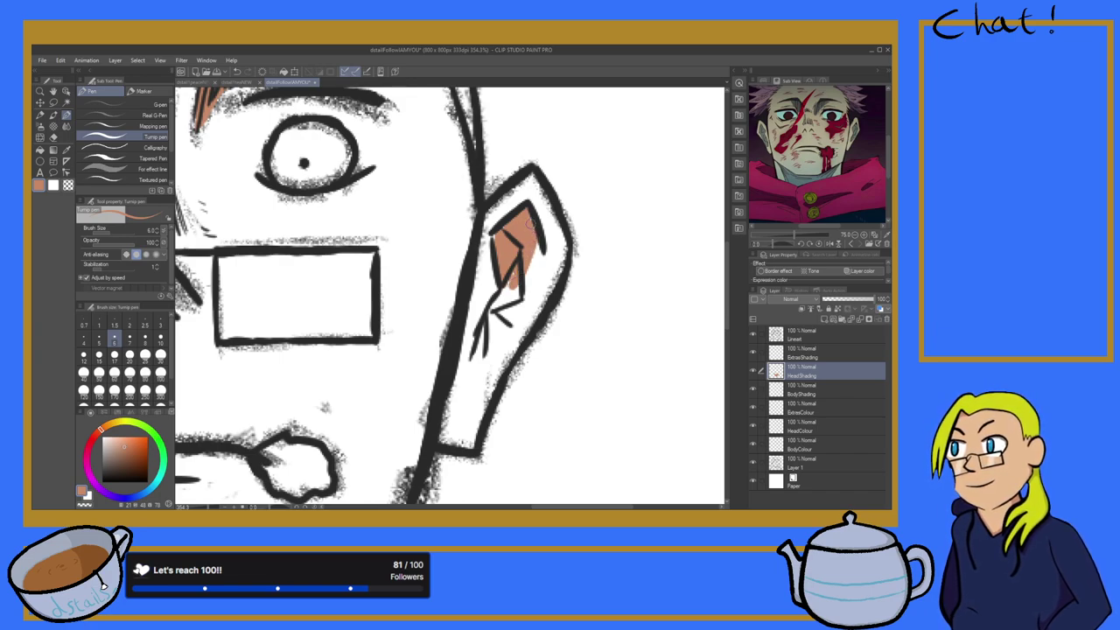
pyautogui.moveTo(535, 245); pyautogui.dragTo(522, 278)
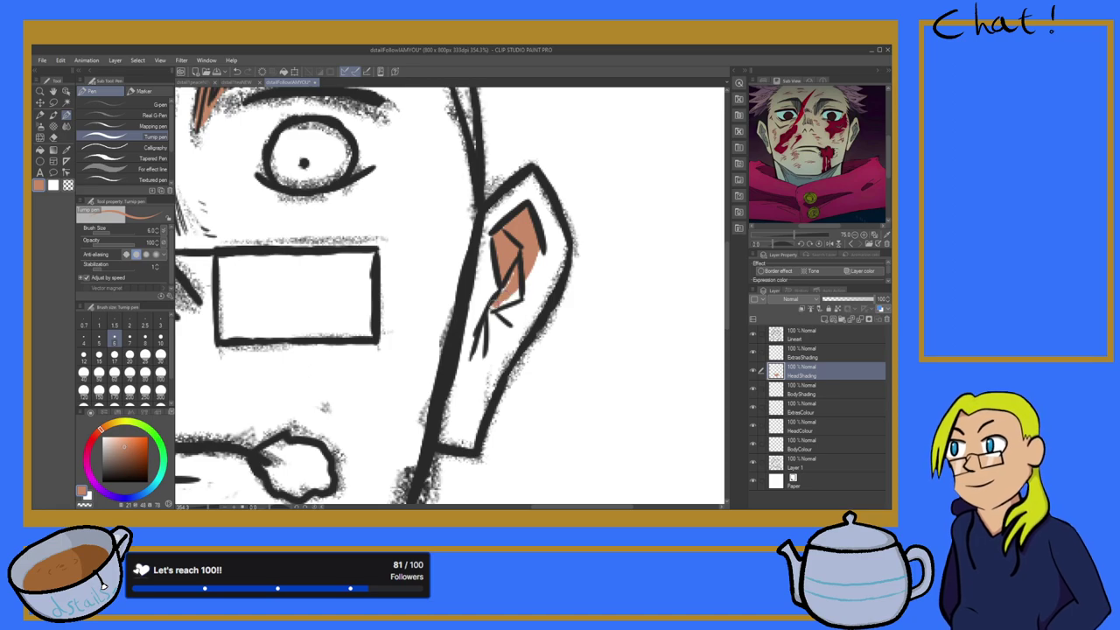
pyautogui.moveTo(500, 309)
pyautogui.mouseDown()
pyautogui.moveTo(479, 350)
pyautogui.moveTo(520, 287)
pyautogui.moveTo(487, 337)
pyautogui.moveTo(522, 299)
pyautogui.mouseUp()
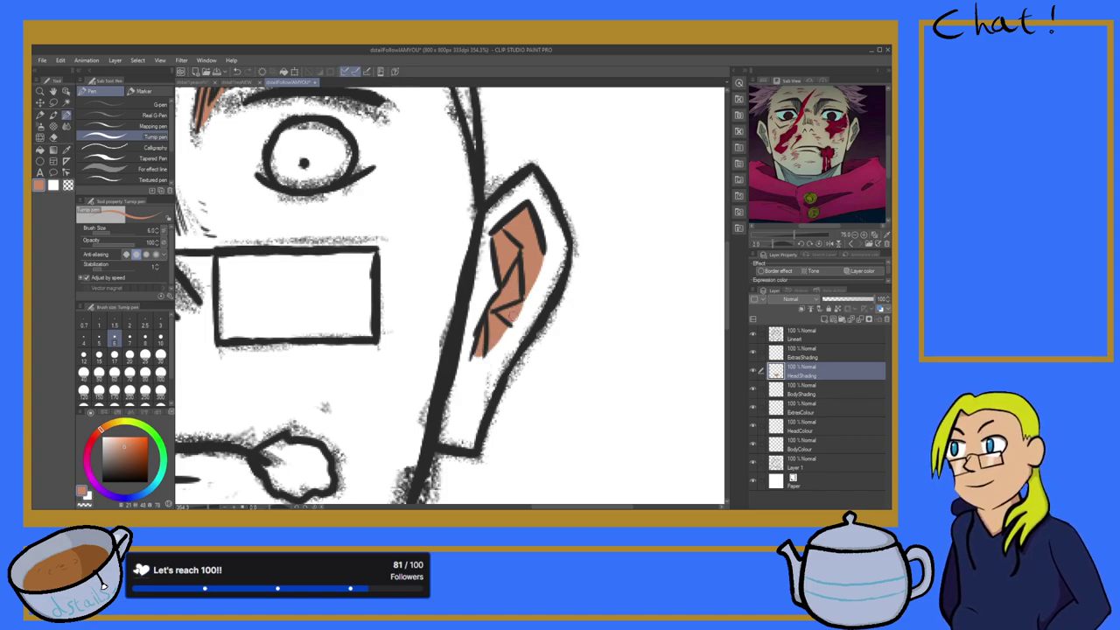
# Step: Examine the collar folds in the reference image and compare them with the portrait's hood
pyautogui.scroll(-5, 512, 328)
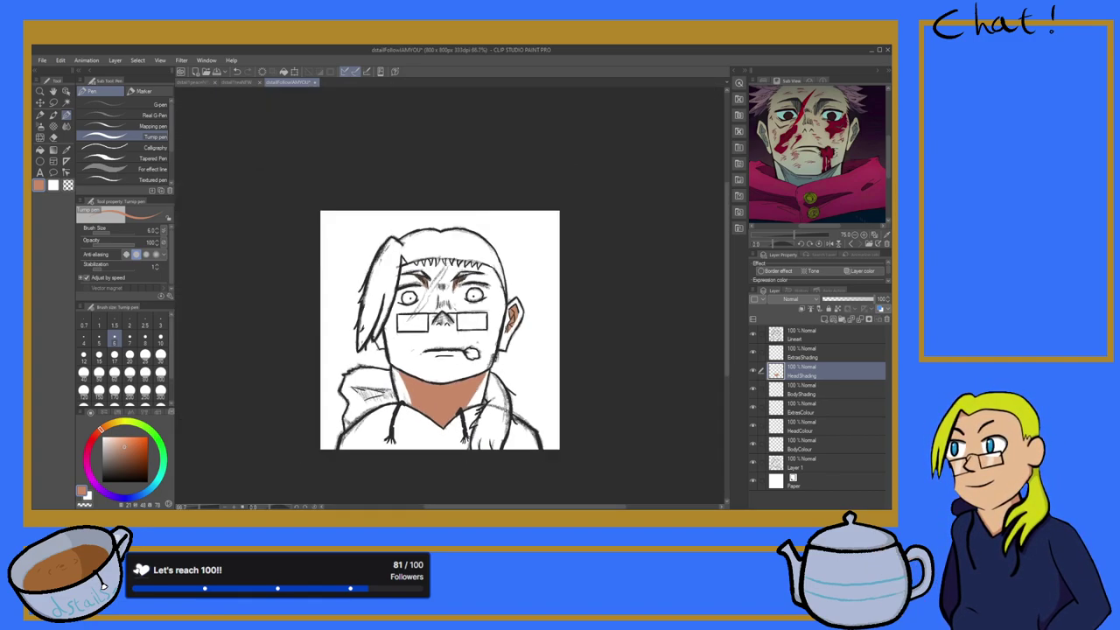
pyautogui.hotkey('ctrl', '-')
pyautogui.hotkey('ctrl', '-')
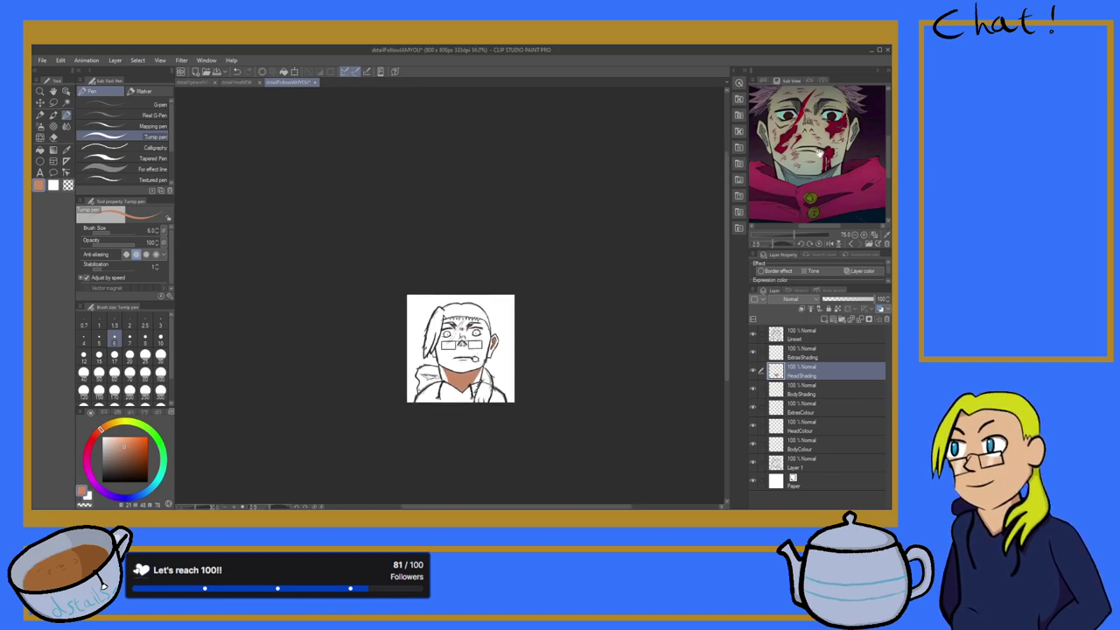
pyautogui.moveTo(817, 151); pyautogui.dragTo(801, 105)
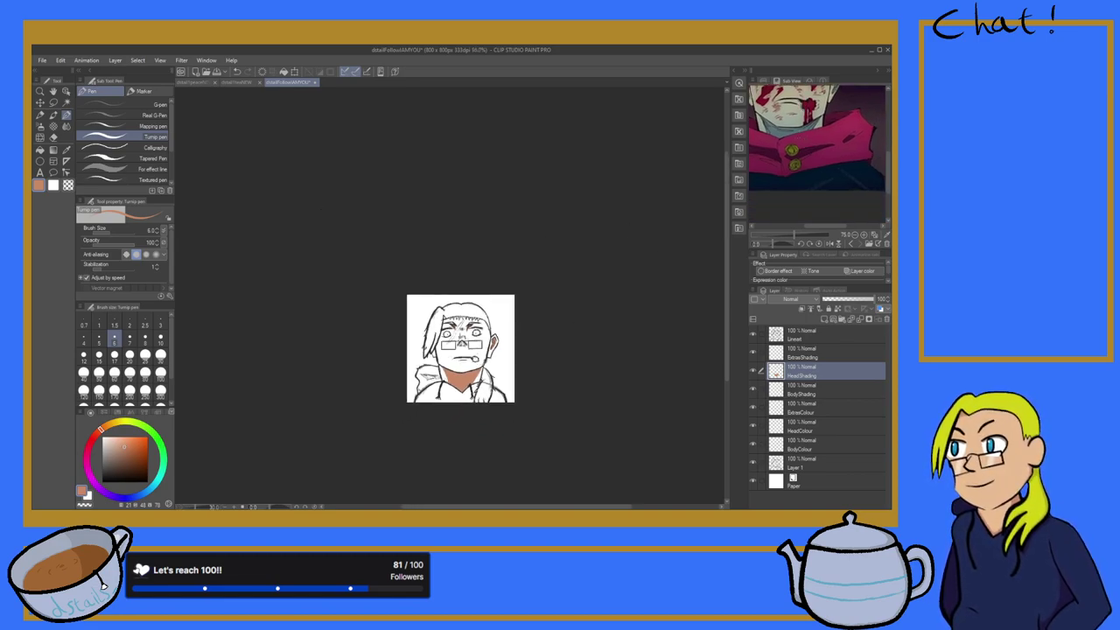
pyautogui.moveTo(819, 143); pyautogui.dragTo(852, 141)
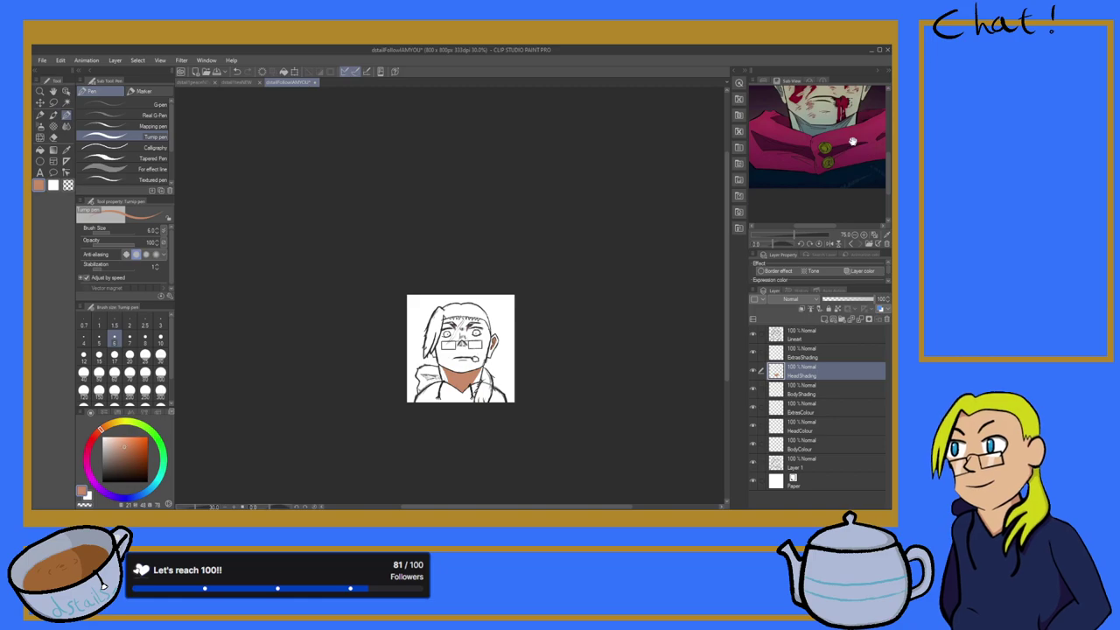
pyautogui.hotkey('ctrl', '+')
pyautogui.hotkey('ctrl', '+')
pyautogui.hotkey('ctrl', '+')
pyautogui.hotkey('ctrl', '+')
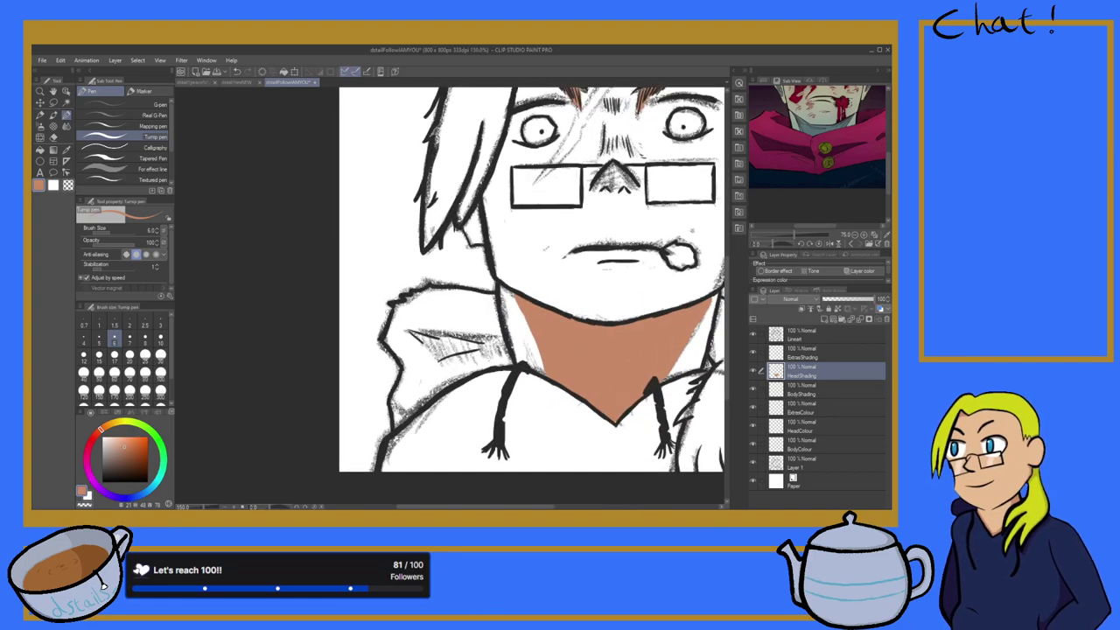
# Step: Sample the dark navy hoodie shading colour from the open peace-sign drawing and return to the portrait
pyautogui.click(238, 81)
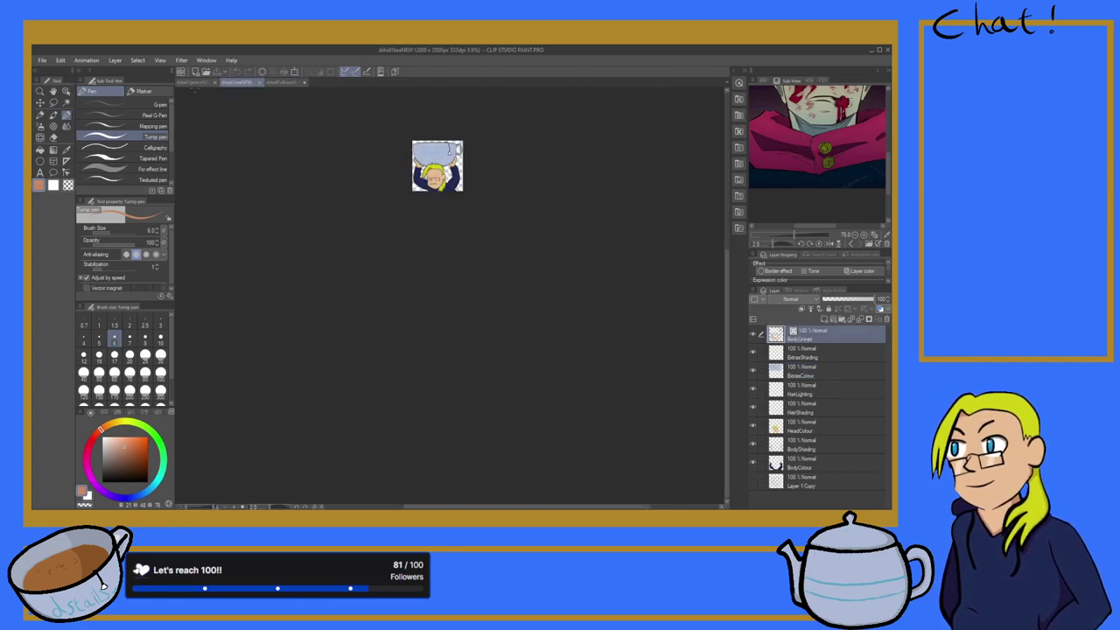
pyautogui.click(194, 83)
pyautogui.scroll(-6, 325, 245)
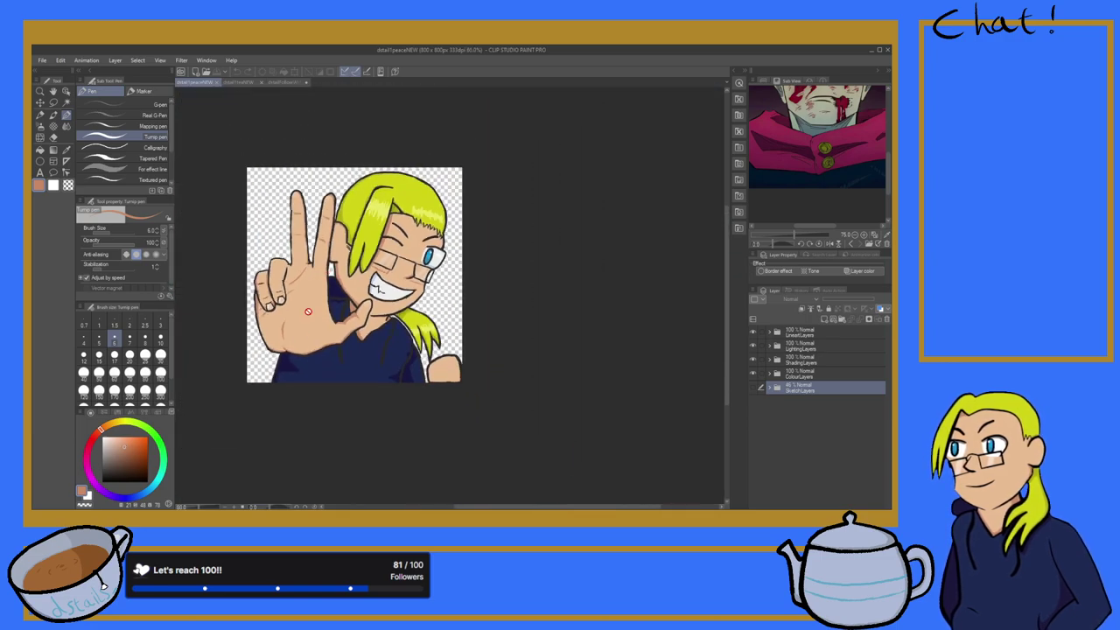
pyautogui.scroll(4, 276, 362)
pyautogui.press('i')
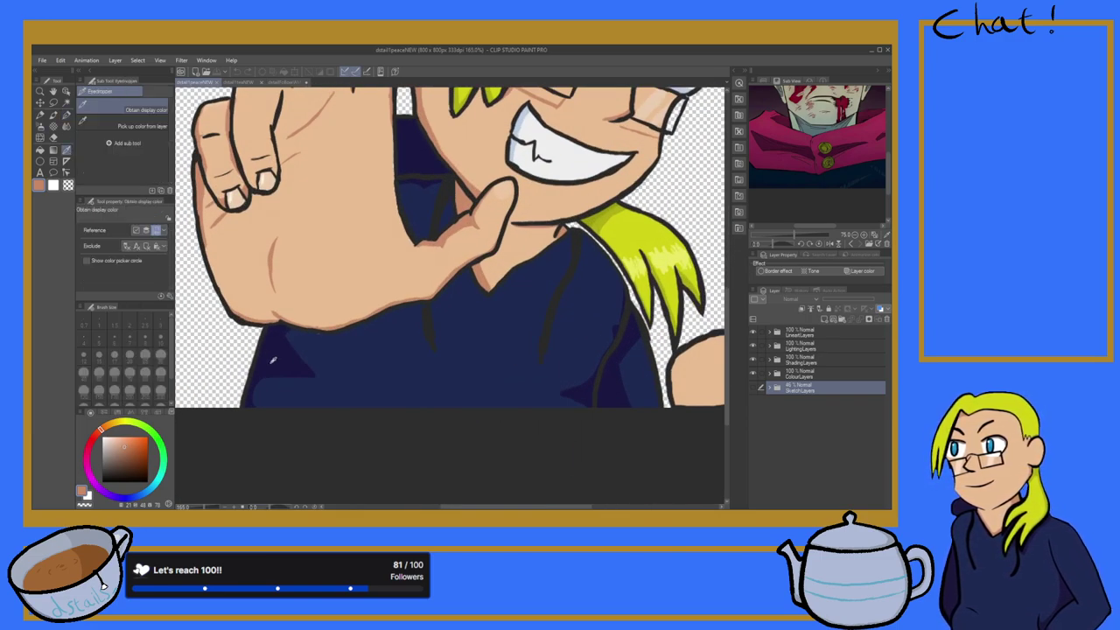
pyautogui.click(271, 361)
pyautogui.click(294, 83)
# Step: With the Turnip pen, fill the hatched fold shadow on the hood beside the neck in dark navy, extending it to the neck line
pyautogui.scroll(-4, 416, 332)
pyautogui.scroll(5, 428, 366)
pyautogui.scroll(2, 332, 248)
pyautogui.scroll(-1, 333, 247)
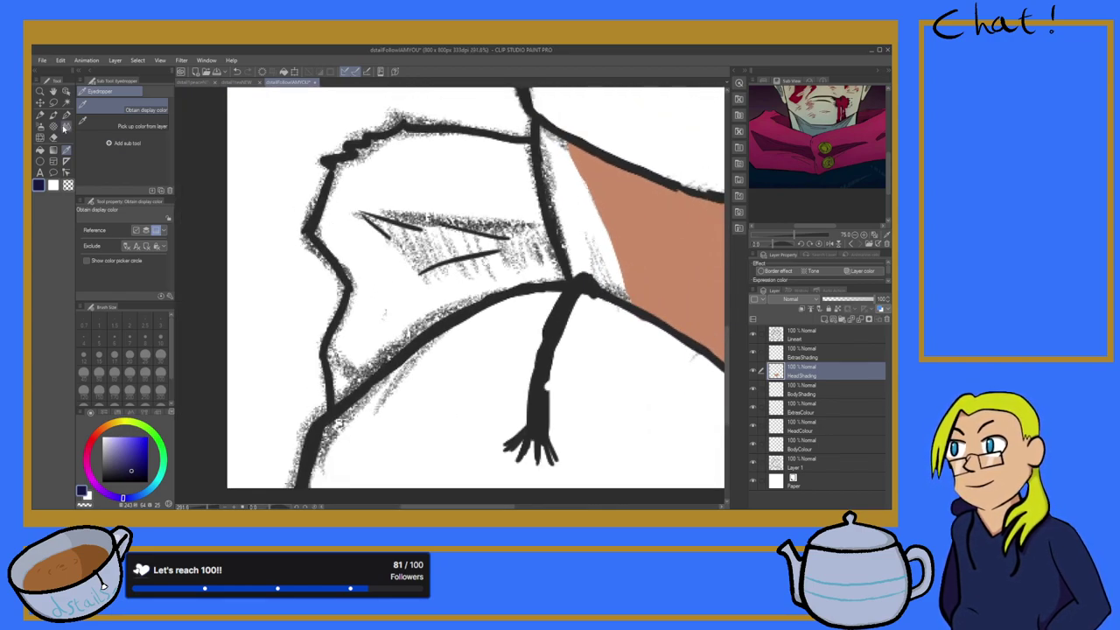
pyautogui.press('p')
pyautogui.scroll(1, 341, 283)
pyautogui.moveTo(398, 202)
pyautogui.mouseDown()
pyautogui.moveTo(433, 238)
pyautogui.moveTo(380, 196)
pyautogui.moveTo(437, 236)
pyautogui.moveTo(457, 273)
pyautogui.moveTo(442, 225)
pyautogui.moveTo(459, 253)
pyautogui.moveTo(404, 209)
pyautogui.moveTo(507, 229)
pyautogui.moveTo(390, 201)
pyautogui.mouseUp()
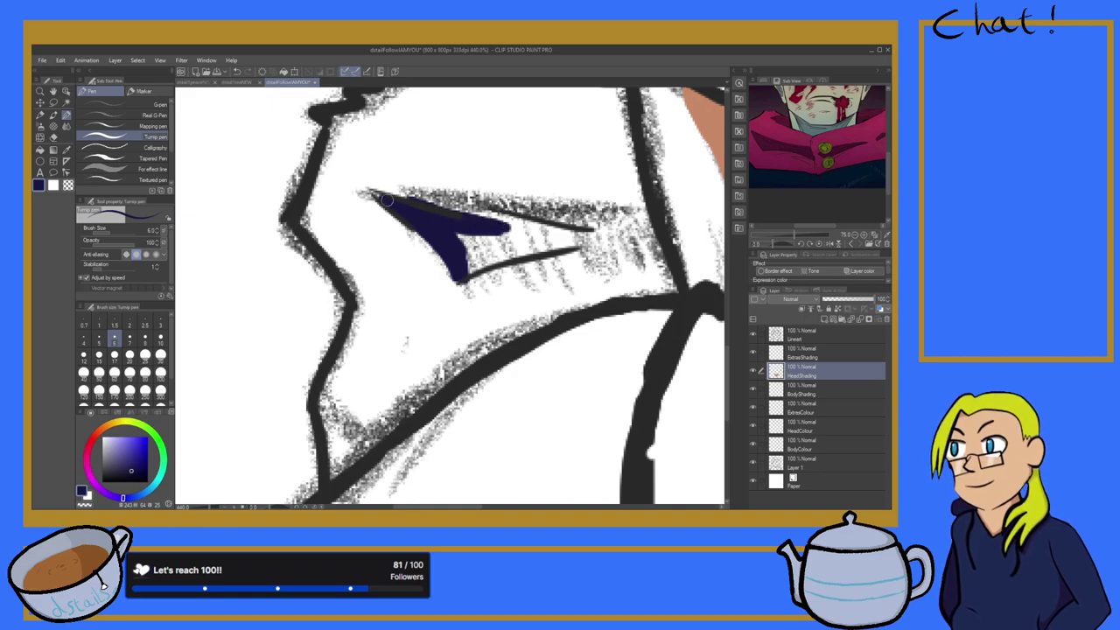
pyautogui.moveTo(486, 222)
pyautogui.mouseDown()
pyautogui.moveTo(616, 216)
pyautogui.moveTo(534, 222)
pyautogui.moveTo(571, 219)
pyautogui.moveTo(496, 207)
pyautogui.mouseUp()
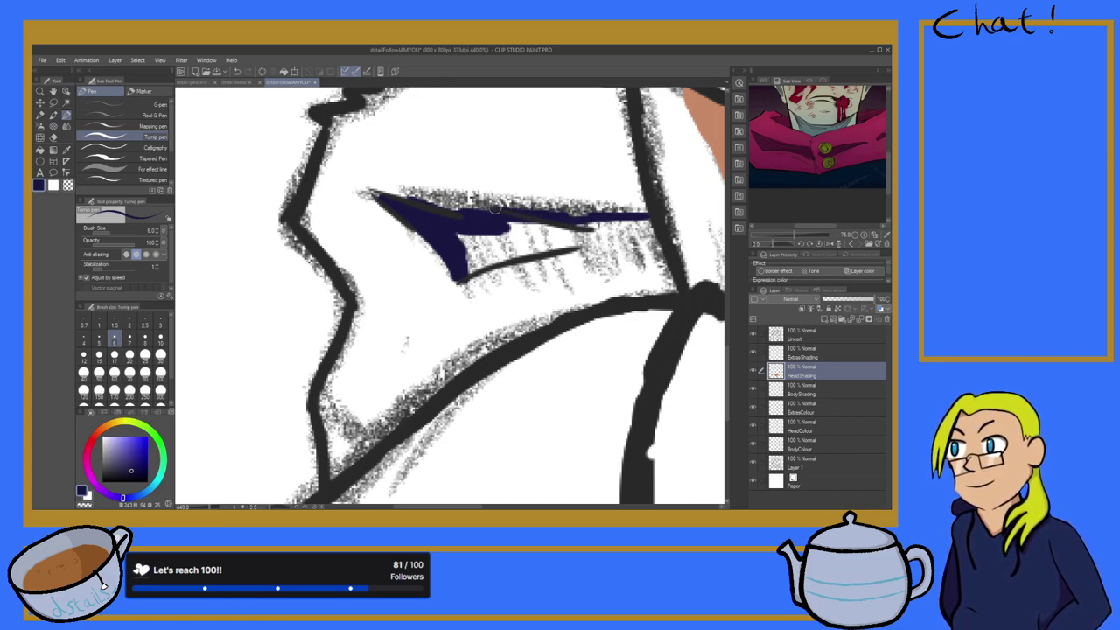
pyautogui.moveTo(369, 190); pyautogui.dragTo(465, 215)
pyautogui.moveTo(404, 198); pyautogui.dragTo(530, 219)
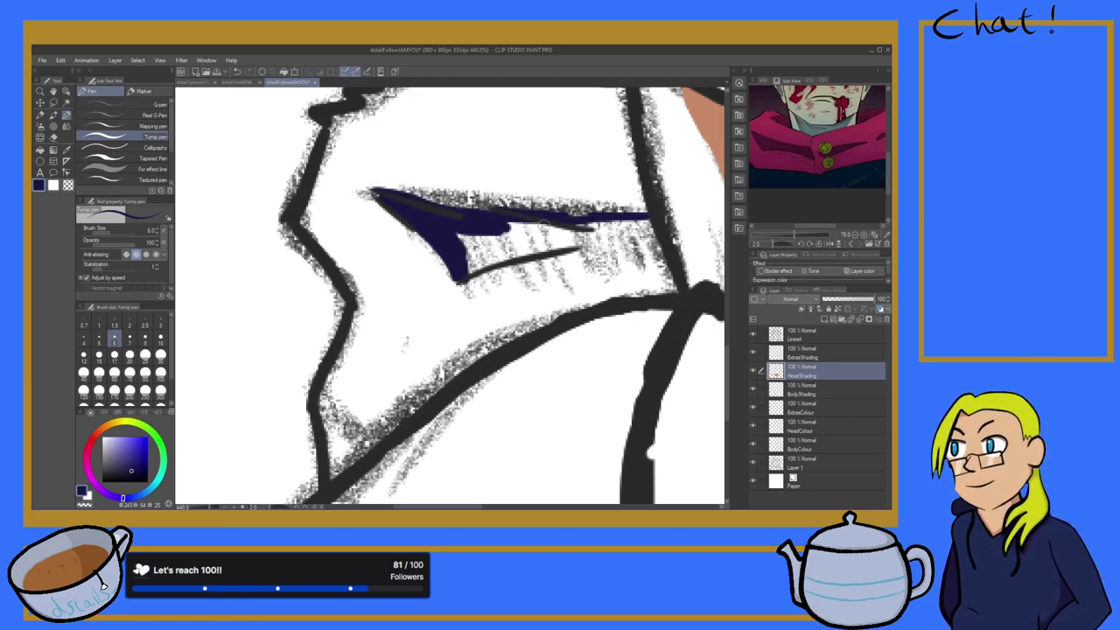
pyautogui.moveTo(448, 203)
pyautogui.mouseDown()
pyautogui.moveTo(540, 224)
pyautogui.moveTo(592, 226)
pyautogui.moveTo(585, 211)
pyautogui.moveTo(558, 213)
pyautogui.moveTo(597, 214)
pyautogui.moveTo(538, 215)
pyautogui.moveTo(591, 218)
pyautogui.moveTo(553, 214)
pyautogui.moveTo(626, 254)
pyautogui.moveTo(653, 230)
pyautogui.moveTo(570, 231)
pyautogui.moveTo(660, 224)
pyautogui.moveTo(566, 236)
pyautogui.moveTo(656, 238)
pyautogui.moveTo(583, 235)
pyautogui.moveTo(642, 230)
pyautogui.moveTo(567, 238)
pyautogui.moveTo(648, 234)
pyautogui.moveTo(514, 255)
pyautogui.moveTo(624, 242)
pyautogui.moveTo(547, 230)
pyautogui.moveTo(561, 226)
pyautogui.moveTo(505, 245)
pyautogui.moveTo(489, 233)
pyautogui.moveTo(518, 223)
pyautogui.moveTo(498, 239)
pyautogui.moveTo(452, 236)
pyautogui.moveTo(519, 248)
pyautogui.moveTo(468, 250)
pyautogui.moveTo(529, 248)
pyautogui.moveTo(467, 266)
pyautogui.moveTo(480, 252)
pyautogui.moveTo(461, 269)
pyautogui.moveTo(508, 253)
pyautogui.moveTo(471, 268)
pyautogui.mouseUp()
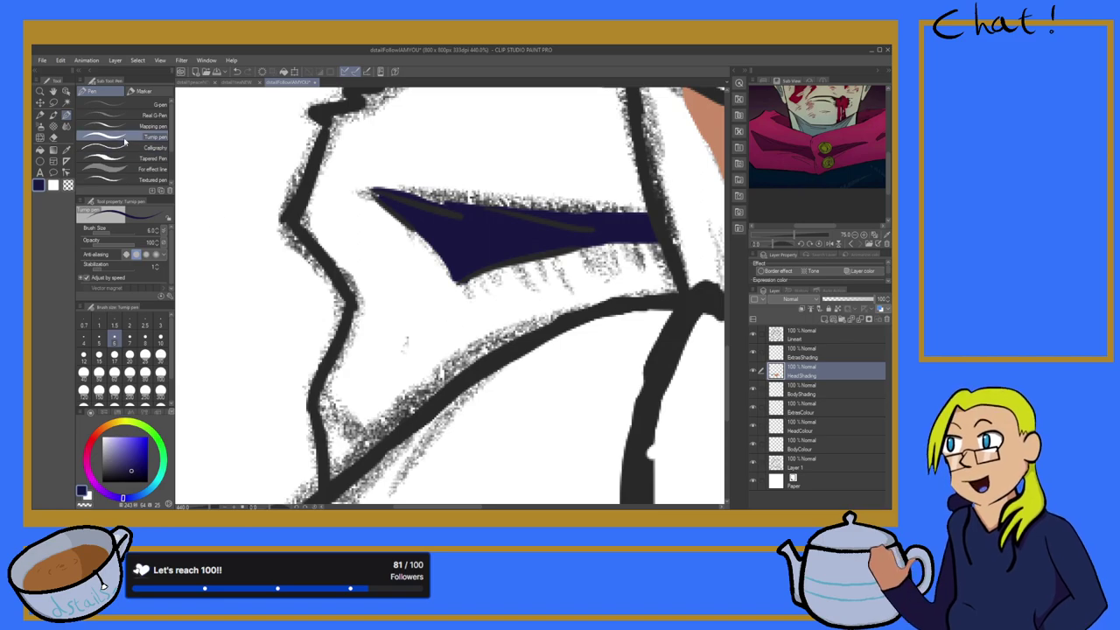
# Step: Cut the navy fold shading out of the HeadShading layer, paste it above BodyShading and merge it into BodyShading
pyautogui.click(53, 104)
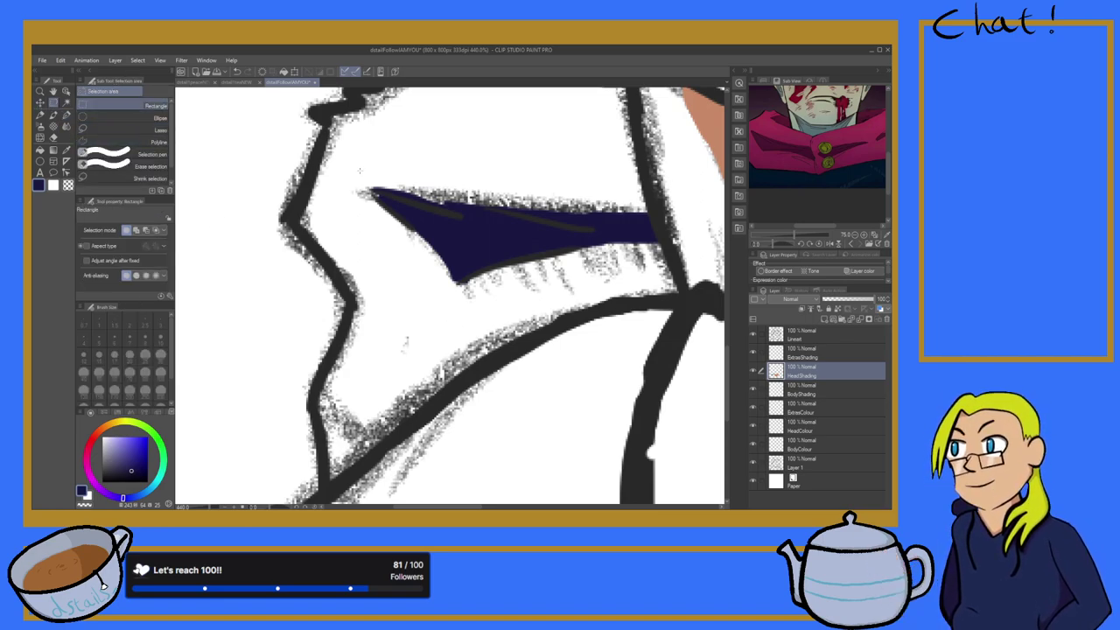
pyautogui.moveTo(342, 170); pyautogui.dragTo(691, 302)
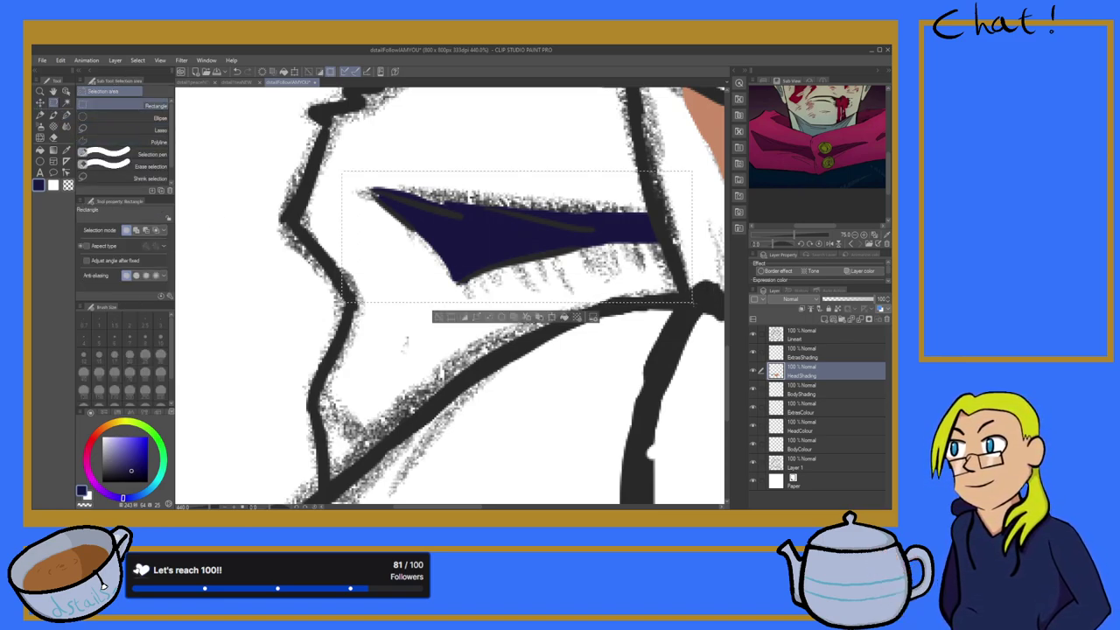
pyautogui.press('Delete')
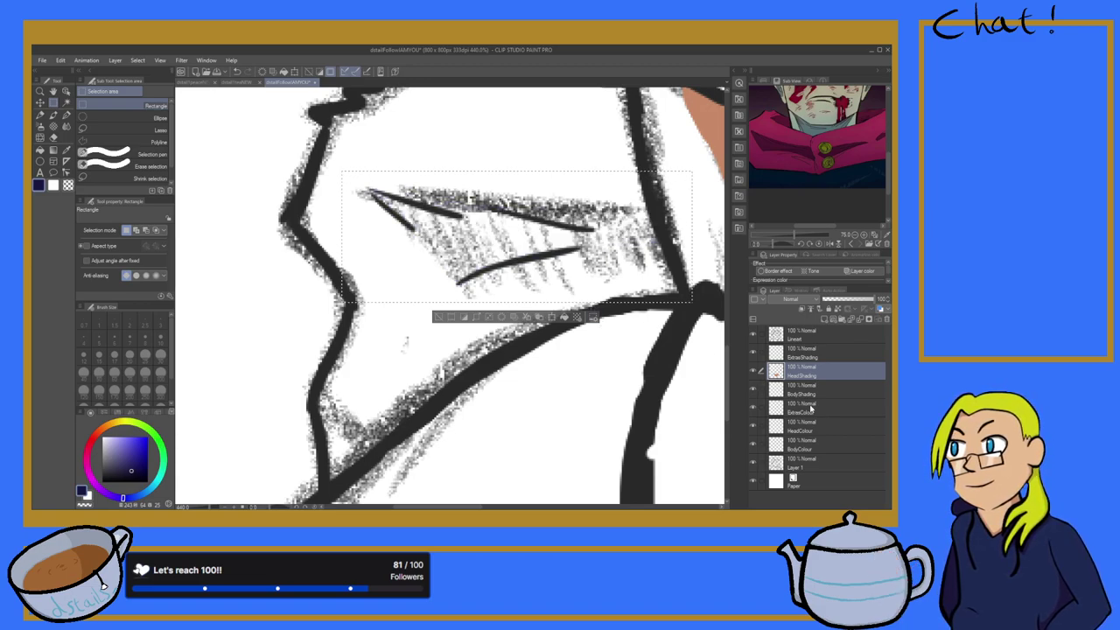
pyautogui.click(794, 390)
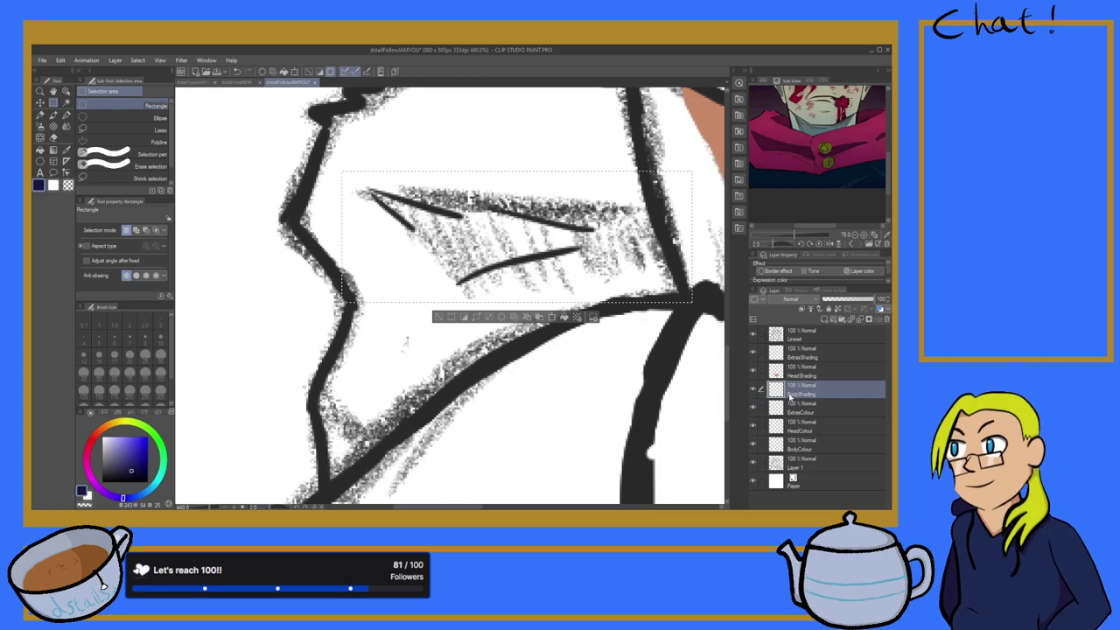
pyautogui.hotkey('ctrl', 'd')
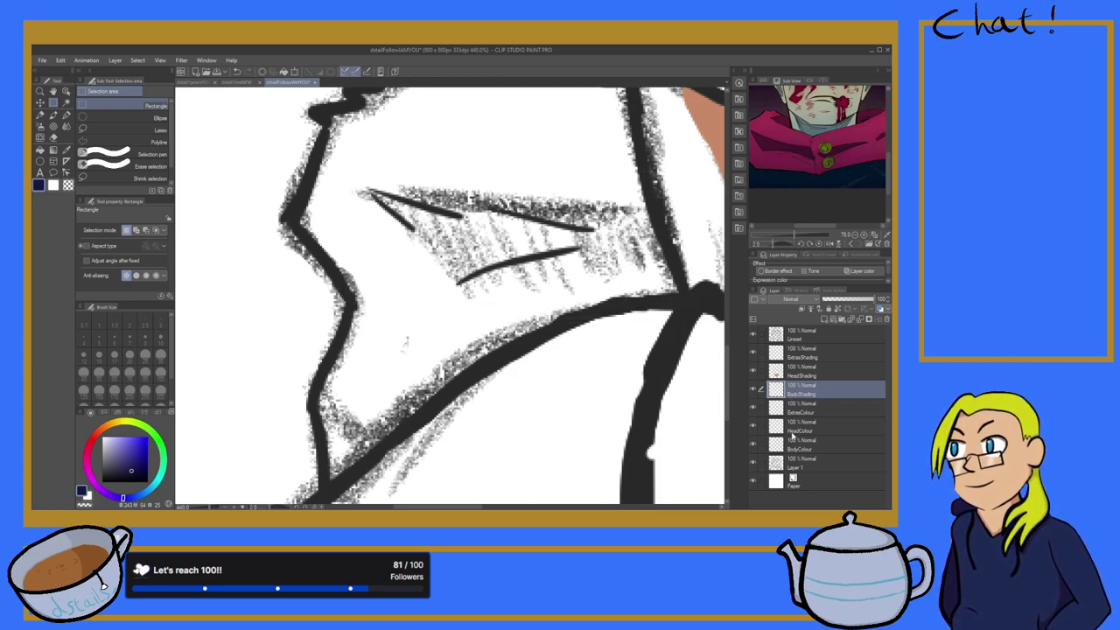
pyautogui.hotkey('ctrl', 'v')
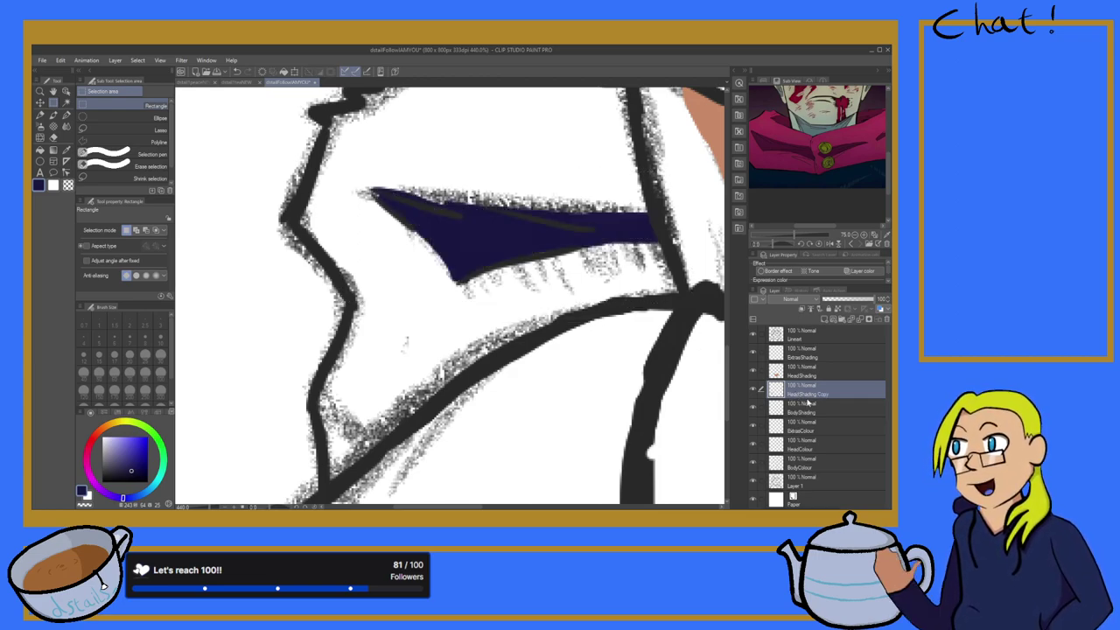
pyautogui.click(808, 404)
pyautogui.keyDown('ctrl'); pyautogui.click(810, 395); pyautogui.keyUp('ctrl')
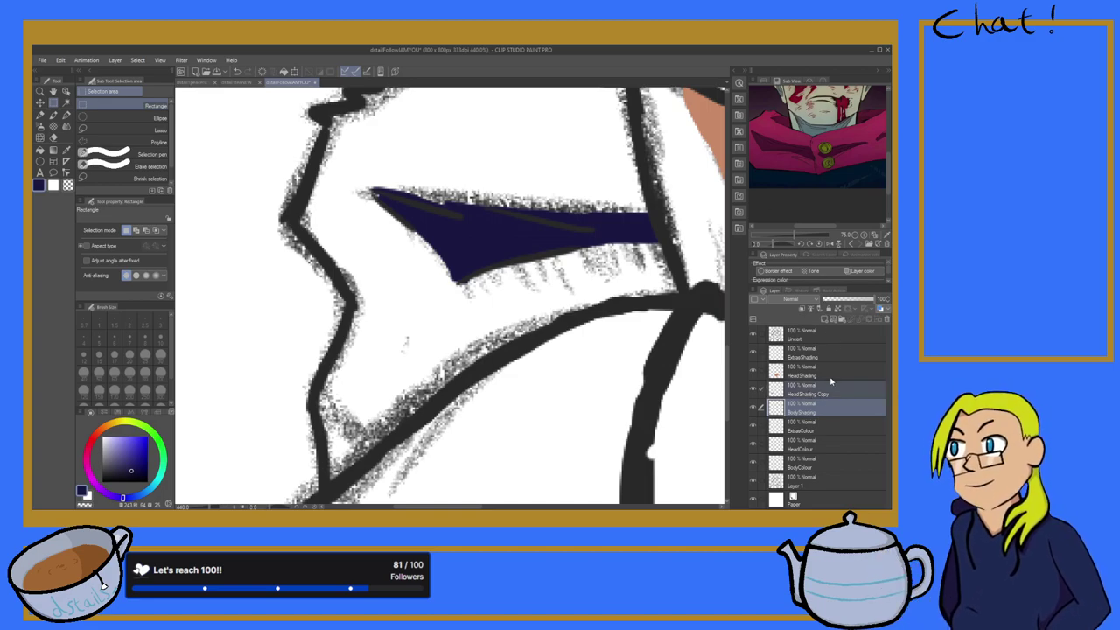
pyautogui.hotkey('shift', 'alt', 'e')
# Step: Hide the Layer 1 sketch and reframe the reference image to show the character's whole face
pyautogui.scroll(-10, 514, 287)
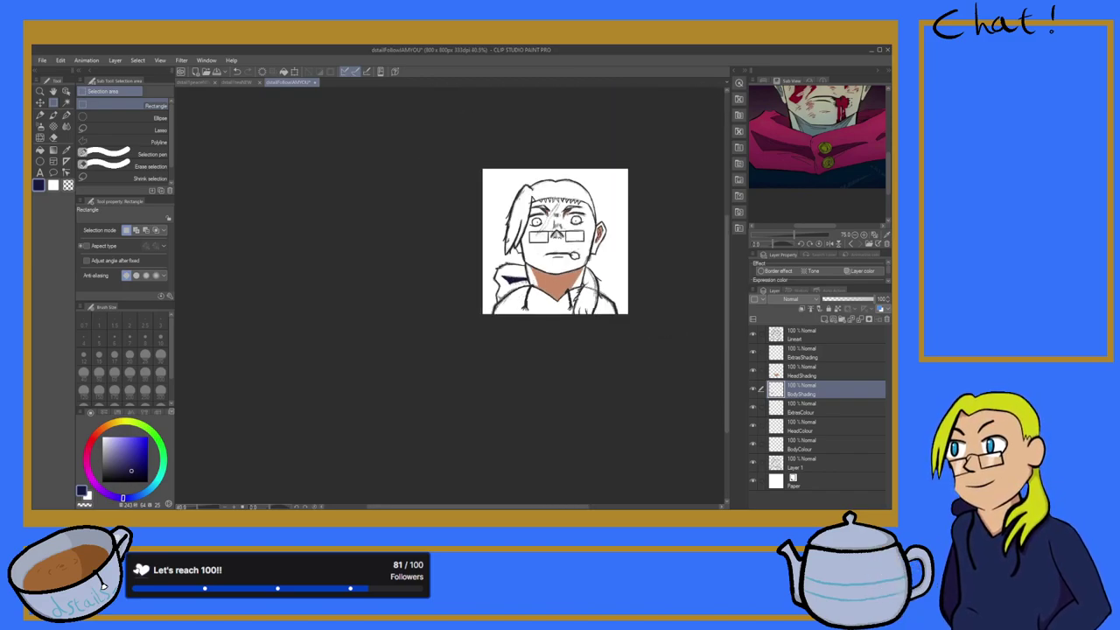
pyautogui.moveTo(796, 175); pyautogui.dragTo(760, 181)
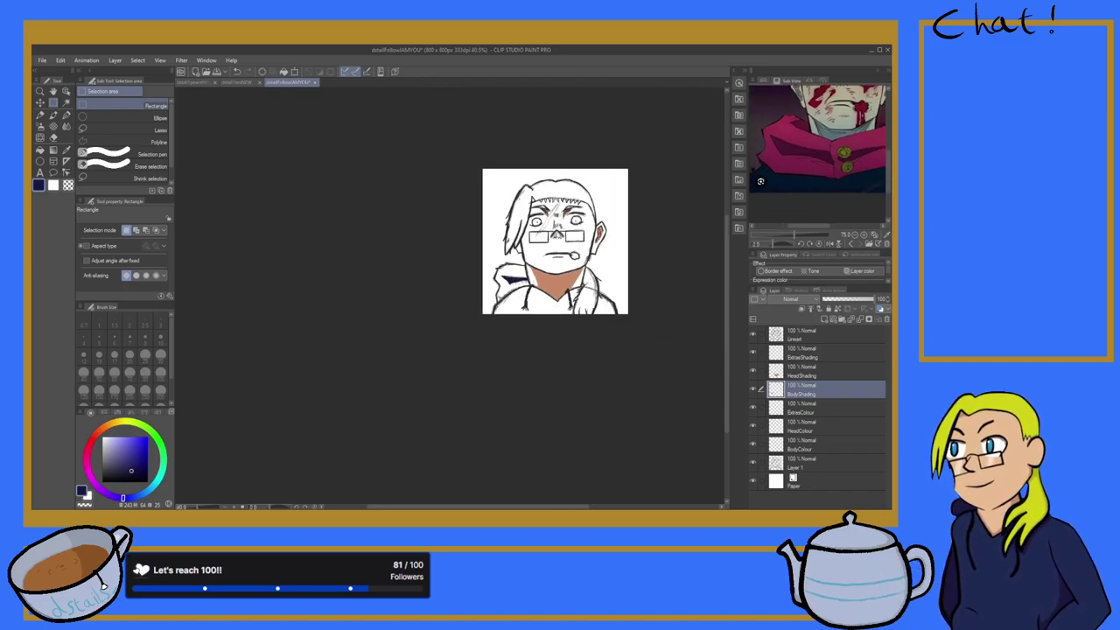
pyautogui.scroll(-7, 569, 276)
pyautogui.scroll(9, 570, 278)
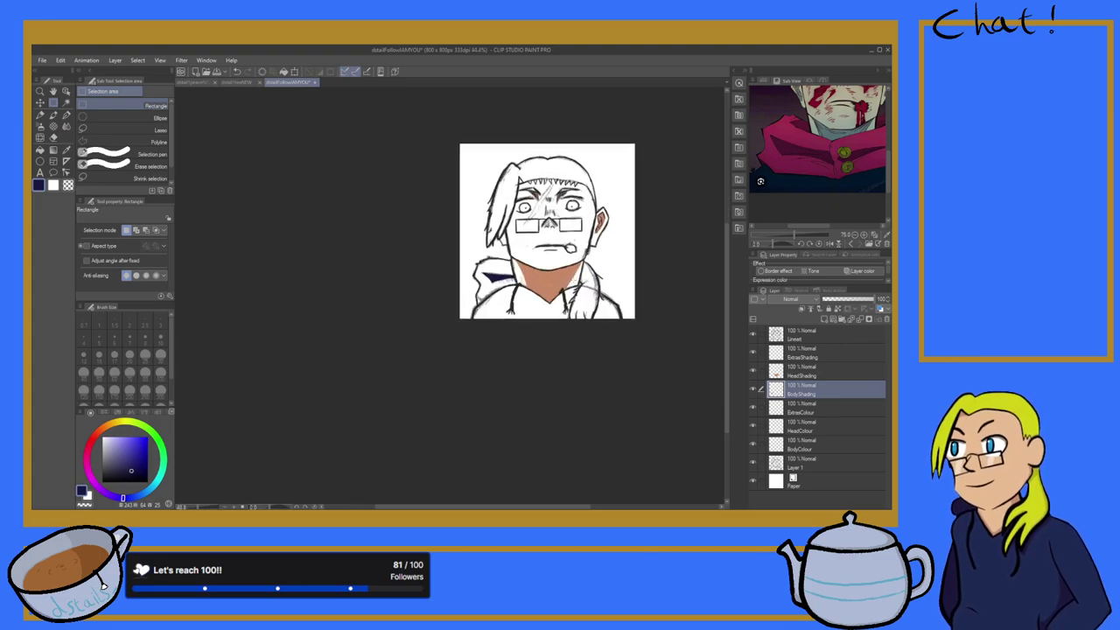
pyautogui.click(754, 465)
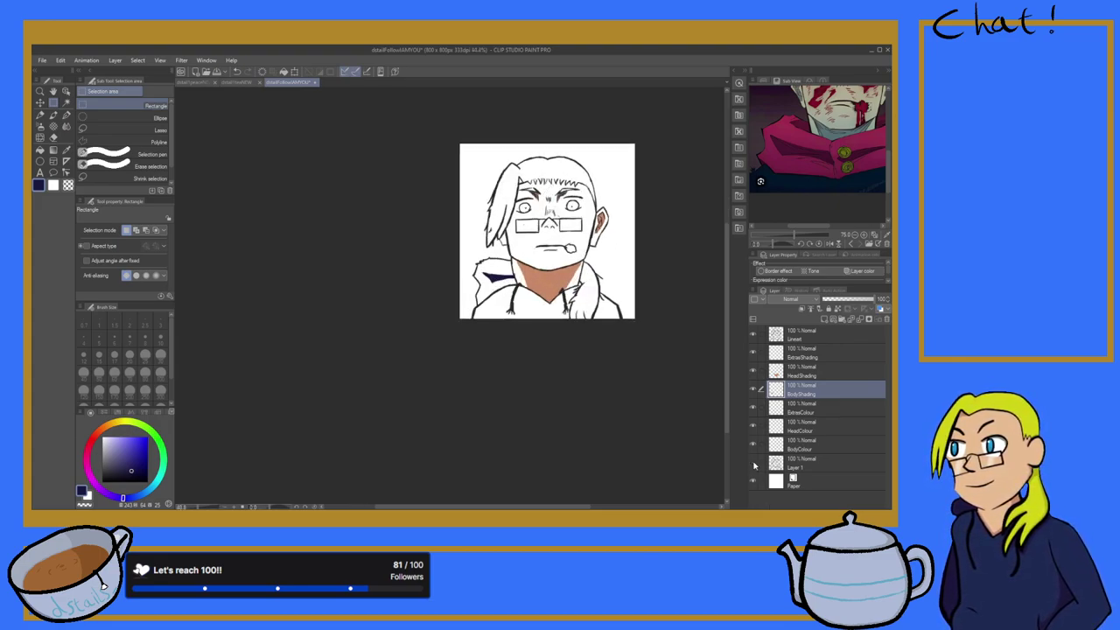
pyautogui.click(753, 464)
pyautogui.click(753, 465)
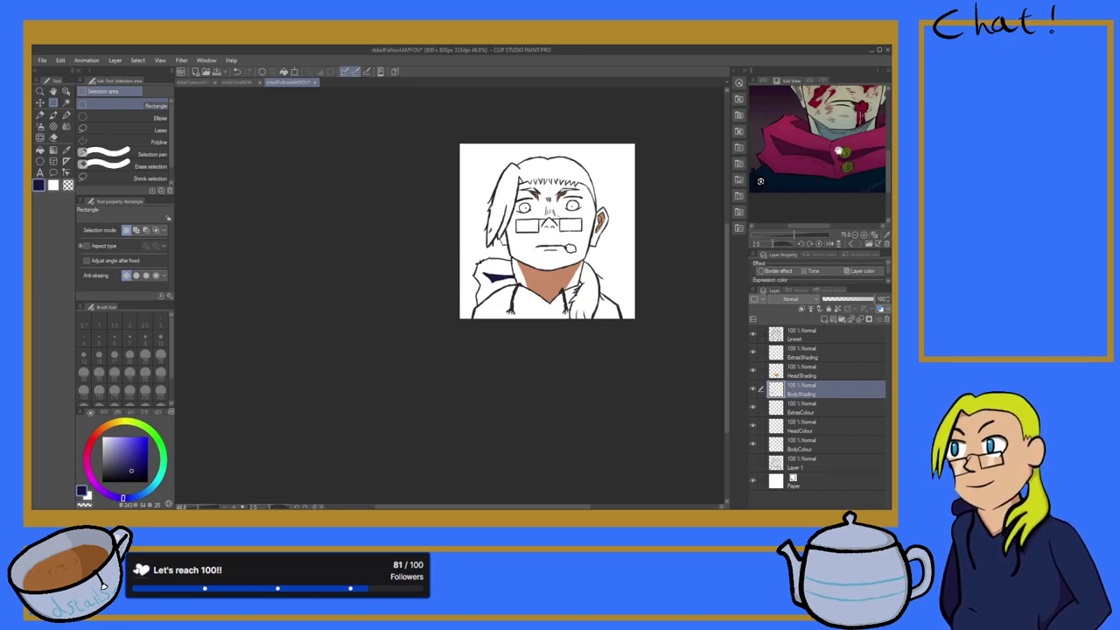
pyautogui.click(853, 236)
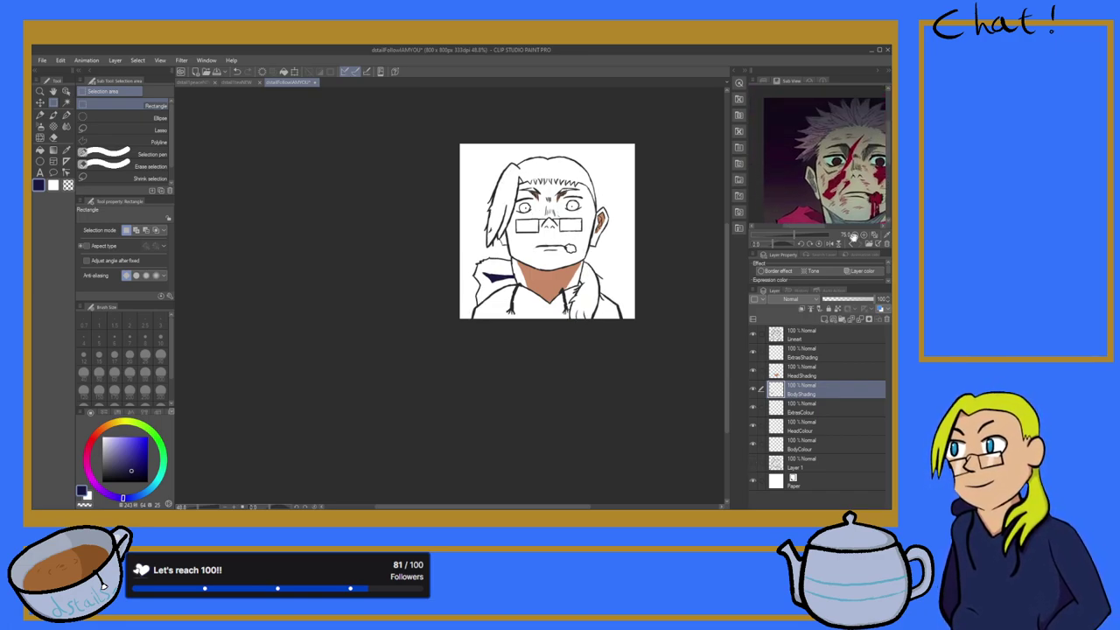
pyautogui.click(853, 237)
pyautogui.click(849, 235)
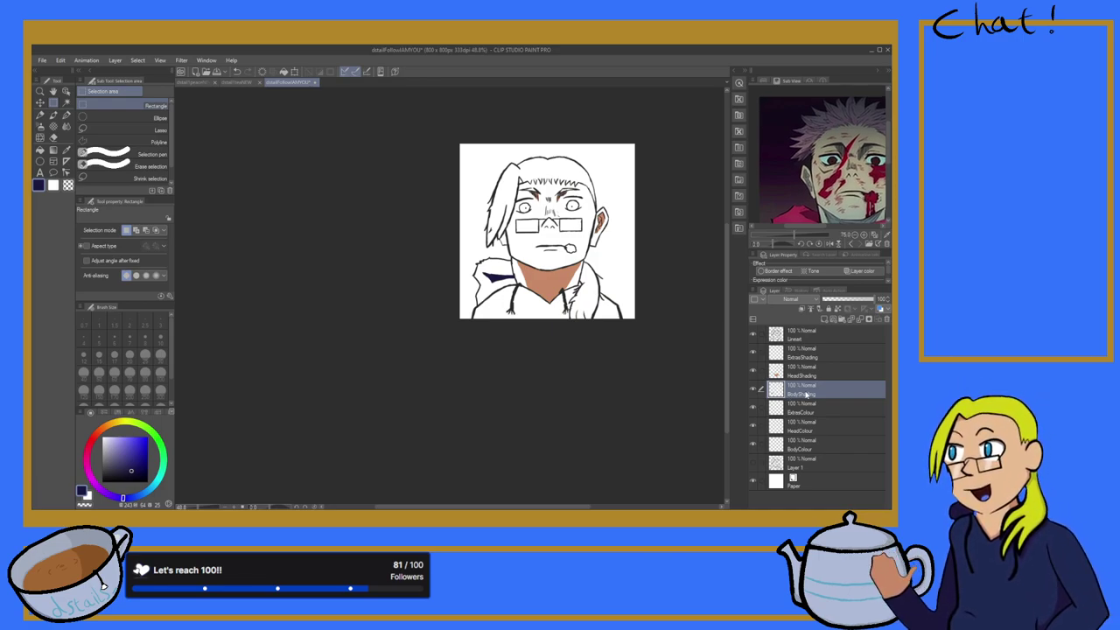
# Step: Select the BodyColour layer and sample the hoodie's base blue from the open peace-sign drawing, returning to the portrait
pyautogui.click(811, 360)
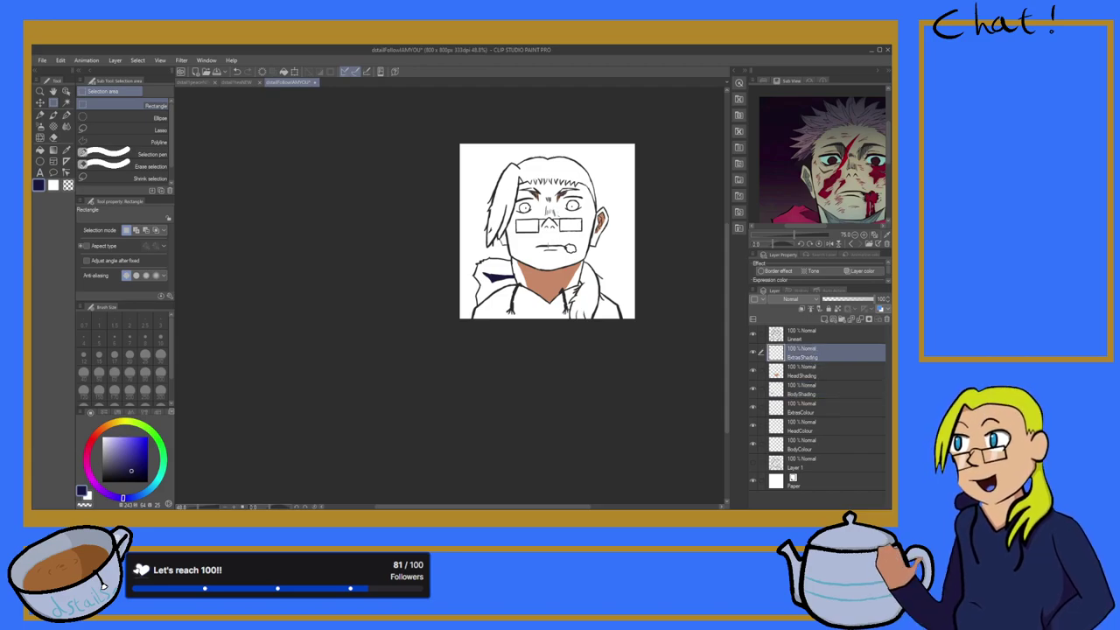
pyautogui.scroll(3, 520, 257)
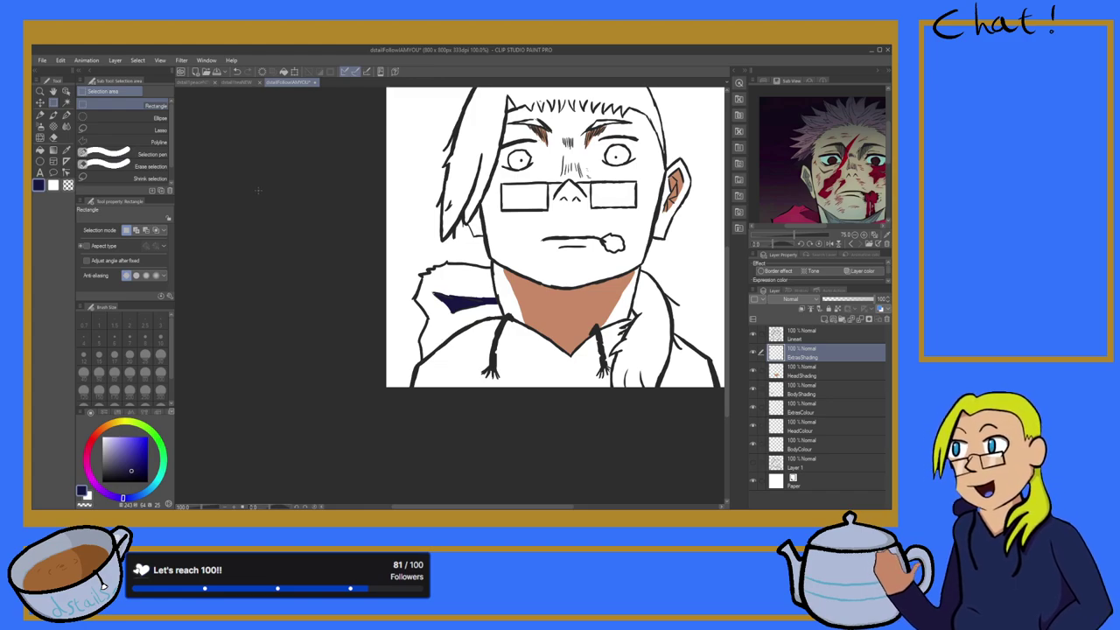
pyautogui.click(807, 448)
pyautogui.scroll(-3, 398, 315)
pyautogui.scroll(4, 448, 322)
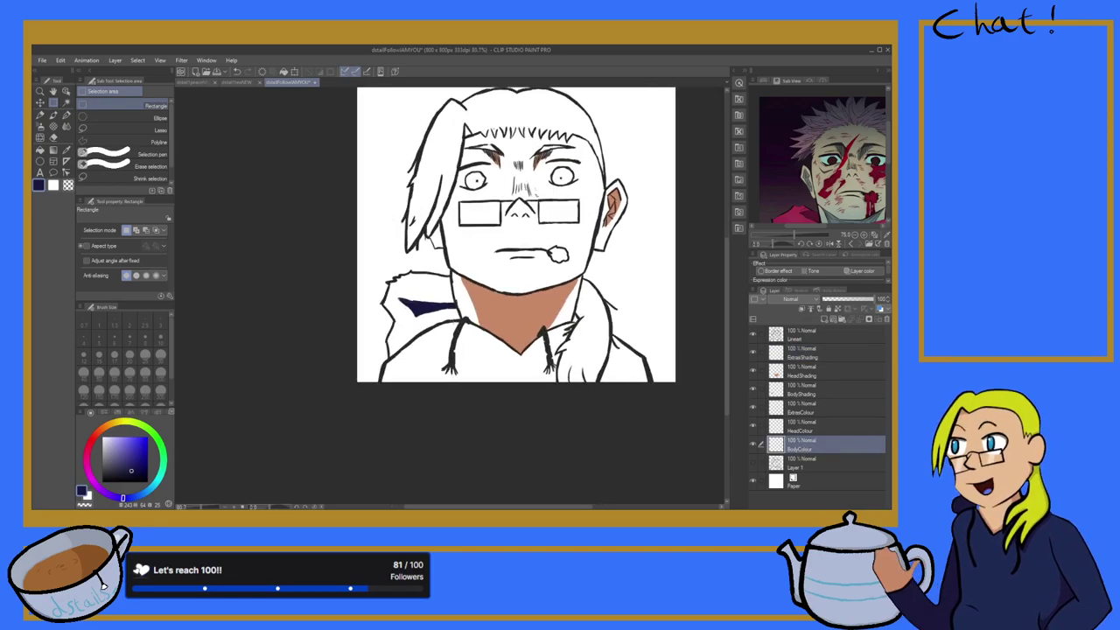
pyautogui.click(189, 82)
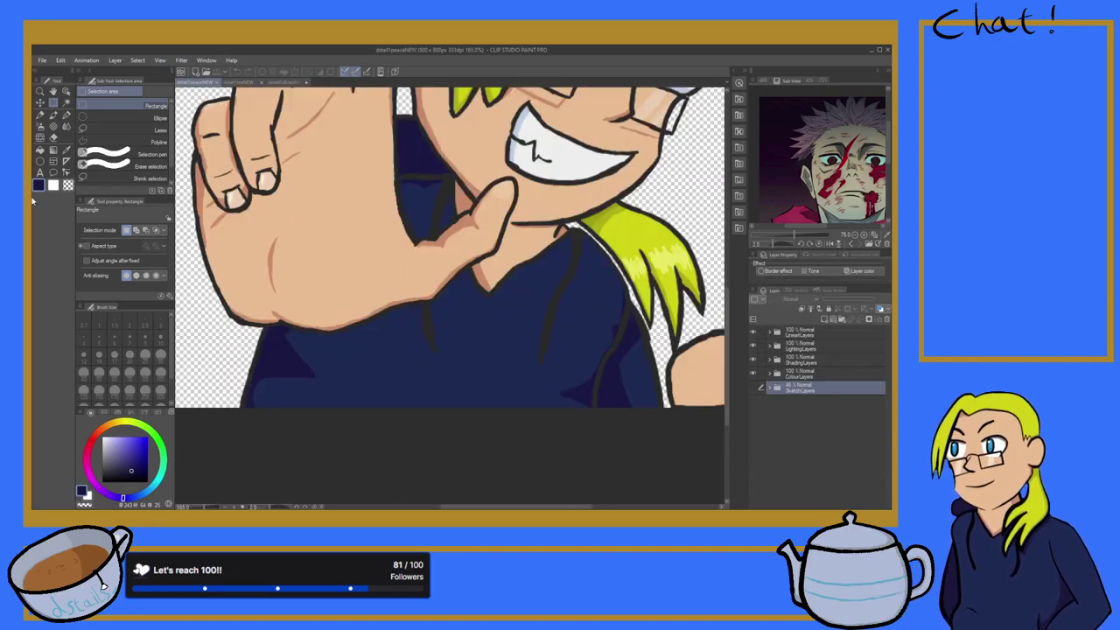
pyautogui.click(66, 152)
pyautogui.click(441, 357)
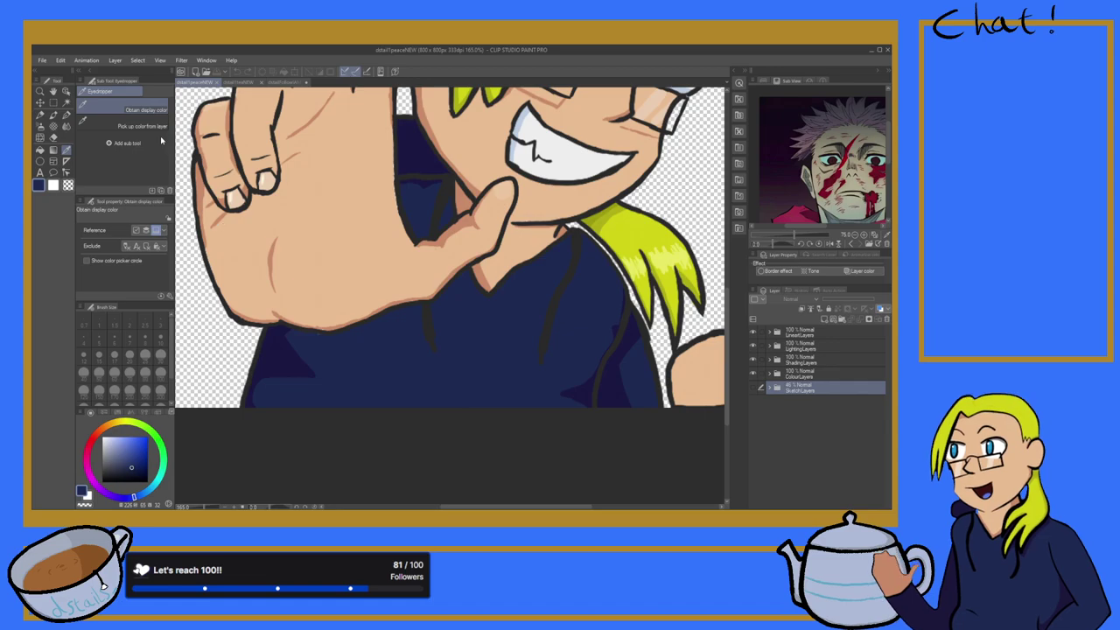
pyautogui.click(287, 83)
pyautogui.scroll(-4, 374, 297)
pyautogui.scroll(4, 374, 298)
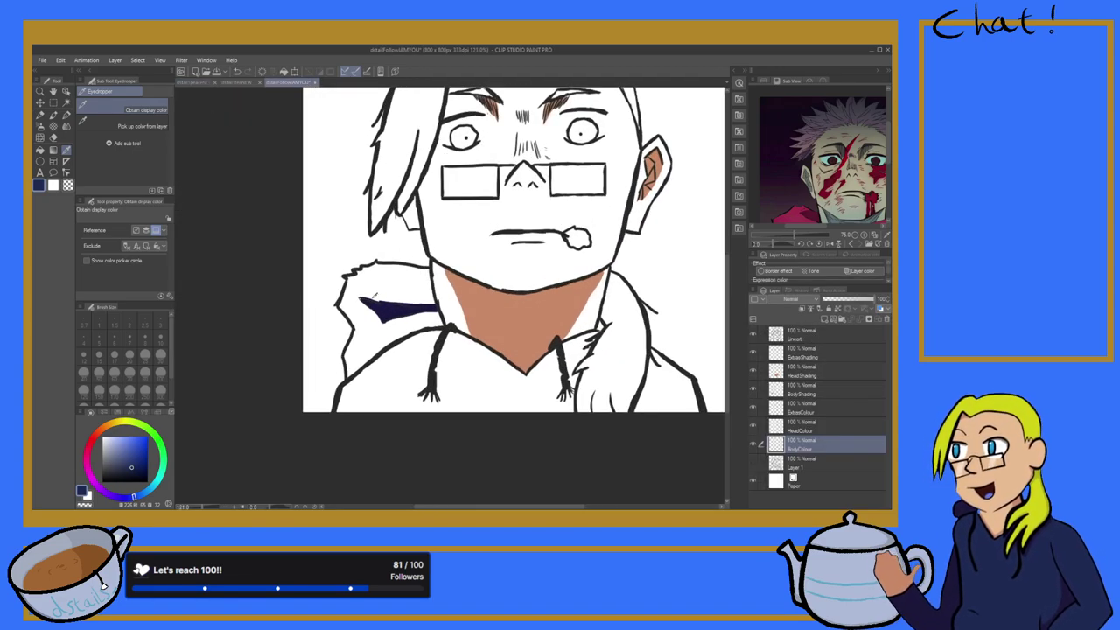
# Step: Fill the hood section around the fold shadow with the base blue, using the Turnip pen at size 20
pyautogui.scroll(2, 316, 253)
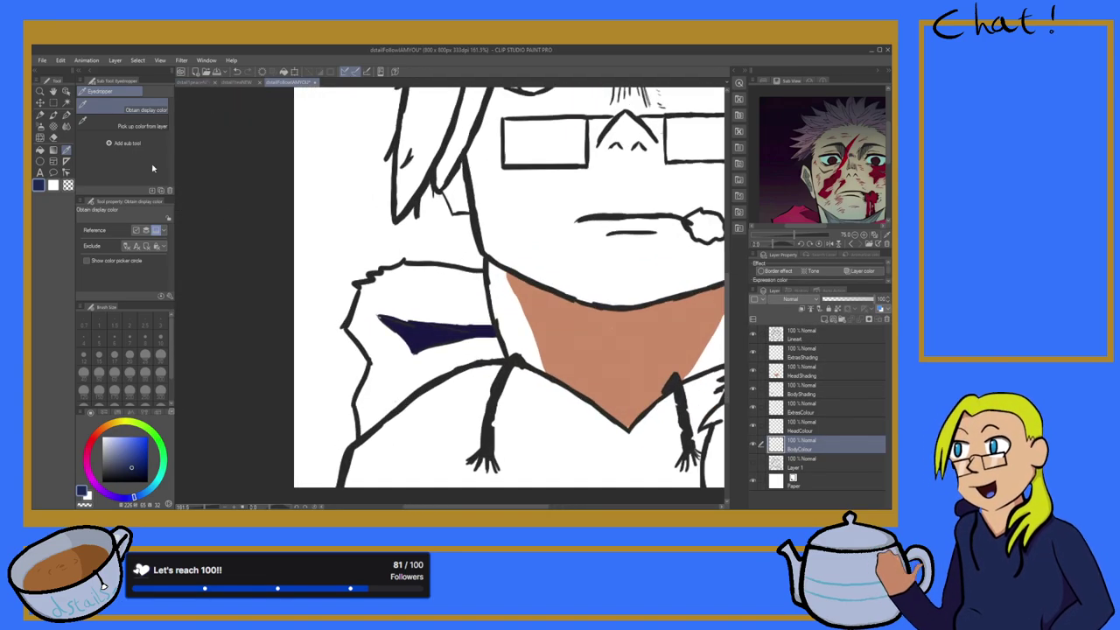
pyautogui.press('p')
pyautogui.scroll(-1, 371, 315)
pyautogui.scroll(3, 371, 314)
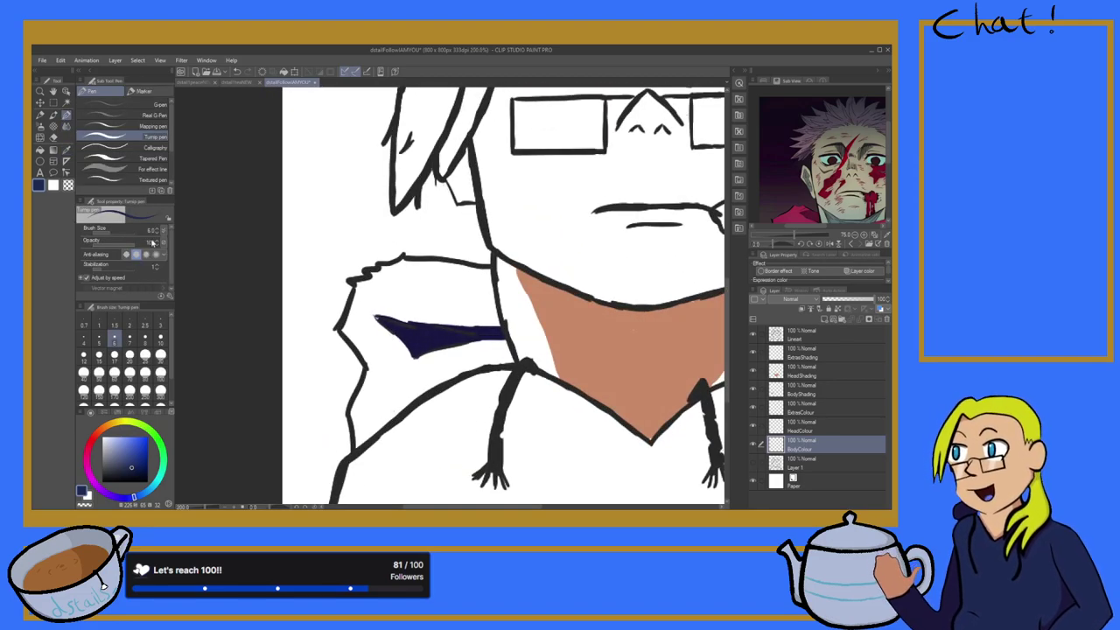
pyautogui.click(130, 355)
pyautogui.moveTo(449, 311)
pyautogui.mouseDown()
pyautogui.moveTo(460, 286)
pyautogui.moveTo(473, 328)
pyautogui.moveTo(469, 295)
pyautogui.moveTo(492, 338)
pyautogui.moveTo(487, 305)
pyautogui.moveTo(505, 359)
pyautogui.moveTo(479, 336)
pyautogui.moveTo(487, 345)
pyautogui.moveTo(461, 356)
pyautogui.moveTo(477, 364)
pyautogui.moveTo(439, 372)
pyautogui.mouseUp()
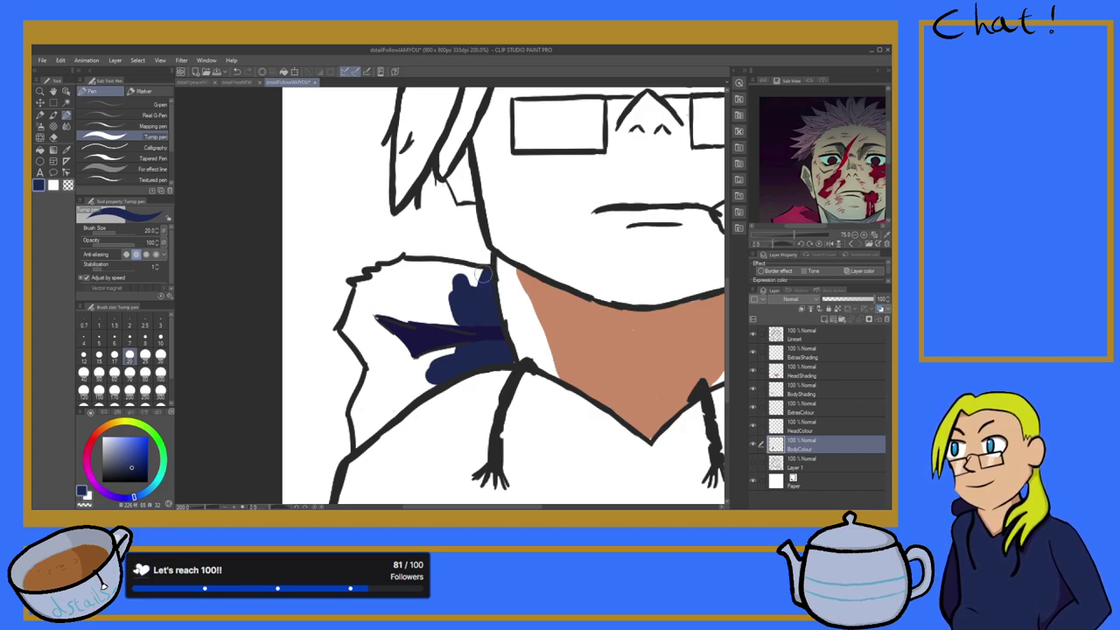
pyautogui.moveTo(451, 293)
pyautogui.mouseDown()
pyautogui.moveTo(451, 339)
pyautogui.moveTo(387, 399)
pyautogui.moveTo(434, 380)
pyautogui.moveTo(352, 447)
pyautogui.moveTo(376, 377)
pyautogui.mouseUp()
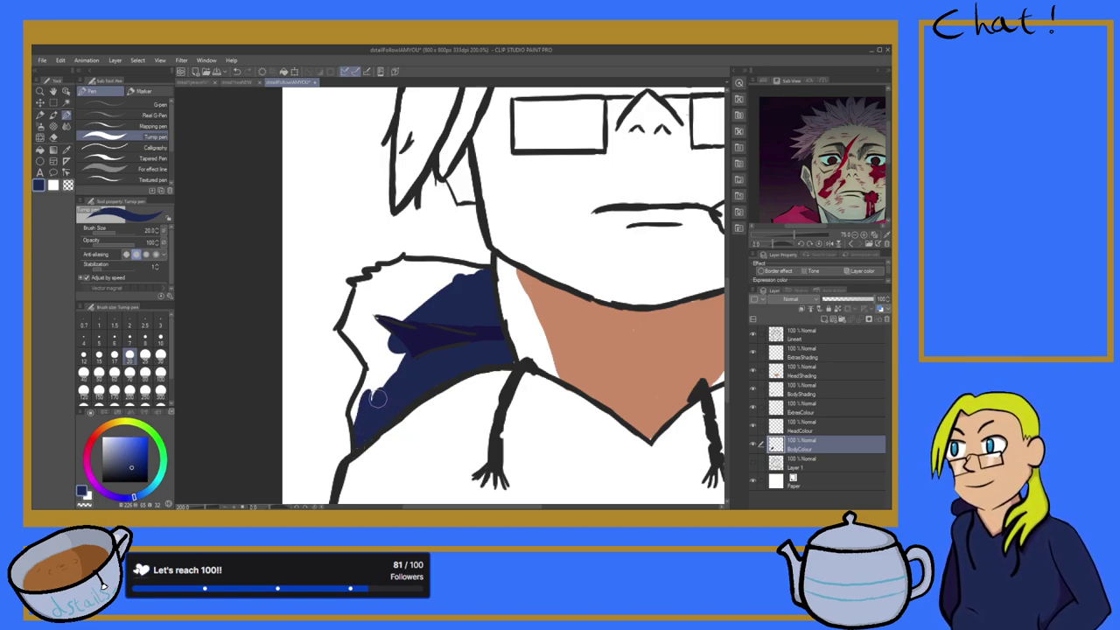
pyautogui.moveTo(354, 417)
pyautogui.mouseDown()
pyautogui.moveTo(415, 304)
pyautogui.moveTo(384, 317)
pyautogui.moveTo(374, 347)
pyautogui.moveTo(350, 331)
pyautogui.moveTo(357, 287)
pyautogui.mouseUp()
pyautogui.moveTo(359, 326)
pyautogui.mouseDown()
pyautogui.moveTo(478, 274)
pyautogui.moveTo(427, 289)
pyautogui.moveTo(446, 288)
pyautogui.moveTo(410, 323)
pyautogui.moveTo(417, 285)
pyautogui.moveTo(389, 285)
pyautogui.moveTo(438, 274)
pyautogui.mouseUp()
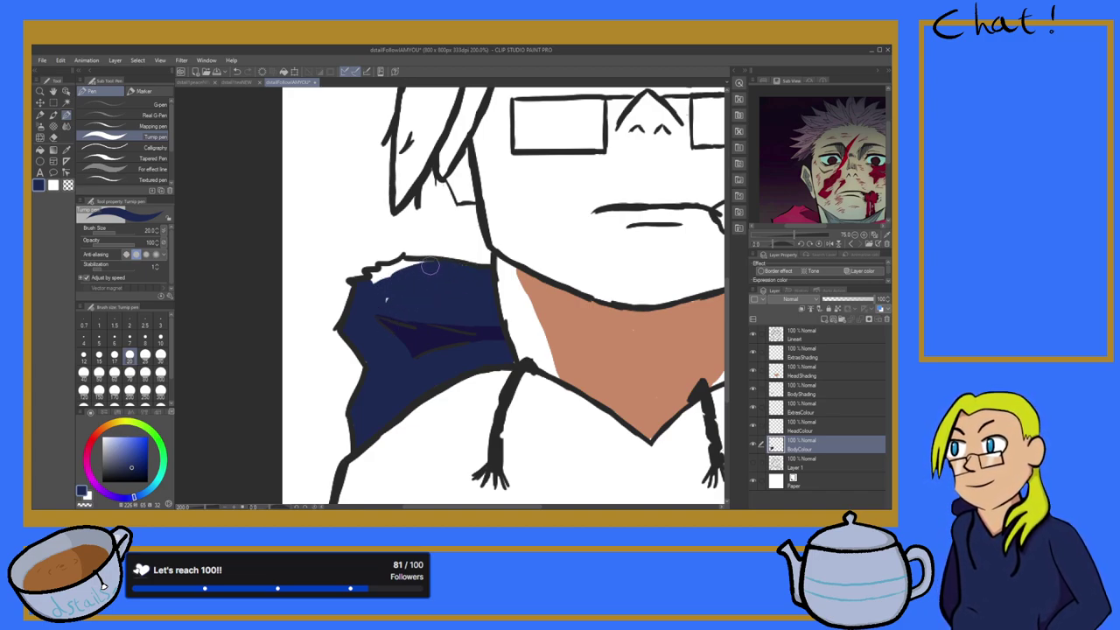
pyautogui.moveTo(420, 267)
pyautogui.mouseDown()
pyautogui.moveTo(390, 274)
pyautogui.moveTo(415, 261)
pyautogui.mouseUp()
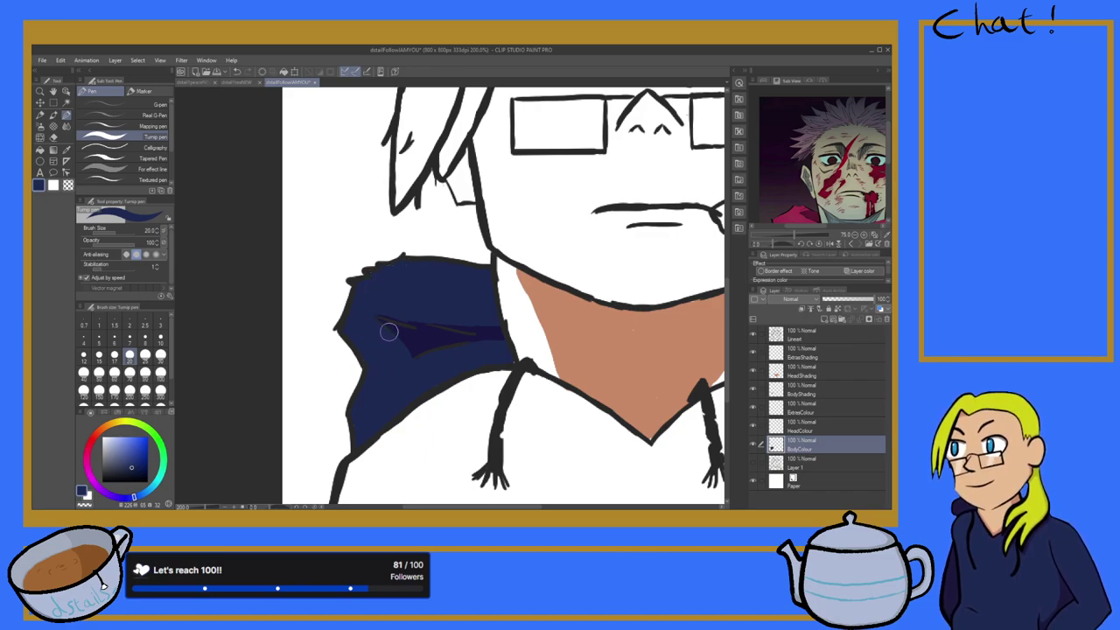
# Step: Fill the hoodie's shoulder below the hood and the lower chest with the base blue, using Turnip pen sizes 30 and 100
pyautogui.scroll(-8, 432, 313)
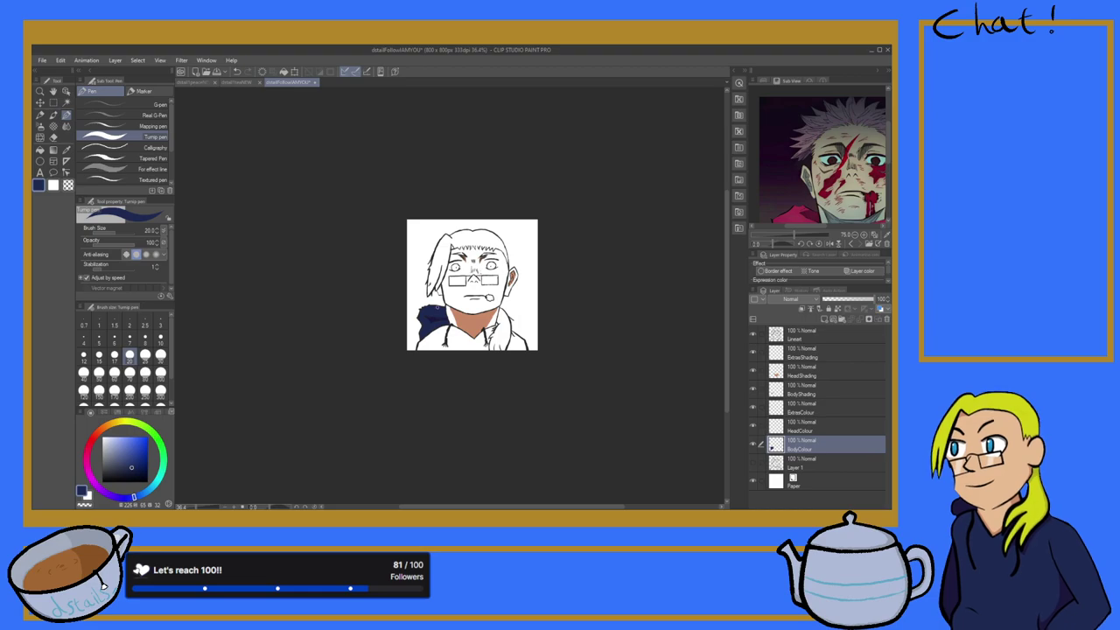
pyautogui.scroll(4, 431, 356)
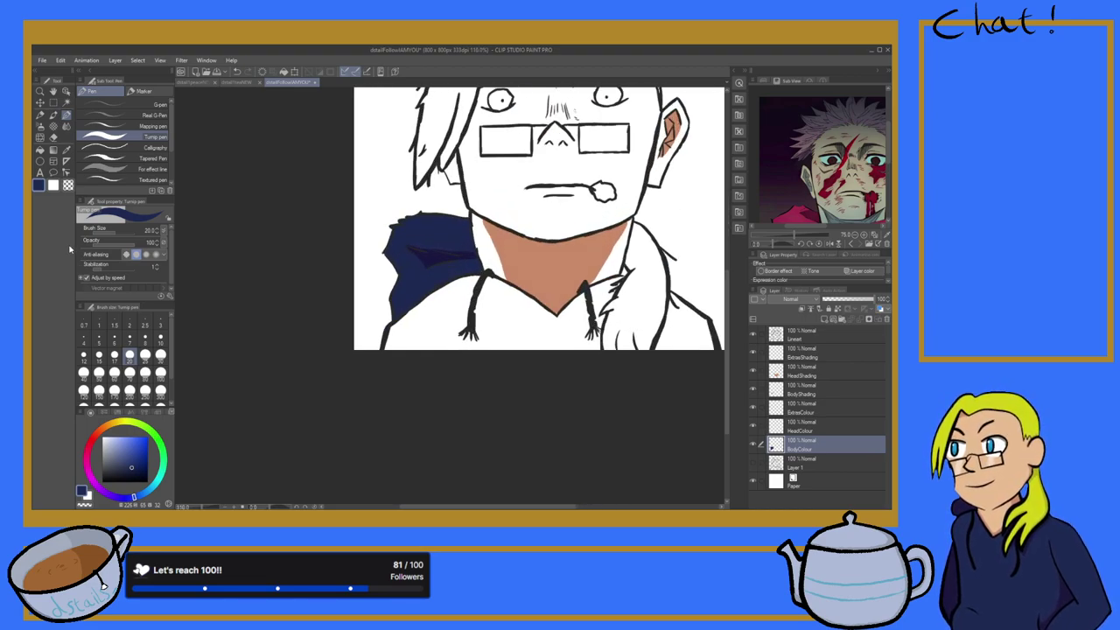
pyautogui.click(160, 354)
pyautogui.moveTo(433, 295)
pyautogui.mouseDown()
pyautogui.moveTo(434, 356)
pyautogui.moveTo(458, 283)
pyautogui.moveTo(499, 330)
pyautogui.moveTo(402, 350)
pyautogui.moveTo(427, 299)
pyautogui.mouseUp()
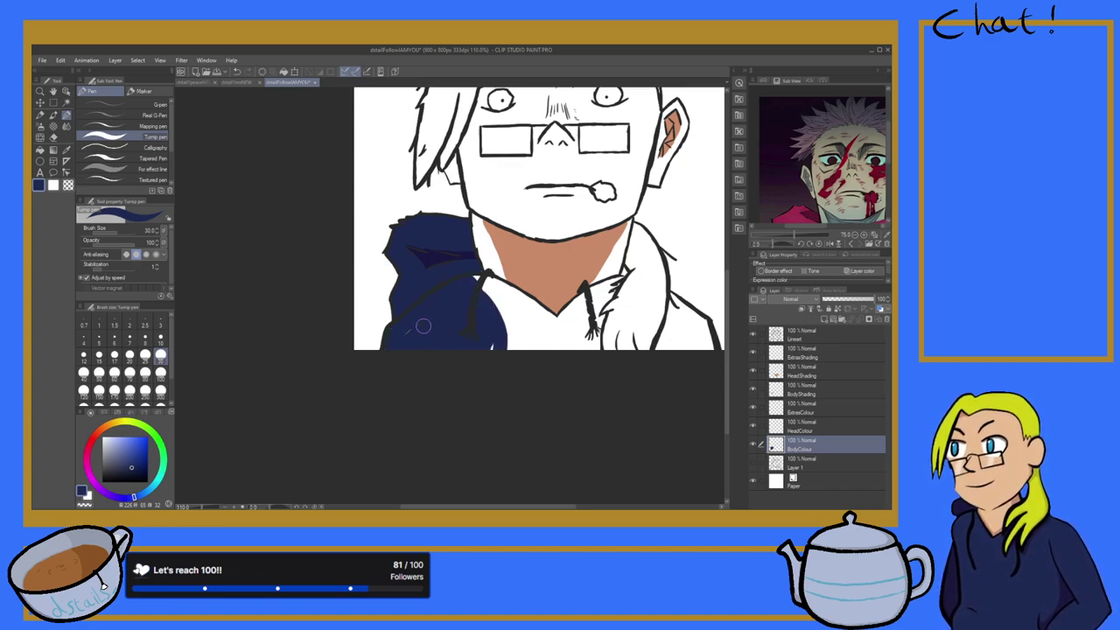
pyautogui.click(160, 371)
pyautogui.moveTo(445, 292)
pyautogui.mouseDown()
pyautogui.moveTo(542, 274)
pyautogui.moveTo(510, 339)
pyautogui.moveTo(489, 316)
pyautogui.moveTo(520, 333)
pyautogui.moveTo(478, 293)
pyautogui.moveTo(467, 298)
pyautogui.moveTo(556, 367)
pyautogui.moveTo(507, 338)
pyautogui.moveTo(537, 359)
pyautogui.moveTo(578, 343)
pyautogui.moveTo(538, 352)
pyautogui.moveTo(580, 350)
pyautogui.mouseUp()
# Step: Extend the base blue up to the neckline beside the first drawstring with the Turnip pen at size 50
pyautogui.scroll(5, 580, 350)
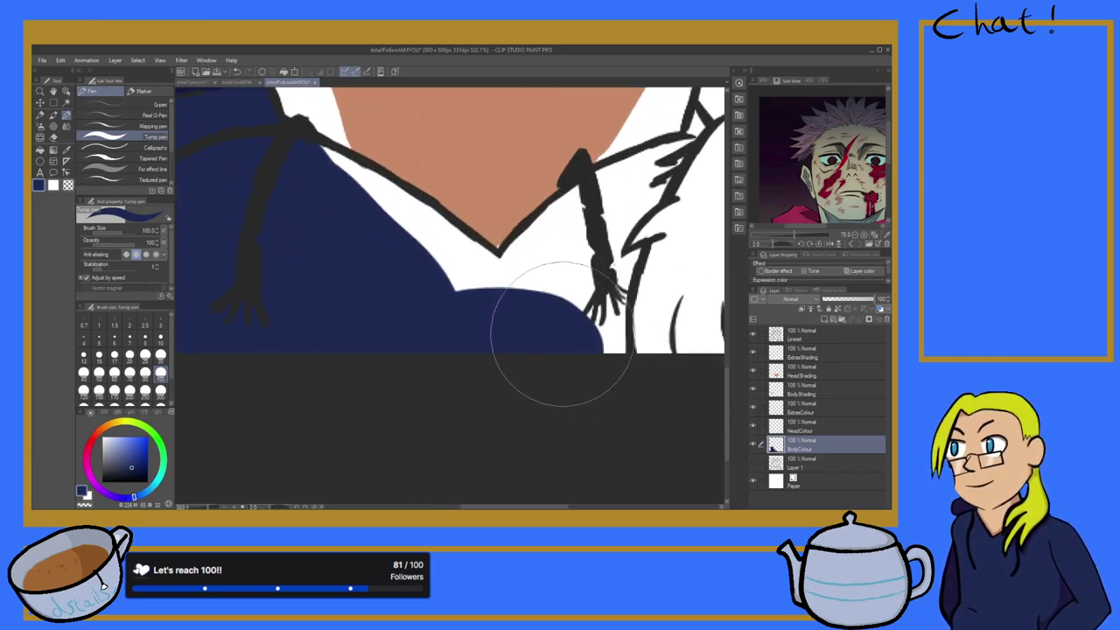
pyautogui.click(100, 373)
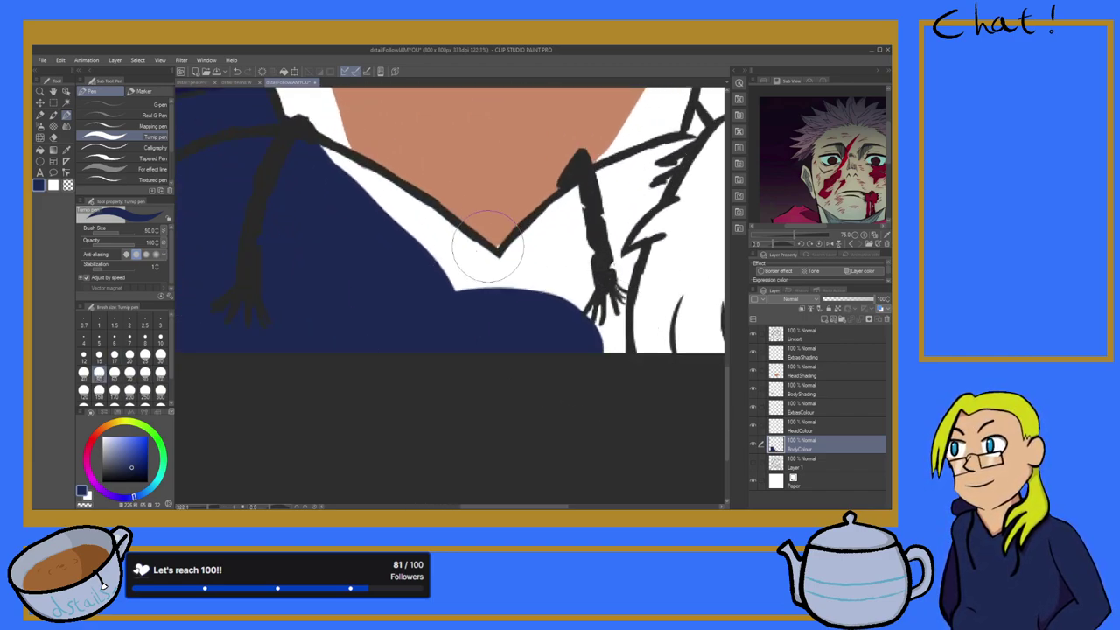
pyautogui.moveTo(344, 195)
pyautogui.mouseDown()
pyautogui.moveTo(418, 268)
pyautogui.moveTo(299, 164)
pyautogui.moveTo(398, 226)
pyautogui.moveTo(447, 299)
pyautogui.moveTo(364, 207)
pyautogui.moveTo(440, 260)
pyautogui.moveTo(346, 185)
pyautogui.moveTo(421, 247)
pyautogui.moveTo(376, 244)
pyautogui.mouseUp()
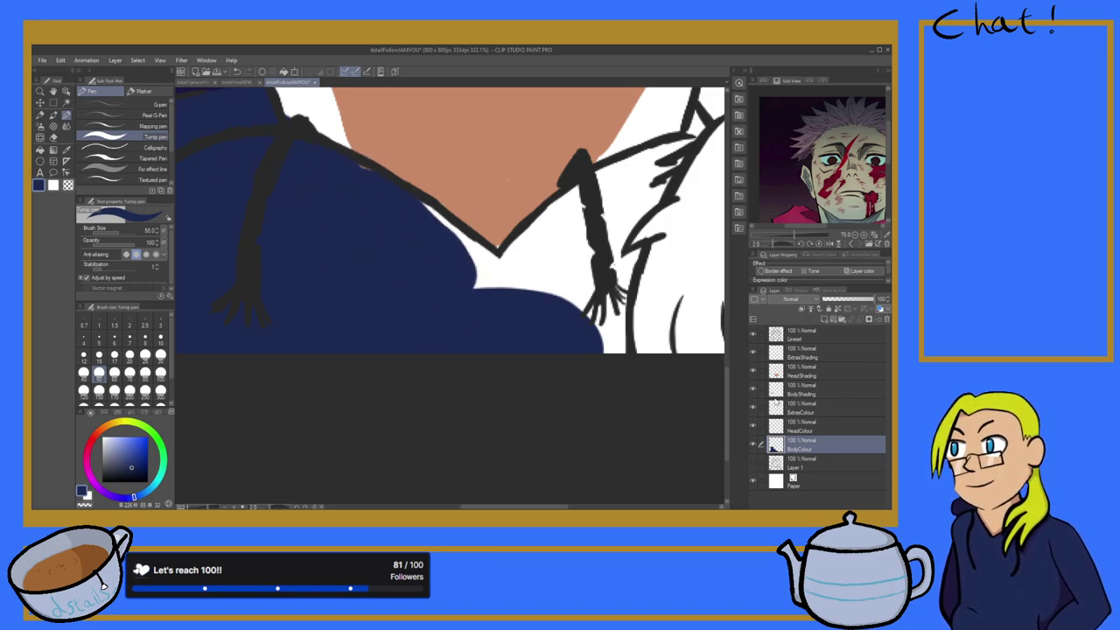
# Step: Erase the neck shading's spill at the neckline on HeadShading, and fill the rest of the hoodie's front with base blue on BodyColour
pyautogui.click(814, 376)
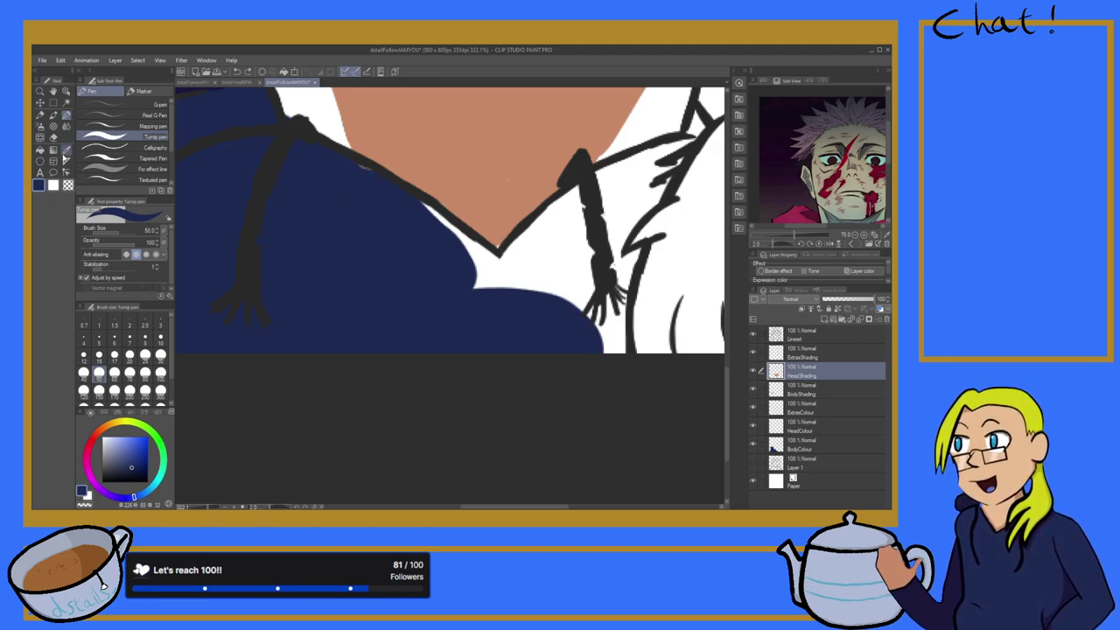
pyautogui.press('e')
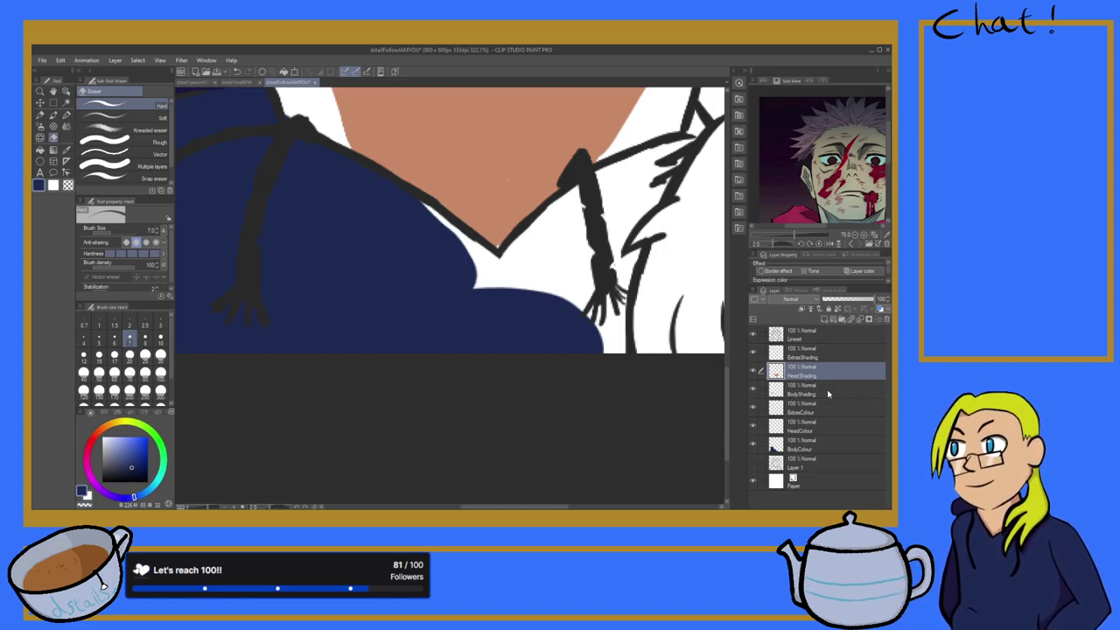
pyautogui.click(817, 446)
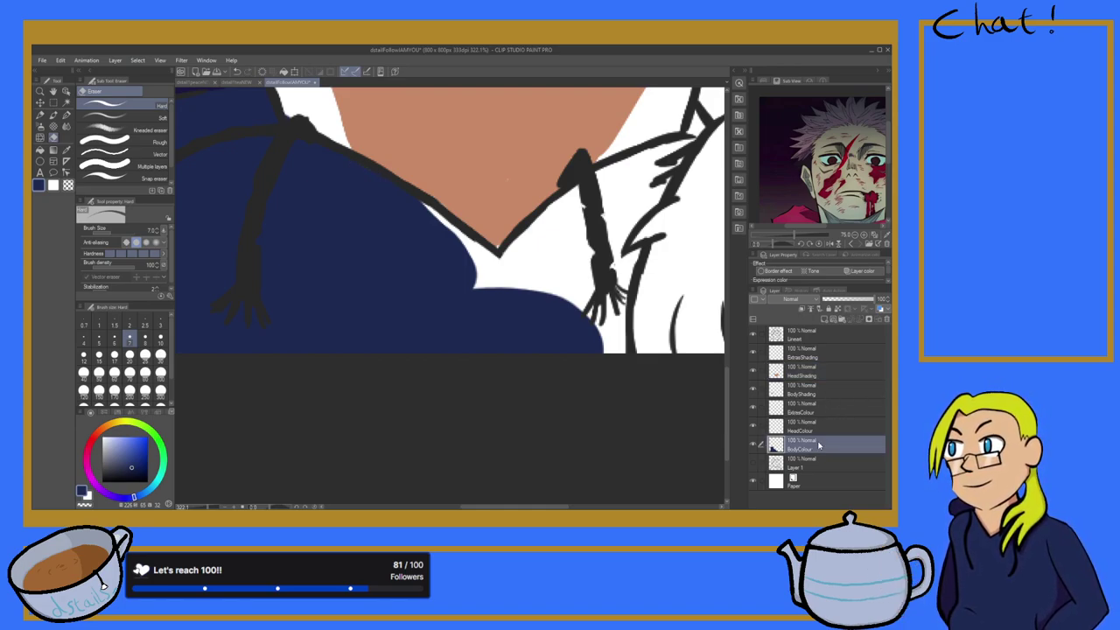
pyautogui.click(65, 114)
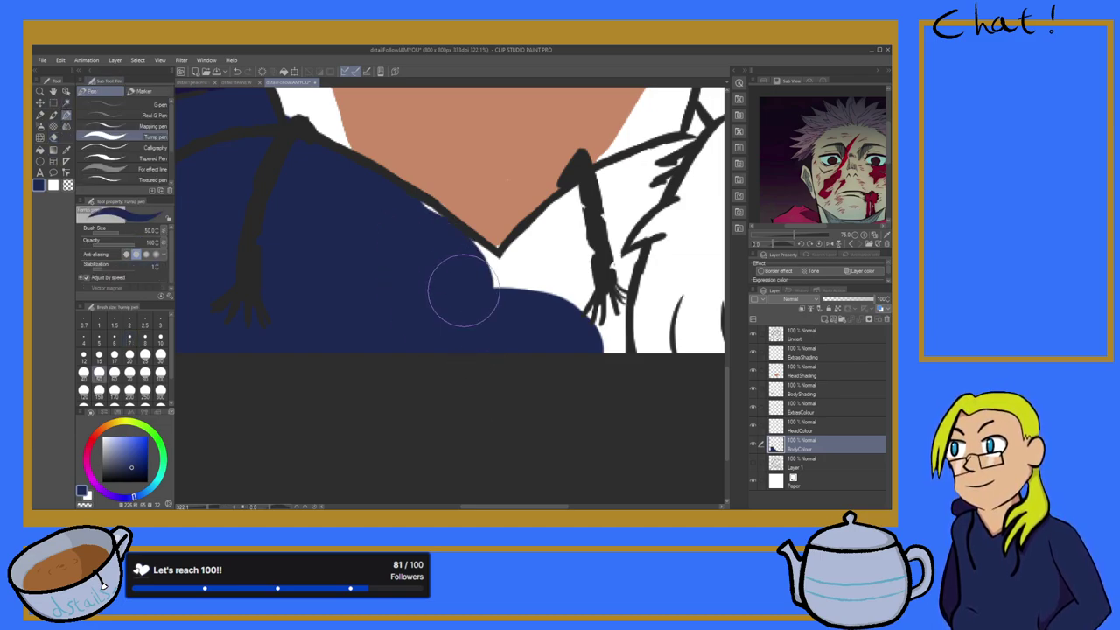
pyautogui.moveTo(455, 265)
pyautogui.mouseDown()
pyautogui.moveTo(511, 321)
pyautogui.moveTo(534, 259)
pyautogui.moveTo(516, 275)
pyautogui.moveTo(580, 243)
pyautogui.moveTo(666, 163)
pyautogui.moveTo(632, 180)
pyautogui.moveTo(682, 148)
pyautogui.moveTo(592, 208)
pyautogui.moveTo(642, 165)
pyautogui.moveTo(569, 238)
pyautogui.moveTo(604, 199)
pyautogui.moveTo(546, 246)
pyautogui.moveTo(594, 197)
pyautogui.moveTo(539, 239)
pyautogui.moveTo(540, 254)
pyautogui.moveTo(555, 260)
pyautogui.moveTo(653, 189)
pyautogui.moveTo(625, 207)
pyautogui.moveTo(657, 160)
pyautogui.moveTo(621, 186)
pyautogui.moveTo(578, 251)
pyautogui.moveTo(617, 212)
pyautogui.moveTo(593, 254)
pyautogui.moveTo(629, 214)
pyautogui.moveTo(558, 317)
pyautogui.moveTo(563, 329)
pyautogui.moveTo(588, 317)
pyautogui.moveTo(601, 292)
pyautogui.moveTo(608, 358)
pyautogui.moveTo(637, 263)
pyautogui.moveTo(613, 286)
pyautogui.moveTo(649, 251)
pyautogui.moveTo(616, 272)
pyautogui.moveTo(610, 312)
pyautogui.mouseUp()
# Step: Fill the remaining shoulder and sleeve on the outer side of the ponytail with the base blue, using the Turnip pen at size 50
pyautogui.scroll(-8, 620, 257)
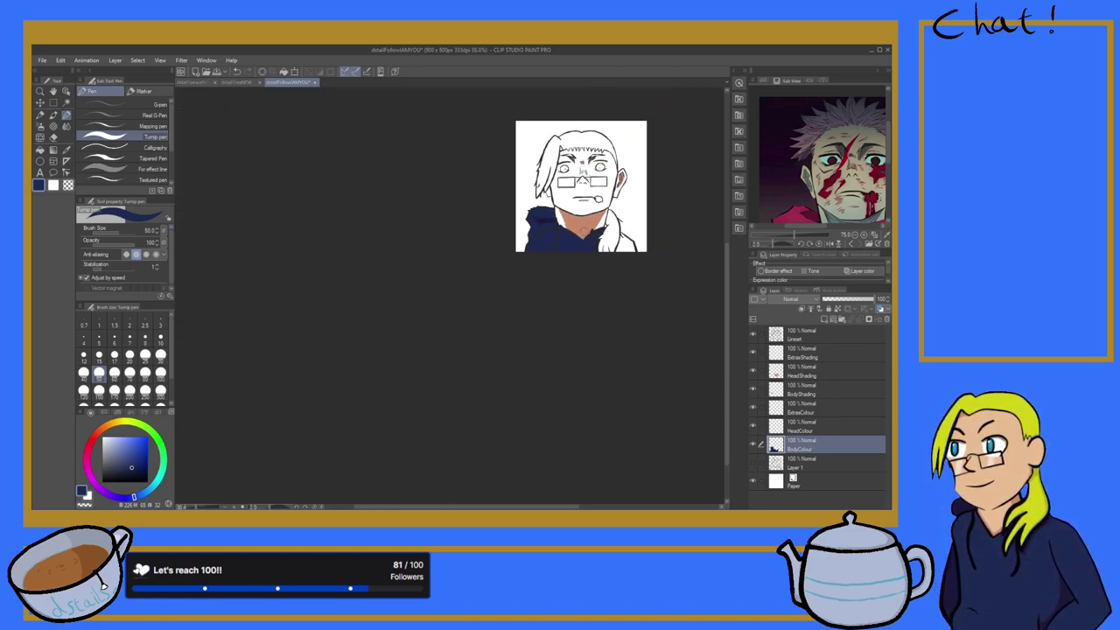
pyautogui.scroll(7, 623, 255)
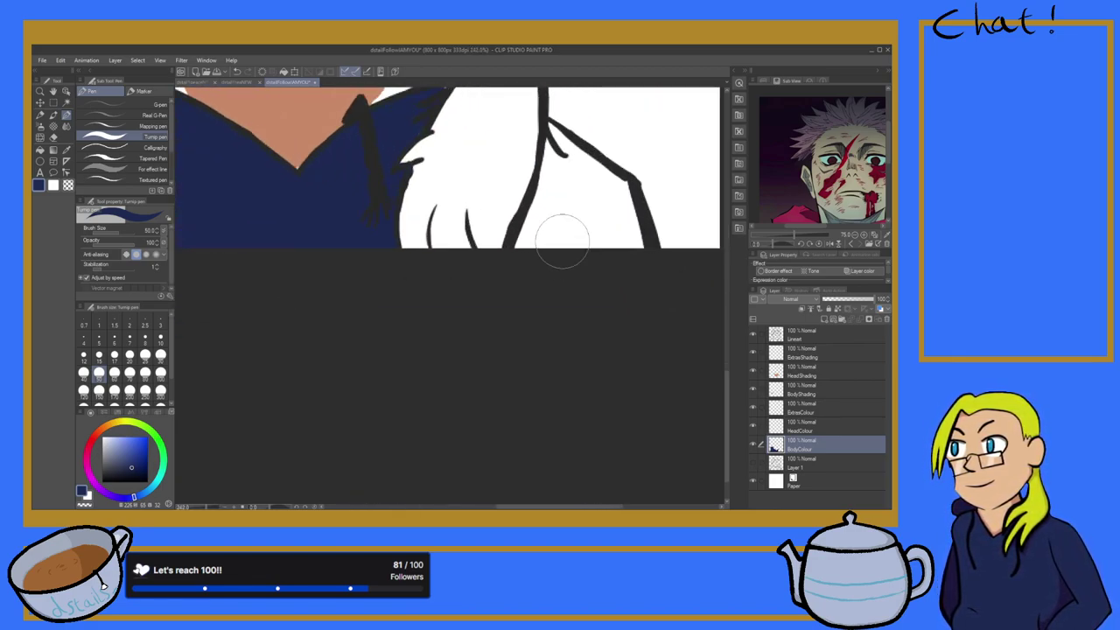
pyautogui.scroll(3, 560, 212)
pyautogui.moveTo(532, 255)
pyautogui.mouseDown()
pyautogui.moveTo(531, 320)
pyautogui.moveTo(479, 371)
pyautogui.mouseUp()
pyautogui.scroll(-6, 526, 353)
pyautogui.scroll(4, 574, 358)
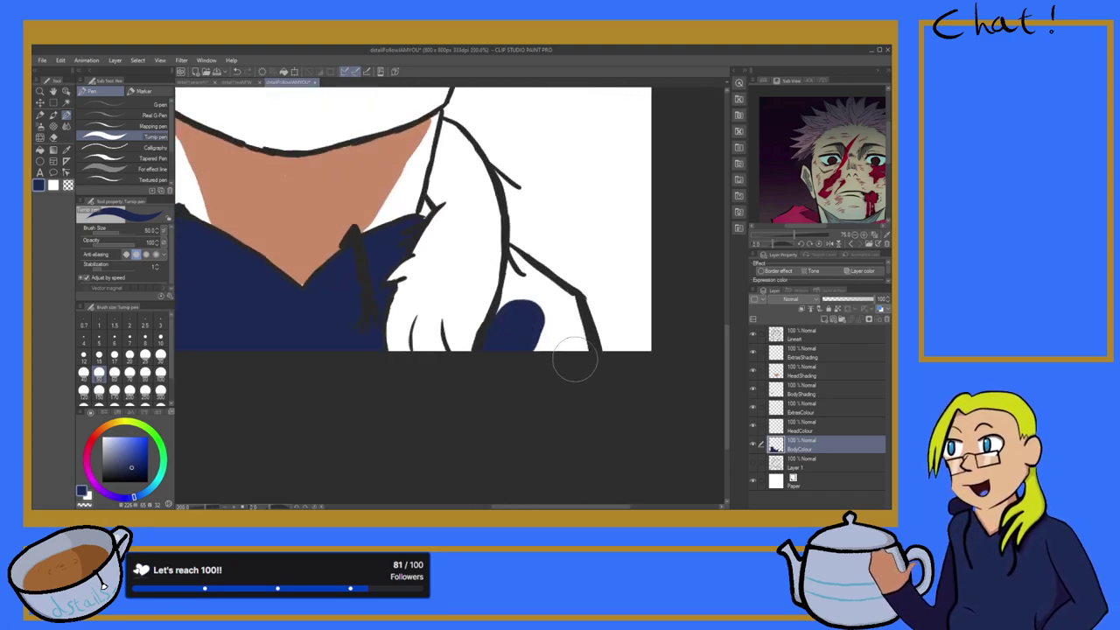
pyautogui.moveTo(525, 168)
pyautogui.mouseDown()
pyautogui.moveTo(531, 305)
pyautogui.moveTo(515, 298)
pyautogui.moveTo(513, 350)
pyautogui.moveTo(558, 313)
pyautogui.moveTo(552, 280)
pyautogui.moveTo(497, 230)
pyautogui.moveTo(453, 159)
pyautogui.moveTo(515, 218)
pyautogui.moveTo(522, 254)
pyautogui.moveTo(477, 199)
pyautogui.moveTo(458, 275)
pyautogui.moveTo(467, 199)
pyautogui.moveTo(434, 273)
pyautogui.moveTo(458, 195)
pyautogui.moveTo(440, 266)
pyautogui.mouseUp()
pyautogui.scroll(-6, 454, 367)
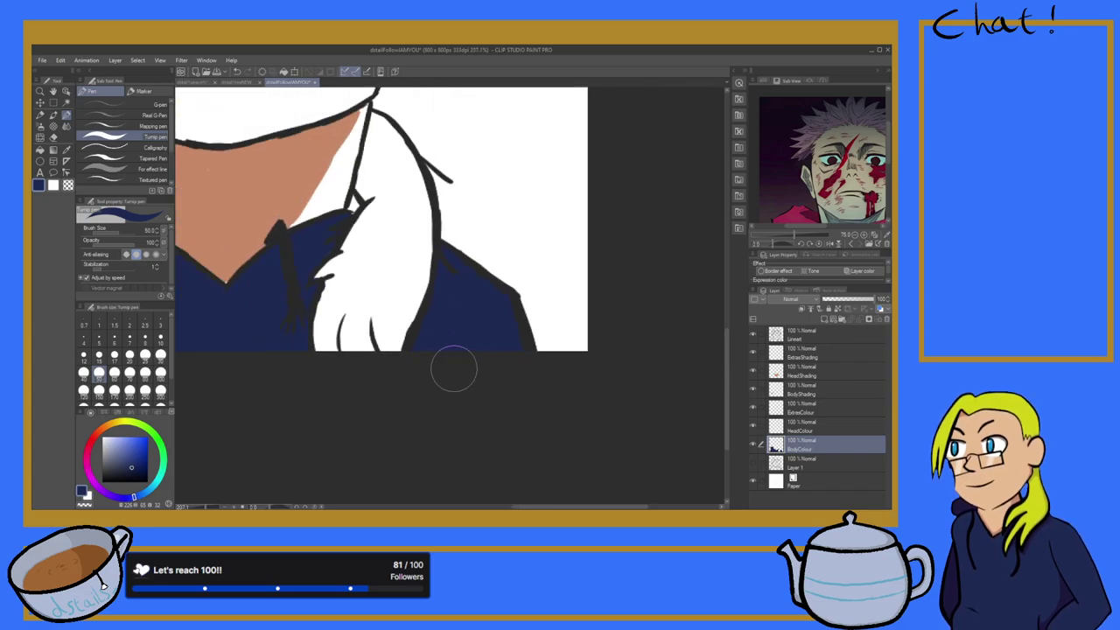
# Step: Reframe the reference image to show the red collar, sample the hood fold's dark navy and select the BodyShading layer
pyautogui.scroll(-2, 413, 359)
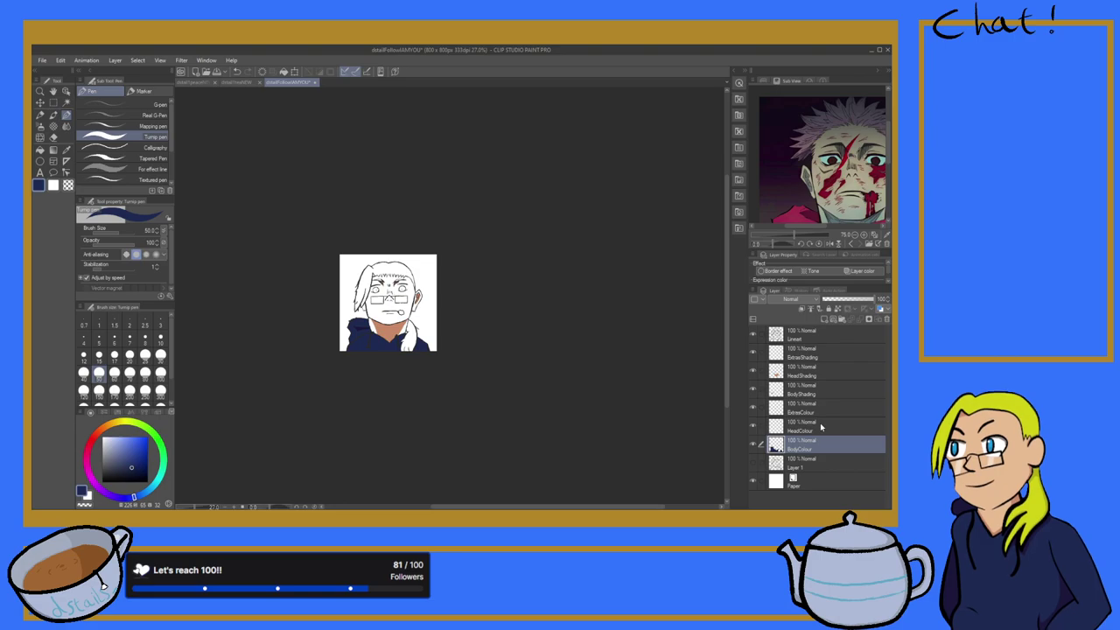
pyautogui.scroll(5, 313, 307)
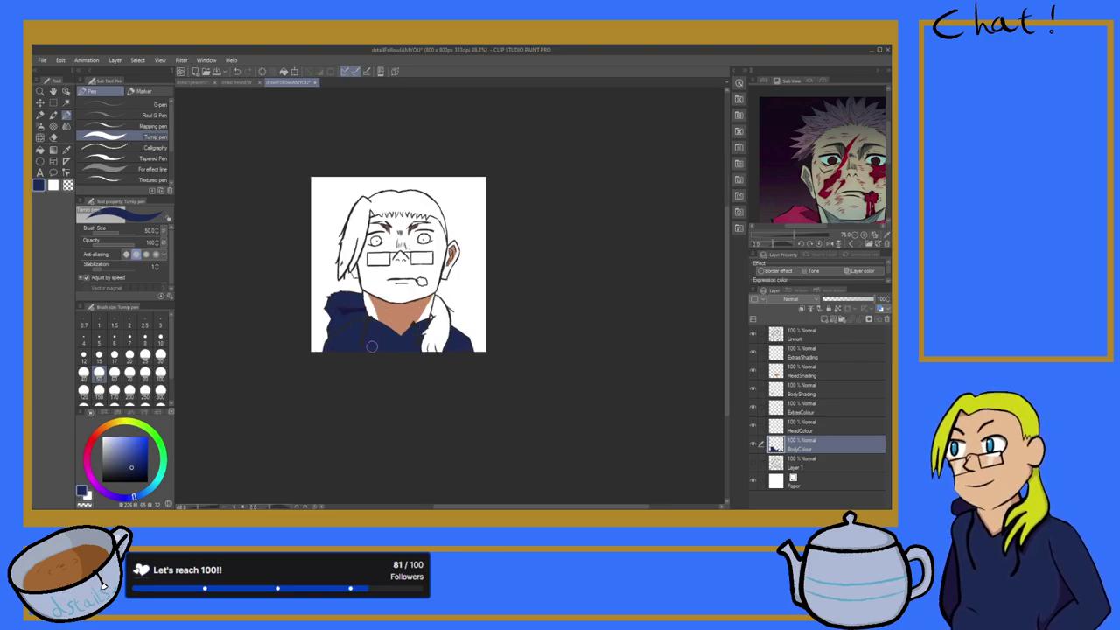
pyautogui.scroll(1, 313, 307)
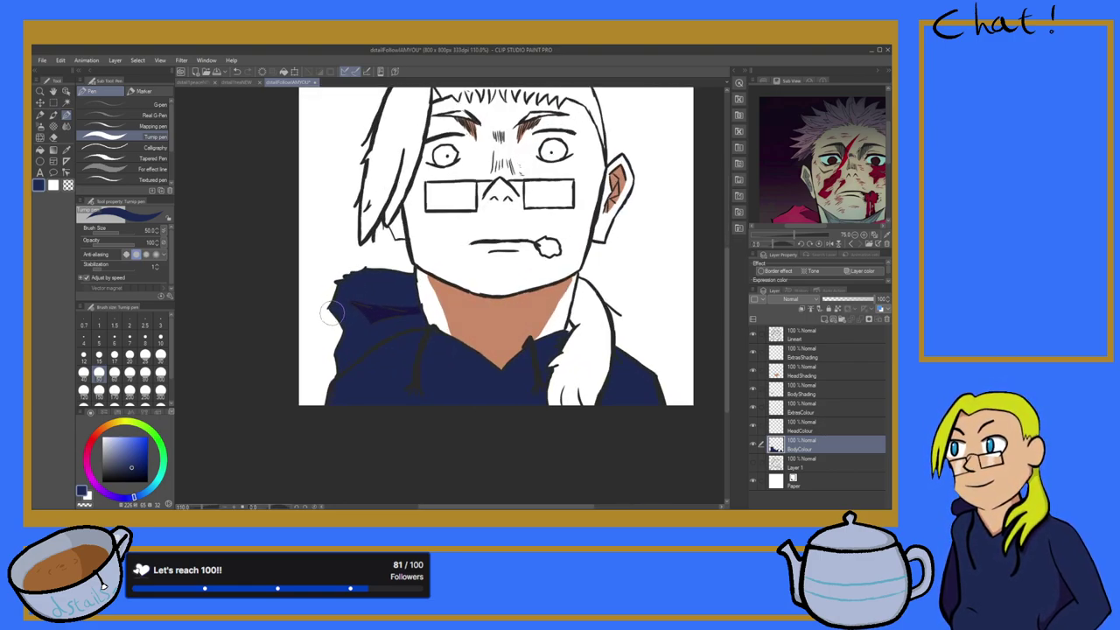
pyautogui.moveTo(781, 193); pyautogui.dragTo(779, 151)
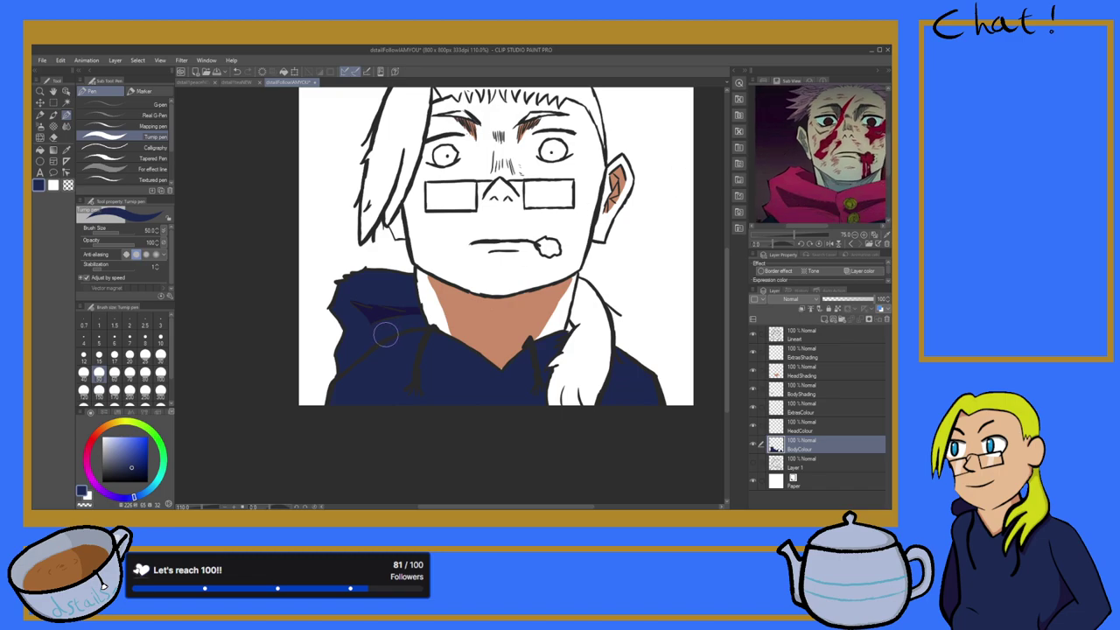
pyautogui.scroll(2, 386, 333)
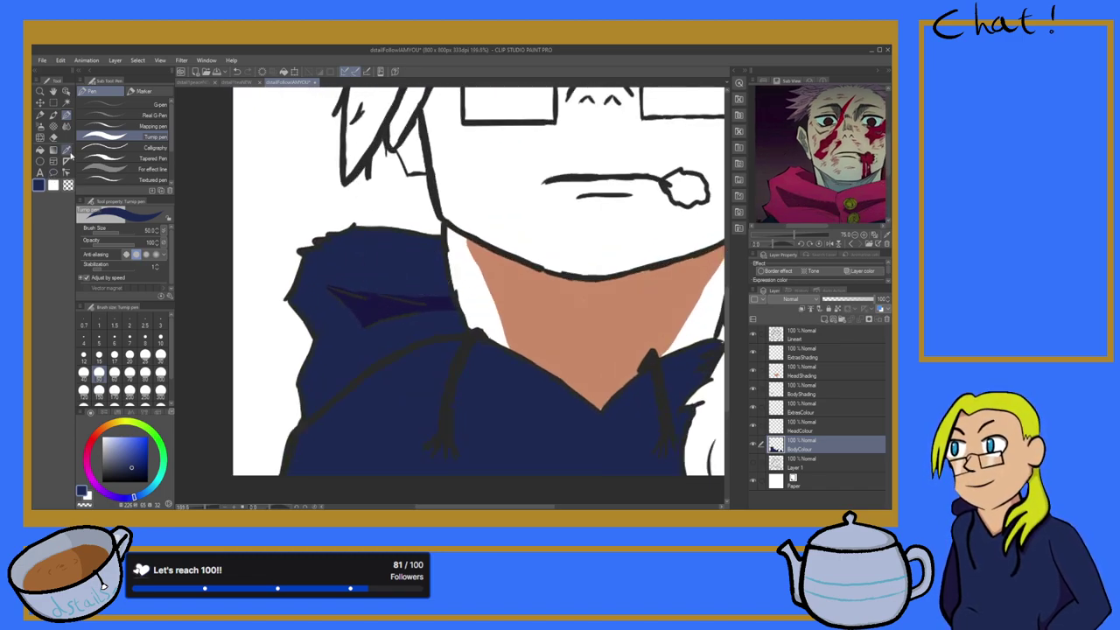
pyautogui.click(68, 152)
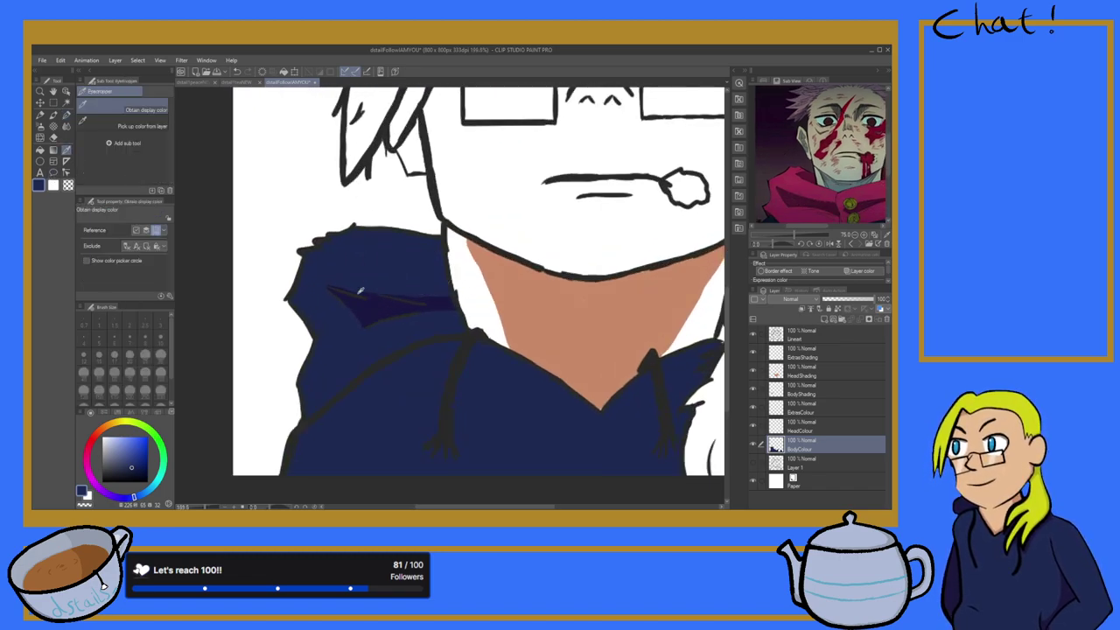
pyautogui.click(810, 391)
pyautogui.scroll(7, 451, 187)
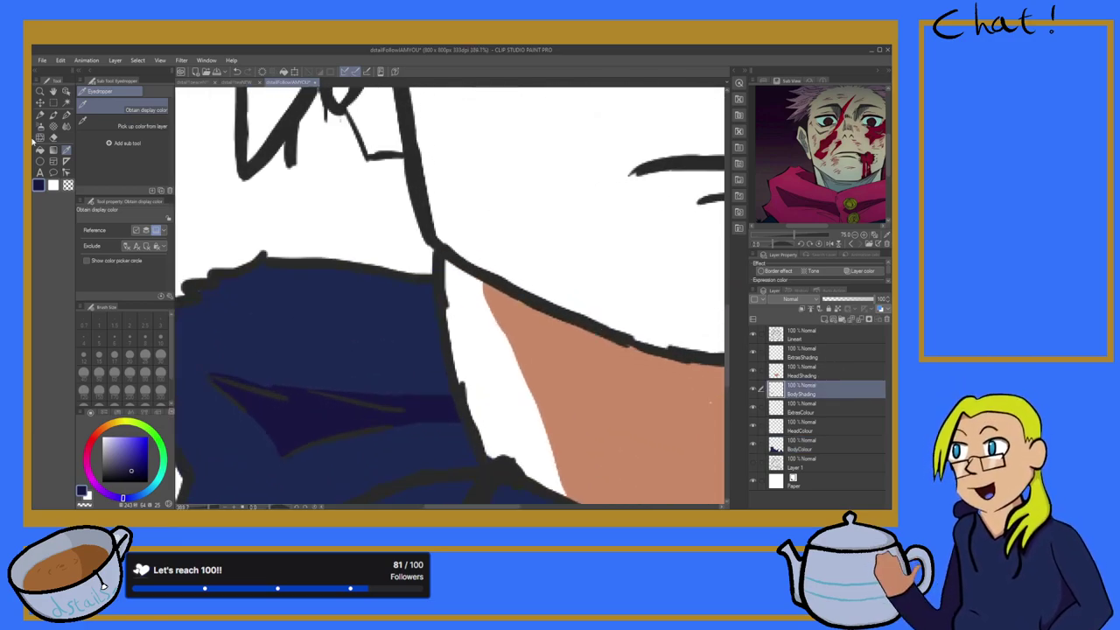
# Step: Paint a dark navy shadow on the hood beside the jaw with the Turnip pen at size 20, and trim its edge with the Hard eraser
pyautogui.click(67, 116)
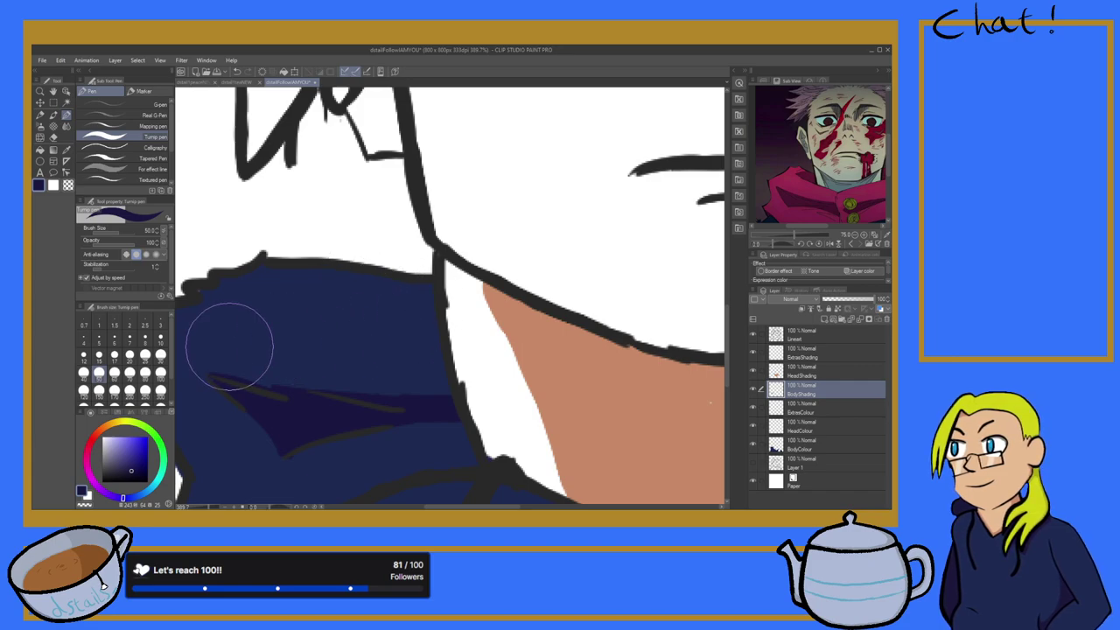
pyautogui.click(129, 356)
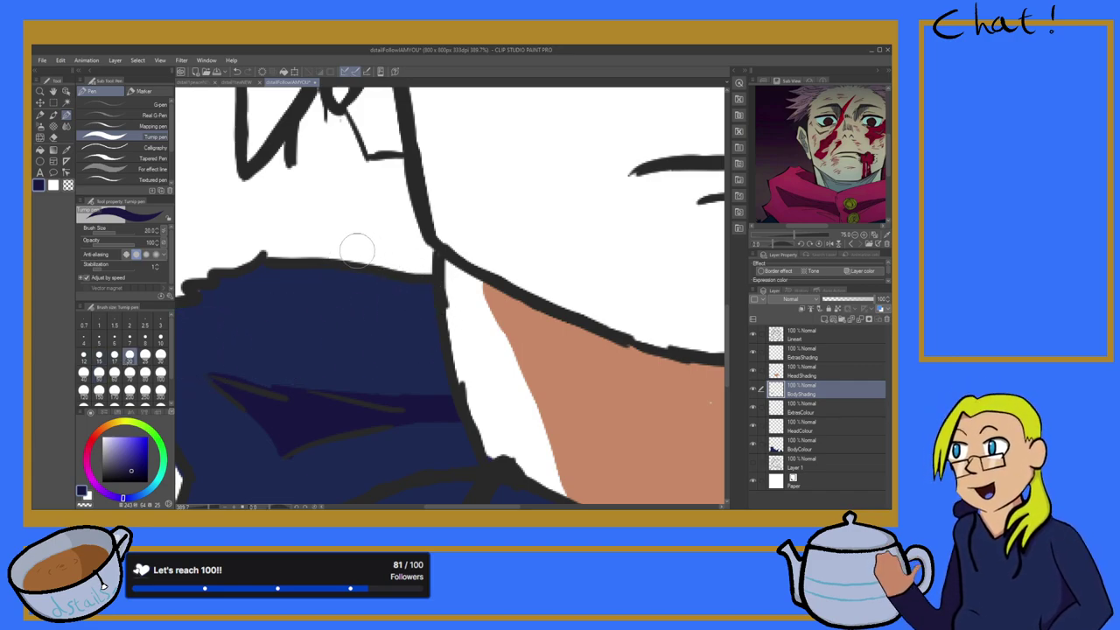
pyautogui.moveTo(398, 280)
pyautogui.mouseDown()
pyautogui.moveTo(319, 283)
pyautogui.moveTo(329, 290)
pyautogui.moveTo(323, 281)
pyautogui.moveTo(362, 274)
pyautogui.moveTo(308, 299)
pyautogui.moveTo(339, 284)
pyautogui.moveTo(308, 292)
pyautogui.moveTo(316, 308)
pyautogui.moveTo(384, 327)
pyautogui.moveTo(344, 291)
pyautogui.moveTo(397, 319)
pyautogui.moveTo(426, 299)
pyautogui.moveTo(410, 284)
pyautogui.moveTo(376, 284)
pyautogui.moveTo(422, 299)
pyautogui.moveTo(405, 318)
pyautogui.moveTo(361, 319)
pyautogui.moveTo(418, 334)
pyautogui.moveTo(373, 323)
pyautogui.moveTo(420, 332)
pyautogui.moveTo(435, 315)
pyautogui.moveTo(417, 296)
pyautogui.moveTo(435, 335)
pyautogui.moveTo(400, 320)
pyautogui.moveTo(414, 341)
pyautogui.moveTo(438, 344)
pyautogui.moveTo(409, 325)
pyautogui.mouseUp()
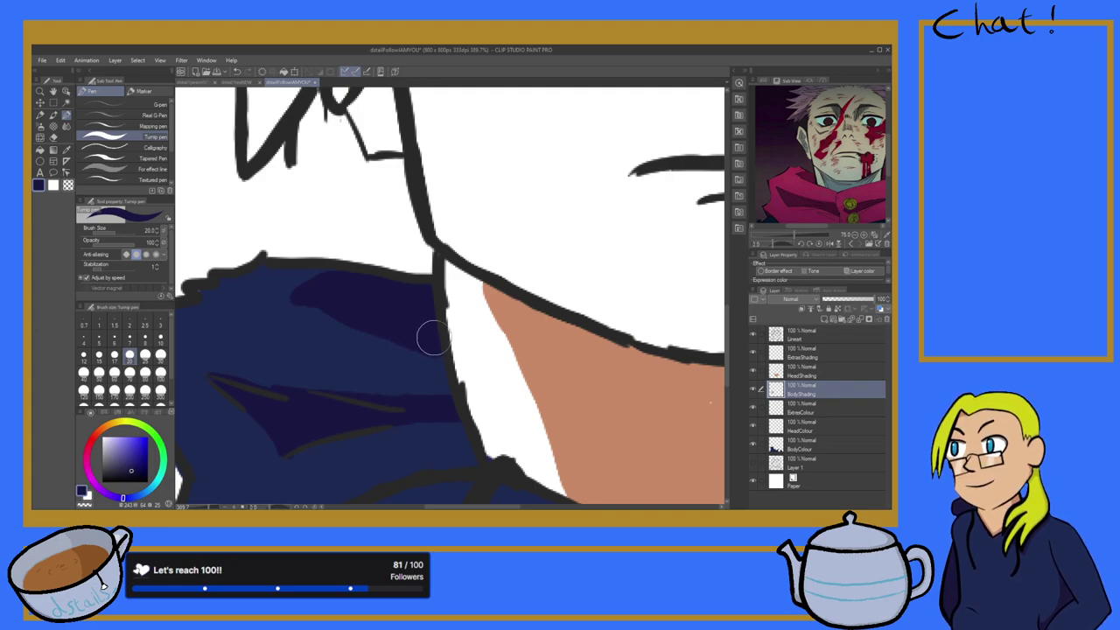
pyautogui.click(53, 138)
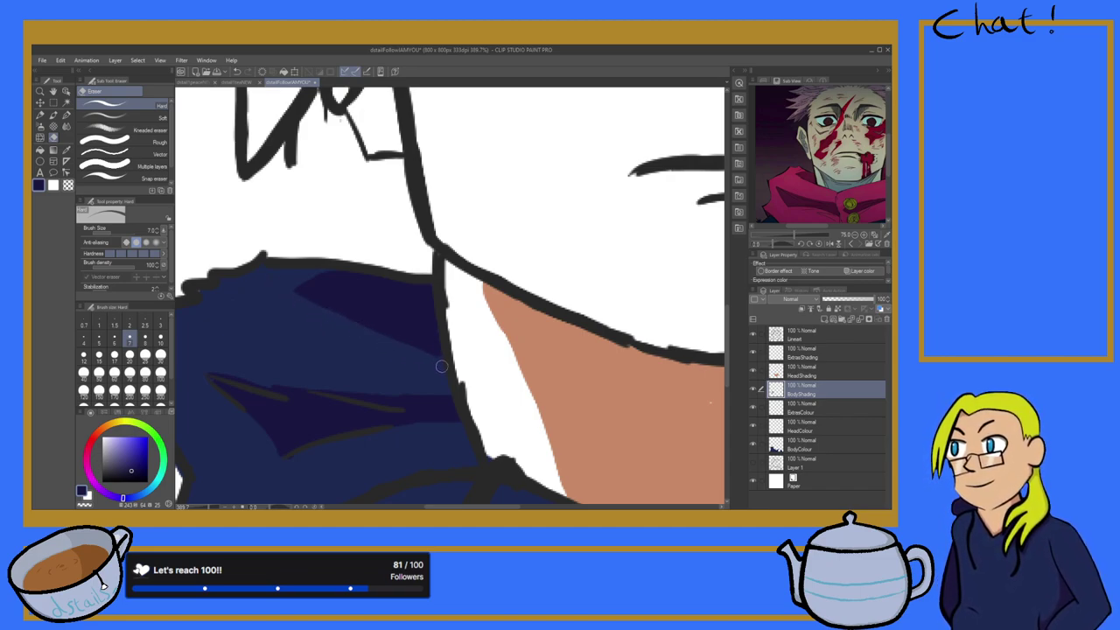
# Step: Paint a narrow dark navy shadow along the inner side of the drawstring nearest the hood fold, using the Turnip pen at size 20
pyautogui.scroll(-10, 446, 371)
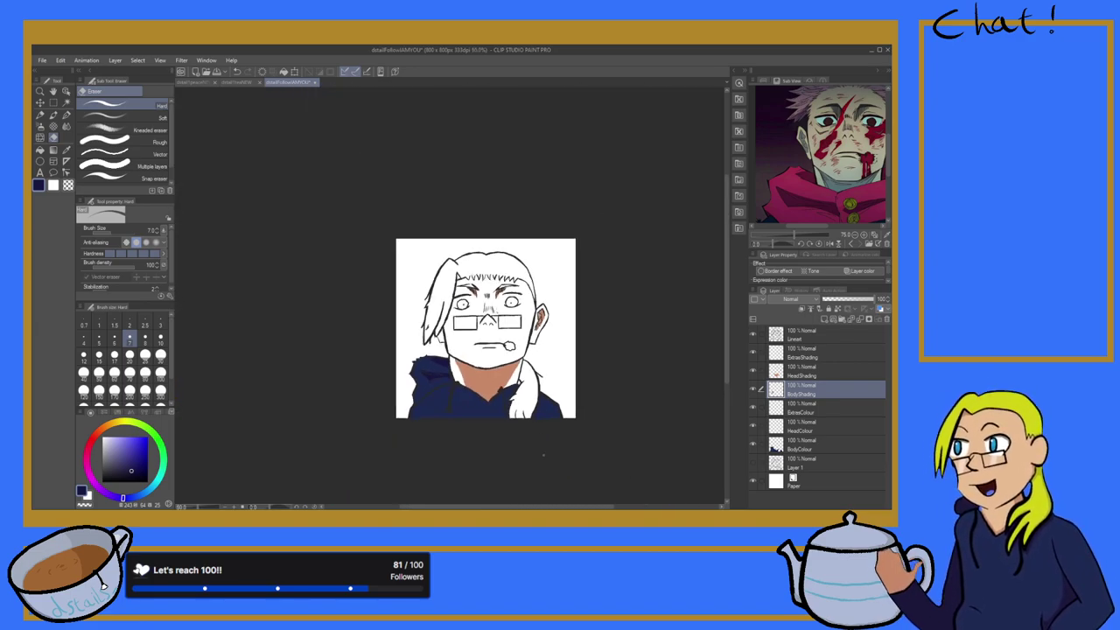
pyautogui.scroll(10, 464, 385)
pyautogui.scroll(2, 465, 385)
pyautogui.scroll(2, 612, 399)
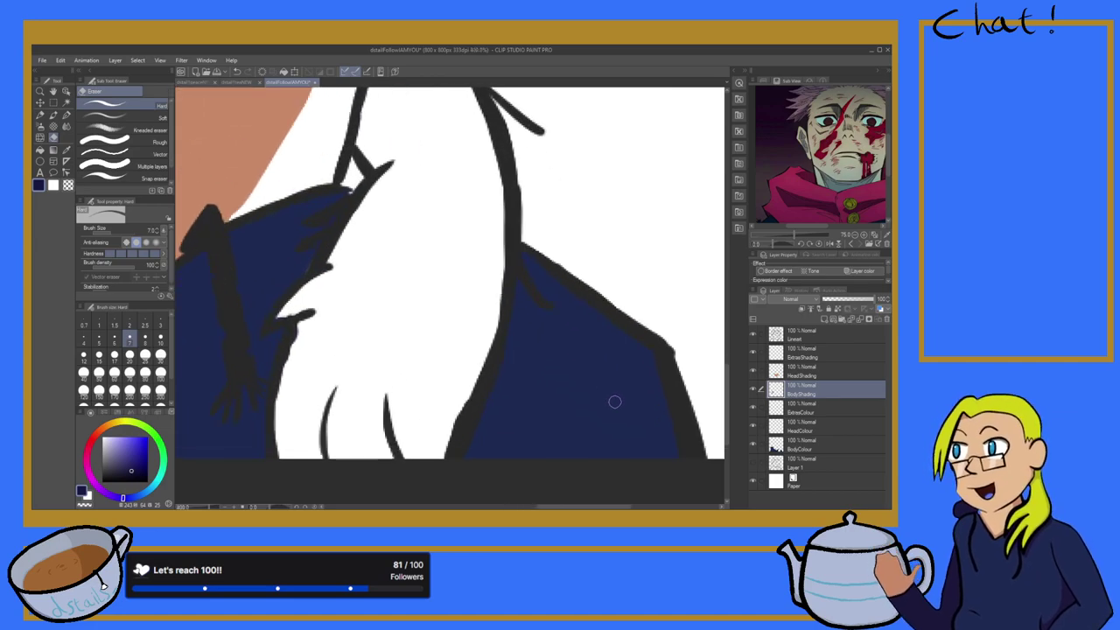
pyautogui.scroll(-5, 551, 386)
pyautogui.scroll(2, 328, 360)
pyautogui.scroll(4, 322, 359)
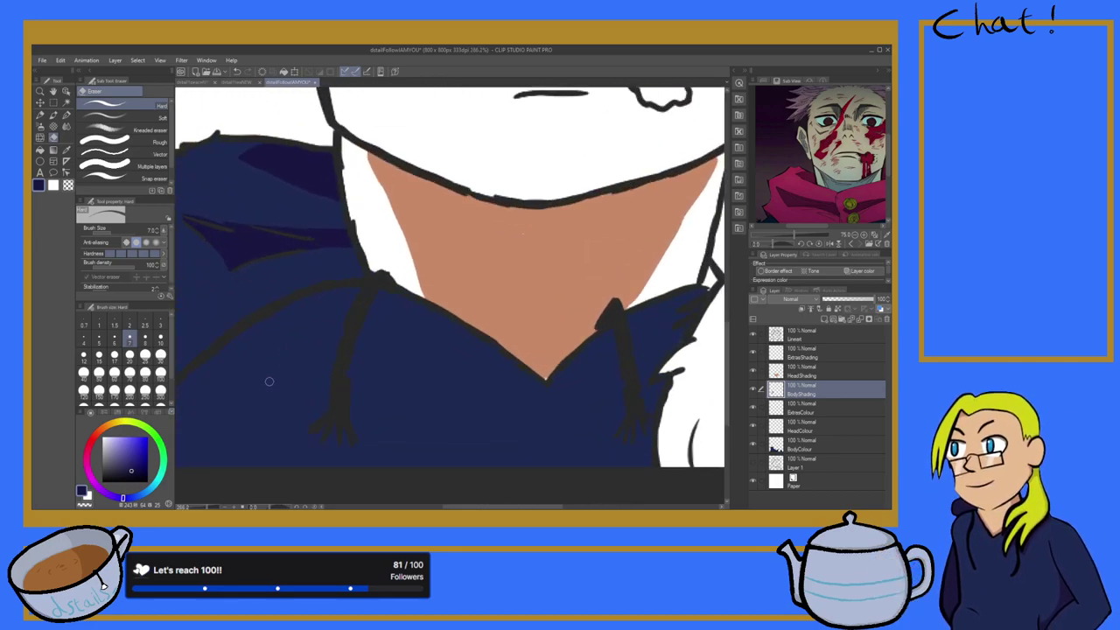
pyautogui.click(67, 115)
pyautogui.scroll(-7, 195, 312)
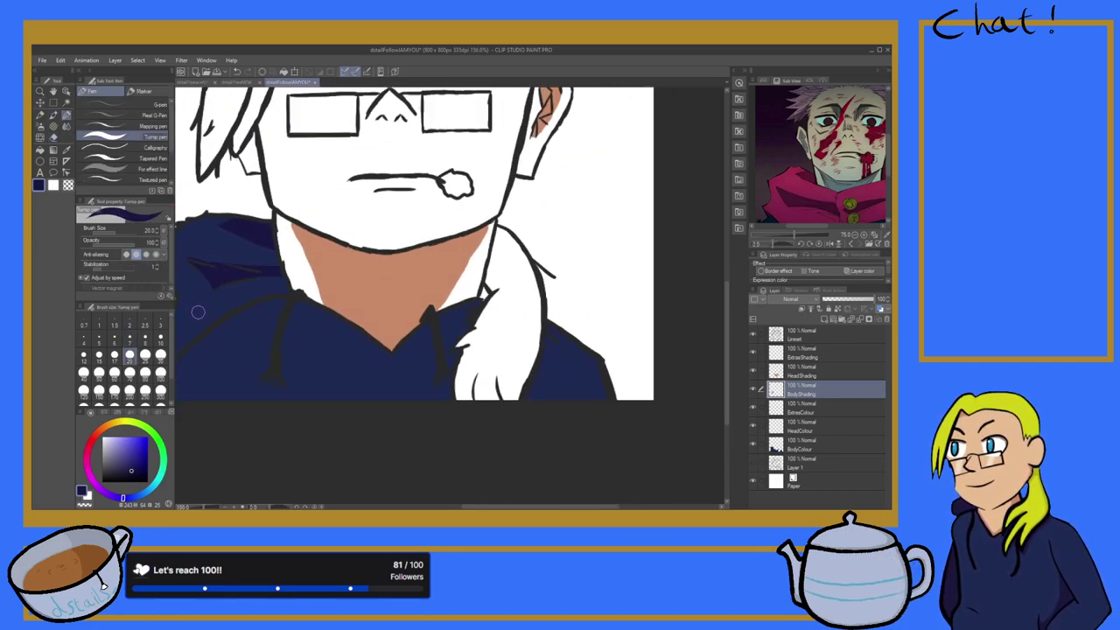
pyautogui.scroll(10, 269, 359)
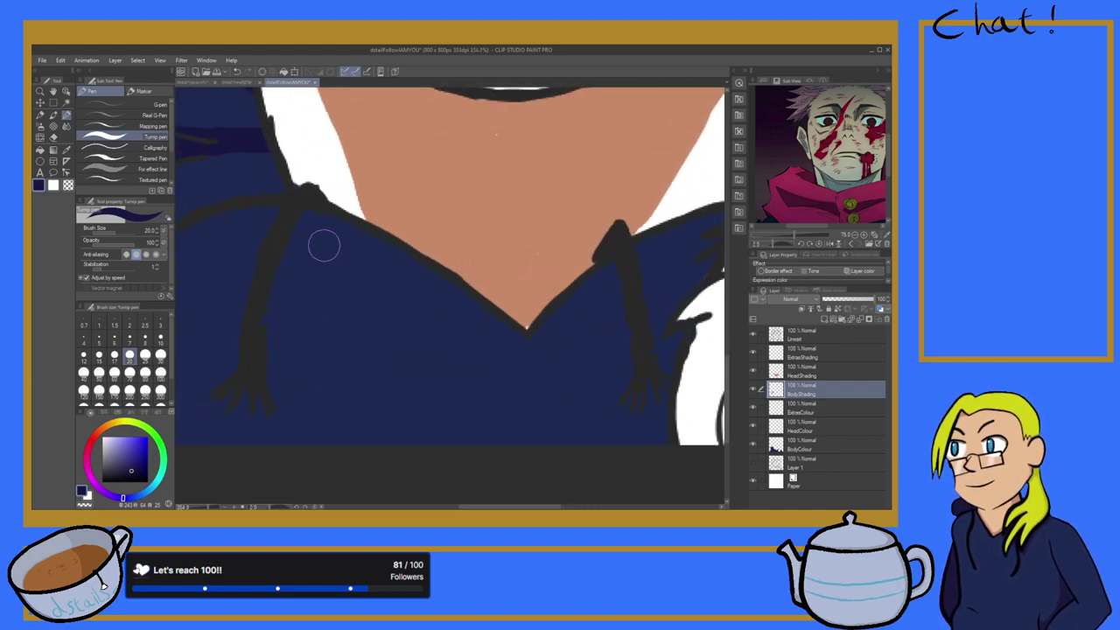
pyautogui.moveTo(311, 204); pyautogui.dragTo(275, 279)
pyautogui.moveTo(302, 225); pyautogui.dragTo(273, 308)
pyautogui.moveTo(292, 245); pyautogui.dragTo(265, 352)
pyautogui.moveTo(277, 276); pyautogui.dragTo(266, 352)
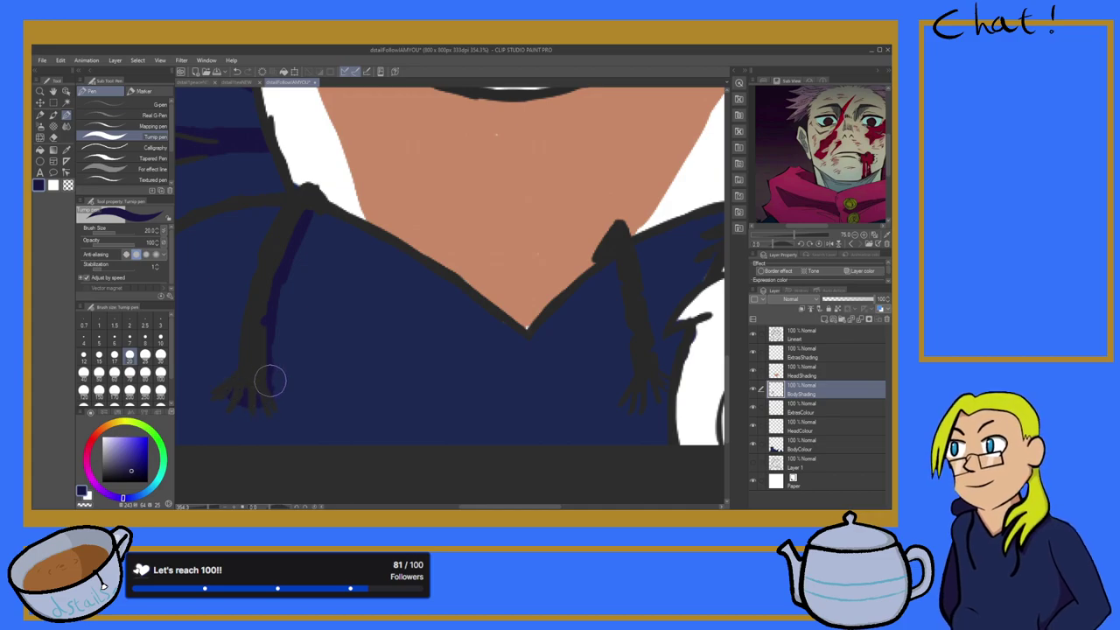
# Step: Paint a matching dark navy shadow along the inner side and frayed end of the drawstring beside the ponytail
pyautogui.scroll(-10, 267, 380)
pyautogui.scroll(8, 407, 298)
pyautogui.scroll(5, 293, 274)
pyautogui.moveTo(363, 195); pyautogui.dragTo(421, 406)
pyautogui.moveTo(406, 337)
pyautogui.mouseDown()
pyautogui.moveTo(412, 406)
pyautogui.moveTo(406, 391)
pyautogui.moveTo(427, 395)
pyautogui.moveTo(440, 422)
pyautogui.moveTo(404, 472)
pyautogui.mouseUp()
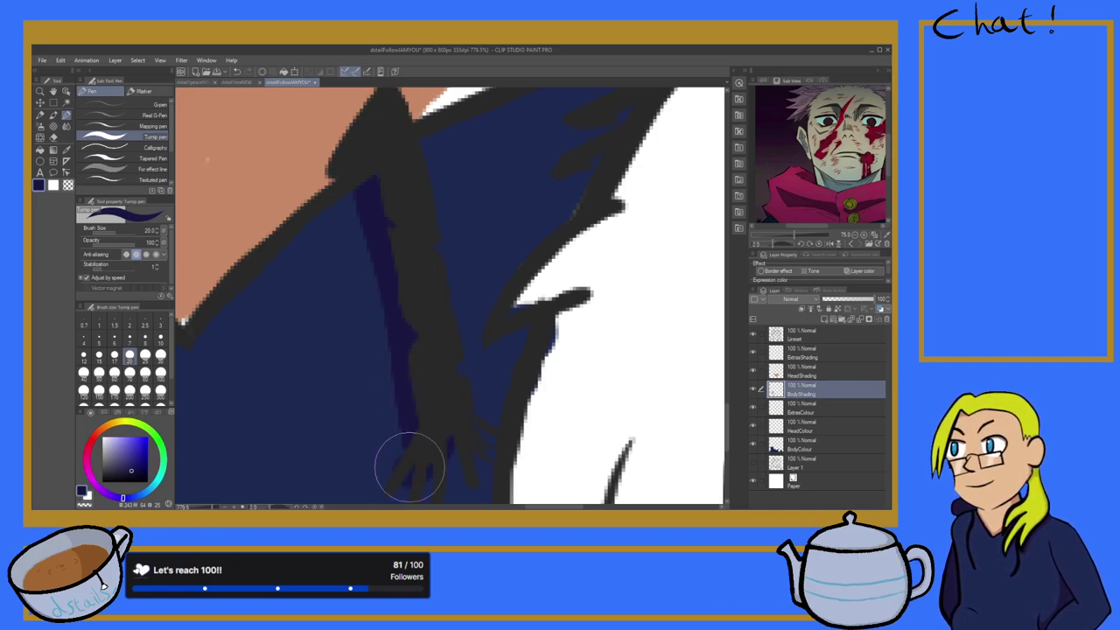
pyautogui.moveTo(449, 440)
pyautogui.mouseDown()
pyautogui.moveTo(420, 463)
pyautogui.moveTo(448, 454)
pyautogui.moveTo(454, 436)
pyautogui.moveTo(416, 469)
pyautogui.moveTo(446, 454)
pyautogui.moveTo(402, 477)
pyautogui.mouseUp()
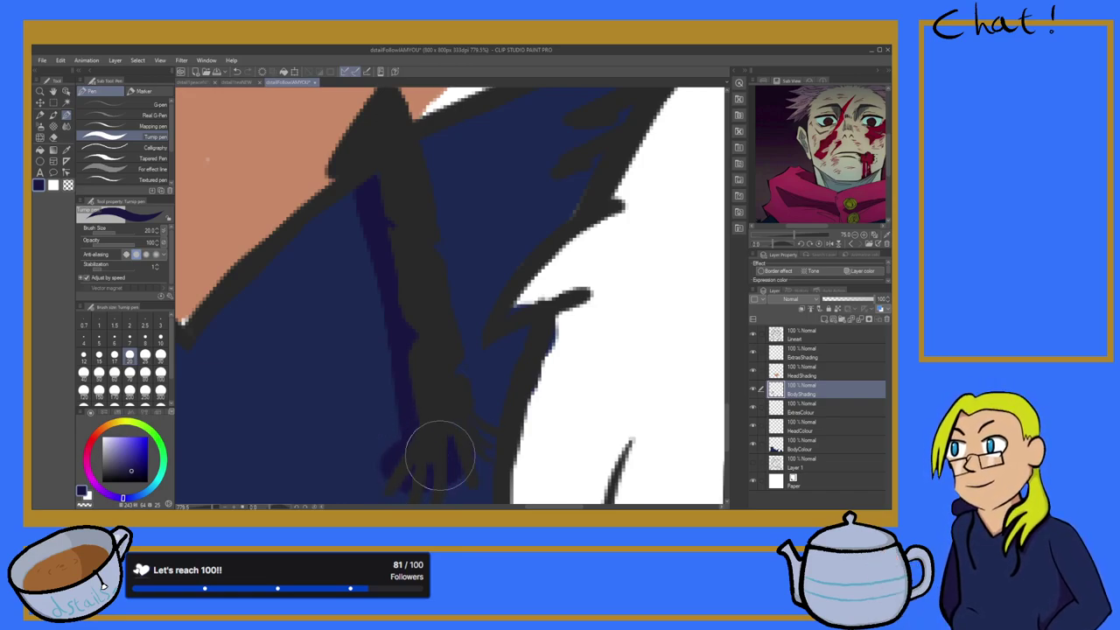
pyautogui.scroll(-8, 437, 455)
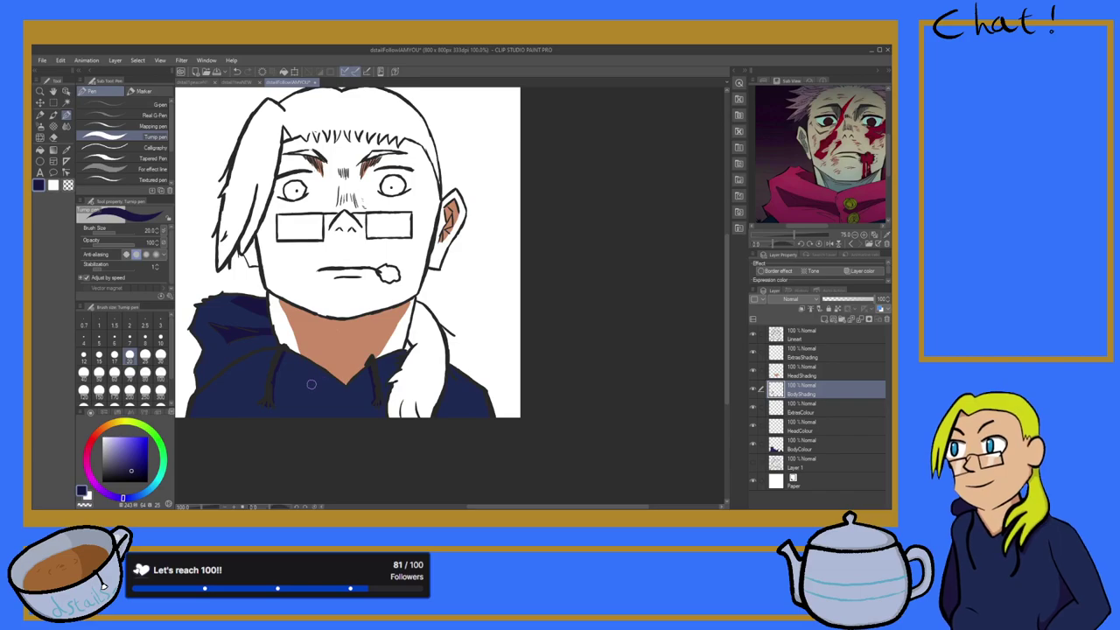
pyautogui.scroll(-1, 245, 412)
pyautogui.scroll(4, 188, 403)
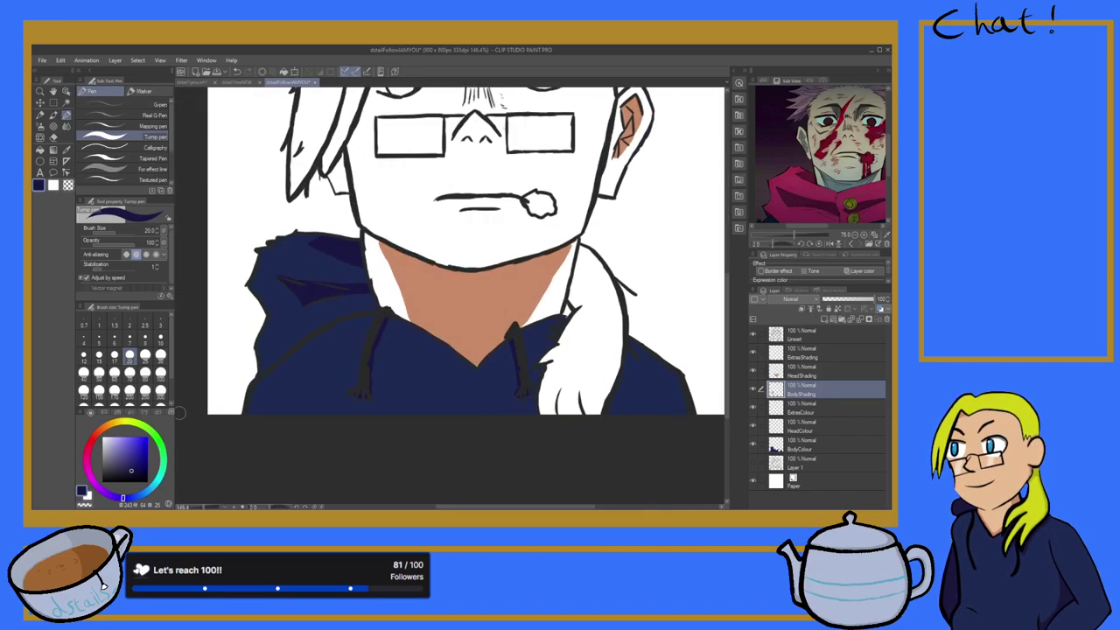
# Step: Paint a thin dark navy shadow along the hood's lower seam and down the outer shoulder edge with the Turnip pen at size 20
pyautogui.scroll(3, 189, 402)
pyautogui.scroll(-3, 242, 380)
pyautogui.moveTo(777, 191); pyautogui.dragTo(812, 153)
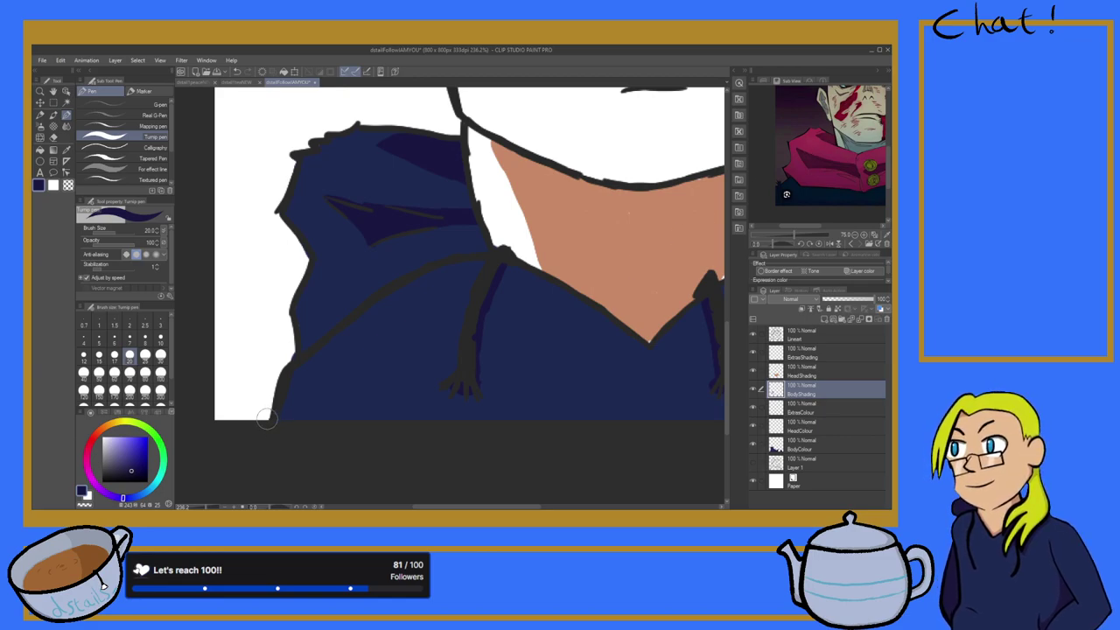
pyautogui.scroll(2, 266, 419)
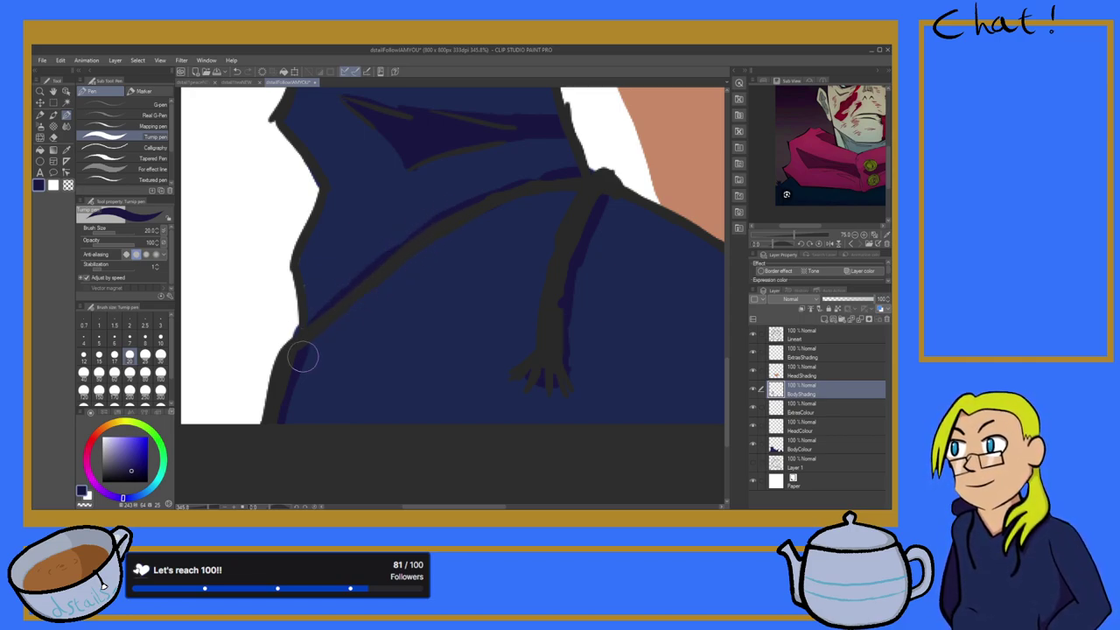
pyautogui.scroll(-6, 524, 346)
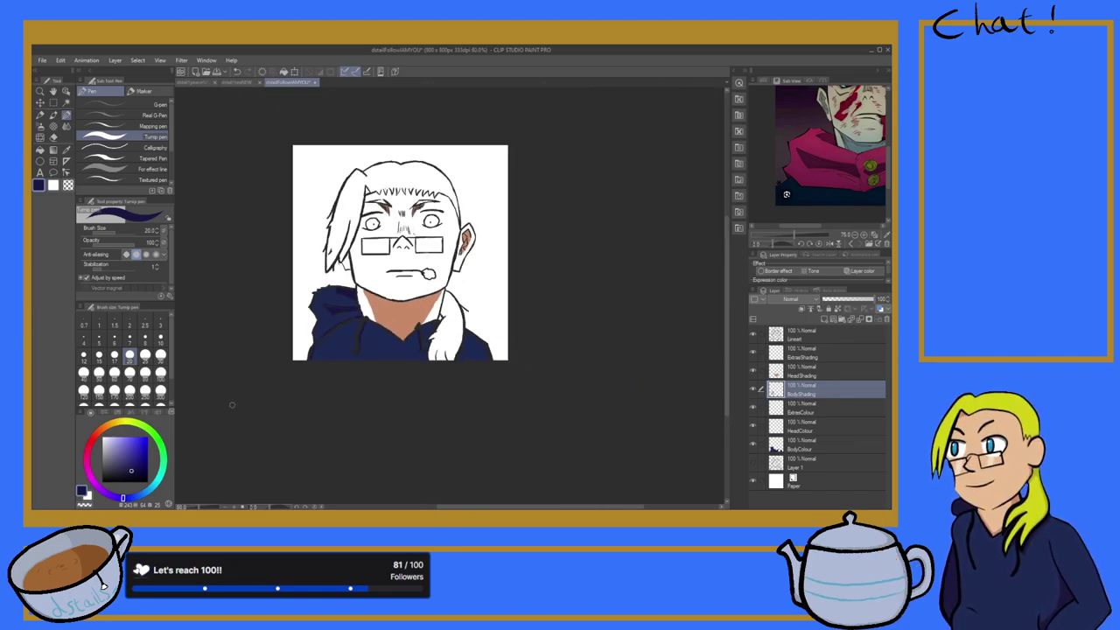
# Step: Sample the light skin tone from the hand in the detail1peaceNEW drawing and select the portrait's HeadColour layer
pyautogui.click(191, 82)
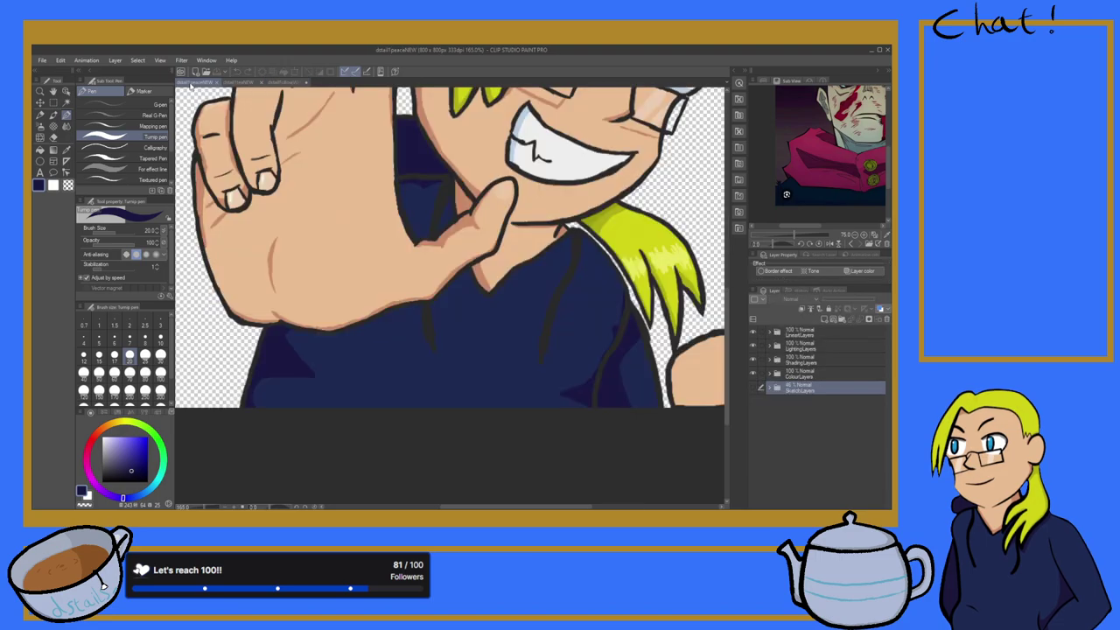
pyautogui.click(67, 149)
pyautogui.click(328, 201)
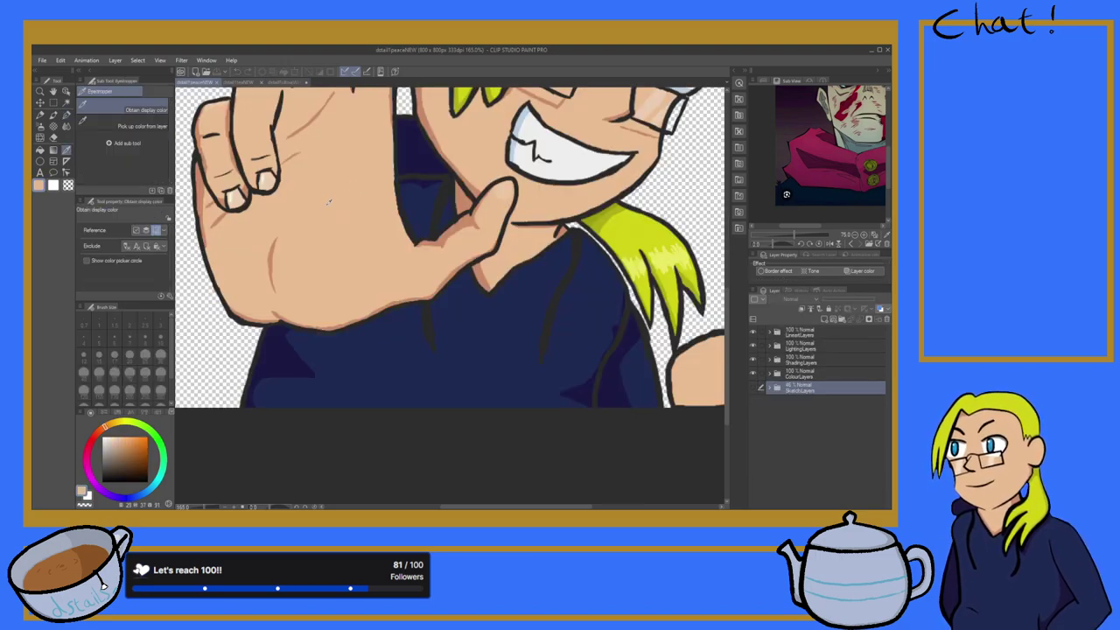
pyautogui.click(285, 83)
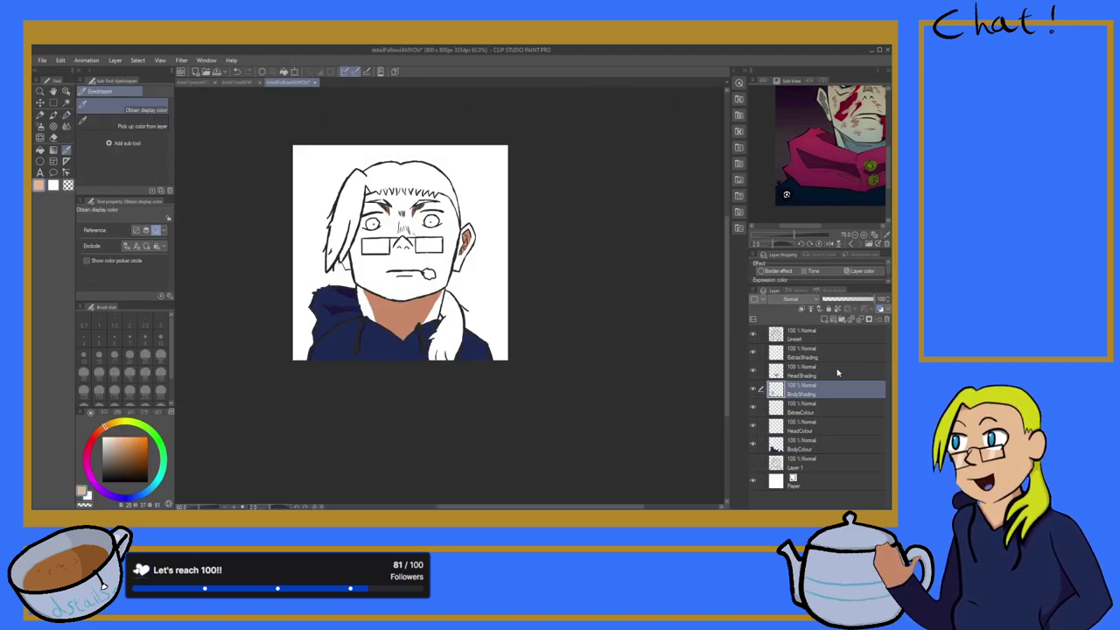
pyautogui.click(818, 426)
# Step: Paint the bare neck strip beside the hood in light skin tone with the Turnip pen at size 30, erasing the spill along the neckline
pyautogui.scroll(5, 366, 312)
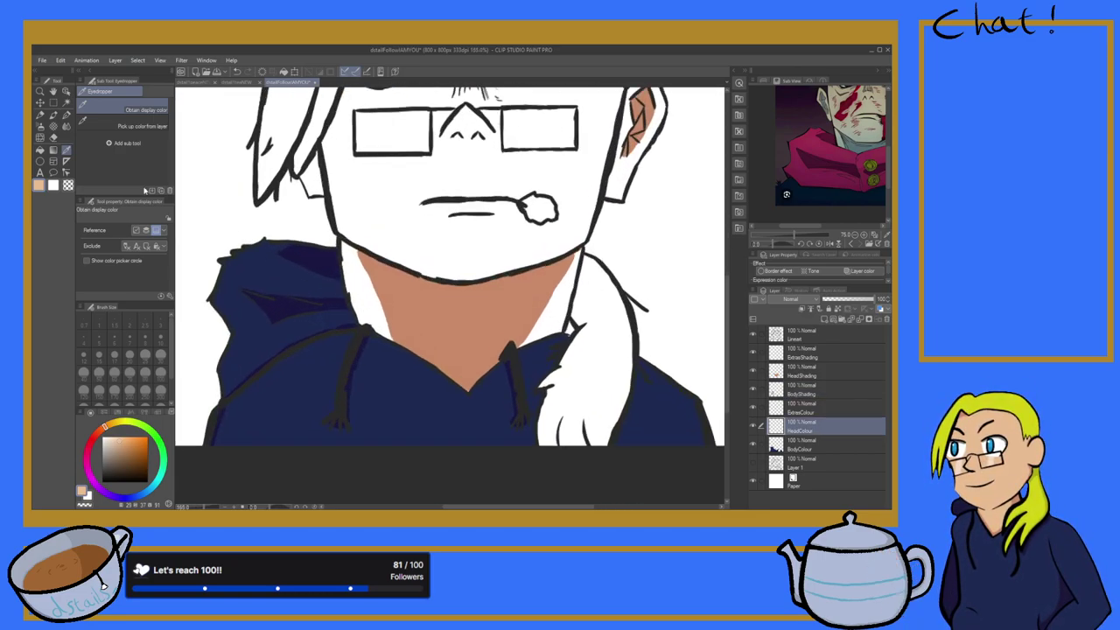
pyautogui.click(67, 114)
pyautogui.click(161, 356)
pyautogui.scroll(3, 268, 370)
pyautogui.moveTo(433, 240)
pyautogui.mouseDown()
pyautogui.moveTo(450, 283)
pyautogui.moveTo(401, 179)
pyautogui.moveTo(420, 285)
pyautogui.moveTo(409, 248)
pyautogui.moveTo(461, 310)
pyautogui.mouseUp()
pyautogui.scroll(2, 444, 288)
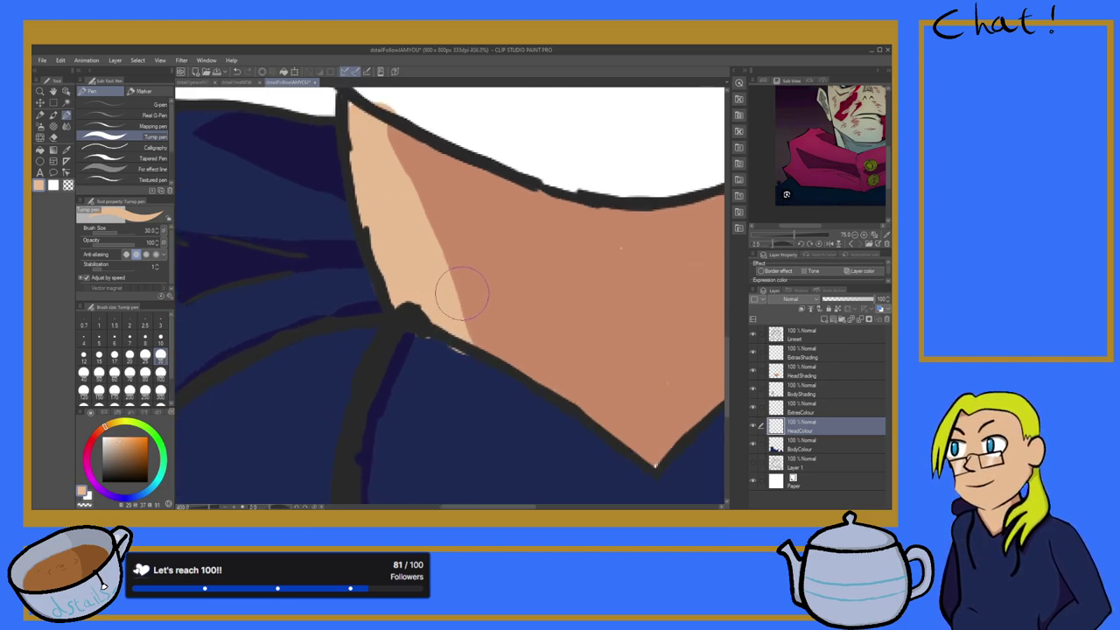
pyautogui.click(53, 139)
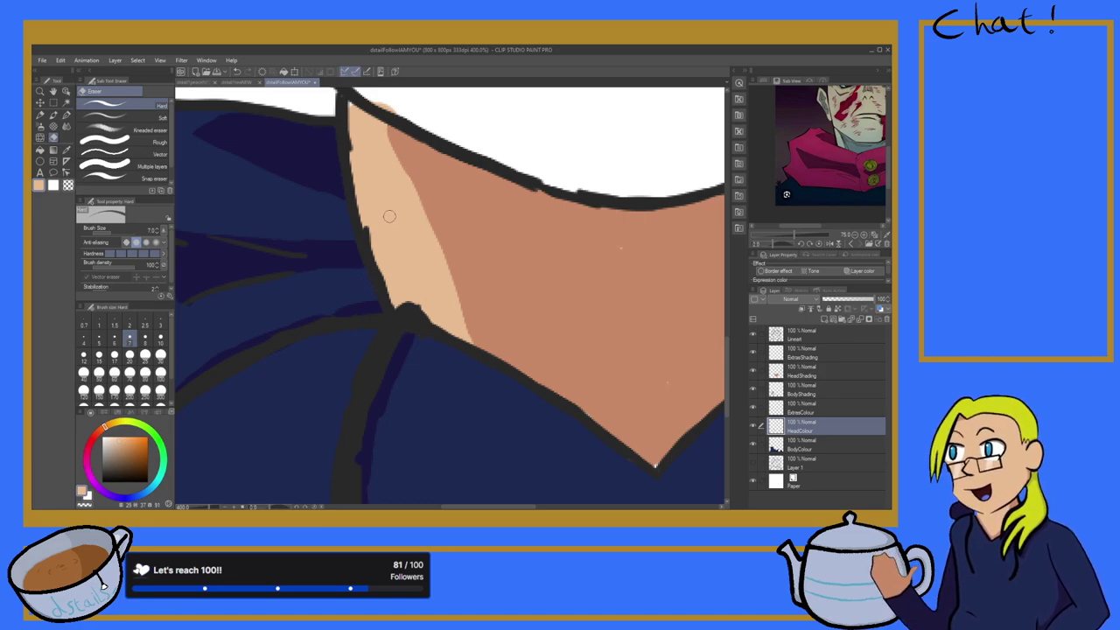
pyautogui.scroll(-3, 389, 215)
pyautogui.scroll(3, 388, 215)
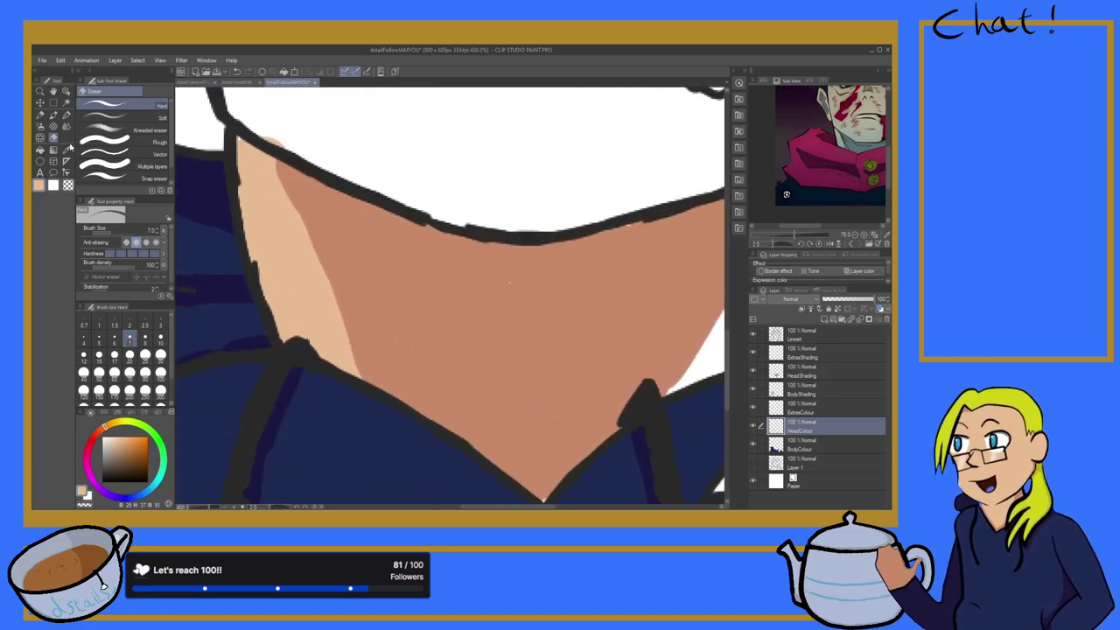
# Step: Sample the neck's shadow brown and touch up the small specks in the neck shading with the Turnip pen at size 30
pyautogui.click(67, 115)
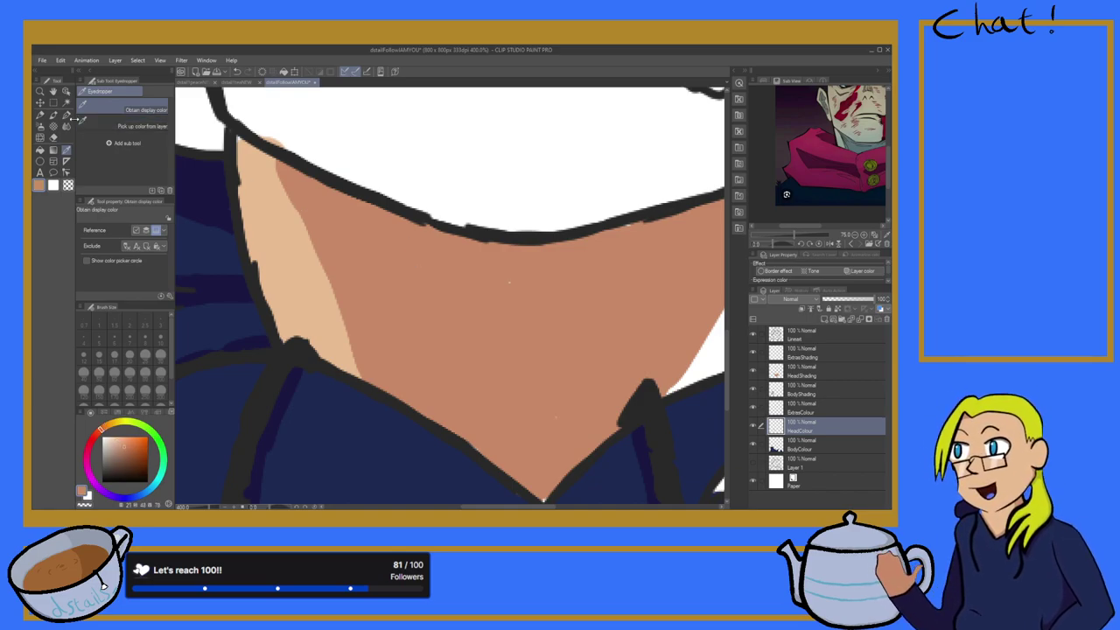
pyautogui.press('p')
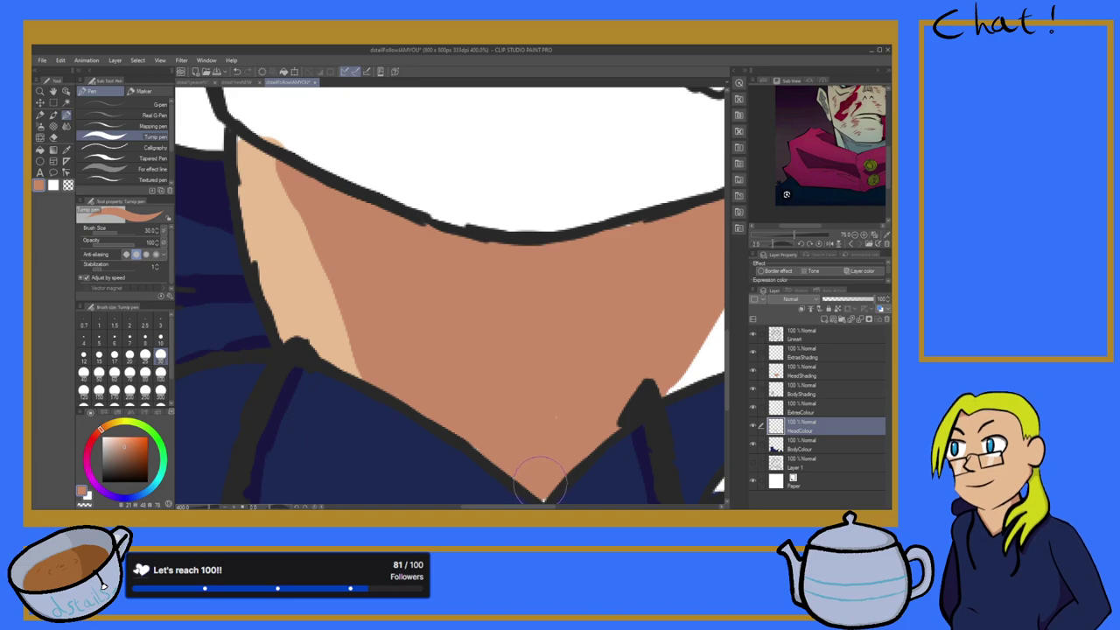
pyautogui.scroll(-5, 541, 484)
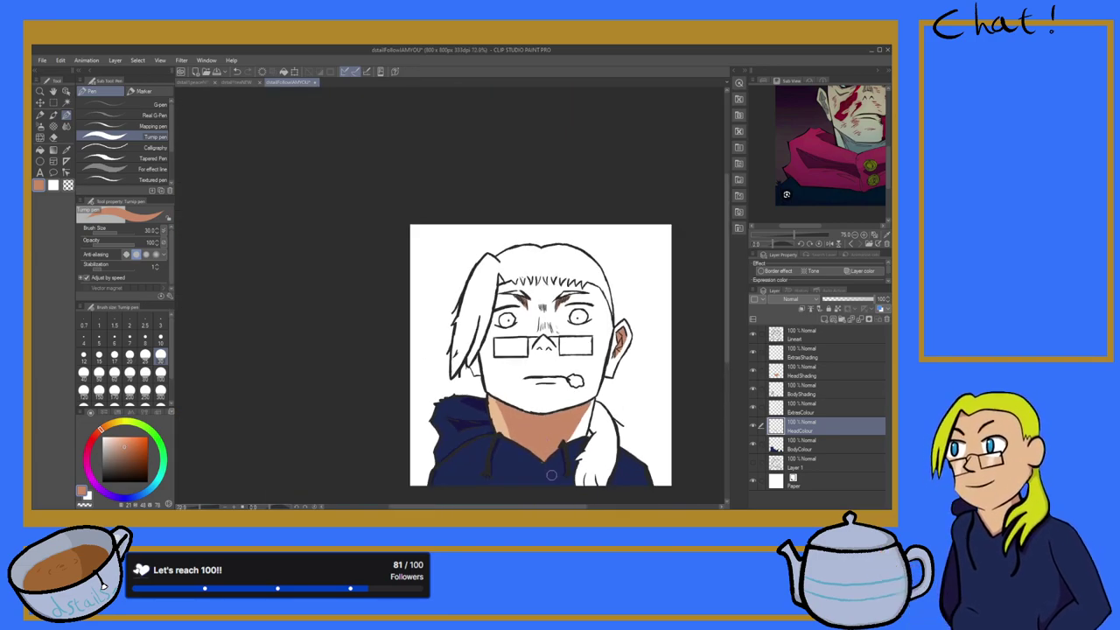
pyautogui.scroll(1, 553, 475)
pyautogui.scroll(3, 554, 475)
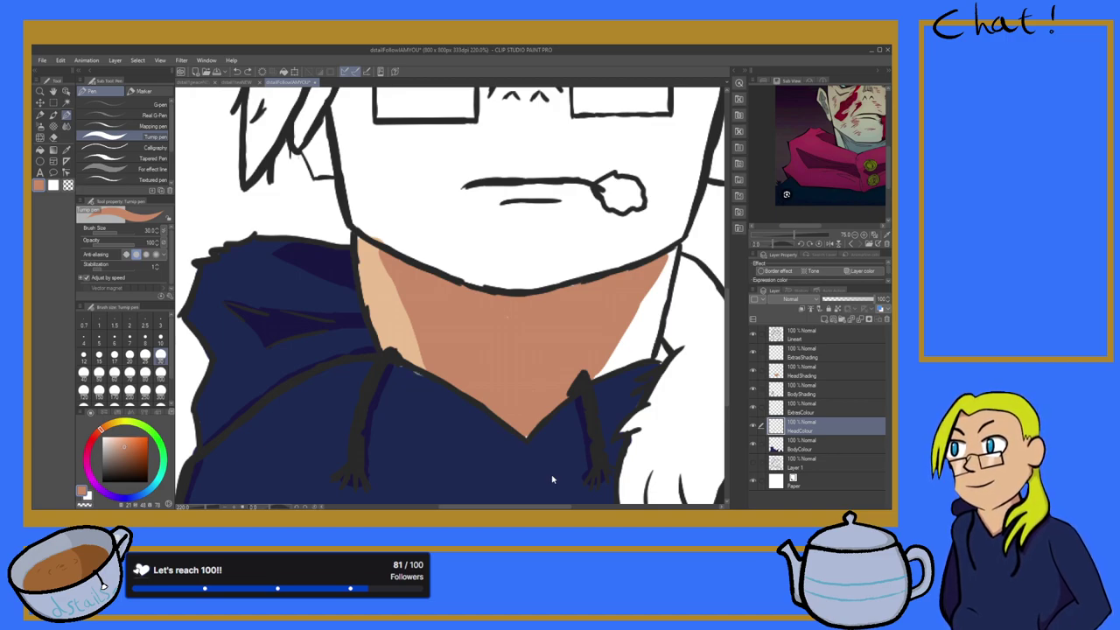
# Step: Resample the neck's light skin tone and paint the bare neck strip beside the ponytail on the HeadColour layer
pyautogui.click(826, 373)
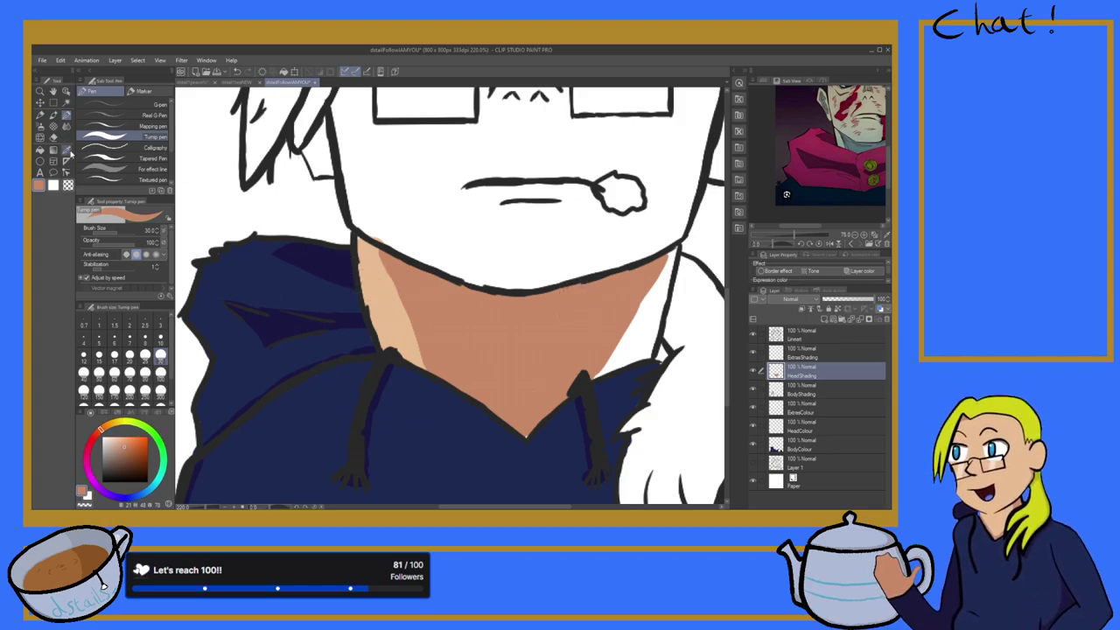
pyautogui.click(66, 150)
pyautogui.click(388, 308)
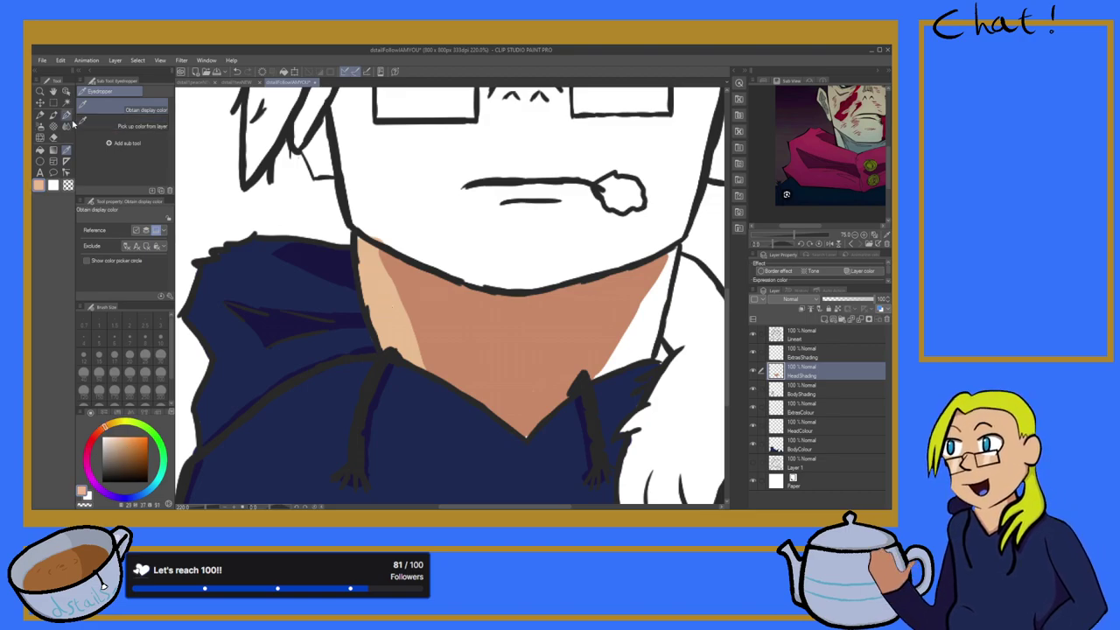
pyautogui.press('p')
pyautogui.moveTo(604, 350)
pyautogui.mouseDown()
pyautogui.moveTo(648, 306)
pyautogui.moveTo(670, 262)
pyautogui.moveTo(660, 267)
pyautogui.mouseUp()
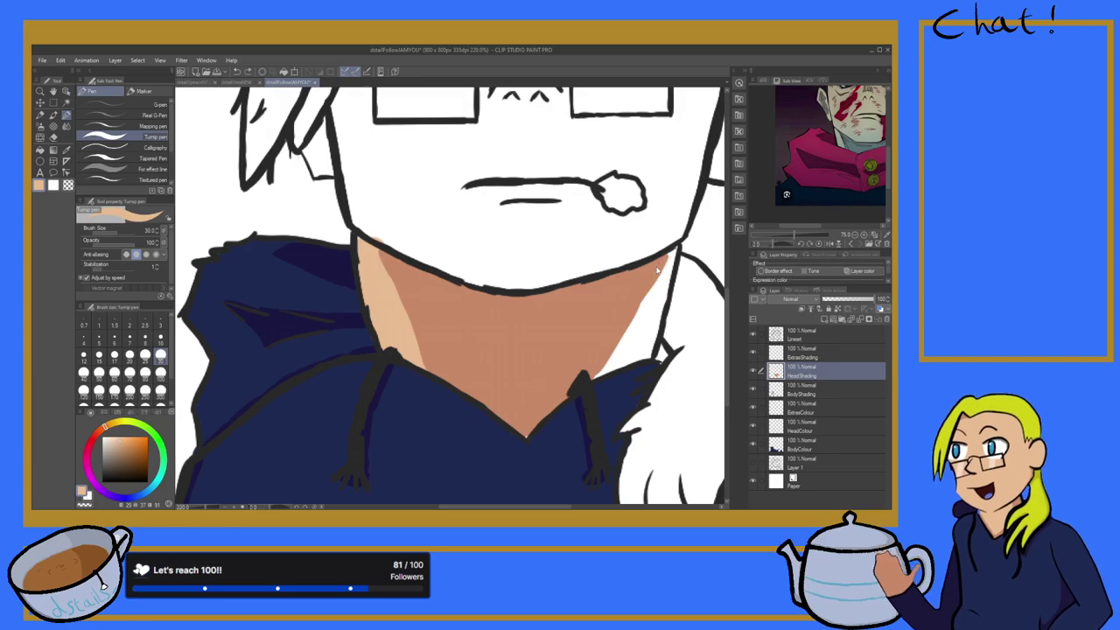
pyautogui.click(817, 429)
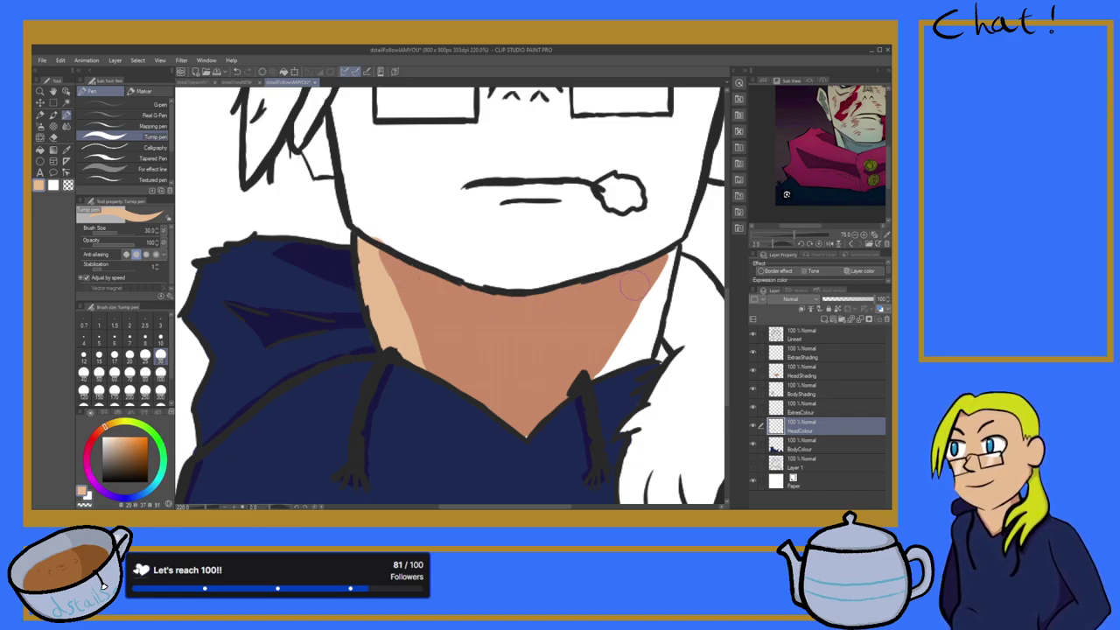
pyautogui.moveTo(656, 284)
pyautogui.mouseDown()
pyautogui.moveTo(624, 329)
pyautogui.moveTo(622, 342)
pyautogui.moveTo(649, 300)
pyautogui.moveTo(635, 340)
pyautogui.moveTo(661, 278)
pyautogui.moveTo(639, 349)
pyautogui.moveTo(585, 375)
pyautogui.mouseUp()
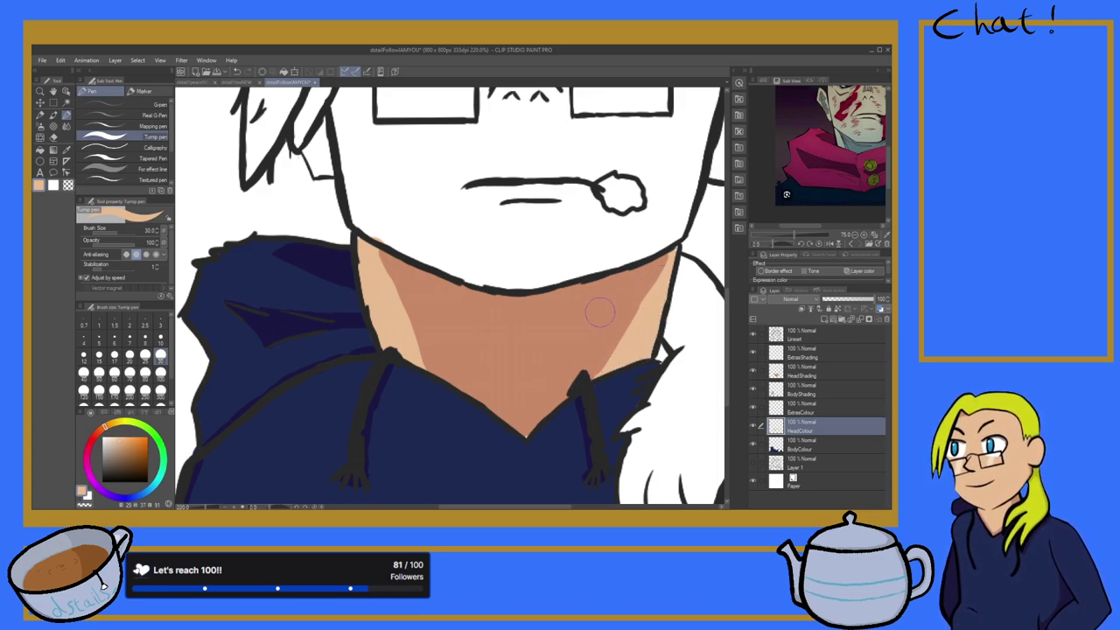
# Step: Hide the HeadShading layer, fill the middle of the neck with light skin tone on HeadColour, and show HeadShading again
pyautogui.click(753, 371)
pyautogui.moveTo(516, 316)
pyautogui.mouseDown()
pyautogui.moveTo(596, 358)
pyautogui.moveTo(405, 305)
pyautogui.moveTo(470, 334)
pyautogui.moveTo(447, 318)
pyautogui.moveTo(415, 322)
pyautogui.moveTo(470, 367)
pyautogui.moveTo(423, 343)
pyautogui.moveTo(461, 373)
pyautogui.moveTo(441, 362)
pyautogui.moveTo(492, 385)
pyautogui.moveTo(501, 375)
pyautogui.moveTo(470, 339)
pyautogui.moveTo(542, 335)
pyautogui.moveTo(492, 350)
pyautogui.moveTo(532, 378)
pyautogui.moveTo(551, 362)
pyautogui.moveTo(540, 391)
pyautogui.moveTo(553, 388)
pyautogui.moveTo(540, 399)
pyautogui.moveTo(587, 359)
pyautogui.moveTo(545, 376)
pyautogui.moveTo(519, 411)
pyautogui.moveTo(540, 396)
pyautogui.moveTo(528, 429)
pyautogui.moveTo(484, 389)
pyautogui.moveTo(518, 427)
pyautogui.mouseUp()
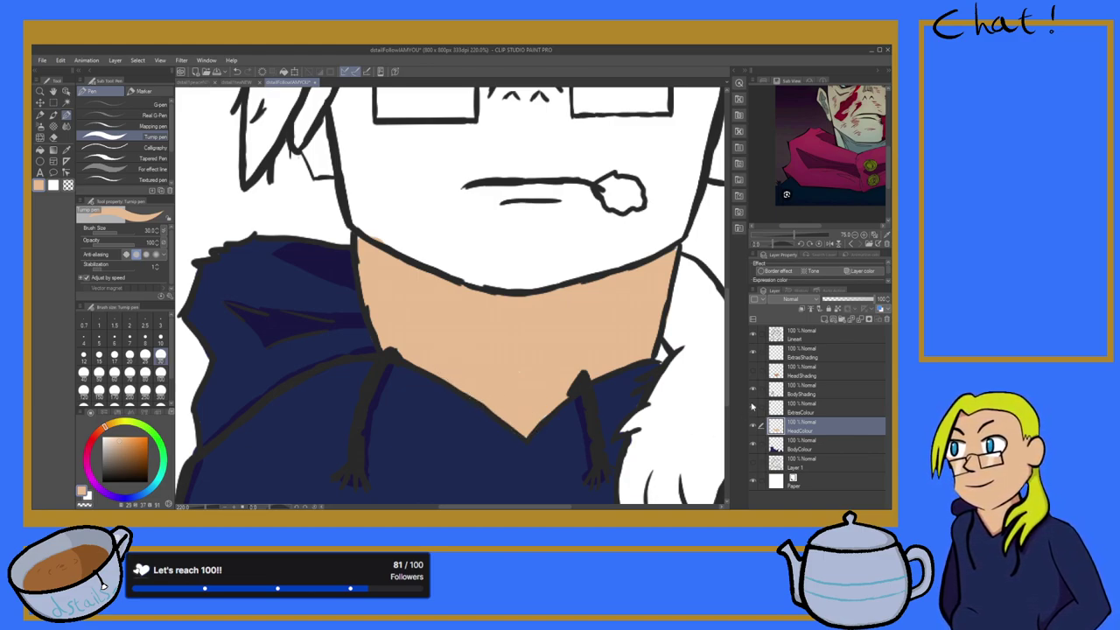
pyautogui.click(755, 372)
# Step: Paint light skin tone over the hair-side cheek, chin, nose and brow area, past the centre of the face, leaving the eye white
pyautogui.scroll(-12, 521, 359)
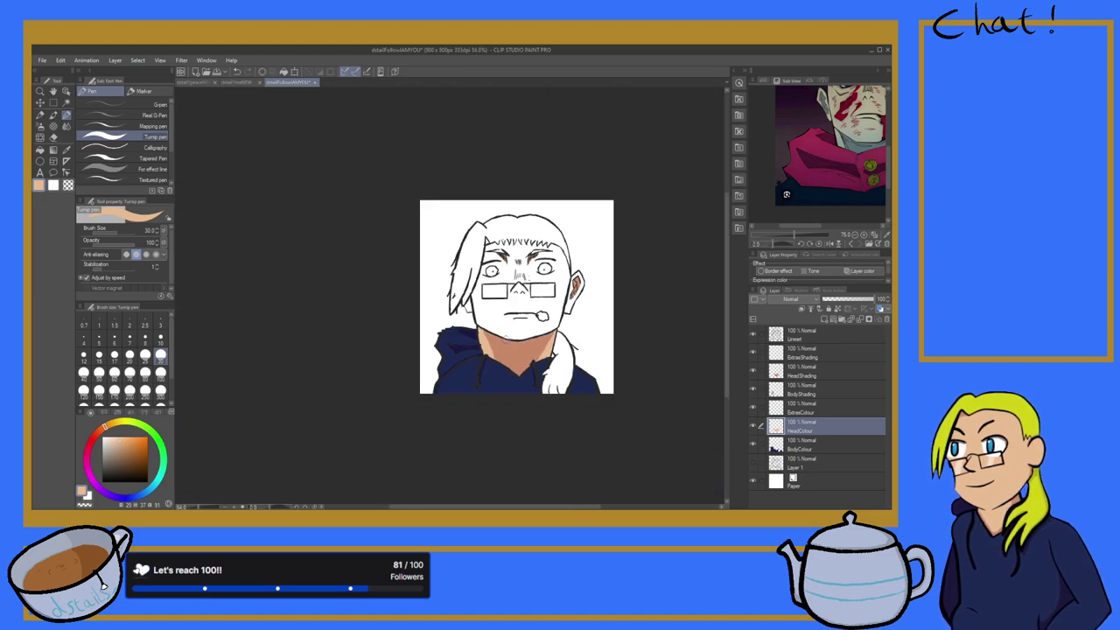
pyautogui.scroll(5, 492, 325)
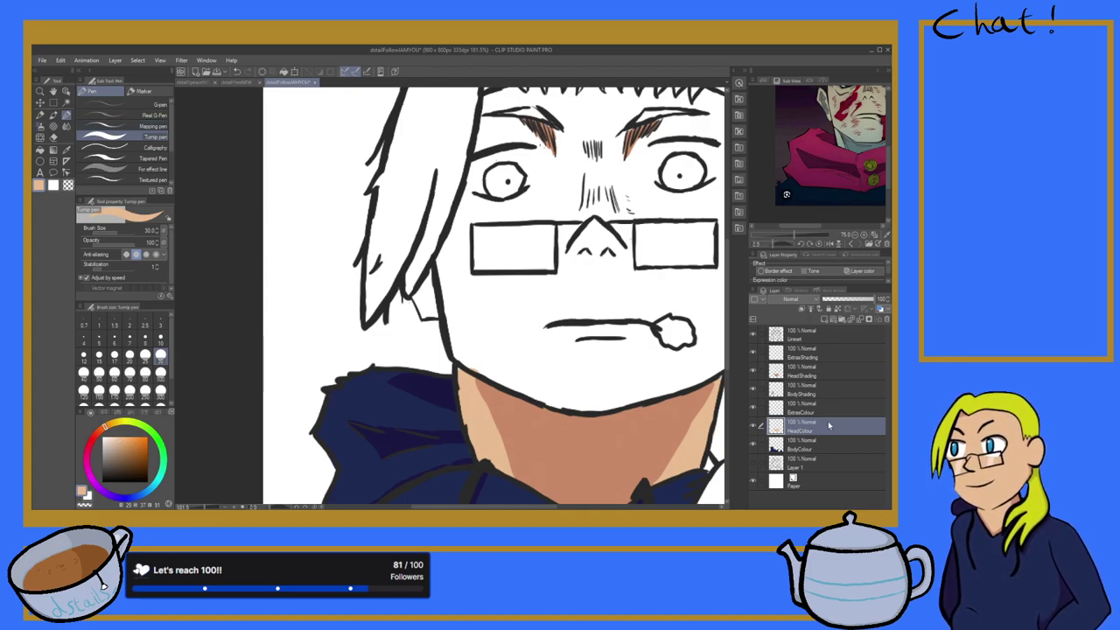
pyautogui.moveTo(461, 271)
pyautogui.mouseDown()
pyautogui.moveTo(460, 324)
pyautogui.moveTo(445, 245)
pyautogui.moveTo(465, 353)
pyautogui.moveTo(454, 320)
pyautogui.moveTo(462, 279)
pyautogui.moveTo(479, 337)
pyautogui.moveTo(480, 295)
pyautogui.moveTo(505, 367)
pyautogui.moveTo(495, 279)
pyautogui.moveTo(498, 364)
pyautogui.moveTo(519, 341)
pyautogui.moveTo(569, 395)
pyautogui.mouseUp()
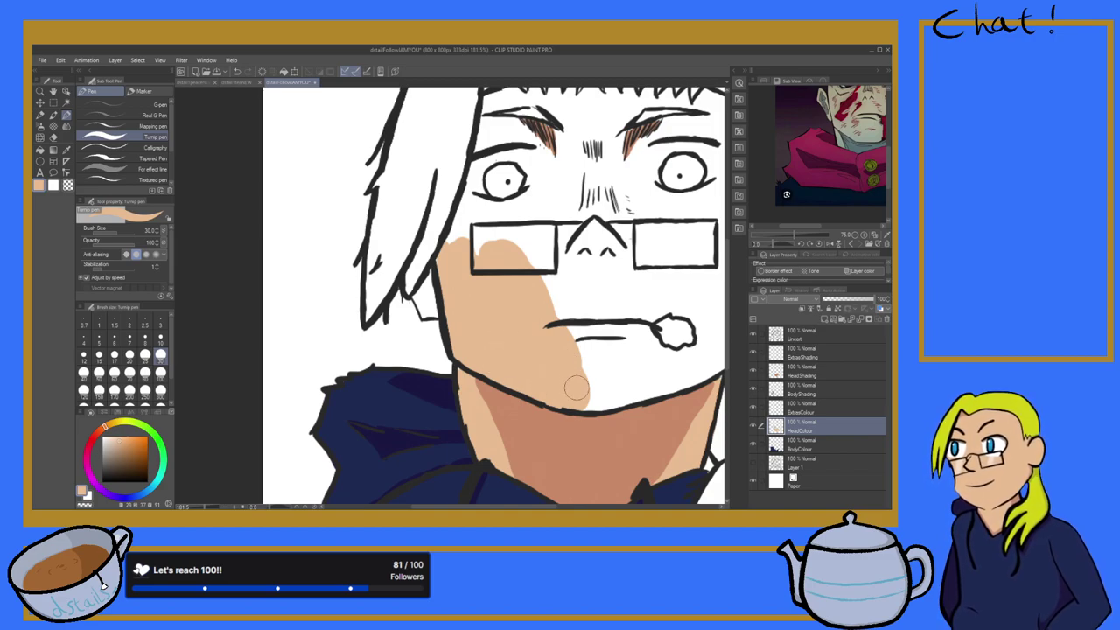
pyautogui.moveTo(607, 324)
pyautogui.mouseDown()
pyautogui.moveTo(560, 351)
pyautogui.moveTo(566, 283)
pyautogui.moveTo(558, 305)
pyautogui.moveTo(552, 235)
pyautogui.moveTo(495, 260)
pyautogui.moveTo(468, 254)
pyautogui.moveTo(484, 239)
pyautogui.moveTo(470, 244)
pyautogui.moveTo(482, 212)
pyautogui.moveTo(453, 245)
pyautogui.moveTo(468, 210)
pyautogui.moveTo(447, 250)
pyautogui.moveTo(464, 211)
pyautogui.moveTo(492, 213)
pyautogui.mouseUp()
pyautogui.moveTo(583, 236)
pyautogui.mouseDown()
pyautogui.moveTo(567, 272)
pyautogui.moveTo(595, 254)
pyautogui.moveTo(592, 166)
pyautogui.moveTo(595, 203)
pyautogui.moveTo(570, 128)
pyautogui.moveTo(573, 160)
pyautogui.moveTo(560, 119)
pyautogui.moveTo(502, 121)
pyautogui.moveTo(514, 128)
pyautogui.moveTo(476, 147)
pyautogui.moveTo(522, 132)
pyautogui.moveTo(563, 140)
pyautogui.moveTo(509, 131)
pyautogui.moveTo(626, 145)
pyautogui.moveTo(597, 127)
pyautogui.moveTo(605, 191)
pyautogui.moveTo(574, 148)
pyautogui.moveTo(561, 156)
pyautogui.moveTo(543, 243)
pyautogui.moveTo(548, 162)
pyautogui.moveTo(526, 234)
pyautogui.moveTo(551, 188)
pyautogui.moveTo(519, 200)
pyautogui.mouseUp()
pyautogui.moveTo(538, 127); pyautogui.dragTo(537, 198)
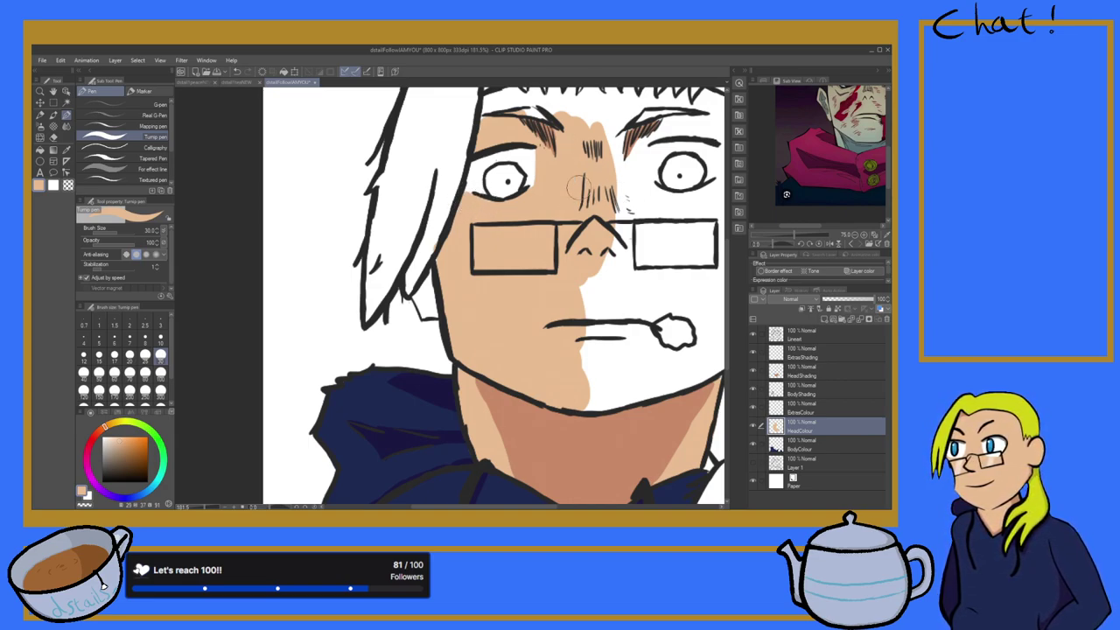
pyautogui.moveTo(595, 236)
pyautogui.mouseDown()
pyautogui.moveTo(614, 197)
pyautogui.moveTo(623, 278)
pyautogui.moveTo(644, 273)
pyautogui.moveTo(618, 233)
pyautogui.moveTo(611, 124)
pyautogui.moveTo(621, 177)
pyautogui.moveTo(638, 140)
pyautogui.moveTo(635, 197)
pyautogui.moveTo(641, 150)
pyautogui.moveTo(647, 209)
pyautogui.moveTo(643, 145)
pyautogui.moveTo(654, 207)
pyautogui.moveTo(641, 191)
pyautogui.moveTo(645, 224)
pyautogui.moveTo(597, 283)
pyautogui.moveTo(626, 287)
pyautogui.moveTo(606, 320)
pyautogui.moveTo(570, 326)
pyautogui.moveTo(535, 315)
pyautogui.moveTo(570, 295)
pyautogui.moveTo(618, 300)
pyautogui.moveTo(636, 308)
pyautogui.moveTo(614, 341)
pyautogui.moveTo(608, 308)
pyautogui.mouseUp()
pyautogui.moveTo(589, 376)
pyautogui.mouseDown()
pyautogui.moveTo(641, 289)
pyautogui.moveTo(591, 401)
pyautogui.moveTo(665, 298)
pyautogui.moveTo(617, 383)
pyautogui.mouseUp()
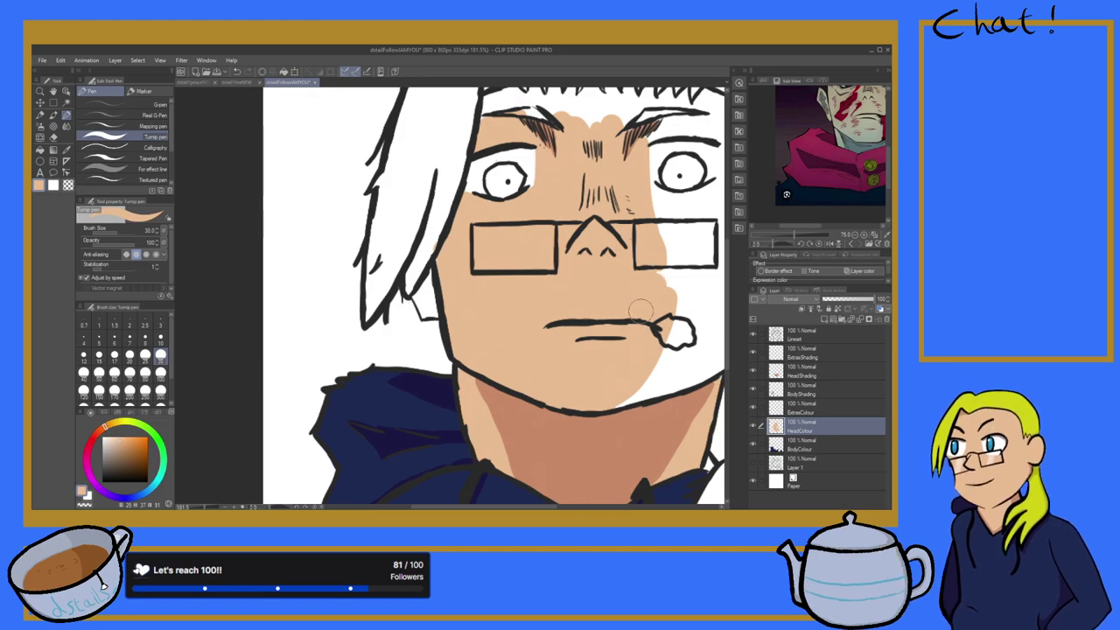
# Step: Paint the ear and earlobe in light skin tone, and erase the spill outside the ear outline with the Hard eraser
pyautogui.scroll(-5, 638, 308)
pyautogui.scroll(6, 598, 259)
pyautogui.scroll(-4, 598, 259)
pyautogui.scroll(6, 586, 262)
pyautogui.moveTo(564, 269)
pyautogui.mouseDown()
pyautogui.moveTo(551, 315)
pyautogui.moveTo(587, 198)
pyautogui.mouseUp()
pyautogui.moveTo(567, 284)
pyautogui.mouseDown()
pyautogui.moveTo(630, 157)
pyautogui.moveTo(629, 114)
pyautogui.moveTo(625, 171)
pyautogui.mouseUp()
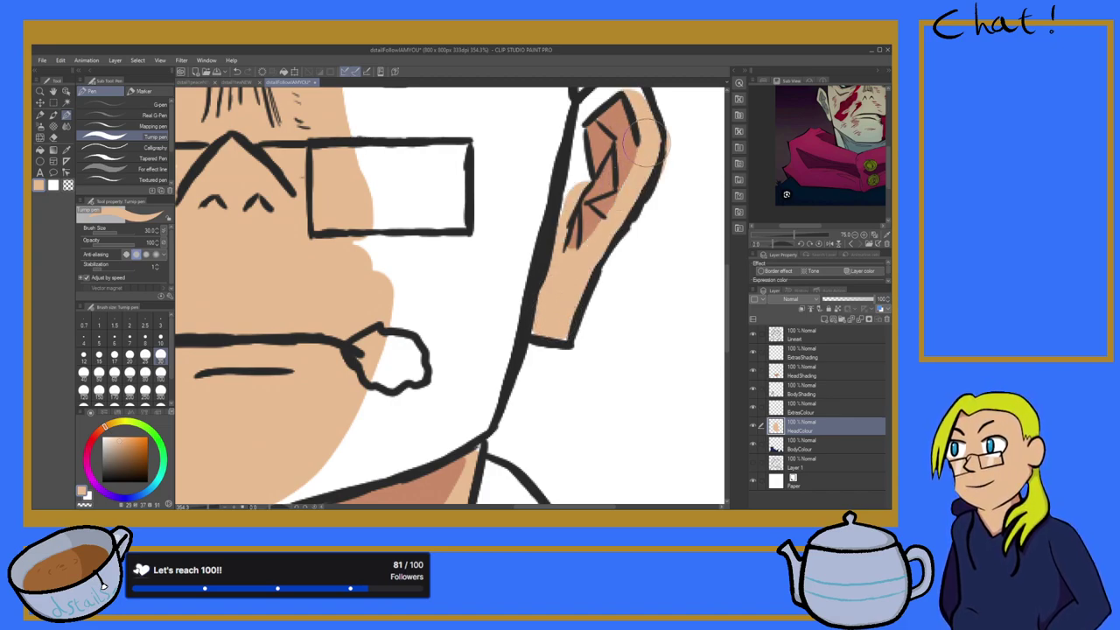
pyautogui.scroll(-5, 649, 142)
pyautogui.scroll(4, 665, 118)
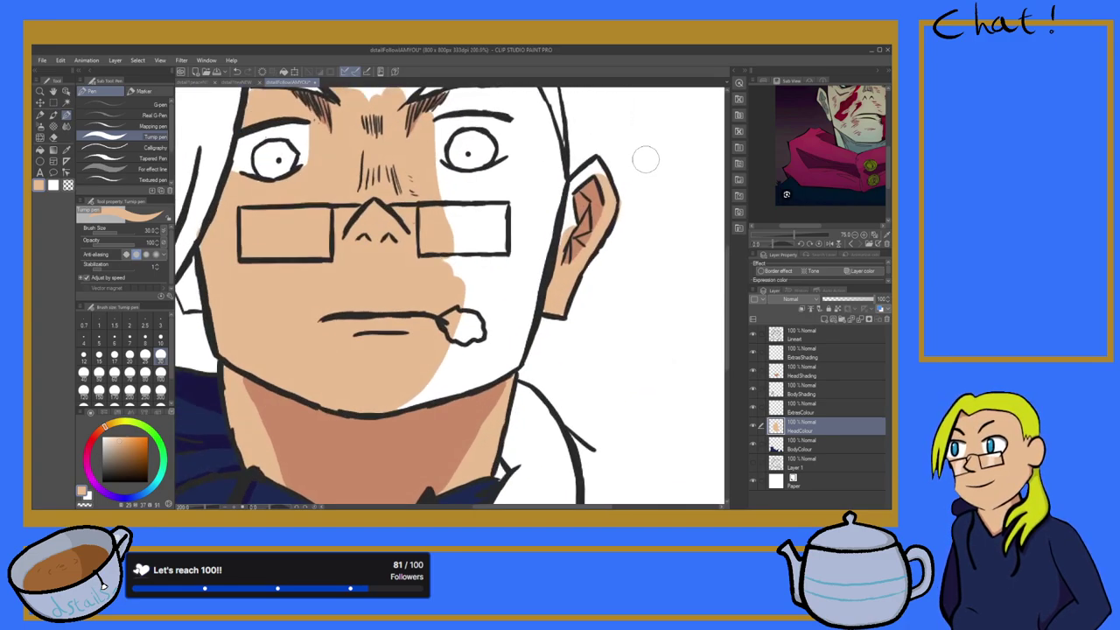
pyautogui.scroll(1, 645, 157)
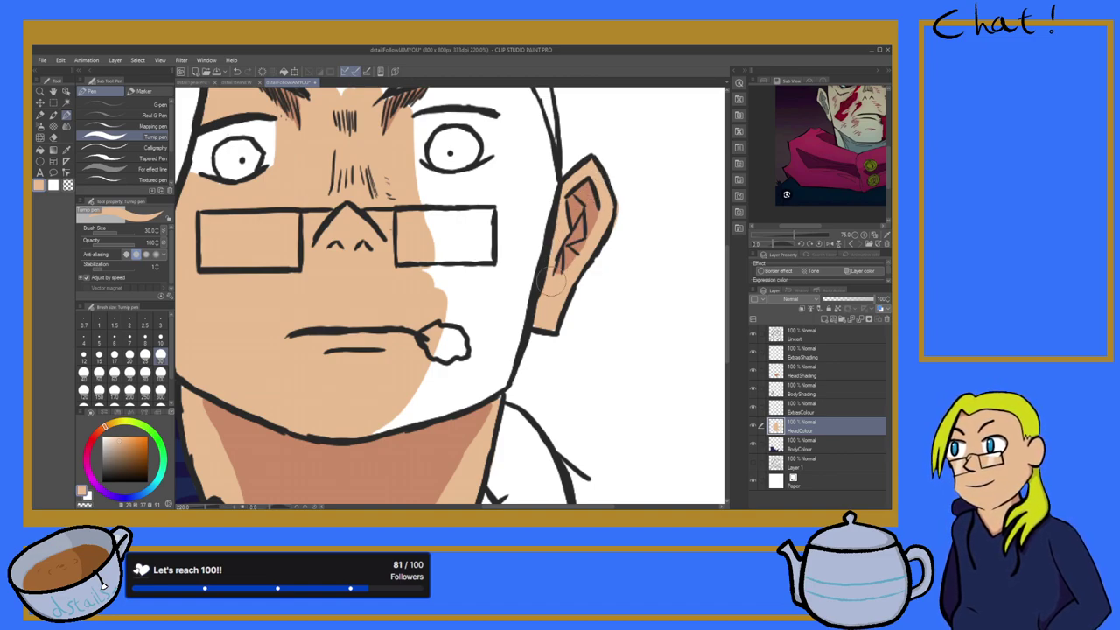
pyautogui.press('e')
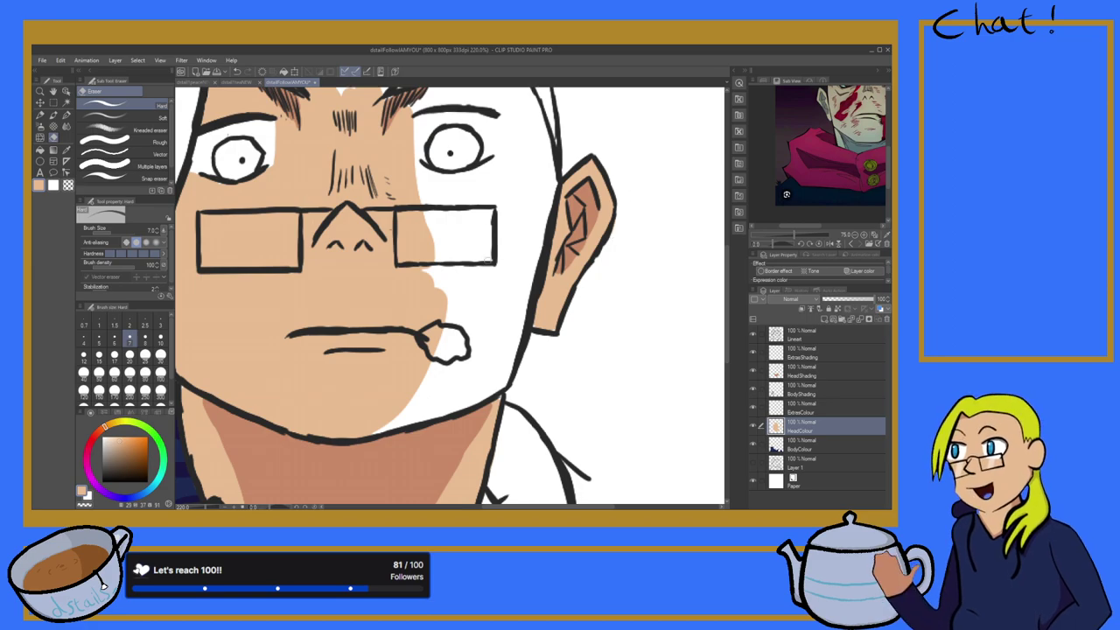
# Step: Fill the remaining ear-side cheek, jaw and glasses lens with light skin tone using the Turnip pen at size 30
pyautogui.scroll(-12, 383, 245)
pyautogui.scroll(6, 326, 206)
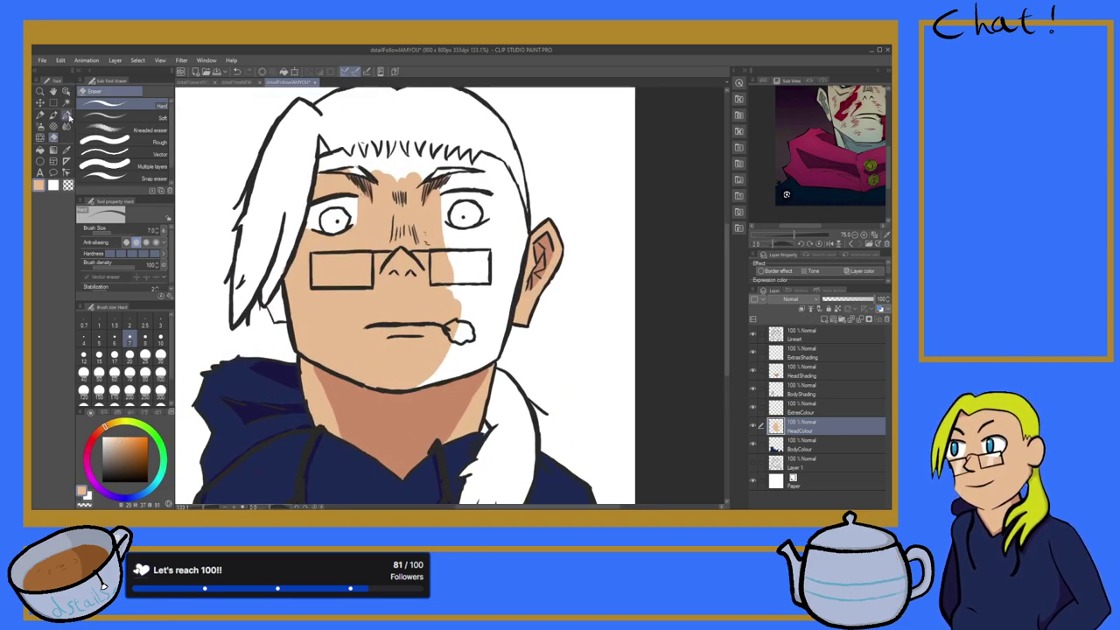
pyautogui.press('p')
pyautogui.scroll(4, 473, 332)
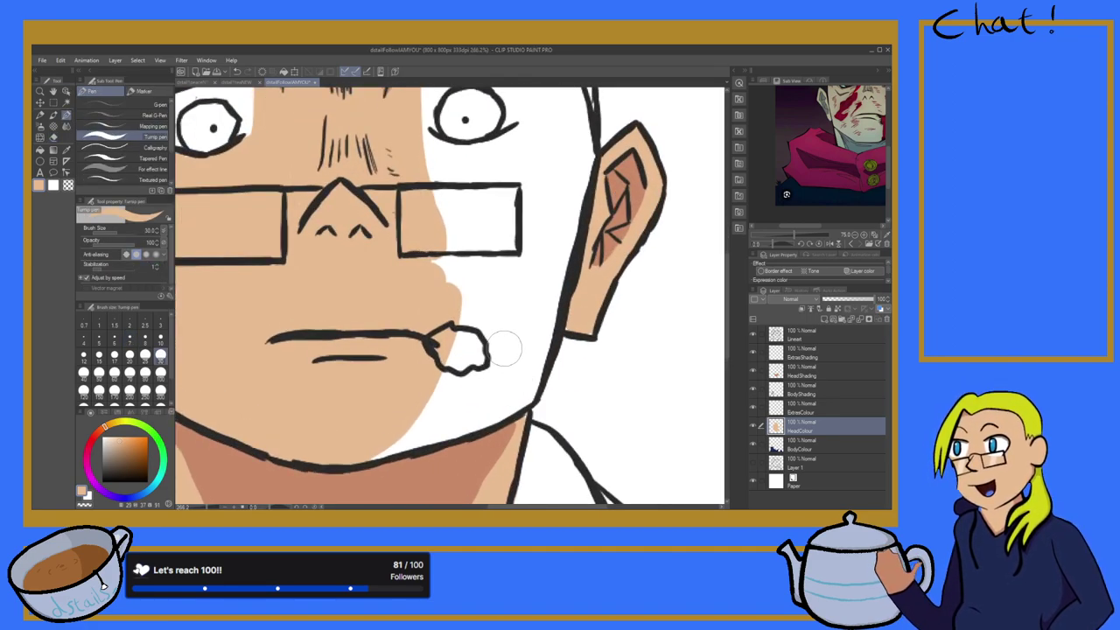
pyautogui.moveTo(453, 269)
pyautogui.mouseDown()
pyautogui.moveTo(440, 181)
pyautogui.moveTo(402, 153)
pyautogui.moveTo(451, 162)
pyautogui.moveTo(447, 196)
pyautogui.moveTo(533, 143)
pyautogui.moveTo(577, 163)
pyautogui.moveTo(522, 364)
pyautogui.moveTo(568, 225)
pyautogui.mouseUp()
pyautogui.moveTo(499, 354)
pyautogui.mouseDown()
pyautogui.moveTo(508, 397)
pyautogui.moveTo(476, 413)
pyautogui.moveTo(521, 392)
pyautogui.moveTo(547, 327)
pyautogui.moveTo(501, 386)
pyautogui.moveTo(364, 446)
pyautogui.mouseUp()
pyautogui.moveTo(486, 408)
pyautogui.mouseDown()
pyautogui.moveTo(502, 347)
pyautogui.moveTo(477, 285)
pyautogui.moveTo(480, 333)
pyautogui.moveTo(484, 207)
pyautogui.moveTo(467, 186)
pyautogui.moveTo(520, 175)
pyautogui.moveTo(550, 205)
pyautogui.mouseUp()
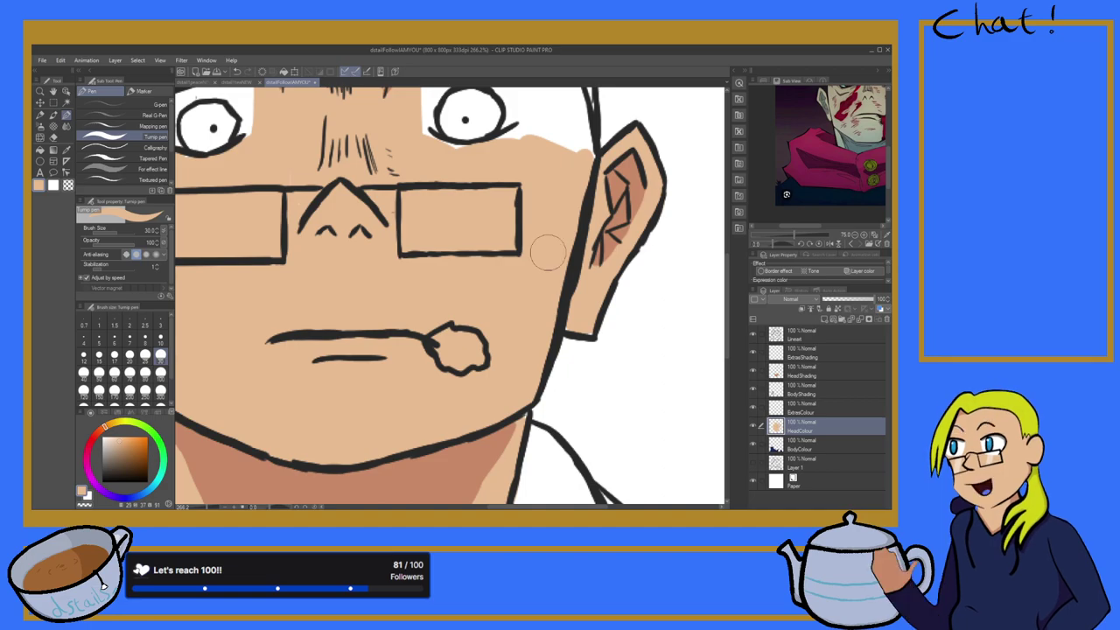
# Step: Paint light skin tone around the ear-side eye, below its eyebrow and over the temple up to the hairline, leaving the eye white
pyautogui.scroll(-5, 518, 257)
pyautogui.scroll(7, 464, 192)
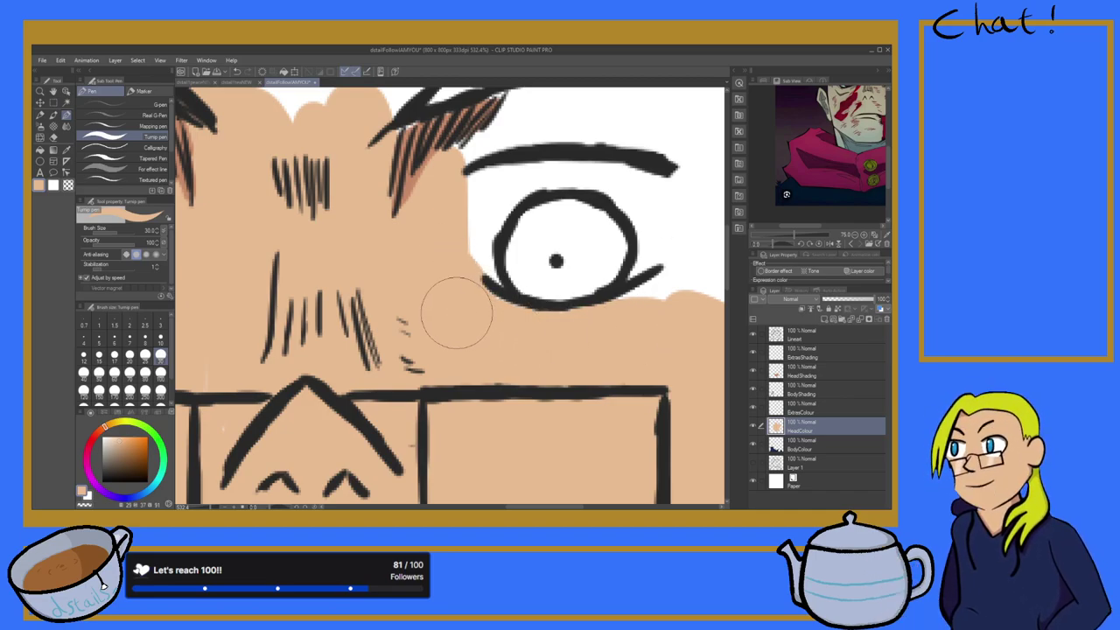
pyautogui.scroll(-3, 449, 305)
pyautogui.scroll(3, 539, 268)
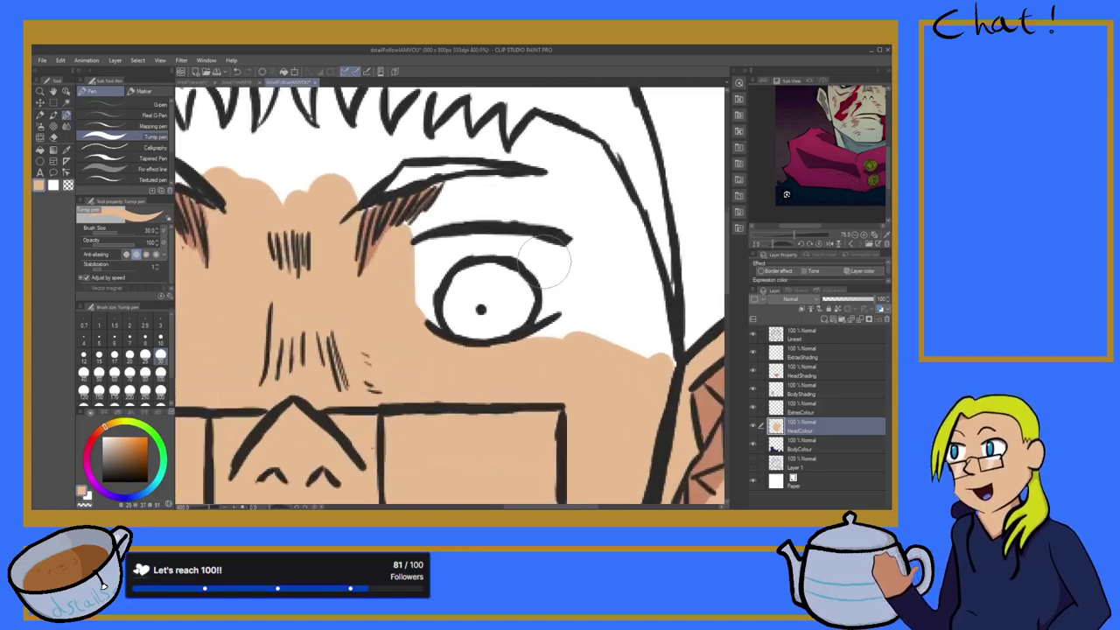
pyautogui.moveTo(382, 217)
pyautogui.mouseDown()
pyautogui.moveTo(430, 201)
pyautogui.moveTo(382, 236)
pyautogui.moveTo(454, 193)
pyautogui.moveTo(417, 223)
pyautogui.moveTo(483, 192)
pyautogui.moveTo(459, 210)
pyautogui.moveTo(564, 196)
pyautogui.moveTo(484, 223)
pyautogui.moveTo(429, 221)
pyautogui.moveTo(552, 199)
pyautogui.moveTo(486, 189)
pyautogui.moveTo(563, 197)
pyautogui.moveTo(523, 193)
pyautogui.moveTo(594, 228)
pyautogui.moveTo(522, 188)
pyautogui.moveTo(578, 212)
pyautogui.moveTo(513, 195)
pyautogui.moveTo(585, 220)
pyautogui.moveTo(514, 197)
pyautogui.moveTo(604, 229)
pyautogui.moveTo(588, 166)
pyautogui.moveTo(592, 328)
pyautogui.moveTo(590, 308)
pyautogui.moveTo(515, 357)
pyautogui.mouseUp()
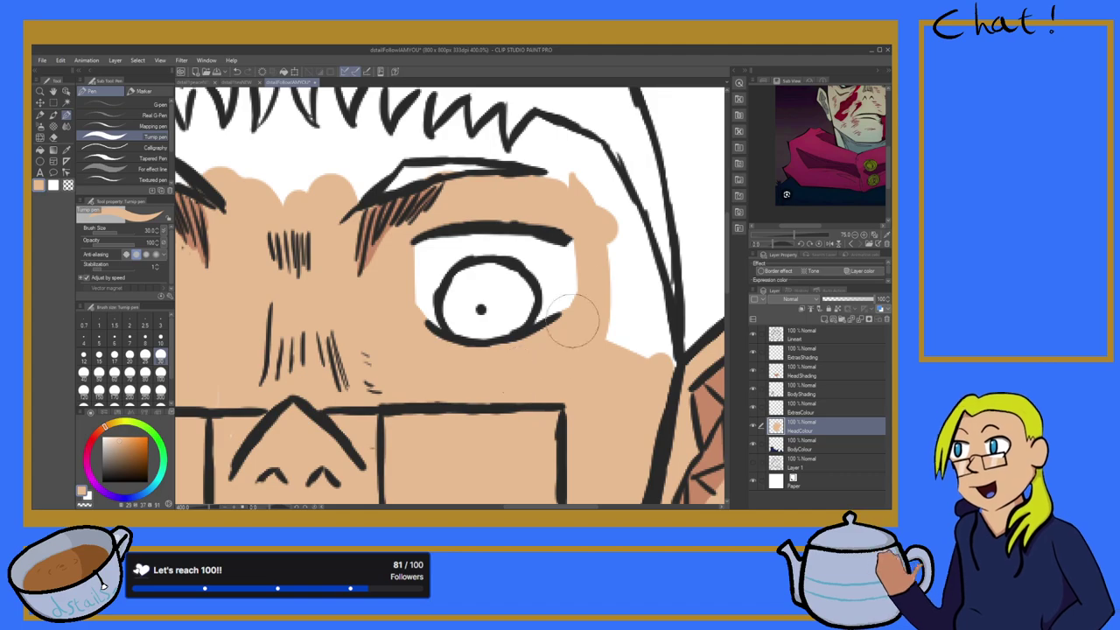
pyautogui.moveTo(565, 169)
pyautogui.mouseDown()
pyautogui.moveTo(610, 360)
pyautogui.moveTo(594, 192)
pyautogui.moveTo(655, 371)
pyautogui.moveTo(639, 301)
pyautogui.moveTo(633, 321)
pyautogui.moveTo(652, 364)
pyautogui.moveTo(641, 296)
pyautogui.moveTo(663, 344)
pyautogui.moveTo(606, 192)
pyautogui.moveTo(642, 282)
pyautogui.moveTo(567, 154)
pyautogui.moveTo(588, 175)
pyautogui.mouseUp()
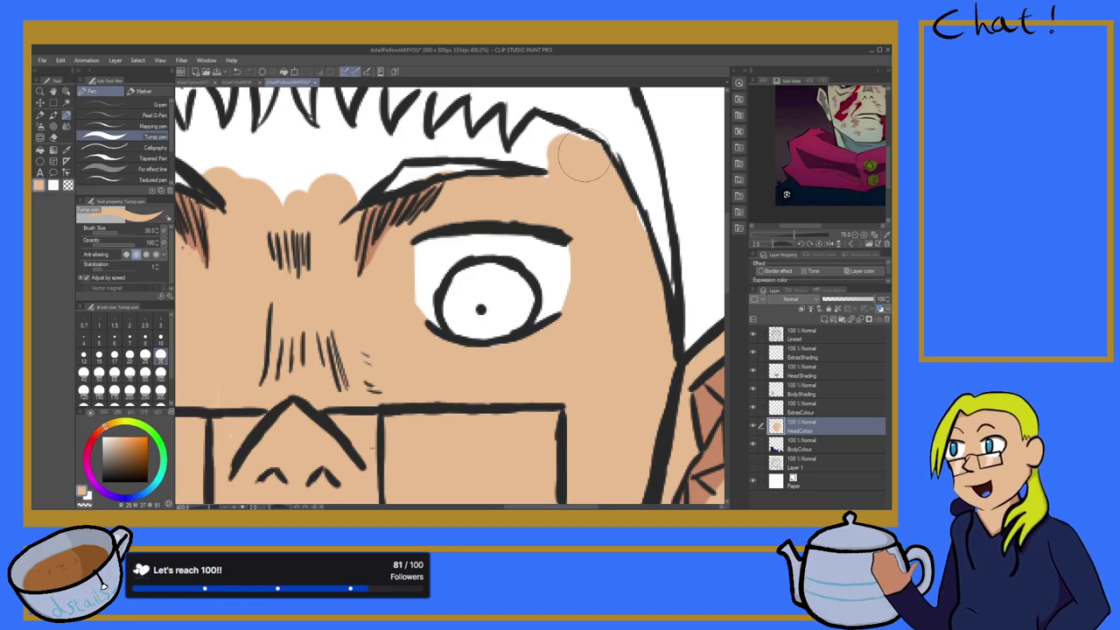
pyautogui.scroll(-5, 625, 234)
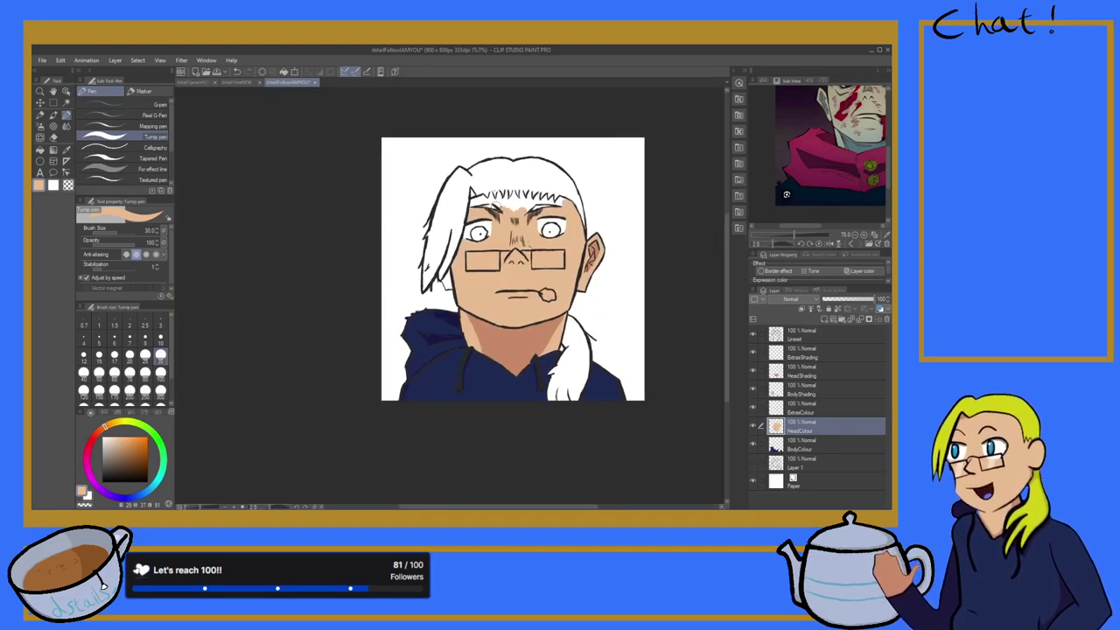
# Step: Erase the skin tone spill inside the hair-side eyebrow on HeadColour with the Hard eraser at size 7
pyautogui.scroll(3, 509, 211)
pyautogui.scroll(3, 492, 205)
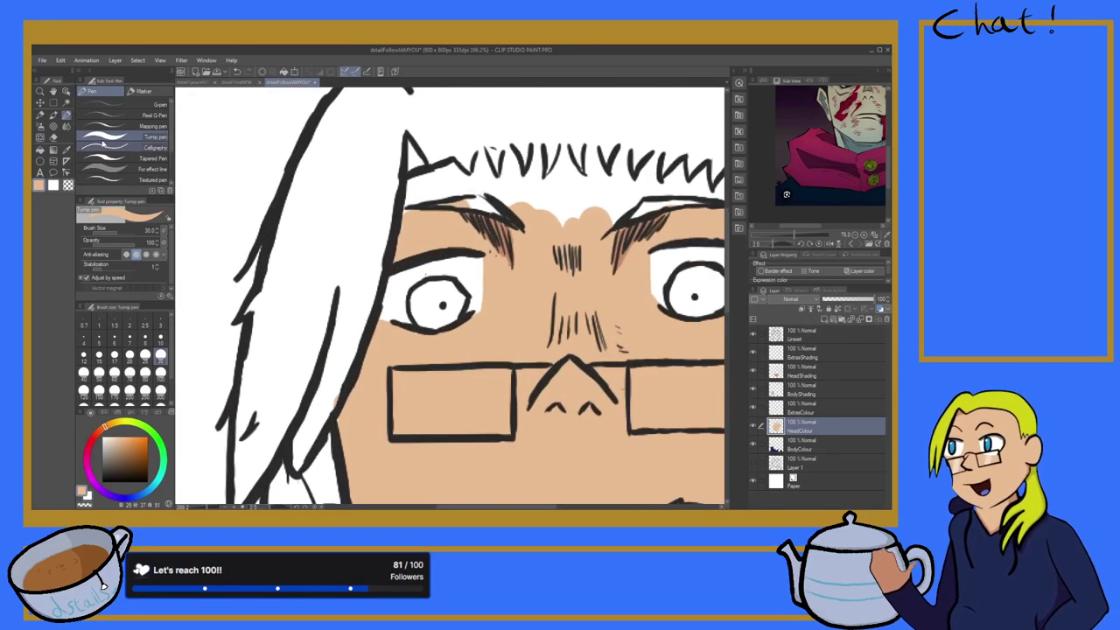
pyautogui.click(53, 138)
pyautogui.scroll(3, 350, 186)
pyautogui.scroll(1, 496, 187)
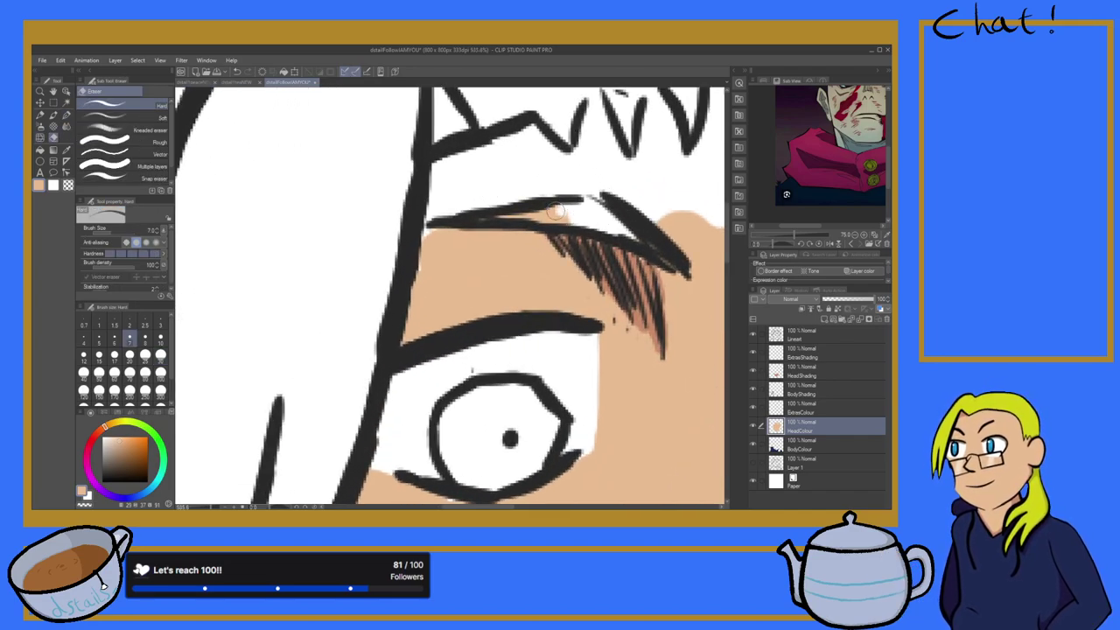
pyautogui.scroll(-5, 478, 225)
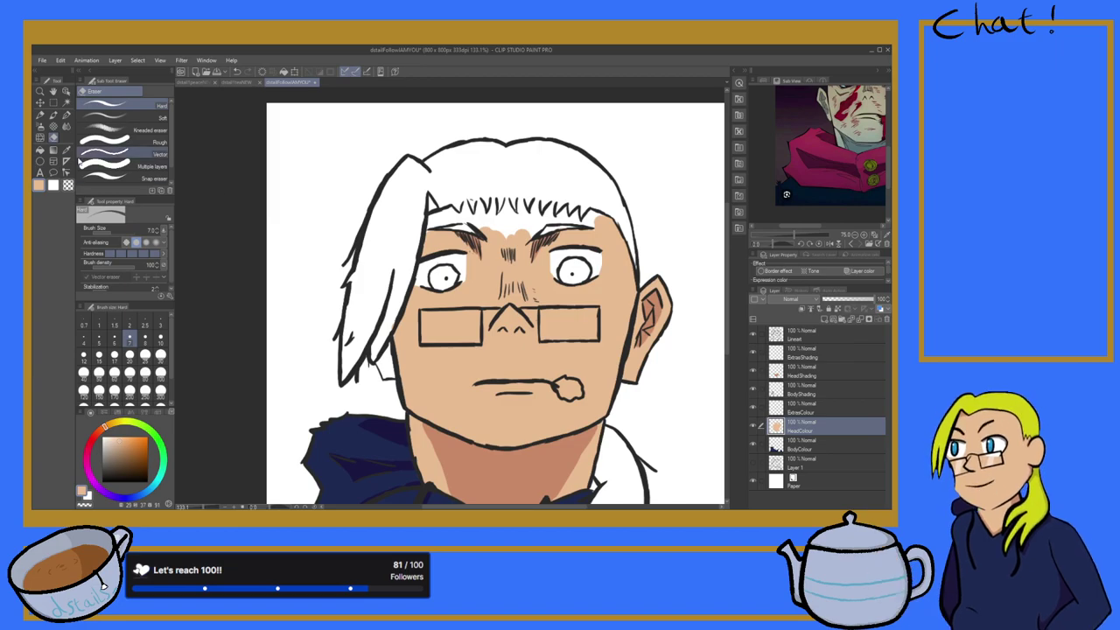
# Step: Fill the forehead between the hair-side eyebrow and the fringe with light skin tone, using the Turnip pen at size 30
pyautogui.click(67, 149)
pyautogui.scroll(3, 264, 210)
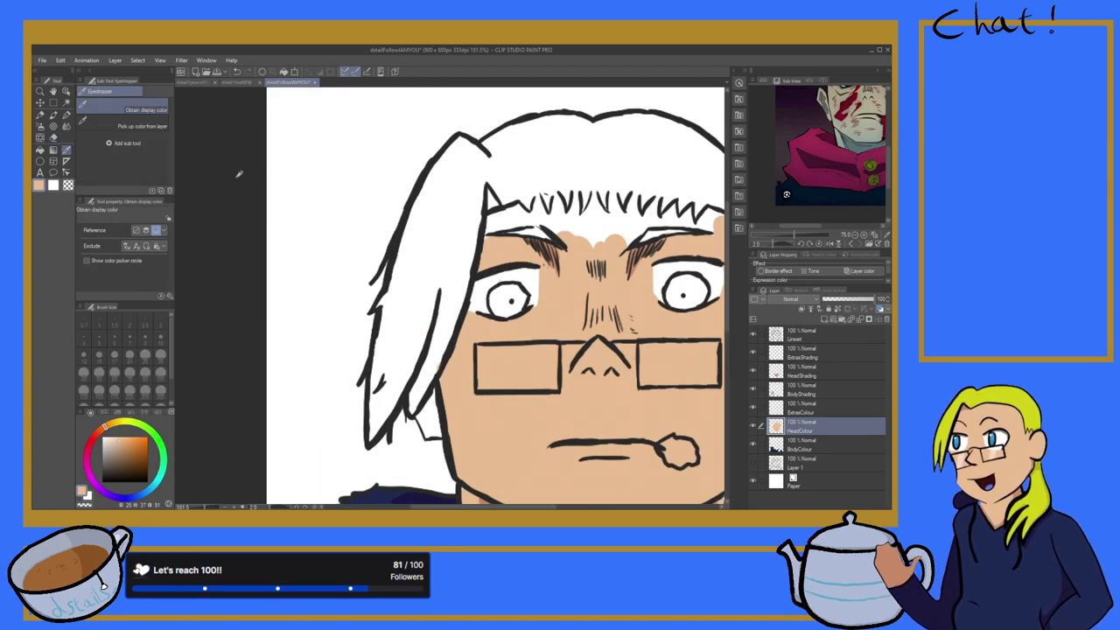
pyautogui.click(66, 115)
pyautogui.scroll(4, 526, 261)
pyautogui.scroll(-2, 525, 284)
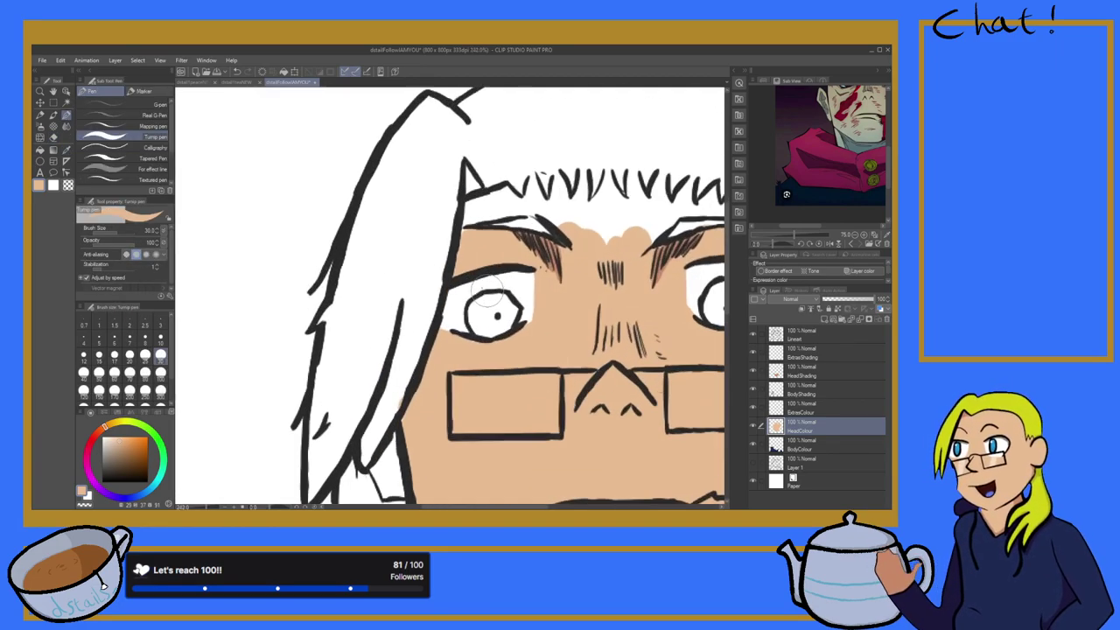
pyautogui.scroll(4, 500, 118)
pyautogui.moveTo(497, 206)
pyautogui.mouseDown()
pyautogui.moveTo(468, 220)
pyautogui.moveTo(480, 207)
pyautogui.mouseUp()
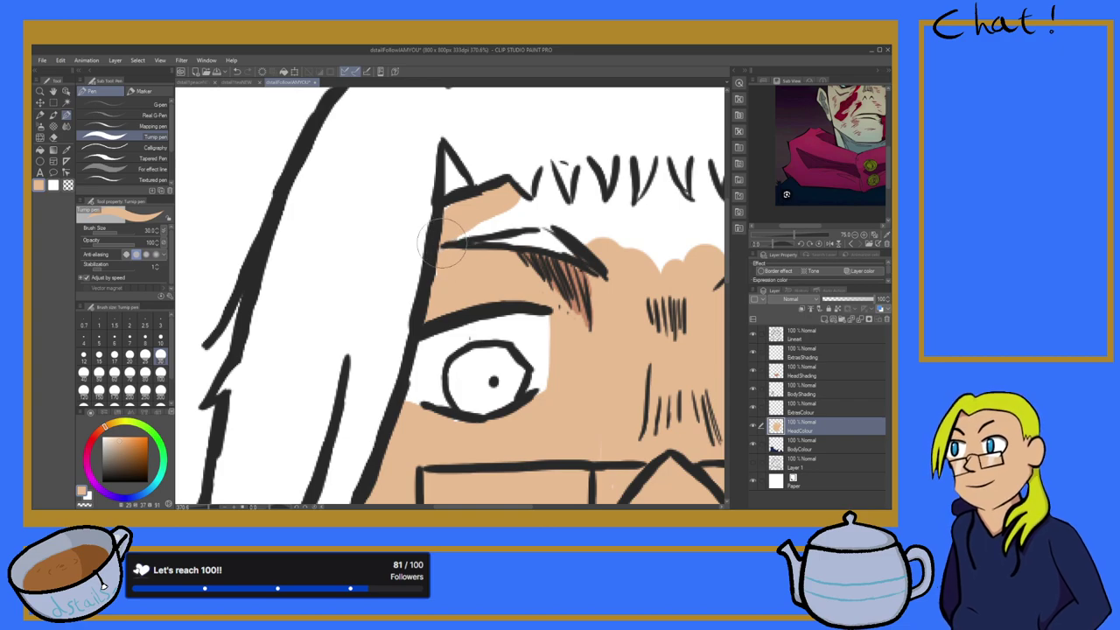
pyautogui.scroll(1, 494, 209)
pyautogui.moveTo(503, 210)
pyautogui.mouseDown()
pyautogui.moveTo(623, 223)
pyautogui.moveTo(635, 234)
pyautogui.moveTo(595, 225)
pyautogui.moveTo(636, 254)
pyautogui.moveTo(563, 203)
pyautogui.moveTo(623, 247)
pyautogui.mouseUp()
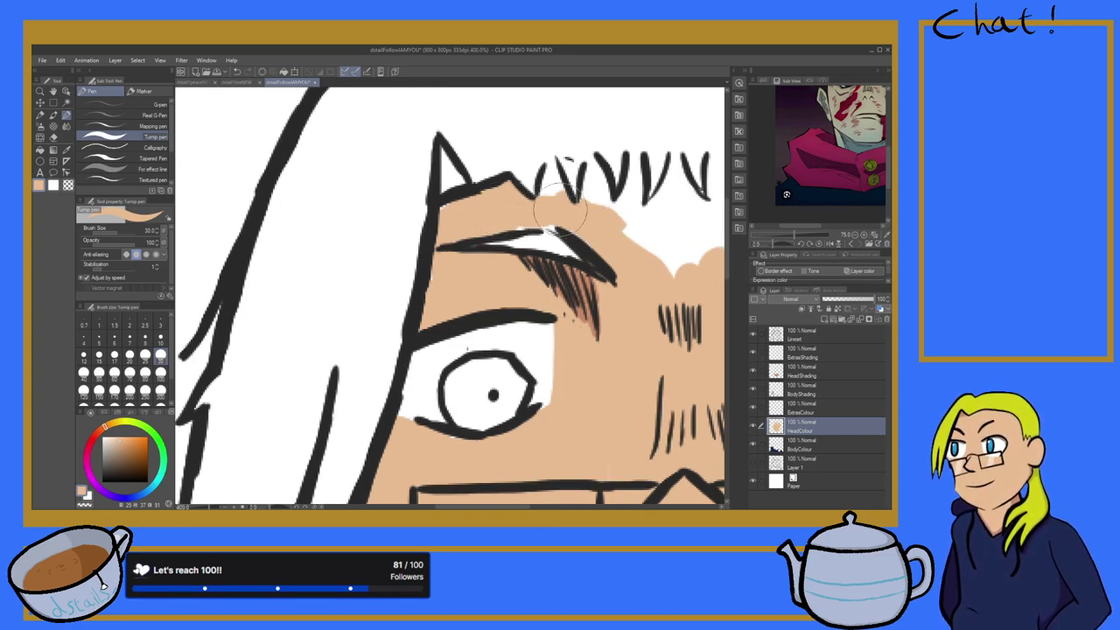
pyautogui.moveTo(553, 204)
pyautogui.mouseDown()
pyautogui.moveTo(550, 173)
pyautogui.moveTo(536, 200)
pyautogui.moveTo(552, 168)
pyautogui.moveTo(559, 203)
pyautogui.moveTo(578, 189)
pyautogui.moveTo(599, 214)
pyautogui.mouseUp()
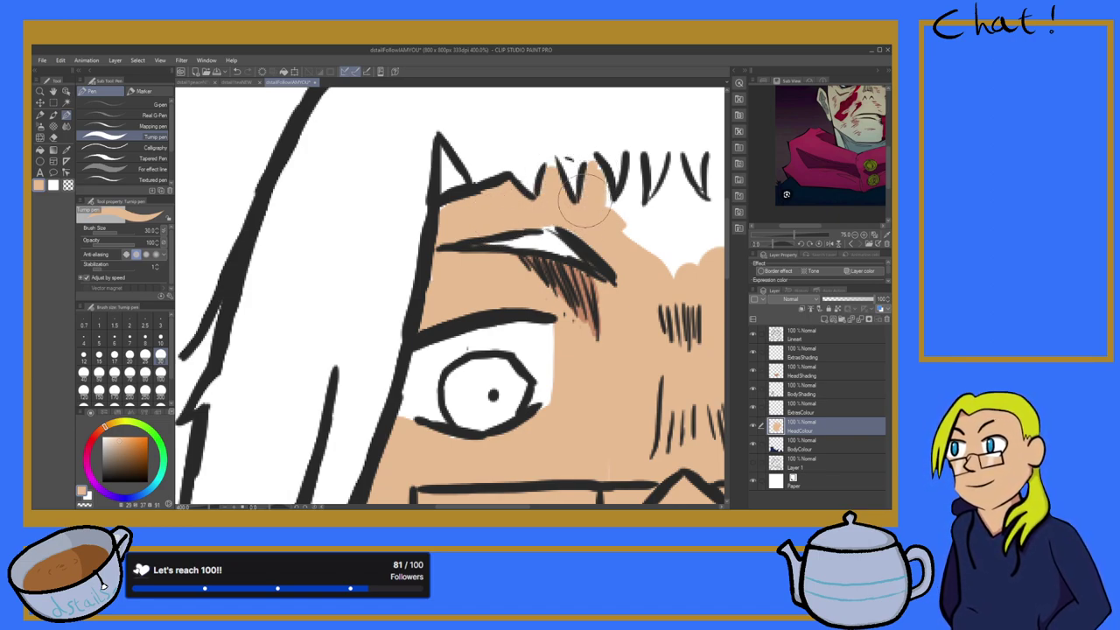
pyautogui.moveTo(601, 208)
pyautogui.mouseDown()
pyautogui.moveTo(639, 182)
pyautogui.moveTo(639, 163)
pyautogui.moveTo(615, 219)
pyautogui.moveTo(625, 175)
pyautogui.moveTo(619, 247)
pyautogui.moveTo(632, 198)
pyautogui.moveTo(632, 260)
pyautogui.moveTo(669, 195)
pyautogui.moveTo(673, 211)
pyautogui.moveTo(635, 224)
pyautogui.moveTo(683, 175)
pyautogui.moveTo(670, 201)
pyautogui.moveTo(672, 188)
pyautogui.moveTo(628, 222)
pyautogui.moveTo(652, 207)
pyautogui.moveTo(676, 161)
pyautogui.moveTo(659, 209)
pyautogui.moveTo(676, 168)
pyautogui.moveTo(693, 245)
pyautogui.moveTo(672, 179)
pyautogui.moveTo(653, 208)
pyautogui.moveTo(662, 263)
pyautogui.mouseUp()
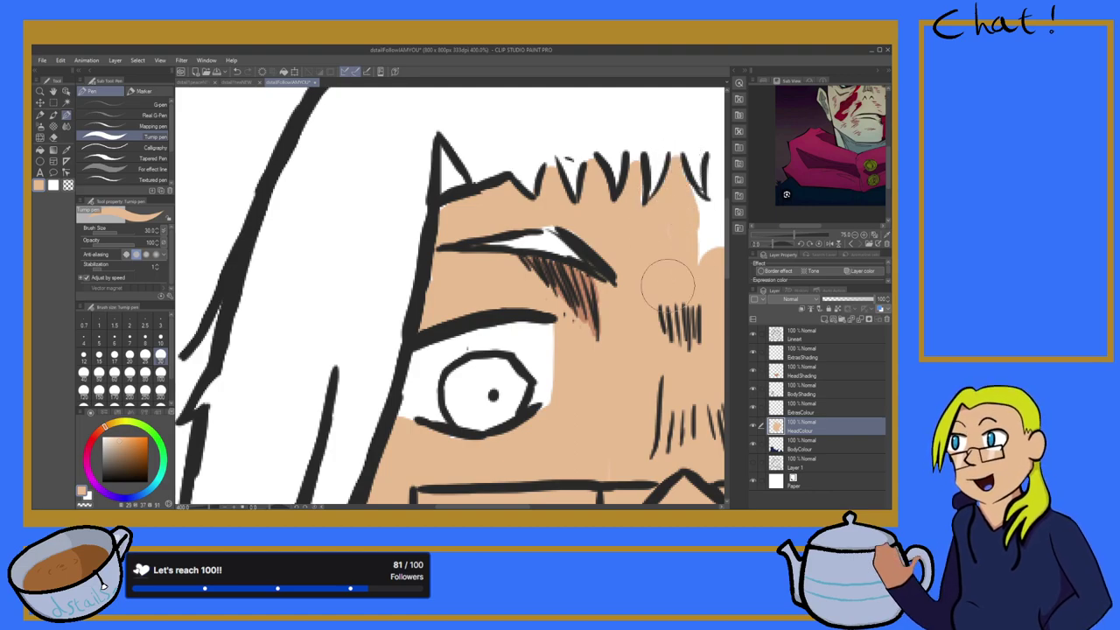
# Step: Fill the remaining white area at the middle of the forehead with light skin tone, from the brows up between the fringe spikes
pyautogui.scroll(-2, 665, 210)
pyautogui.scroll(-4, 669, 207)
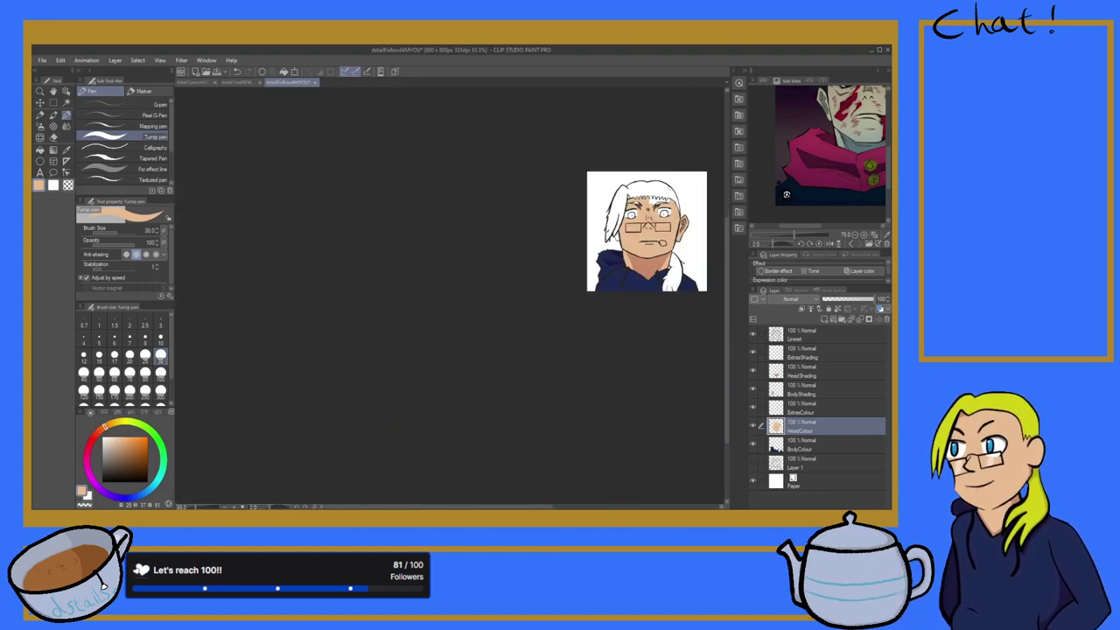
pyautogui.scroll(5, 669, 184)
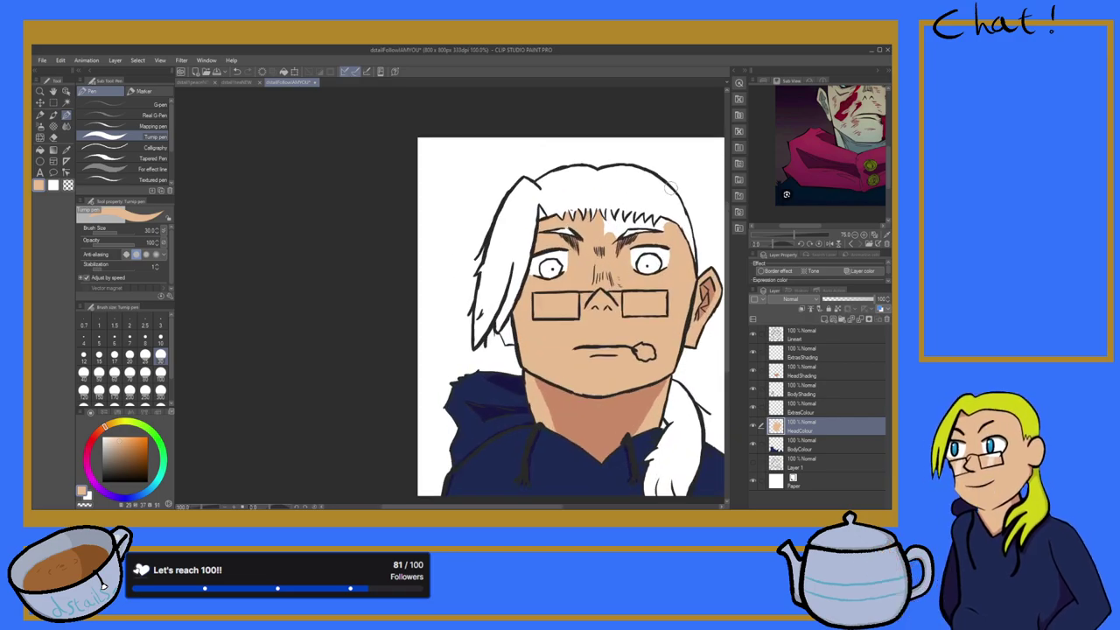
pyautogui.scroll(2, 626, 184)
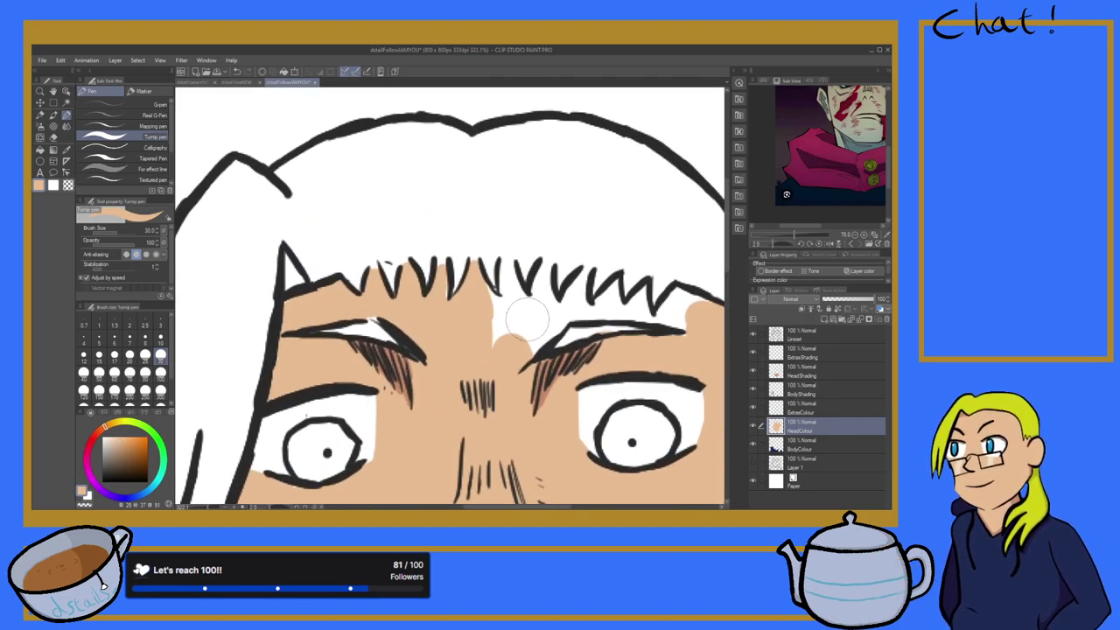
pyautogui.scroll(2, 516, 317)
pyautogui.scroll(-3, 507, 324)
pyautogui.scroll(5, 503, 341)
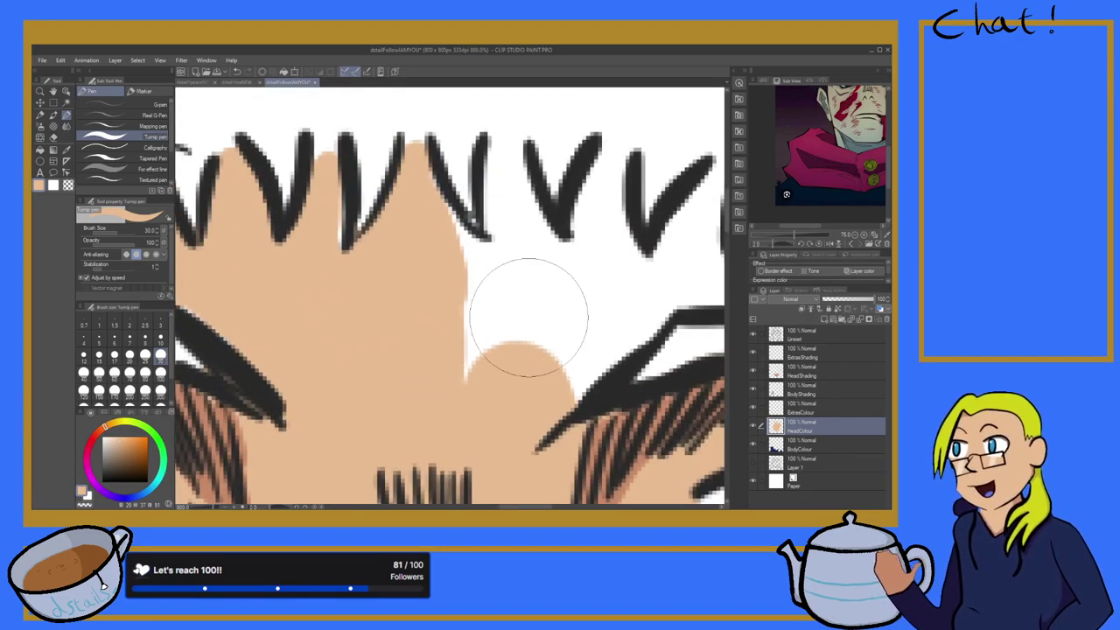
pyautogui.moveTo(434, 227)
pyautogui.mouseDown()
pyautogui.moveTo(465, 299)
pyautogui.moveTo(435, 240)
pyautogui.moveTo(453, 313)
pyautogui.mouseUp()
pyautogui.moveTo(526, 219)
pyautogui.mouseDown()
pyautogui.moveTo(524, 298)
pyautogui.moveTo(512, 175)
pyautogui.moveTo(534, 329)
pyautogui.moveTo(506, 242)
pyautogui.moveTo(520, 335)
pyautogui.moveTo(501, 285)
pyautogui.moveTo(532, 290)
pyautogui.moveTo(546, 316)
pyautogui.moveTo(499, 195)
pyautogui.moveTo(540, 248)
pyautogui.moveTo(544, 299)
pyautogui.mouseUp()
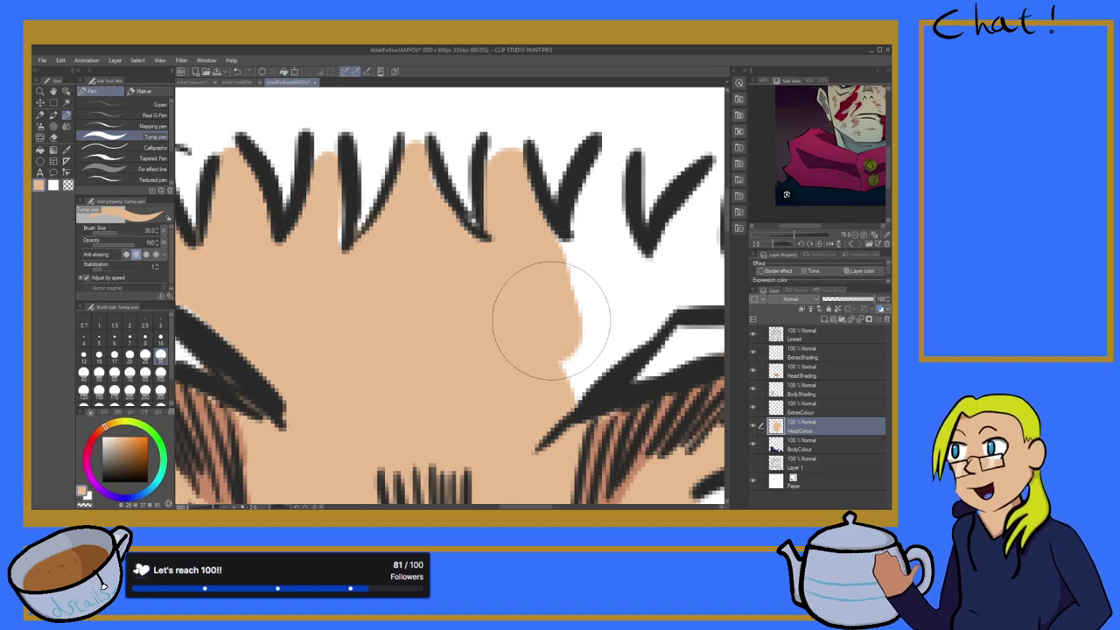
pyautogui.moveTo(626, 256)
pyautogui.mouseDown()
pyautogui.moveTo(592, 225)
pyautogui.moveTo(605, 215)
pyautogui.moveTo(568, 328)
pyautogui.moveTo(573, 274)
pyautogui.moveTo(556, 372)
pyautogui.moveTo(619, 272)
pyautogui.moveTo(615, 244)
pyautogui.moveTo(605, 325)
pyautogui.moveTo(611, 269)
pyautogui.moveTo(621, 321)
pyautogui.moveTo(637, 297)
pyautogui.moveTo(612, 311)
pyautogui.mouseUp()
# Step: Paint light skin tone into the narrow gap between the ear-side eyebrow and the fringe spikes above it
pyautogui.scroll(-6, 610, 308)
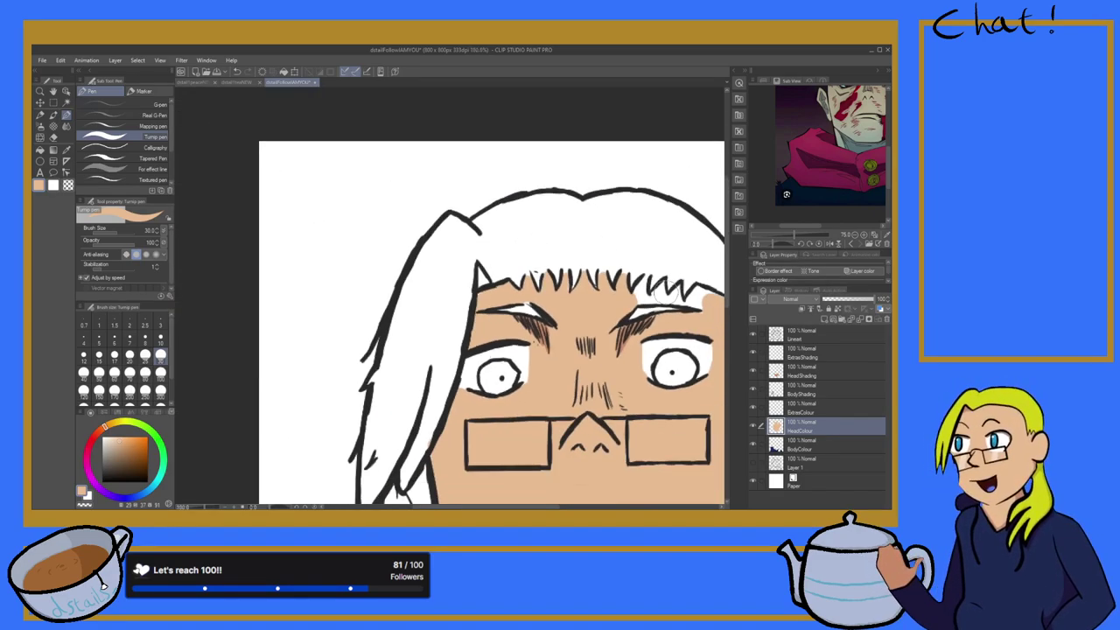
pyautogui.scroll(6, 691, 298)
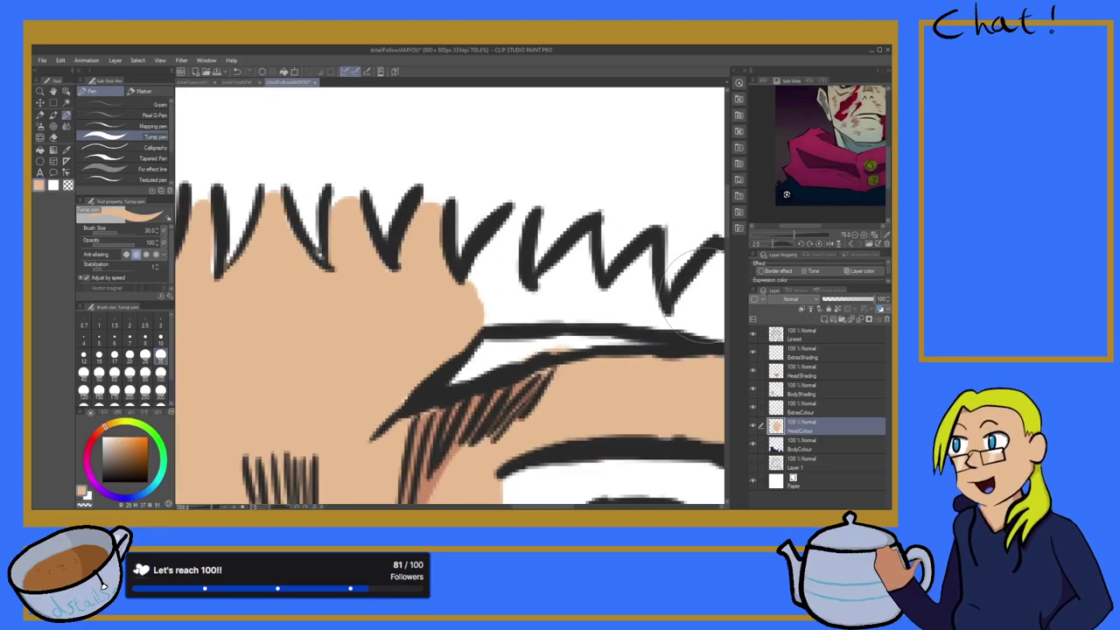
pyautogui.scroll(4, 432, 212)
pyautogui.moveTo(339, 170)
pyautogui.mouseDown()
pyautogui.moveTo(313, 236)
pyautogui.moveTo(344, 170)
pyautogui.moveTo(342, 194)
pyautogui.moveTo(309, 267)
pyautogui.moveTo(329, 198)
pyautogui.moveTo(296, 280)
pyautogui.moveTo(335, 242)
pyautogui.moveTo(302, 303)
pyautogui.moveTo(333, 276)
pyautogui.moveTo(447, 300)
pyautogui.moveTo(353, 302)
pyautogui.moveTo(328, 321)
pyautogui.moveTo(438, 297)
pyautogui.moveTo(464, 210)
pyautogui.moveTo(419, 297)
pyautogui.moveTo(481, 182)
pyautogui.moveTo(421, 300)
pyautogui.moveTo(469, 238)
pyautogui.moveTo(435, 272)
pyautogui.moveTo(385, 293)
pyautogui.moveTo(431, 280)
pyautogui.moveTo(541, 285)
pyautogui.moveTo(491, 273)
pyautogui.moveTo(448, 291)
pyautogui.moveTo(516, 290)
pyautogui.moveTo(474, 289)
pyautogui.moveTo(466, 309)
pyautogui.moveTo(536, 295)
pyautogui.moveTo(458, 311)
pyautogui.moveTo(539, 316)
pyautogui.moveTo(563, 306)
pyautogui.moveTo(402, 330)
pyautogui.mouseUp()
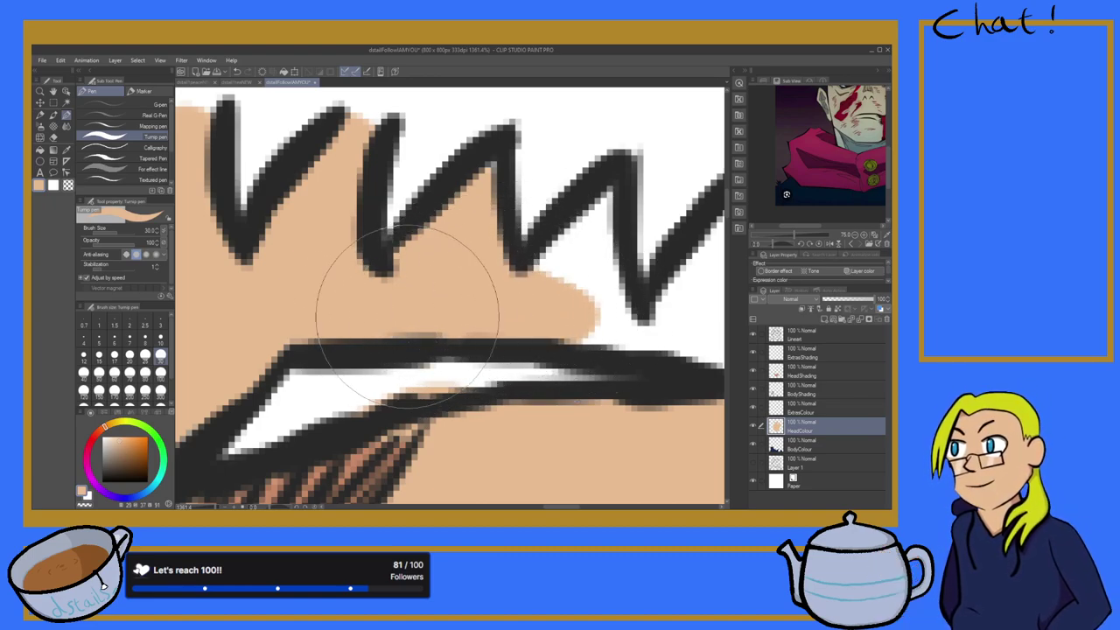
pyautogui.moveTo(608, 213)
pyautogui.mouseDown()
pyautogui.moveTo(570, 280)
pyautogui.moveTo(598, 232)
pyautogui.moveTo(612, 286)
pyautogui.moveTo(609, 206)
pyautogui.moveTo(586, 271)
pyautogui.moveTo(604, 248)
pyautogui.moveTo(598, 286)
pyautogui.mouseUp()
# Step: Fill the last white gap at the outer end of the ear-side eyebrow, below the hairline corner, with light skin tone
pyautogui.scroll(-10, 597, 286)
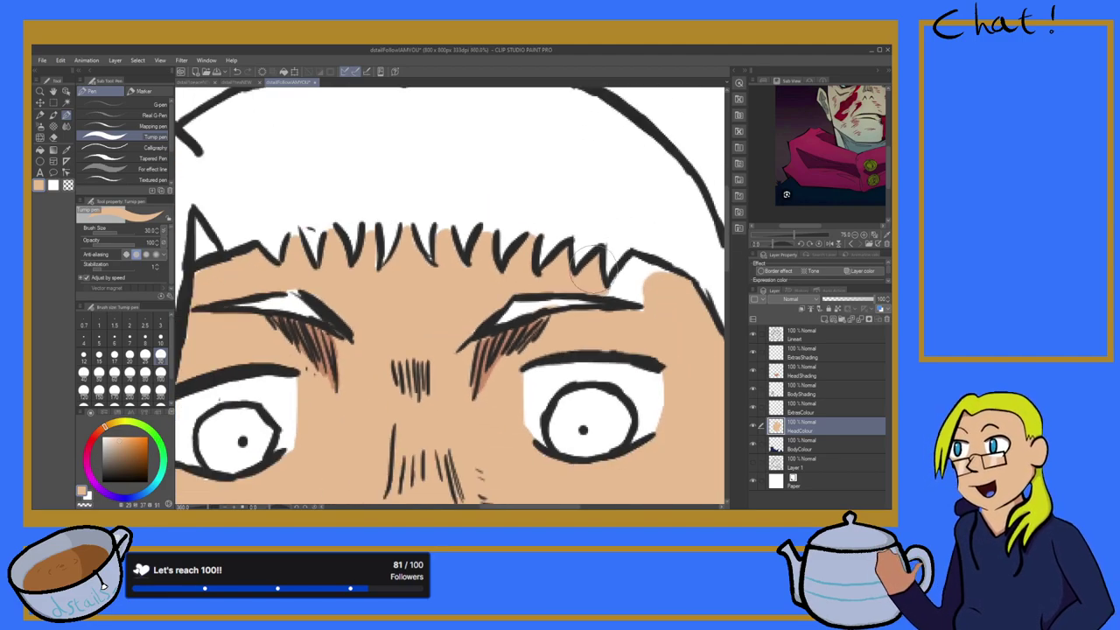
pyautogui.scroll(7, 637, 272)
pyautogui.moveTo(562, 292)
pyautogui.mouseDown()
pyautogui.moveTo(588, 274)
pyautogui.moveTo(580, 253)
pyautogui.moveTo(607, 260)
pyautogui.moveTo(573, 247)
pyautogui.mouseUp()
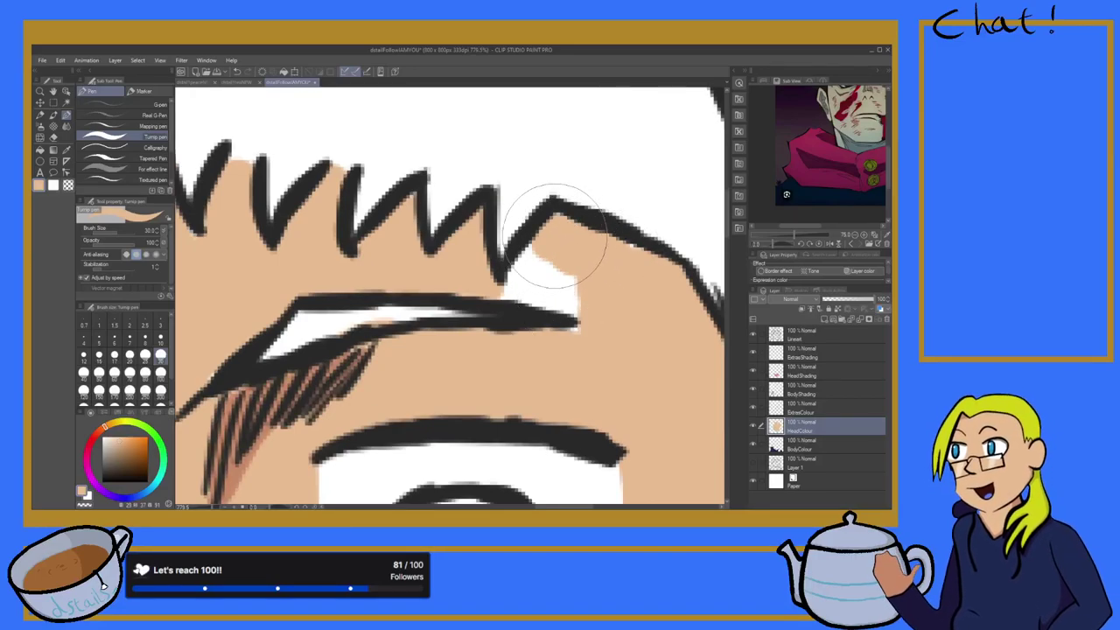
pyautogui.moveTo(503, 275)
pyautogui.mouseDown()
pyautogui.moveTo(585, 308)
pyautogui.moveTo(564, 280)
pyautogui.moveTo(563, 321)
pyautogui.moveTo(603, 292)
pyautogui.mouseUp()
pyautogui.scroll(-8, 624, 297)
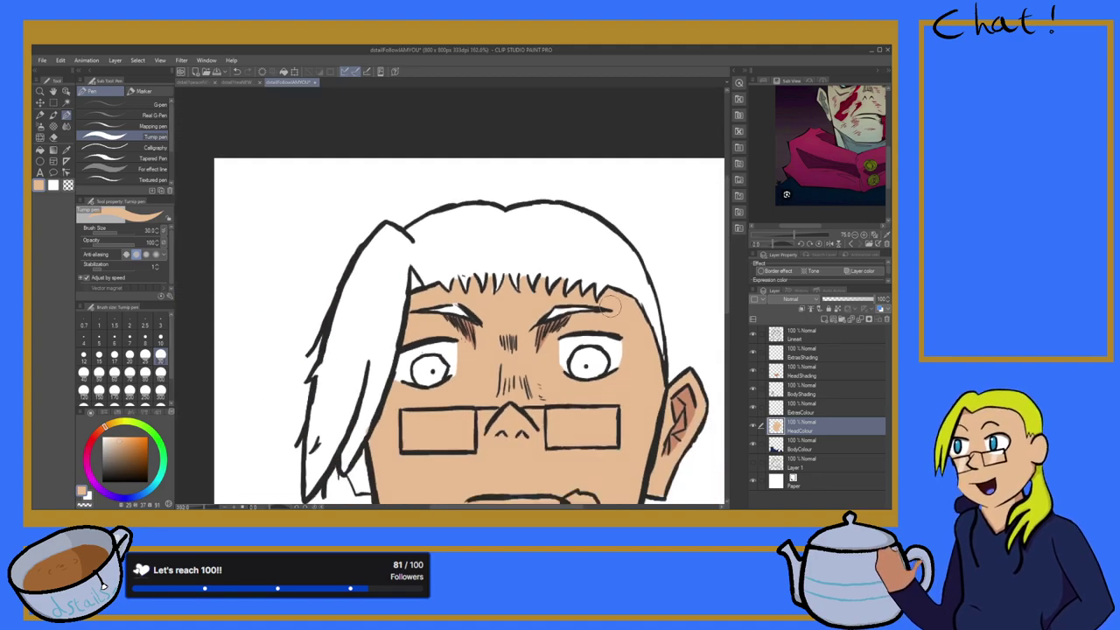
# Step: Paint the bit of ear showing behind the long hair strand in light skin tone
pyautogui.scroll(-2, 578, 324)
pyautogui.scroll(6, 578, 324)
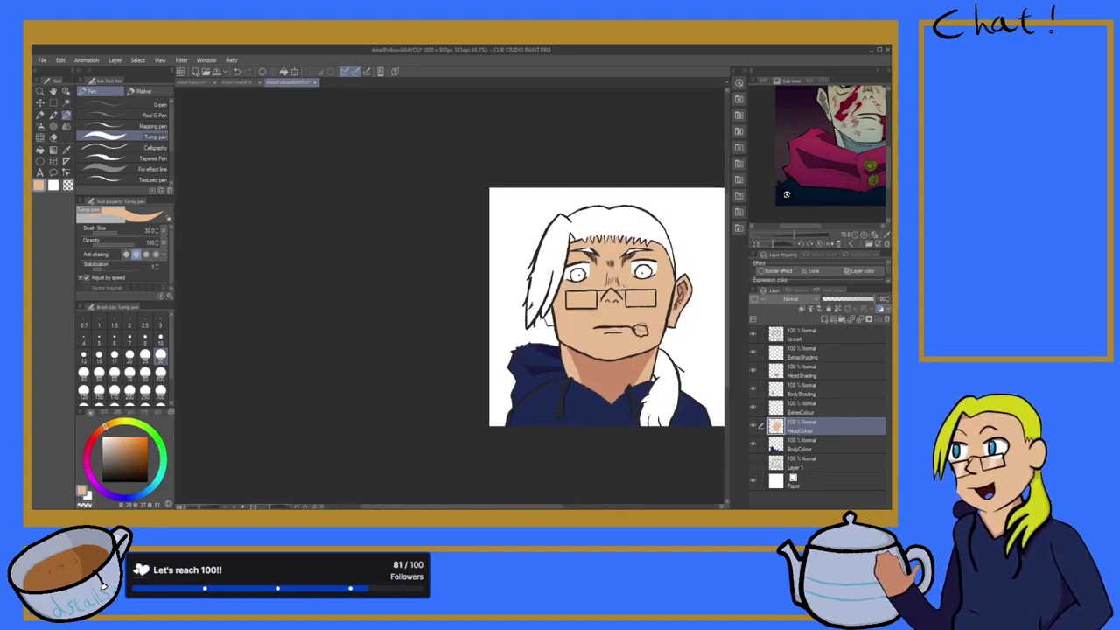
pyautogui.scroll(3, 576, 349)
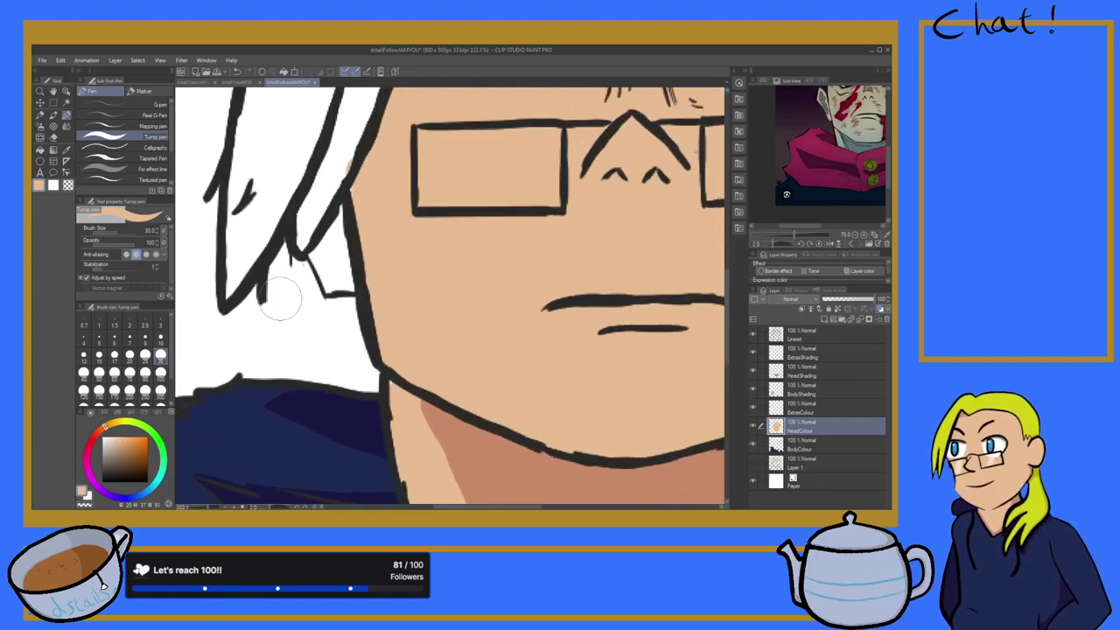
pyautogui.moveTo(345, 205)
pyautogui.mouseDown()
pyautogui.moveTo(334, 245)
pyautogui.moveTo(328, 234)
pyautogui.moveTo(334, 228)
pyautogui.moveTo(337, 262)
pyautogui.mouseUp()
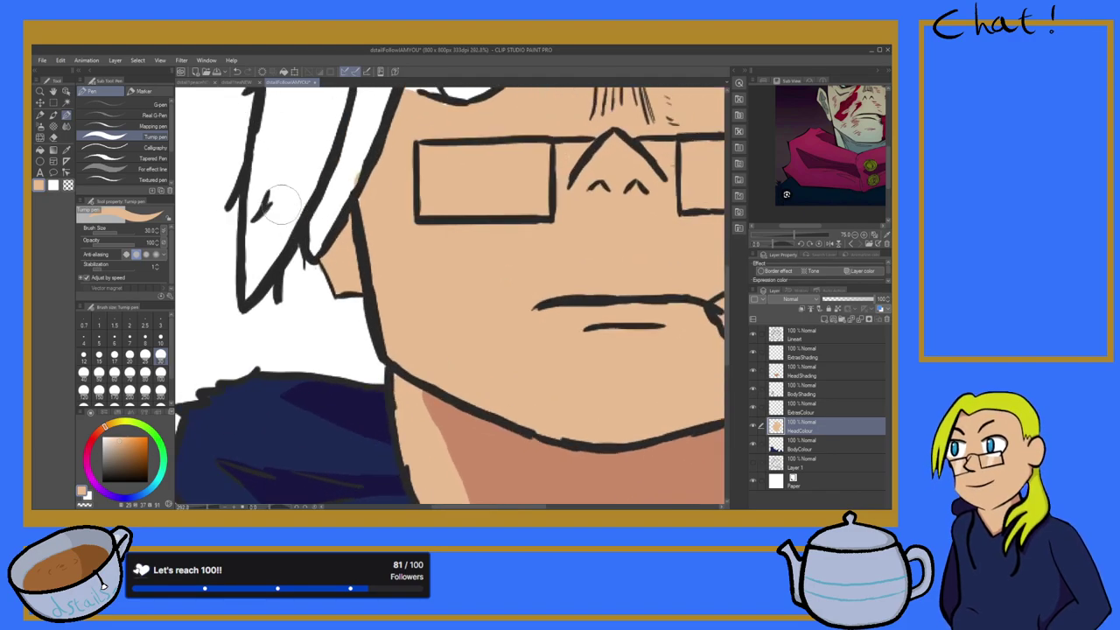
# Step: On the Lineart layer, sample the dark outline colour and thicken the hair strand and jaw junction with the Turnip pen at size 6
pyautogui.scroll(2, 320, 232)
pyautogui.click(815, 338)
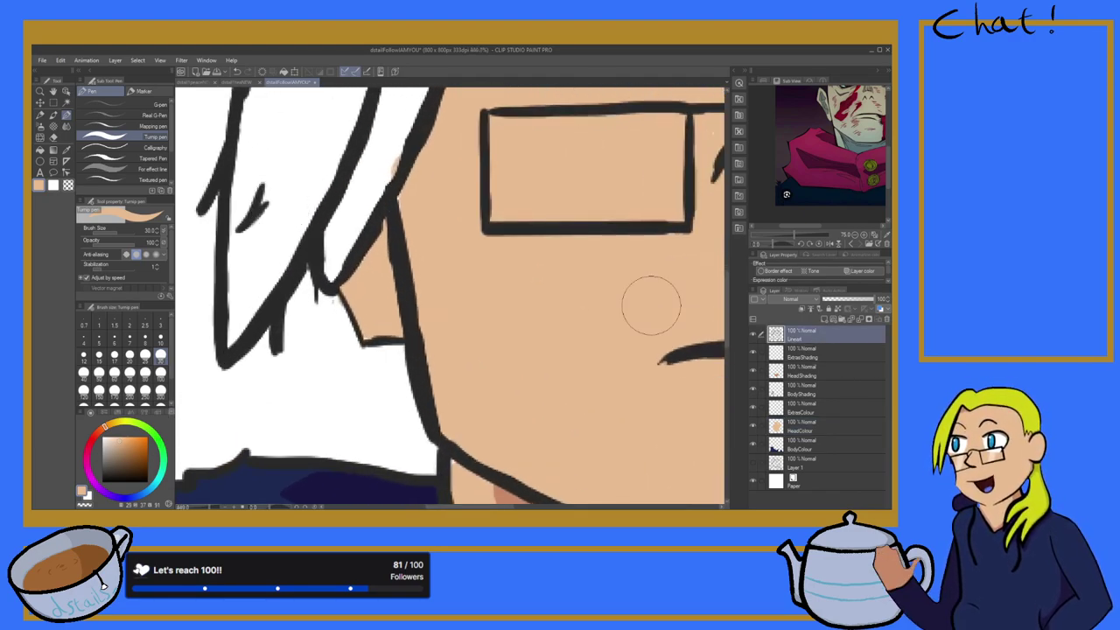
pyautogui.click(65, 150)
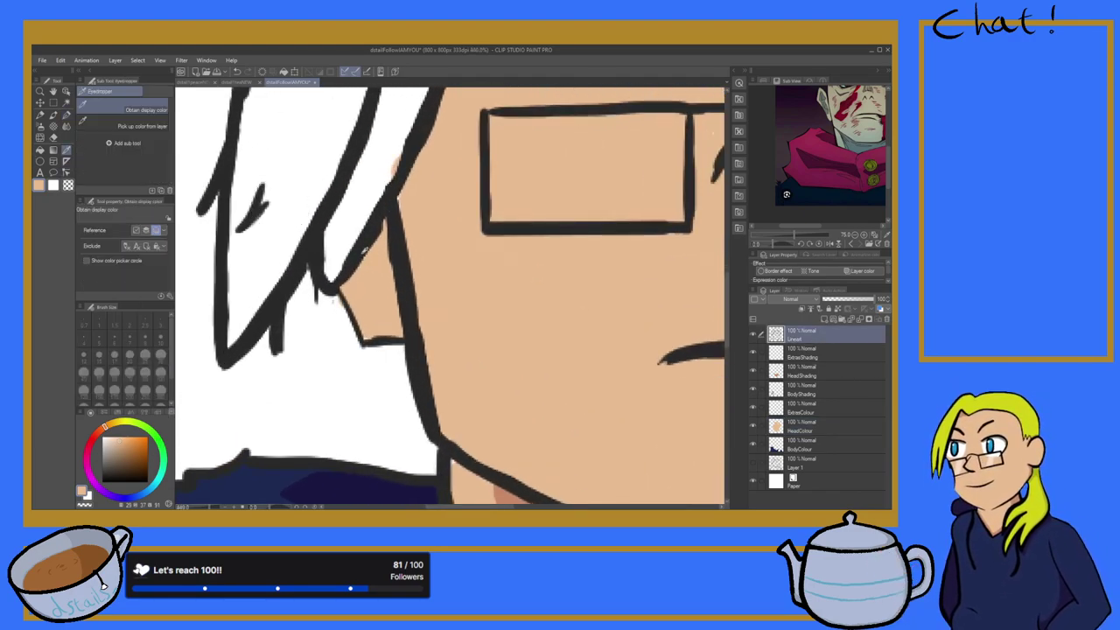
pyautogui.click(362, 254)
pyautogui.click(66, 116)
pyautogui.scroll(3, 437, 250)
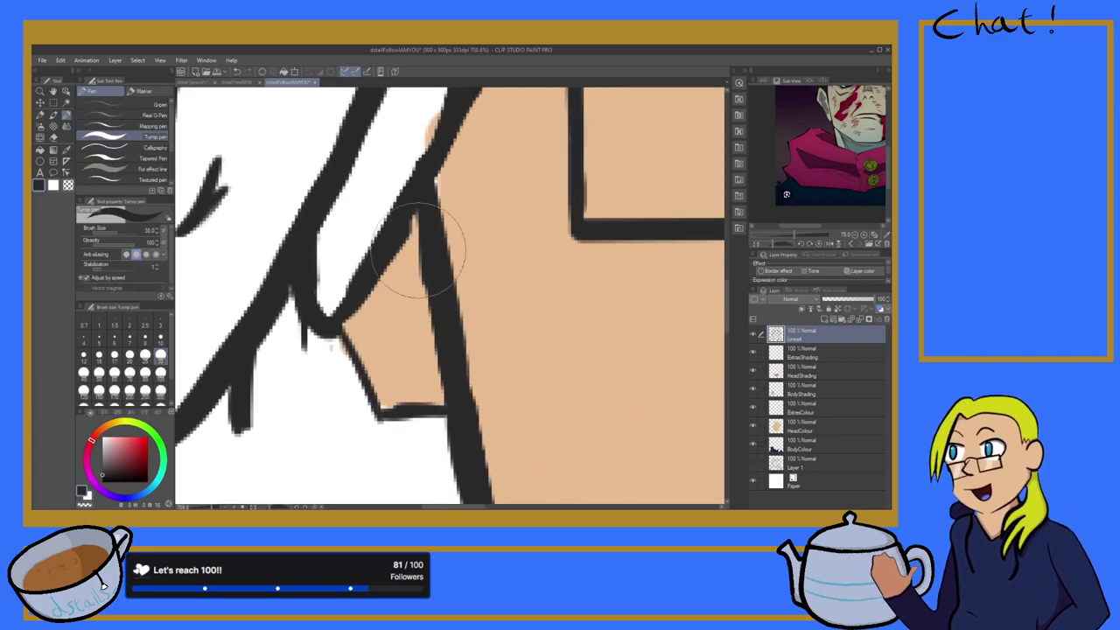
pyautogui.click(113, 343)
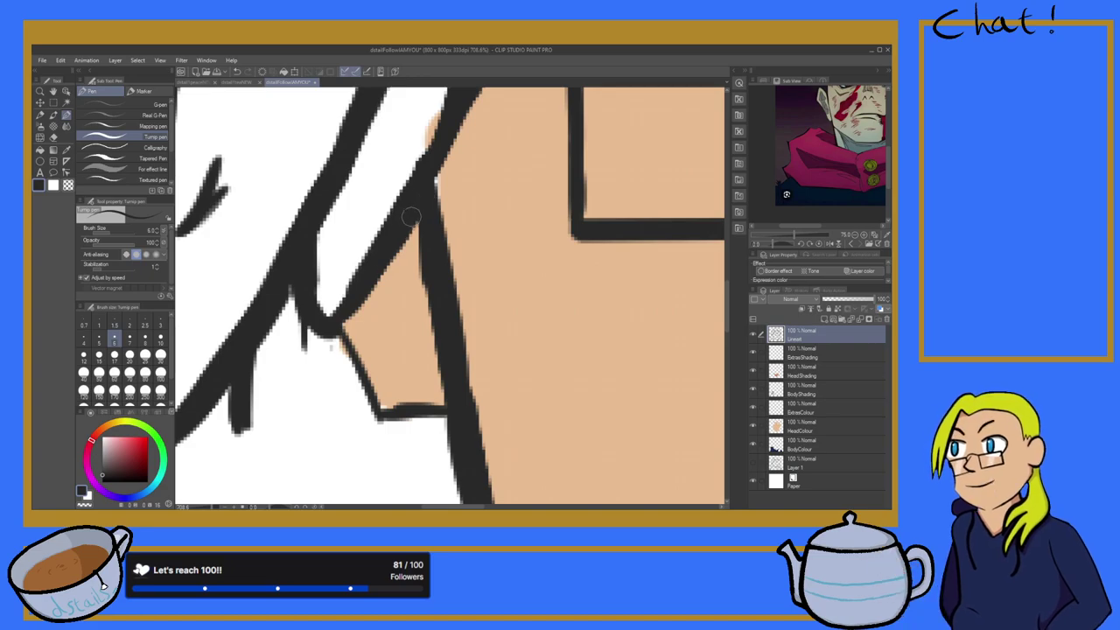
pyautogui.scroll(-6, 413, 215)
# Step: Erase the stray line marks below the tip of the hair strand beside the ear with the Hard eraser at size 7
pyautogui.scroll(3, 336, 195)
pyautogui.click(54, 138)
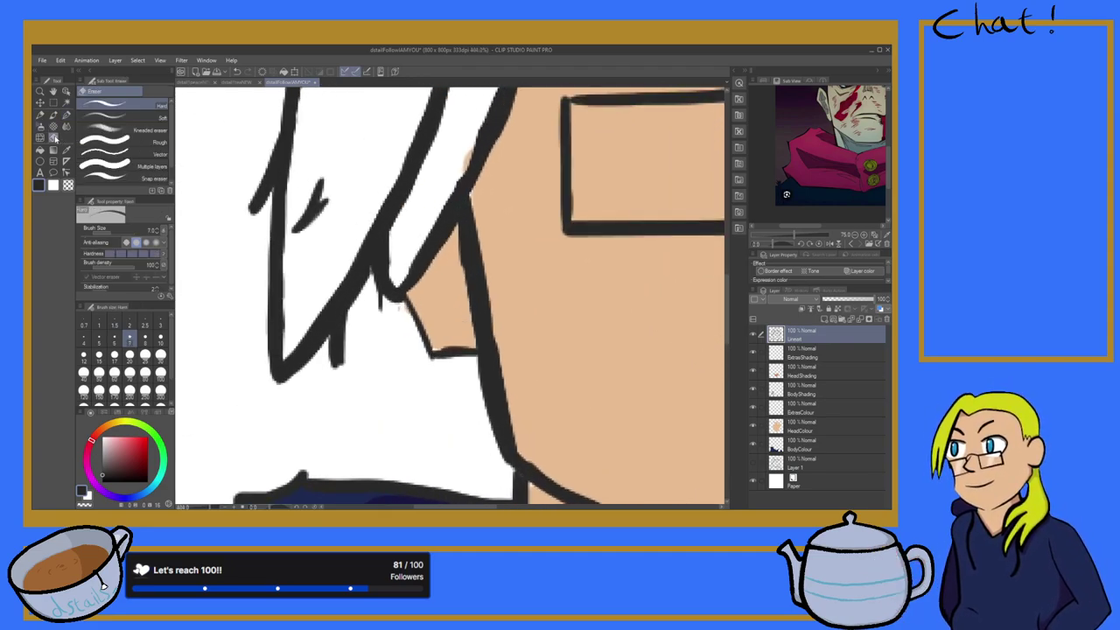
pyautogui.scroll(2, 415, 275)
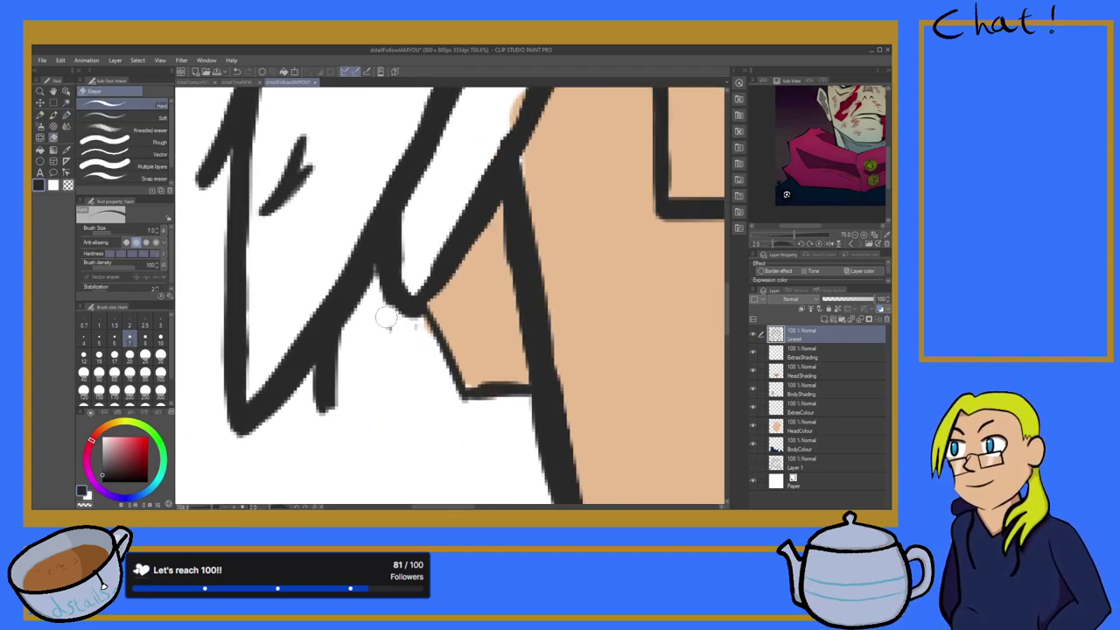
pyautogui.scroll(-10, 416, 329)
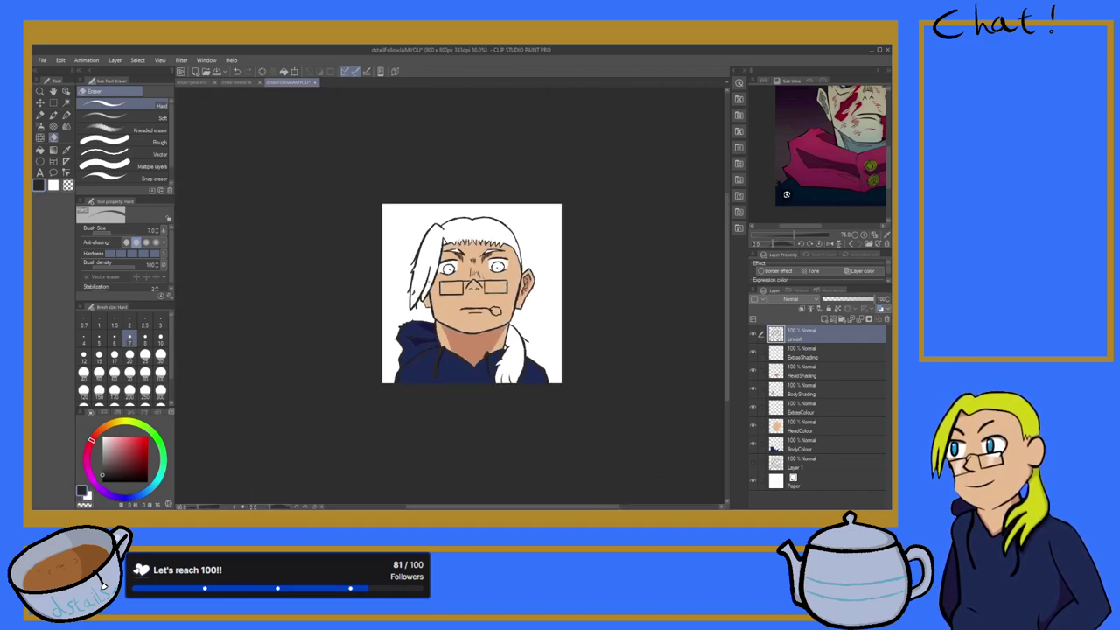
# Step: Thicken and even out the chin outline on the Lineart layer with the Turnip pen at size 6
pyautogui.scroll(9, 497, 267)
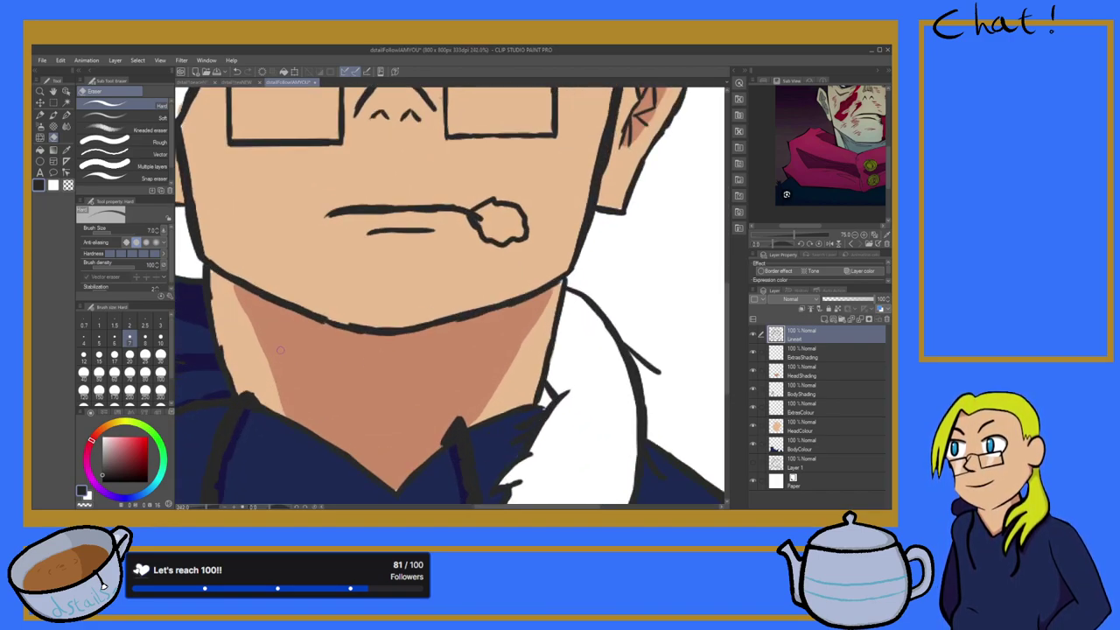
pyautogui.click(66, 116)
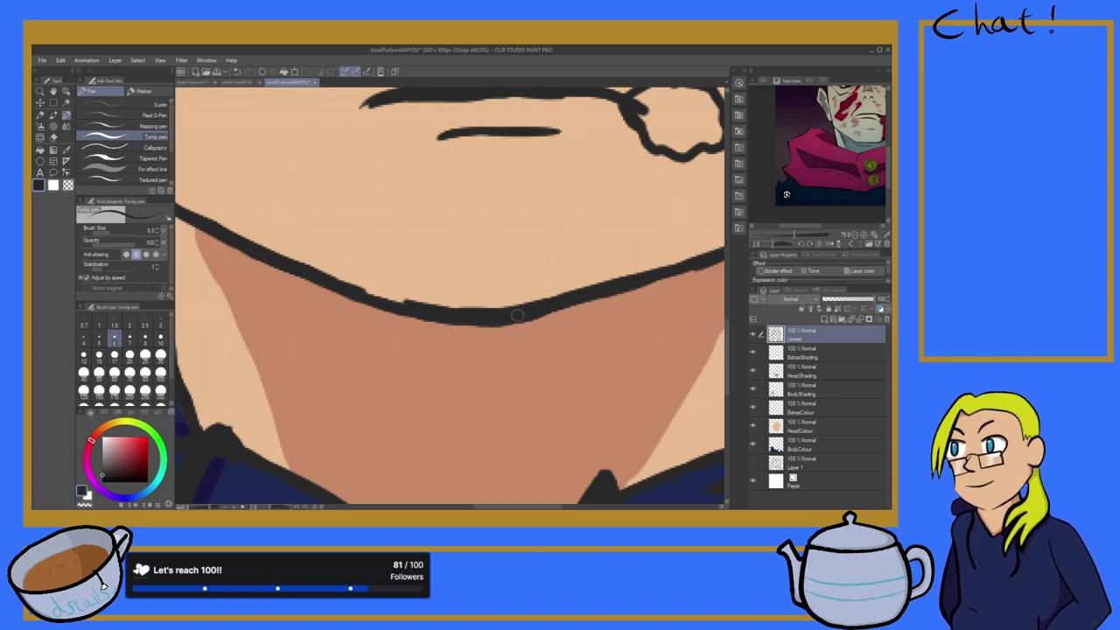
pyautogui.scroll(-5, 444, 284)
pyautogui.scroll(6, 413, 325)
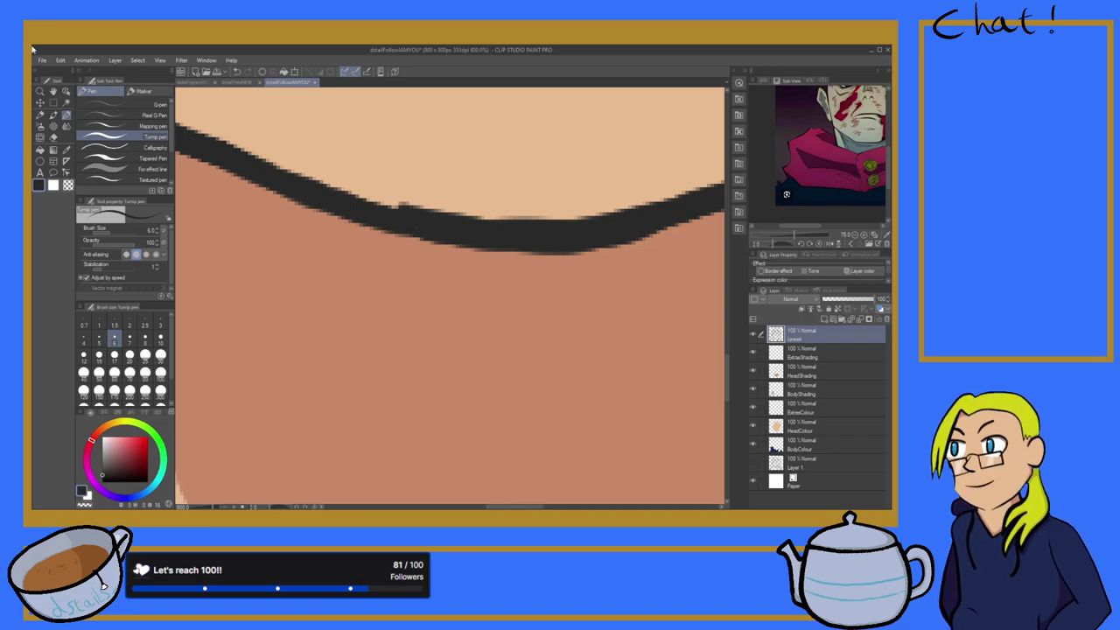
# Step: Erase the small bump on the upper edge of the chin outline with the Hard eraser at size 7
pyautogui.click(54, 138)
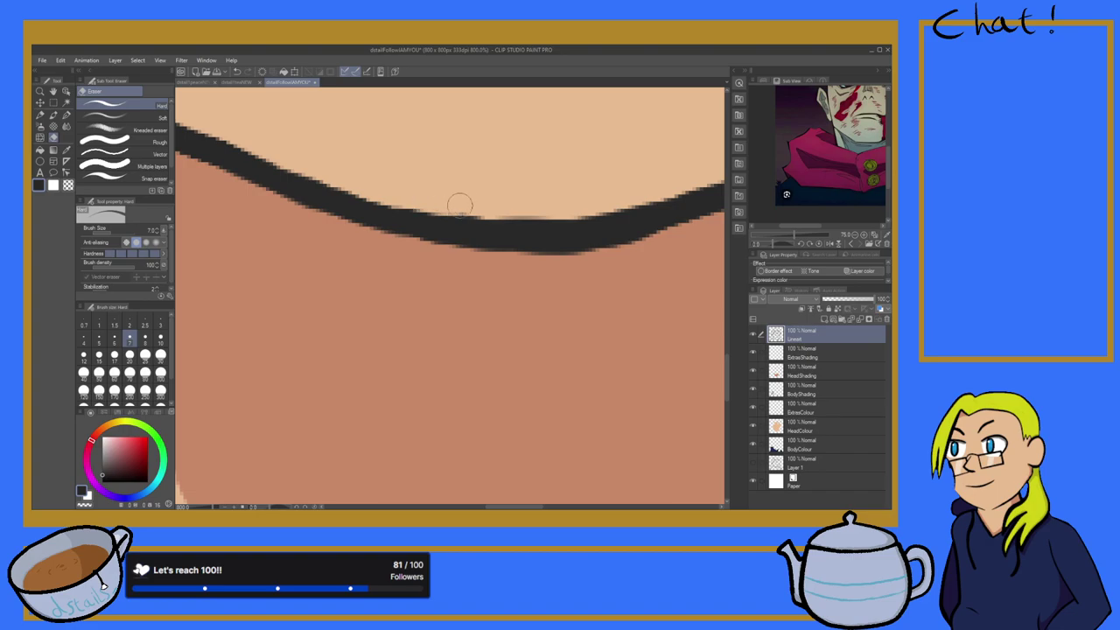
pyautogui.scroll(-5, 455, 188)
pyautogui.scroll(-6, 468, 166)
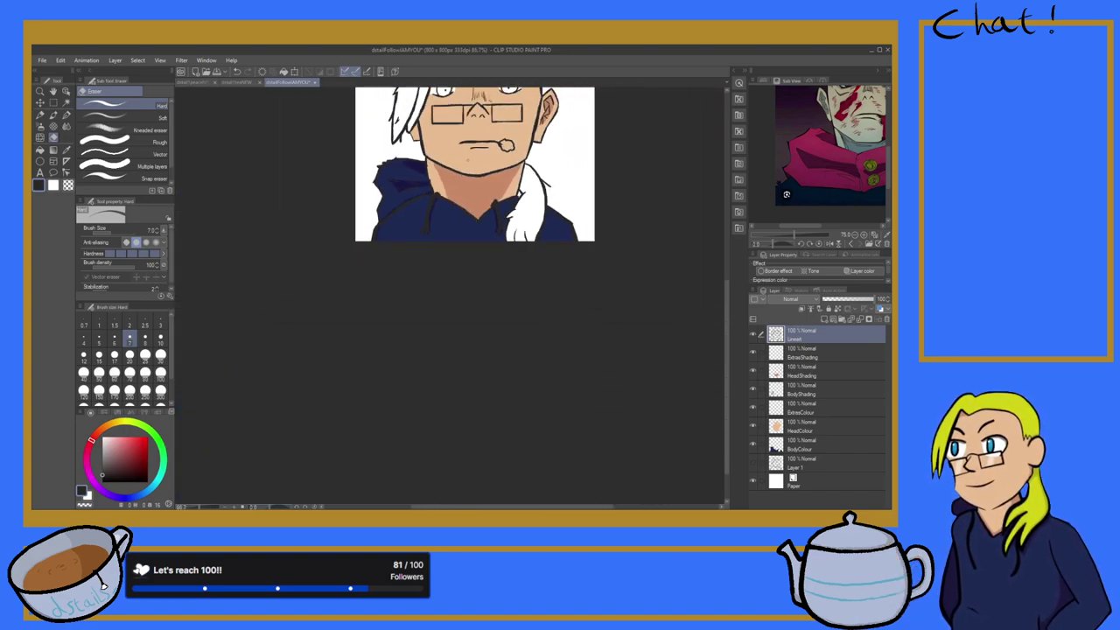
pyautogui.scroll(-2, 490, 137)
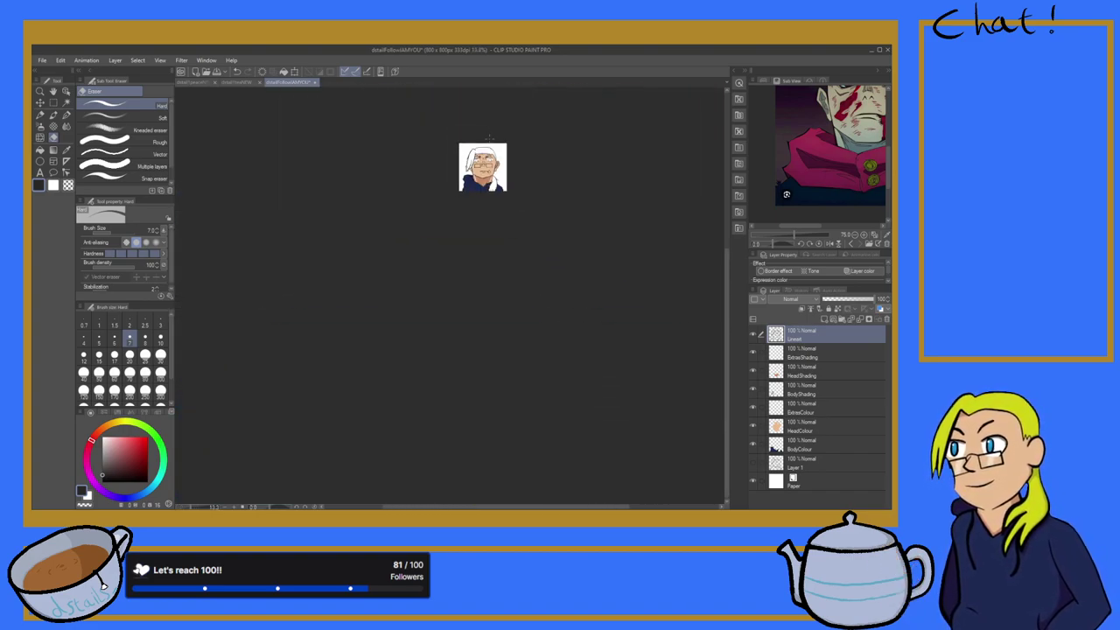
# Step: Trim the inner edge of the outline at the lower end of the hair hanging over the shoulder with the Hard eraser
pyautogui.scroll(10, 490, 138)
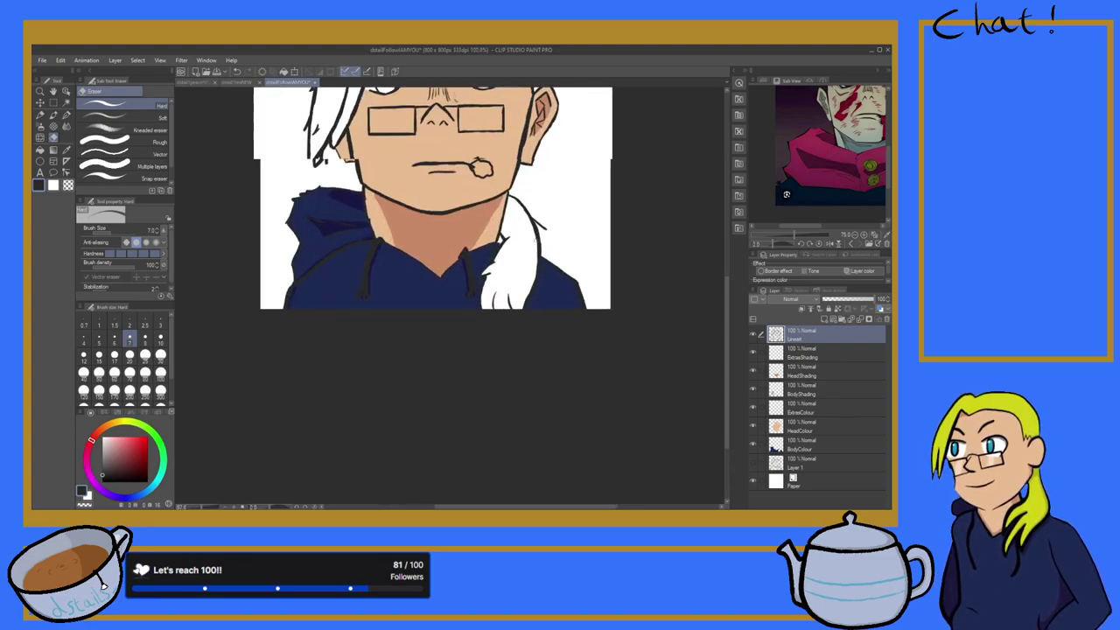
pyautogui.scroll(2, 574, 233)
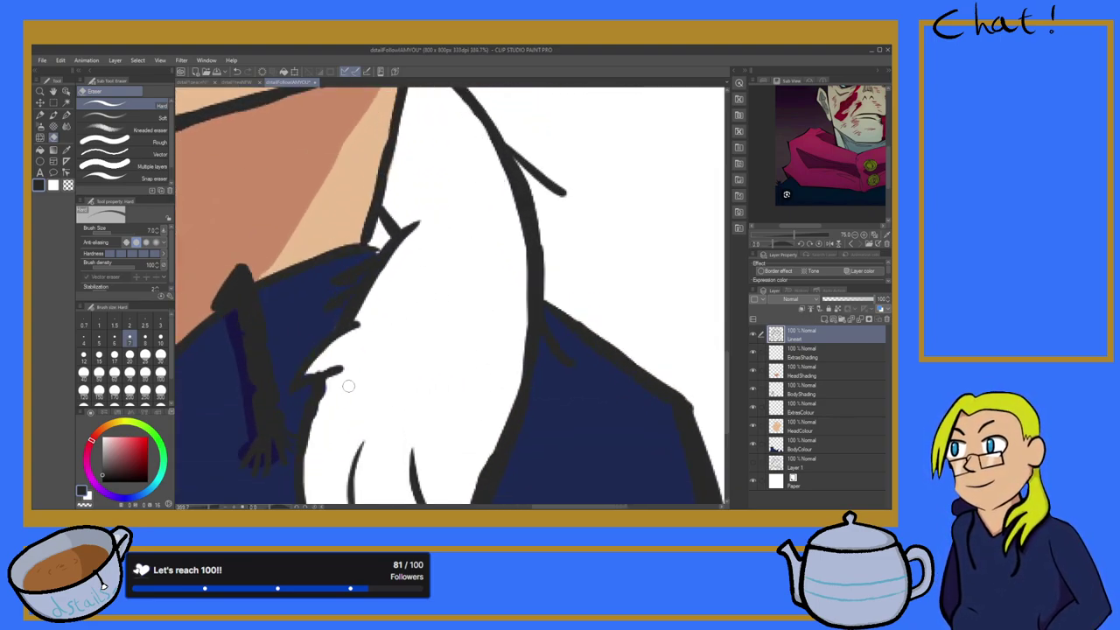
pyautogui.scroll(-4, 363, 375)
pyautogui.scroll(7, 366, 376)
pyautogui.scroll(-6, 365, 376)
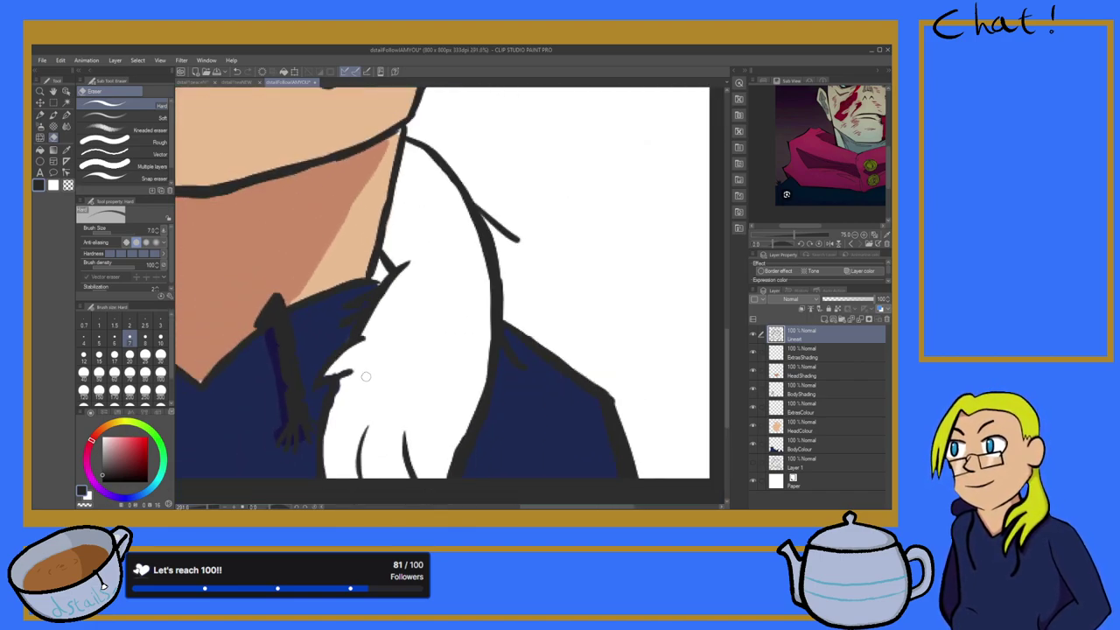
pyautogui.scroll(-2, 366, 376)
pyautogui.scroll(5, 388, 362)
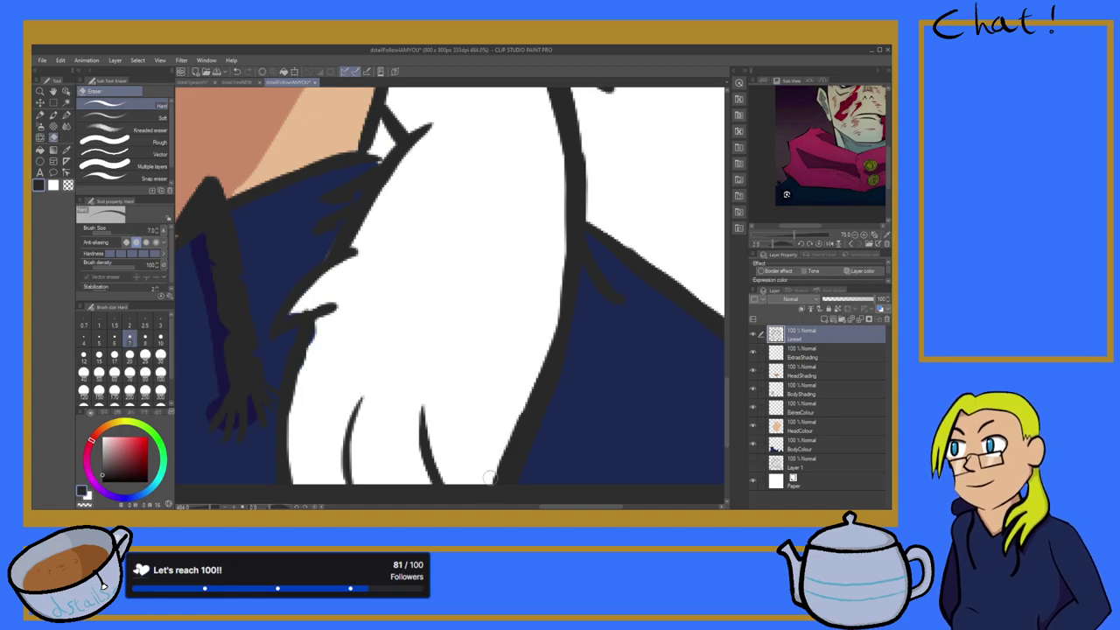
pyautogui.moveTo(501, 443); pyautogui.dragTo(492, 494)
pyautogui.scroll(-2, 501, 429)
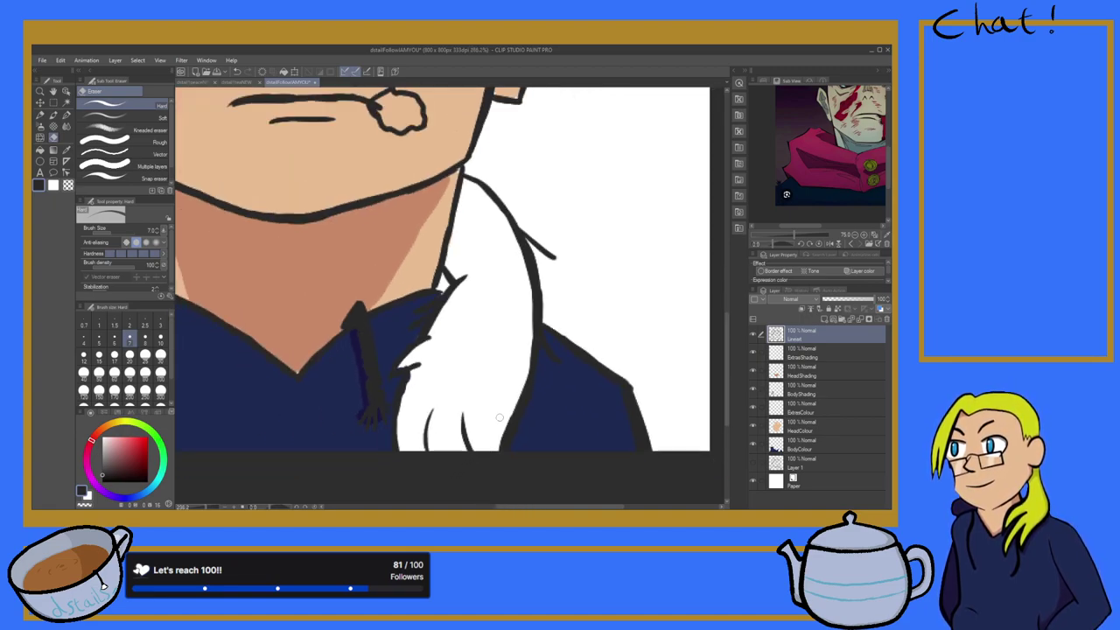
pyautogui.scroll(3, 598, 362)
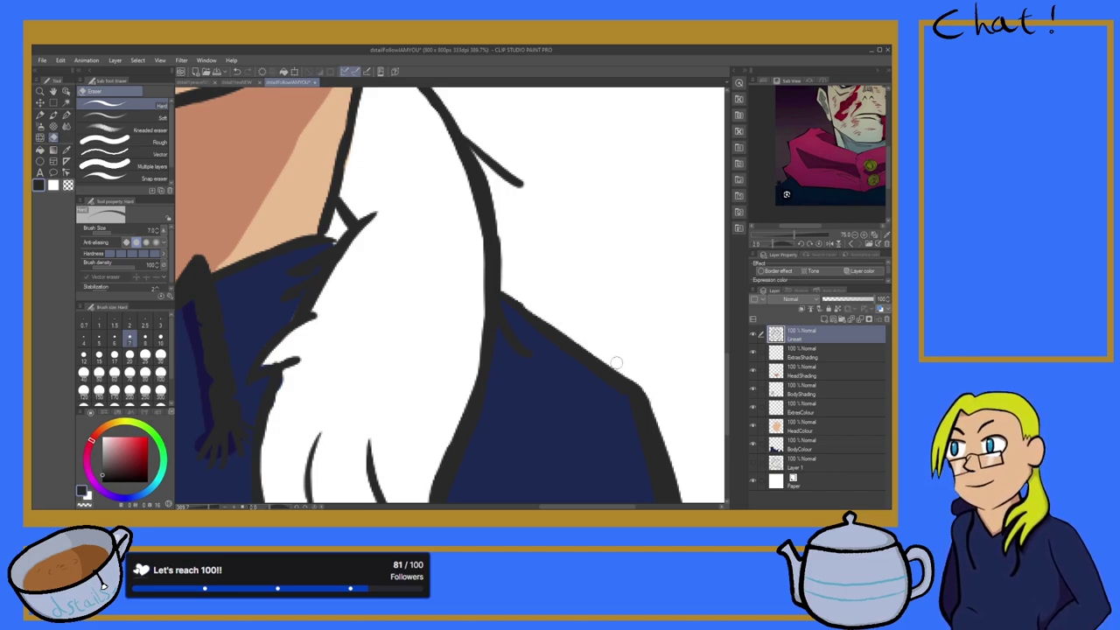
pyautogui.scroll(-5, 665, 386)
# Step: Shave the jagged outer edge of the hood's outline into cleaner, sharper points with the Hard eraser
pyautogui.scroll(2, 465, 390)
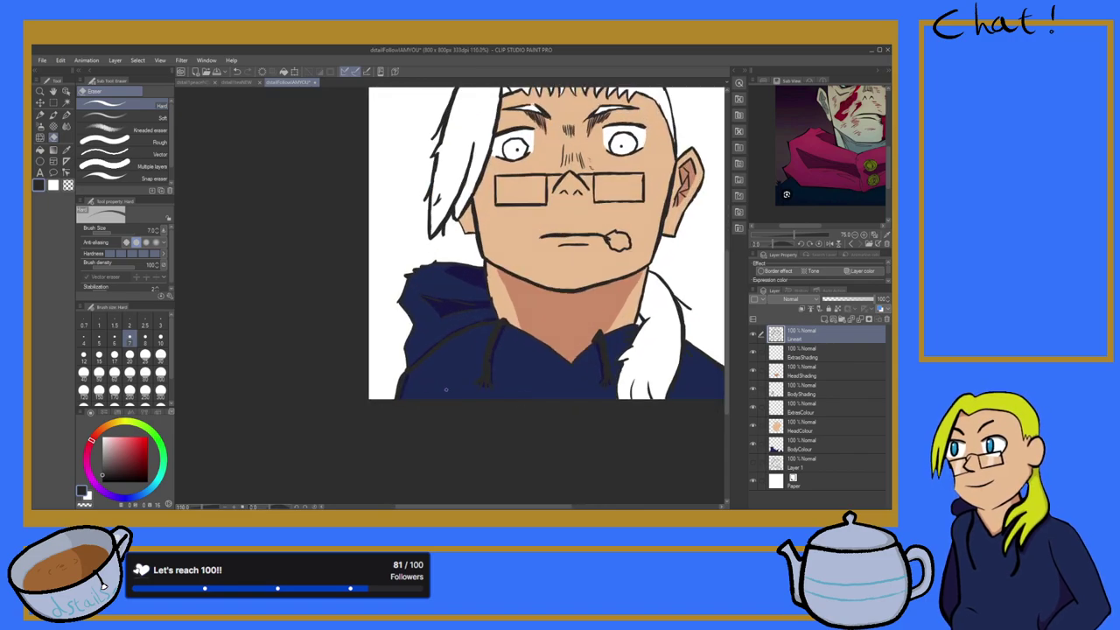
pyautogui.scroll(4, 371, 305)
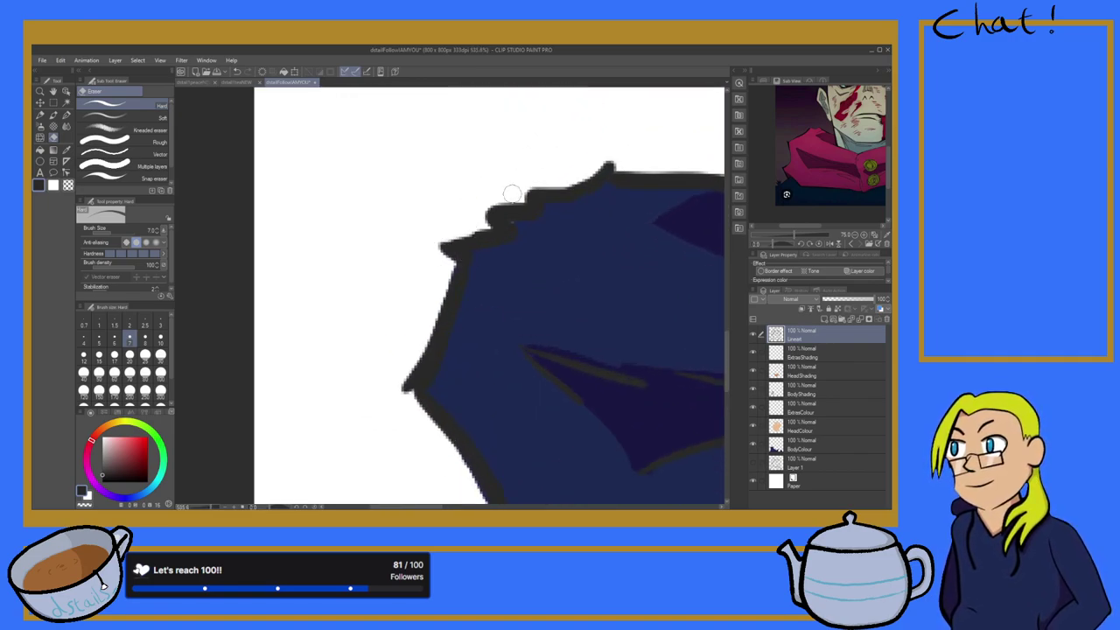
pyautogui.moveTo(516, 197); pyautogui.dragTo(481, 205)
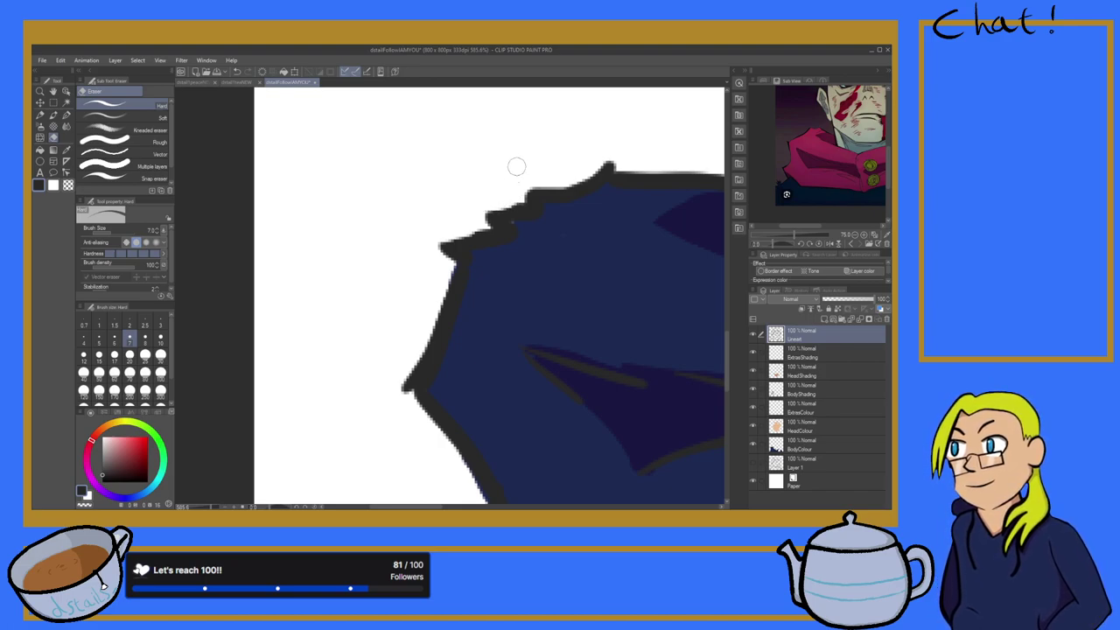
pyautogui.moveTo(544, 178)
pyautogui.mouseDown()
pyautogui.moveTo(524, 180)
pyautogui.moveTo(580, 170)
pyautogui.moveTo(611, 145)
pyautogui.moveTo(603, 157)
pyautogui.mouseUp()
pyautogui.scroll(-7, 563, 144)
pyautogui.scroll(1, 569, 153)
pyautogui.scroll(3, 545, 190)
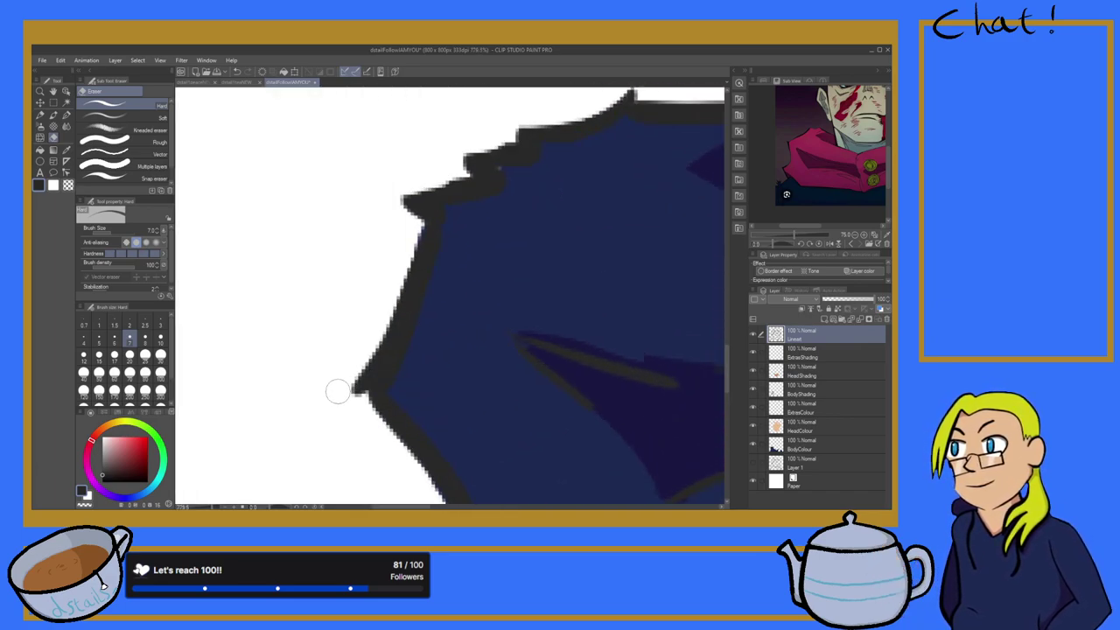
pyautogui.scroll(-4, 332, 379)
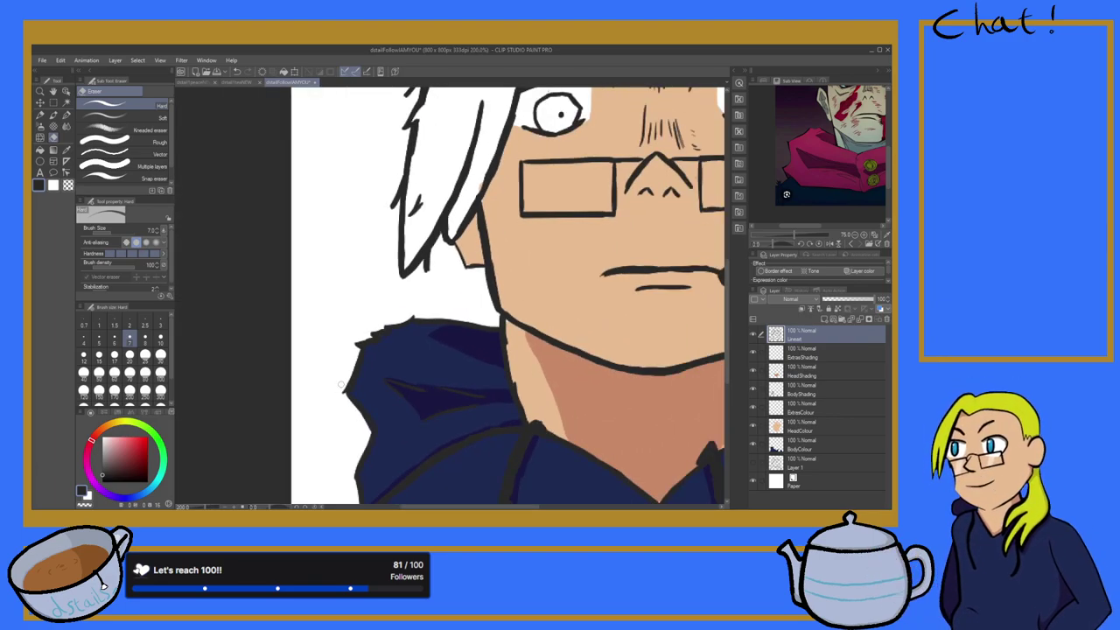
# Step: Thin the skin-side edge of the neck outline beside the hood with the Hard eraser
pyautogui.scroll(-3, 340, 382)
pyautogui.scroll(5, 398, 398)
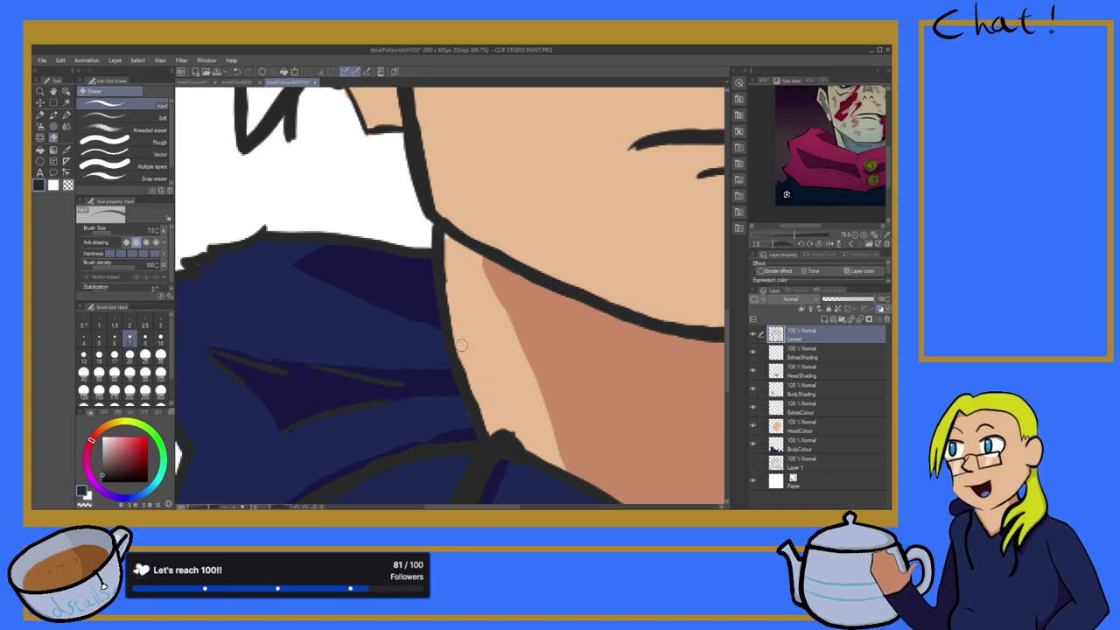
pyautogui.moveTo(468, 360); pyautogui.dragTo(485, 405)
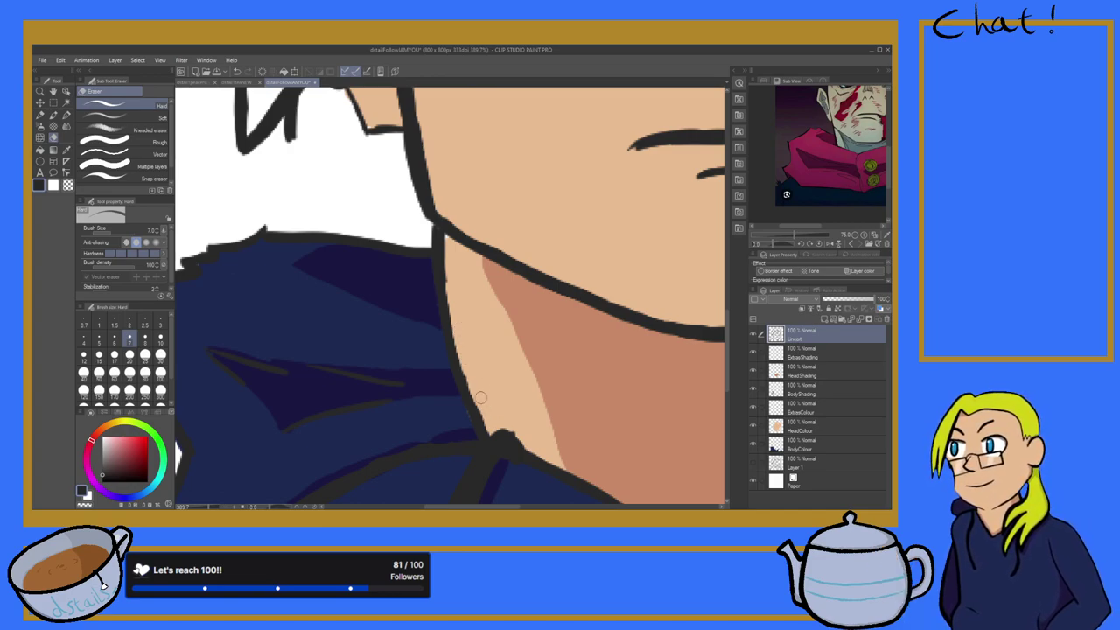
pyautogui.scroll(-10, 479, 398)
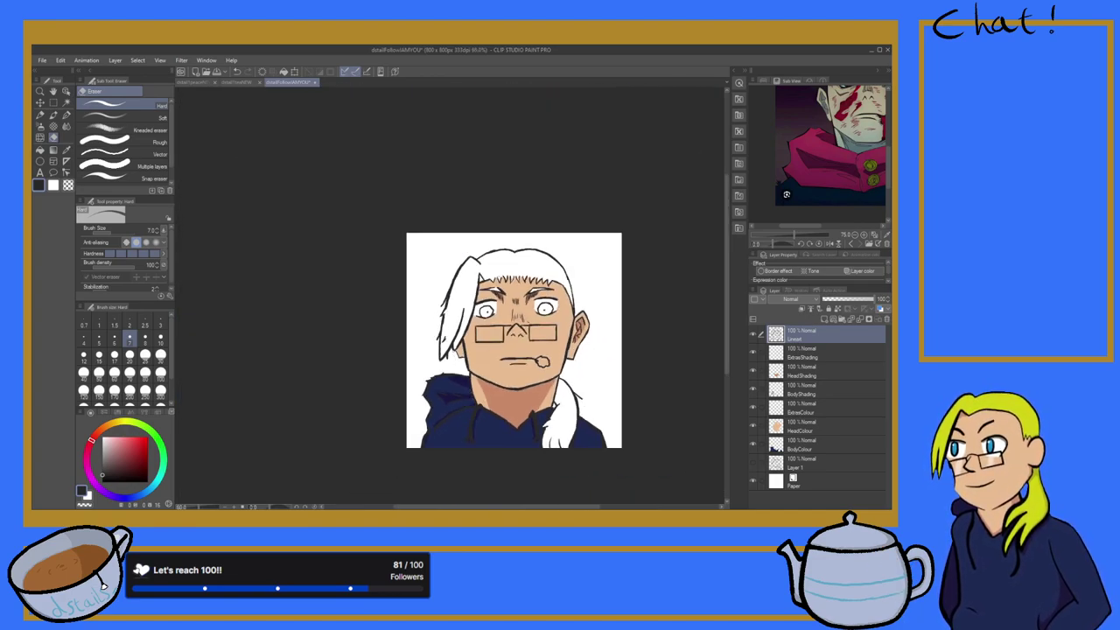
# Step: Thin and taper the inner line of the long hair strand beside the face with the Hard eraser
pyautogui.scroll(10, 362, 288)
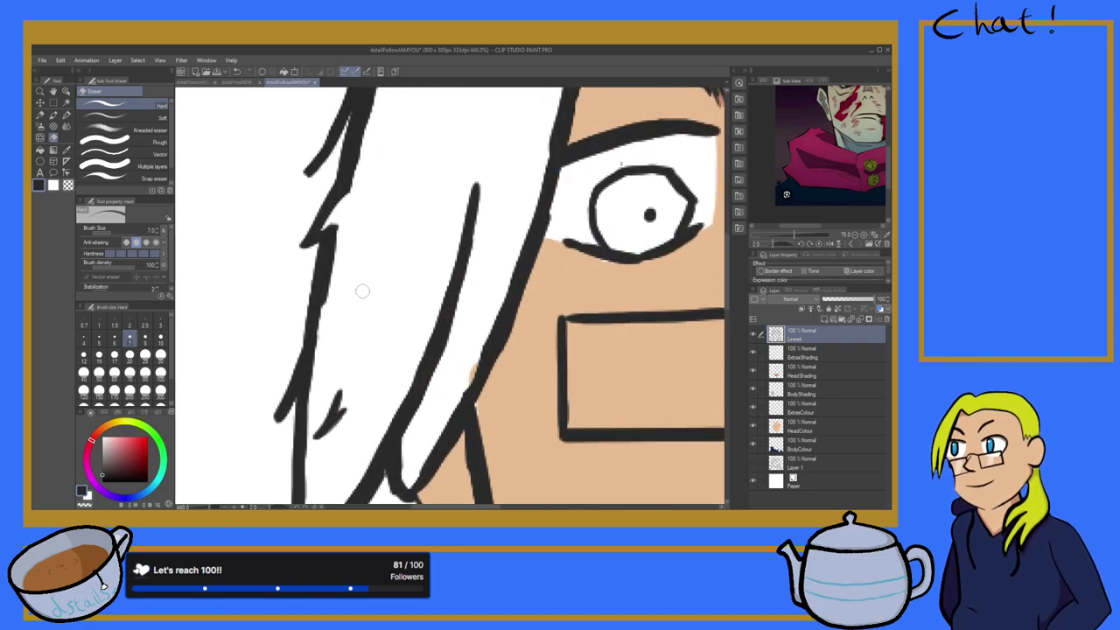
pyautogui.moveTo(420, 345)
pyautogui.mouseDown()
pyautogui.moveTo(405, 383)
pyautogui.moveTo(433, 312)
pyautogui.mouseUp()
pyautogui.moveTo(474, 269); pyautogui.dragTo(479, 159)
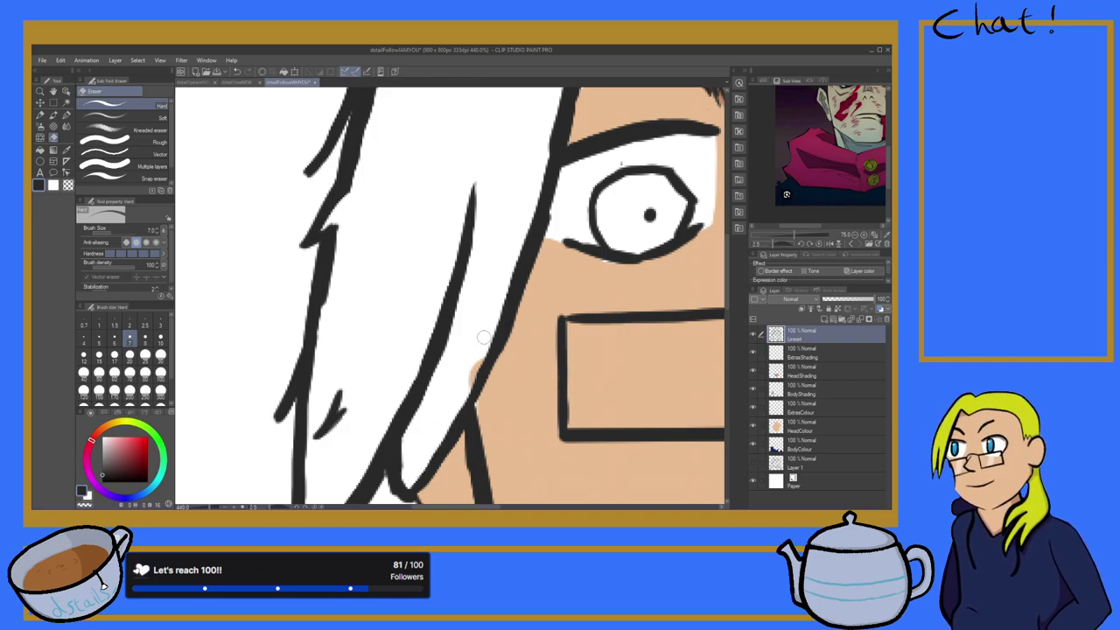
pyautogui.scroll(-5, 484, 337)
pyautogui.scroll(-5, 520, 337)
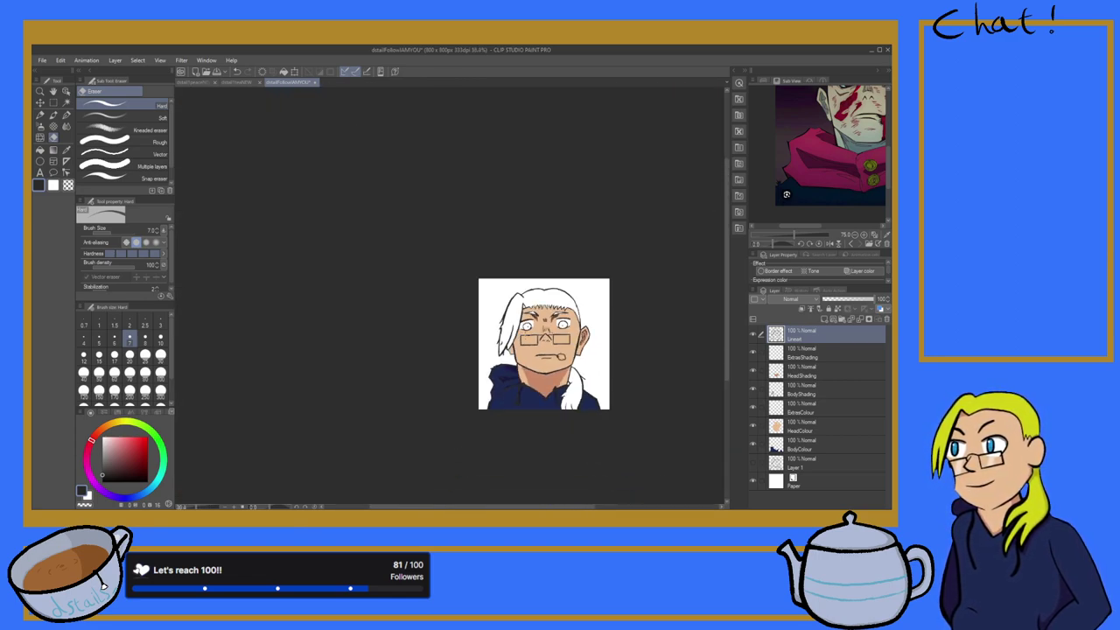
pyautogui.scroll(-1, 650, 359)
# Step: Smooth the outer edge of the fully visible ear's lower outline with the Hard eraser at size 7
pyautogui.scroll(3, 650, 359)
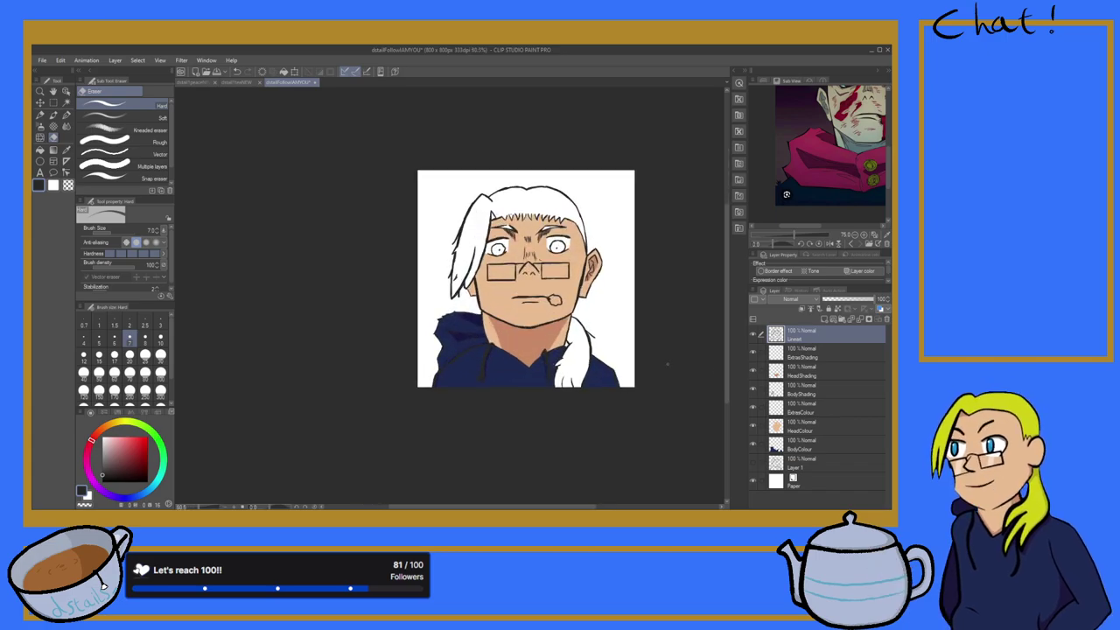
pyautogui.scroll(5, 542, 273)
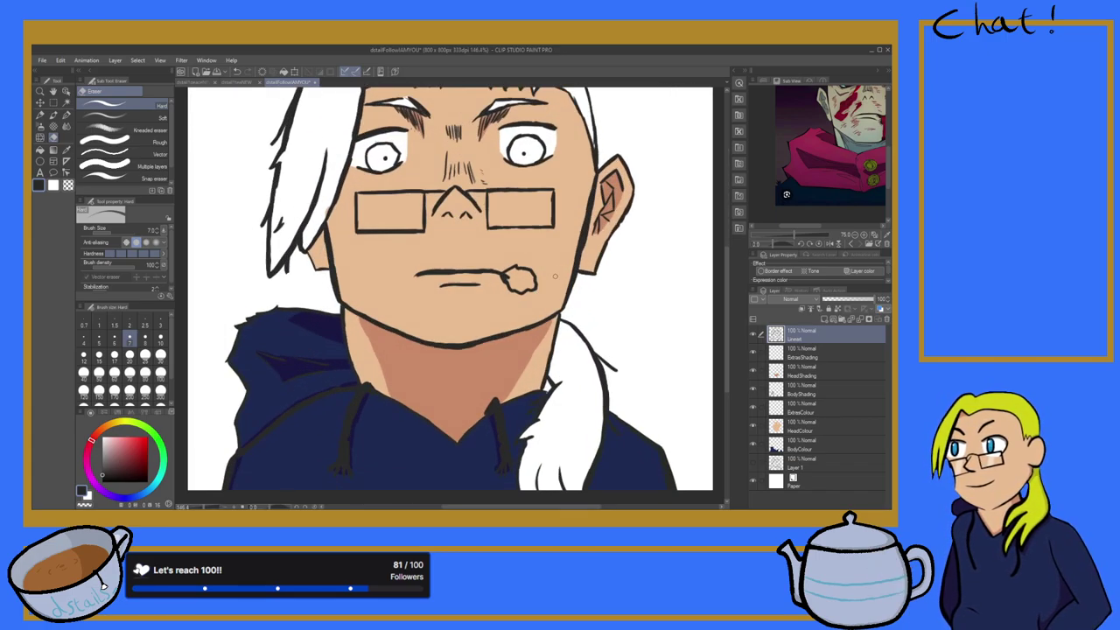
pyautogui.scroll(1, 542, 274)
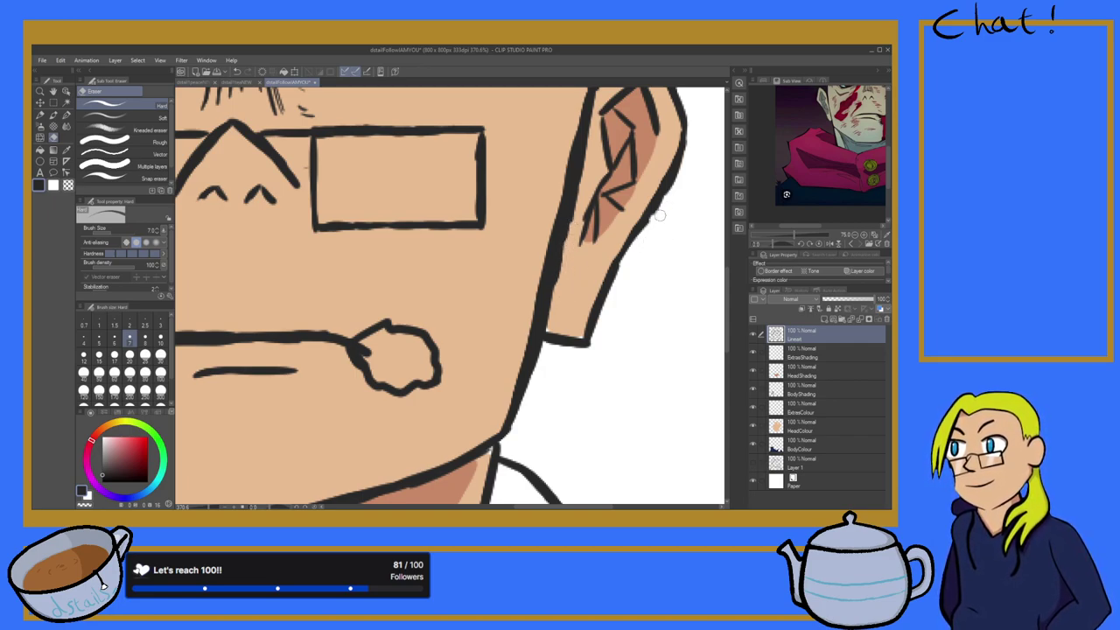
pyautogui.moveTo(663, 208); pyautogui.dragTo(644, 234)
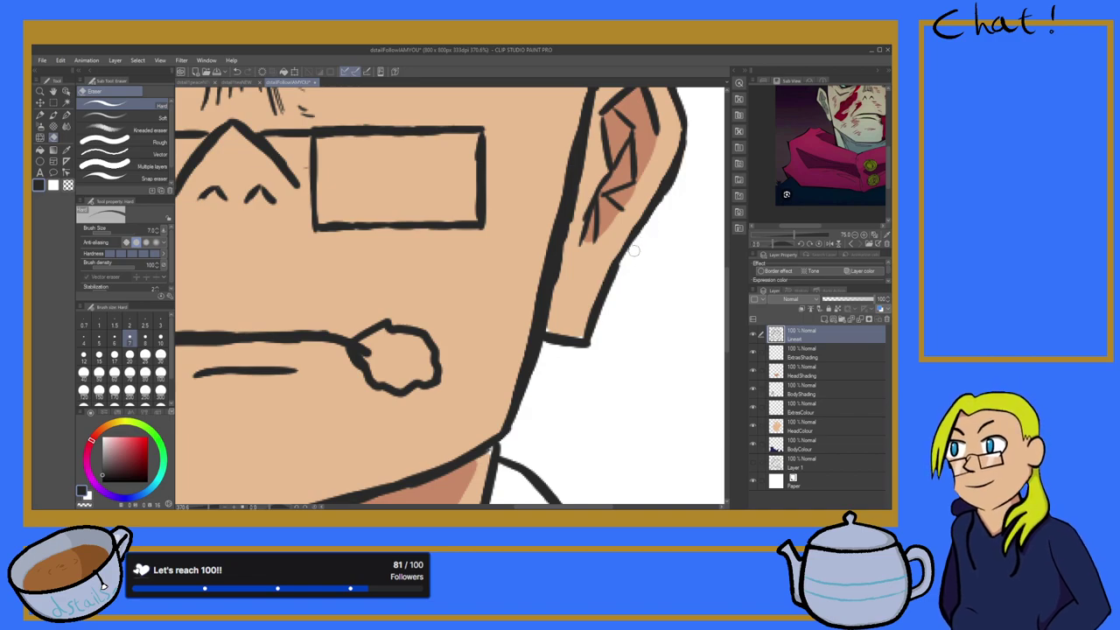
pyautogui.scroll(-4, 619, 323)
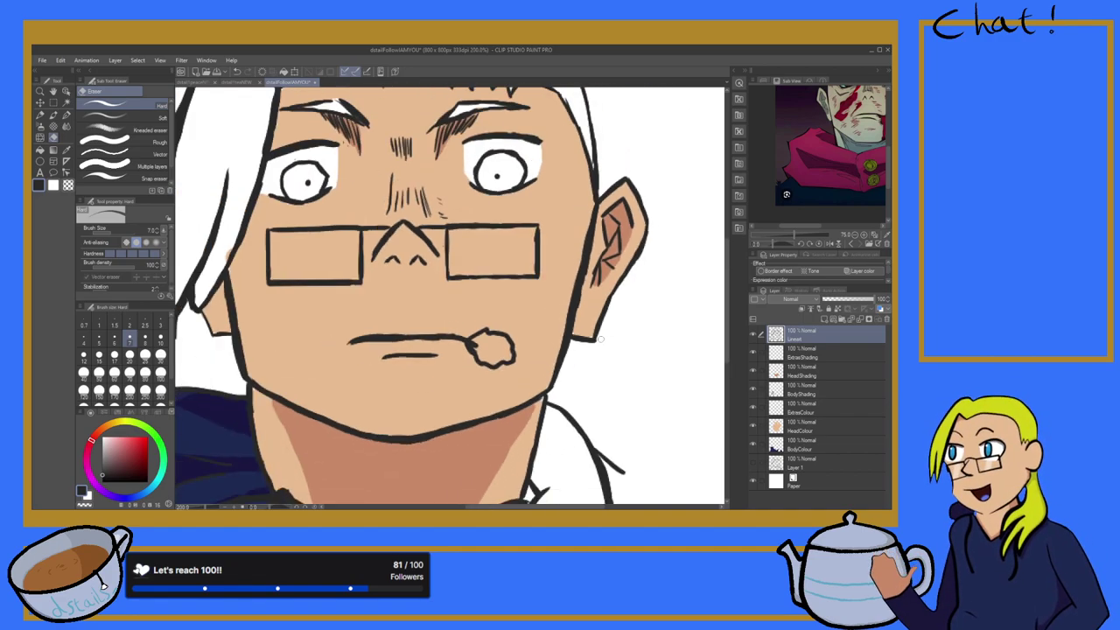
# Step: Fill out the upper line of the eyebrow nearest the long hair strand with the Turnip pen at size 6
pyautogui.scroll(4, 561, 181)
pyautogui.scroll(2, 561, 182)
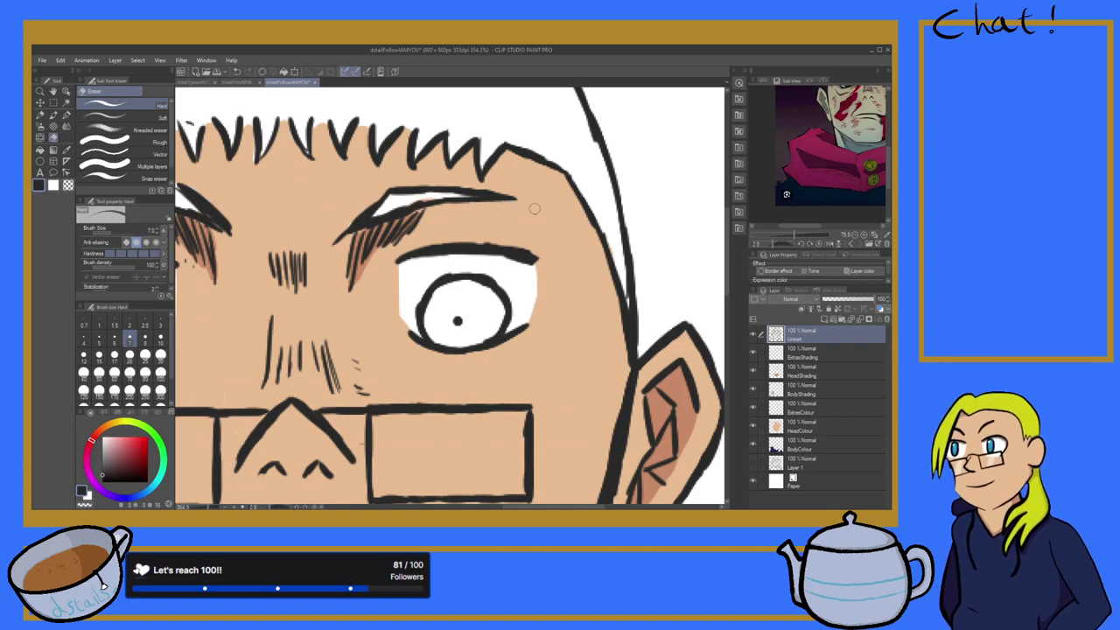
pyautogui.scroll(-3, 621, 300)
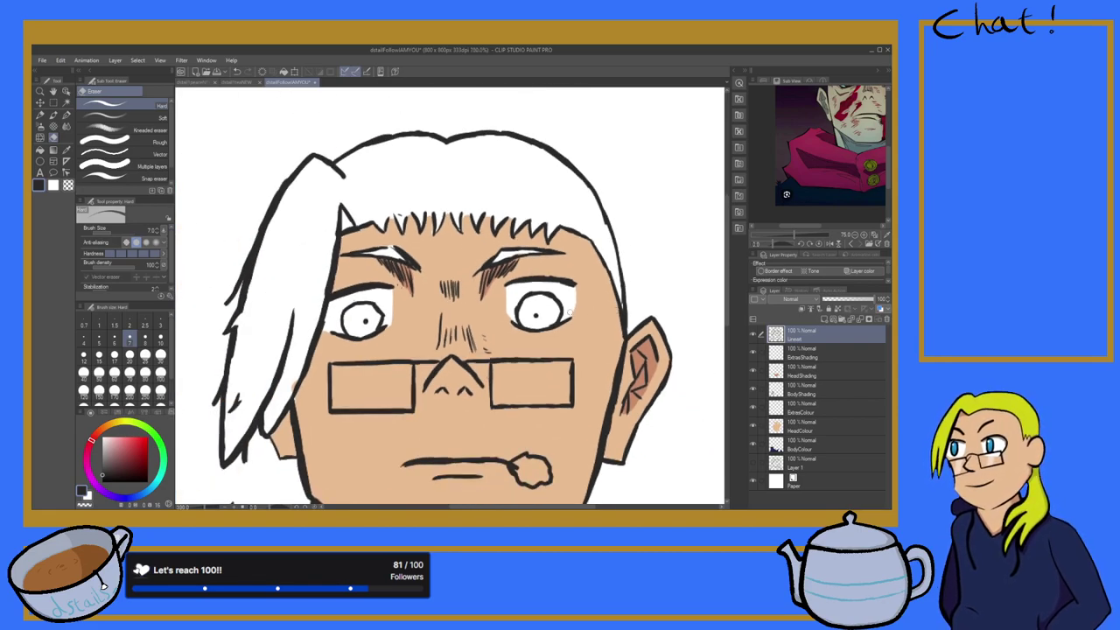
pyautogui.scroll(4, 442, 313)
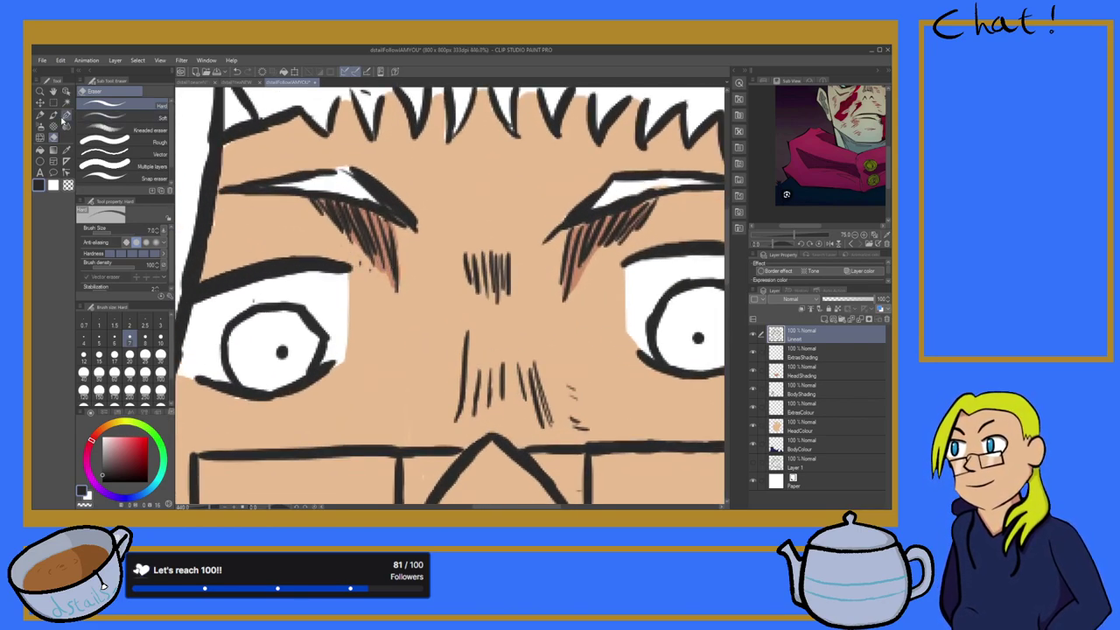
pyautogui.click(65, 115)
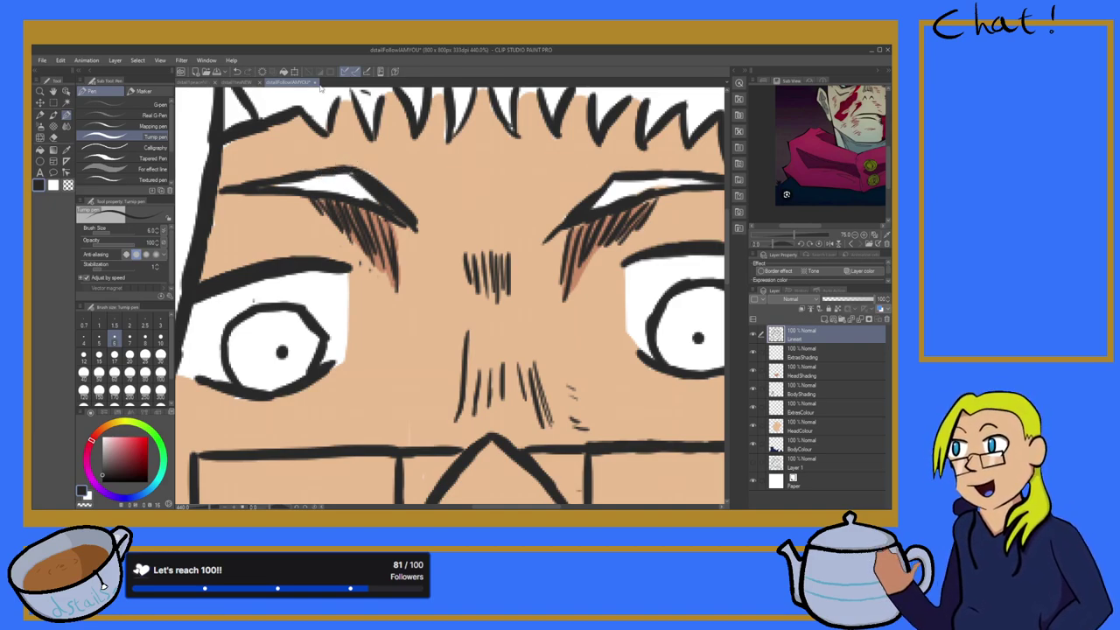
# Step: Trim the thick inner end of the eyebrow nearest the long hair strand with the Hard eraser
pyautogui.click(54, 137)
pyautogui.scroll(1, 350, 179)
pyautogui.moveTo(350, 180)
pyautogui.mouseDown()
pyautogui.moveTo(397, 209)
pyautogui.moveTo(364, 178)
pyautogui.moveTo(453, 252)
pyautogui.moveTo(449, 240)
pyautogui.mouseUp()
# Step: Redraw both lines of that eyebrow's inner end so they meet in a sharp point, using the Turnip pen at size 6
pyautogui.press('p')
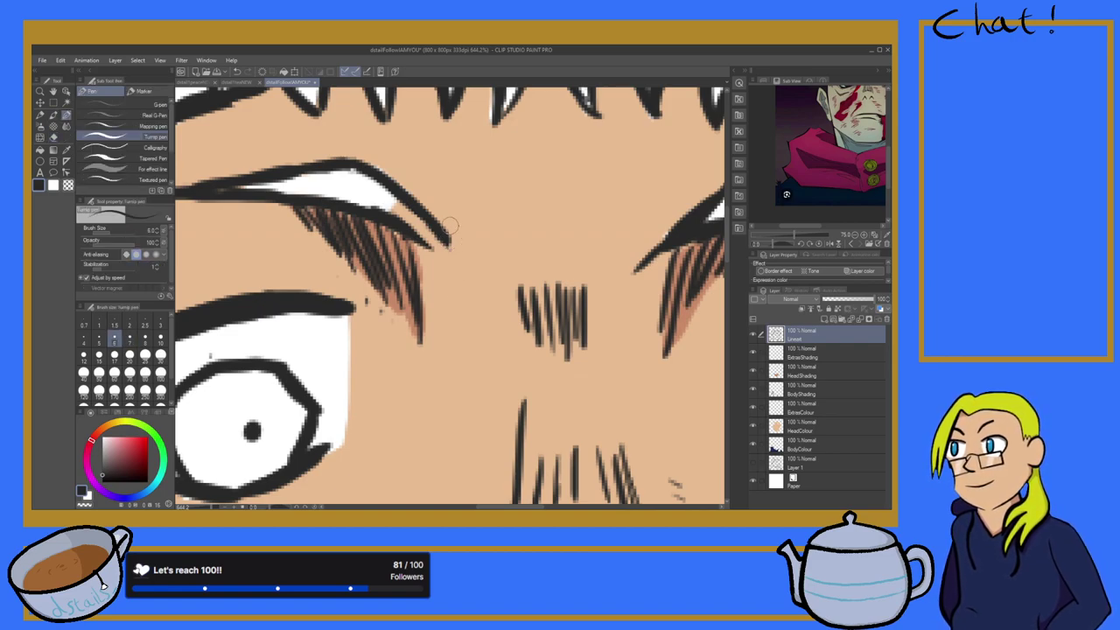
pyautogui.moveTo(396, 221)
pyautogui.mouseDown()
pyautogui.moveTo(457, 262)
pyautogui.moveTo(452, 253)
pyautogui.mouseUp()
pyautogui.moveTo(402, 198); pyautogui.dragTo(454, 257)
pyautogui.click(58, 137)
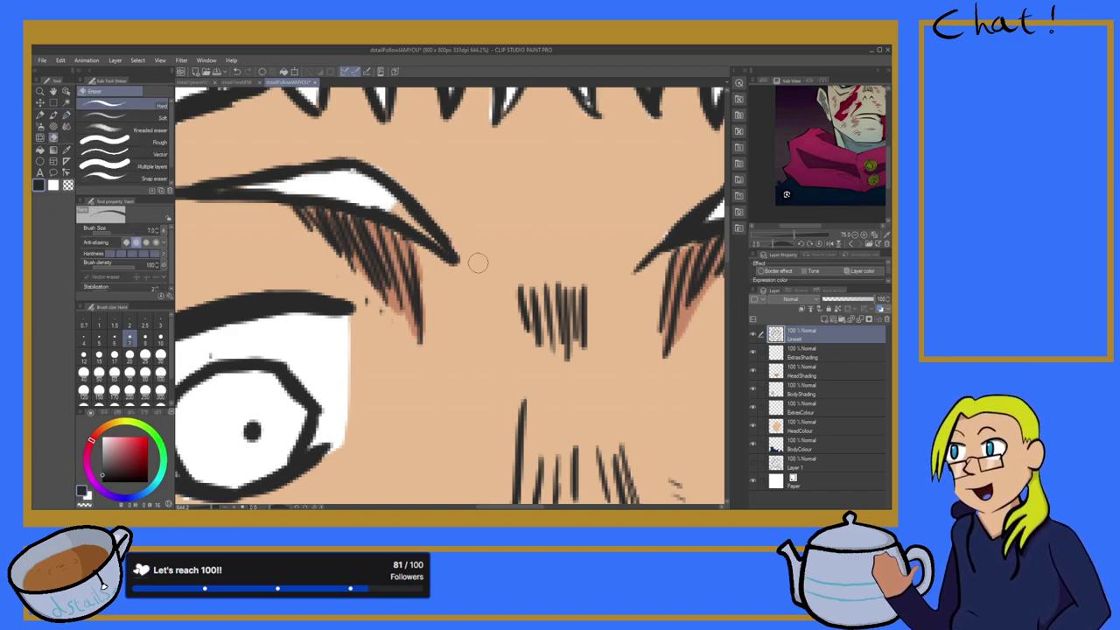
pyautogui.scroll(-2, 447, 218)
pyautogui.scroll(-6, 445, 212)
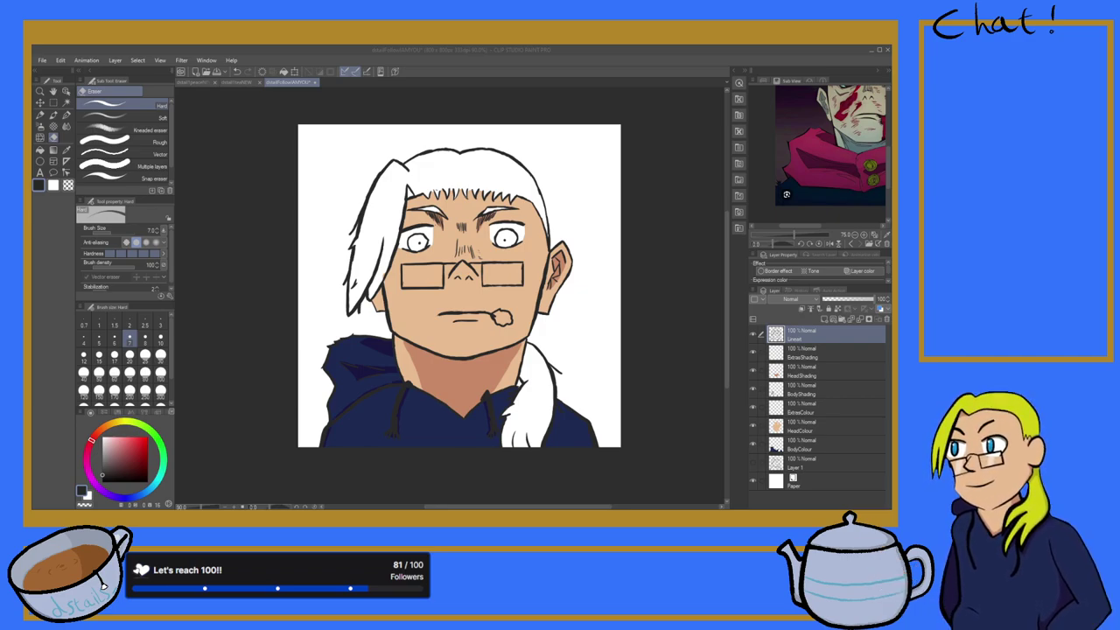
# Step: Thin the stray hair tip branching off the ponytail's outer edge with the Hard eraser at size 7
pyautogui.scroll(-5, 535, 392)
pyautogui.scroll(13, 534, 392)
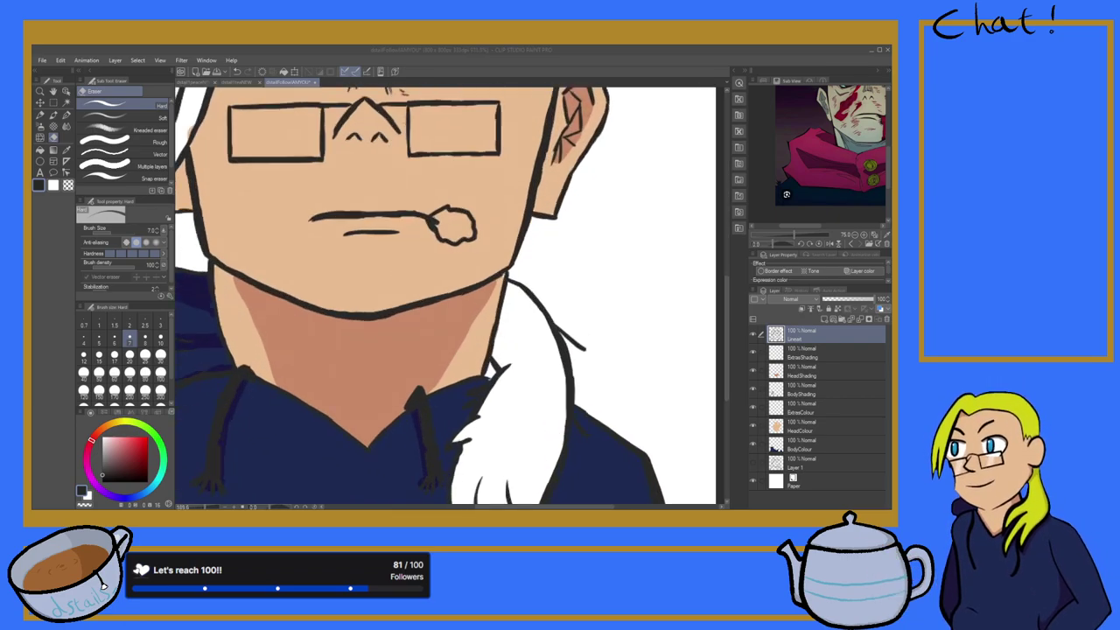
pyautogui.press('p')
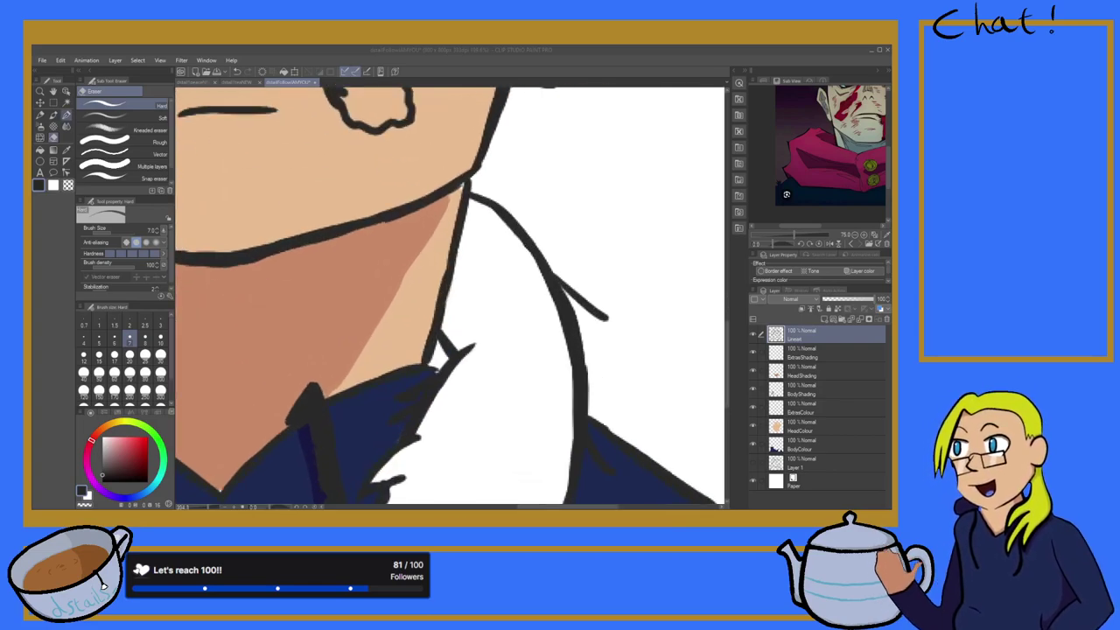
pyautogui.scroll(1, 571, 313)
pyautogui.scroll(2, 572, 313)
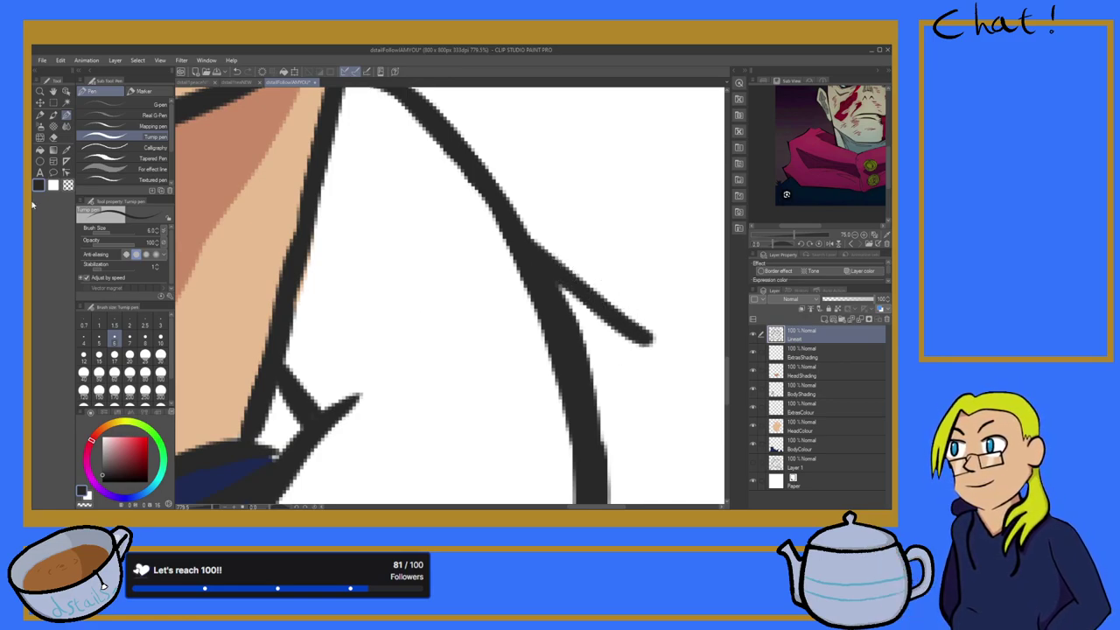
pyautogui.press('e')
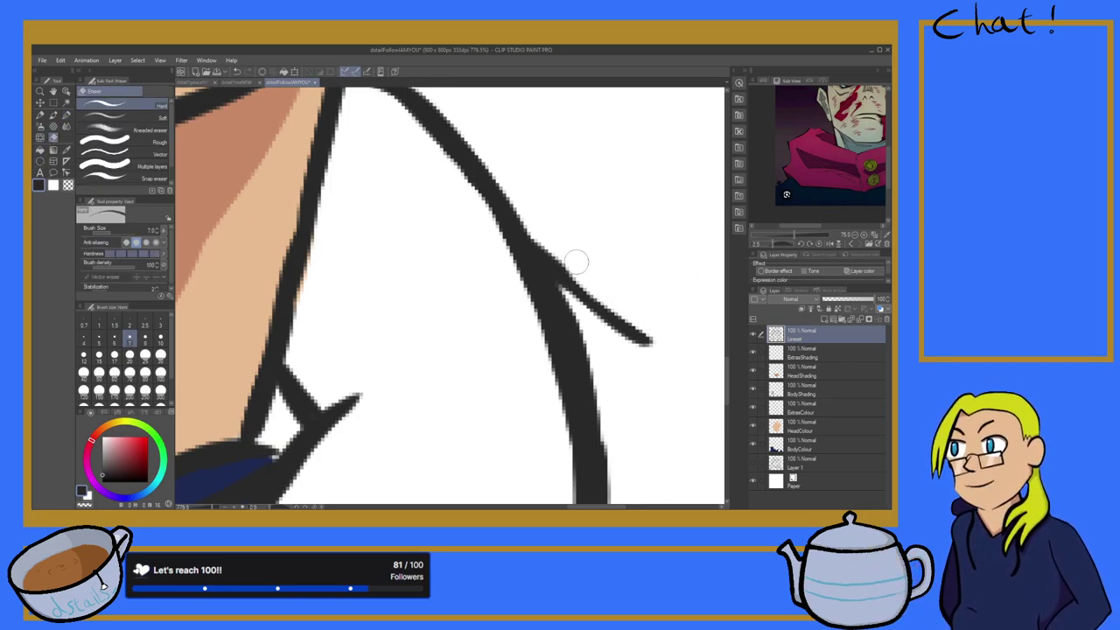
pyautogui.scroll(-4, 640, 282)
pyautogui.scroll(-3, 640, 283)
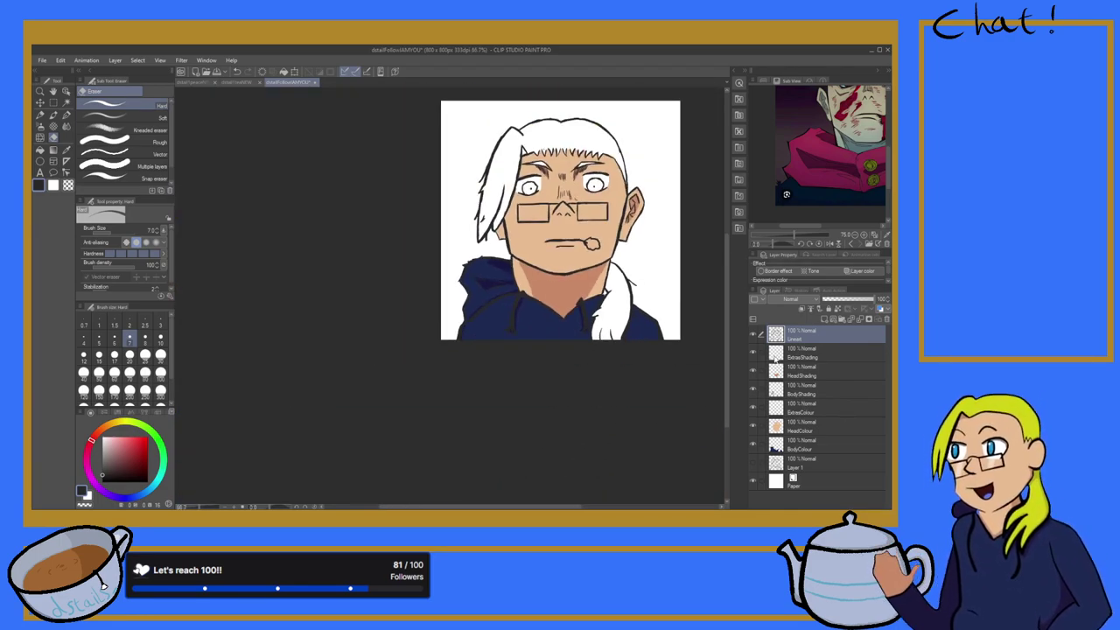
# Step: Change the Paper layer's colour to dark grey and select the HeadColour layer for painting
pyautogui.click(804, 433)
pyautogui.scroll(-4, 573, 267)
pyautogui.scroll(4, 567, 251)
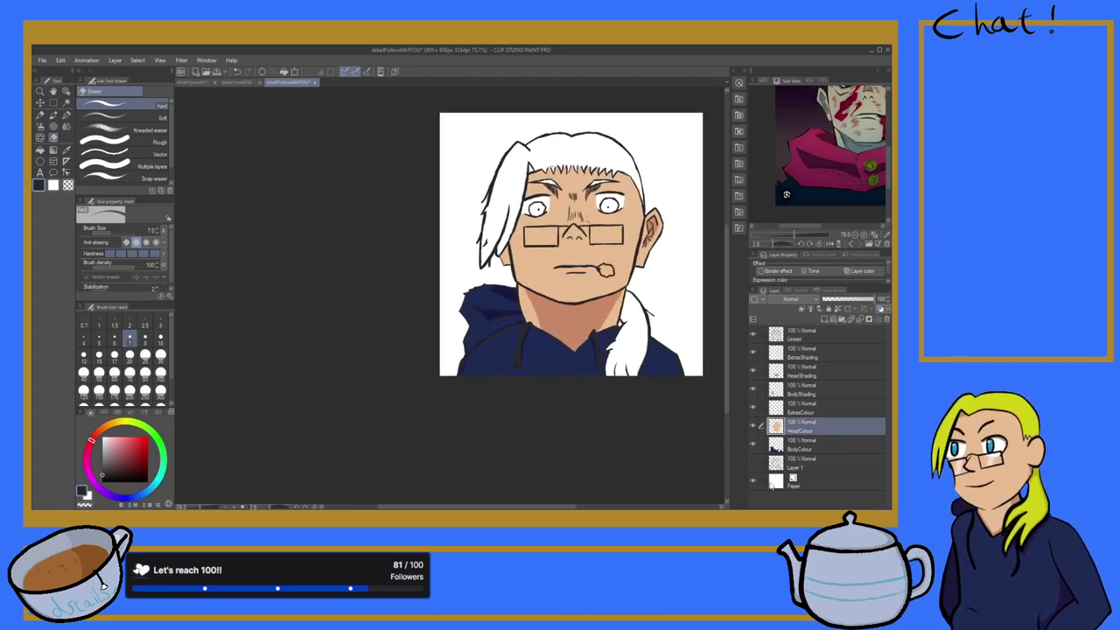
pyautogui.click(771, 483)
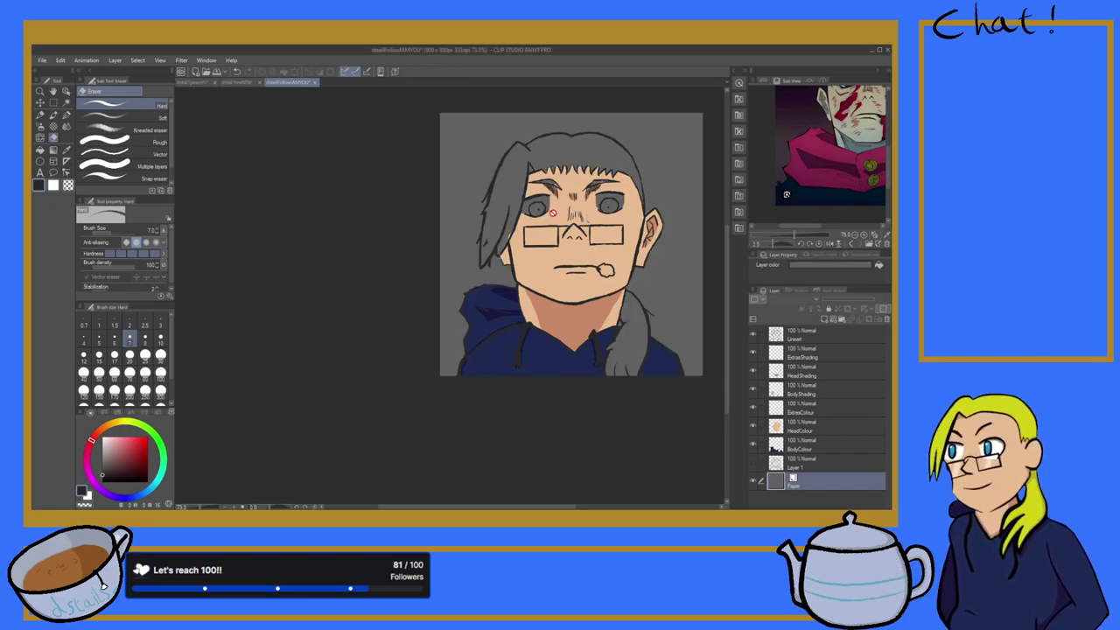
pyautogui.scroll(-1, 548, 190)
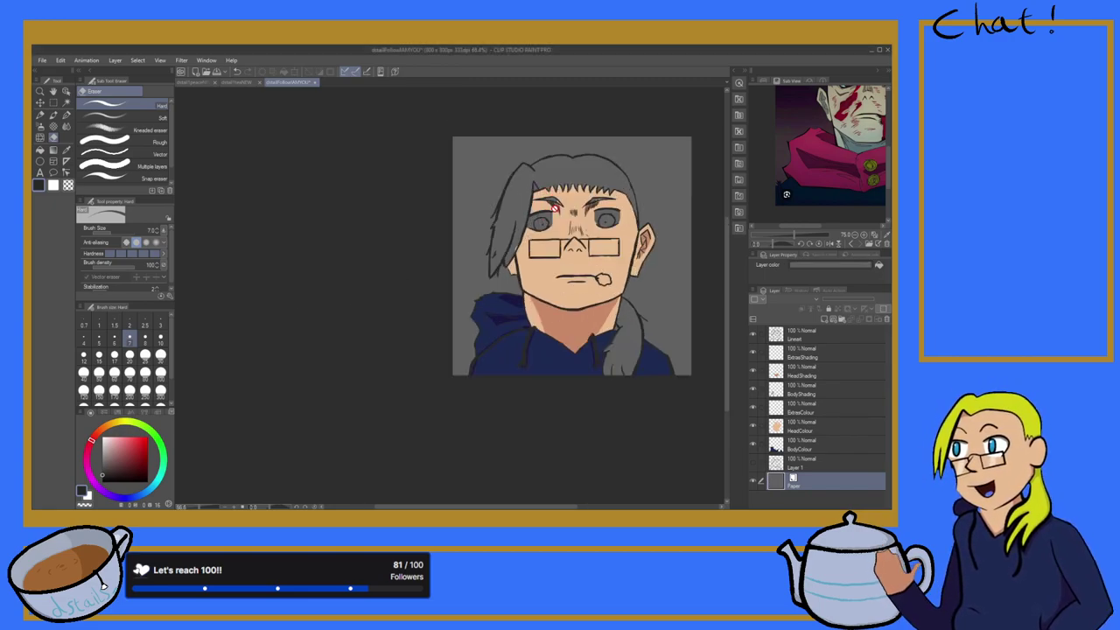
pyautogui.scroll(4, 554, 207)
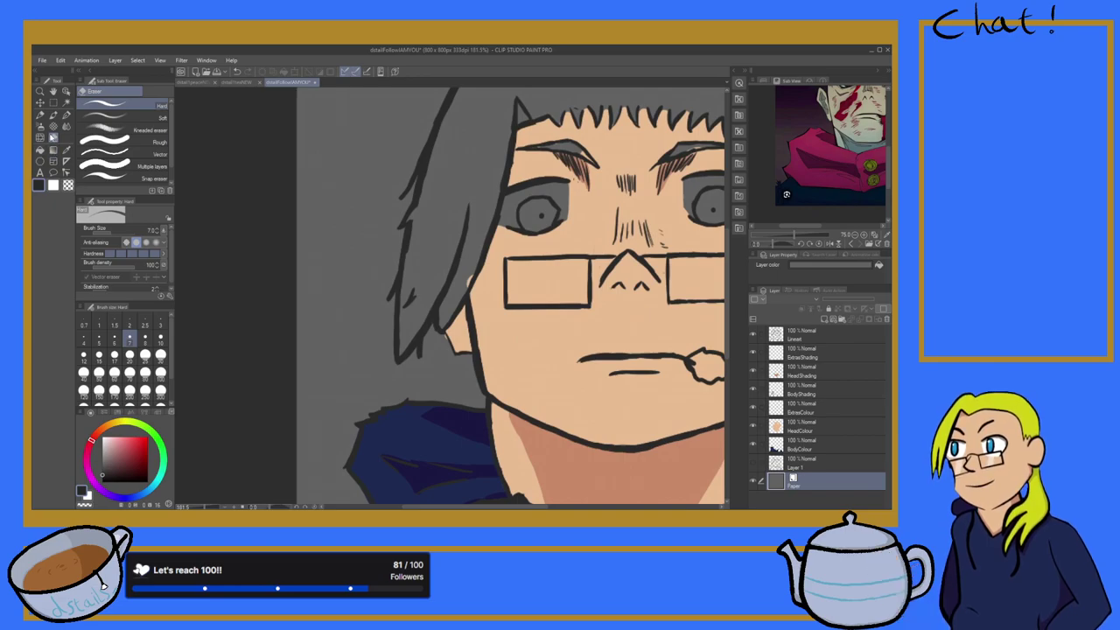
pyautogui.click(806, 428)
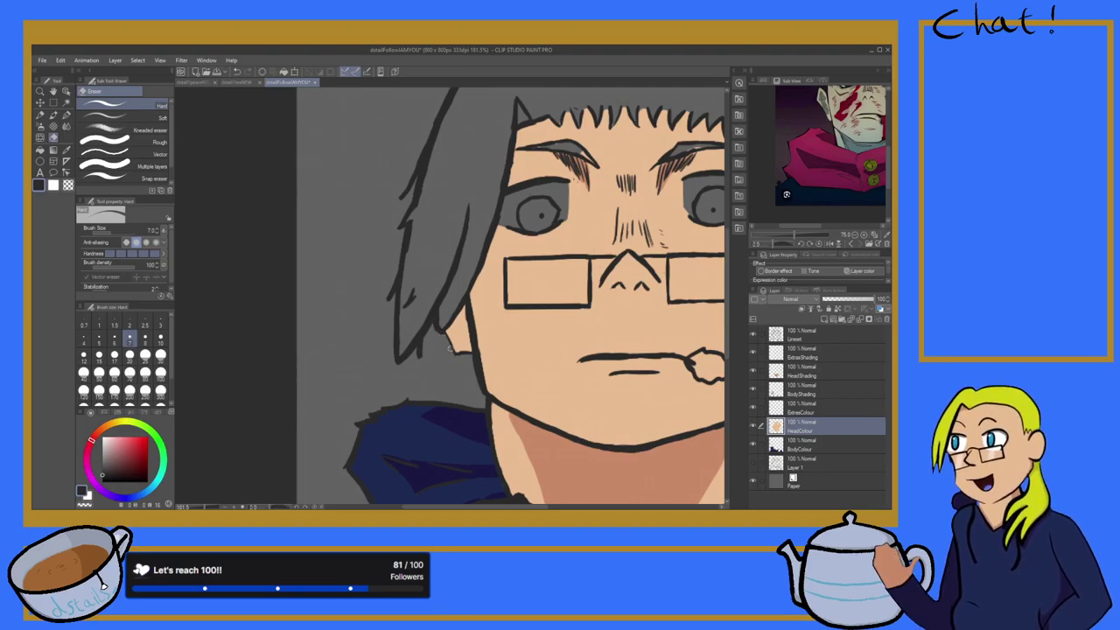
pyautogui.scroll(-6, 450, 346)
pyautogui.scroll(3, 487, 314)
pyautogui.scroll(5, 491, 319)
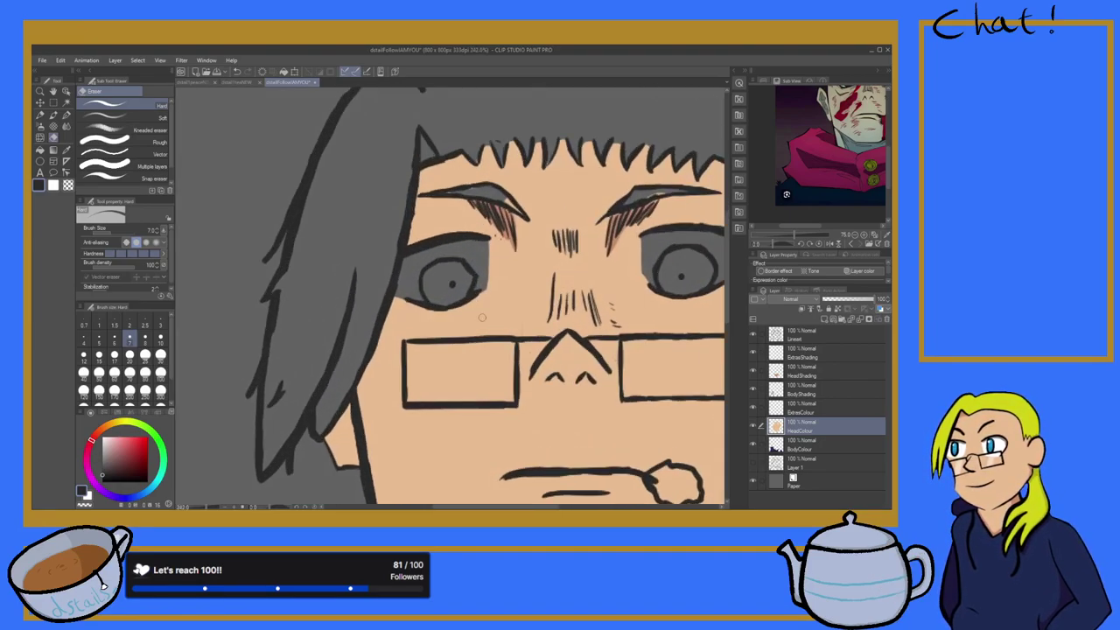
# Step: Sample the off-white of the eye in the open drawing of the character with the raised hand
pyautogui.click(192, 81)
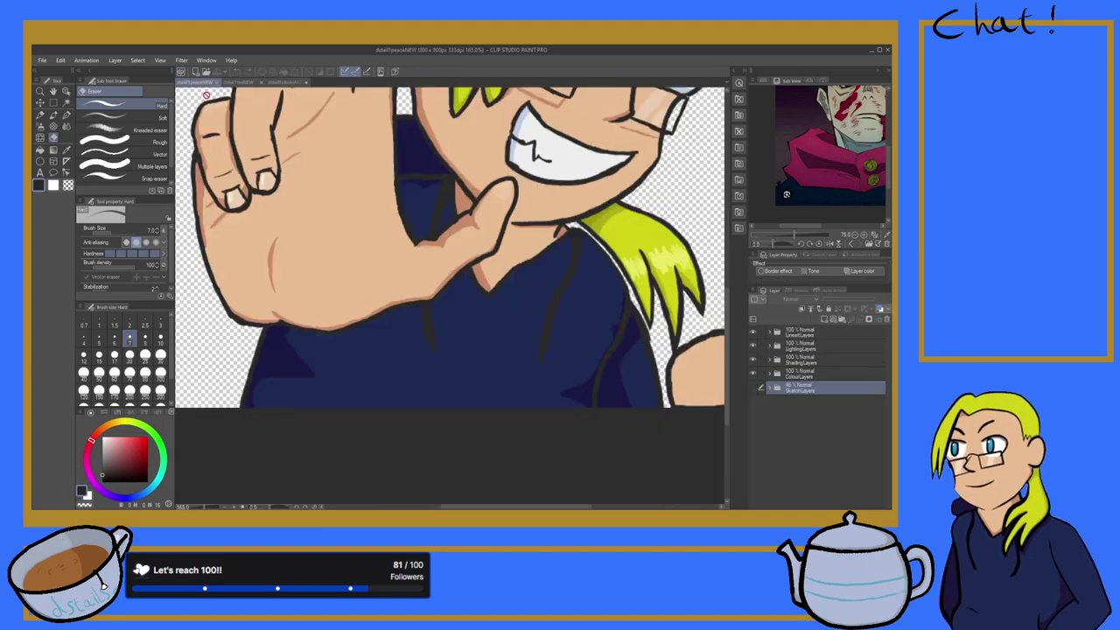
pyautogui.scroll(-5, 502, 100)
pyautogui.scroll(10, 485, 112)
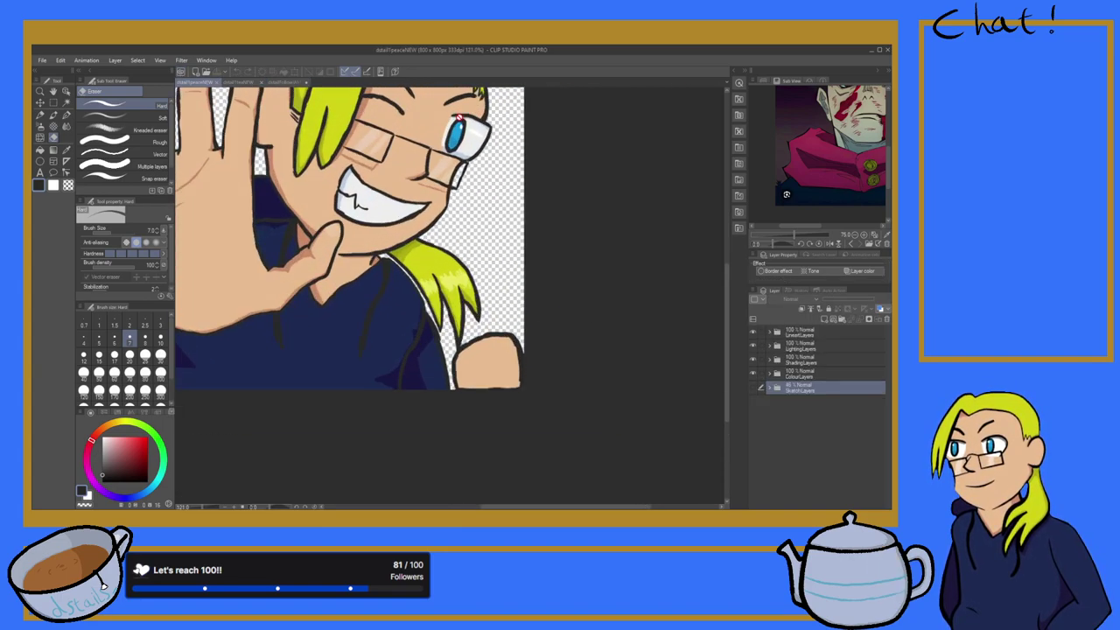
pyautogui.click(64, 149)
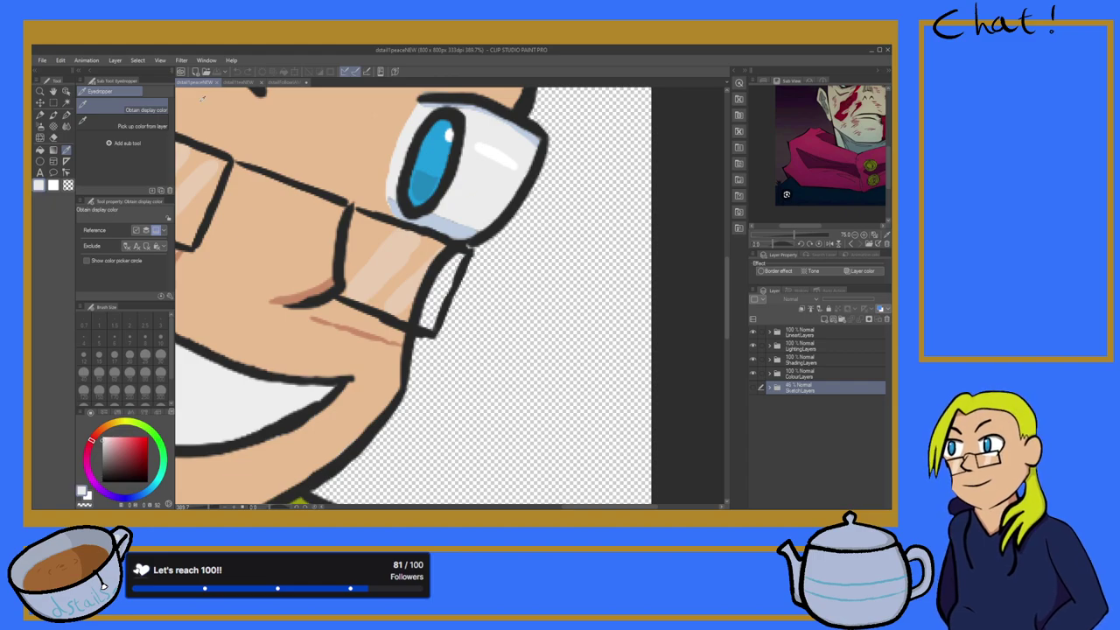
pyautogui.click(286, 82)
pyautogui.scroll(-2, 431, 200)
pyautogui.scroll(2, 431, 200)
pyautogui.scroll(3, 432, 200)
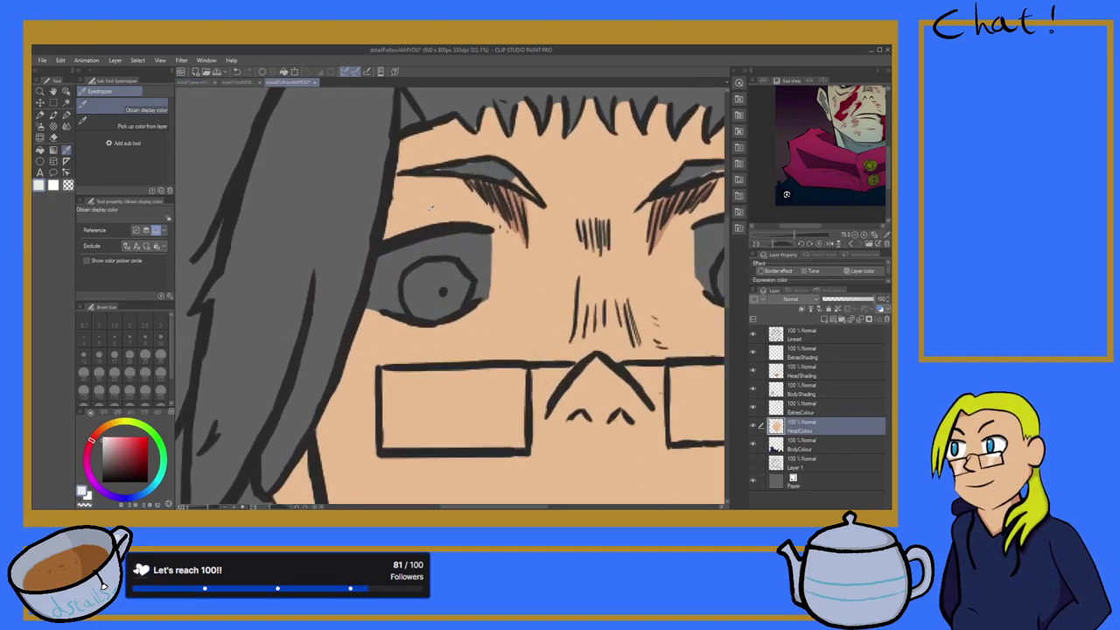
pyautogui.click(807, 111)
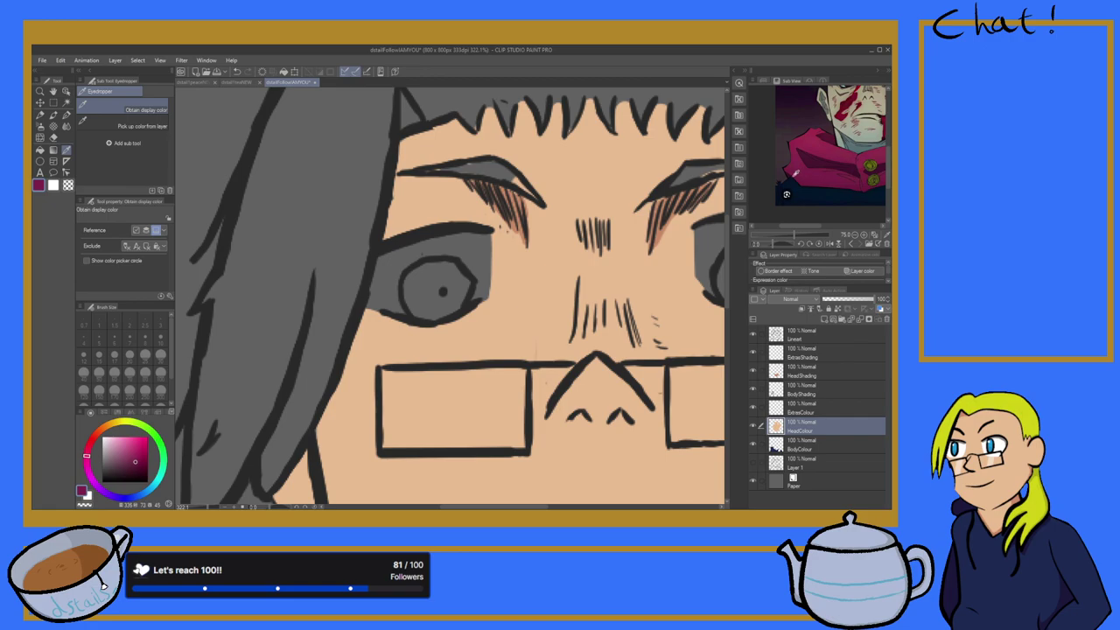
pyautogui.click(194, 83)
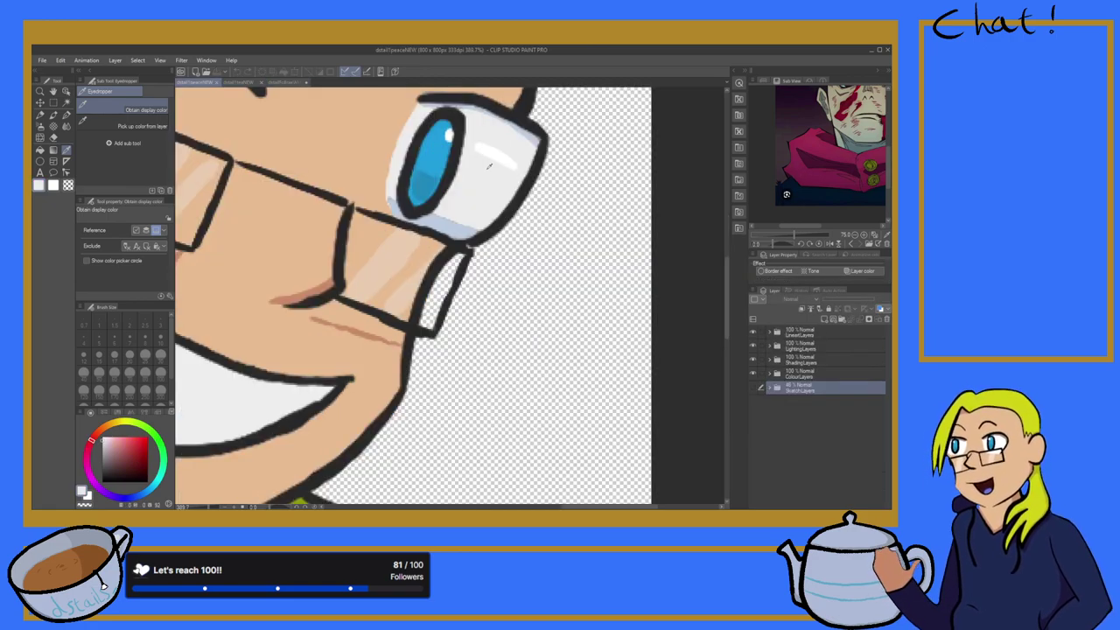
pyautogui.click(284, 83)
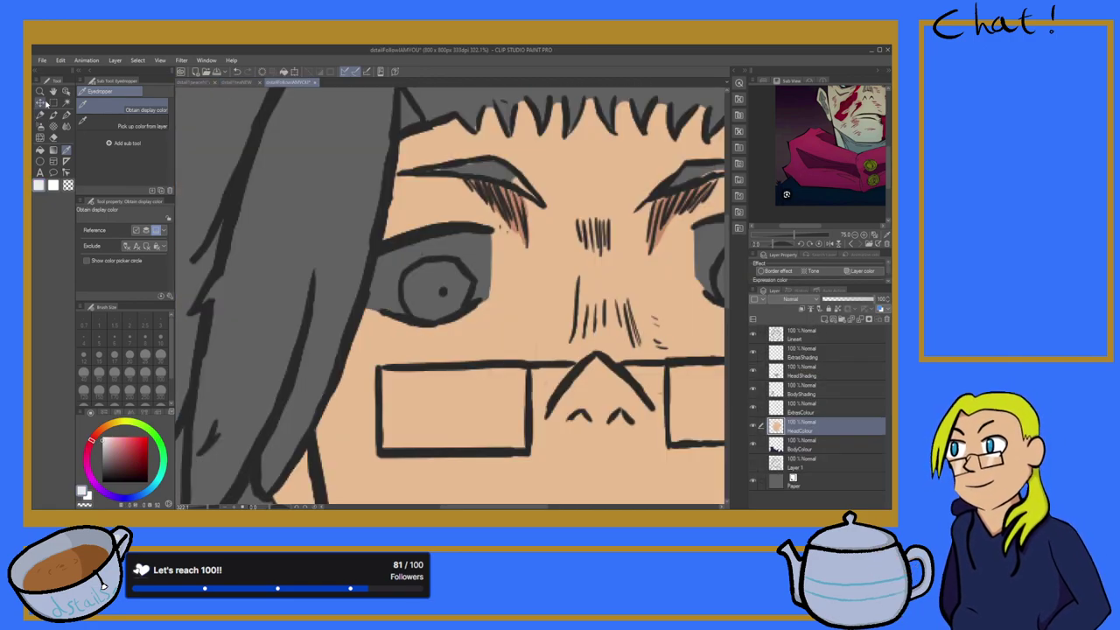
# Step: Enlarge the reference face to 100% and try an off-white Turnip pen stroke in the eye beside the long hair strand
pyautogui.press('p')
pyautogui.scroll(6, 787, 166)
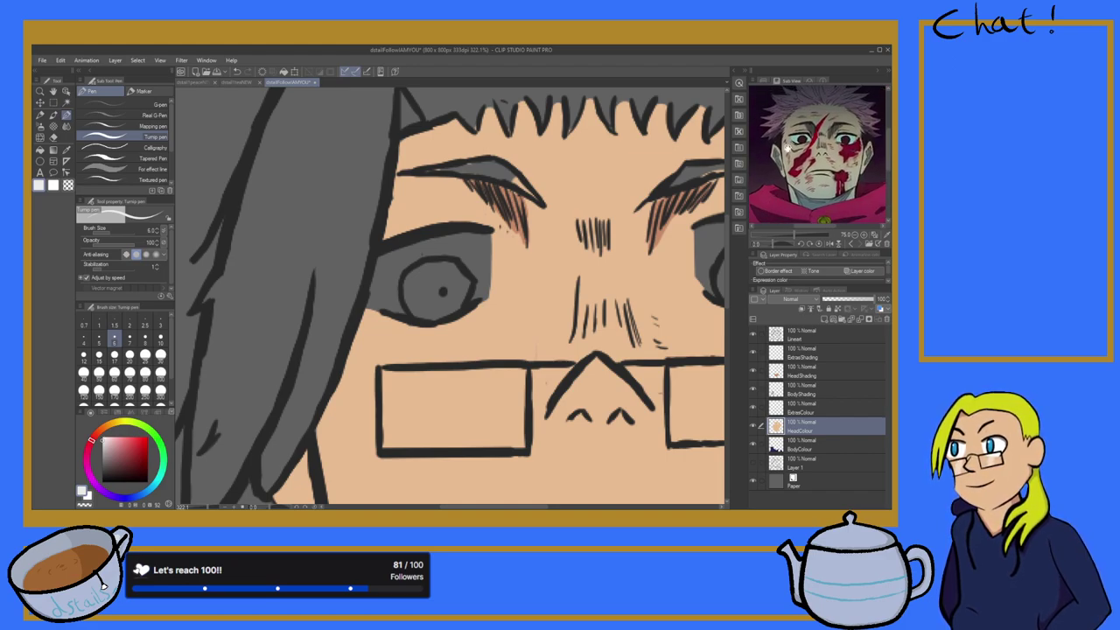
pyautogui.scroll(-6, 787, 149)
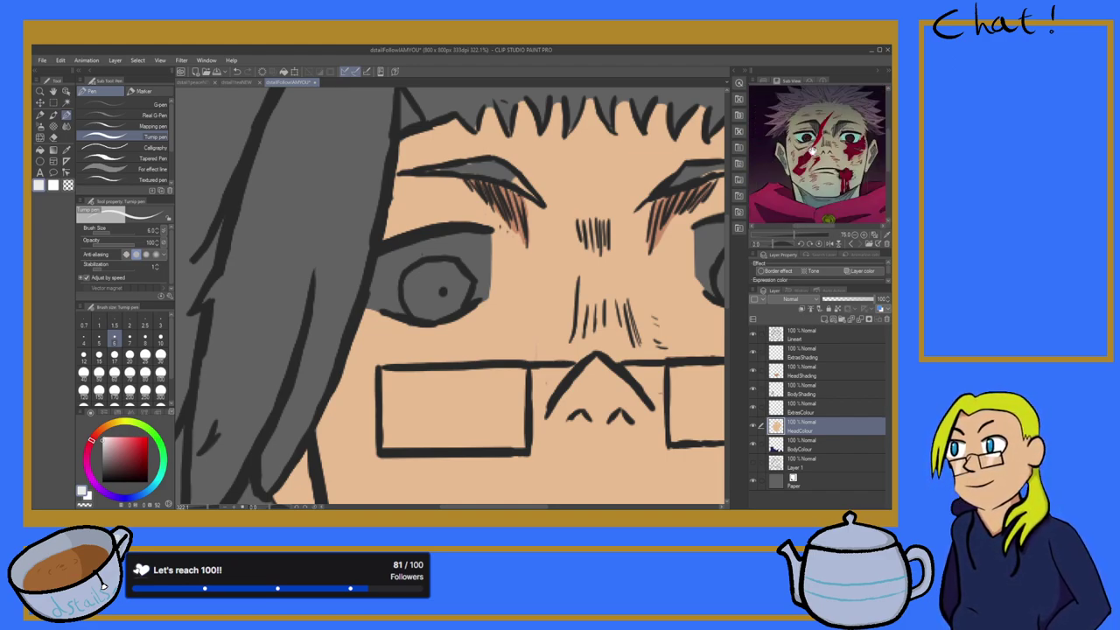
pyautogui.scroll(1, 815, 154)
pyautogui.scroll(1, 813, 154)
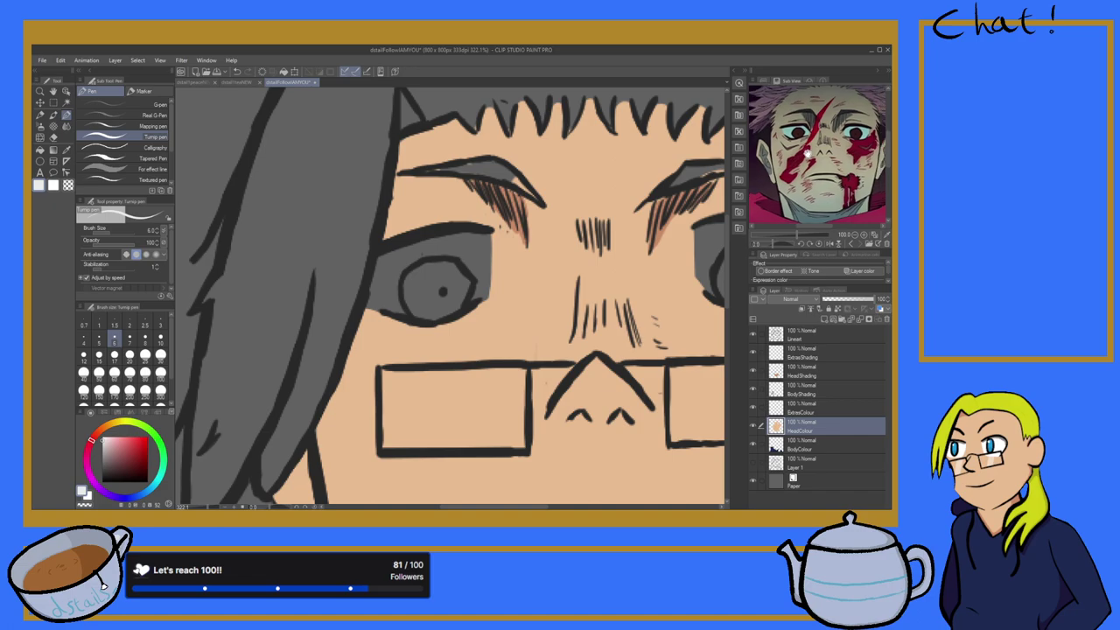
pyautogui.scroll(-4, 250, 198)
pyautogui.scroll(5, 279, 180)
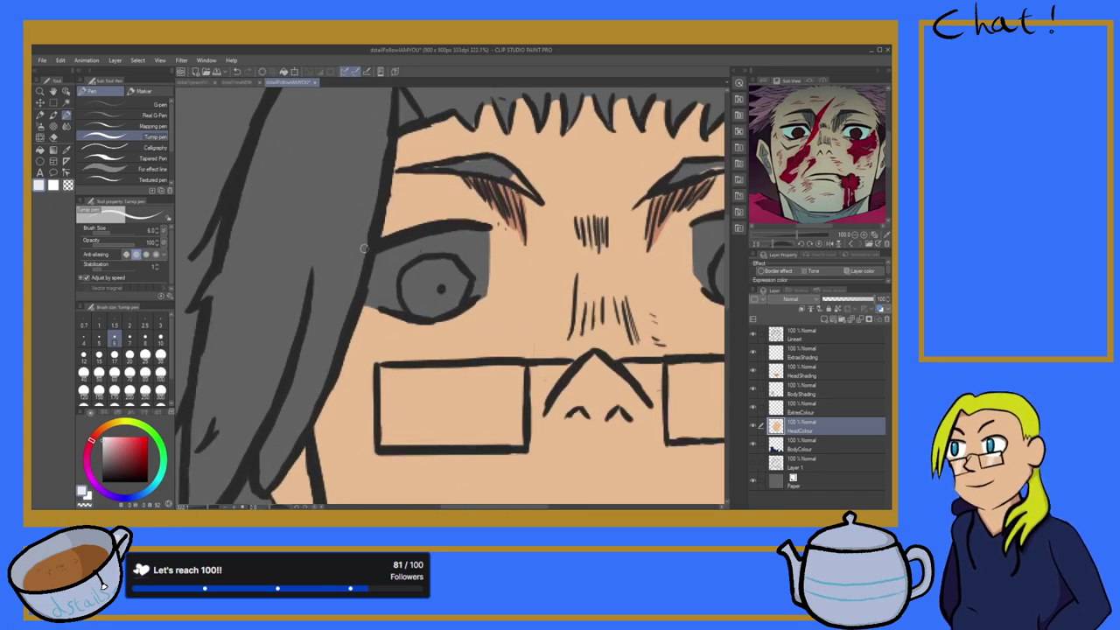
pyautogui.moveTo(394, 261)
pyautogui.mouseDown()
pyautogui.moveTo(379, 334)
pyautogui.moveTo(388, 287)
pyautogui.mouseUp()
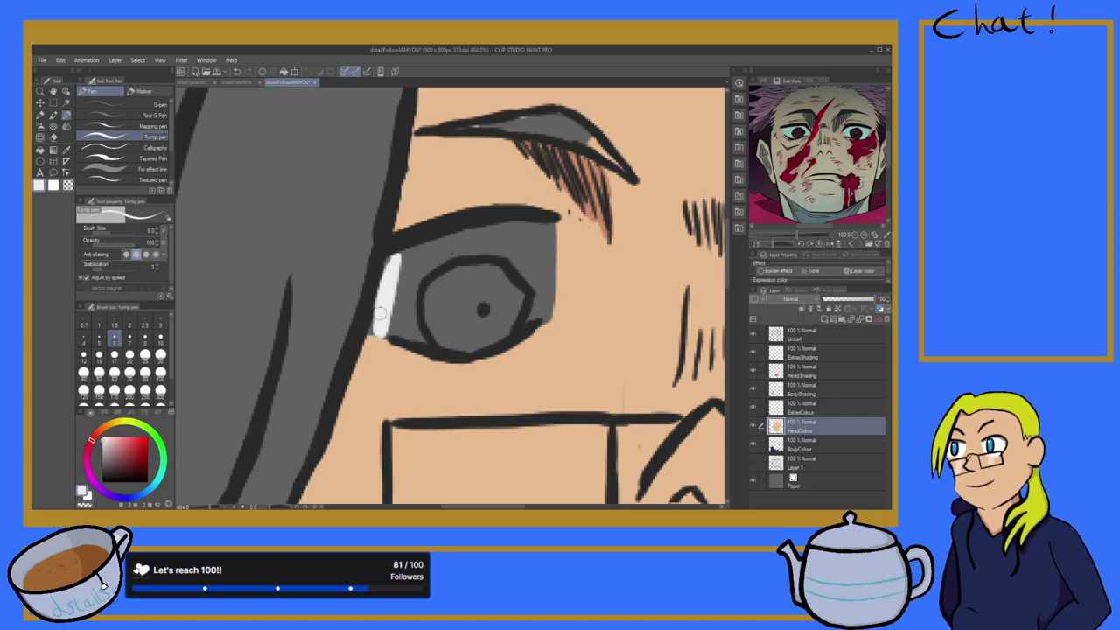
pyautogui.hotkey('ctrl', 'z')
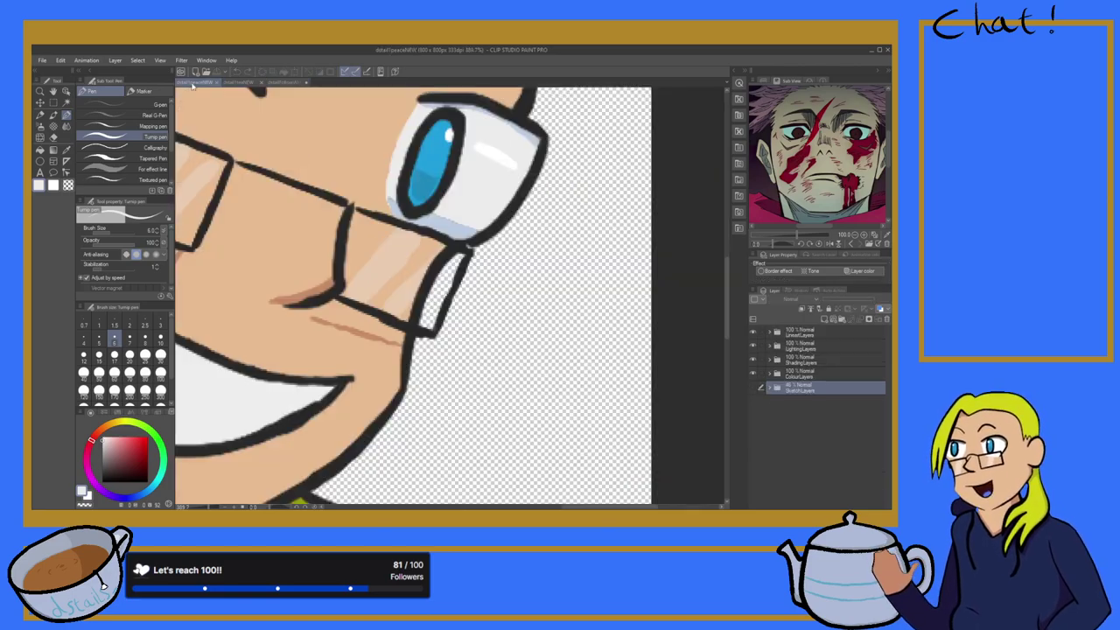
# Step: Sample the light blue shadow colour of the eye in the raised-hand drawing and return to the portrait
pyautogui.click(199, 82)
pyautogui.scroll(-1, 446, 201)
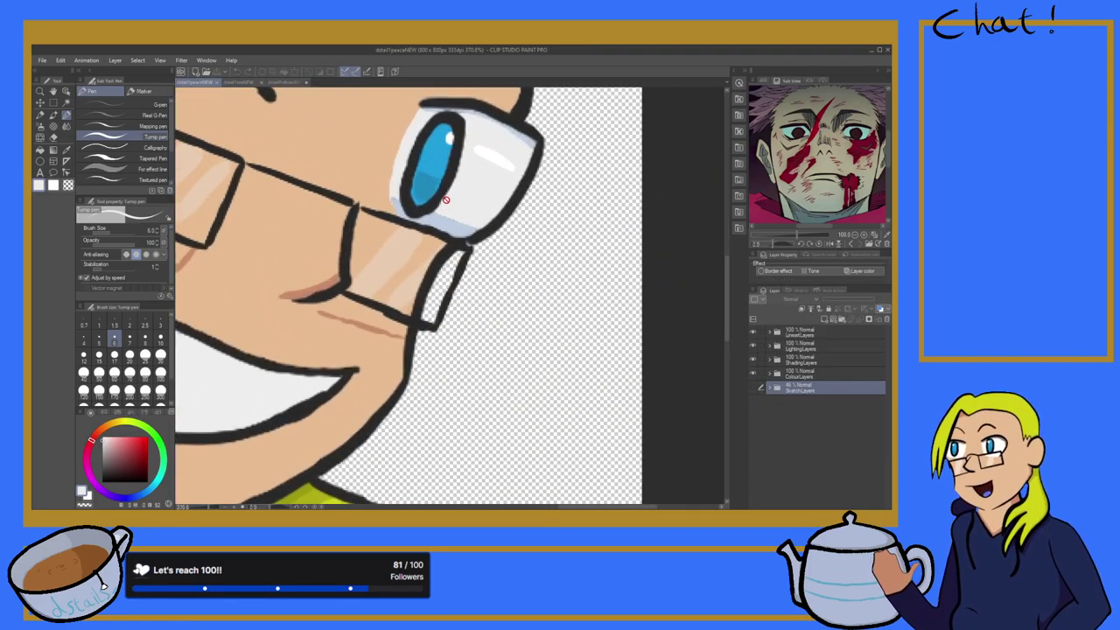
pyautogui.click(66, 151)
pyautogui.click(288, 83)
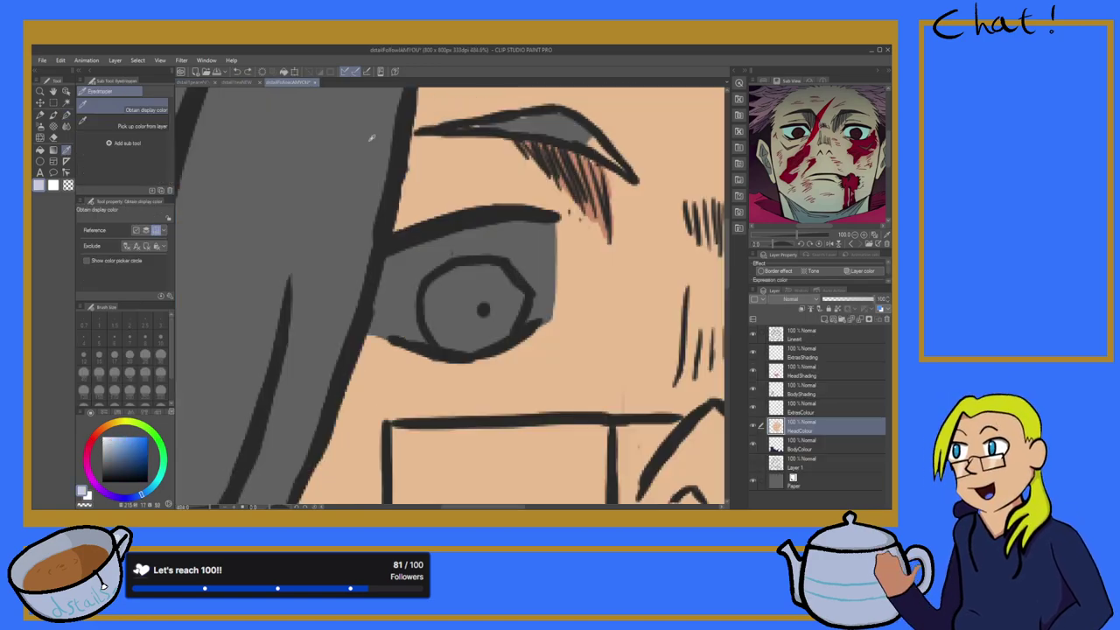
# Step: Paint the white of the eye beside the long hair strand light blue around the iris with the Turnip pen at size 6
pyautogui.scroll(4, 411, 209)
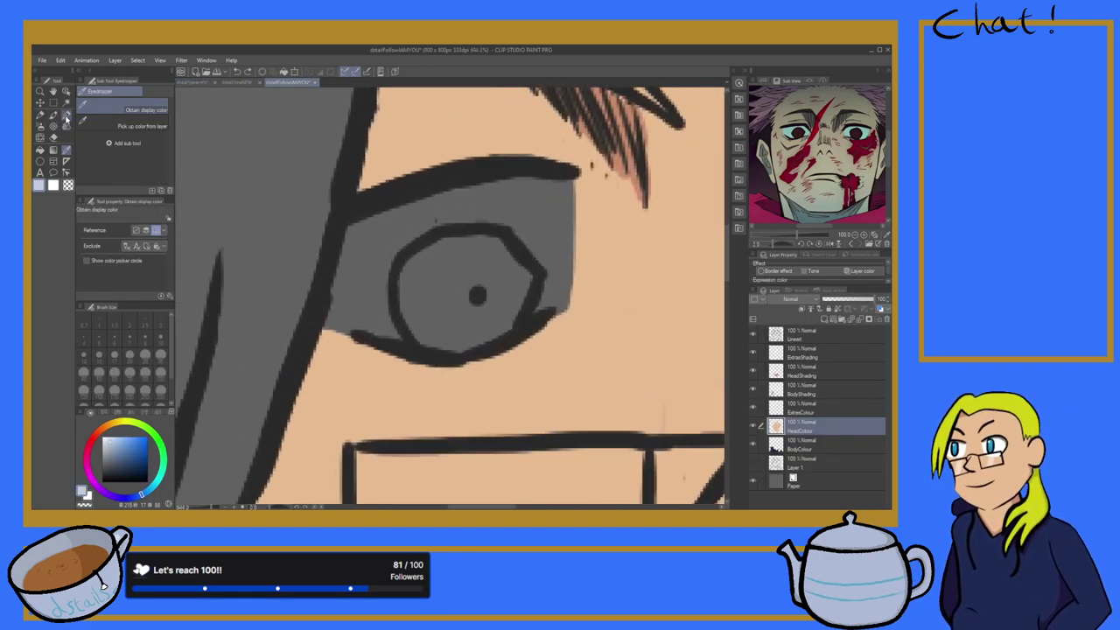
pyautogui.click(66, 114)
pyautogui.moveTo(425, 208)
pyautogui.mouseDown()
pyautogui.moveTo(363, 234)
pyautogui.moveTo(433, 214)
pyautogui.moveTo(377, 237)
pyautogui.moveTo(427, 222)
pyautogui.moveTo(358, 277)
pyautogui.moveTo(353, 234)
pyautogui.moveTo(329, 324)
pyautogui.moveTo(383, 250)
pyautogui.moveTo(374, 289)
pyautogui.moveTo(426, 220)
pyautogui.moveTo(449, 211)
pyautogui.moveTo(452, 183)
pyautogui.moveTo(473, 196)
pyautogui.moveTo(458, 210)
pyautogui.moveTo(454, 194)
pyautogui.moveTo(561, 194)
pyautogui.moveTo(563, 179)
pyautogui.moveTo(564, 277)
pyautogui.moveTo(558, 300)
pyautogui.moveTo(547, 292)
pyautogui.moveTo(547, 308)
pyautogui.moveTo(557, 297)
pyautogui.moveTo(560, 310)
pyautogui.moveTo(568, 265)
pyautogui.moveTo(559, 215)
pyautogui.moveTo(540, 244)
pyautogui.moveTo(543, 202)
pyautogui.moveTo(556, 241)
pyautogui.mouseUp()
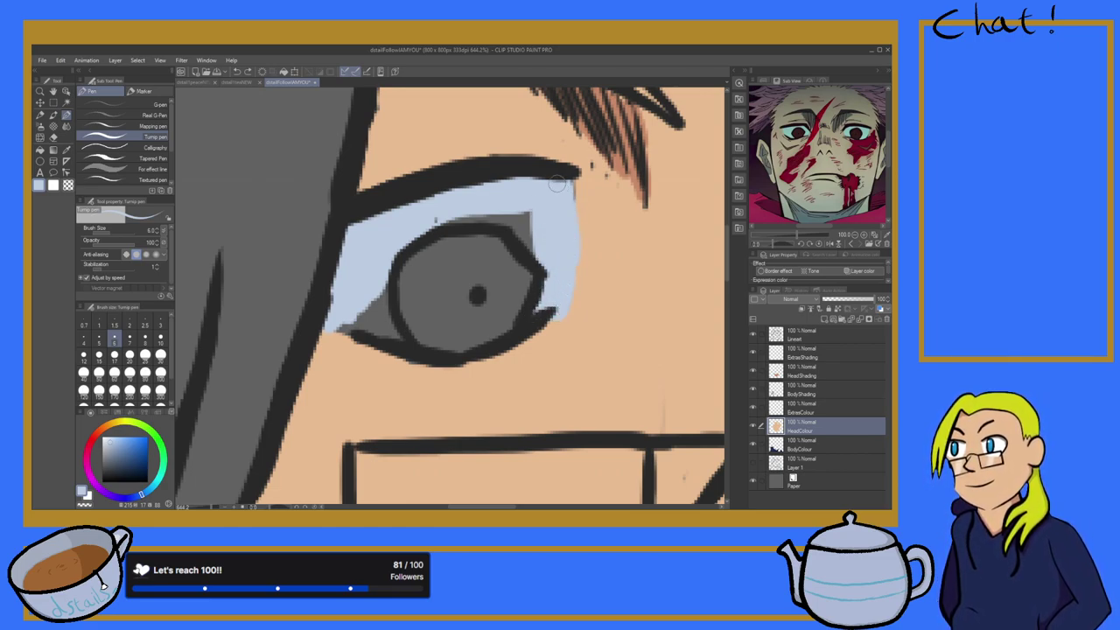
pyautogui.moveTo(538, 181)
pyautogui.mouseDown()
pyautogui.moveTo(531, 244)
pyautogui.moveTo(543, 238)
pyautogui.moveTo(477, 205)
pyautogui.moveTo(424, 223)
pyautogui.moveTo(511, 218)
pyautogui.moveTo(457, 214)
pyautogui.mouseUp()
pyautogui.moveTo(404, 259); pyautogui.dragTo(420, 271)
pyautogui.moveTo(376, 311)
pyautogui.mouseDown()
pyautogui.moveTo(393, 289)
pyautogui.moveTo(347, 324)
pyautogui.moveTo(389, 335)
pyautogui.moveTo(371, 308)
pyautogui.mouseUp()
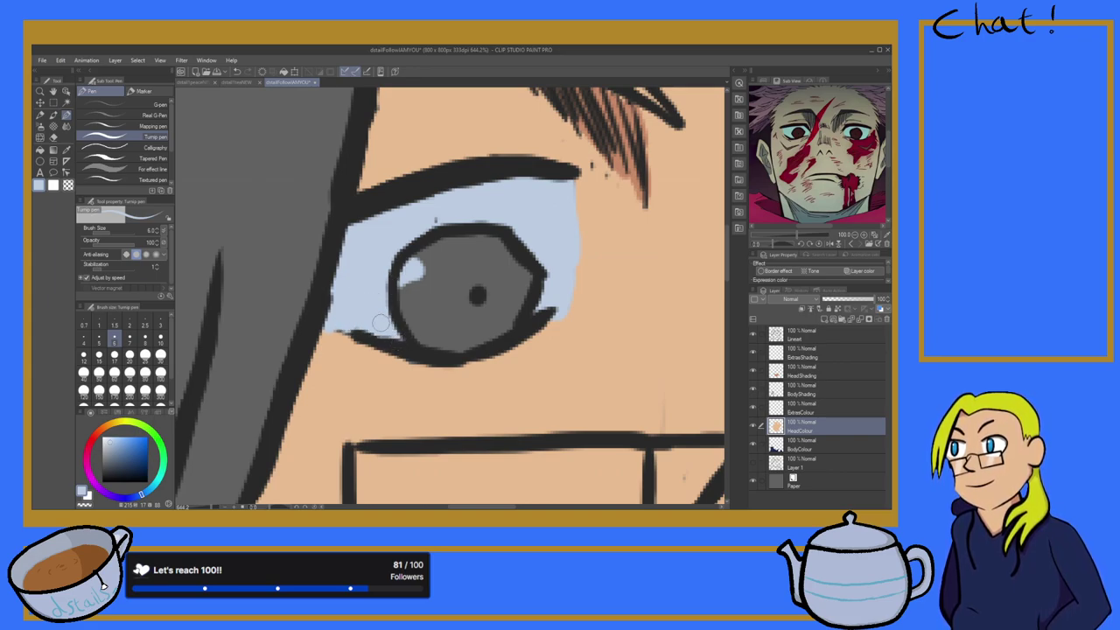
# Step: Erase the stray ink specks above the iris and beside the eyebrow hatching on the line art layer with the Hard eraser
pyautogui.click(53, 138)
pyautogui.click(813, 335)
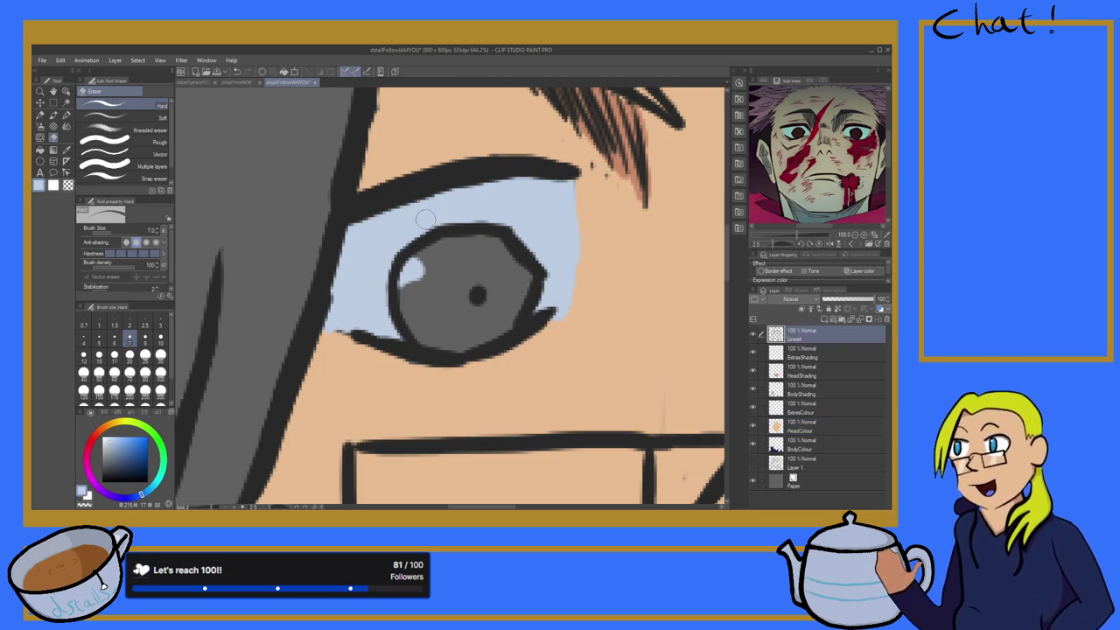
pyautogui.click(65, 150)
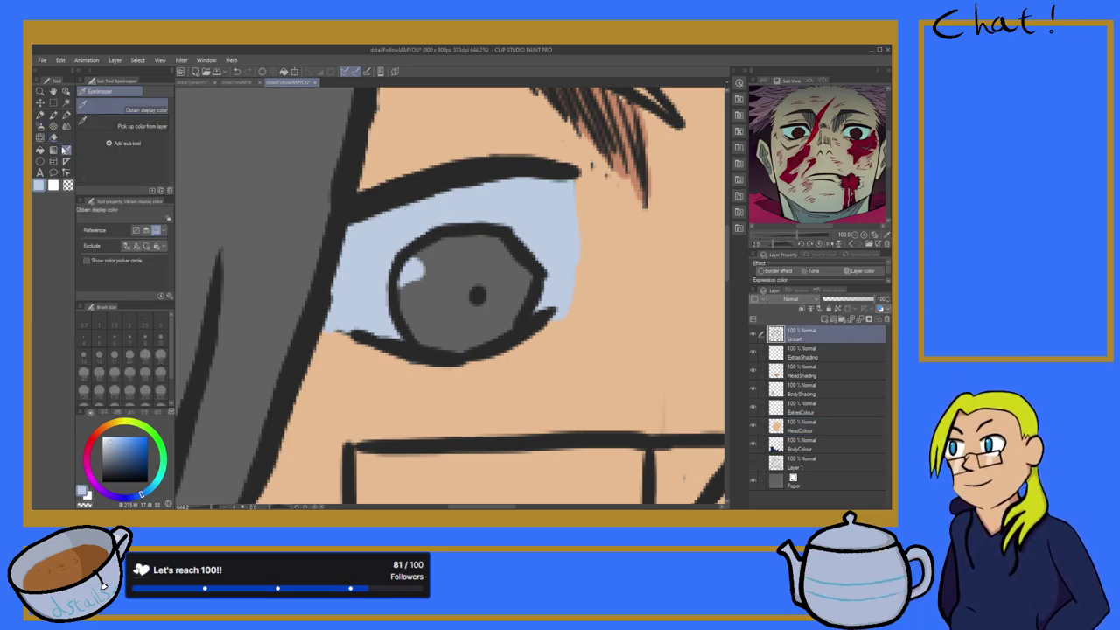
pyautogui.click(54, 140)
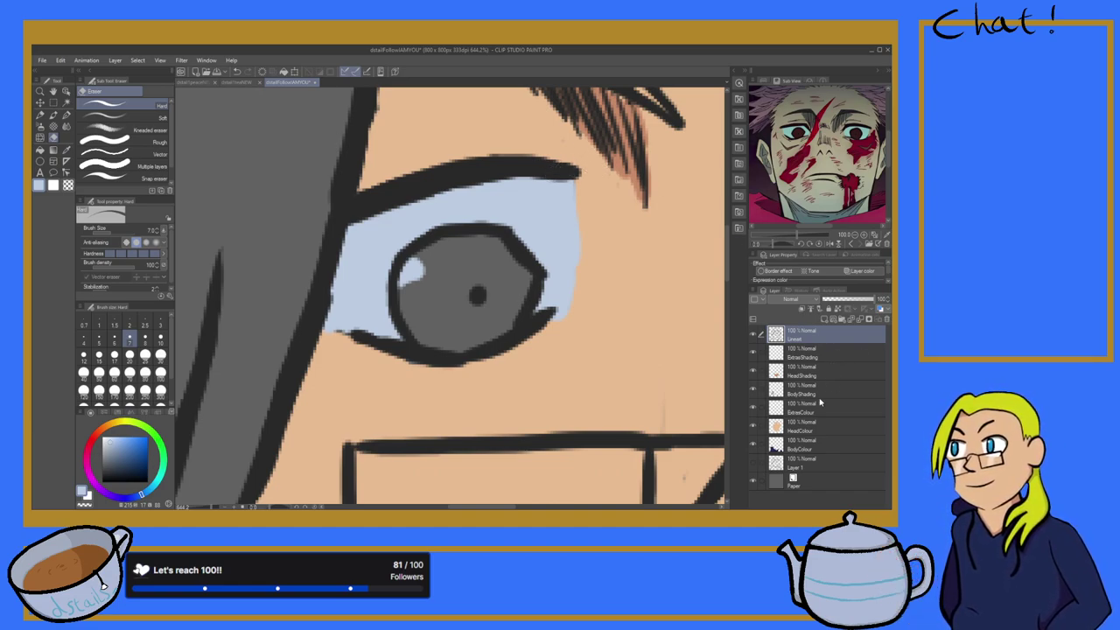
# Step: Trim the light blue fill's inner edge on the HeadColour layer with the sampled skin colour, using the Turnip pen at size 6
pyautogui.click(821, 425)
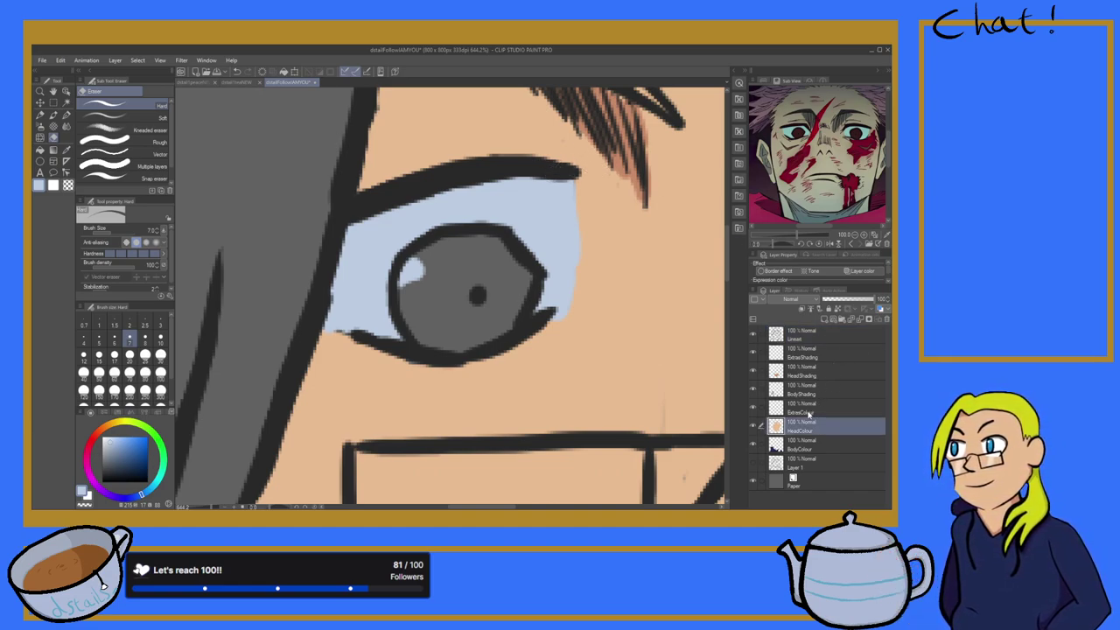
pyautogui.click(66, 149)
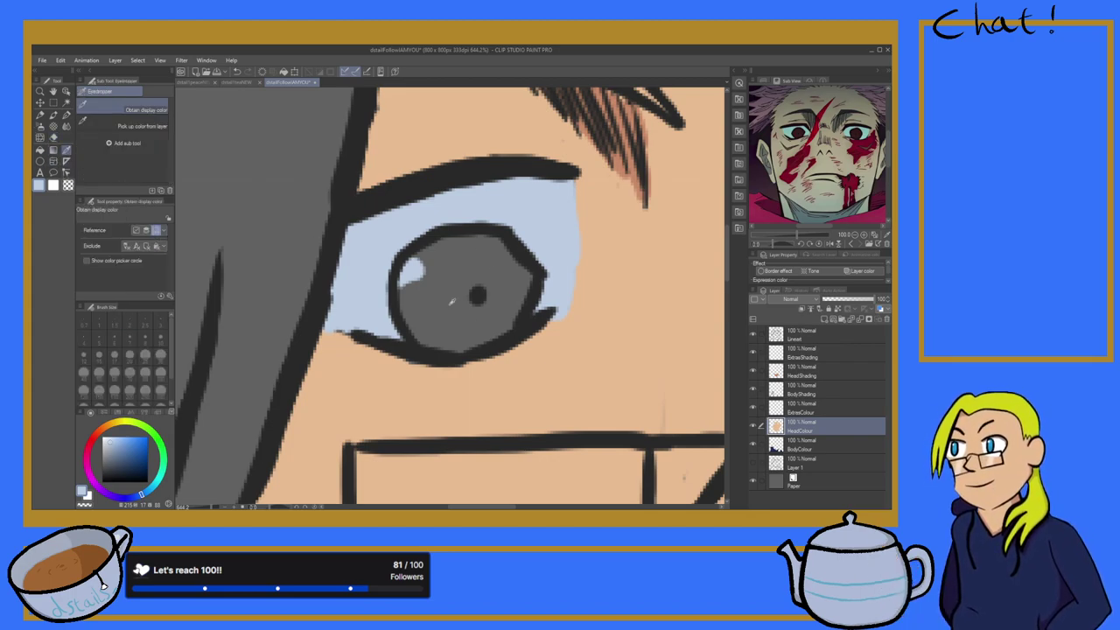
pyautogui.click(636, 269)
pyautogui.click(67, 114)
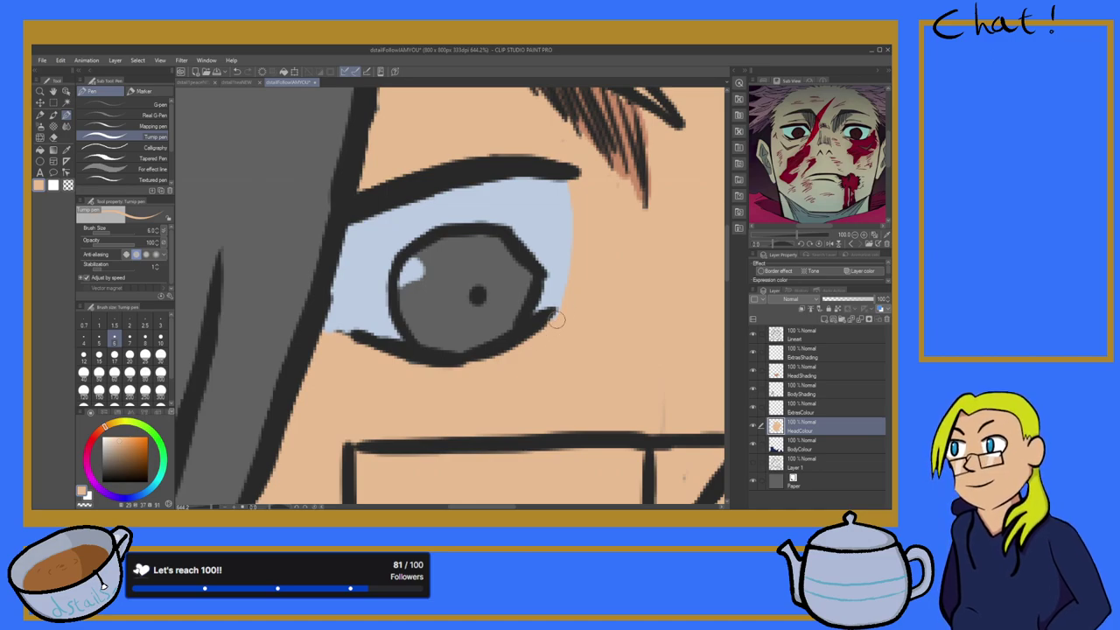
# Step: Sample the darker blue of the iris in the glasses drawing on the transparent background and return to the portrait
pyautogui.scroll(-5, 554, 321)
pyautogui.scroll(4, 633, 340)
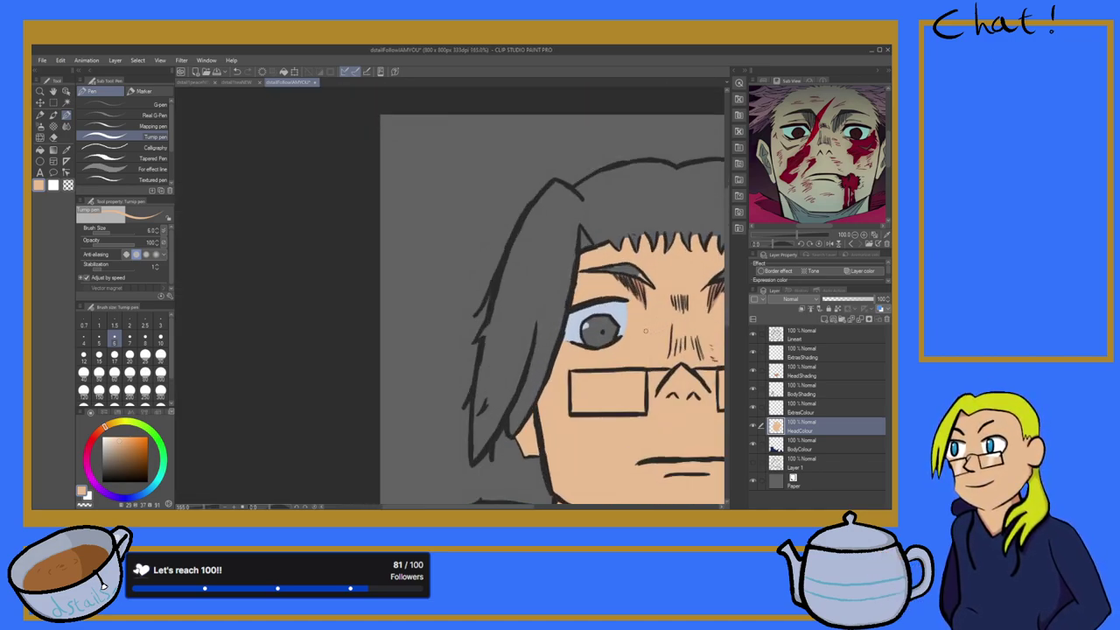
pyautogui.scroll(2, 634, 339)
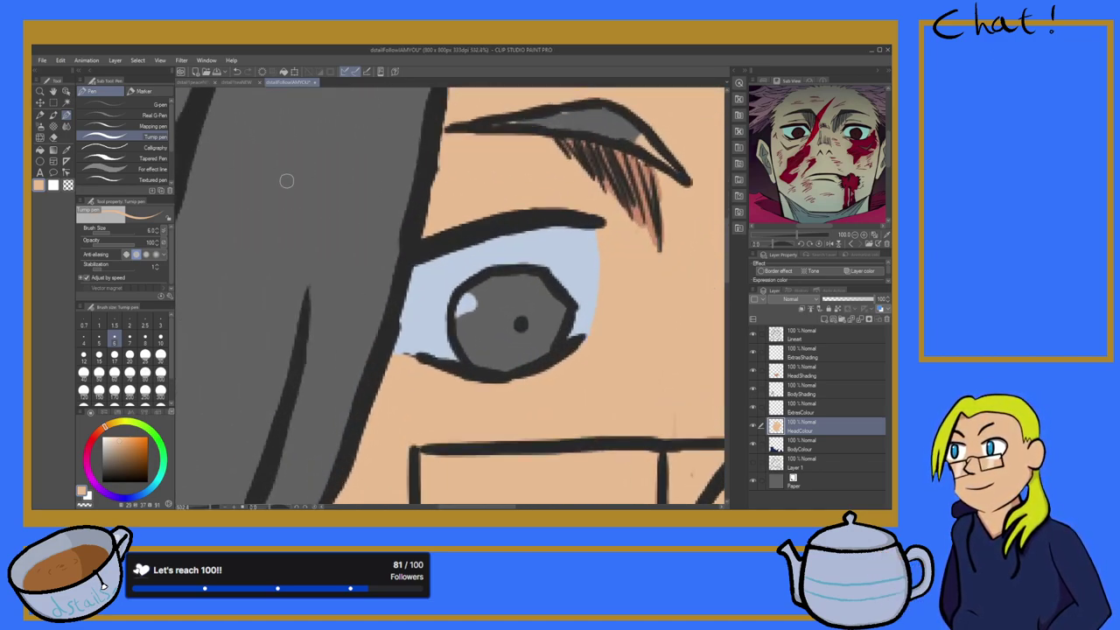
pyautogui.click(192, 82)
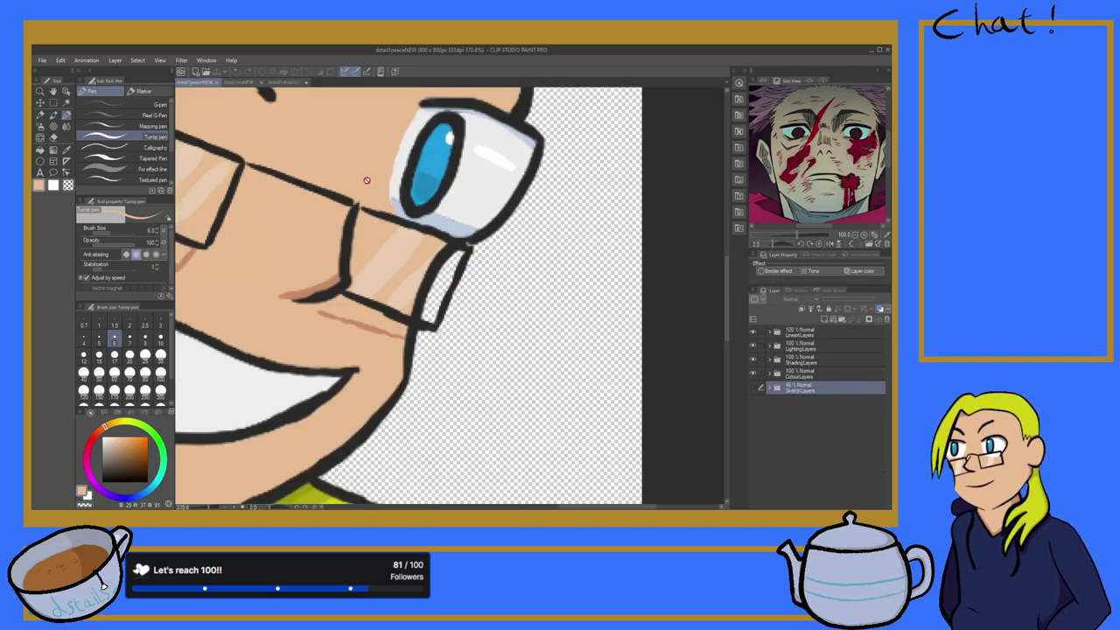
pyautogui.scroll(1, 398, 157)
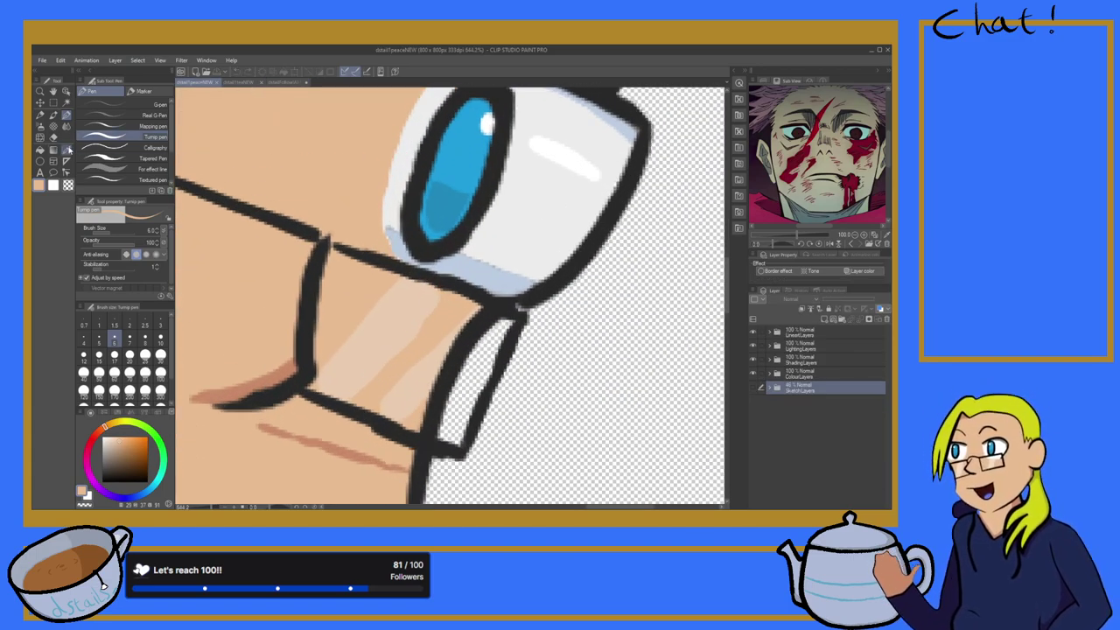
pyautogui.click(67, 149)
pyautogui.click(441, 208)
pyautogui.click(286, 82)
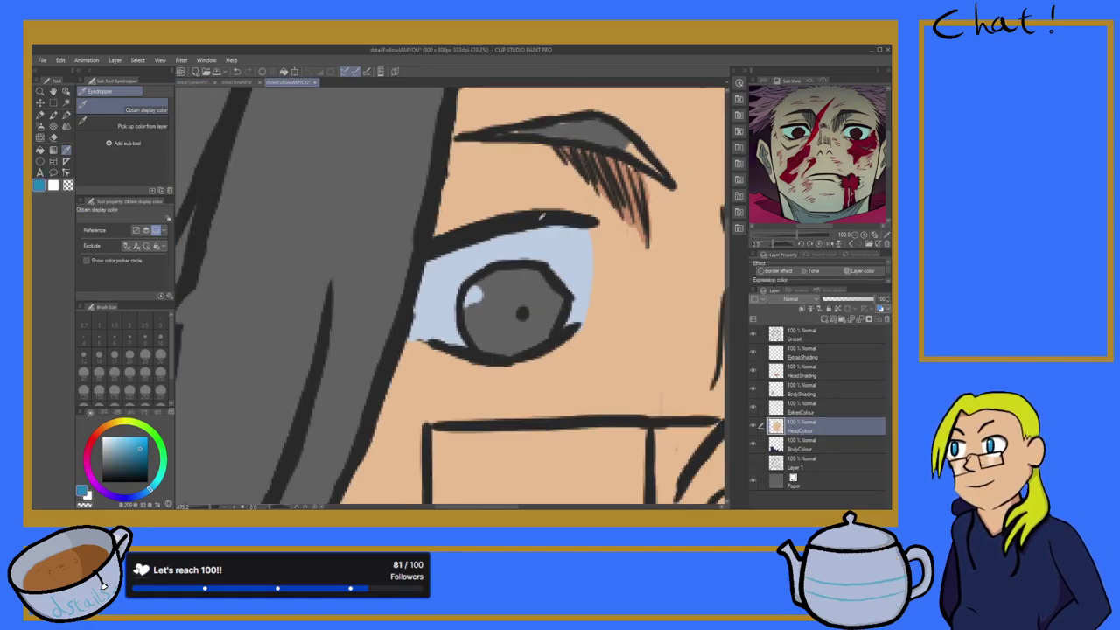
# Step: Fill the iris beside the long hair strand with the sampled blue on the HeadColour layer, using the Turnip pen at size 6
pyautogui.click(67, 115)
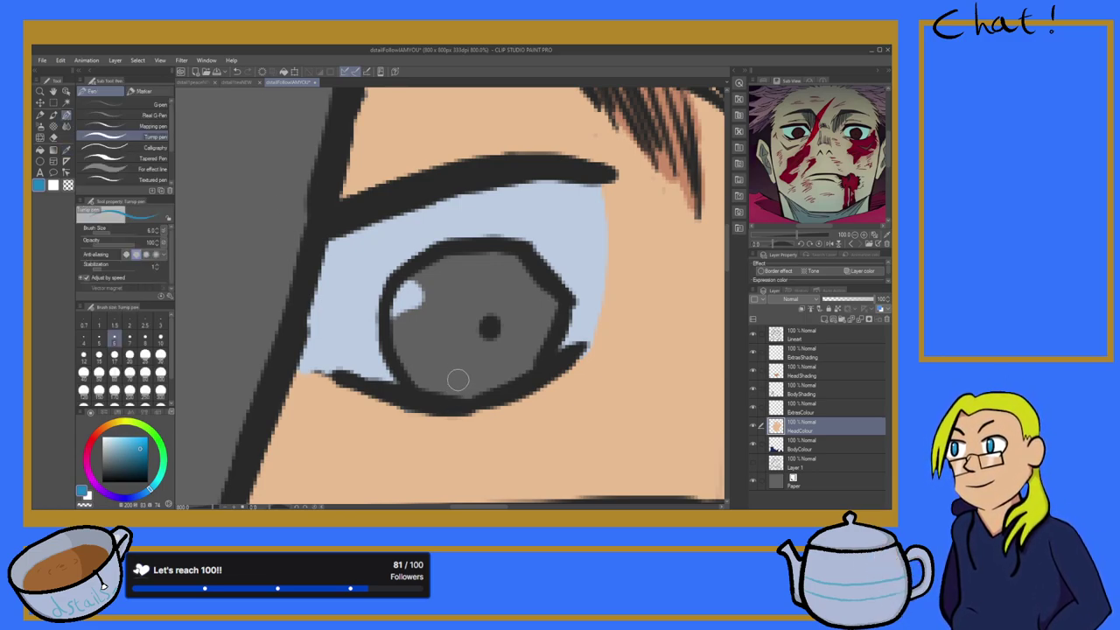
pyautogui.moveTo(433, 314)
pyautogui.mouseDown()
pyautogui.moveTo(409, 306)
pyautogui.moveTo(418, 283)
pyautogui.moveTo(399, 319)
pyautogui.moveTo(412, 357)
pyautogui.moveTo(395, 323)
pyautogui.moveTo(427, 374)
pyautogui.moveTo(411, 314)
pyautogui.moveTo(418, 305)
pyautogui.moveTo(421, 322)
pyautogui.moveTo(474, 312)
pyautogui.moveTo(434, 301)
pyautogui.moveTo(423, 276)
pyautogui.moveTo(443, 272)
pyautogui.moveTo(421, 286)
pyautogui.moveTo(465, 299)
pyautogui.moveTo(442, 273)
pyautogui.moveTo(456, 261)
pyautogui.moveTo(520, 285)
pyautogui.moveTo(515, 261)
pyautogui.moveTo(544, 315)
pyautogui.moveTo(530, 301)
pyautogui.moveTo(519, 322)
pyautogui.moveTo(459, 356)
pyautogui.moveTo(513, 336)
pyautogui.moveTo(487, 388)
pyautogui.moveTo(535, 332)
pyautogui.mouseUp()
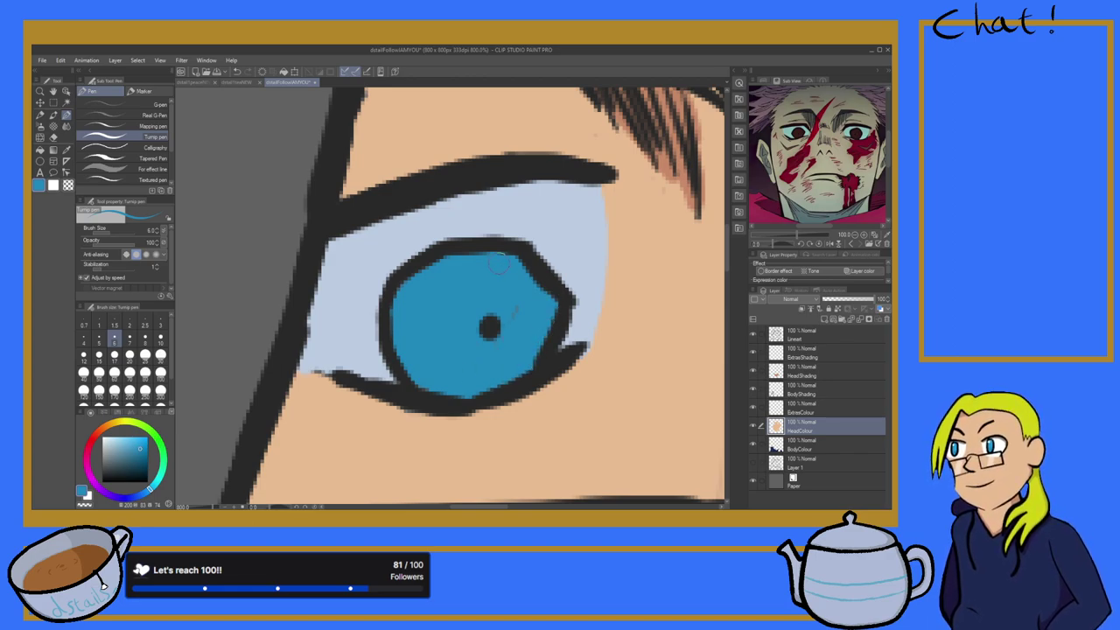
pyautogui.scroll(-10, 499, 264)
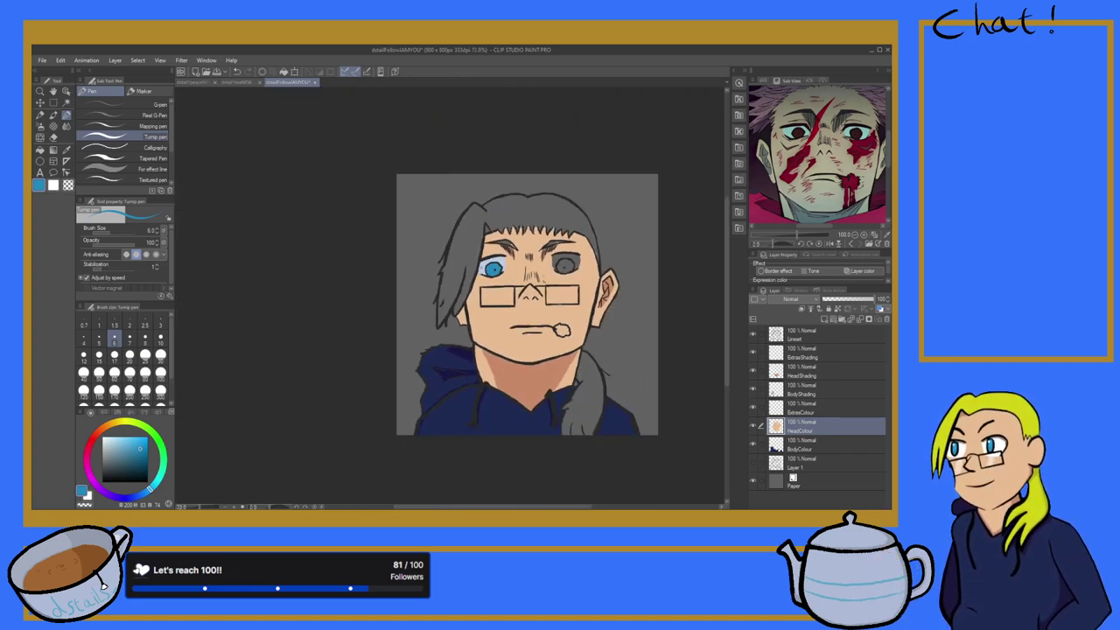
# Step: Sample the light blue of the coloured eye and paint the other eye's white with it around the iris, using the Turnip pen
pyautogui.scroll(-3, 479, 268)
pyautogui.scroll(5, 499, 280)
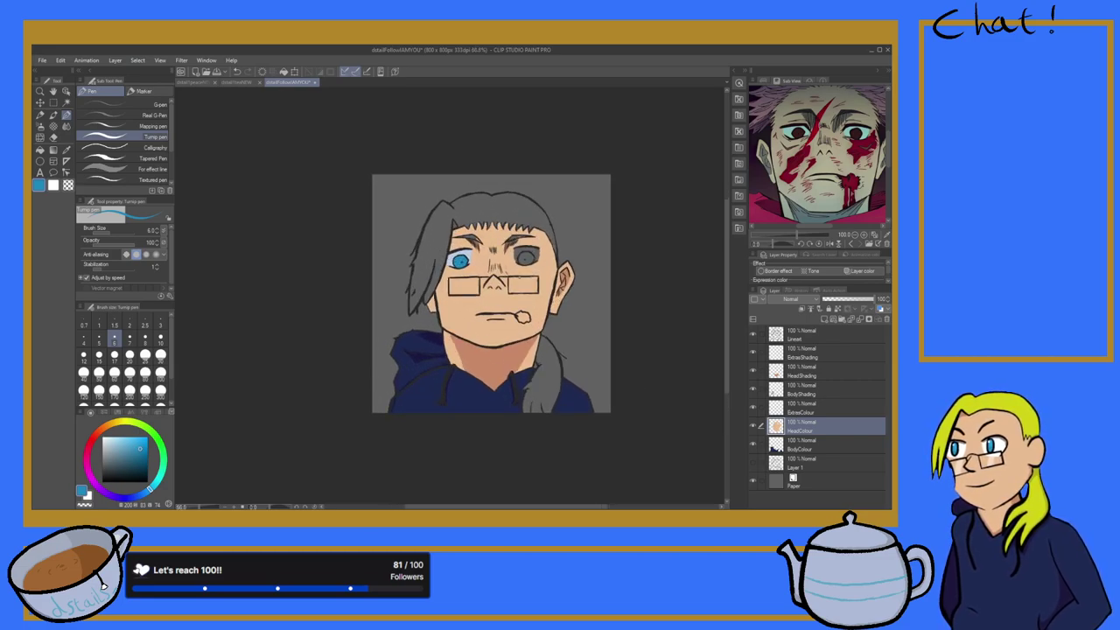
pyautogui.scroll(2, 518, 238)
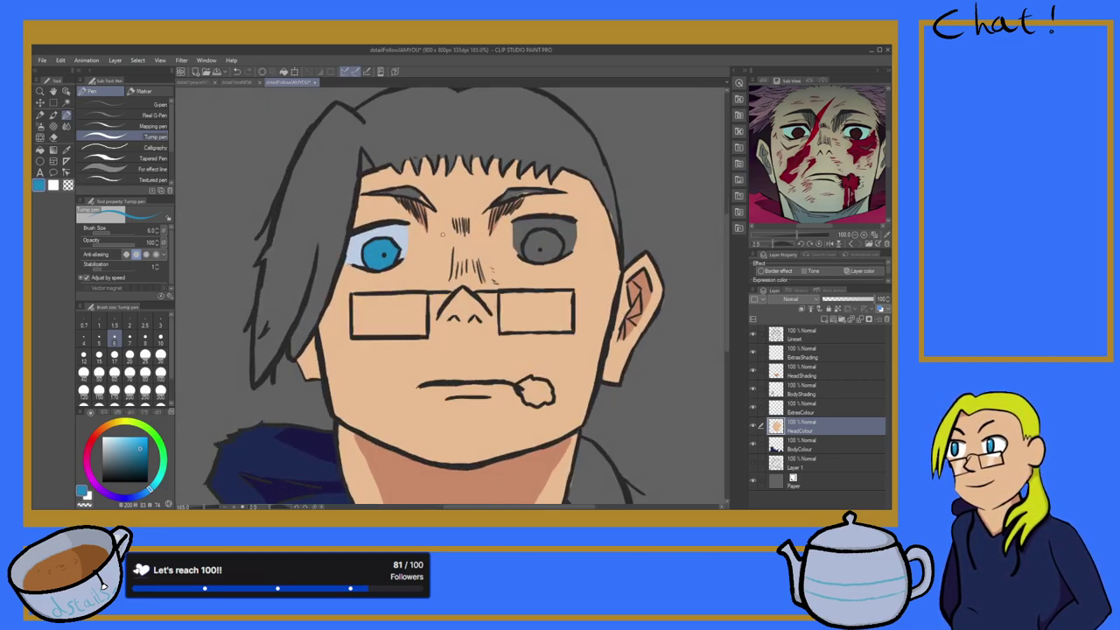
pyautogui.scroll(3, 359, 233)
pyautogui.click(66, 156)
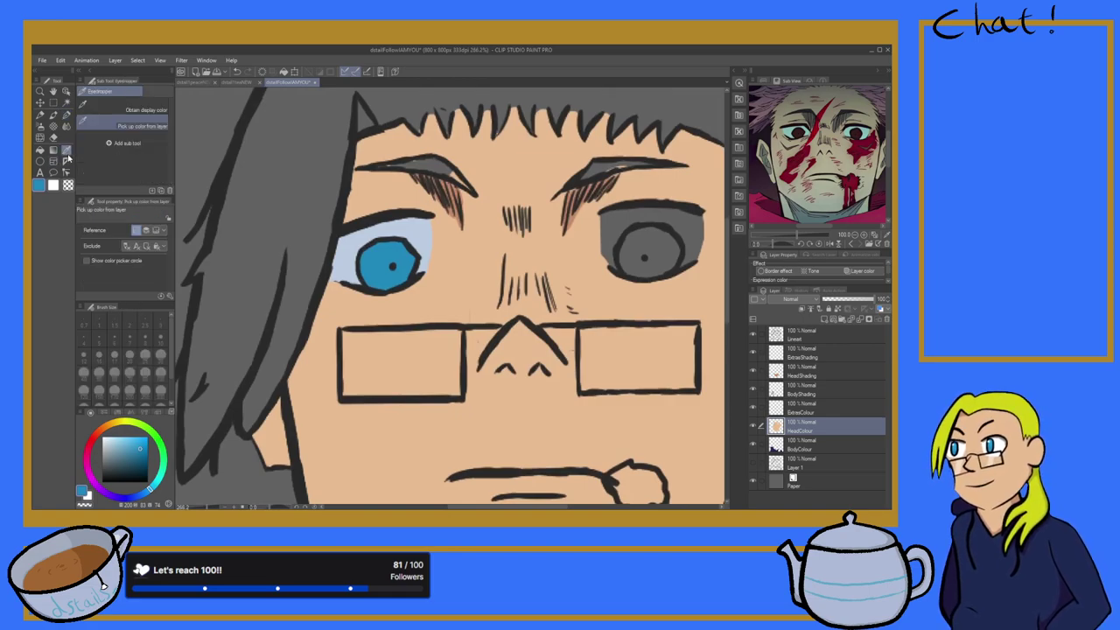
pyautogui.click(409, 229)
pyautogui.scroll(-4, 663, 232)
pyautogui.scroll(5, 663, 232)
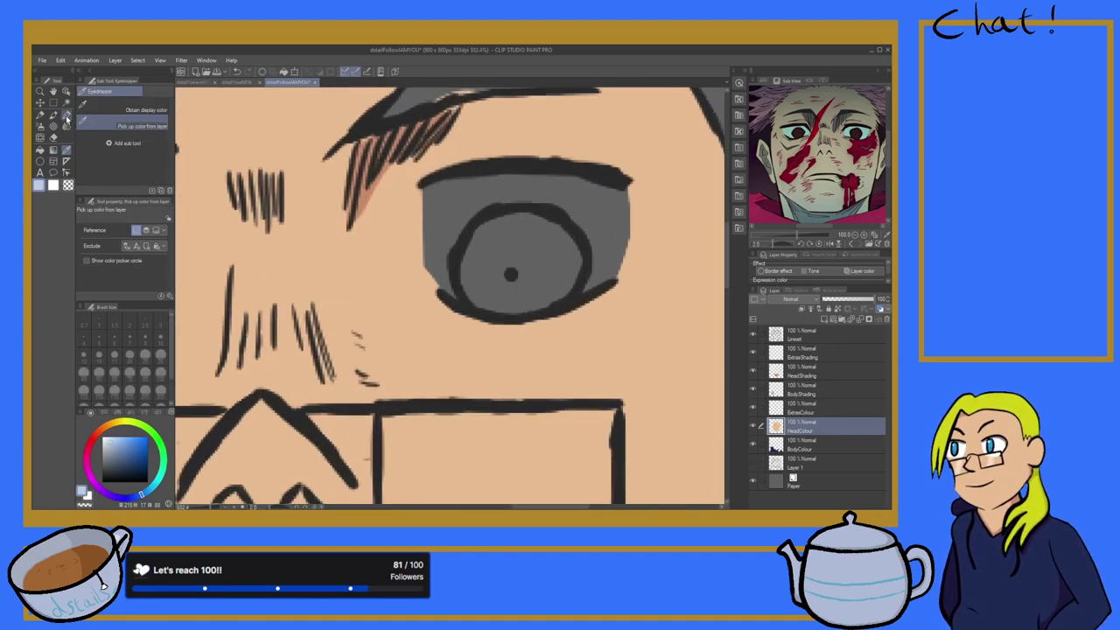
pyautogui.click(67, 116)
pyautogui.moveTo(464, 214)
pyautogui.mouseDown()
pyautogui.moveTo(445, 241)
pyautogui.moveTo(461, 212)
pyautogui.moveTo(444, 247)
pyautogui.moveTo(446, 288)
pyautogui.mouseUp()
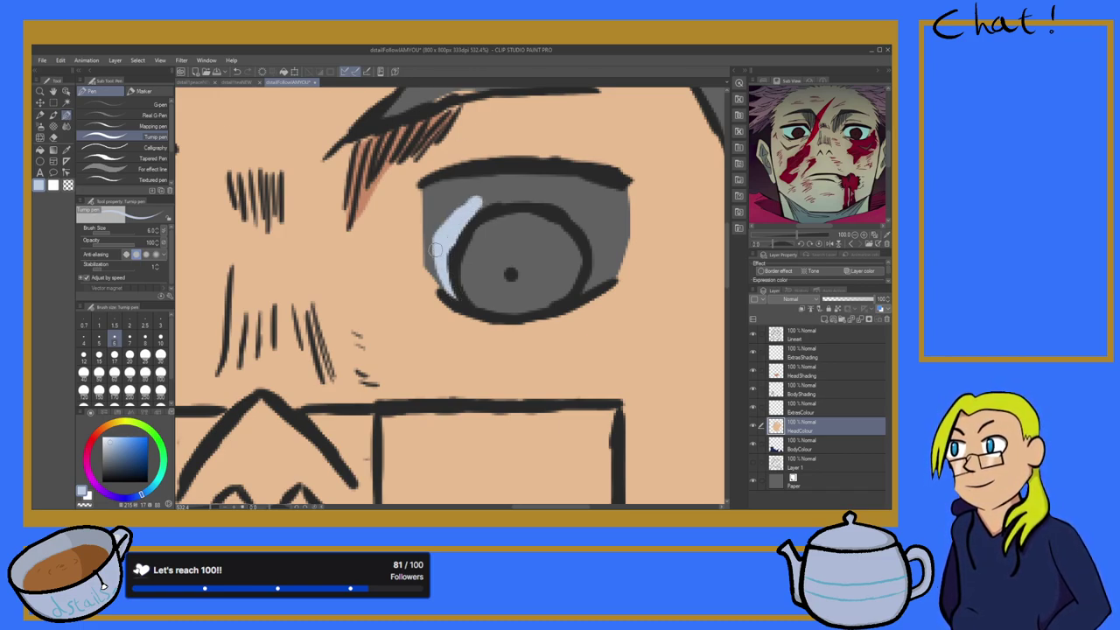
pyautogui.moveTo(431, 221); pyautogui.dragTo(429, 251)
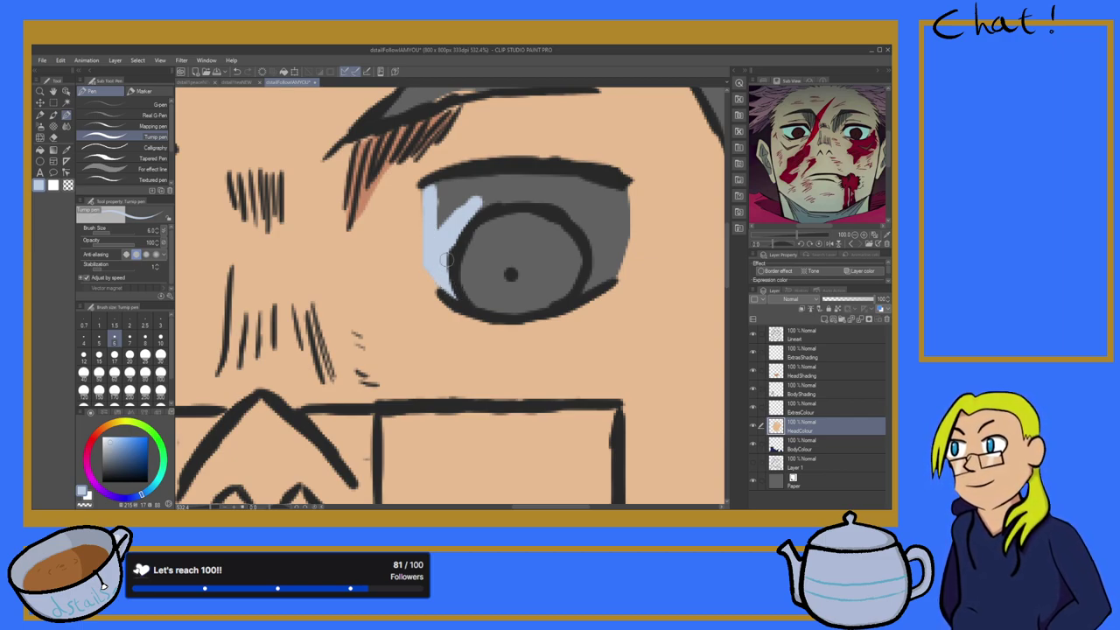
pyautogui.moveTo(446, 226)
pyautogui.mouseDown()
pyautogui.moveTo(450, 186)
pyautogui.moveTo(435, 204)
pyautogui.moveTo(435, 189)
pyautogui.moveTo(470, 185)
pyautogui.moveTo(443, 202)
pyautogui.moveTo(487, 187)
pyautogui.moveTo(463, 181)
pyautogui.moveTo(545, 189)
pyautogui.moveTo(536, 169)
pyautogui.moveTo(595, 202)
pyautogui.moveTo(545, 181)
pyautogui.moveTo(480, 196)
pyautogui.moveTo(533, 192)
pyautogui.moveTo(485, 202)
pyautogui.moveTo(543, 196)
pyautogui.moveTo(575, 209)
pyautogui.moveTo(550, 193)
pyautogui.moveTo(587, 224)
pyautogui.moveTo(583, 203)
pyautogui.moveTo(593, 227)
pyautogui.moveTo(567, 189)
pyautogui.moveTo(604, 204)
pyautogui.moveTo(563, 176)
pyautogui.moveTo(618, 196)
pyautogui.moveTo(616, 187)
pyautogui.moveTo(620, 207)
pyautogui.moveTo(586, 272)
pyautogui.moveTo(607, 224)
pyautogui.moveTo(591, 279)
pyautogui.moveTo(605, 234)
pyautogui.moveTo(602, 281)
pyautogui.moveTo(620, 213)
pyautogui.moveTo(609, 272)
pyautogui.moveTo(621, 191)
pyautogui.moveTo(612, 264)
pyautogui.mouseUp()
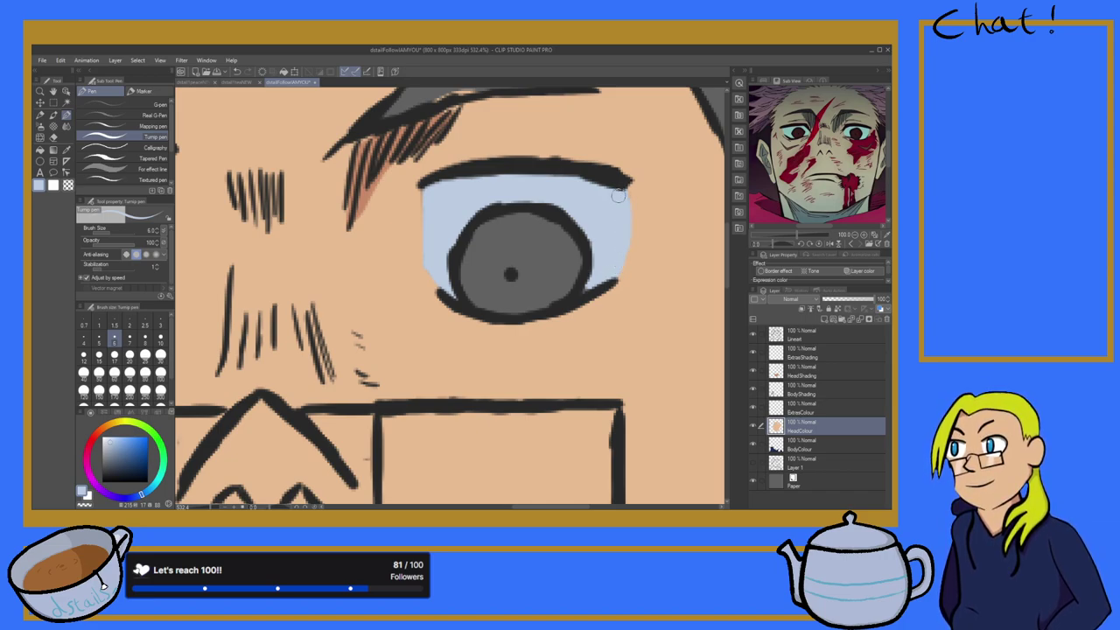
# Step: Sample the blue of the coloured iris from the HeadColour layer
pyautogui.scroll(-8, 653, 243)
pyautogui.scroll(-6, 449, 304)
pyautogui.scroll(-3, 437, 315)
pyautogui.scroll(7, 402, 307)
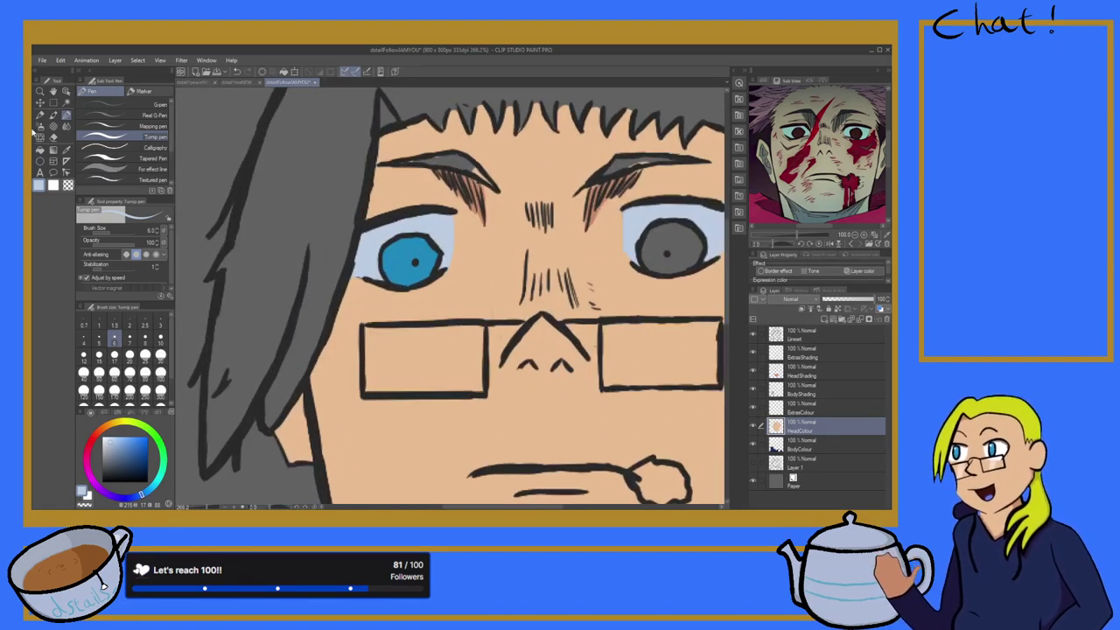
pyautogui.click(65, 153)
pyautogui.click(399, 255)
pyautogui.scroll(-4, 464, 283)
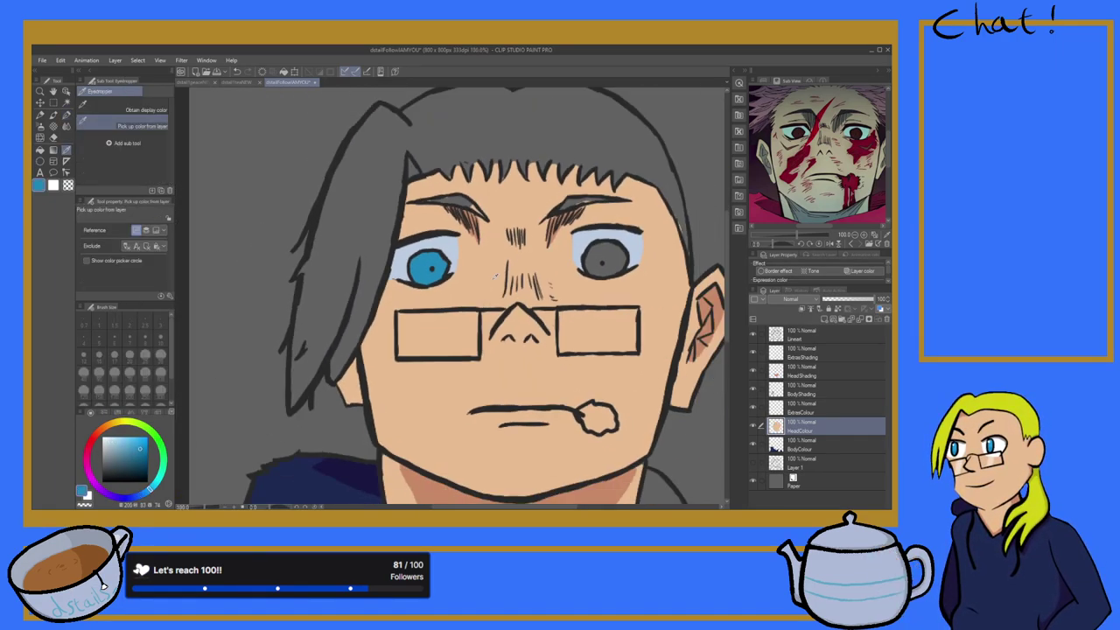
pyautogui.scroll(1, 598, 292)
pyautogui.scroll(4, 454, 289)
pyautogui.scroll(-4, 455, 288)
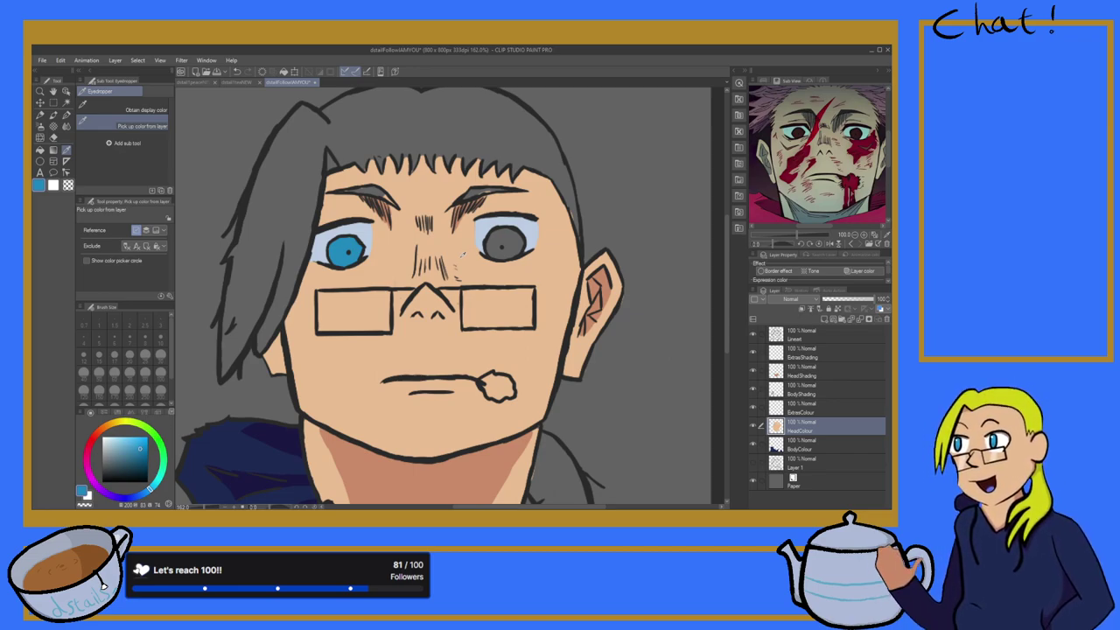
# Step: Hide the HeadColour layer and show the sketch on Layer 1
pyautogui.click(753, 425)
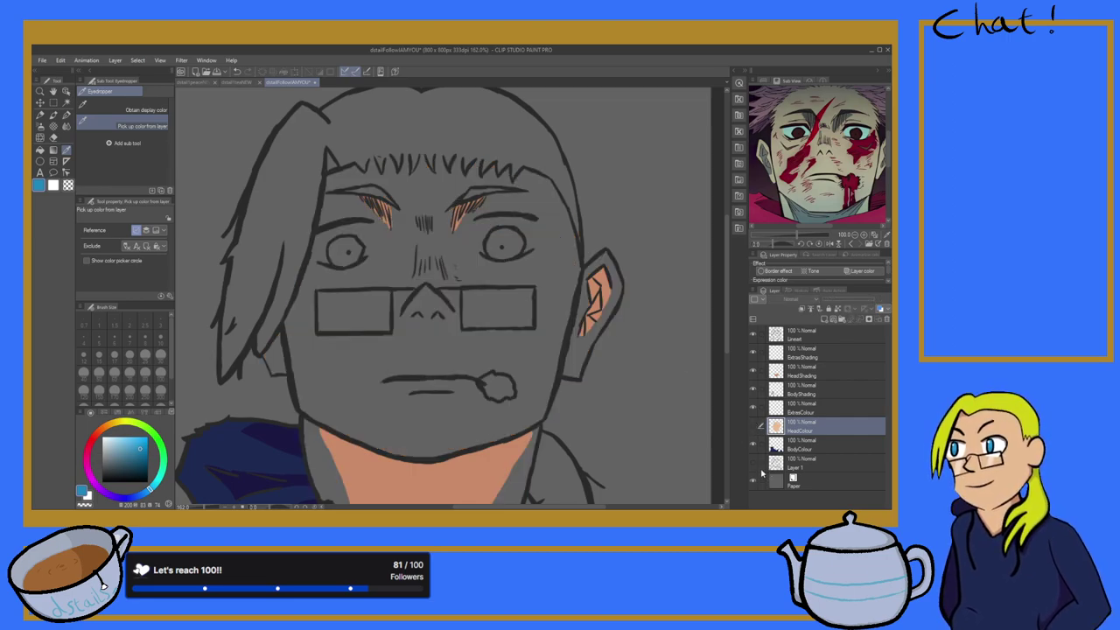
pyautogui.click(752, 463)
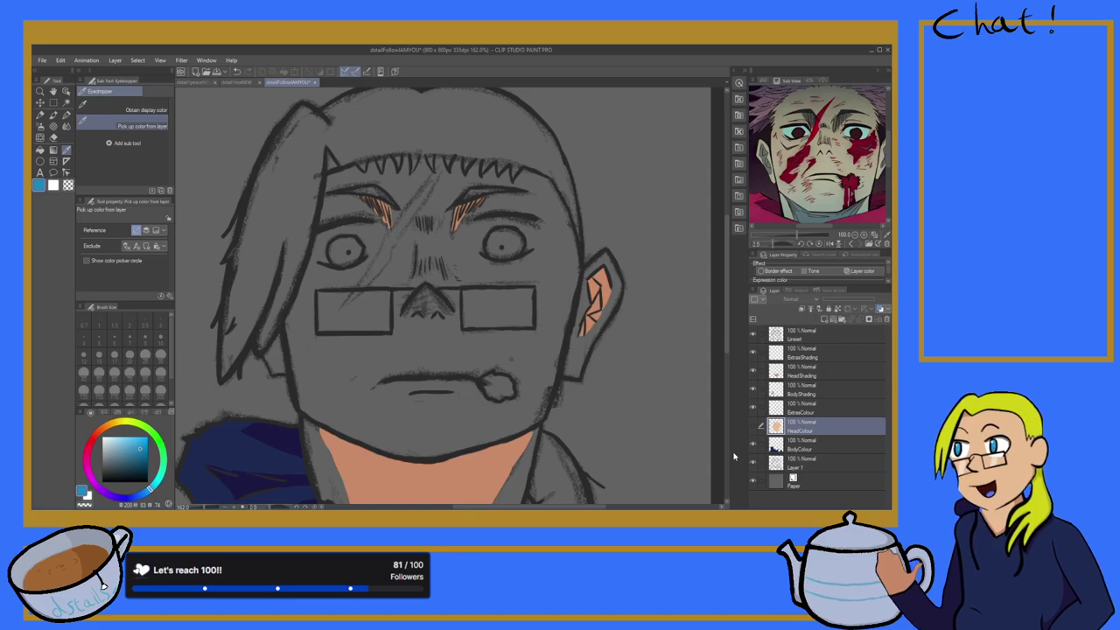
pyautogui.scroll(-3, 391, 348)
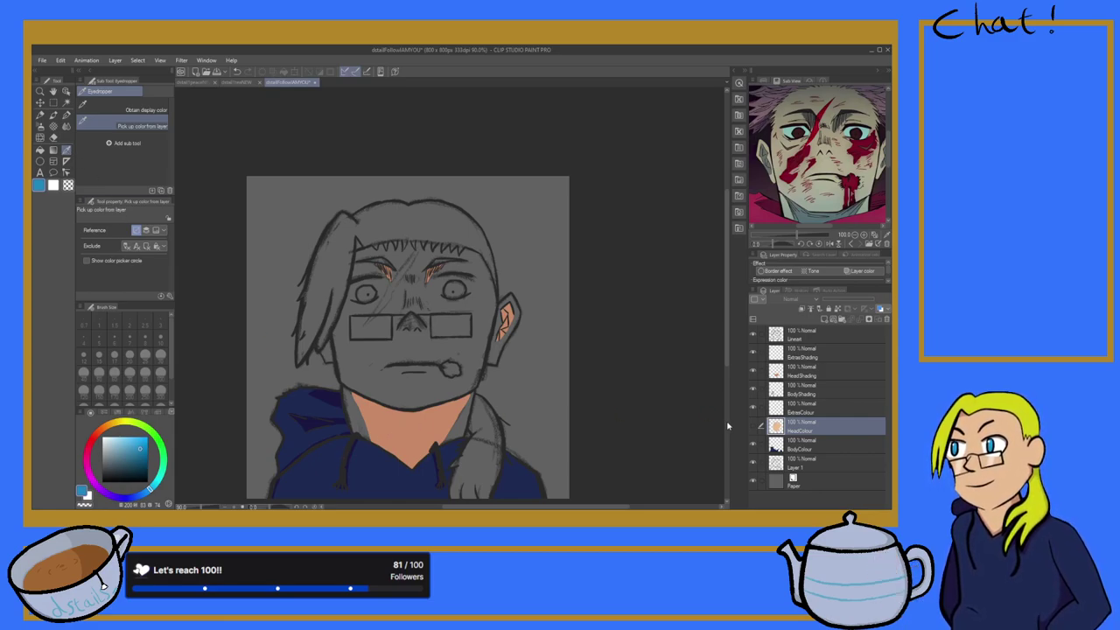
# Step: Make the HeadShading layer active and sample the reddish-brown shadow colour on the neck
pyautogui.click(827, 374)
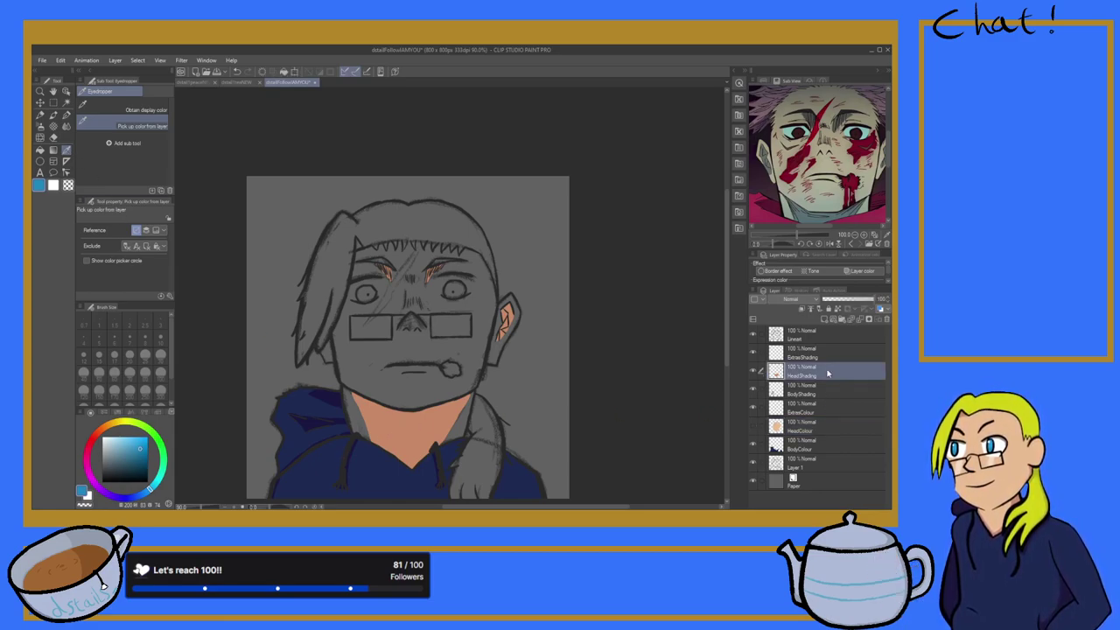
pyautogui.click(413, 426)
pyautogui.scroll(5, 407, 303)
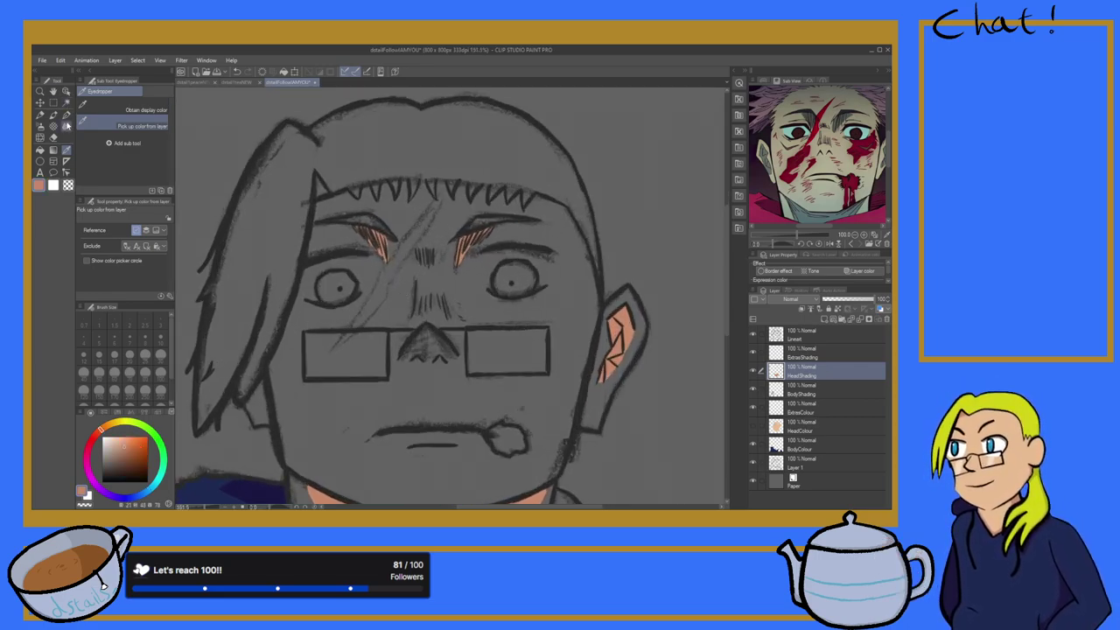
# Step: Paint the diagonal scar from the hairline across the nose bridge into the glasses lens on the HeadShading layer, using the Turnip pen and the reddish skin-shading colour
pyautogui.click(66, 115)
pyautogui.scroll(-1, 394, 274)
pyautogui.scroll(3, 394, 275)
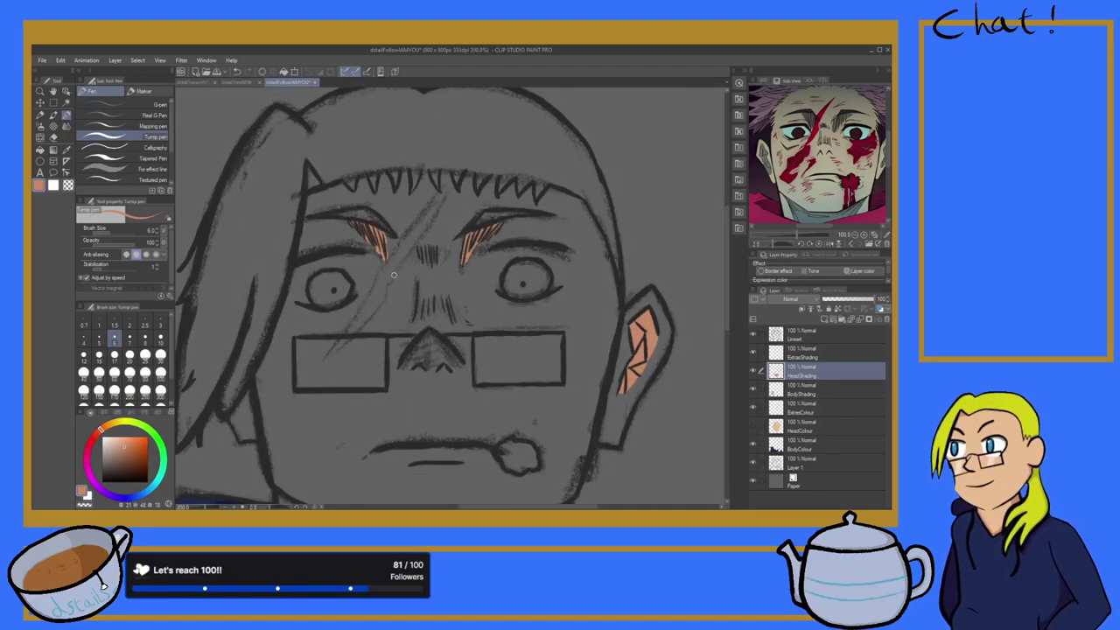
pyautogui.moveTo(443, 213)
pyautogui.mouseDown()
pyautogui.moveTo(412, 254)
pyautogui.moveTo(448, 210)
pyautogui.moveTo(410, 259)
pyautogui.moveTo(433, 233)
pyautogui.moveTo(420, 260)
pyautogui.moveTo(396, 272)
pyautogui.moveTo(442, 215)
pyautogui.mouseUp()
pyautogui.moveTo(441, 216)
pyautogui.mouseDown()
pyautogui.moveTo(371, 311)
pyautogui.moveTo(401, 275)
pyautogui.moveTo(382, 308)
pyautogui.moveTo(394, 302)
pyautogui.moveTo(348, 339)
pyautogui.moveTo(367, 313)
pyautogui.moveTo(353, 343)
pyautogui.moveTo(369, 317)
pyautogui.moveTo(361, 336)
pyautogui.moveTo(370, 330)
pyautogui.moveTo(360, 317)
pyautogui.moveTo(347, 358)
pyautogui.moveTo(282, 444)
pyautogui.moveTo(354, 349)
pyautogui.moveTo(361, 358)
pyautogui.moveTo(338, 385)
pyautogui.moveTo(356, 367)
pyautogui.moveTo(300, 420)
pyautogui.mouseUp()
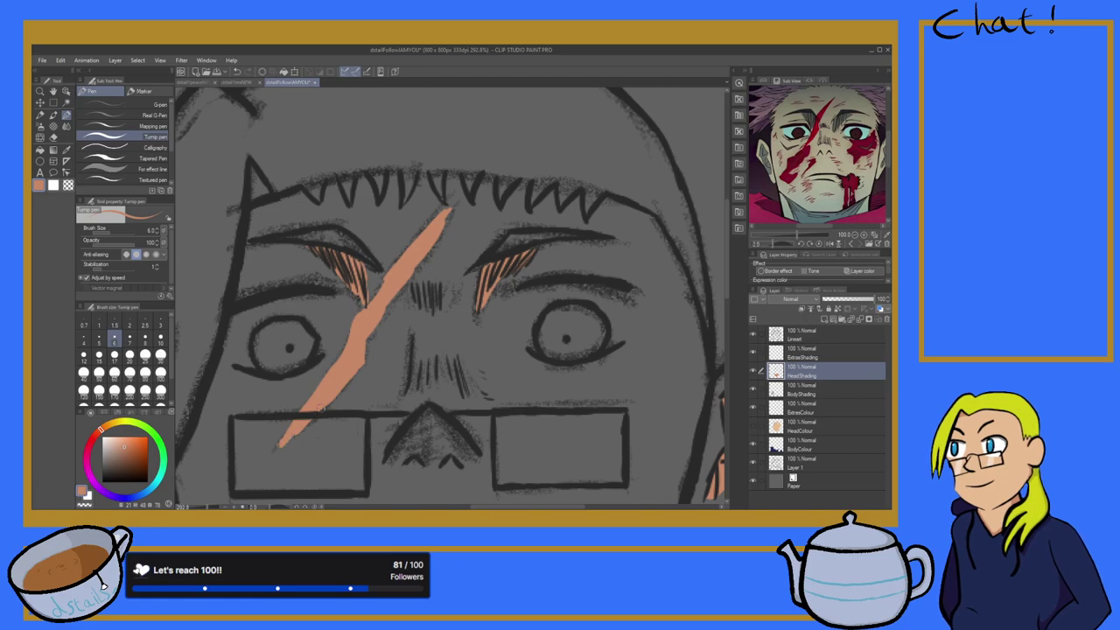
pyautogui.moveTo(314, 417); pyautogui.dragTo(294, 432)
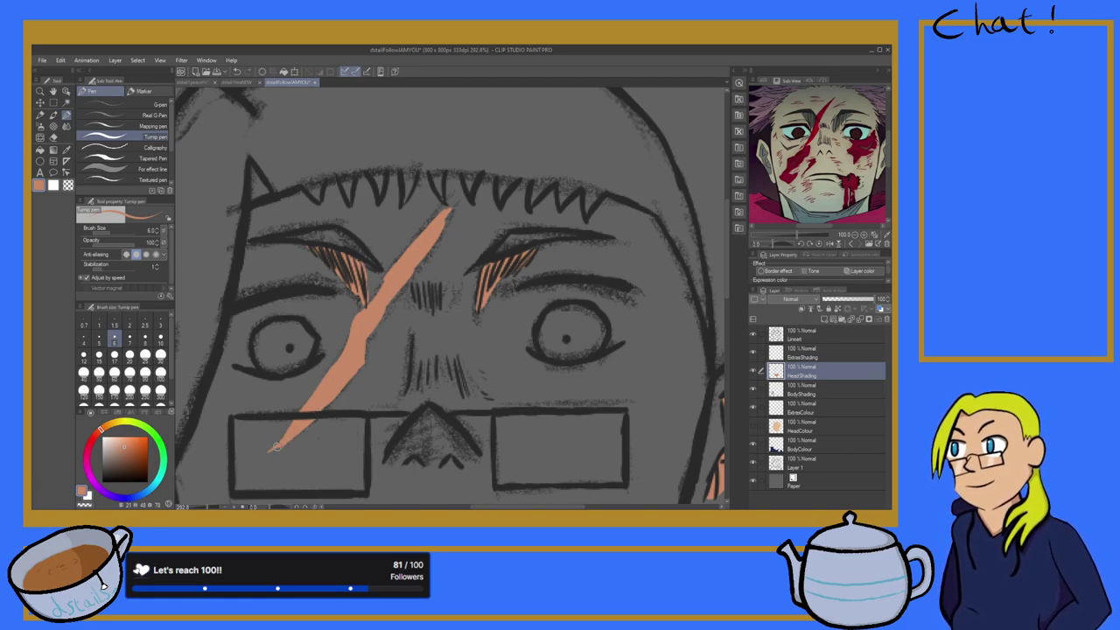
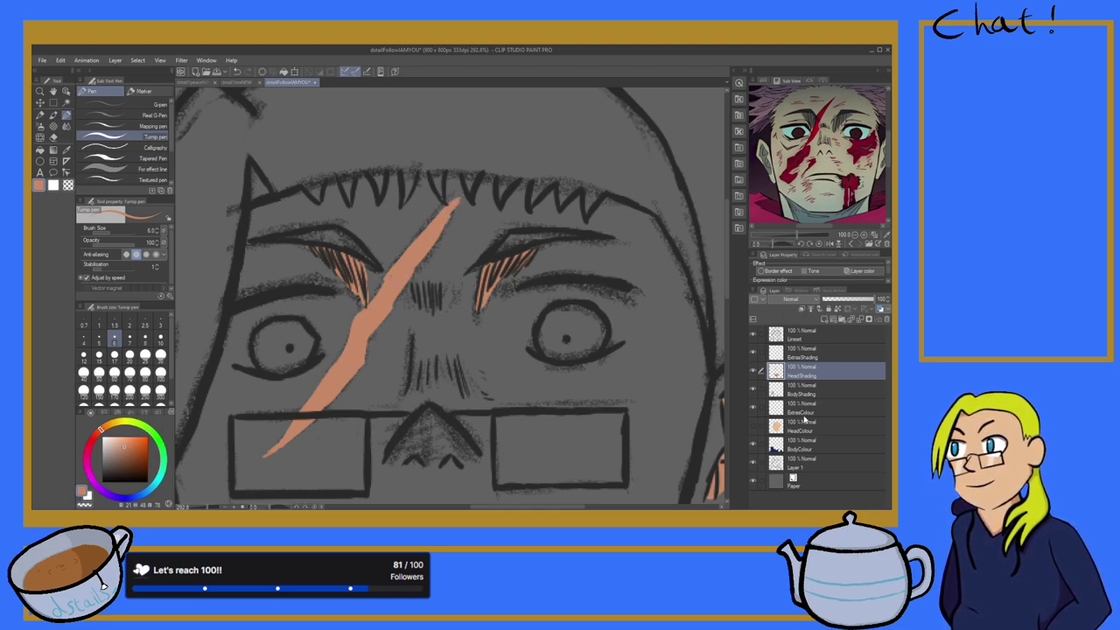
# Step: Show the HeadColour layer again and hide the sketch on Layer 1, keeping the Paper layer visible
pyautogui.click(751, 427)
pyautogui.click(752, 483)
pyautogui.scroll(-5, 316, 363)
pyautogui.click(751, 465)
pyautogui.click(752, 465)
pyautogui.click(752, 480)
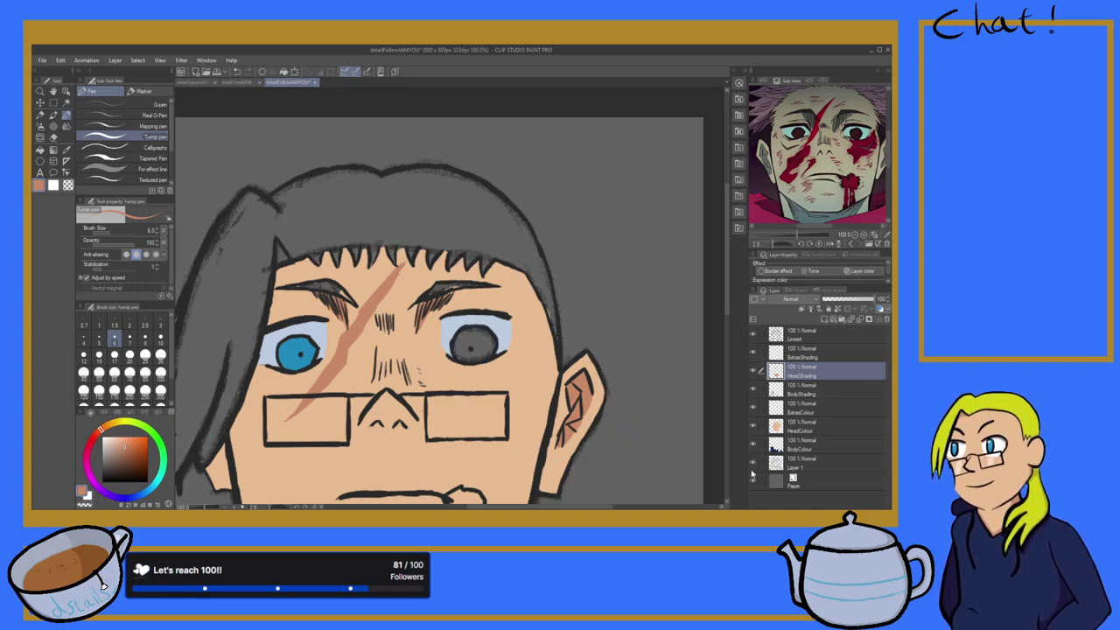
# Step: Fill the small blob at the corner of the mouth with the reddish skin-shading colour on the HeadShading layer
pyautogui.hotkey('ctrl', '-')
pyautogui.hotkey('ctrl', '-')
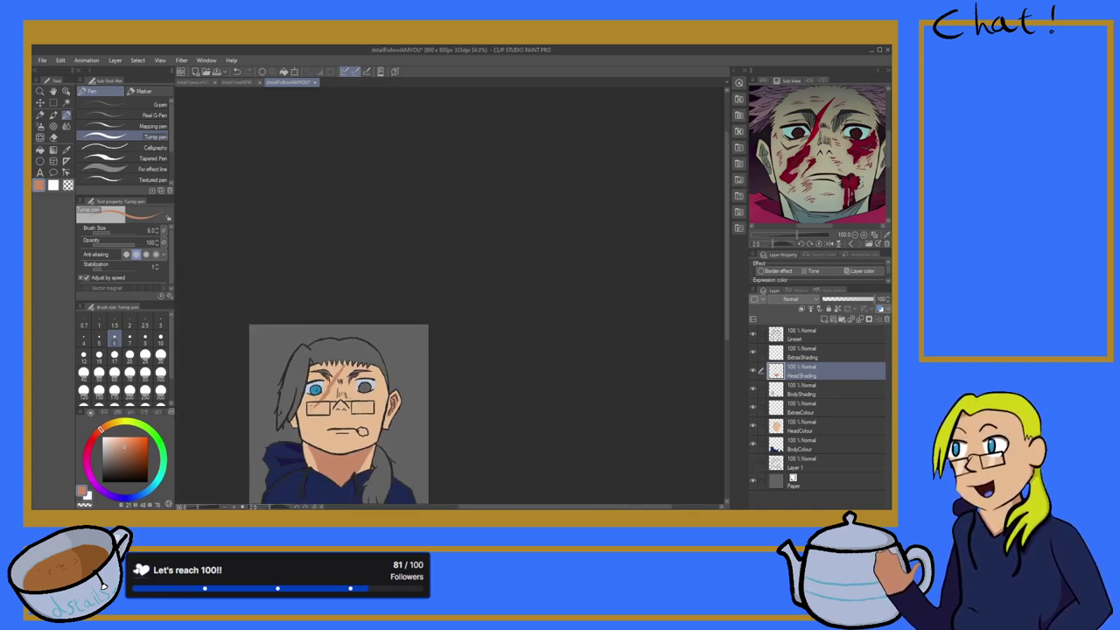
pyautogui.scroll(1, 304, 411)
pyautogui.scroll(-2, 304, 410)
pyautogui.scroll(5, 341, 441)
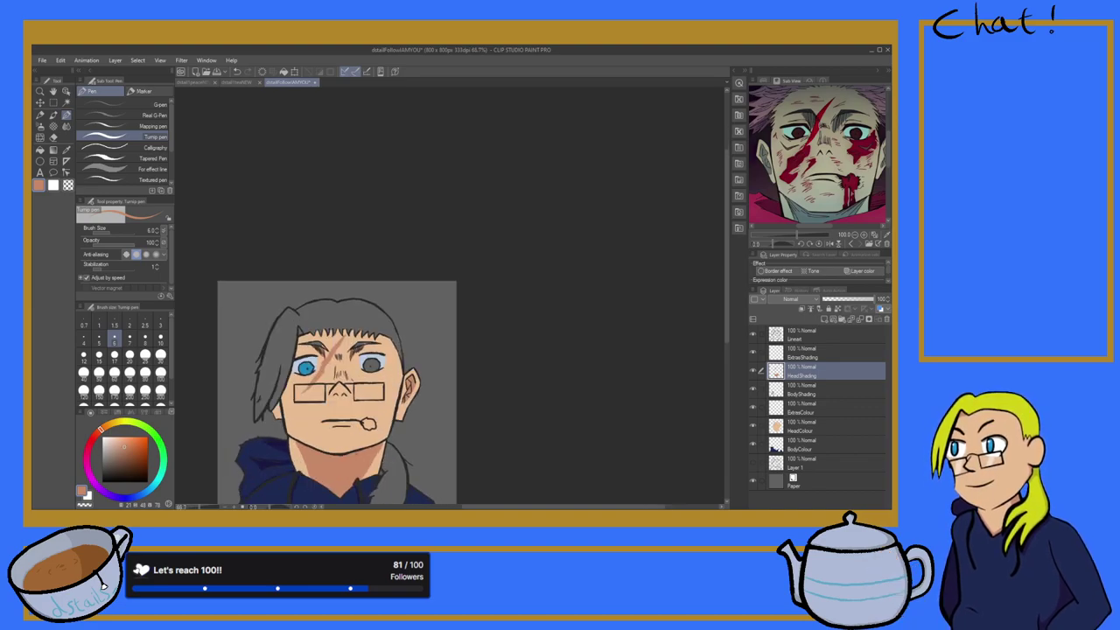
pyautogui.hotkey('ctrl', '-')
pyautogui.hotkey('ctrl', '-')
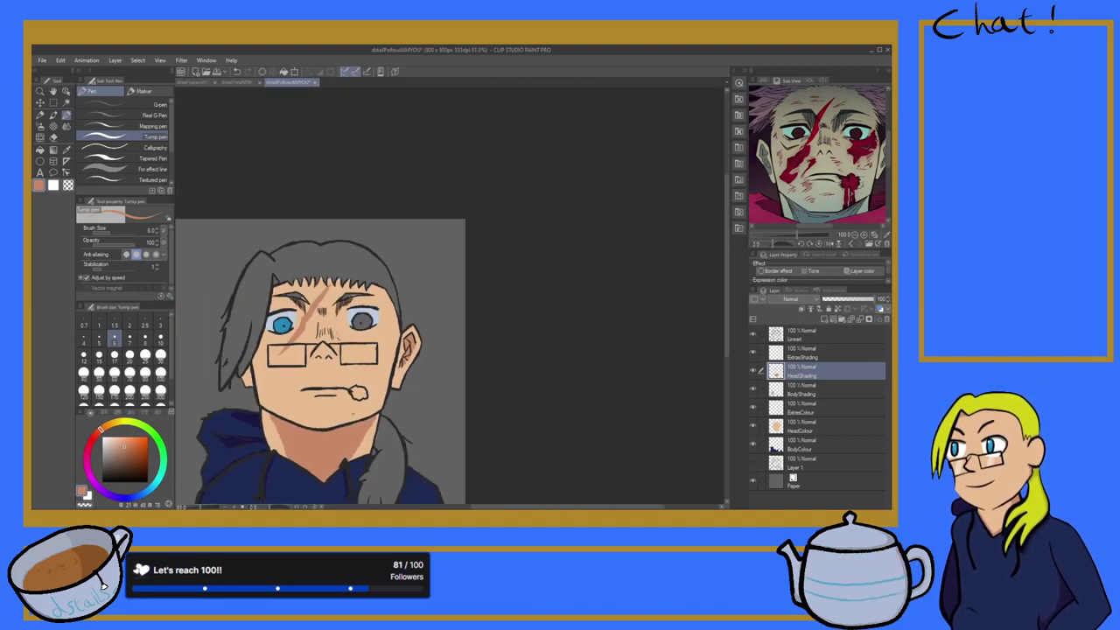
pyautogui.hotkey('ctrl', '+')
pyautogui.hotkey('ctrl', '+')
pyautogui.hotkey('ctrl', '+')
pyautogui.hotkey('ctrl', '+')
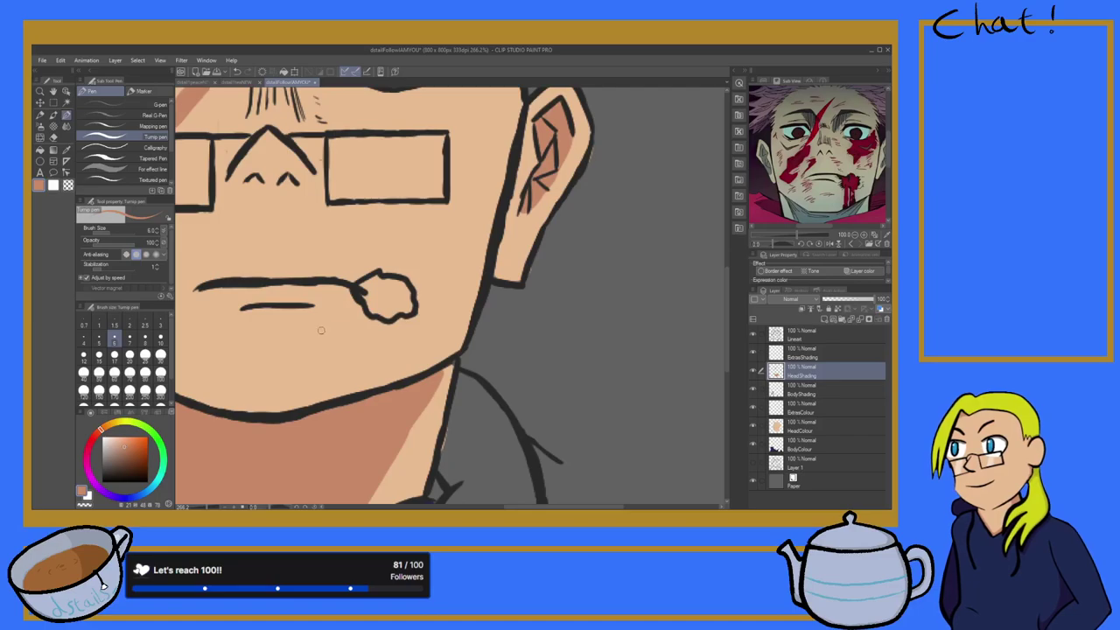
pyautogui.moveTo(395, 252)
pyautogui.mouseDown()
pyautogui.moveTo(399, 253)
pyautogui.moveTo(381, 282)
pyautogui.moveTo(392, 301)
pyautogui.moveTo(381, 276)
pyautogui.moveTo(393, 257)
pyautogui.moveTo(413, 282)
pyautogui.moveTo(395, 262)
pyautogui.moveTo(441, 270)
pyautogui.moveTo(425, 265)
pyautogui.moveTo(408, 312)
pyautogui.moveTo(437, 273)
pyautogui.moveTo(448, 300)
pyautogui.mouseUp()
pyautogui.scroll(-6, 431, 261)
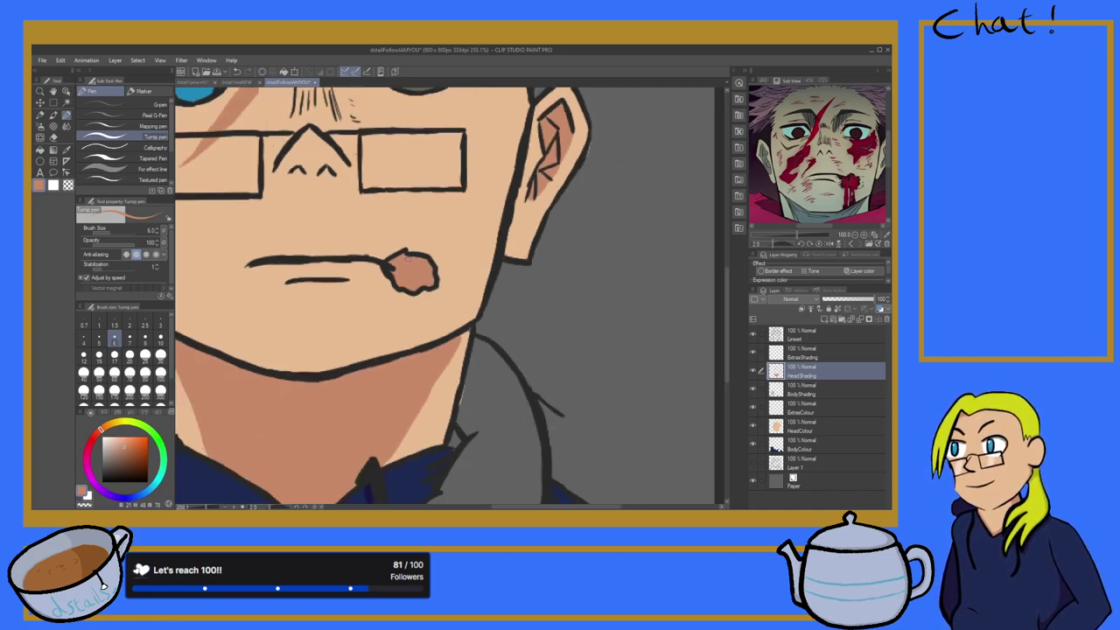
# Step: Try to sample the blue iris colour, and make HeadColour the active layer
pyautogui.scroll(4, 395, 205)
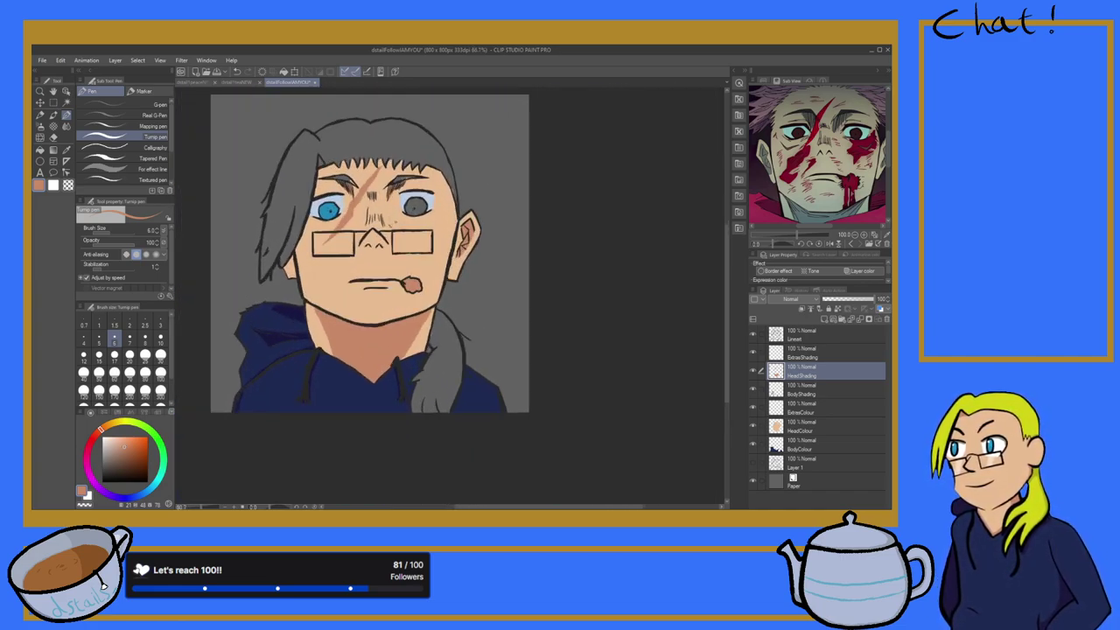
pyautogui.click(66, 150)
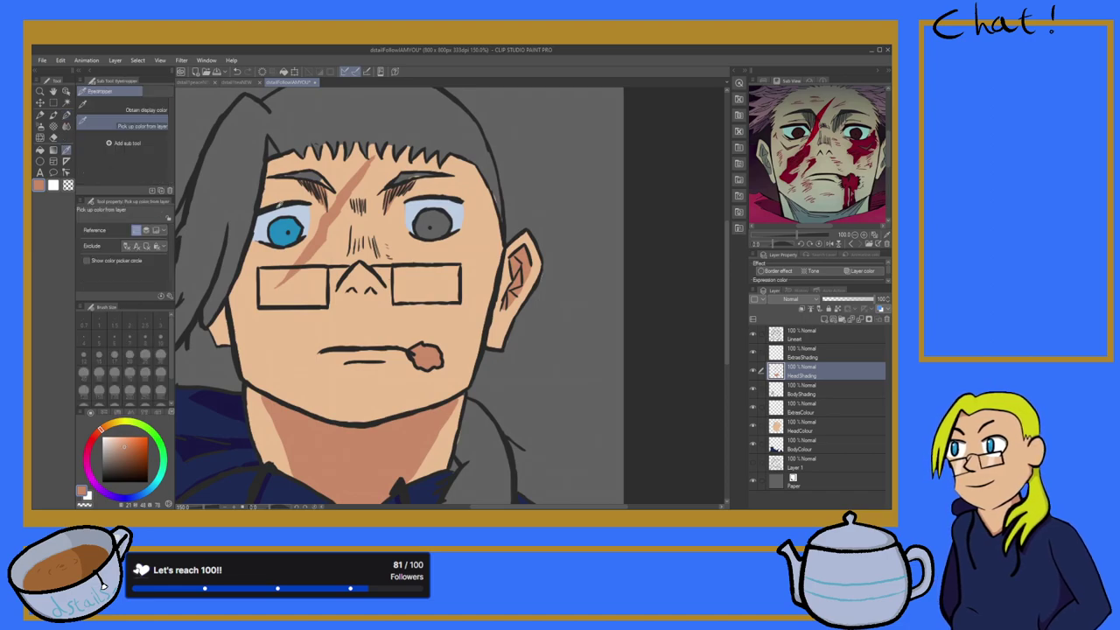
pyautogui.click(279, 228)
pyautogui.click(816, 435)
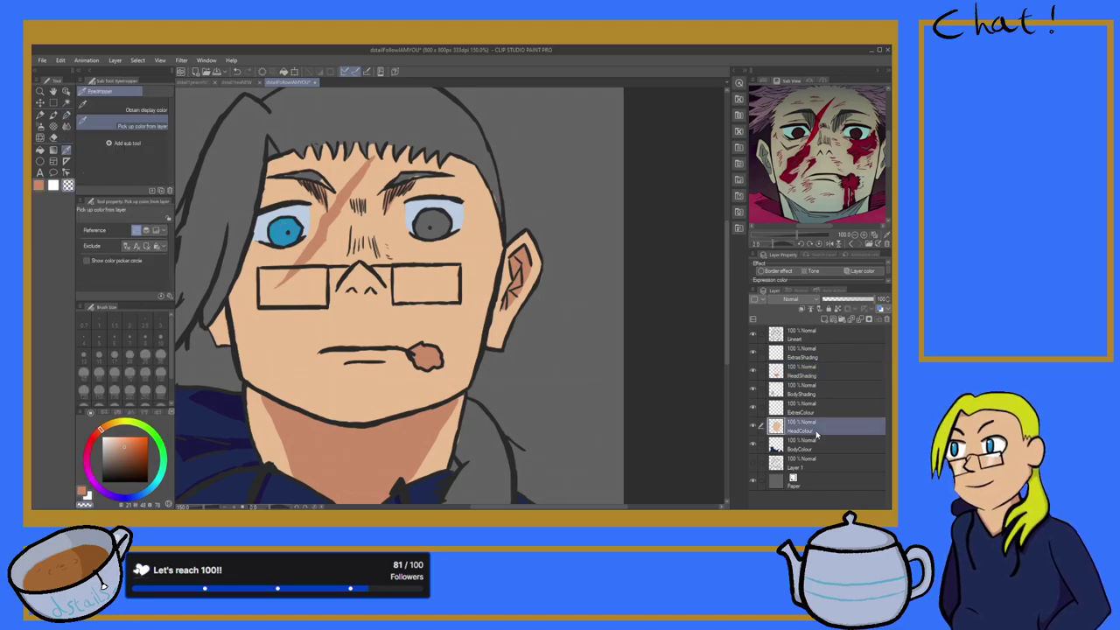
pyautogui.scroll(4, 549, 289)
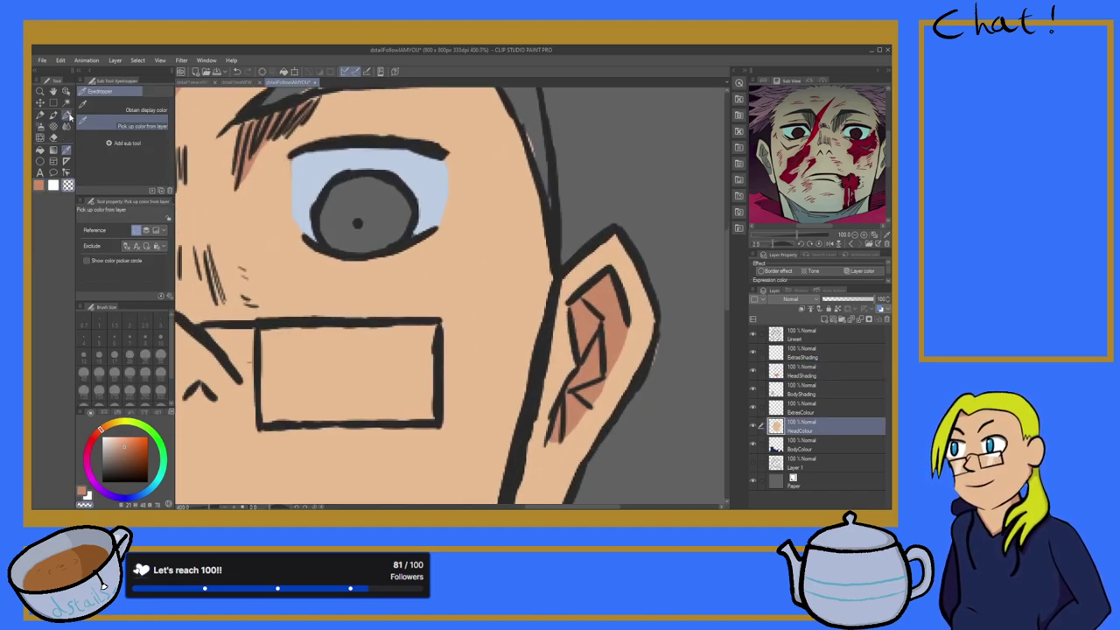
pyautogui.press('p')
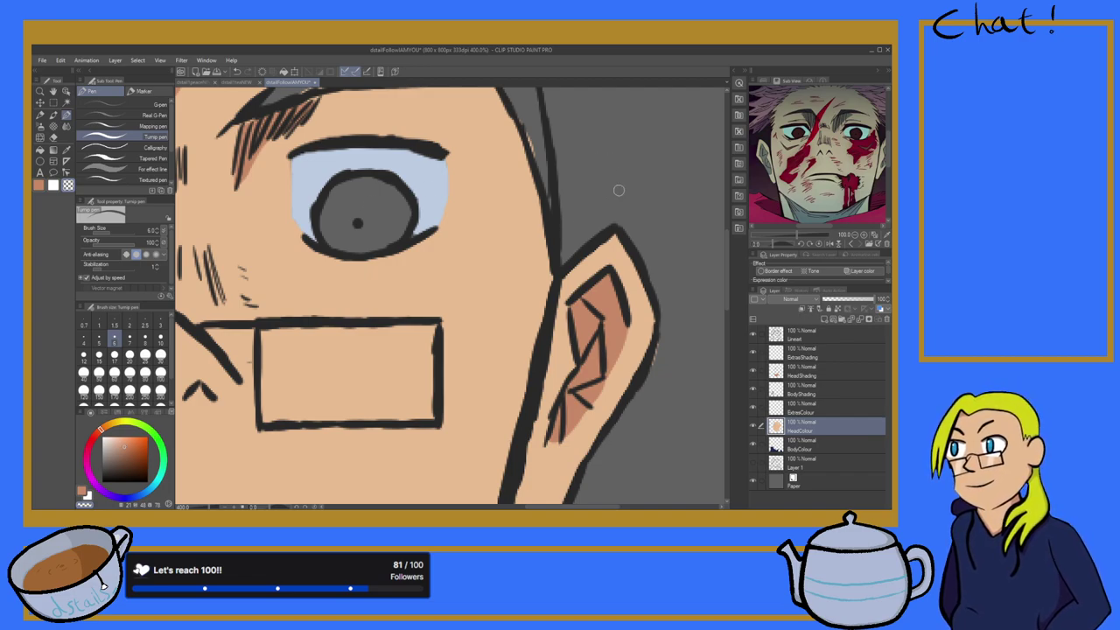
pyautogui.scroll(-3, 606, 167)
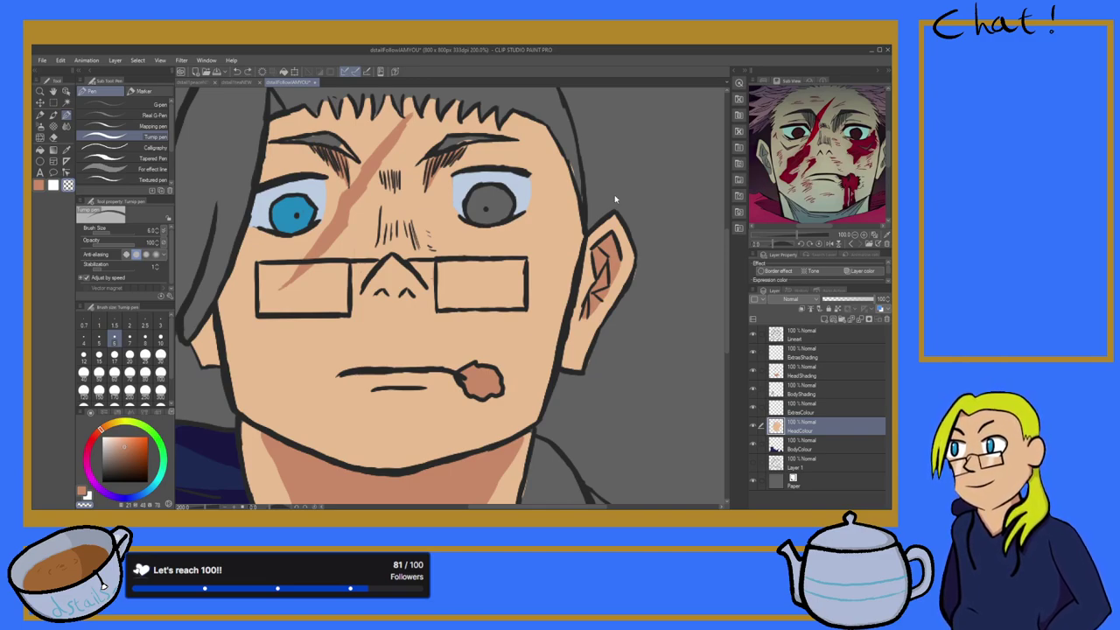
pyautogui.hotkey('ctrl', 'z')
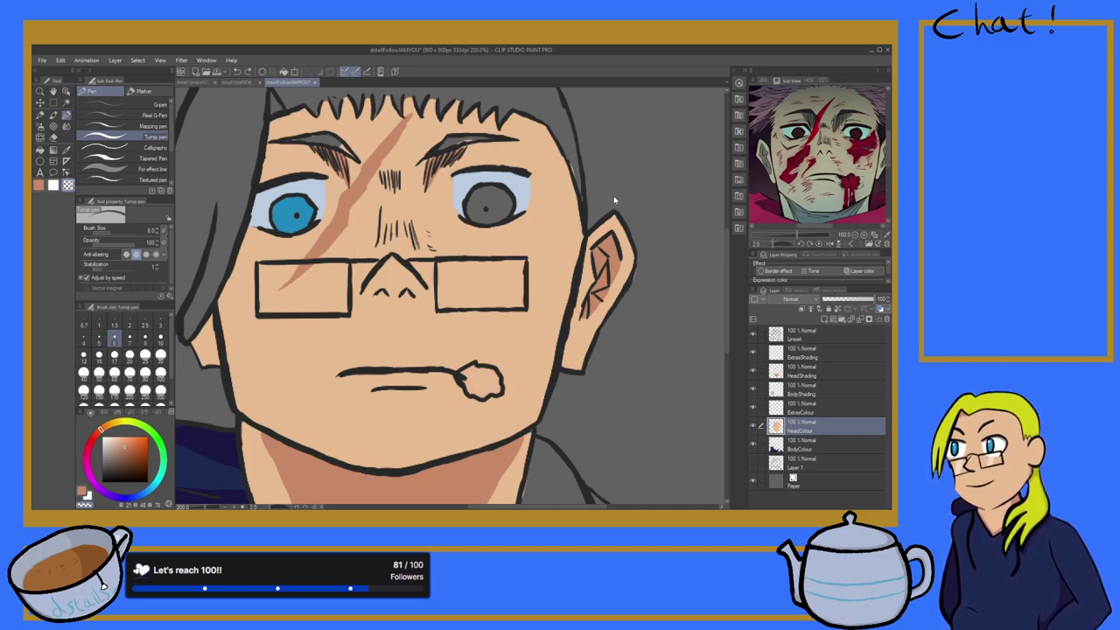
pyautogui.hotkey('ctrl', 'y')
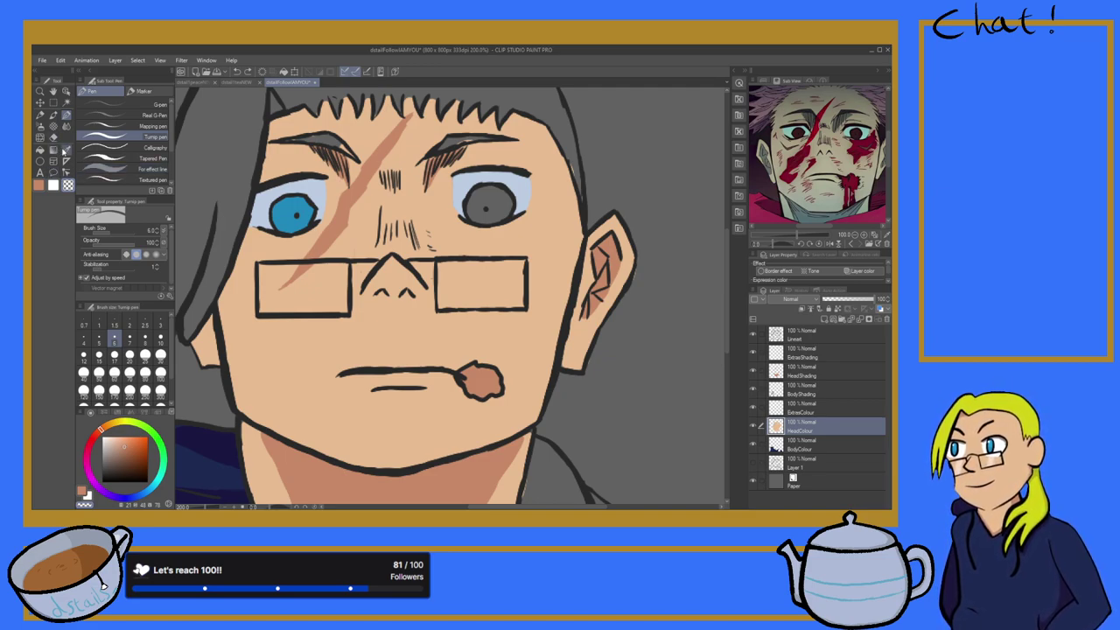
# Step: Sample the blue from the coloured iris and fill the grey iris of the other eye with it using the Turnip pen
pyautogui.click(67, 150)
pyautogui.click(282, 208)
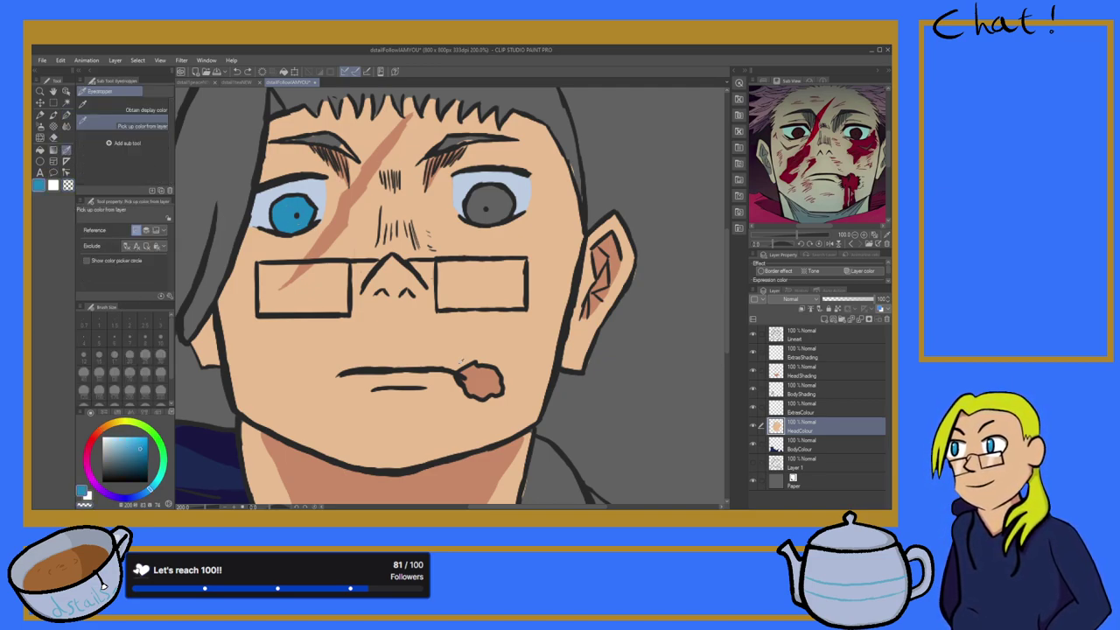
pyautogui.click(67, 114)
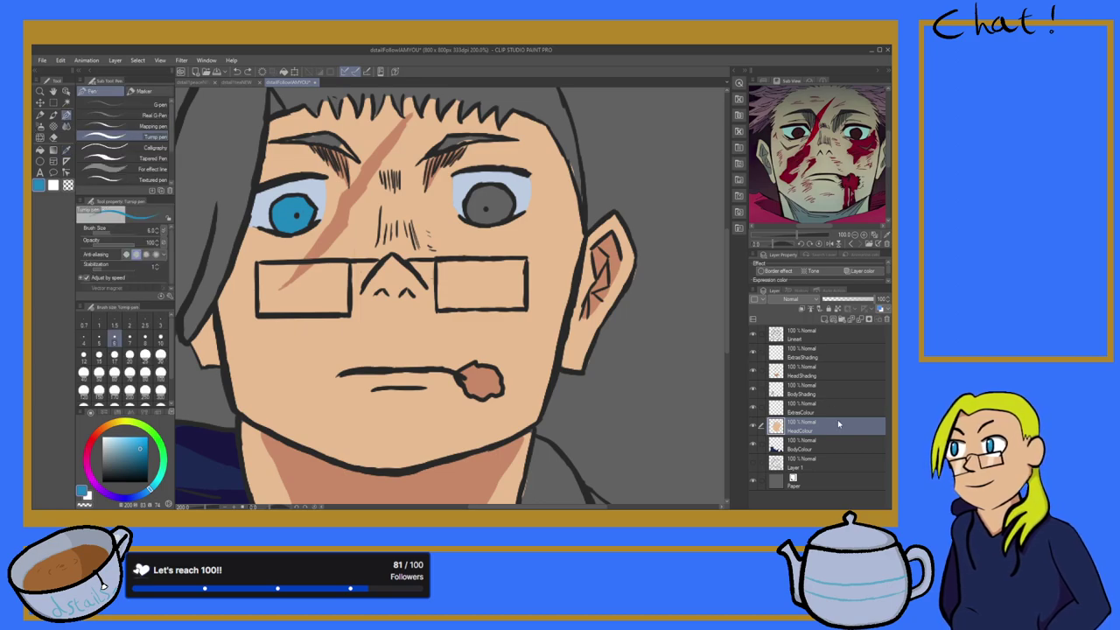
pyautogui.scroll(6, 486, 198)
pyautogui.scroll(1, 436, 186)
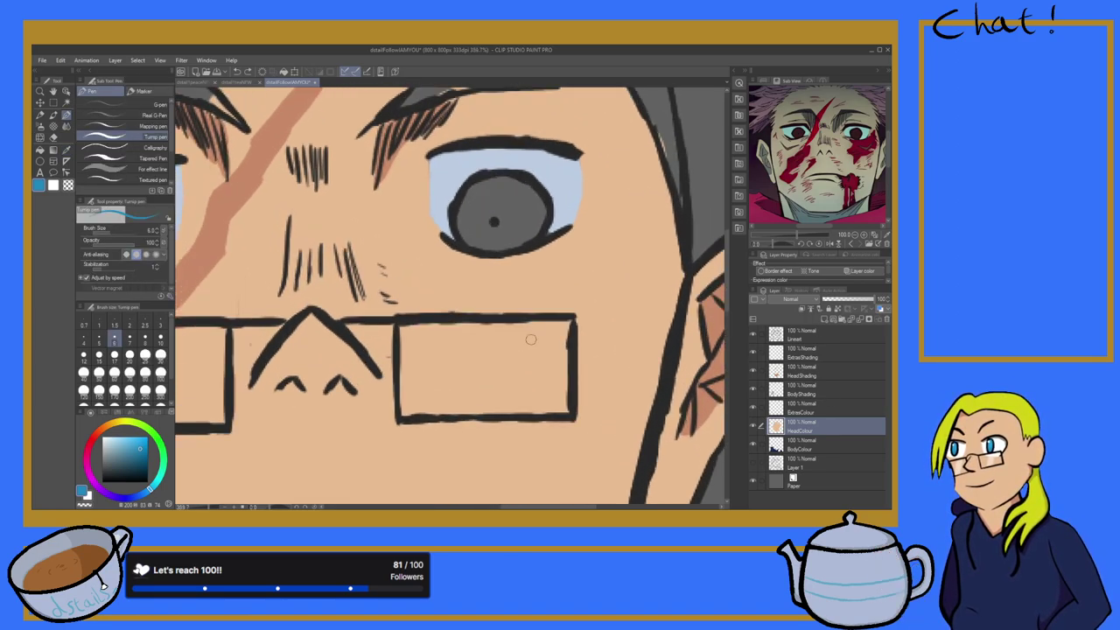
pyautogui.moveTo(492, 208)
pyautogui.mouseDown()
pyautogui.moveTo(485, 224)
pyautogui.moveTo(503, 202)
pyautogui.moveTo(473, 193)
pyautogui.moveTo(462, 205)
pyautogui.moveTo(475, 243)
pyautogui.moveTo(497, 240)
pyautogui.moveTo(514, 215)
pyautogui.moveTo(482, 191)
pyautogui.moveTo(537, 205)
pyautogui.moveTo(510, 190)
pyautogui.mouseUp()
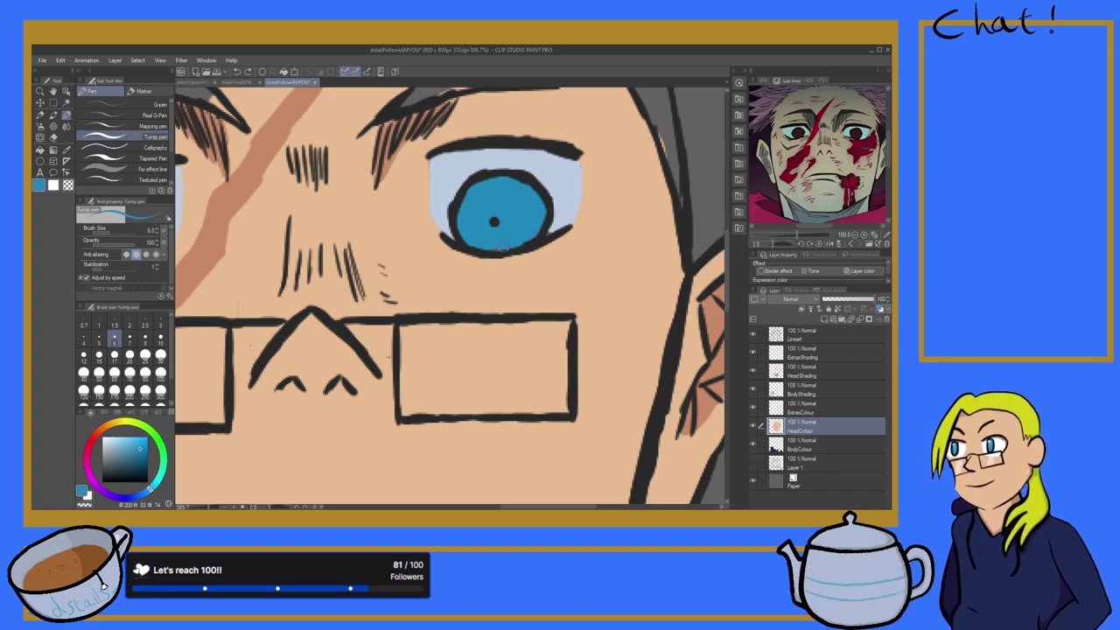
# Step: Sample the pale blue eye-white colour and touch up the lower edge of the eye beside the newly filled iris
pyautogui.click(65, 150)
pyautogui.click(575, 180)
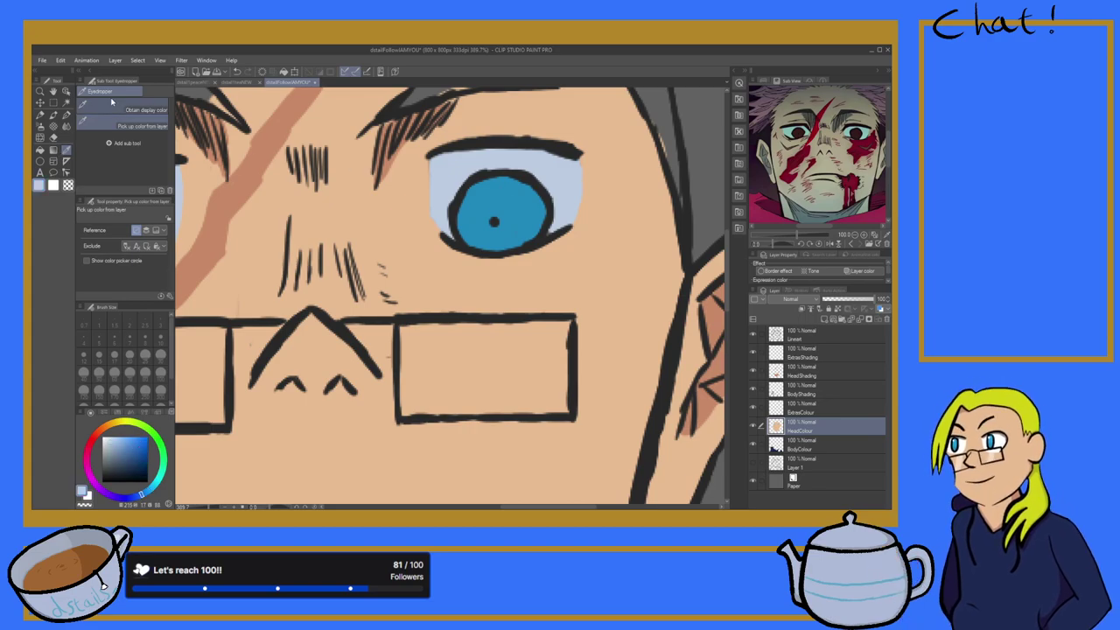
pyautogui.press('p')
pyautogui.moveTo(550, 231); pyautogui.dragTo(562, 222)
# Step: Switch to the detail1peaceNEW drawing and sample the yellow-green hair colour from its ColourLayers folder
pyautogui.scroll(-8, 514, 209)
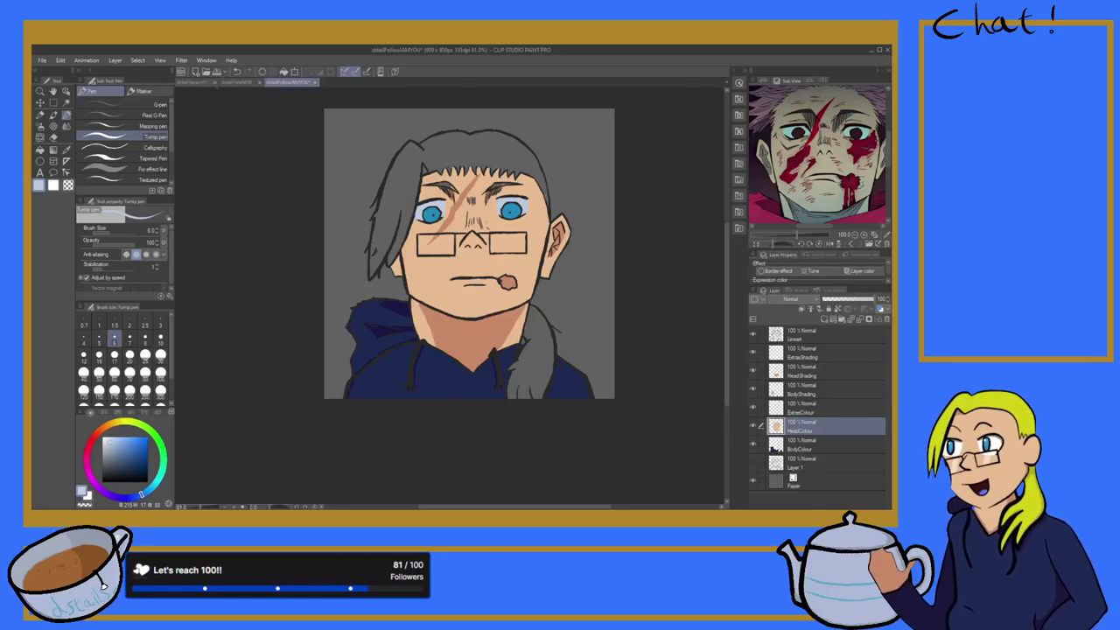
pyautogui.click(208, 82)
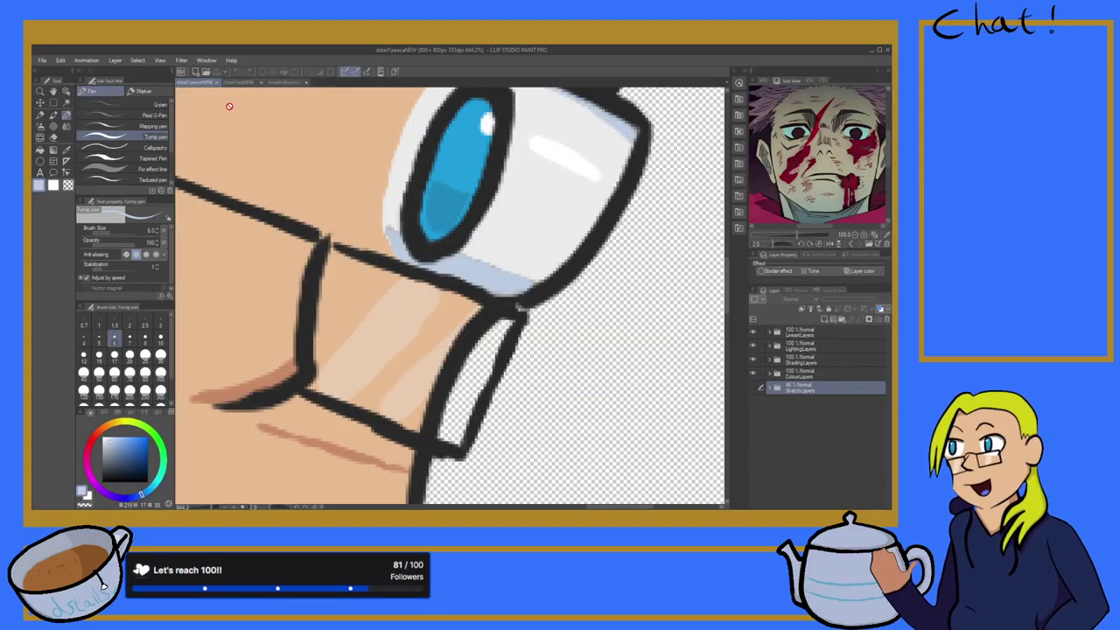
pyautogui.scroll(-12, 211, 95)
pyautogui.scroll(8, 272, 123)
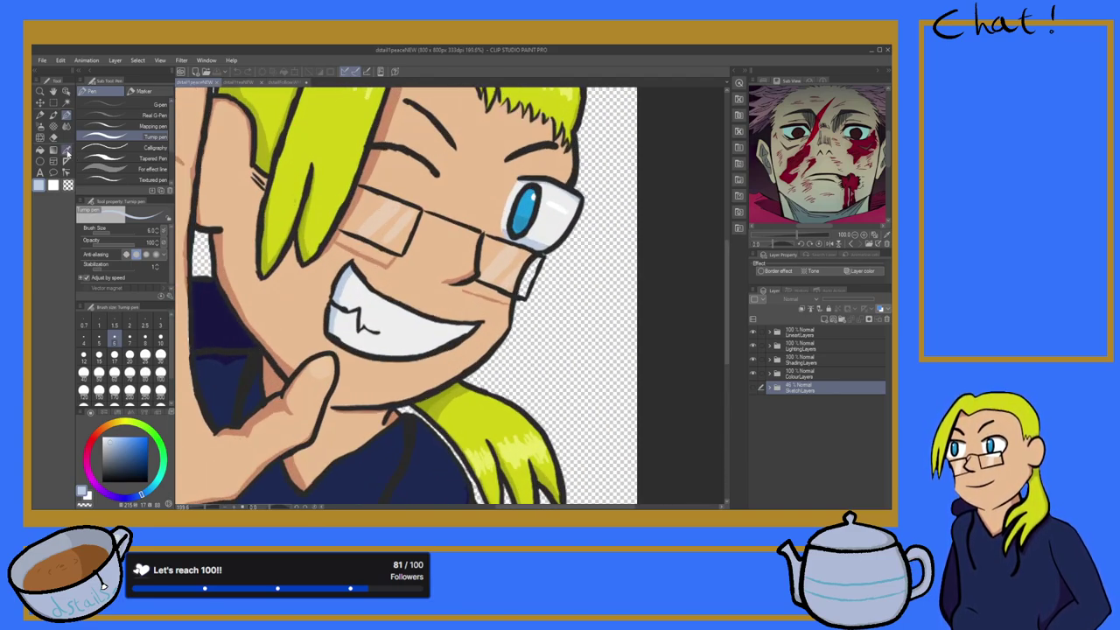
pyautogui.click(67, 151)
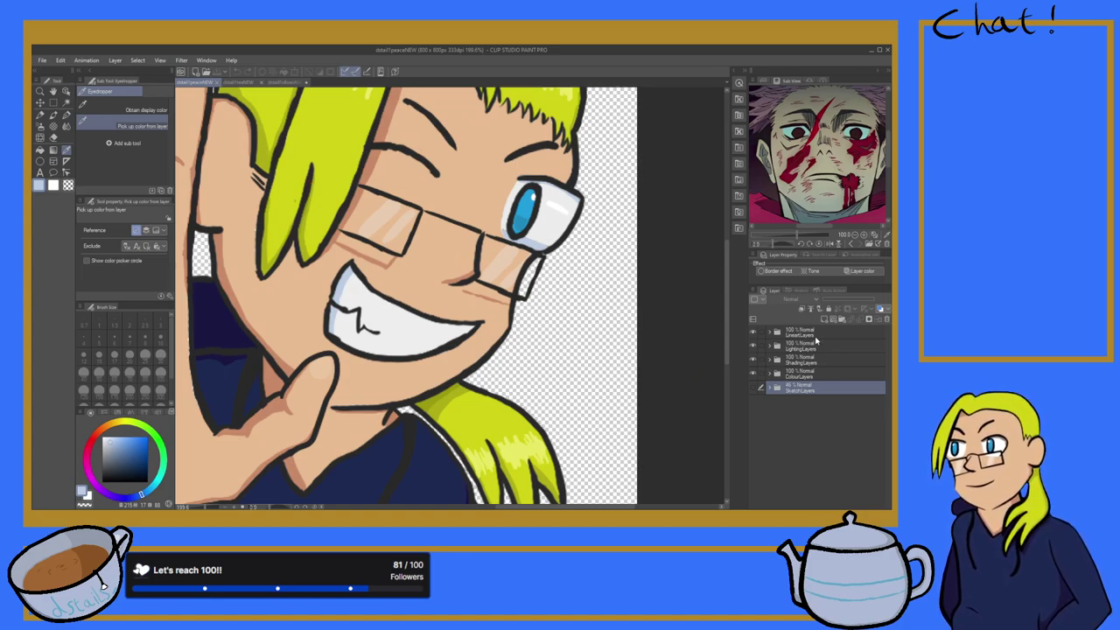
pyautogui.click(804, 360)
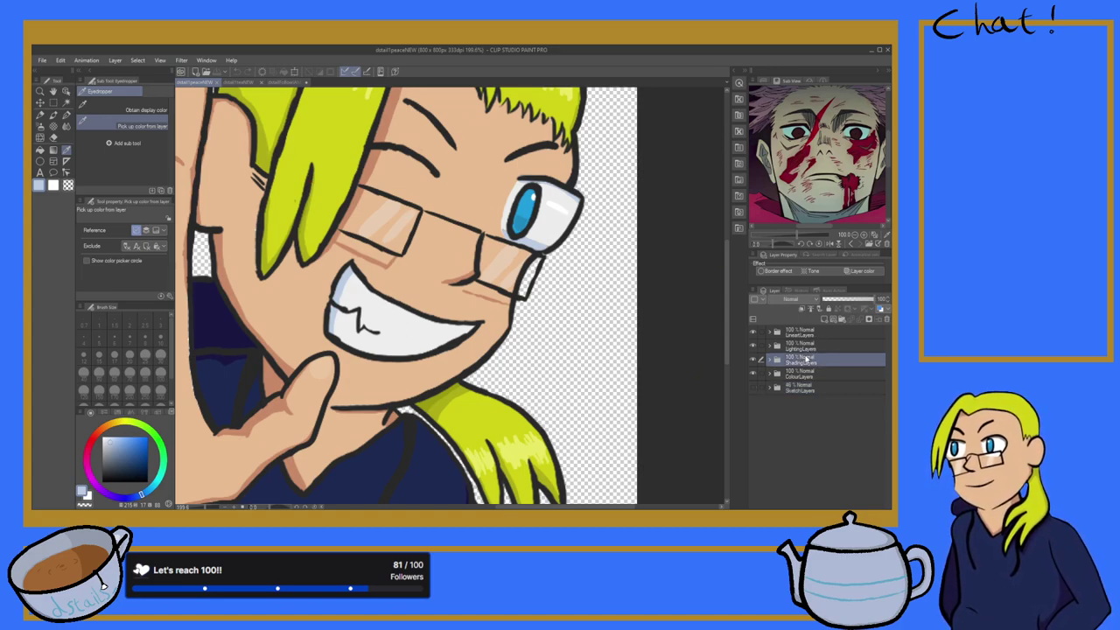
pyautogui.click(799, 374)
pyautogui.click(323, 167)
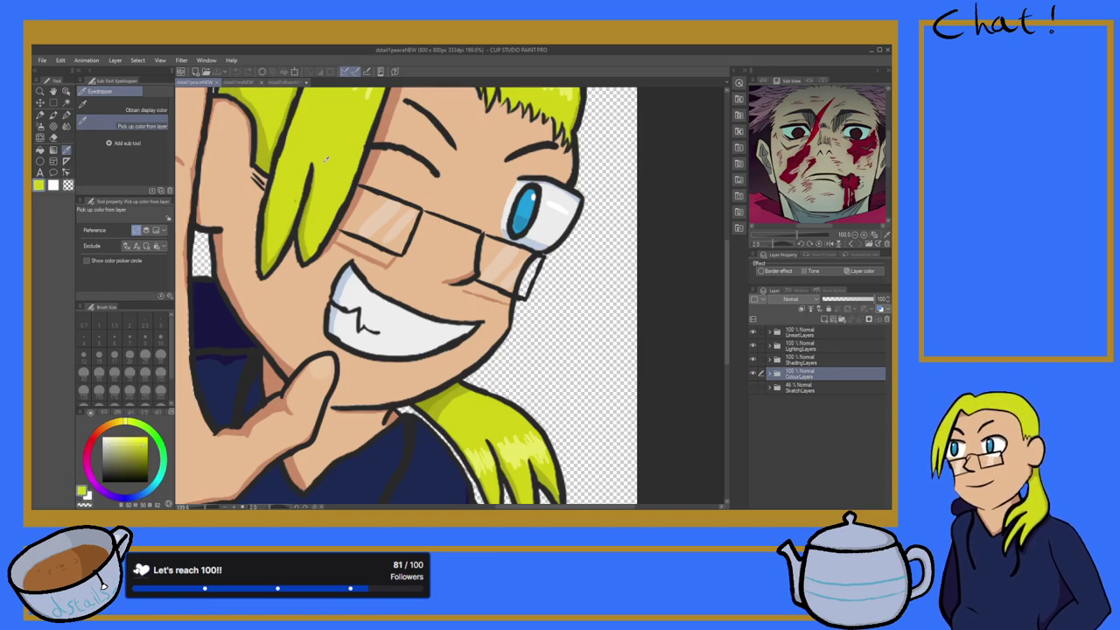
# Step: Return to the scarred portrait and fill the eyebrow nearest the long side hair with the sampled yellow-green on the HeadColour layer
pyautogui.click(288, 82)
pyautogui.scroll(3, 422, 197)
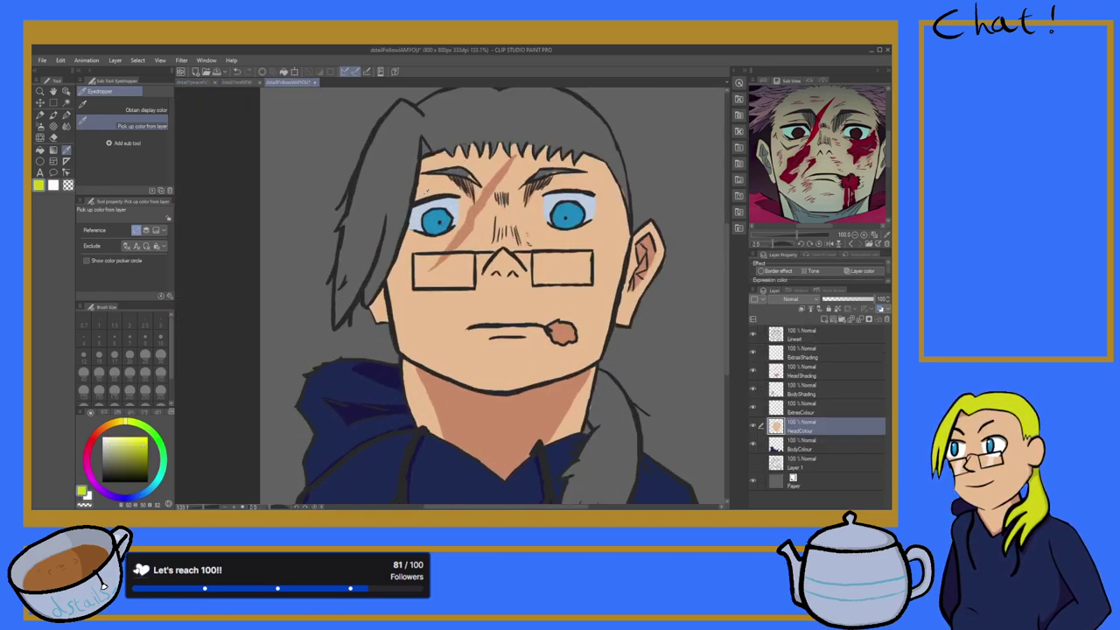
pyautogui.click(66, 115)
pyautogui.scroll(5, 415, 144)
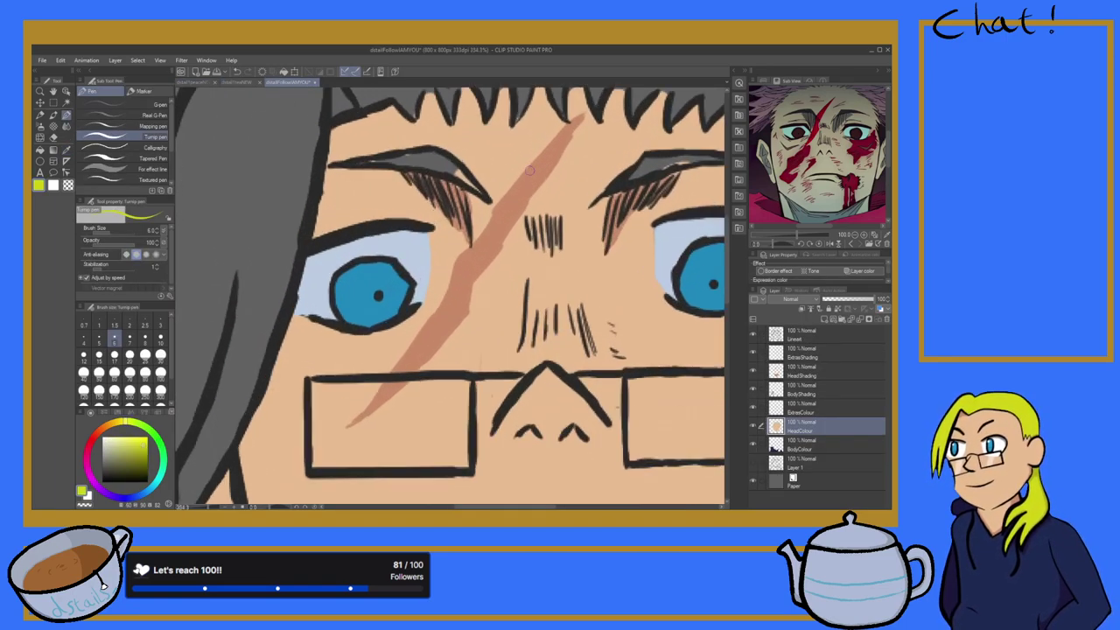
pyautogui.moveTo(291, 166)
pyautogui.mouseDown()
pyautogui.moveTo(391, 160)
pyautogui.moveTo(371, 155)
pyautogui.moveTo(438, 192)
pyautogui.moveTo(400, 163)
pyautogui.moveTo(475, 222)
pyautogui.mouseUp()
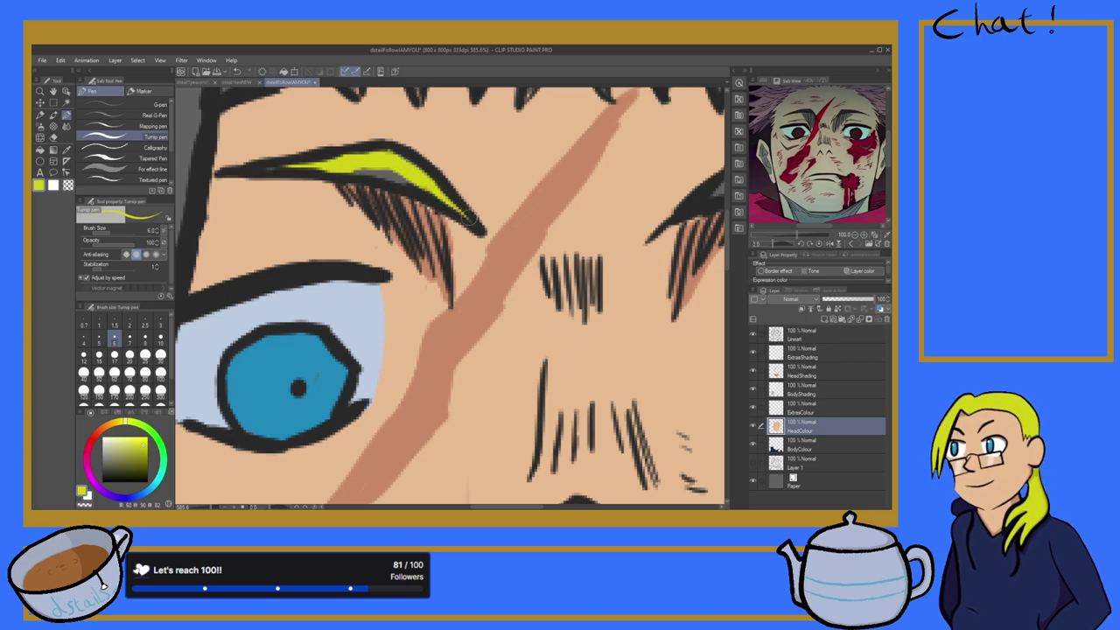
pyautogui.moveTo(395, 166); pyautogui.dragTo(358, 171)
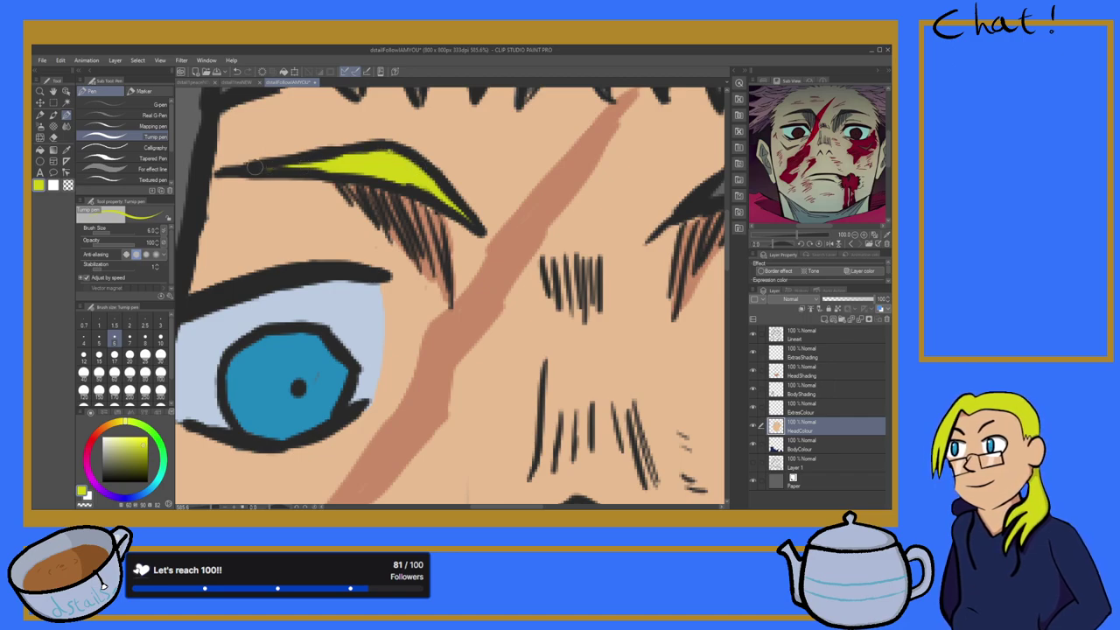
# Step: Fill the grey interior of the other eyebrow with the yellow-green using the Turnip pen
pyautogui.scroll(-2, 266, 161)
pyautogui.scroll(-3, 266, 161)
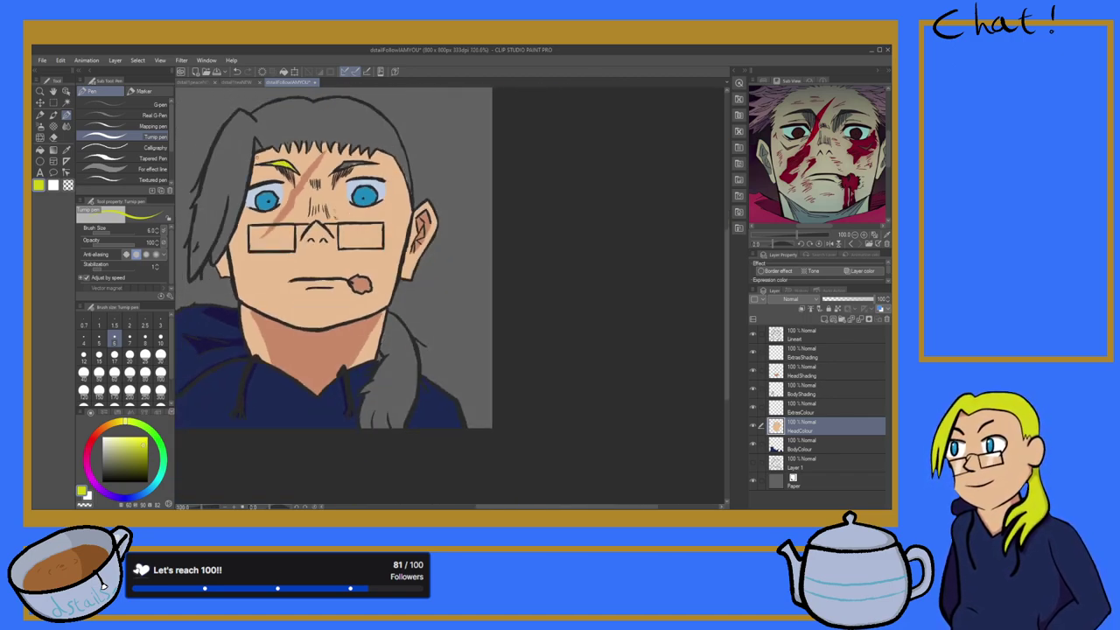
pyautogui.scroll(5, 298, 161)
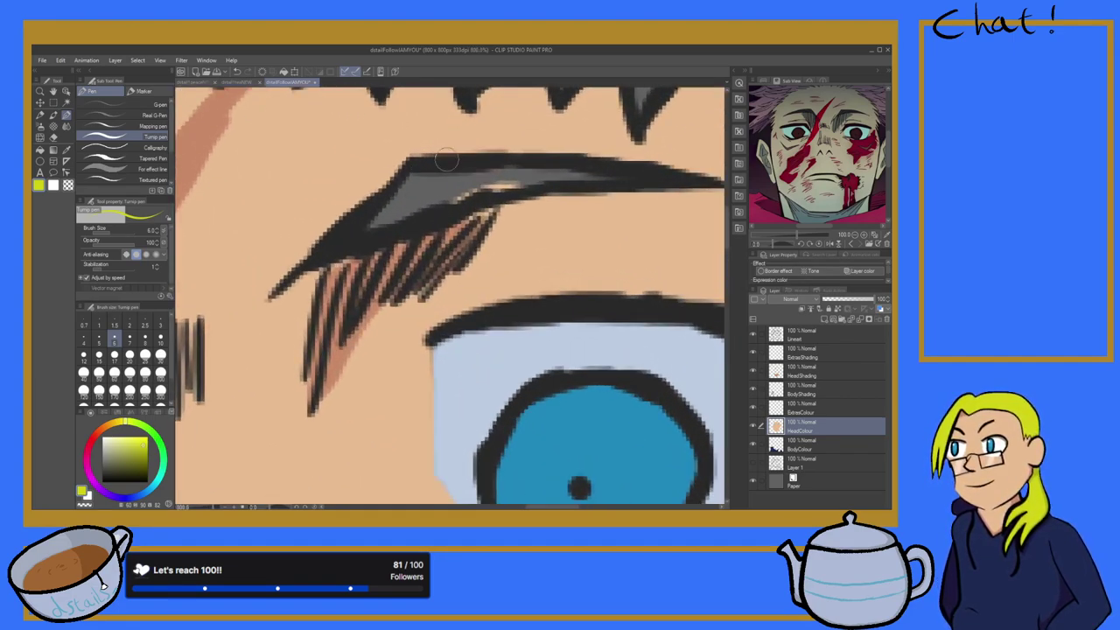
pyautogui.scroll(4, 465, 142)
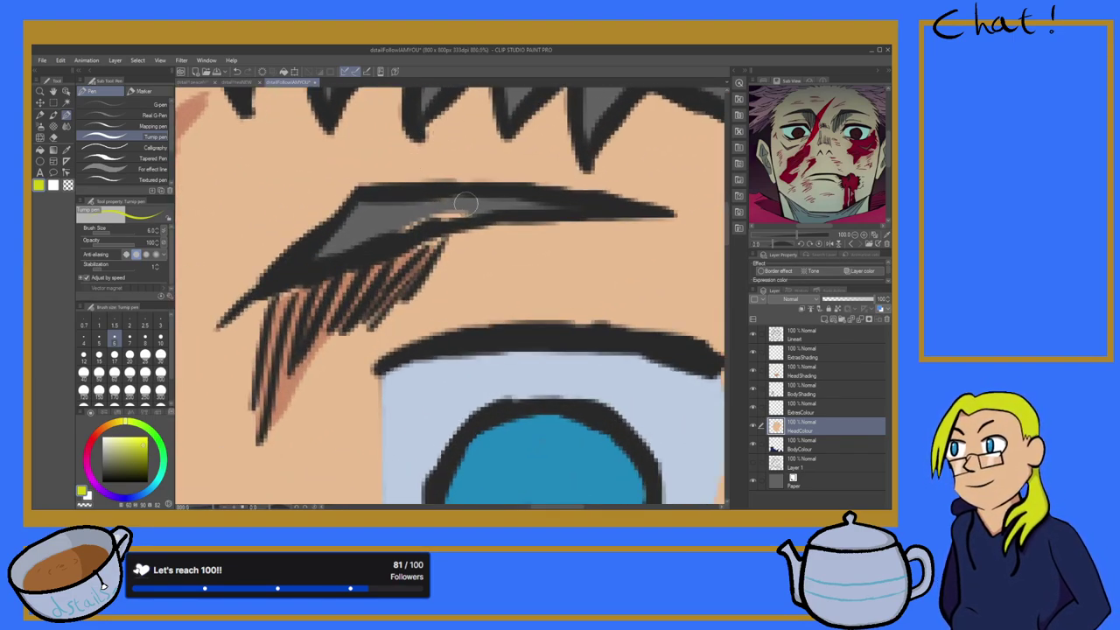
pyautogui.moveTo(548, 202)
pyautogui.mouseDown()
pyautogui.moveTo(448, 206)
pyautogui.moveTo(493, 207)
pyautogui.moveTo(414, 225)
pyautogui.moveTo(456, 200)
pyautogui.moveTo(394, 221)
pyautogui.moveTo(395, 191)
pyautogui.moveTo(423, 203)
pyautogui.moveTo(380, 208)
pyautogui.moveTo(448, 198)
pyautogui.moveTo(396, 196)
pyautogui.moveTo(422, 206)
pyautogui.moveTo(348, 231)
pyautogui.moveTo(348, 211)
pyautogui.moveTo(370, 206)
pyautogui.moveTo(318, 253)
pyautogui.moveTo(380, 219)
pyautogui.moveTo(373, 232)
pyautogui.moveTo(319, 245)
pyautogui.moveTo(419, 217)
pyautogui.moveTo(309, 255)
pyautogui.moveTo(347, 249)
pyautogui.mouseUp()
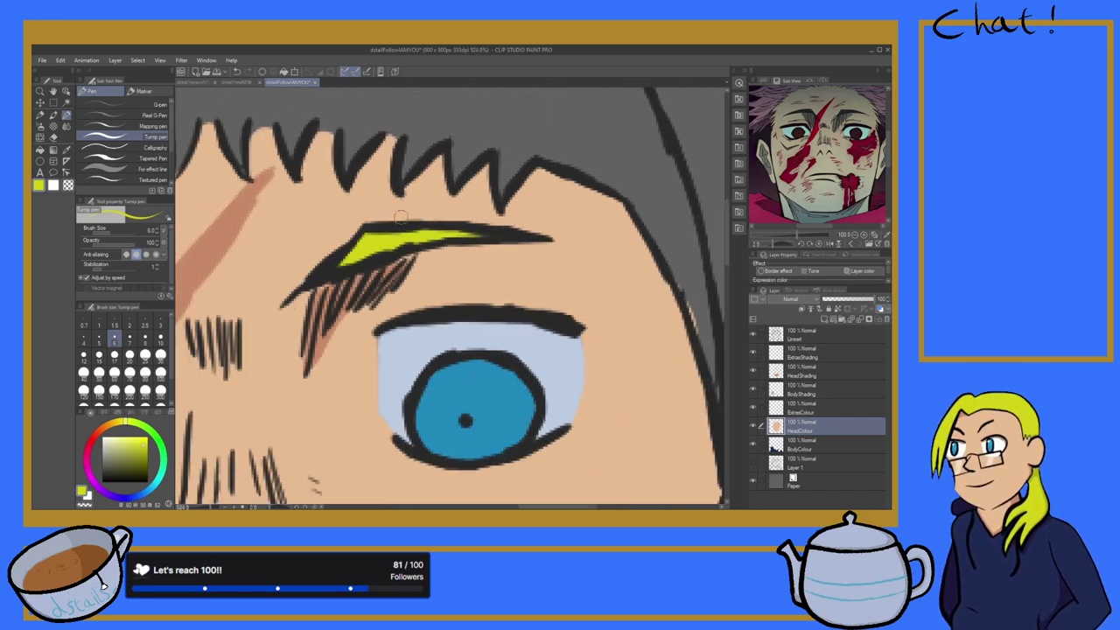
pyautogui.scroll(-5, 412, 183)
pyautogui.scroll(-6, 335, 212)
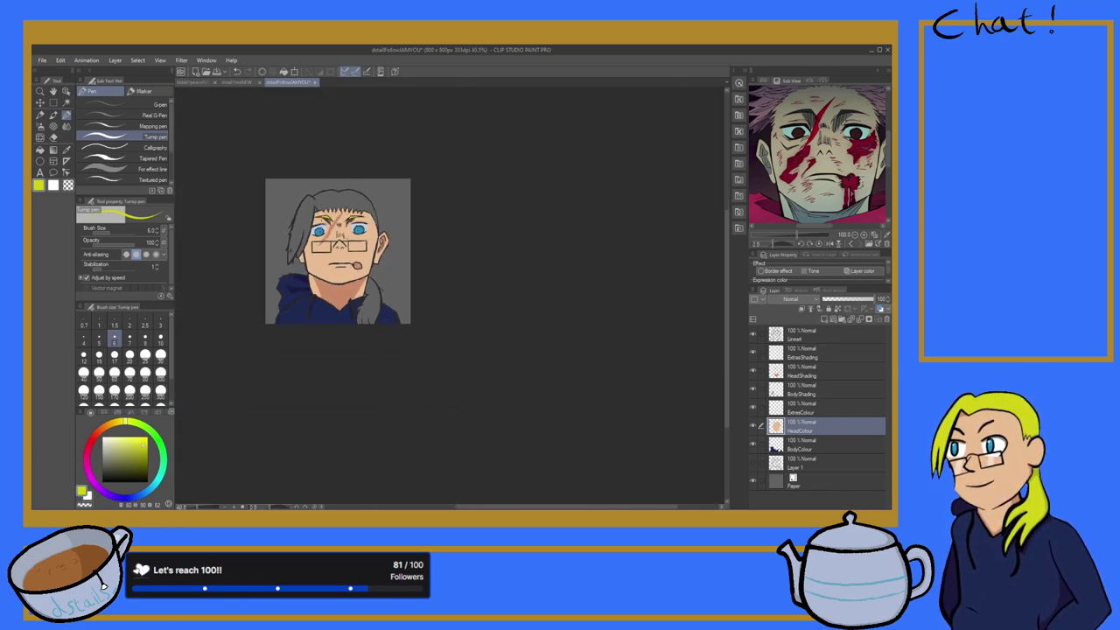
# Step: Flood the grey ponytail over the shoulder with yellow-green using the Fill tool set to refer other layers
pyautogui.scroll(10, 380, 307)
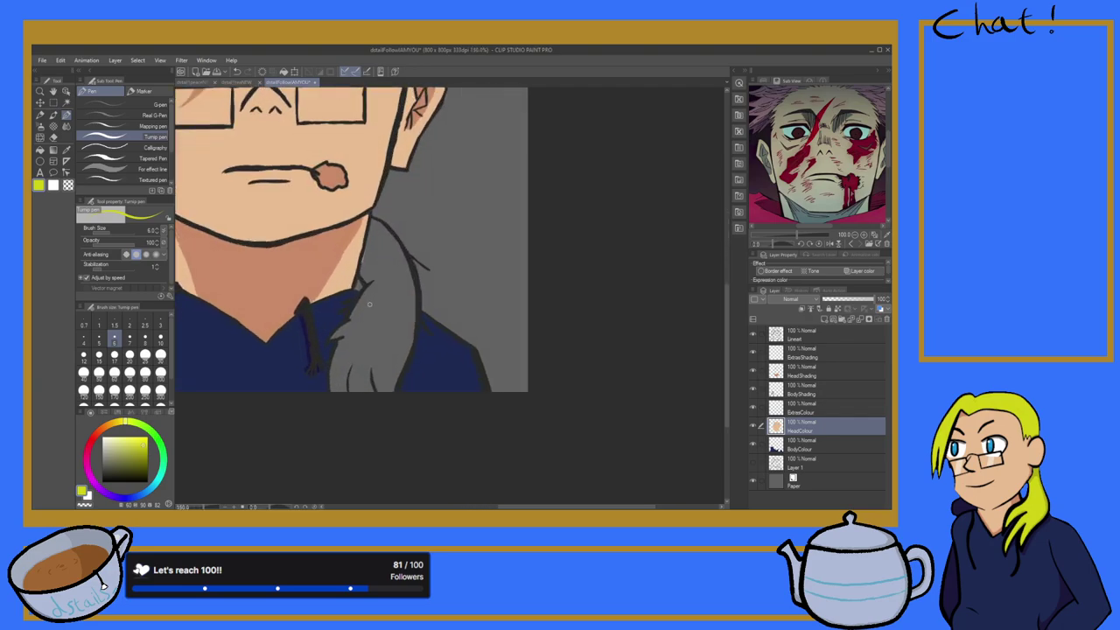
pyautogui.click(46, 154)
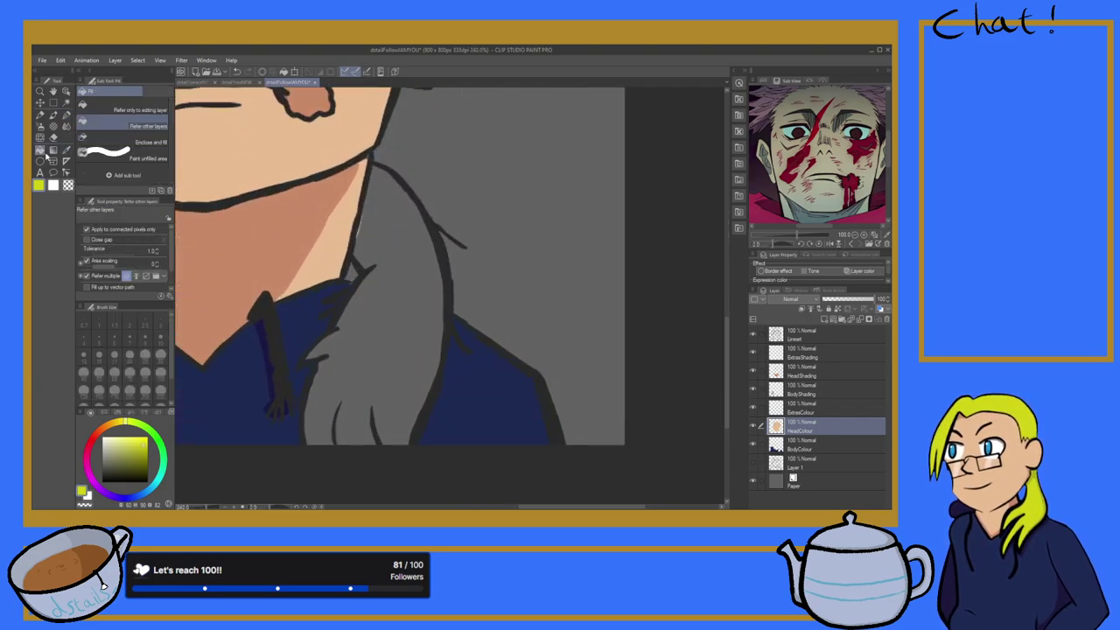
pyautogui.click(408, 279)
# Step: Touch up the ponytail's edges, strand tips and inner strand lines with the Turnip pen in yellow-green
pyautogui.click(66, 115)
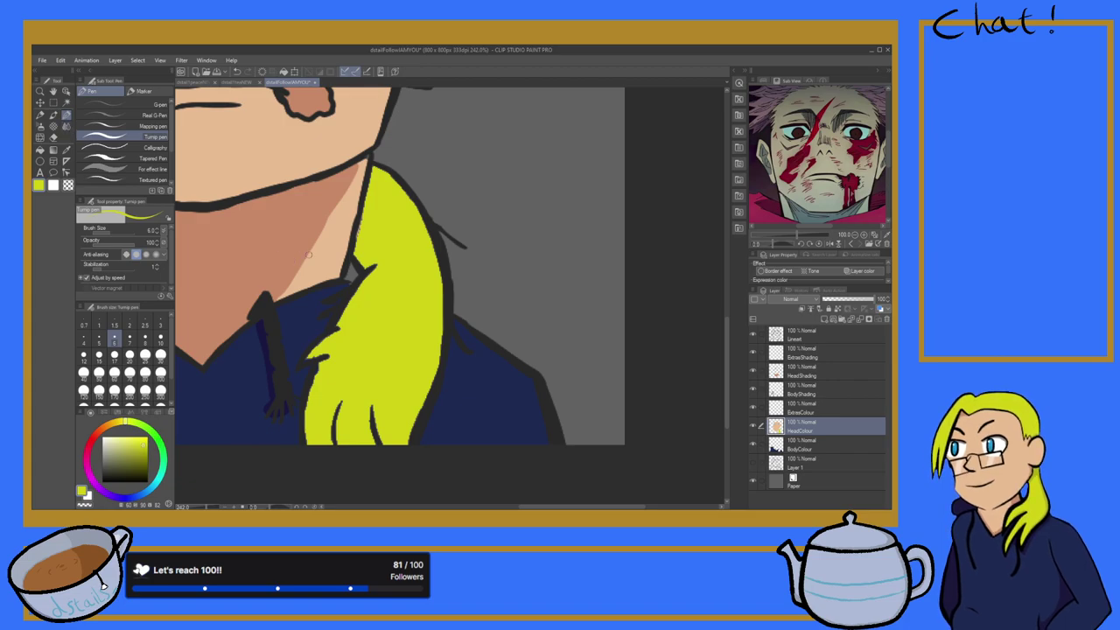
pyautogui.scroll(2, 363, 212)
pyautogui.moveTo(376, 232); pyautogui.dragTo(383, 191)
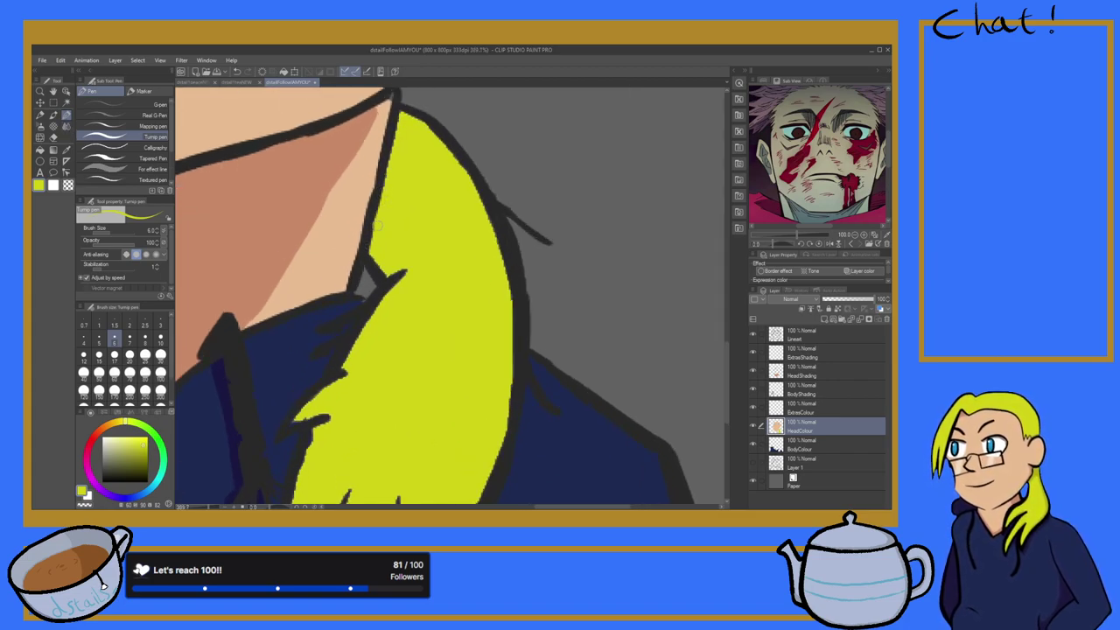
pyautogui.moveTo(354, 347)
pyautogui.mouseDown()
pyautogui.moveTo(328, 394)
pyautogui.moveTo(337, 380)
pyautogui.moveTo(303, 423)
pyautogui.mouseUp()
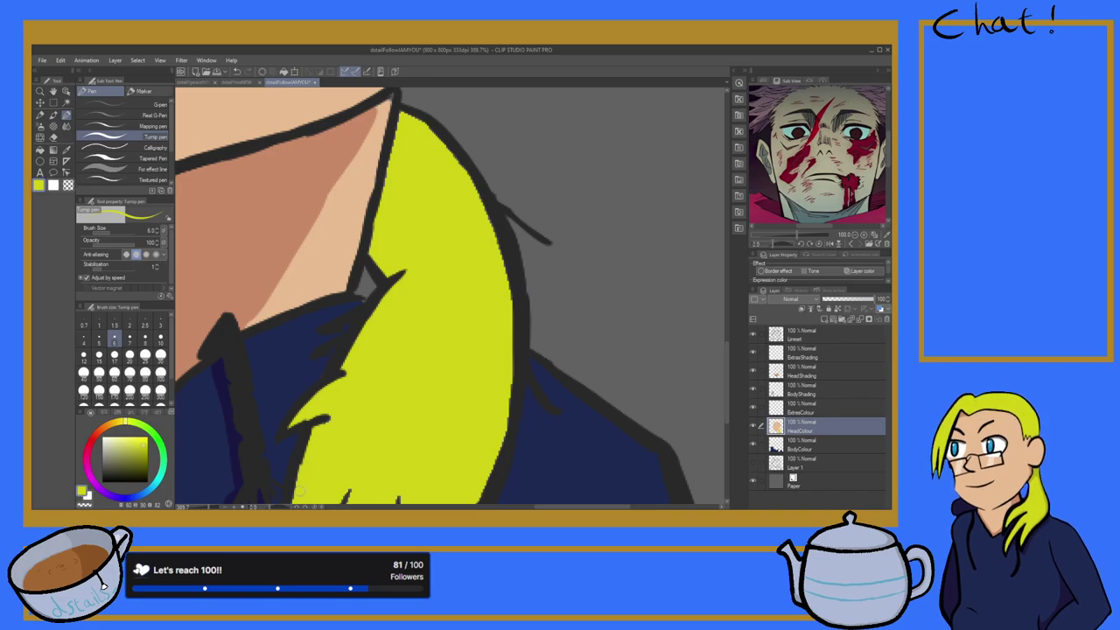
pyautogui.scroll(-10, 328, 455)
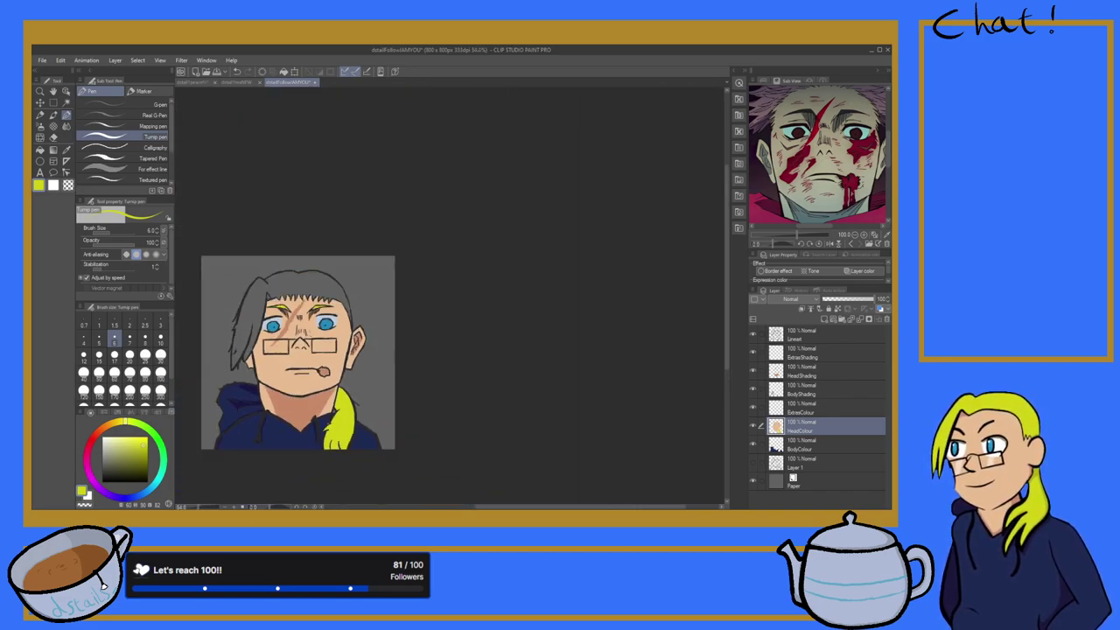
pyautogui.click(347, 507)
pyautogui.scroll(-4, 589, 413)
pyautogui.scroll(6, 649, 430)
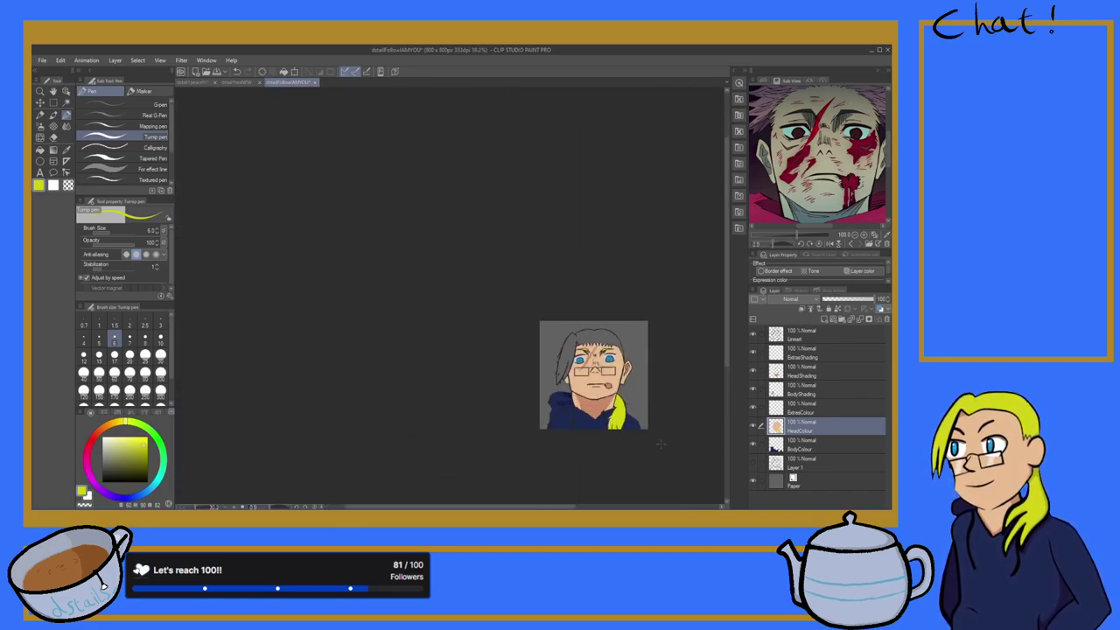
pyautogui.scroll(4, 652, 455)
pyautogui.scroll(3, 530, 431)
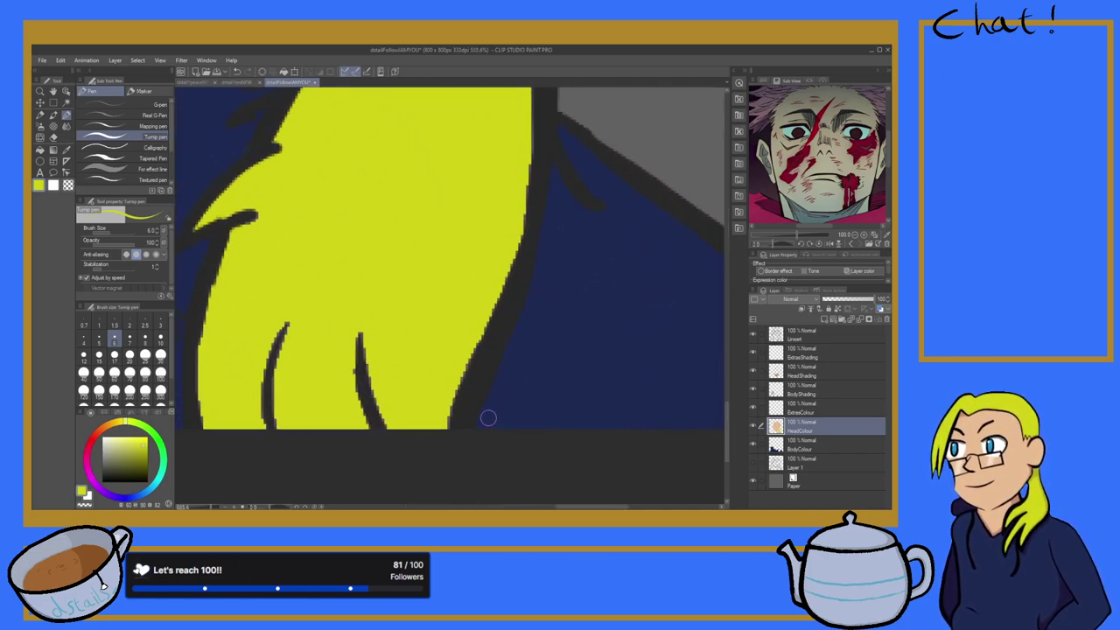
pyautogui.moveTo(271, 355); pyautogui.dragTo(272, 429)
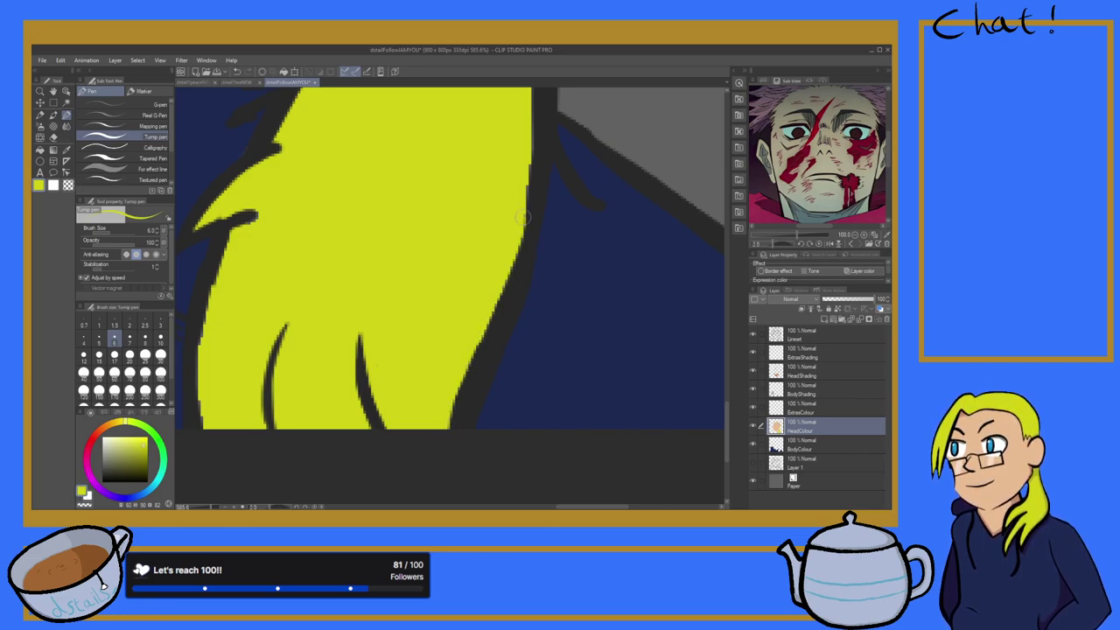
# Step: Flood the grey head hair and long side strand with yellow-green using the Fill tool
pyautogui.scroll(-2, 525, 130)
pyautogui.scroll(-5, 526, 131)
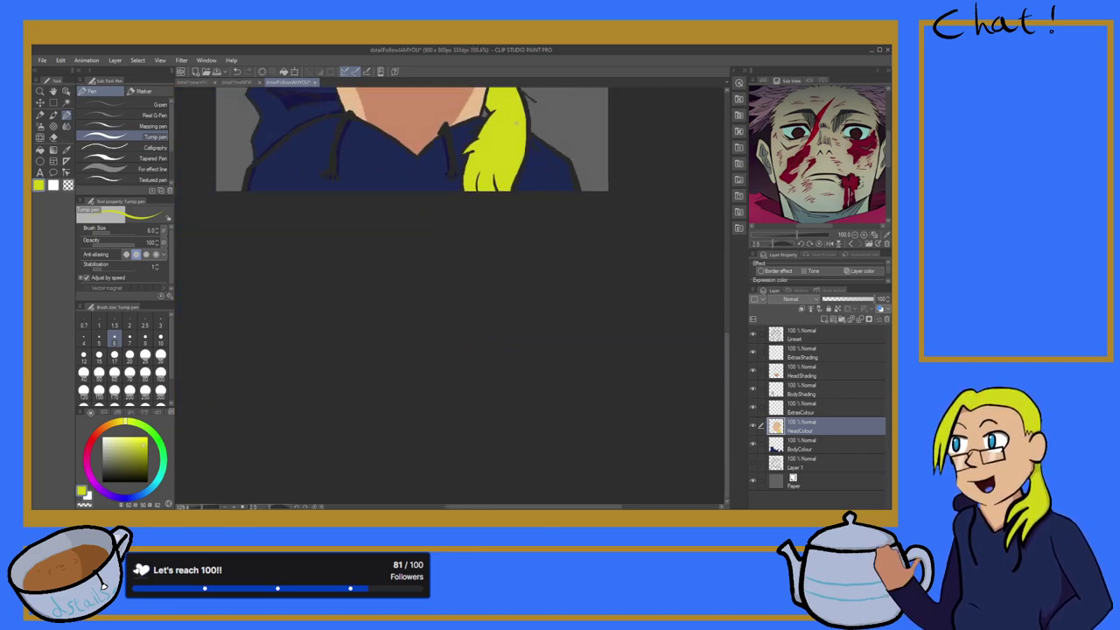
pyautogui.scroll(5, 529, 184)
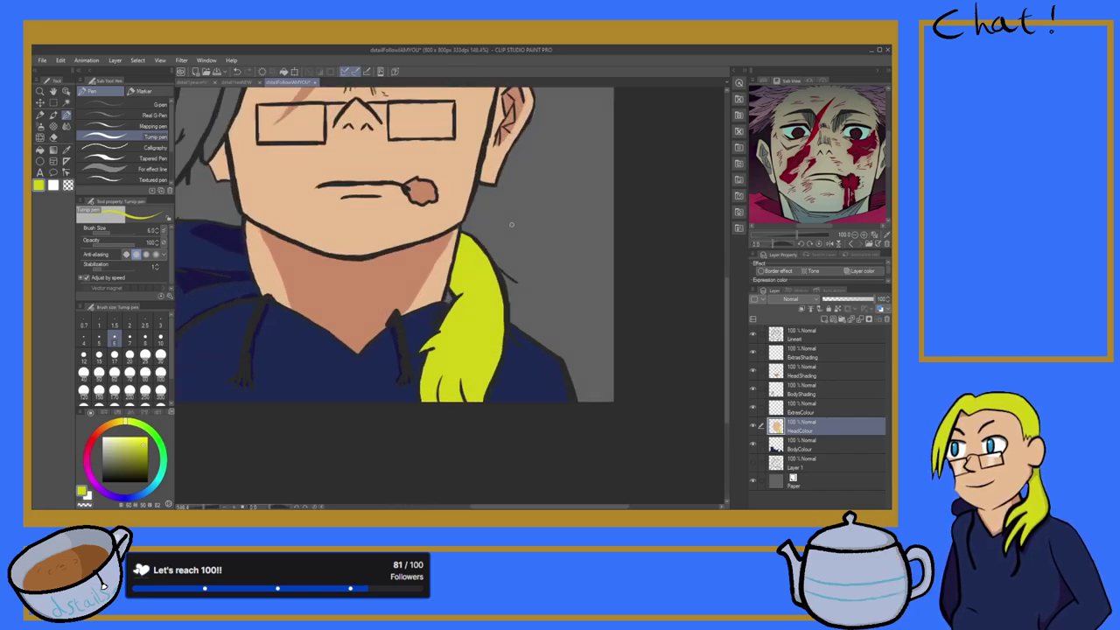
pyautogui.scroll(-4, 443, 257)
pyautogui.scroll(-2, 435, 231)
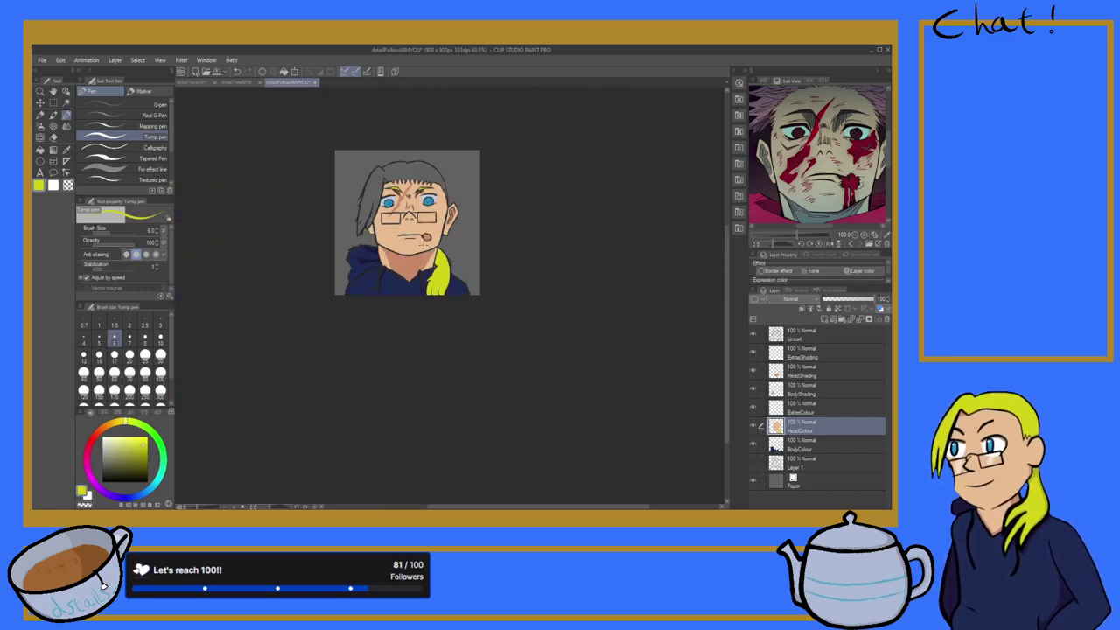
pyautogui.scroll(4, 375, 184)
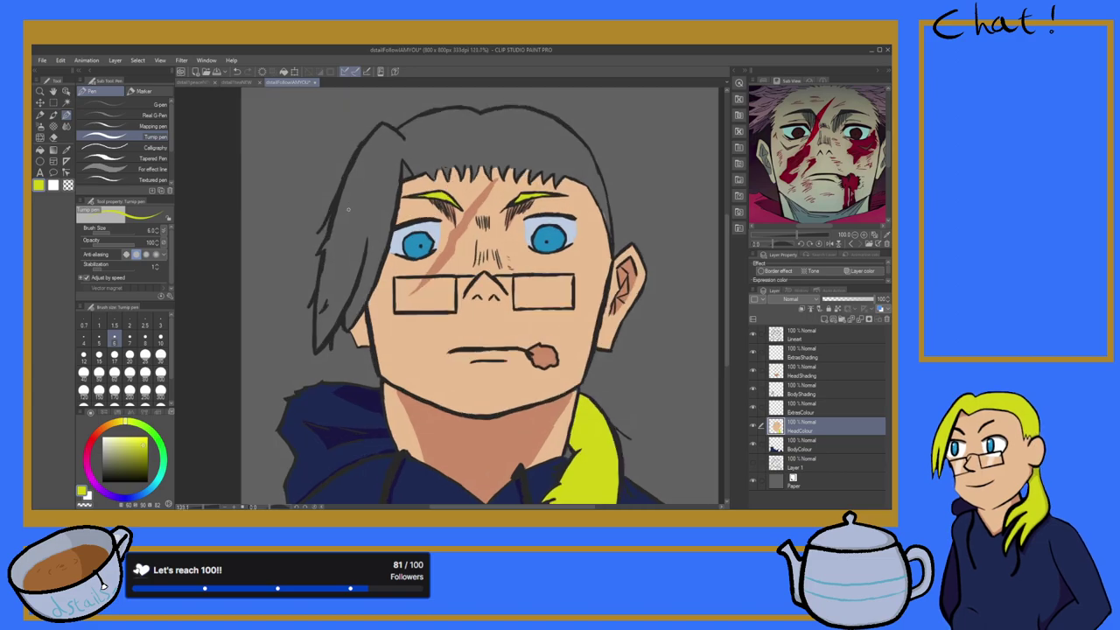
pyautogui.press('g')
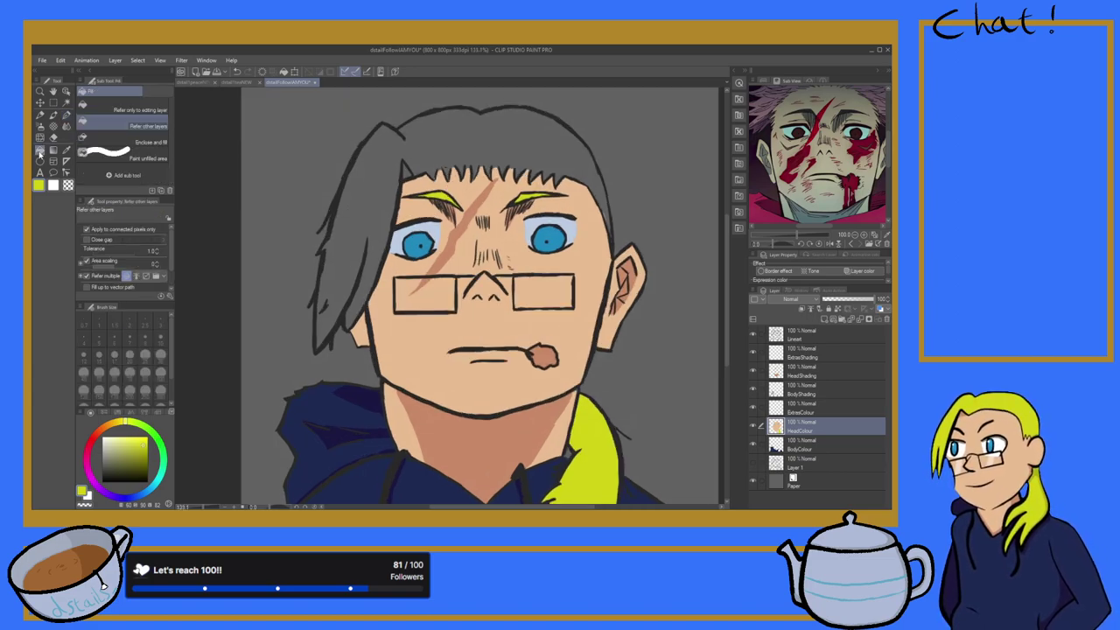
pyautogui.click(358, 181)
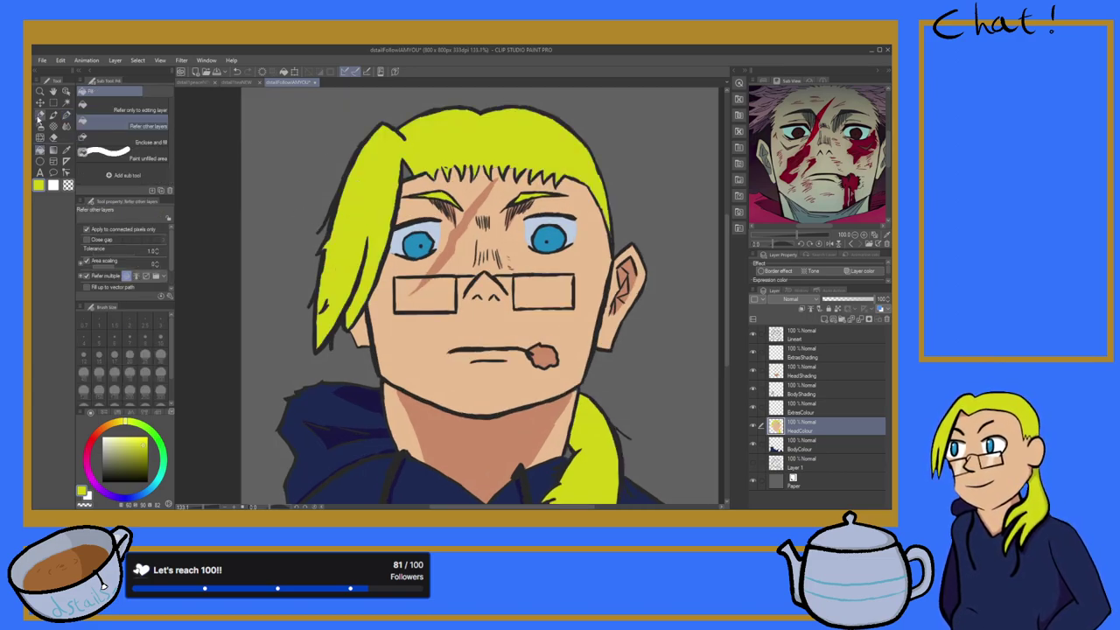
# Step: Set the Turnip pen to size 20 and touch up the yellow-green along the long side hair and crown
pyautogui.press('p')
pyautogui.scroll(2, 375, 265)
pyautogui.scroll(3, 337, 173)
pyautogui.scroll(-4, 307, 168)
pyautogui.click(130, 355)
pyautogui.scroll(1, 280, 307)
pyautogui.scroll(1, 280, 306)
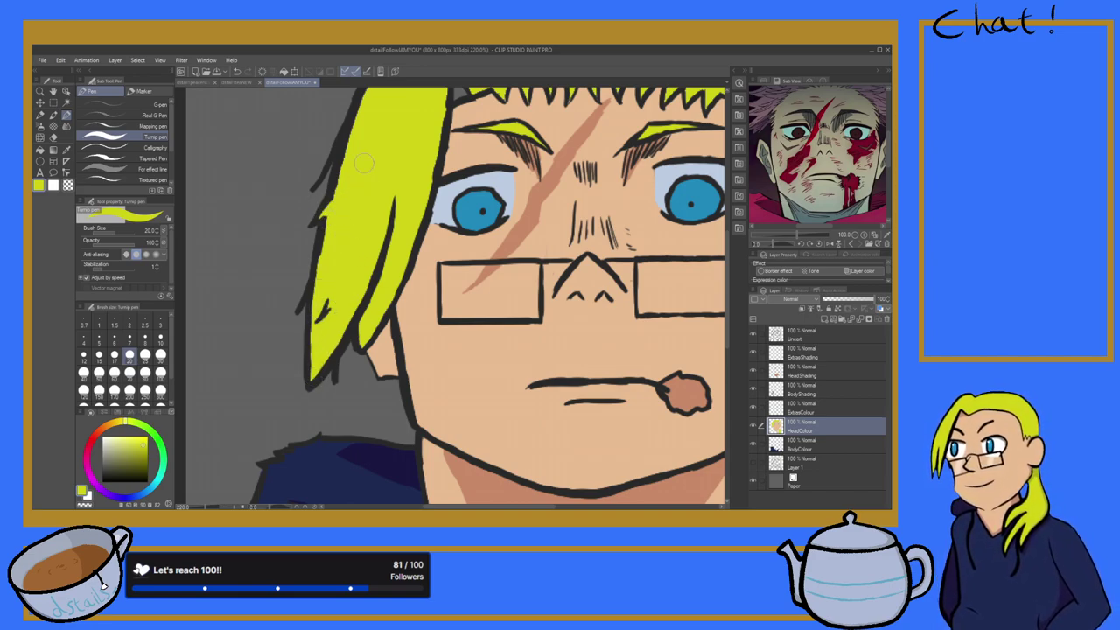
pyautogui.scroll(-8, 375, 178)
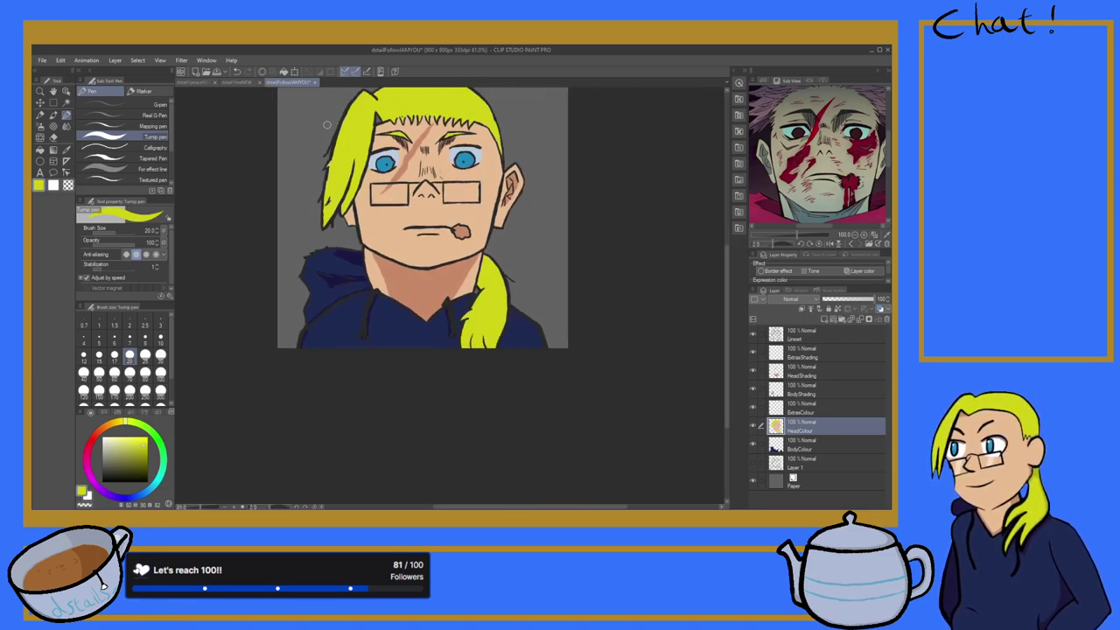
pyautogui.scroll(8, 369, 122)
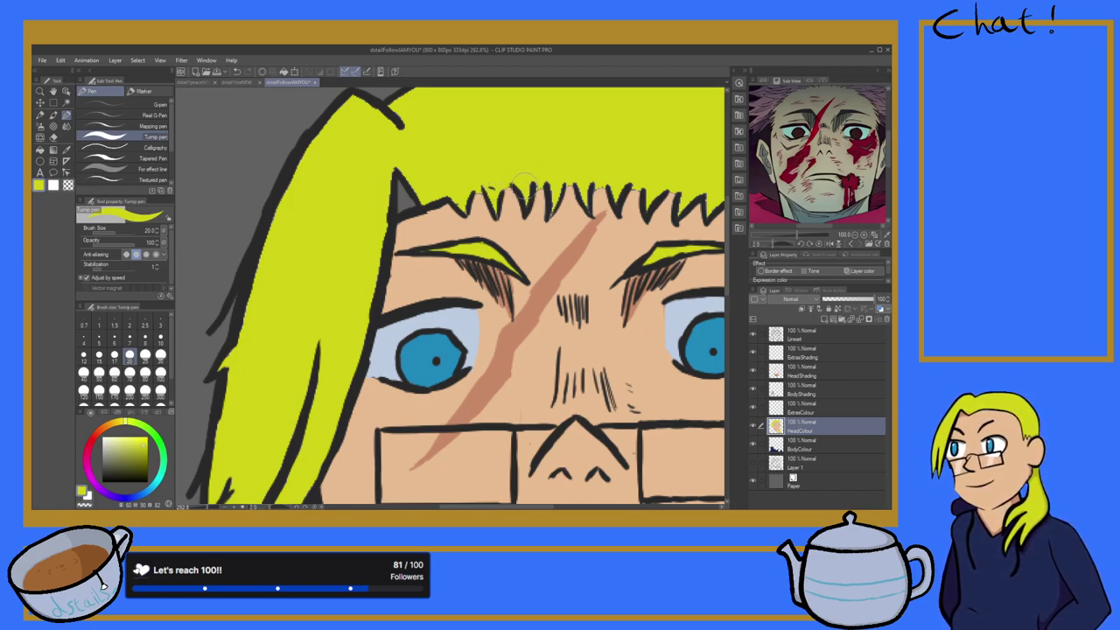
# Step: Set the Turnip pen to size 5 and touch up the yellow-green between the jagged fringe lines
pyautogui.click(99, 338)
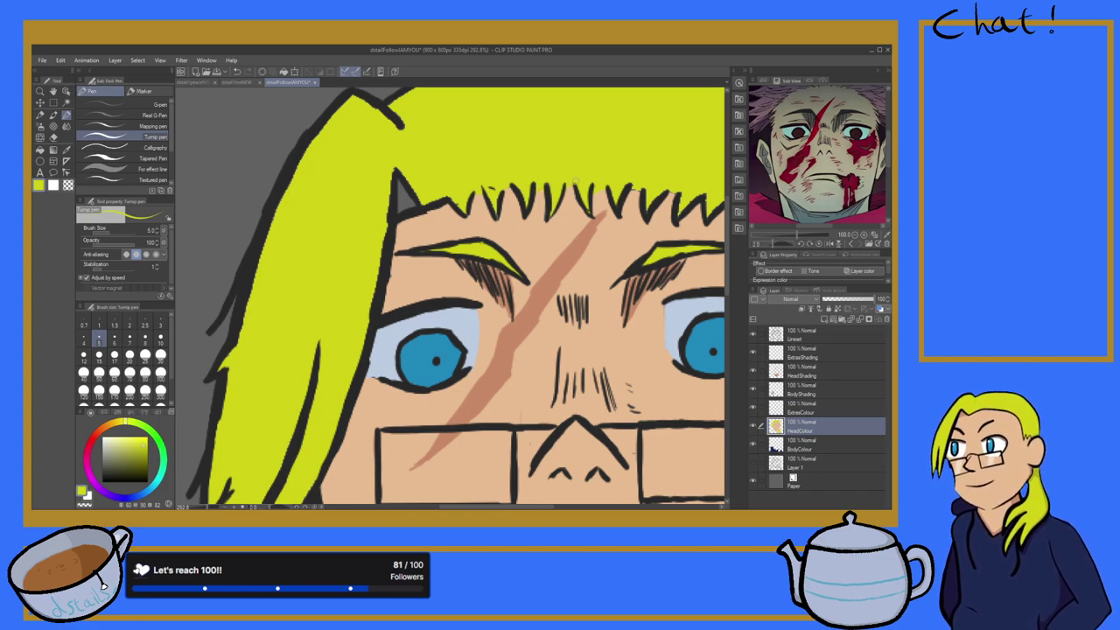
pyautogui.scroll(-11, 655, 178)
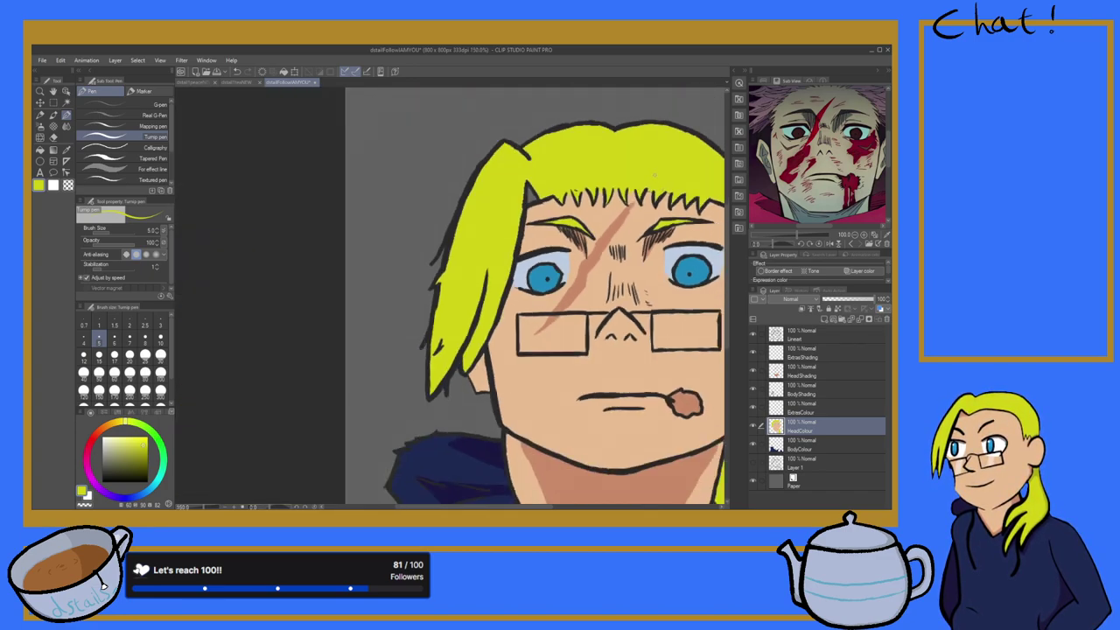
pyautogui.scroll(3, 655, 178)
pyautogui.scroll(5, 663, 186)
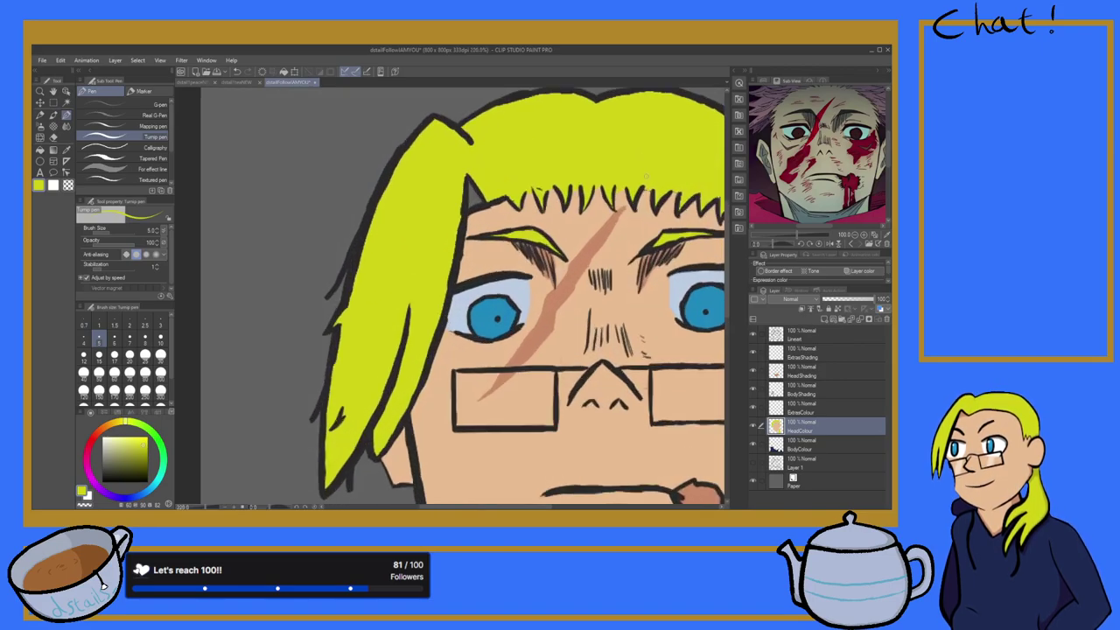
pyautogui.scroll(-4, 663, 185)
pyautogui.scroll(3, 667, 183)
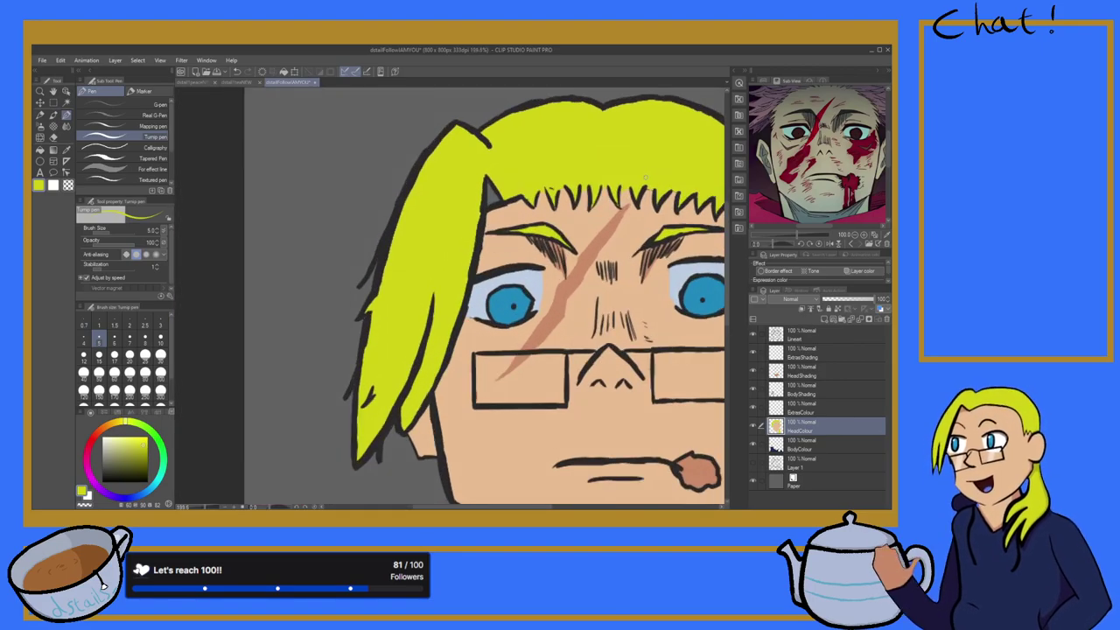
pyautogui.scroll(2, 667, 182)
pyautogui.scroll(-4, 667, 183)
pyautogui.scroll(-1, 631, 166)
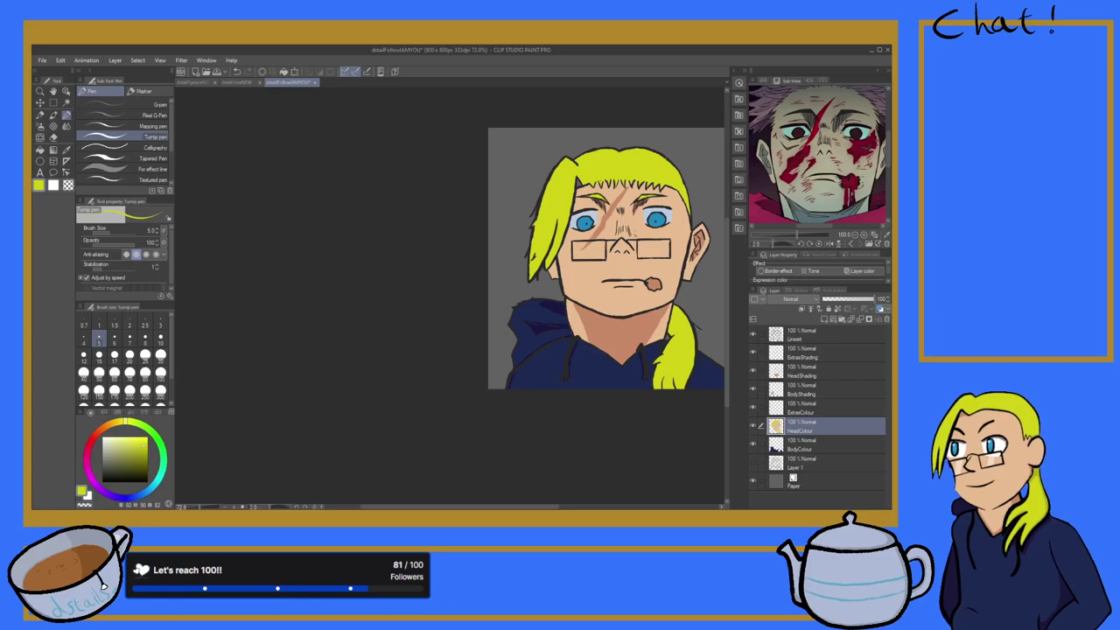
pyautogui.scroll(6, 595, 175)
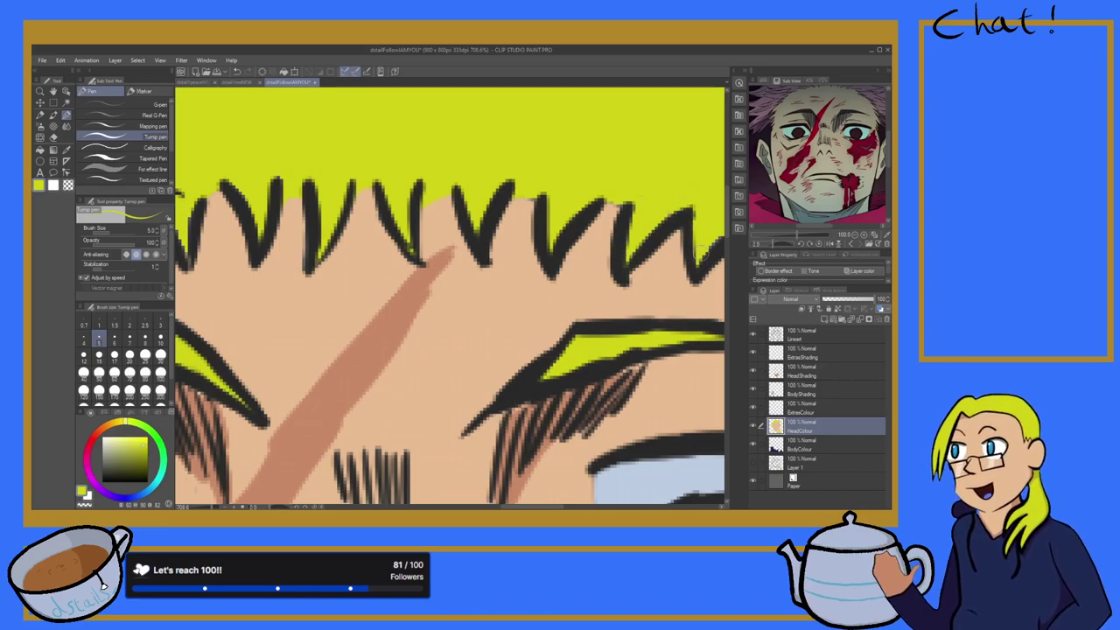
# Step: Touch up the yellow-green along the hairline and outer hair edge on the ear side
pyautogui.scroll(-12, 696, 232)
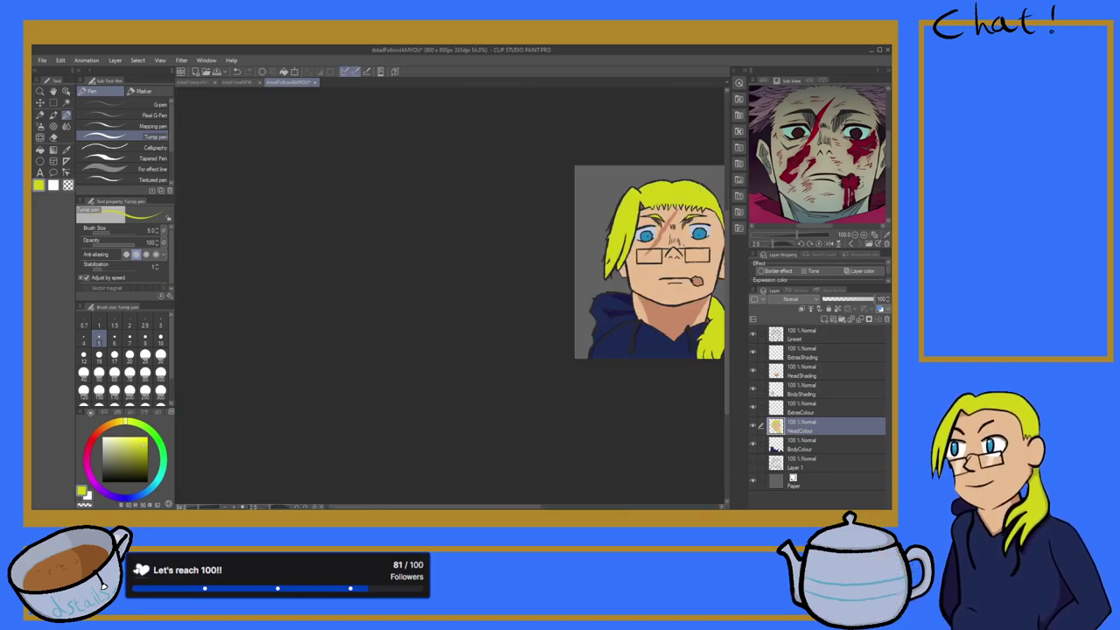
pyautogui.scroll(2, 676, 227)
pyautogui.scroll(-3, 599, 412)
pyautogui.scroll(8, 605, 418)
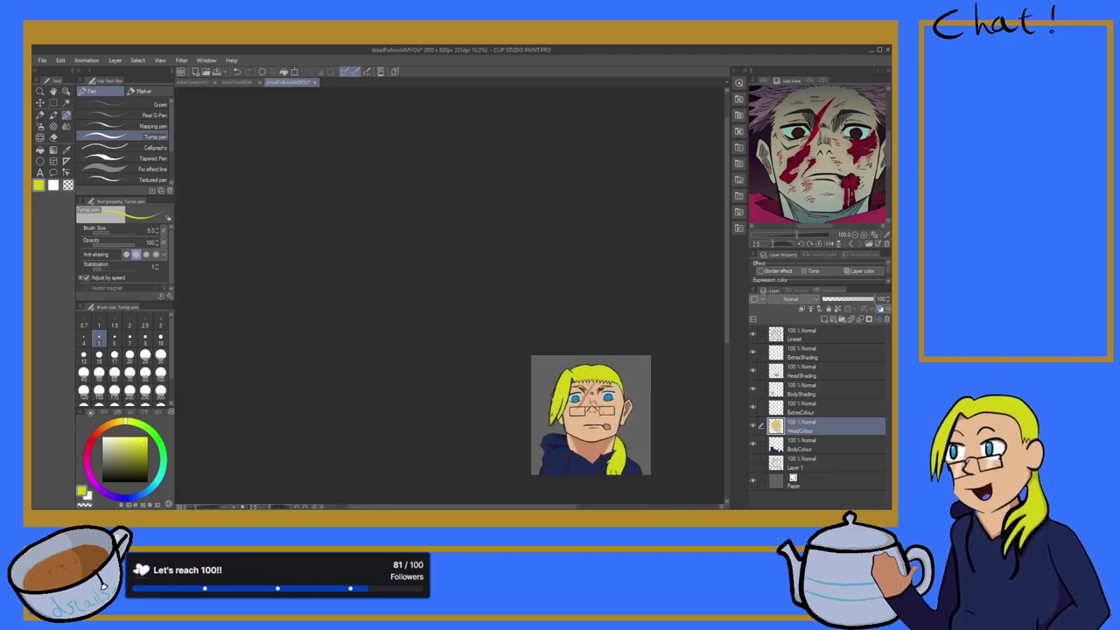
pyautogui.scroll(8, 525, 275)
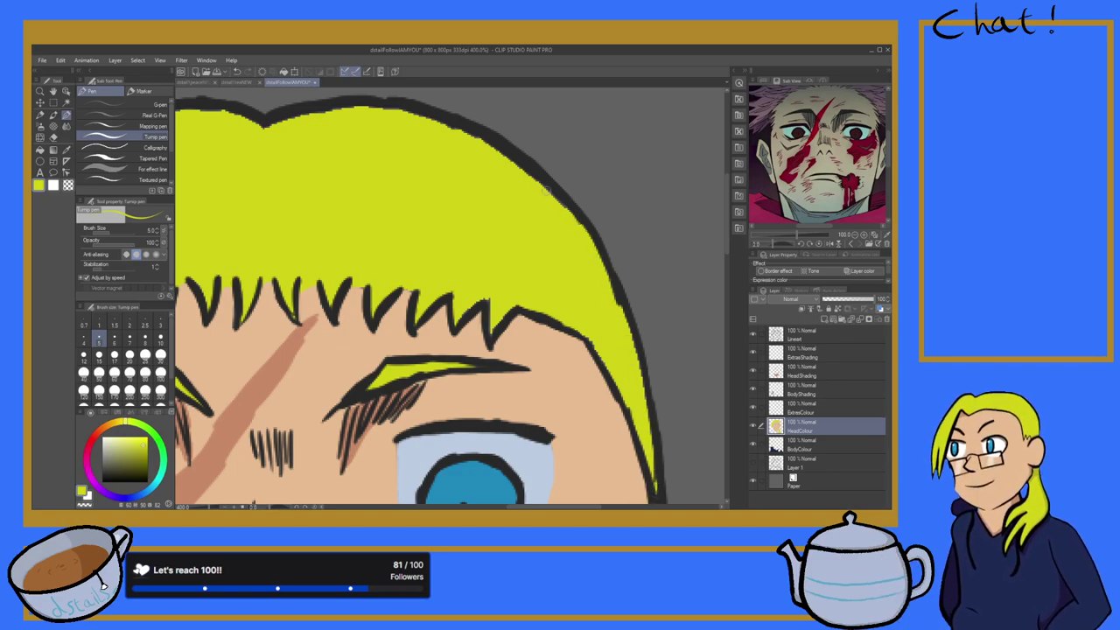
# Step: Clean up the fringe line art on the top line-art layer with the size 7 Hard eraser and reselect the HeadColour layer
pyautogui.click(792, 333)
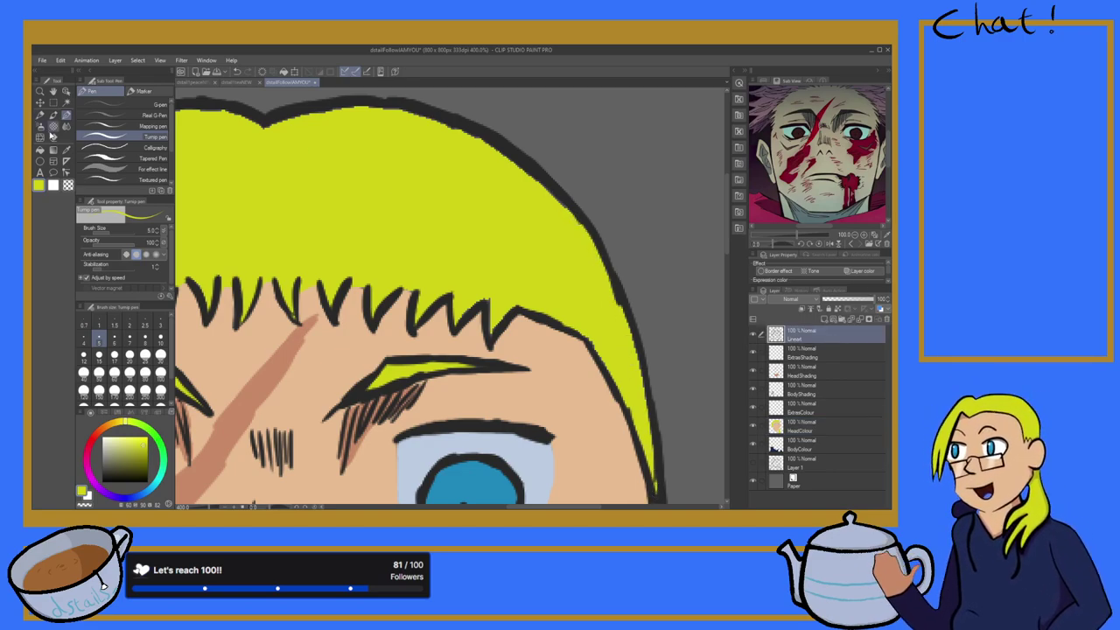
pyautogui.click(53, 137)
pyautogui.click(51, 140)
pyautogui.scroll(5, 590, 290)
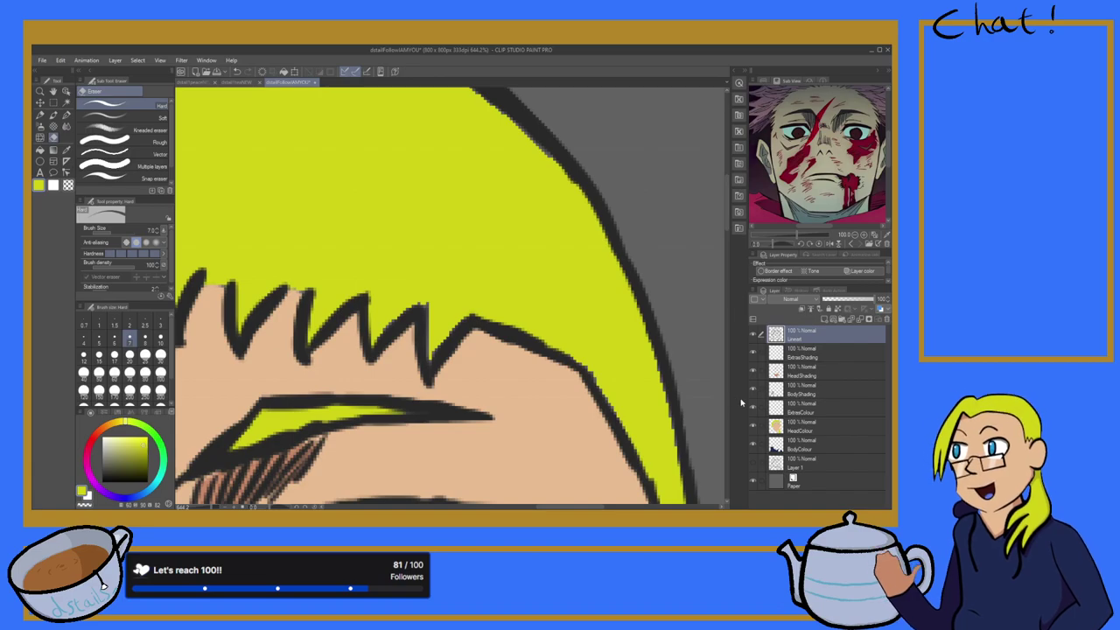
pyautogui.click(811, 429)
pyautogui.scroll(-3, 442, 268)
pyautogui.scroll(1, 443, 268)
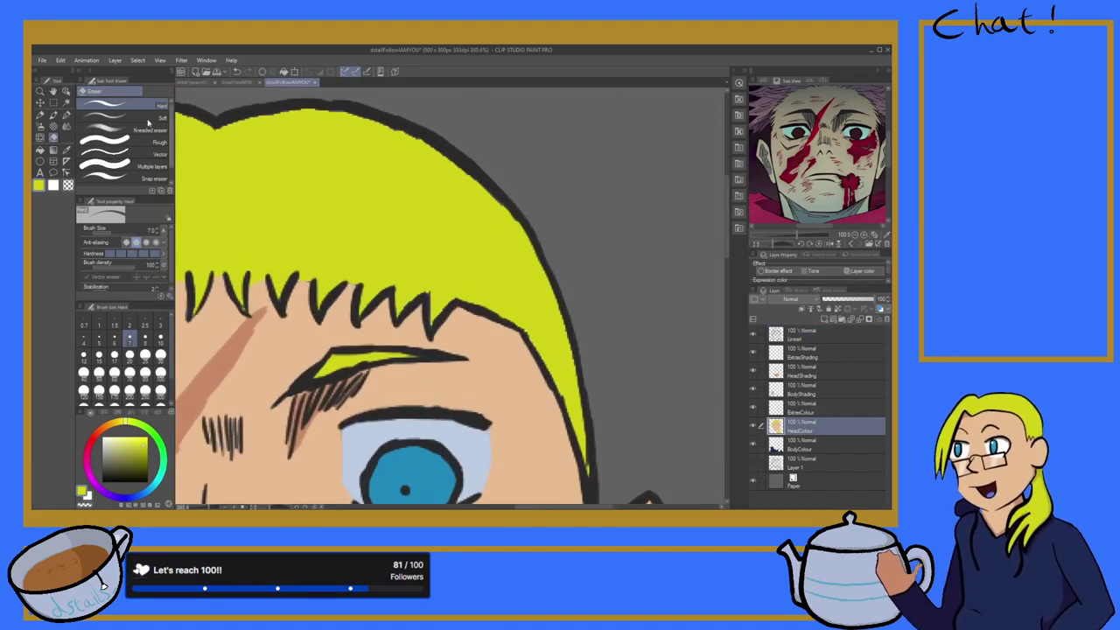
# Step: Check the hair fill with the Turnip pen ready and touch up the yellow-green in the fringe on the HeadColour layer
pyautogui.click(66, 115)
pyautogui.scroll(2, 475, 219)
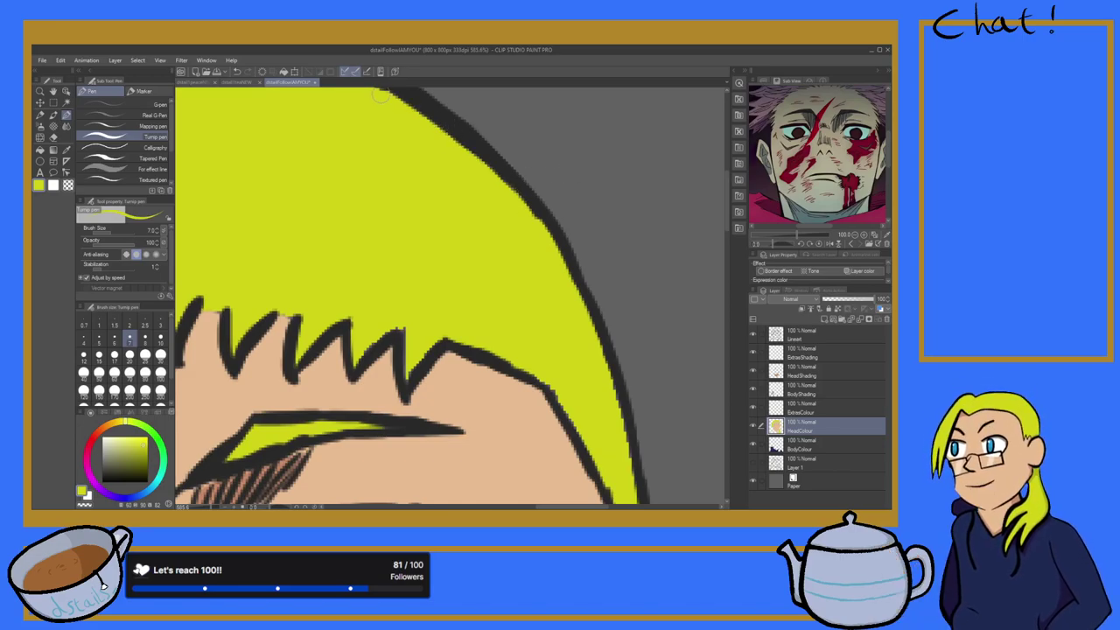
pyautogui.scroll(-2, 337, 124)
pyautogui.scroll(-9, 337, 123)
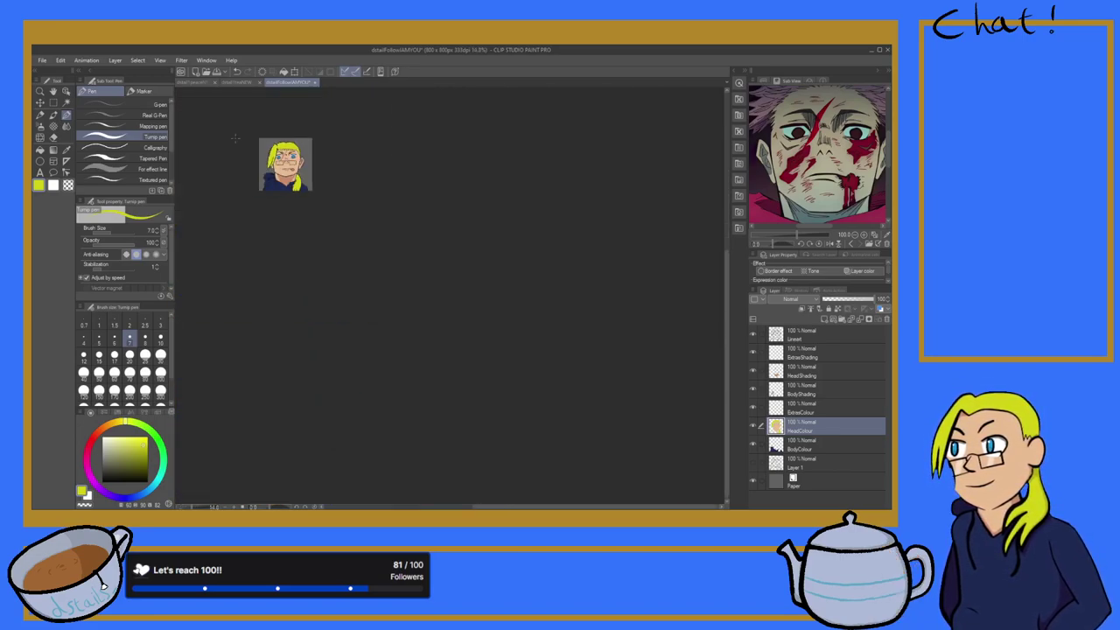
pyautogui.scroll(2, 307, 137)
pyautogui.scroll(9, 306, 137)
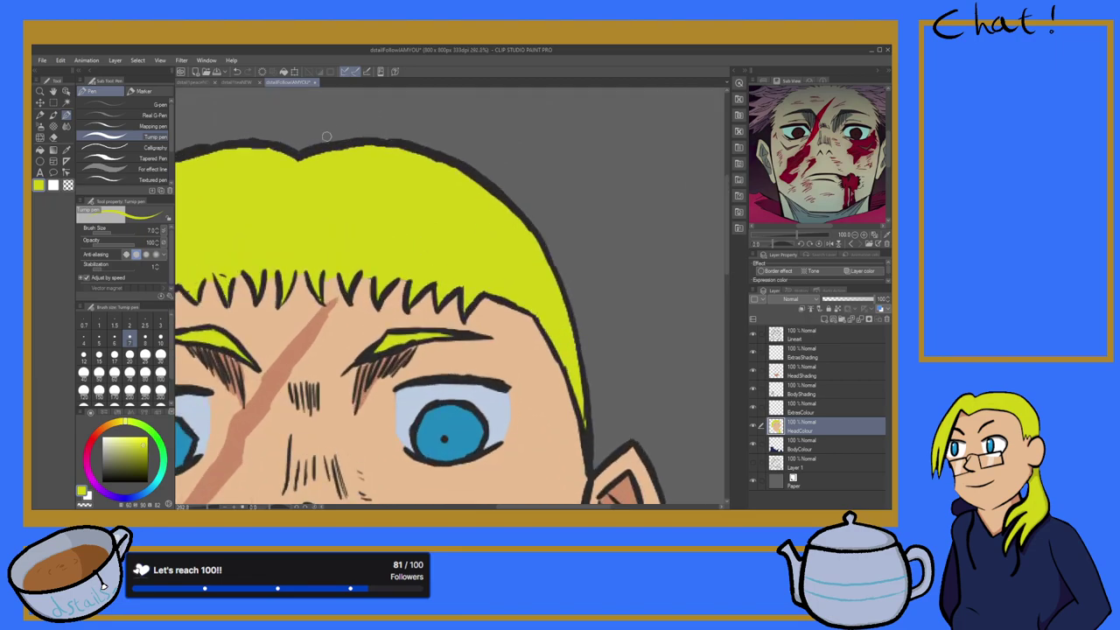
pyautogui.scroll(-2, 277, 137)
pyautogui.scroll(3, 277, 137)
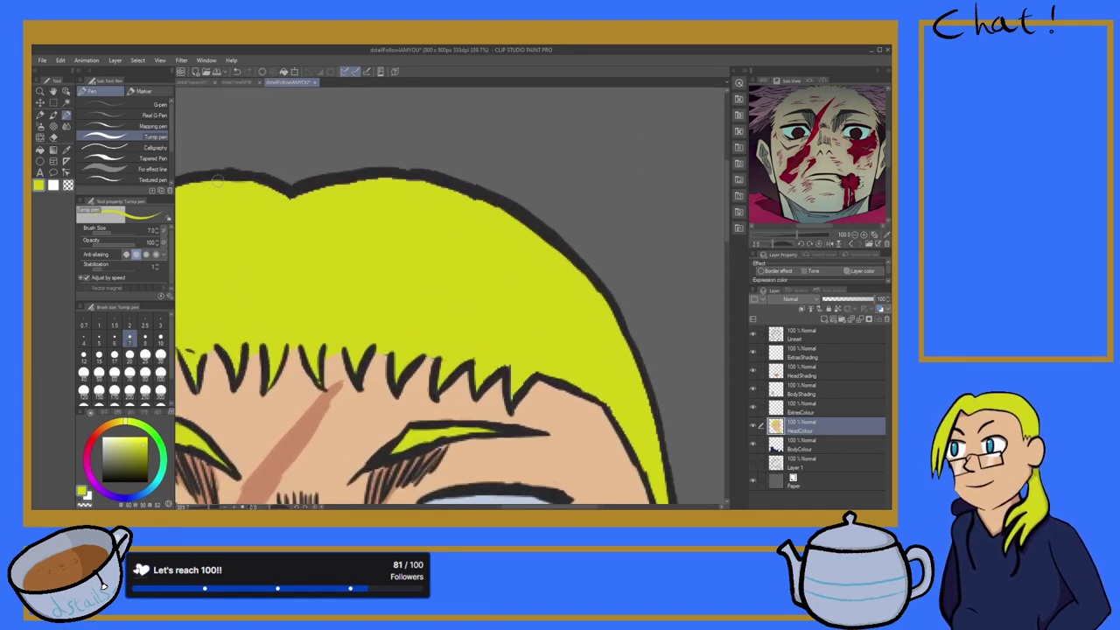
pyautogui.scroll(-8, 213, 182)
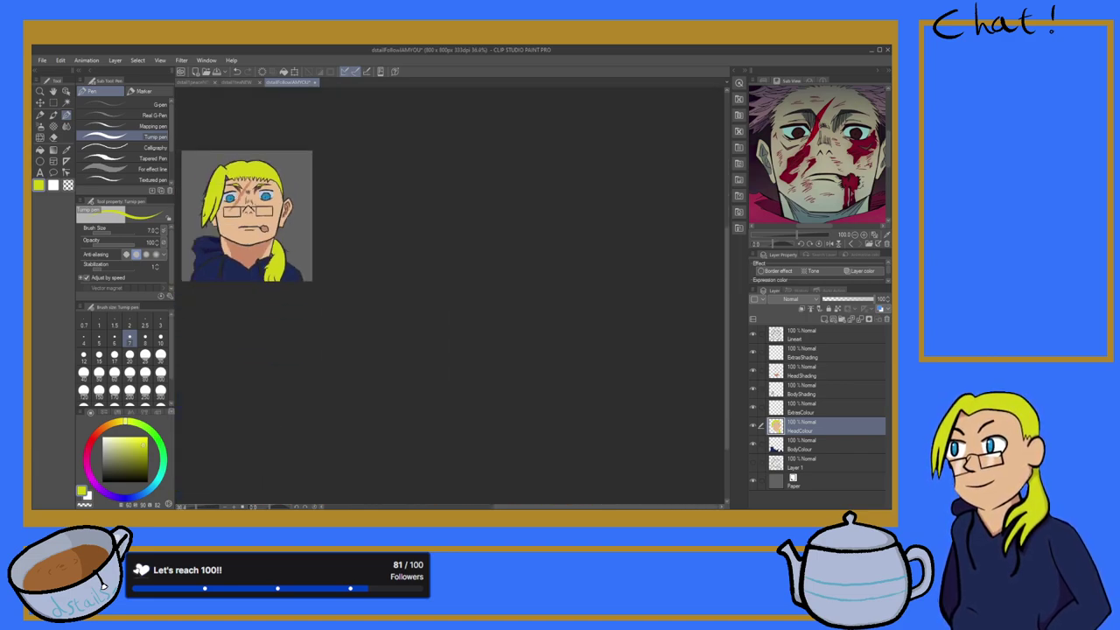
pyautogui.scroll(6, 207, 178)
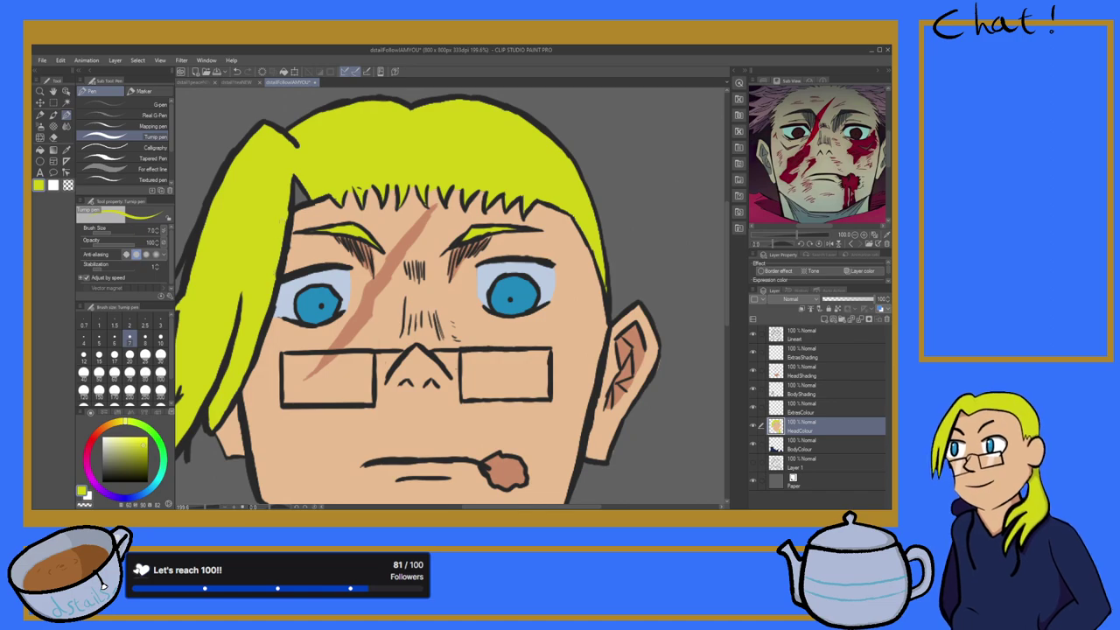
pyautogui.scroll(-3, 253, 213)
pyautogui.scroll(7, 253, 213)
pyautogui.moveTo(347, 166)
pyautogui.mouseDown()
pyautogui.moveTo(354, 195)
pyautogui.moveTo(343, 208)
pyautogui.moveTo(356, 213)
pyautogui.mouseUp()
pyautogui.scroll(-6, 587, 305)
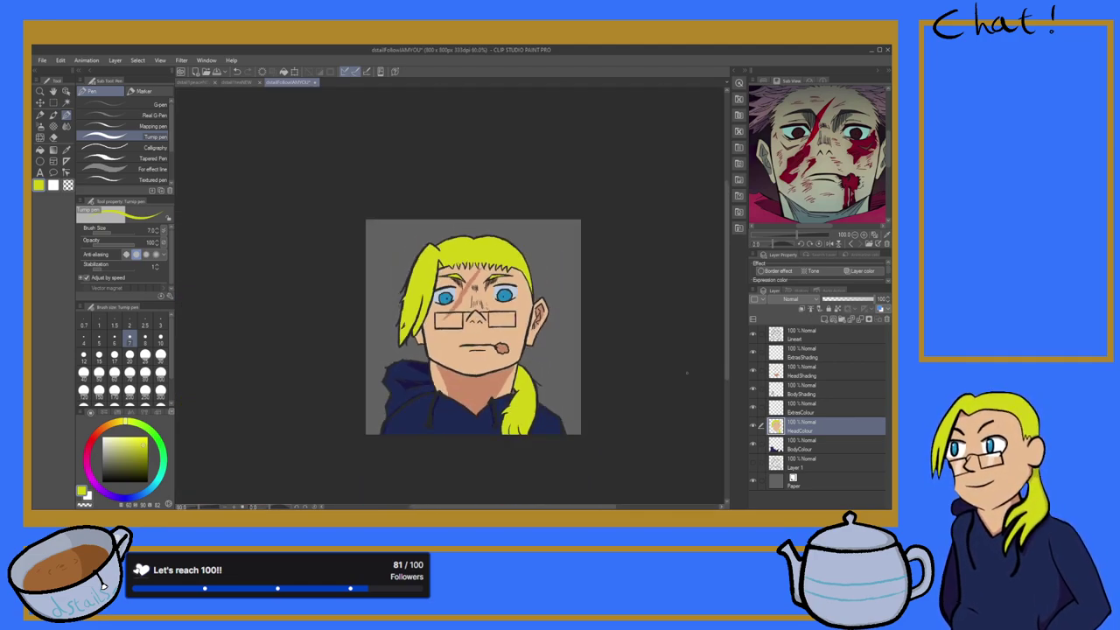
pyautogui.click(798, 404)
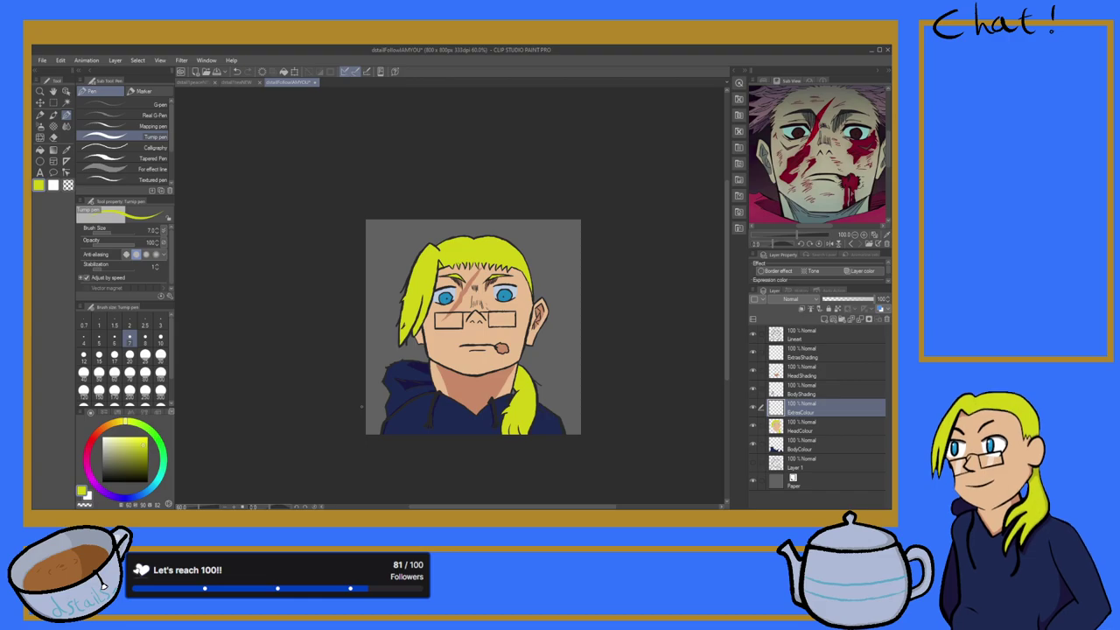
pyautogui.scroll(3, 388, 411)
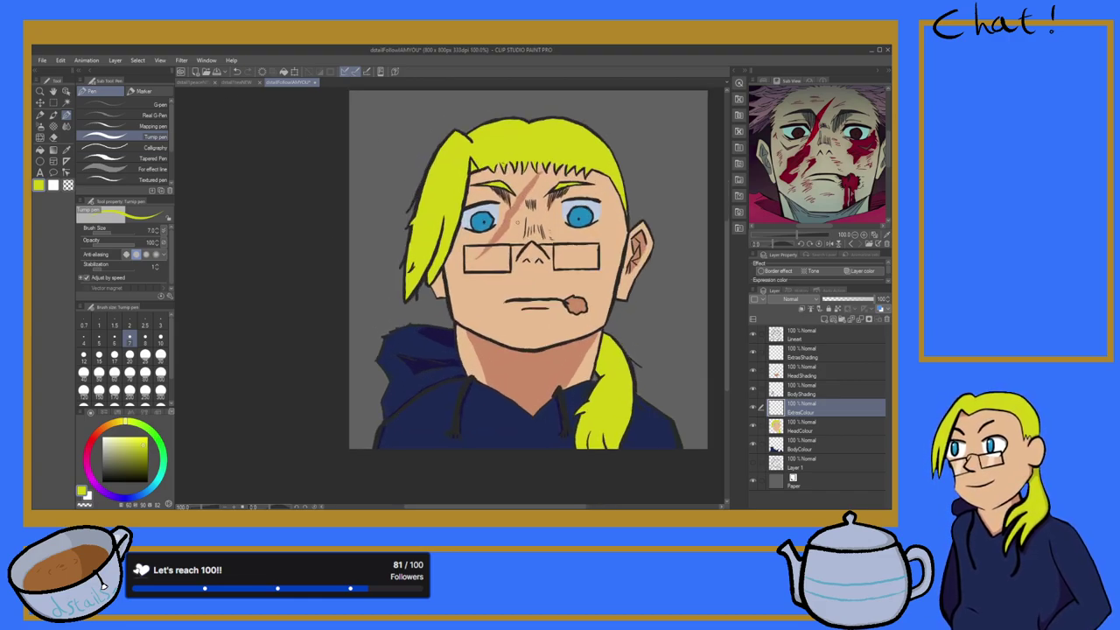
pyautogui.scroll(3, 551, 231)
pyautogui.scroll(-2, 547, 234)
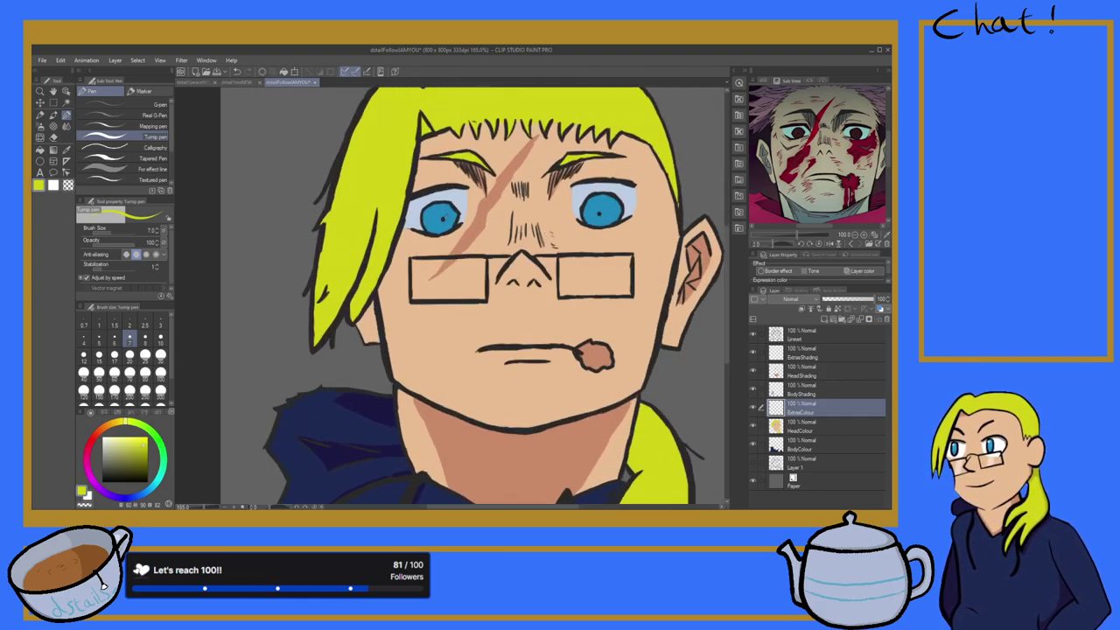
pyautogui.scroll(4, 461, 218)
pyautogui.click(67, 150)
pyautogui.click(472, 241)
pyautogui.click(825, 357)
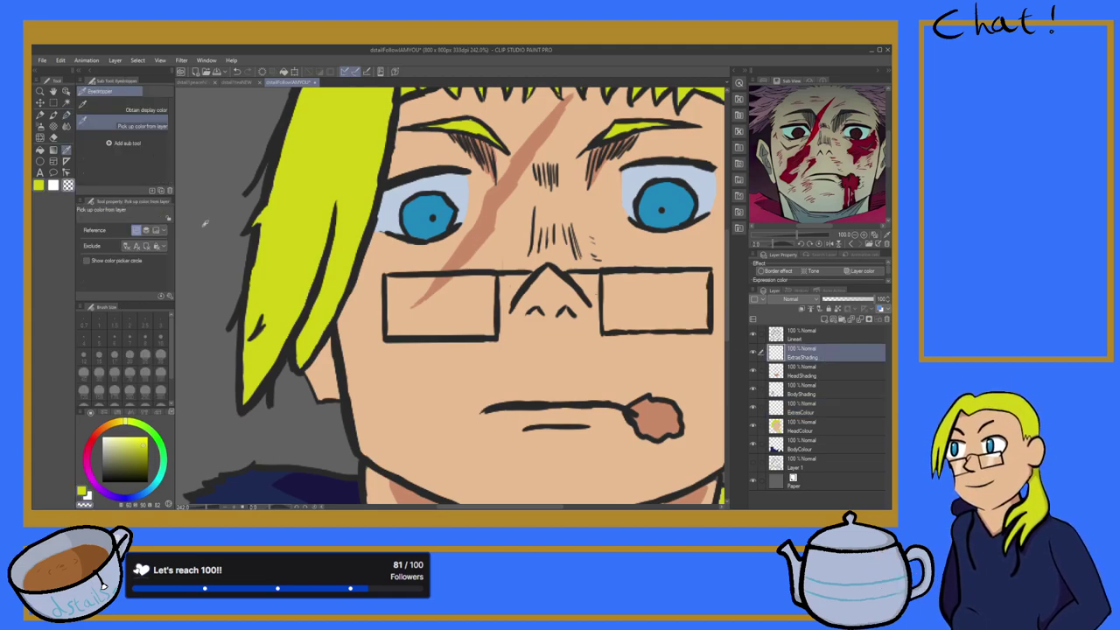
pyautogui.click(66, 115)
pyautogui.scroll(3, 374, 334)
pyautogui.scroll(-7, 383, 230)
pyautogui.scroll(4, 387, 283)
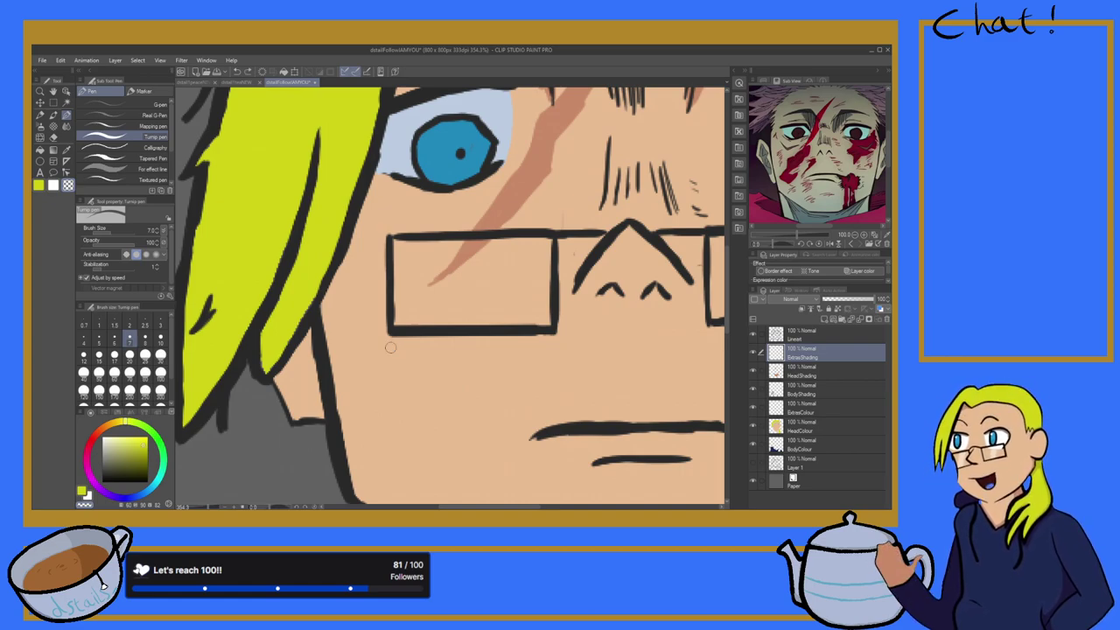
# Step: Sample the scar's brownish shadow colour from the HeadShading layer and ready the Turnip pen on the ExtrasShading layer
pyautogui.click(67, 152)
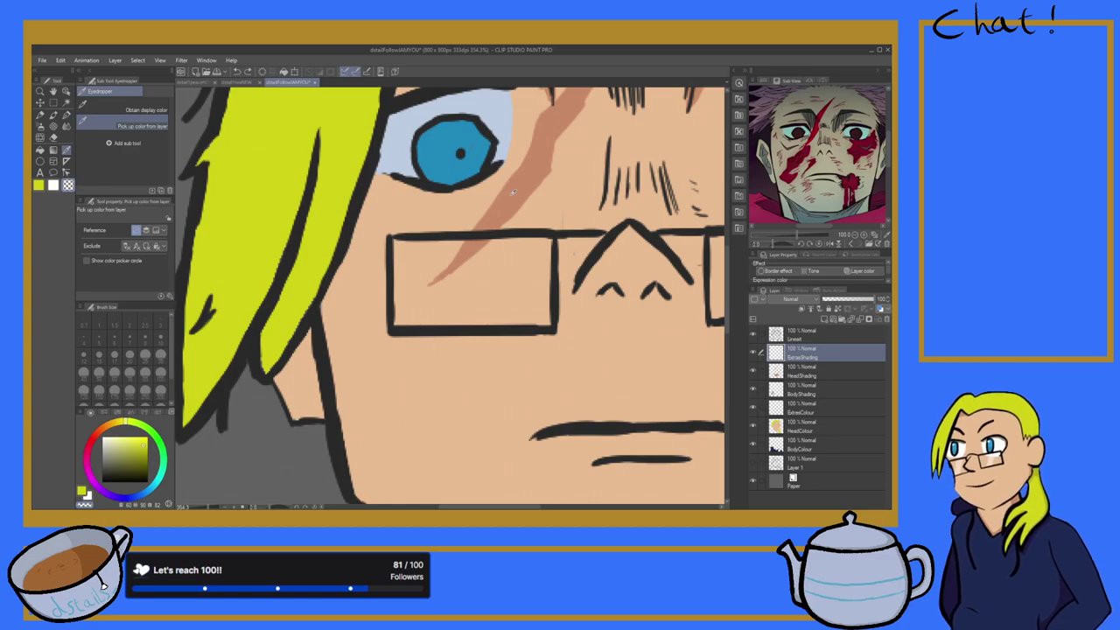
pyautogui.scroll(-6, 514, 191)
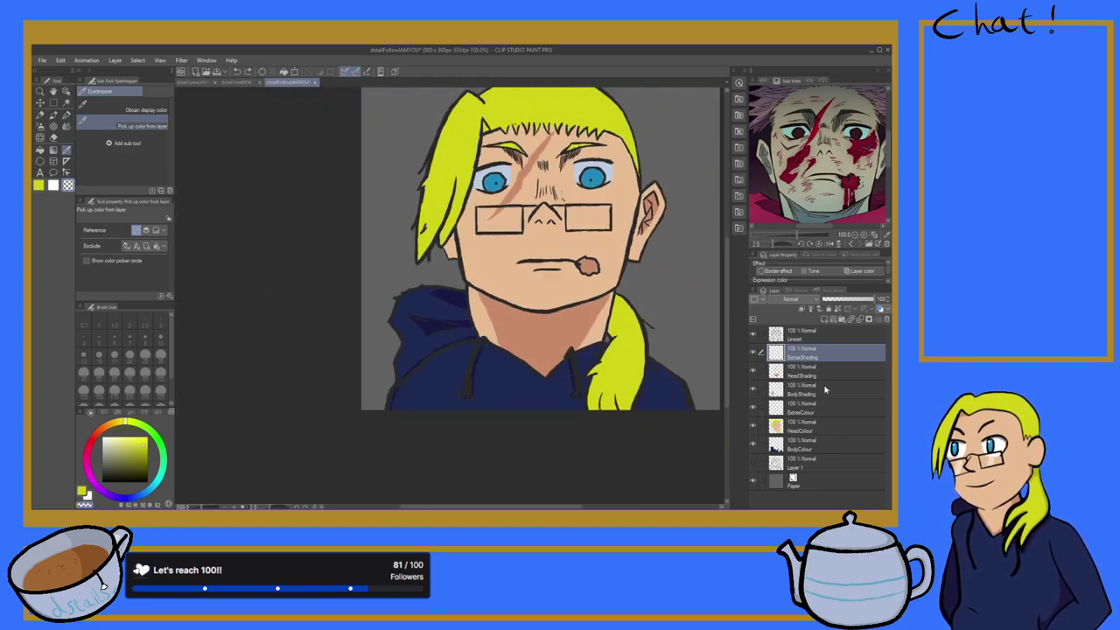
pyautogui.click(820, 377)
pyautogui.click(522, 179)
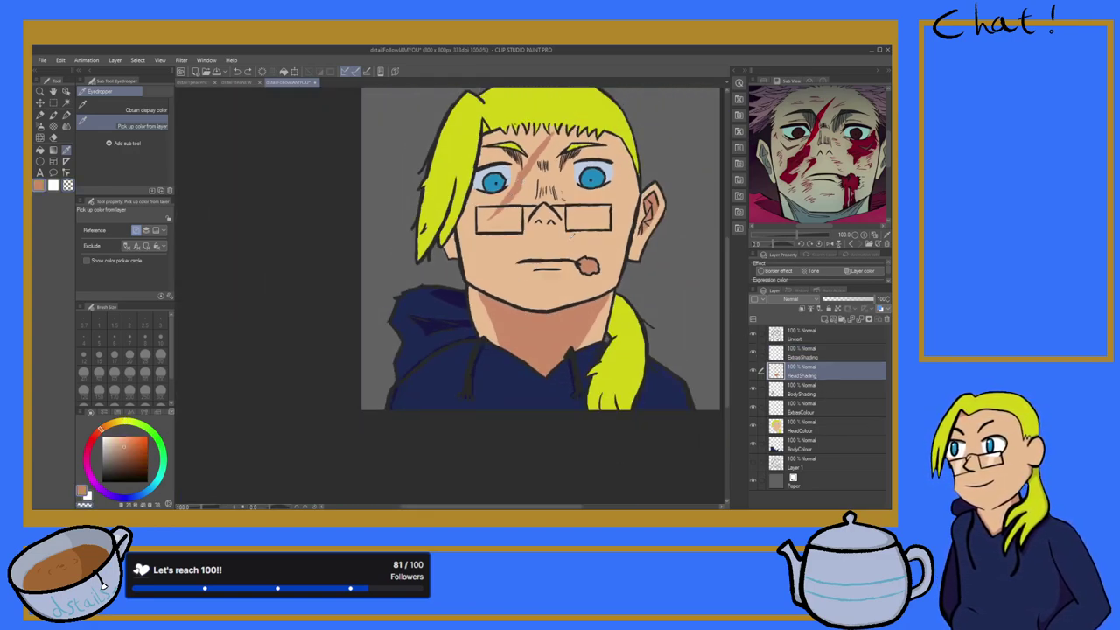
pyautogui.scroll(4, 554, 267)
pyautogui.click(68, 114)
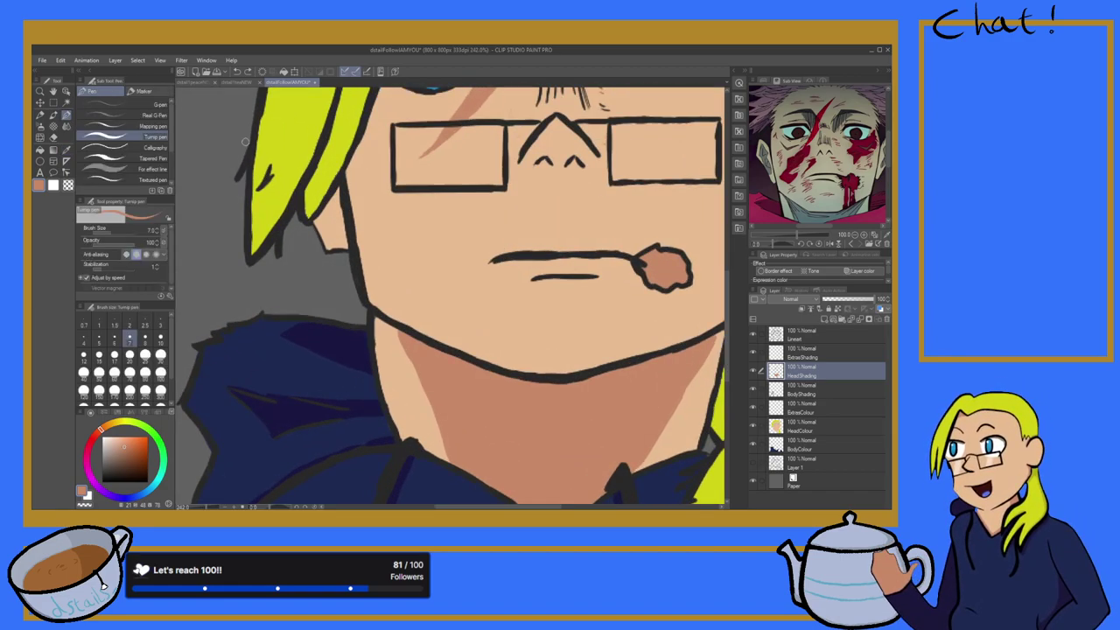
pyautogui.click(817, 354)
# Step: Outline a thin rectangular shadow beneath the scar-side lens of the glasses with the size 7 Turnip pen
pyautogui.scroll(-2, 452, 297)
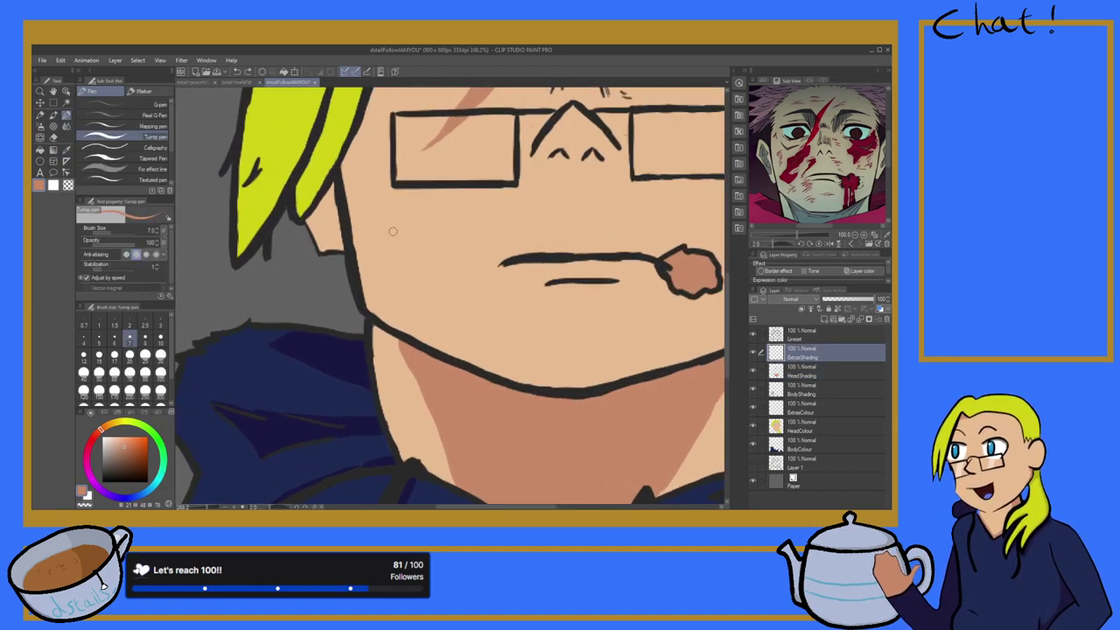
pyautogui.scroll(2, 392, 163)
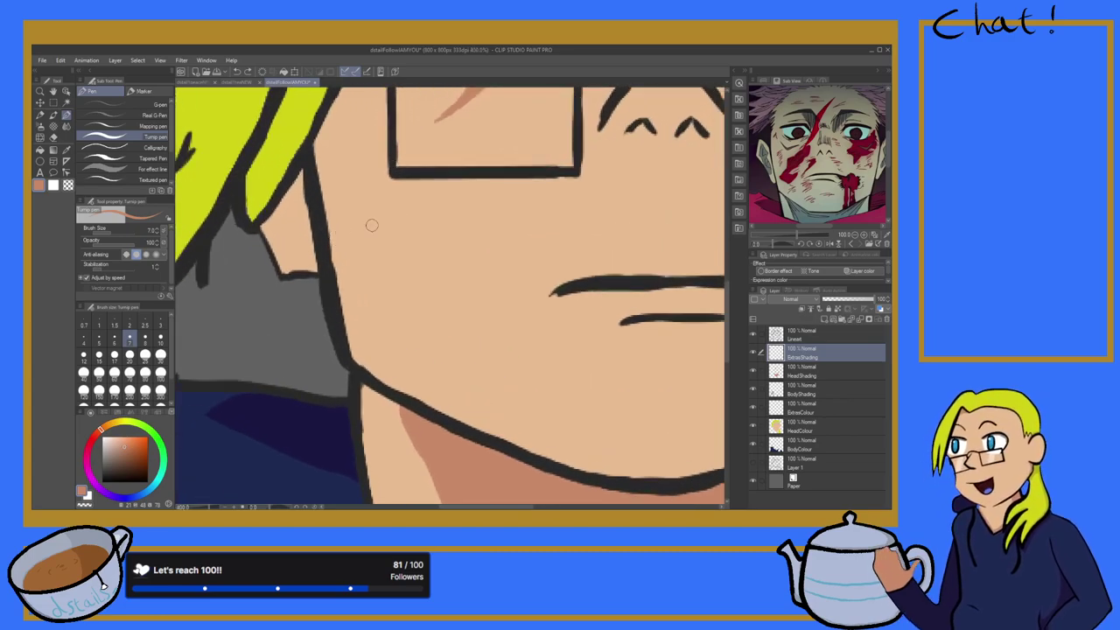
pyautogui.moveTo(392, 178); pyautogui.dragTo(396, 214)
pyautogui.moveTo(574, 176); pyautogui.dragTo(574, 215)
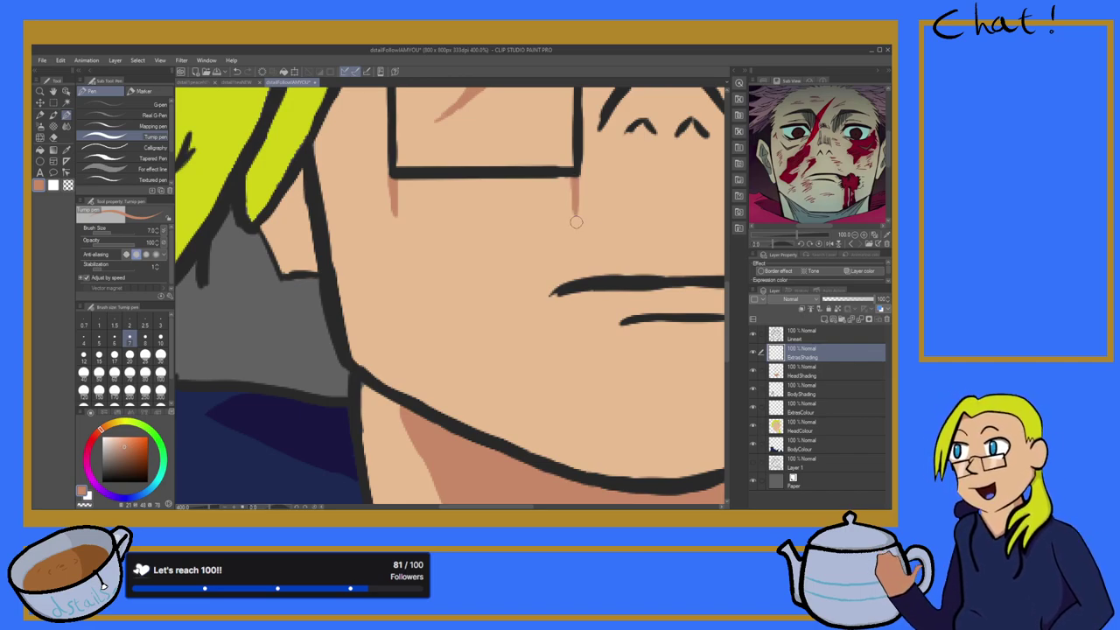
pyautogui.moveTo(574, 213)
pyautogui.mouseDown()
pyautogui.moveTo(409, 215)
pyautogui.moveTo(436, 212)
pyautogui.mouseUp()
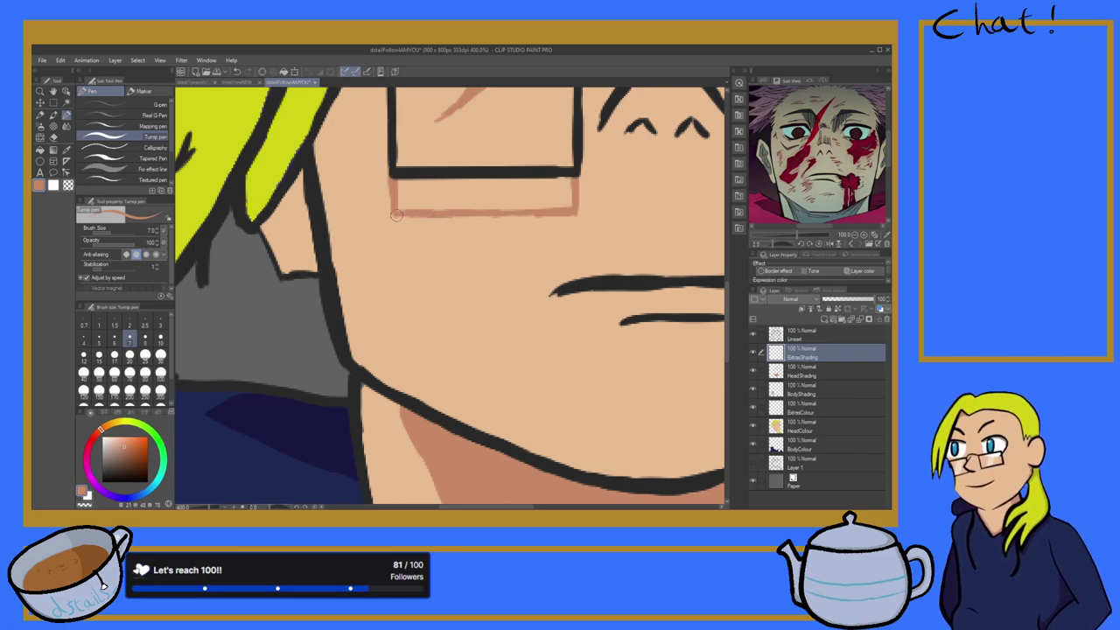
# Step: Outline a matching rectangular shadow beneath the other lens, on the side of the fully visible ear
pyautogui.scroll(-7, 433, 205)
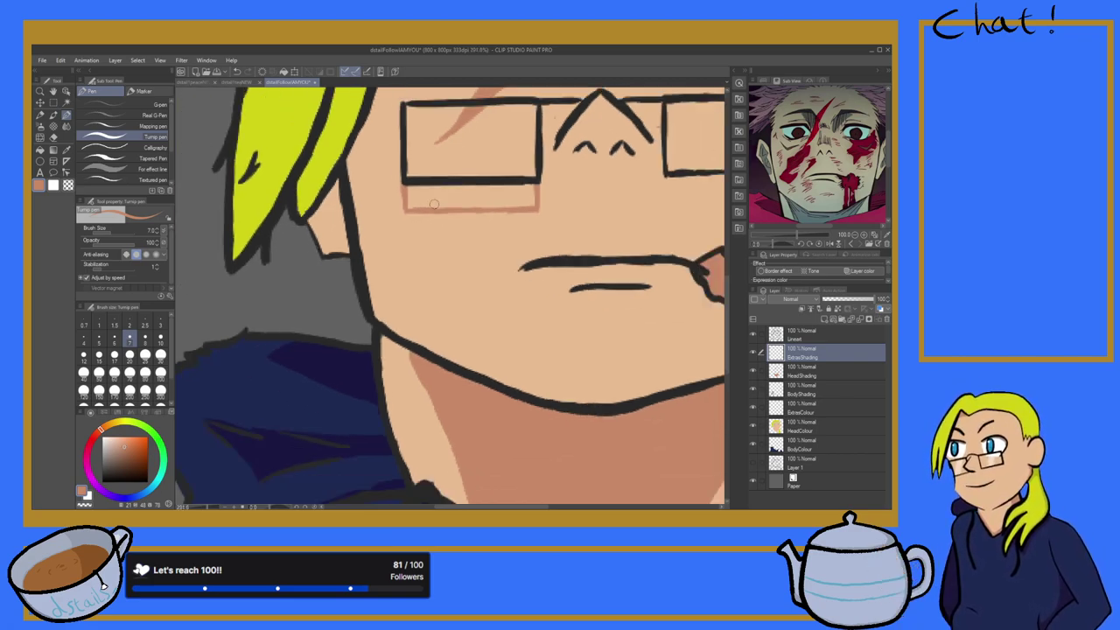
pyautogui.scroll(6, 552, 186)
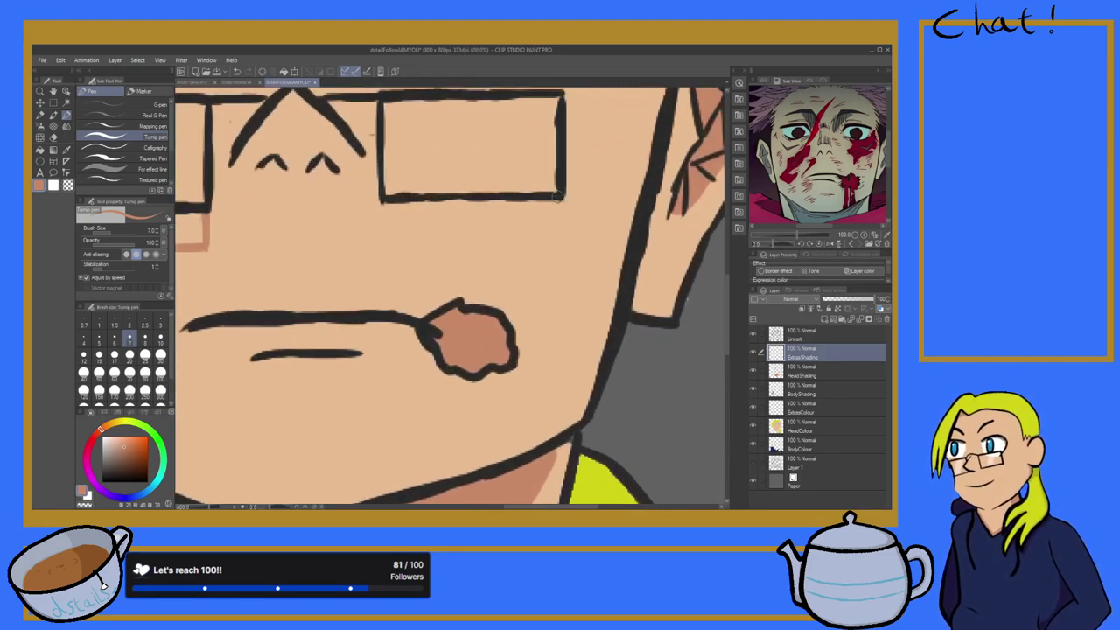
pyautogui.moveTo(558, 200); pyautogui.dragTo(558, 229)
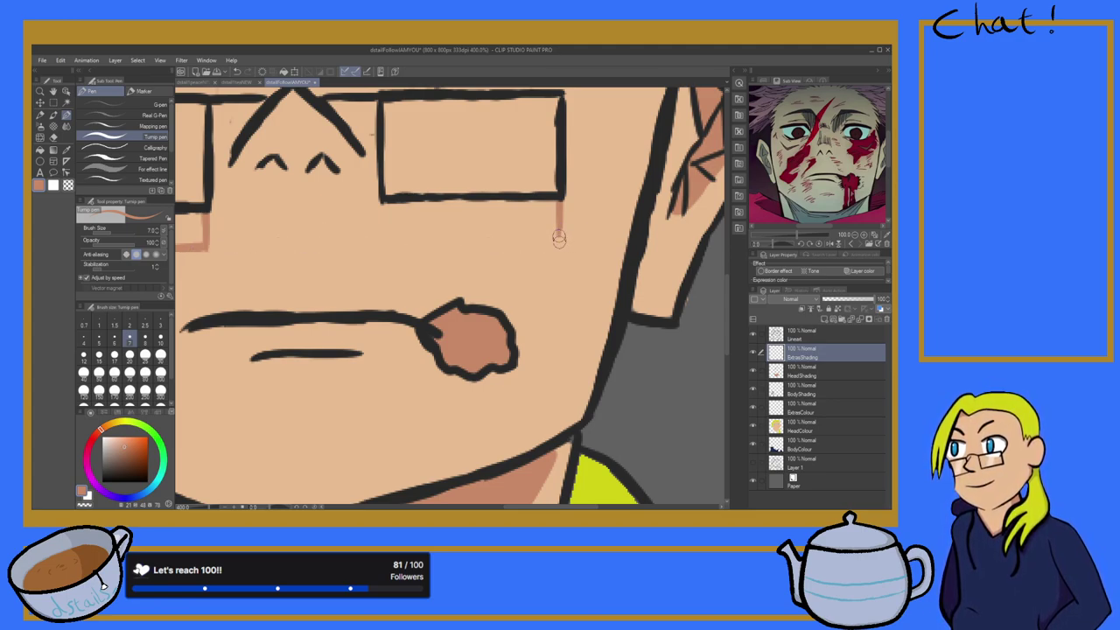
pyautogui.moveTo(559, 237); pyautogui.dragTo(559, 242)
pyautogui.moveTo(384, 203); pyautogui.dragTo(382, 239)
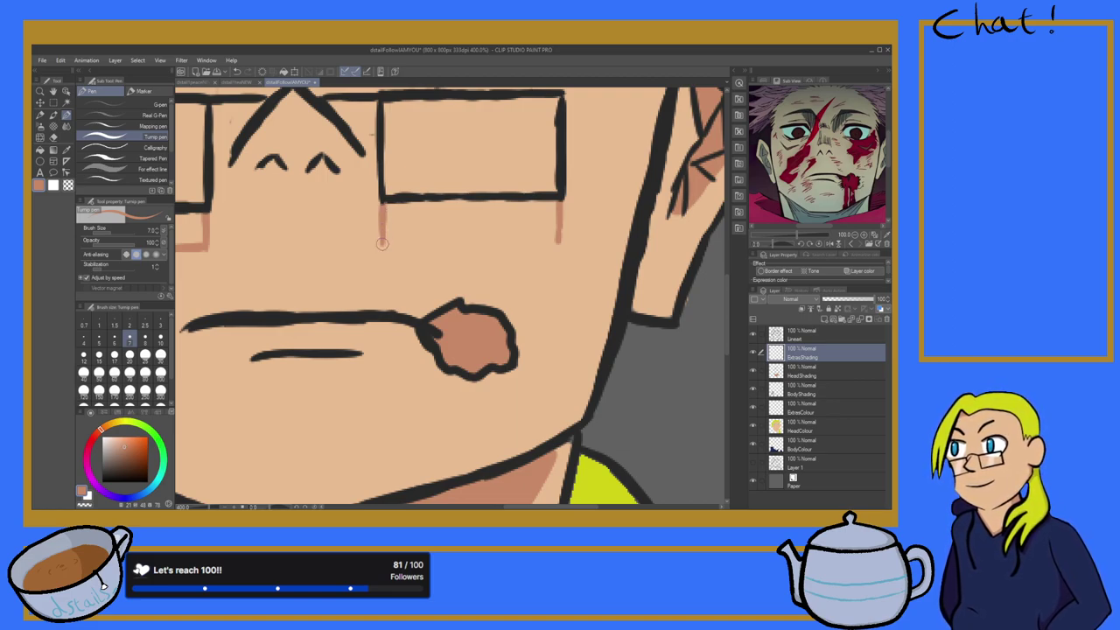
pyautogui.moveTo(556, 241)
pyautogui.mouseDown()
pyautogui.moveTo(381, 245)
pyautogui.moveTo(460, 241)
pyautogui.mouseUp()
# Step: Examine both lens shadows close up and from a distance for even thickness and alignment with the glasses frame
pyautogui.scroll(-8, 441, 251)
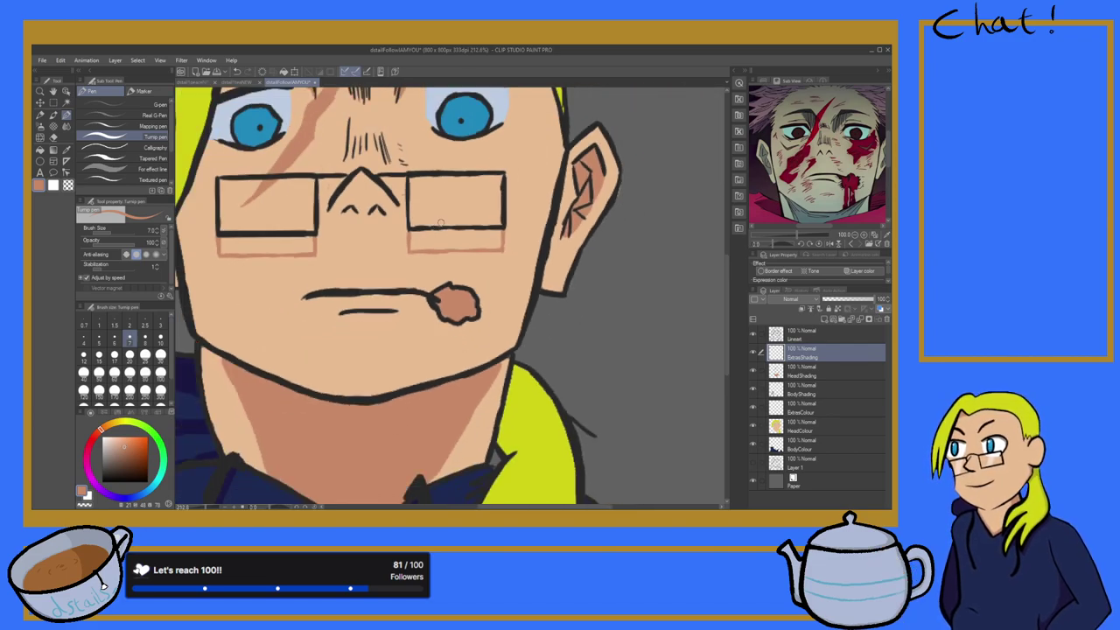
pyautogui.scroll(-2, 428, 258)
pyautogui.scroll(10, 414, 282)
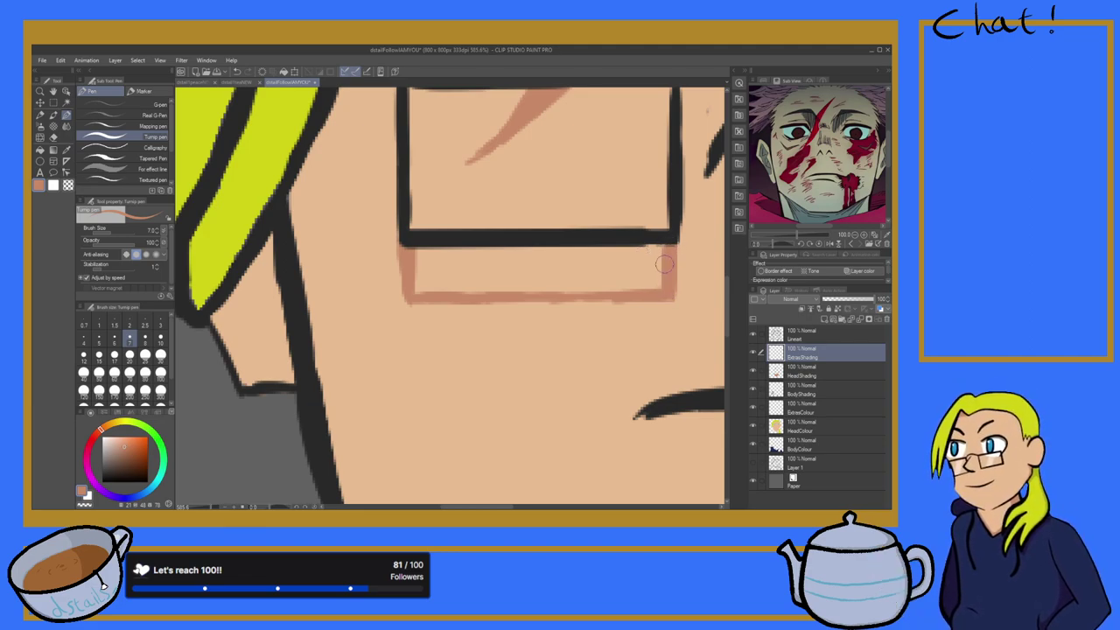
pyautogui.scroll(-10, 664, 268)
pyautogui.scroll(10, 573, 263)
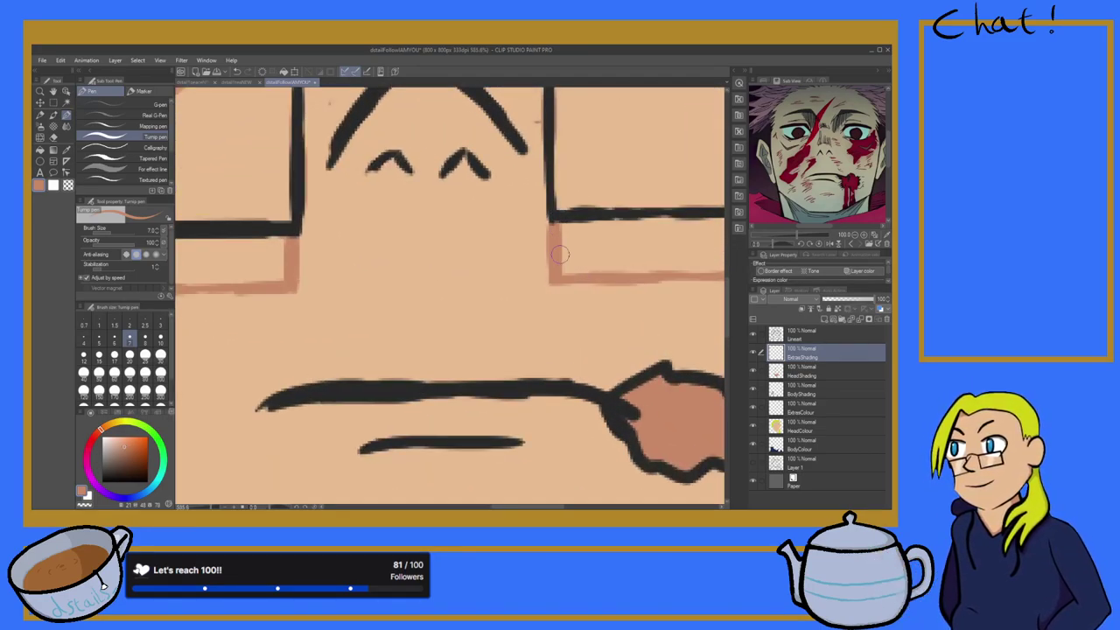
pyautogui.scroll(-4, 560, 257)
pyautogui.scroll(6, 613, 226)
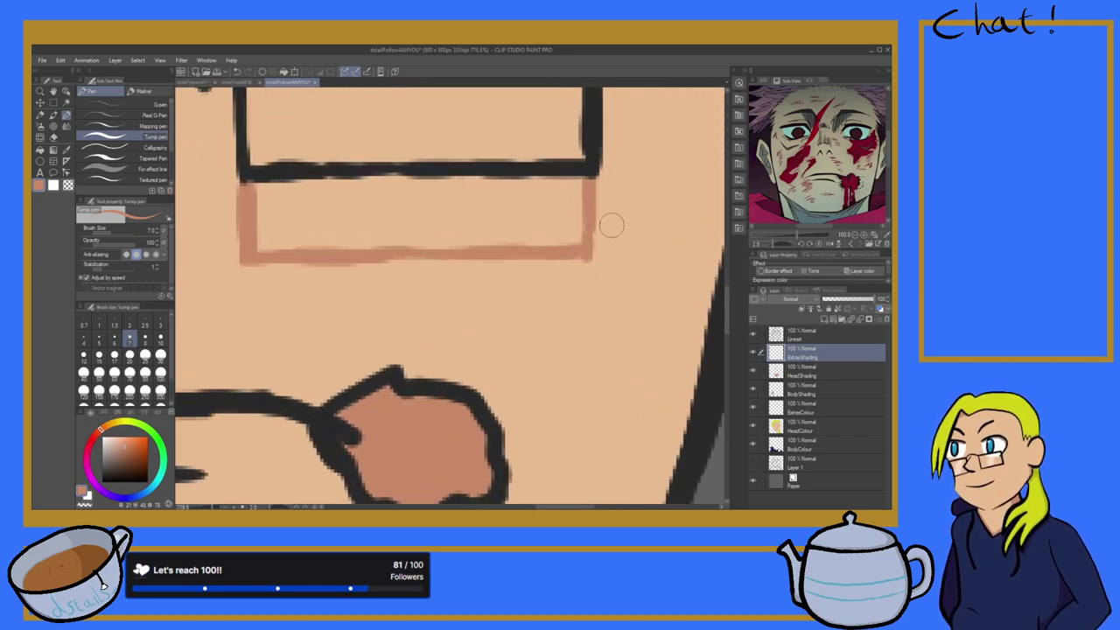
pyautogui.scroll(-4, 573, 175)
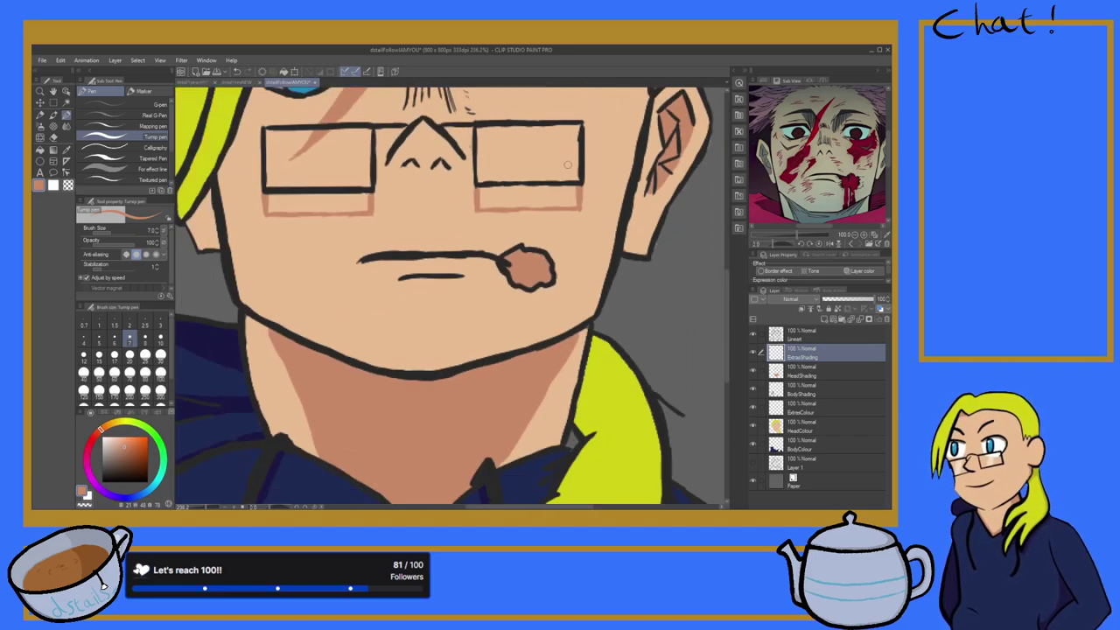
# Step: Shade the partly hidden ear along the edge of the long side hair with the brownish shadow colour
pyautogui.scroll(-3, 567, 164)
pyautogui.scroll(6, 332, 135)
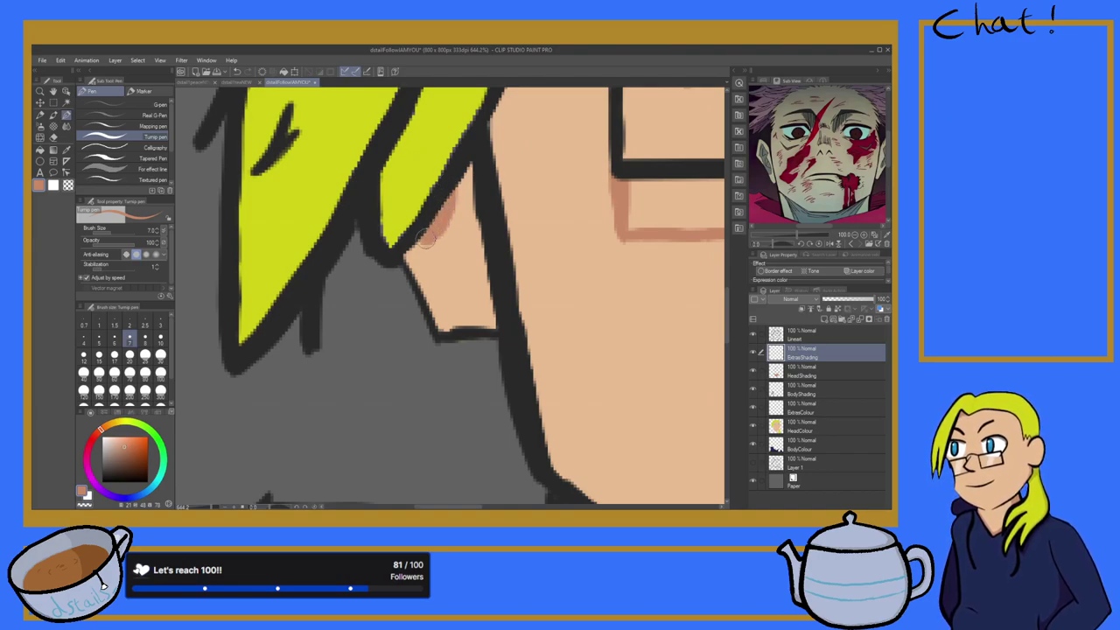
pyautogui.moveTo(424, 236)
pyautogui.mouseDown()
pyautogui.moveTo(444, 192)
pyautogui.moveTo(453, 211)
pyautogui.moveTo(441, 240)
pyautogui.moveTo(450, 225)
pyautogui.moveTo(408, 258)
pyautogui.moveTo(462, 173)
pyautogui.moveTo(458, 207)
pyautogui.moveTo(437, 233)
pyautogui.moveTo(462, 196)
pyautogui.moveTo(430, 247)
pyautogui.moveTo(459, 208)
pyautogui.moveTo(421, 255)
pyautogui.moveTo(461, 206)
pyautogui.moveTo(412, 260)
pyautogui.moveTo(440, 233)
pyautogui.moveTo(422, 263)
pyautogui.moveTo(472, 185)
pyautogui.moveTo(420, 262)
pyautogui.moveTo(470, 199)
pyautogui.moveTo(412, 274)
pyautogui.moveTo(475, 201)
pyautogui.moveTo(414, 278)
pyautogui.moveTo(475, 201)
pyautogui.mouseUp()
# Step: Examine the shading of the partly hidden ear and the whole portrait, both close up and from a distance
pyautogui.scroll(-6, 472, 207)
pyautogui.scroll(-4, 472, 210)
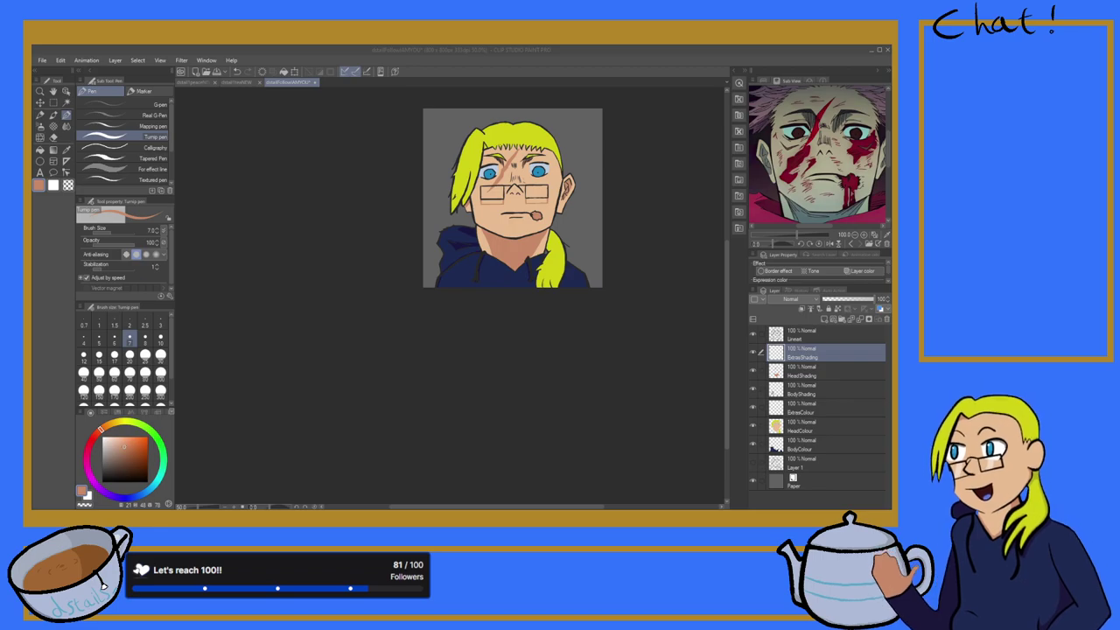
pyautogui.scroll(3, 487, 195)
pyautogui.scroll(-4, 481, 185)
pyautogui.scroll(5, 481, 161)
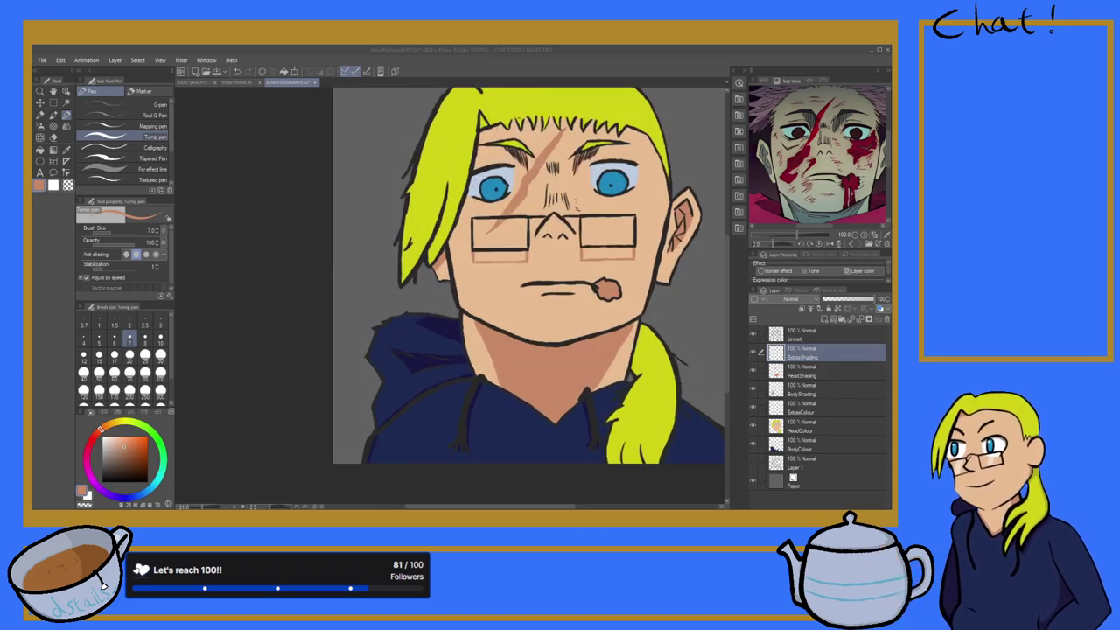
pyautogui.scroll(1, 479, 161)
pyautogui.scroll(1, 481, 149)
pyautogui.scroll(-4, 481, 149)
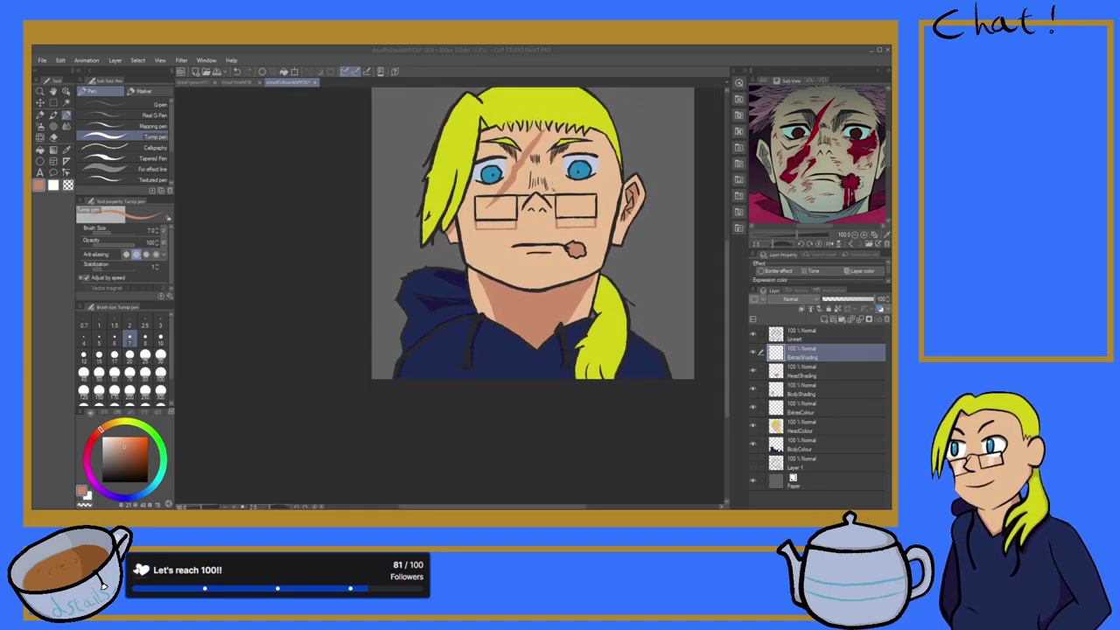
pyautogui.scroll(3, 481, 153)
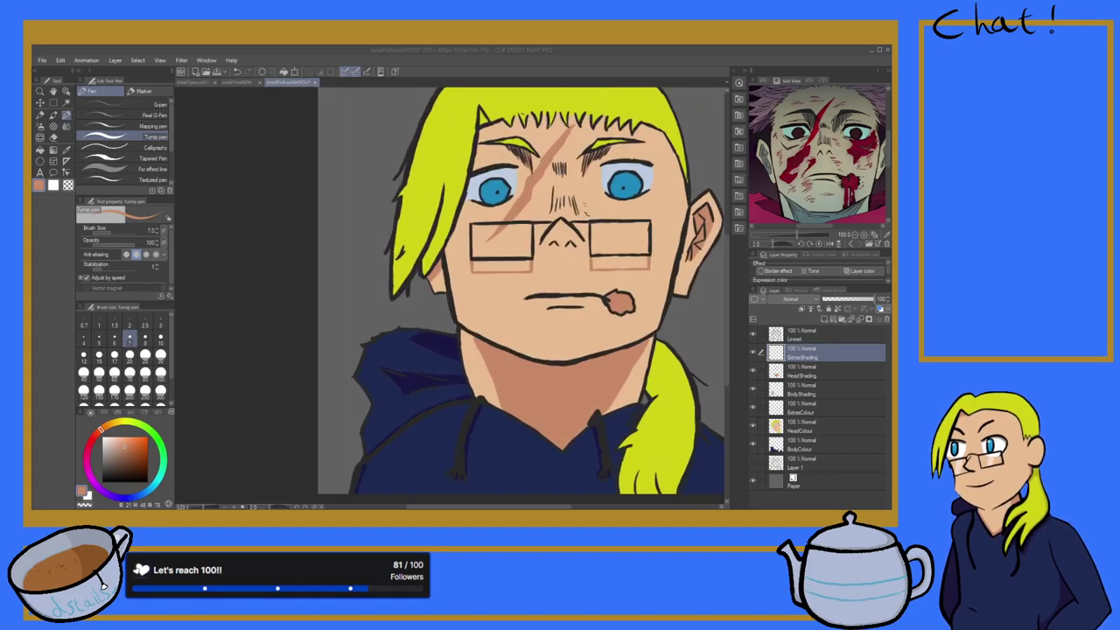
pyautogui.hotkey('ctrl', '+')
pyautogui.hotkey('ctrl', '-')
# Step: Sample the yellow-green hair colour from the ColourLayers of the earlier drawing detail1peaceNEW, and return to the portrait
pyautogui.press('i')
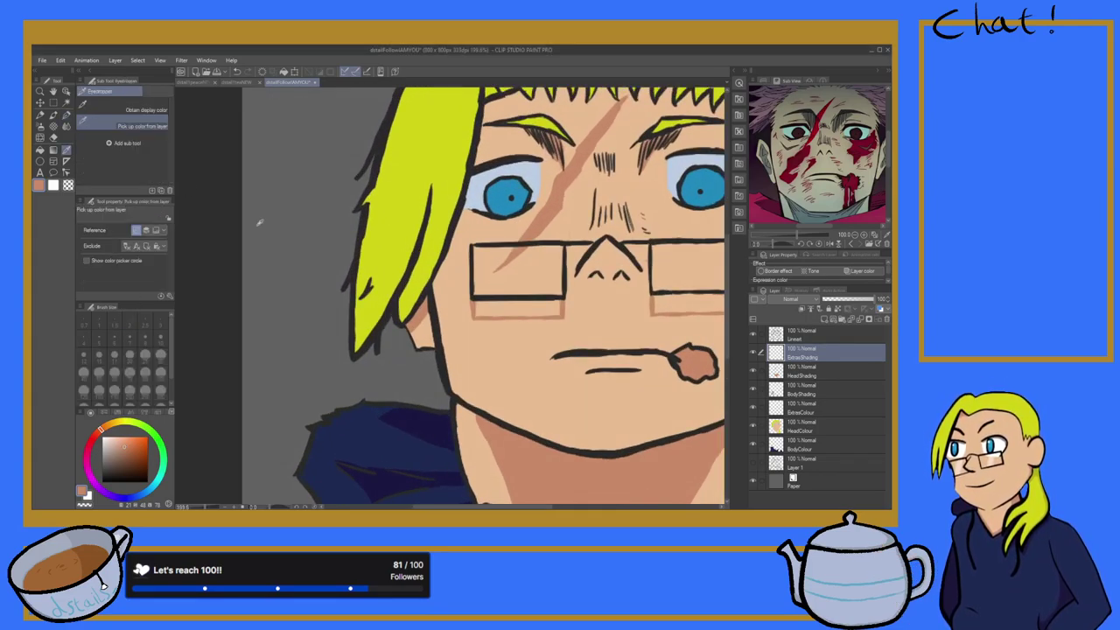
pyautogui.hotkey('ctrl', '-')
pyautogui.hotkey('ctrl', '-')
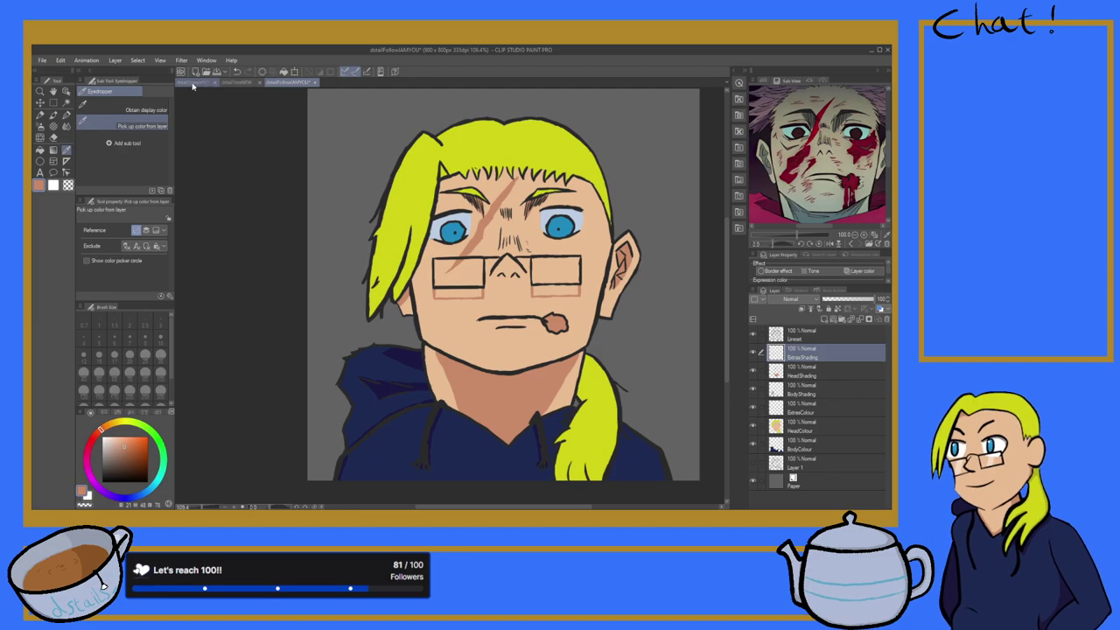
pyautogui.click(194, 82)
pyautogui.click(268, 264)
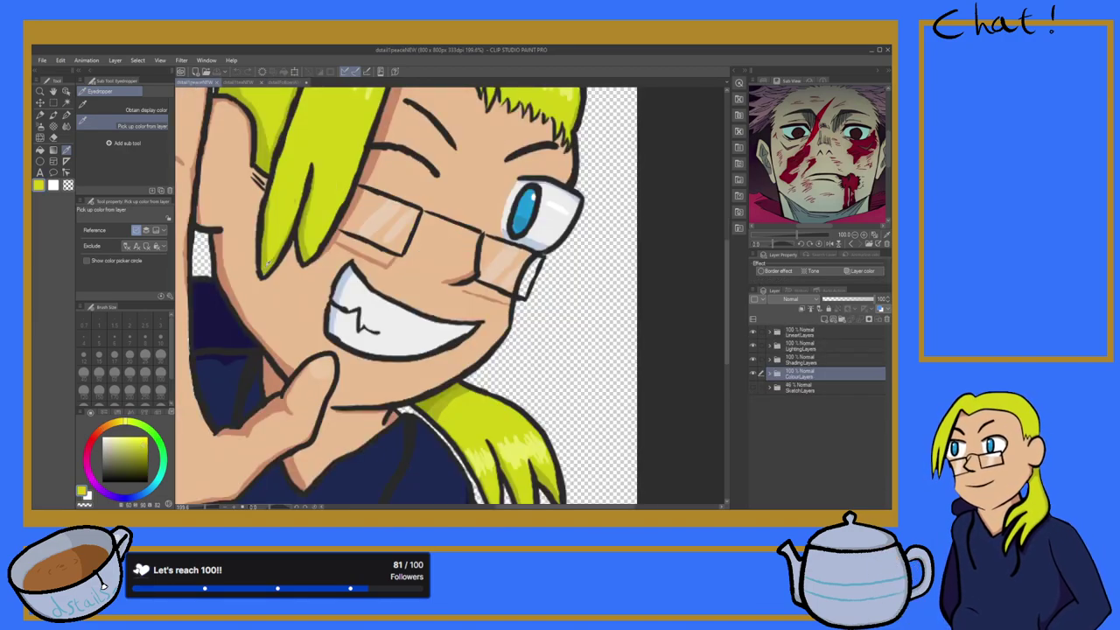
pyautogui.click(288, 82)
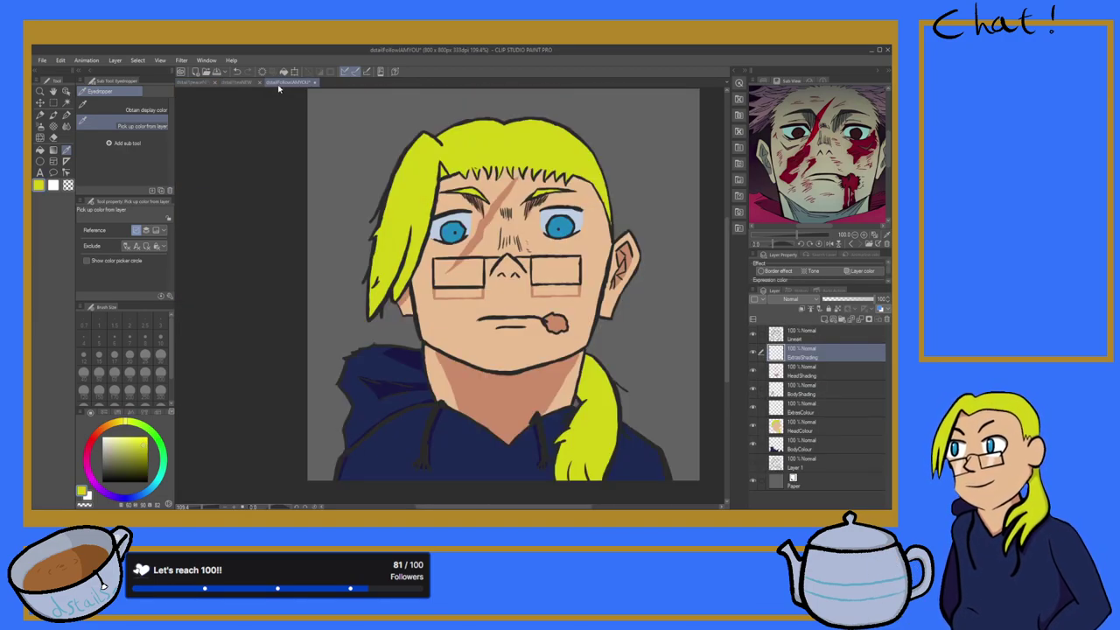
# Step: Make HeadShading the active layer and try the sampled colour with the Turnip pen on the grey background beside the side hair
pyautogui.click(67, 115)
pyautogui.scroll(2, 368, 277)
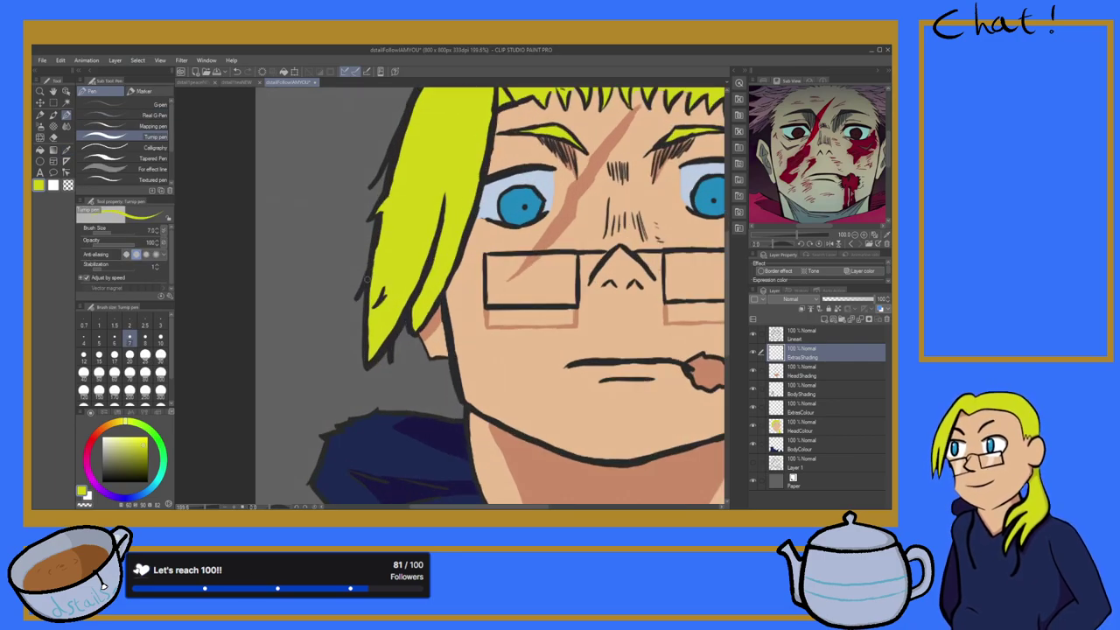
pyautogui.scroll(2, 368, 276)
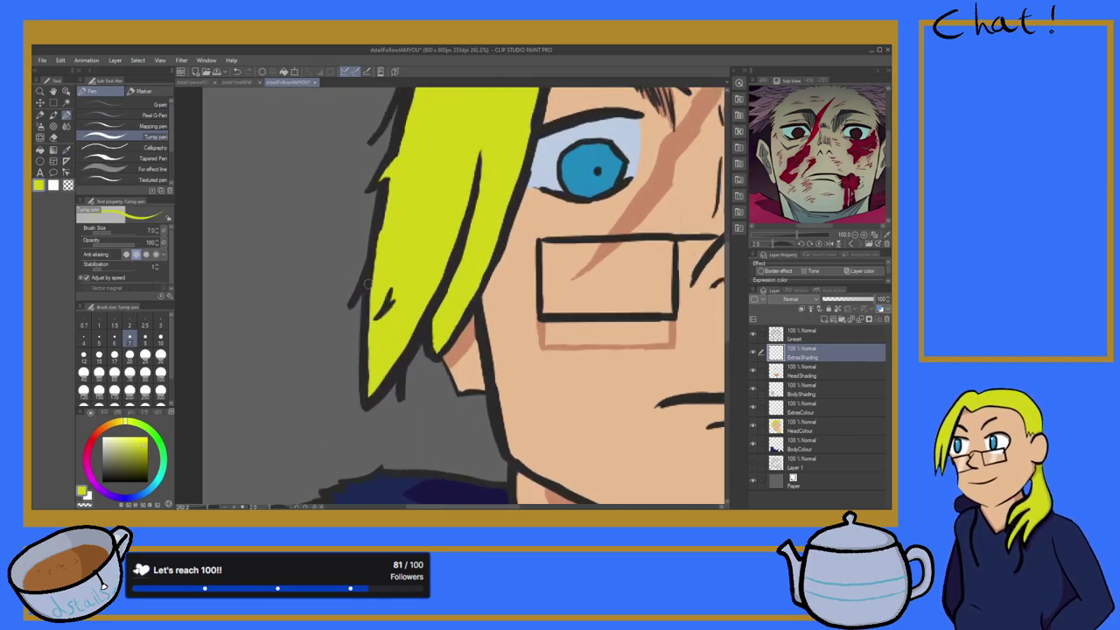
pyautogui.click(811, 375)
pyautogui.scroll(2, 418, 370)
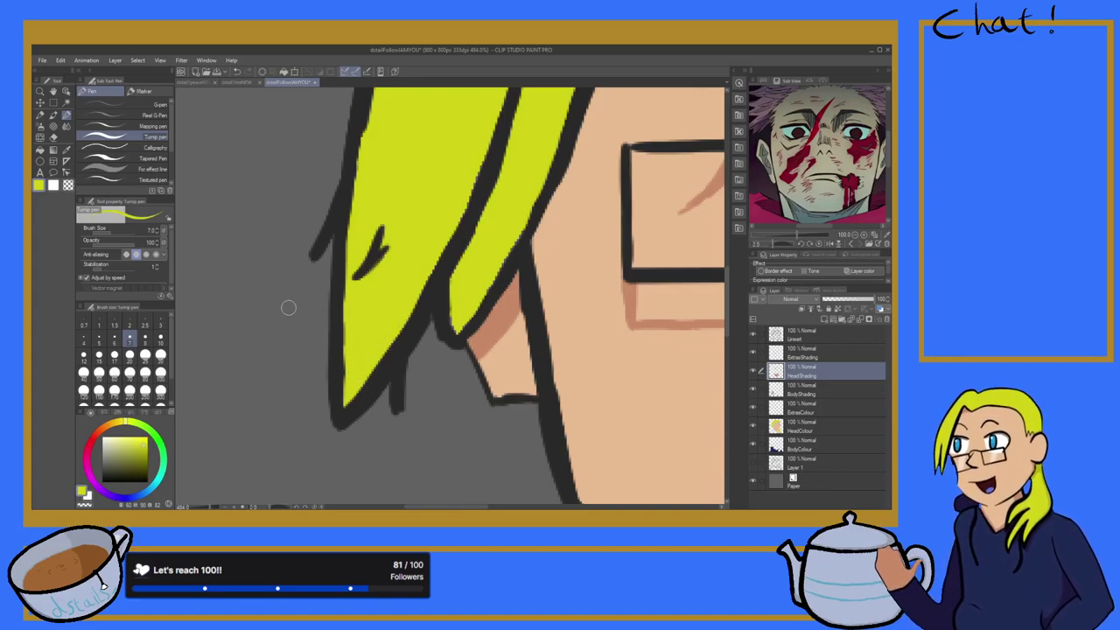
pyautogui.moveTo(300, 317); pyautogui.dragTo(263, 288)
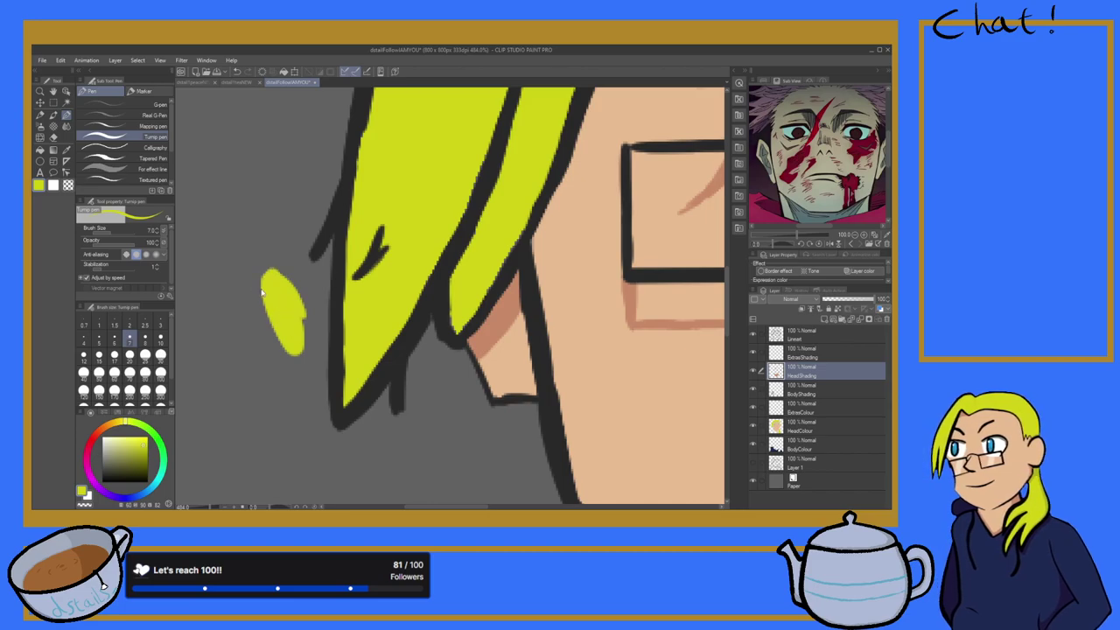
pyautogui.hotkey('ctrl', 'z')
# Step: Sample the darker yellow-green hair shadow from the ShadingLayers of the detail1peaceNEW drawing, and return to the portrait
pyautogui.click(196, 81)
pyautogui.scroll(2, 213, 217)
pyautogui.scroll(2, 279, 140)
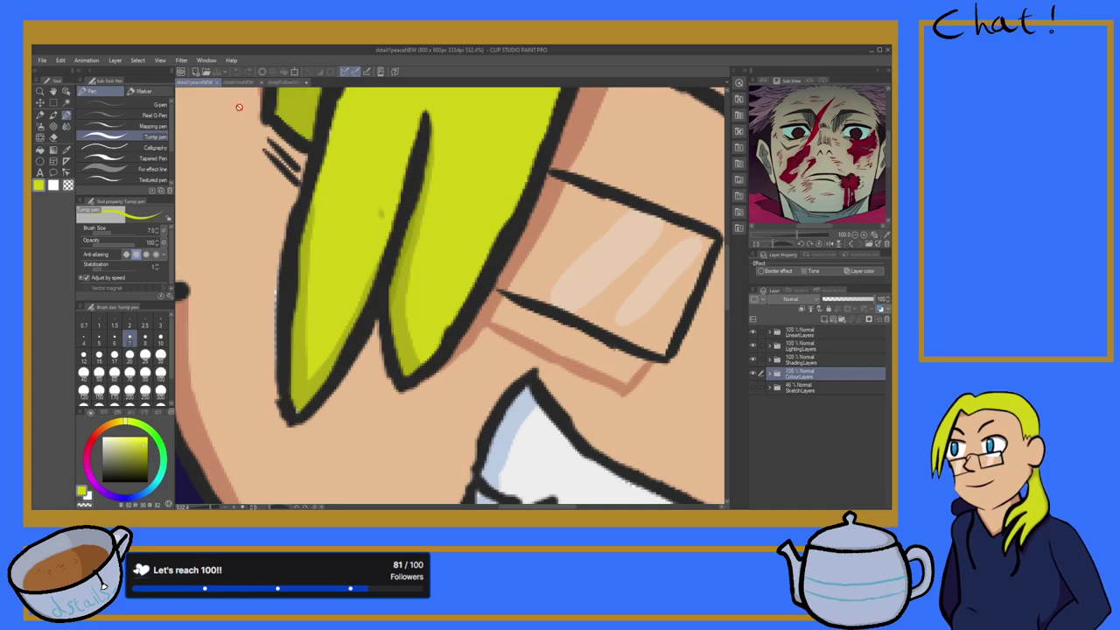
pyautogui.click(66, 150)
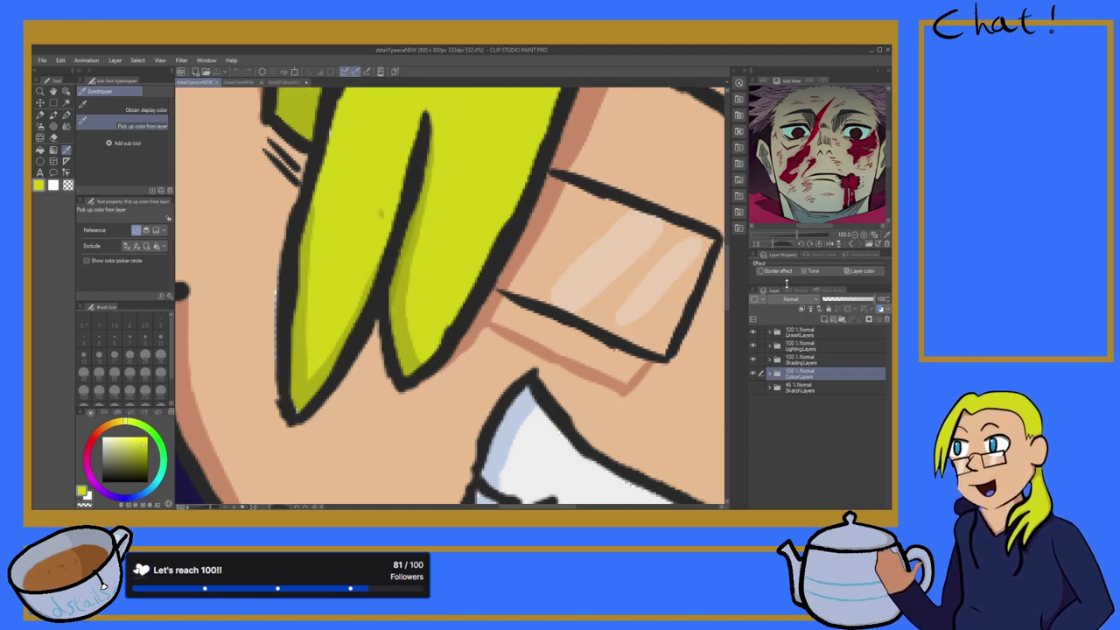
pyautogui.click(798, 358)
pyautogui.click(300, 353)
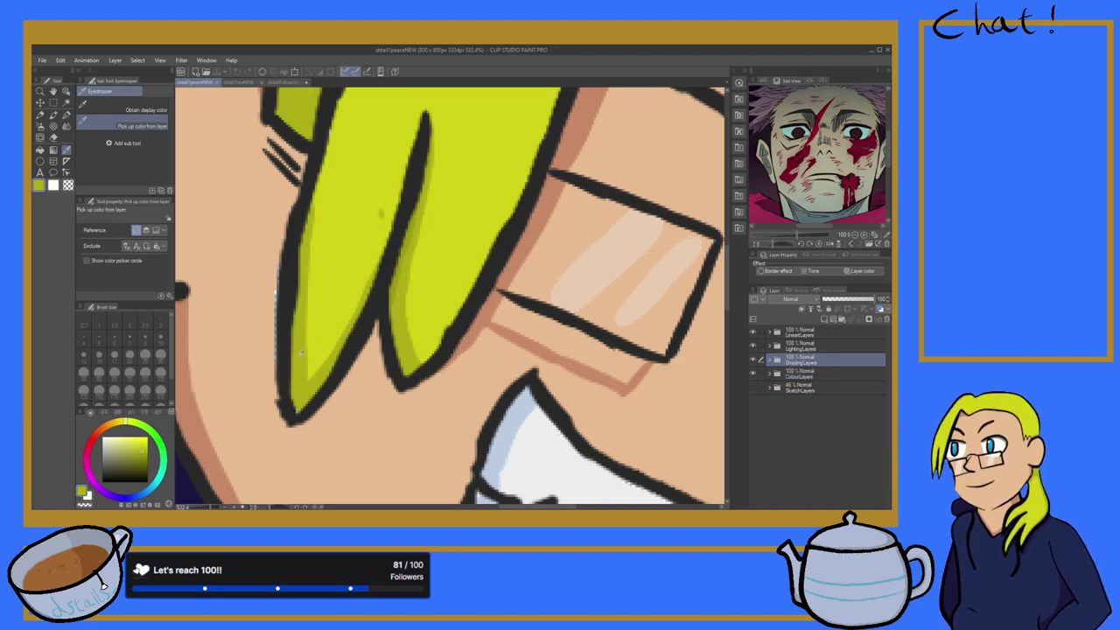
pyautogui.click(288, 81)
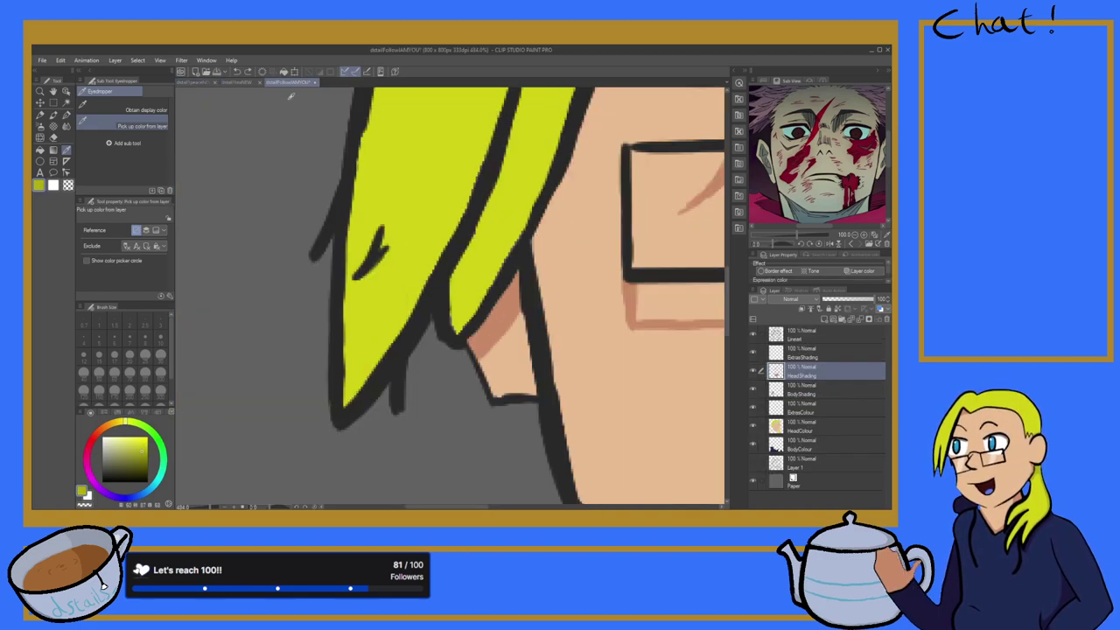
# Step: Shade the pointed tips of both side hair strands with the dark yellow-green, using the size 7 Turnip pen
pyautogui.click(67, 118)
pyautogui.scroll(-5, 250, 214)
pyautogui.scroll(4, 326, 294)
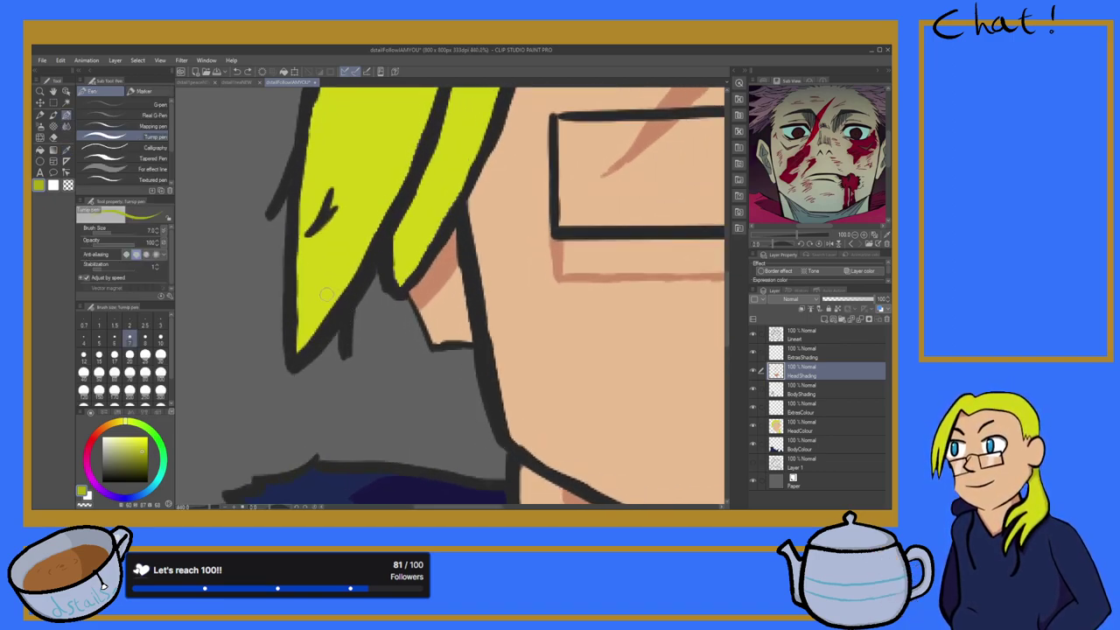
pyautogui.moveTo(333, 310)
pyautogui.mouseDown()
pyautogui.moveTo(300, 346)
pyautogui.moveTo(293, 300)
pyautogui.moveTo(313, 322)
pyautogui.moveTo(294, 300)
pyautogui.moveTo(336, 305)
pyautogui.moveTo(342, 297)
pyautogui.moveTo(300, 307)
pyautogui.moveTo(303, 294)
pyautogui.moveTo(300, 304)
pyautogui.moveTo(348, 289)
pyautogui.moveTo(324, 307)
pyautogui.moveTo(302, 303)
pyautogui.moveTo(303, 290)
pyautogui.moveTo(329, 288)
pyautogui.moveTo(294, 301)
pyautogui.moveTo(338, 290)
pyautogui.moveTo(357, 264)
pyautogui.moveTo(335, 288)
pyautogui.moveTo(304, 290)
pyautogui.moveTo(332, 281)
pyautogui.moveTo(372, 235)
pyautogui.mouseUp()
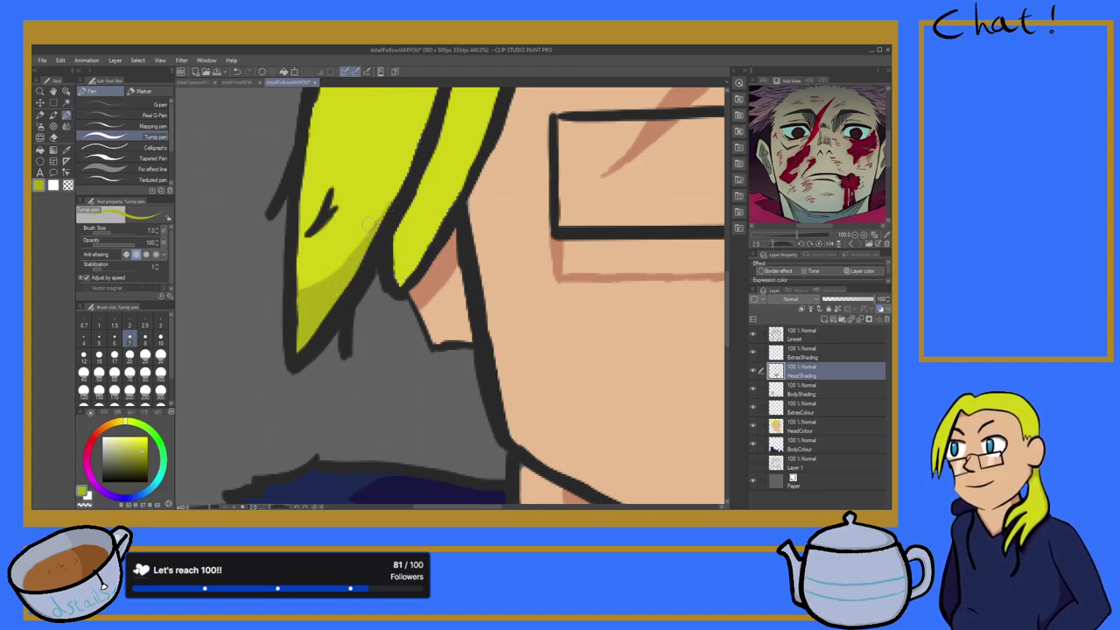
pyautogui.moveTo(394, 231)
pyautogui.mouseDown()
pyautogui.moveTo(418, 264)
pyautogui.moveTo(426, 248)
pyautogui.moveTo(393, 272)
pyautogui.moveTo(396, 234)
pyautogui.moveTo(420, 259)
pyautogui.moveTo(408, 236)
pyautogui.moveTo(395, 252)
pyautogui.moveTo(418, 252)
pyautogui.moveTo(447, 221)
pyautogui.moveTo(402, 254)
pyautogui.moveTo(445, 216)
pyautogui.moveTo(454, 199)
pyautogui.moveTo(428, 237)
pyautogui.moveTo(458, 197)
pyautogui.moveTo(406, 245)
pyautogui.moveTo(473, 159)
pyautogui.moveTo(429, 225)
pyautogui.moveTo(459, 199)
pyautogui.moveTo(406, 262)
pyautogui.moveTo(444, 207)
pyautogui.moveTo(395, 228)
pyautogui.moveTo(437, 213)
pyautogui.mouseUp()
pyautogui.moveTo(465, 174)
pyautogui.mouseDown()
pyautogui.moveTo(398, 229)
pyautogui.moveTo(439, 204)
pyautogui.moveTo(404, 227)
pyautogui.moveTo(476, 152)
pyautogui.mouseUp()
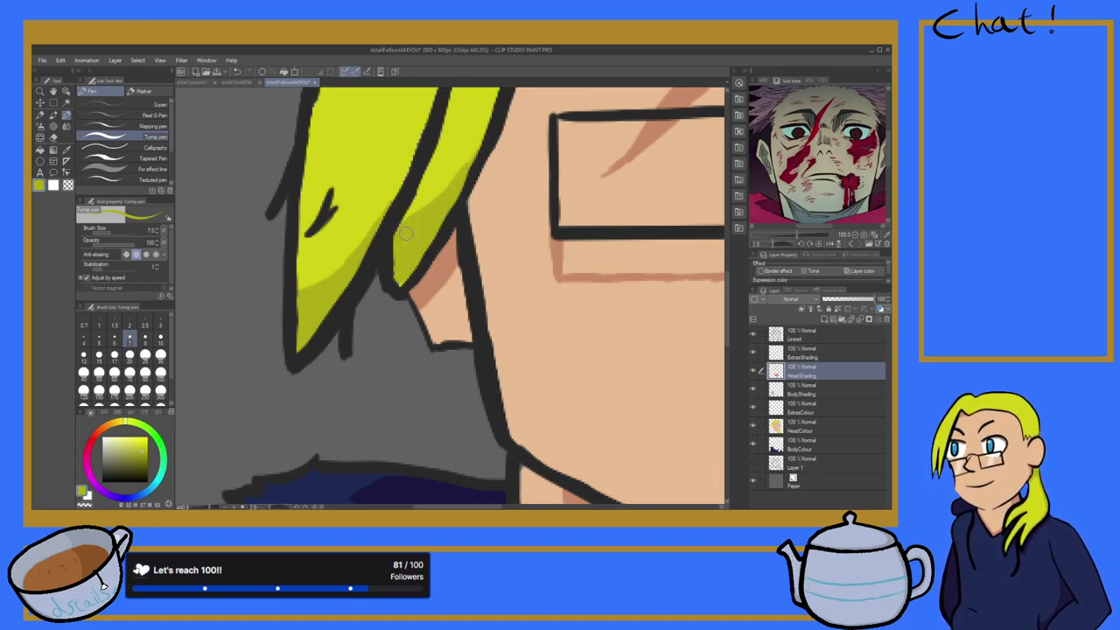
pyautogui.moveTo(484, 141); pyautogui.dragTo(434, 204)
# Step: Extend the inner strand's shadow upward as a tapering band along the dark line that separates the two side strands
pyautogui.scroll(-5, 414, 225)
pyautogui.scroll(4, 414, 226)
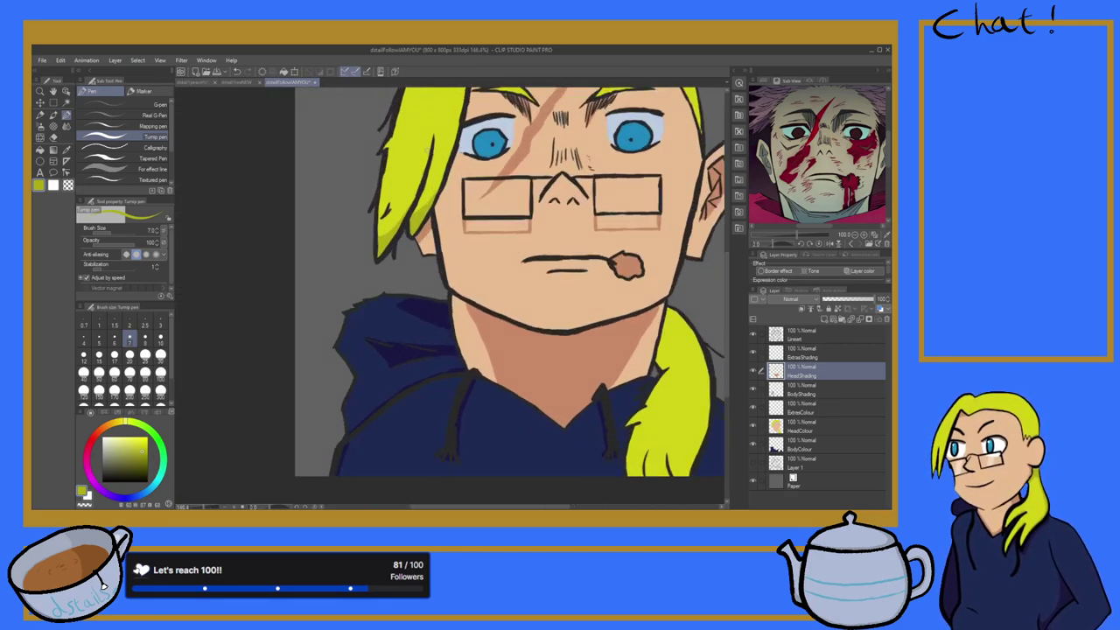
pyautogui.scroll(2, 428, 151)
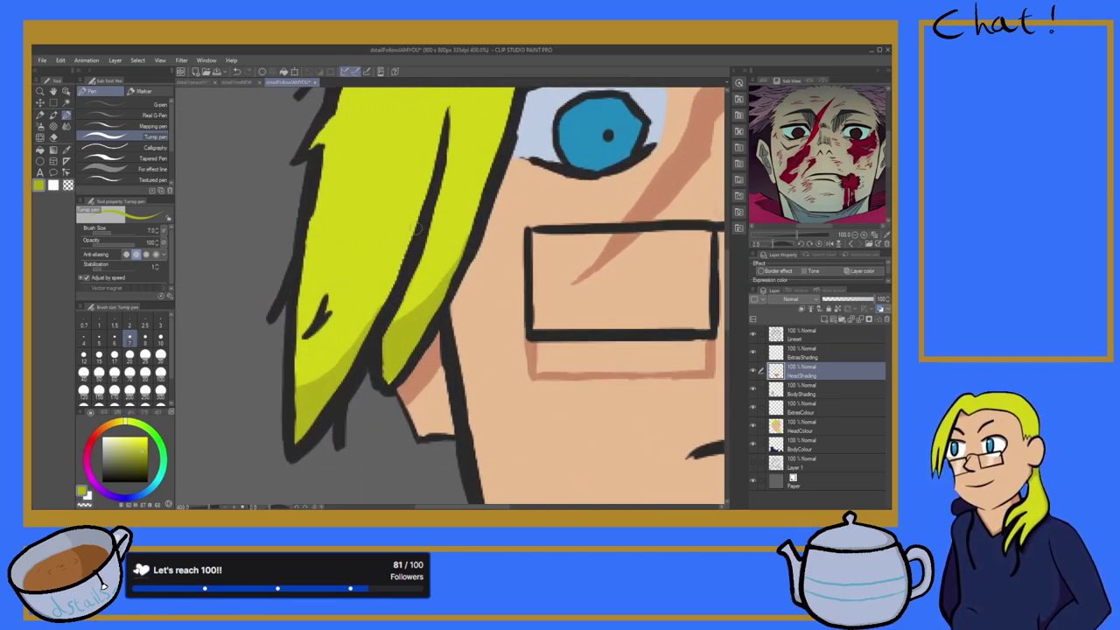
pyautogui.moveTo(414, 279); pyautogui.dragTo(397, 315)
pyautogui.moveTo(421, 252)
pyautogui.mouseDown()
pyautogui.moveTo(400, 311)
pyautogui.moveTo(439, 197)
pyautogui.mouseUp()
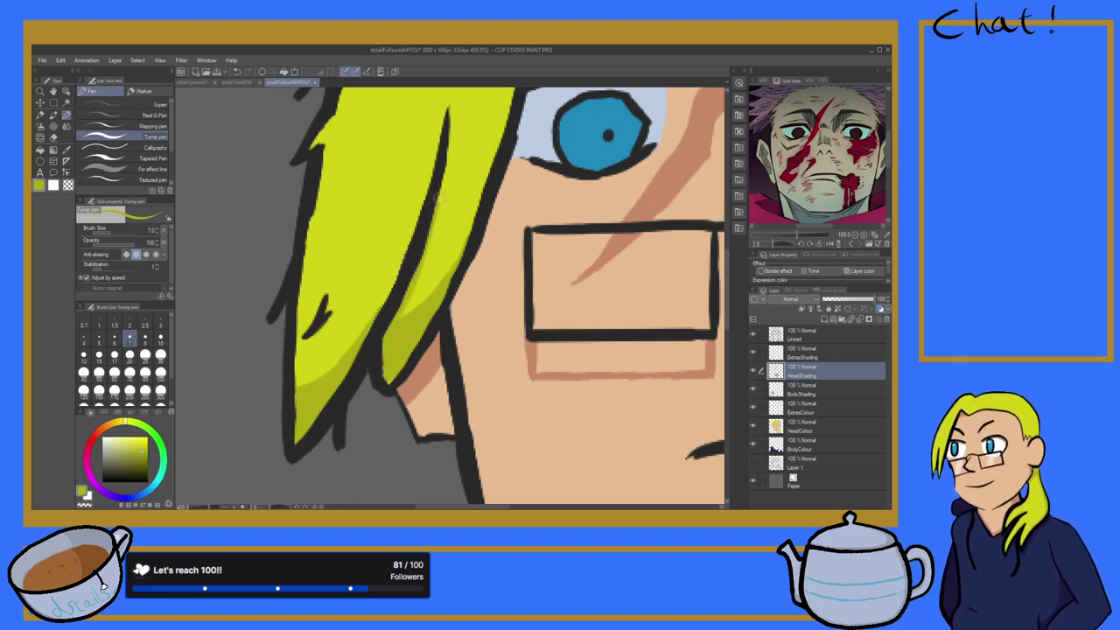
pyautogui.moveTo(429, 236); pyautogui.dragTo(444, 151)
pyautogui.moveTo(450, 105)
pyautogui.mouseDown()
pyautogui.moveTo(440, 194)
pyautogui.moveTo(451, 137)
pyautogui.moveTo(390, 337)
pyautogui.moveTo(430, 237)
pyautogui.moveTo(400, 321)
pyautogui.mouseUp()
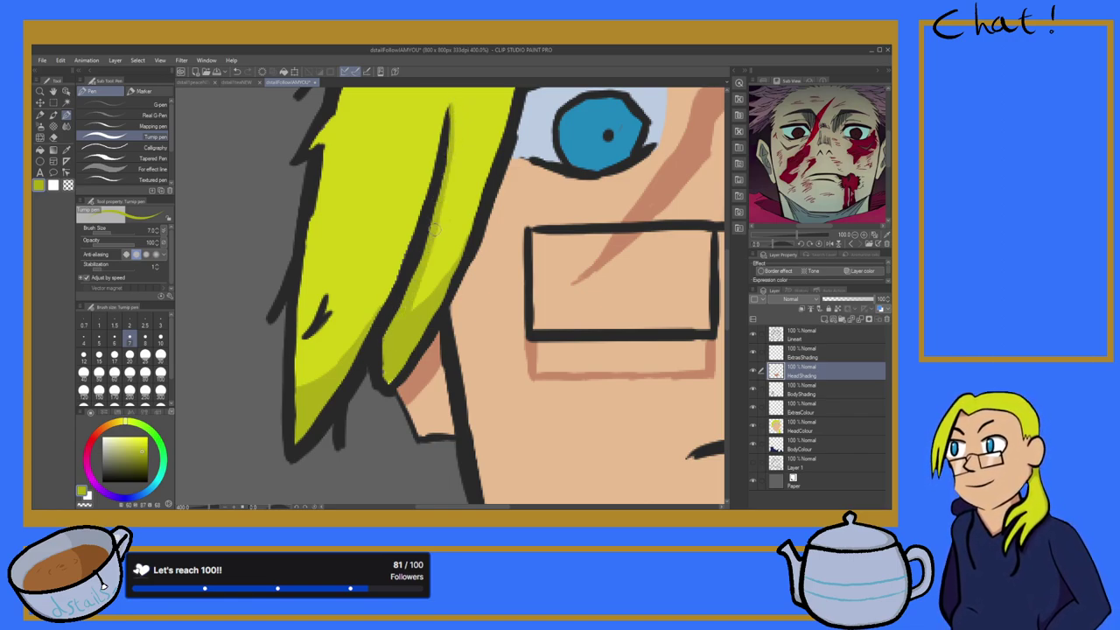
pyautogui.moveTo(440, 196); pyautogui.dragTo(394, 346)
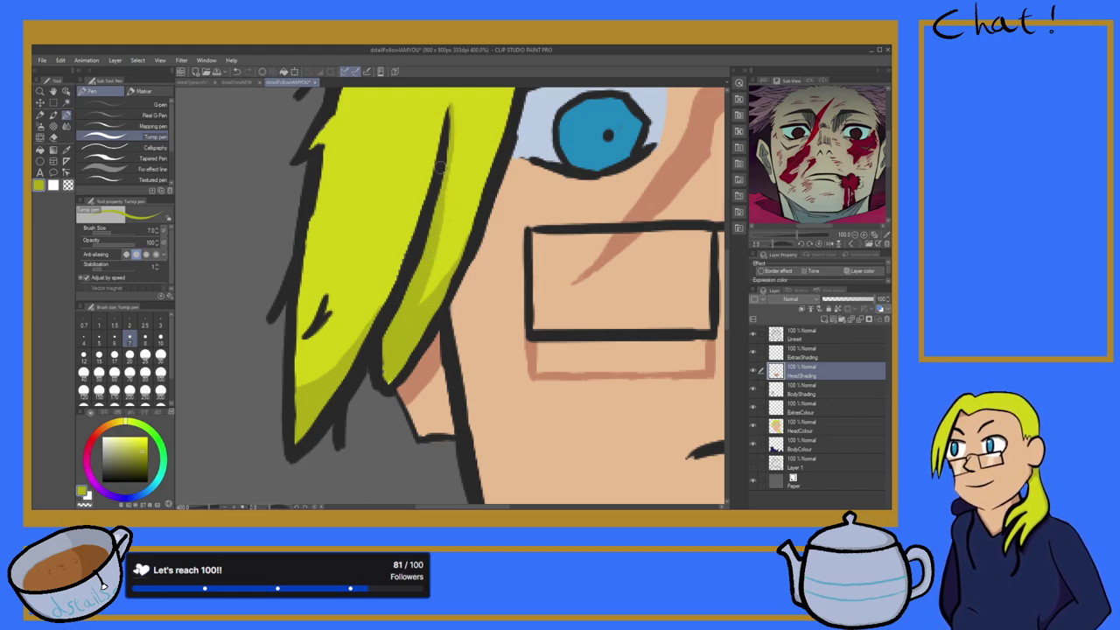
pyautogui.moveTo(448, 131); pyautogui.dragTo(426, 305)
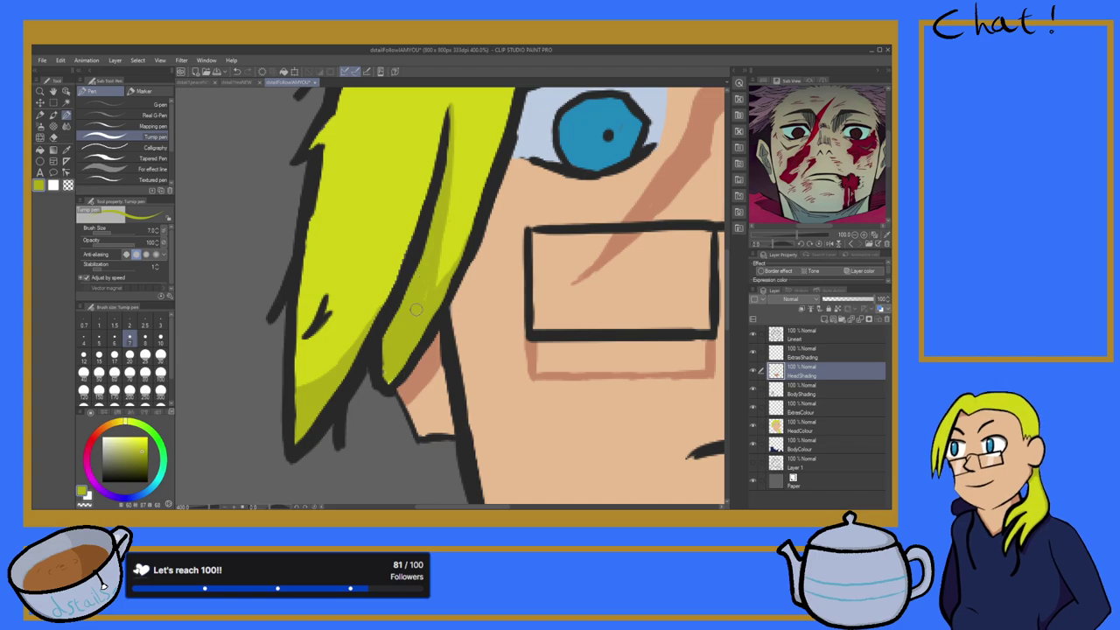
# Step: Widen the inner strand's shadow along its face-side edge, from beside the eye down to the tip
pyautogui.scroll(-5, 415, 310)
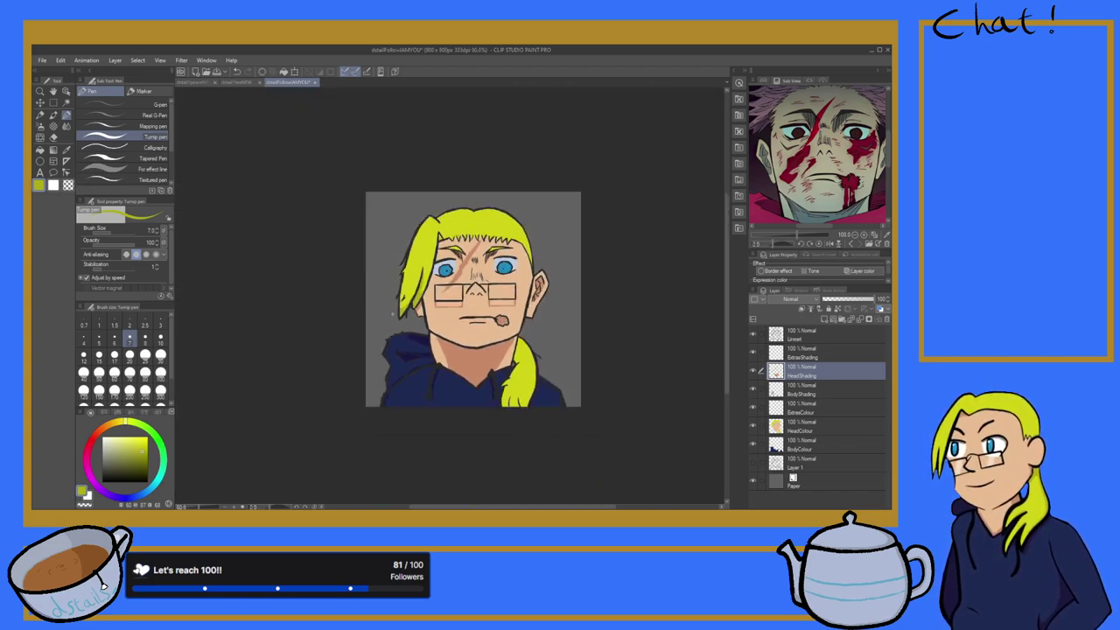
pyautogui.scroll(4, 393, 312)
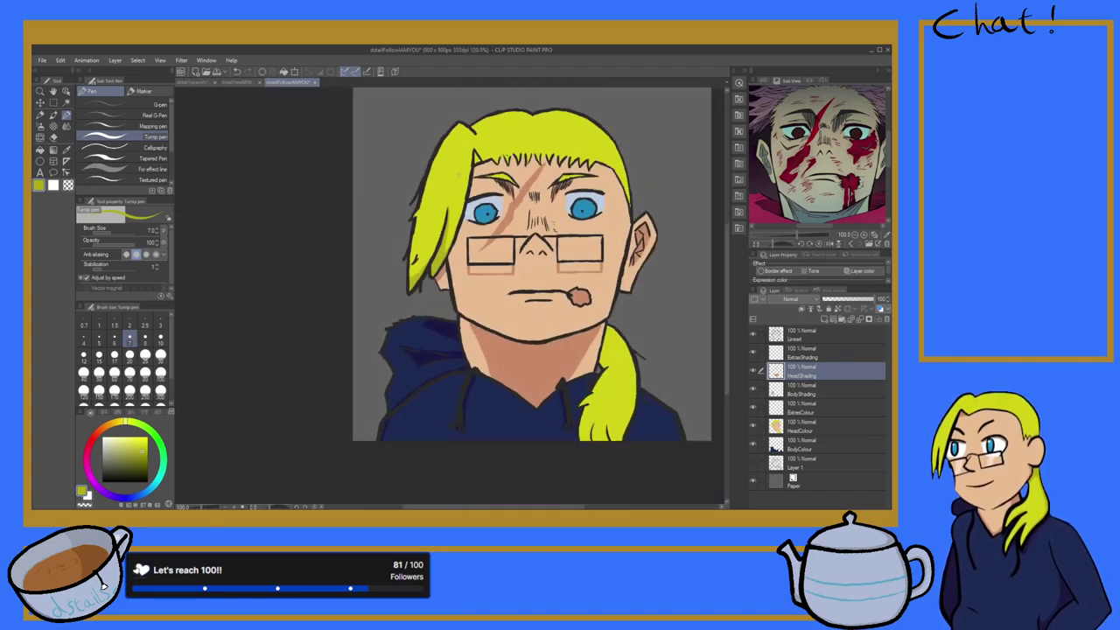
pyautogui.scroll(3, 461, 169)
pyautogui.scroll(2, 465, 315)
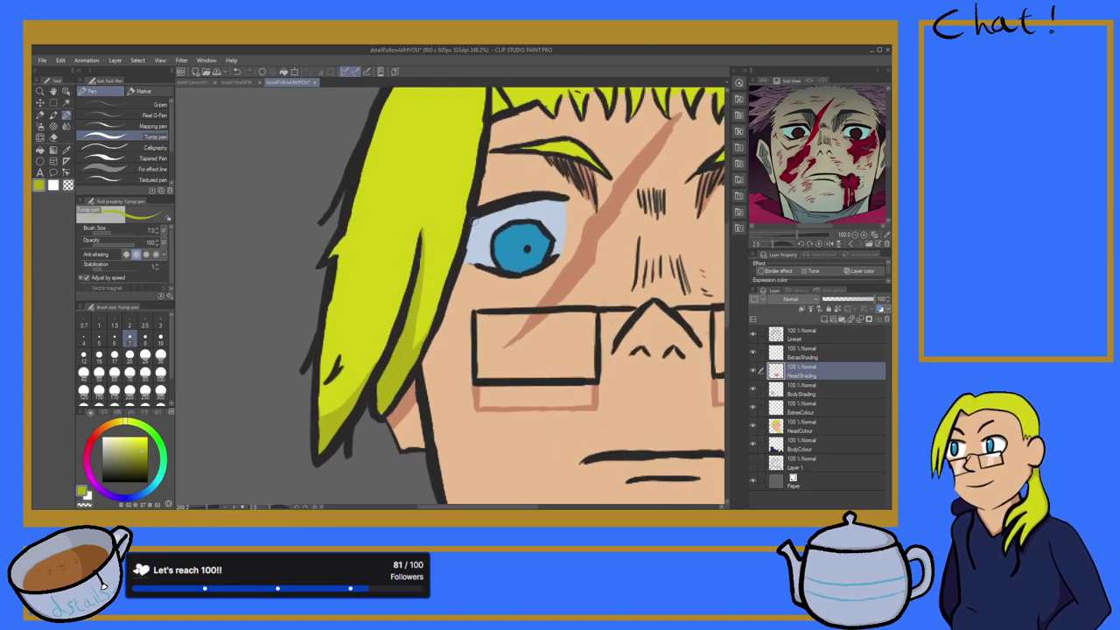
pyautogui.moveTo(468, 205); pyautogui.dragTo(436, 315)
pyautogui.moveTo(457, 253); pyautogui.dragTo(412, 348)
pyautogui.moveTo(446, 287); pyautogui.dragTo(393, 368)
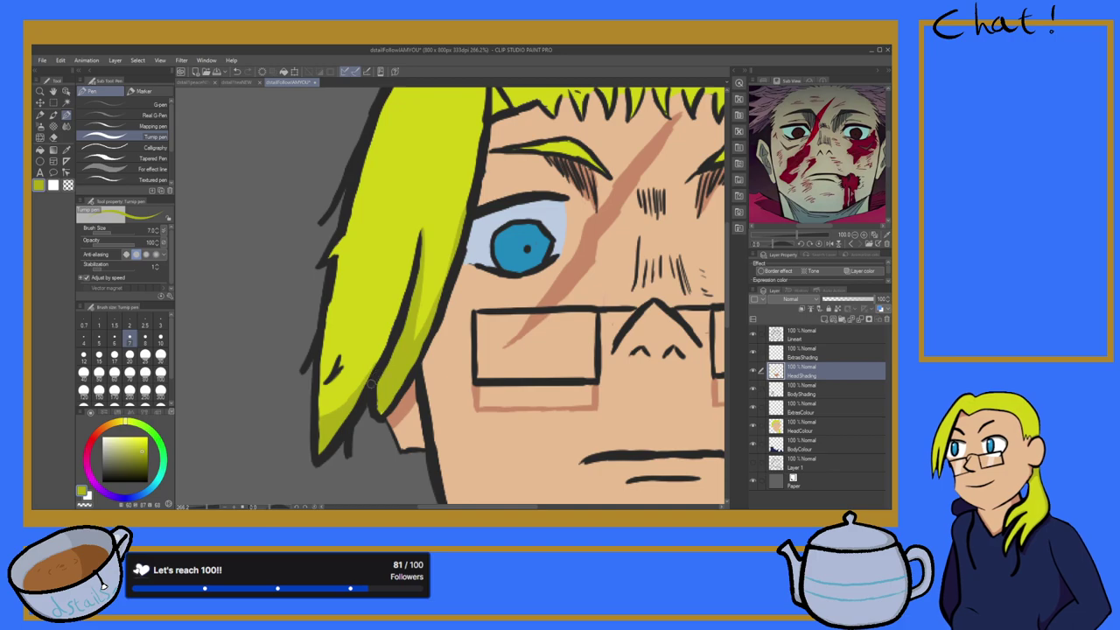
# Step: Shade the long outer strand along its inner edge, from the top of the separating line down to the tip
pyautogui.moveTo(337, 413); pyautogui.dragTo(388, 335)
pyautogui.moveTo(329, 418); pyautogui.dragTo(401, 292)
pyautogui.moveTo(361, 373); pyautogui.dragTo(419, 242)
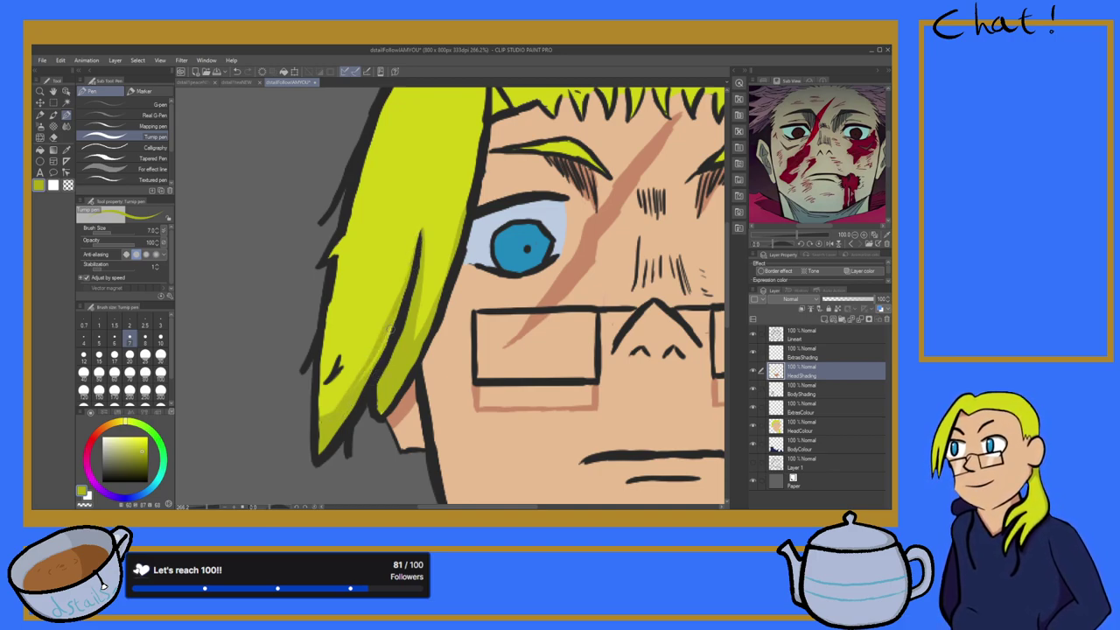
pyautogui.moveTo(378, 349); pyautogui.dragTo(342, 403)
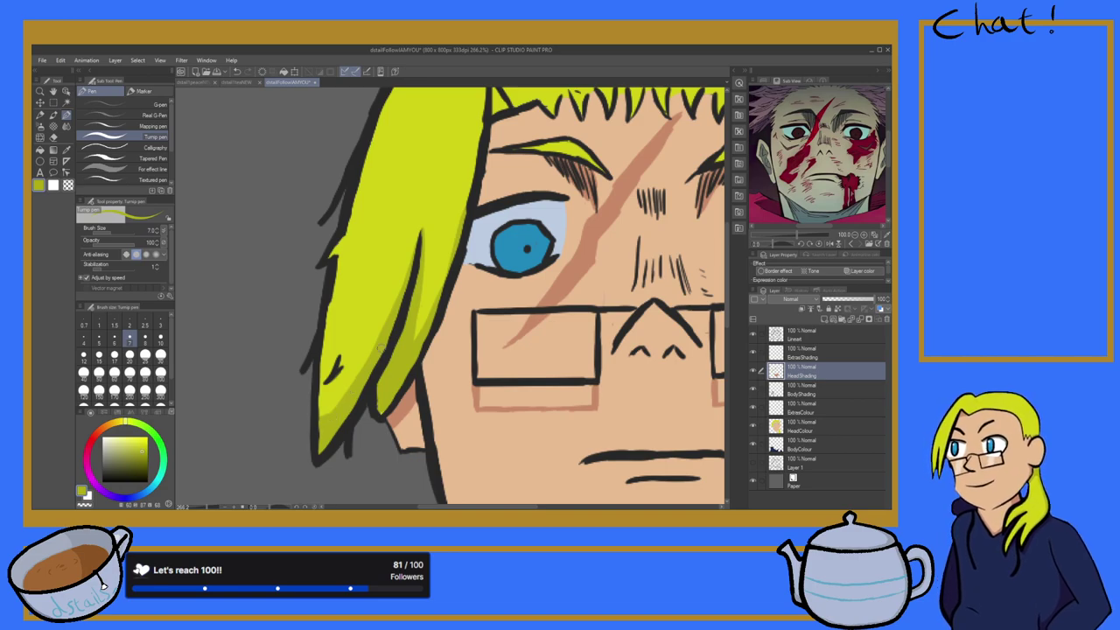
pyautogui.moveTo(371, 353); pyautogui.dragTo(326, 407)
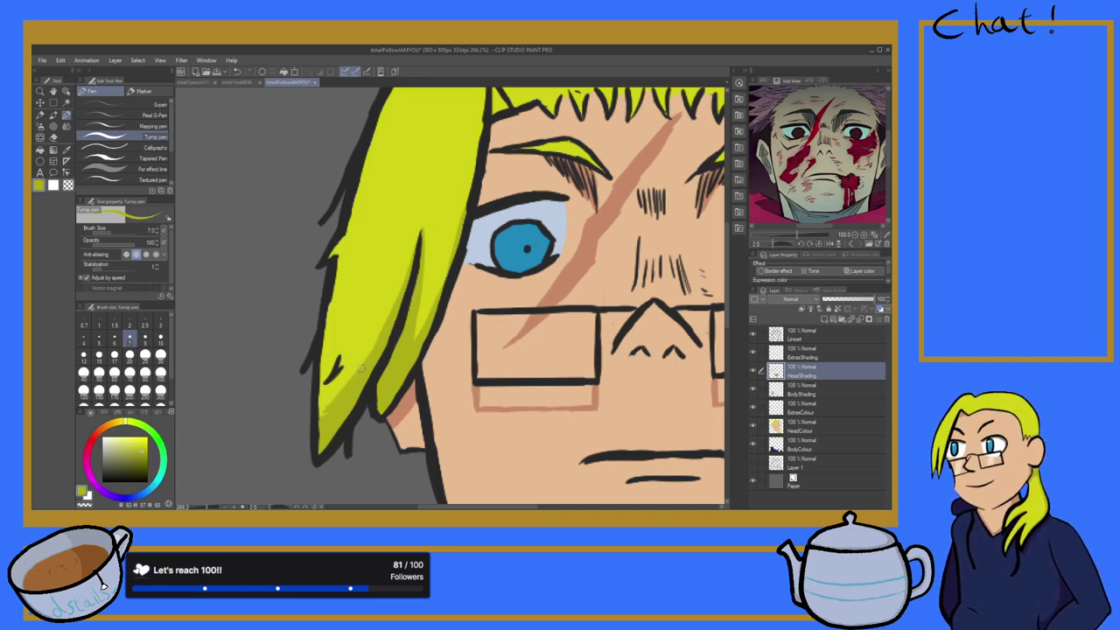
# Step: Fill the small triangular hair gap between the side hair and the fringe with the dark yellow-green shadow
pyautogui.scroll(-10, 352, 392)
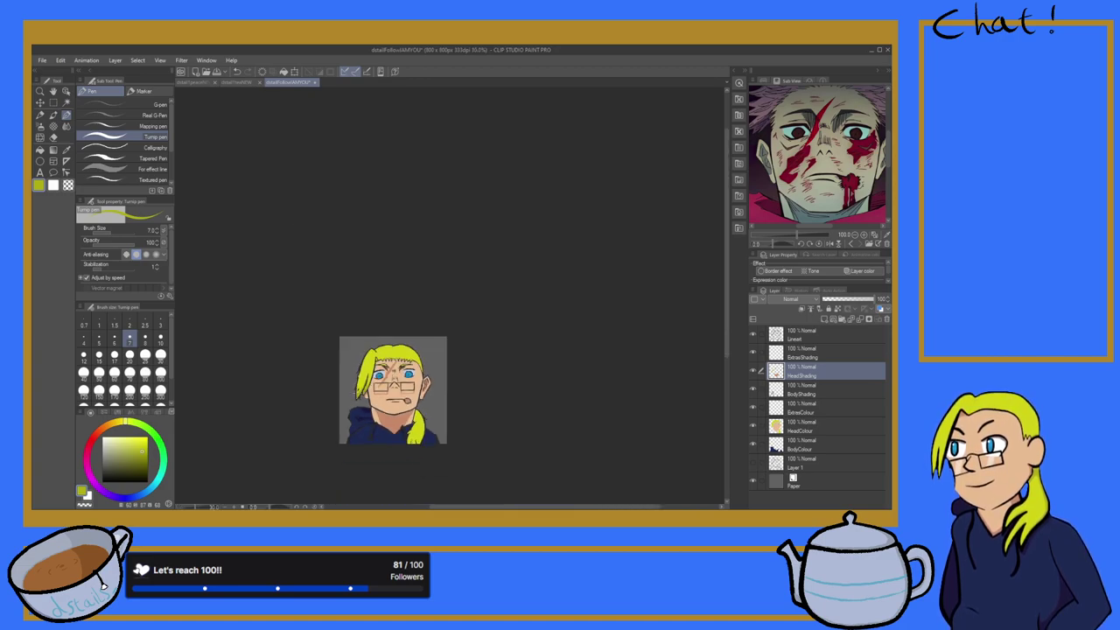
pyautogui.scroll(10, 352, 411)
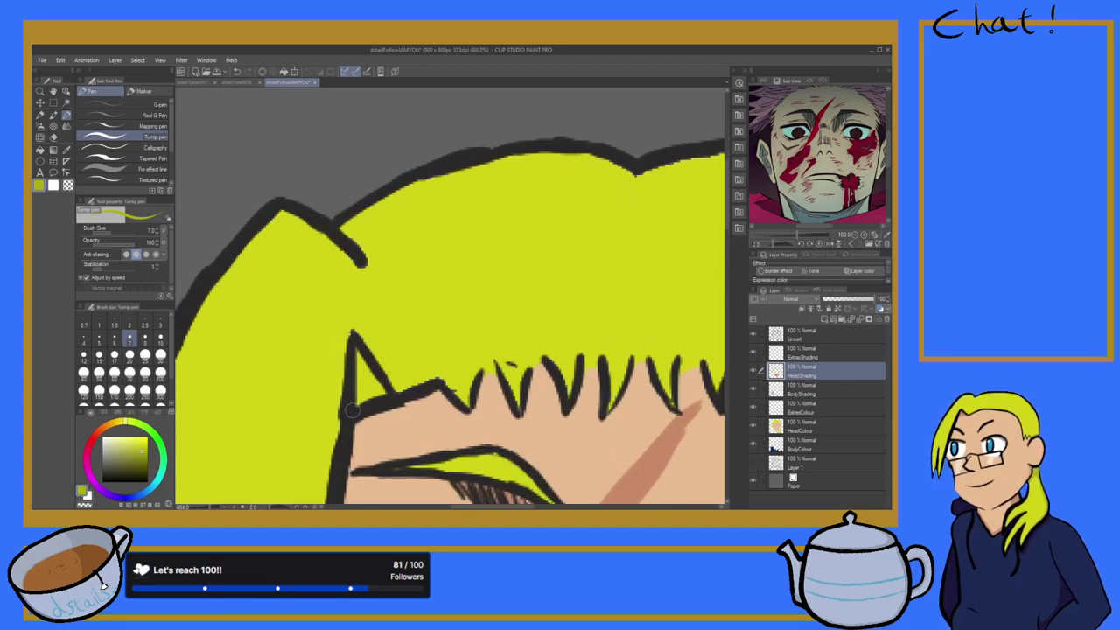
pyautogui.scroll(3, 352, 411)
pyautogui.moveTo(364, 336)
pyautogui.mouseDown()
pyautogui.moveTo(372, 347)
pyautogui.moveTo(359, 306)
pyautogui.moveTo(401, 357)
pyautogui.moveTo(357, 384)
pyautogui.moveTo(381, 382)
pyautogui.moveTo(383, 394)
pyautogui.mouseUp()
pyautogui.scroll(-3, 397, 378)
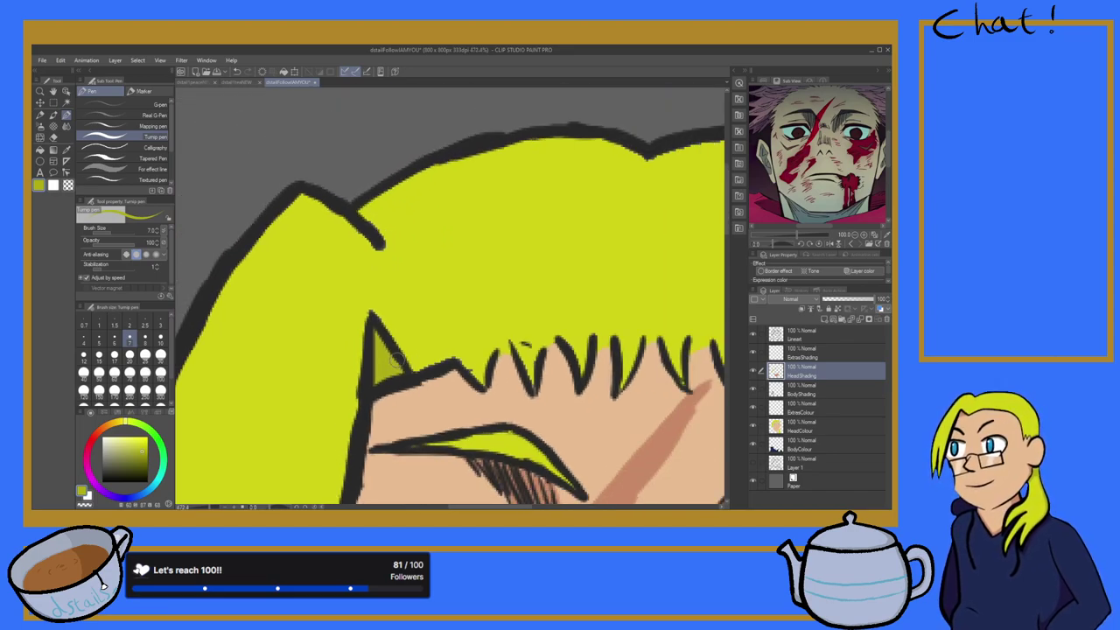
# Step: Shade the ponytail's outer shoulder-side edge with a tapering dark yellow-green band running down to the canvas edge
pyautogui.scroll(-10, 397, 360)
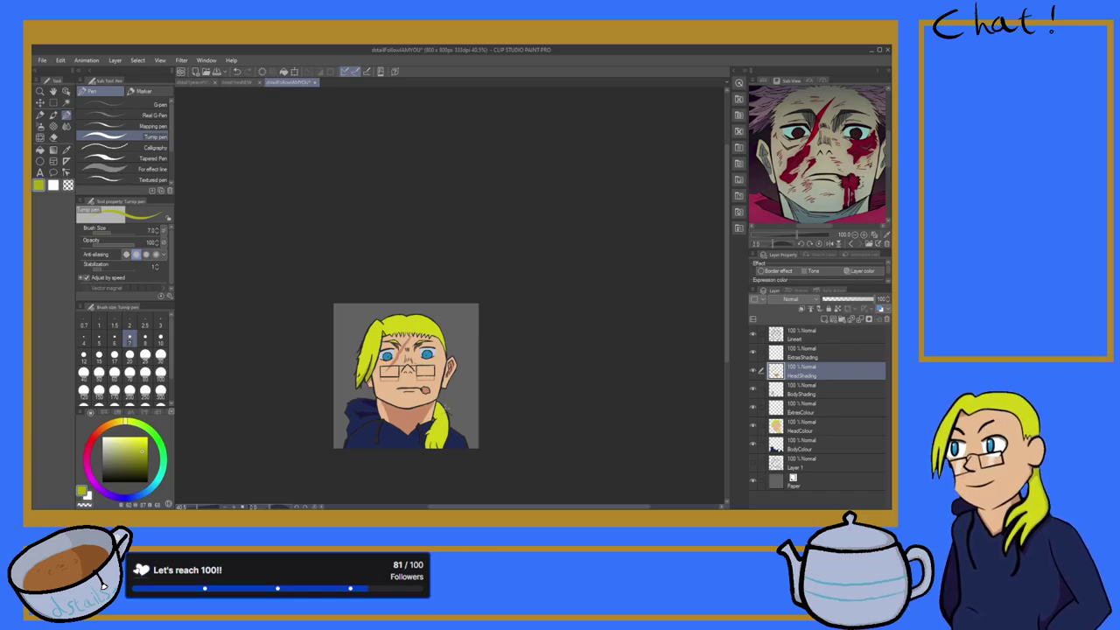
pyautogui.scroll(-6, 446, 408)
pyautogui.scroll(18, 420, 415)
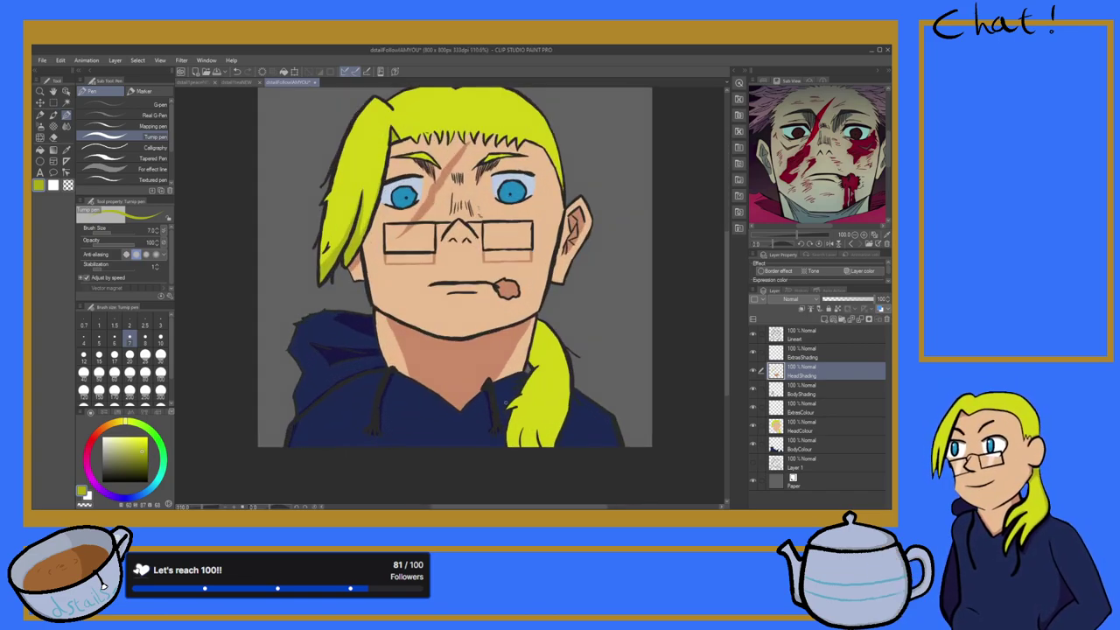
pyautogui.scroll(2, 486, 406)
pyautogui.scroll(-4, 473, 420)
pyautogui.scroll(4, 461, 437)
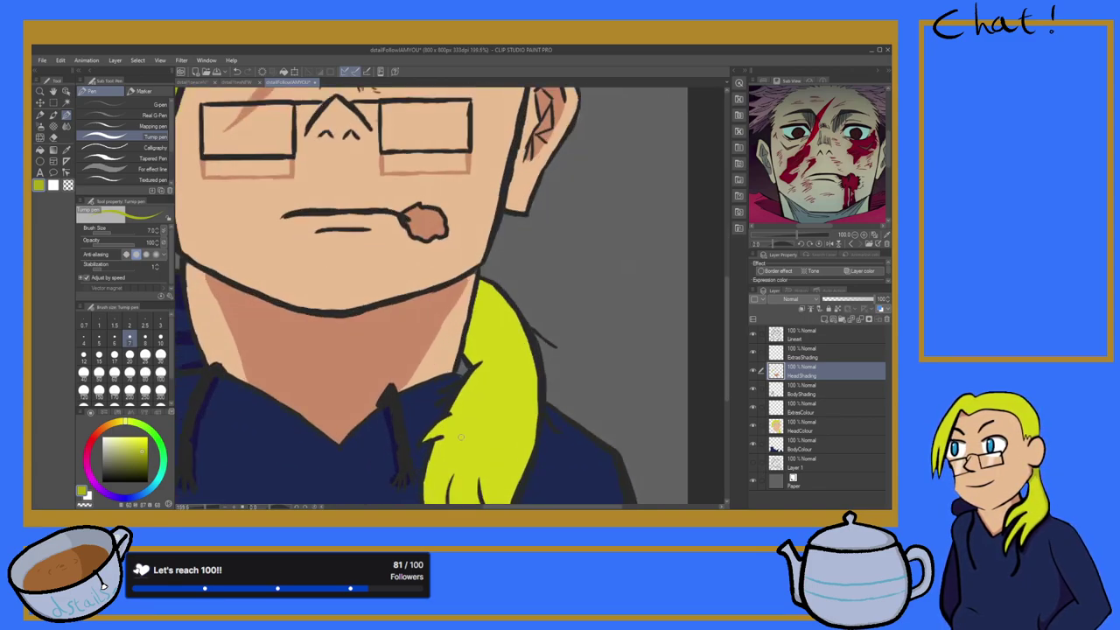
pyautogui.scroll(-4, 461, 436)
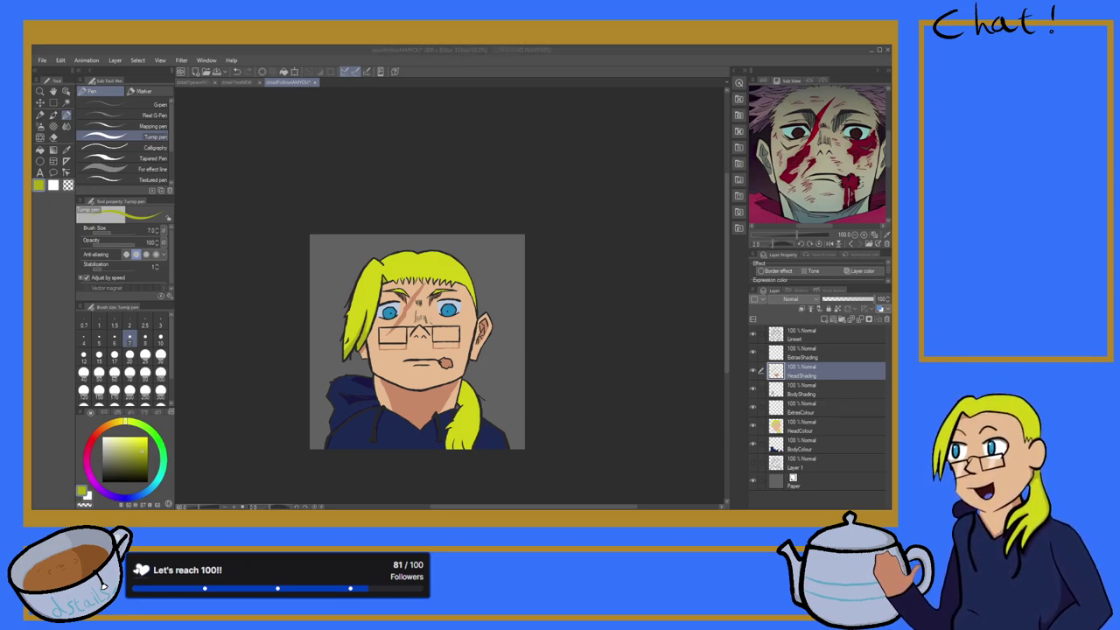
pyautogui.scroll(-2, 487, 430)
pyautogui.scroll(8, 487, 430)
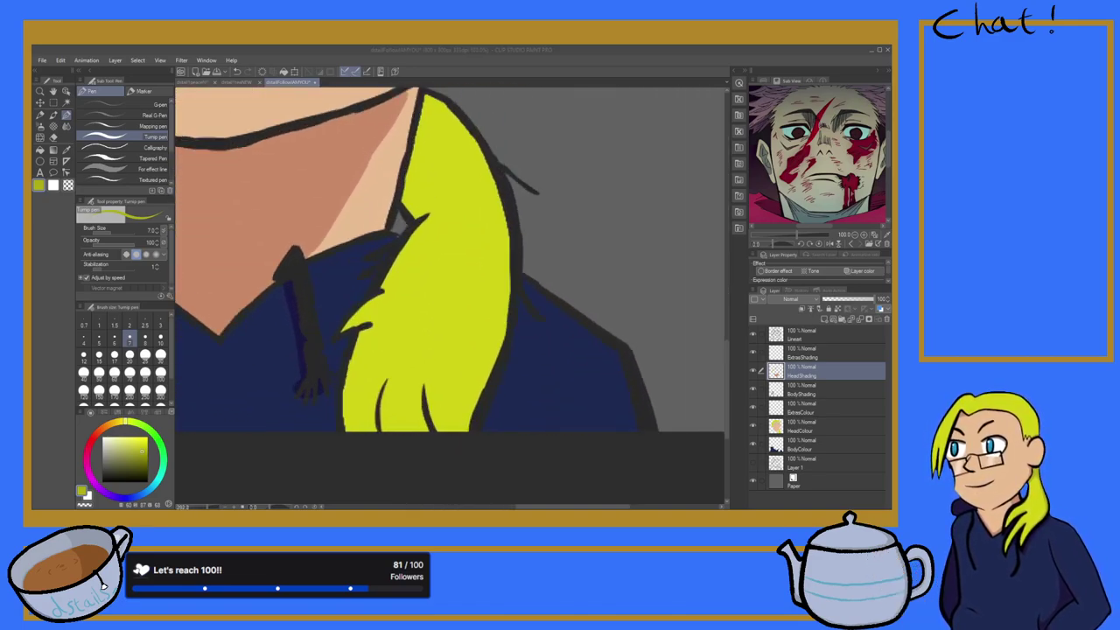
pyautogui.scroll(5, 433, 409)
pyautogui.scroll(-3, 340, 331)
pyautogui.scroll(3, 336, 410)
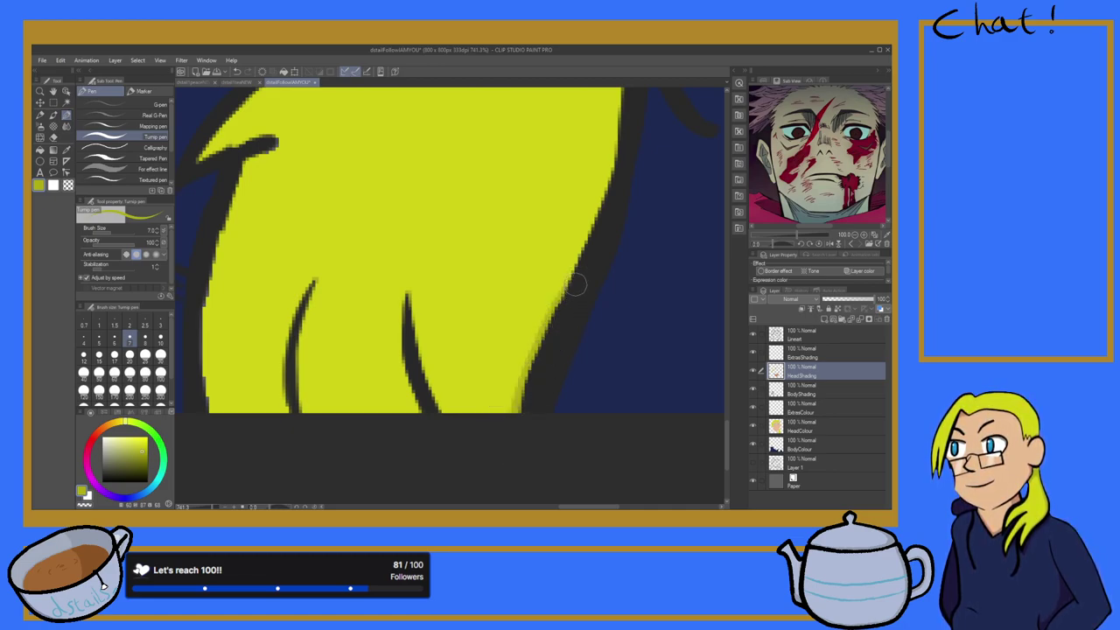
pyautogui.moveTo(579, 264); pyautogui.dragTo(503, 434)
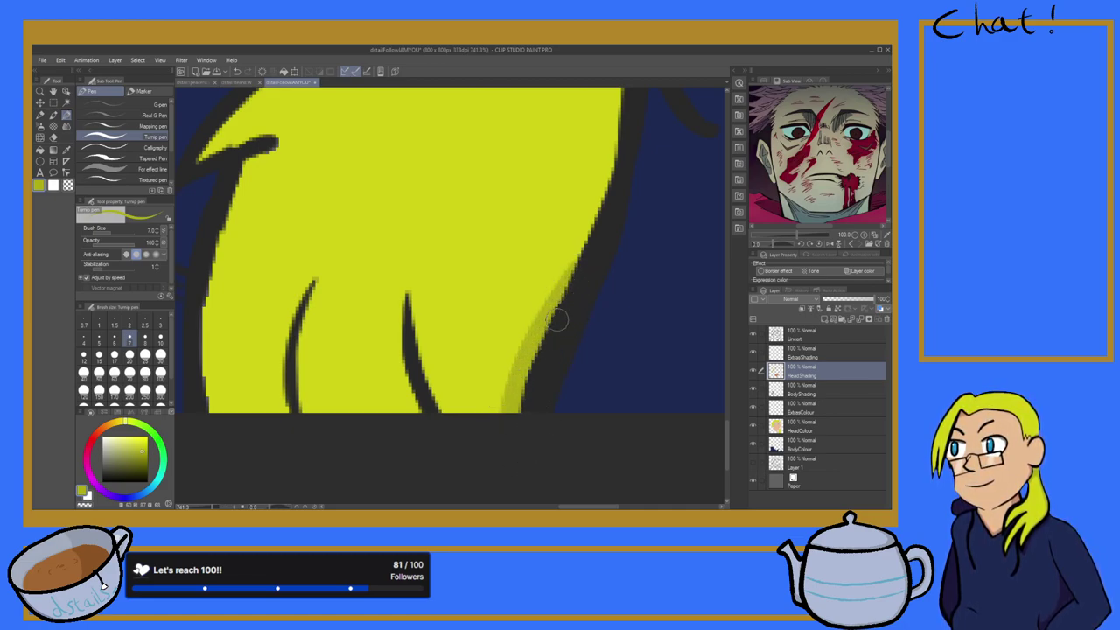
pyautogui.moveTo(557, 291); pyautogui.dragTo(518, 437)
pyautogui.moveTo(593, 238)
pyautogui.mouseDown()
pyautogui.moveTo(535, 351)
pyautogui.moveTo(561, 311)
pyautogui.mouseUp()
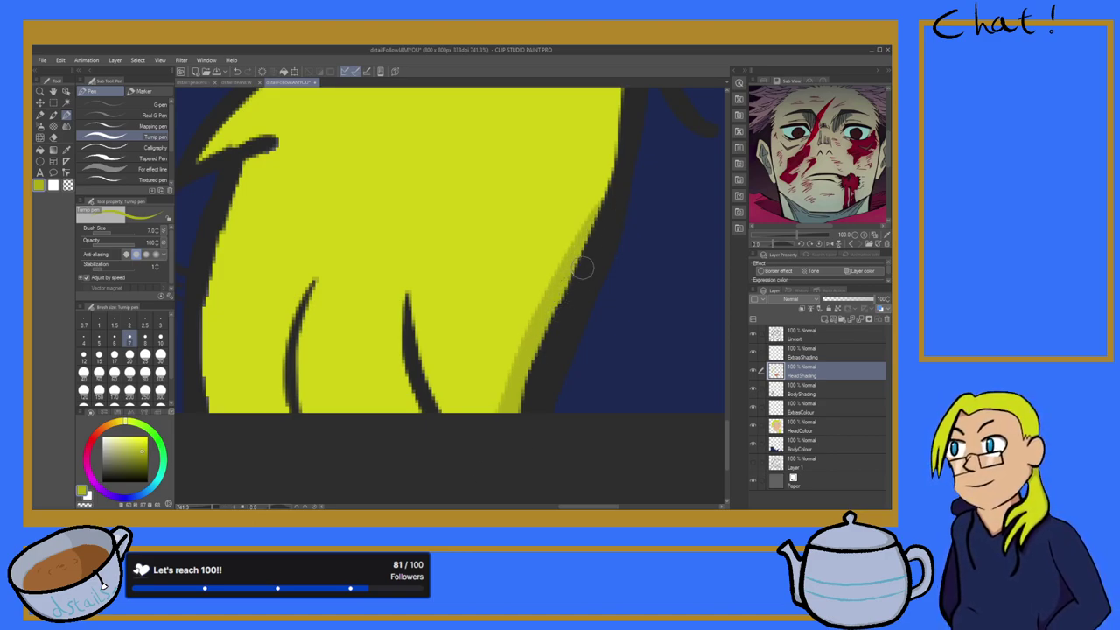
# Step: Add dark yellow-green shadows along the neck-facing side of both strand lines at the ponytail's end and beneath the small side notch
pyautogui.moveTo(407, 314); pyautogui.dragTo(405, 444)
pyautogui.moveTo(414, 376); pyautogui.dragTo(423, 439)
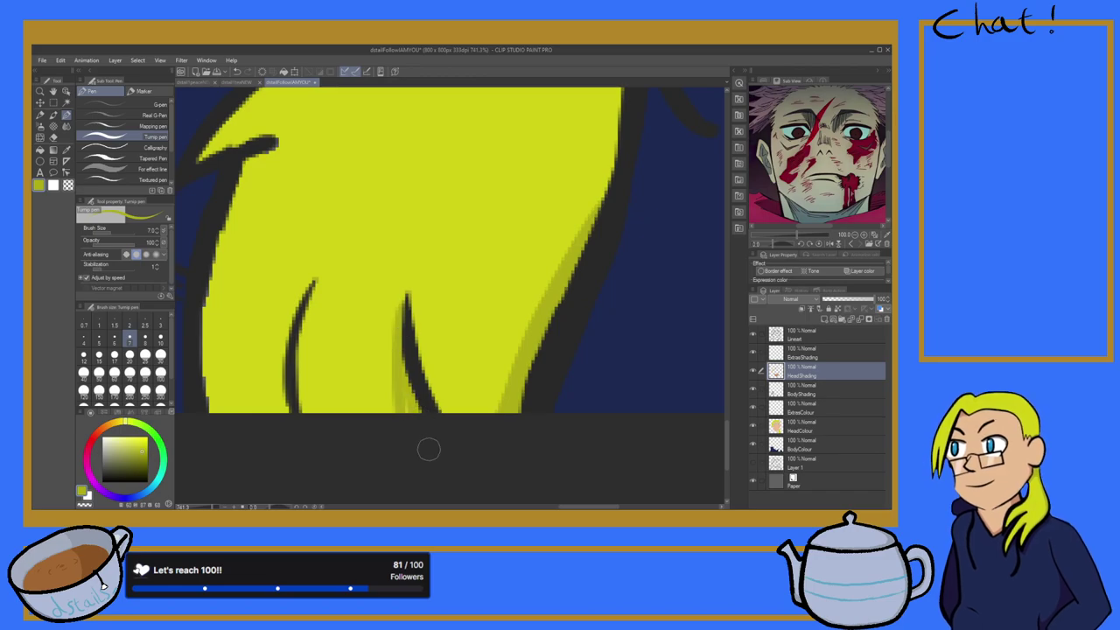
pyautogui.moveTo(406, 307)
pyautogui.mouseDown()
pyautogui.moveTo(428, 446)
pyautogui.moveTo(402, 300)
pyautogui.moveTo(416, 408)
pyautogui.moveTo(406, 302)
pyautogui.moveTo(400, 424)
pyautogui.mouseUp()
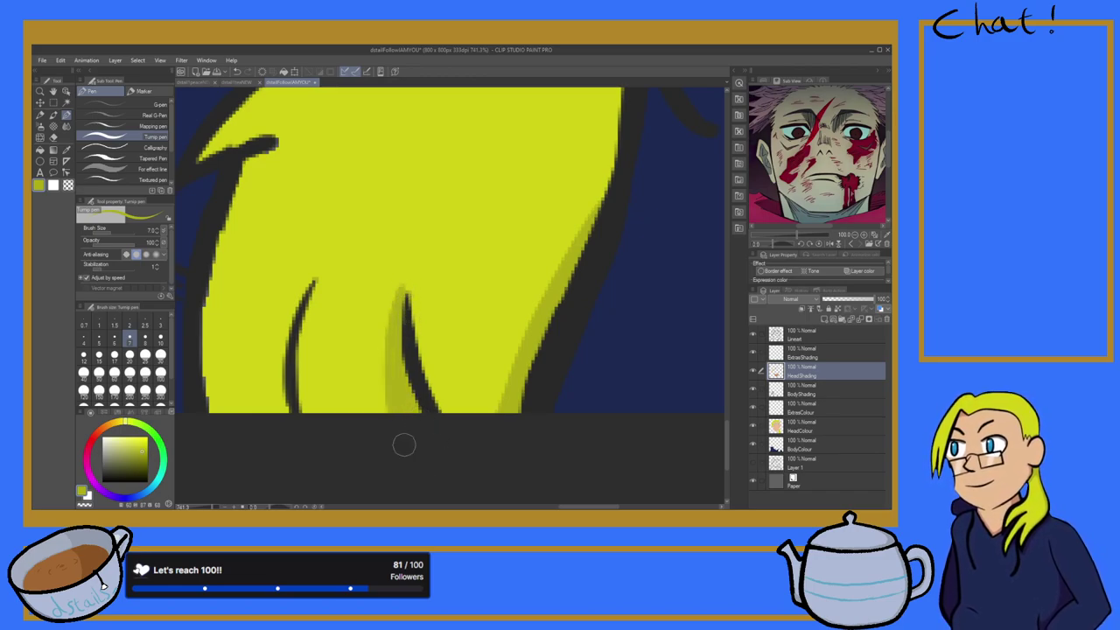
pyautogui.moveTo(405, 310); pyautogui.dragTo(405, 366)
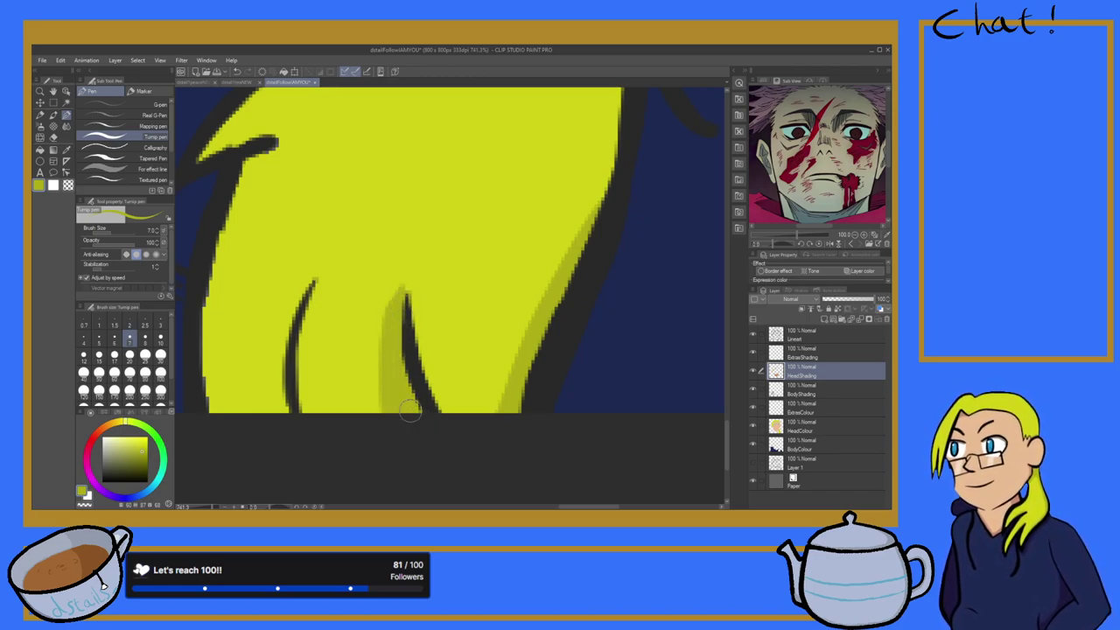
pyautogui.moveTo(294, 299)
pyautogui.mouseDown()
pyautogui.moveTo(296, 397)
pyautogui.moveTo(299, 302)
pyautogui.moveTo(276, 381)
pyautogui.moveTo(291, 388)
pyautogui.moveTo(295, 310)
pyautogui.moveTo(274, 464)
pyautogui.moveTo(299, 296)
pyautogui.moveTo(294, 330)
pyautogui.mouseUp()
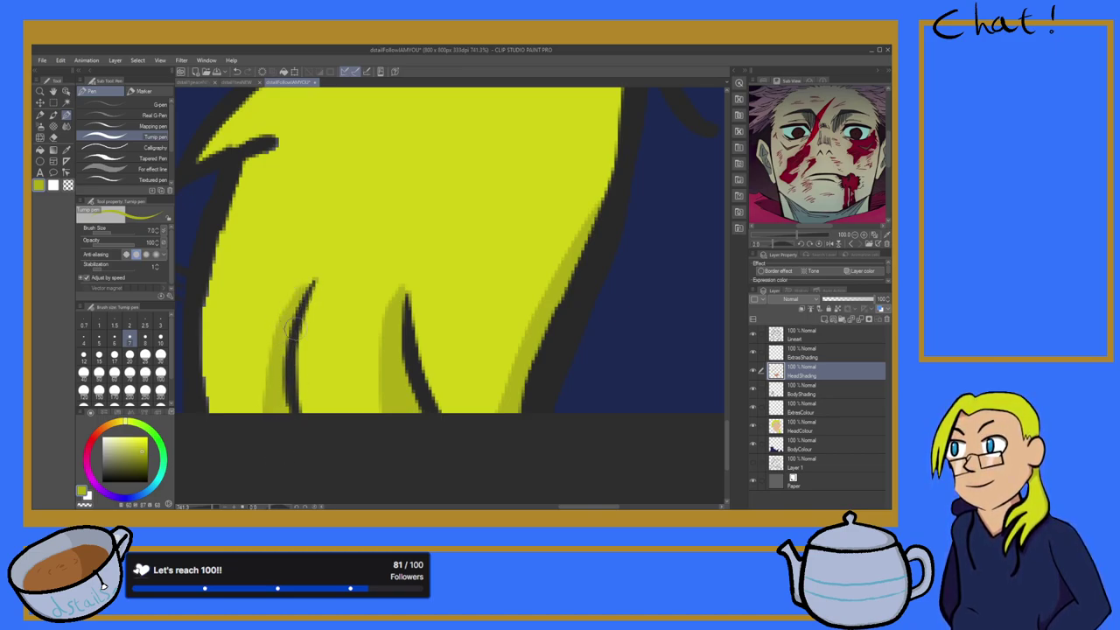
pyautogui.moveTo(312, 288); pyautogui.dragTo(275, 427)
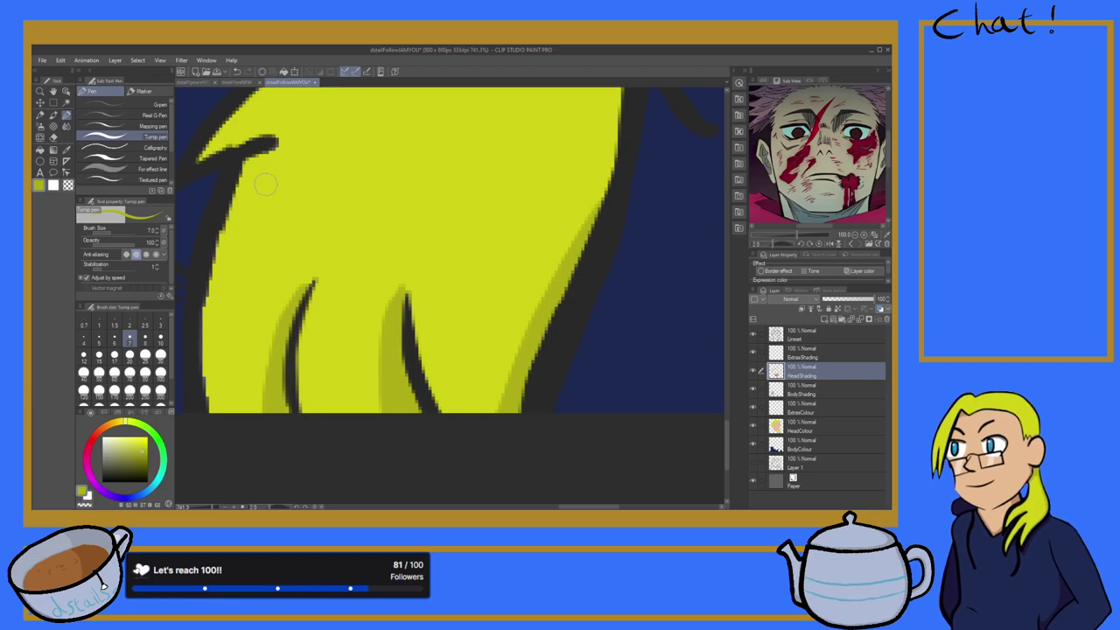
pyautogui.moveTo(267, 144)
pyautogui.mouseDown()
pyautogui.moveTo(239, 176)
pyautogui.moveTo(251, 176)
pyautogui.mouseUp()
# Step: Make BodyShading the active layer and pick up the dark navy shadow colour beside the hoodie's drawstring
pyautogui.scroll(-10, 254, 192)
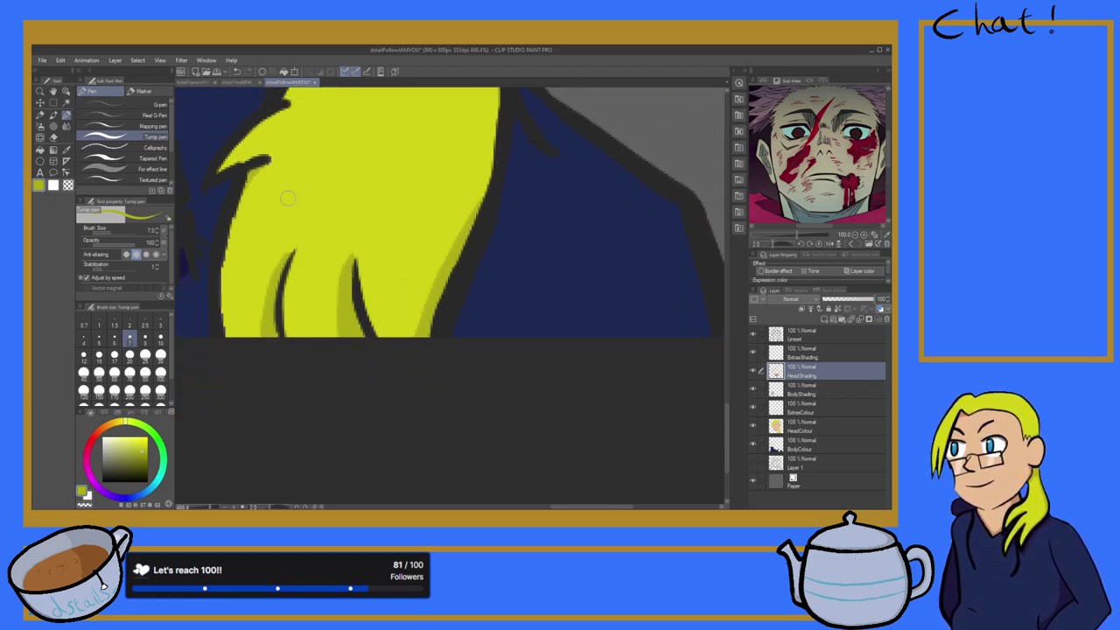
pyautogui.scroll(3, 327, 164)
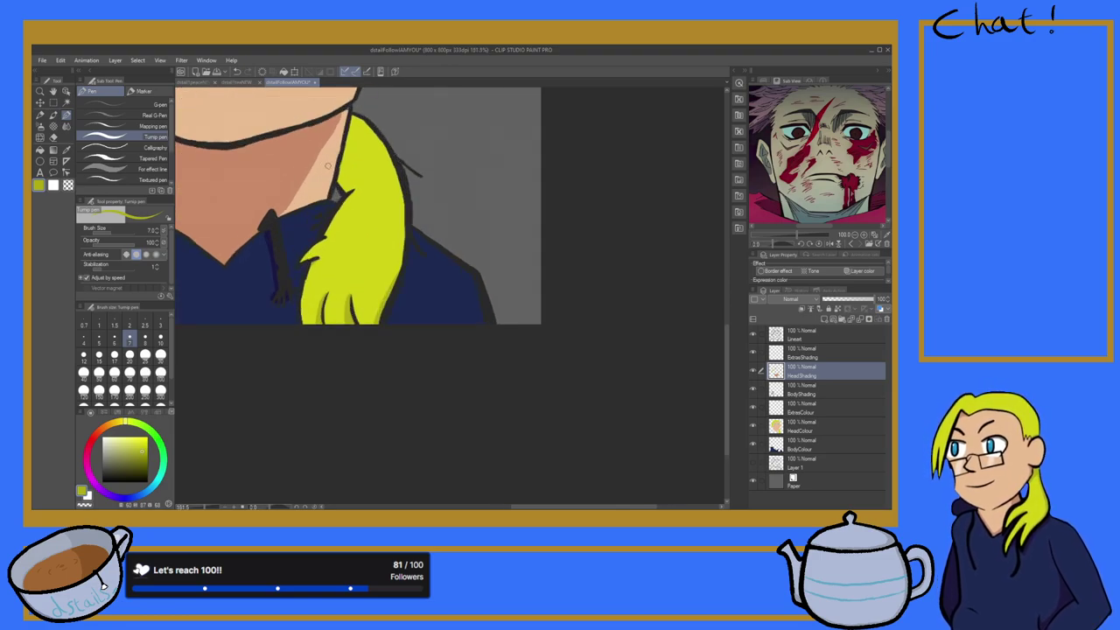
pyautogui.scroll(-8, 327, 164)
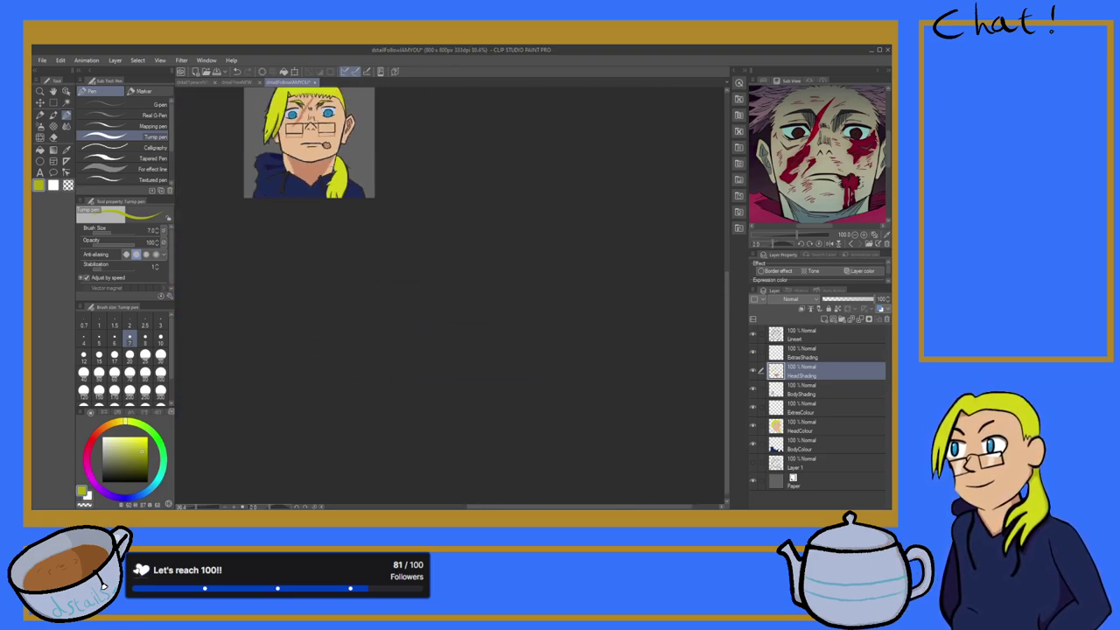
pyautogui.scroll(5, 360, 193)
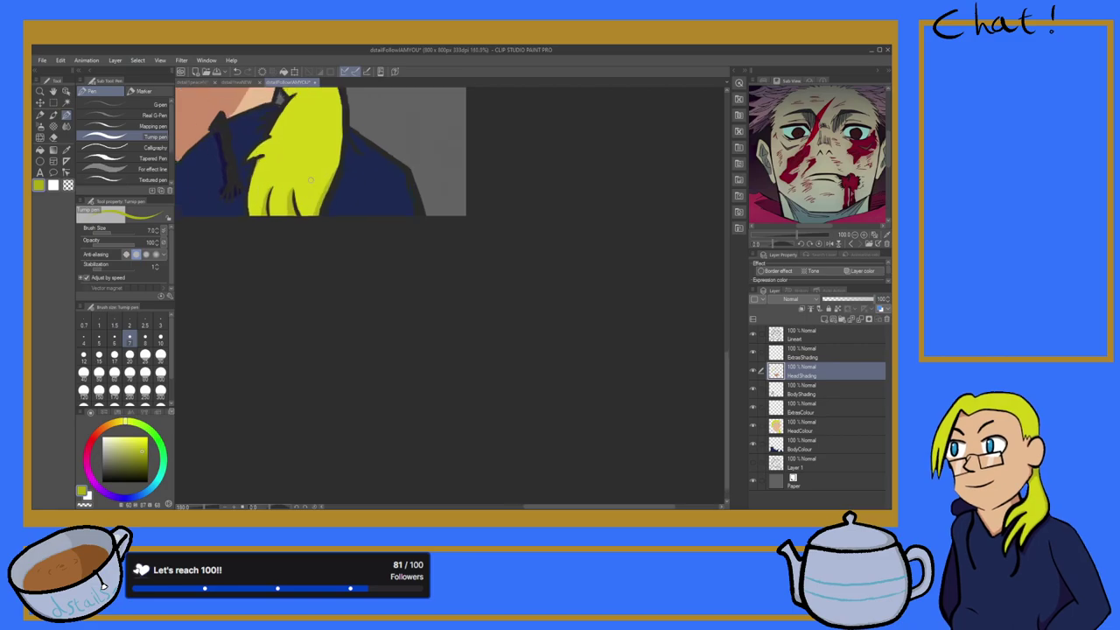
pyautogui.scroll(-7, 262, 140)
pyautogui.scroll(8, 212, 114)
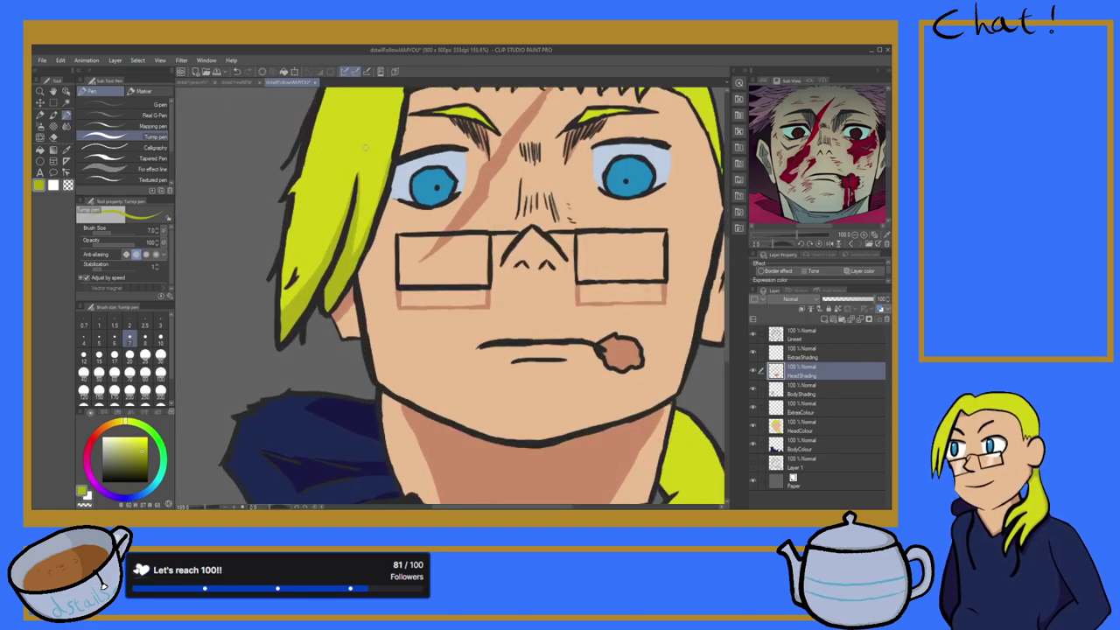
pyautogui.scroll(3, 364, 148)
pyautogui.click(67, 150)
pyautogui.scroll(-8, 315, 277)
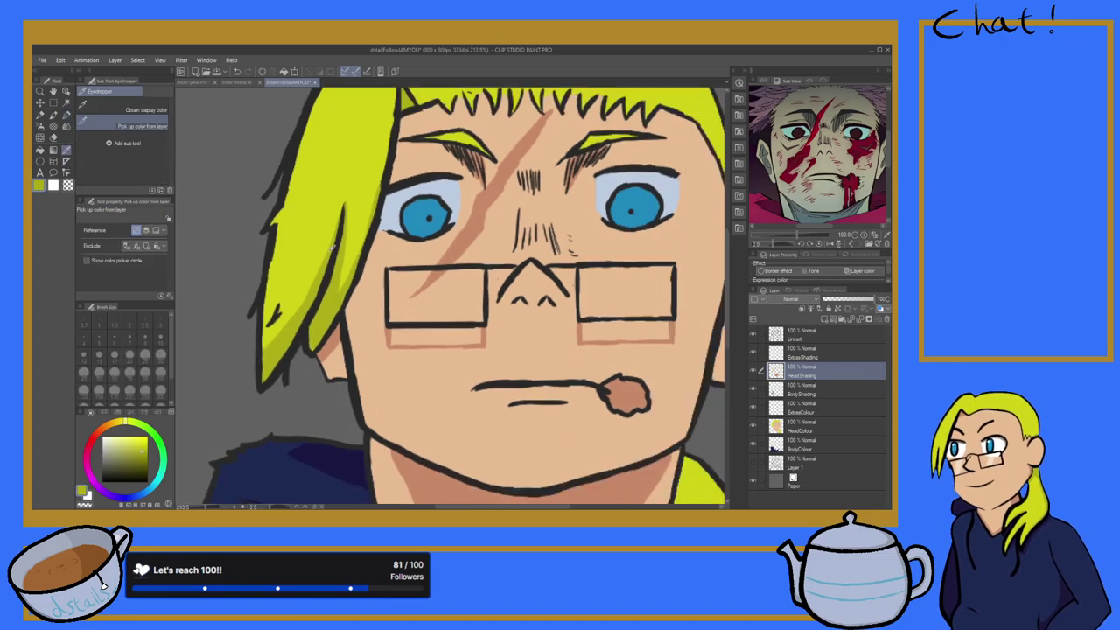
pyautogui.scroll(8, 419, 353)
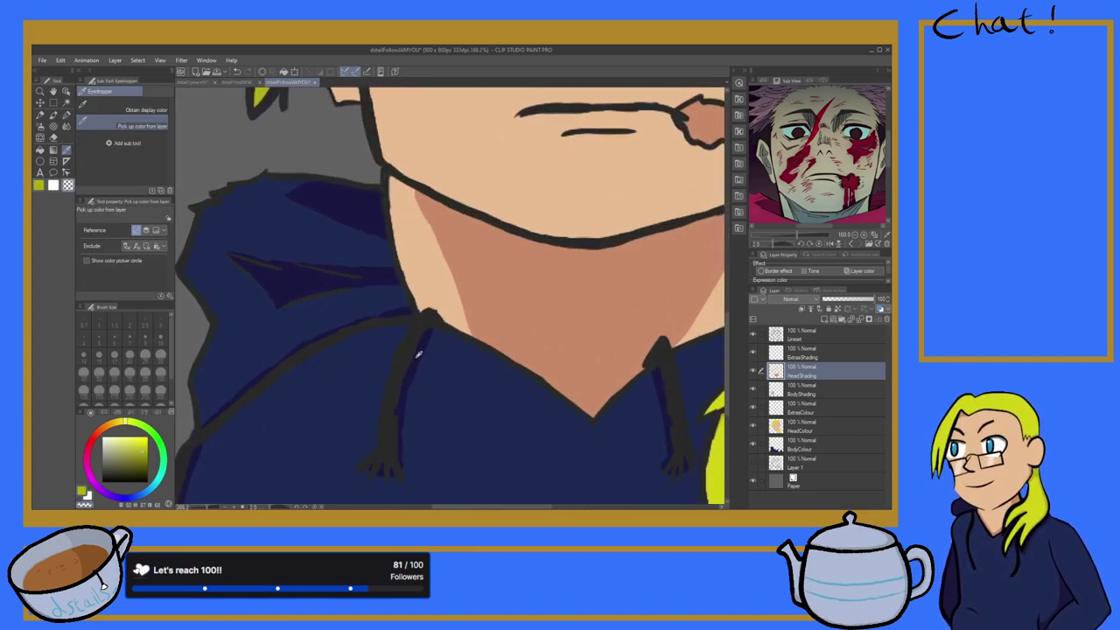
pyautogui.click(815, 391)
pyautogui.click(411, 374)
# Step: Paint a dark navy shadow on the hoodie with the Turnip pen, beside the upper part of the ponytail's shoulder-side outline
pyautogui.scroll(-5, 493, 393)
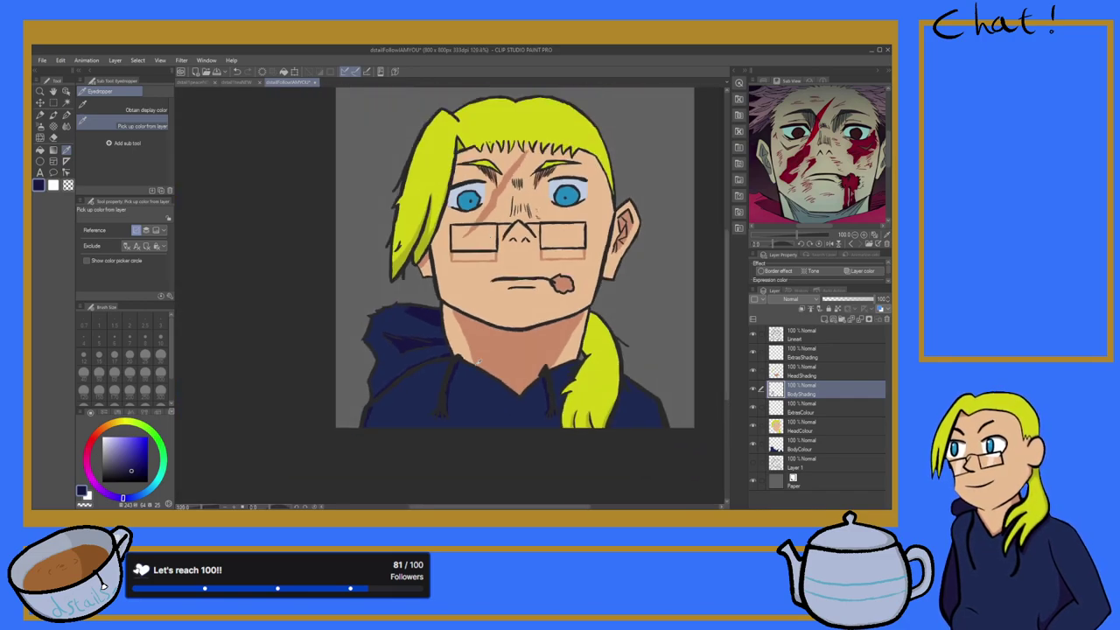
pyautogui.scroll(-3, 478, 362)
pyautogui.scroll(8, 525, 381)
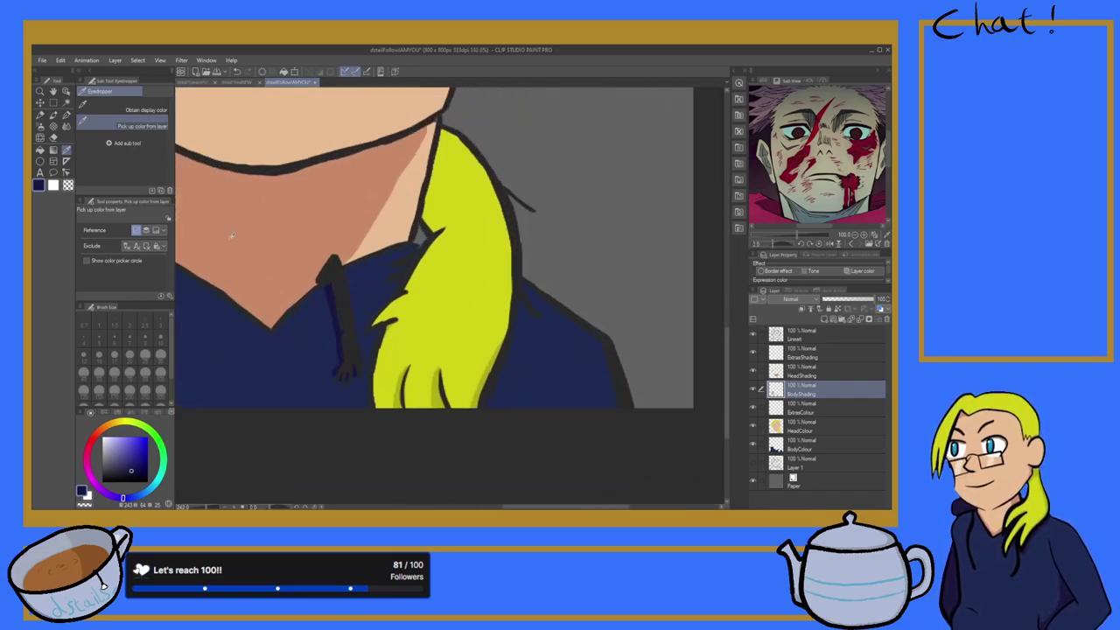
pyautogui.click(67, 115)
pyautogui.scroll(-6, 492, 313)
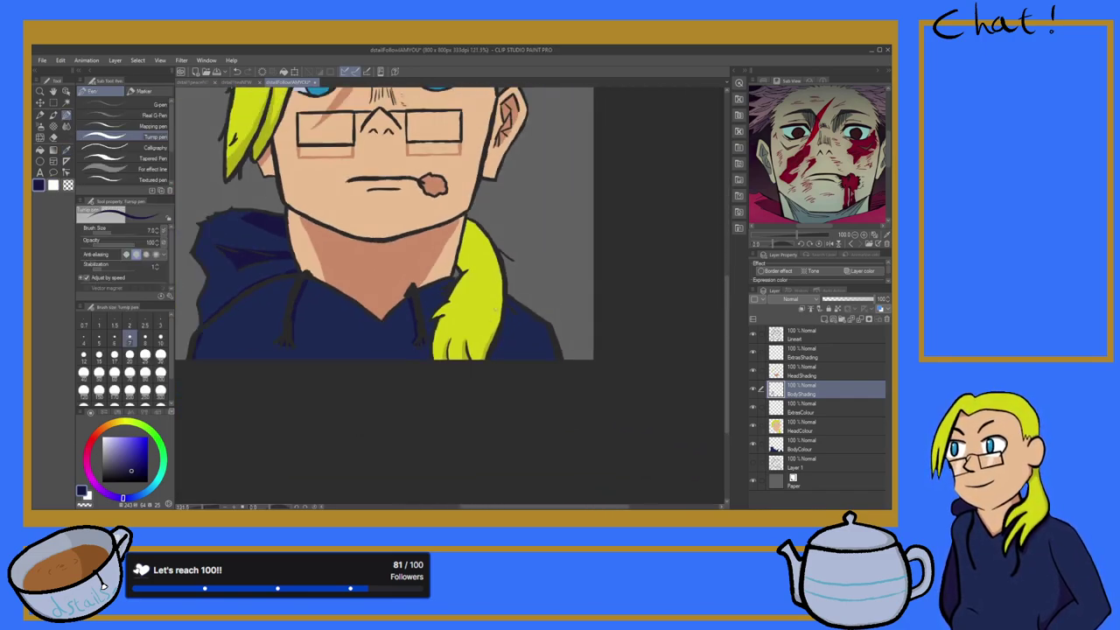
pyautogui.scroll(4, 515, 363)
pyautogui.scroll(-2, 504, 370)
pyautogui.scroll(5, 504, 360)
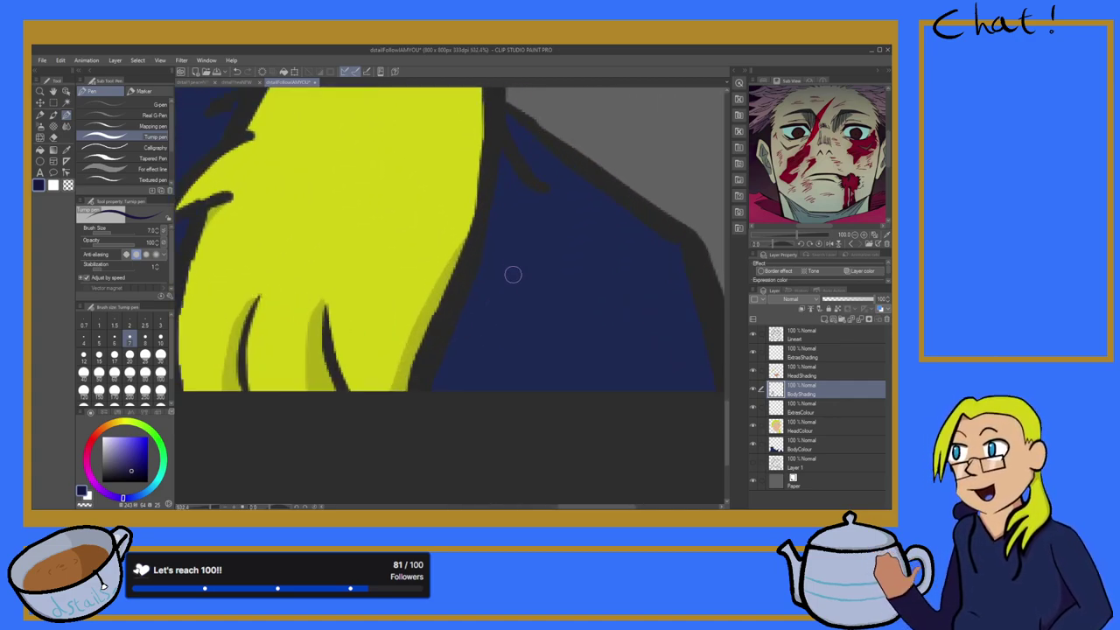
pyautogui.moveTo(509, 131); pyautogui.dragTo(499, 200)
pyautogui.moveTo(503, 158); pyautogui.dragTo(493, 212)
pyautogui.moveTo(509, 125); pyautogui.dragTo(487, 235)
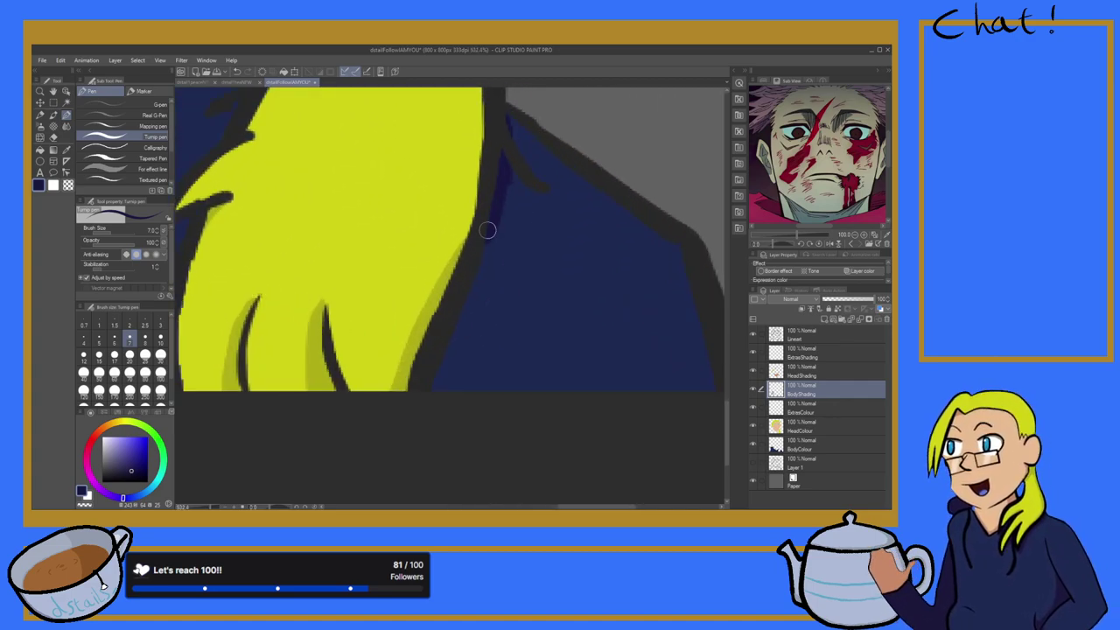
pyautogui.moveTo(510, 116)
pyautogui.mouseDown()
pyautogui.moveTo(505, 215)
pyautogui.moveTo(510, 121)
pyautogui.moveTo(490, 260)
pyautogui.mouseUp()
pyautogui.moveTo(512, 169); pyautogui.dragTo(485, 276)
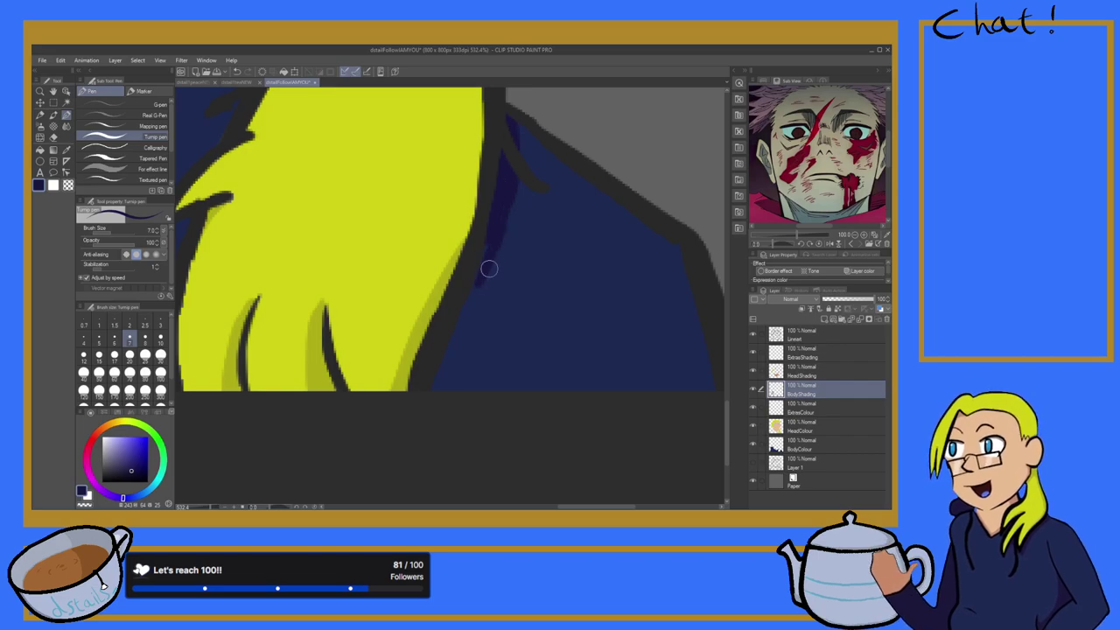
pyautogui.click(66, 151)
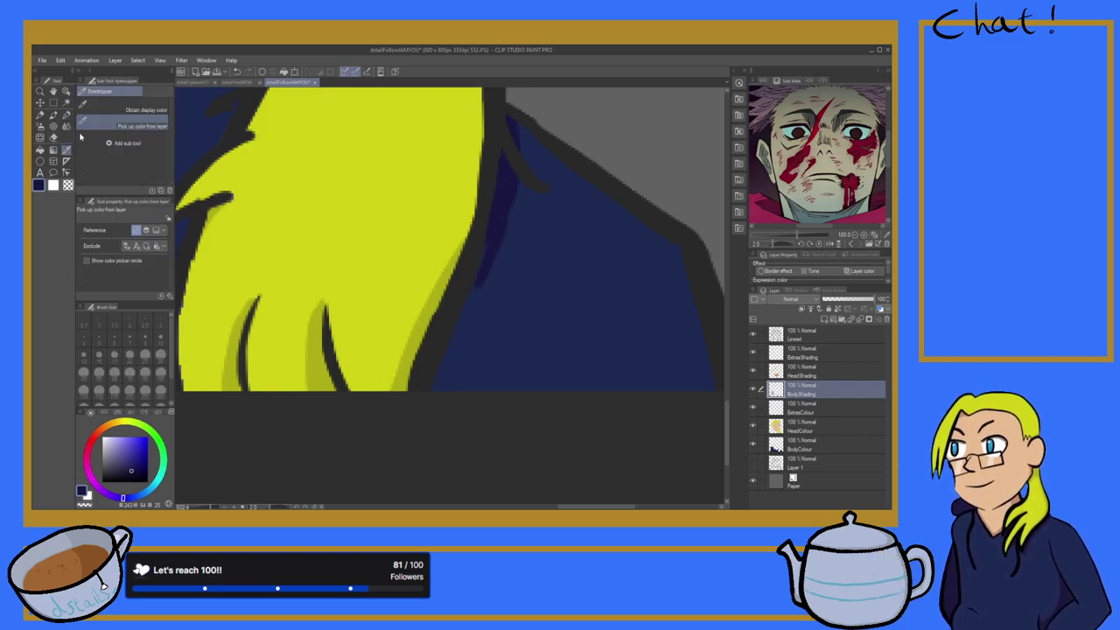
pyautogui.click(131, 110)
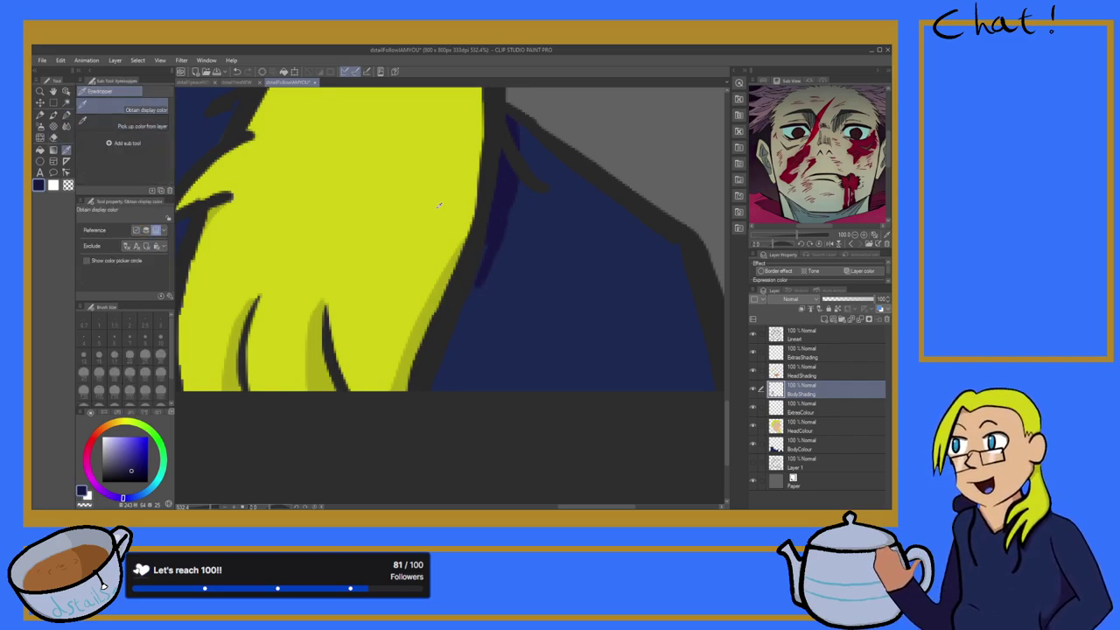
pyautogui.press('p')
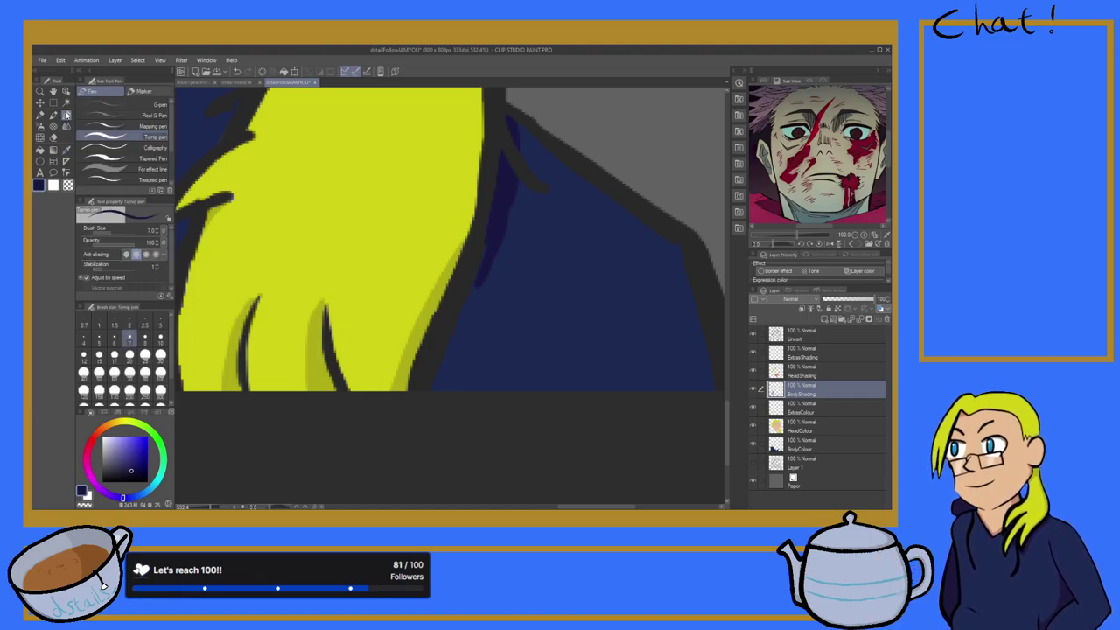
# Step: Extend the navy hoodie shadow down along the ponytail's outline to the canvas edge, widening it at the lower end
pyautogui.moveTo(483, 229); pyautogui.dragTo(468, 307)
pyautogui.moveTo(483, 263)
pyautogui.mouseDown()
pyautogui.moveTo(441, 353)
pyautogui.moveTo(444, 407)
pyautogui.mouseUp()
pyautogui.moveTo(444, 354); pyautogui.dragTo(448, 403)
pyautogui.moveTo(460, 326); pyautogui.dragTo(452, 414)
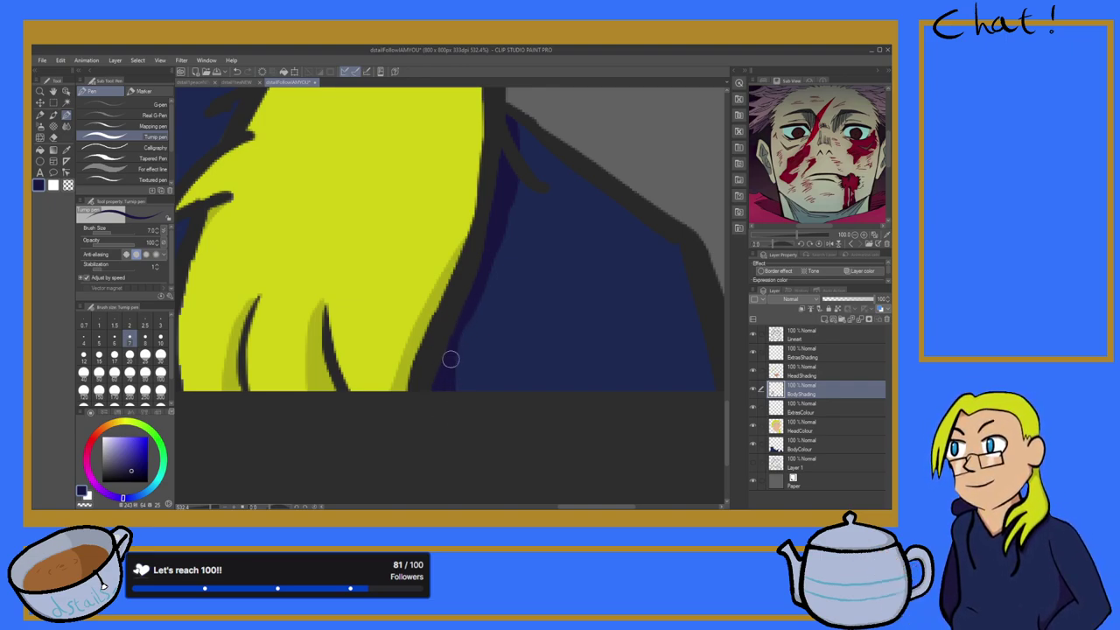
pyautogui.moveTo(470, 300); pyautogui.dragTo(455, 398)
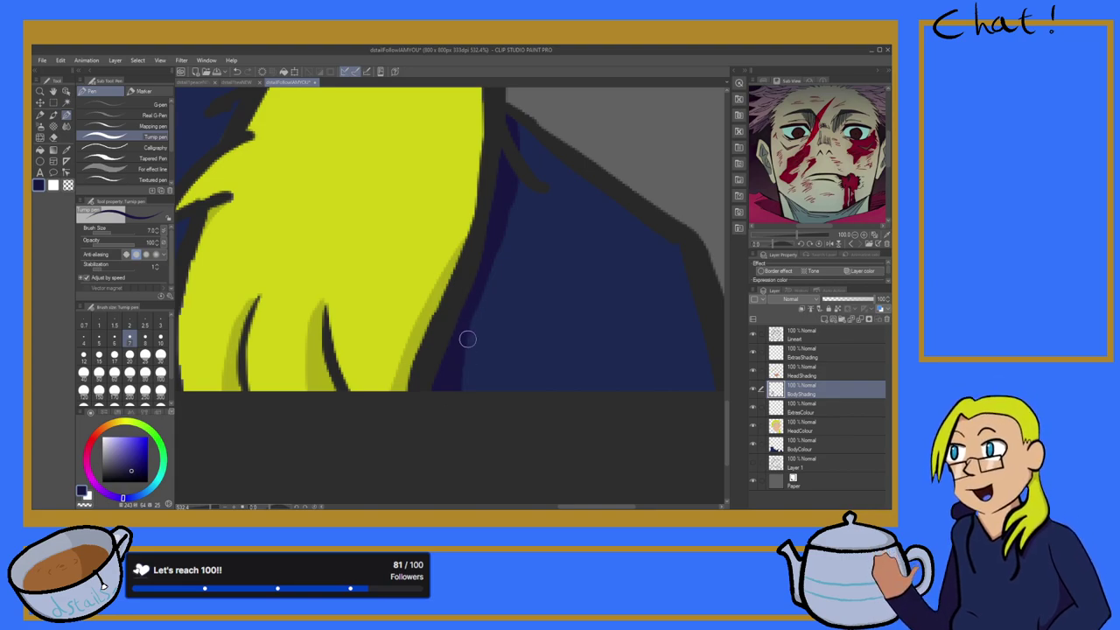
pyautogui.scroll(-10, 467, 320)
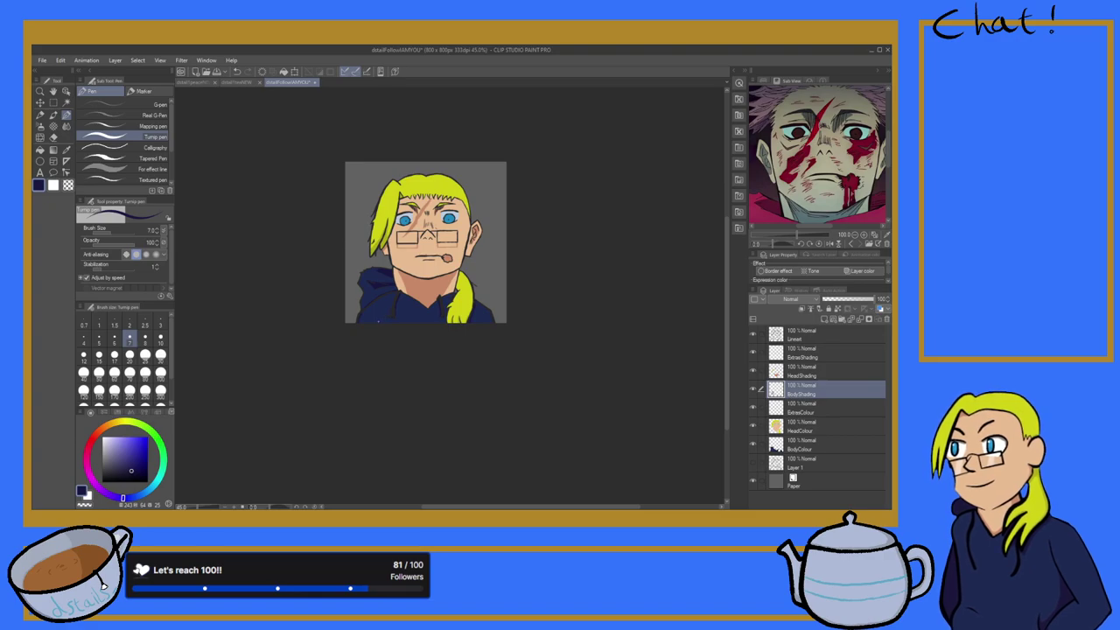
pyautogui.scroll(2, 378, 321)
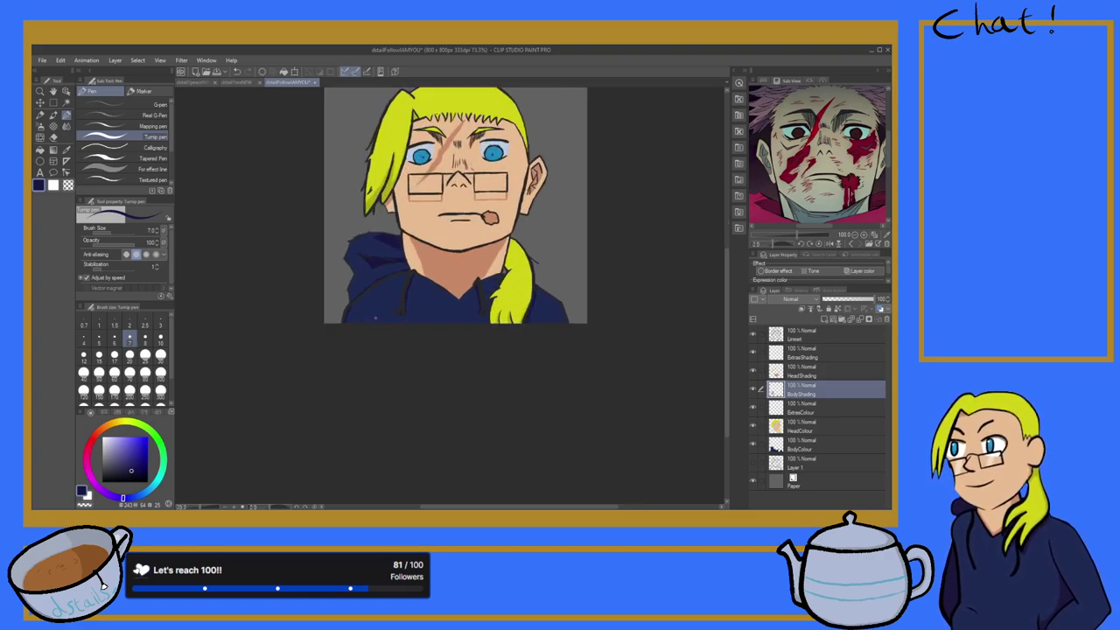
pyautogui.scroll(2, 351, 308)
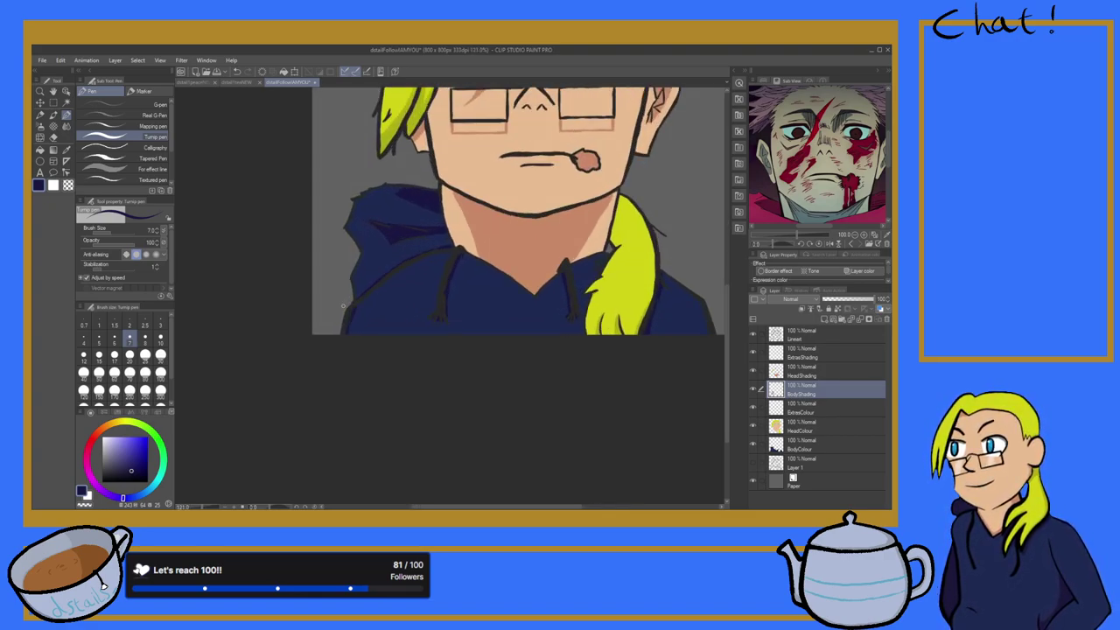
pyautogui.scroll(-3, 343, 305)
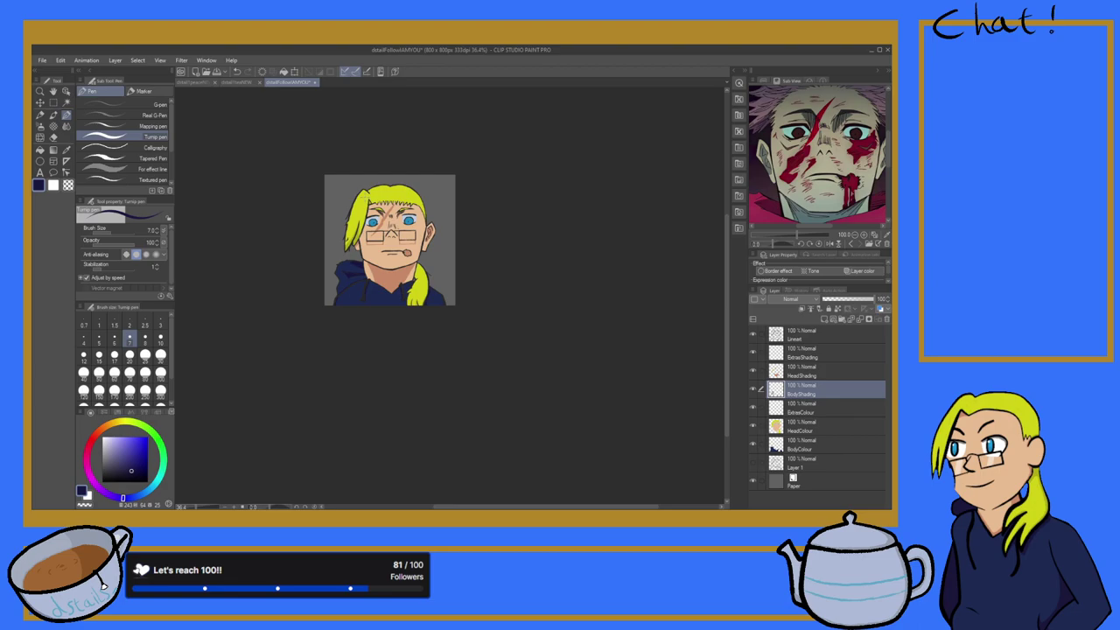
# Step: Pick up the dark yellow-green shadow colour from the long side strand, make HeadShading the active layer and check its visibility
pyautogui.scroll(15, 393, 206)
pyautogui.scroll(-7, 291, 227)
pyautogui.scroll(6, 270, 272)
pyautogui.scroll(-3, 265, 279)
pyautogui.scroll(4, 201, 309)
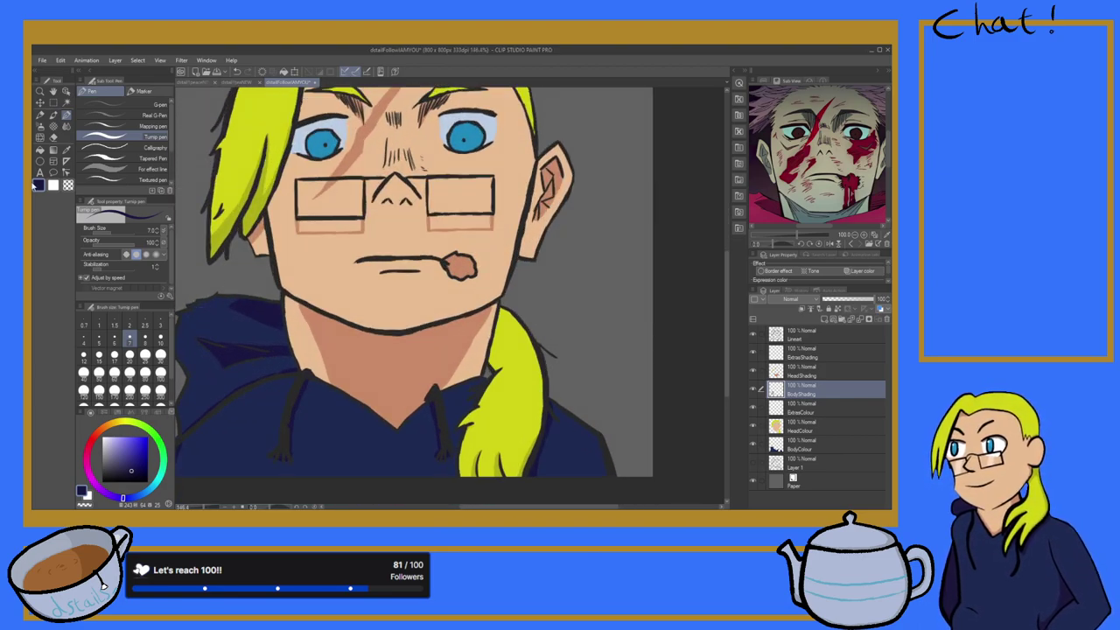
pyautogui.click(66, 149)
pyautogui.click(262, 206)
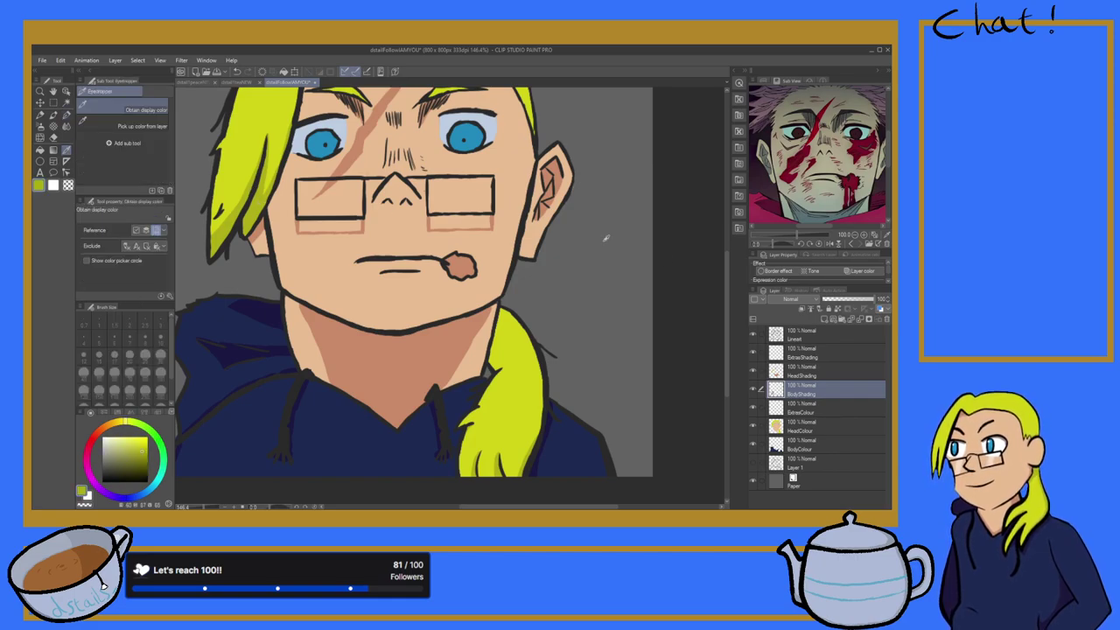
pyautogui.click(825, 372)
pyautogui.click(753, 373)
pyautogui.click(752, 373)
pyautogui.click(752, 373)
pyautogui.click(752, 373)
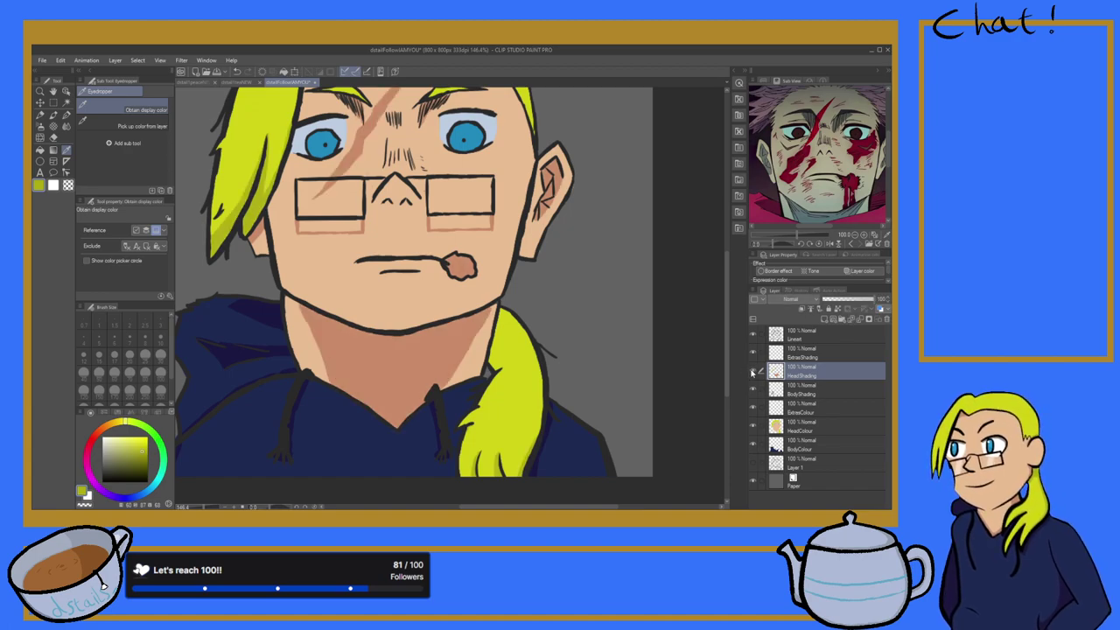
# Step: Paint a dark yellow-green shadow with the Turnip pen in the narrow hair tip just above the ear
pyautogui.scroll(-12, 514, 341)
pyautogui.scroll(20, 513, 243)
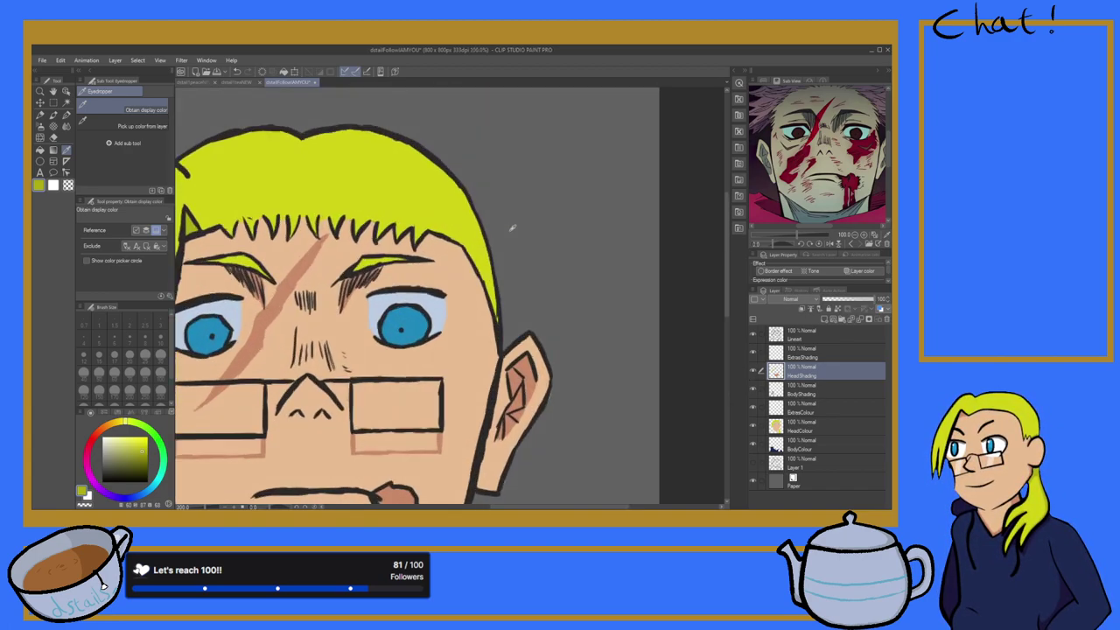
pyautogui.click(67, 114)
pyautogui.scroll(3, 406, 308)
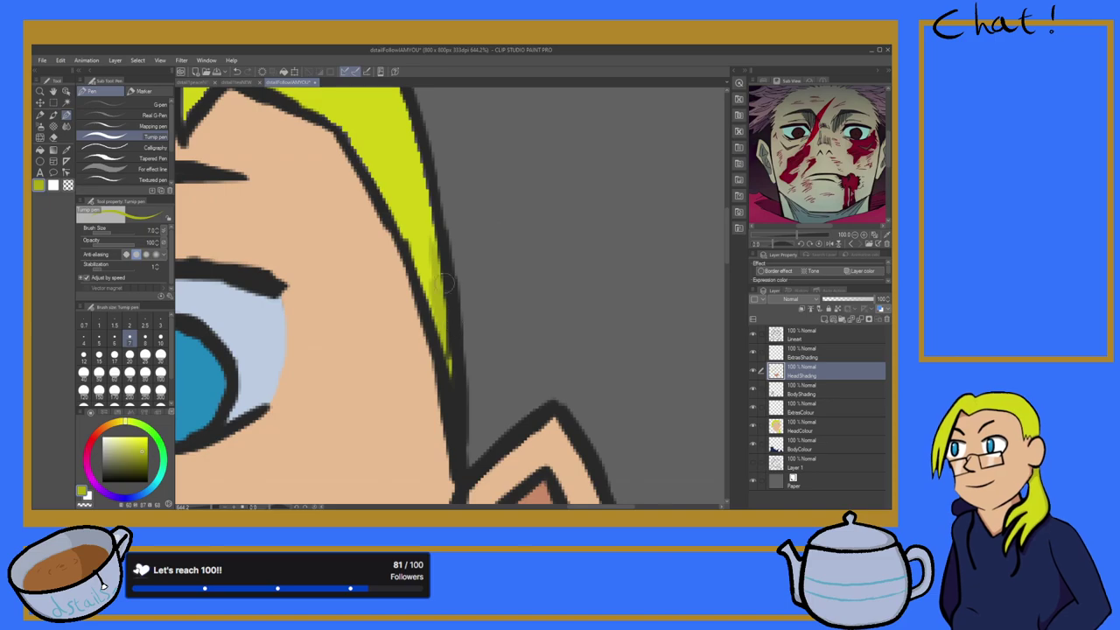
pyautogui.moveTo(430, 310)
pyautogui.mouseDown()
pyautogui.moveTo(398, 218)
pyautogui.moveTo(436, 309)
pyautogui.moveTo(410, 192)
pyautogui.moveTo(435, 318)
pyautogui.mouseUp()
pyautogui.scroll(-10, 434, 319)
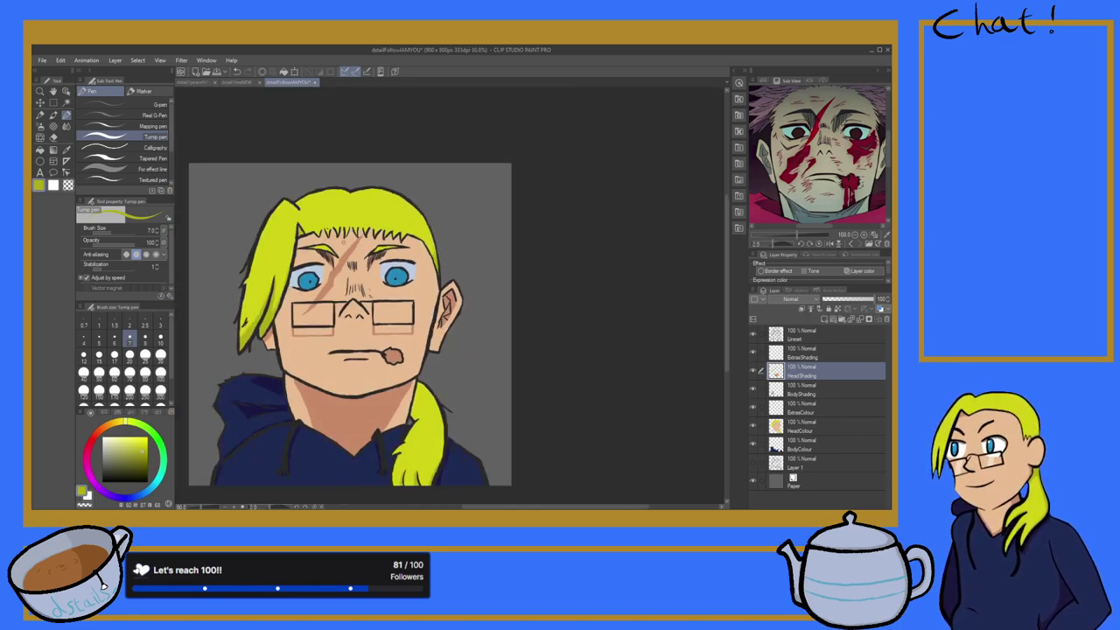
pyautogui.scroll(3, 343, 242)
pyautogui.scroll(-5, 368, 214)
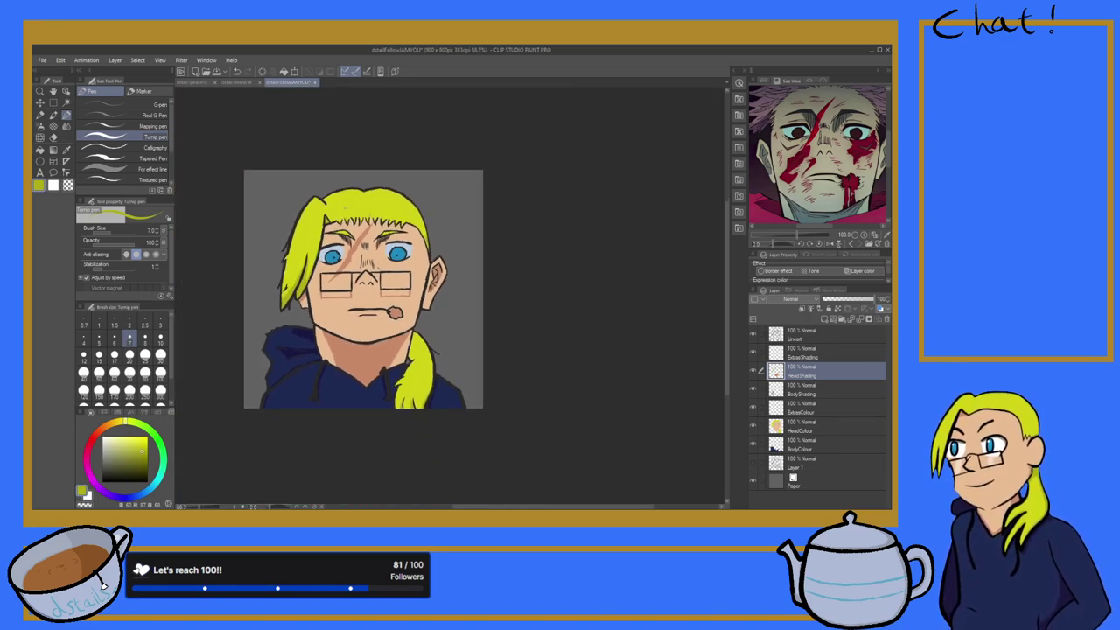
# Step: Consult the reference's hair and shade along the crown outline from the side strand to the central notch in dark yellow-green
pyautogui.scroll(-5, 797, 109)
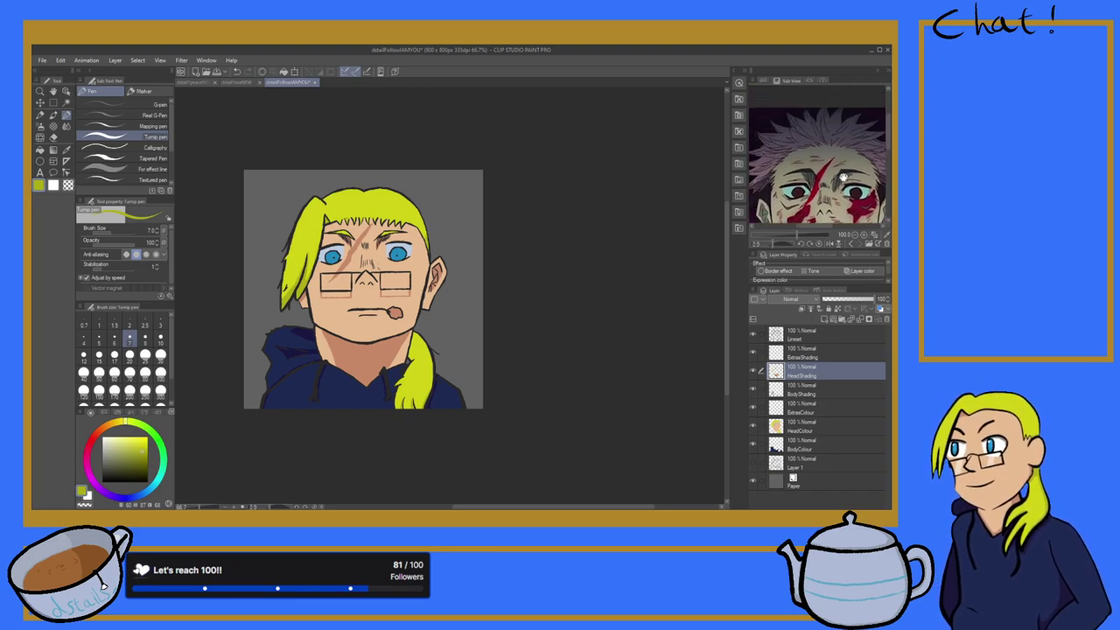
pyautogui.scroll(4, 830, 175)
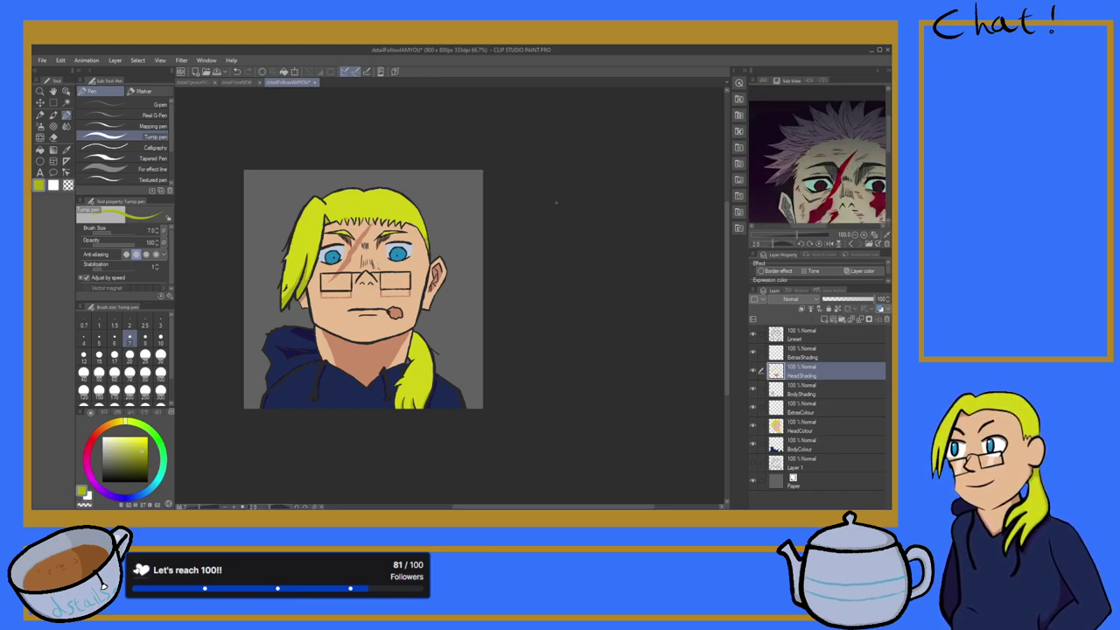
pyautogui.scroll(5, 348, 186)
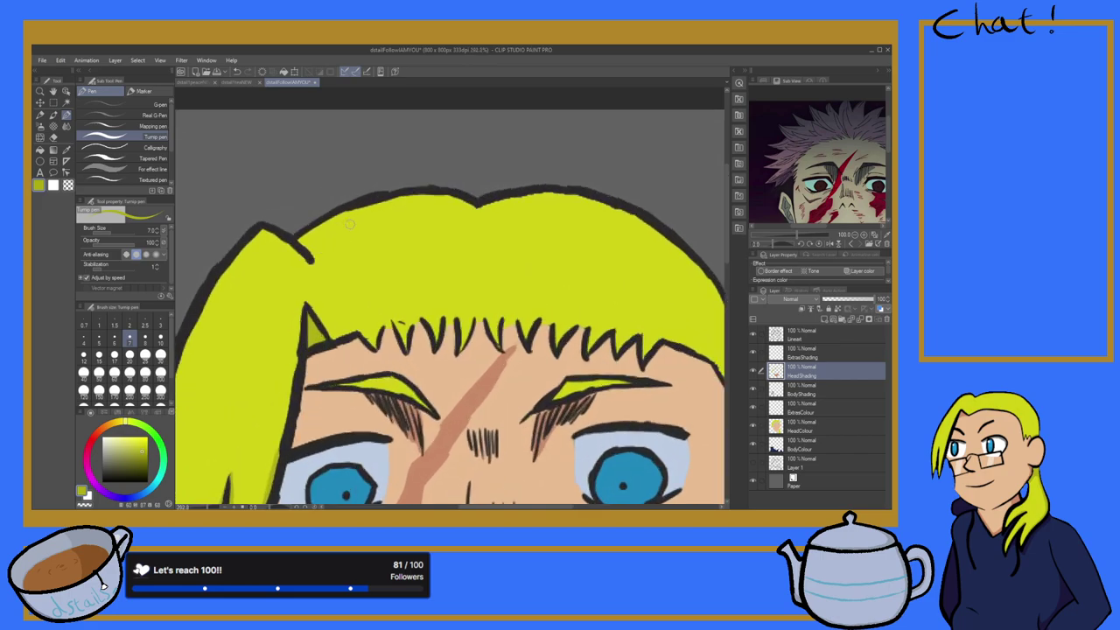
pyautogui.scroll(2, 351, 225)
pyautogui.moveTo(327, 221)
pyautogui.mouseDown()
pyautogui.moveTo(273, 255)
pyautogui.moveTo(348, 205)
pyautogui.moveTo(305, 229)
pyautogui.moveTo(352, 207)
pyautogui.moveTo(314, 226)
pyautogui.moveTo(288, 261)
pyautogui.moveTo(436, 206)
pyautogui.moveTo(357, 211)
pyautogui.moveTo(420, 183)
pyautogui.moveTo(376, 203)
pyautogui.moveTo(459, 179)
pyautogui.moveTo(565, 196)
pyautogui.mouseUp()
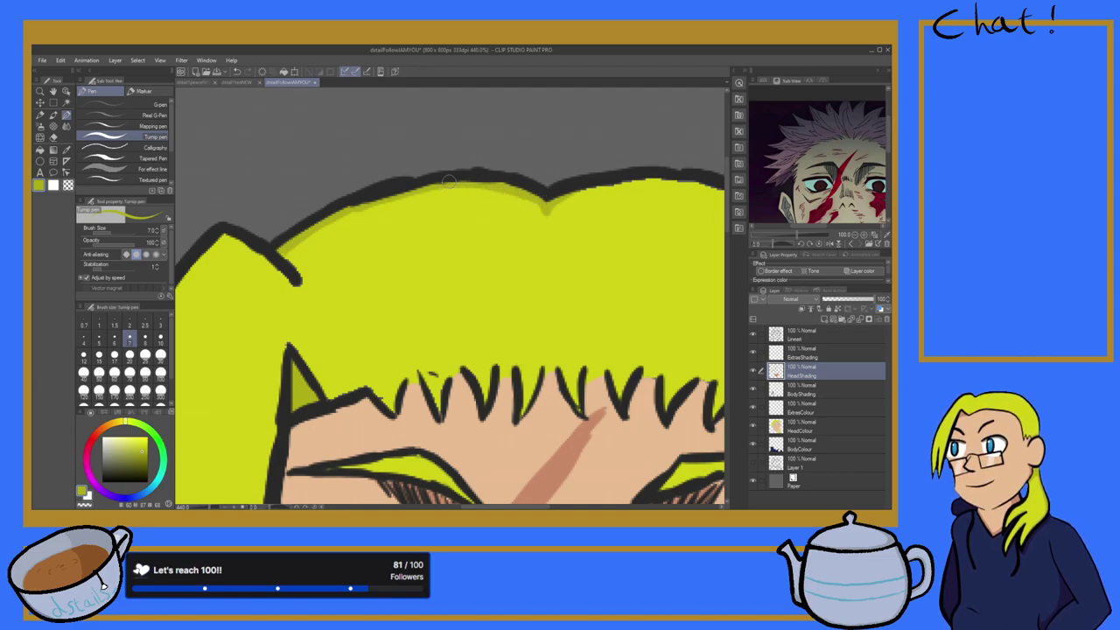
pyautogui.moveTo(455, 191)
pyautogui.mouseDown()
pyautogui.moveTo(345, 210)
pyautogui.moveTo(359, 211)
pyautogui.moveTo(302, 246)
pyautogui.mouseUp()
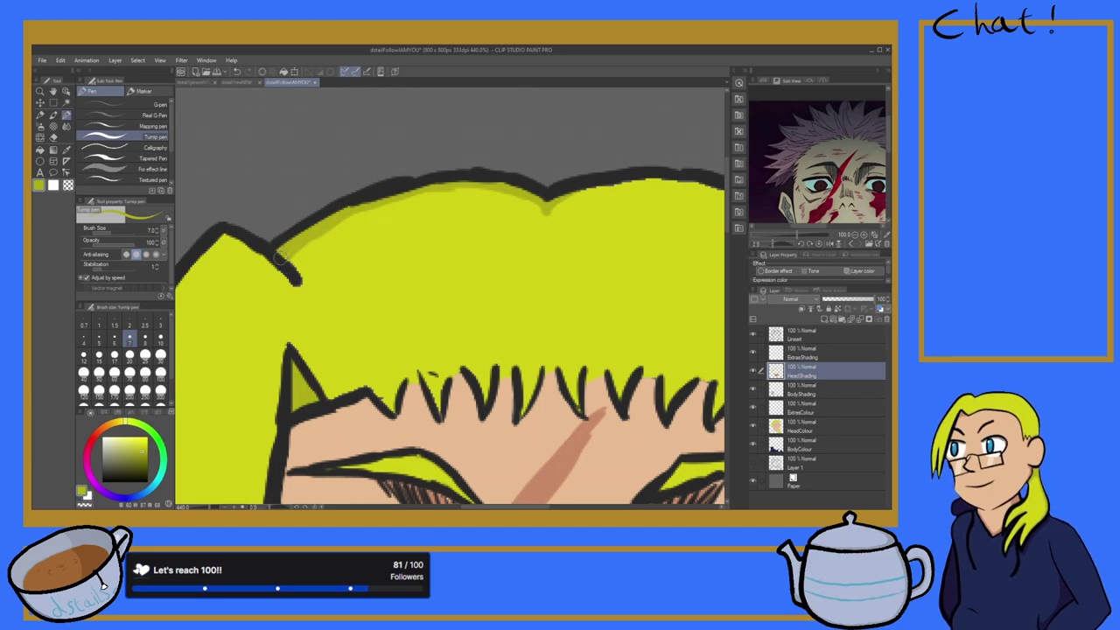
pyautogui.scroll(-5, 278, 255)
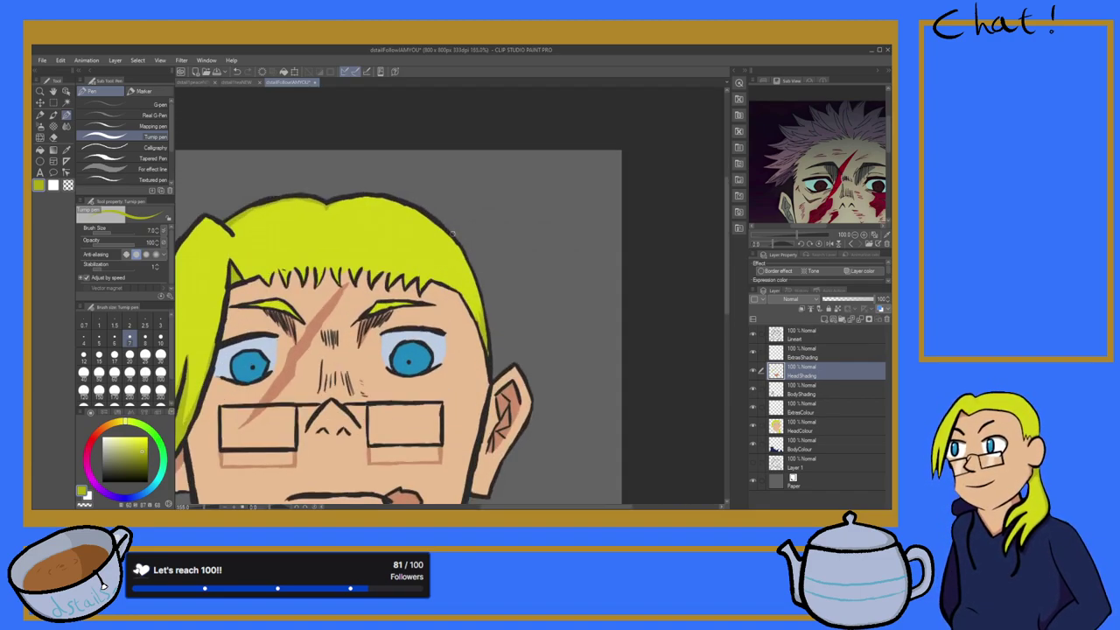
# Step: Continue the dark yellow-green shadow along the hair's outer outline from the central notch down towards the ear
pyautogui.scroll(5, 460, 234)
pyautogui.scroll(-2, 280, 151)
pyautogui.scroll(1, 267, 175)
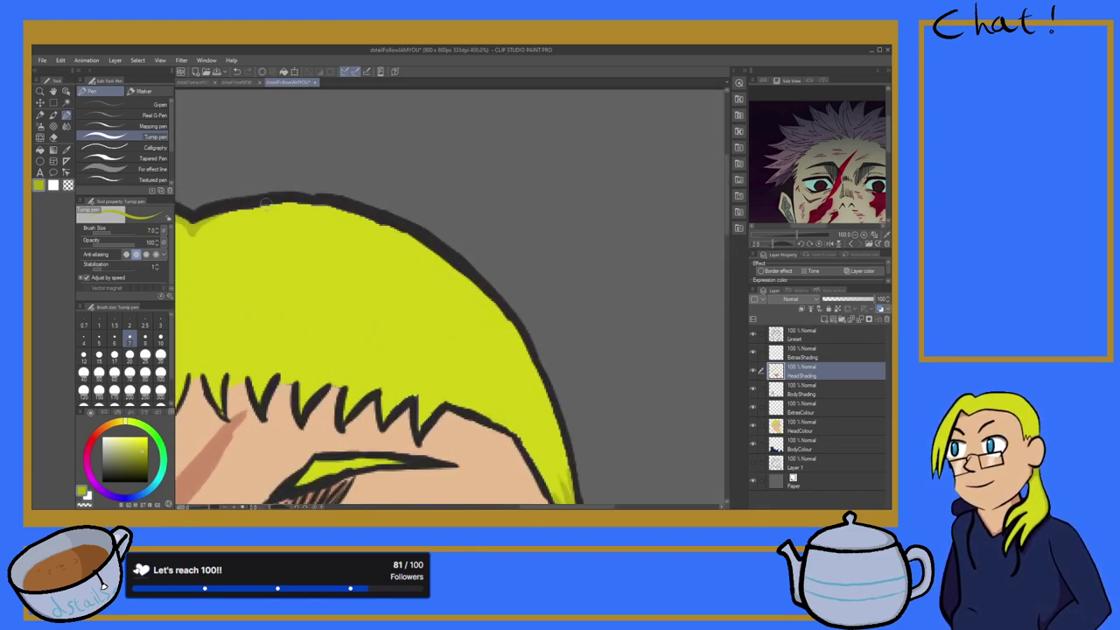
pyautogui.moveTo(207, 221)
pyautogui.mouseDown()
pyautogui.moveTo(288, 207)
pyautogui.moveTo(274, 201)
pyautogui.moveTo(342, 212)
pyautogui.moveTo(301, 189)
pyautogui.moveTo(351, 209)
pyautogui.moveTo(322, 210)
pyautogui.moveTo(390, 220)
pyautogui.moveTo(318, 204)
pyautogui.moveTo(435, 259)
pyautogui.moveTo(382, 217)
pyautogui.moveTo(475, 294)
pyautogui.moveTo(419, 246)
pyautogui.moveTo(468, 288)
pyautogui.moveTo(431, 253)
pyautogui.moveTo(521, 353)
pyautogui.moveTo(462, 272)
pyautogui.moveTo(528, 354)
pyautogui.moveTo(513, 330)
pyautogui.moveTo(540, 376)
pyautogui.moveTo(508, 323)
pyautogui.moveTo(564, 453)
pyautogui.moveTo(551, 401)
pyautogui.moveTo(569, 473)
pyautogui.moveTo(550, 402)
pyautogui.mouseUp()
pyautogui.scroll(-7, 308, 228)
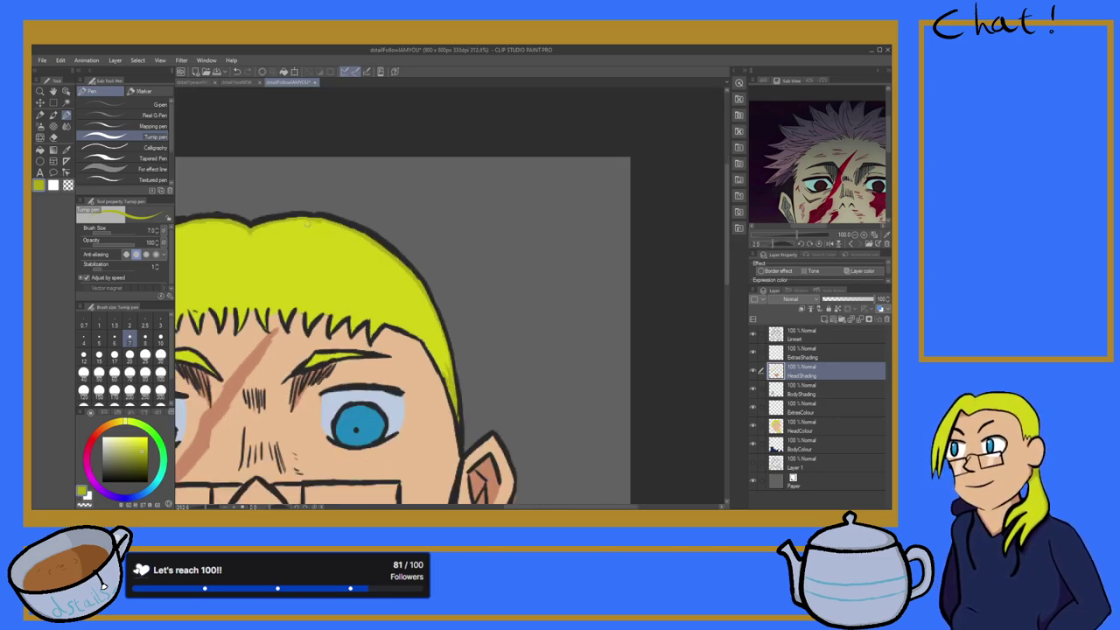
# Step: With the Hard eraser selected, examine the shadow edge along the hair's crown up close and review the whole portrait
pyautogui.scroll(10, 282, 208)
pyautogui.press('e')
pyautogui.scroll(2, 348, 272)
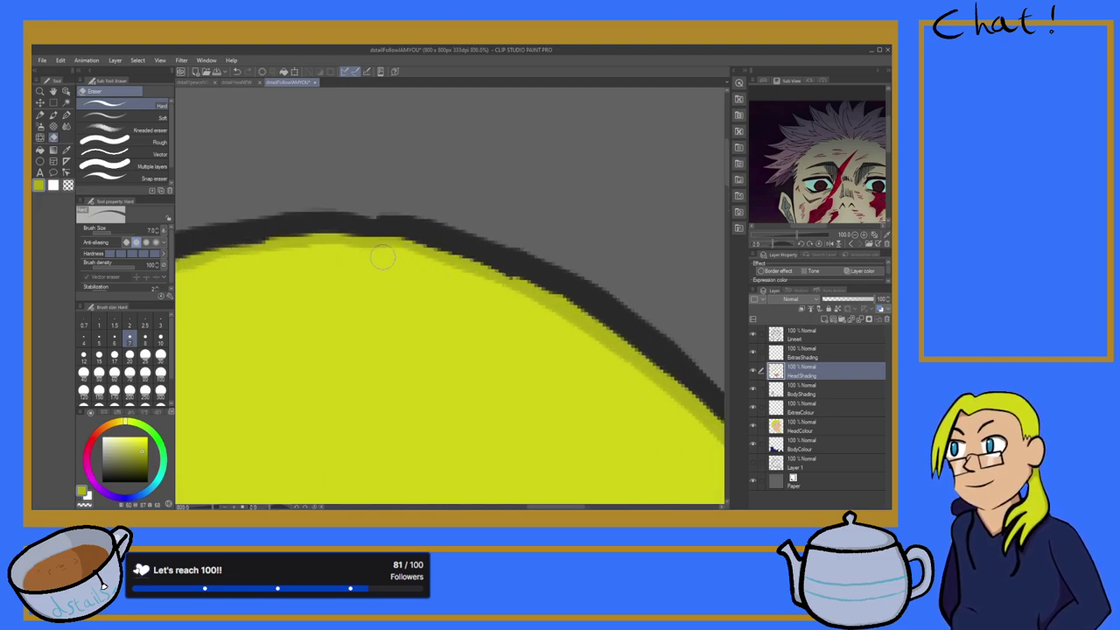
pyautogui.scroll(-1, 316, 297)
pyautogui.scroll(-6, 315, 296)
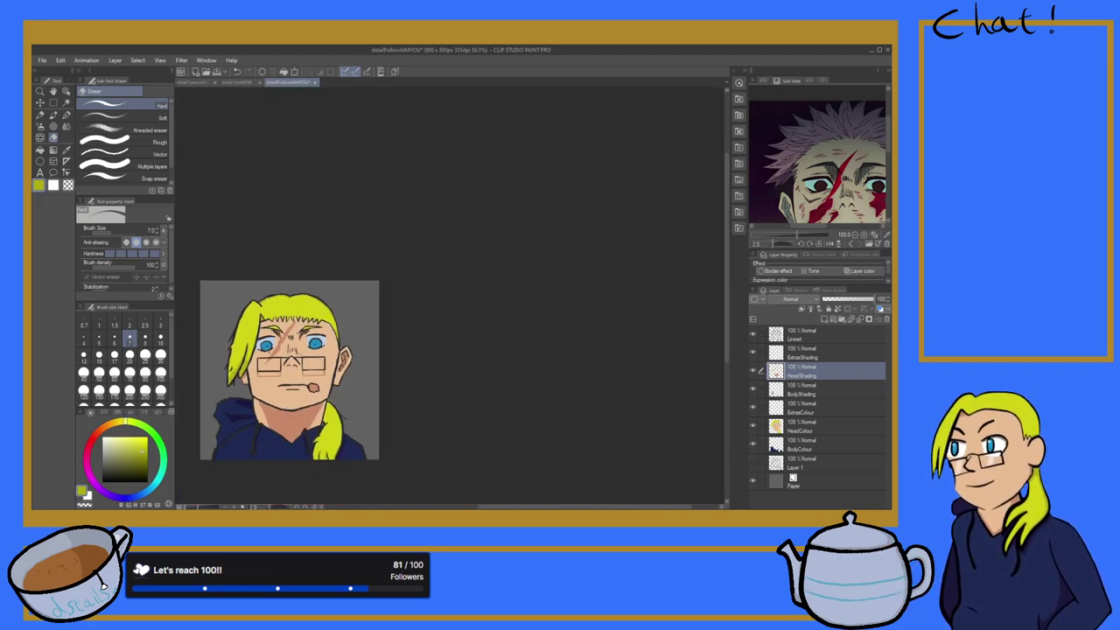
pyautogui.scroll(-2, 273, 363)
pyautogui.scroll(4, 232, 407)
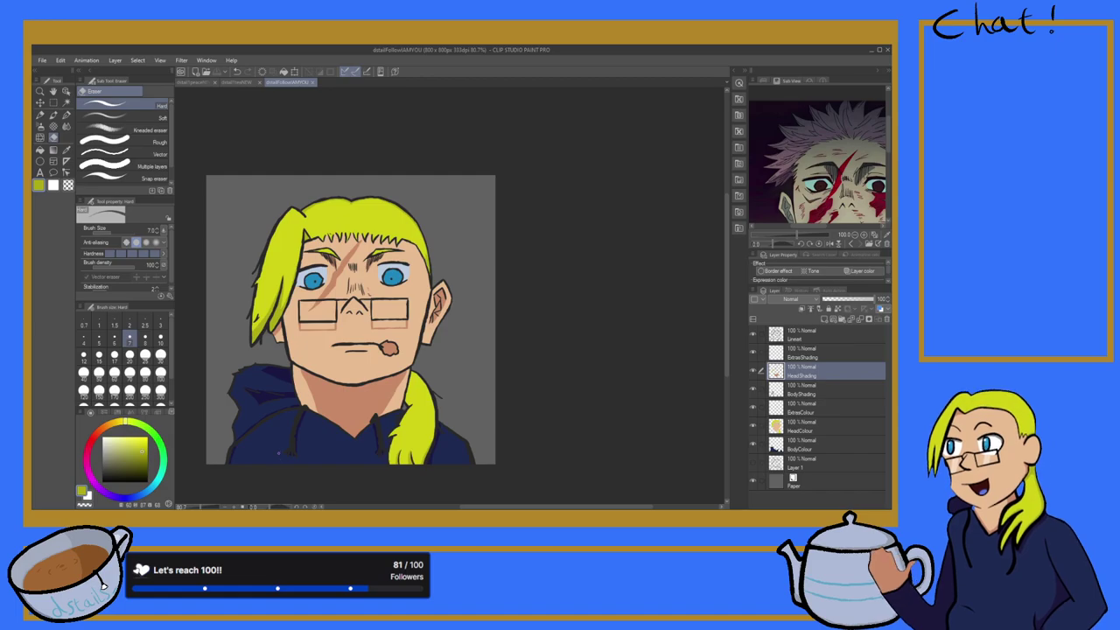
pyautogui.scroll(-2, 369, 329)
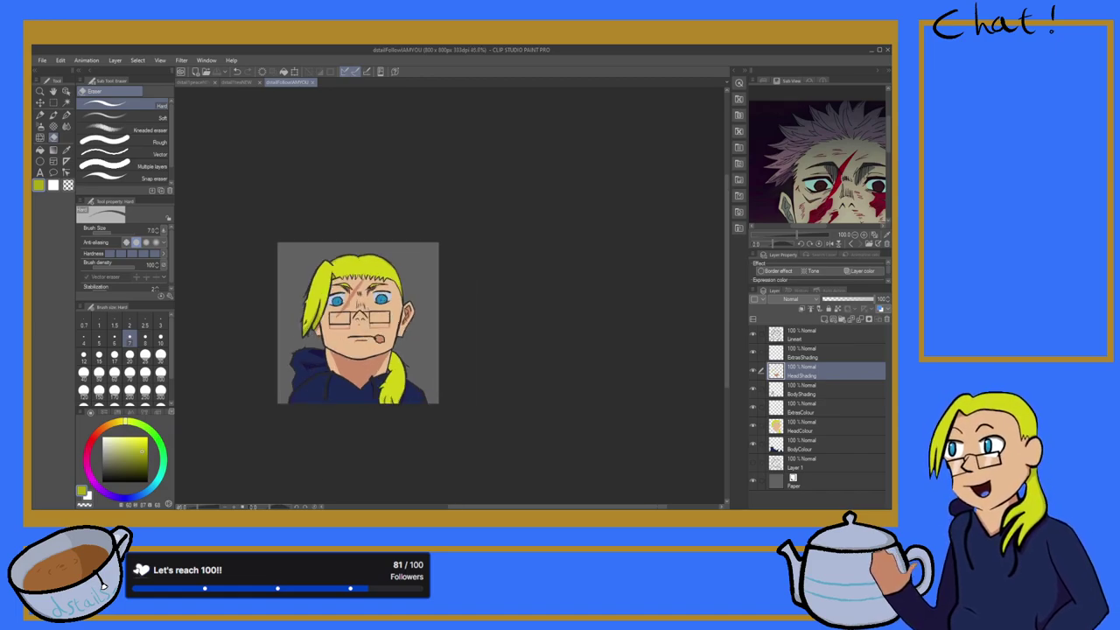
# Step: Make Lineart the active layer and pick up the dark outline colour from the jaw line
pyautogui.scroll(1, 357, 321)
pyautogui.click(839, 337)
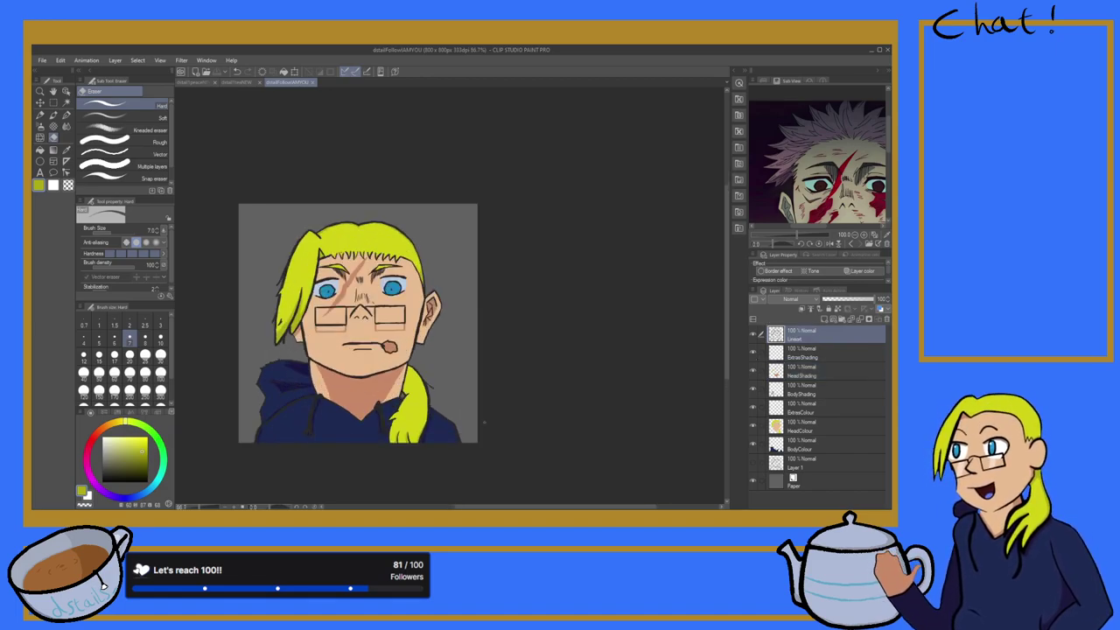
pyautogui.hotkey('ctrl', '+')
pyautogui.hotkey('ctrl', '+')
pyautogui.hotkey('ctrl', '+')
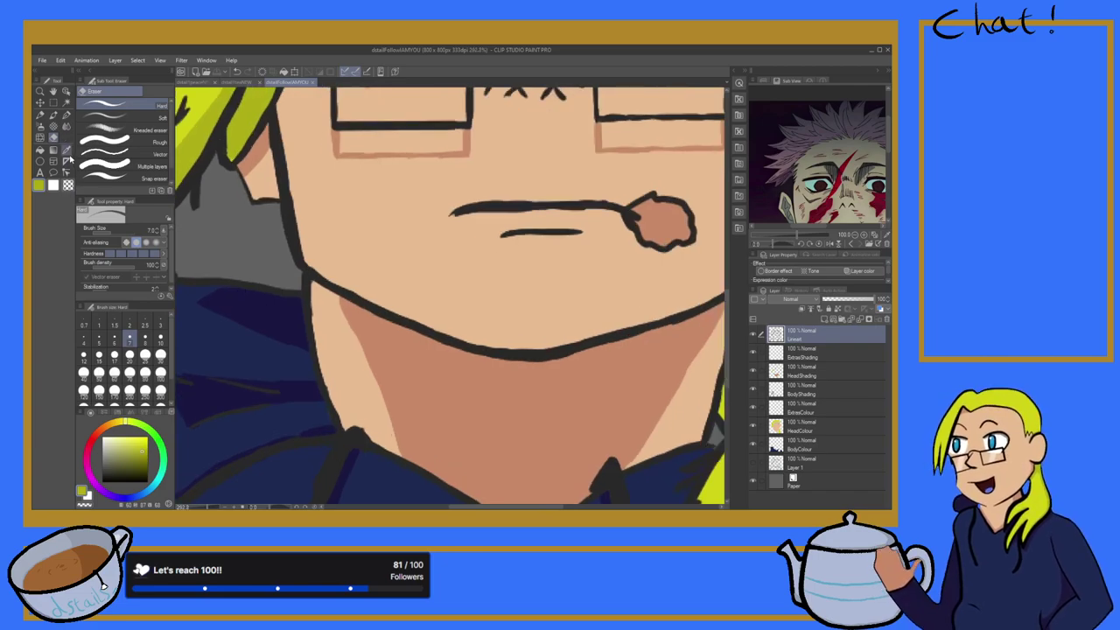
pyautogui.click(65, 149)
pyautogui.click(289, 207)
pyautogui.hotkey('ctrl', '-')
pyautogui.hotkey('ctrl', '-')
pyautogui.hotkey('ctrl', '-')
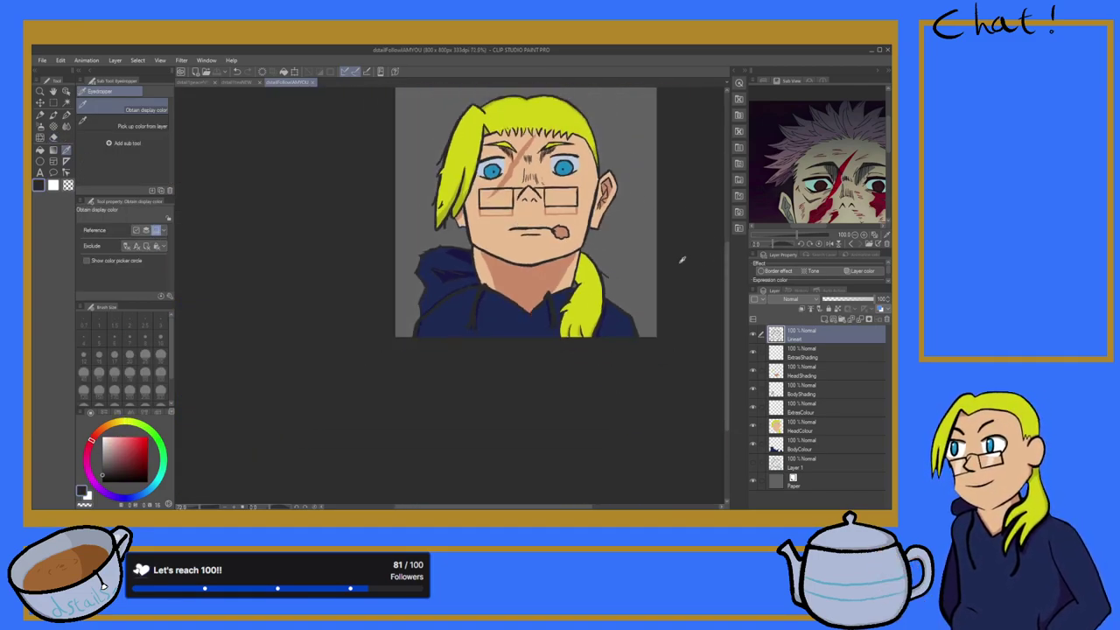
# Step: Enlarge the reference around the character's eye and resample the dark outline colour from the portrait's face outline
pyautogui.scroll(-1, 819, 205)
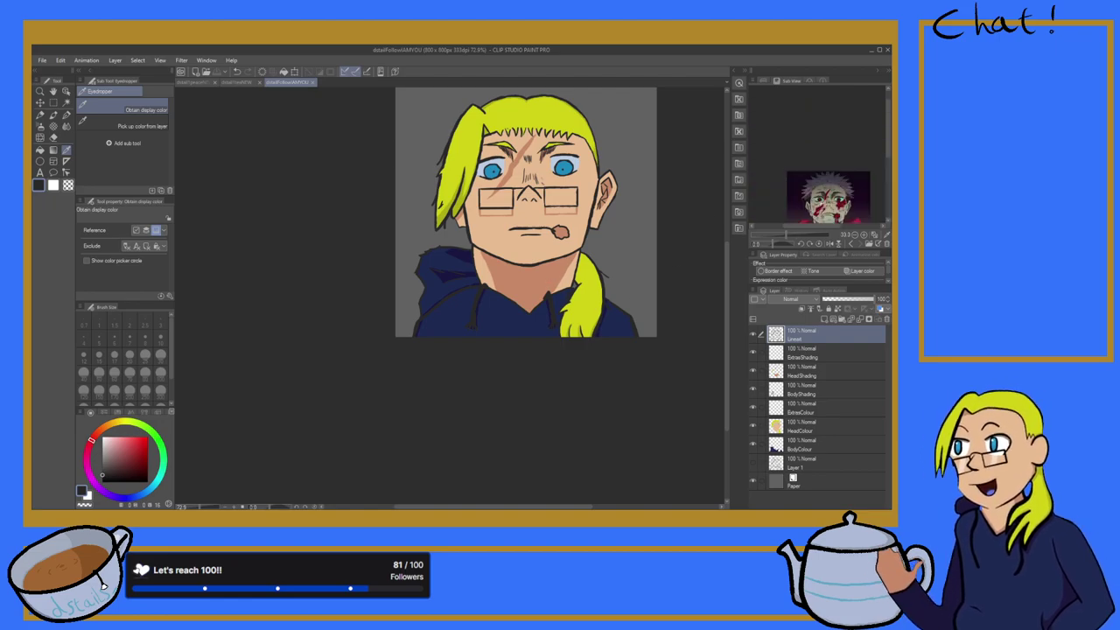
pyautogui.scroll(2, 820, 205)
pyautogui.moveTo(820, 205); pyautogui.dragTo(745, 207)
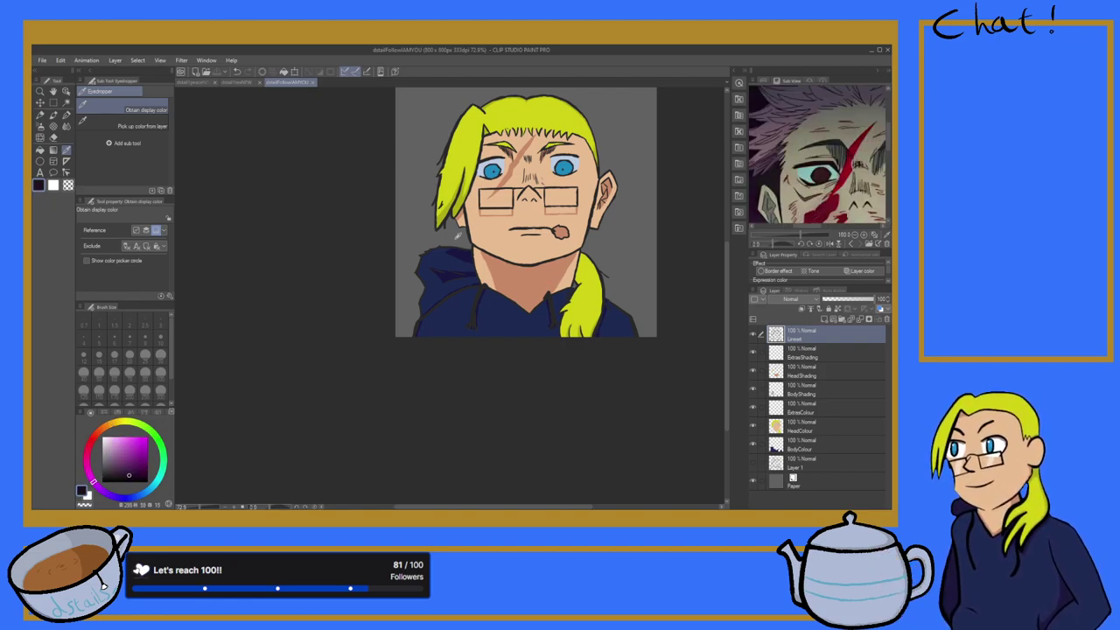
pyautogui.scroll(5, 472, 233)
pyautogui.click(468, 237)
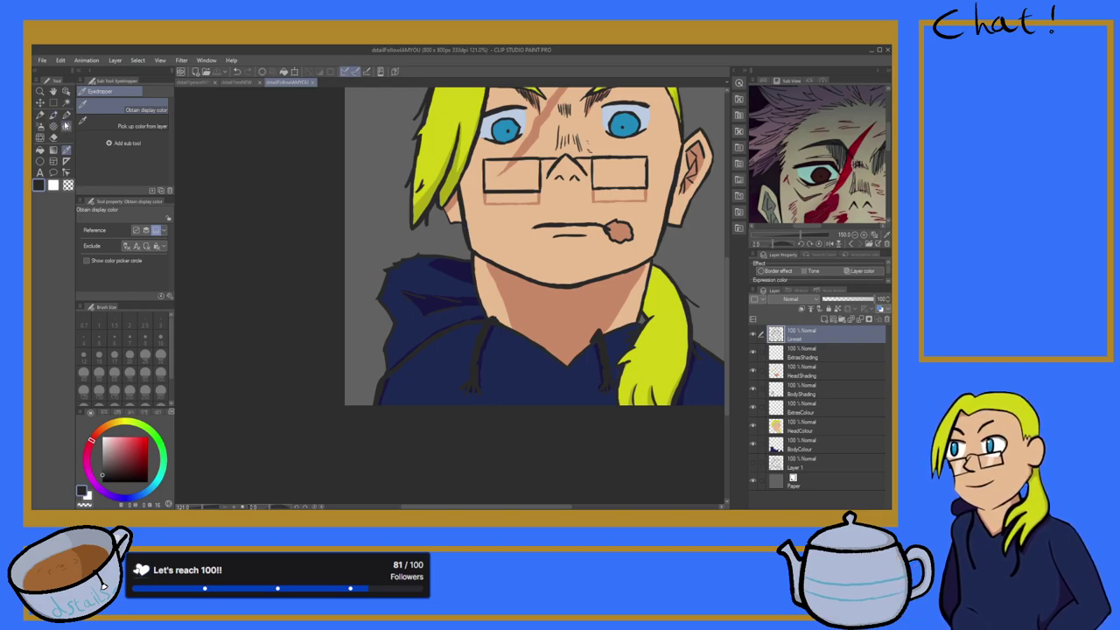
# Step: Select the Turnip pen, bring the reference's facial scratches into view and set the drawing colour to a dark red
pyautogui.click(66, 114)
pyautogui.moveTo(856, 164); pyautogui.dragTo(815, 149)
pyautogui.scroll(-2, 766, 128)
pyautogui.scroll(2, 756, 137)
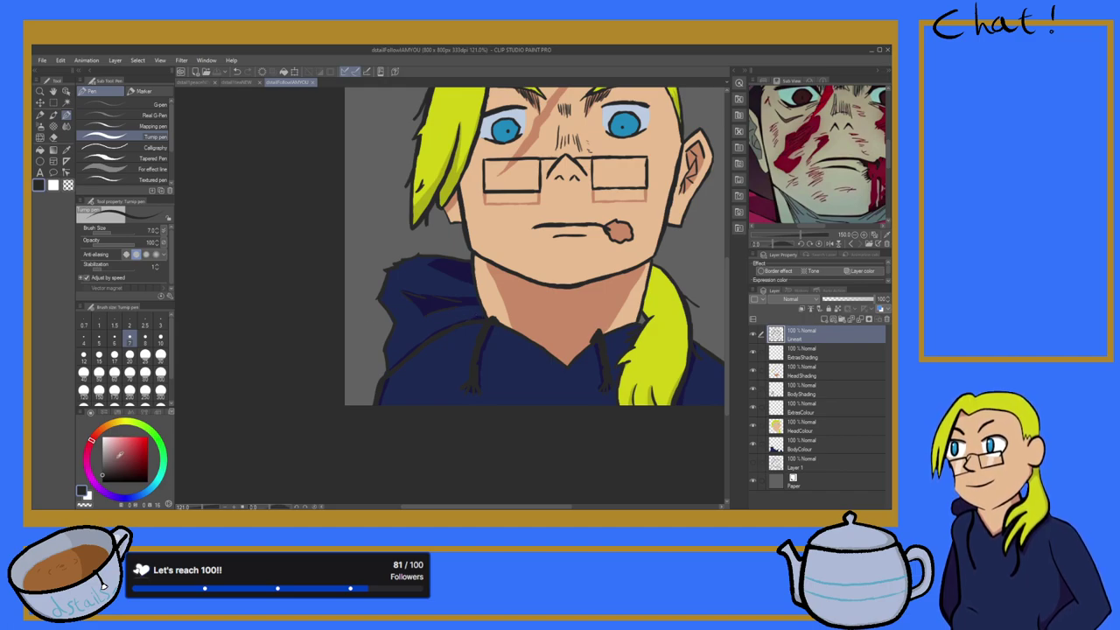
pyautogui.press('x')
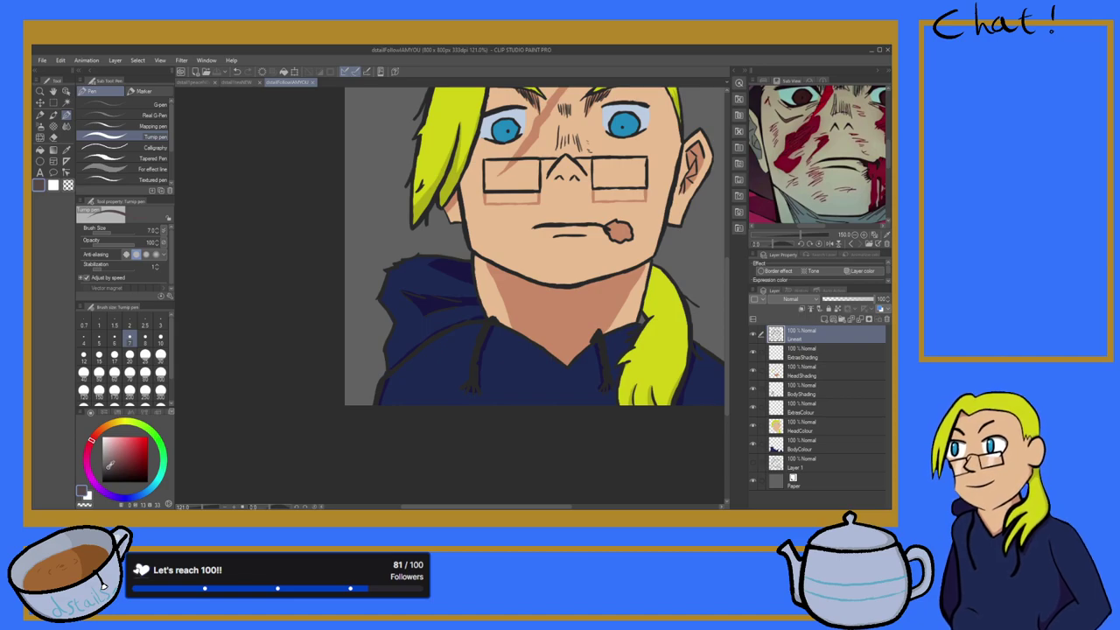
pyautogui.moveTo(115, 466); pyautogui.dragTo(127, 462)
# Step: Try a dark red stroke beside the upper outer corner of the glasses and set the brush size to 6
pyautogui.scroll(-7, 421, 212)
pyautogui.scroll(5, 444, 197)
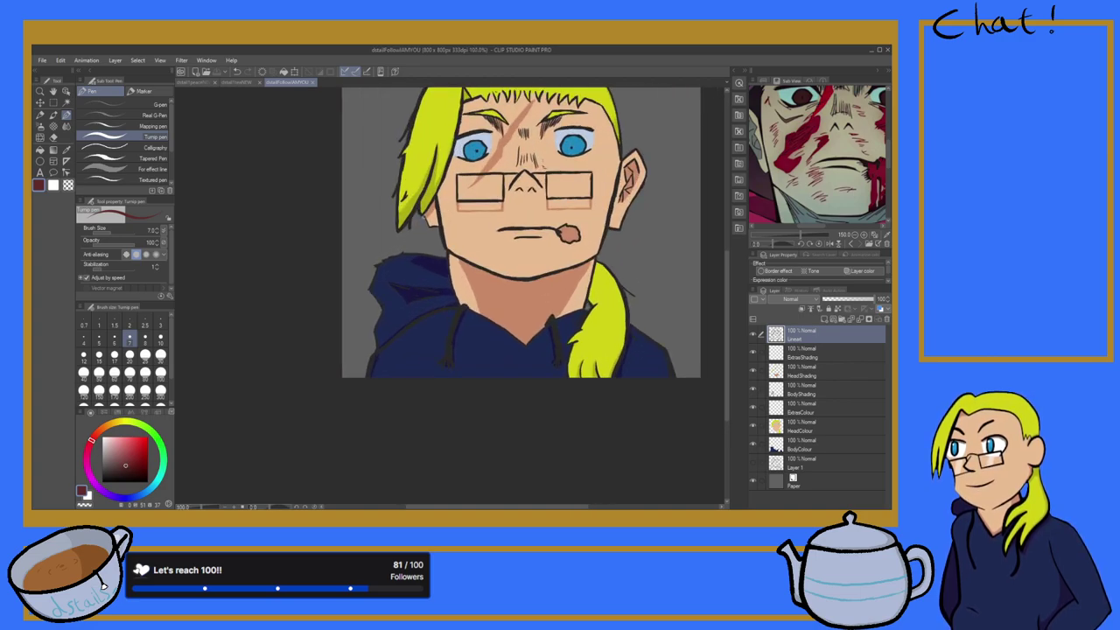
pyautogui.scroll(2, 473, 193)
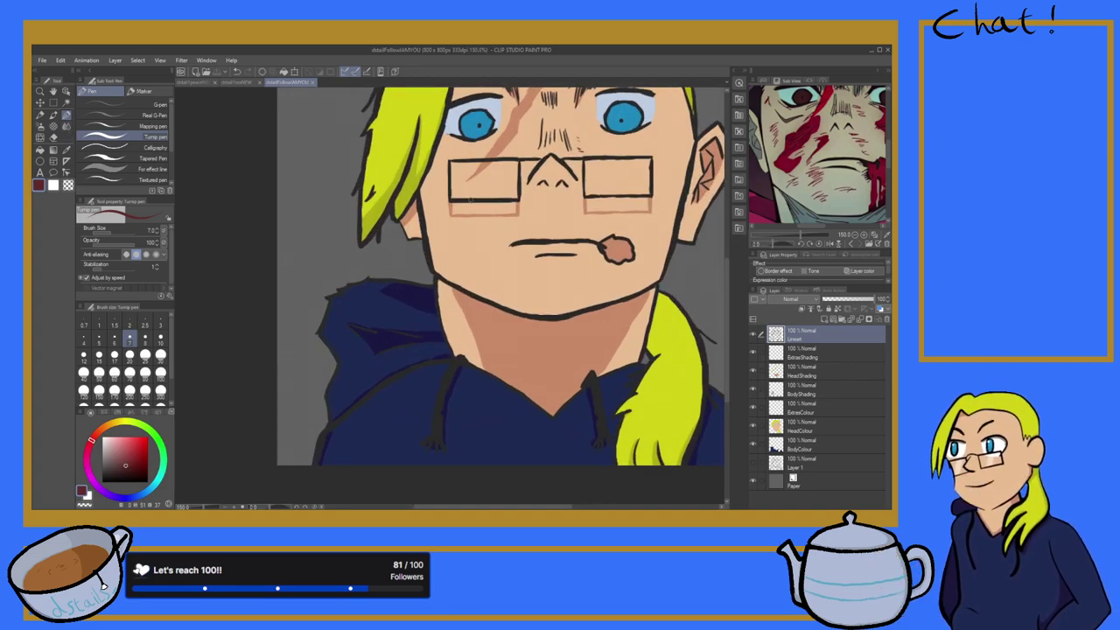
pyautogui.scroll(2, 472, 193)
pyautogui.scroll(1, 468, 161)
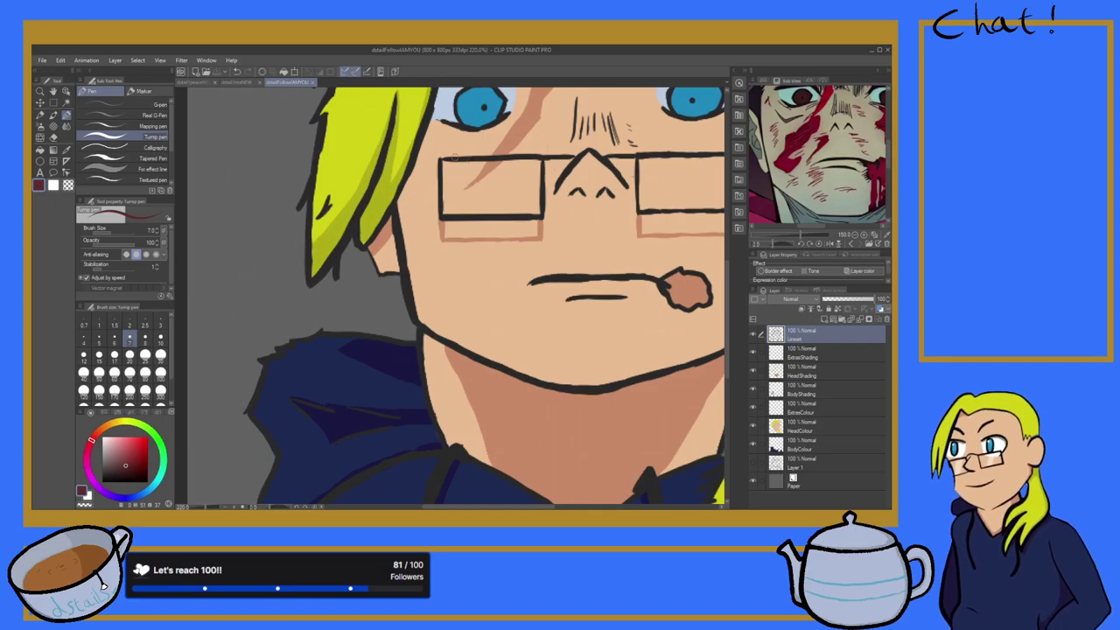
pyautogui.moveTo(441, 141); pyautogui.dragTo(426, 156)
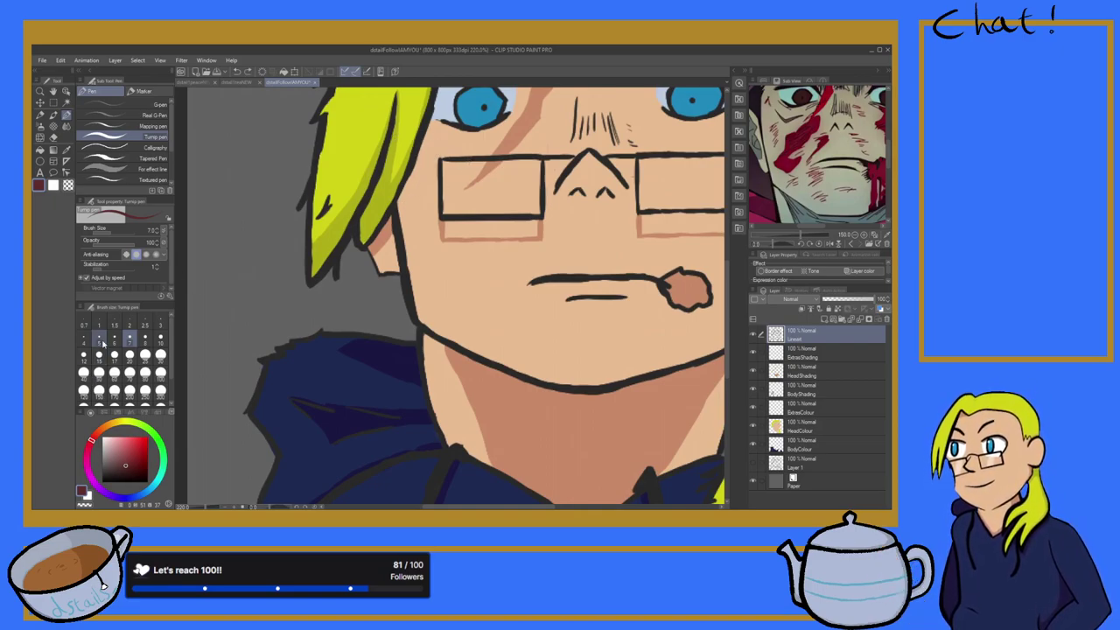
pyautogui.click(113, 338)
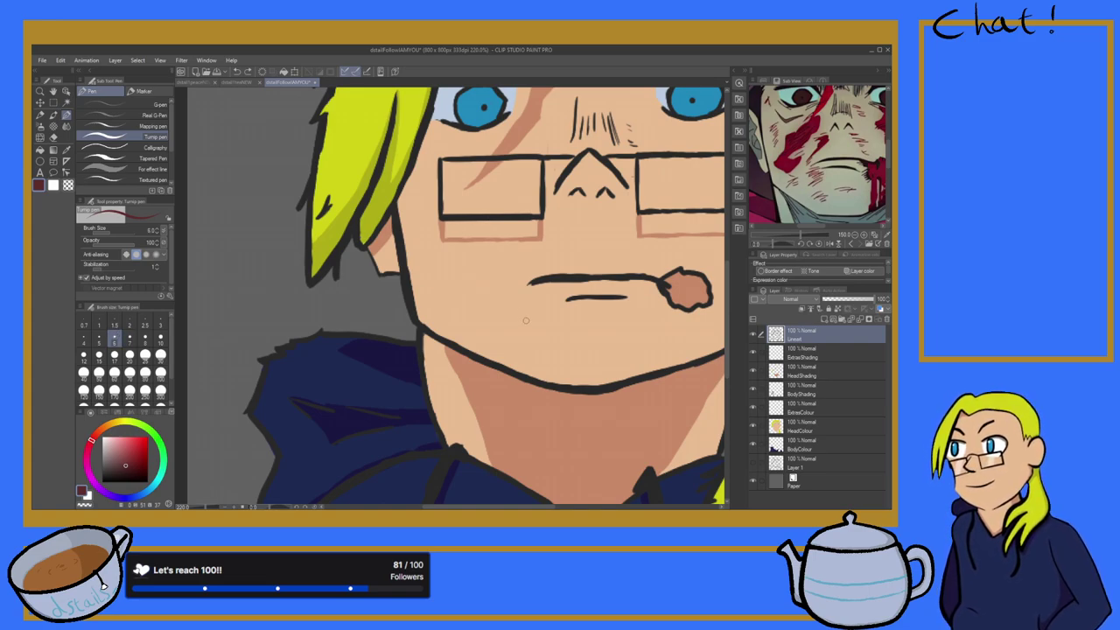
# Step: Draw clusters of short dark red scratches beside the mouth corner, on the adjacent cheek and below the lower lip
pyautogui.moveTo(526, 297)
pyautogui.mouseDown()
pyautogui.moveTo(506, 304)
pyautogui.moveTo(522, 338)
pyautogui.mouseUp()
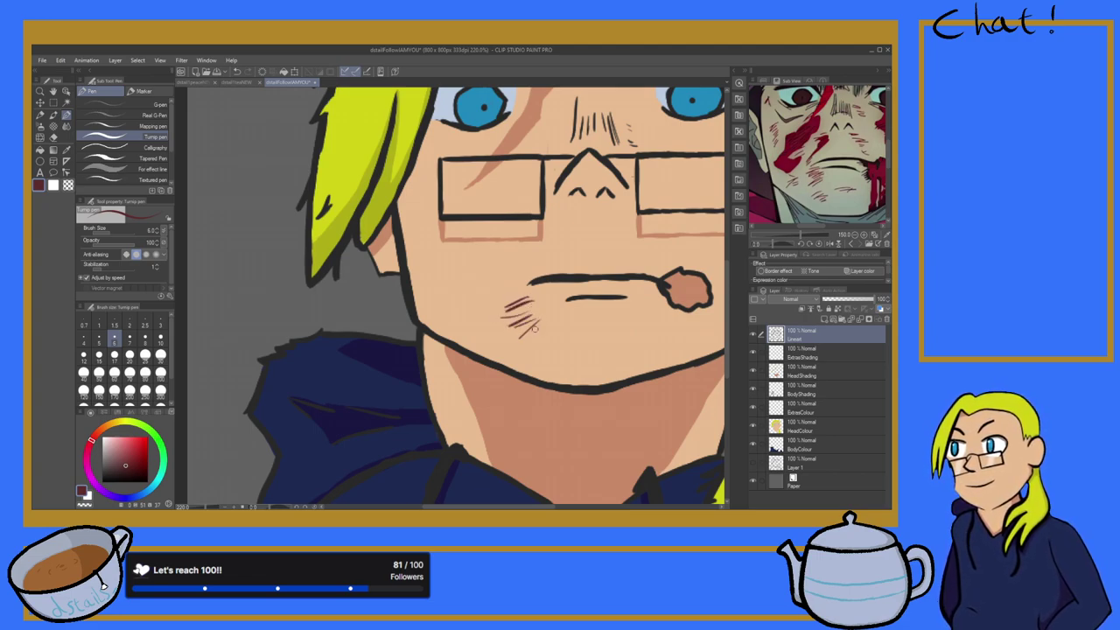
pyautogui.moveTo(477, 285)
pyautogui.mouseDown()
pyautogui.moveTo(453, 291)
pyautogui.moveTo(462, 306)
pyautogui.mouseUp()
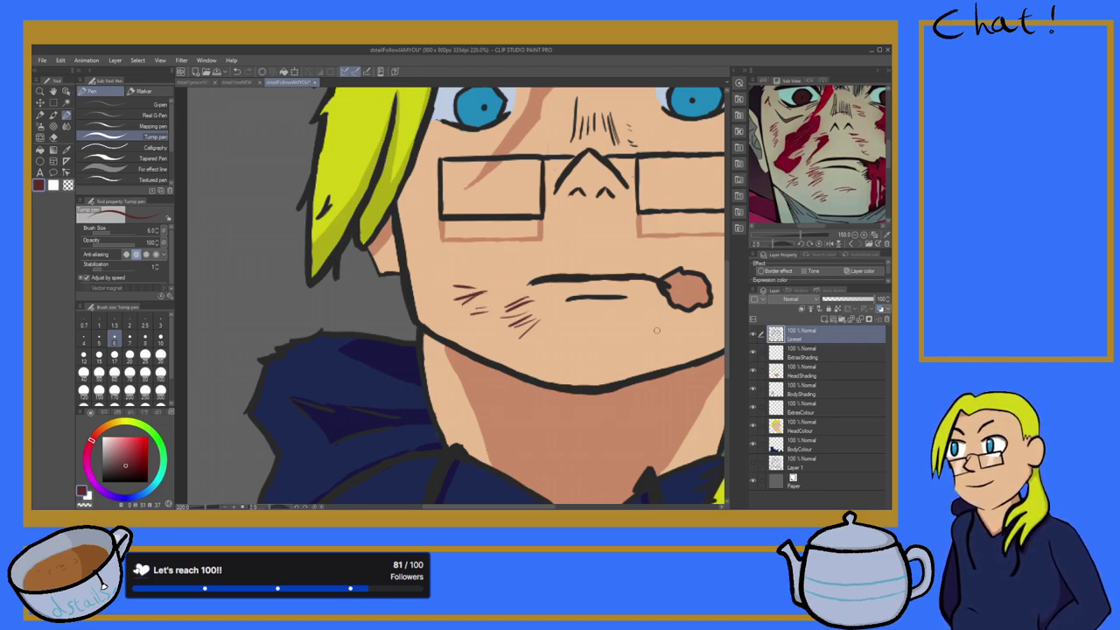
pyautogui.moveTo(622, 329); pyautogui.dragTo(583, 342)
pyautogui.scroll(-5, 577, 338)
pyautogui.scroll(3, 593, 316)
pyautogui.scroll(-1, 593, 317)
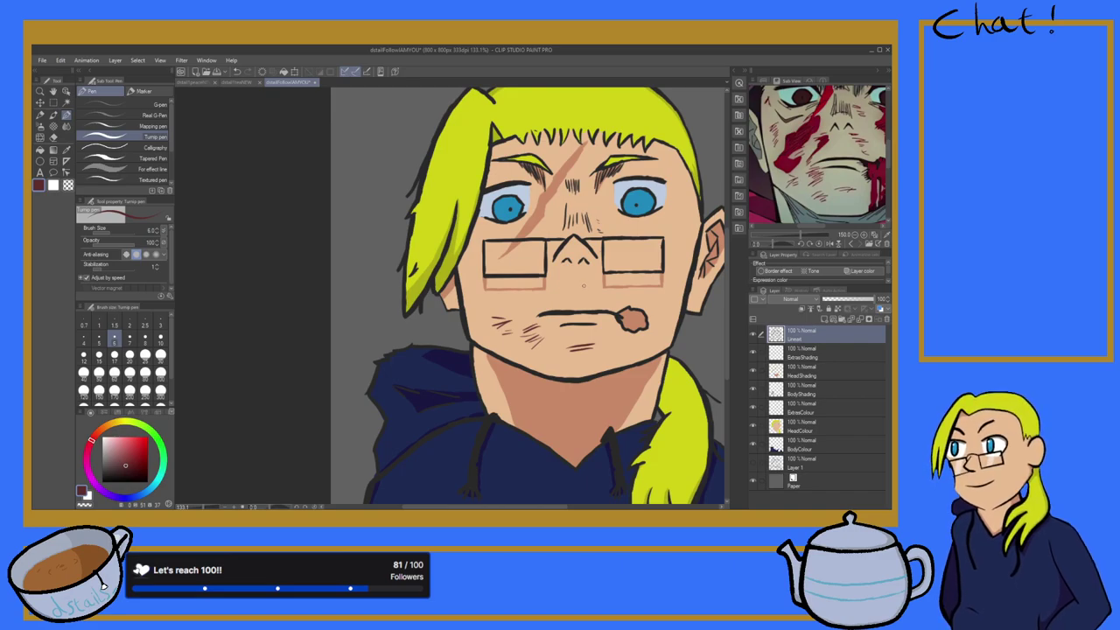
# Step: Draw a cluster of short dark red scratches on the cheek beside the inner lower corner of the right lens
pyautogui.scroll(3, 583, 286)
pyautogui.scroll(-3, 581, 276)
pyautogui.scroll(2, 577, 261)
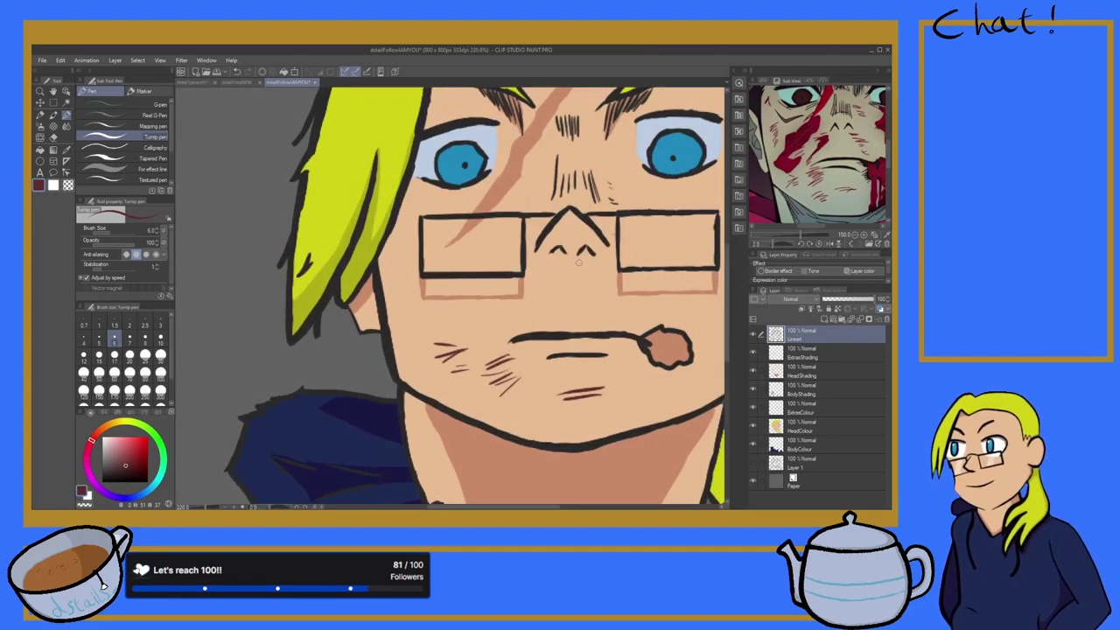
pyautogui.scroll(2, 578, 262)
pyautogui.scroll(-1, 578, 261)
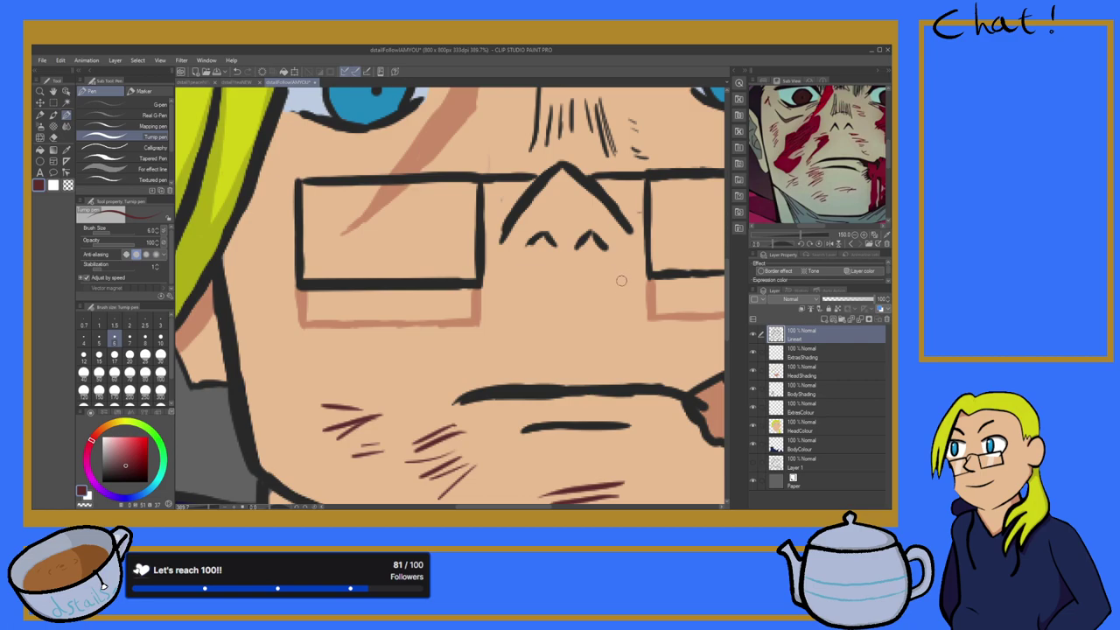
pyautogui.moveTo(625, 274)
pyautogui.mouseDown()
pyautogui.moveTo(646, 276)
pyautogui.moveTo(617, 274)
pyautogui.moveTo(648, 296)
pyautogui.moveTo(611, 307)
pyautogui.moveTo(646, 327)
pyautogui.mouseUp()
pyautogui.moveTo(645, 328); pyautogui.dragTo(632, 330)
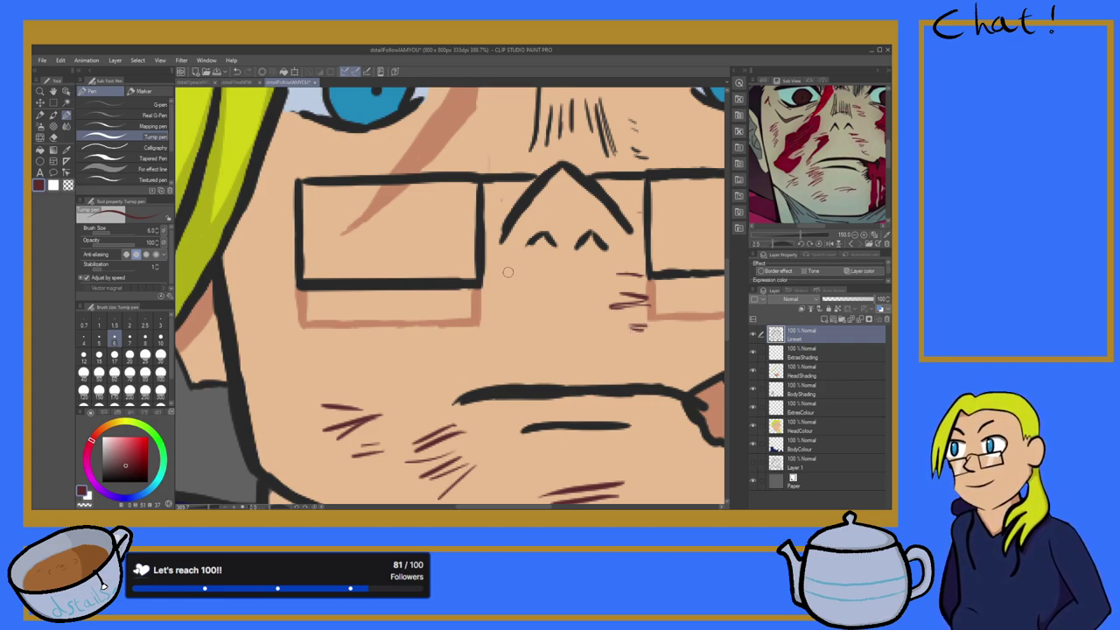
# Step: Add dark red scratches between the nose and the left lens, and zigzag scratches inside the left lens
pyautogui.moveTo(518, 262); pyautogui.dragTo(473, 300)
pyautogui.moveTo(380, 227); pyautogui.dragTo(398, 212)
pyautogui.moveTo(391, 227); pyautogui.dragTo(418, 214)
pyautogui.moveTo(320, 247); pyautogui.dragTo(367, 230)
pyautogui.moveTo(337, 265)
pyautogui.mouseDown()
pyautogui.moveTo(374, 251)
pyautogui.moveTo(355, 272)
pyautogui.moveTo(348, 305)
pyautogui.mouseUp()
pyautogui.moveTo(400, 276); pyautogui.dragTo(429, 264)
pyautogui.scroll(-2, 419, 283)
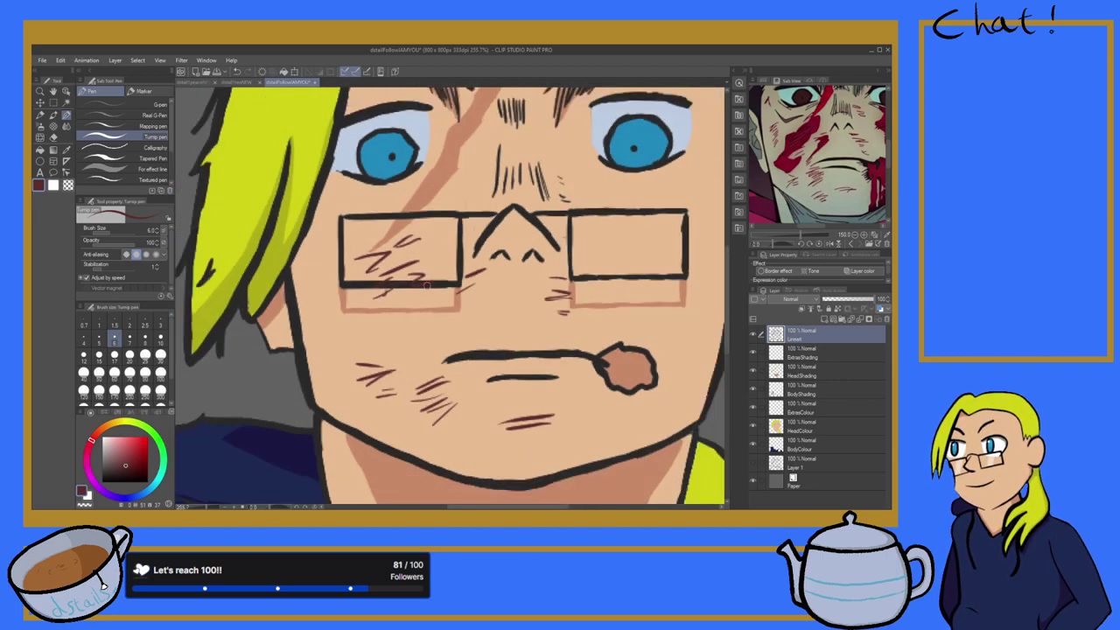
# Step: Undo the last scratches around the left lens, restore one, and draw two new dark red zigzag clusters just below the lens
pyautogui.scroll(2, 427, 284)
pyautogui.hotkey('ctrl', 'z')
pyautogui.hotkey('ctrl', 'z')
pyautogui.hotkey('ctrl', 'z')
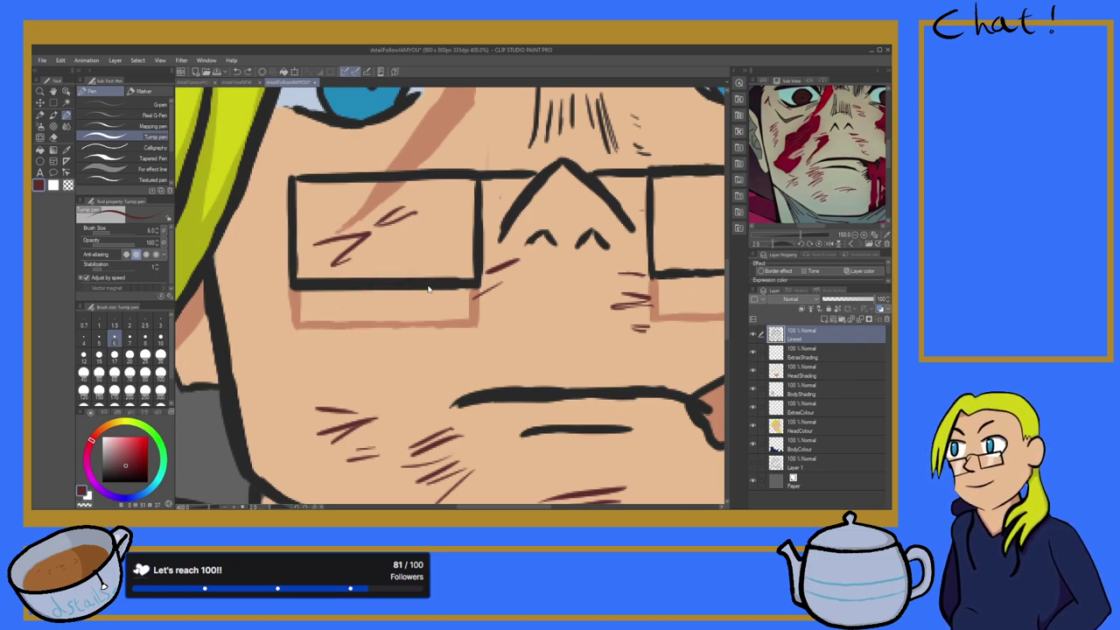
pyautogui.hotkey('ctrl', 'y')
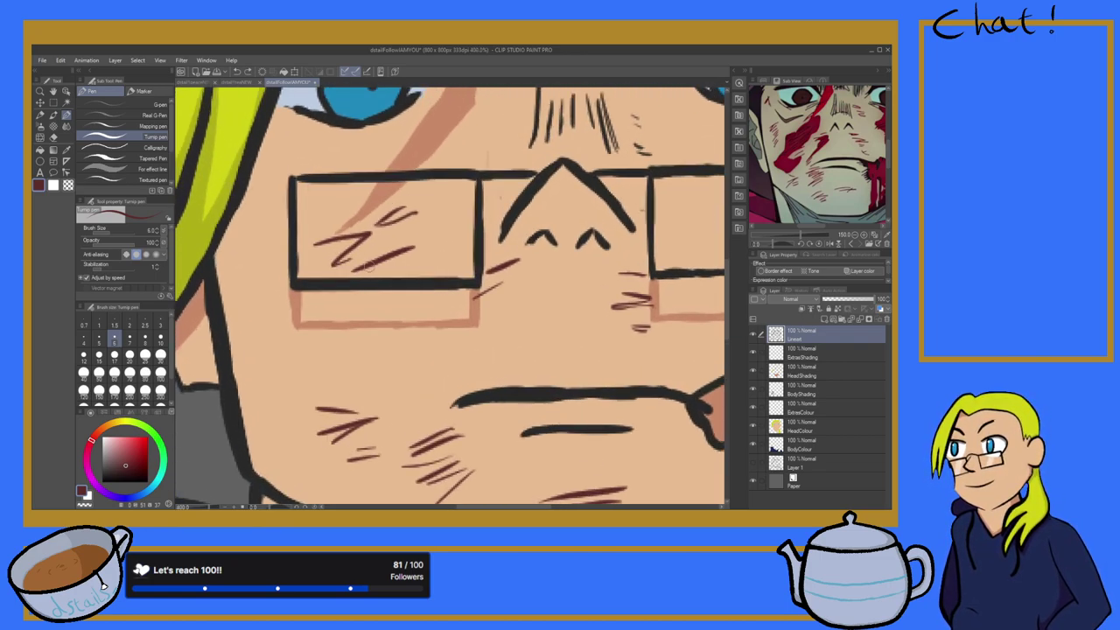
pyautogui.moveTo(371, 299)
pyautogui.mouseDown()
pyautogui.moveTo(337, 322)
pyautogui.moveTo(332, 341)
pyautogui.mouseUp()
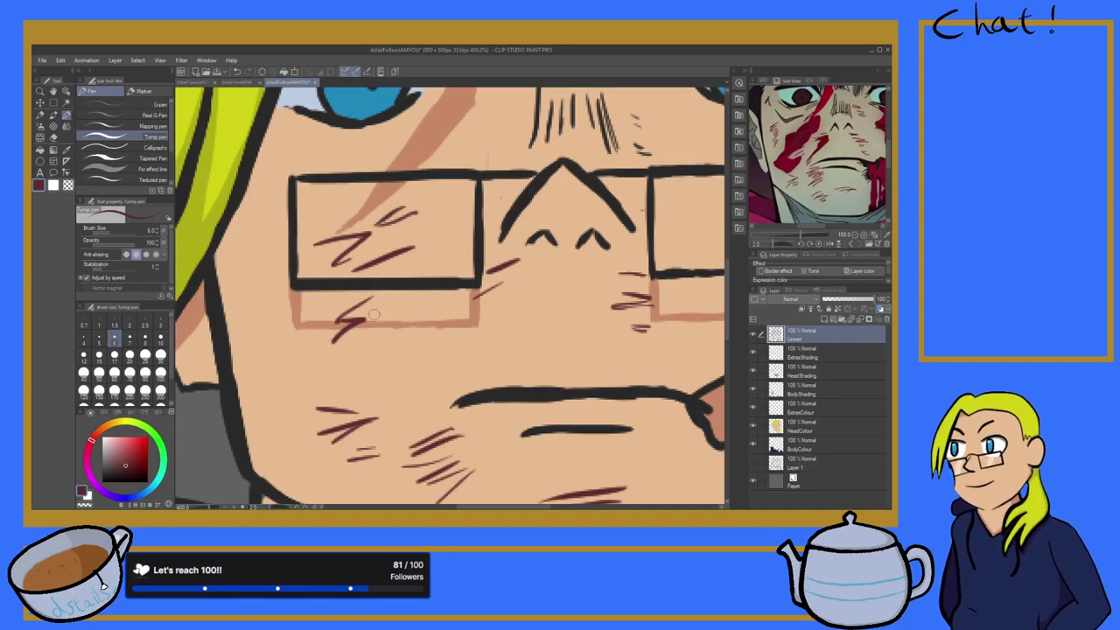
pyautogui.moveTo(431, 298); pyautogui.dragTo(454, 314)
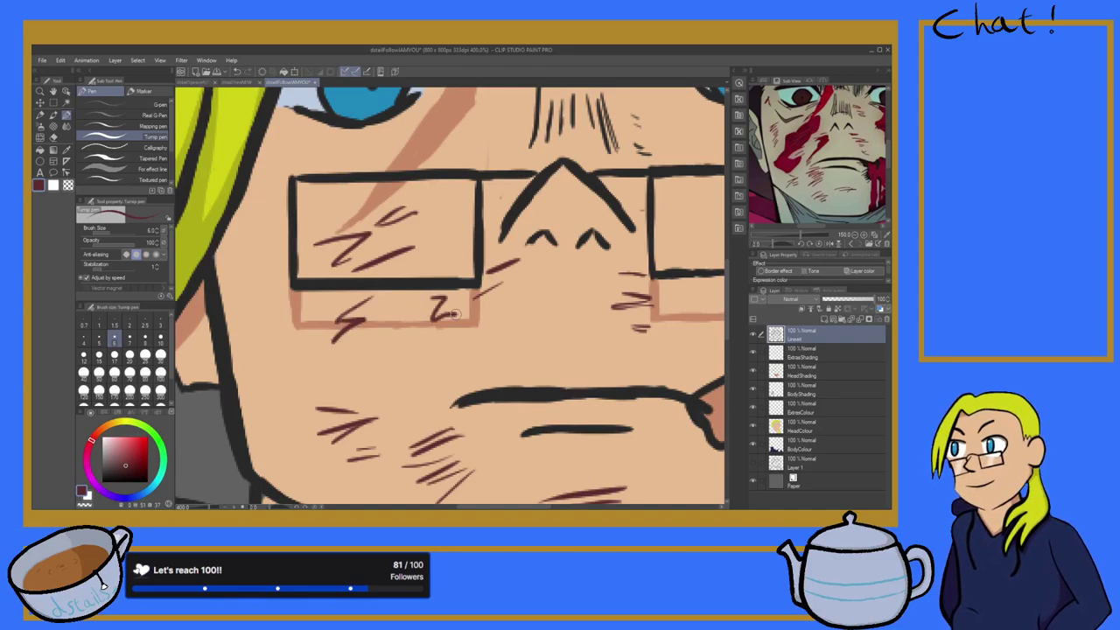
pyautogui.scroll(-4, 455, 316)
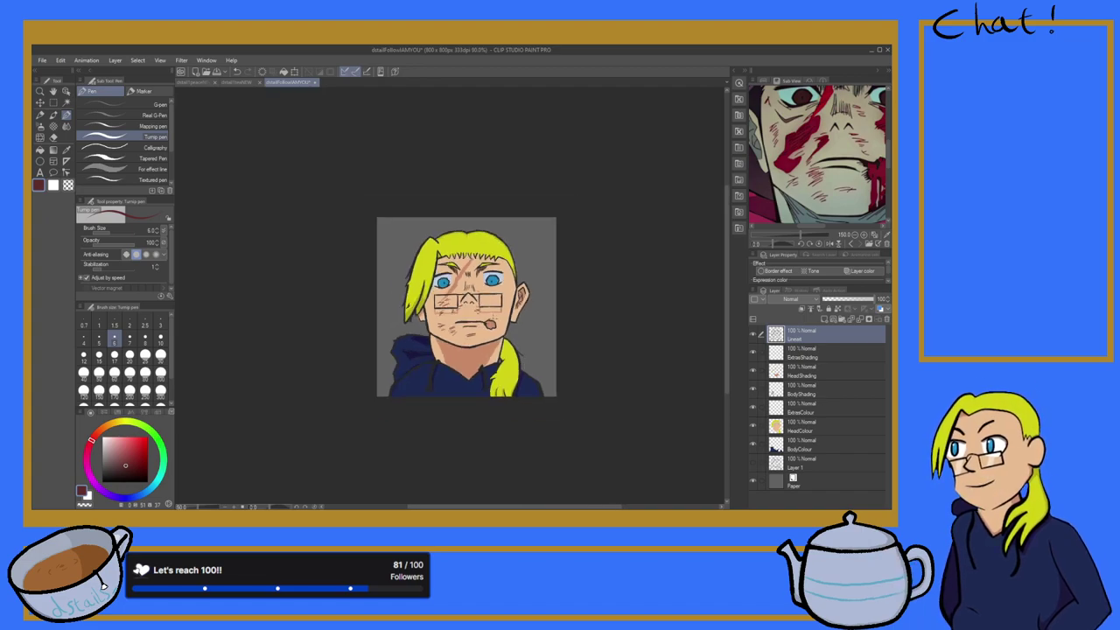
# Step: Bring the reference's other cheek into view and draw dark red scratches above and inside the right lens
pyautogui.scroll(10, 488, 333)
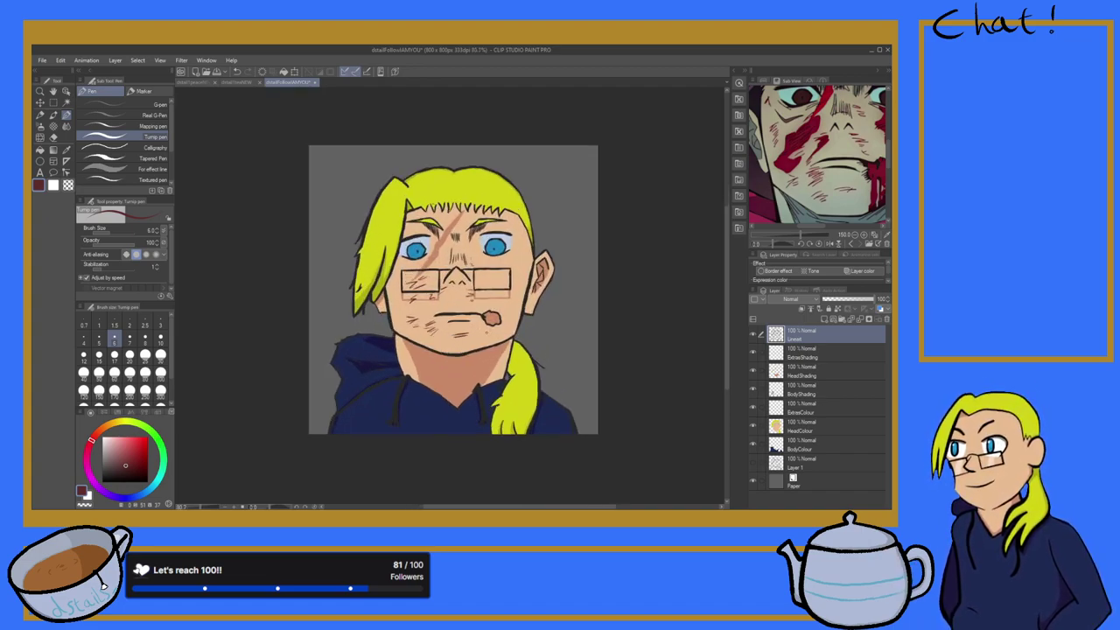
pyautogui.moveTo(843, 157); pyautogui.dragTo(804, 166)
pyautogui.scroll(12, 518, 224)
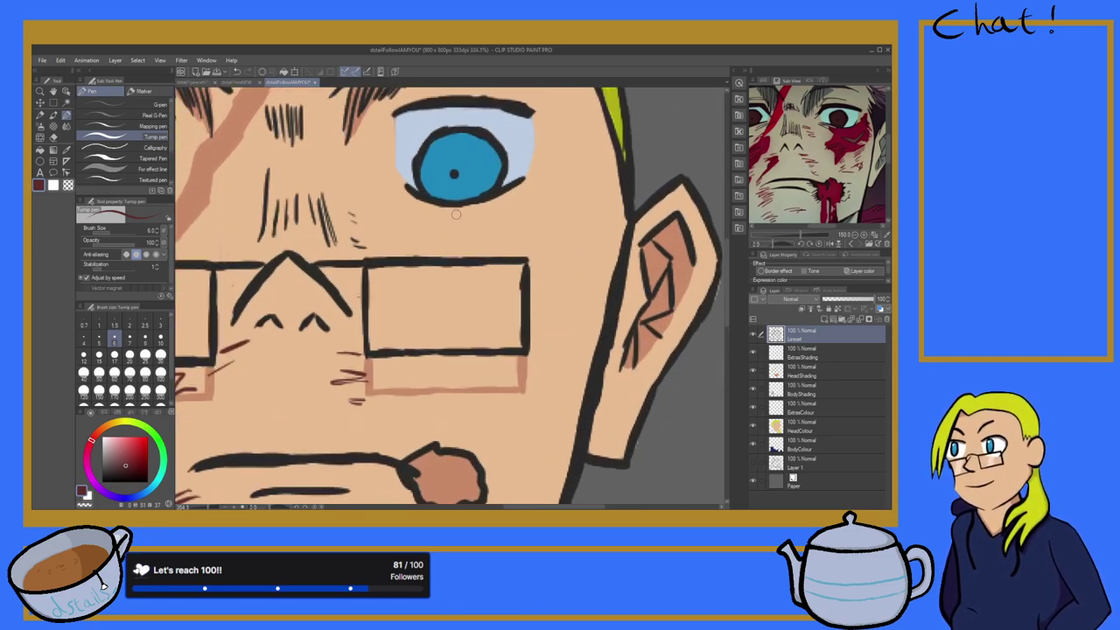
pyautogui.moveTo(458, 233); pyautogui.dragTo(426, 248)
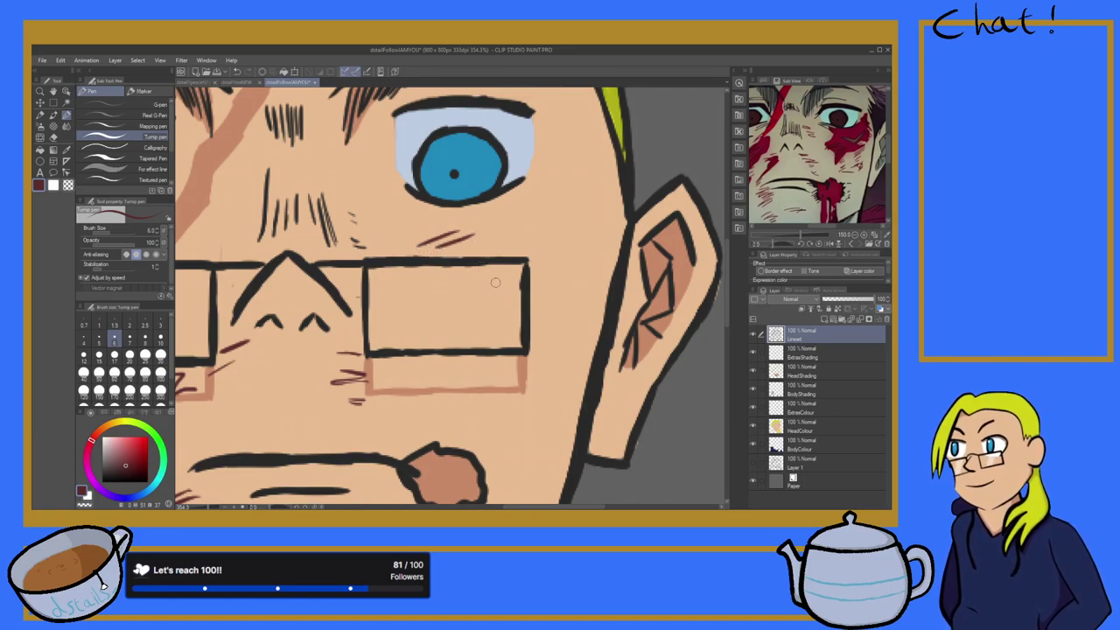
pyautogui.moveTo(482, 294)
pyautogui.mouseDown()
pyautogui.moveTo(514, 280)
pyautogui.moveTo(513, 312)
pyautogui.mouseUp()
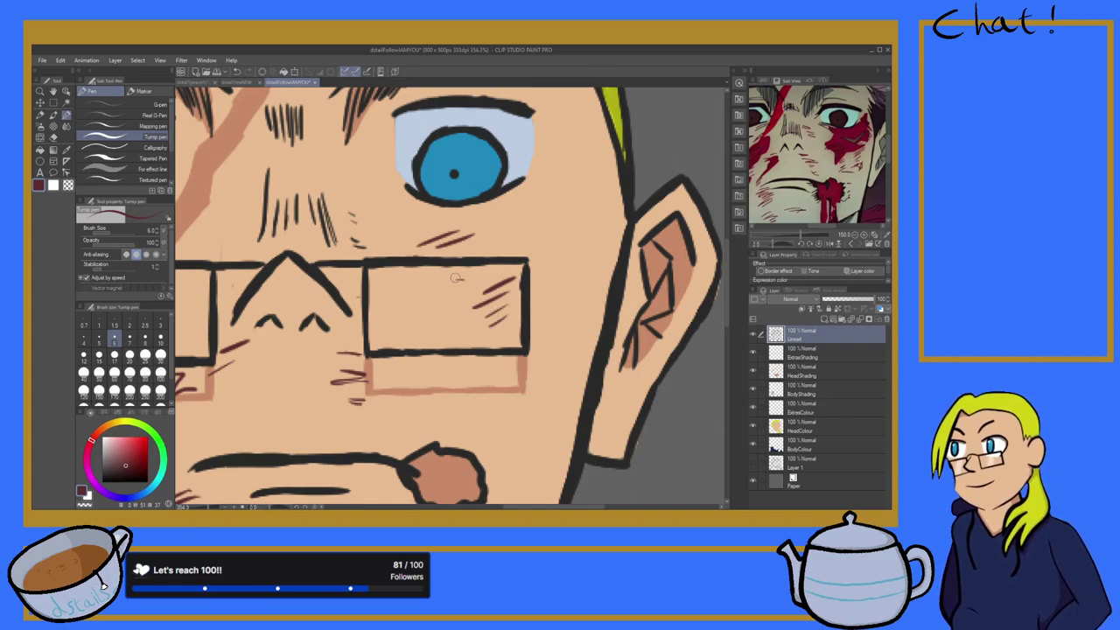
pyautogui.moveTo(410, 254); pyautogui.dragTo(437, 239)
pyautogui.moveTo(420, 287)
pyautogui.mouseDown()
pyautogui.moveTo(445, 272)
pyautogui.moveTo(410, 289)
pyautogui.moveTo(458, 282)
pyautogui.moveTo(471, 289)
pyautogui.mouseUp()
pyautogui.scroll(-10, 450, 292)
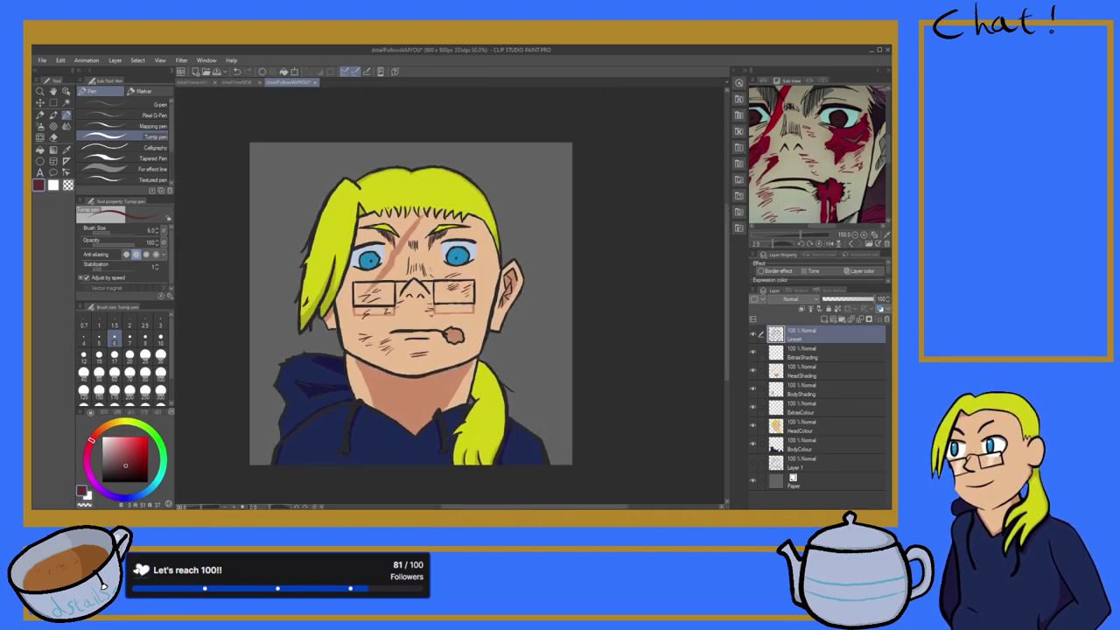
# Step: Draw short slanted dark red scratches on the temple between the right eye and the ear
pyautogui.scroll(8, 474, 250)
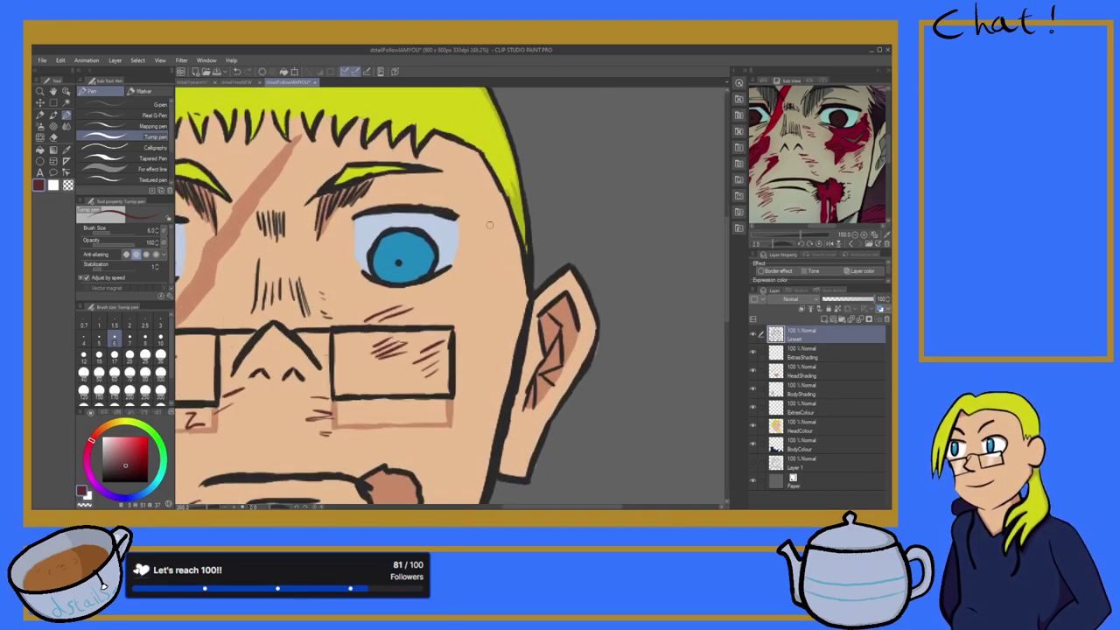
pyautogui.moveTo(476, 269); pyautogui.dragTo(492, 293)
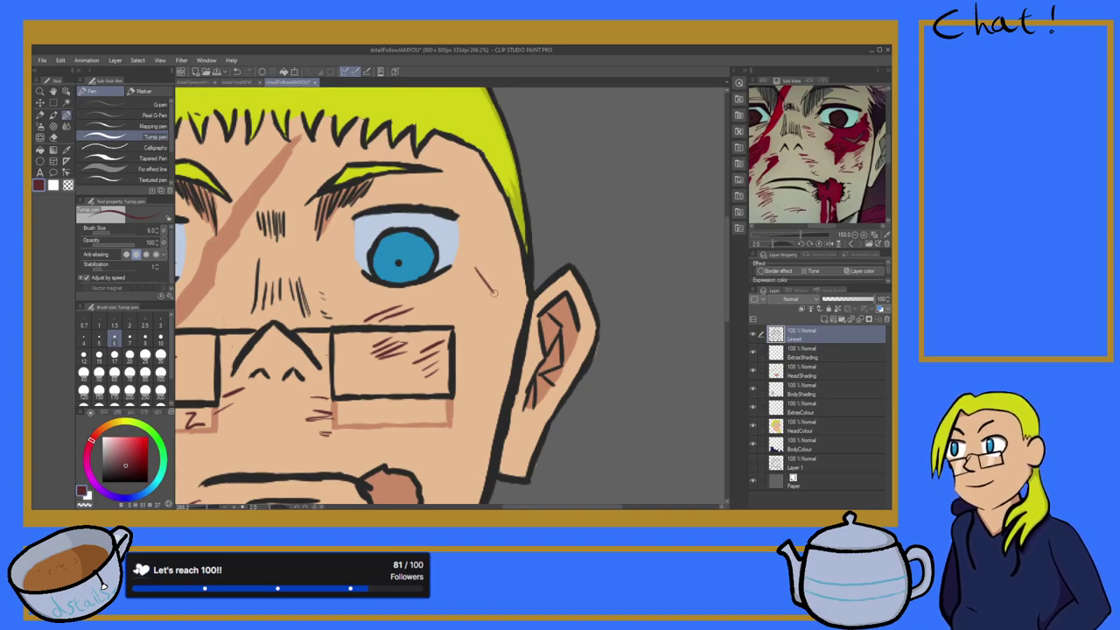
pyautogui.scroll(-4, 480, 307)
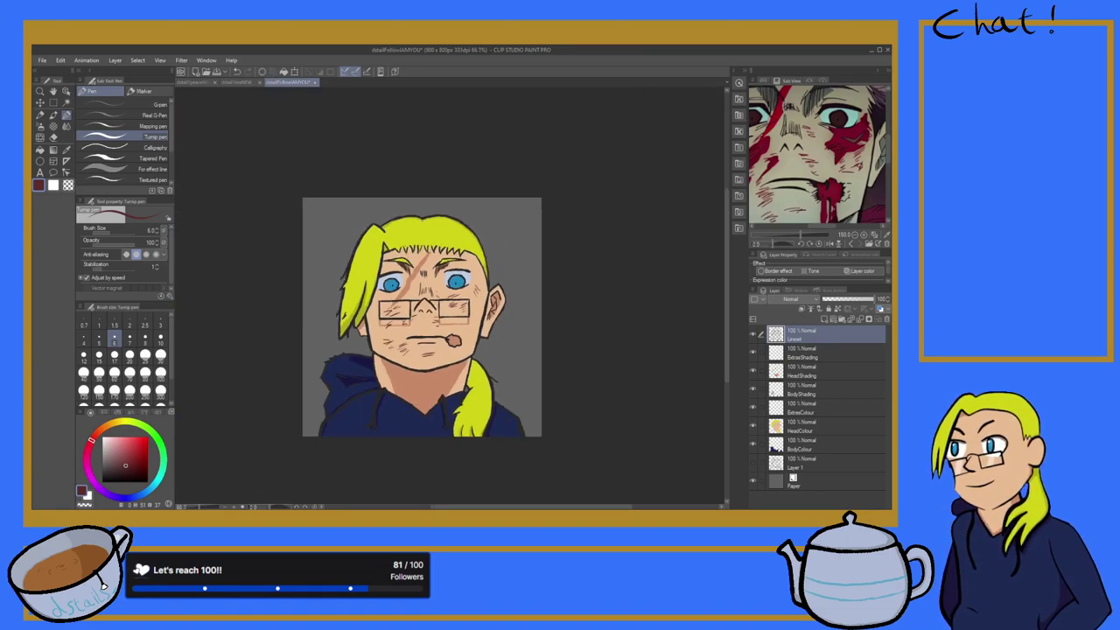
pyautogui.scroll(5, 469, 302)
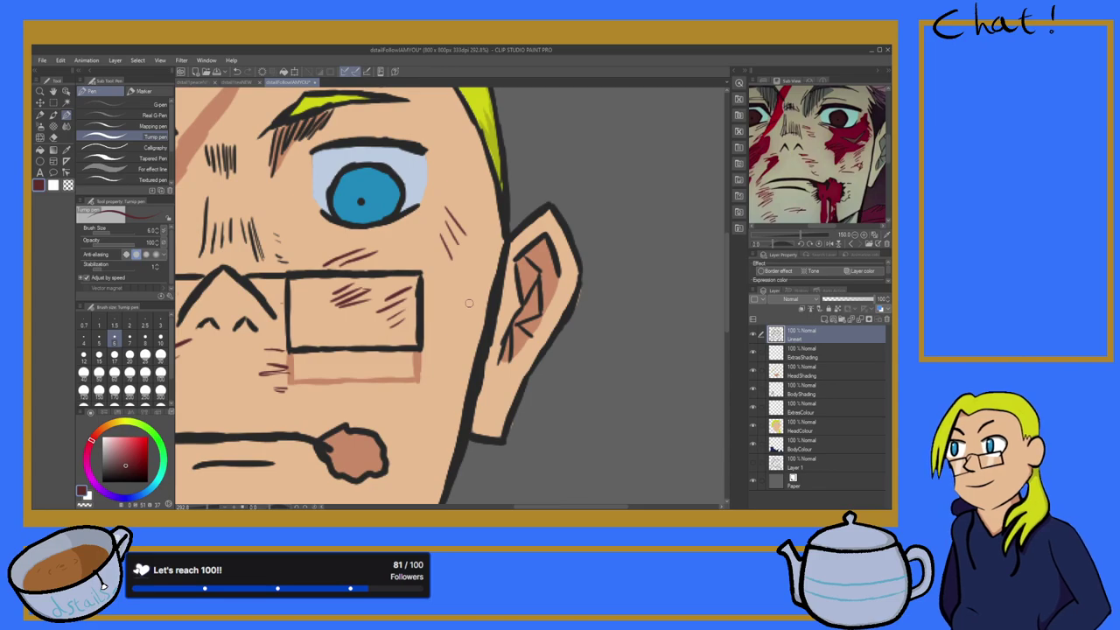
pyautogui.scroll(-6, 468, 303)
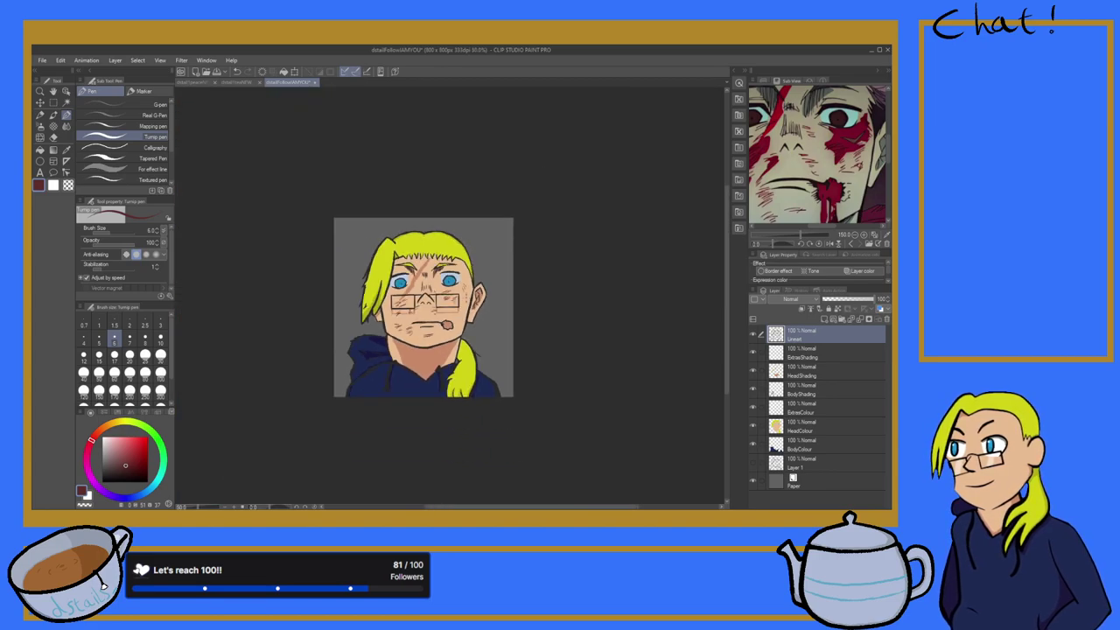
pyautogui.scroll(4, 468, 297)
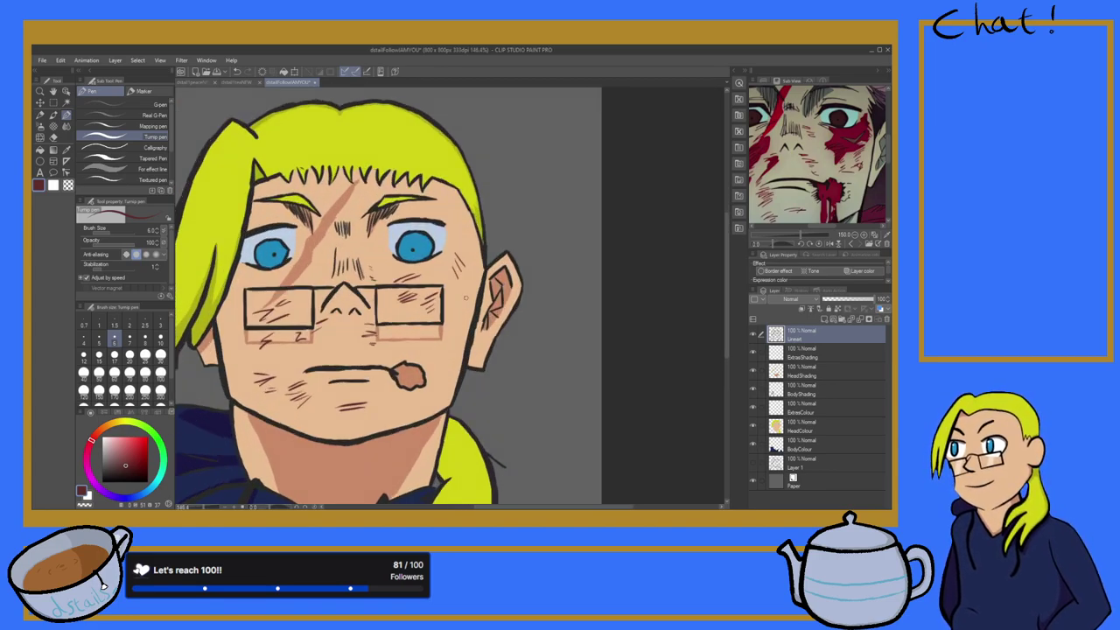
pyautogui.scroll(-4, 457, 290)
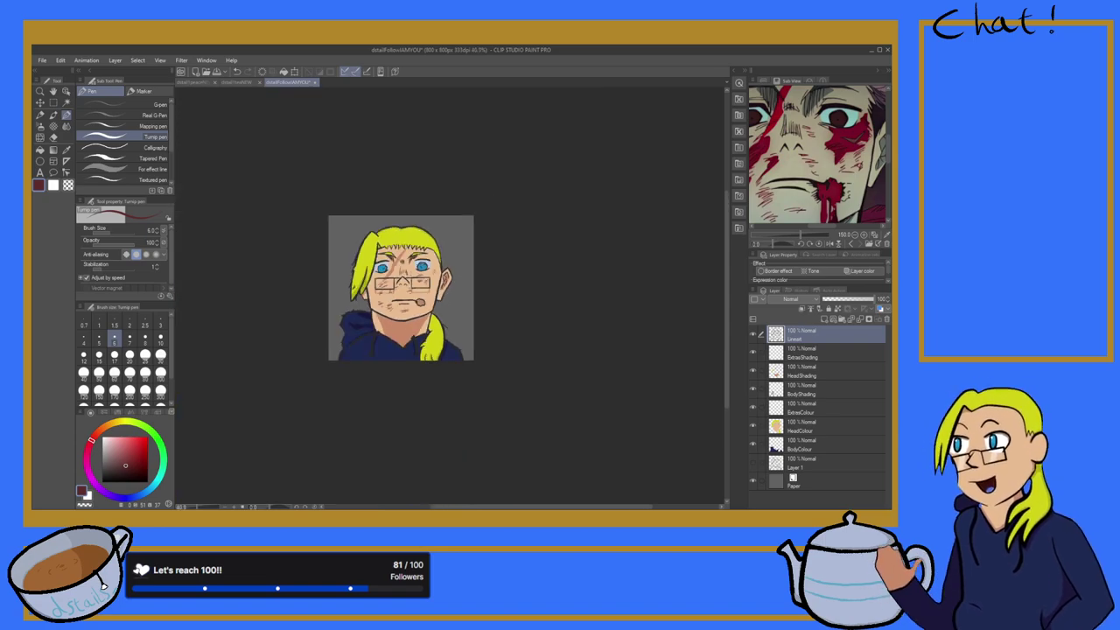
# Step: Recentre the reference on the face, sample the dark outline colour at the left eye, and draw thin crease lines beneath the left eyebrow
pyautogui.moveTo(839, 166); pyautogui.dragTo(858, 163)
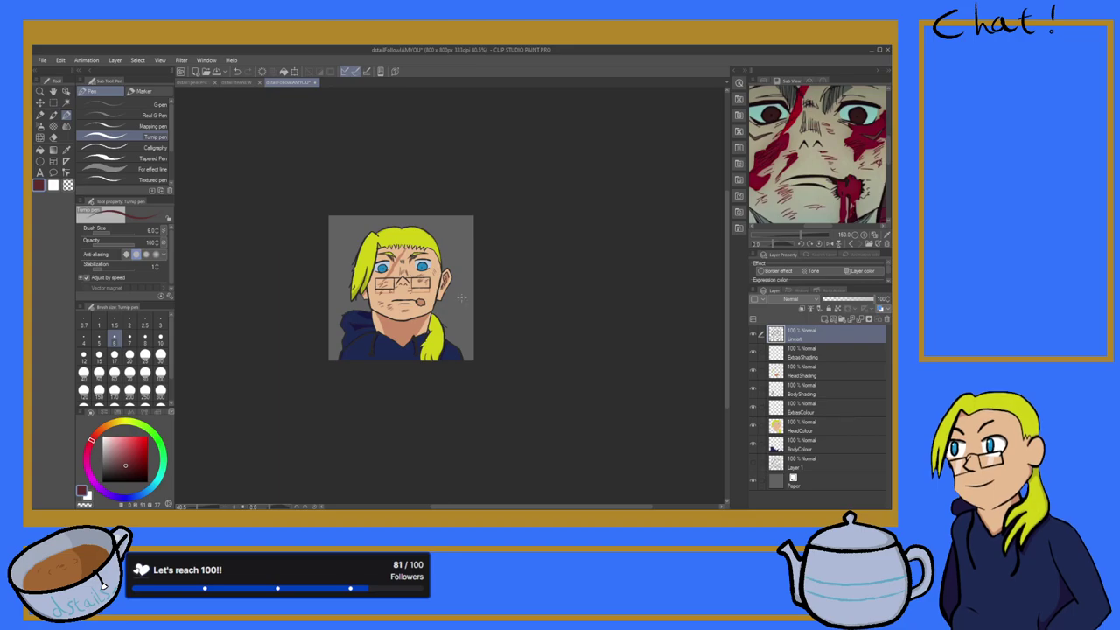
pyautogui.scroll(5, 411, 293)
pyautogui.scroll(2, 325, 261)
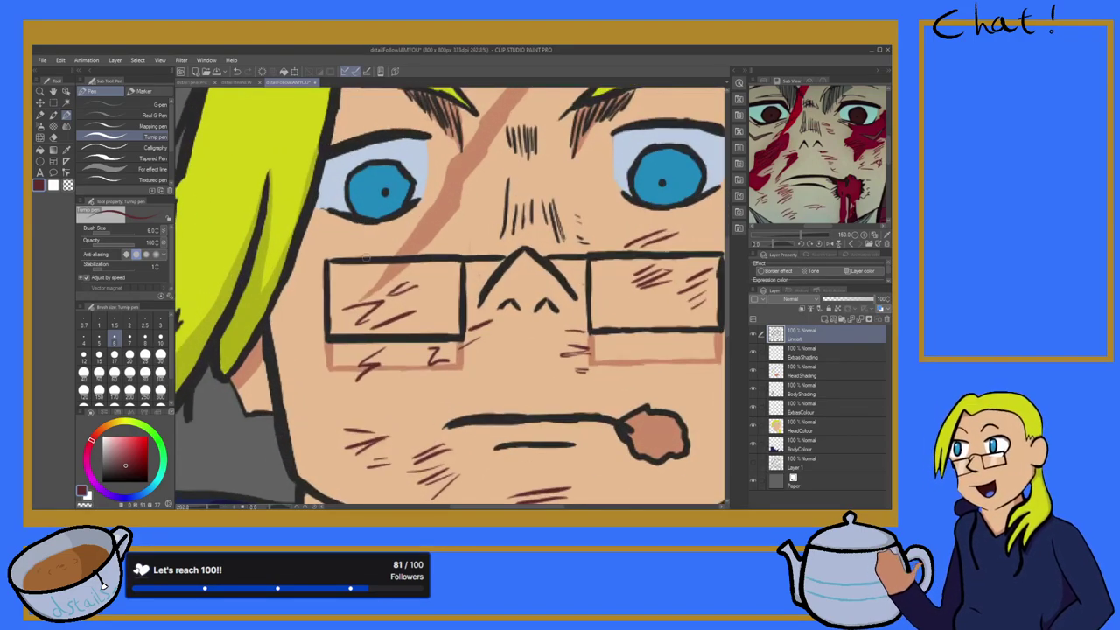
pyautogui.click(66, 150)
pyautogui.click(357, 214)
pyautogui.click(55, 115)
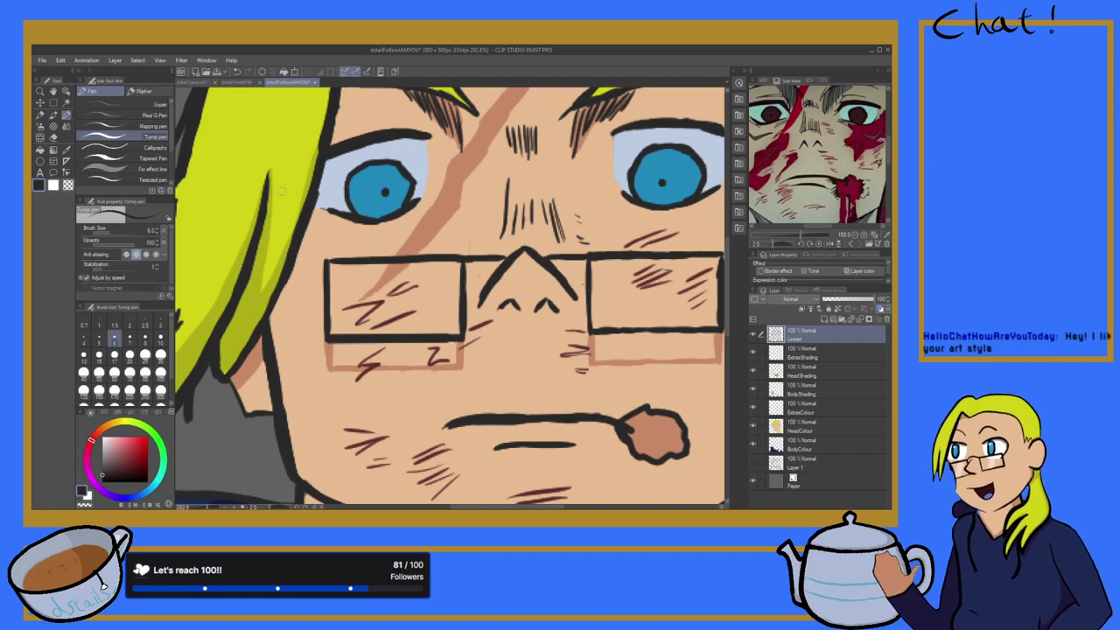
pyautogui.scroll(-2, 295, 186)
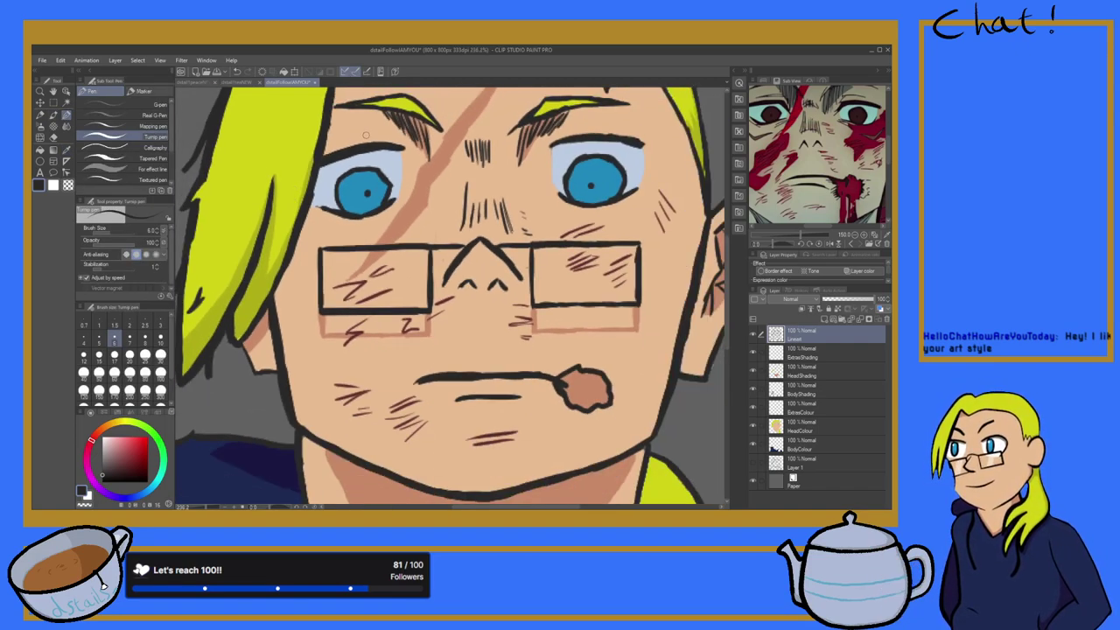
pyautogui.moveTo(374, 133); pyautogui.dragTo(348, 142)
pyautogui.scroll(-3, 464, 360)
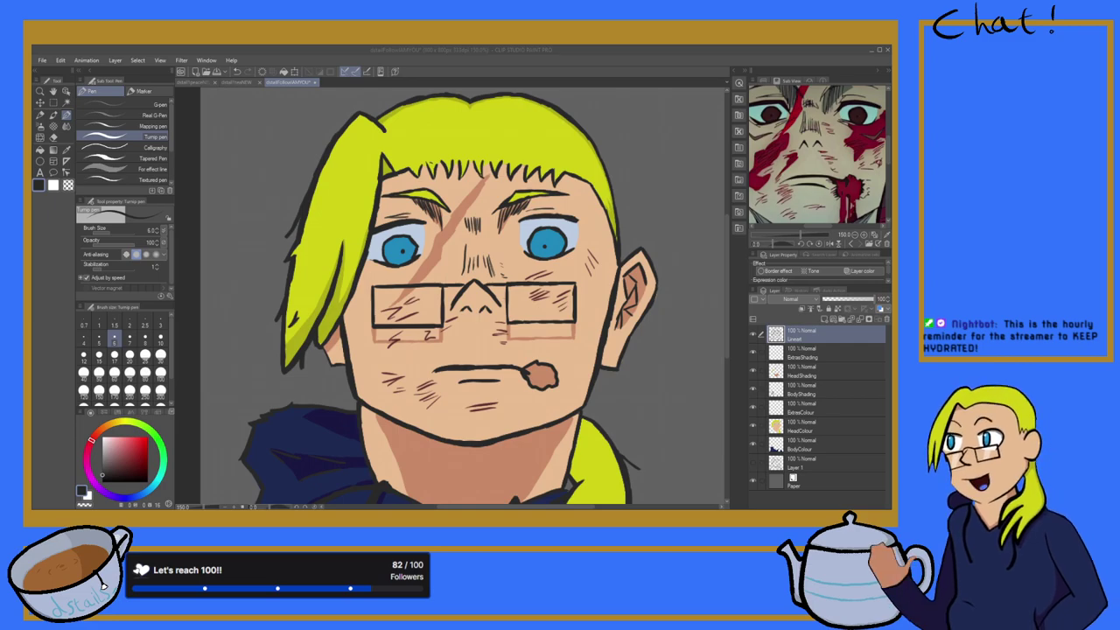
# Step: Thin the dark crease lines between the left eye and eyebrow with the Hard eraser
pyautogui.scroll(-10, 643, 353)
pyautogui.scroll(5, 642, 355)
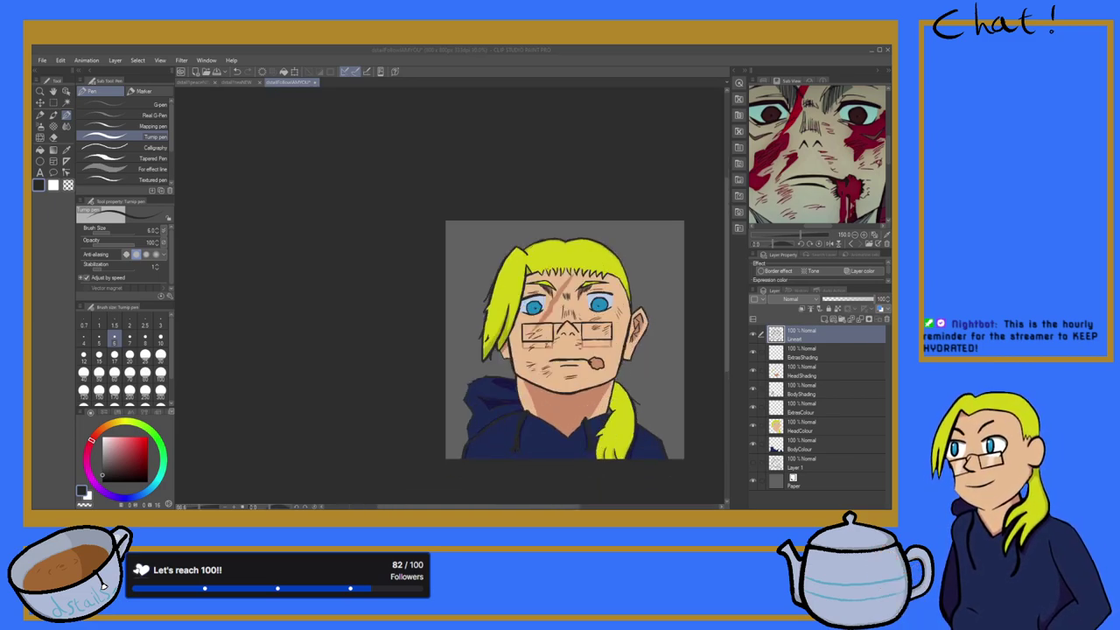
pyautogui.scroll(5, 593, 292)
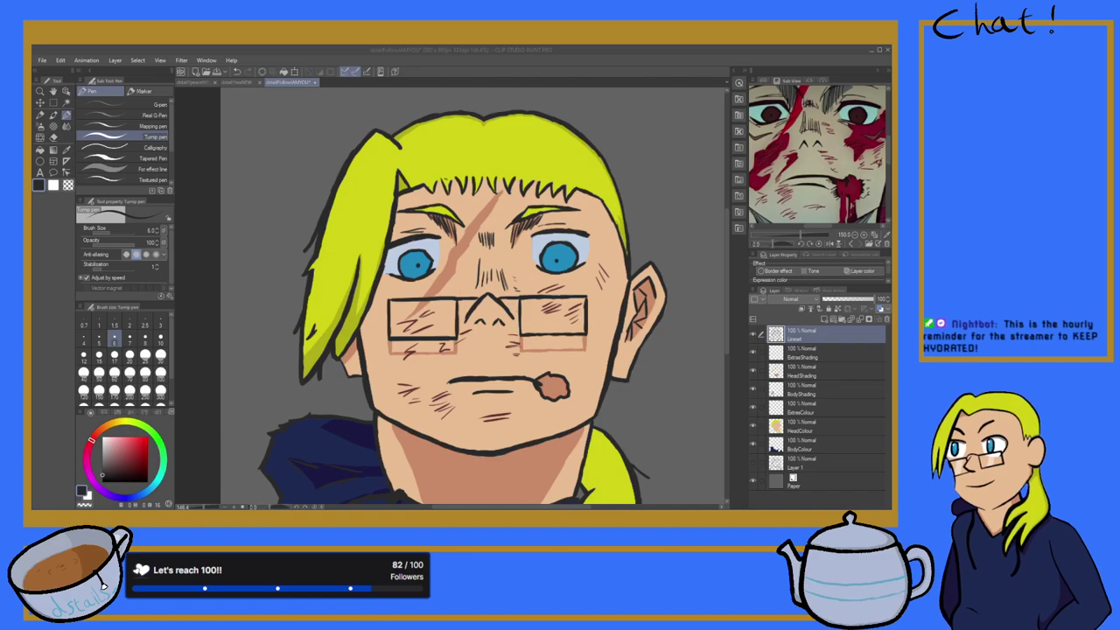
pyautogui.scroll(-3, 463, 297)
pyautogui.scroll(3, 464, 298)
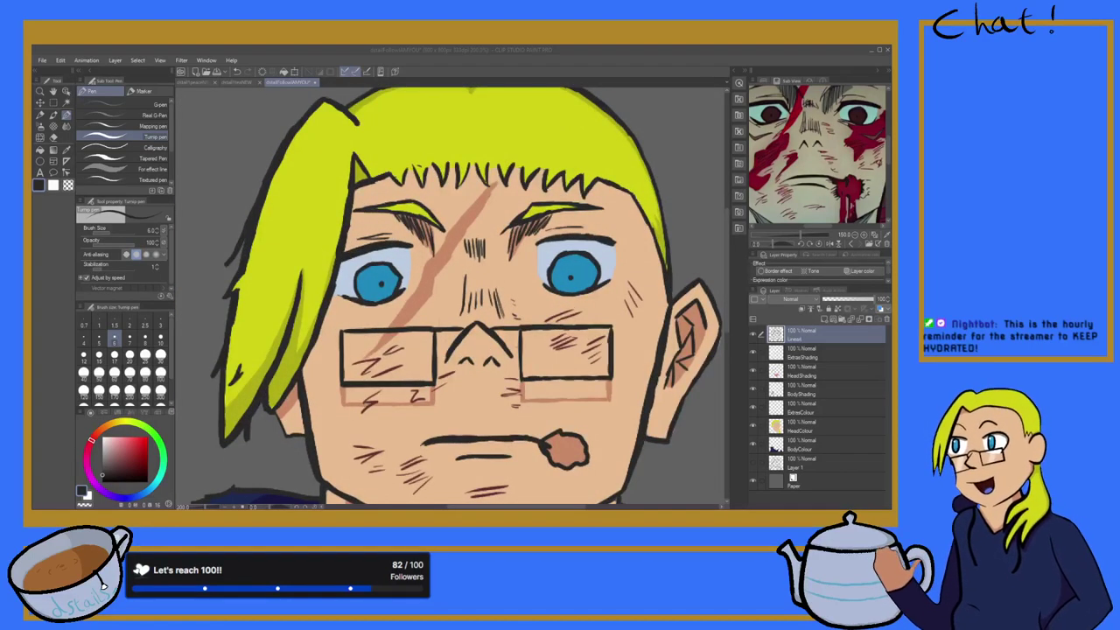
pyautogui.scroll(3, 271, 203)
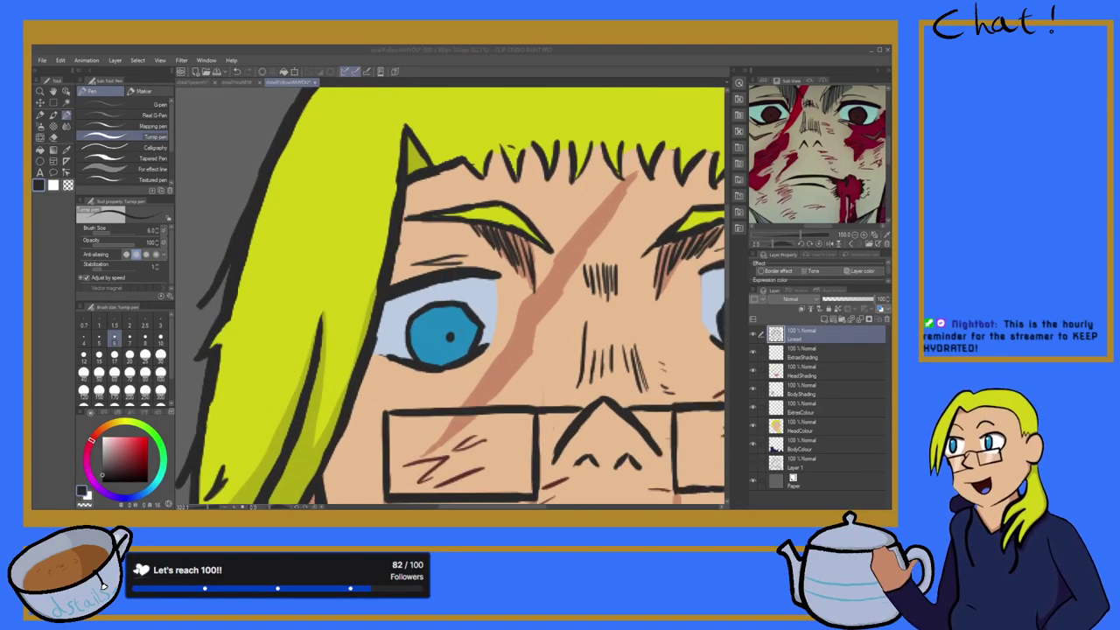
pyautogui.press('e')
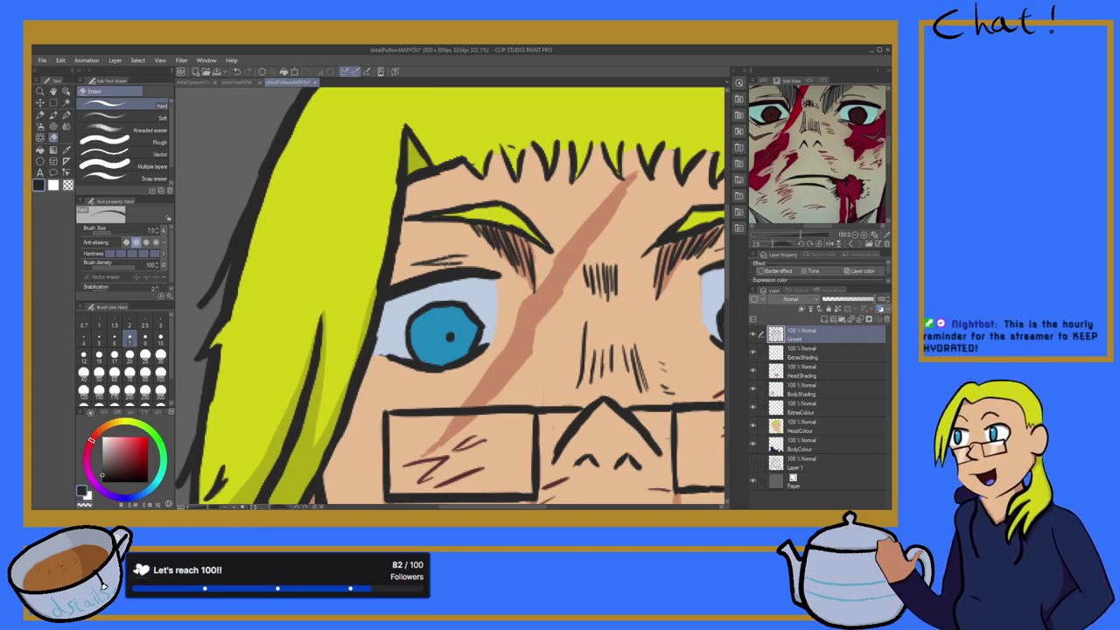
pyautogui.moveTo(457, 263); pyautogui.dragTo(421, 269)
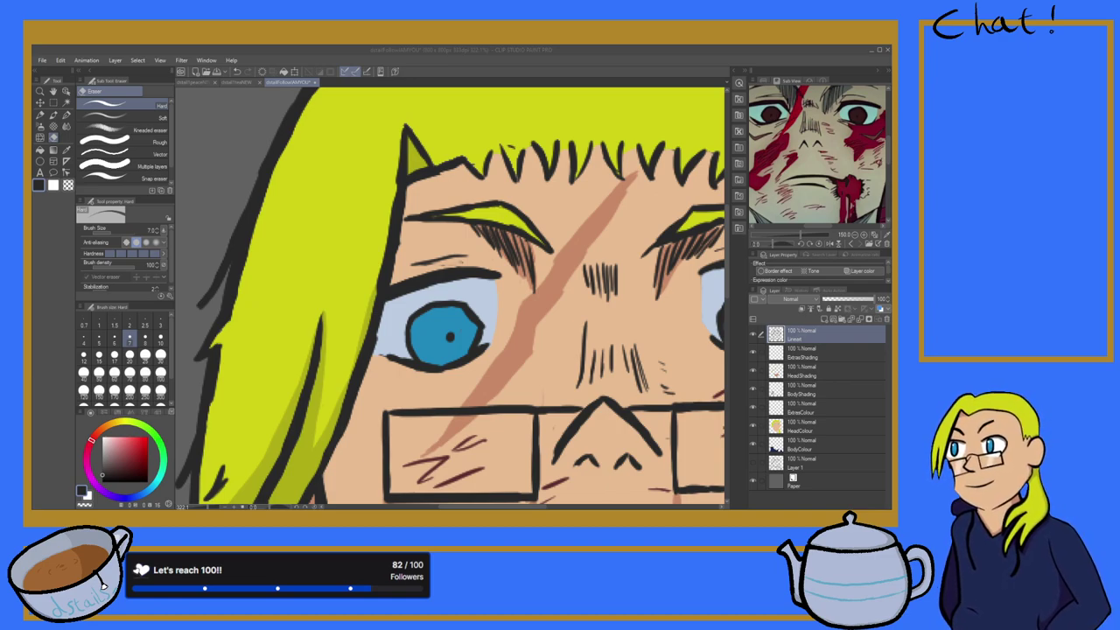
pyautogui.scroll(-6, 608, 307)
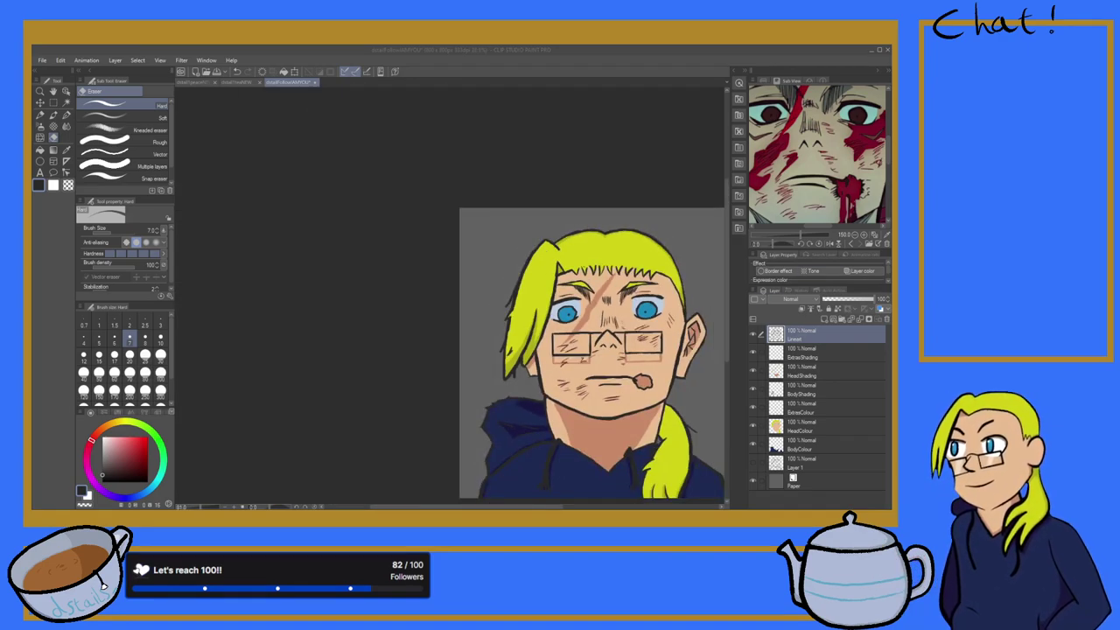
# Step: Draw two short slanted crease lines with the Turnip pen beneath the inner corner of the left eye
pyautogui.hotkey('ctrl', '+')
pyautogui.hotkey('ctrl', '+')
pyautogui.hotkey('ctrl', '+')
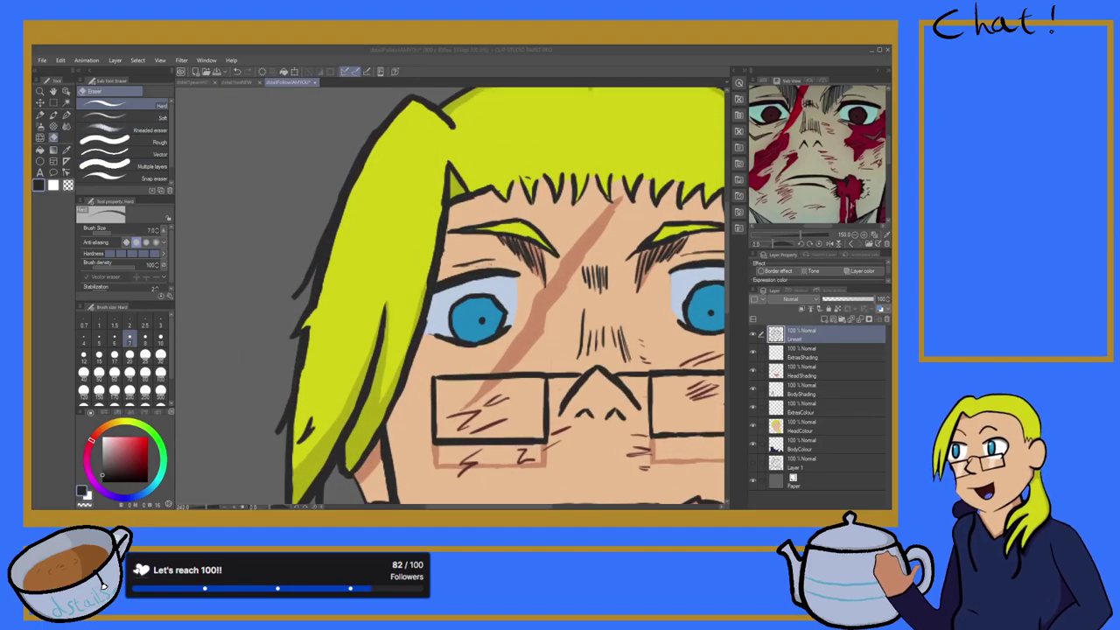
pyautogui.press('p')
pyautogui.scroll(-5, 464, 306)
pyautogui.scroll(11, 483, 314)
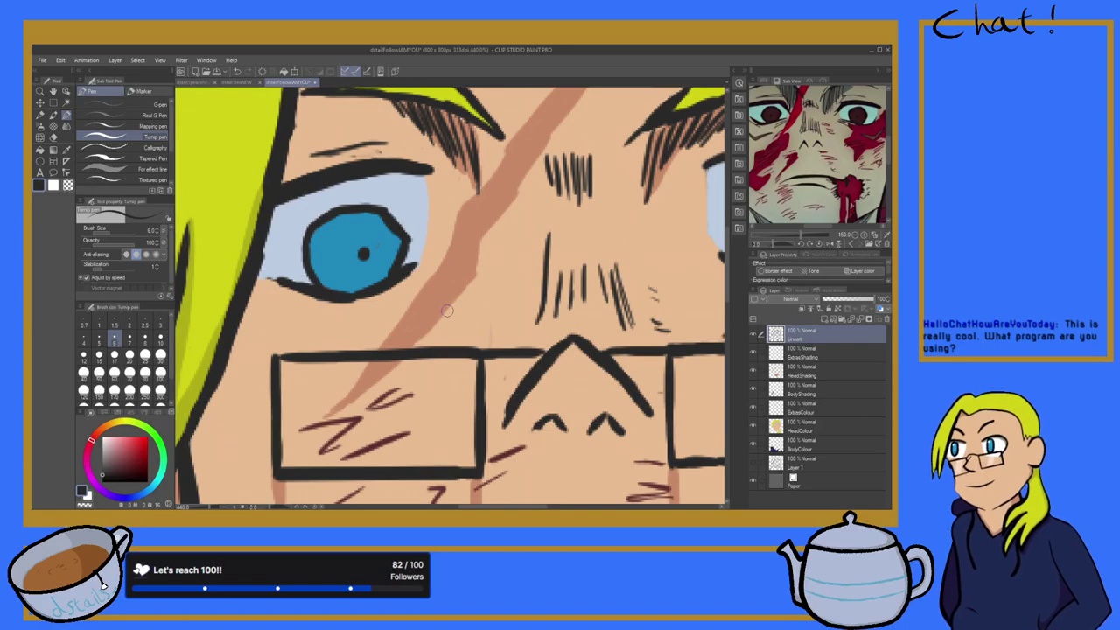
pyautogui.hotkey('ctrl', '+')
pyautogui.hotkey('ctrl', '+')
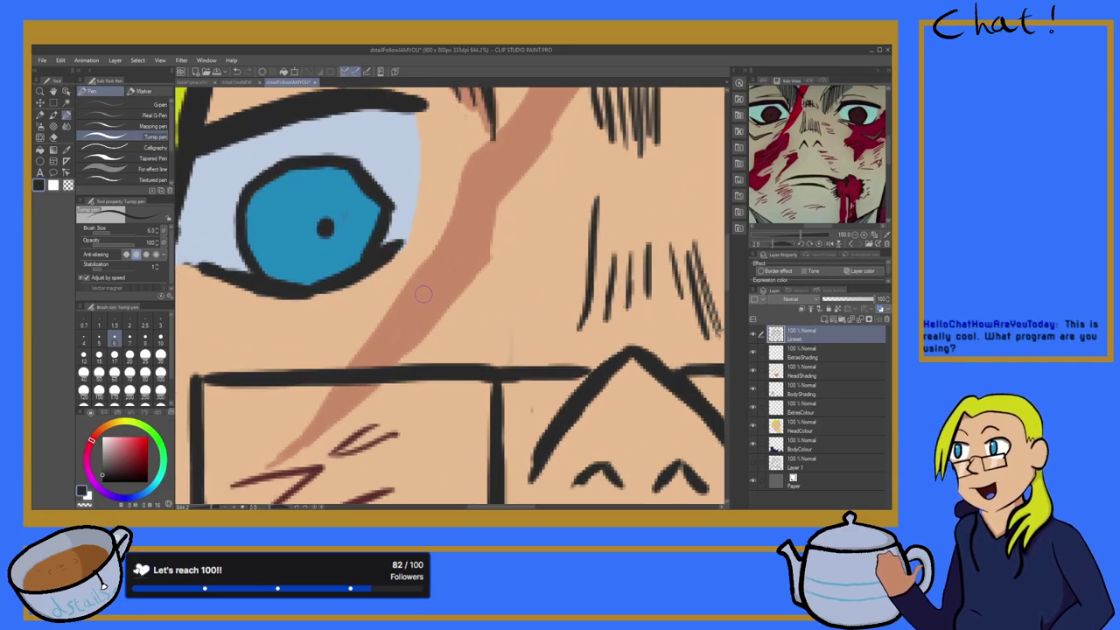
pyautogui.moveTo(425, 261); pyautogui.dragTo(356, 294)
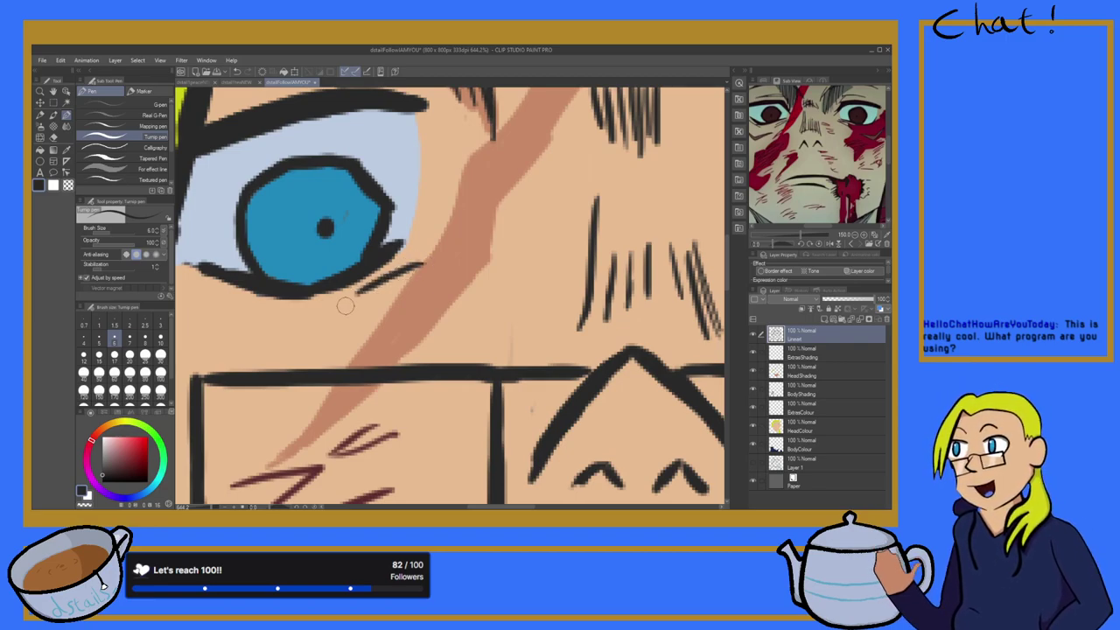
pyautogui.moveTo(434, 276); pyautogui.dragTo(355, 306)
pyautogui.scroll(-13, 367, 311)
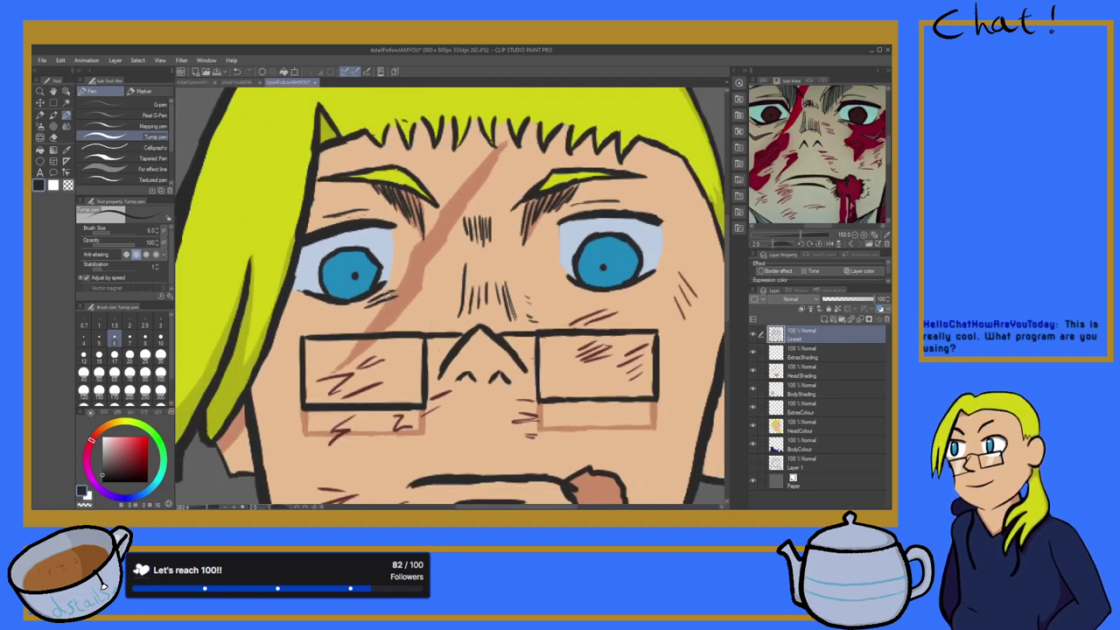
pyautogui.scroll(5, 560, 289)
pyautogui.scroll(3, 561, 288)
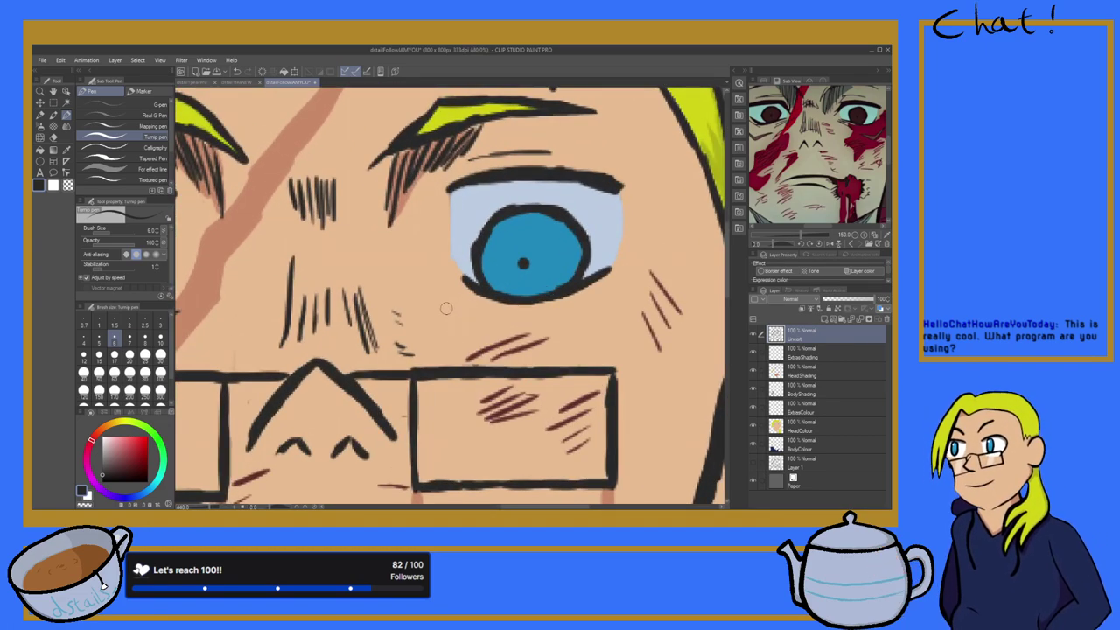
pyautogui.moveTo(491, 309); pyautogui.dragTo(434, 292)
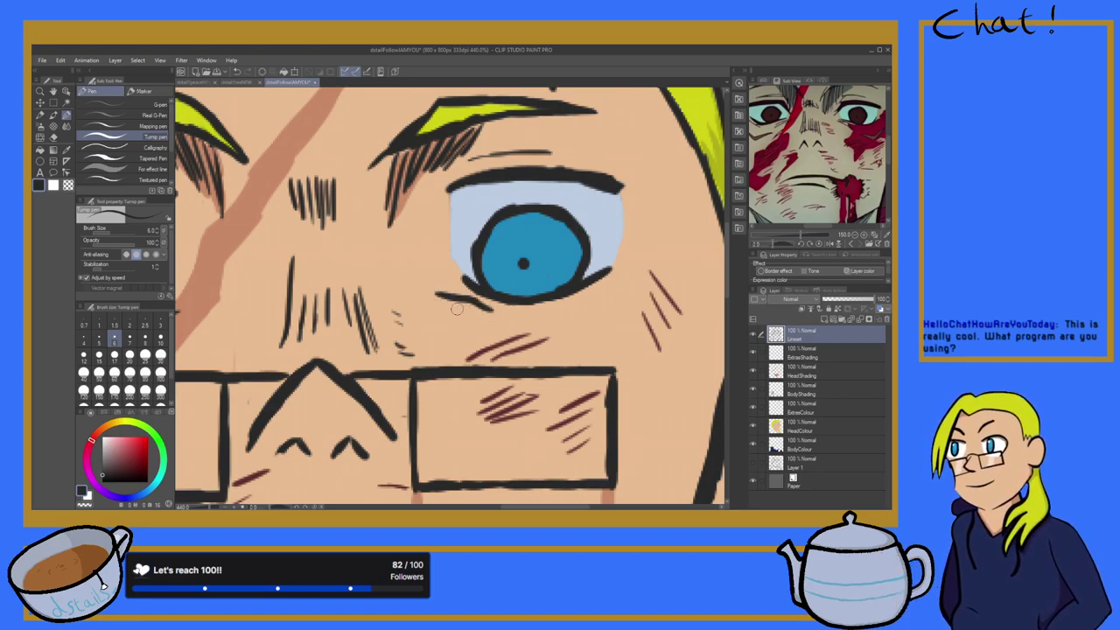
pyautogui.hotkey('ctrl', 'z')
pyautogui.hotkey('ctrl', 'z')
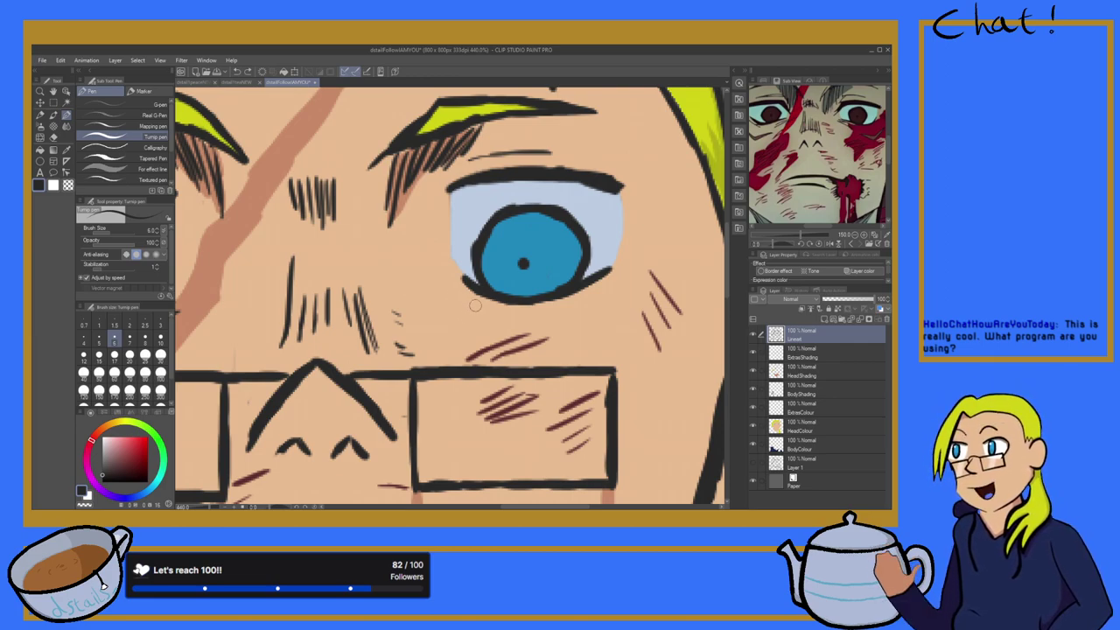
# Step: Draw short dark crease marks just beneath the inner corner of the right eye and check the whole portrait
pyautogui.moveTo(488, 310)
pyautogui.mouseDown()
pyautogui.moveTo(441, 295)
pyautogui.moveTo(506, 327)
pyautogui.mouseUp()
pyautogui.scroll(-10, 482, 312)
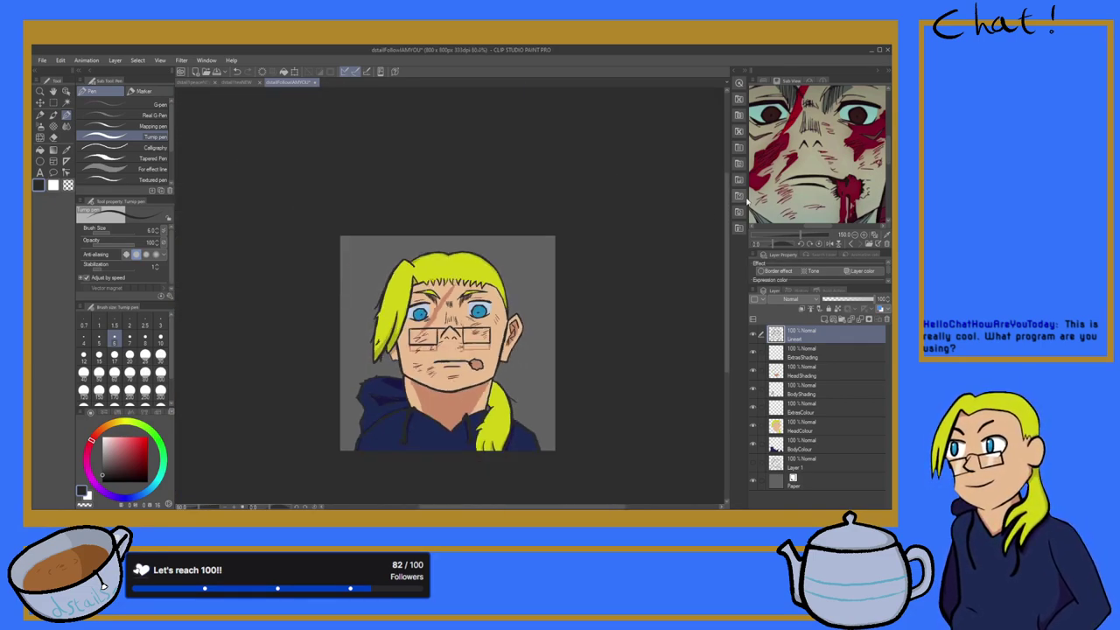
pyautogui.scroll(1, 539, 366)
pyautogui.scroll(5, 539, 365)
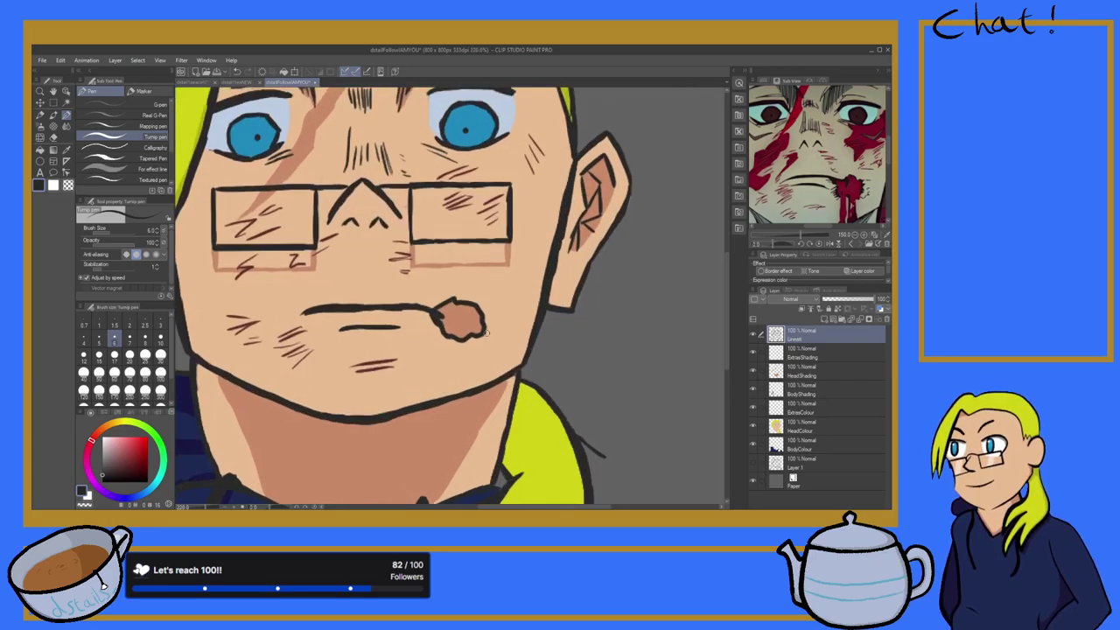
pyautogui.scroll(-6, 487, 333)
pyautogui.scroll(2, 443, 341)
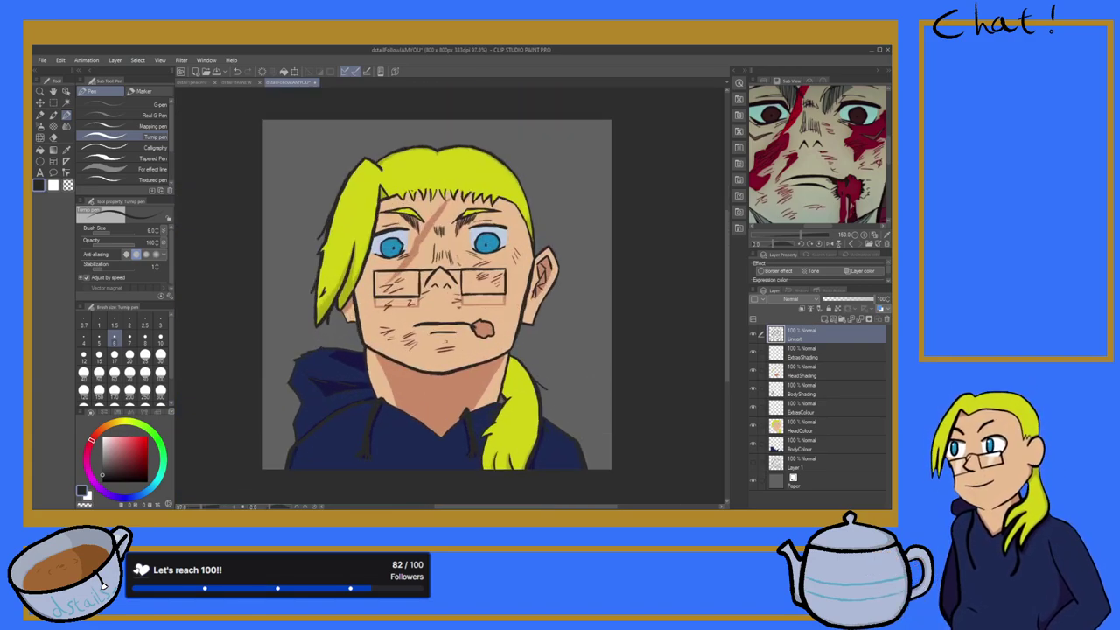
# Step: Delete the grey Paper layer to make the portrait's background transparent, and save the file
pyautogui.click(803, 483)
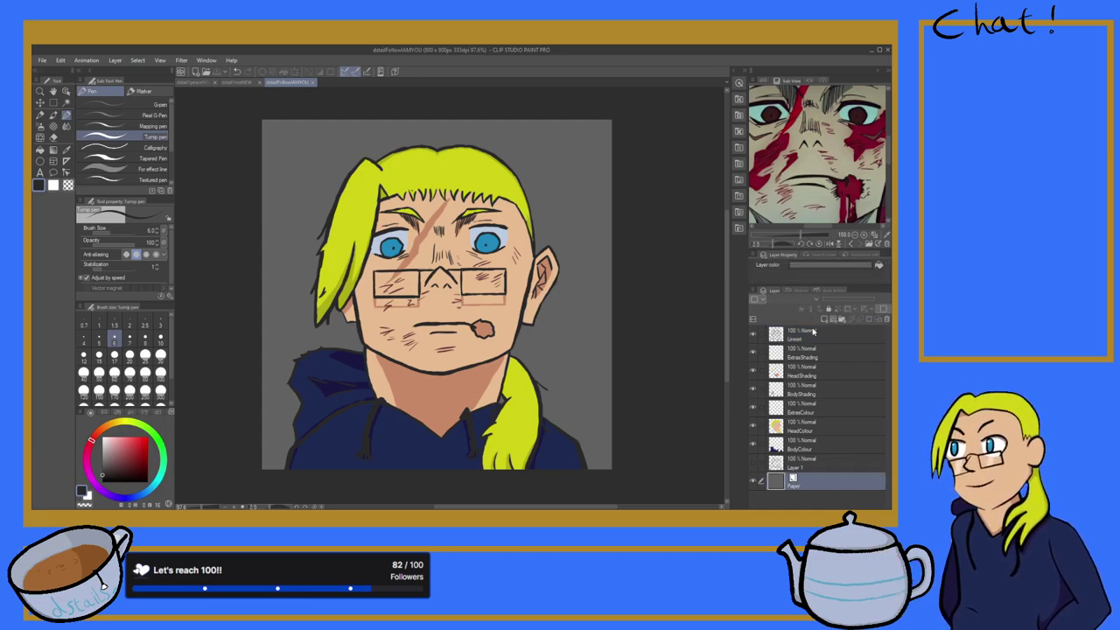
pyautogui.press('Delete')
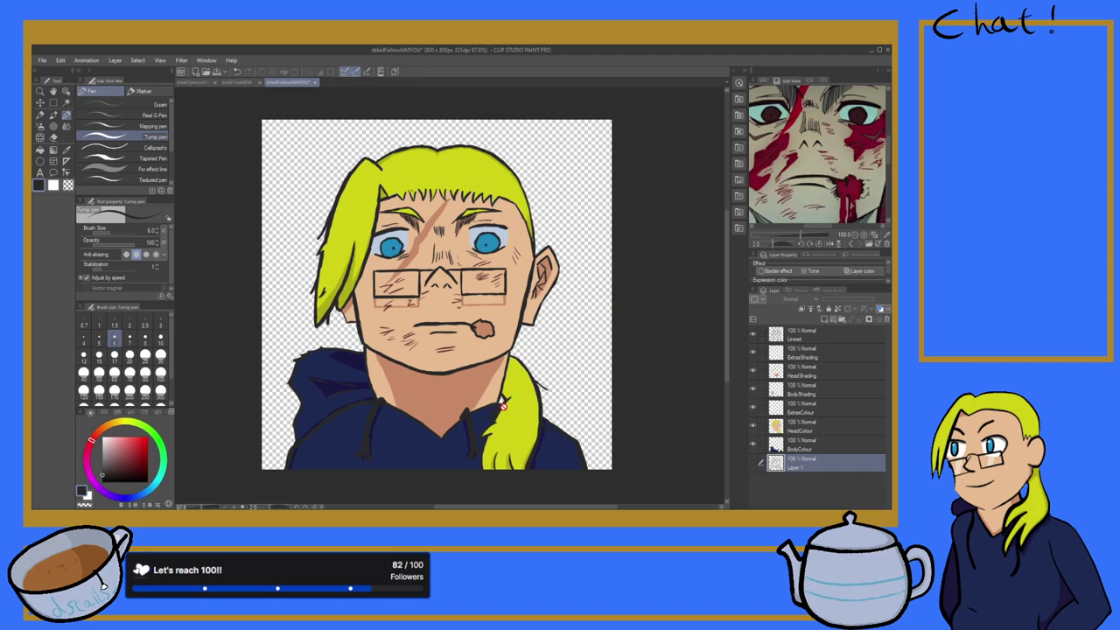
pyautogui.scroll(-5, 481, 383)
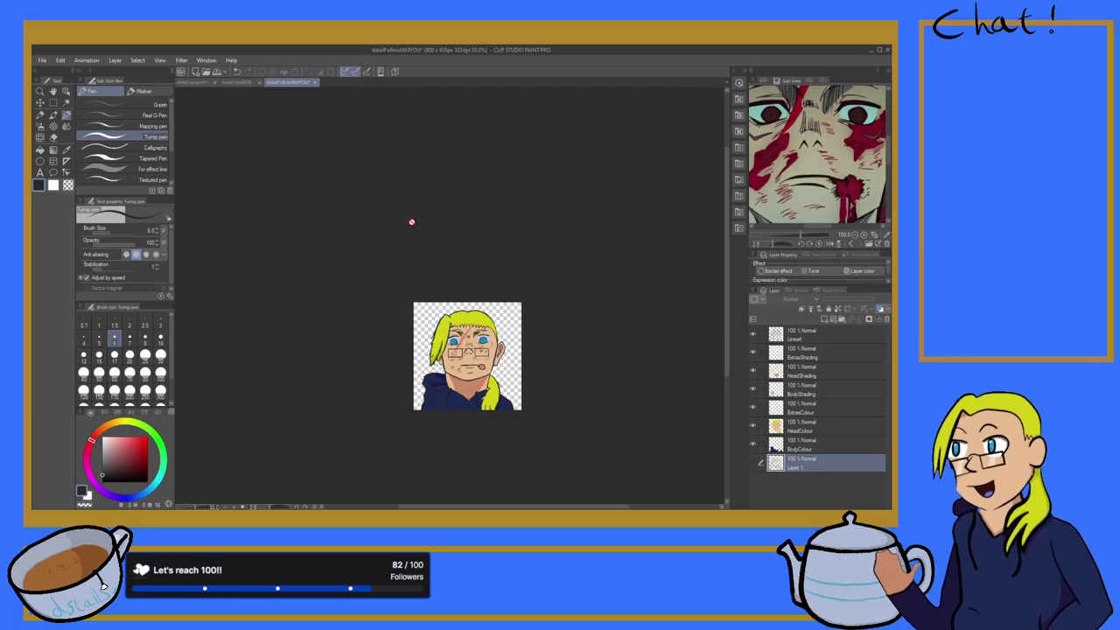
pyautogui.click(47, 65)
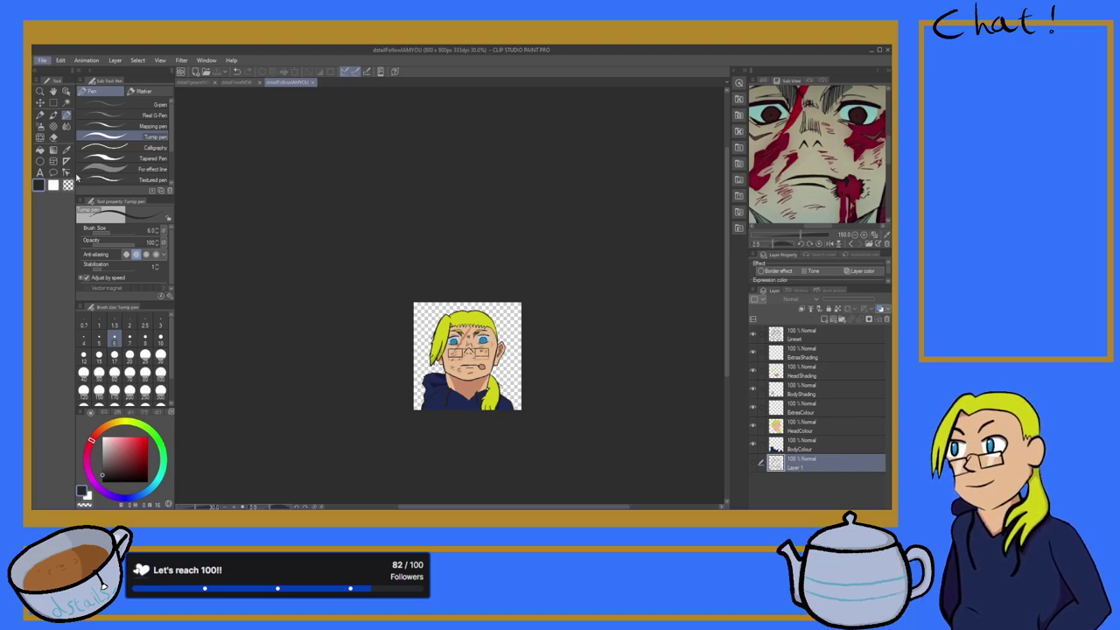
pyautogui.click(209, 200)
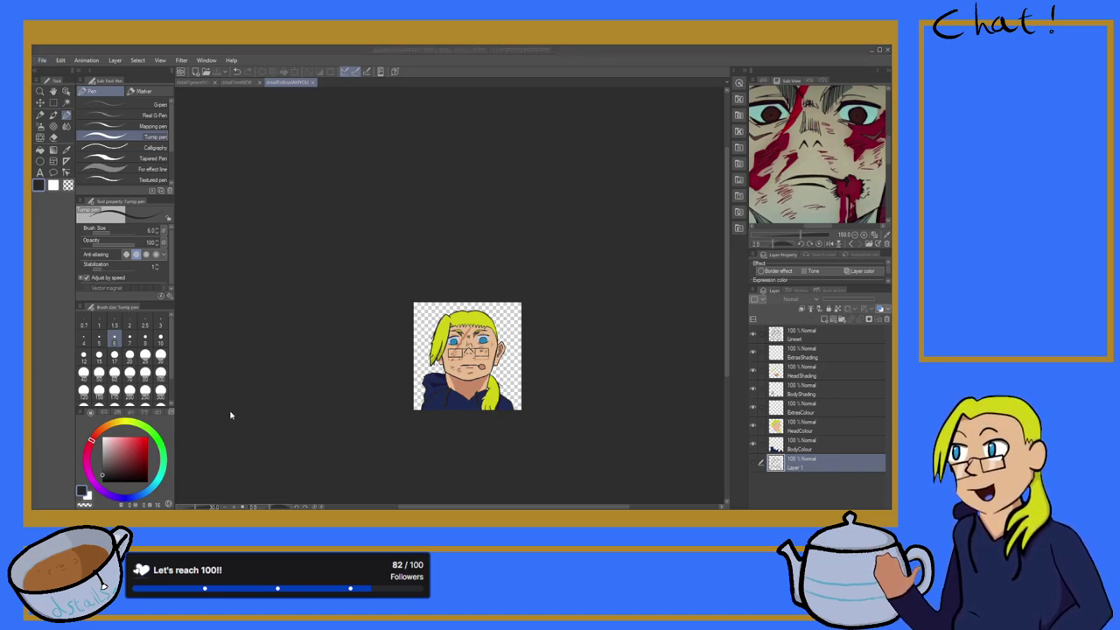
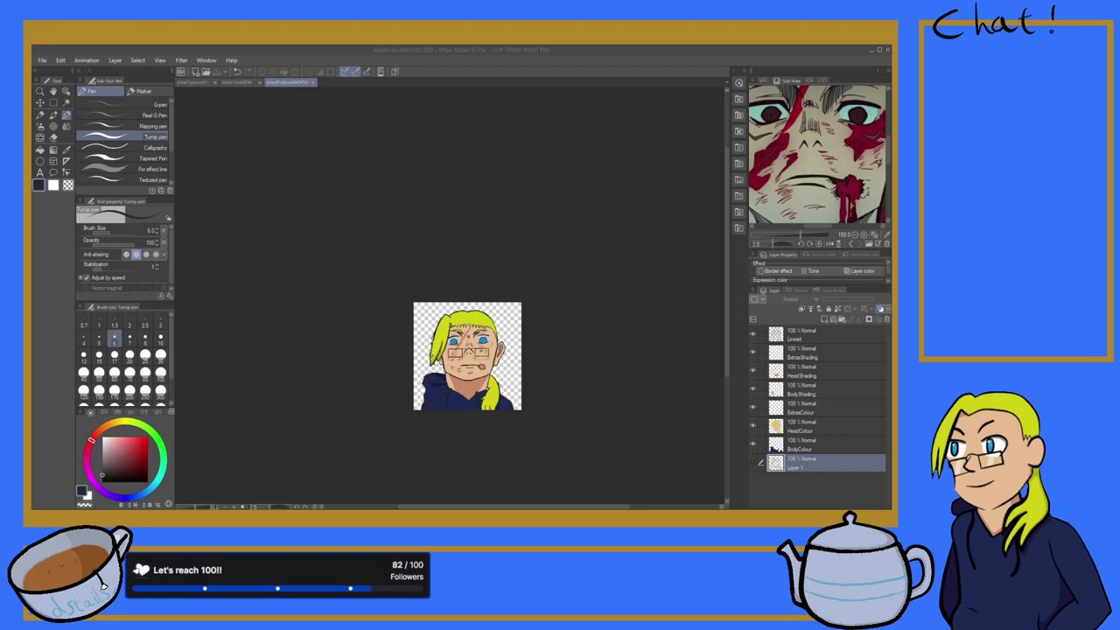
# Step: Create a new 800 x 800 px illustration canvas at 333 dpi with white paper
pyautogui.scroll(3, 496, 381)
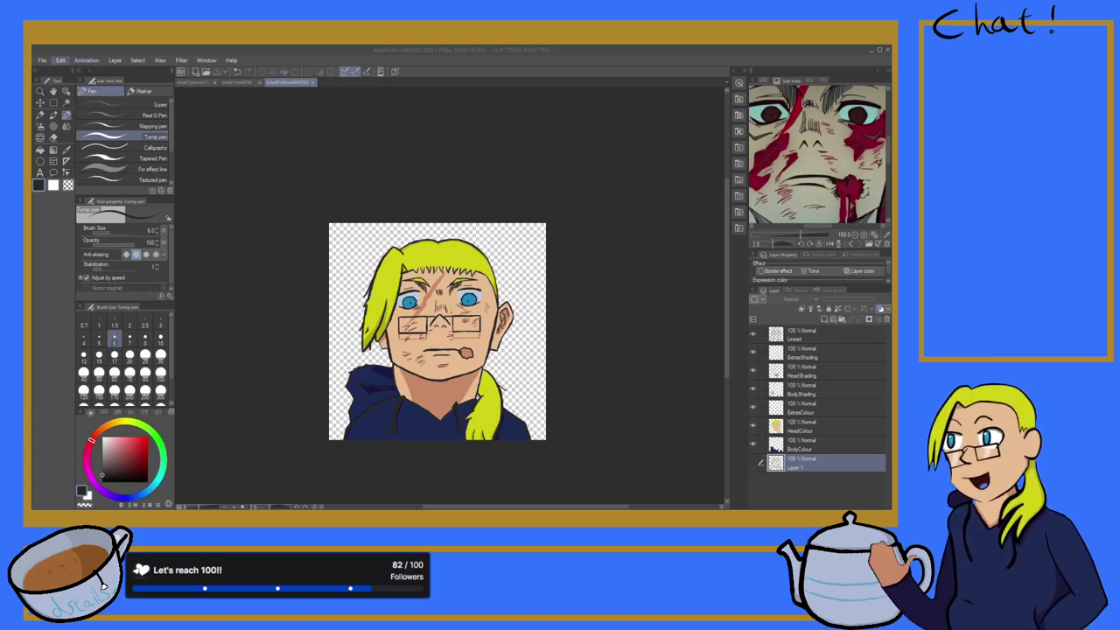
pyautogui.click(41, 61)
pyautogui.click(49, 76)
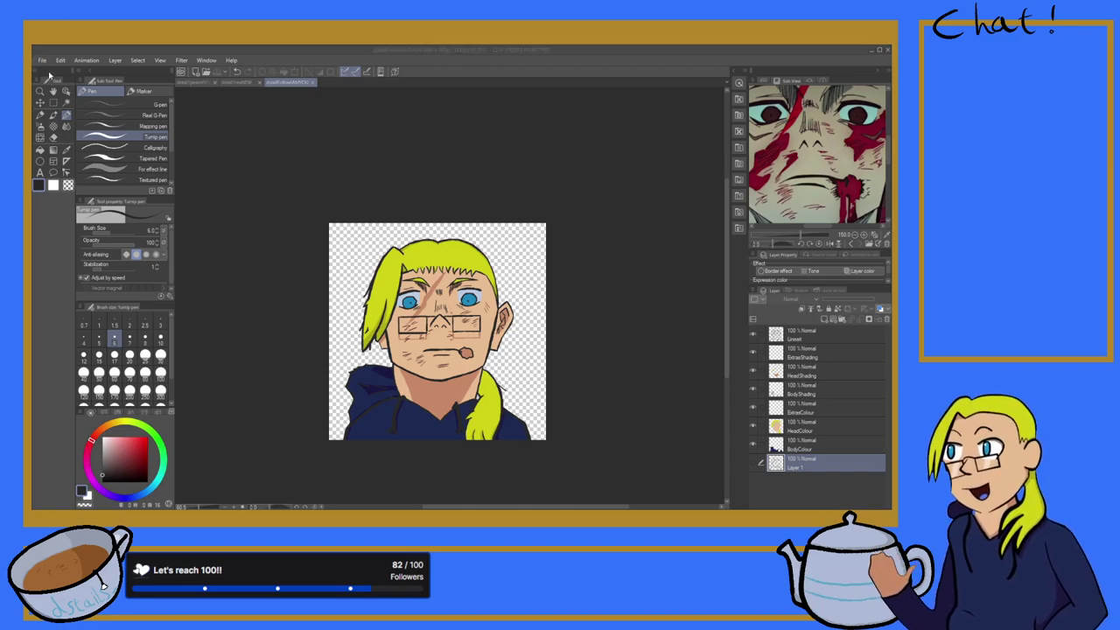
pyautogui.click(522, 177)
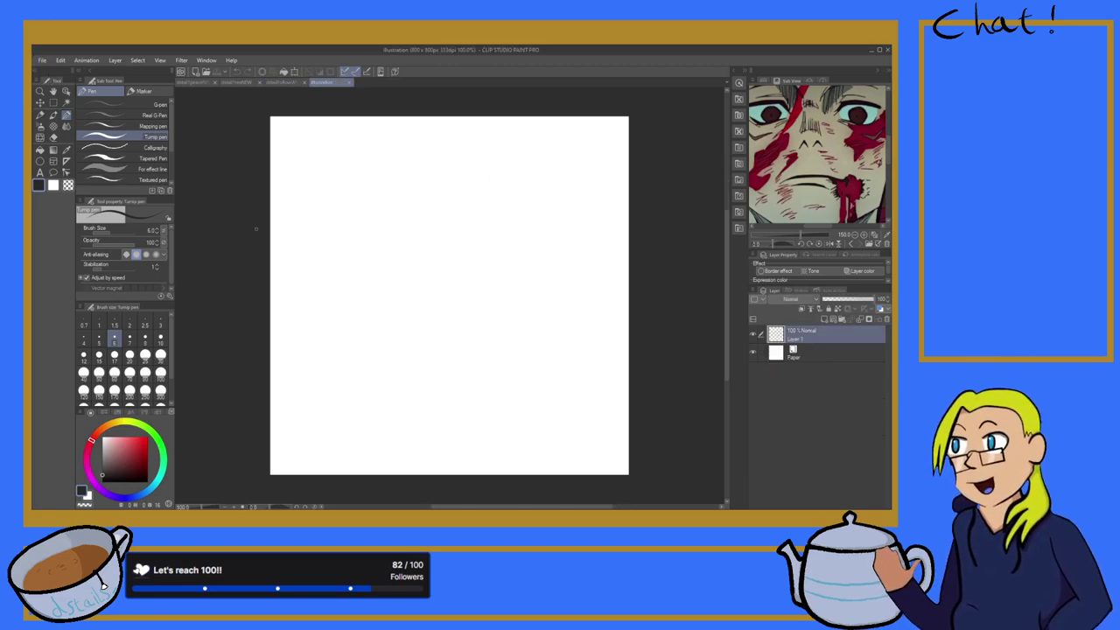
# Step: Close the three older drawings, leaving only the new illustration open
pyautogui.click(259, 82)
pyautogui.click(259, 82)
pyautogui.click(216, 84)
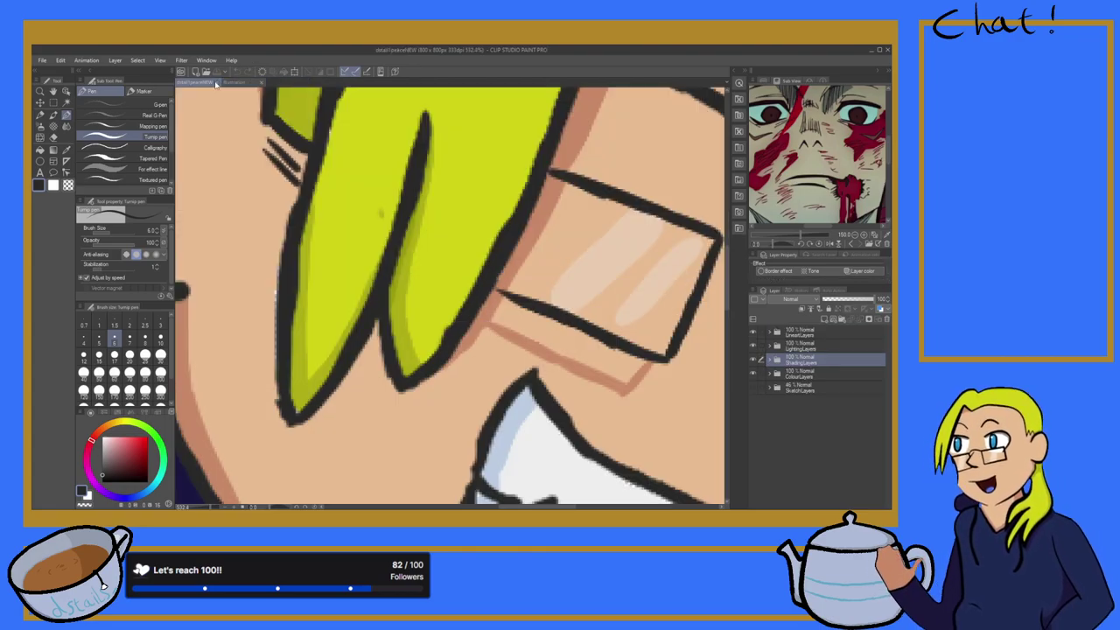
pyautogui.click(215, 83)
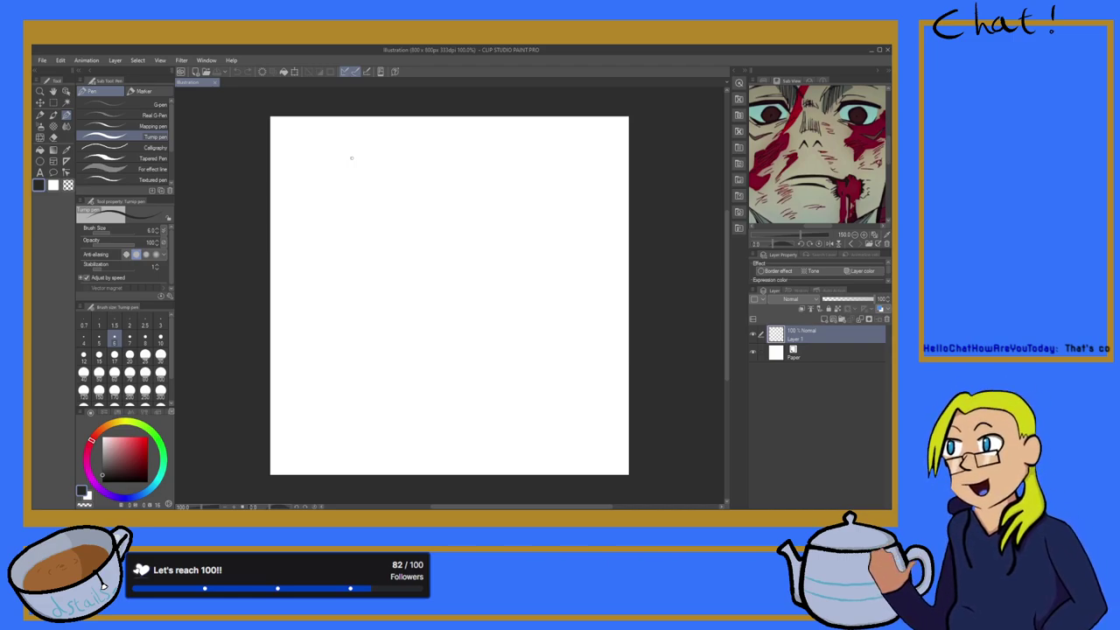
# Step: Switch to the Real pencil, try it with a zigzag stroke on the blank canvas, and undo the stroke
pyautogui.click(38, 116)
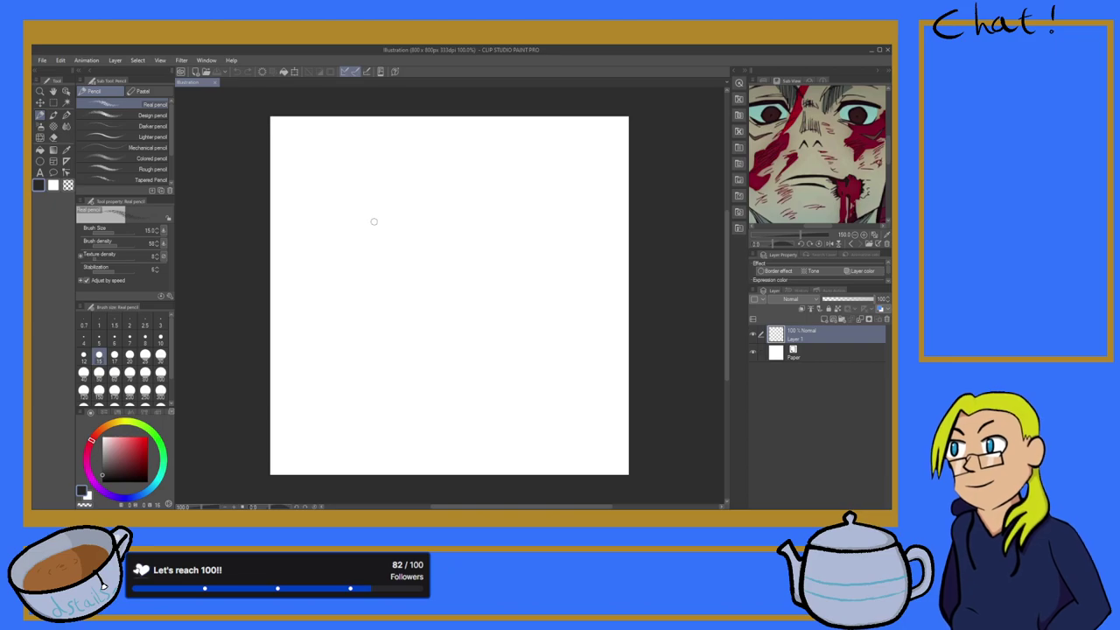
pyautogui.moveTo(350, 171)
pyautogui.mouseDown()
pyautogui.moveTo(388, 194)
pyautogui.moveTo(514, 205)
pyautogui.moveTo(514, 166)
pyautogui.mouseUp()
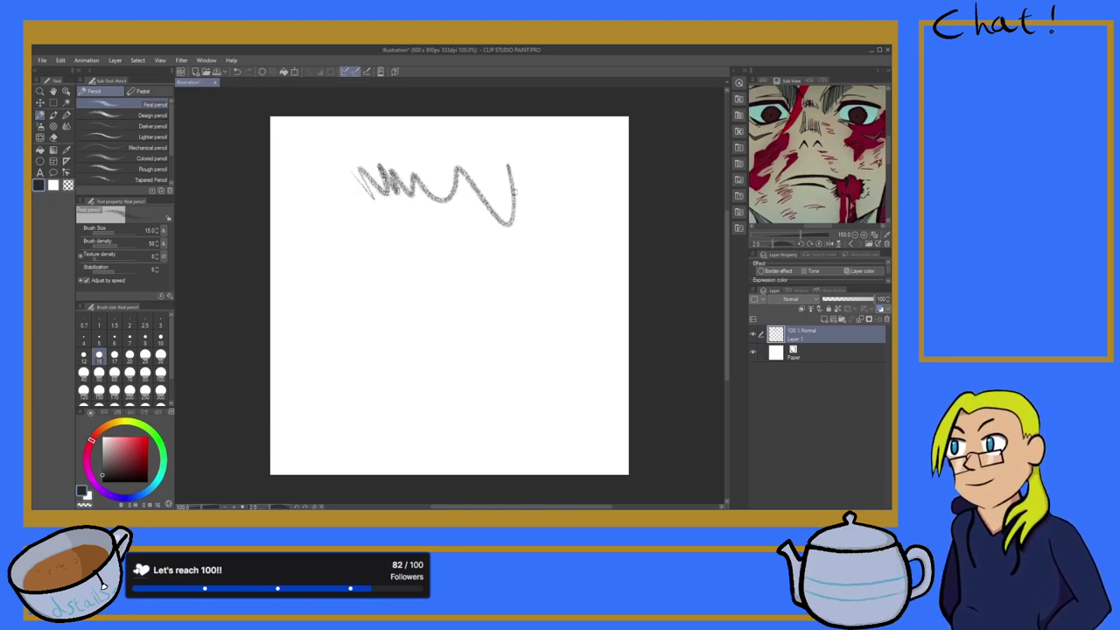
pyautogui.hotkey('ctrl', 'z')
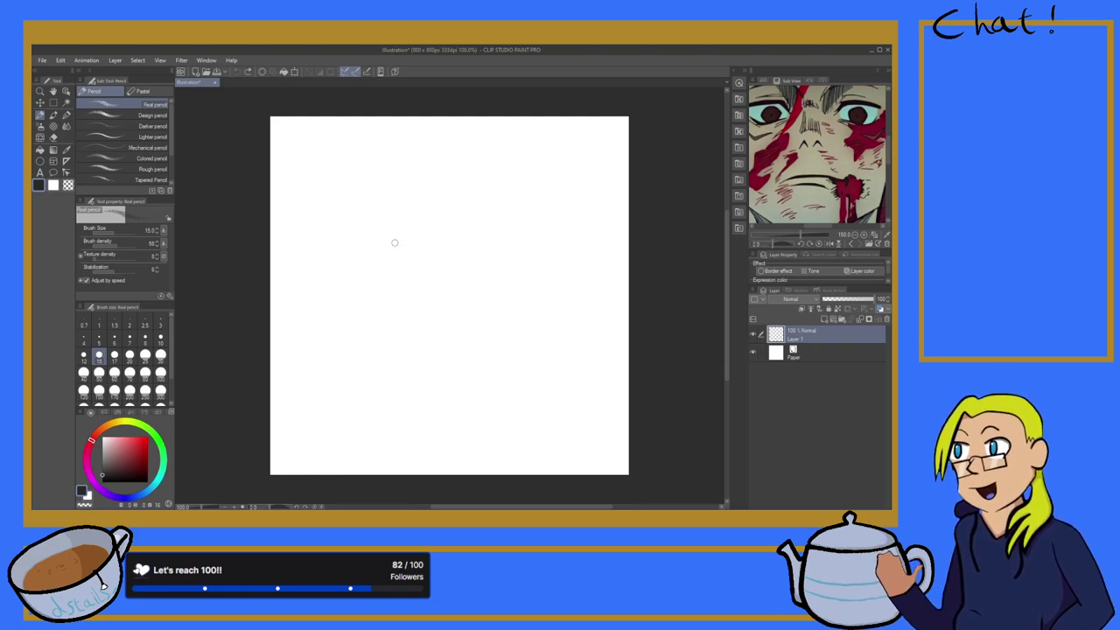
pyautogui.scroll(1, 375, 271)
pyautogui.scroll(-1, 344, 300)
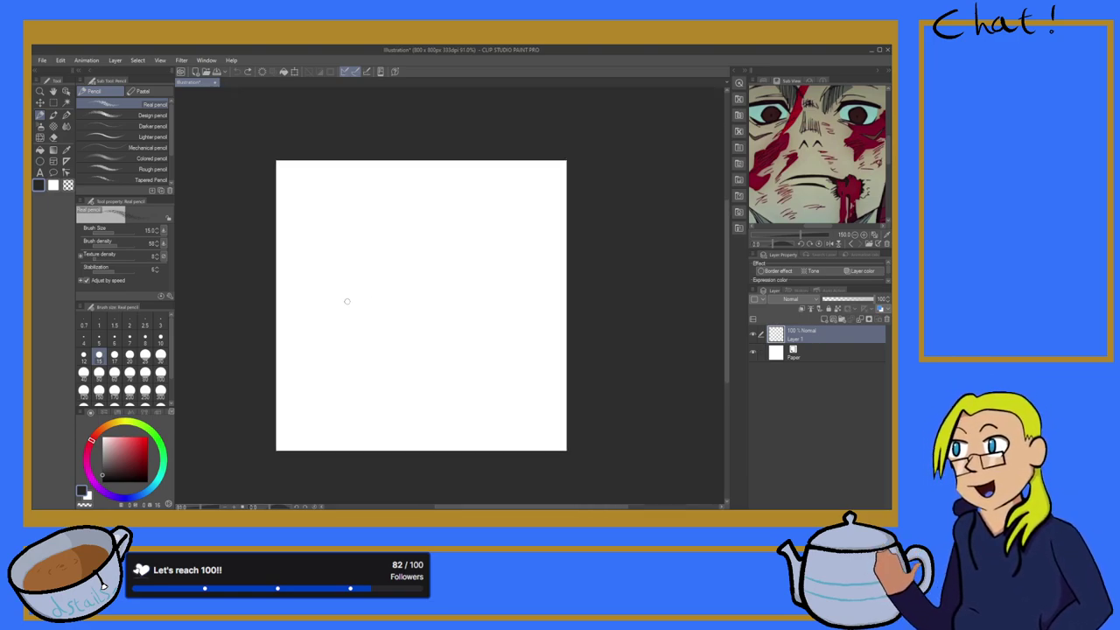
pyautogui.scroll(1, 320, 382)
pyautogui.scroll(-1, 316, 382)
pyautogui.scroll(1, 317, 384)
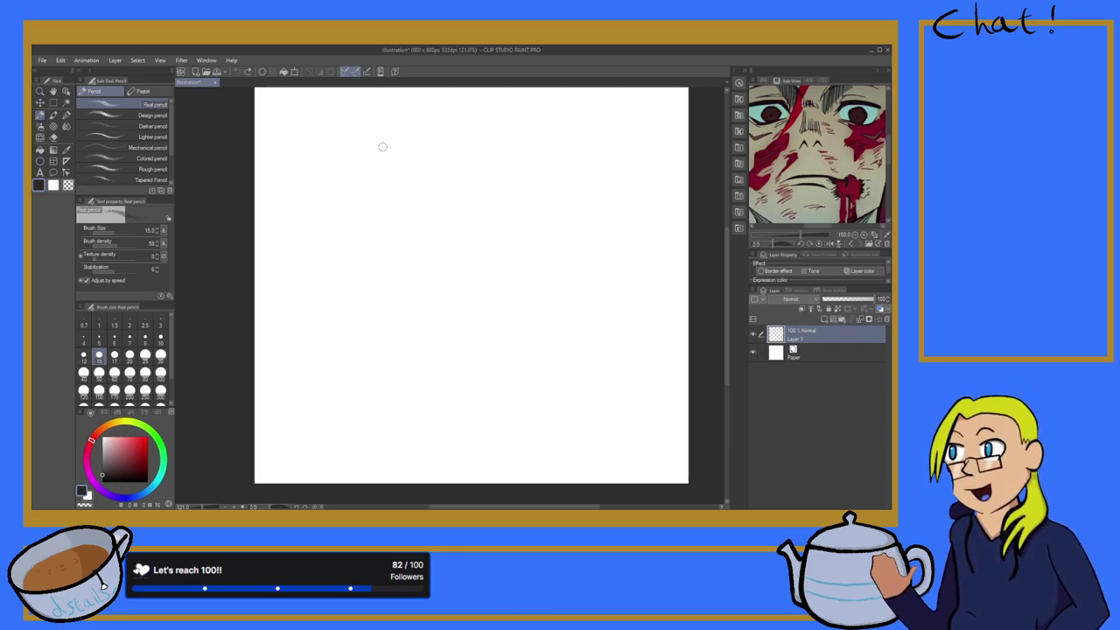
# Step: Sketch a small running stick figure with speed lines behind it in the canvas's upper left area
pyautogui.moveTo(382, 127)
pyautogui.mouseDown()
pyautogui.moveTo(388, 149)
pyautogui.moveTo(369, 196)
pyautogui.moveTo(369, 177)
pyautogui.moveTo(385, 183)
pyautogui.moveTo(332, 205)
pyautogui.mouseUp()
pyautogui.moveTo(378, 158); pyautogui.dragTo(355, 172)
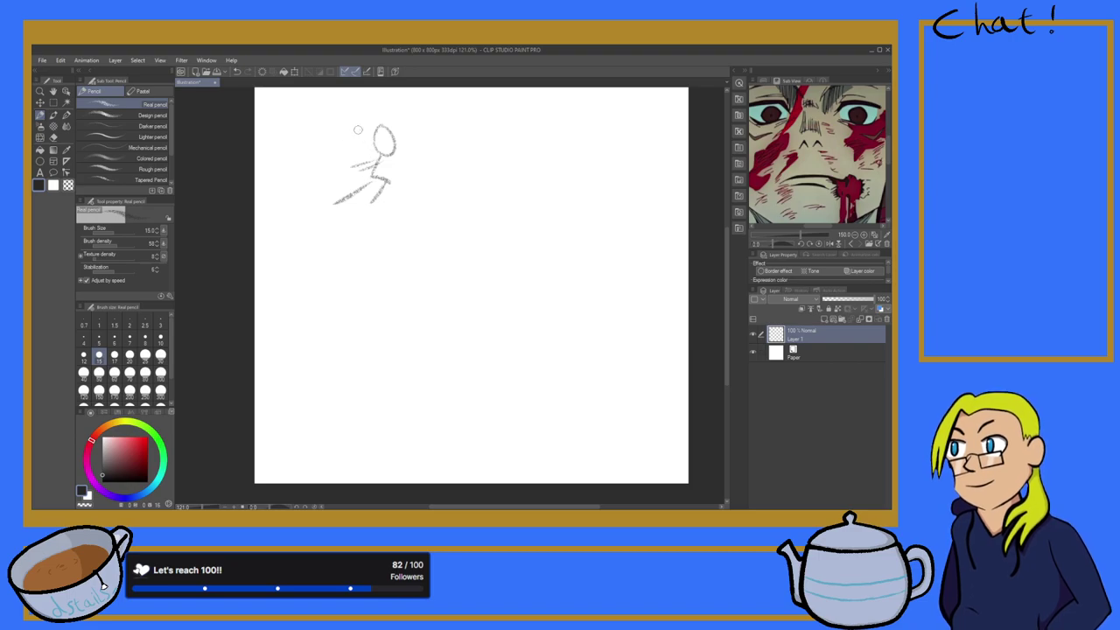
pyautogui.moveTo(360, 129); pyautogui.dragTo(327, 137)
pyautogui.moveTo(337, 151); pyautogui.dragTo(305, 161)
# Step: Sketch a front-facing stick figure with one leg bent and short accent lines above its head in the canvas's upper right area
pyautogui.moveTo(564, 166)
pyautogui.mouseDown()
pyautogui.moveTo(562, 214)
pyautogui.moveTo(533, 205)
pyautogui.moveTo(585, 195)
pyautogui.moveTo(560, 273)
pyautogui.mouseUp()
pyautogui.moveTo(561, 226); pyautogui.dragTo(560, 273)
pyautogui.moveTo(565, 211); pyautogui.dragTo(574, 234)
pyautogui.moveTo(536, 175)
pyautogui.mouseDown()
pyautogui.moveTo(543, 144)
pyautogui.moveTo(594, 148)
pyautogui.mouseUp()
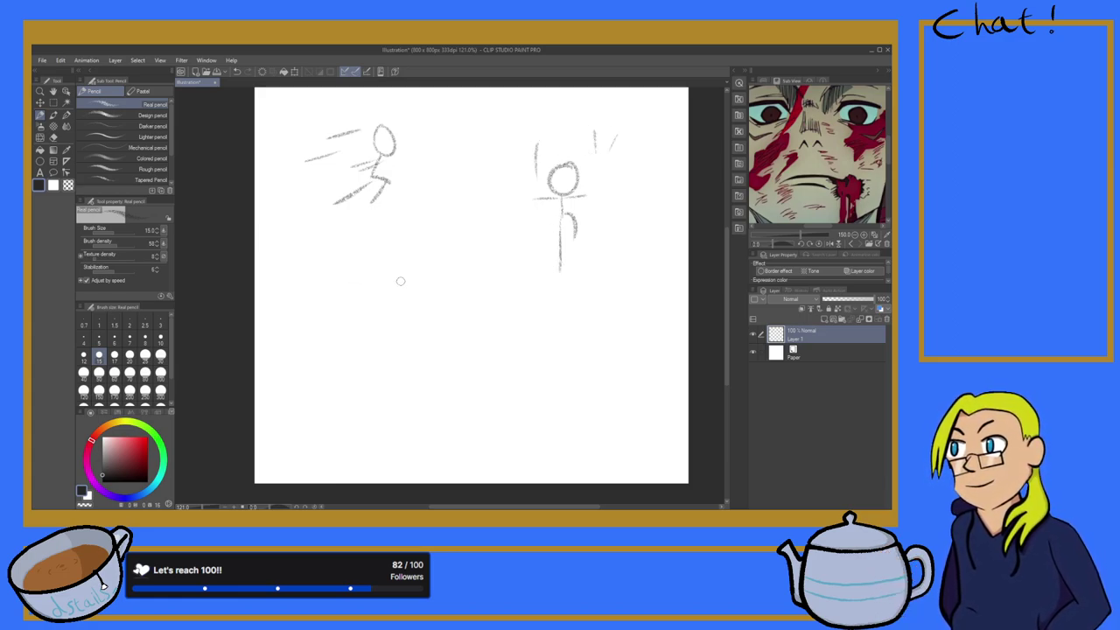
# Step: Sketch a thick vertical wall line and a stick figure reaching one arm to it in the canvas's lower left area
pyautogui.moveTo(308, 299); pyautogui.dragTo(309, 388)
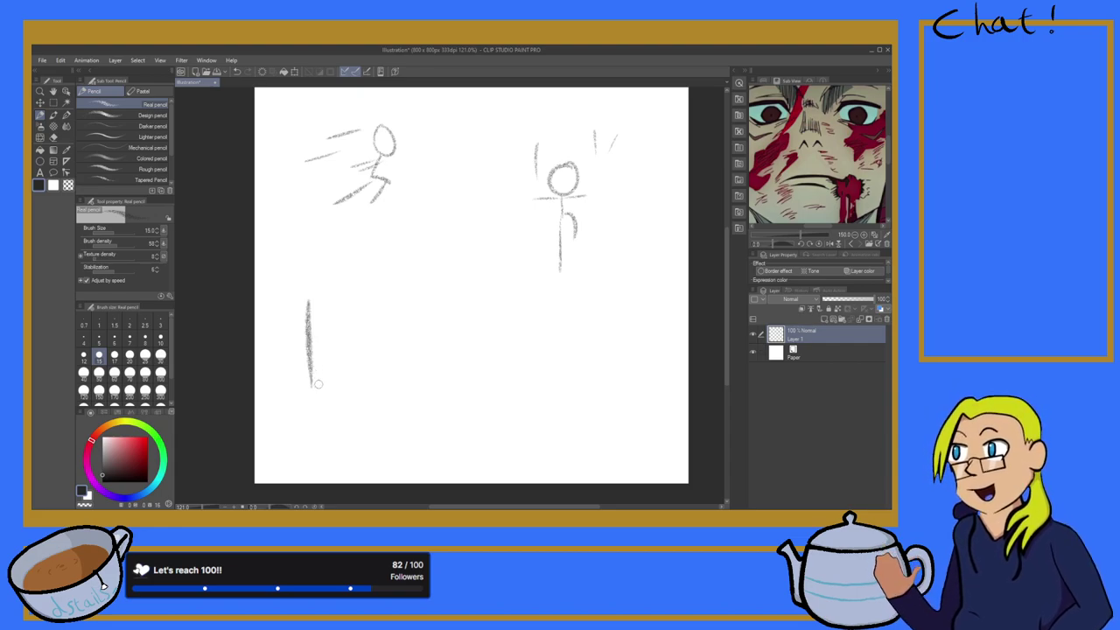
pyautogui.moveTo(308, 348); pyautogui.dragTo(312, 428)
pyautogui.moveTo(310, 373); pyautogui.dragTo(312, 457)
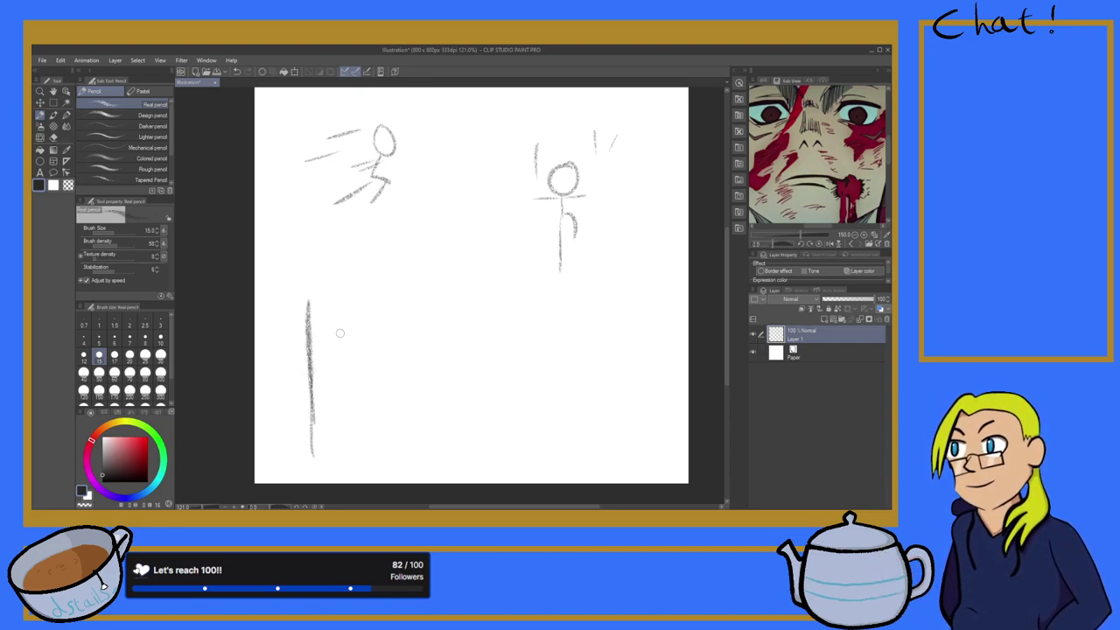
pyautogui.moveTo(348, 301)
pyautogui.mouseDown()
pyautogui.moveTo(343, 357)
pyautogui.moveTo(317, 350)
pyautogui.moveTo(359, 350)
pyautogui.moveTo(331, 390)
pyautogui.moveTo(352, 369)
pyautogui.mouseUp()
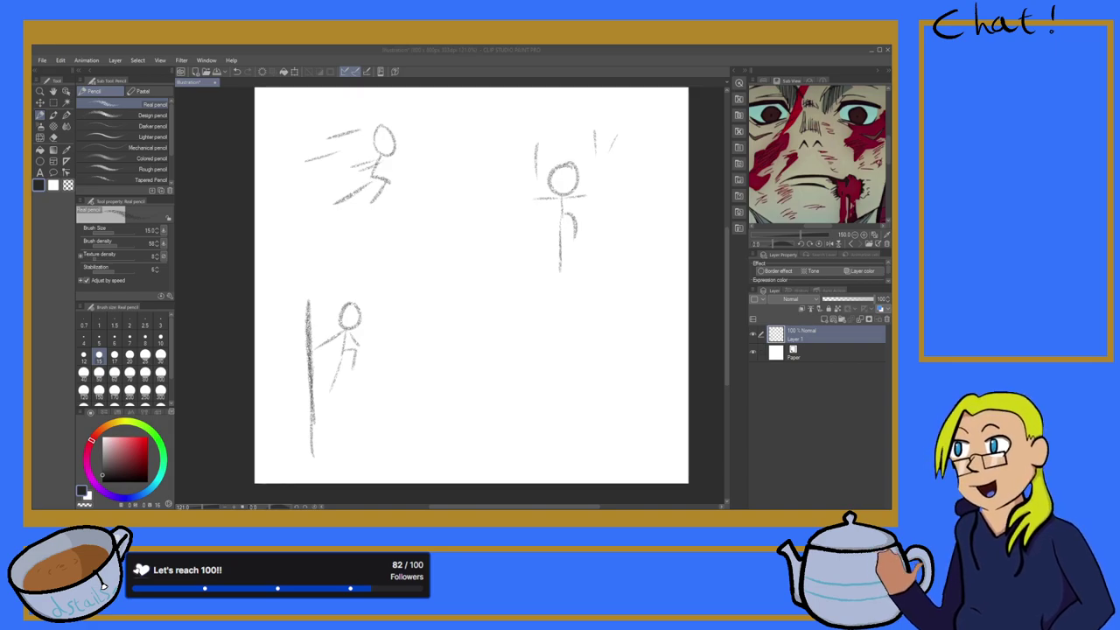
pyautogui.scroll(-8, 504, 270)
pyautogui.scroll(5, 503, 271)
pyautogui.scroll(-9, 504, 271)
pyautogui.scroll(6, 514, 293)
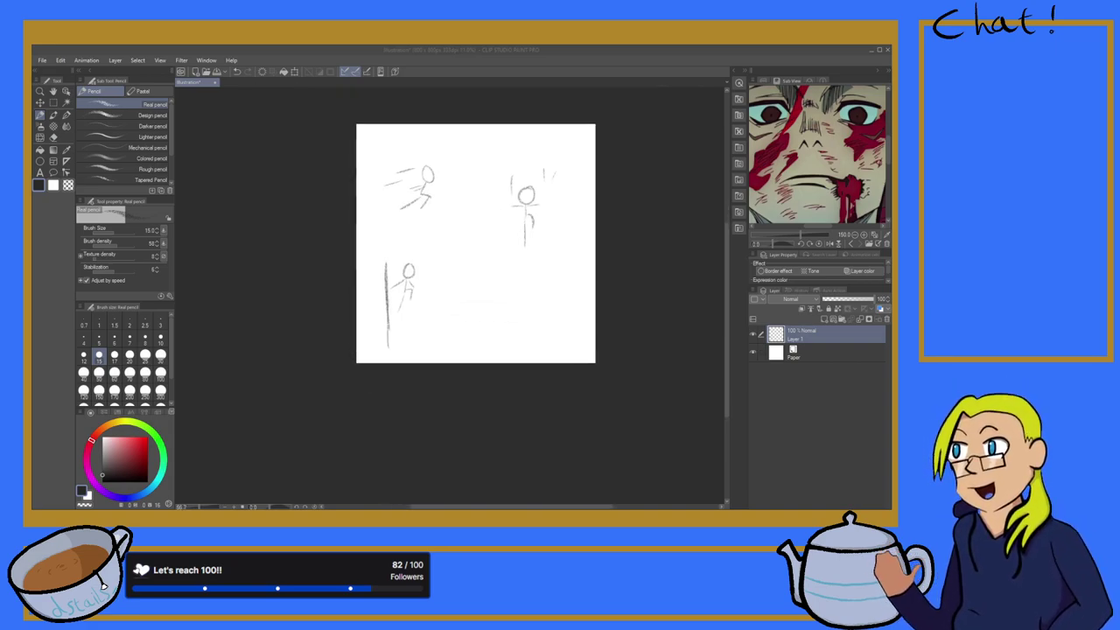
pyautogui.scroll(9, 516, 322)
pyautogui.scroll(-7, 517, 322)
pyautogui.scroll(8, 516, 322)
pyautogui.scroll(-9, 516, 322)
pyautogui.scroll(8, 516, 322)
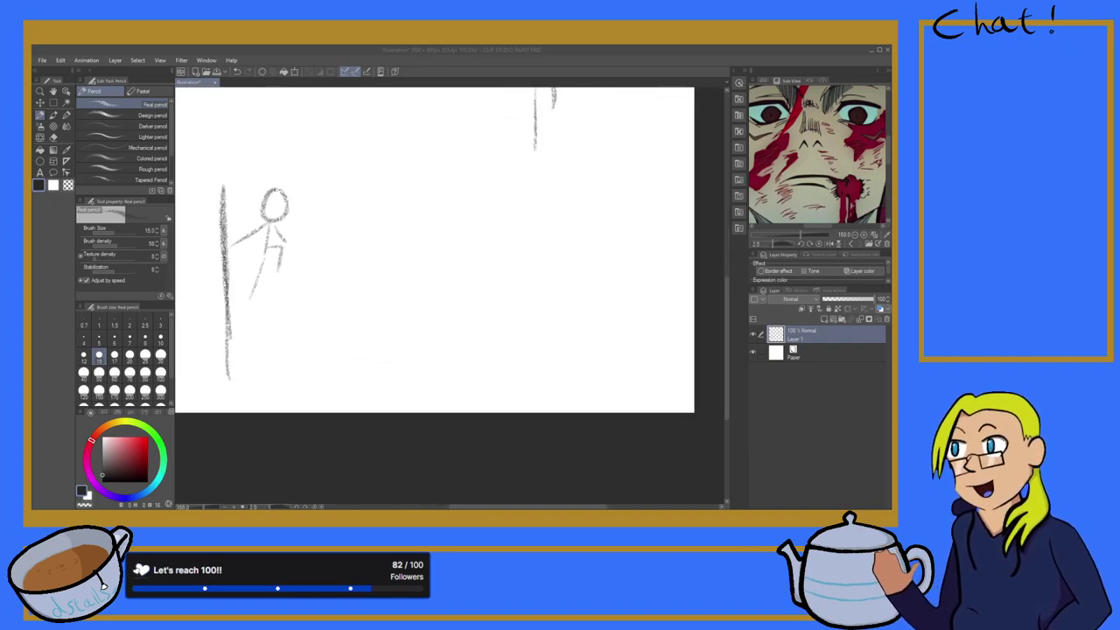
pyautogui.scroll(-4, 467, 345)
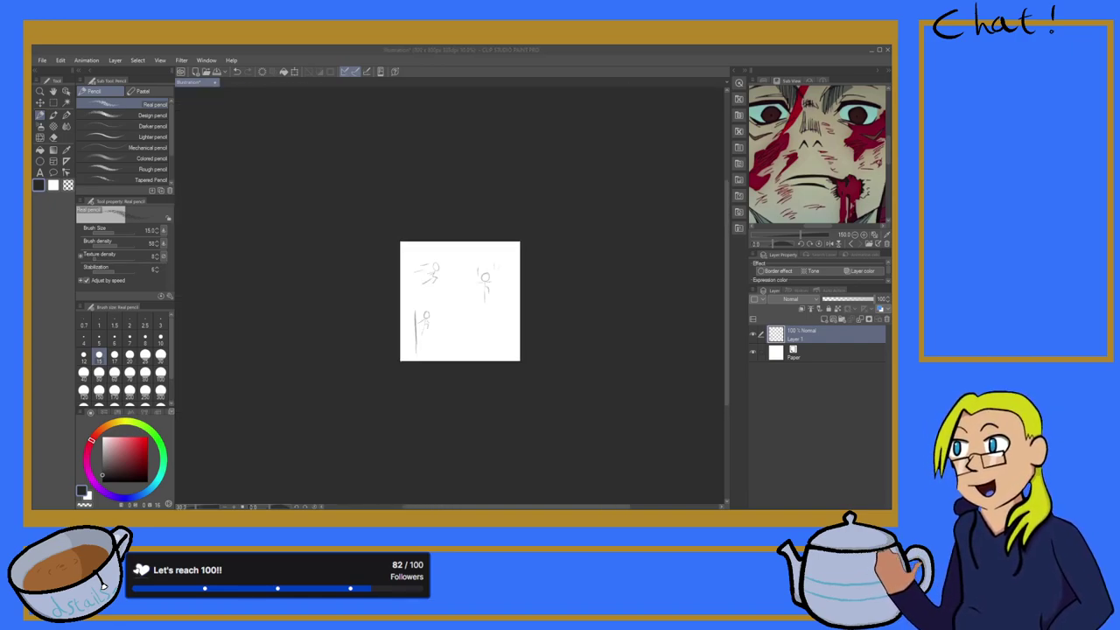
# Step: Undo all the stick-figure and wall sketch strokes until the canvas is blank
pyautogui.scroll(4, 459, 301)
pyautogui.scroll(-3, 459, 301)
pyautogui.scroll(4, 460, 300)
pyautogui.scroll(2, 459, 301)
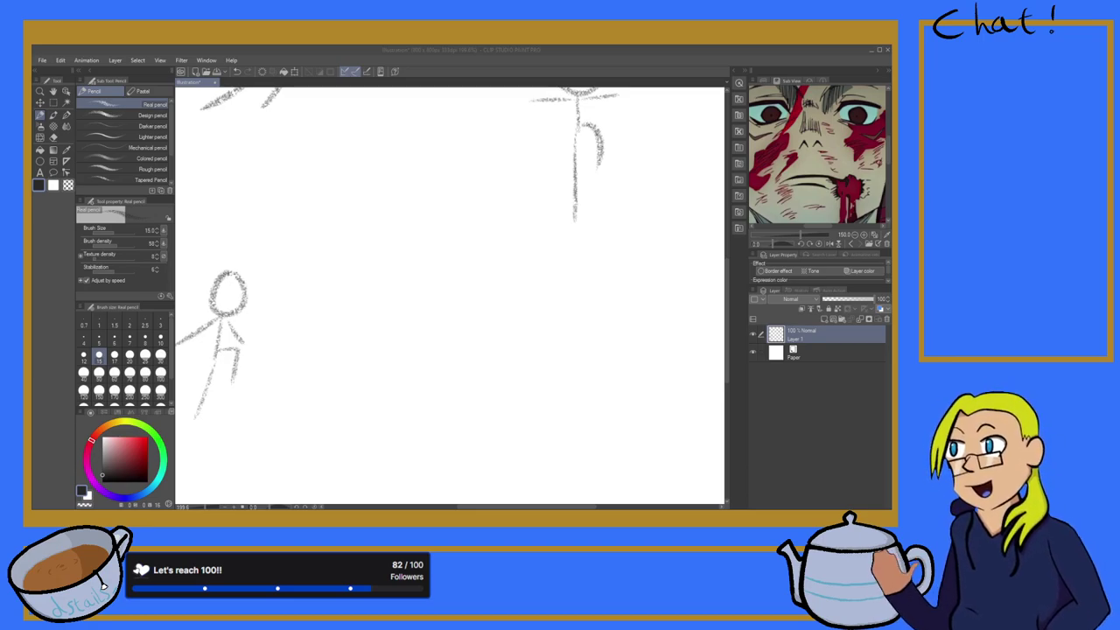
pyautogui.hotkey('ctrl', 'z')
pyautogui.hotkey('ctrl', 'z')
pyautogui.hotkey('ctrl', 'z')
pyautogui.hotkey('ctrl', 'z')
pyautogui.hotkey('ctrl', 'z')
pyautogui.hotkey('ctrl', 'z')
pyautogui.hotkey('ctrl', 'z')
pyautogui.hotkey('ctrl', 'z')
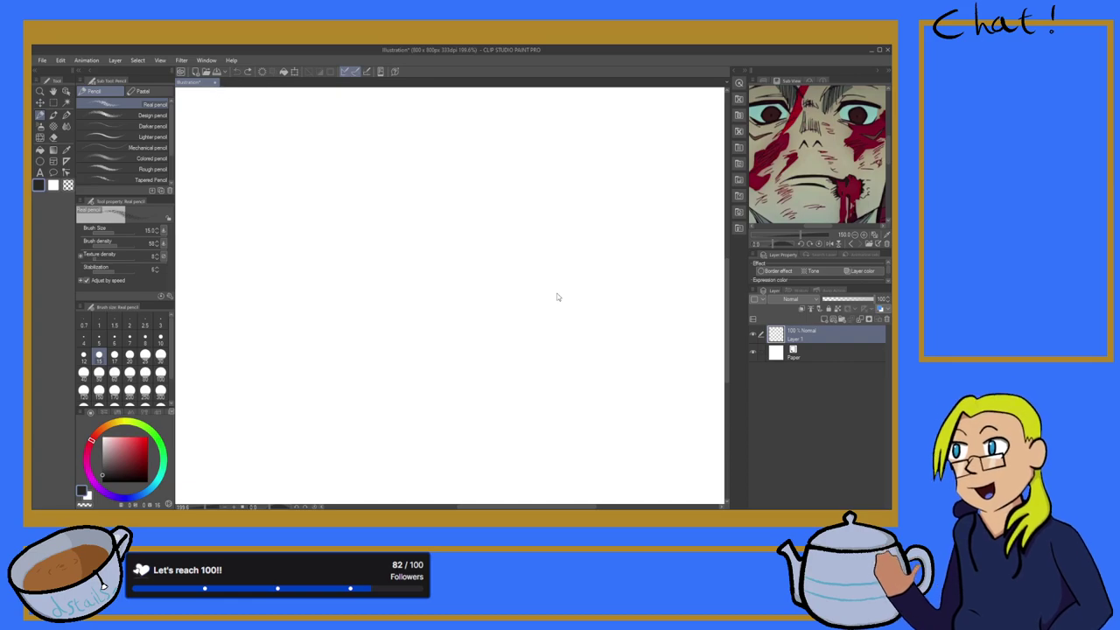
# Step: Sketch a mouse-like character's head with two pointed ears, a round eye, a snout and a short neck line on the canvas's left half
pyautogui.scroll(-13, 554, 291)
pyautogui.scroll(4, 551, 289)
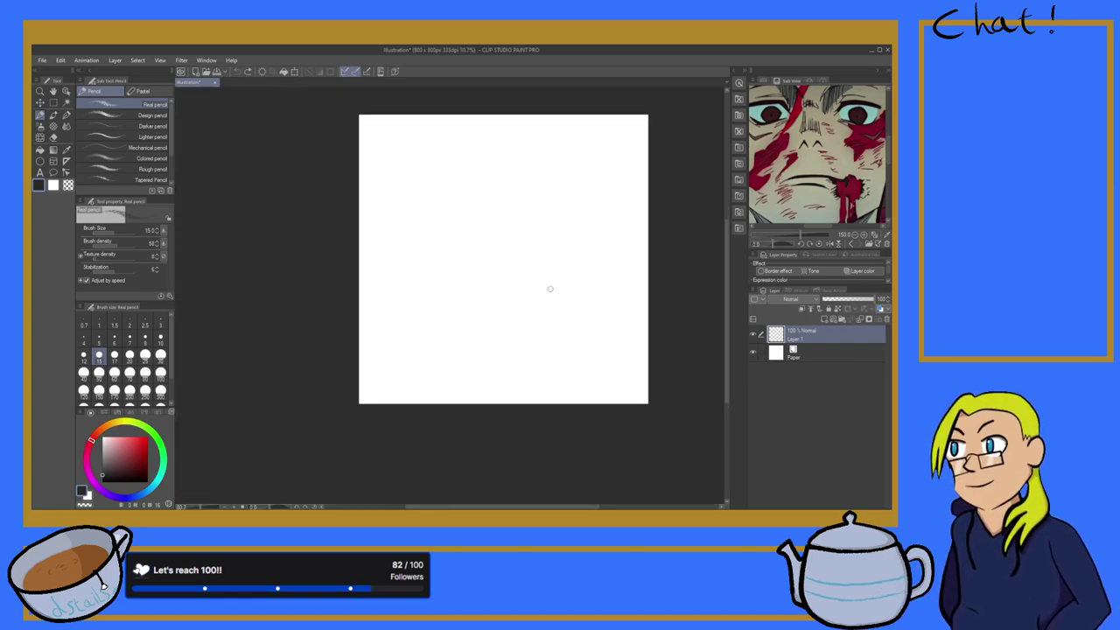
pyautogui.scroll(2, 395, 253)
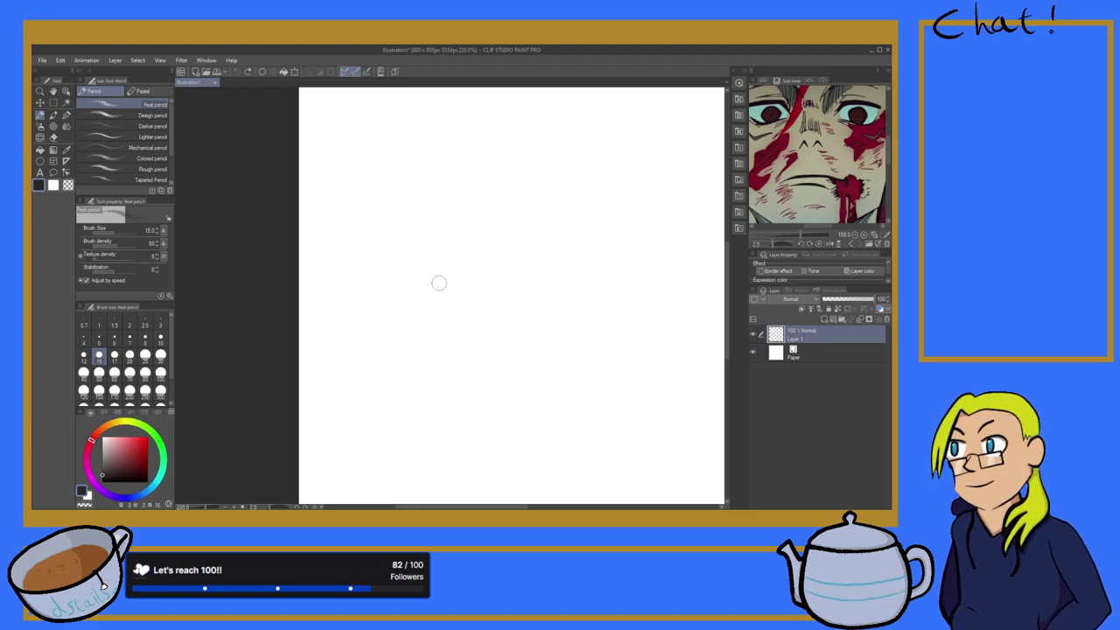
pyautogui.moveTo(439, 264)
pyautogui.mouseDown()
pyautogui.moveTo(486, 261)
pyautogui.moveTo(509, 288)
pyautogui.moveTo(503, 325)
pyautogui.moveTo(517, 299)
pyautogui.moveTo(506, 318)
pyautogui.moveTo(502, 308)
pyautogui.moveTo(482, 324)
pyautogui.moveTo(442, 302)
pyautogui.moveTo(413, 258)
pyautogui.moveTo(389, 280)
pyautogui.moveTo(406, 291)
pyautogui.moveTo(501, 271)
pyautogui.mouseUp()
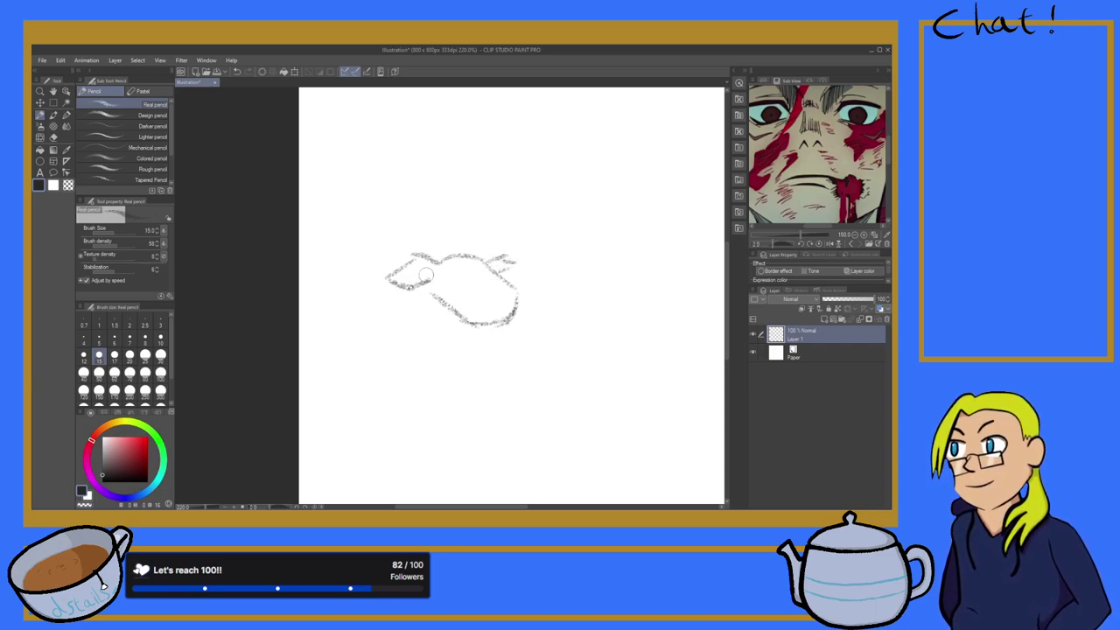
pyautogui.moveTo(433, 262)
pyautogui.mouseDown()
pyautogui.moveTo(395, 289)
pyautogui.moveTo(423, 272)
pyautogui.moveTo(409, 287)
pyautogui.moveTo(453, 279)
pyautogui.mouseUp()
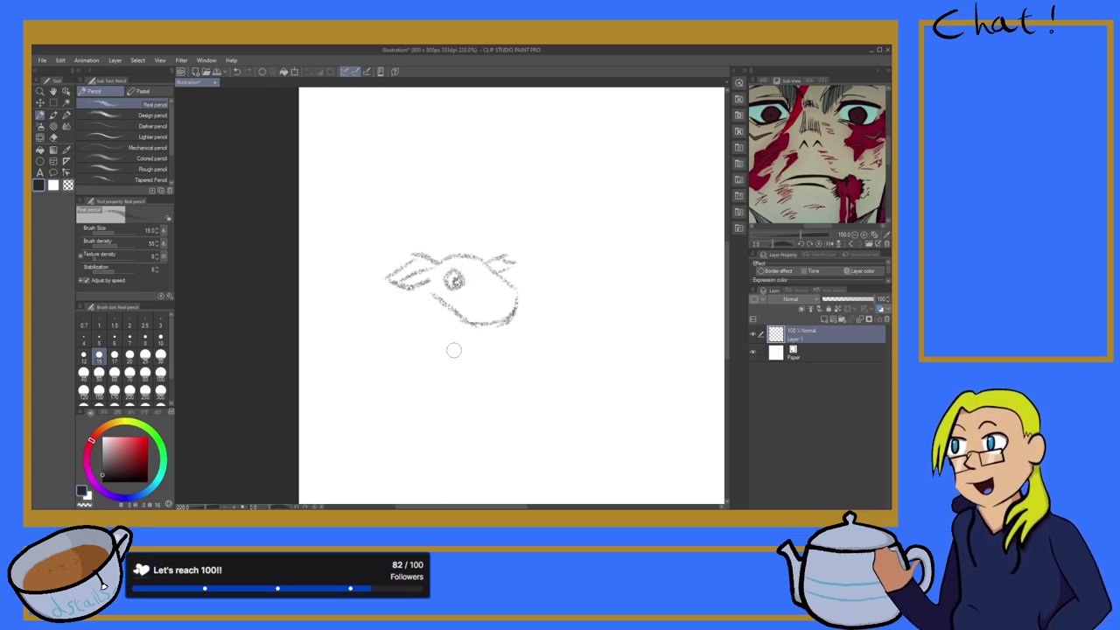
pyautogui.moveTo(445, 315); pyautogui.dragTo(439, 348)
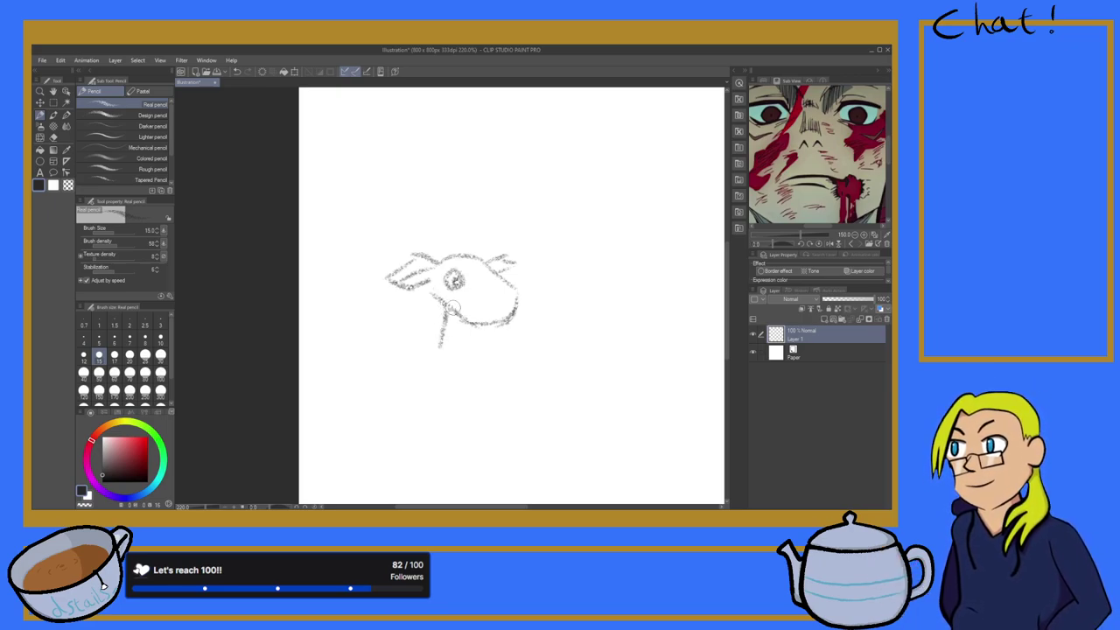
pyautogui.moveTo(461, 314)
pyautogui.mouseDown()
pyautogui.moveTo(488, 324)
pyautogui.moveTo(513, 292)
pyautogui.moveTo(500, 282)
pyautogui.mouseUp()
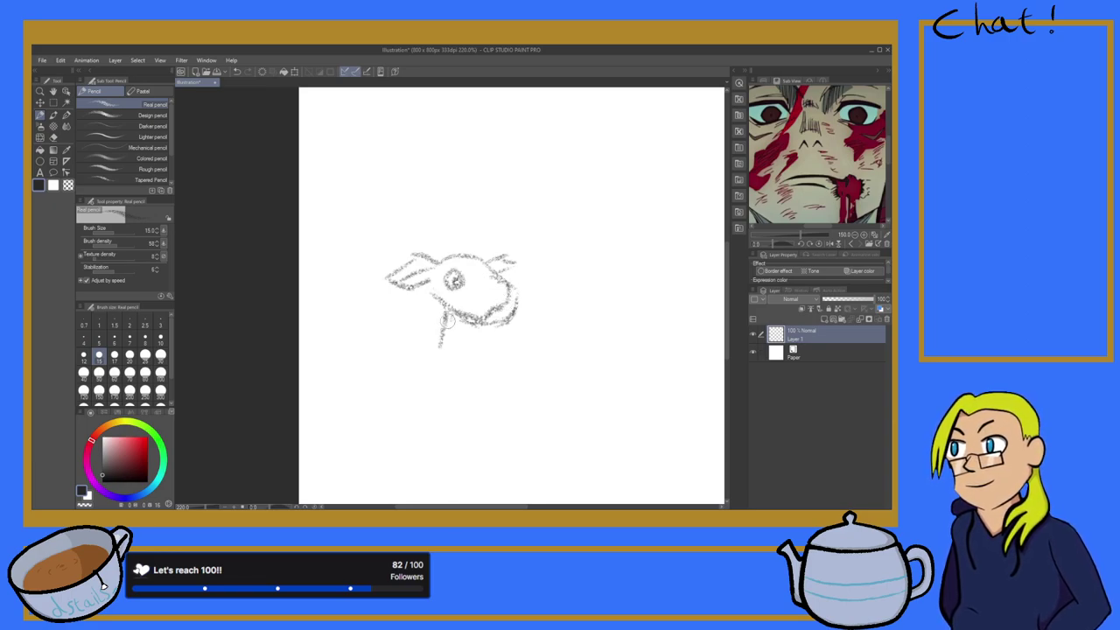
# Step: Sketch a boxy torso with rounded shoulders below the head, and add two legs with shorts and boots
pyautogui.moveTo(444, 317)
pyautogui.mouseDown()
pyautogui.moveTo(423, 350)
pyautogui.moveTo(429, 331)
pyautogui.moveTo(426, 371)
pyautogui.moveTo(426, 357)
pyautogui.moveTo(434, 376)
pyautogui.moveTo(479, 374)
pyautogui.moveTo(431, 376)
pyautogui.moveTo(484, 368)
pyautogui.mouseUp()
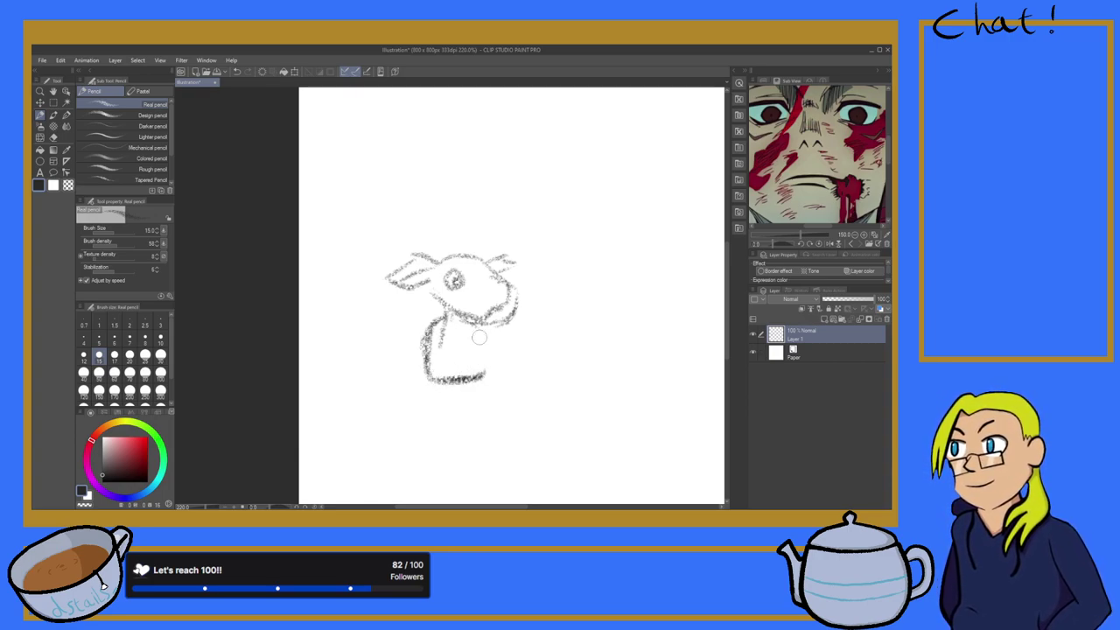
pyautogui.moveTo(479, 316)
pyautogui.mouseDown()
pyautogui.moveTo(470, 334)
pyautogui.moveTo(488, 383)
pyautogui.moveTo(483, 346)
pyautogui.mouseUp()
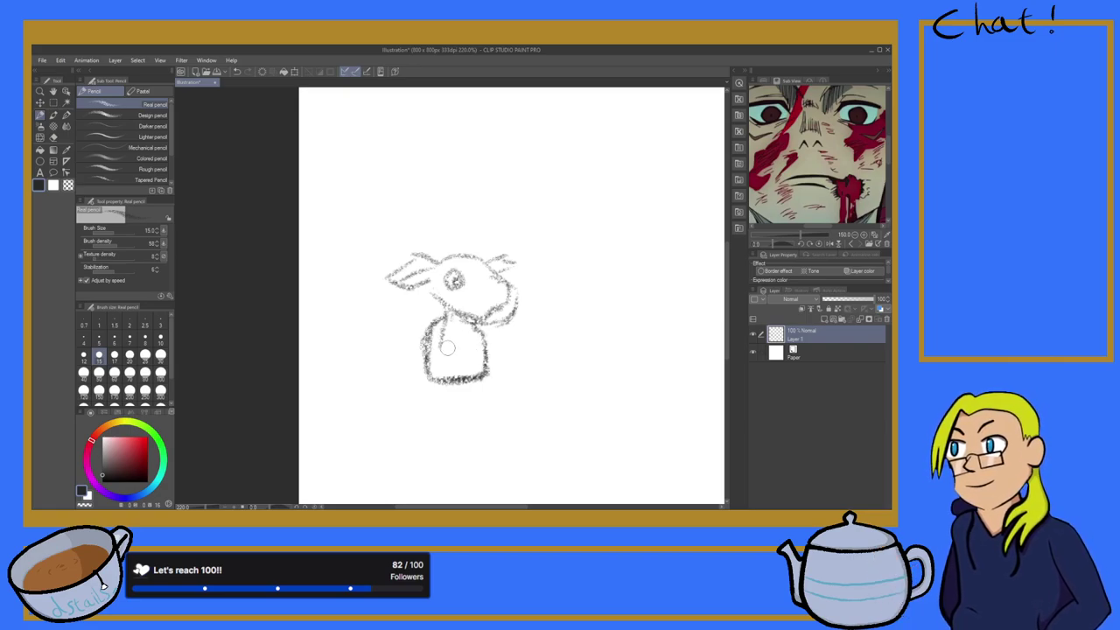
pyautogui.scroll(-3, 454, 337)
pyautogui.scroll(6, 455, 368)
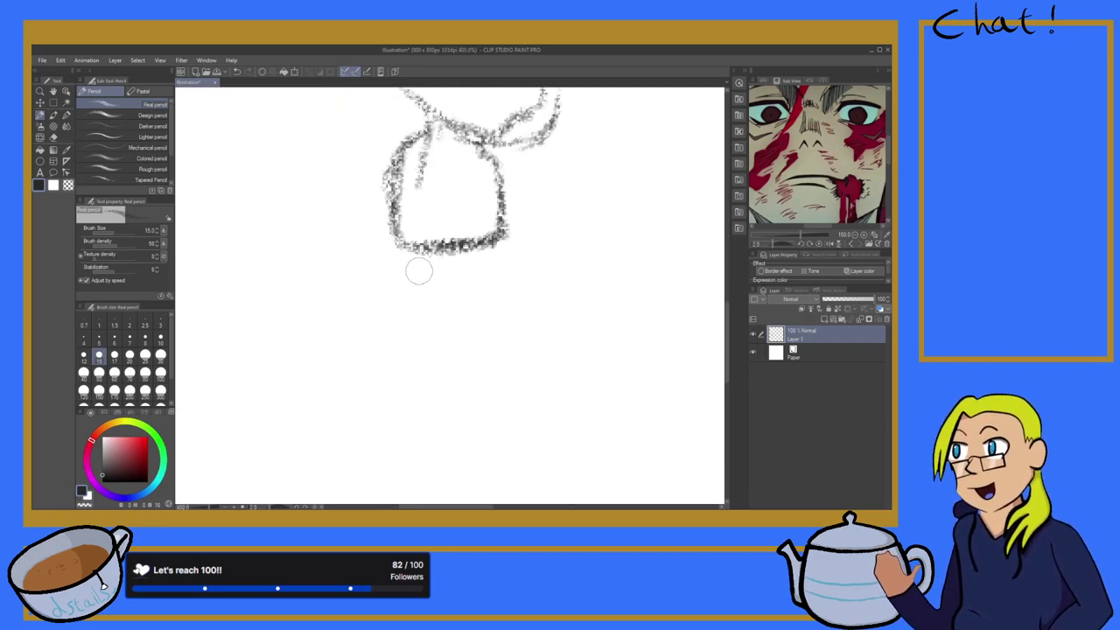
pyautogui.moveTo(400, 247)
pyautogui.mouseDown()
pyautogui.moveTo(412, 300)
pyautogui.moveTo(402, 331)
pyautogui.mouseUp()
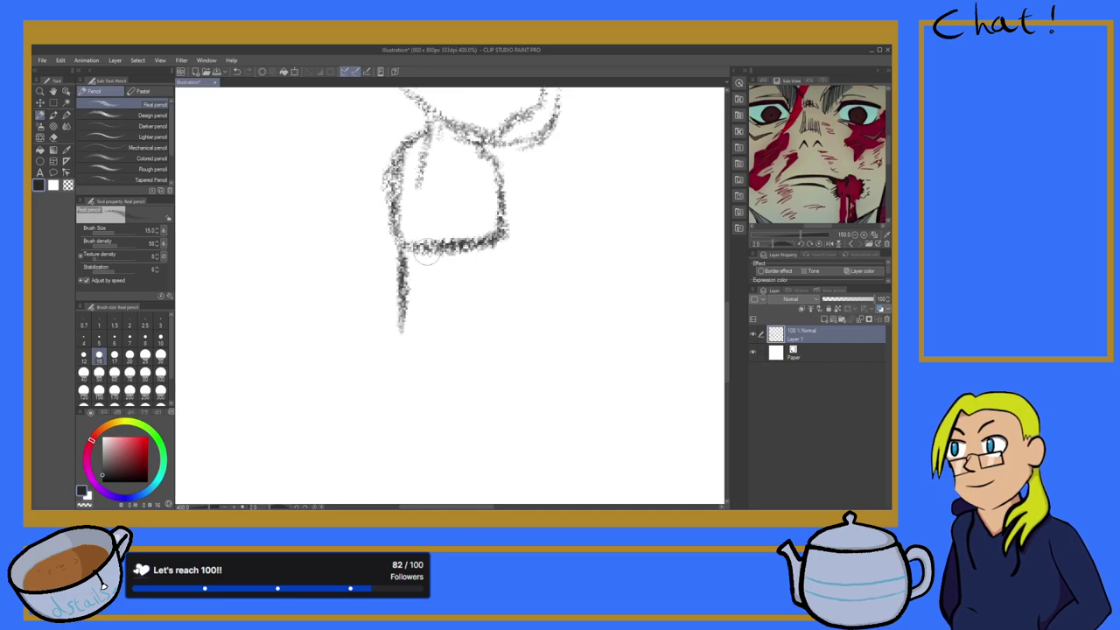
pyautogui.moveTo(495, 240)
pyautogui.mouseDown()
pyautogui.moveTo(520, 315)
pyautogui.moveTo(511, 294)
pyautogui.moveTo(505, 311)
pyautogui.moveTo(514, 304)
pyautogui.moveTo(488, 318)
pyautogui.mouseUp()
pyautogui.moveTo(402, 322)
pyautogui.mouseDown()
pyautogui.moveTo(442, 320)
pyautogui.moveTo(441, 250)
pyautogui.moveTo(443, 314)
pyautogui.moveTo(447, 264)
pyautogui.moveTo(472, 293)
pyautogui.moveTo(459, 249)
pyautogui.moveTo(451, 266)
pyautogui.moveTo(480, 302)
pyautogui.moveTo(477, 288)
pyautogui.mouseUp()
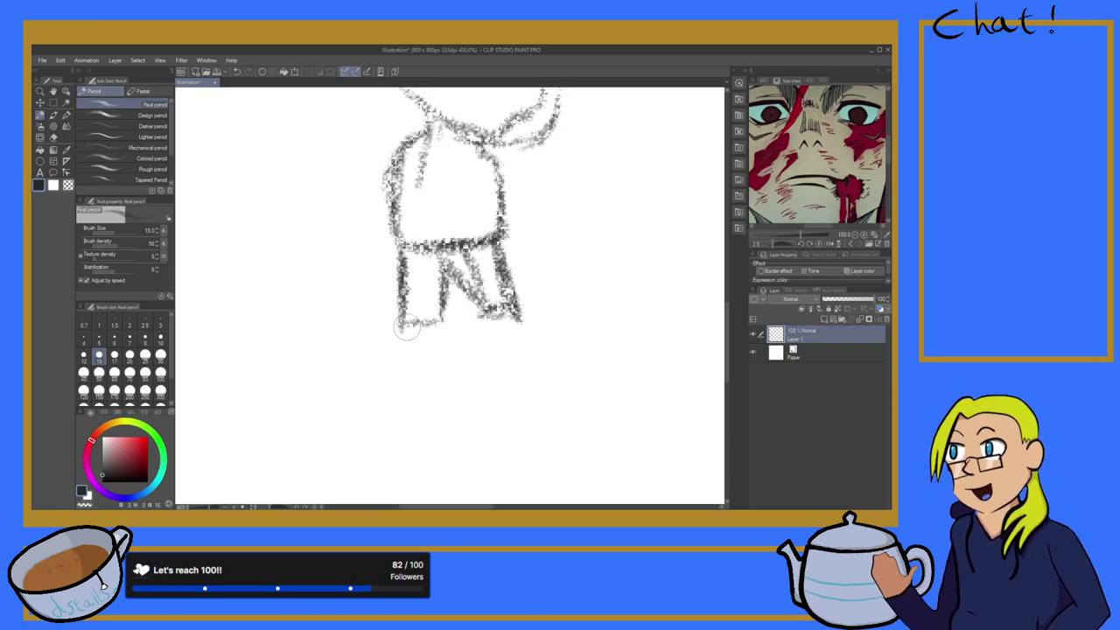
pyautogui.moveTo(408, 328)
pyautogui.mouseDown()
pyautogui.moveTo(409, 366)
pyautogui.moveTo(442, 355)
pyautogui.moveTo(439, 365)
pyautogui.moveTo(450, 358)
pyautogui.moveTo(461, 371)
pyautogui.moveTo(459, 384)
pyautogui.moveTo(408, 383)
pyautogui.moveTo(411, 367)
pyautogui.moveTo(463, 360)
pyautogui.moveTo(462, 383)
pyautogui.moveTo(418, 383)
pyautogui.mouseUp()
pyautogui.moveTo(488, 300)
pyautogui.mouseDown()
pyautogui.moveTo(509, 344)
pyautogui.moveTo(532, 346)
pyautogui.moveTo(546, 368)
pyautogui.moveTo(539, 382)
pyautogui.moveTo(504, 385)
pyautogui.moveTo(490, 370)
pyautogui.moveTo(482, 330)
pyautogui.moveTo(494, 365)
pyautogui.moveTo(492, 325)
pyautogui.moveTo(500, 374)
pyautogui.moveTo(507, 310)
pyautogui.mouseUp()
pyautogui.scroll(-3, 512, 350)
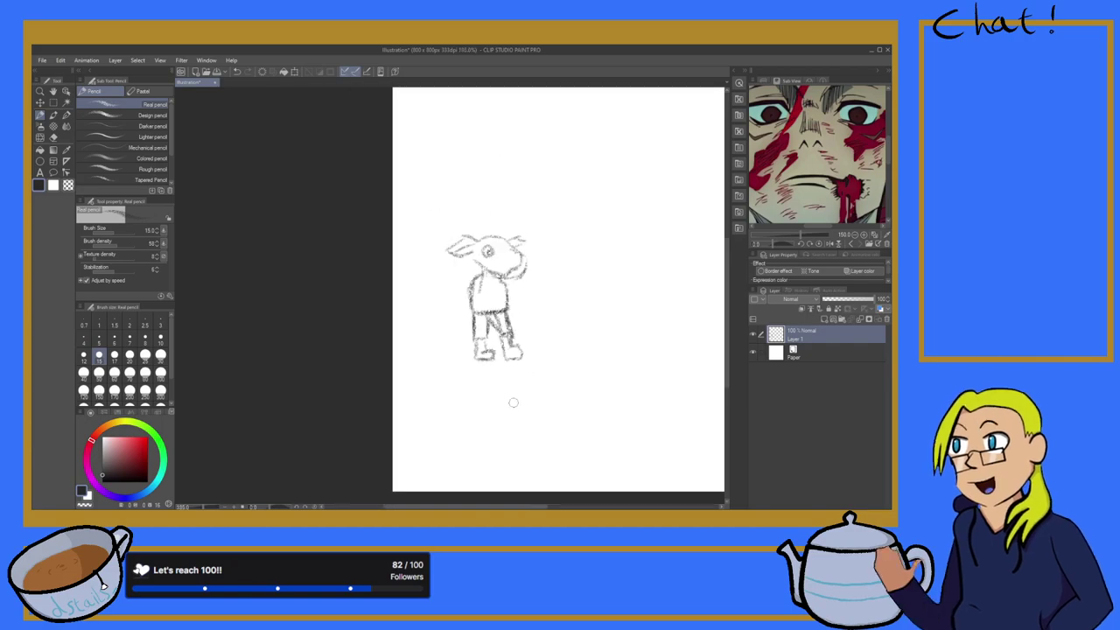
# Step: Sketch short sleeves on both shoulders, one outstretched arm with a hand, and the start of the other arm
pyautogui.scroll(8, 512, 401)
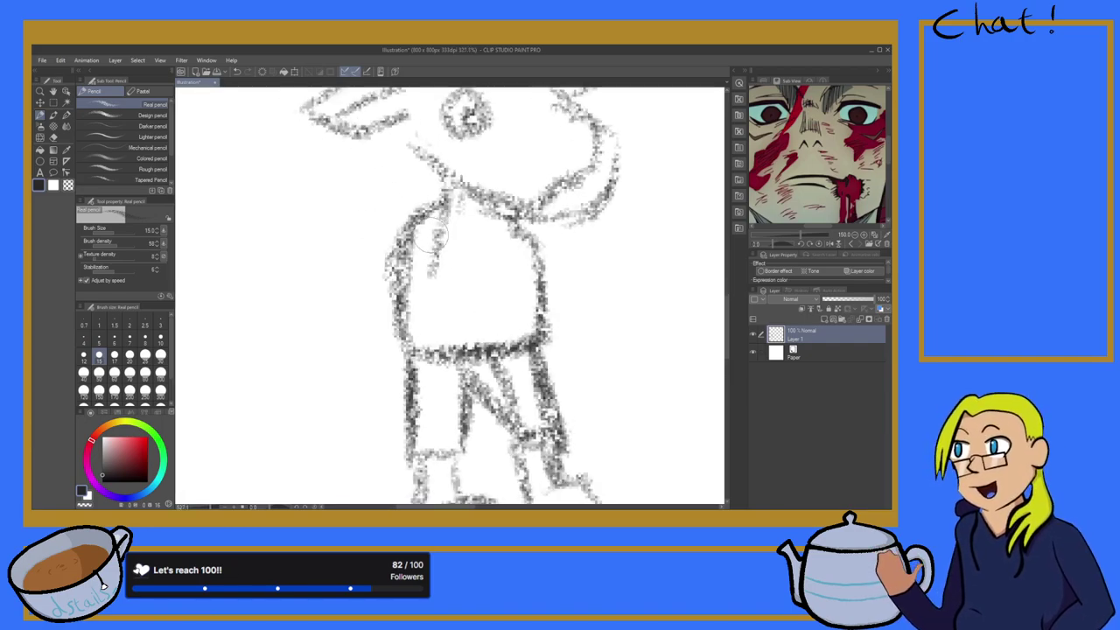
pyautogui.moveTo(404, 248)
pyautogui.mouseDown()
pyautogui.moveTo(374, 260)
pyautogui.moveTo(414, 212)
pyautogui.moveTo(368, 257)
pyautogui.moveTo(376, 246)
pyautogui.moveTo(388, 279)
pyautogui.moveTo(388, 235)
pyautogui.moveTo(422, 214)
pyautogui.moveTo(351, 259)
pyautogui.moveTo(371, 242)
pyautogui.moveTo(397, 289)
pyautogui.moveTo(376, 262)
pyautogui.mouseUp()
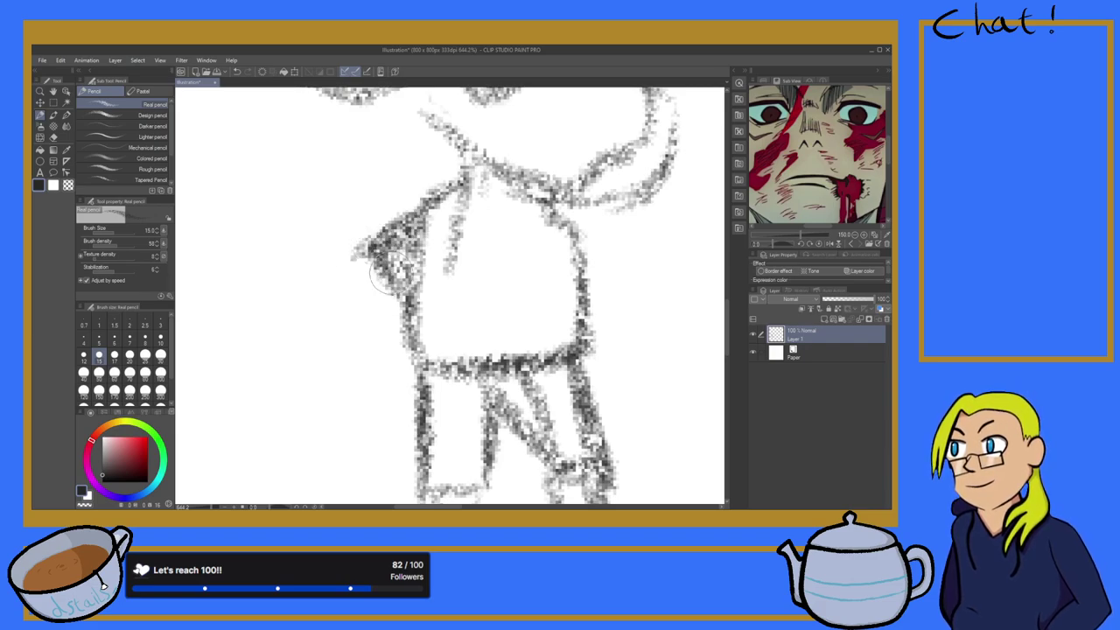
pyautogui.moveTo(573, 208)
pyautogui.mouseDown()
pyautogui.moveTo(620, 230)
pyautogui.moveTo(607, 263)
pyautogui.moveTo(620, 251)
pyautogui.moveTo(610, 253)
pyautogui.mouseUp()
pyautogui.moveTo(350, 270)
pyautogui.mouseDown()
pyautogui.moveTo(316, 288)
pyautogui.moveTo(390, 272)
pyautogui.moveTo(341, 306)
pyautogui.moveTo(362, 257)
pyautogui.moveTo(298, 330)
pyautogui.moveTo(303, 347)
pyautogui.moveTo(324, 327)
pyautogui.moveTo(298, 293)
pyautogui.moveTo(279, 290)
pyautogui.moveTo(289, 293)
pyautogui.moveTo(257, 320)
pyautogui.moveTo(267, 348)
pyautogui.moveTo(301, 288)
pyautogui.mouseUp()
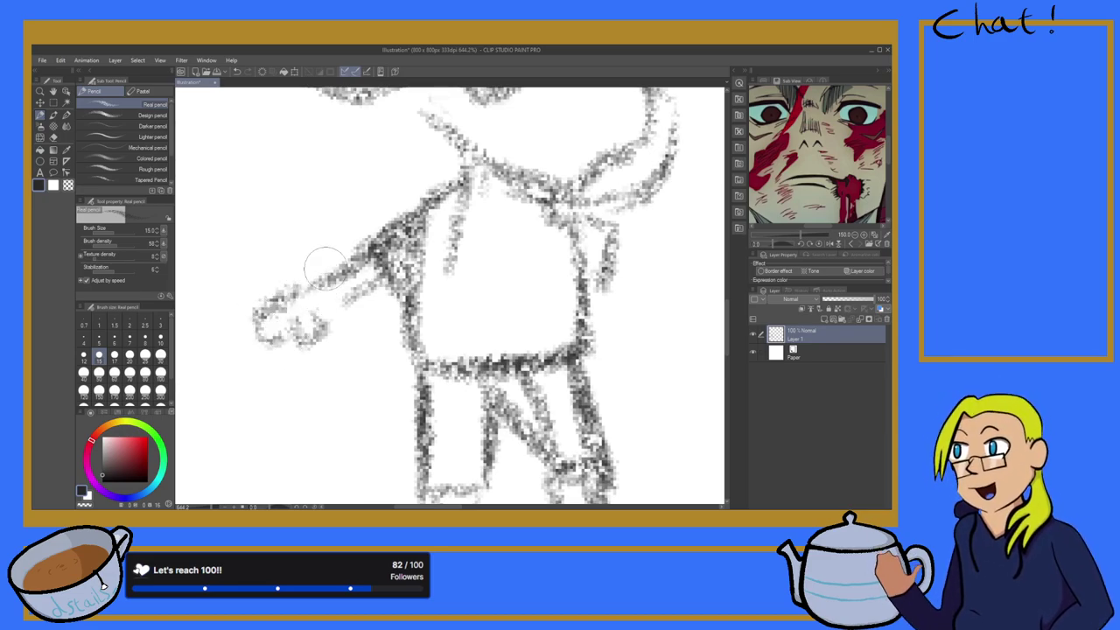
pyautogui.moveTo(615, 255); pyautogui.dragTo(696, 283)
pyautogui.moveTo(620, 254); pyautogui.dragTo(654, 264)
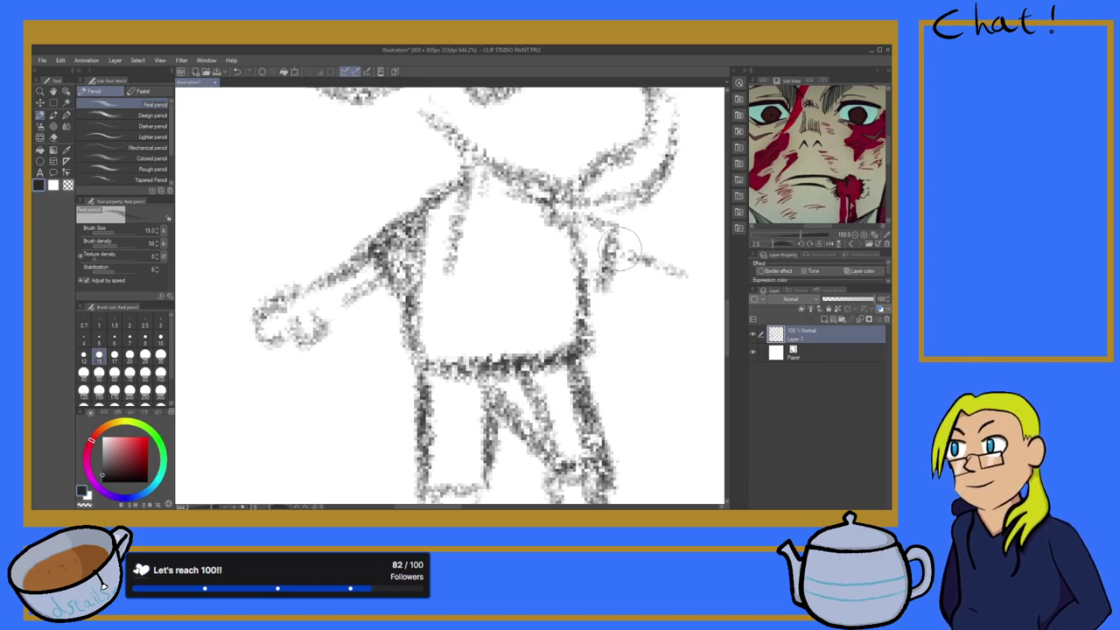
pyautogui.scroll(-10, 639, 225)
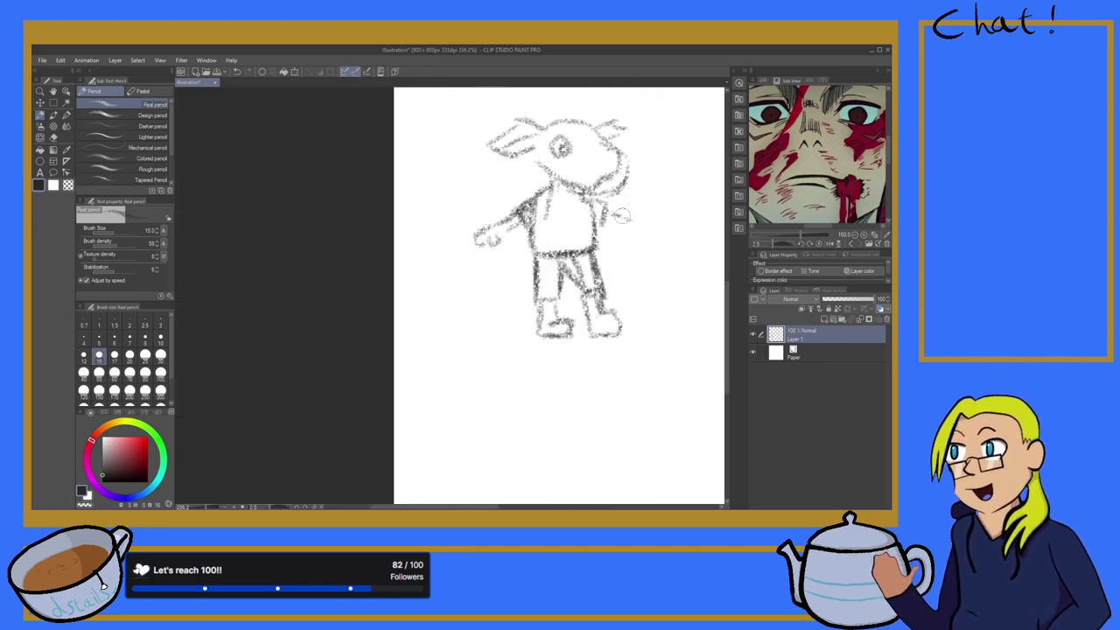
# Step: Erase the stray outer curve around the character's snout with the Hard eraser
pyautogui.scroll(10, 616, 188)
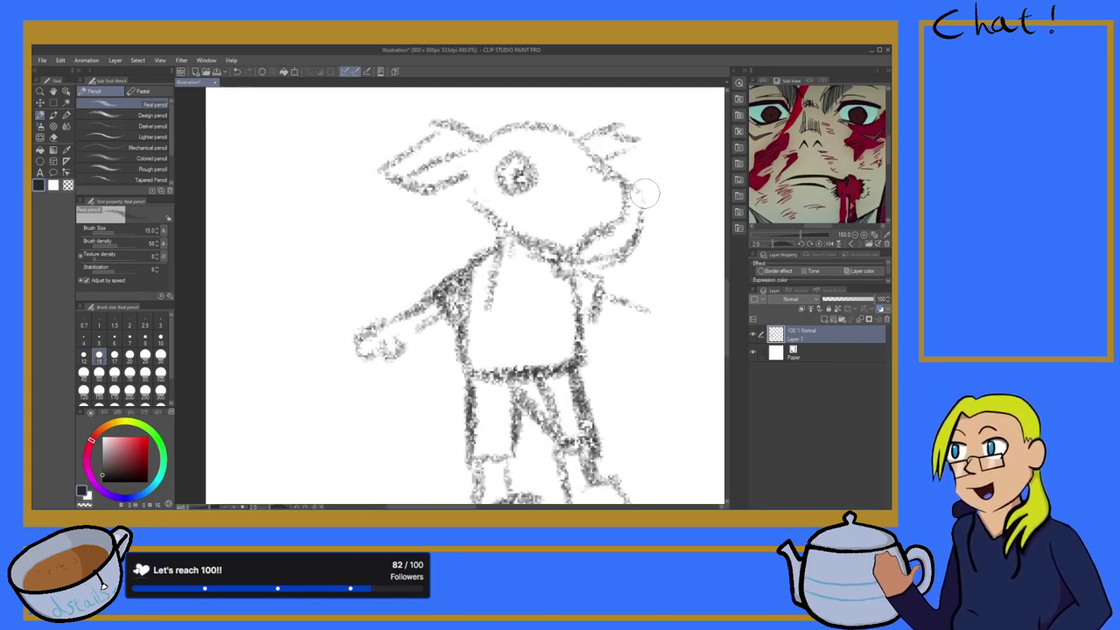
pyautogui.click(53, 137)
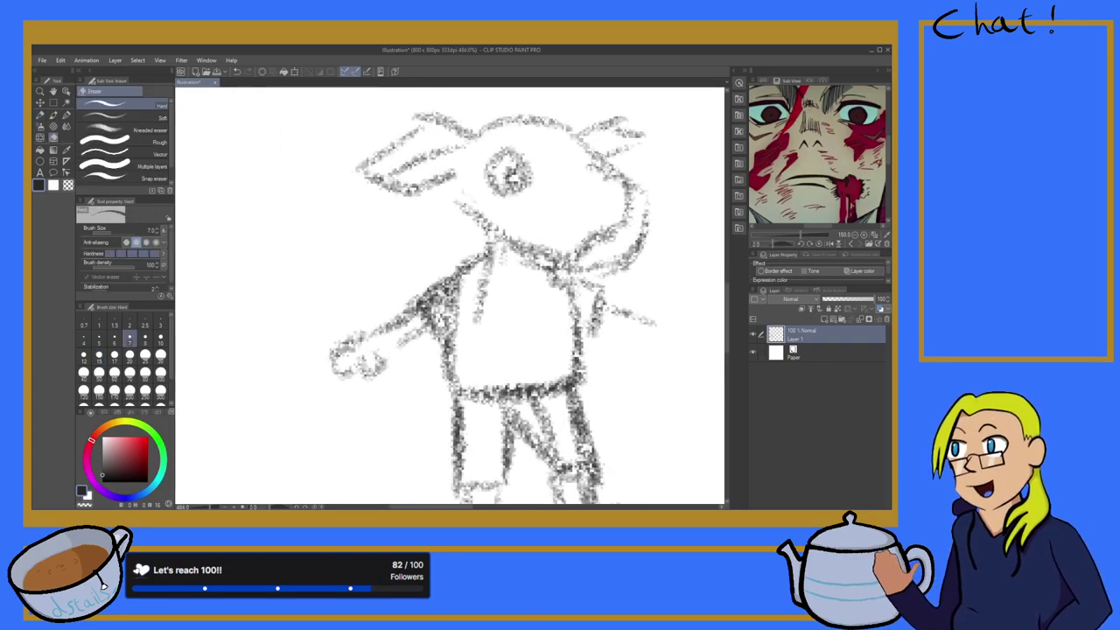
pyautogui.moveTo(643, 247)
pyautogui.mouseDown()
pyautogui.moveTo(642, 193)
pyautogui.moveTo(624, 263)
pyautogui.moveTo(642, 241)
pyautogui.moveTo(592, 271)
pyautogui.moveTo(636, 258)
pyautogui.moveTo(579, 270)
pyautogui.moveTo(624, 247)
pyautogui.mouseUp()
pyautogui.scroll(-6, 624, 229)
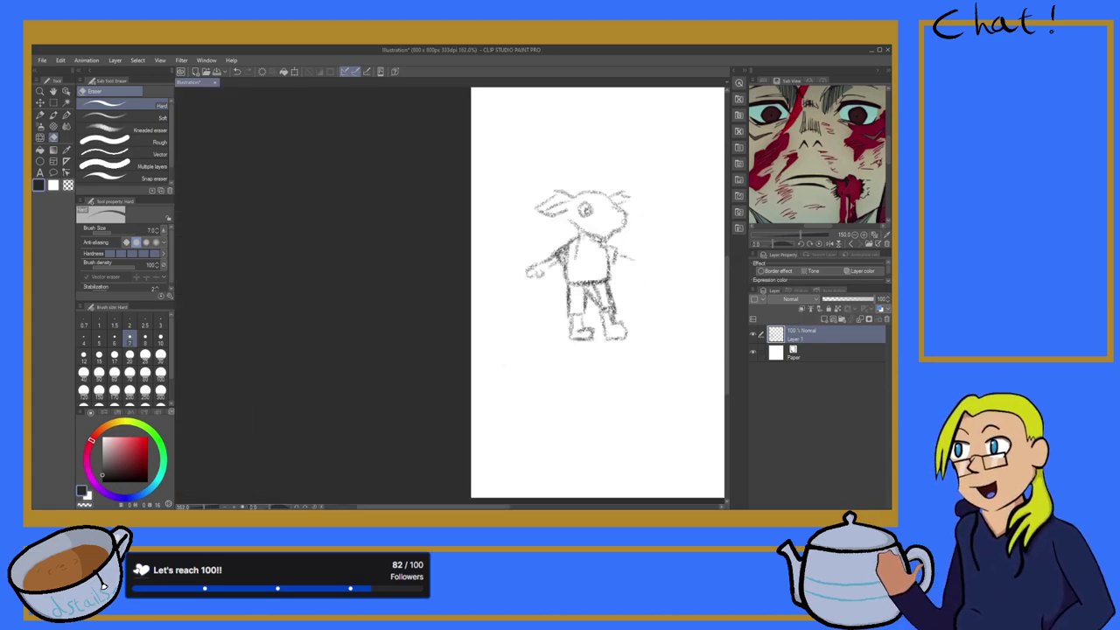
# Step: Add a pencil arrow above the head, two arrows pointing up at the feet, and short radiating accent lines around the character
pyautogui.scroll(-3, 642, 225)
pyautogui.scroll(5, 627, 237)
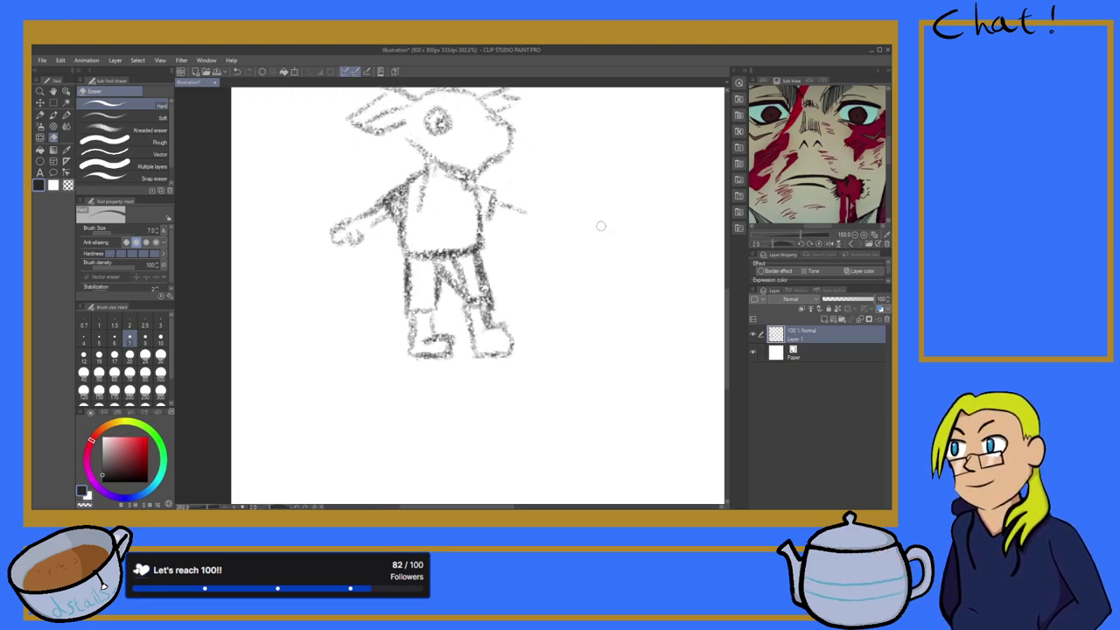
pyautogui.scroll(-5, 600, 226)
pyautogui.scroll(2, 645, 165)
pyautogui.scroll(-2, 649, 153)
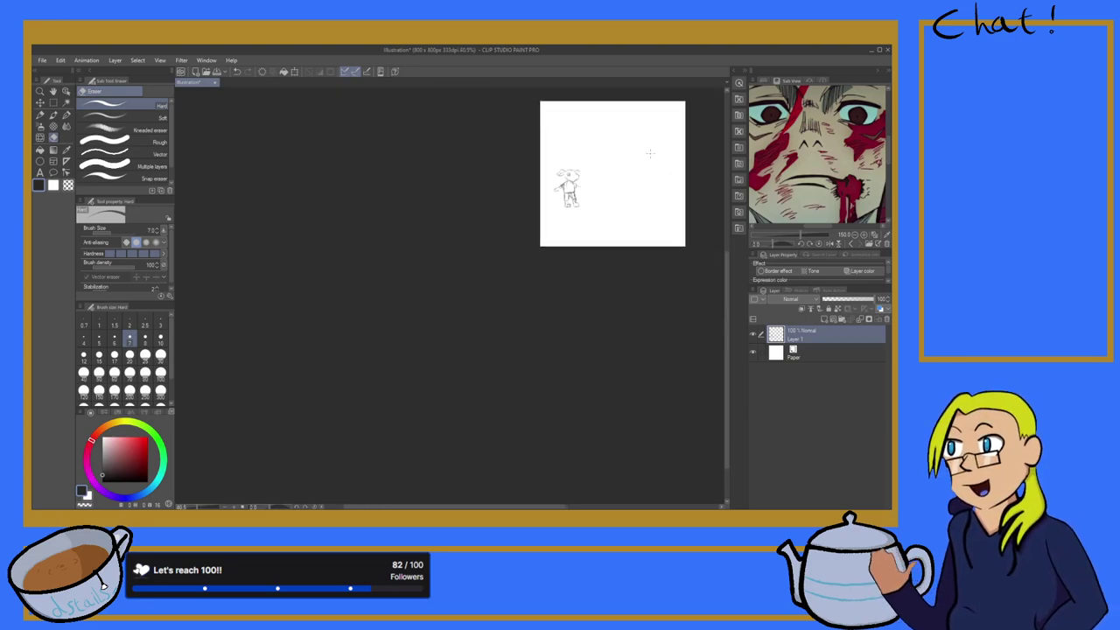
pyautogui.scroll(4, 649, 153)
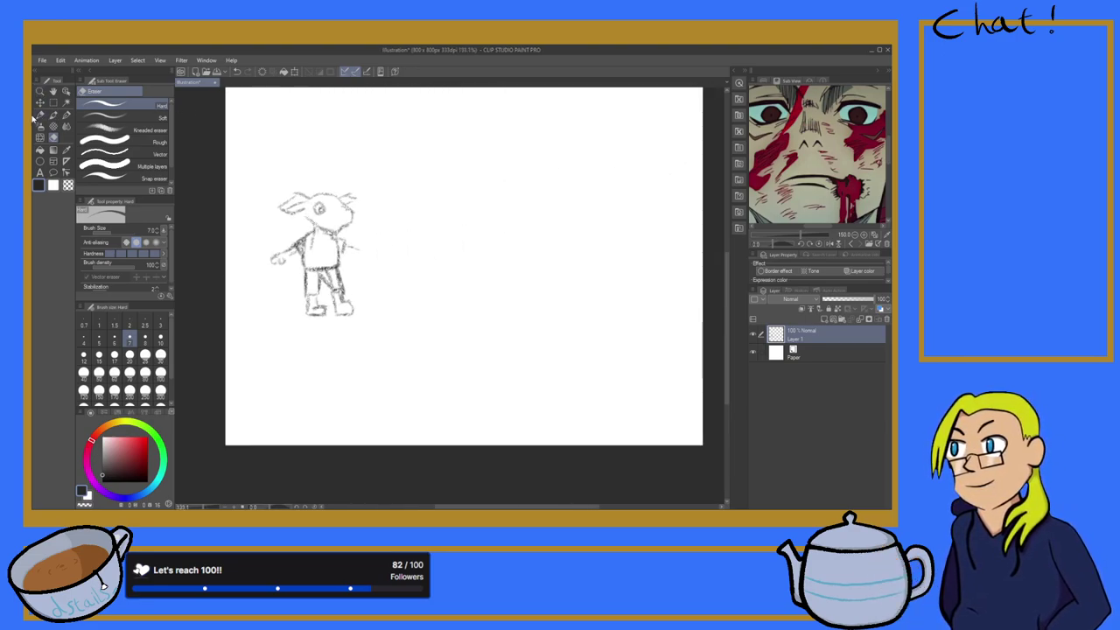
pyautogui.click(40, 115)
pyautogui.moveTo(296, 133); pyautogui.dragTo(303, 183)
pyautogui.moveTo(278, 350)
pyautogui.mouseDown()
pyautogui.moveTo(297, 327)
pyautogui.moveTo(376, 348)
pyautogui.moveTo(338, 331)
pyautogui.mouseUp()
pyautogui.moveTo(339, 331); pyautogui.dragTo(345, 349)
pyautogui.moveTo(382, 172); pyautogui.dragTo(367, 185)
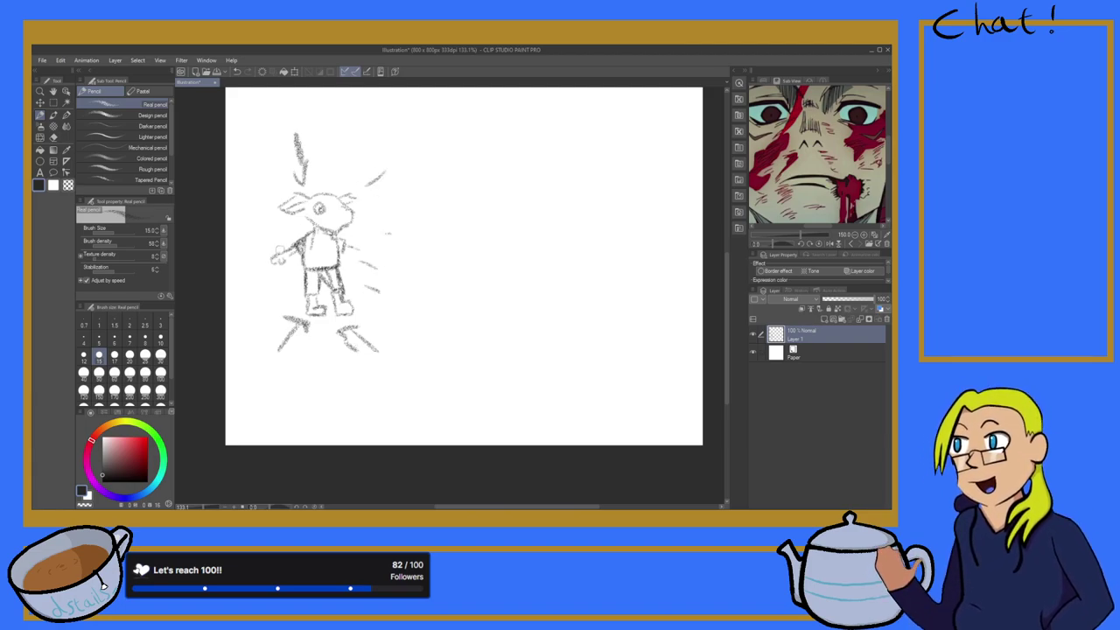
pyautogui.moveTo(265, 234); pyautogui.dragTo(239, 243)
pyautogui.moveTo(266, 294); pyautogui.dragTo(249, 310)
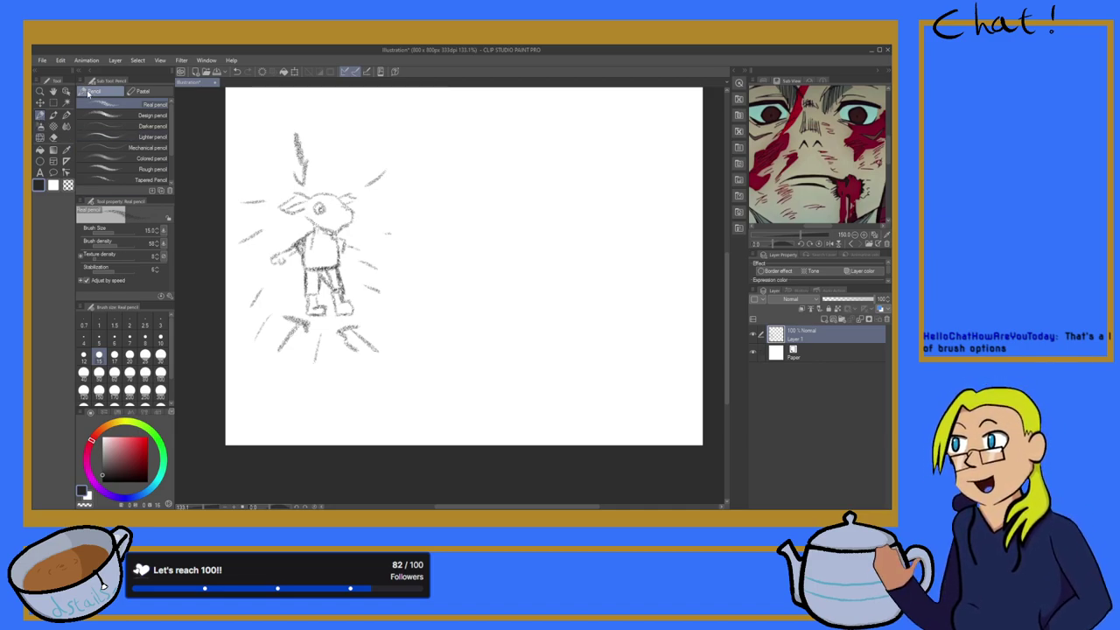
# Step: Look through the Pastel, Brush, Pen and Marker sub tools, and return to the Real pencil
pyautogui.click(136, 91)
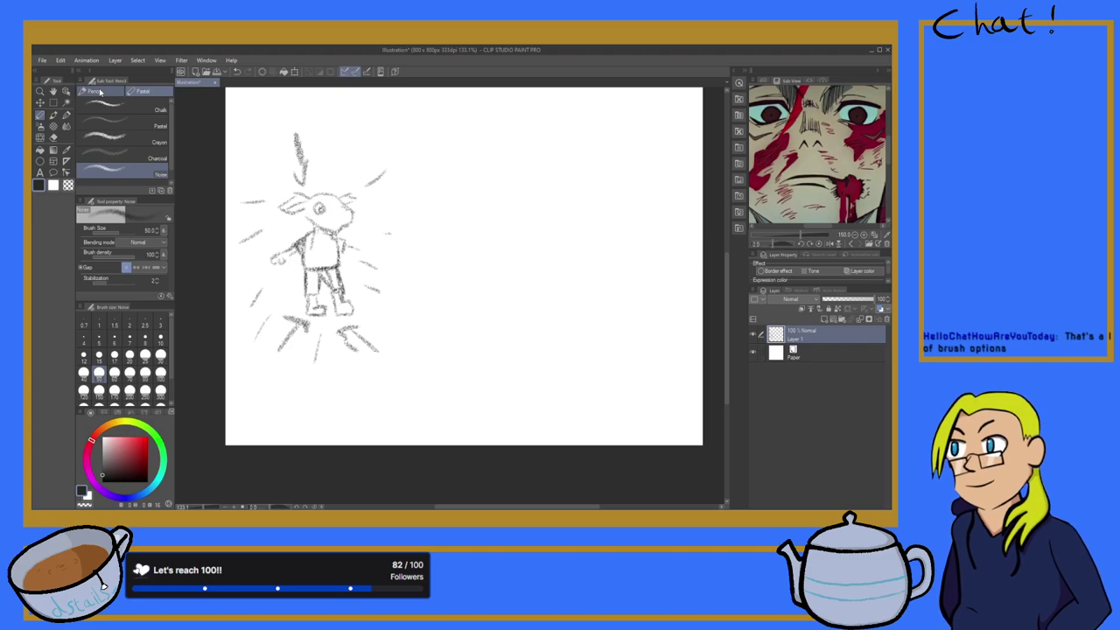
pyautogui.click(101, 94)
pyautogui.click(149, 95)
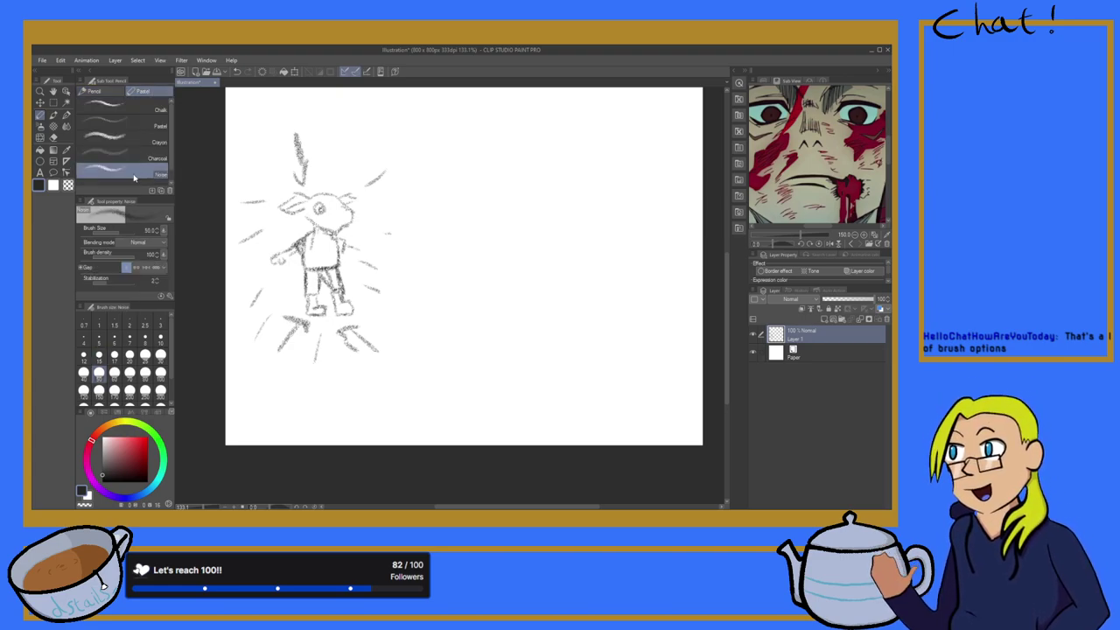
pyautogui.click(94, 91)
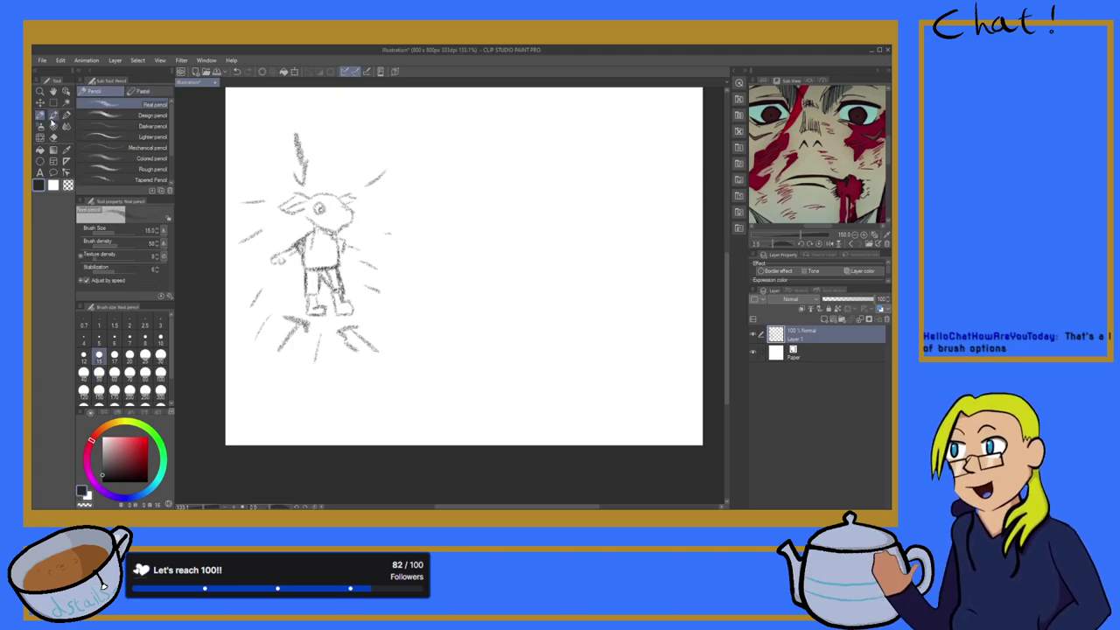
pyautogui.click(51, 119)
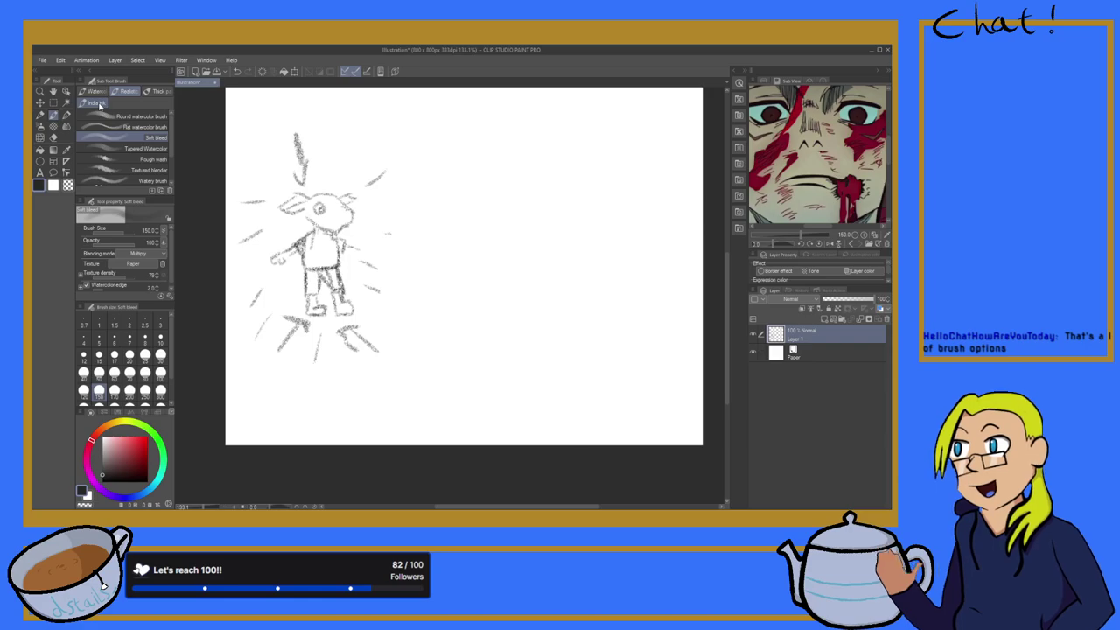
pyautogui.click(65, 120)
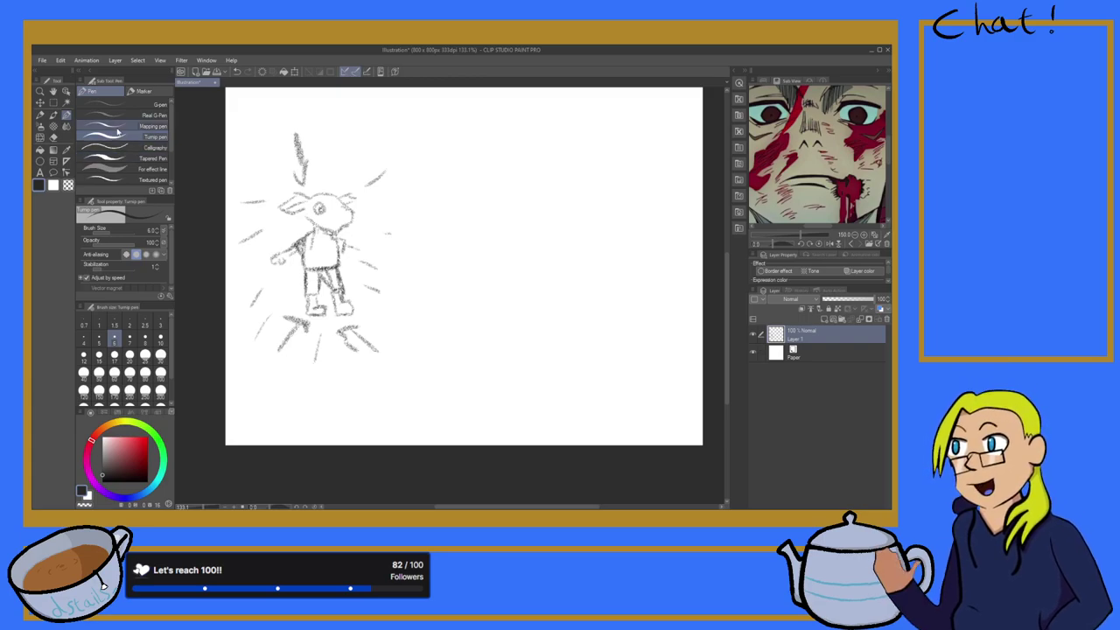
pyautogui.click(137, 91)
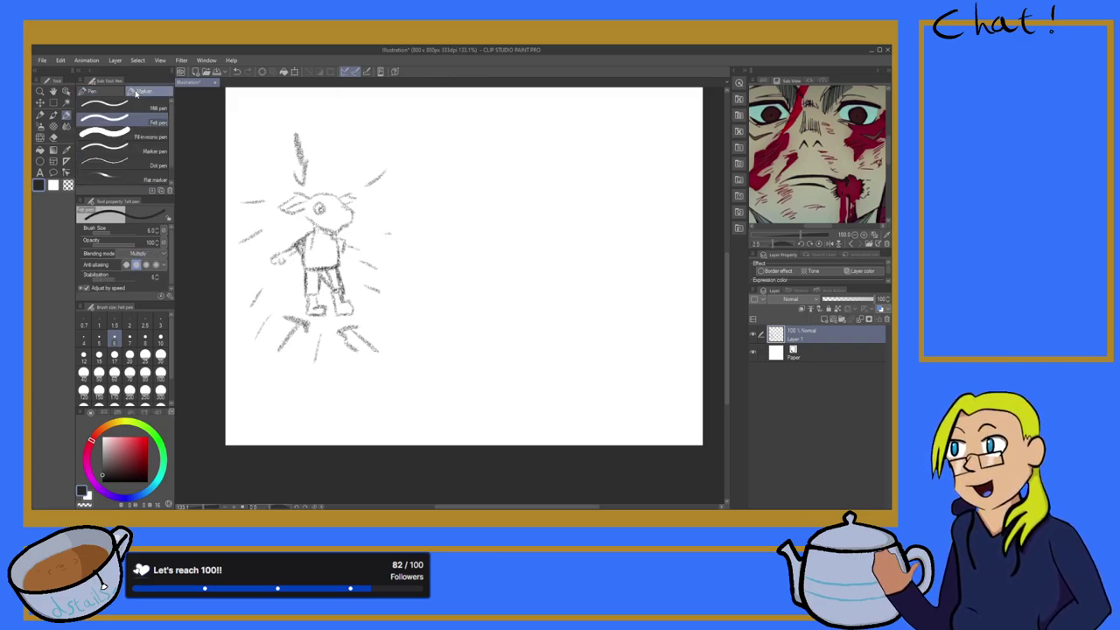
pyautogui.click(88, 91)
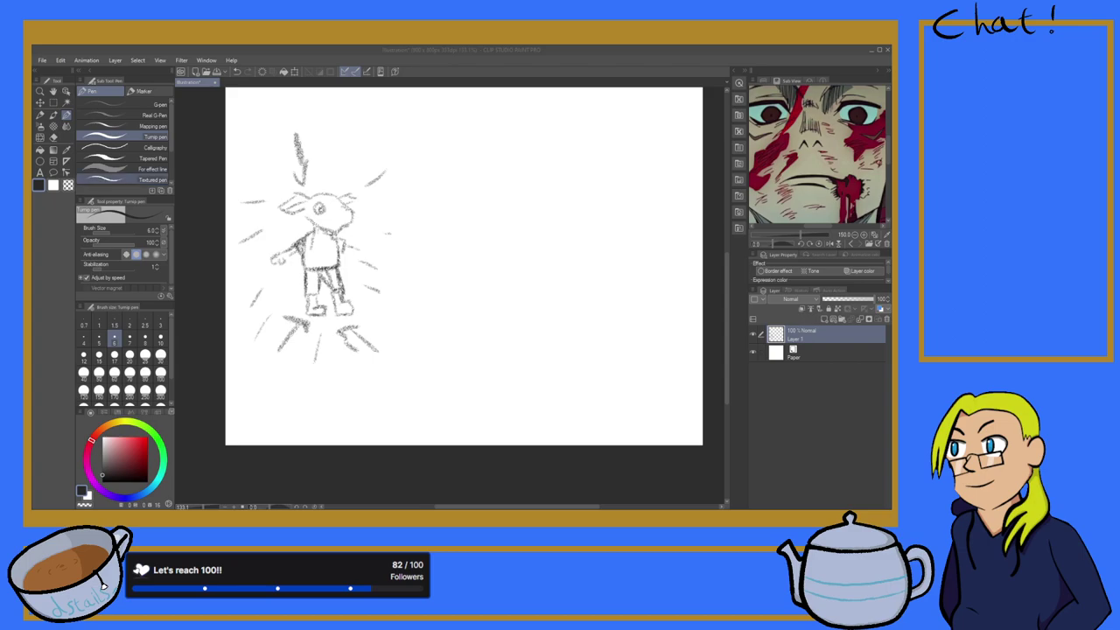
pyautogui.click(40, 115)
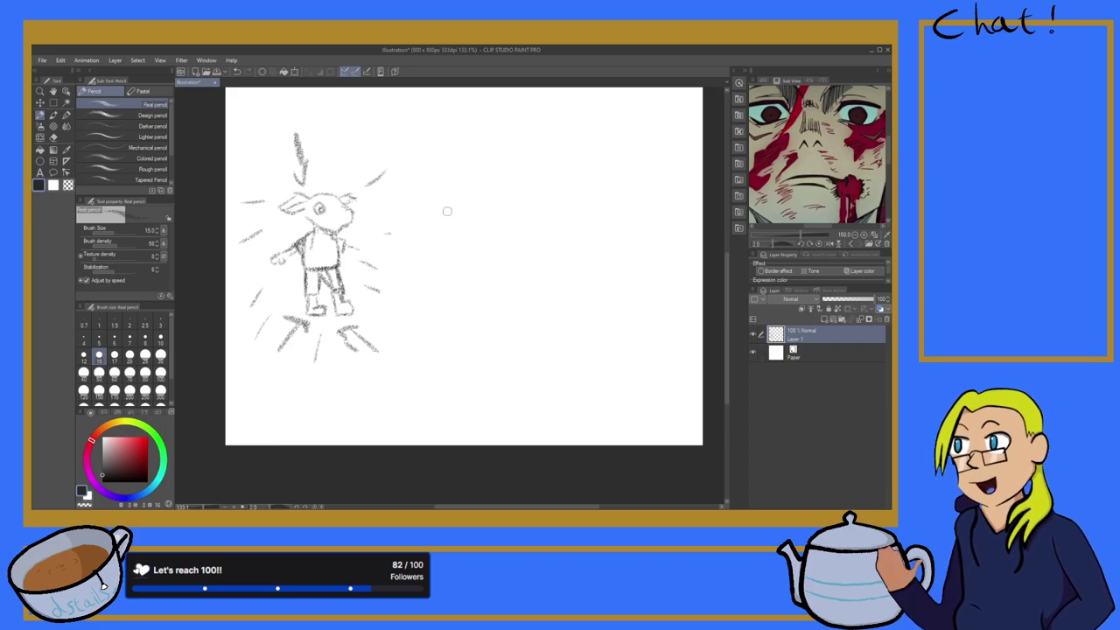
# Step: Try pencil doodles beside the character: a box with motion lines, a flat block under a double-headed arrow, a rayed line and a crossed loop
pyautogui.moveTo(472, 131)
pyautogui.mouseDown()
pyautogui.moveTo(479, 164)
pyautogui.moveTo(524, 159)
pyautogui.moveTo(516, 126)
pyautogui.moveTo(437, 160)
pyautogui.mouseUp()
pyautogui.moveTo(450, 175); pyautogui.dragTo(428, 179)
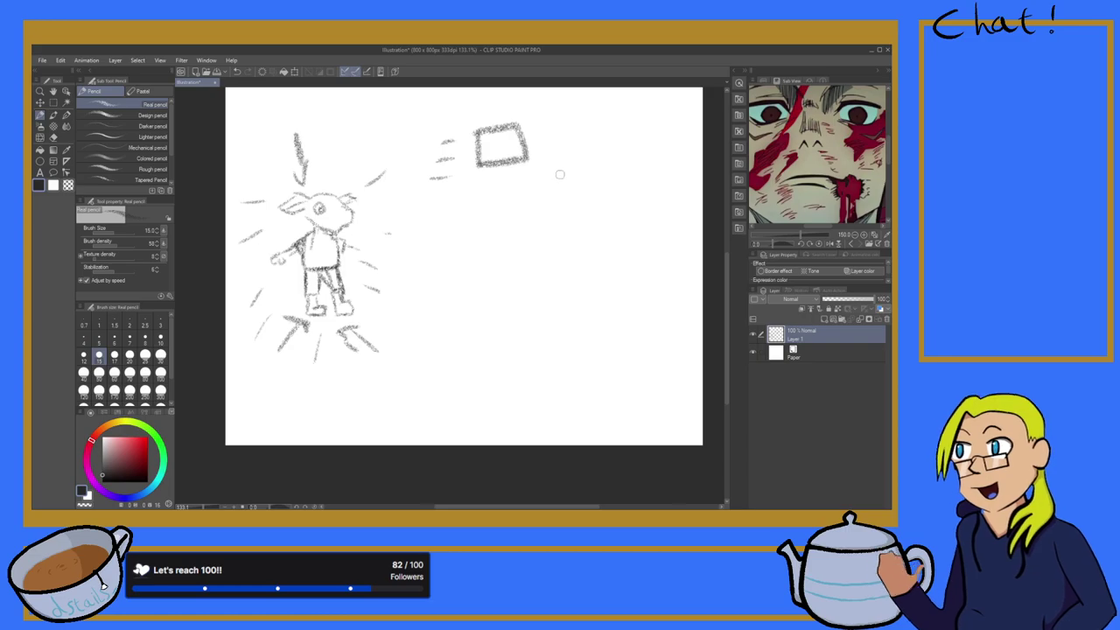
pyautogui.moveTo(602, 208)
pyautogui.mouseDown()
pyautogui.moveTo(565, 226)
pyautogui.moveTo(618, 226)
pyautogui.moveTo(612, 206)
pyautogui.mouseUp()
pyautogui.moveTo(553, 238); pyautogui.dragTo(554, 253)
pyautogui.moveTo(585, 205)
pyautogui.mouseDown()
pyautogui.moveTo(583, 132)
pyautogui.moveTo(597, 155)
pyautogui.moveTo(584, 209)
pyautogui.mouseUp()
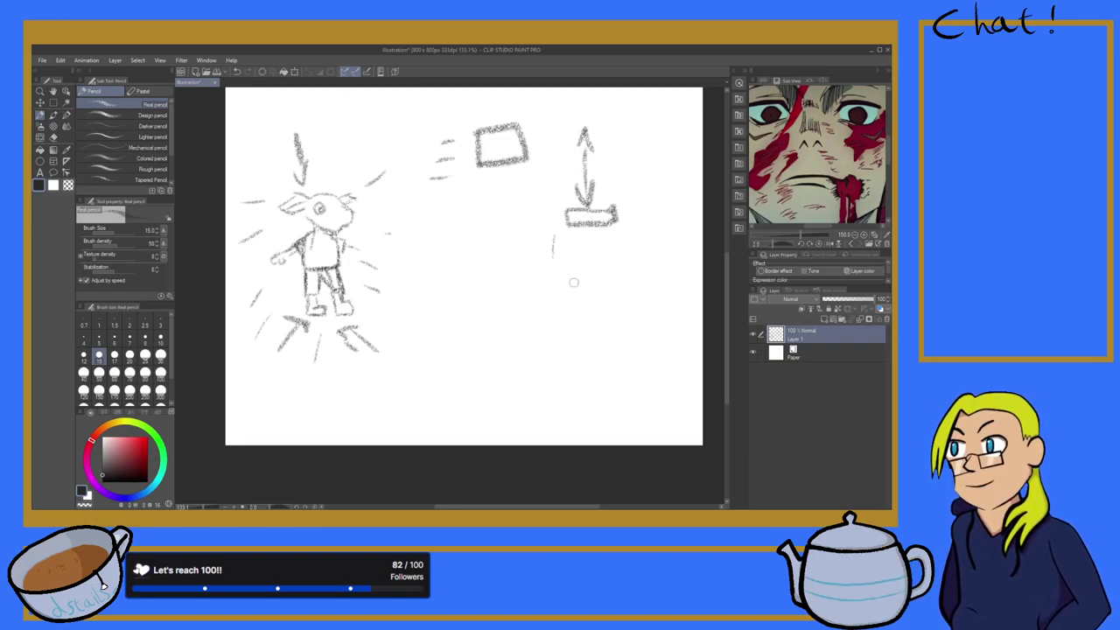
pyautogui.moveTo(602, 286)
pyautogui.mouseDown()
pyautogui.moveTo(516, 284)
pyautogui.moveTo(523, 309)
pyautogui.moveTo(546, 317)
pyautogui.moveTo(606, 297)
pyautogui.mouseUp()
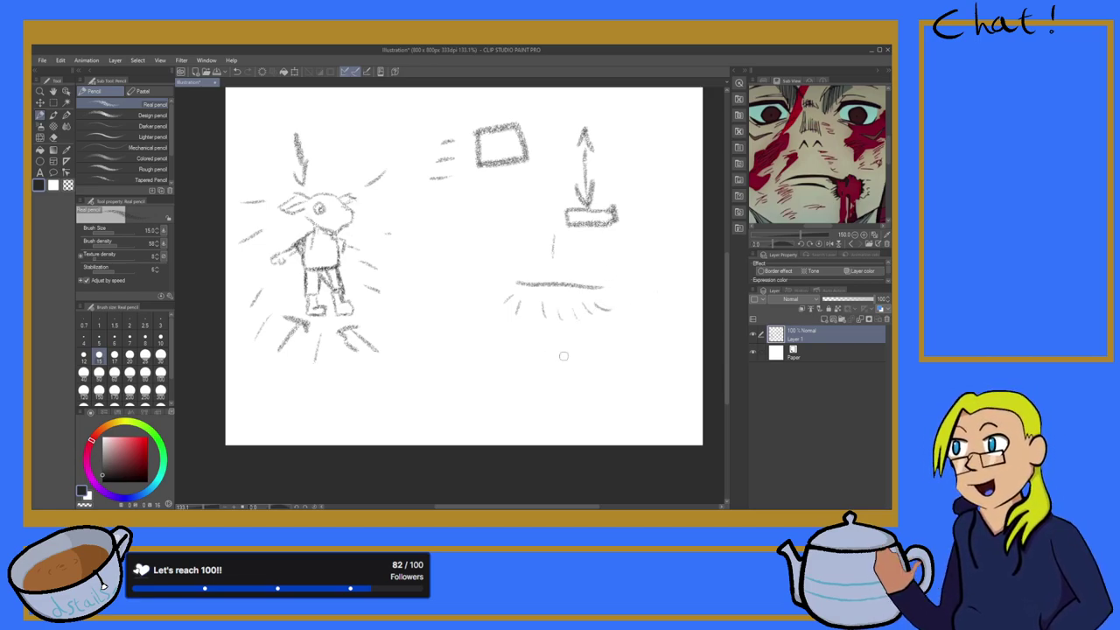
pyautogui.moveTo(604, 379)
pyautogui.mouseDown()
pyautogui.moveTo(562, 379)
pyautogui.moveTo(576, 407)
pyautogui.moveTo(606, 371)
pyautogui.moveTo(611, 381)
pyautogui.mouseUp()
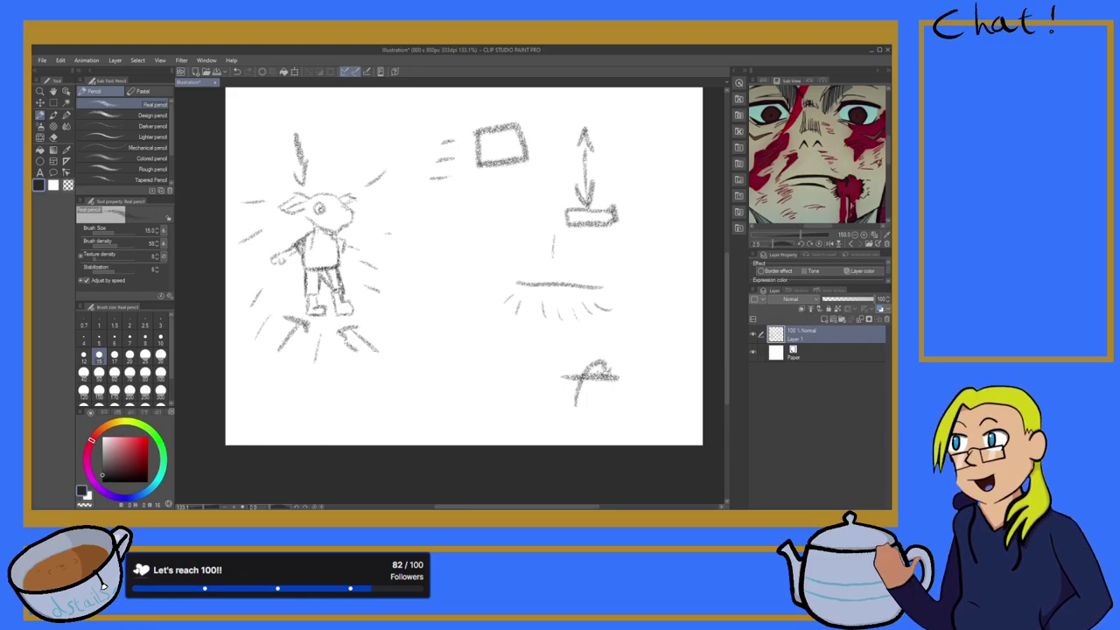
# Step: Undo all the doodles drawn beside the character, keeping the figure with its arrows and accent lines
pyautogui.hotkey('ctrl', 'z')
pyautogui.hotkey('ctrl', 'z')
pyautogui.hotkey('ctrl', 'z')
pyautogui.hotkey('ctrl', 'z')
pyautogui.hotkey('ctrl', 'z')
pyautogui.hotkey('ctrl', 'z')
pyautogui.hotkey('ctrl', 'z')
pyautogui.hotkey('ctrl', 'z')
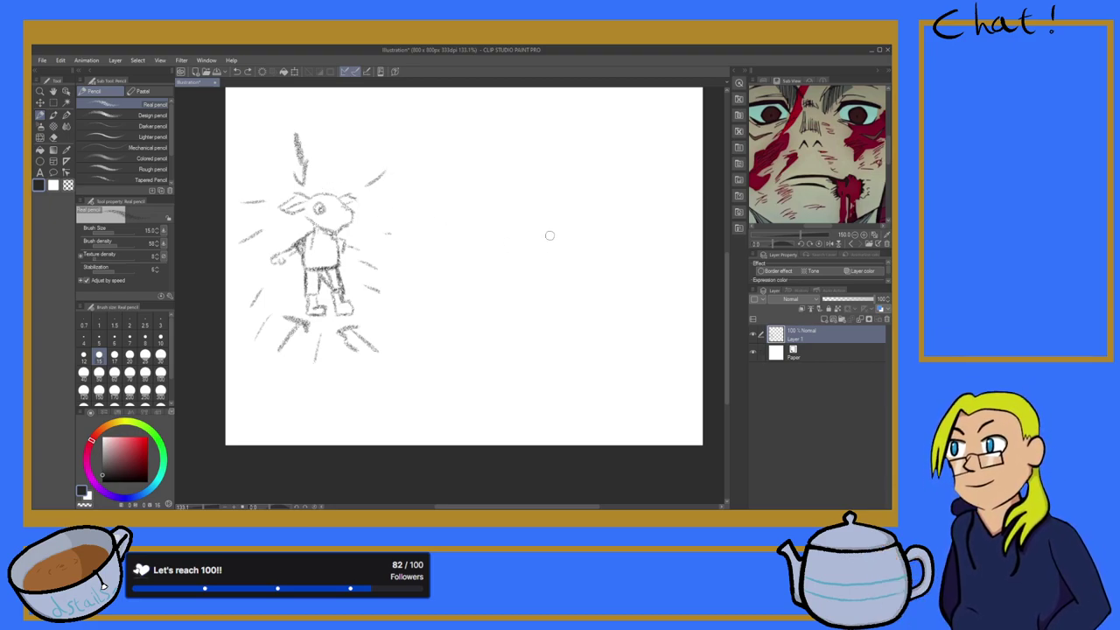
# Step: Sketch a long flat box with a dark round knob and raised bar on top, and a small lidded bin below it
pyautogui.moveTo(504, 201)
pyautogui.mouseDown()
pyautogui.moveTo(601, 197)
pyautogui.moveTo(595, 215)
pyautogui.moveTo(498, 217)
pyautogui.moveTo(502, 201)
pyautogui.moveTo(604, 186)
pyautogui.mouseUp()
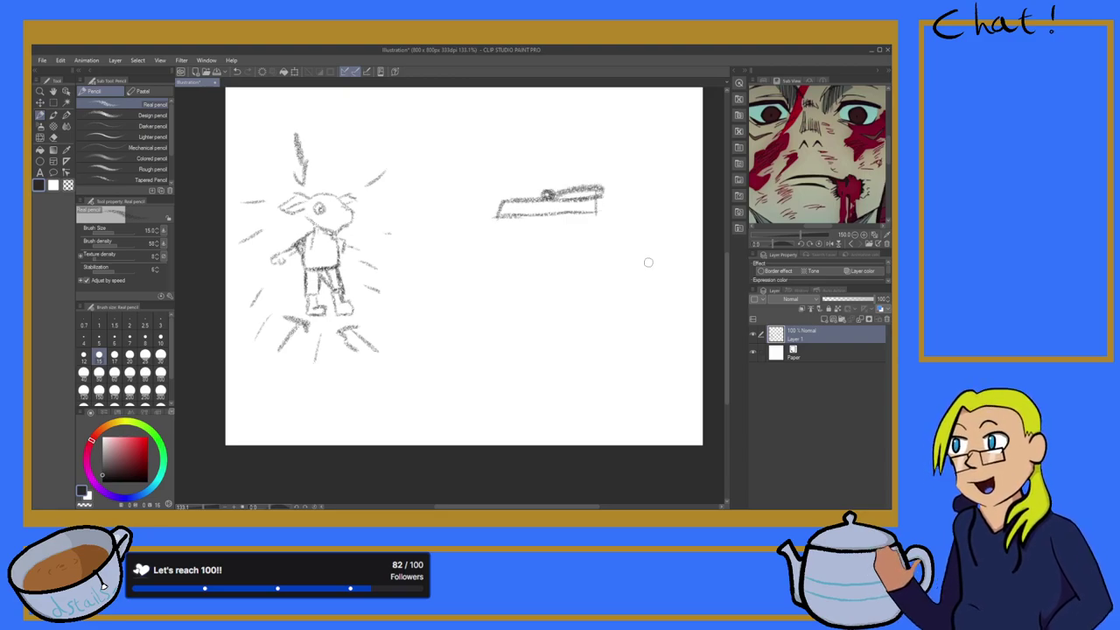
pyautogui.moveTo(618, 261)
pyautogui.mouseDown()
pyautogui.moveTo(619, 298)
pyautogui.moveTo(658, 298)
pyautogui.mouseUp()
pyautogui.moveTo(612, 261)
pyautogui.mouseDown()
pyautogui.moveTo(659, 260)
pyautogui.moveTo(656, 299)
pyautogui.moveTo(632, 251)
pyautogui.moveTo(655, 257)
pyautogui.mouseUp()
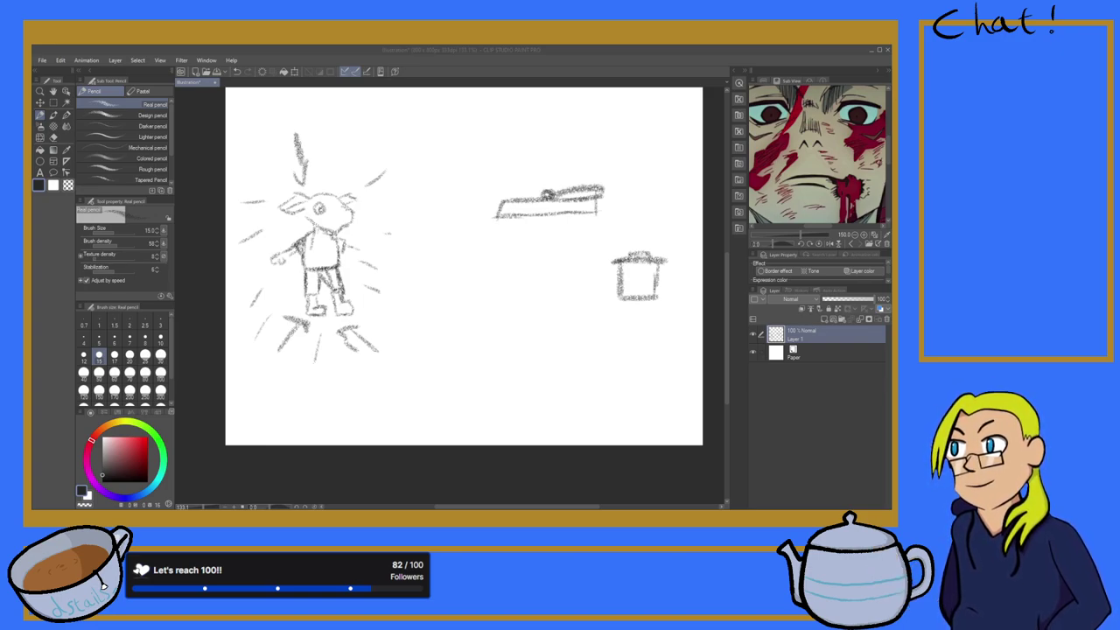
pyautogui.scroll(-6, 416, 224)
pyautogui.scroll(5, 418, 224)
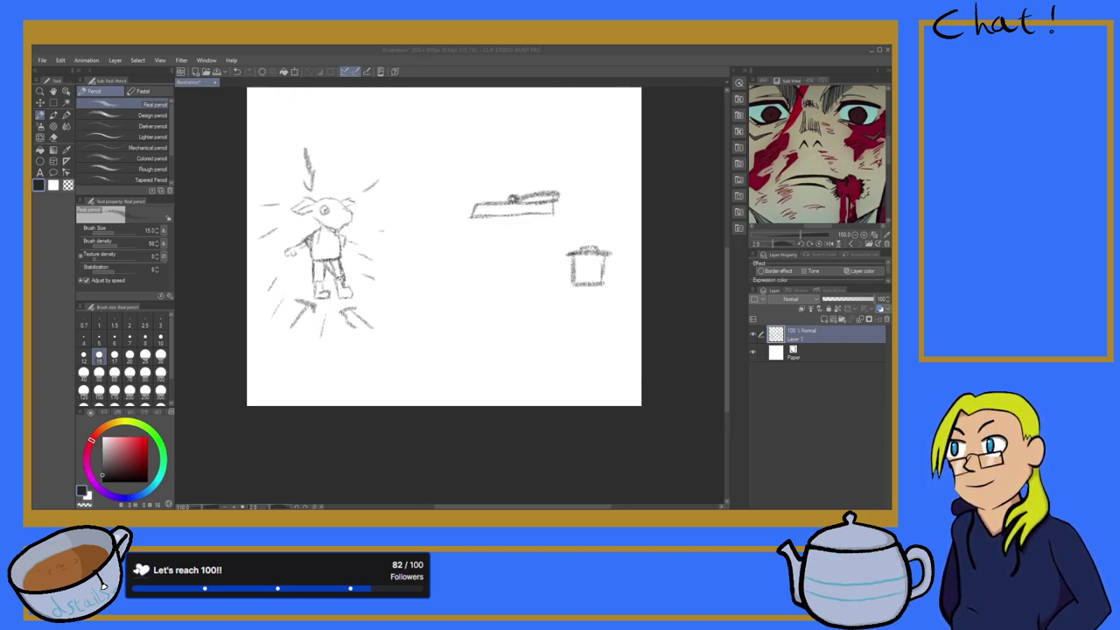
pyautogui.scroll(-6, 418, 224)
pyautogui.scroll(5, 418, 223)
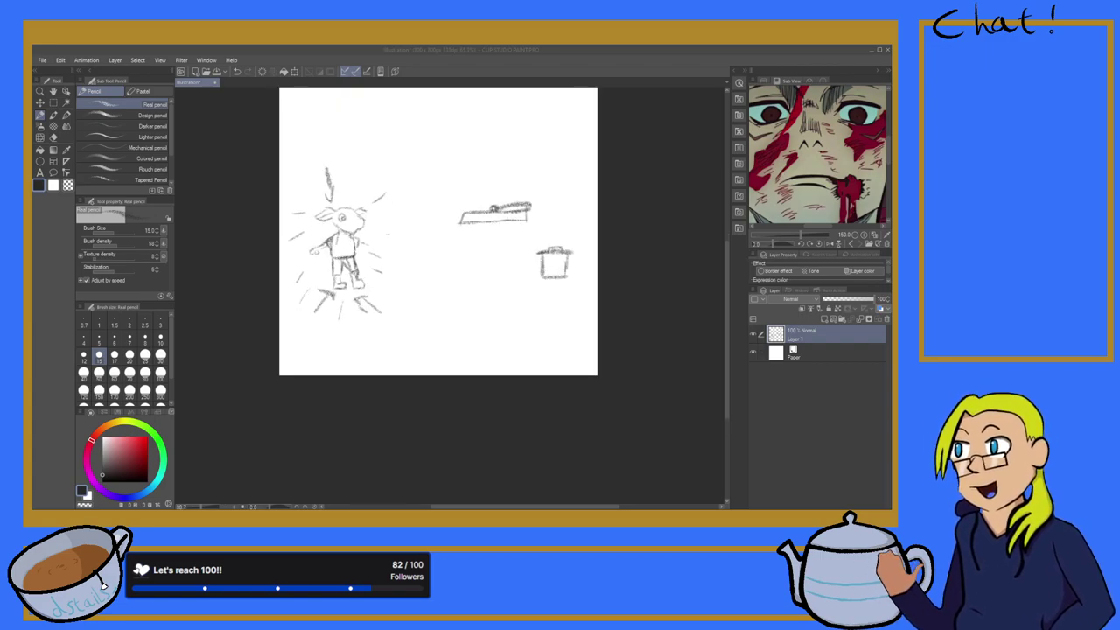
pyautogui.scroll(5, 445, 209)
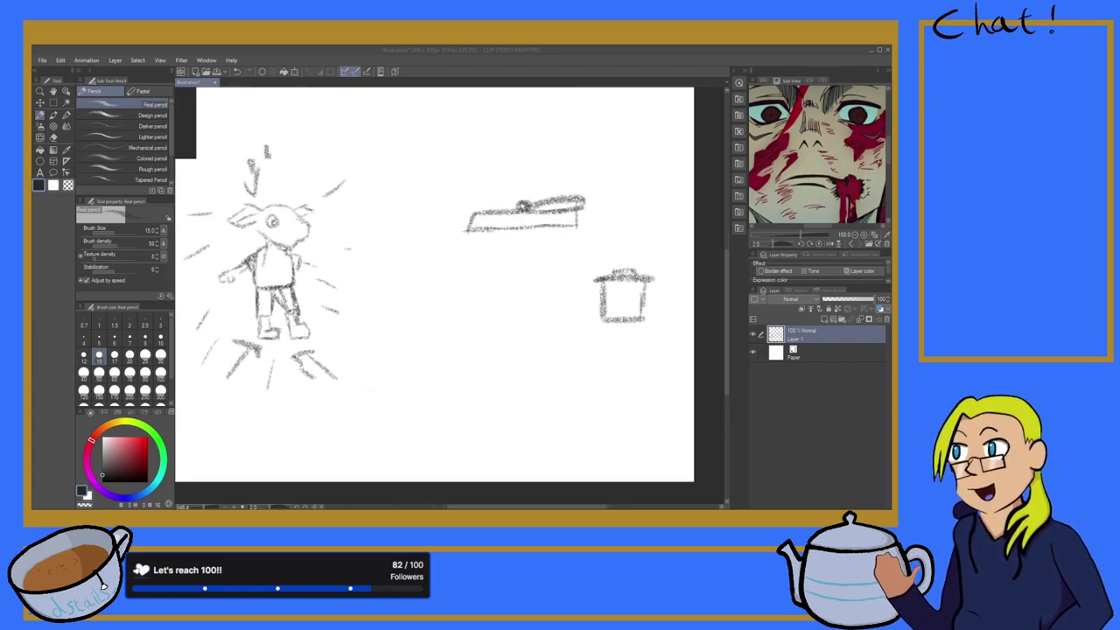
pyautogui.scroll(-5, 445, 210)
pyautogui.scroll(4, 444, 210)
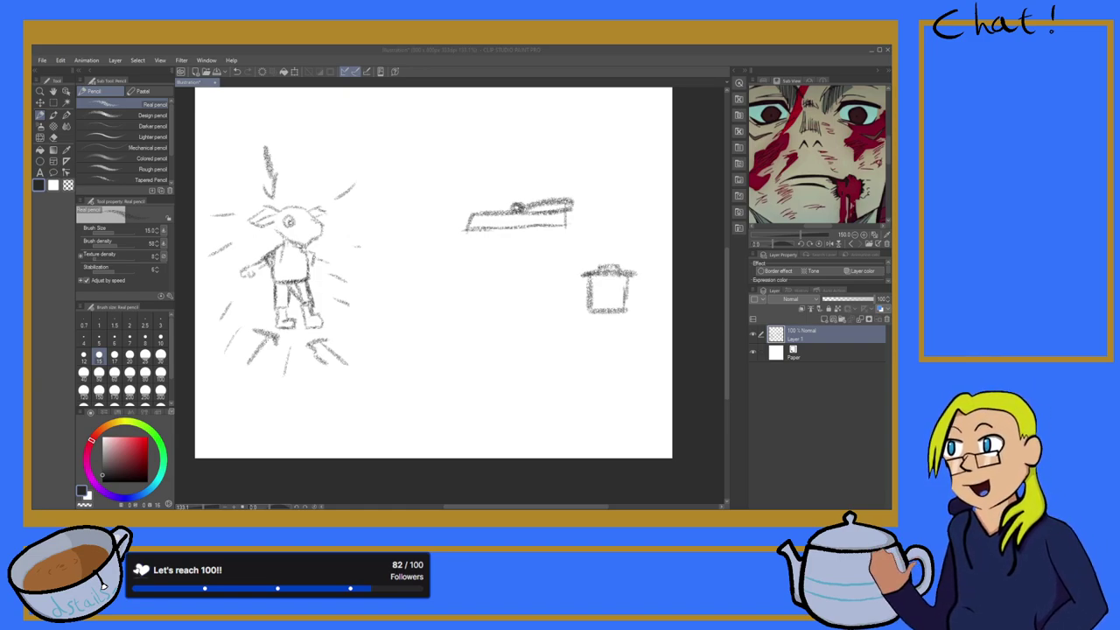
pyautogui.hotkey('alt', 'Tab')
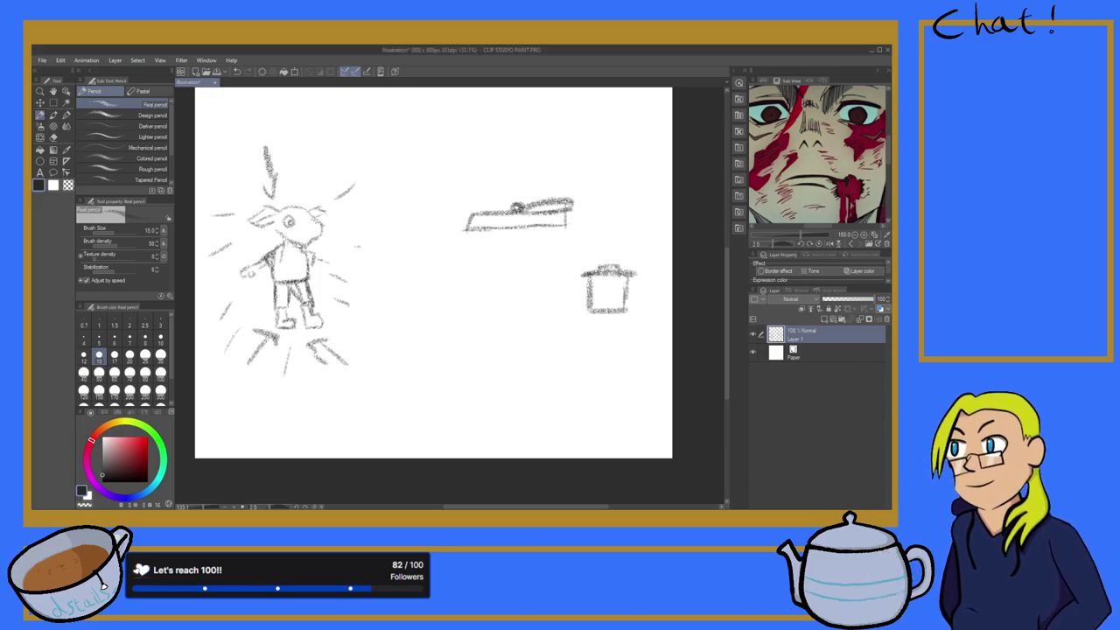